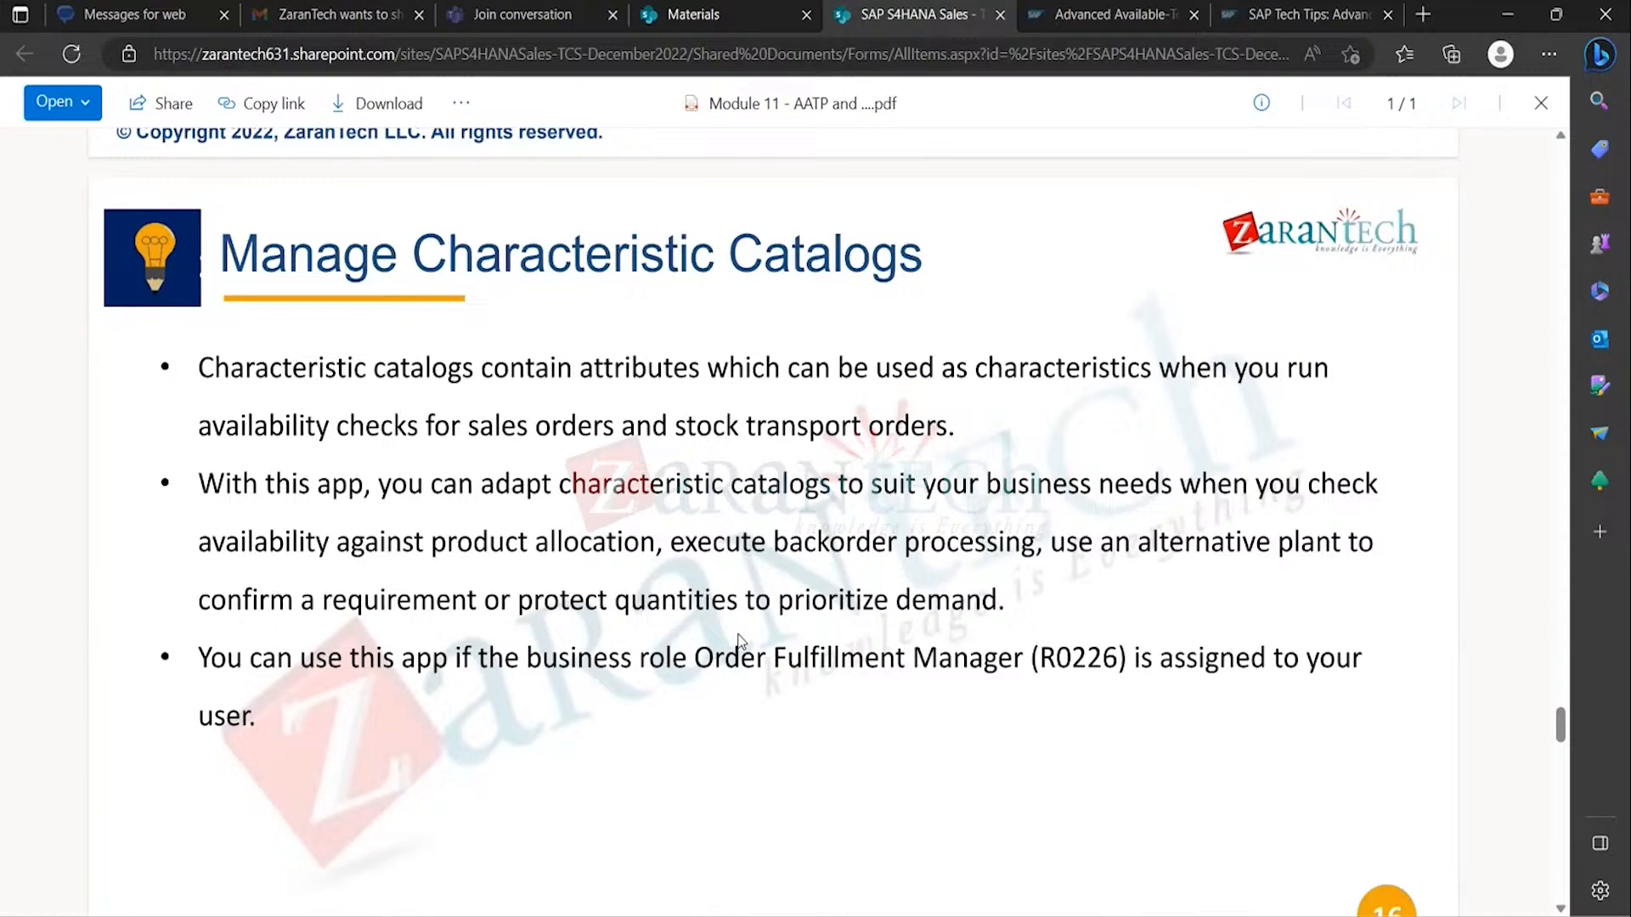
# Step: Read the Manage Characteristic Catalogs slides covering its key features and supported business documents
pyautogui.scroll(-8, 739, 642)
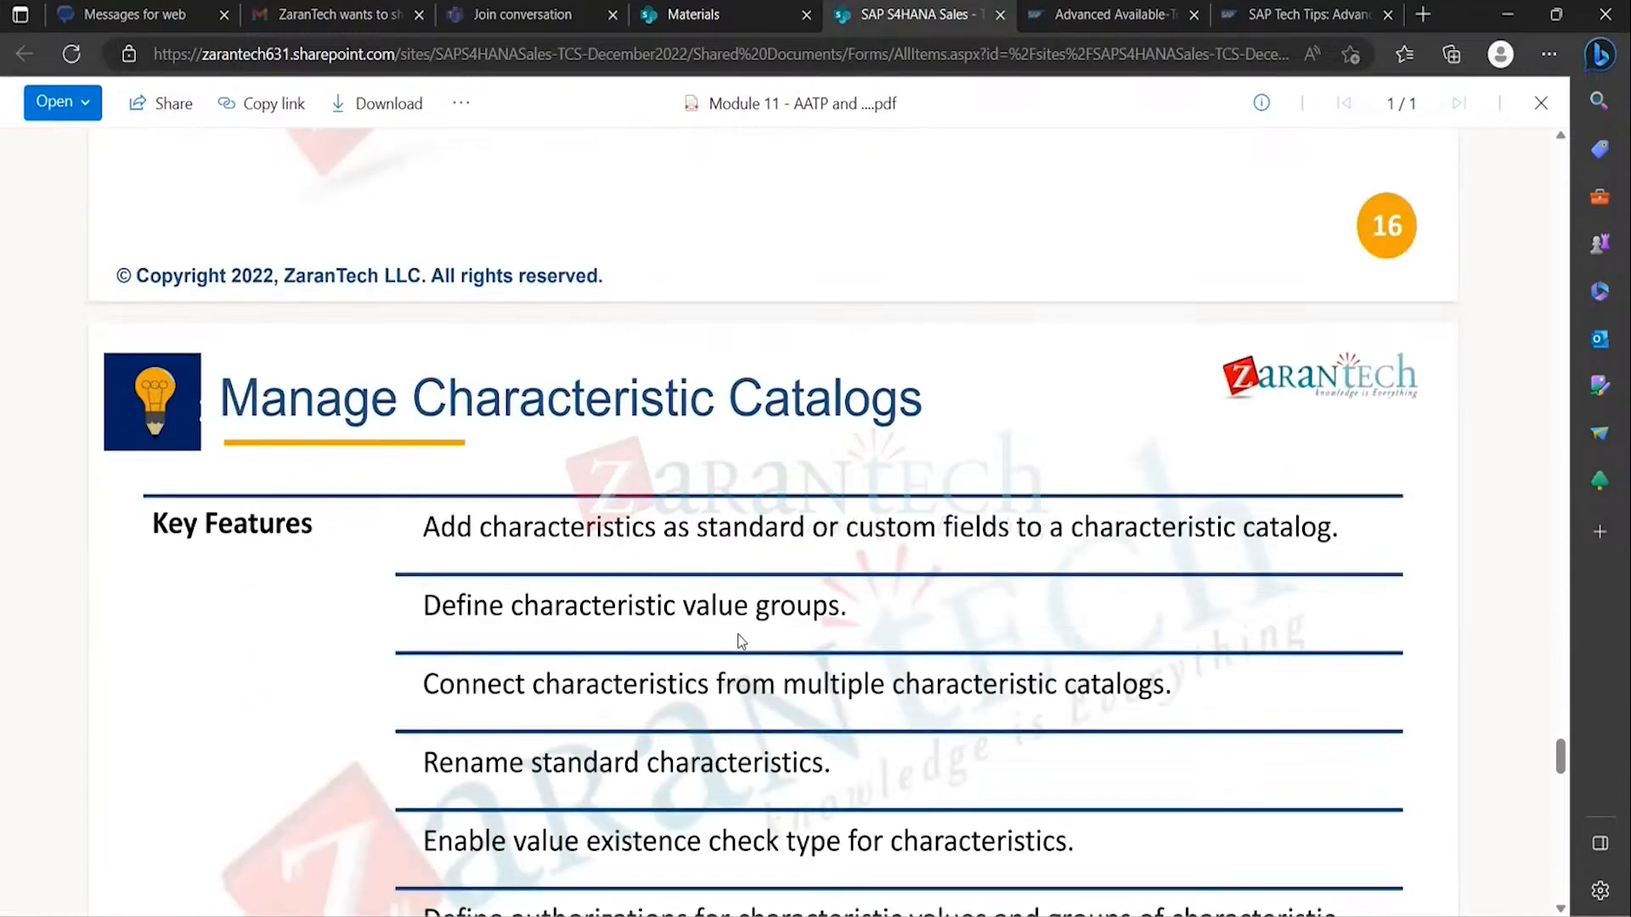
pyautogui.scroll(-1, 739, 642)
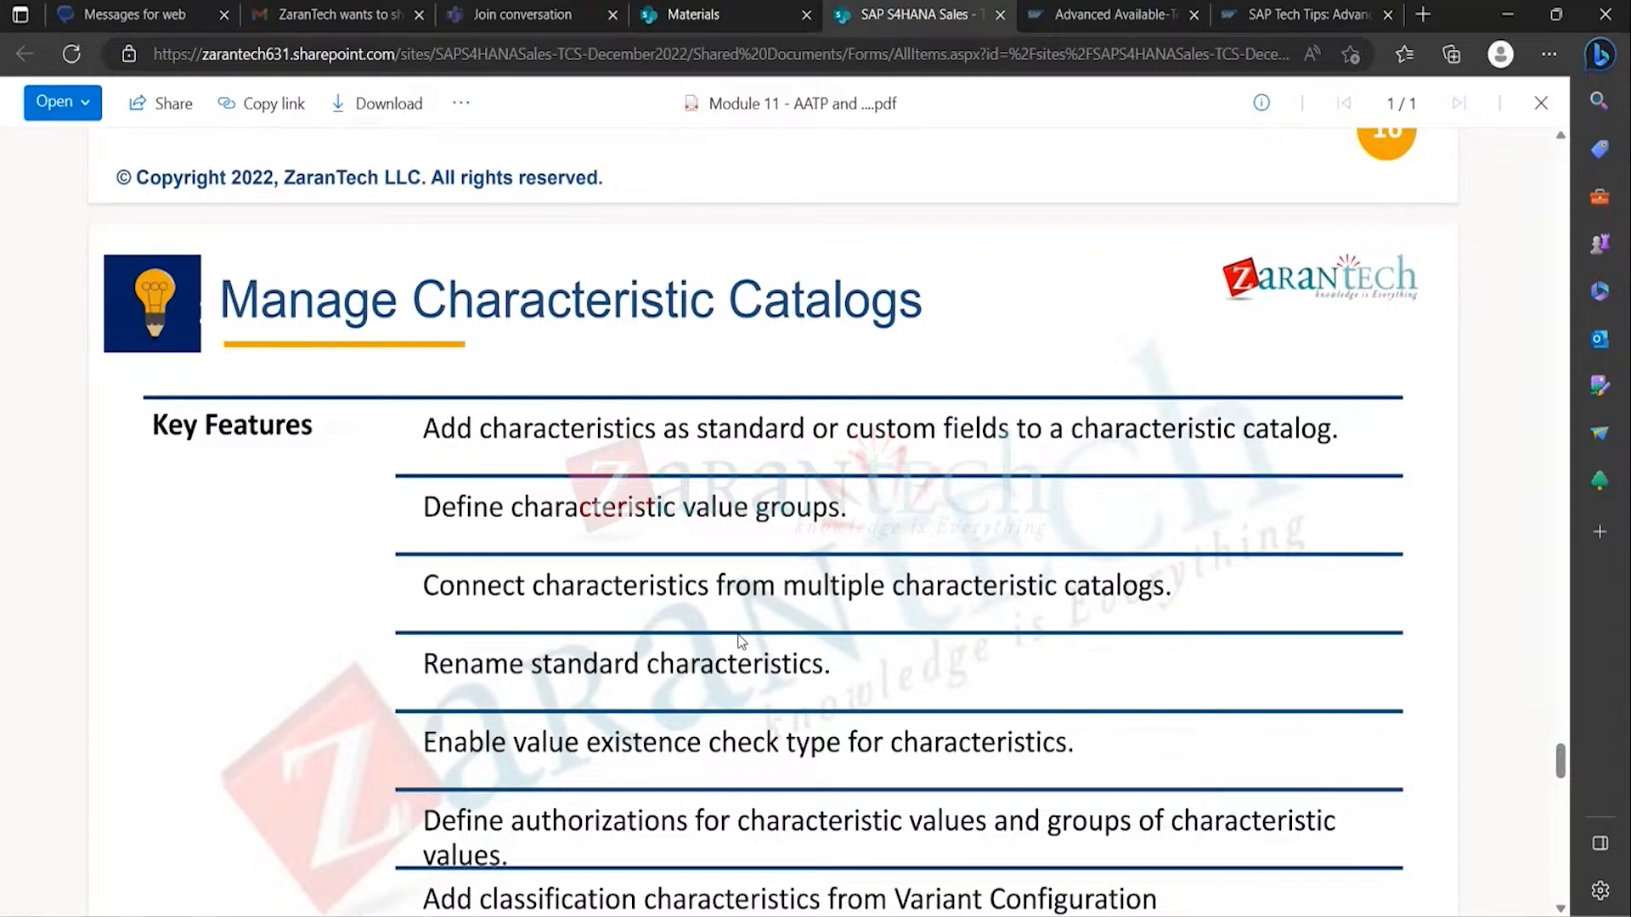
pyautogui.scroll(-6, 741, 641)
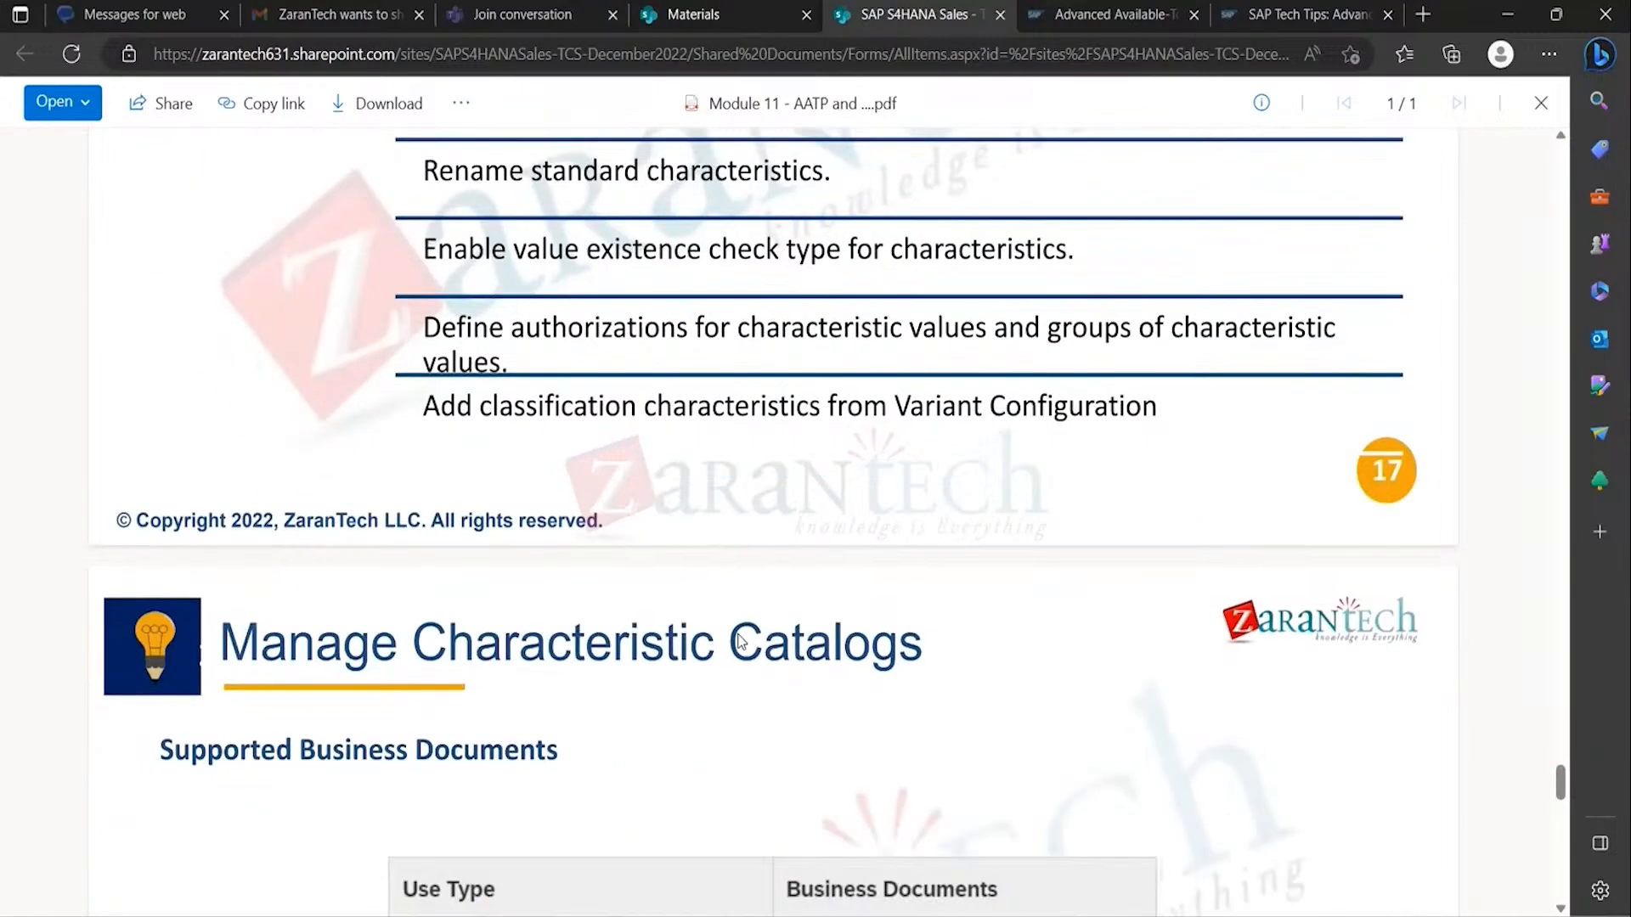
pyautogui.scroll(-3, 741, 641)
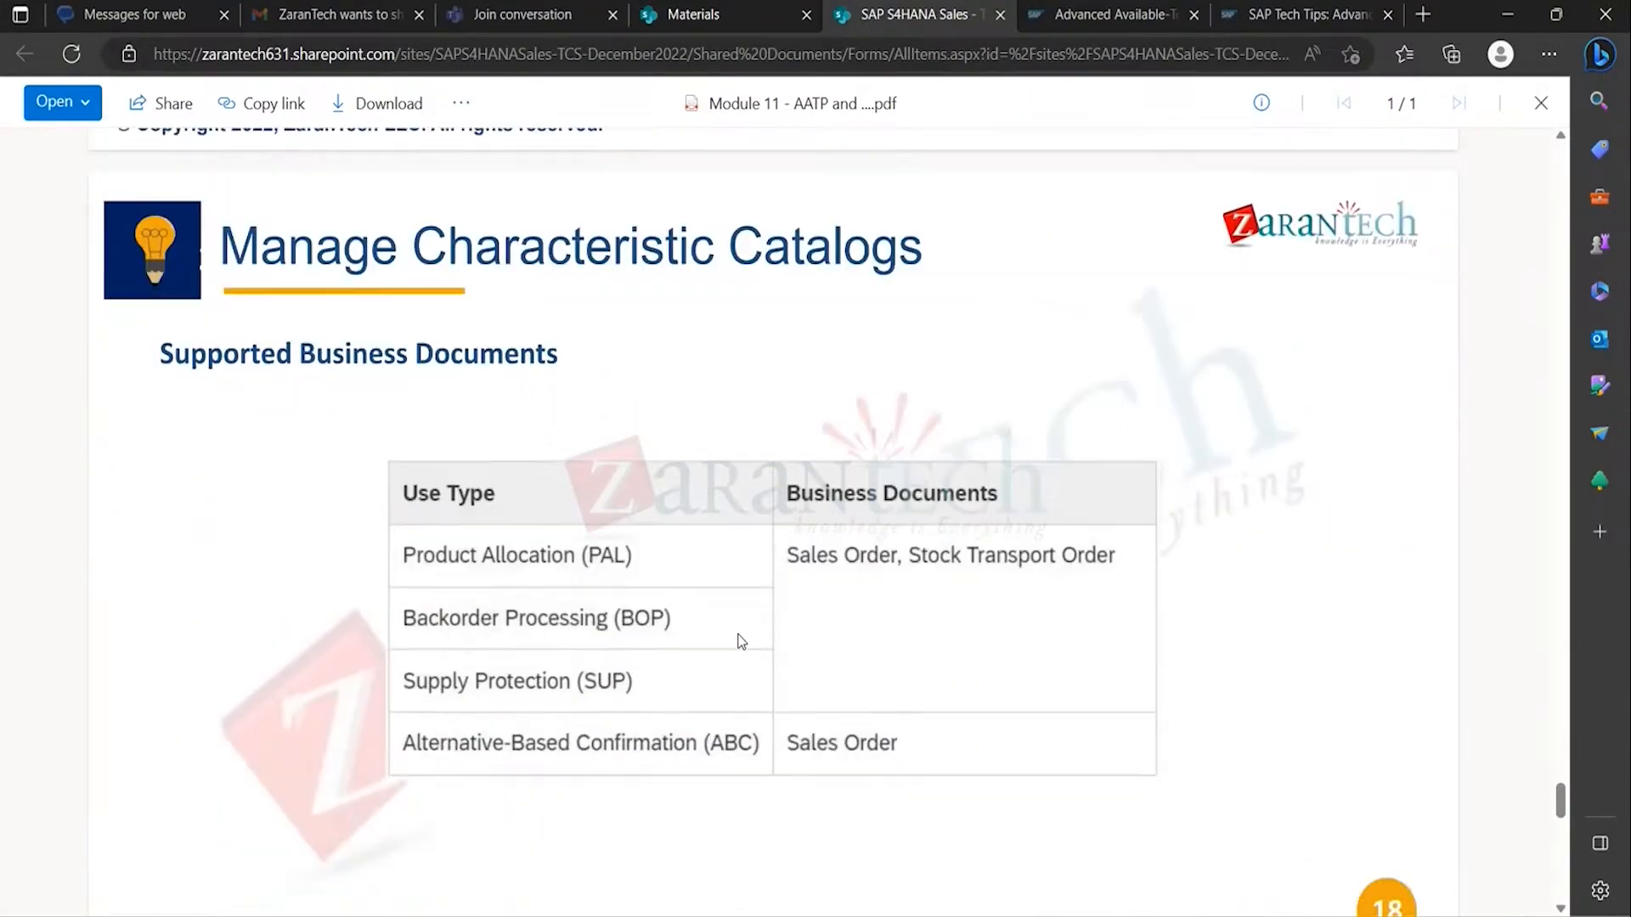
pyautogui.scroll(-7, 740, 641)
pyautogui.scroll(-3, 741, 641)
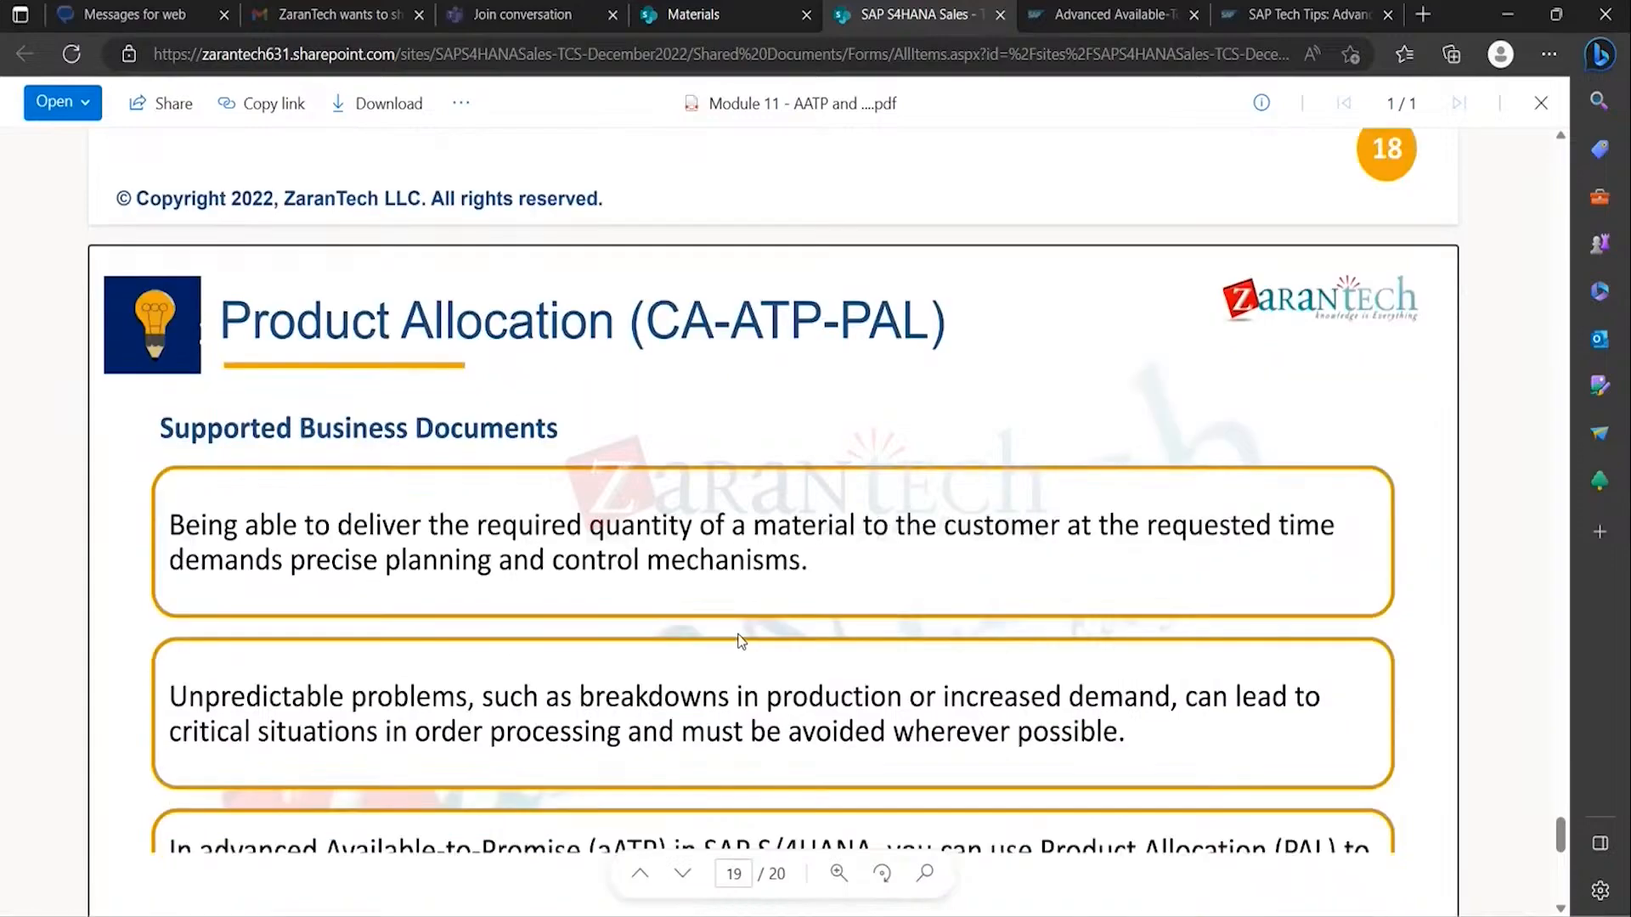
# Step: Review the Product Allocation (CA-ATP-PAL) slide, including its text on allocating materials in short supply
pyautogui.scroll(-2, 741, 641)
pyautogui.scroll(1, 740, 641)
pyautogui.scroll(-6, 740, 642)
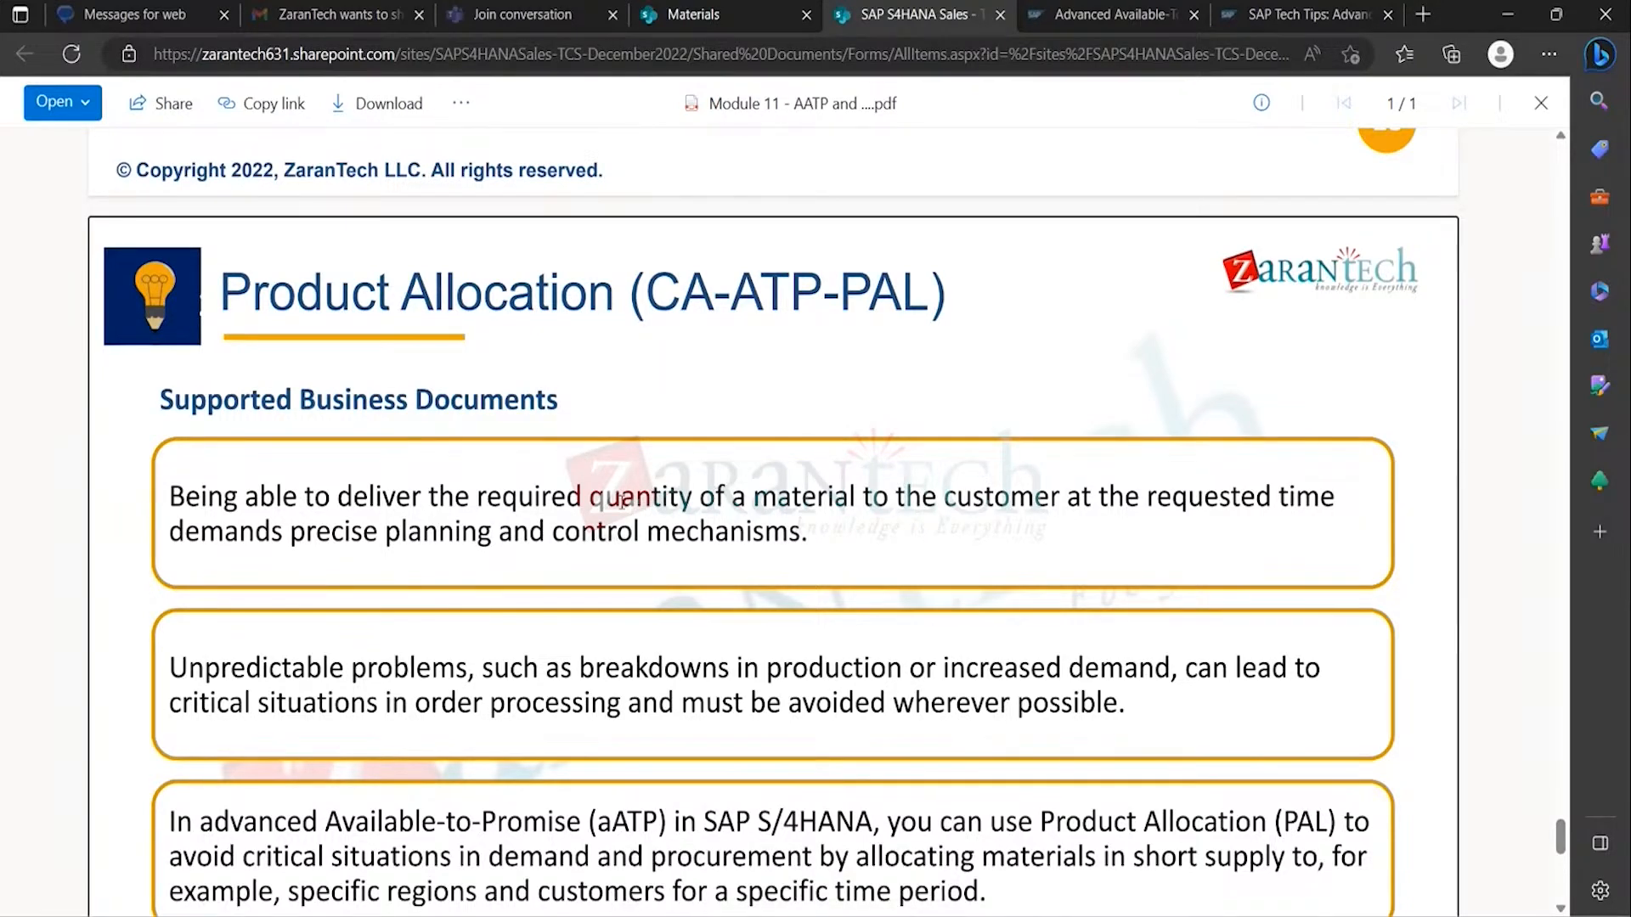
pyautogui.scroll(-5, 620, 501)
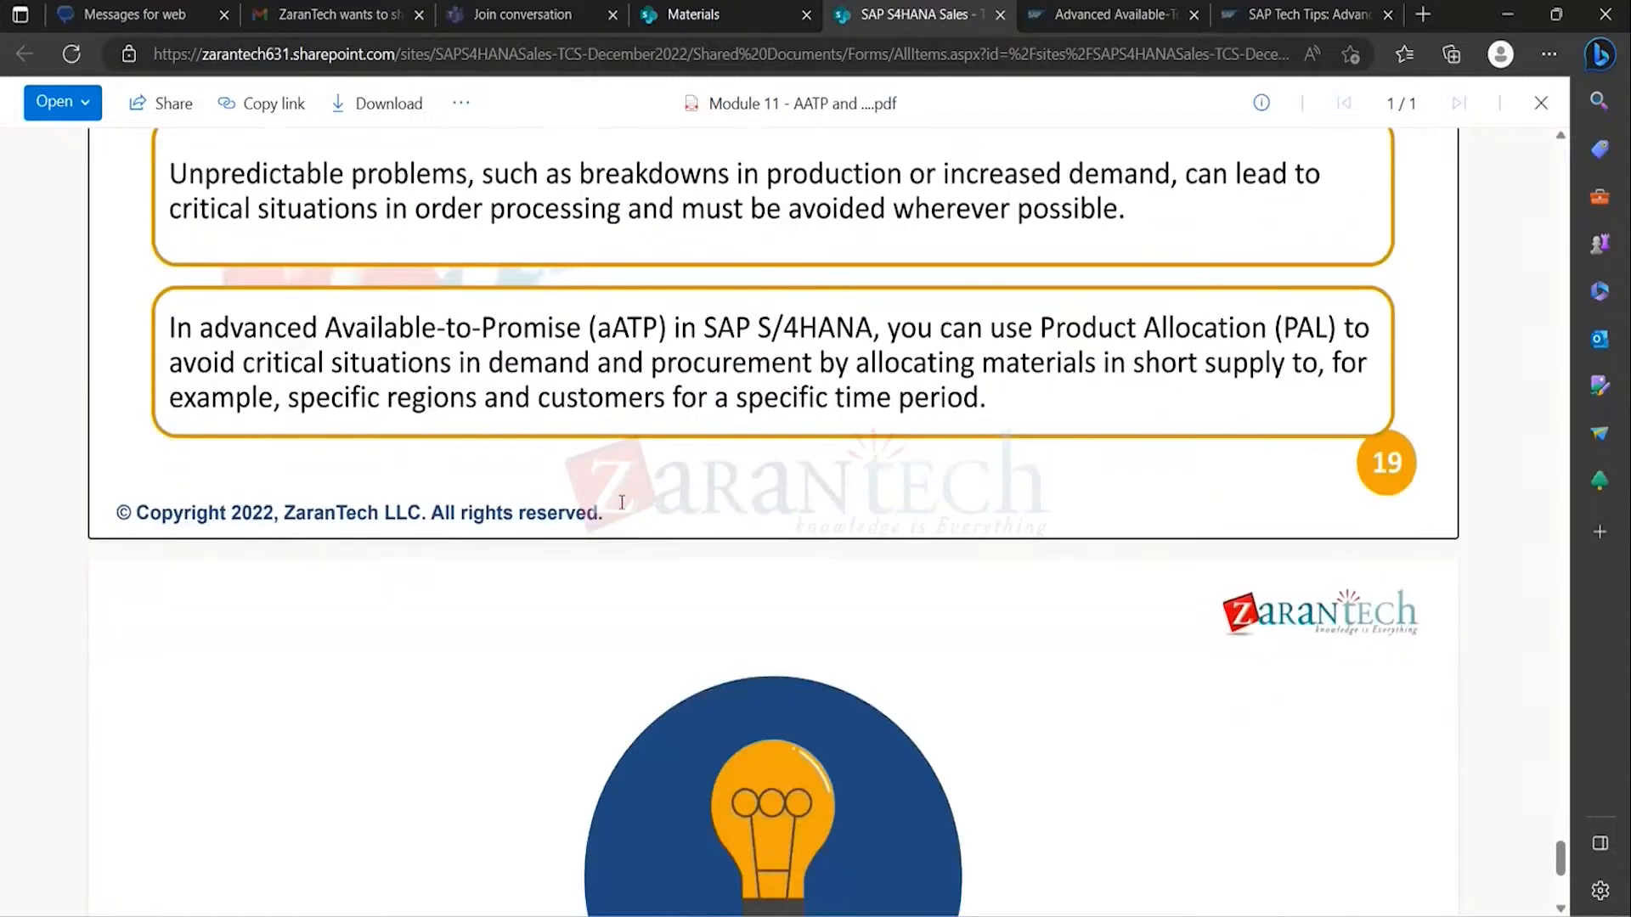
pyautogui.scroll(-3, 622, 502)
pyautogui.scroll(1, 622, 502)
pyautogui.scroll(13, 622, 502)
pyautogui.scroll(-6, 621, 502)
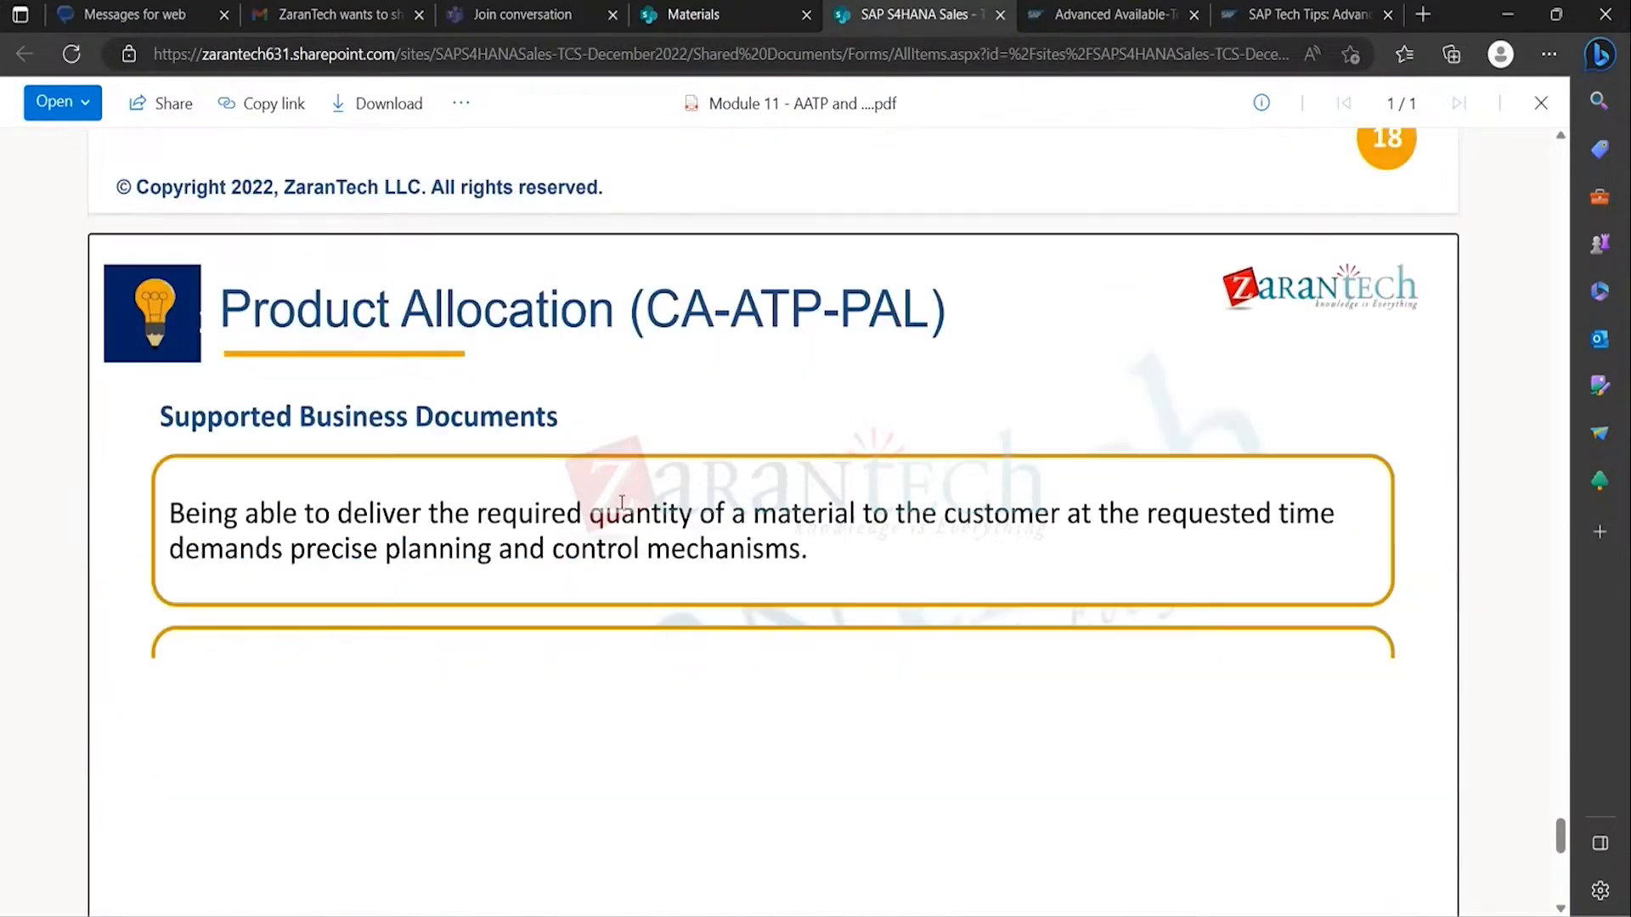
pyautogui.scroll(-2, 621, 502)
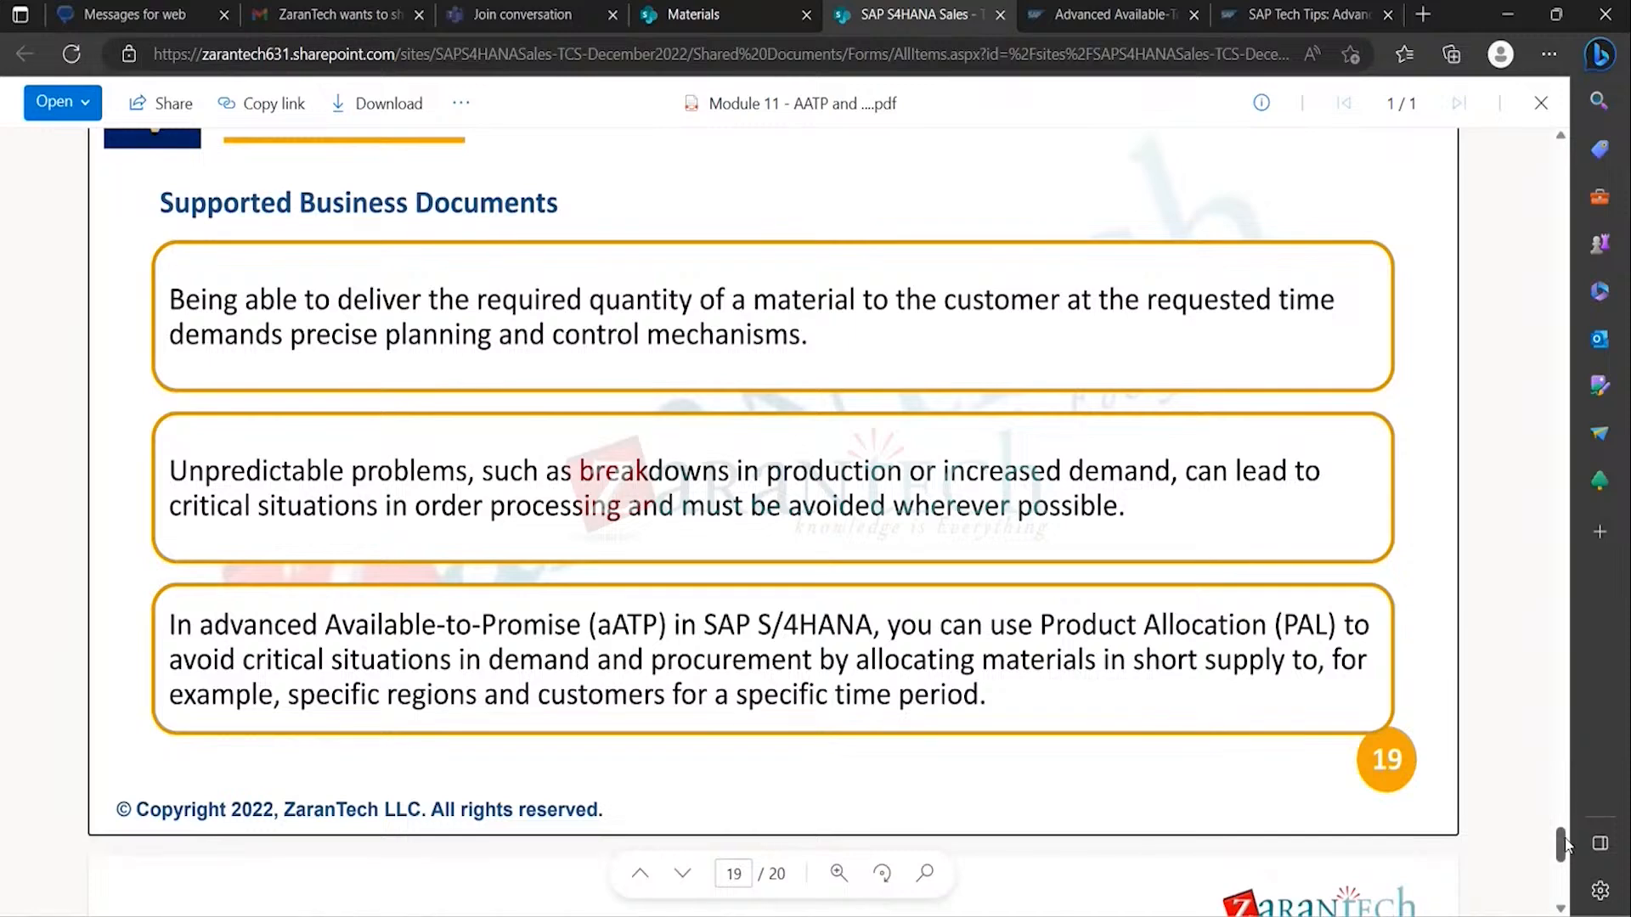
pyautogui.moveTo(1565, 844); pyautogui.dragTo(1565, 835)
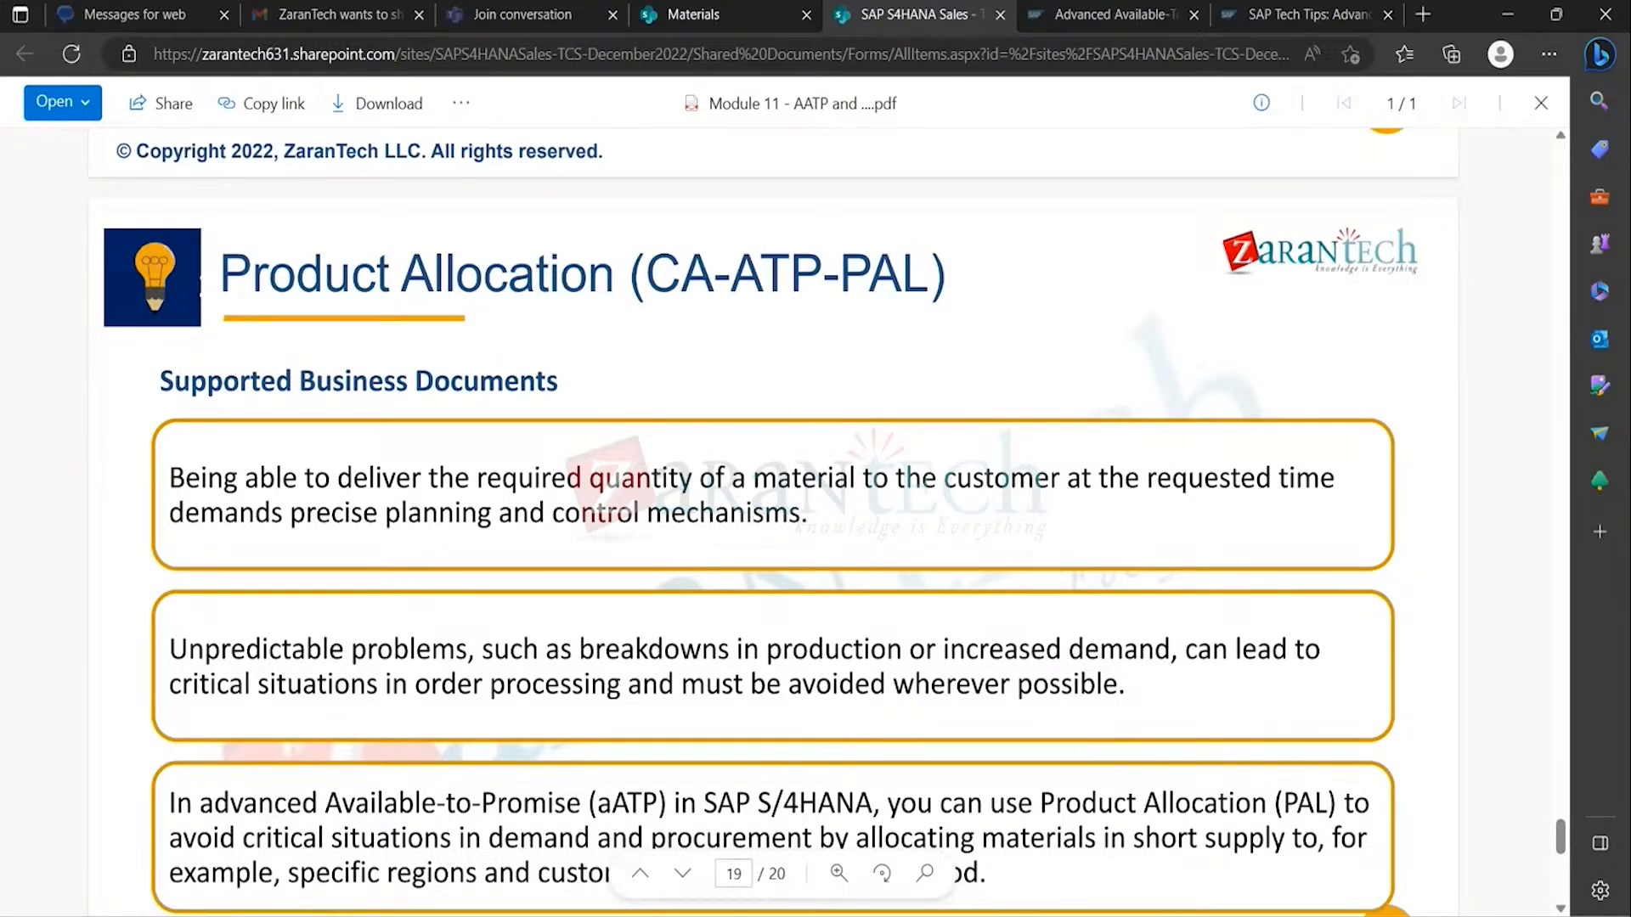
# Step: Switch to the SAP session showing the Logical Systems view and go back out to the Display IMG structure
pyautogui.moveTo(1109, 916)
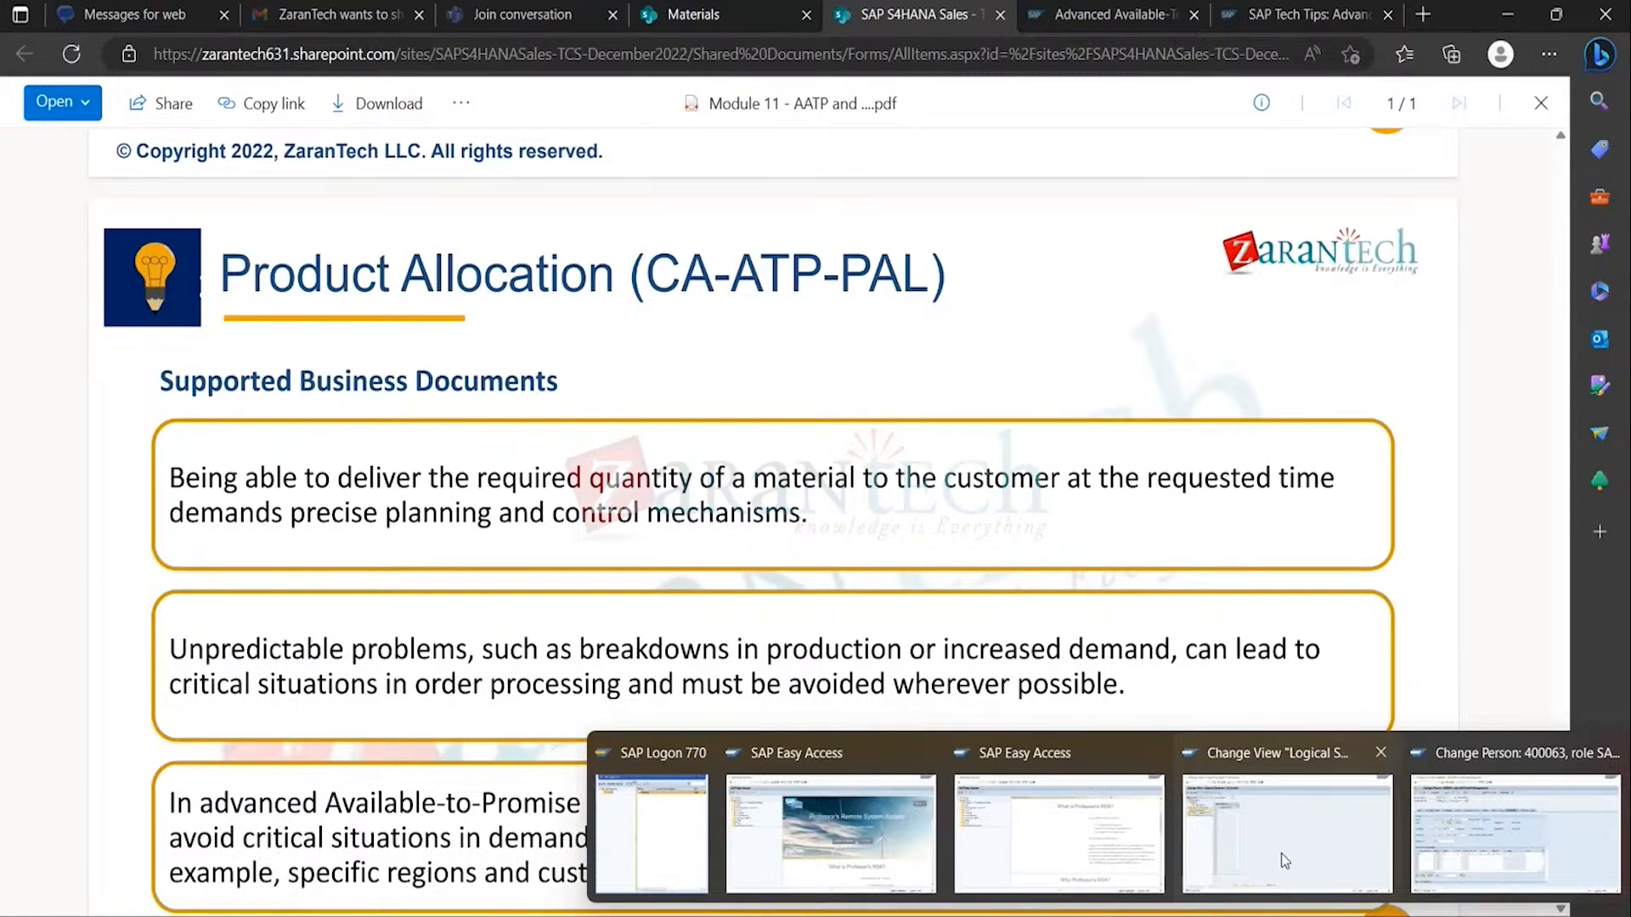
pyautogui.click(1223, 759)
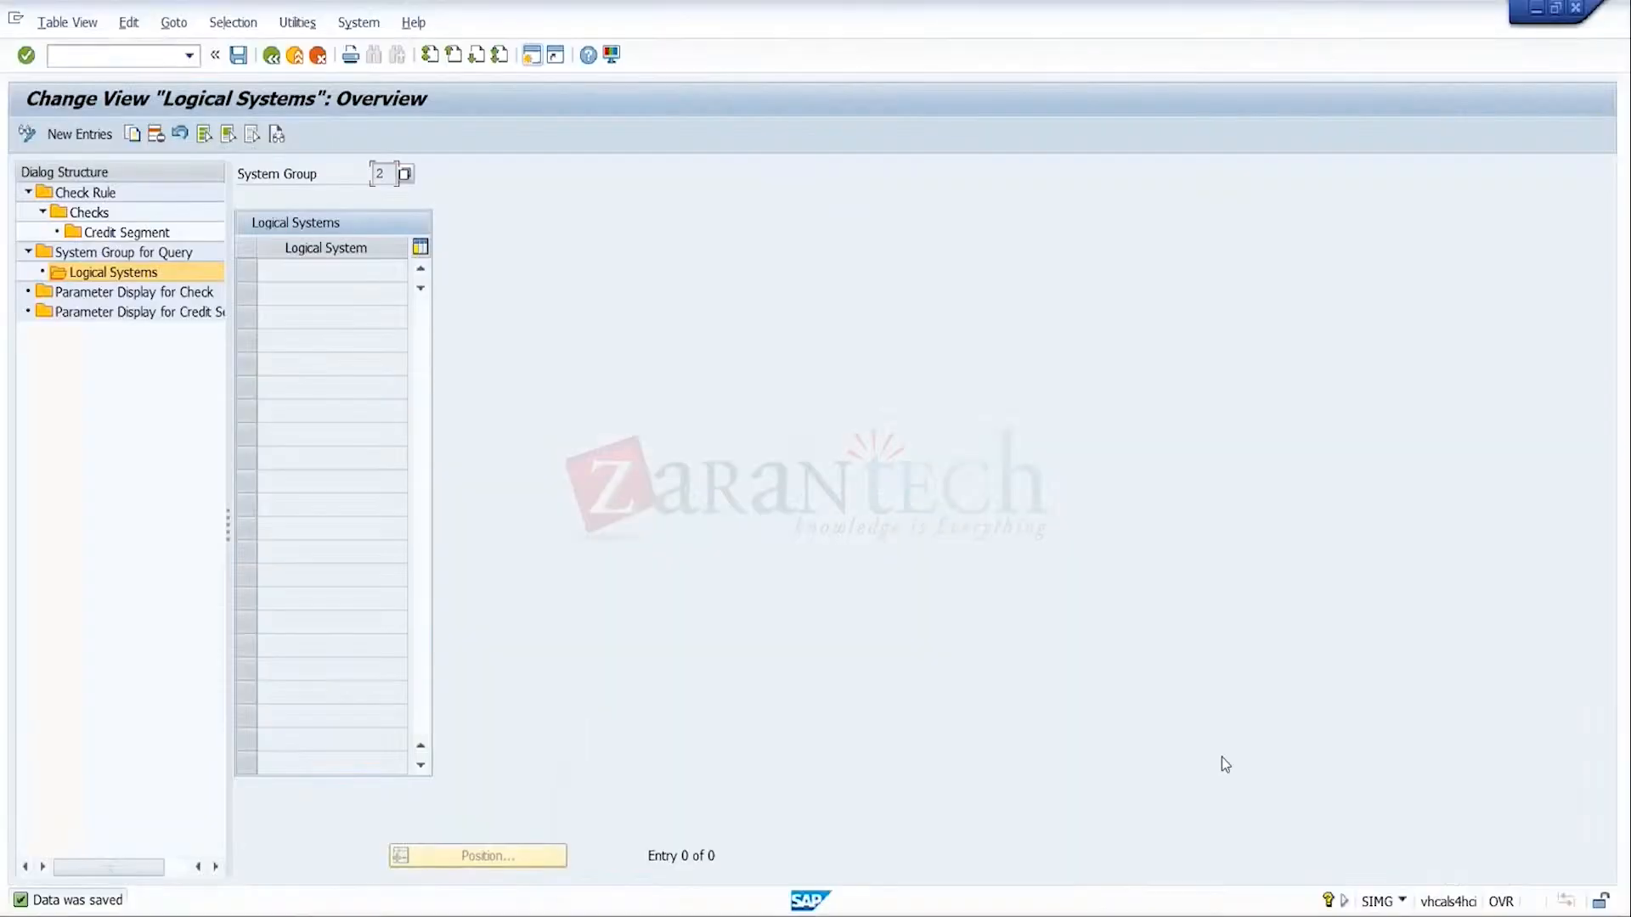
pyautogui.click(308, 64)
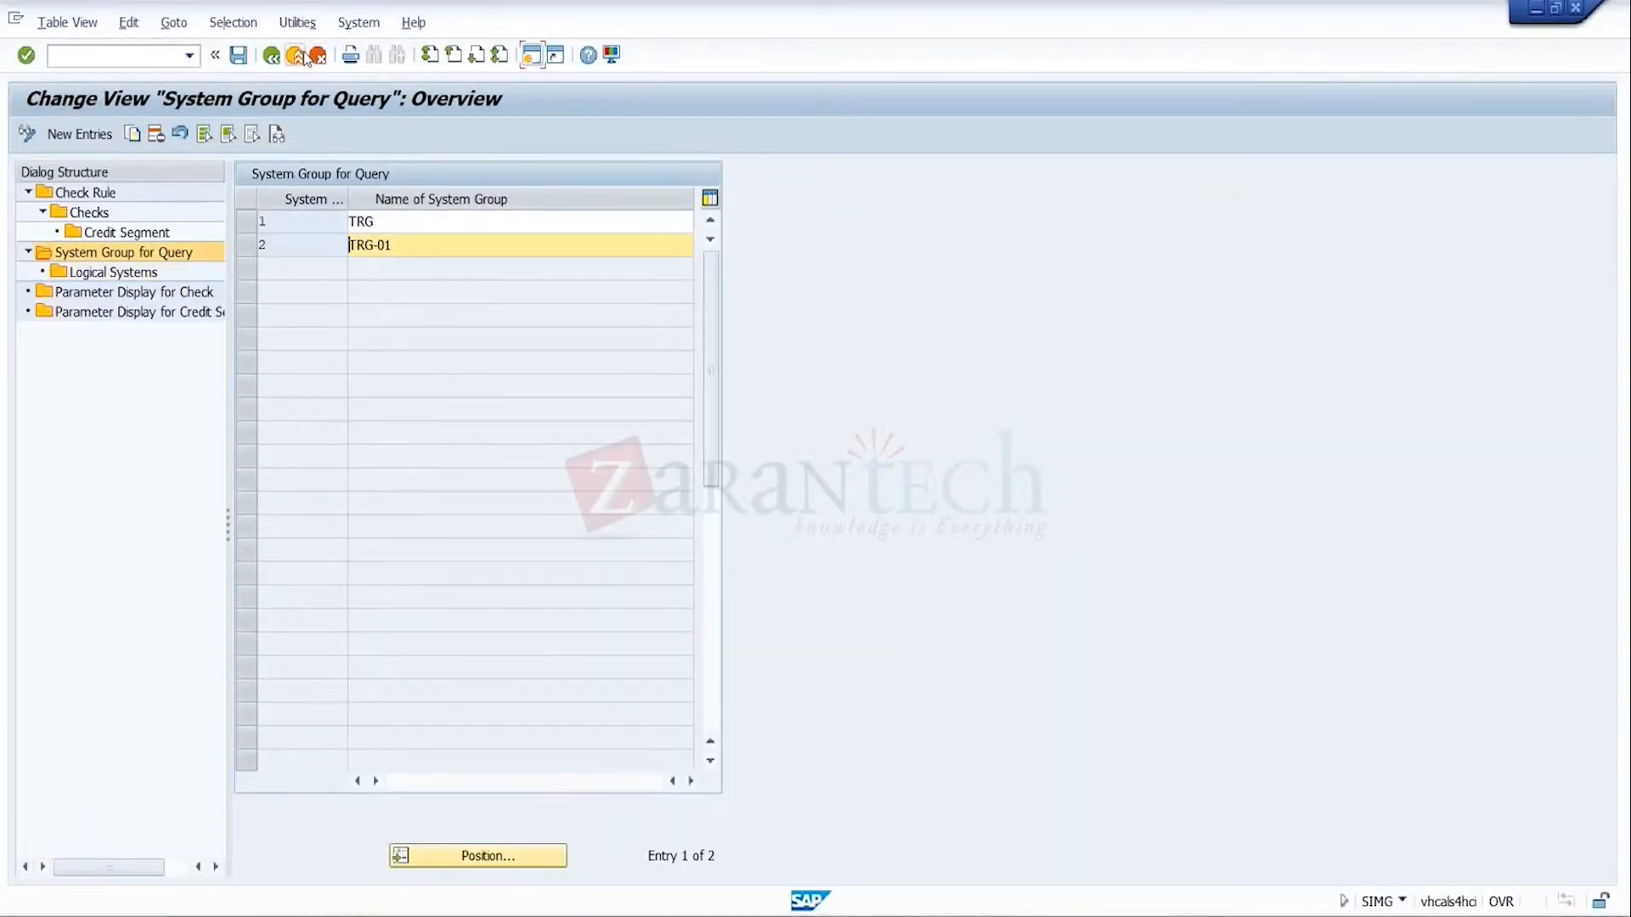
pyautogui.click(300, 56)
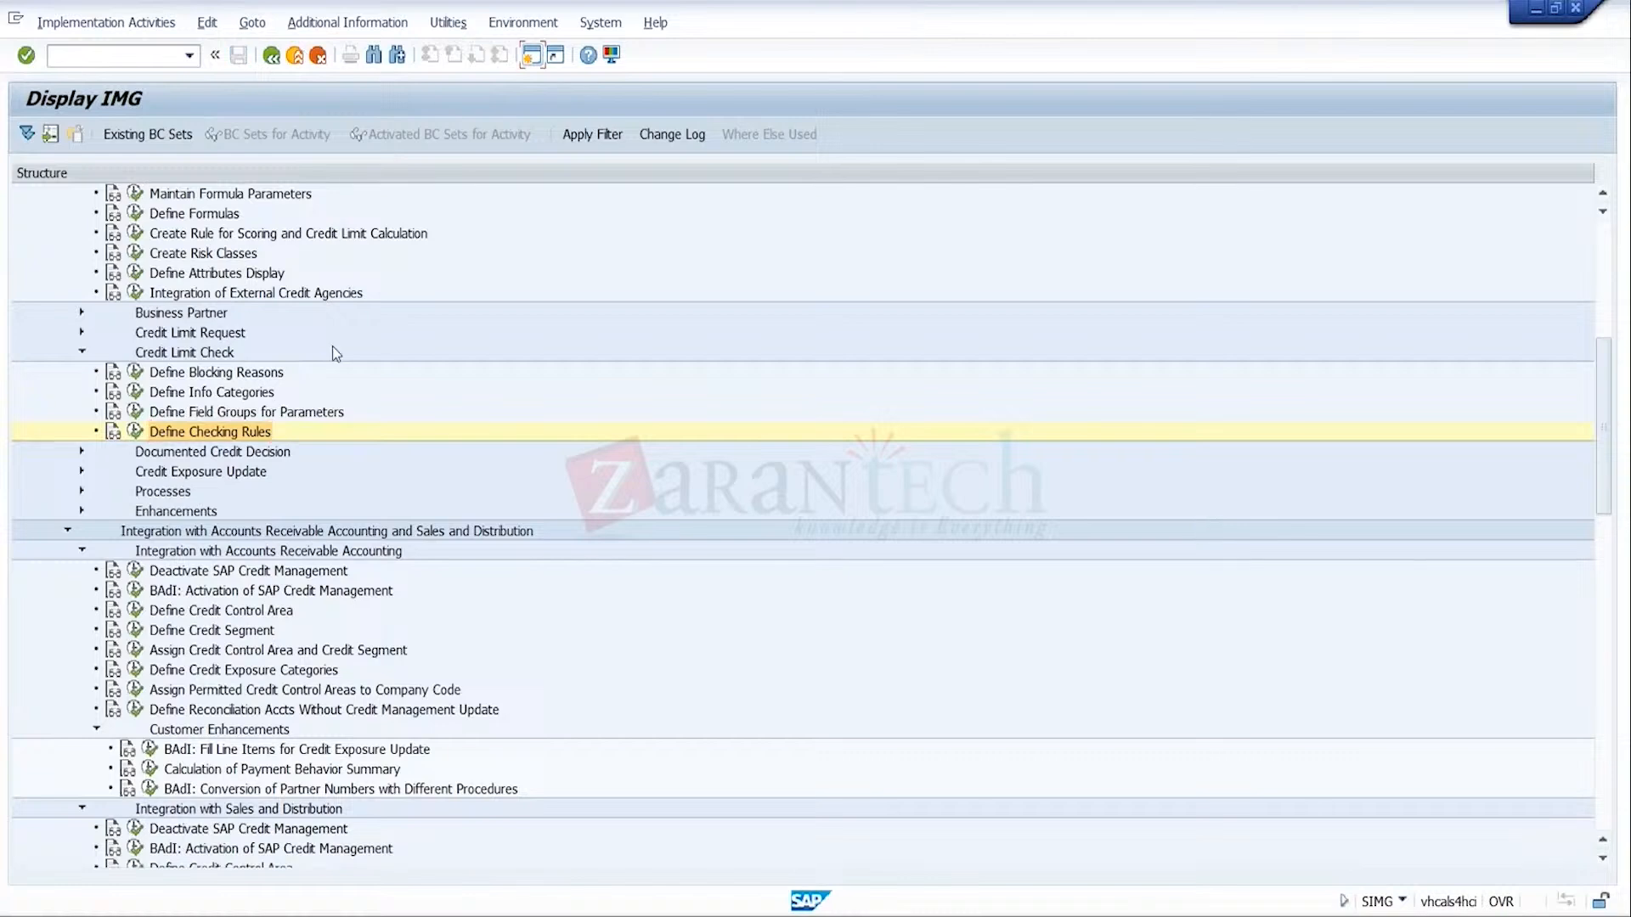
# Step: Collapse the Accounts Receivable and Sales integration node and the whole Financial Supply Chain Management branch in the IMG
pyautogui.click(68, 531)
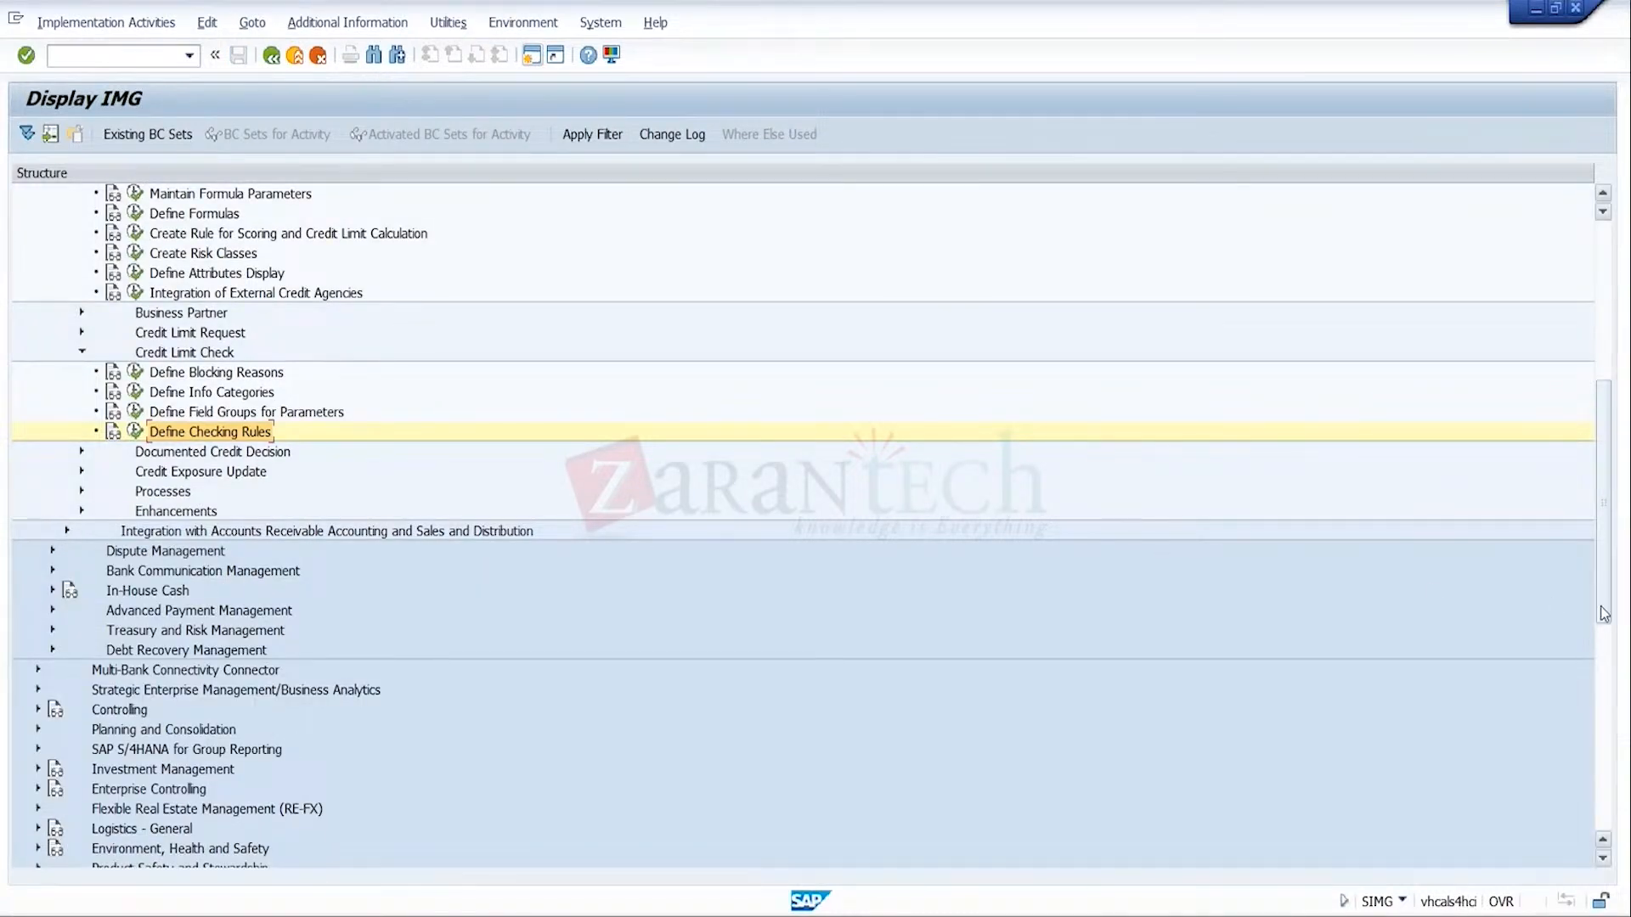
pyautogui.moveTo(1603, 613); pyautogui.dragTo(1582, 502)
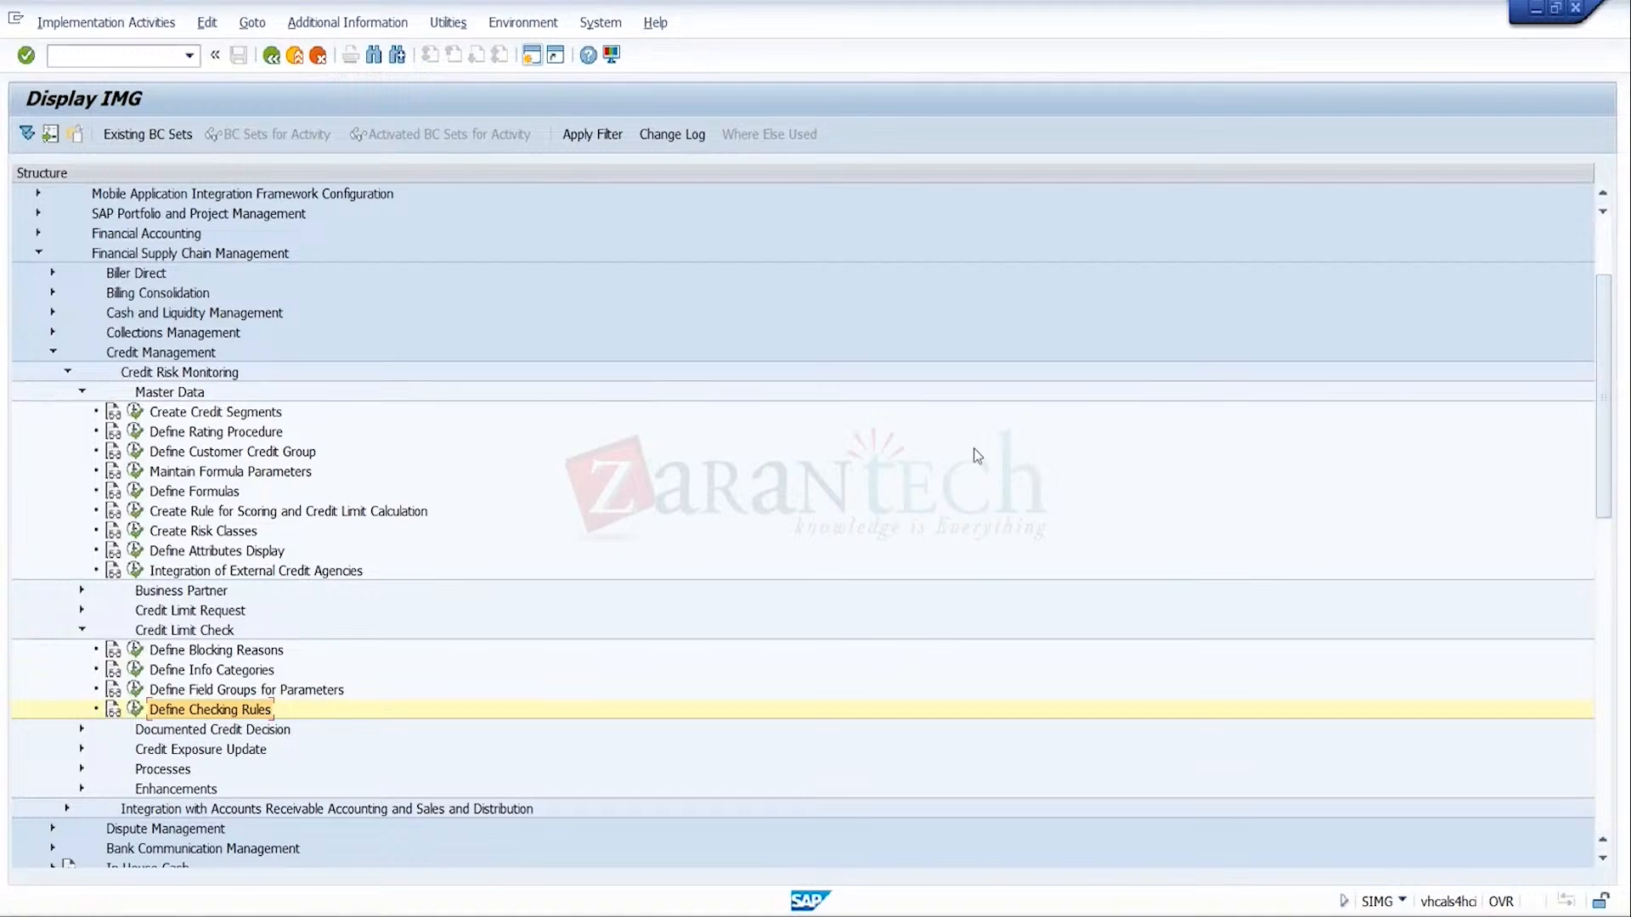
pyautogui.click(39, 253)
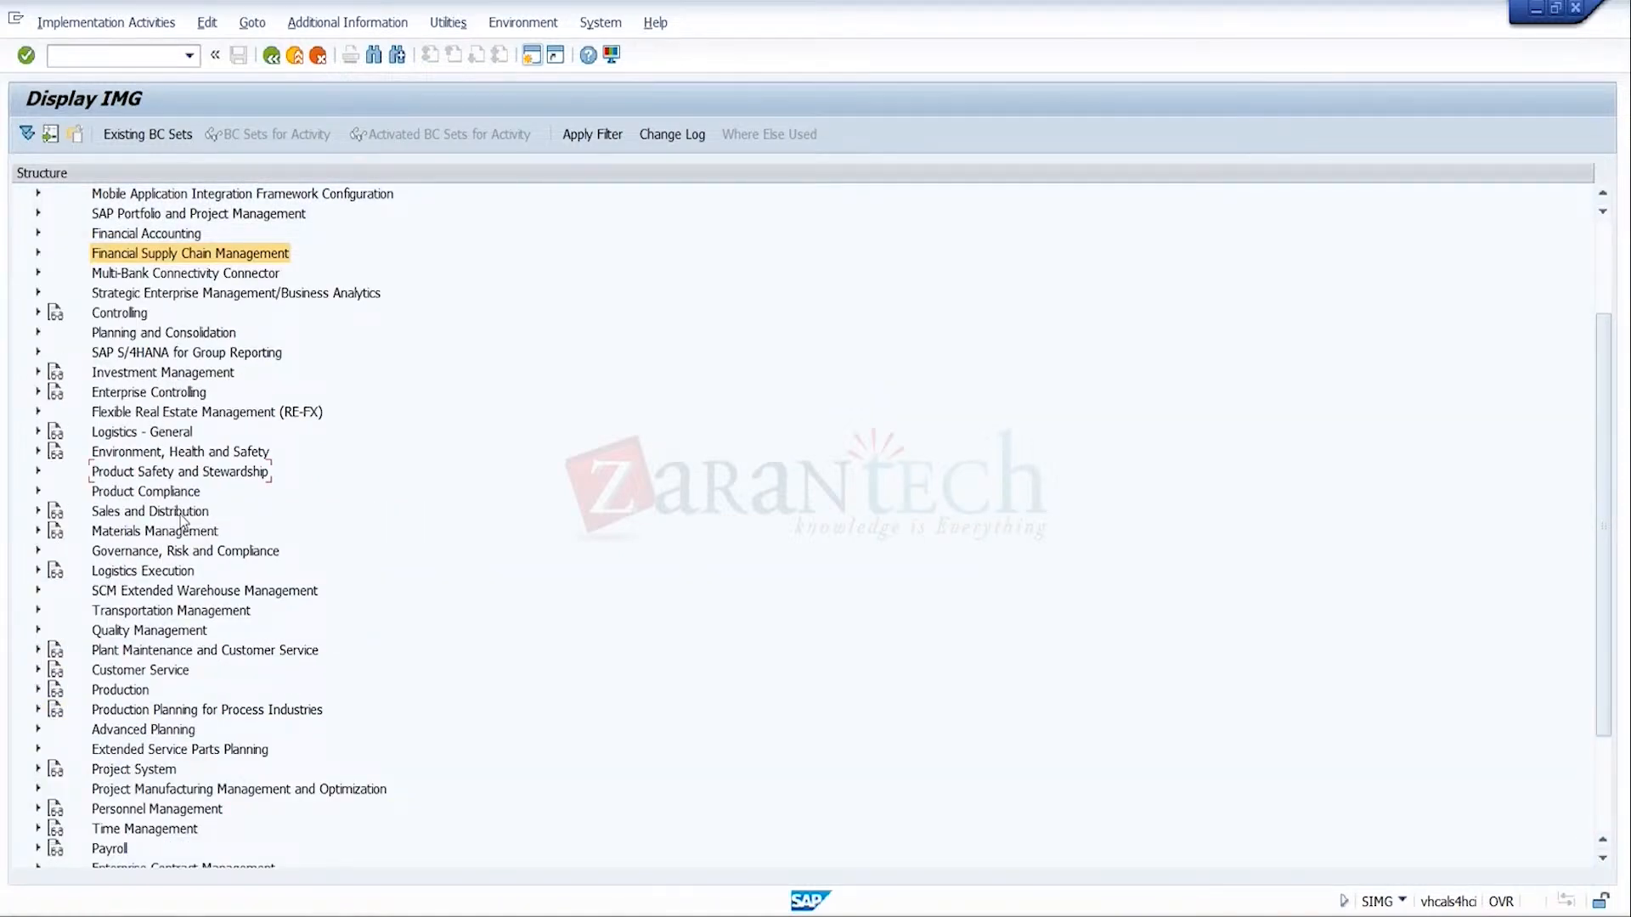
# Step: Expand Sales and Distribution > Basic Functions > Availability Check and Transfer of Requirements > Transfer of Requirements to see its activities
pyautogui.click(38, 511)
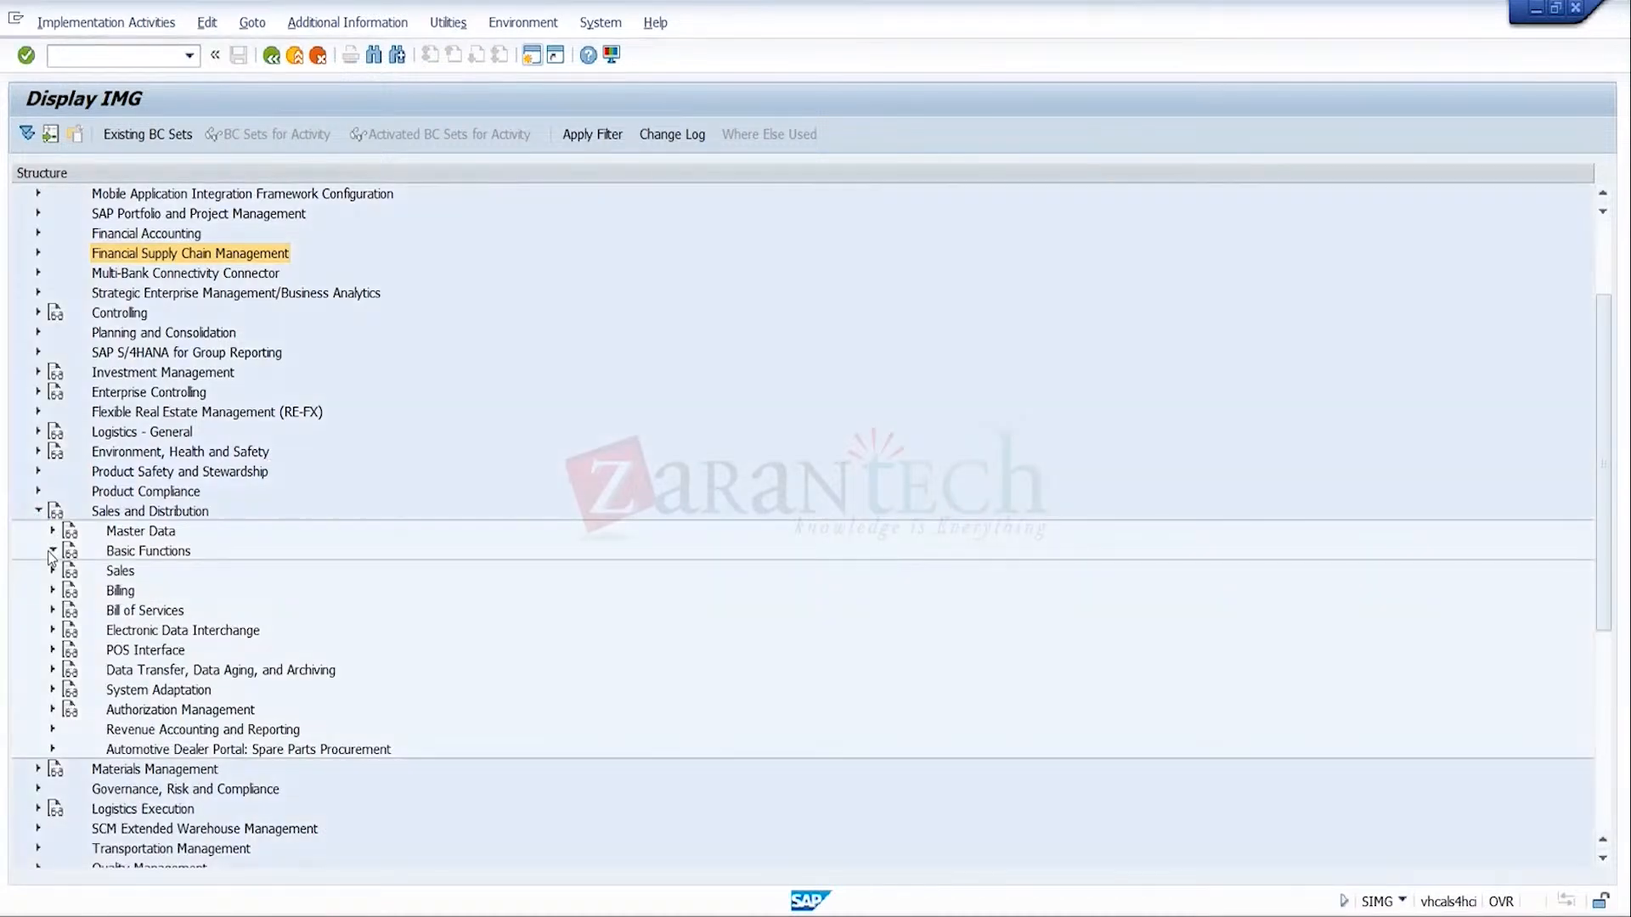
pyautogui.click(52, 552)
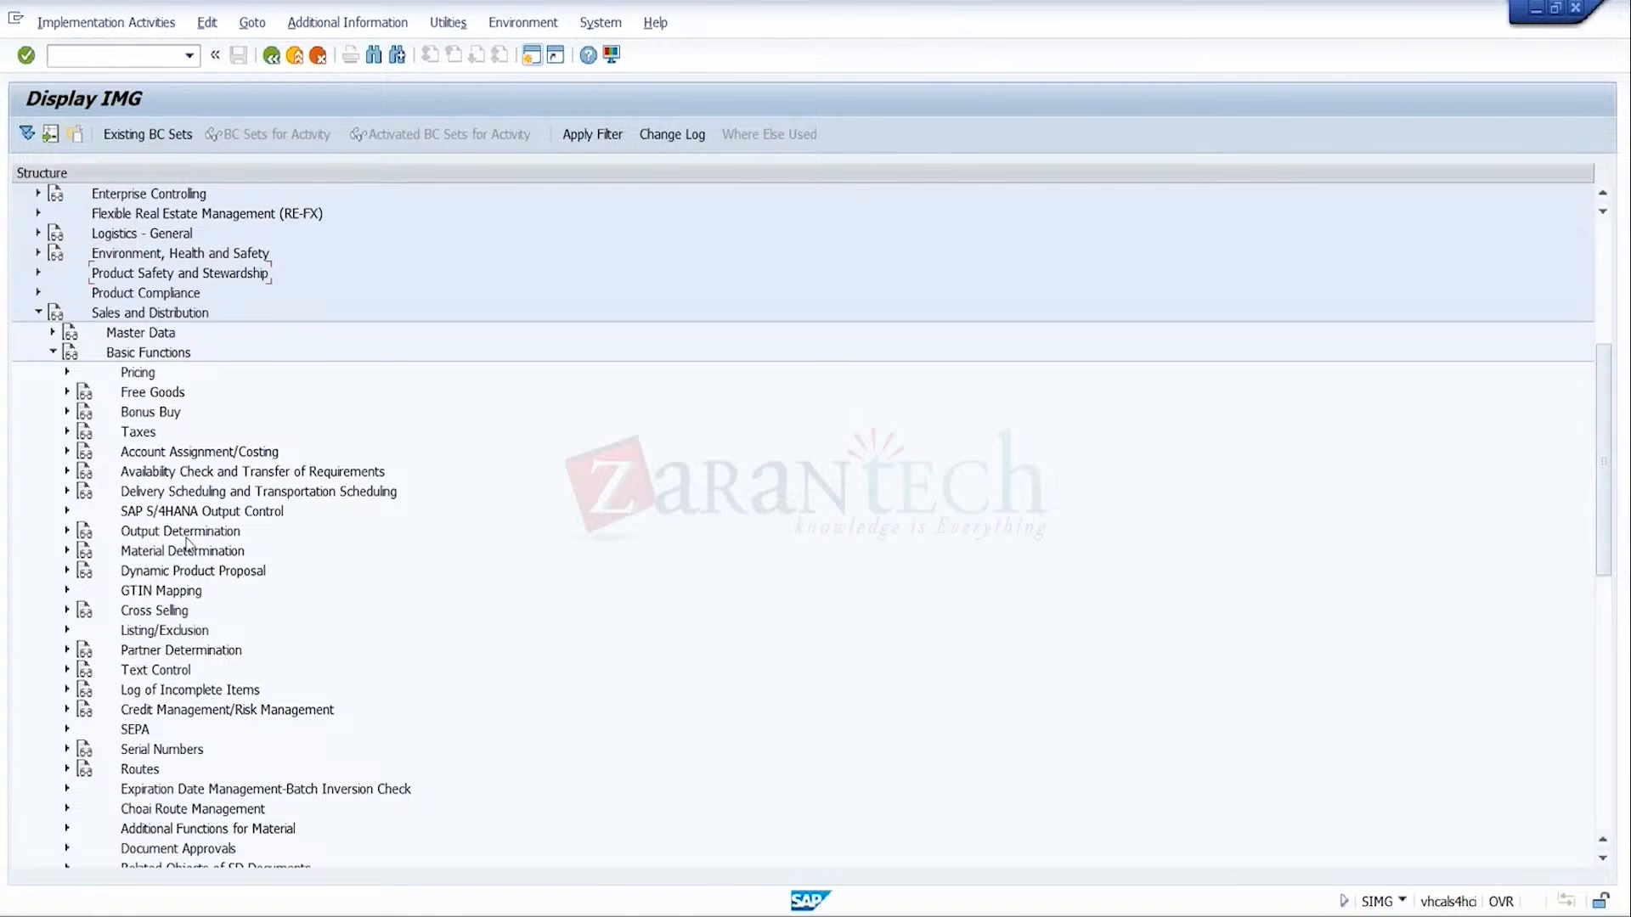
pyautogui.click(302, 473)
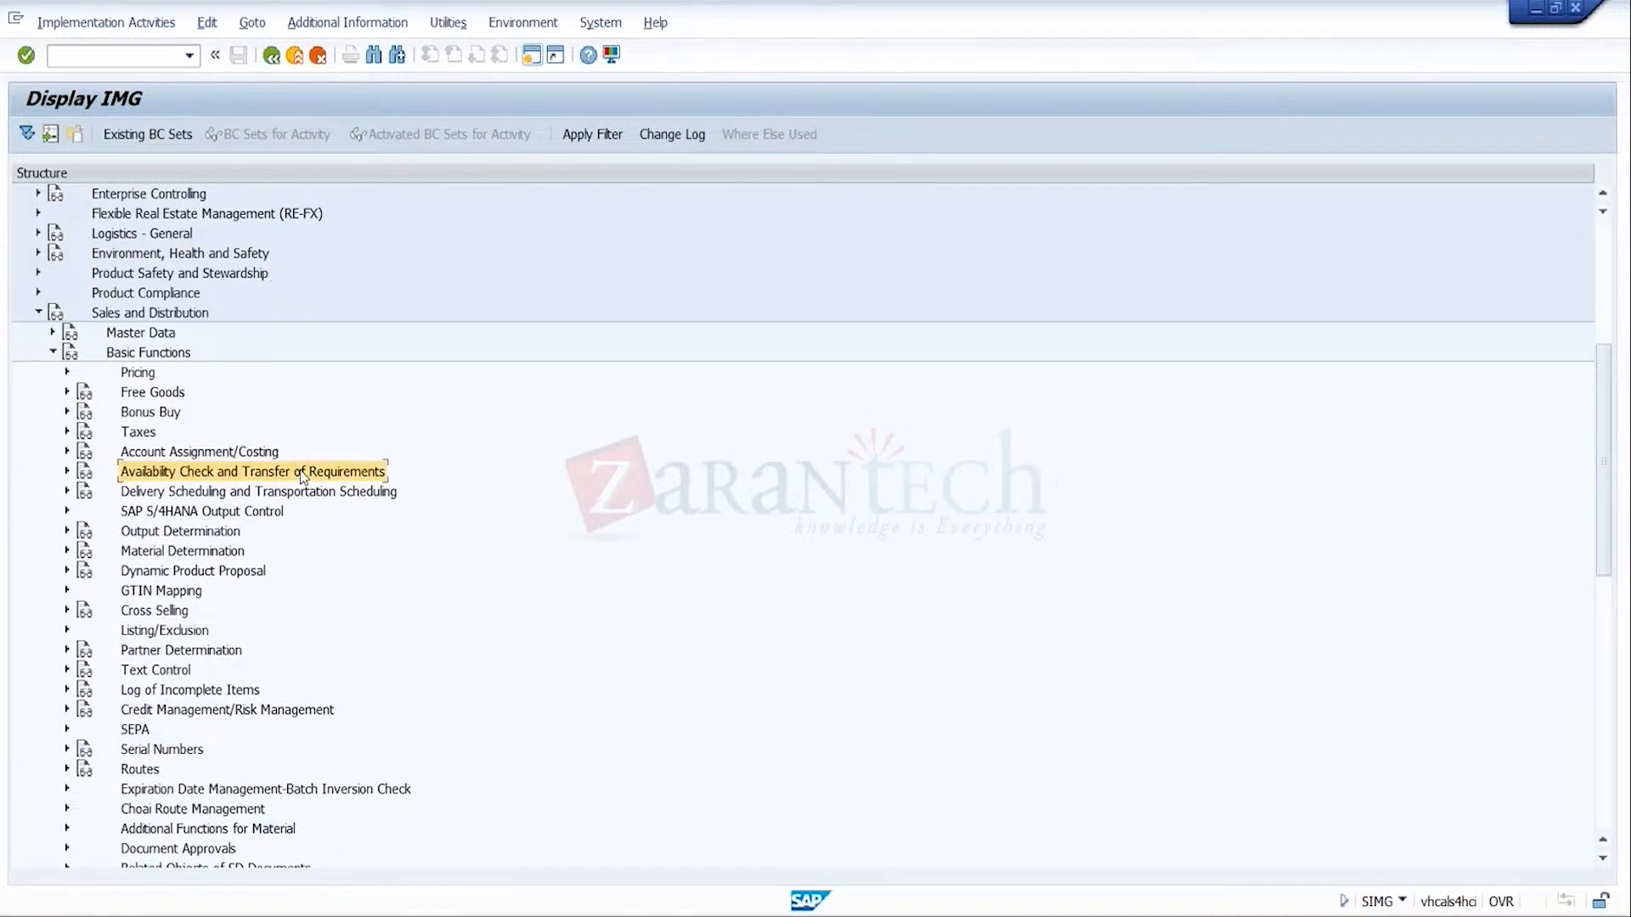
pyautogui.click(66, 472)
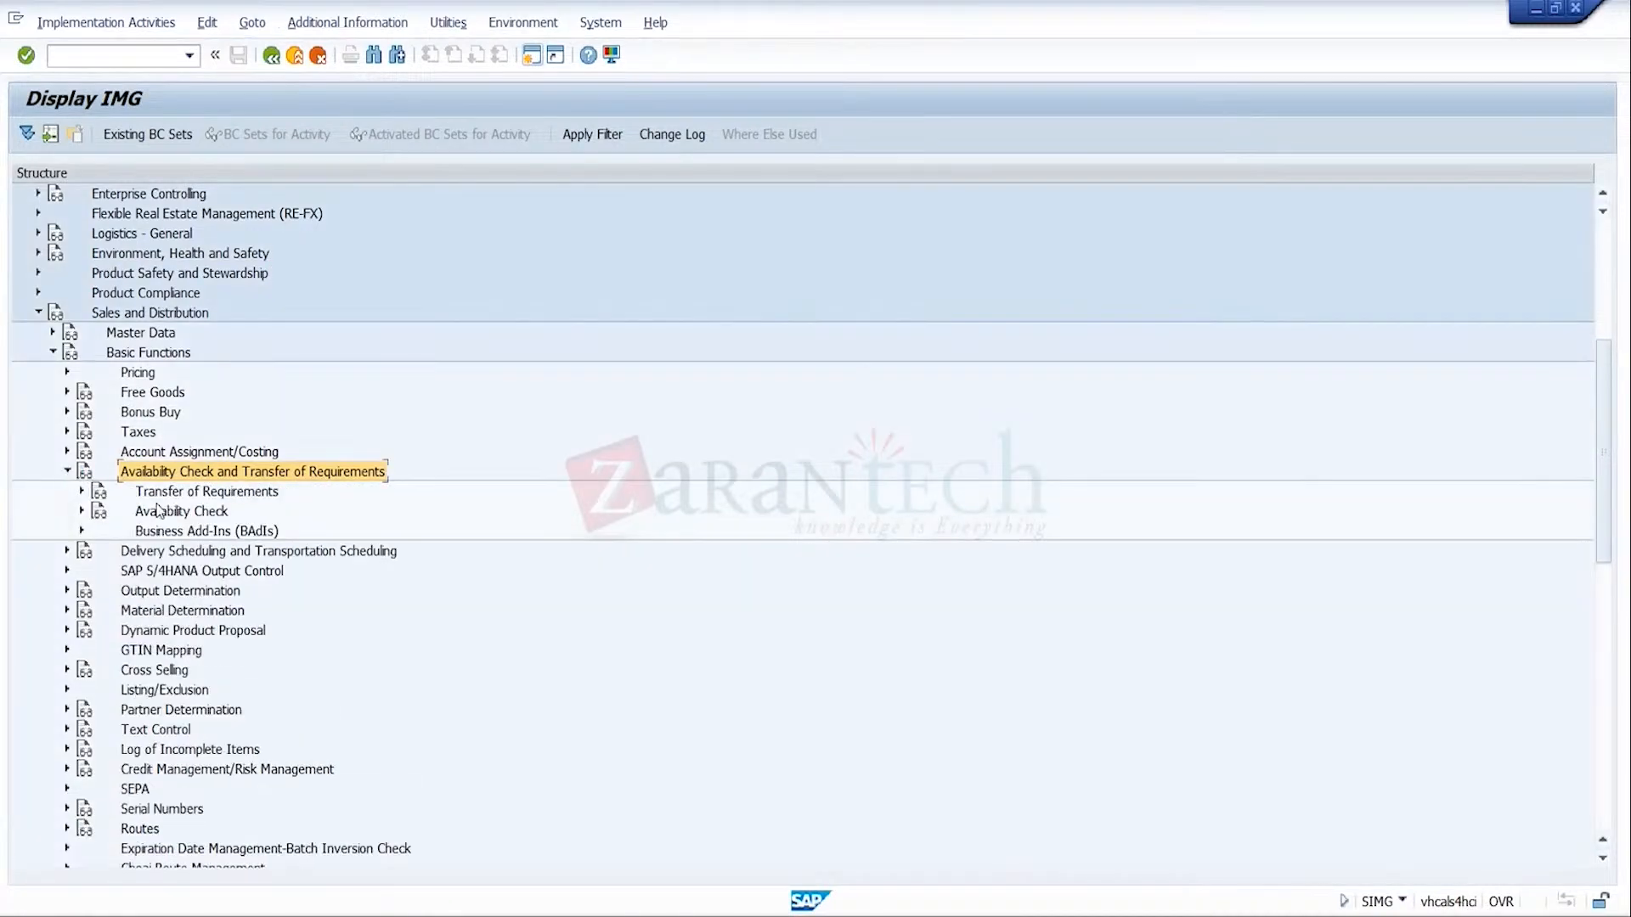
pyautogui.click(82, 492)
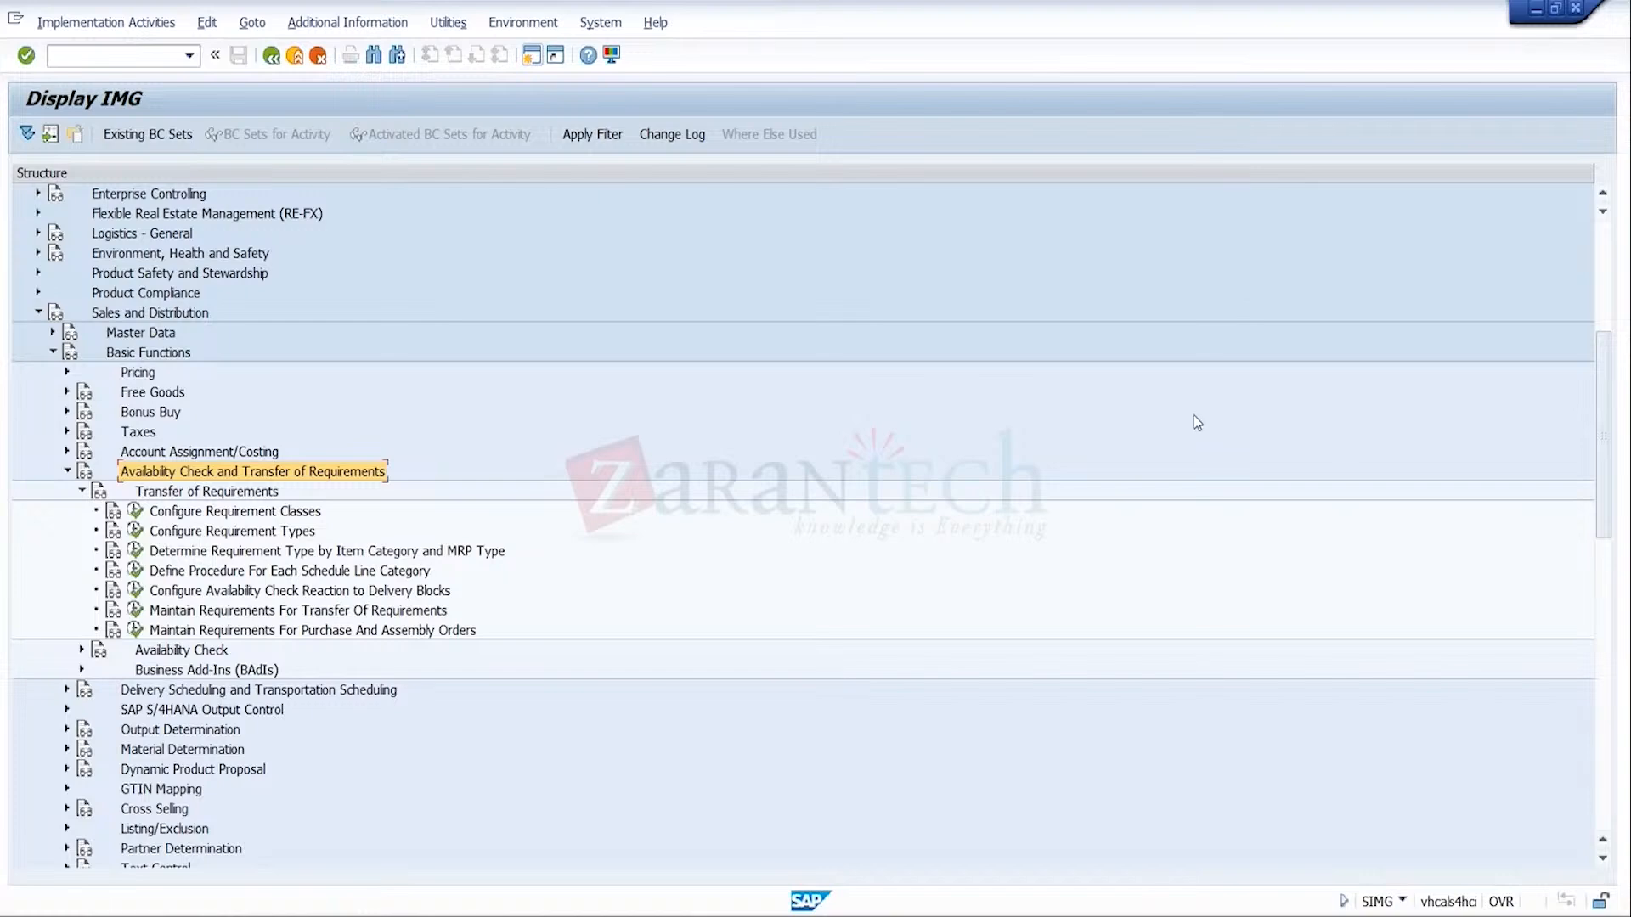
# Step: Look through Cross-Application Components > Advanced Available-to-Promise (aATP) > Product Allocation (PAL), and collapse the aATP node again
pyautogui.moveTo(1605, 465); pyautogui.dragTo(1603, 375)
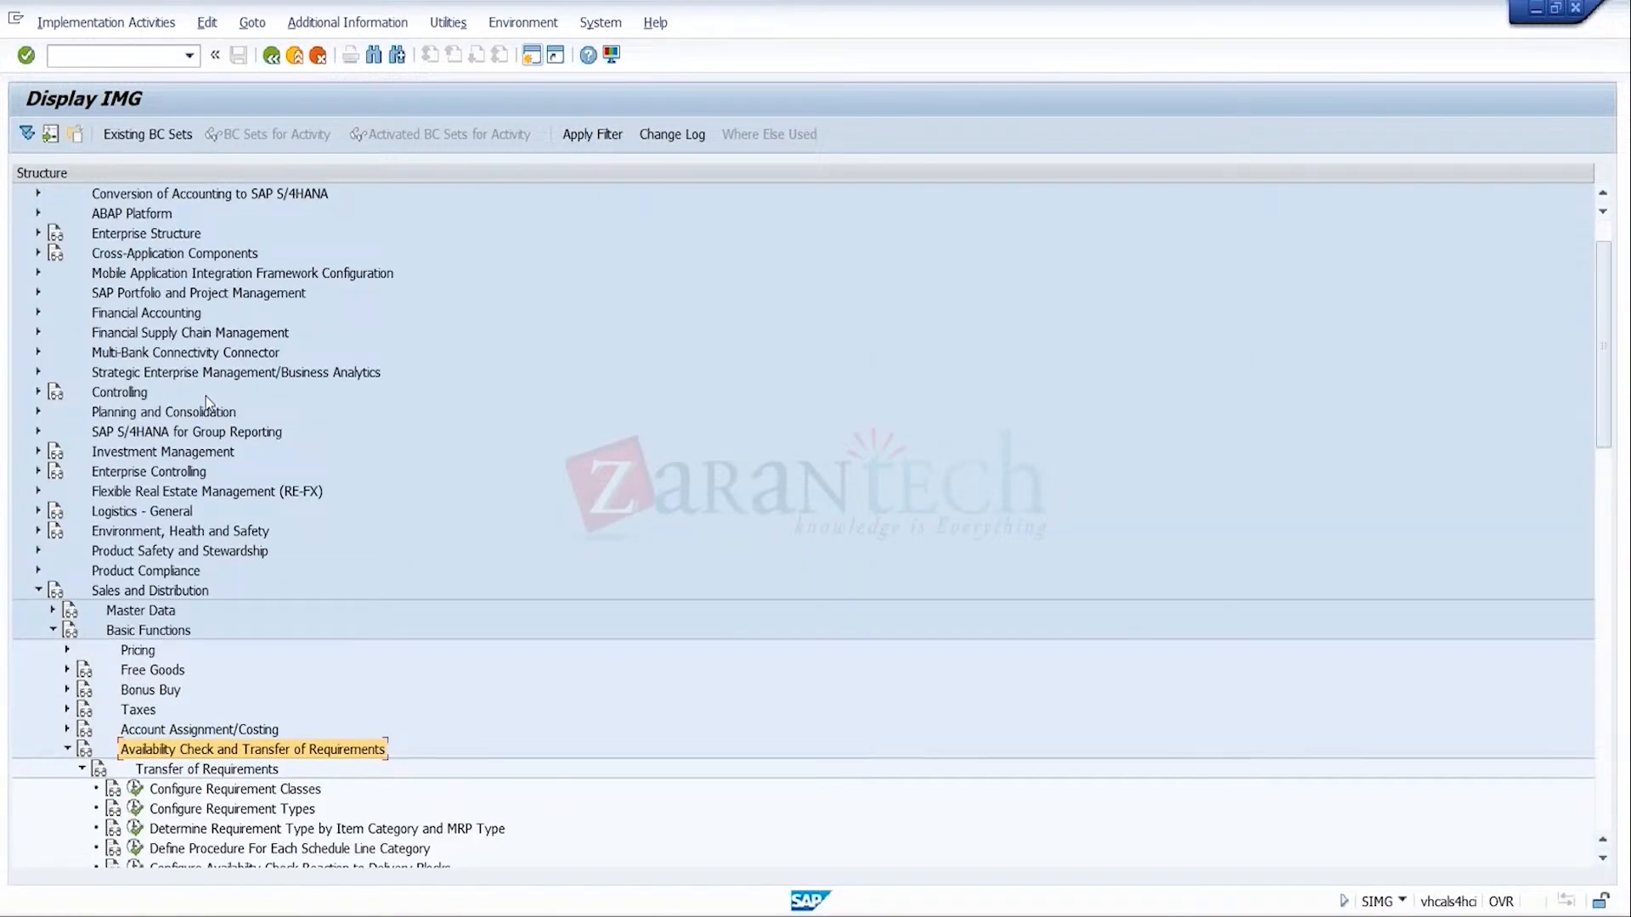
pyautogui.click(38, 254)
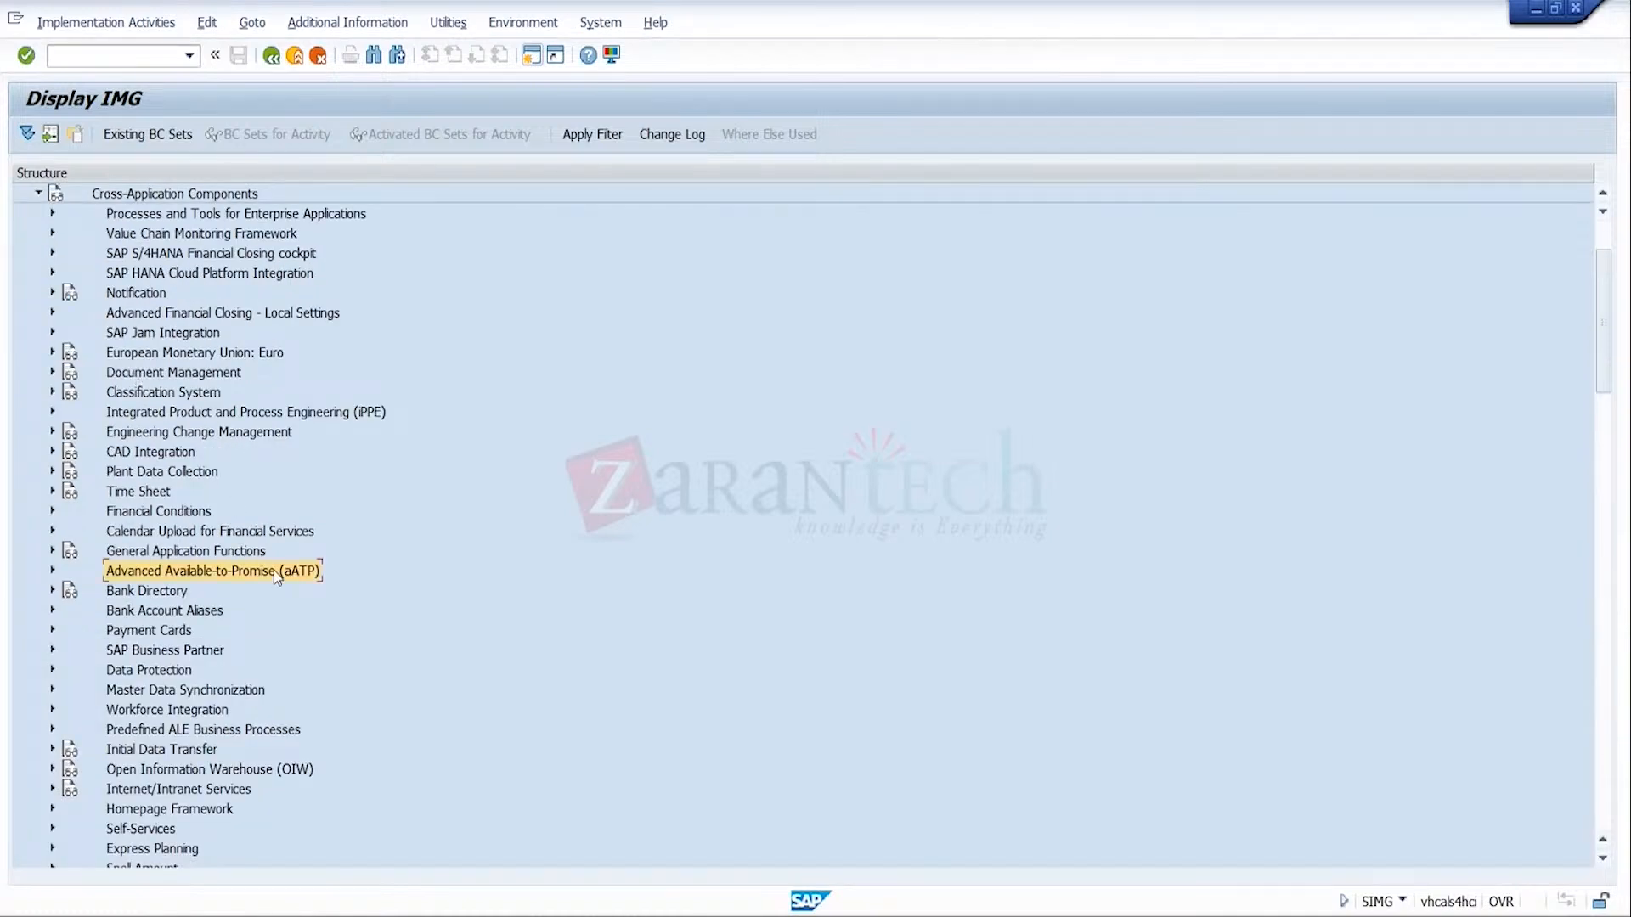
pyautogui.click(51, 571)
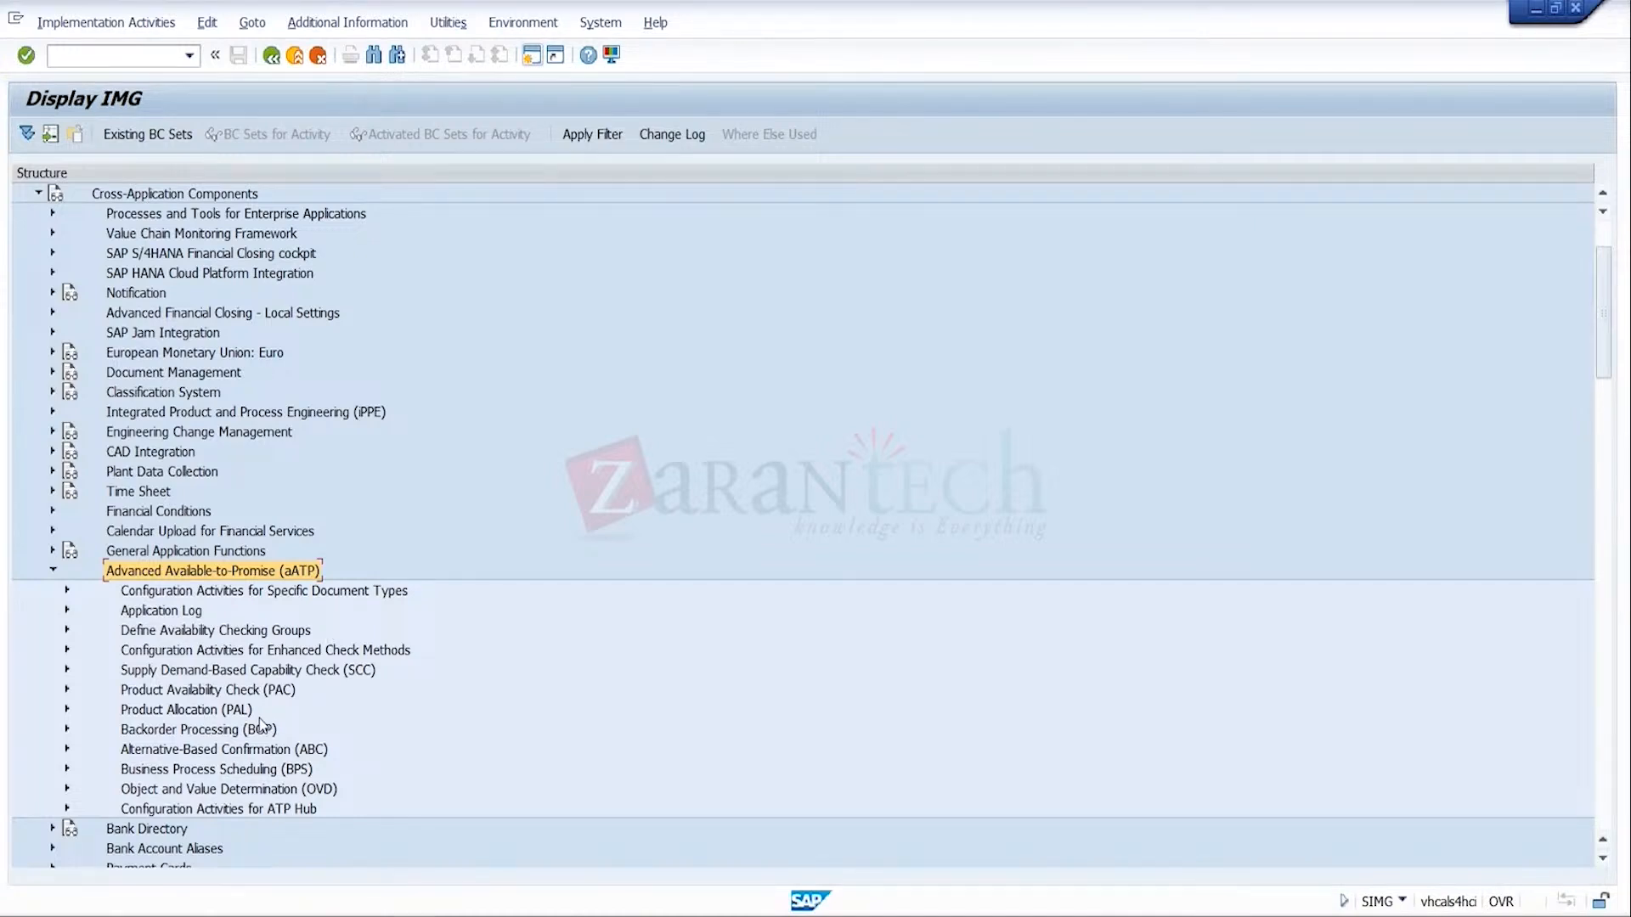
pyautogui.click(66, 710)
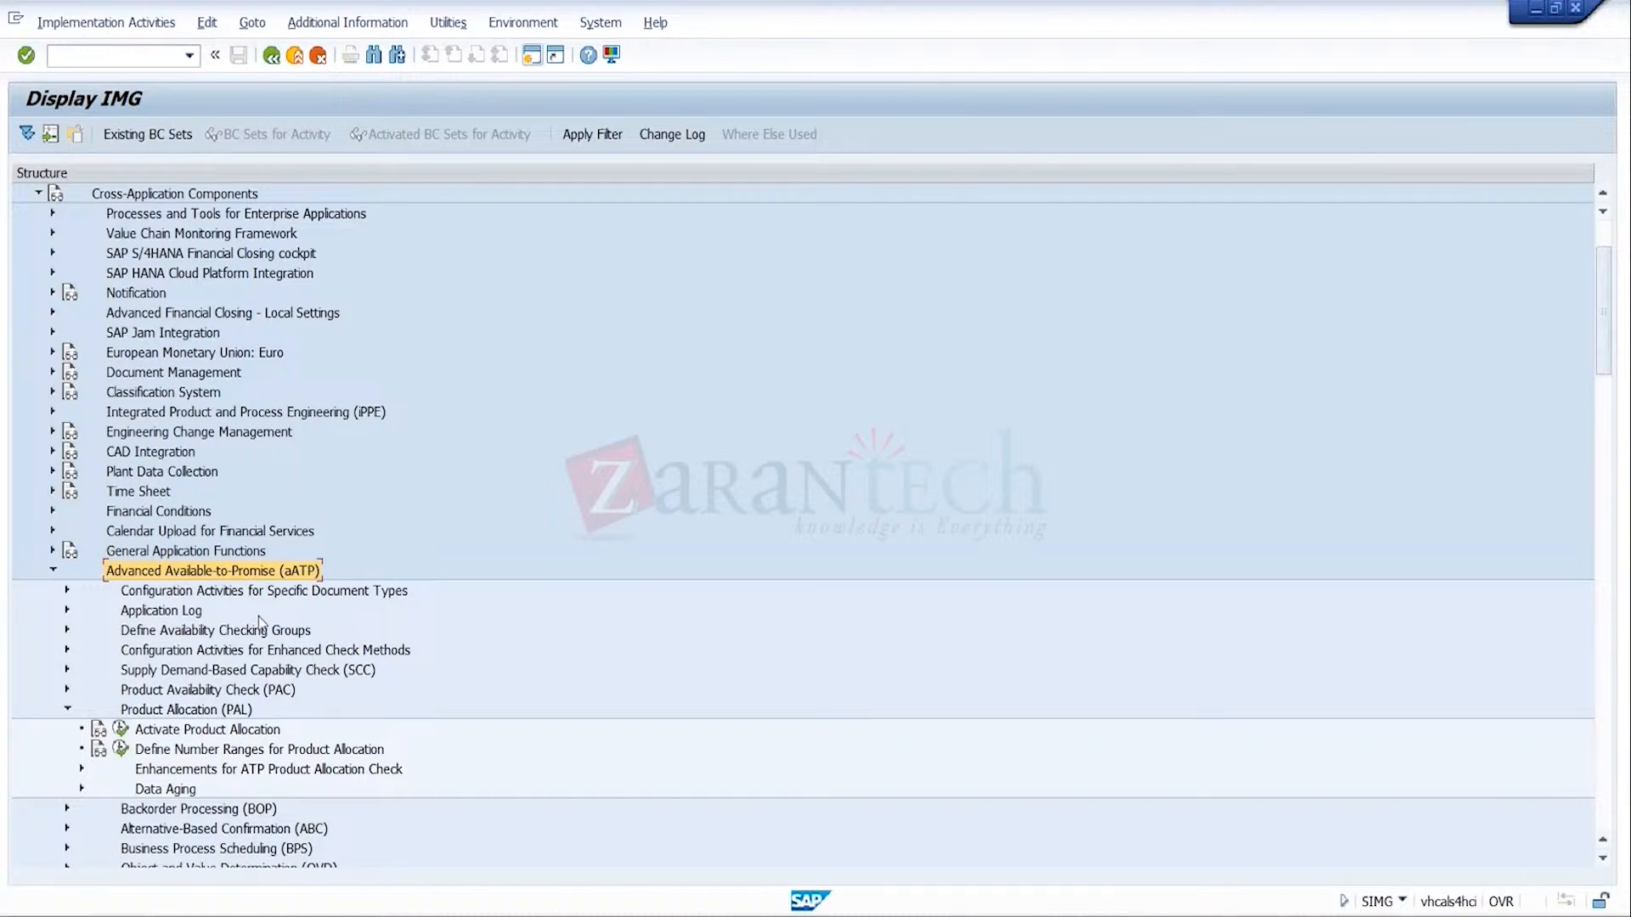
pyautogui.click(50, 570)
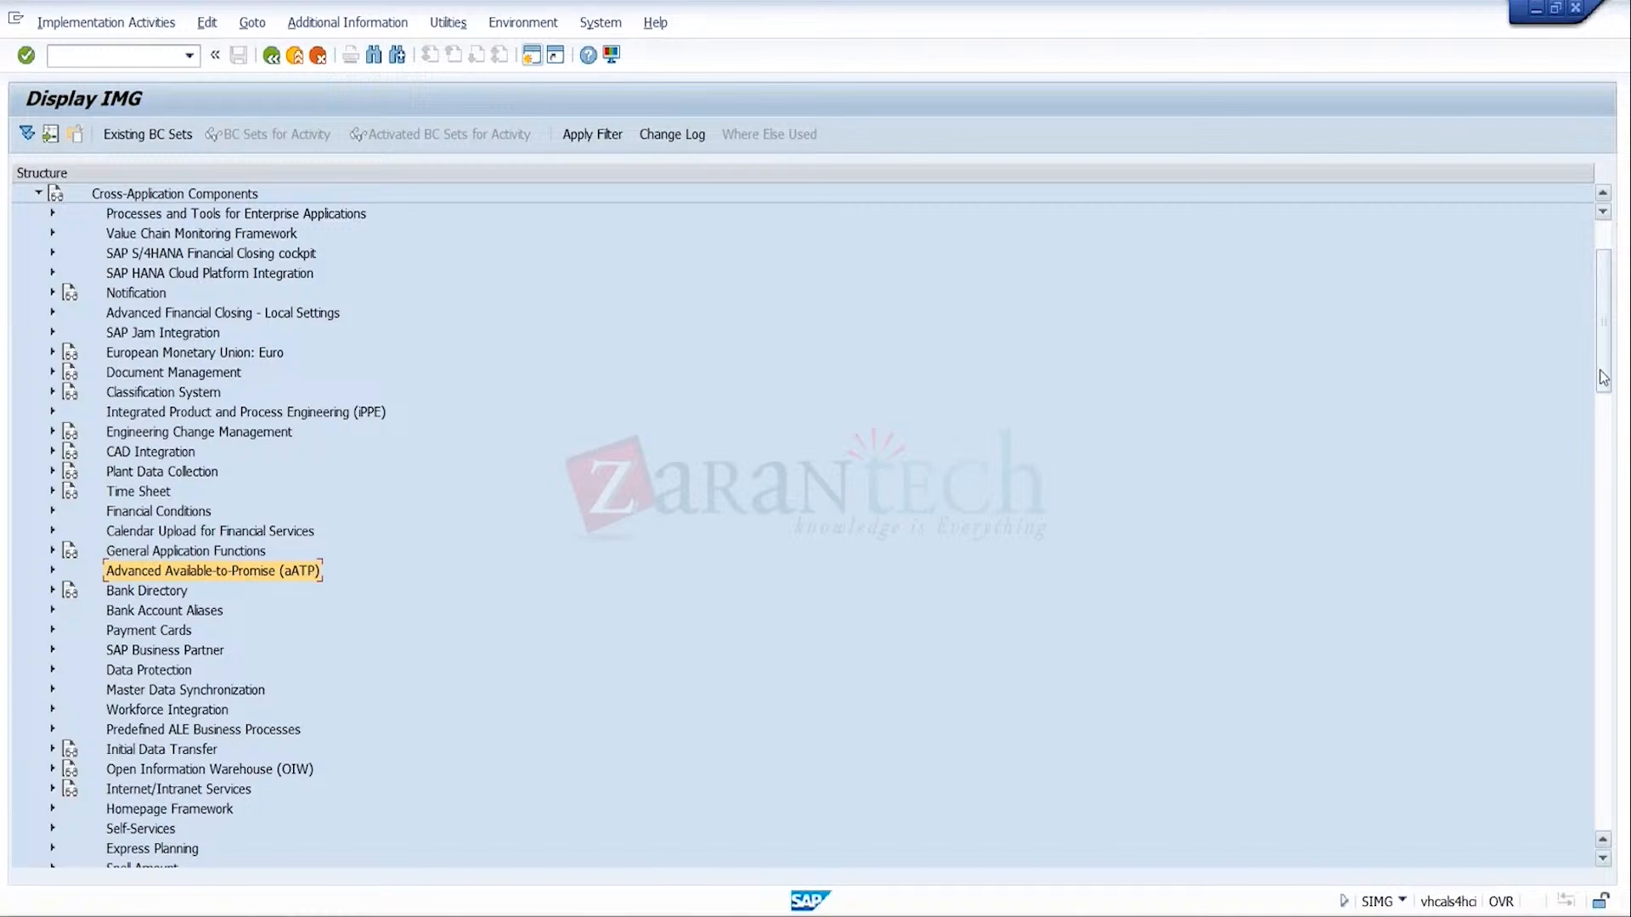
# Step: Execute the Activate Business Functions activity from the IMG and continue past the security information
pyautogui.moveTo(1603, 377); pyautogui.dragTo(1602, 350)
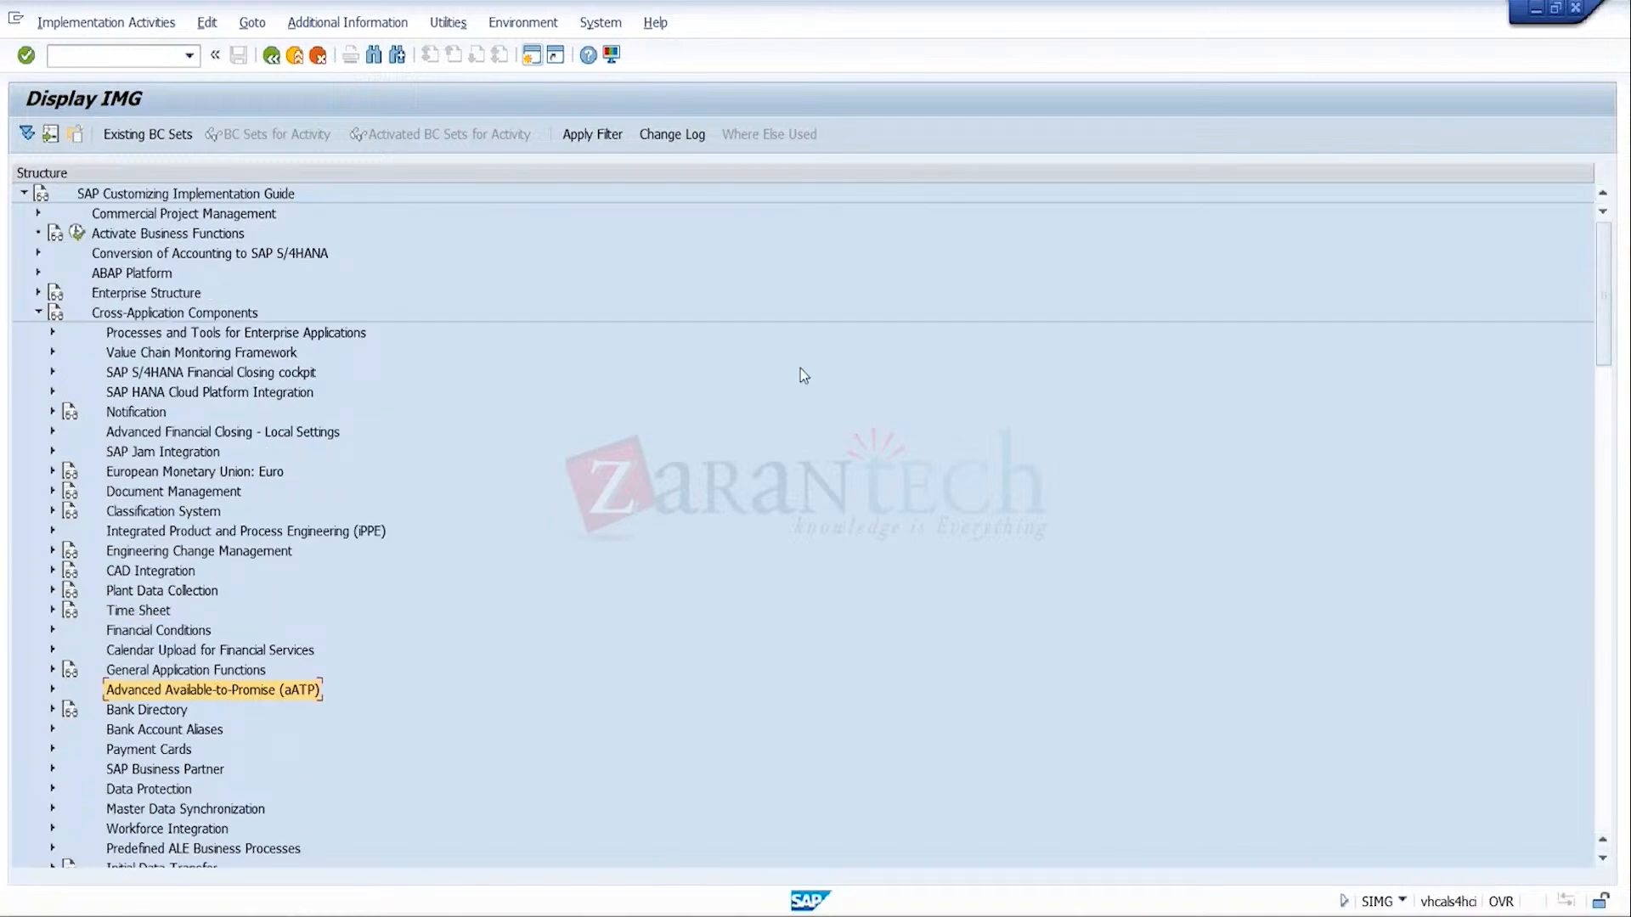
pyautogui.click(169, 238)
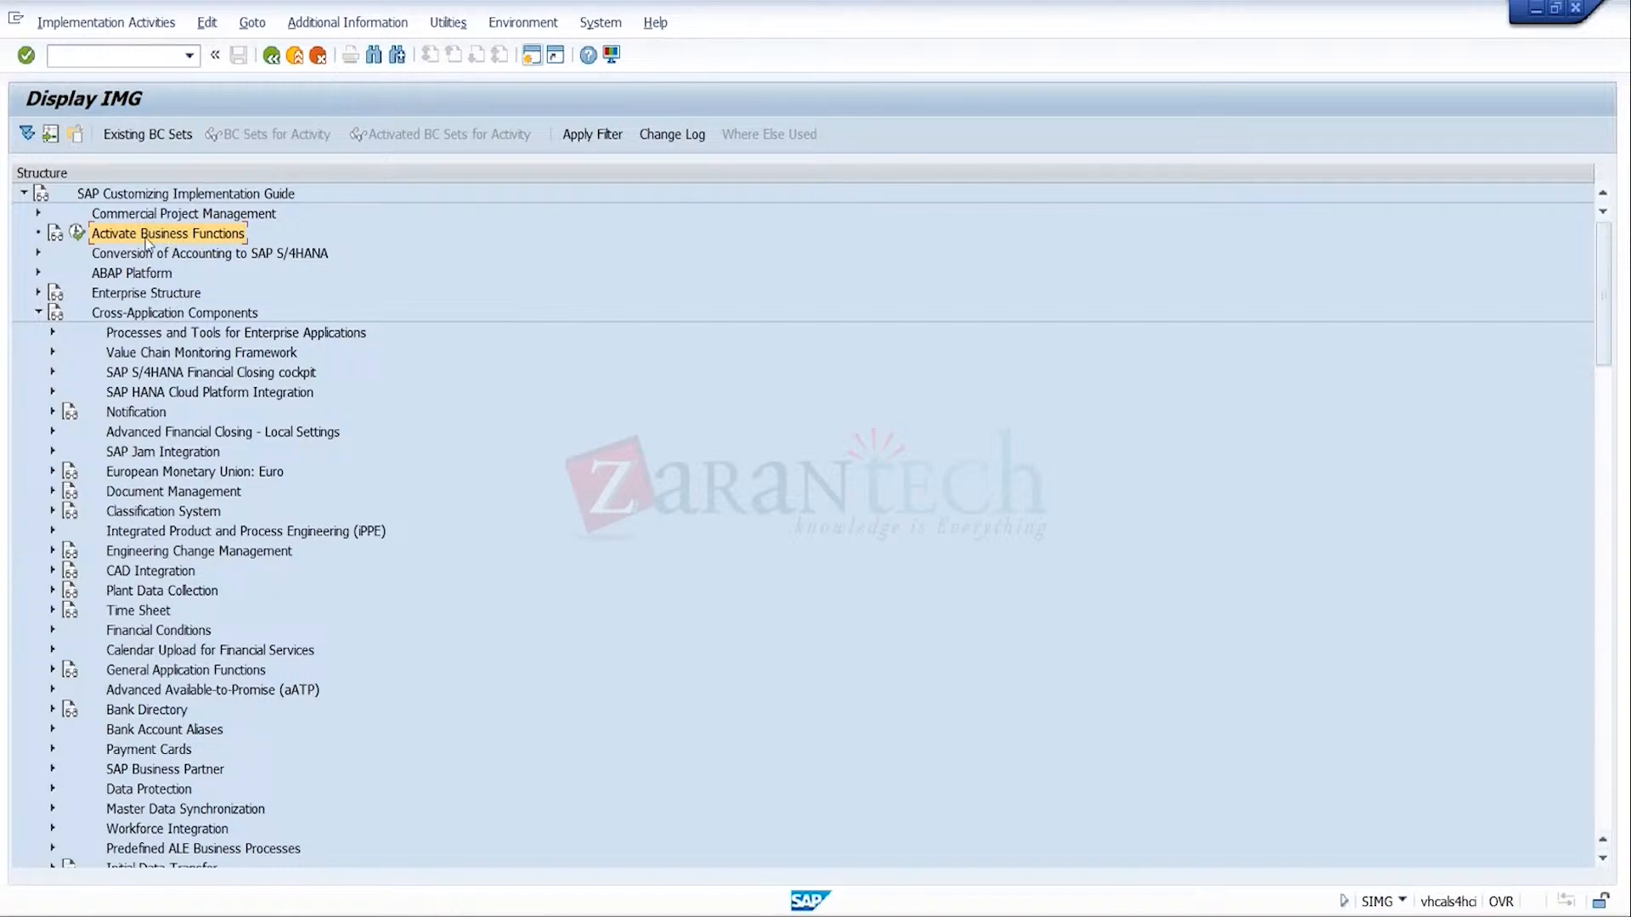
pyautogui.click(77, 232)
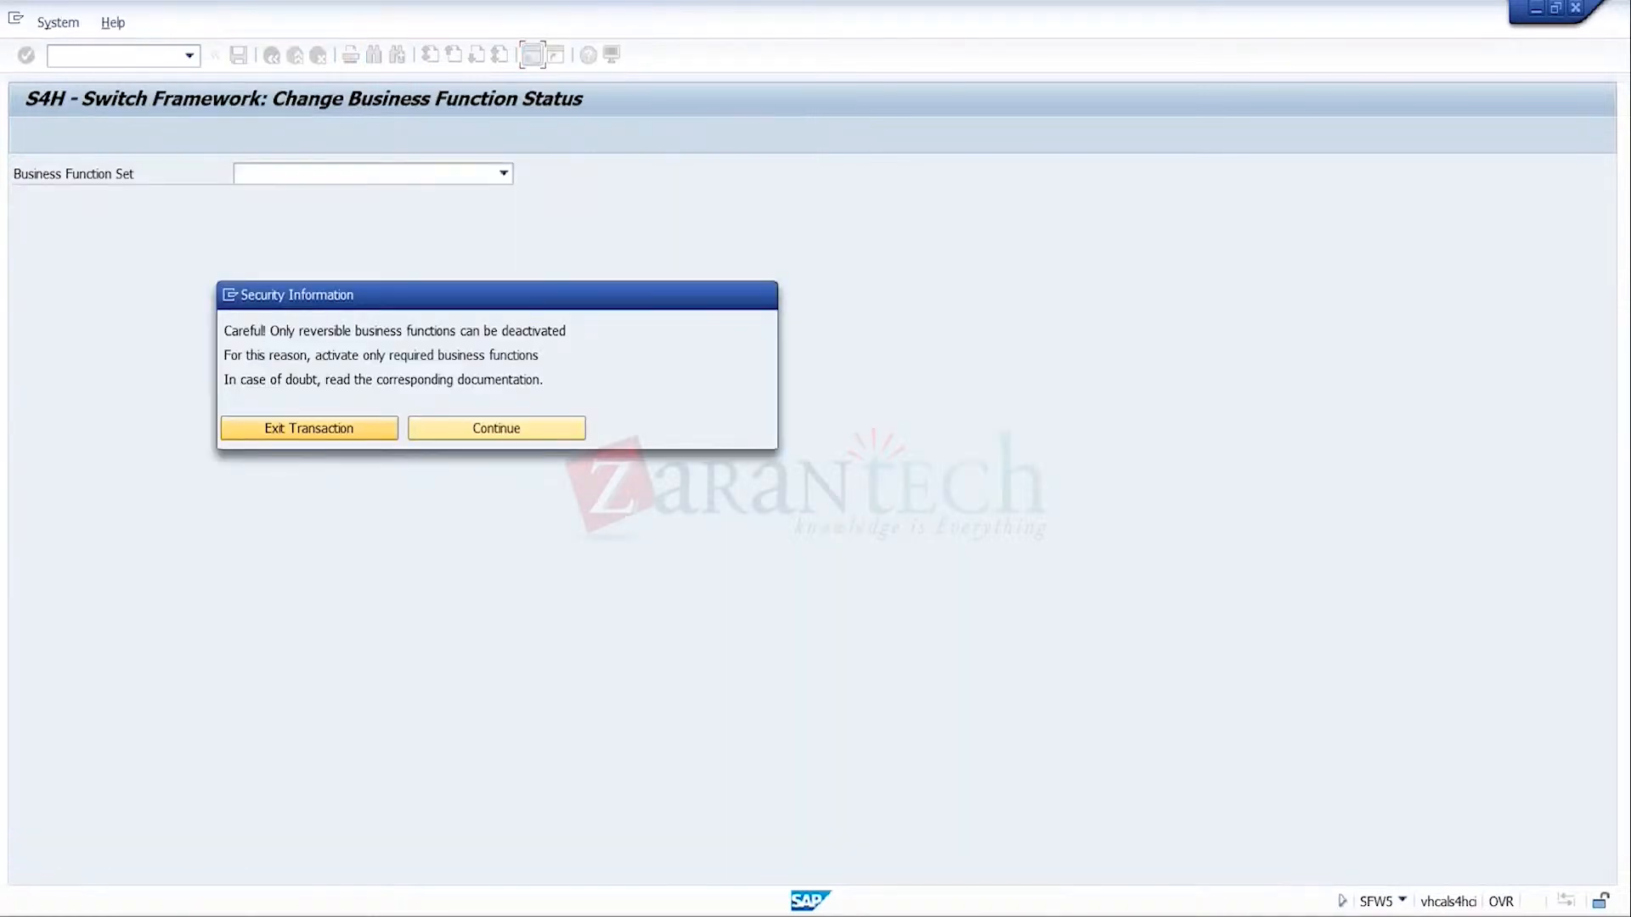
pyautogui.click(525, 431)
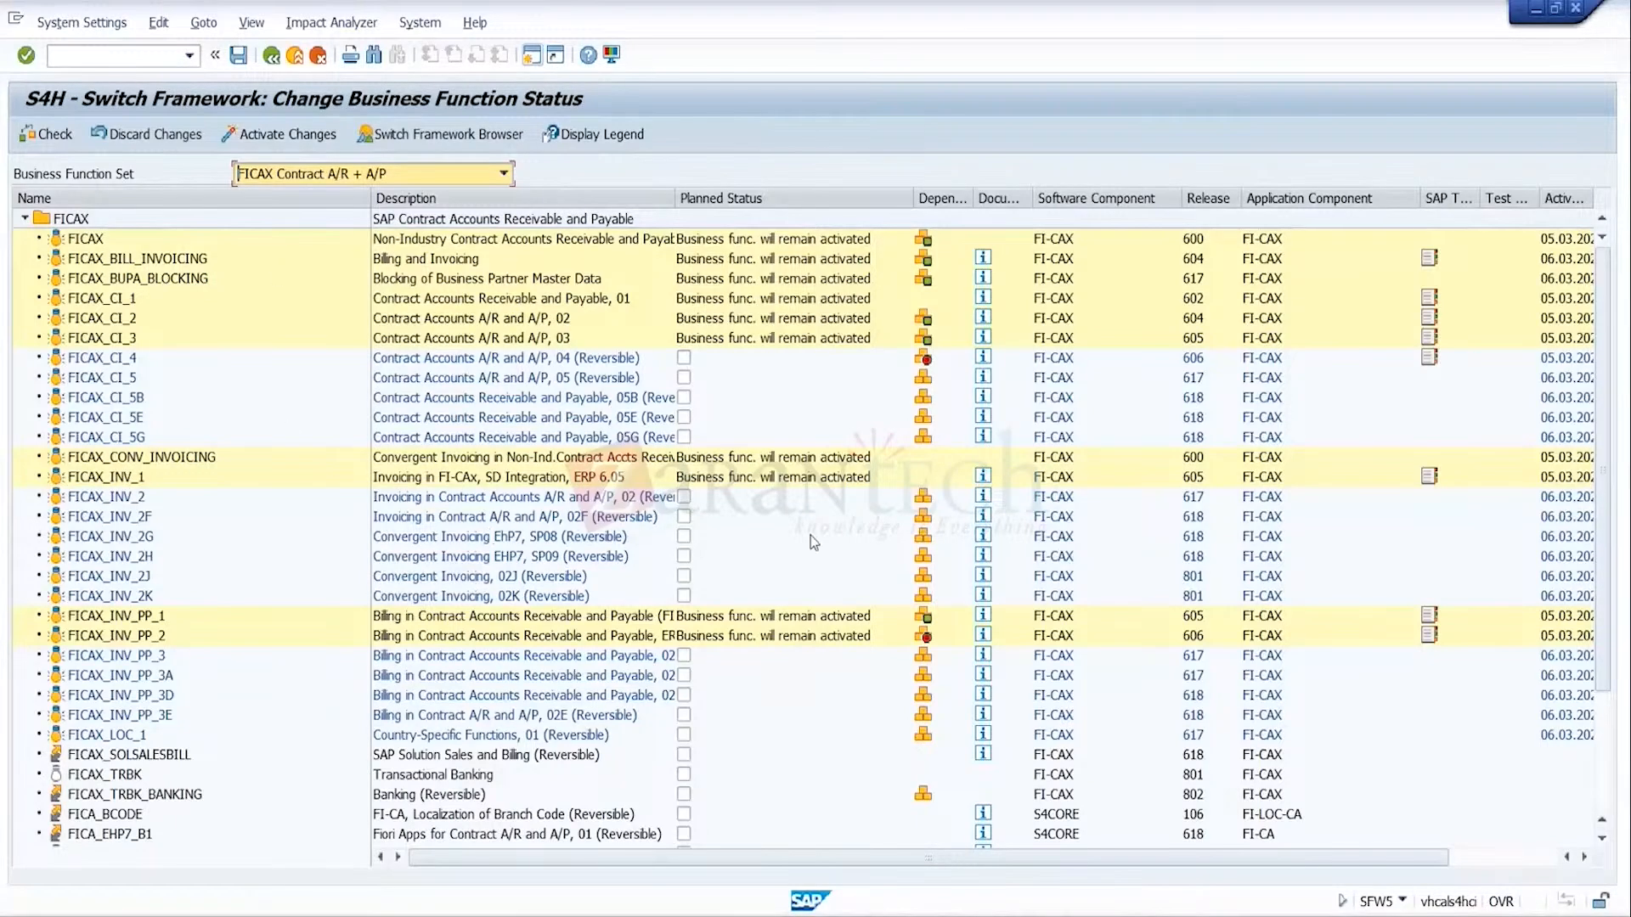
# Step: Expand the S/4H_ALWAYS_ON_FUNCTIONS folder in the business function list
pyautogui.click(1605, 777)
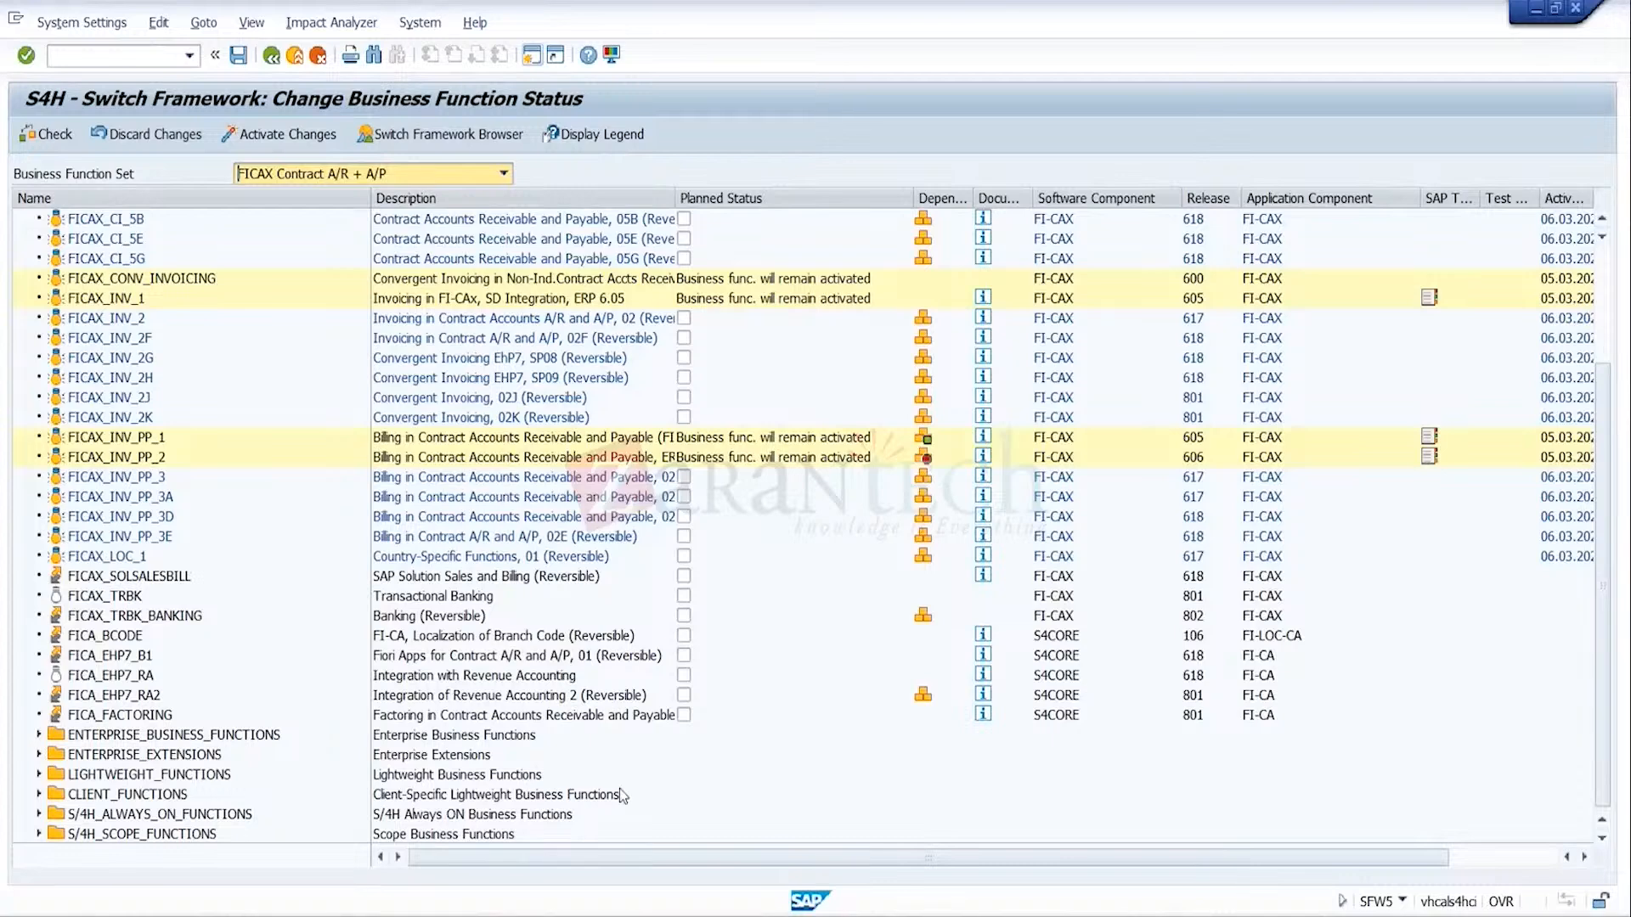
pyautogui.click(240, 815)
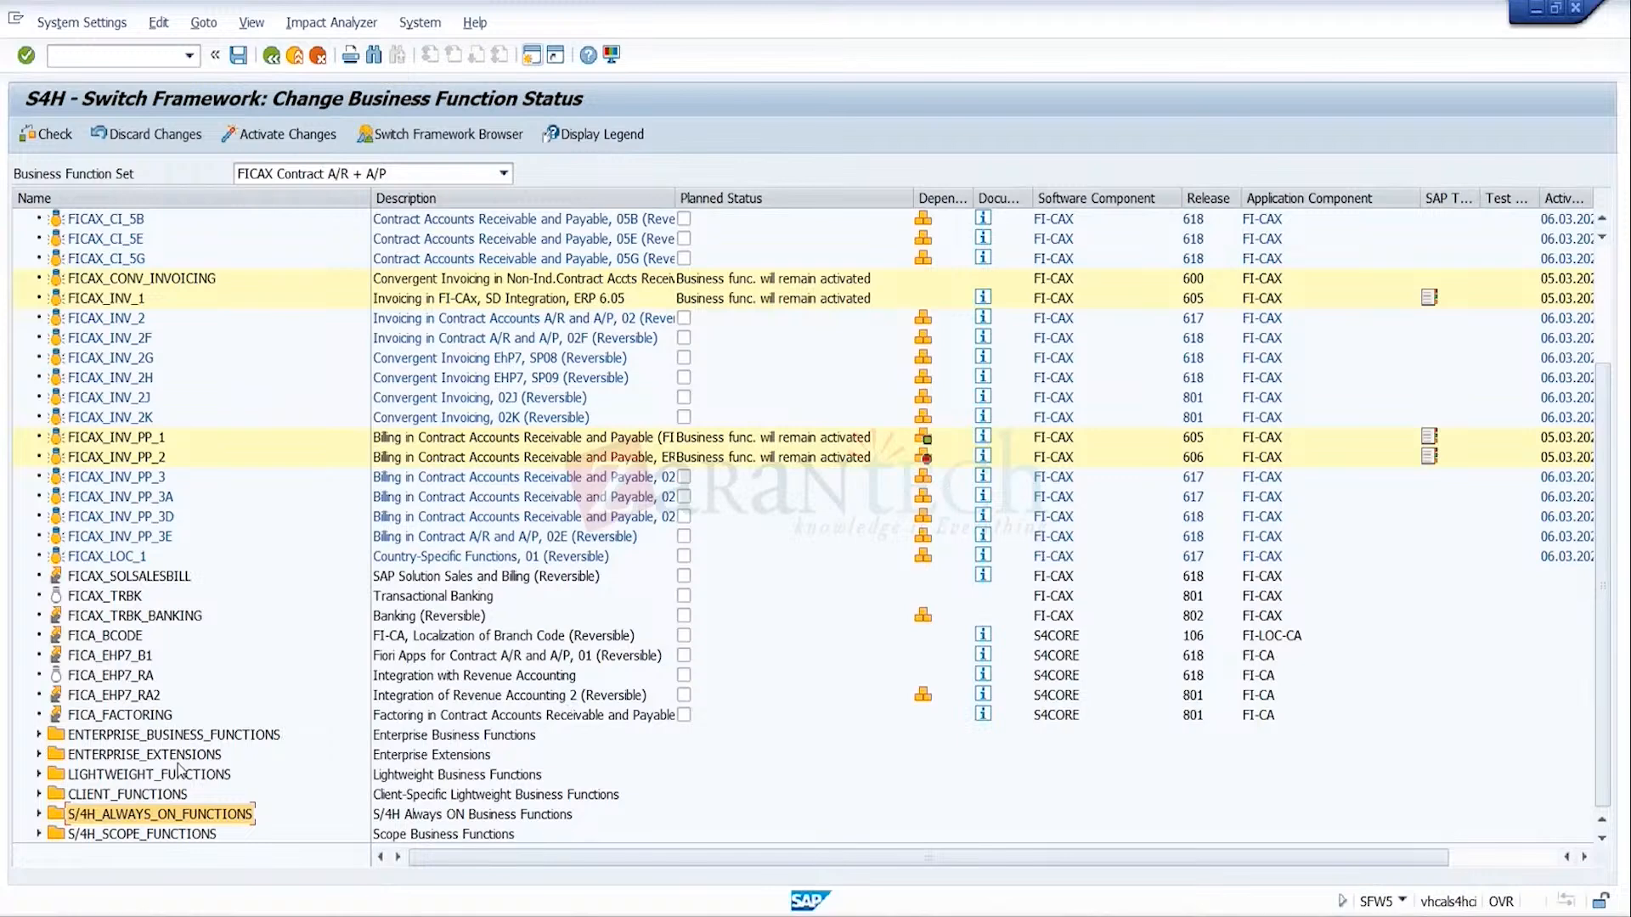
pyautogui.click(39, 814)
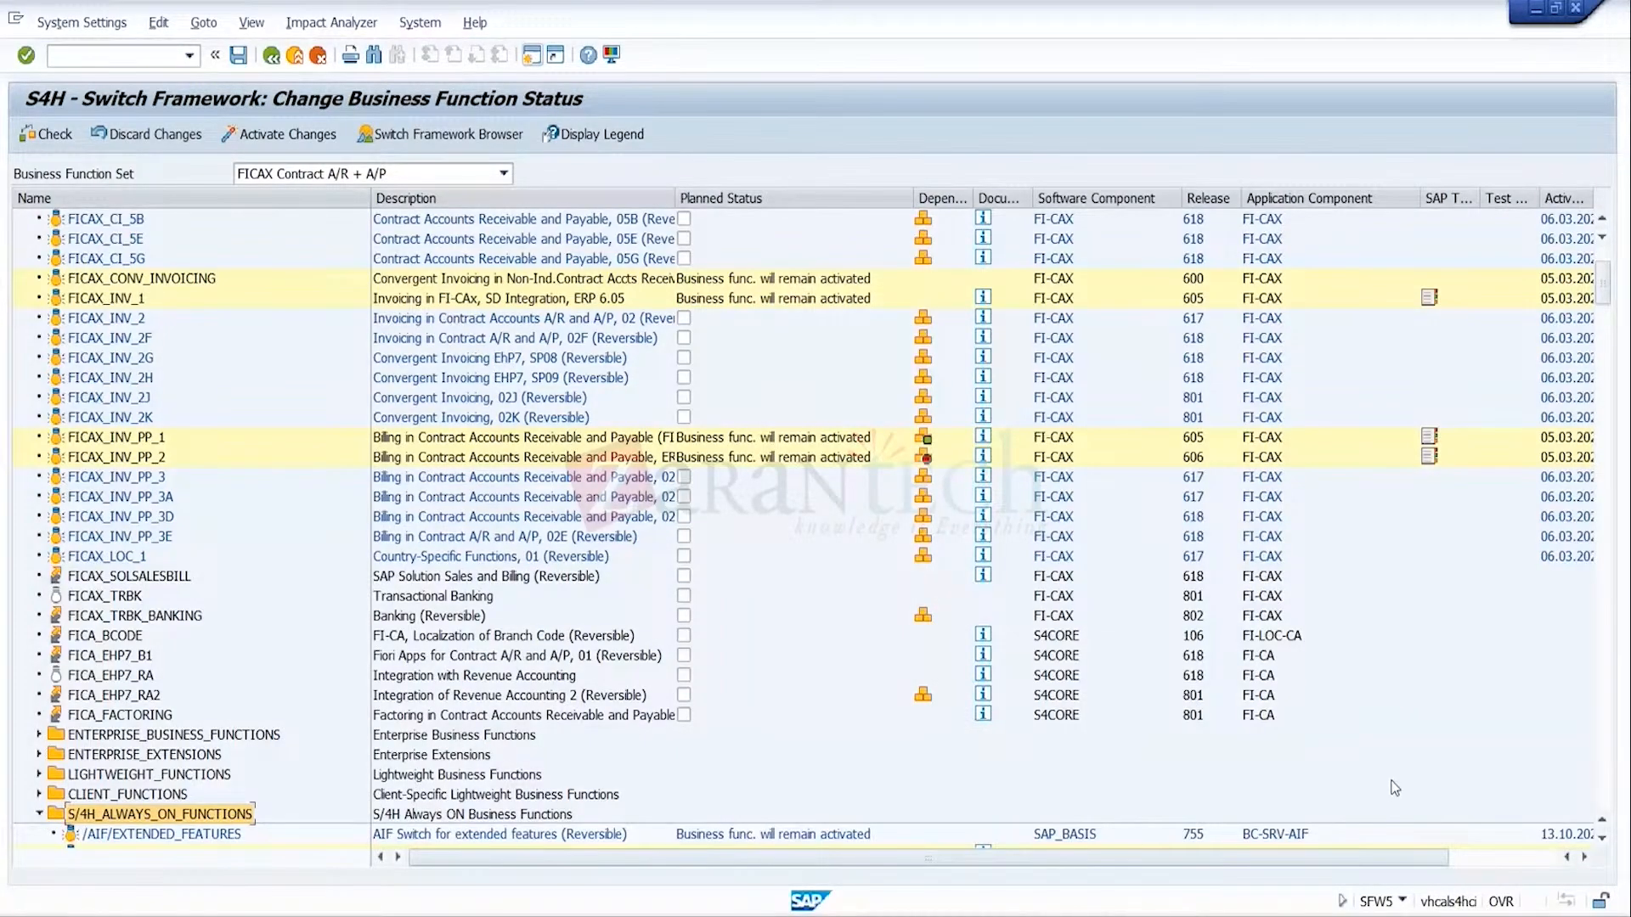
# Step: Look through the first always-on business functions, from /AIF/EXTENDED_FEATURES and the /PLMU entries to the CRM entries, checking their planned status
pyautogui.click(1604, 839)
pyautogui.moveTo(1603, 839); pyautogui.dragTo(1603, 839)
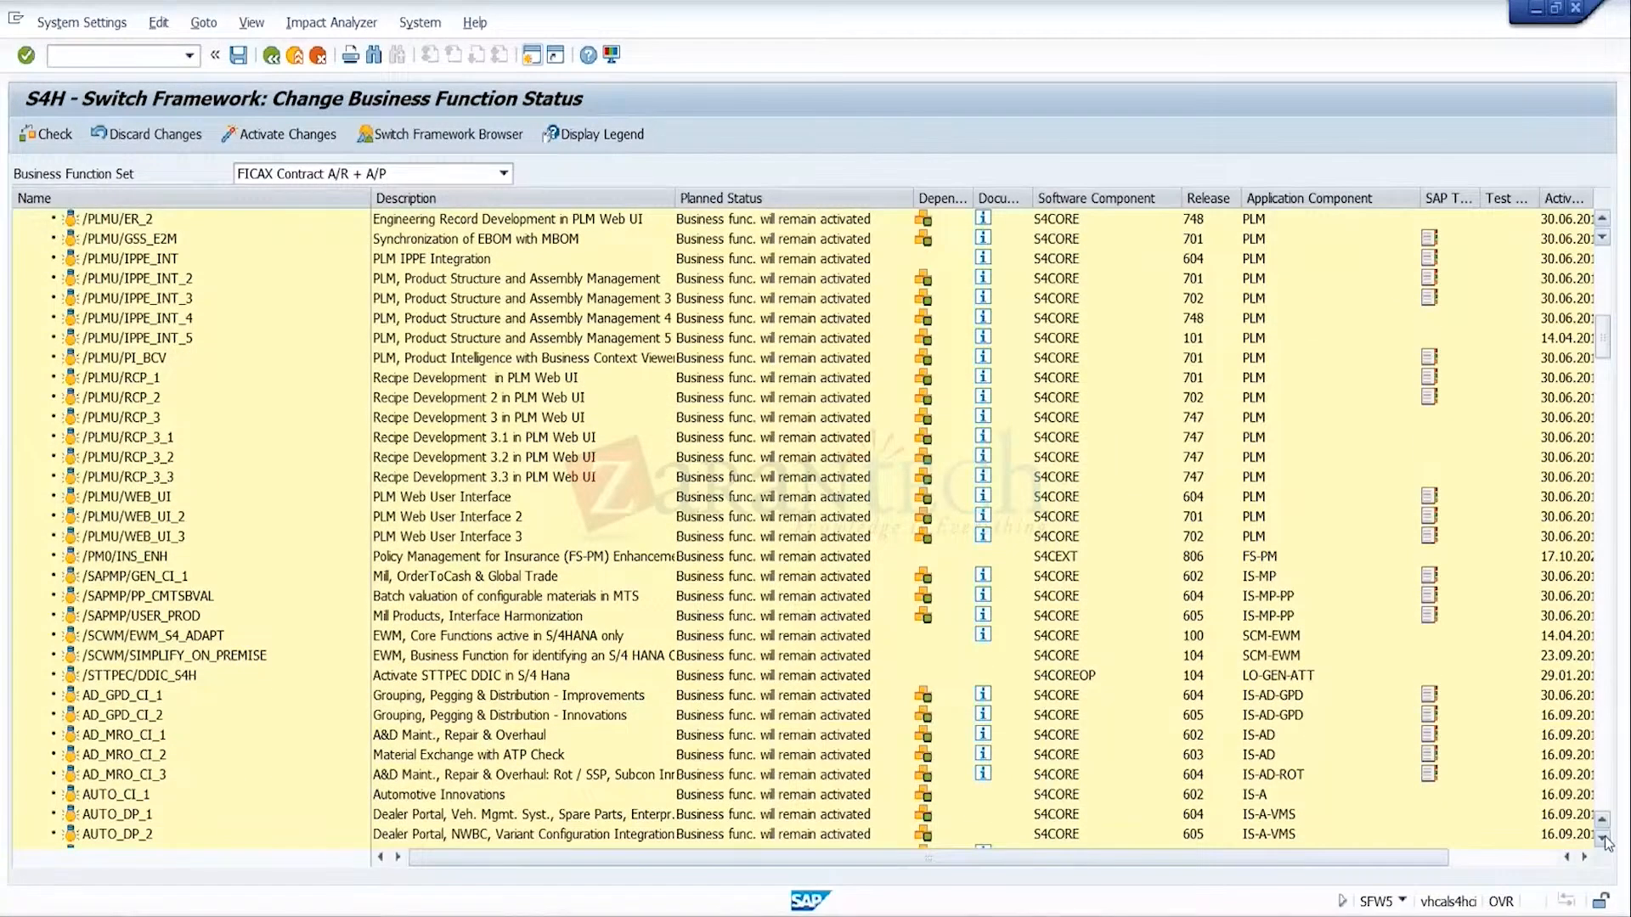
pyautogui.moveTo(1604, 839); pyautogui.dragTo(1603, 839)
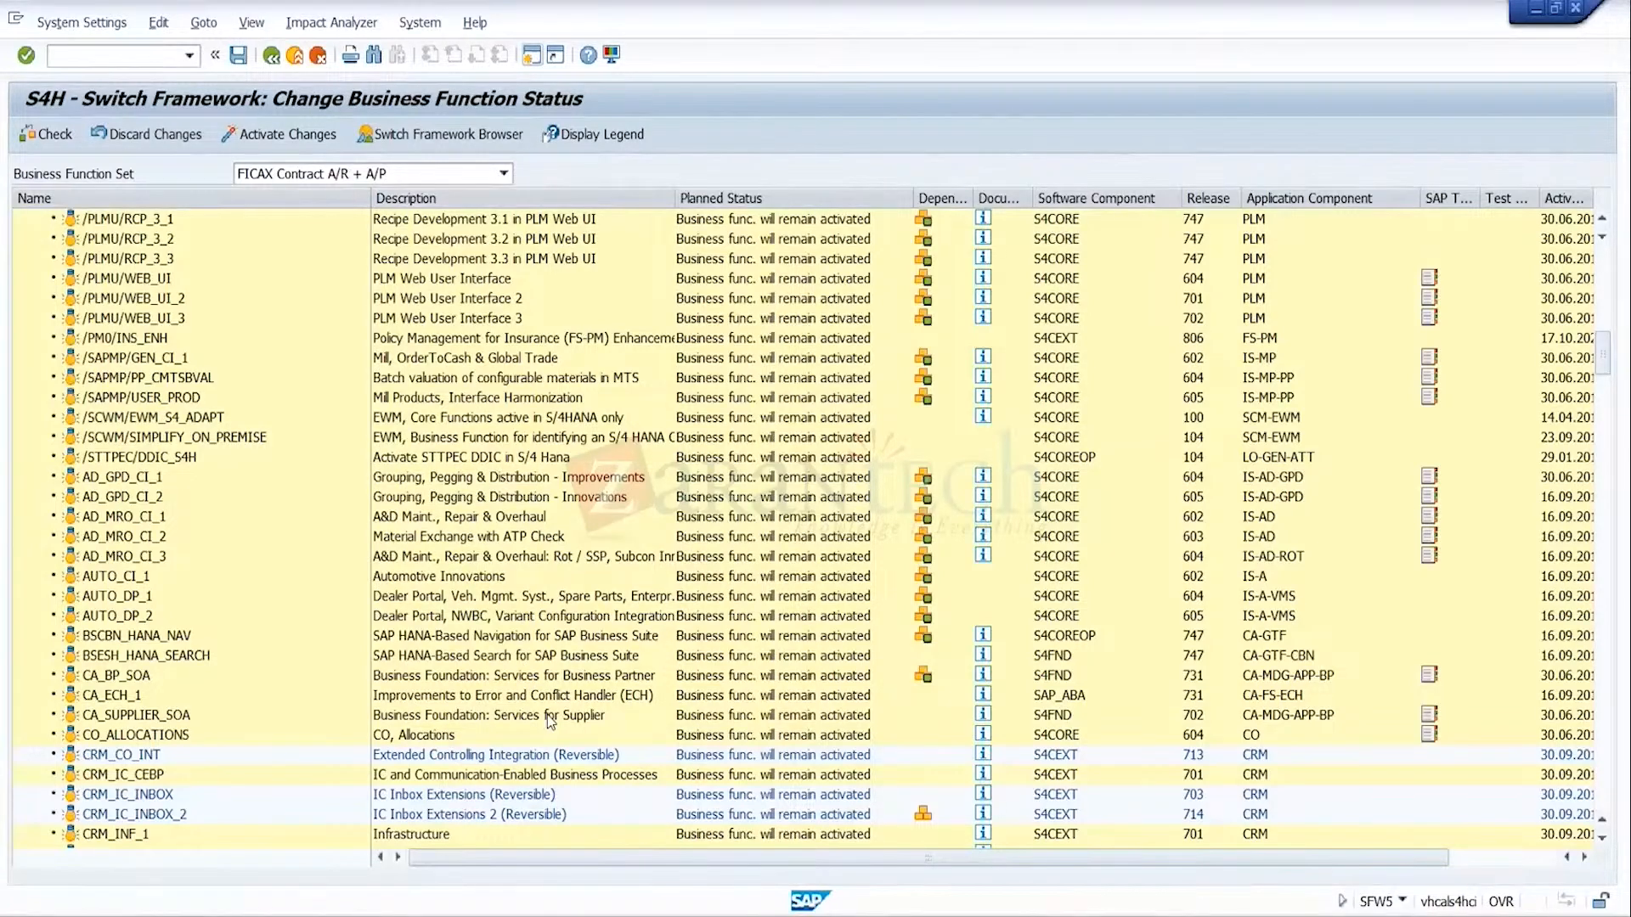
pyautogui.scroll(5, 547, 716)
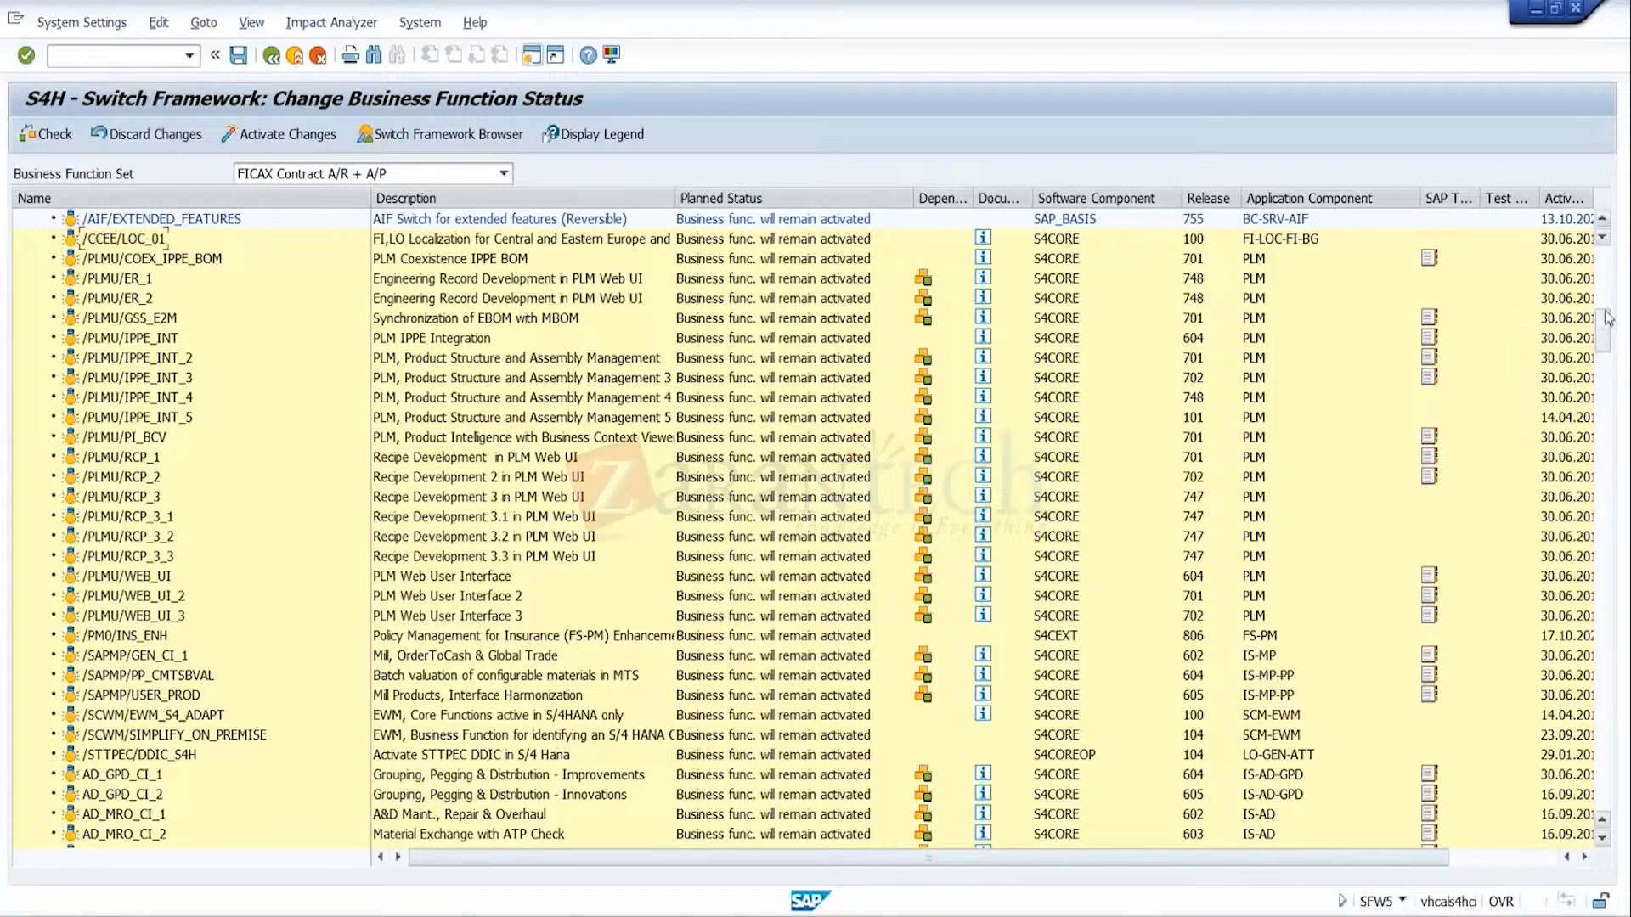
pyautogui.moveTo(1608, 330)
pyautogui.mouseDown()
pyautogui.moveTo(1600, 298)
pyautogui.moveTo(1604, 344)
pyautogui.mouseUp()
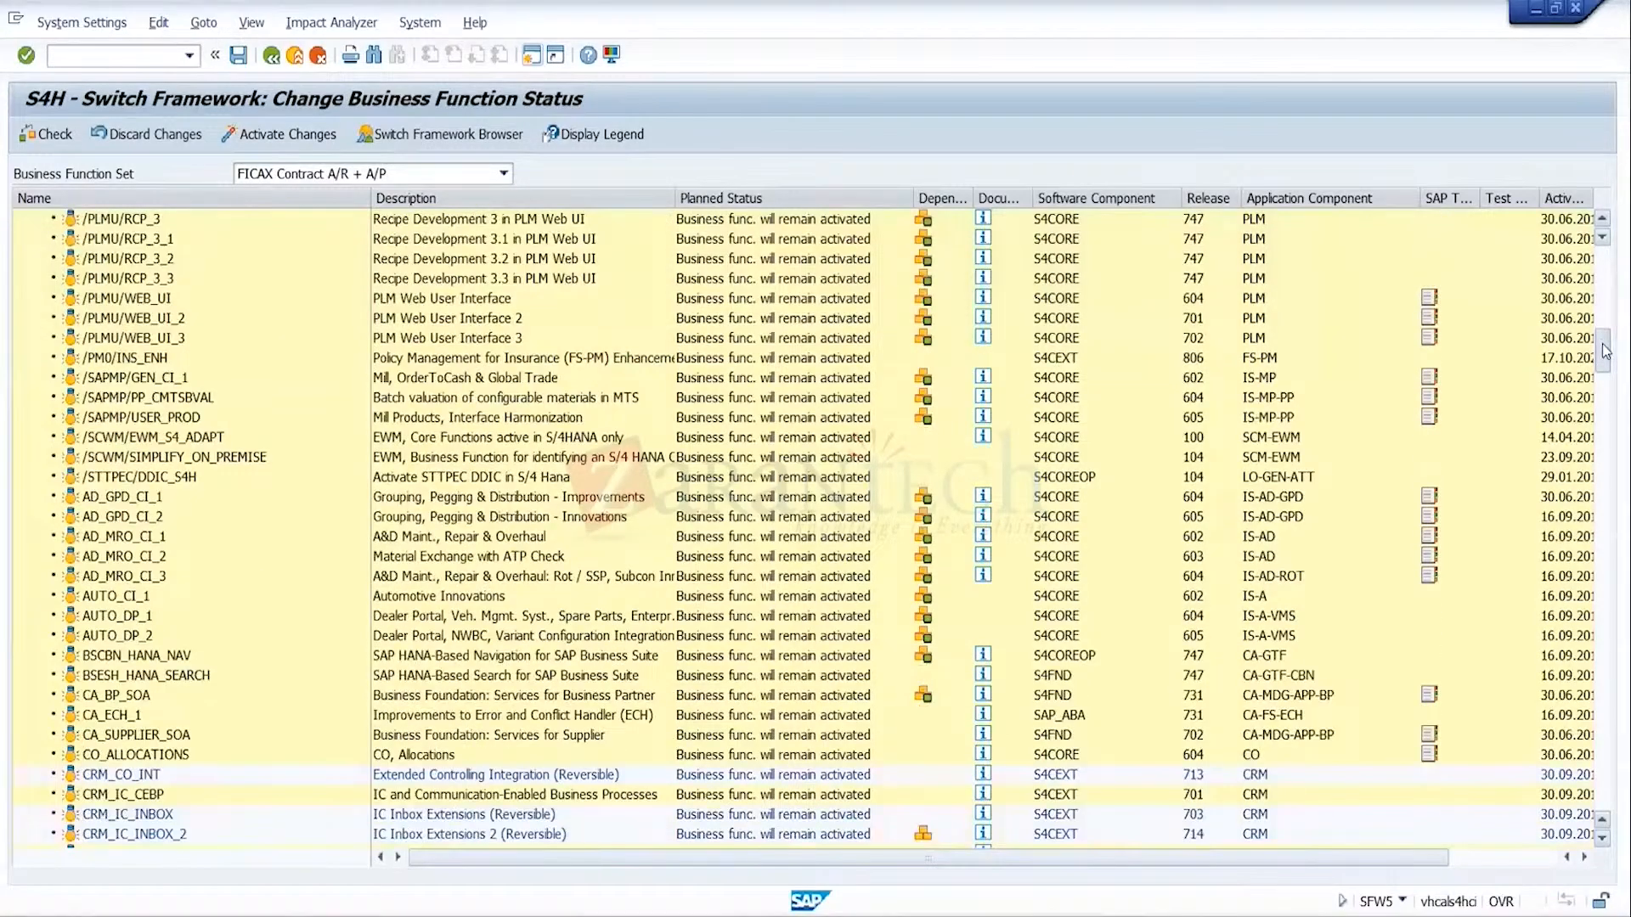
pyautogui.moveTo(1606, 351); pyautogui.dragTo(1605, 405)
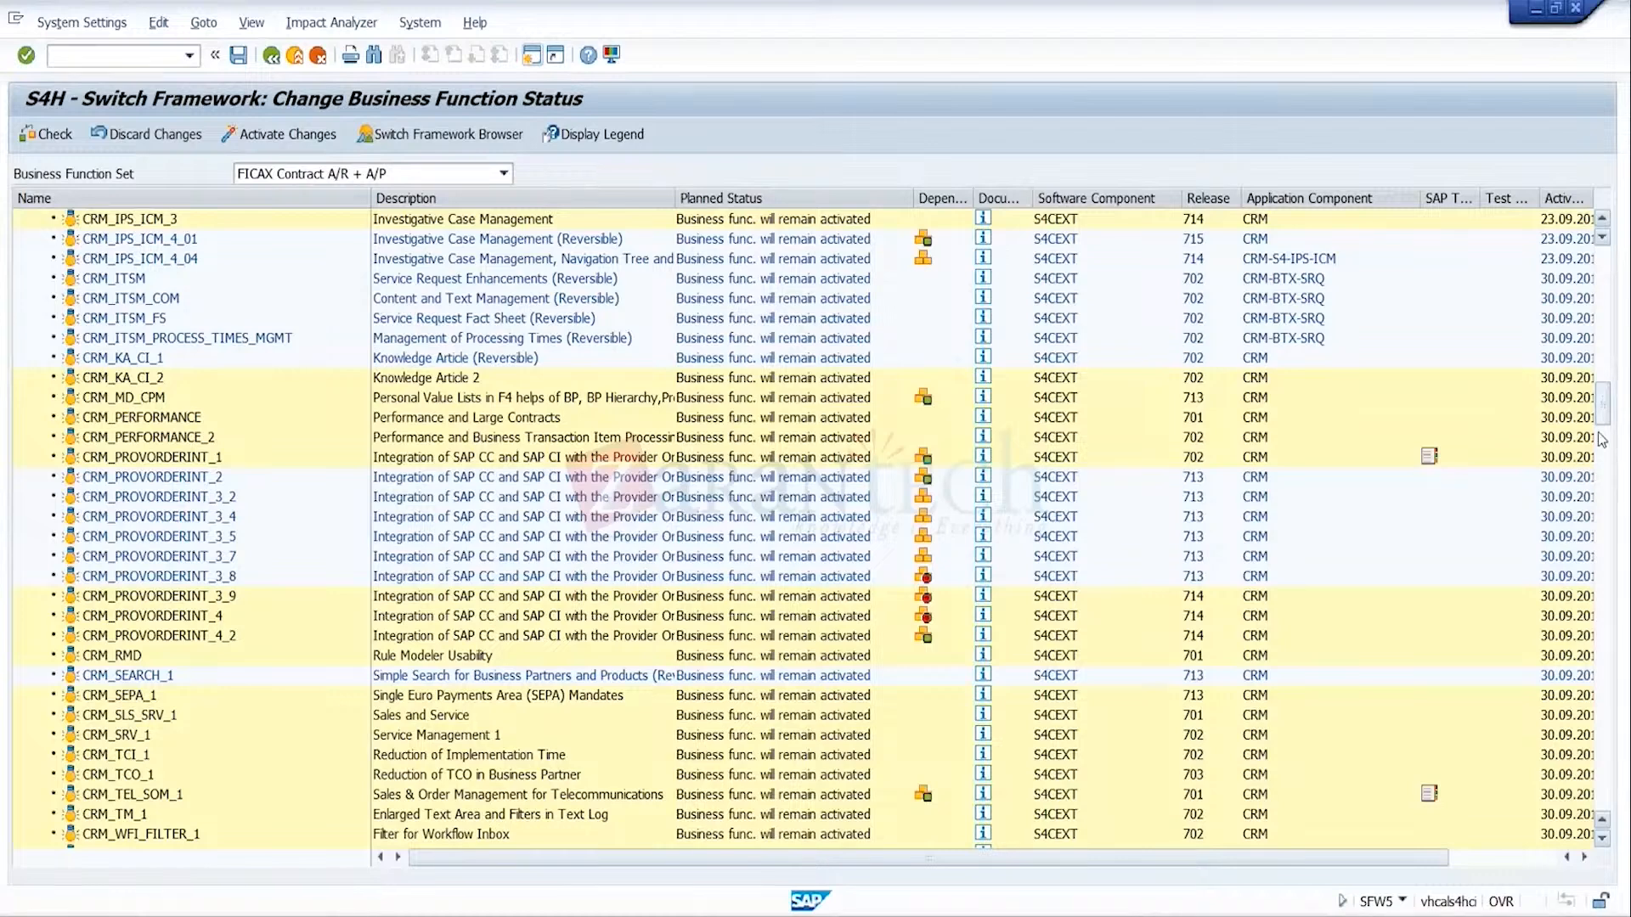
pyautogui.moveTo(1606, 414); pyautogui.dragTo(1594, 348)
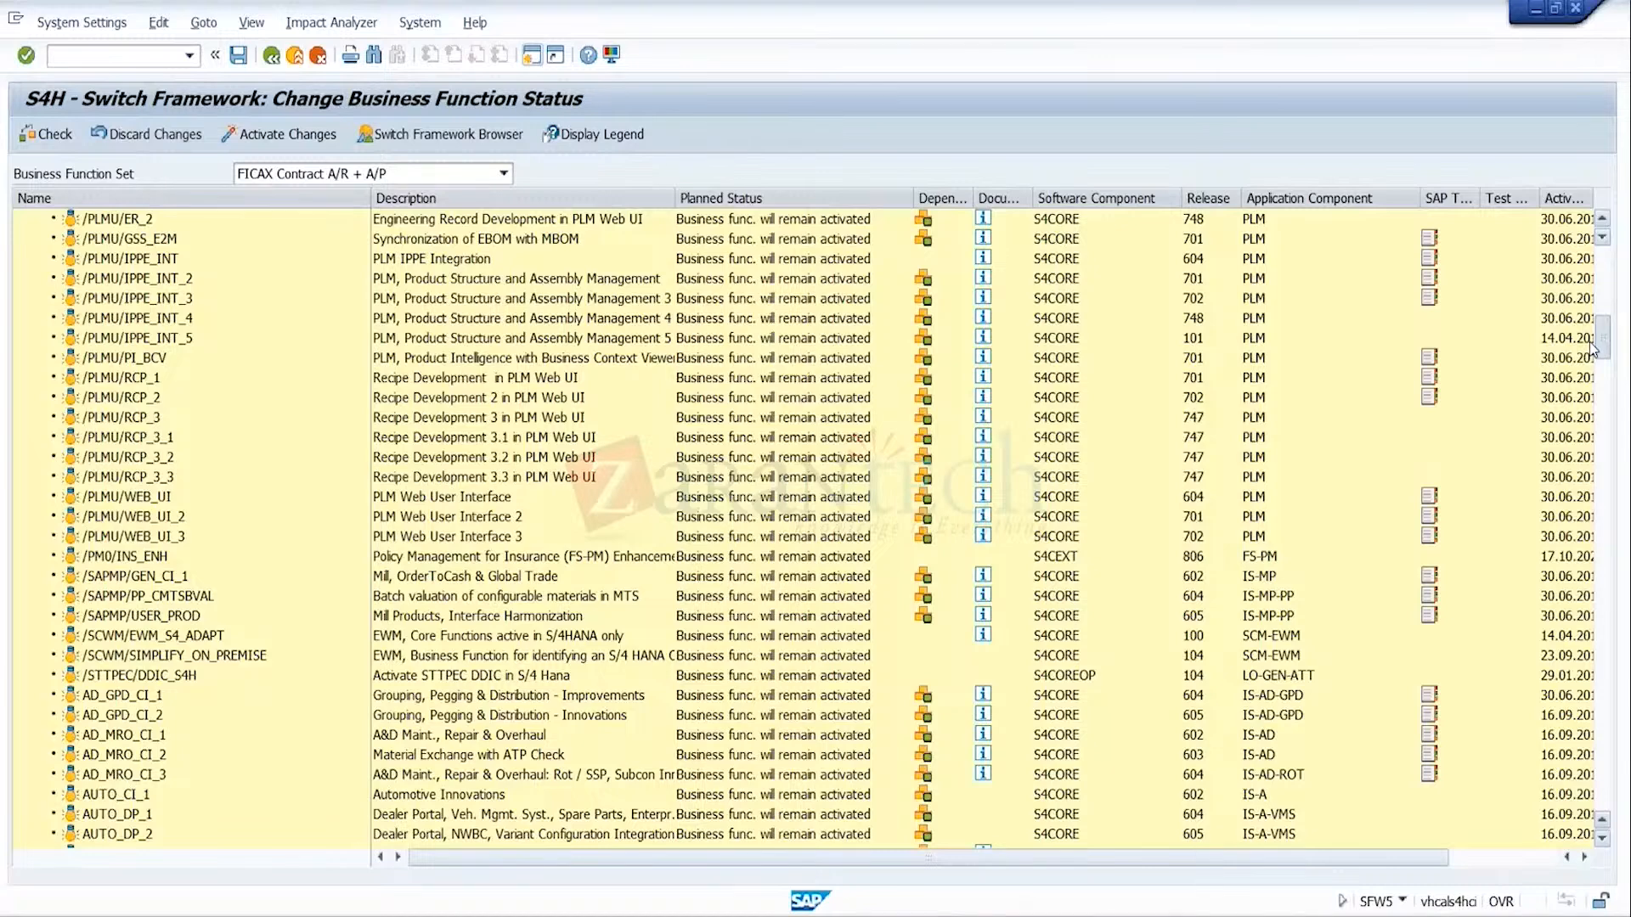
# Step: Look through the LOG_MM, LOG_PP and LOG_SD business functions and select the Advanced Returns Management 2 entry
pyautogui.moveTo(1593, 349); pyautogui.dragTo(1604, 665)
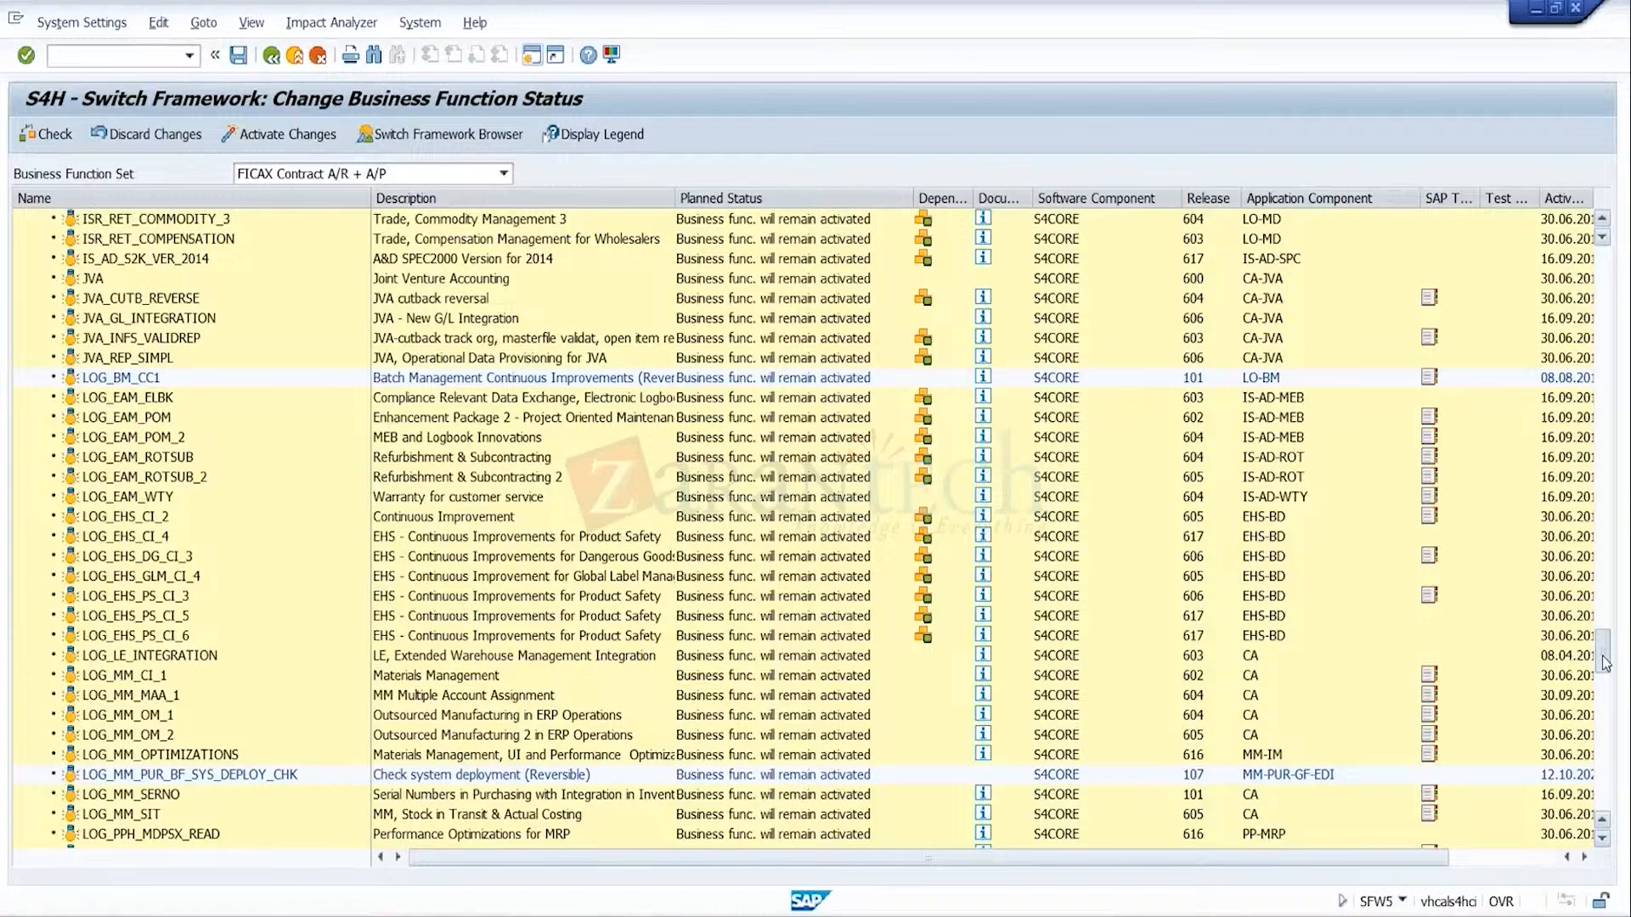
pyautogui.moveTo(1605, 665); pyautogui.dragTo(1605, 681)
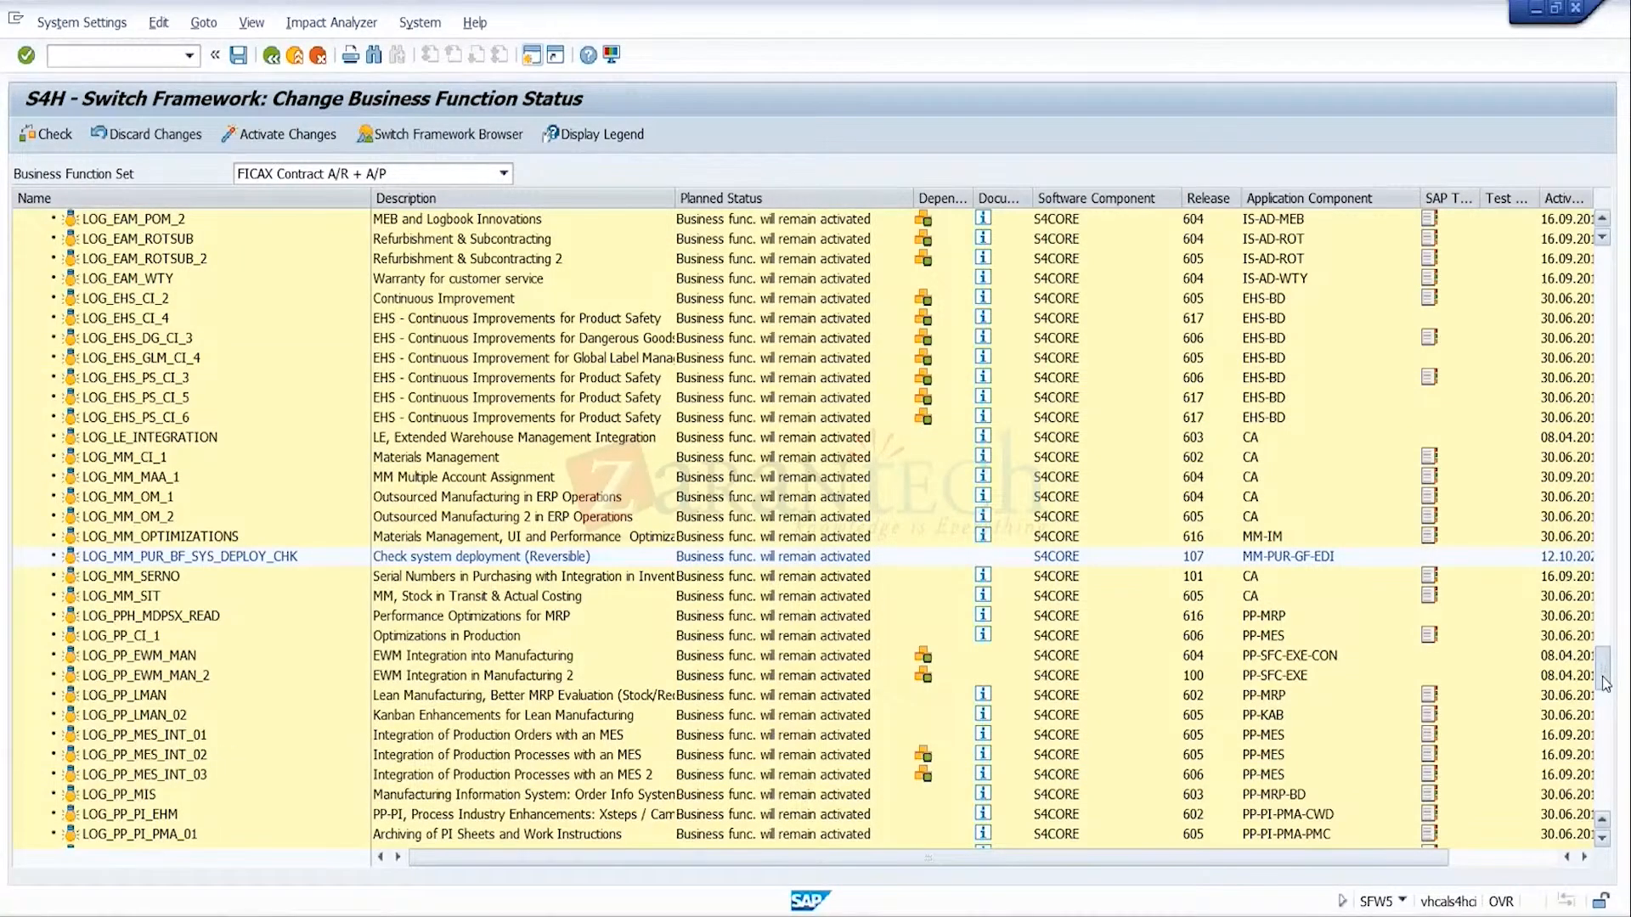
pyautogui.moveTo(1604, 684); pyautogui.dragTo(1604, 697)
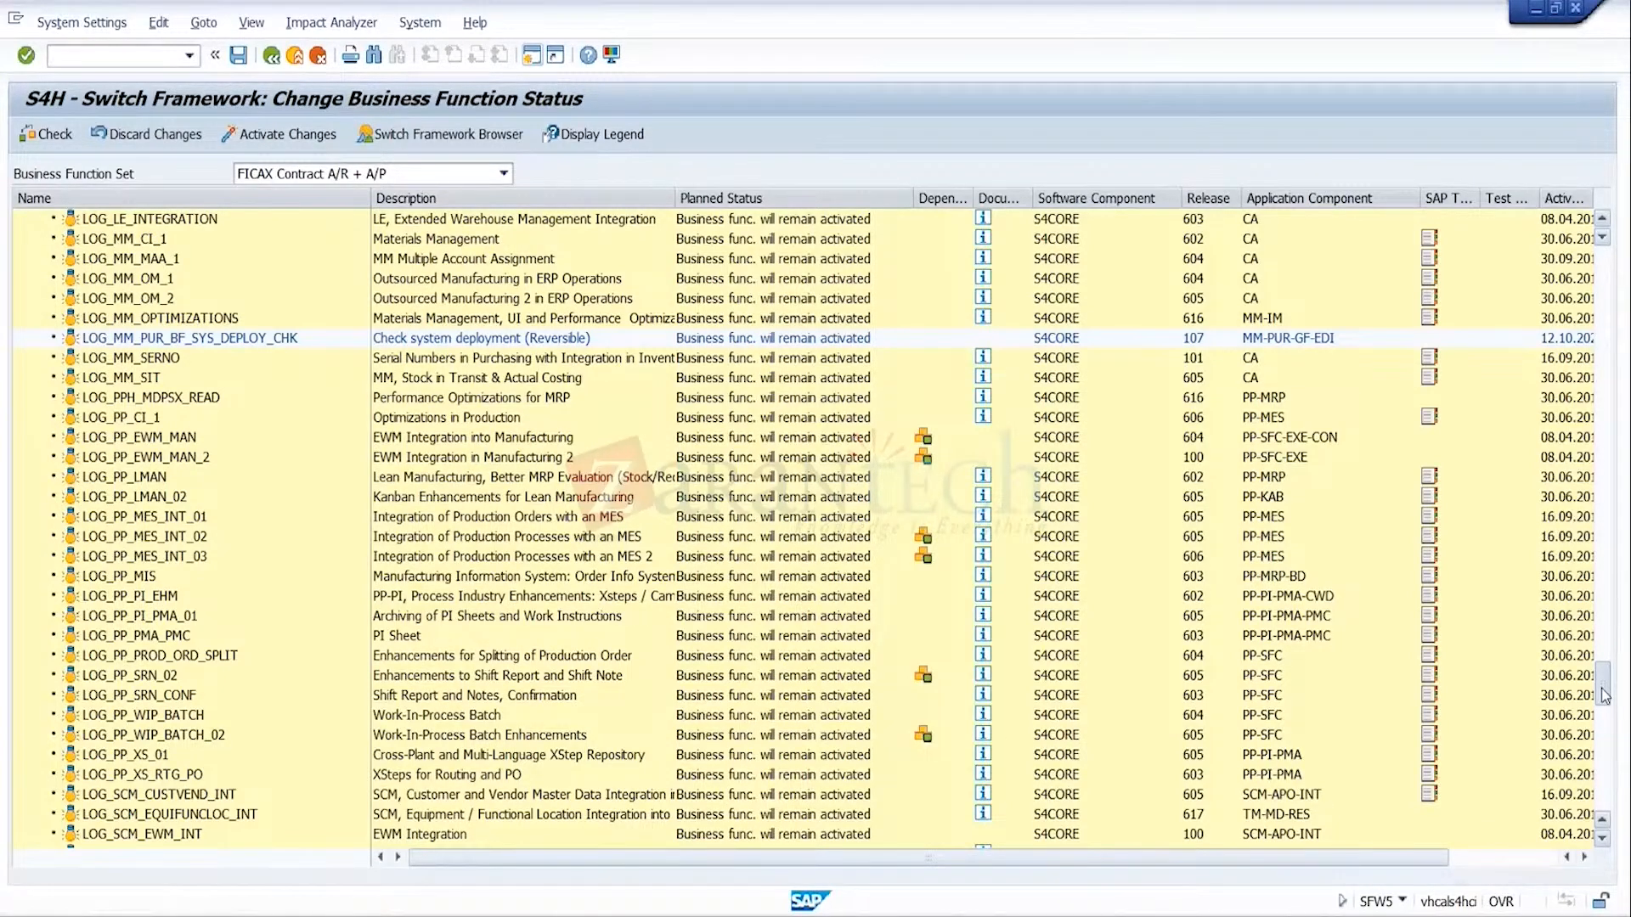
pyautogui.moveTo(1605, 695); pyautogui.dragTo(1605, 722)
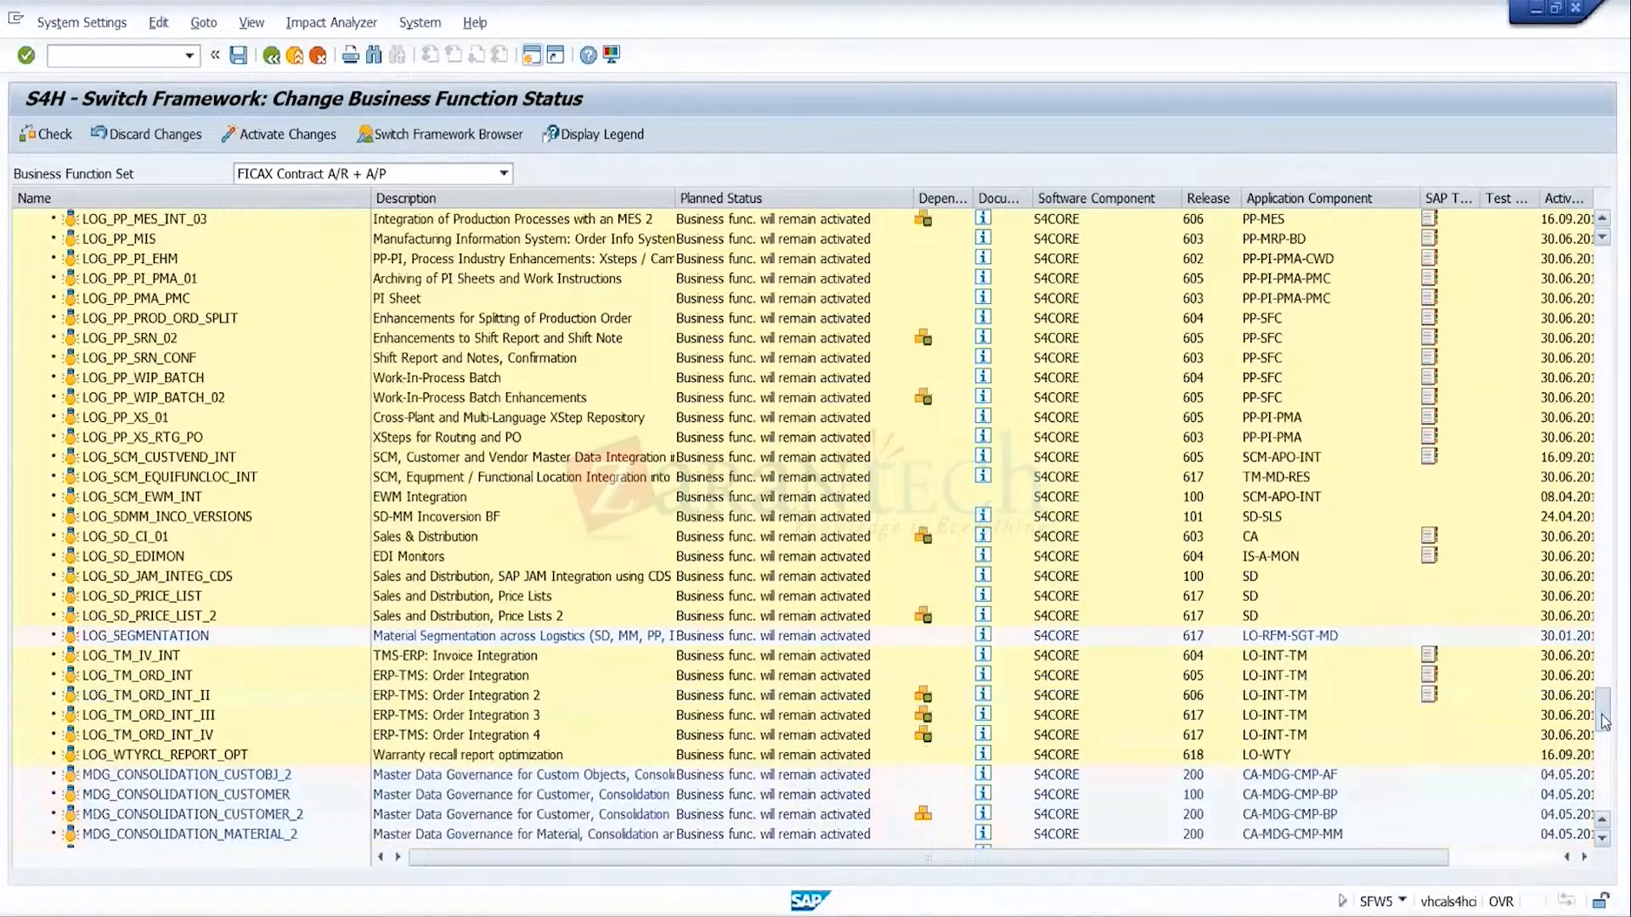
pyautogui.moveTo(1605, 722); pyautogui.dragTo(1604, 745)
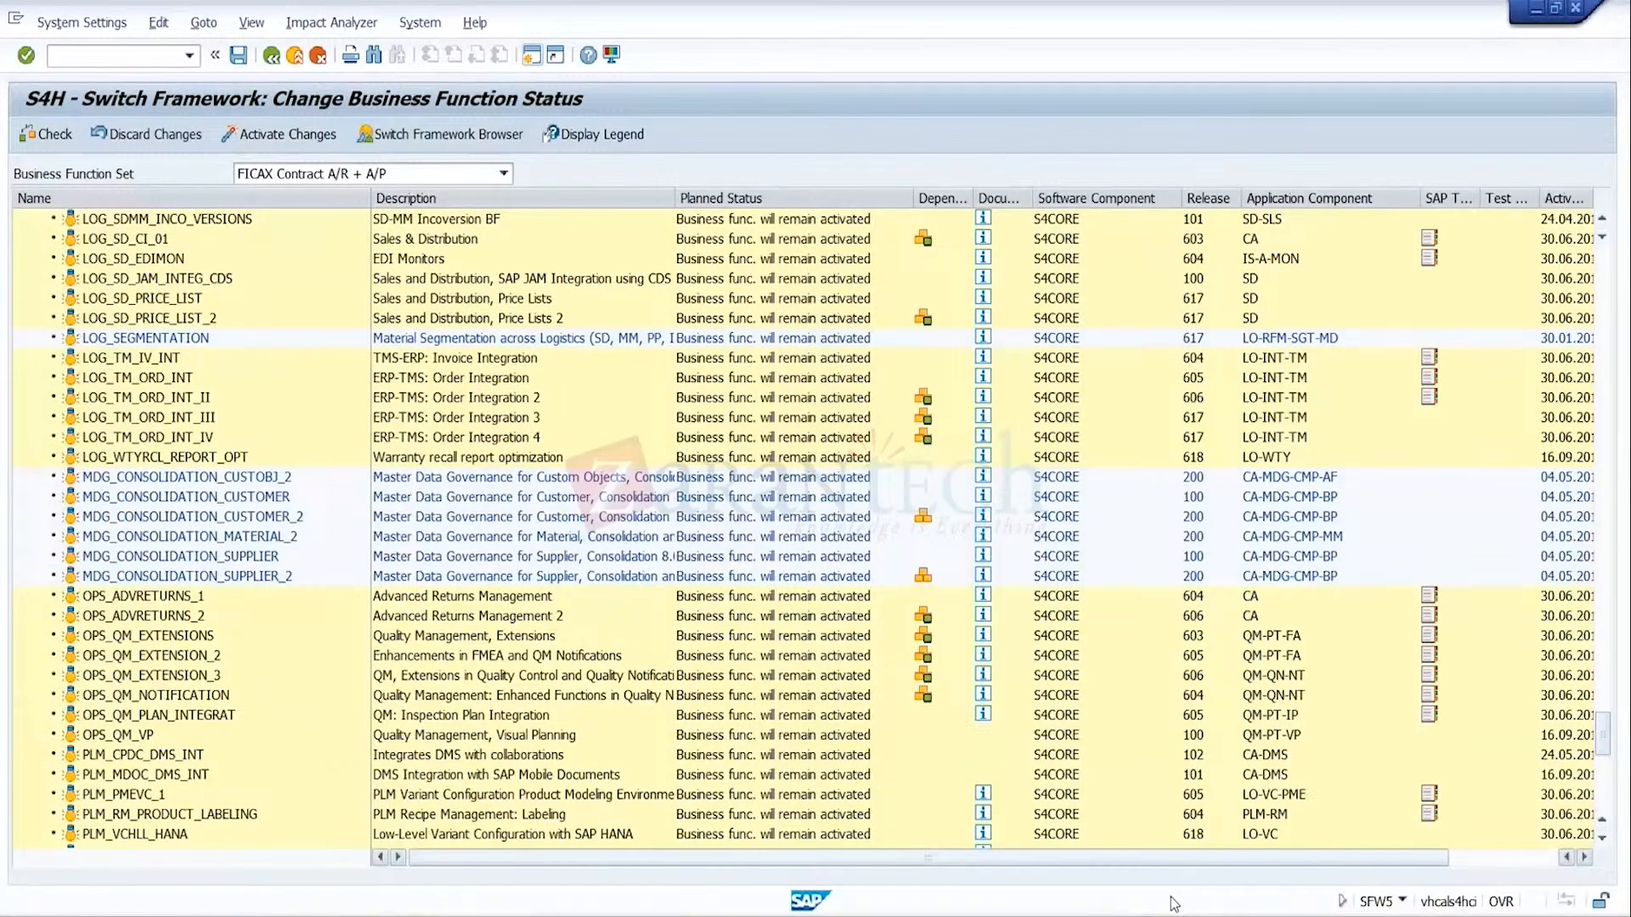
pyautogui.click(556, 619)
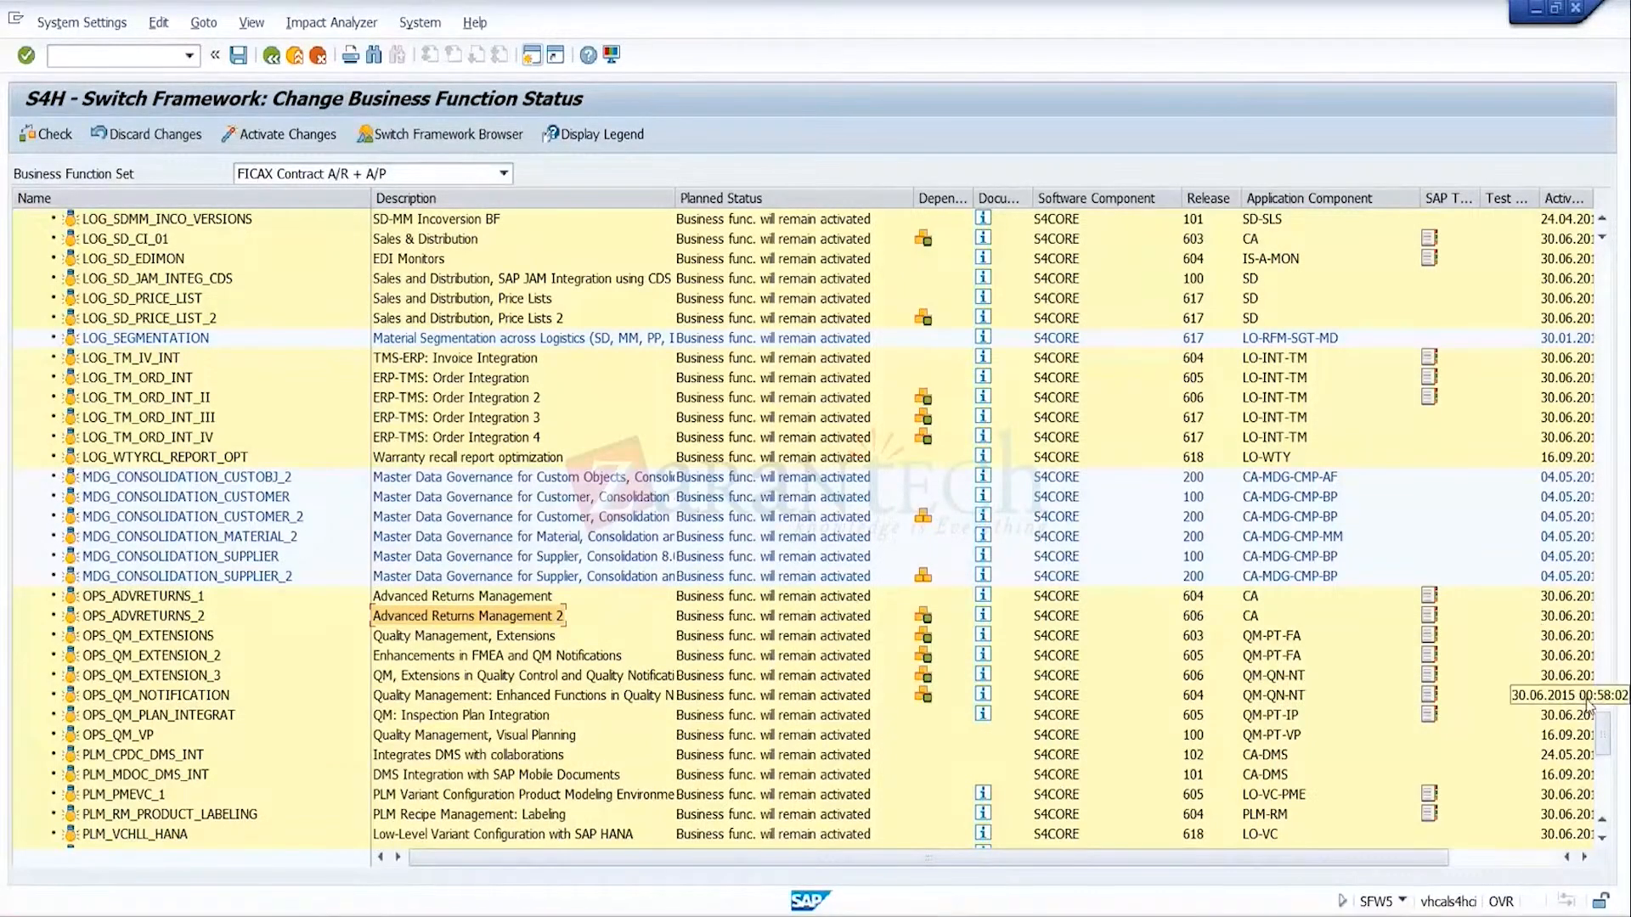
# Step: Check the PLM and product functions after Advanced Returns Management 2, and review the list backwards through the LOG, FIN_TRM and CRM entries
pyautogui.moveTo(1611, 741); pyautogui.dragTo(1612, 758)
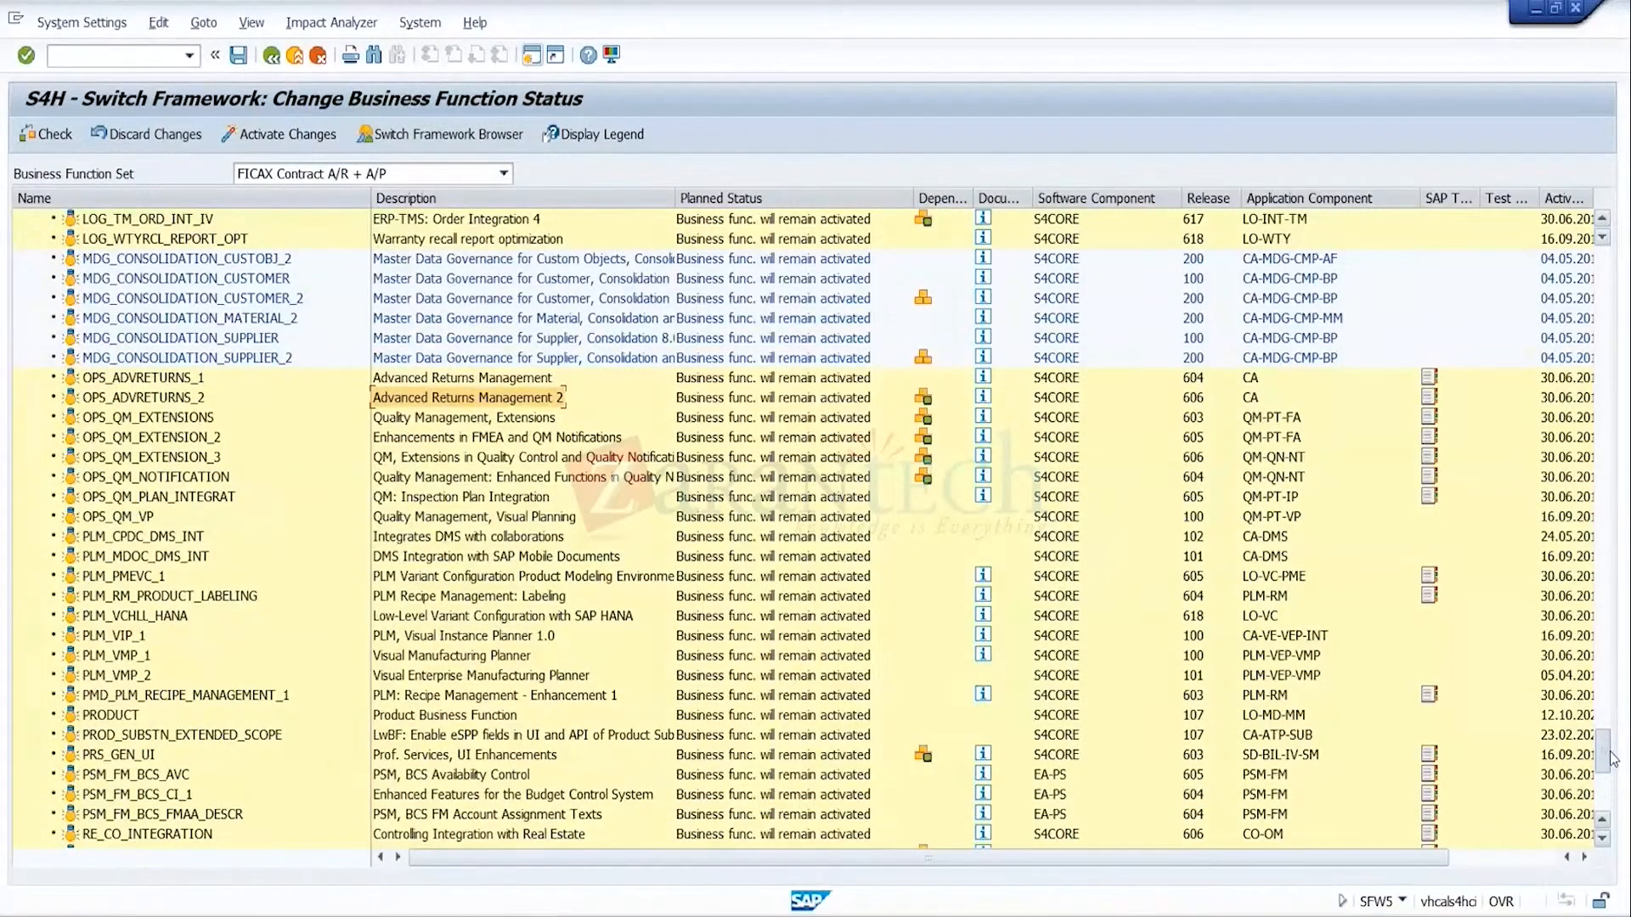
pyautogui.moveTo(1612, 758); pyautogui.dragTo(1609, 746)
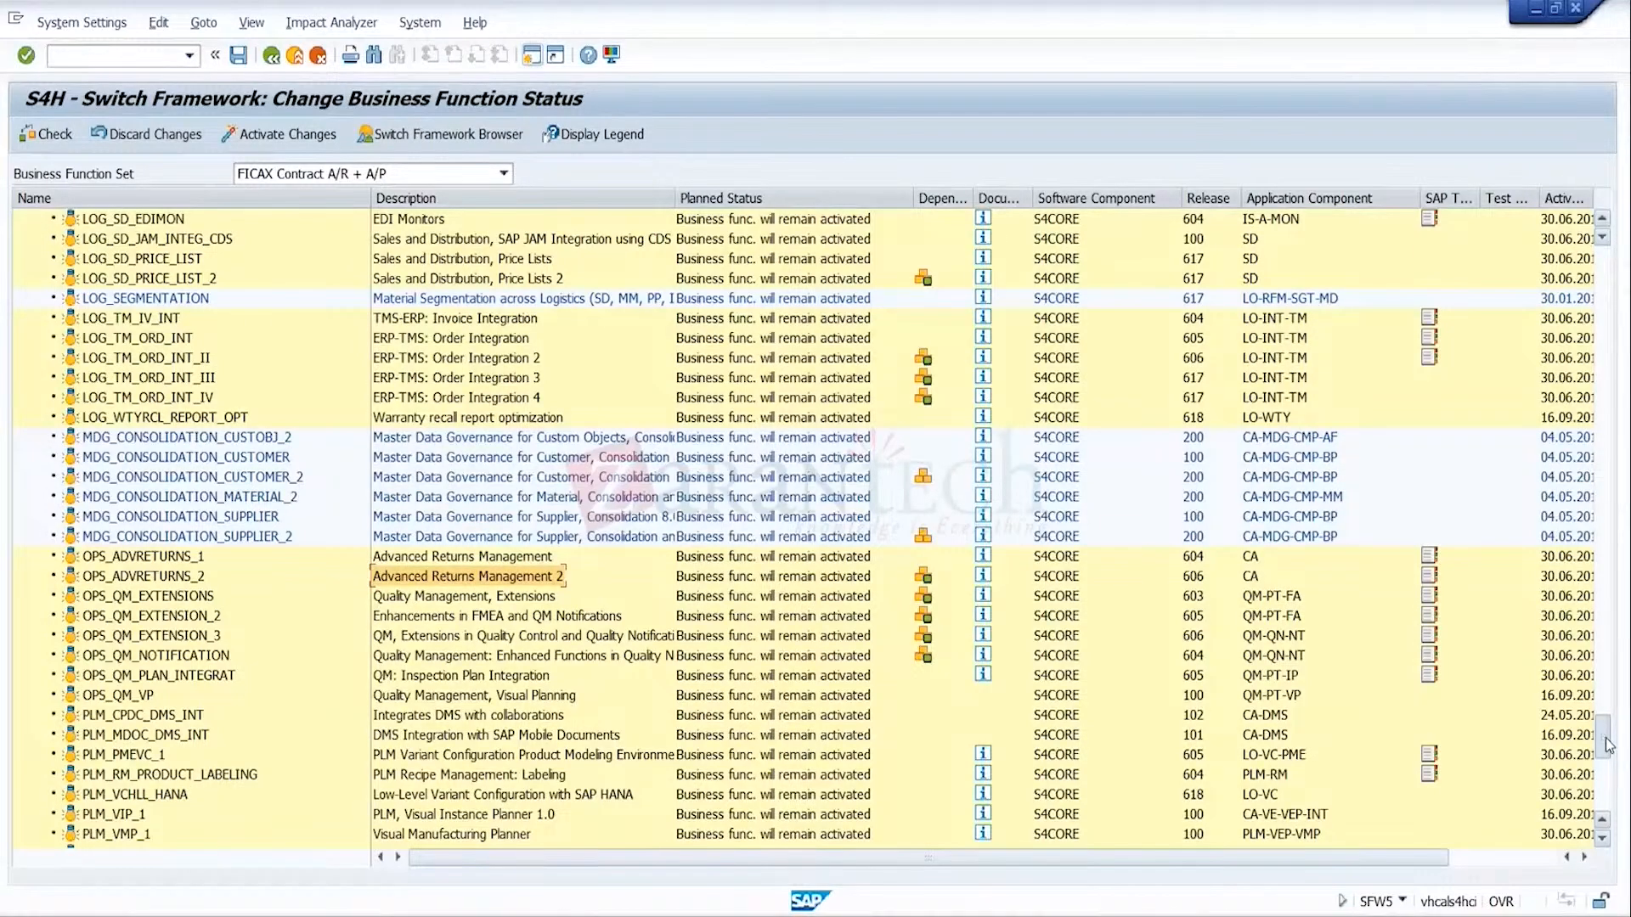
pyautogui.moveTo(1607, 746); pyautogui.dragTo(1607, 742)
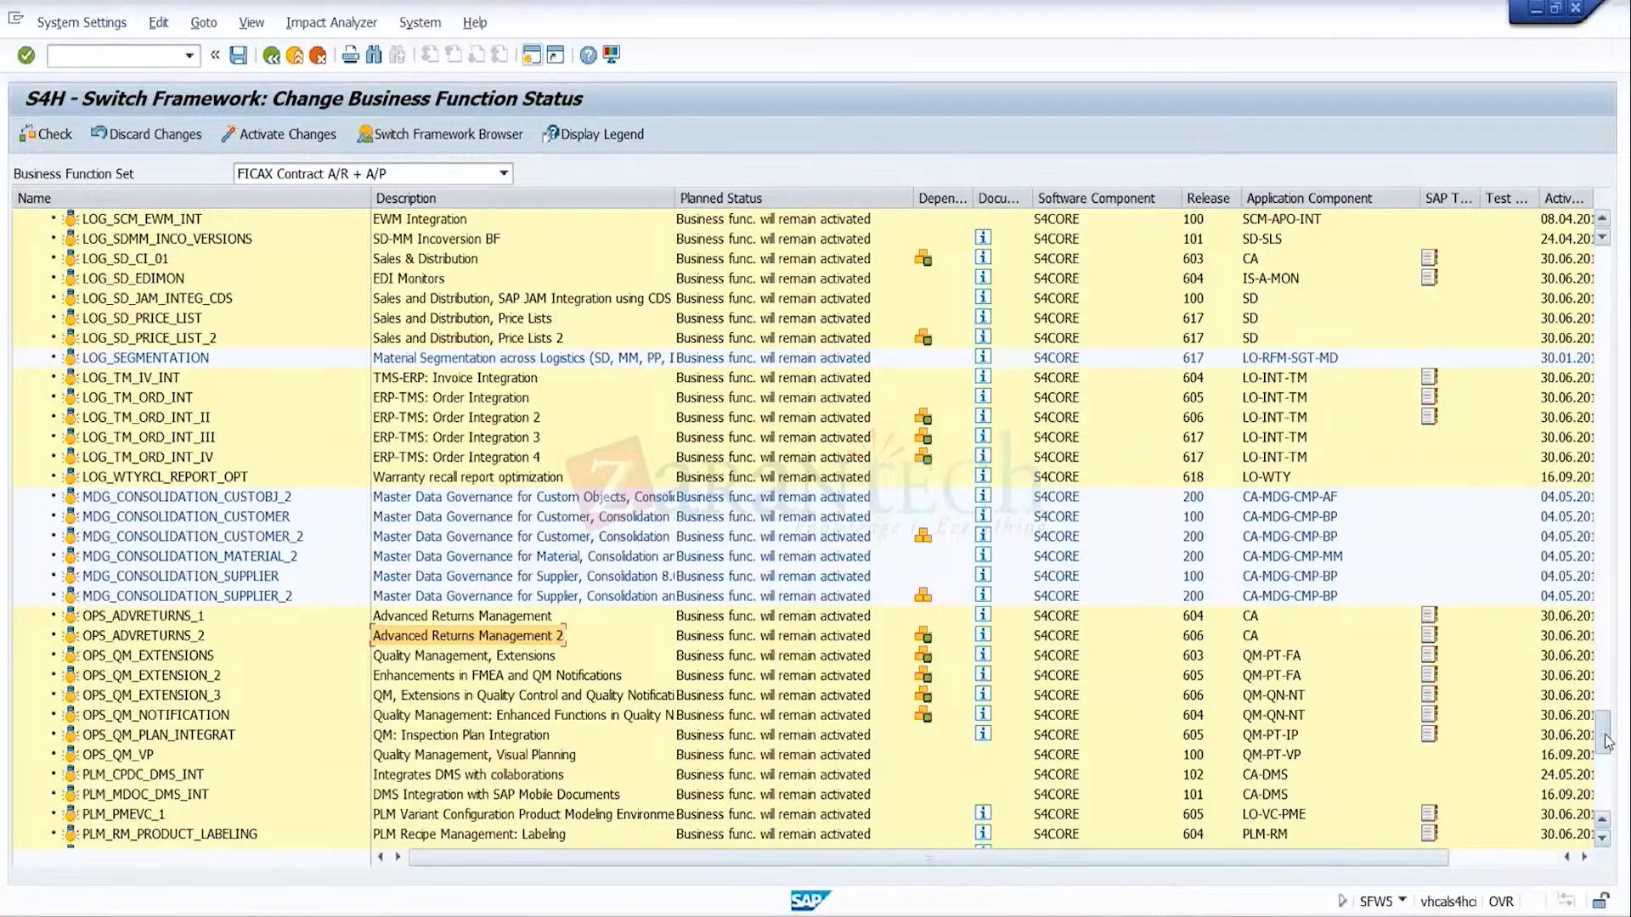
pyautogui.moveTo(1608, 742); pyautogui.dragTo(1604, 730)
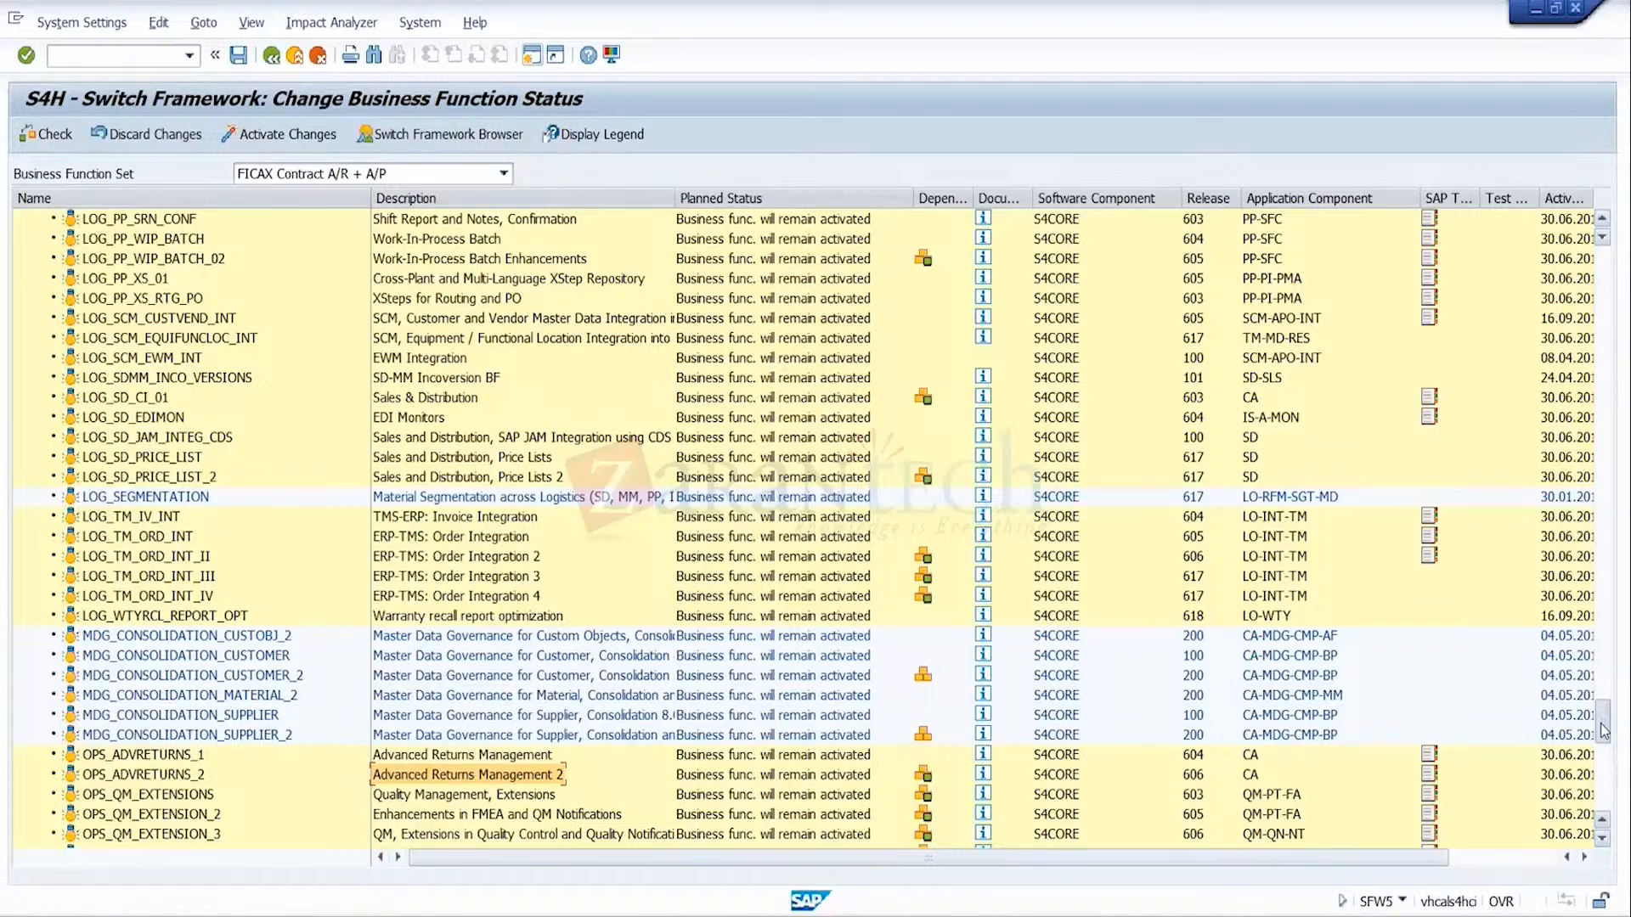
pyautogui.moveTo(1604, 730); pyautogui.dragTo(1603, 704)
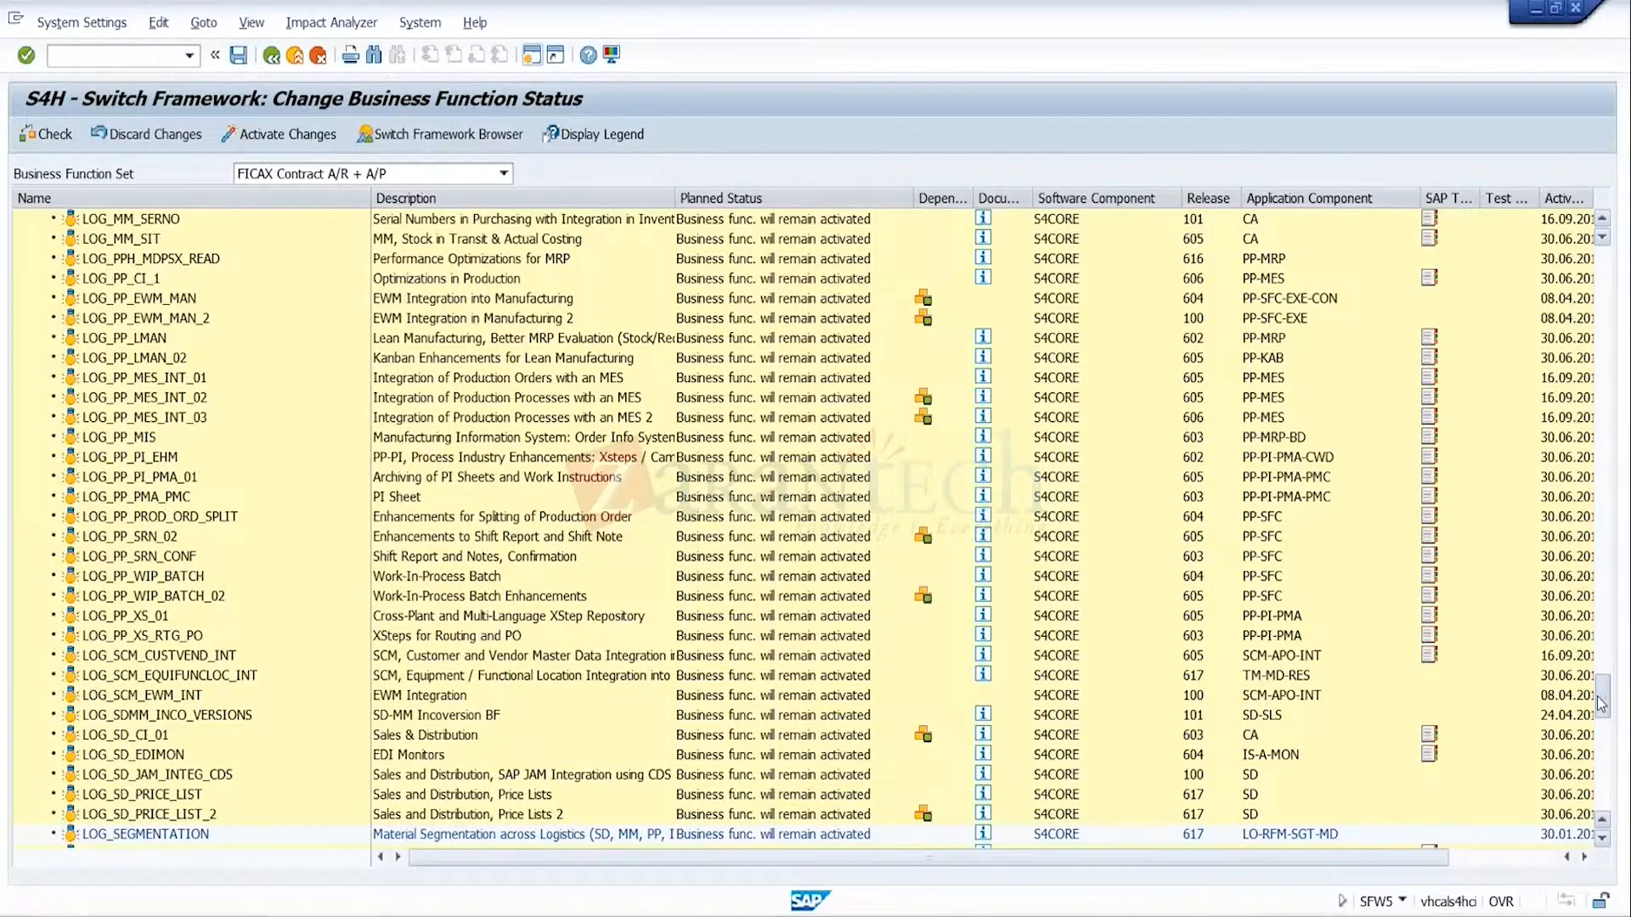
pyautogui.moveTo(1601, 704); pyautogui.dragTo(1598, 695)
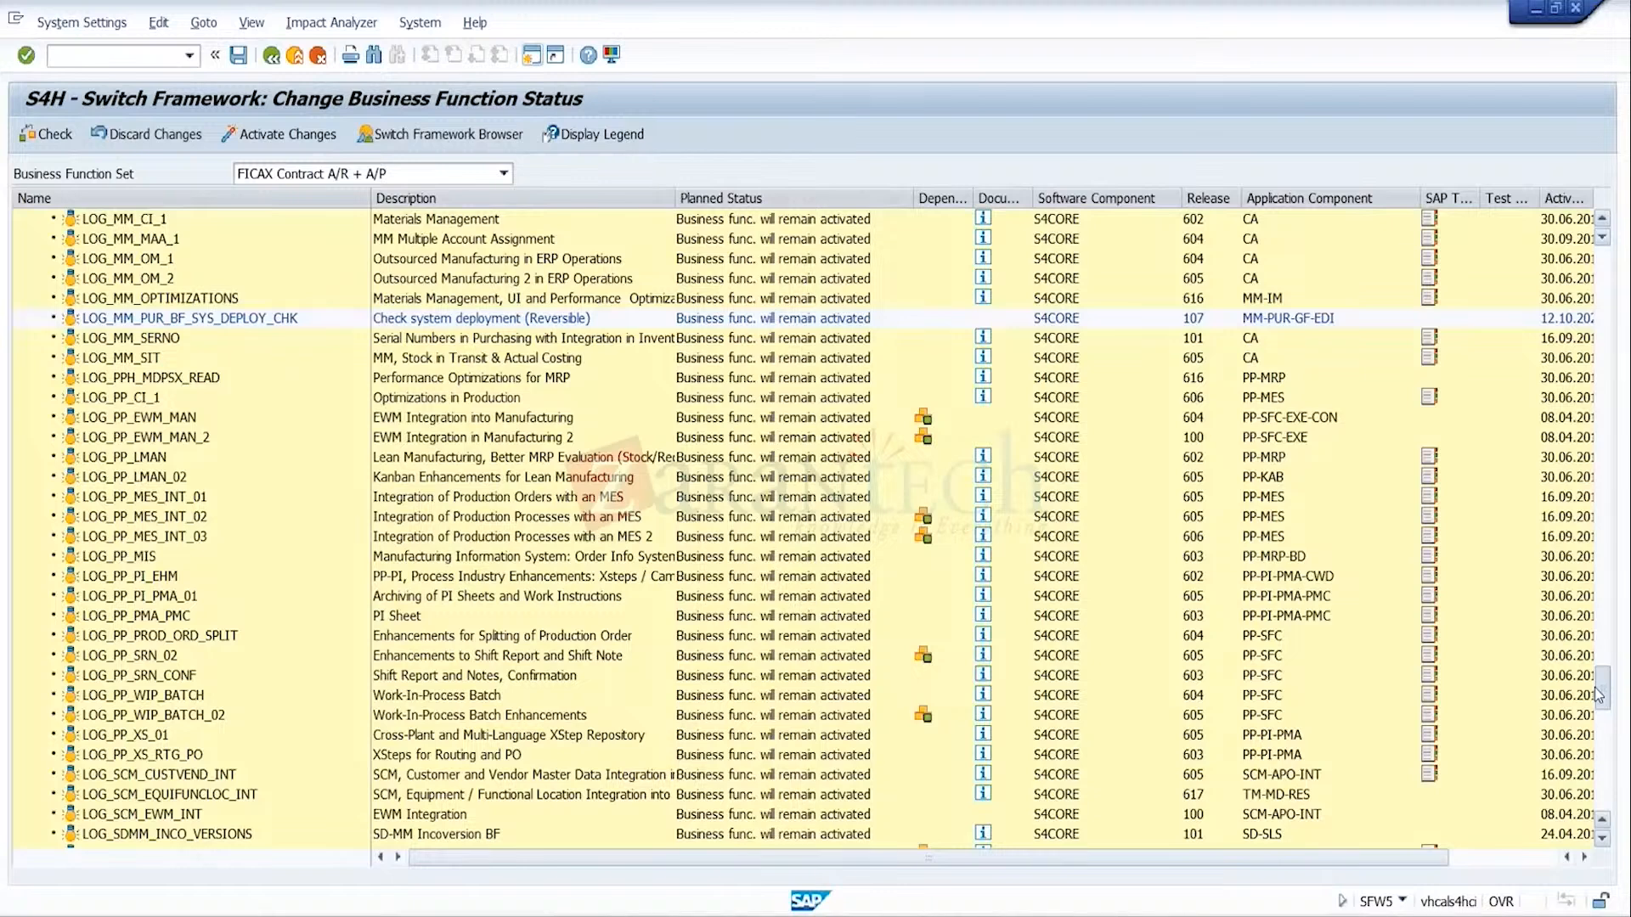
pyautogui.moveTo(1599, 695); pyautogui.dragTo(1576, 573)
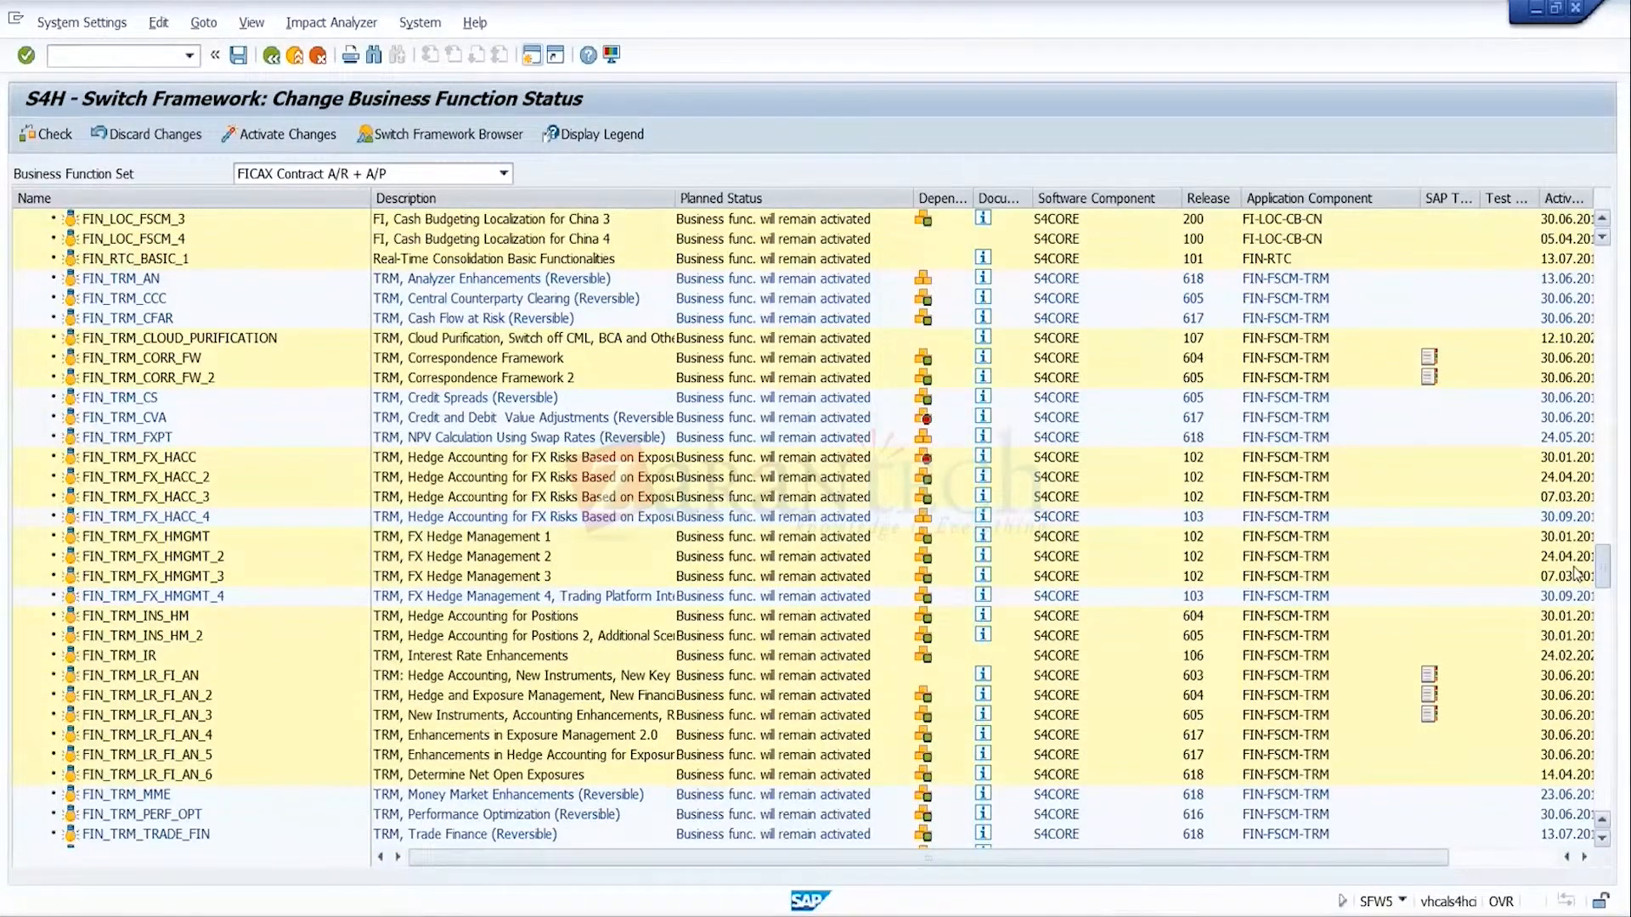
pyautogui.moveTo(1574, 573); pyautogui.dragTo(1562, 437)
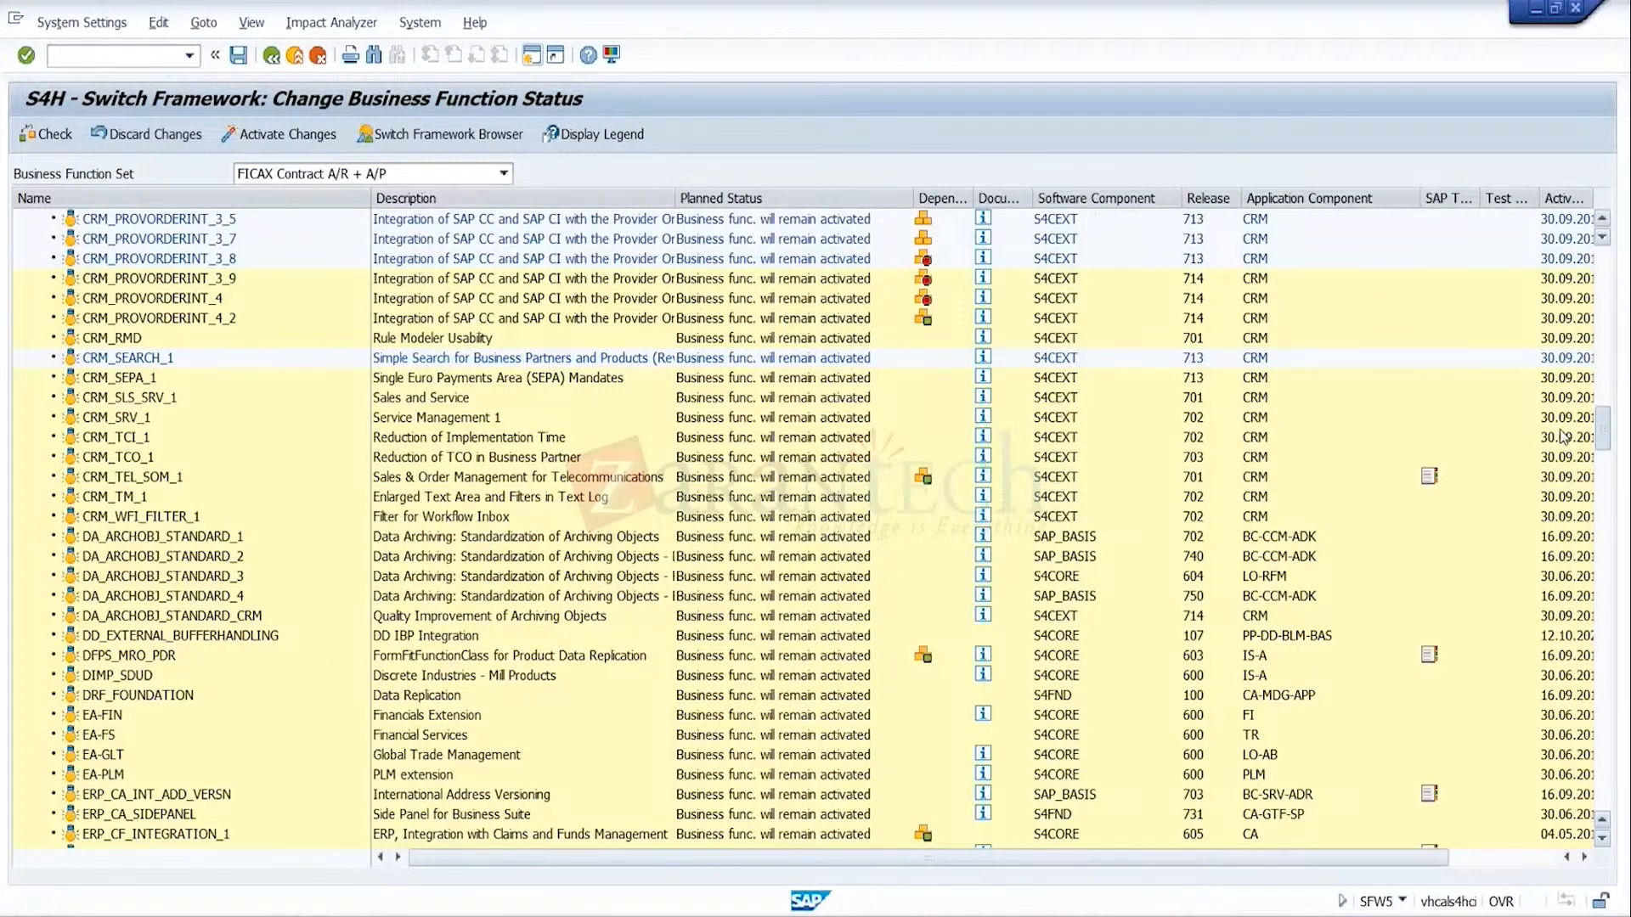
pyautogui.moveTo(1563, 437); pyautogui.dragTo(1559, 428)
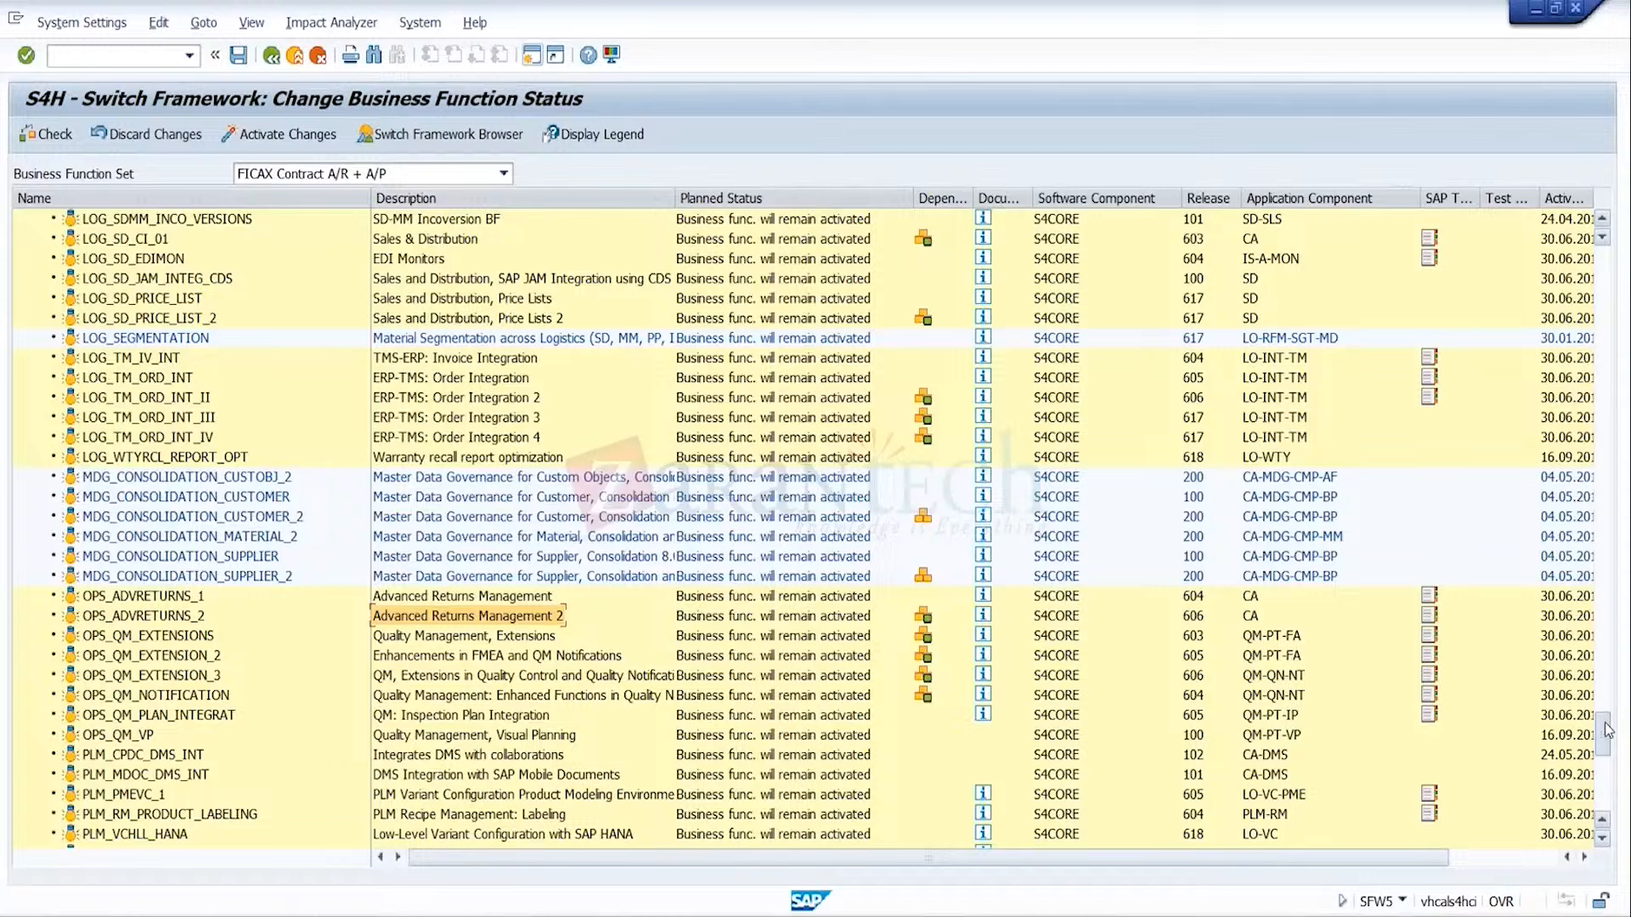
# Step: Review the always-on functions again from the LOG_SD entries back through the ISR retail and FIN_TRM entries, and recheck the LOG_SD group
pyautogui.moveTo(1608, 728); pyautogui.dragTo(1598, 690)
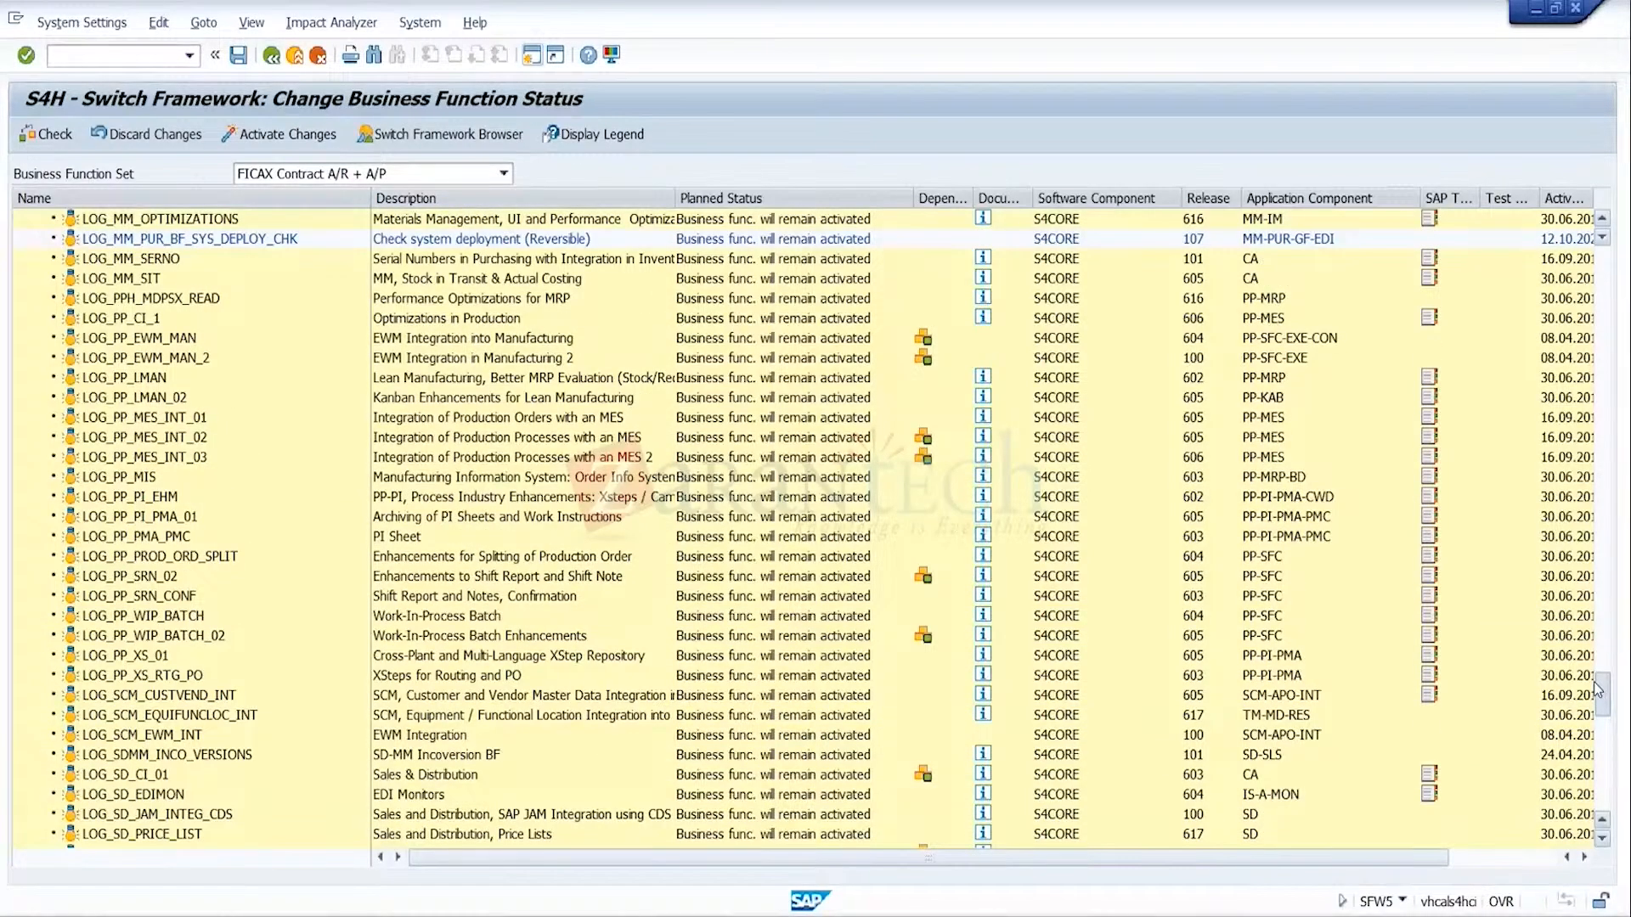
pyautogui.moveTo(1598, 690); pyautogui.dragTo(1593, 662)
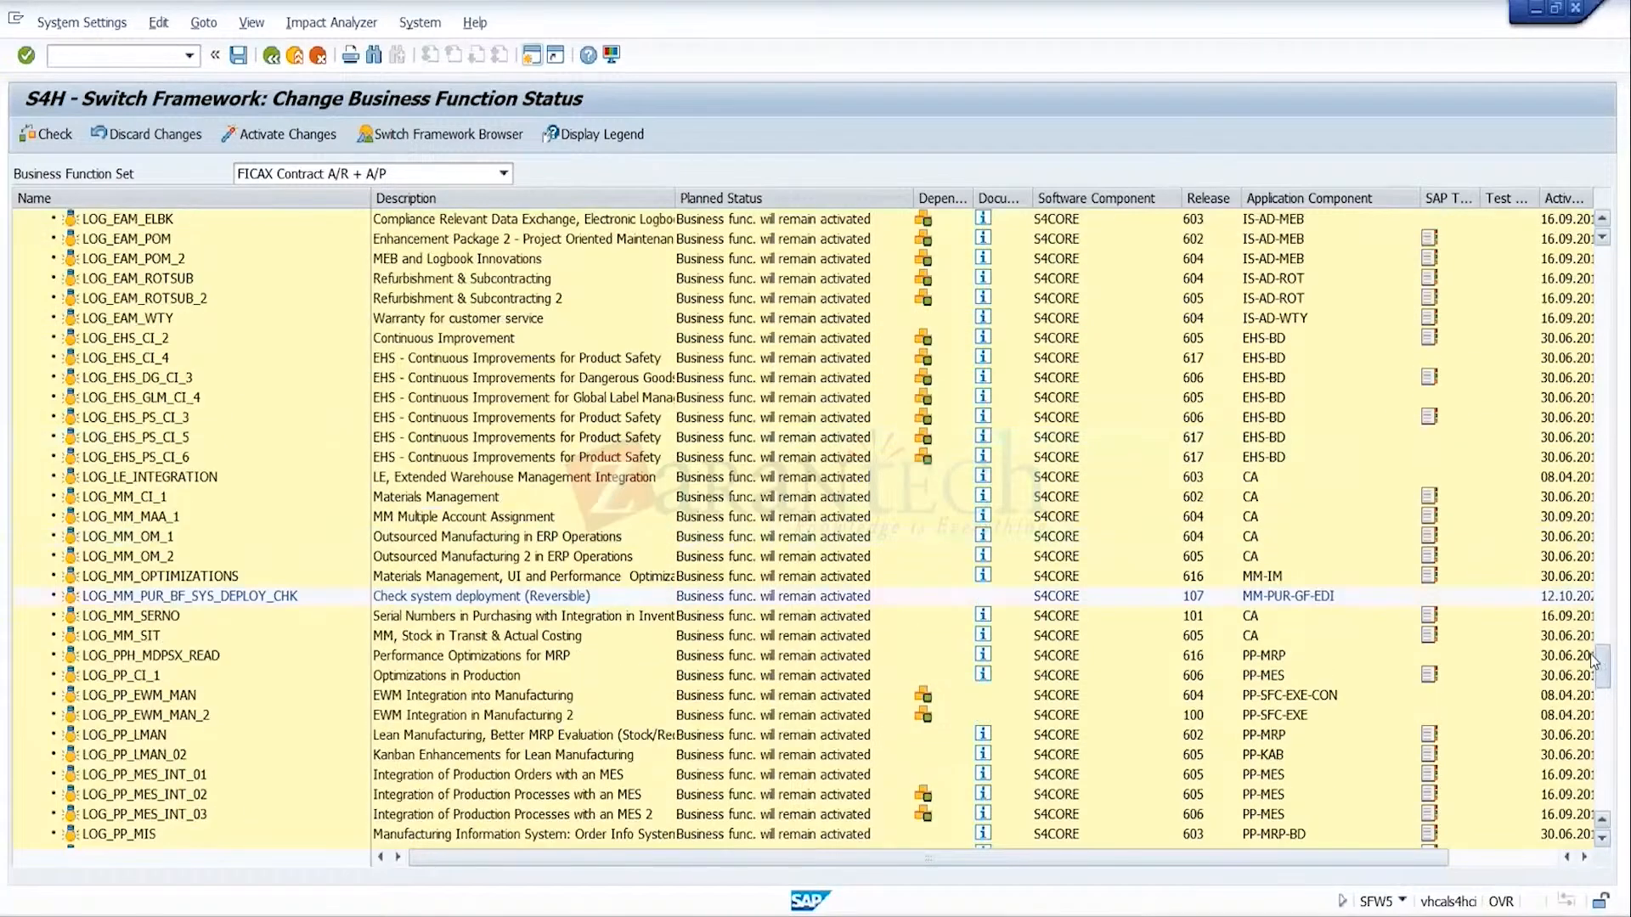
pyautogui.scroll(2, 1591, 661)
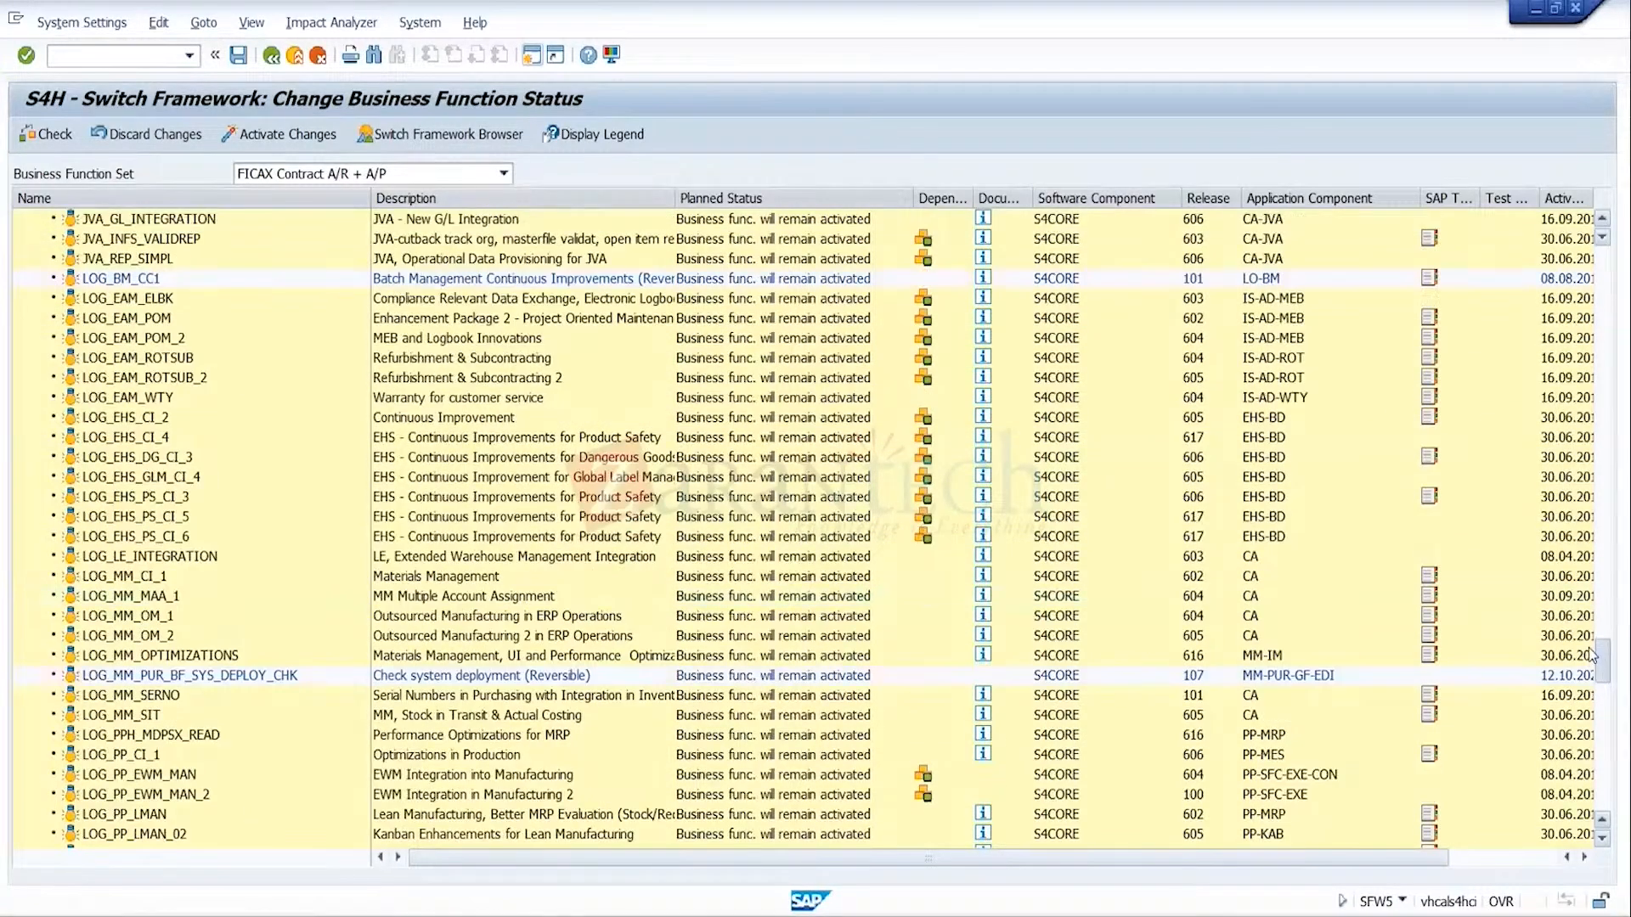
pyautogui.scroll(3, 1590, 654)
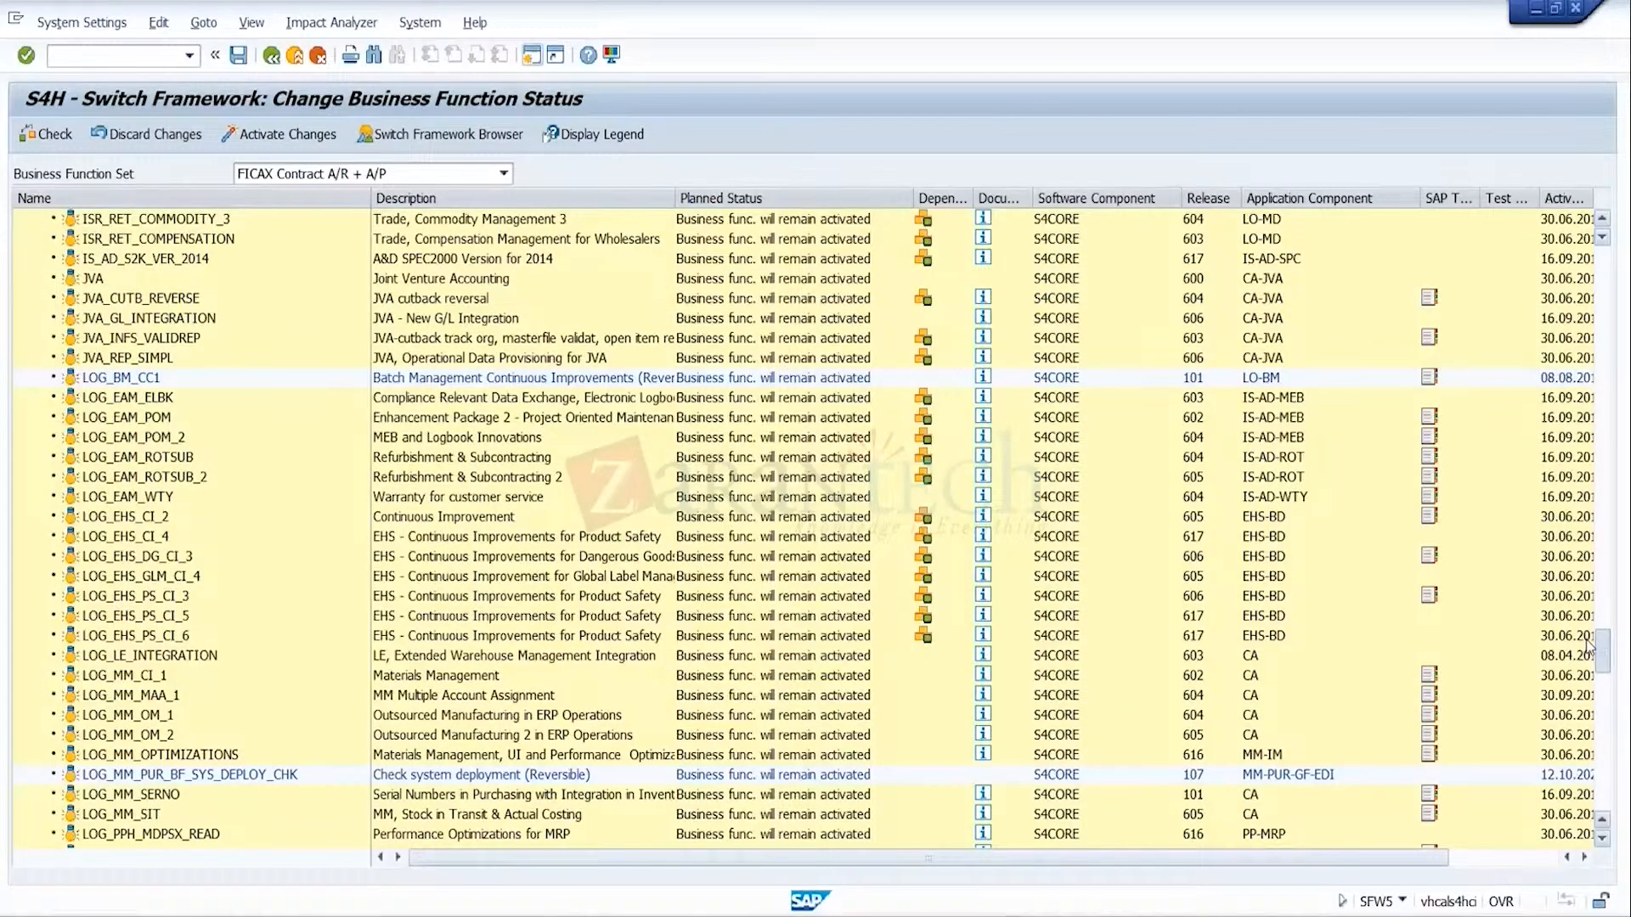
pyautogui.scroll(8, 1588, 645)
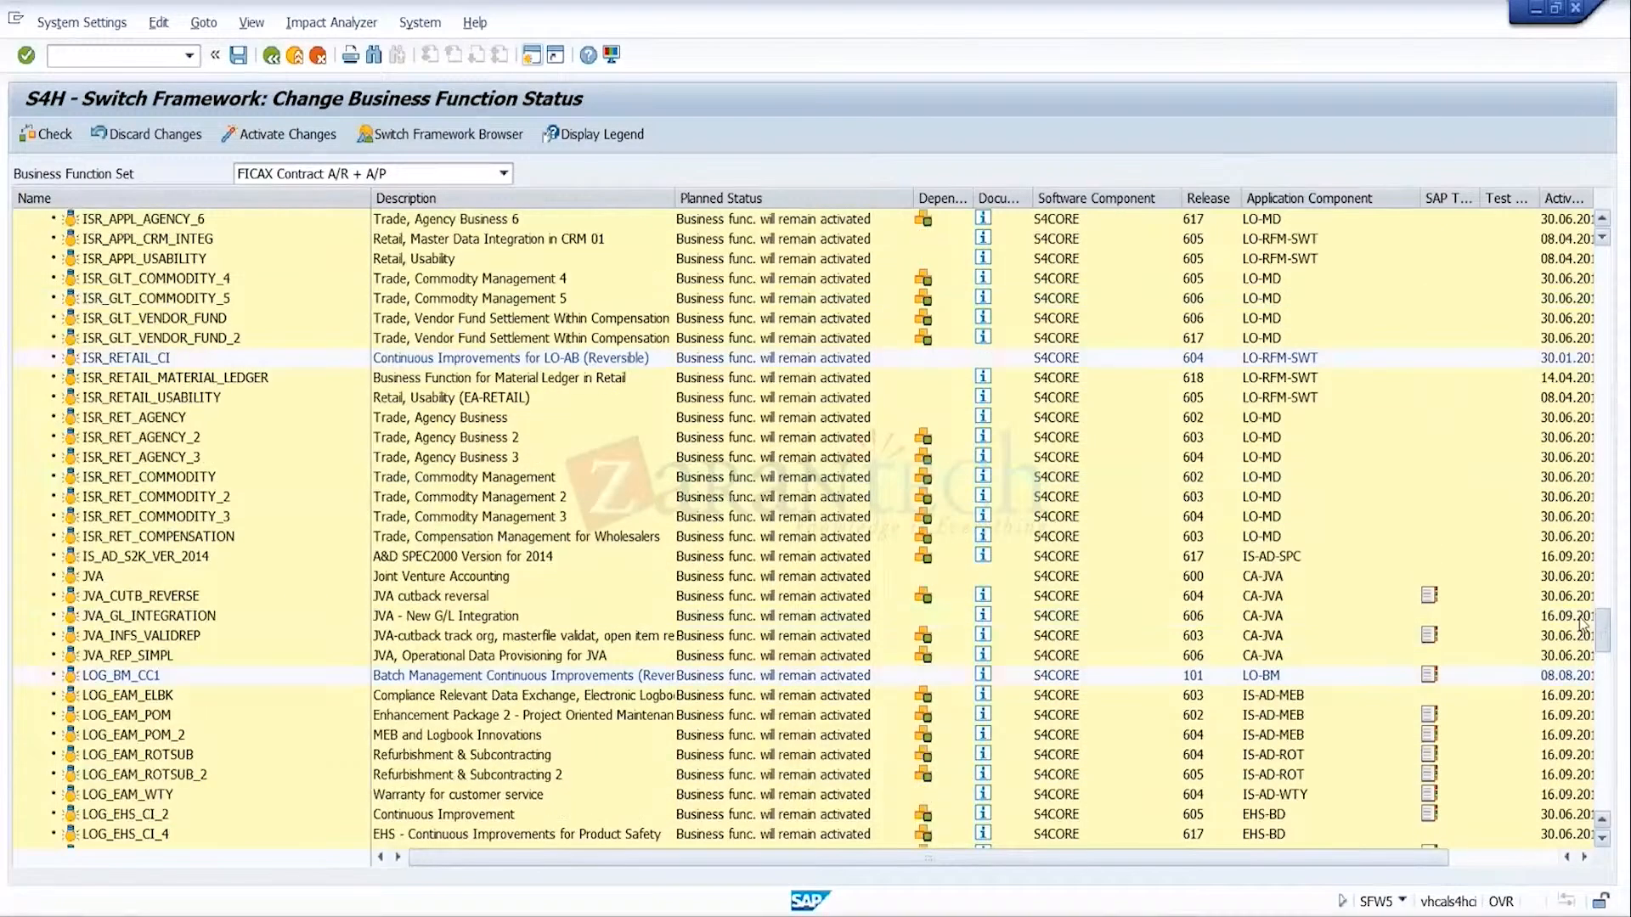
pyautogui.scroll(4, 1582, 626)
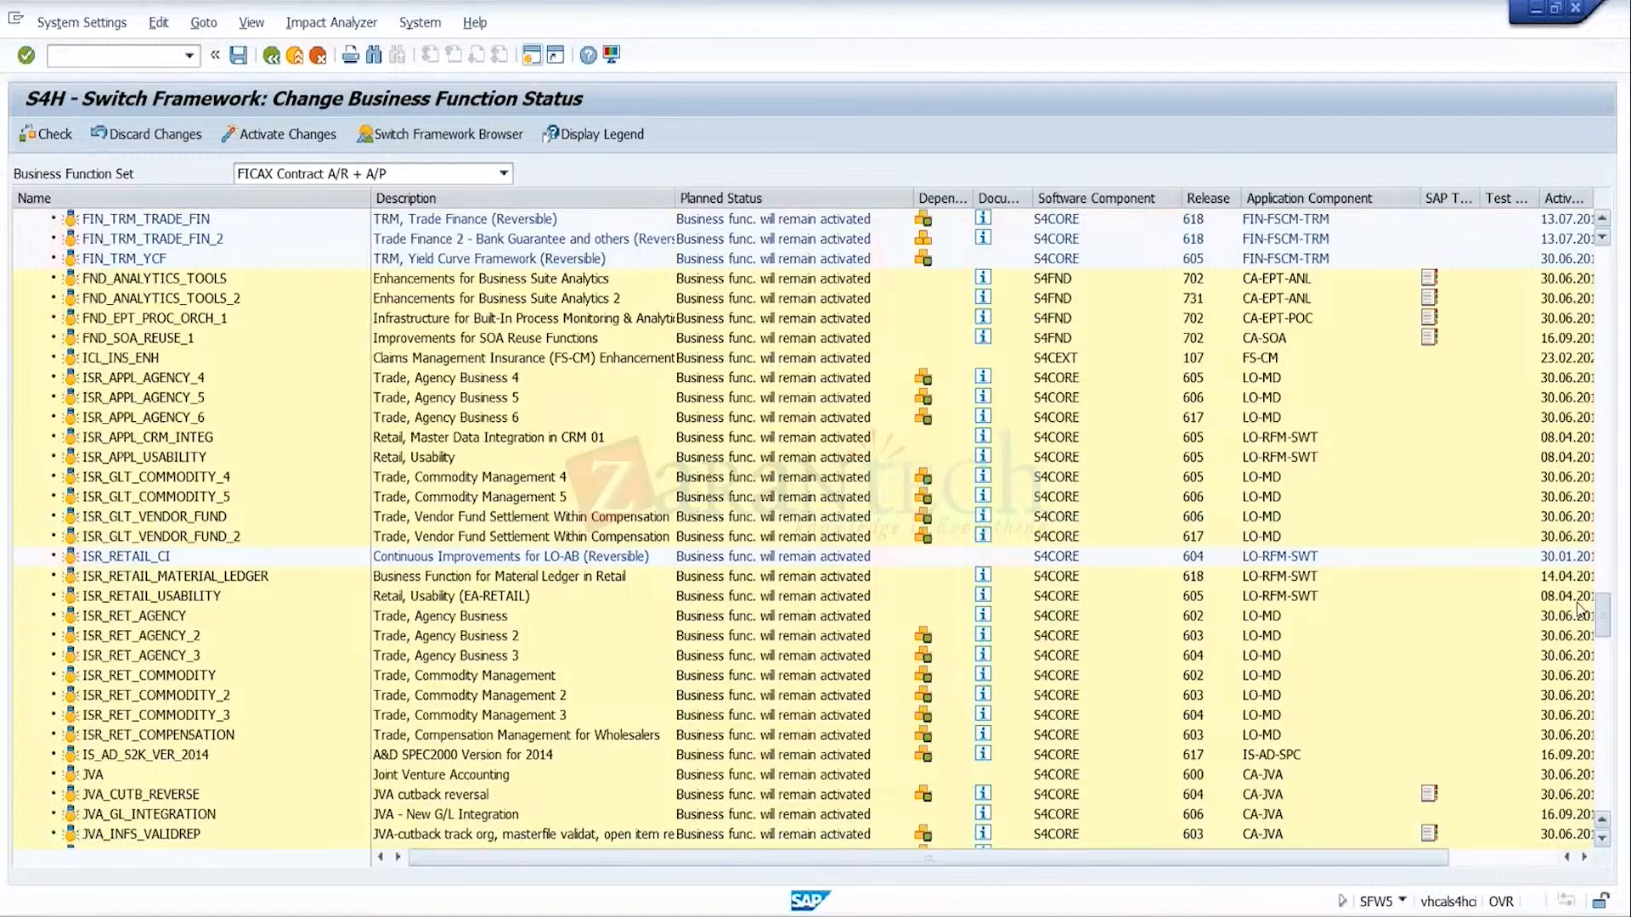
pyautogui.scroll(3, 1580, 608)
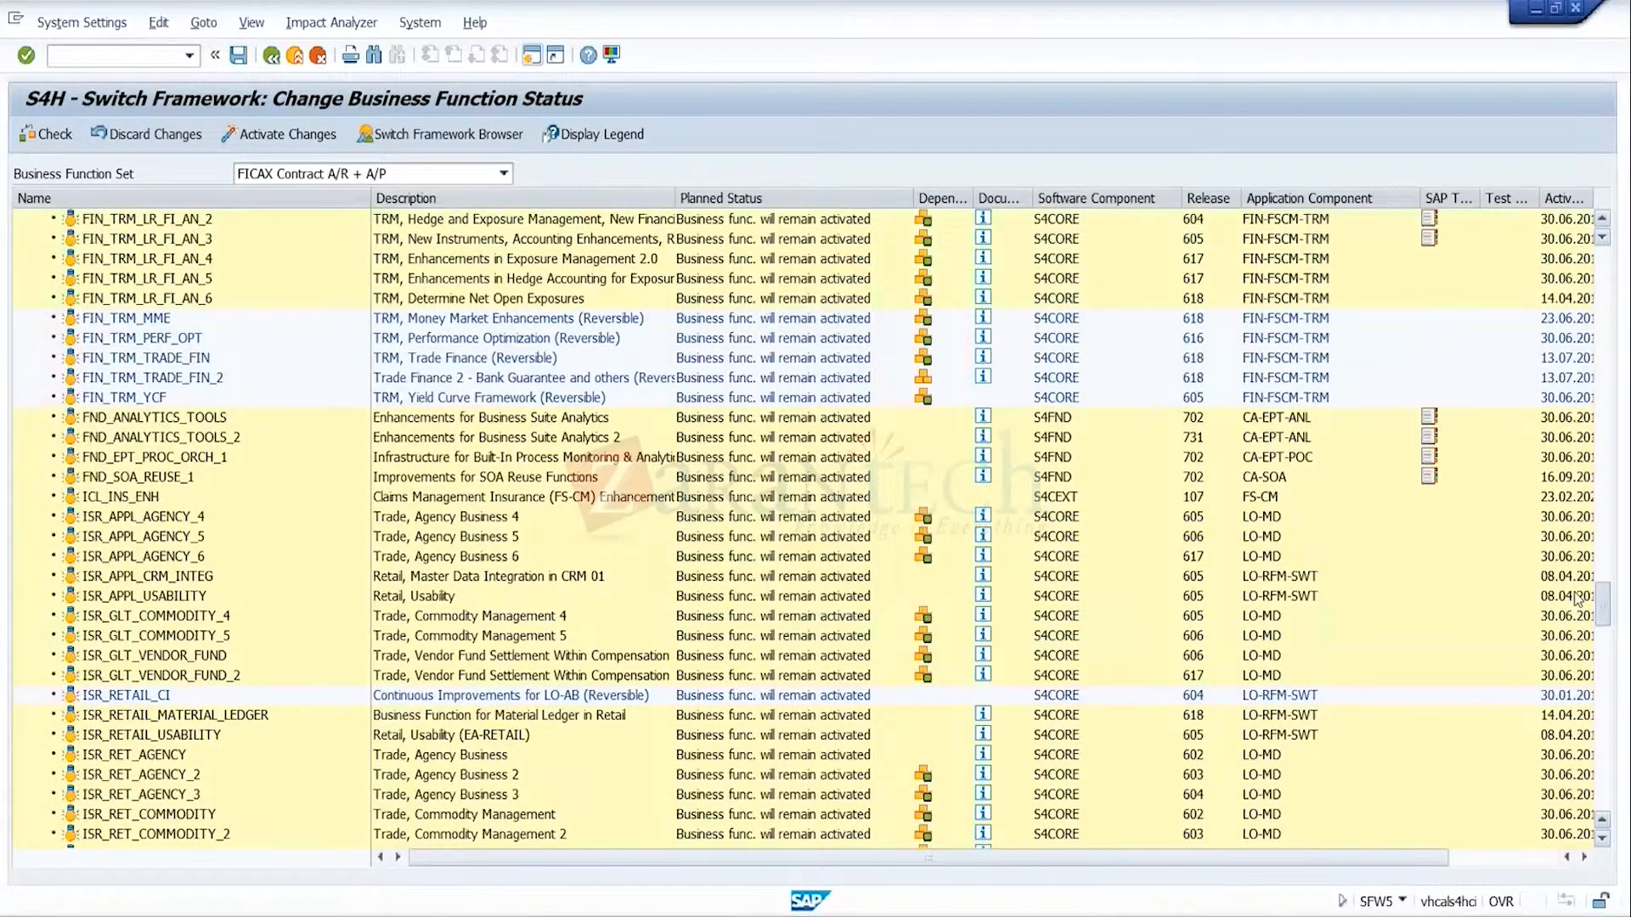
pyautogui.scroll(2, 1577, 594)
pyautogui.scroll(5, 1574, 586)
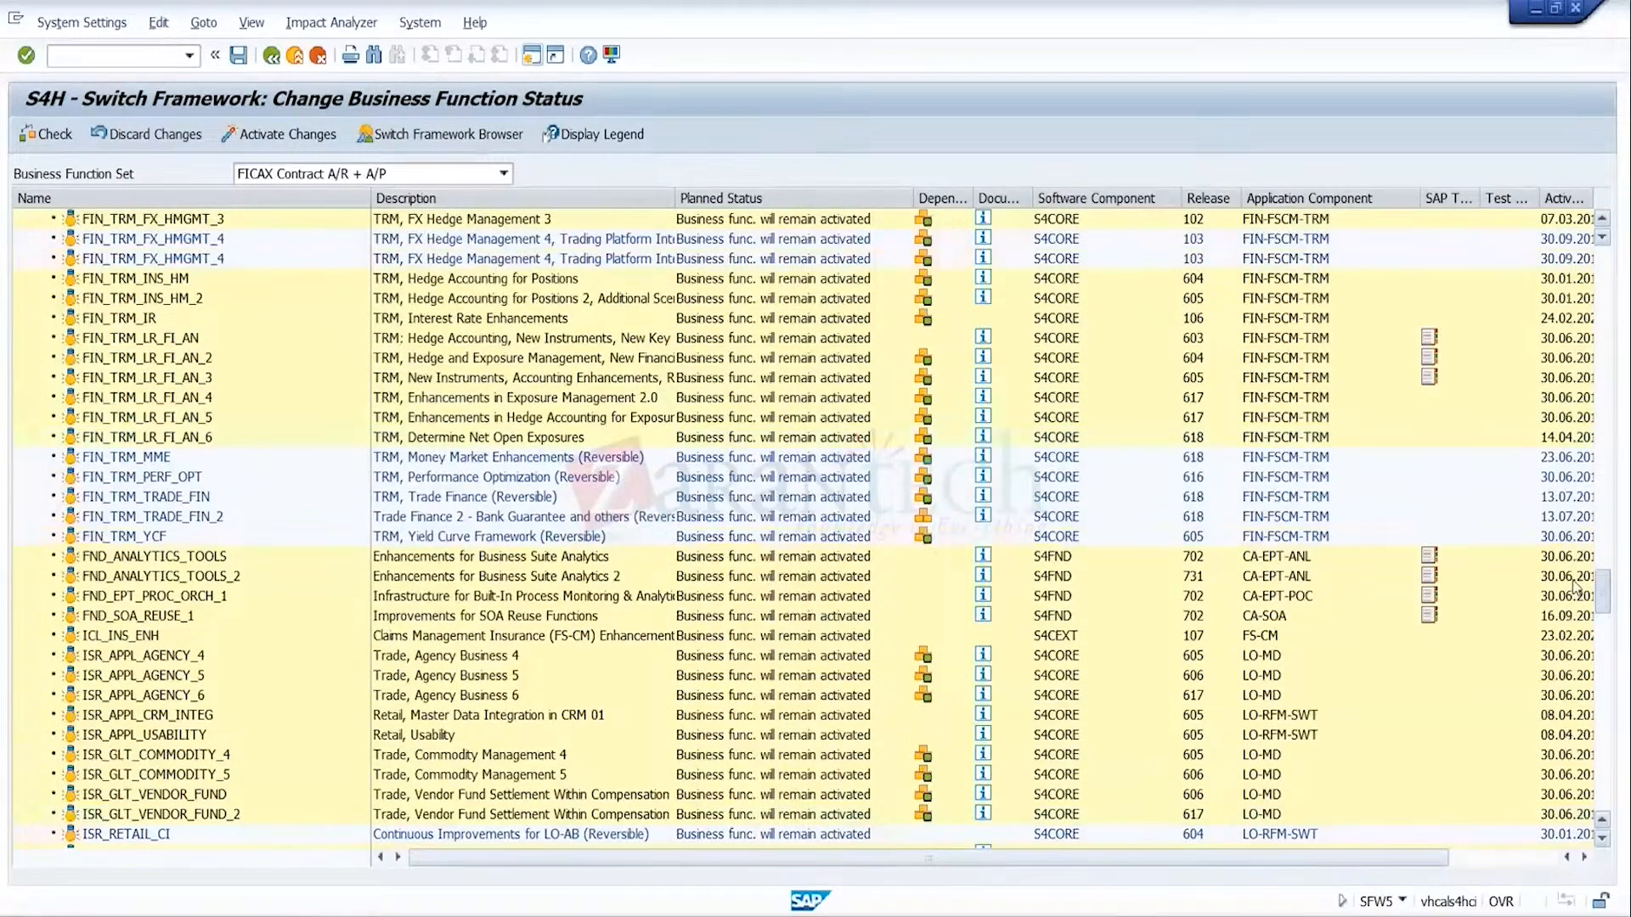
pyautogui.scroll(3, 1570, 557)
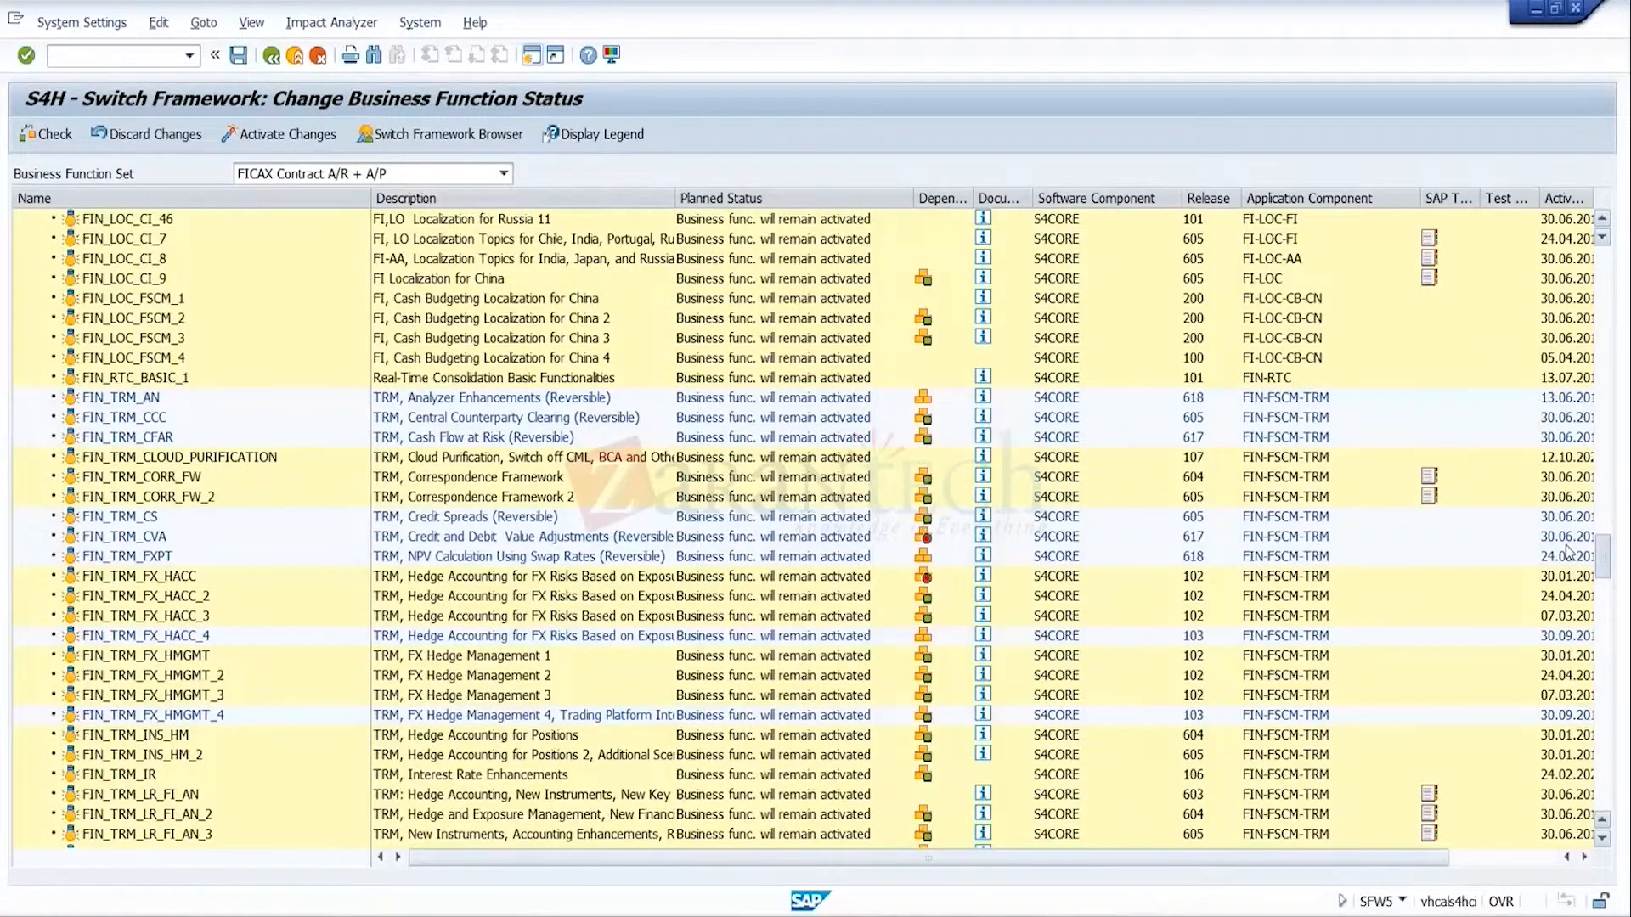
pyautogui.scroll(5, 1567, 552)
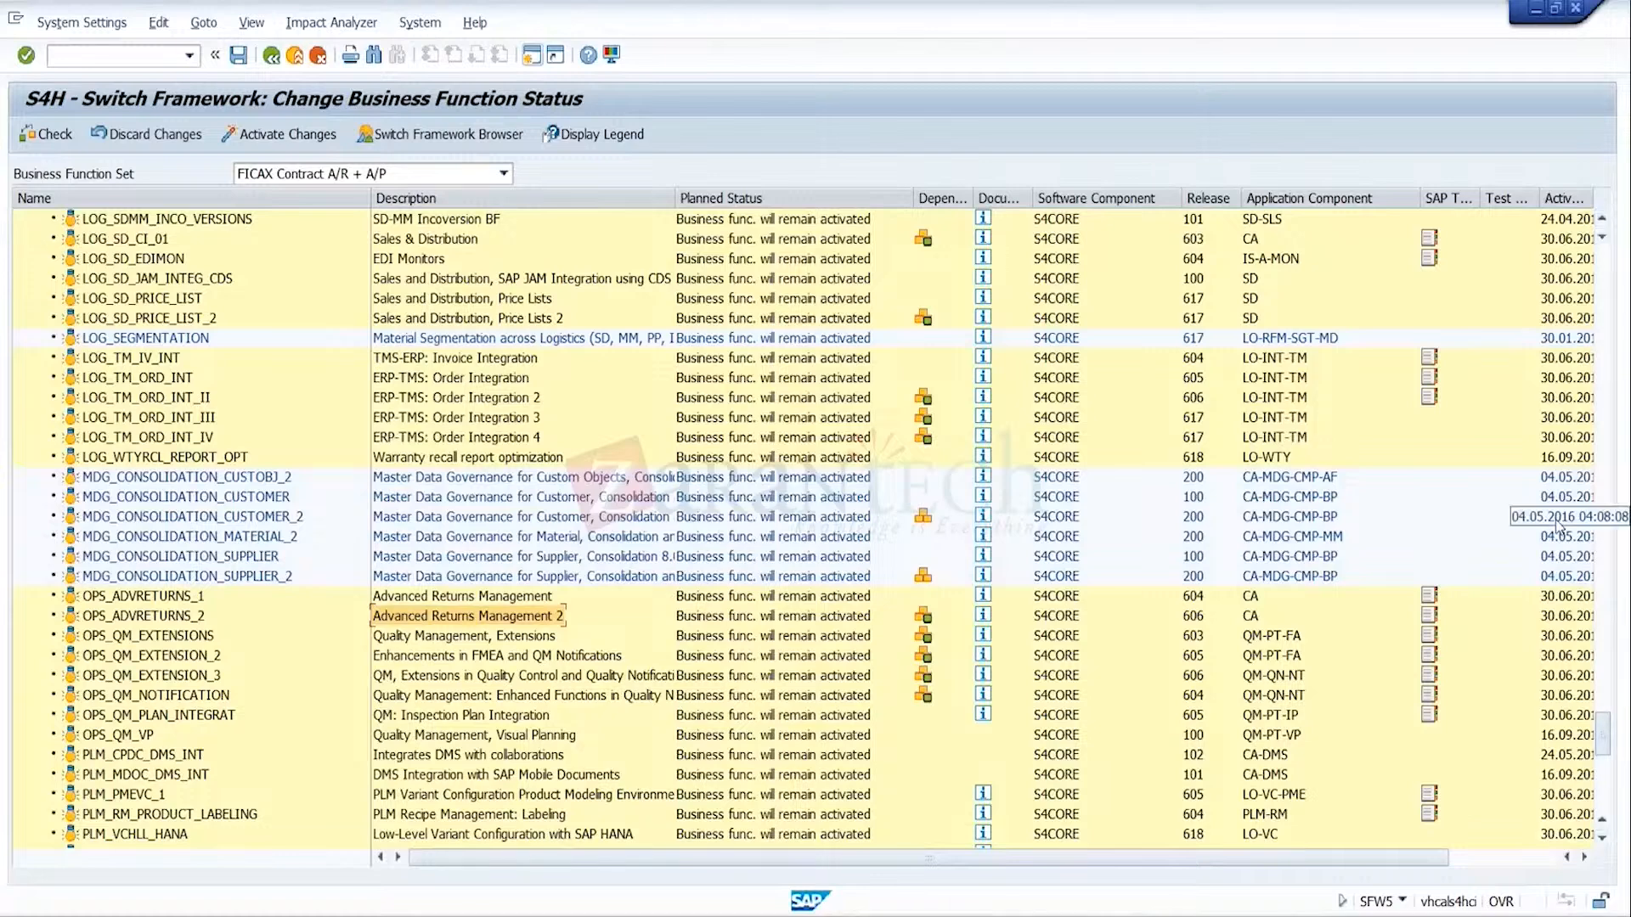
pyautogui.moveTo(1605, 745); pyautogui.dragTo(1606, 729)
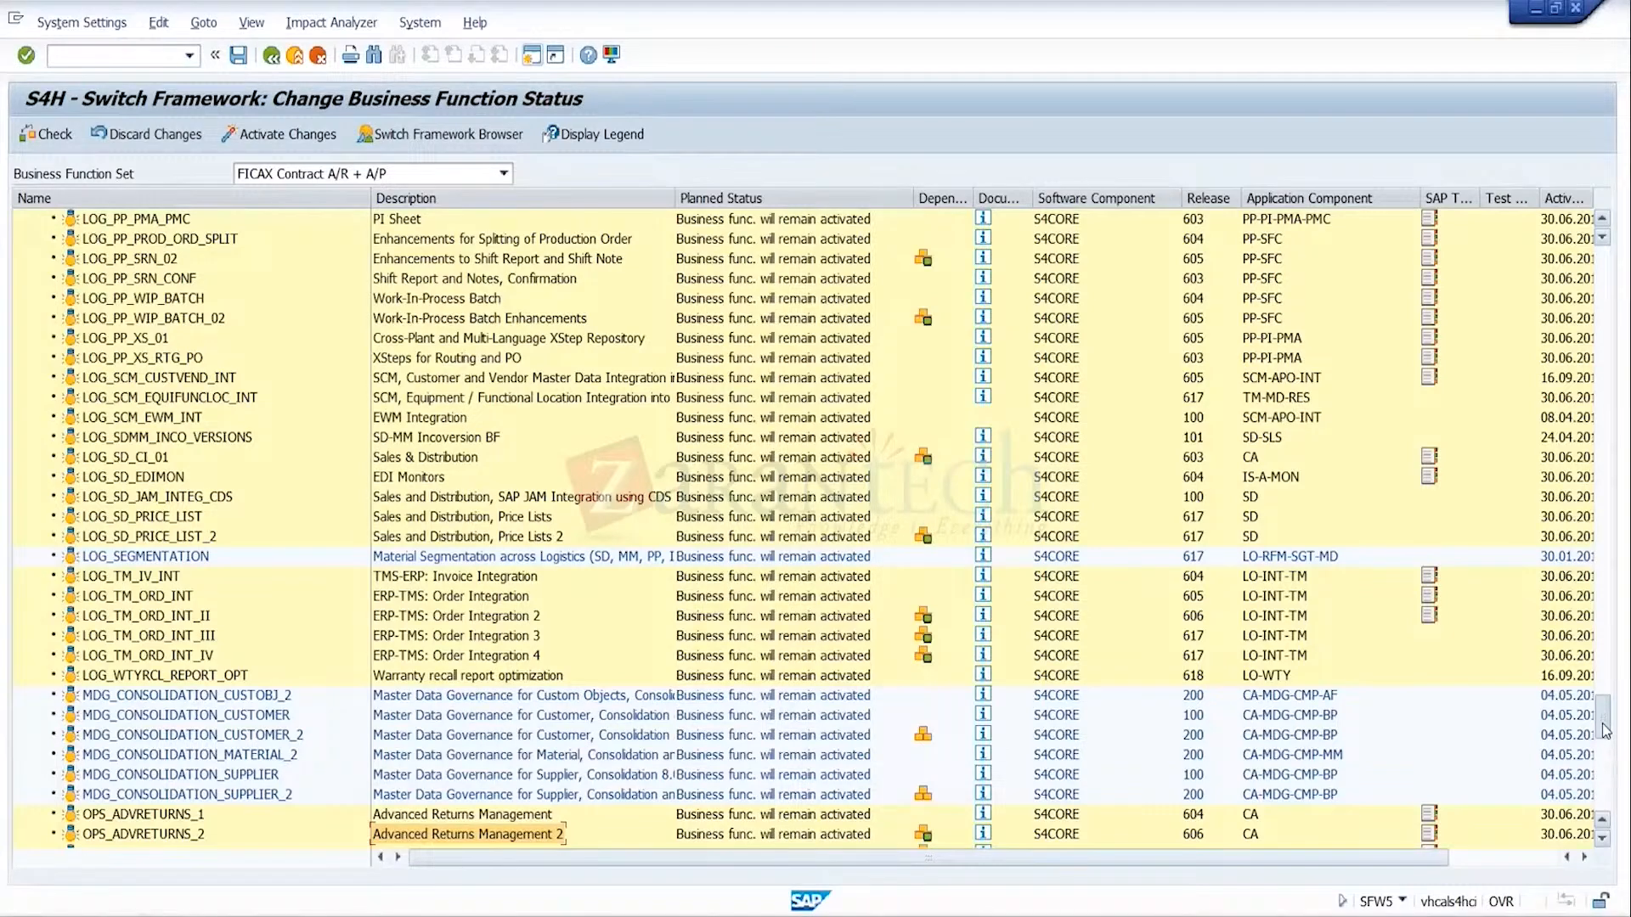
# Step: Review the always-on business functions backwards from the OPS and LOG entries through the ISR and FIN_TRM entries to the FIN_FSCM and FIN_LOC group
pyautogui.moveTo(1605, 729); pyautogui.dragTo(1559, 466)
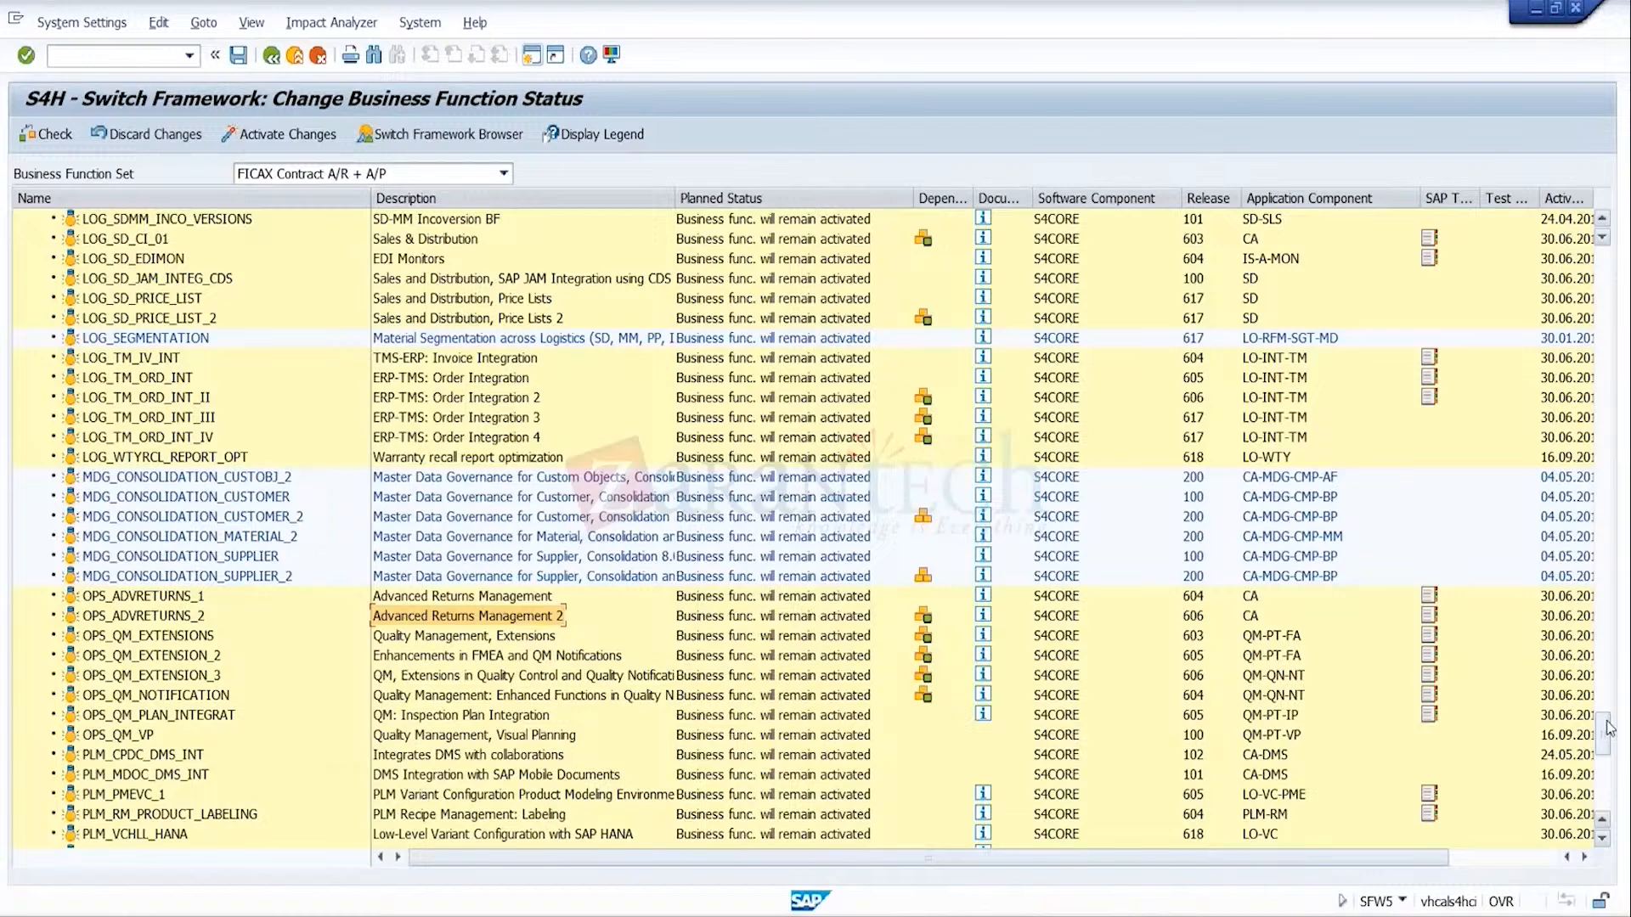
pyautogui.moveTo(1608, 728); pyautogui.dragTo(1606, 694)
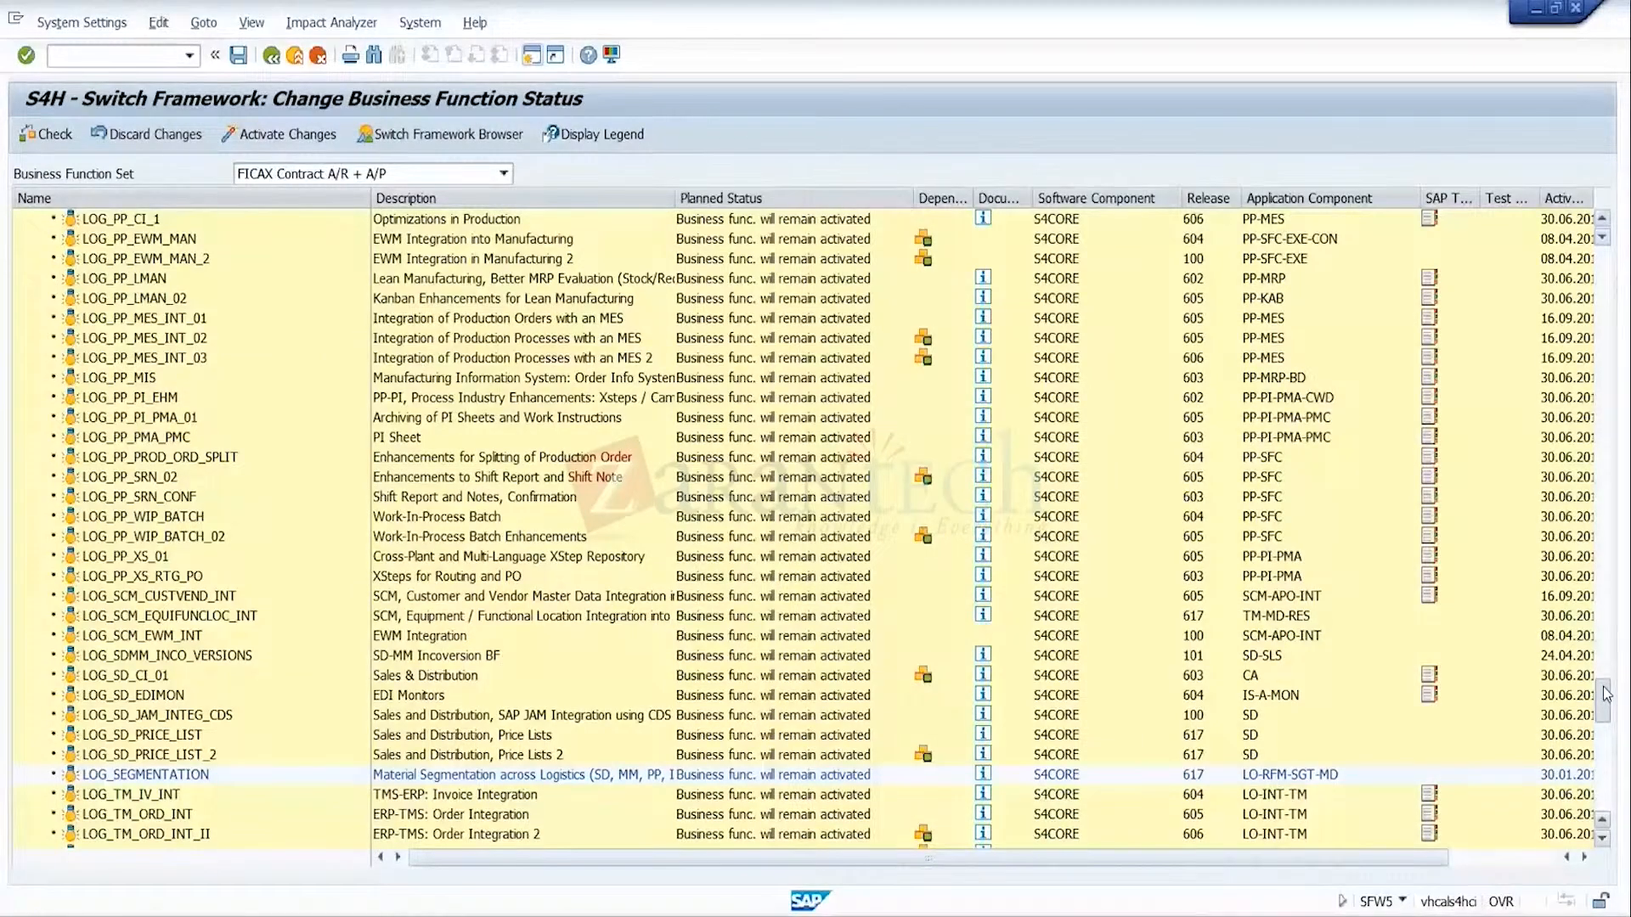
pyautogui.moveTo(1607, 694); pyautogui.dragTo(1604, 680)
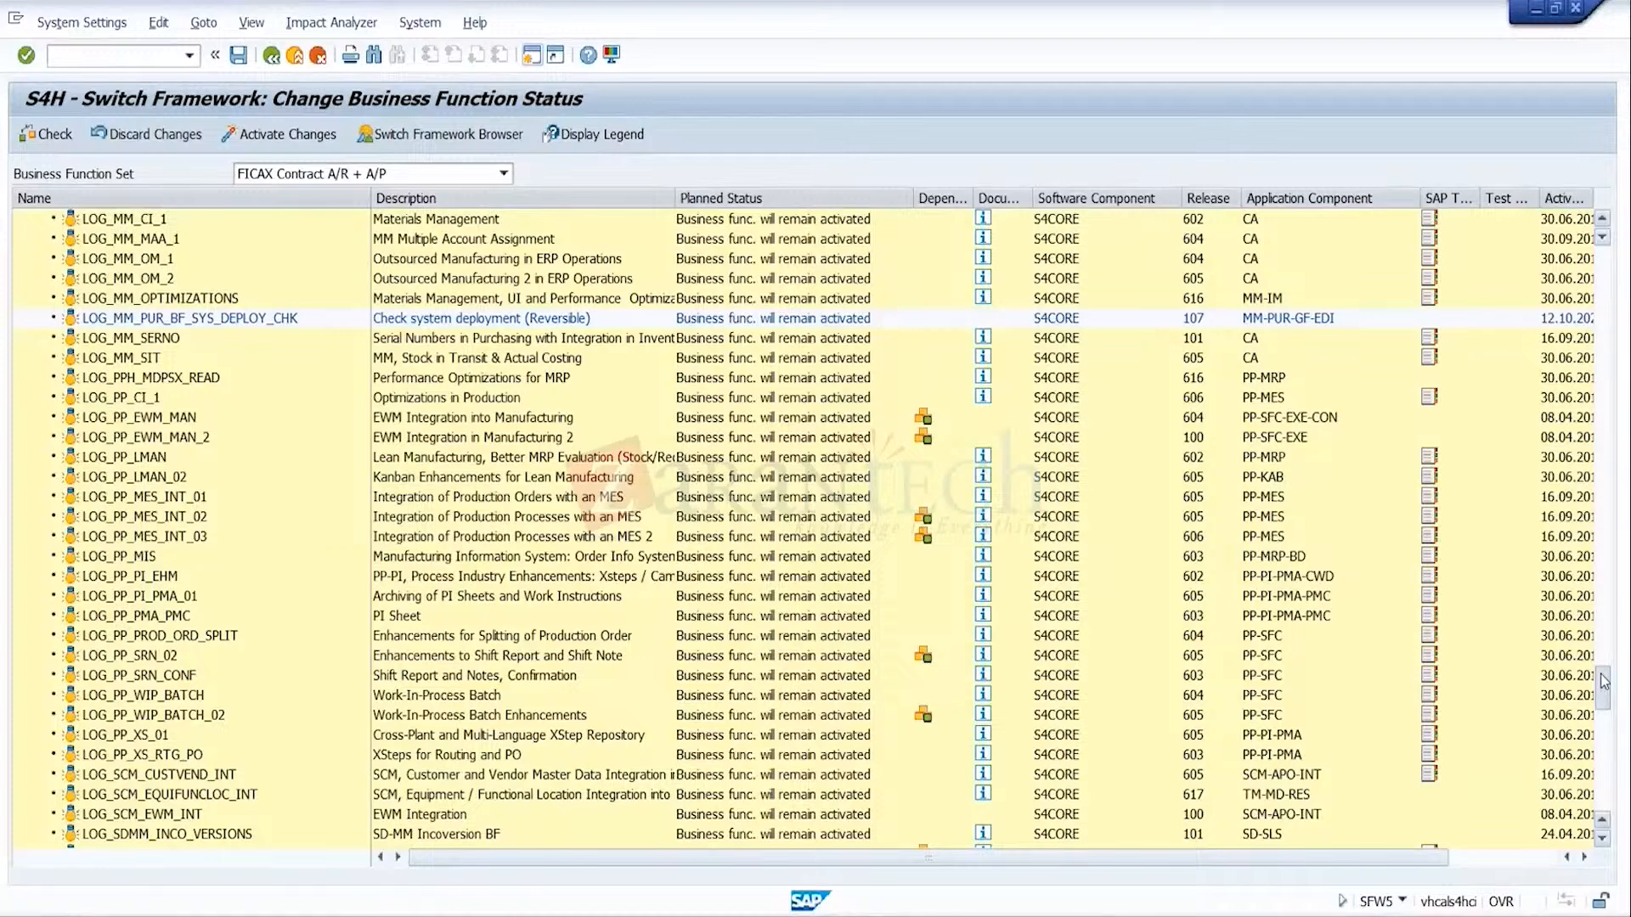
pyautogui.moveTo(1605, 679); pyautogui.dragTo(1604, 652)
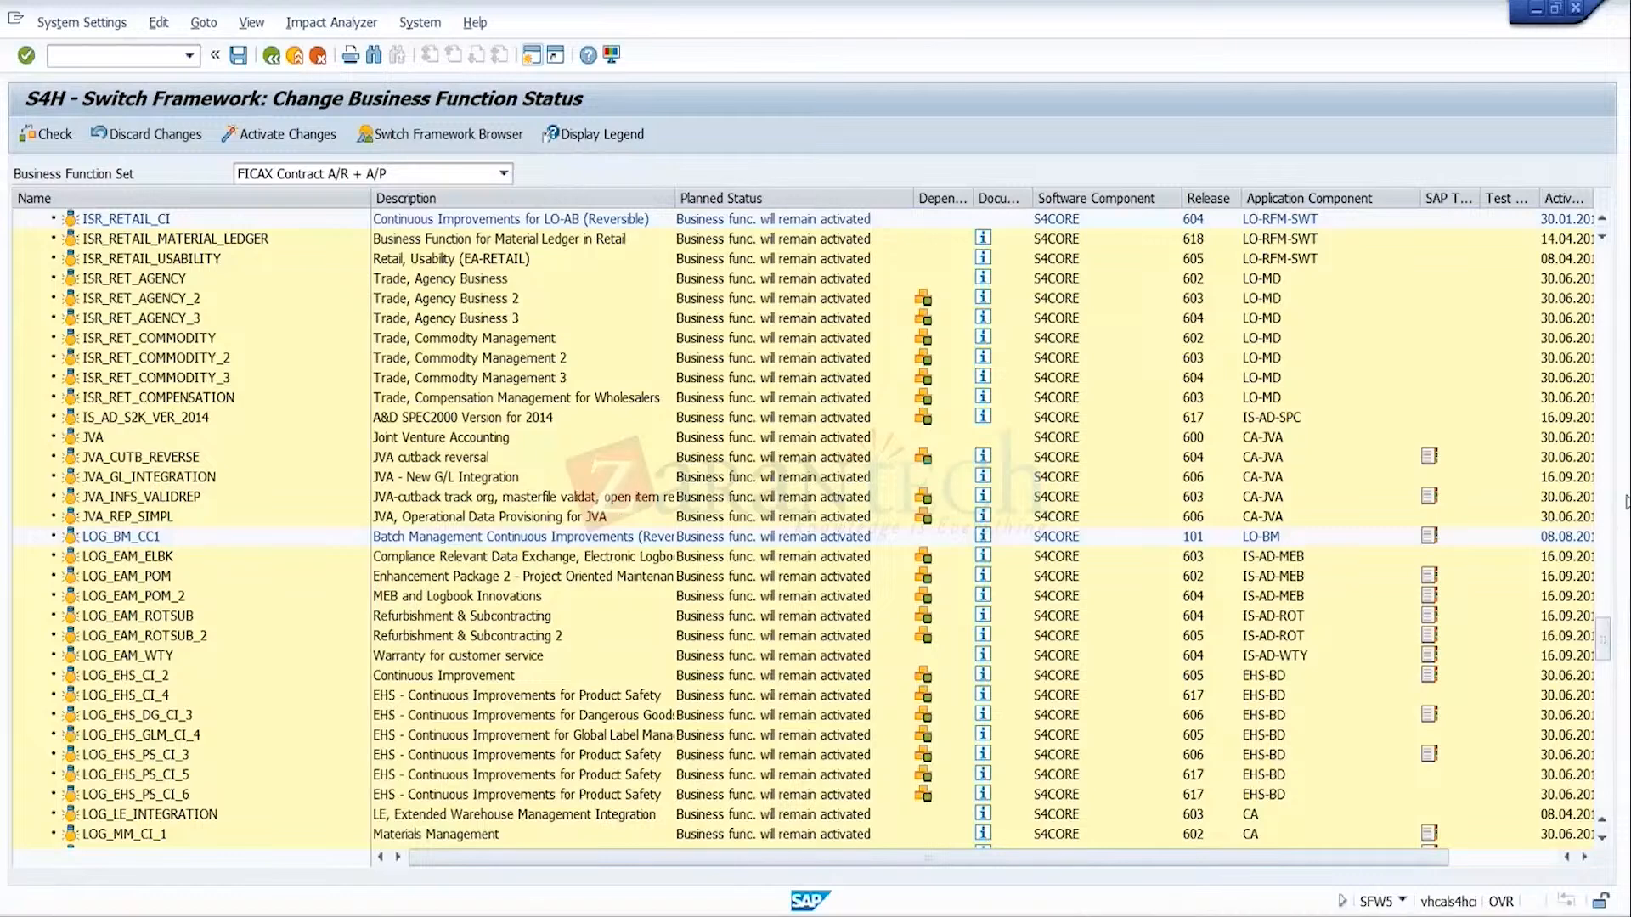
pyautogui.click(1607, 463)
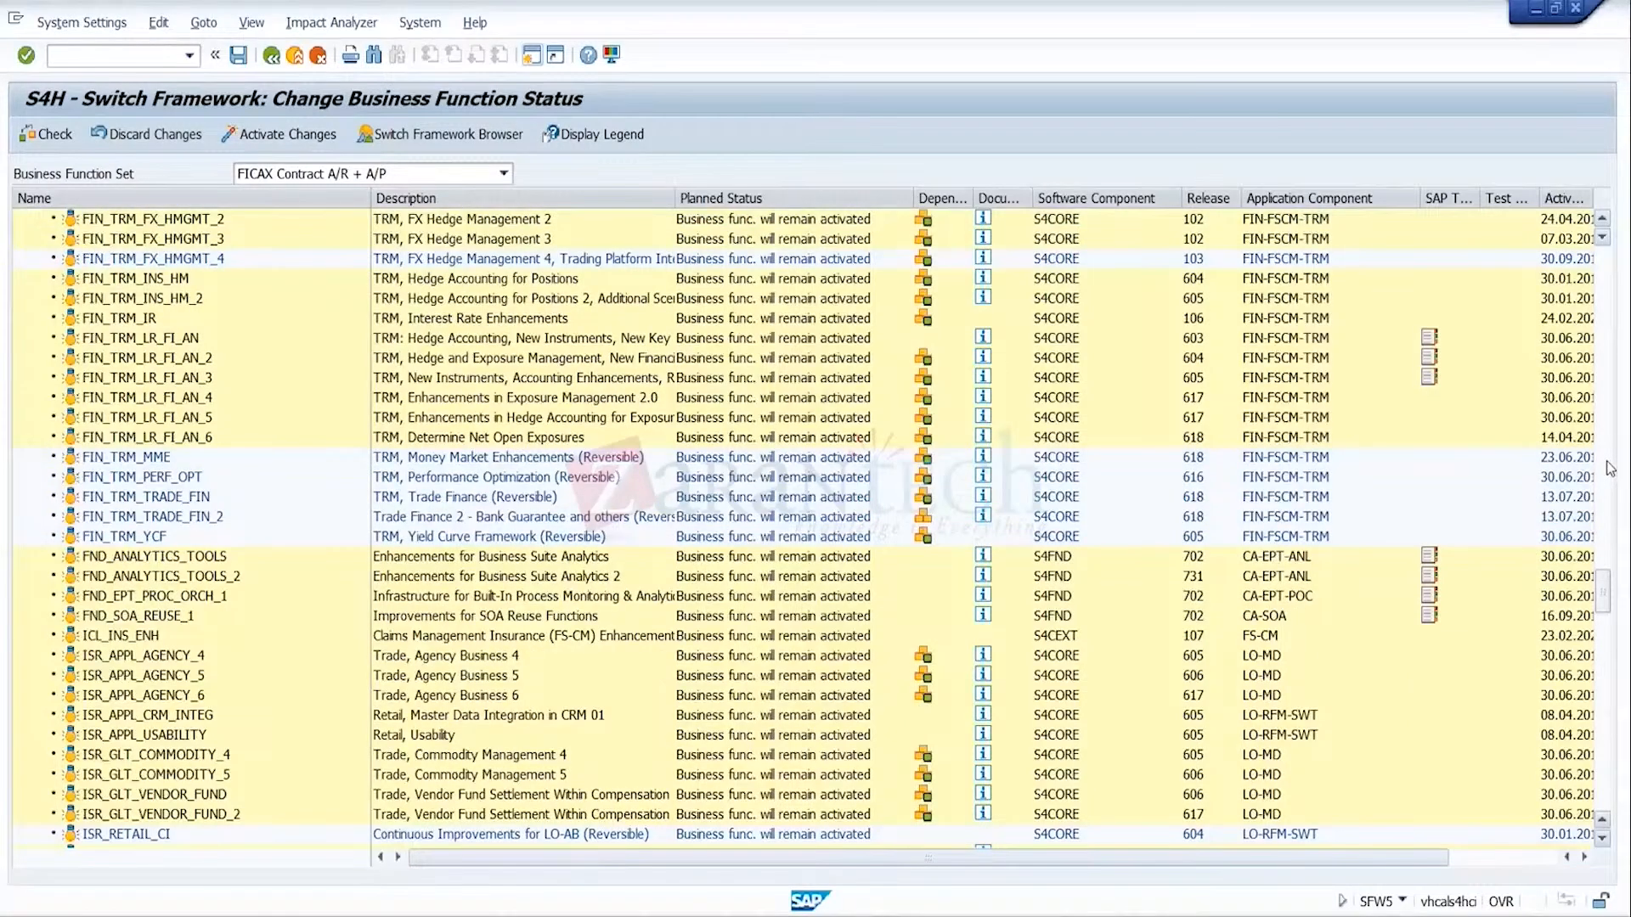
pyautogui.click(1607, 466)
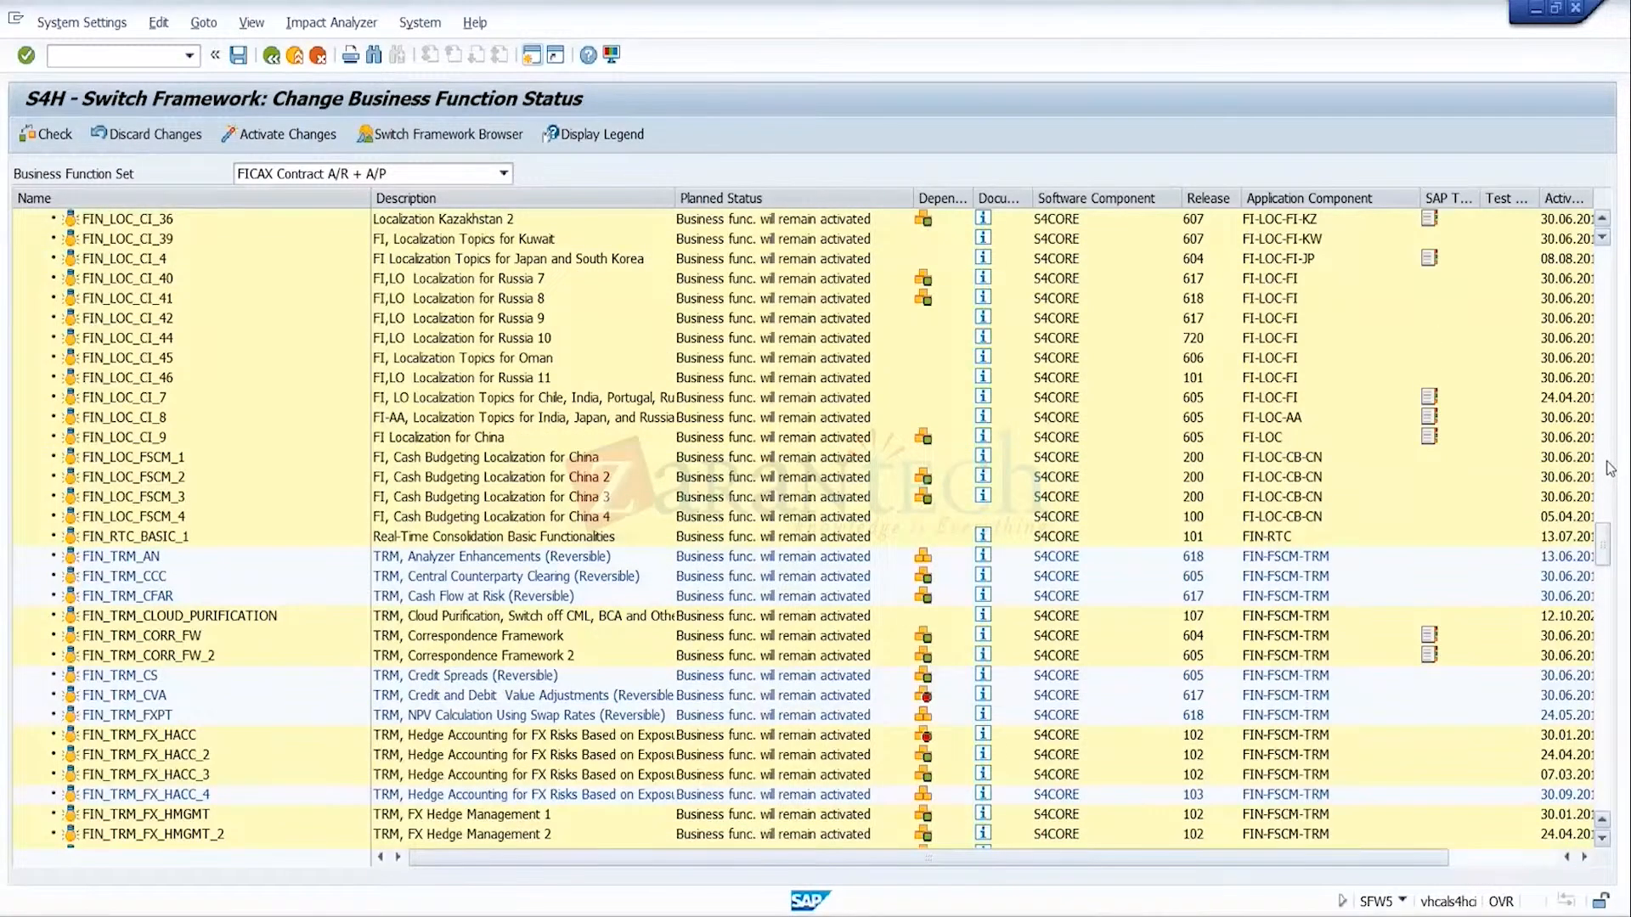
pyautogui.click(1607, 465)
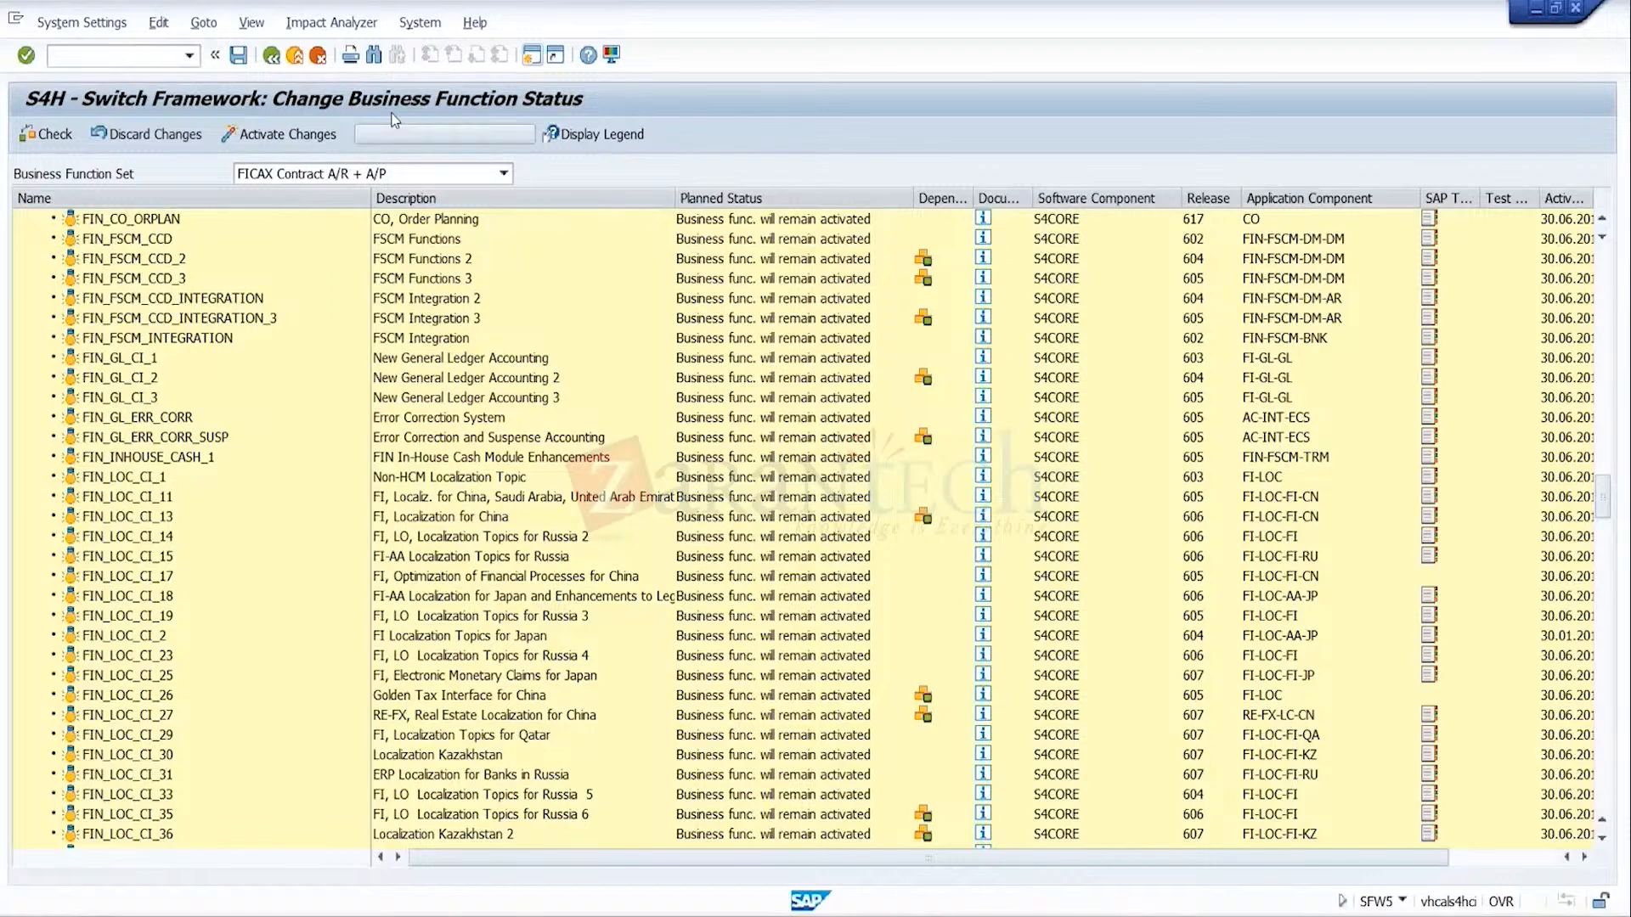
# Step: Search the business function list for the term AATP
pyautogui.click(374, 55)
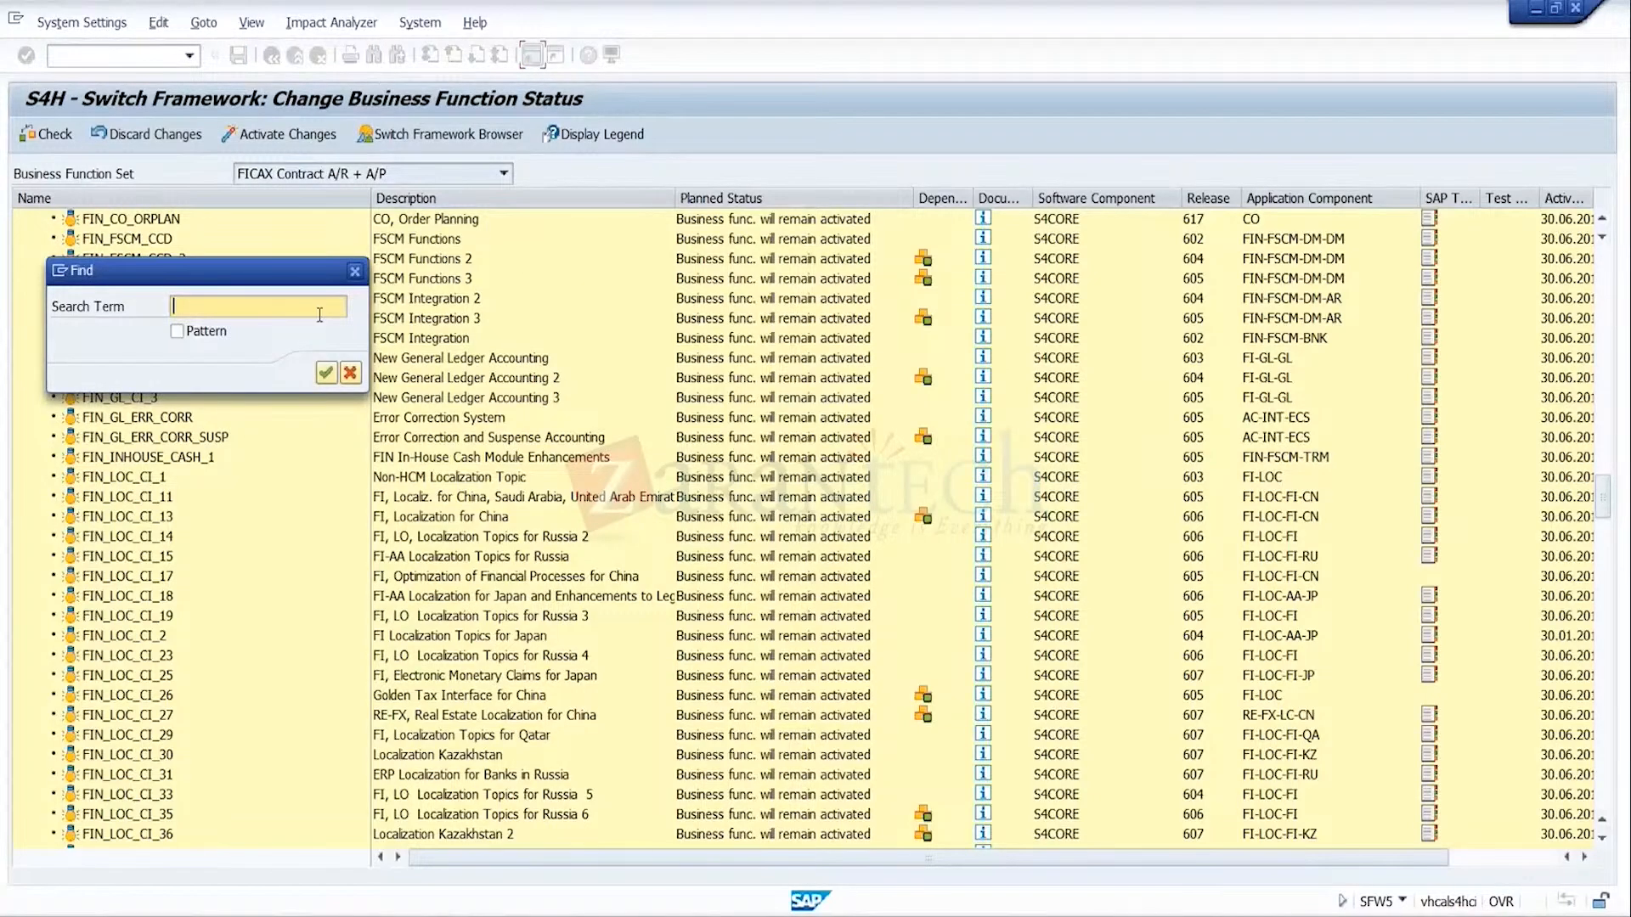
pyautogui.write('AATP')
pyautogui.click(326, 373)
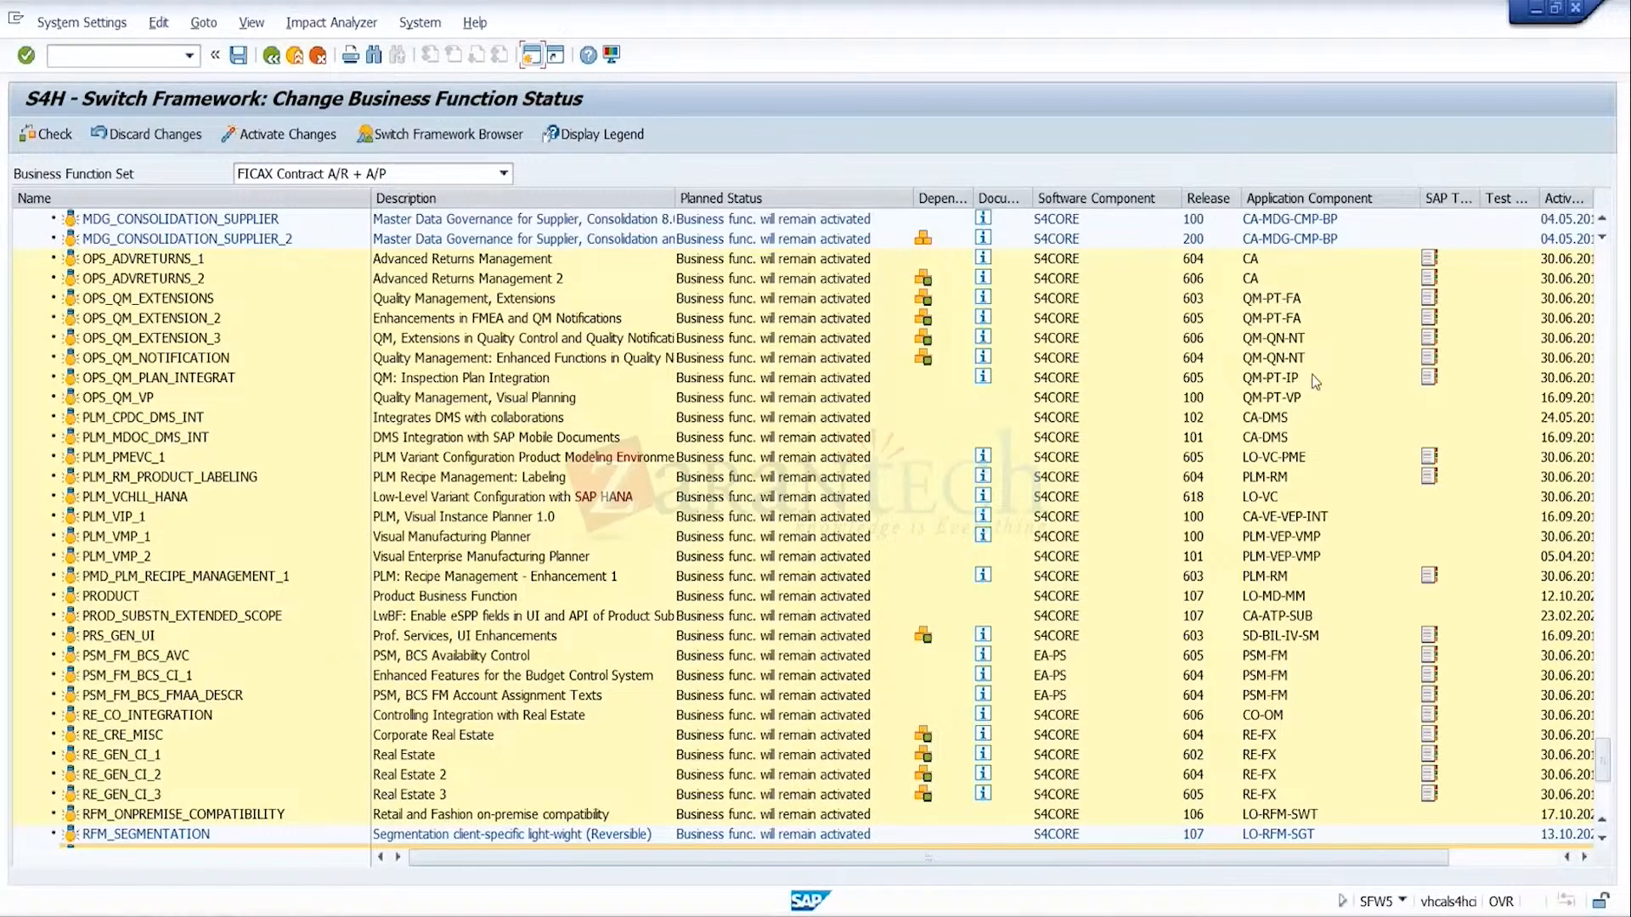
# Step: Review the list backwards from the PLM and OPS entries through the LOG and ISR entries to the start of the always-on functions
pyautogui.click(1587, 472)
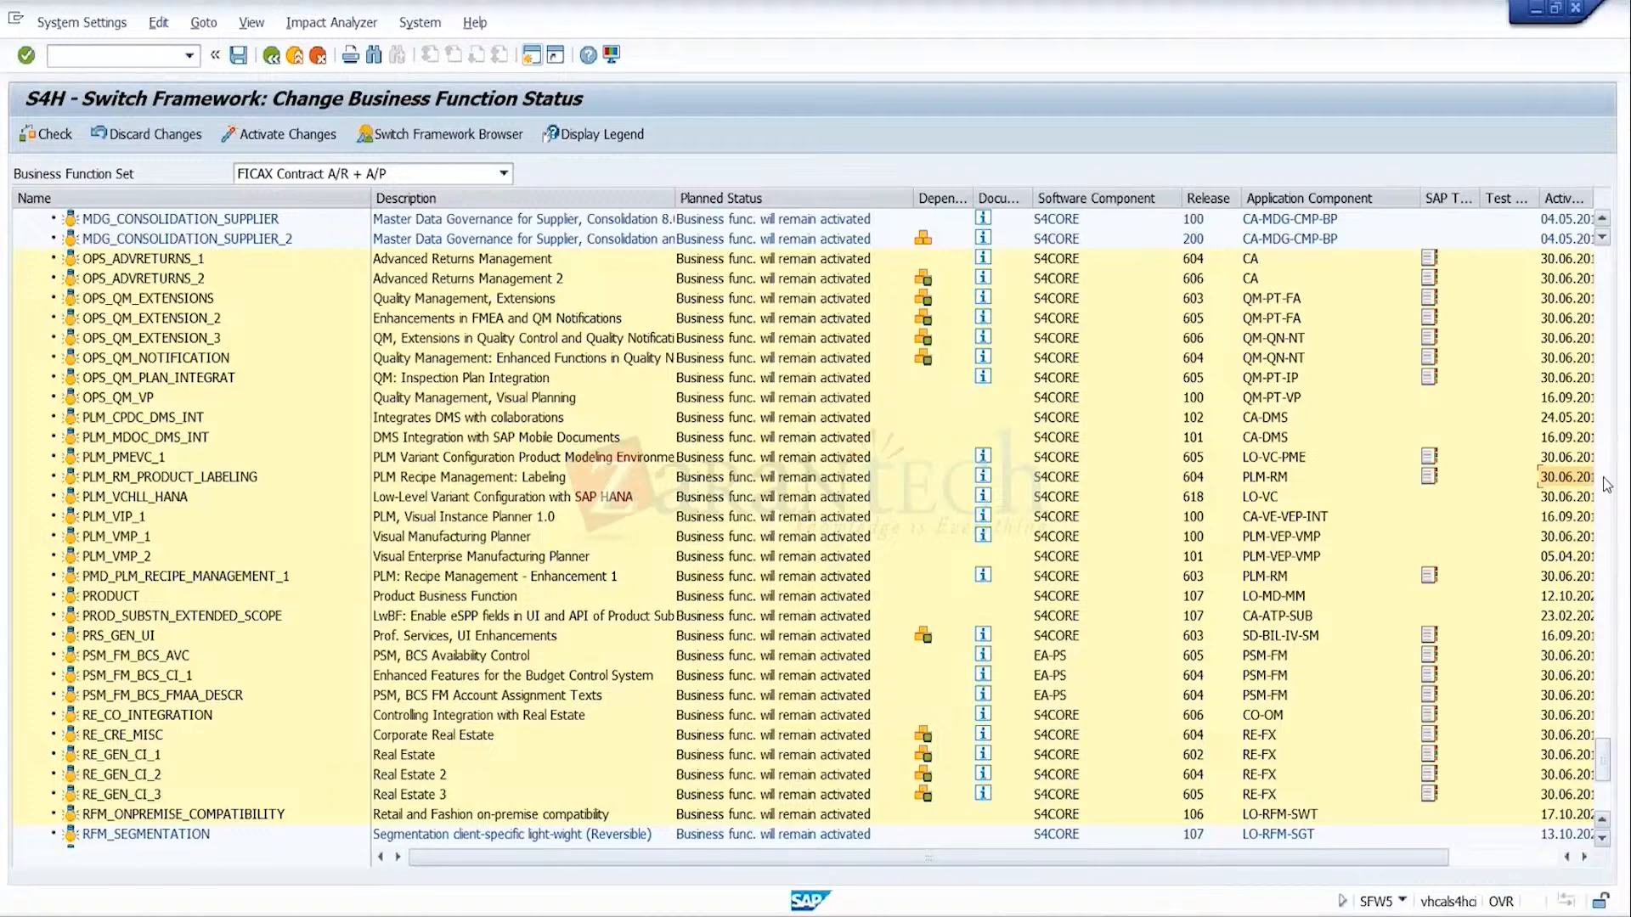
pyautogui.click(1606, 389)
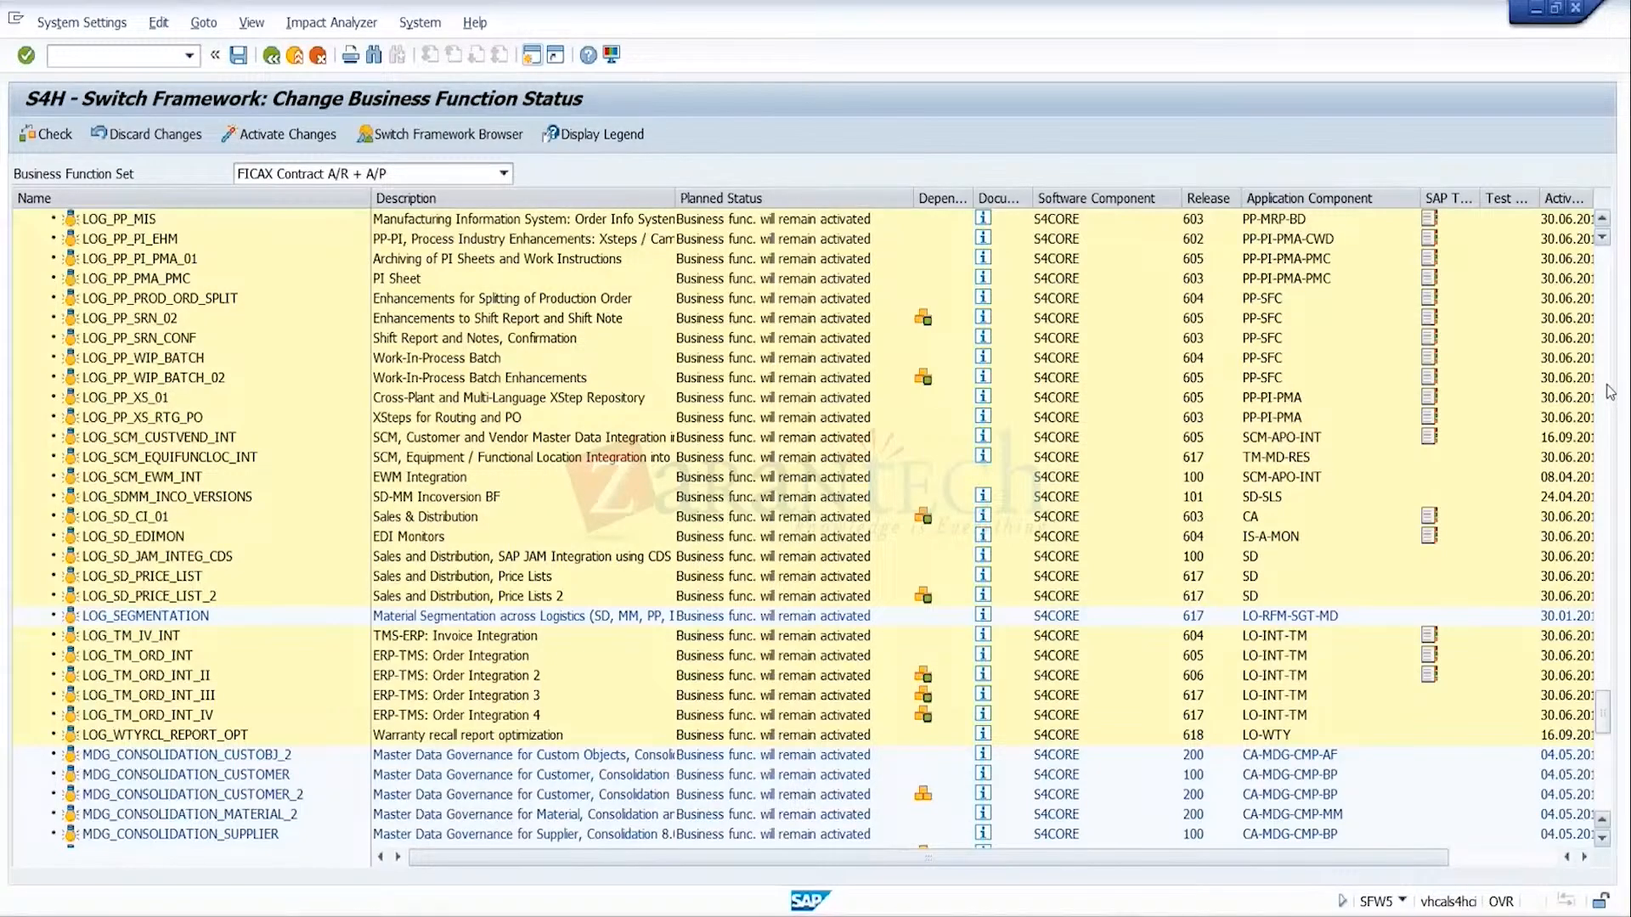
pyautogui.click(1606, 389)
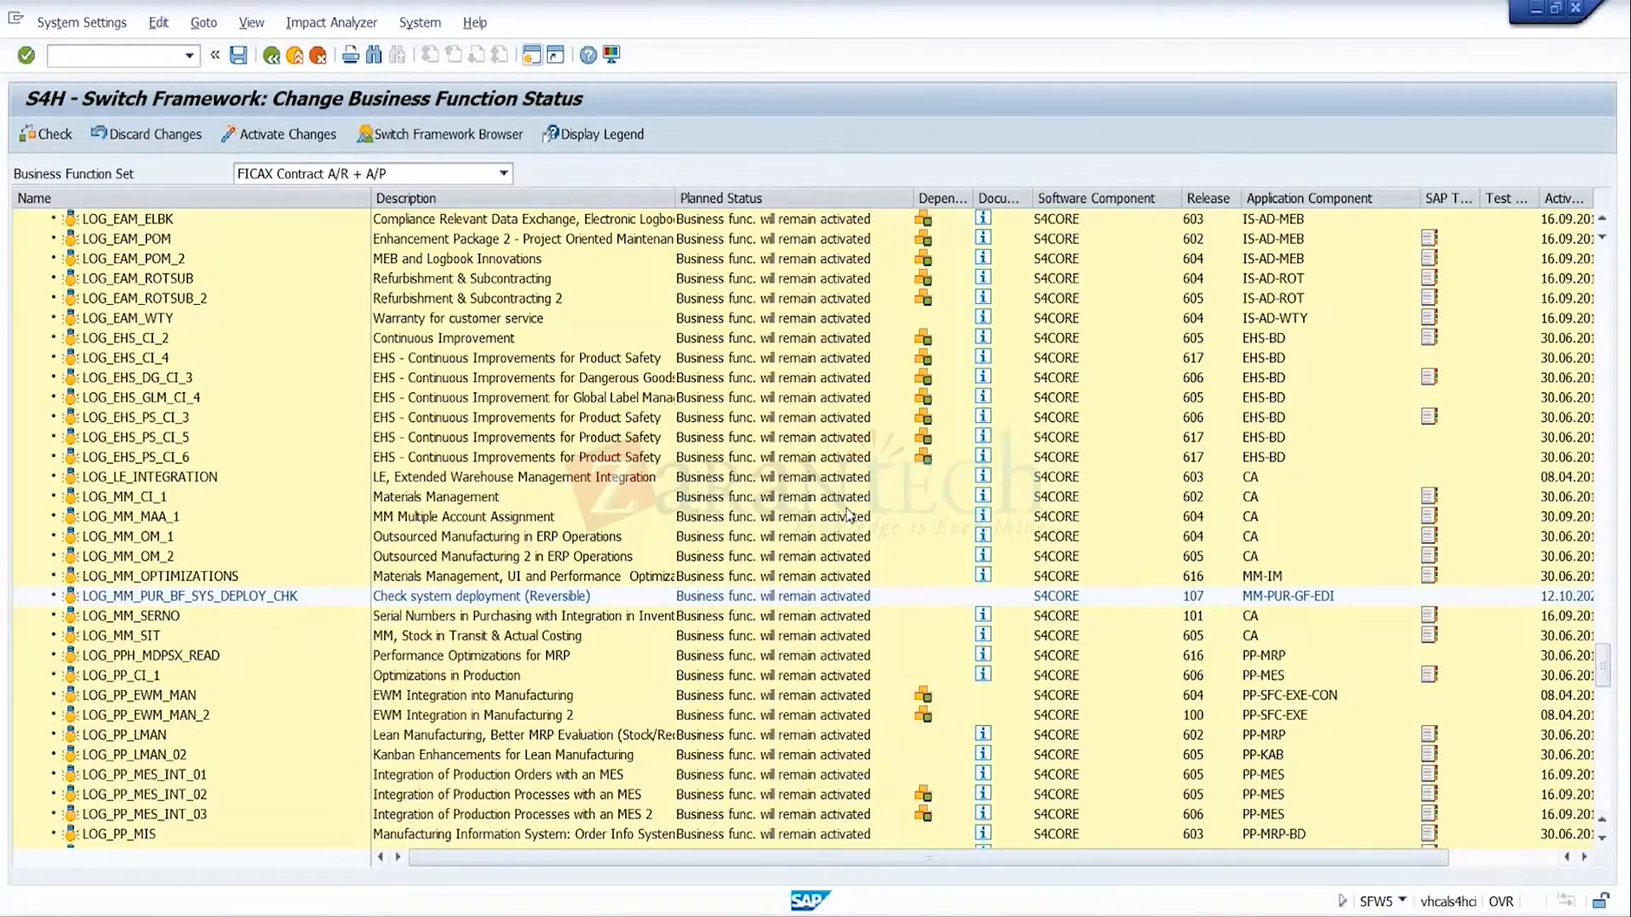
pyautogui.click(1601, 363)
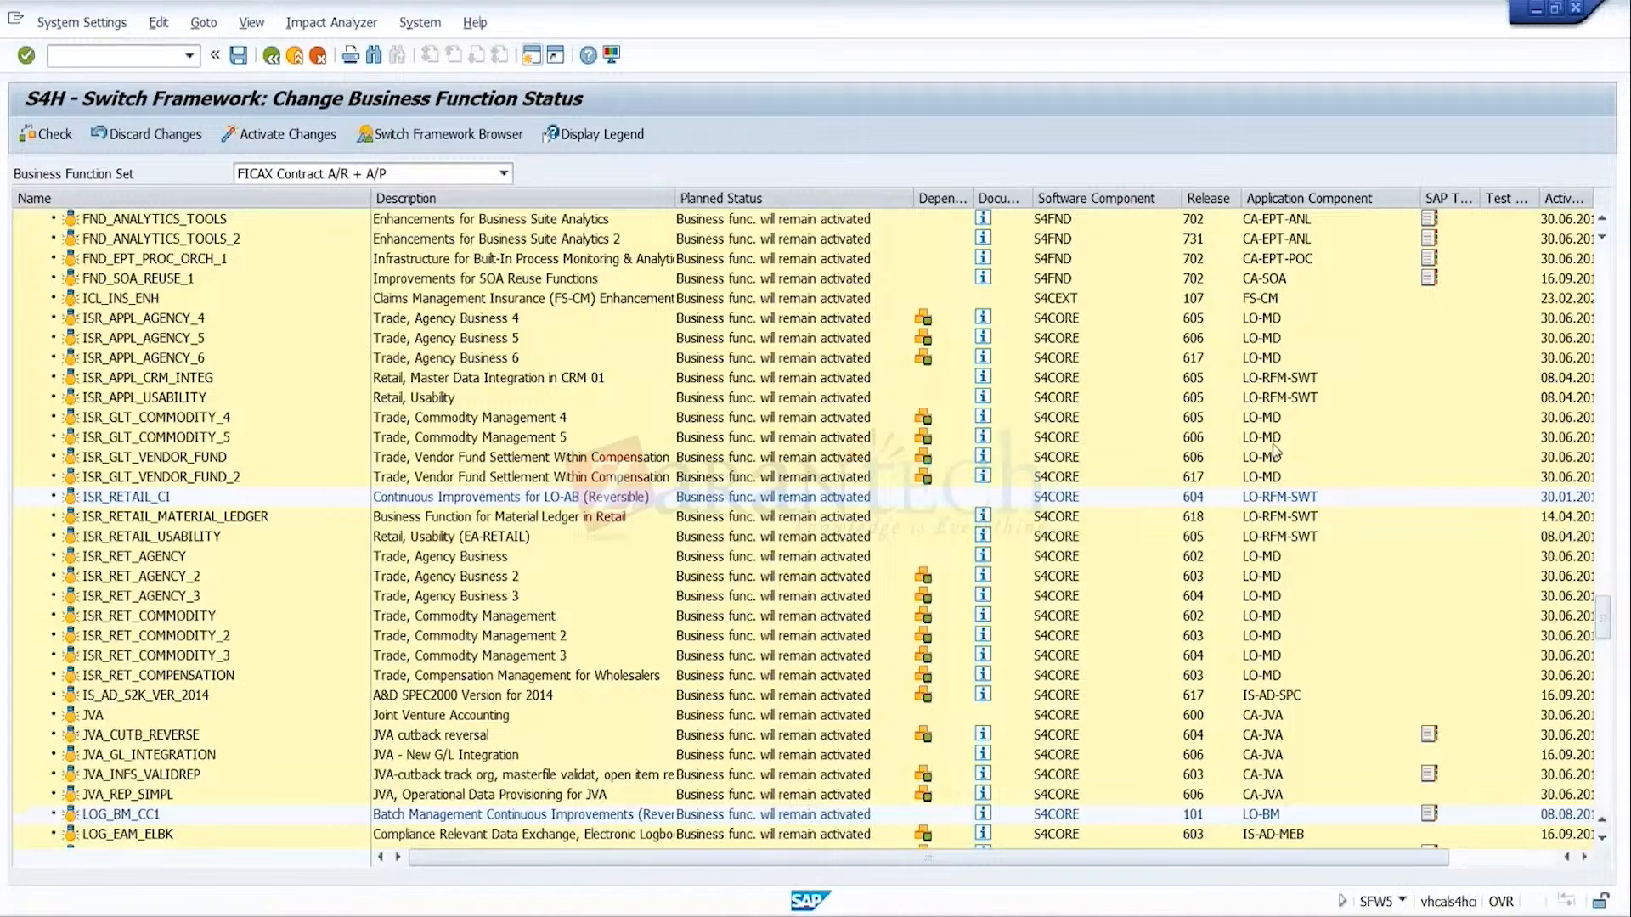
pyautogui.moveTo(1602, 616); pyautogui.dragTo(1578, 289)
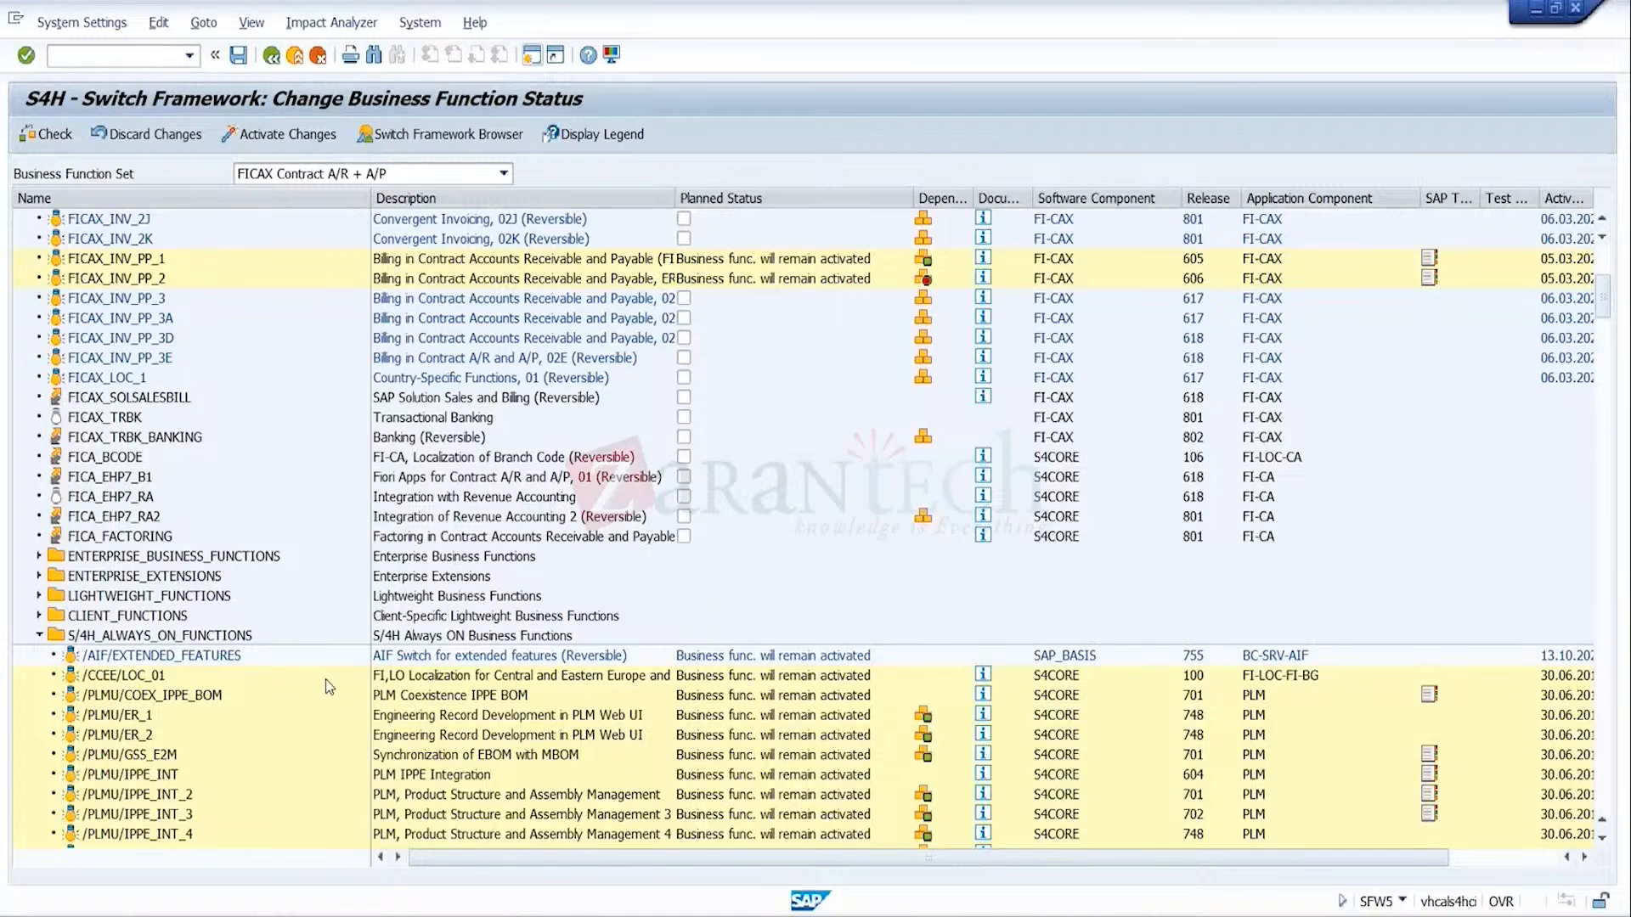
# Step: Go through the always-on functions entry by entry from the /PLMU entries through the CRM, DA_ARCHOBJ and ERP entries to the FIN_LOC localization entries
pyautogui.click(420, 698)
pyautogui.press('Down')
pyautogui.press('Down')
pyautogui.press('Down')
pyautogui.press('Down')
pyautogui.press('Down')
pyautogui.press('Down')
pyautogui.press('Down')
pyautogui.press('Down')
pyautogui.press('Down')
pyautogui.press('Down')
pyautogui.press('Down')
pyautogui.press('Down')
pyautogui.press('Down')
pyautogui.press('Down')
pyautogui.press('Down')
pyautogui.press('Down')
pyautogui.press('Down')
pyautogui.press('Down')
pyautogui.press('Down')
pyautogui.press('Down')
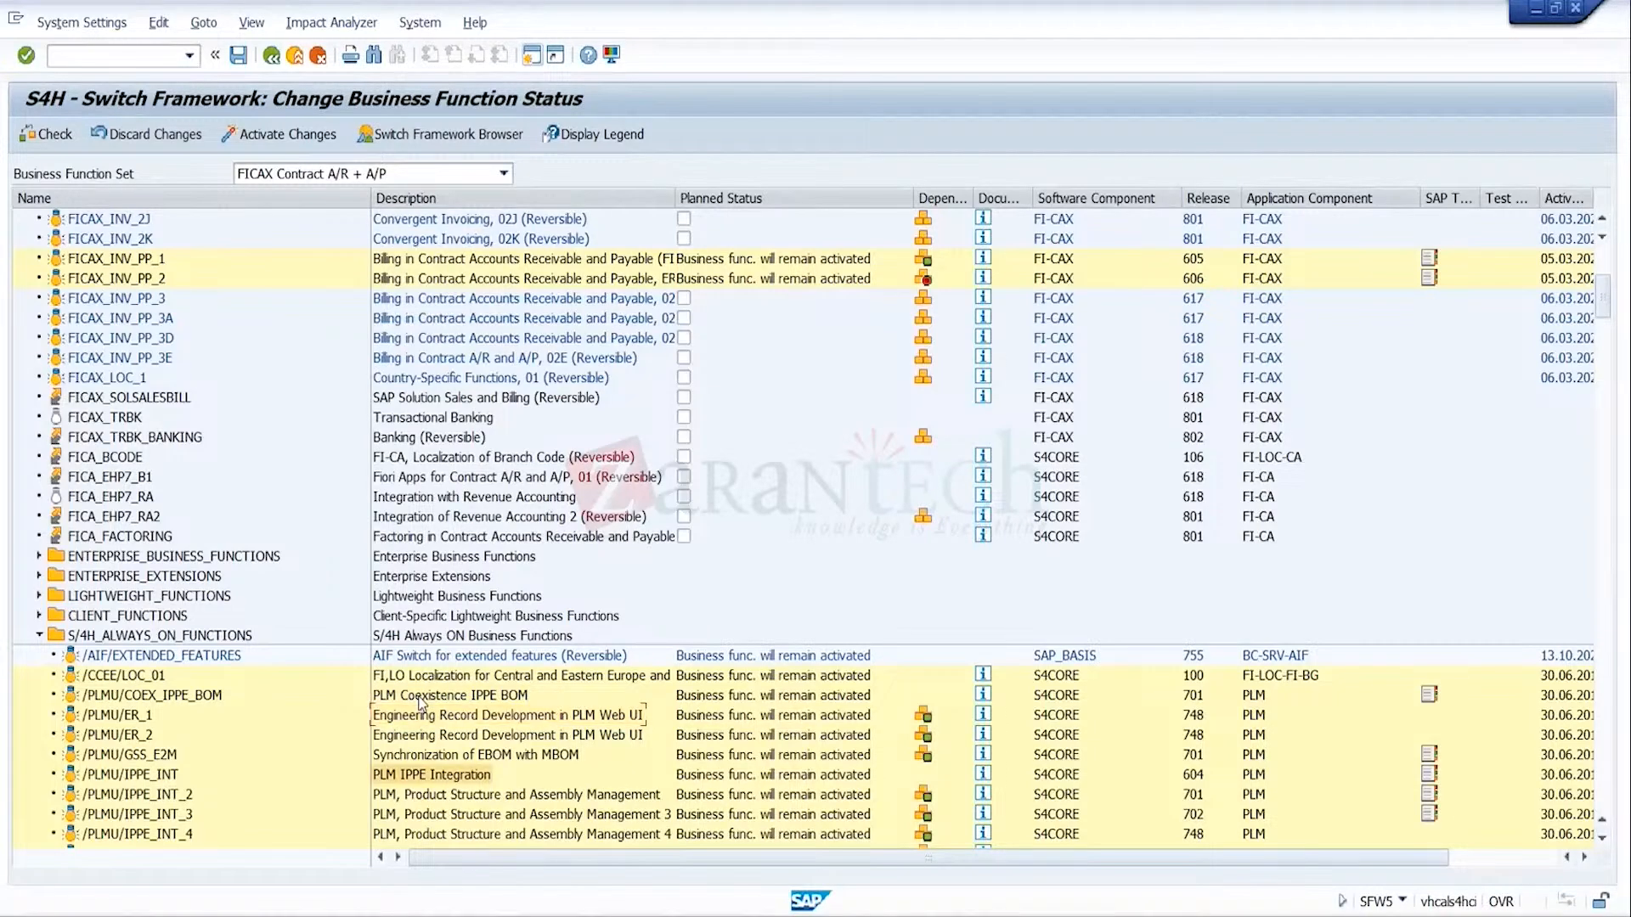
pyautogui.press('Down')
pyautogui.press('Down')
pyautogui.press('Down')
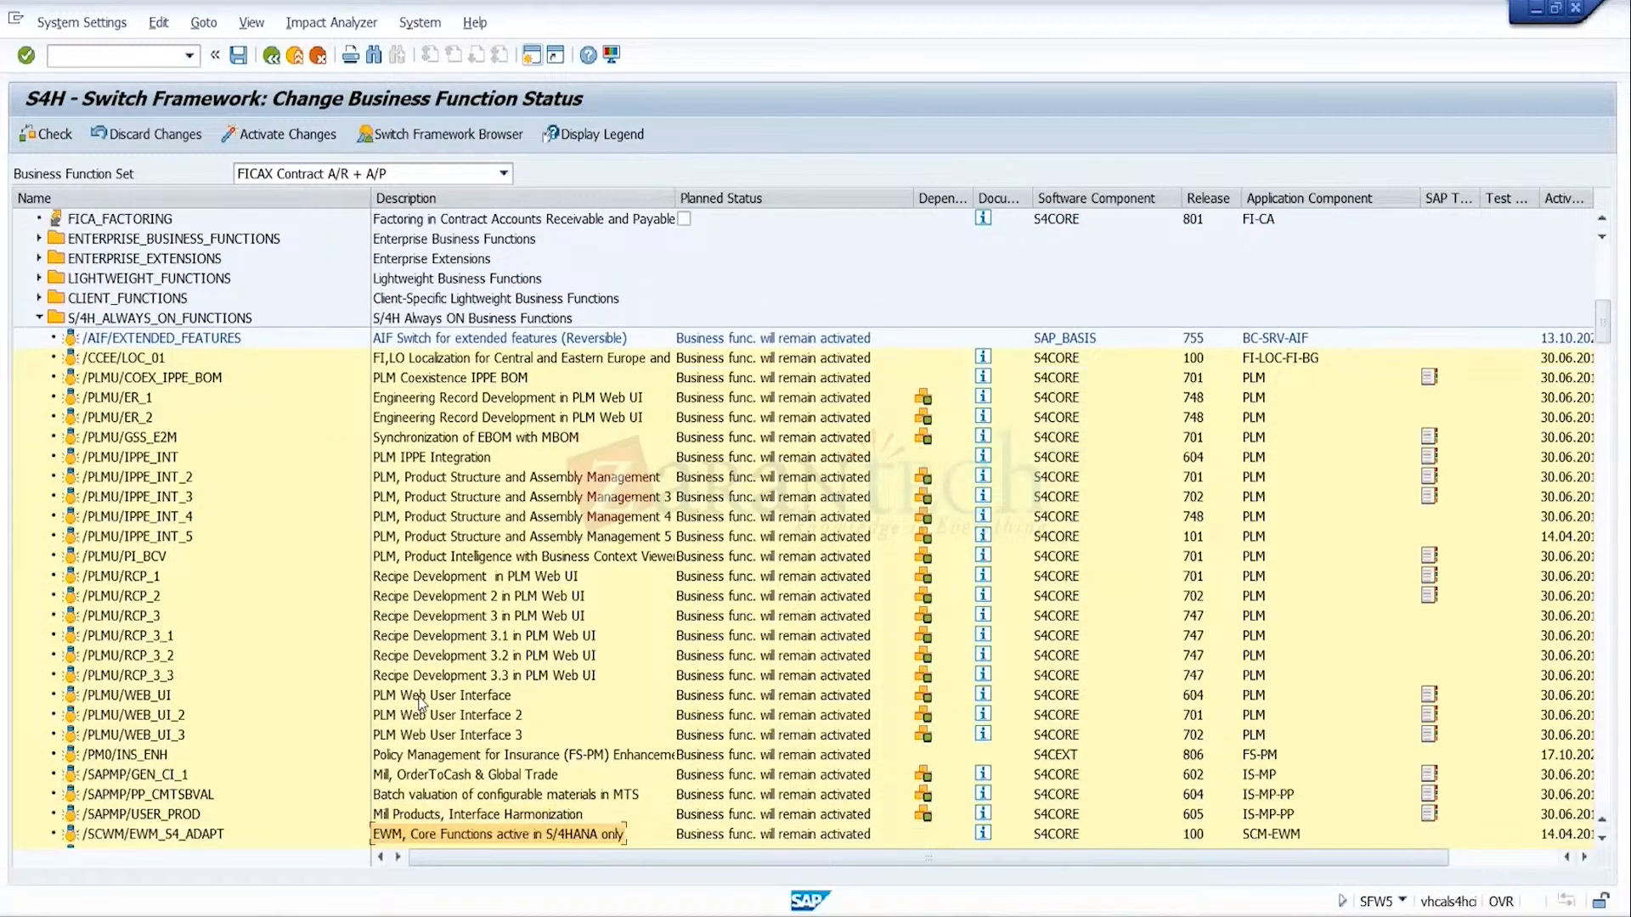
pyautogui.press('Down')
pyautogui.press('Down')
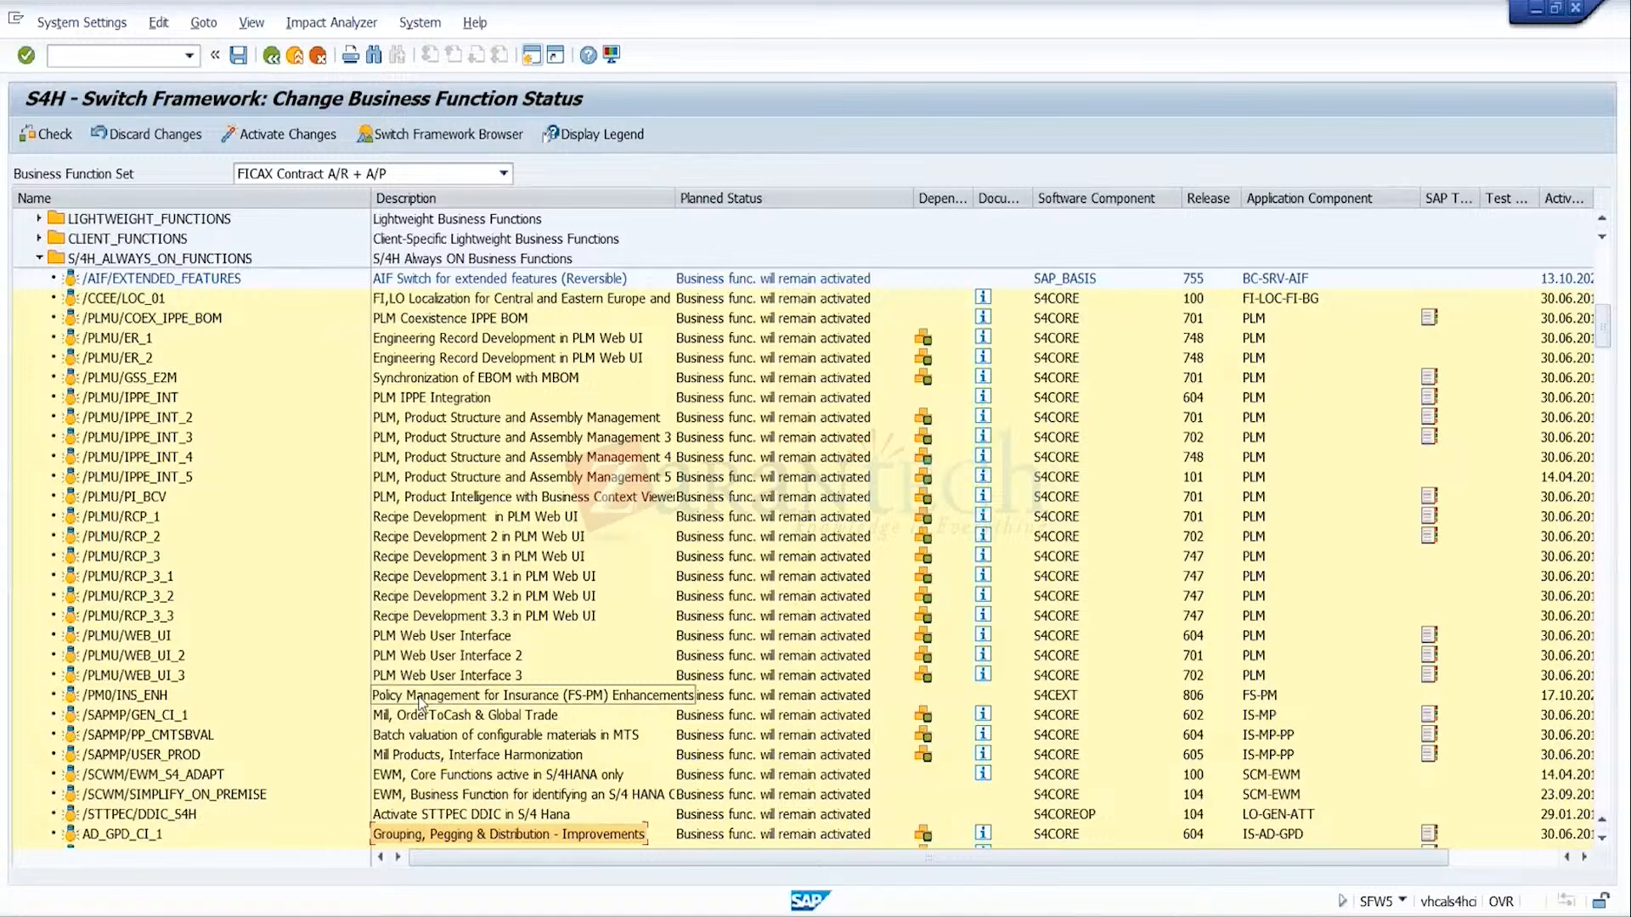
pyautogui.press('Down')
pyautogui.press('Down')
pyautogui.press('Down')
pyautogui.press('Down')
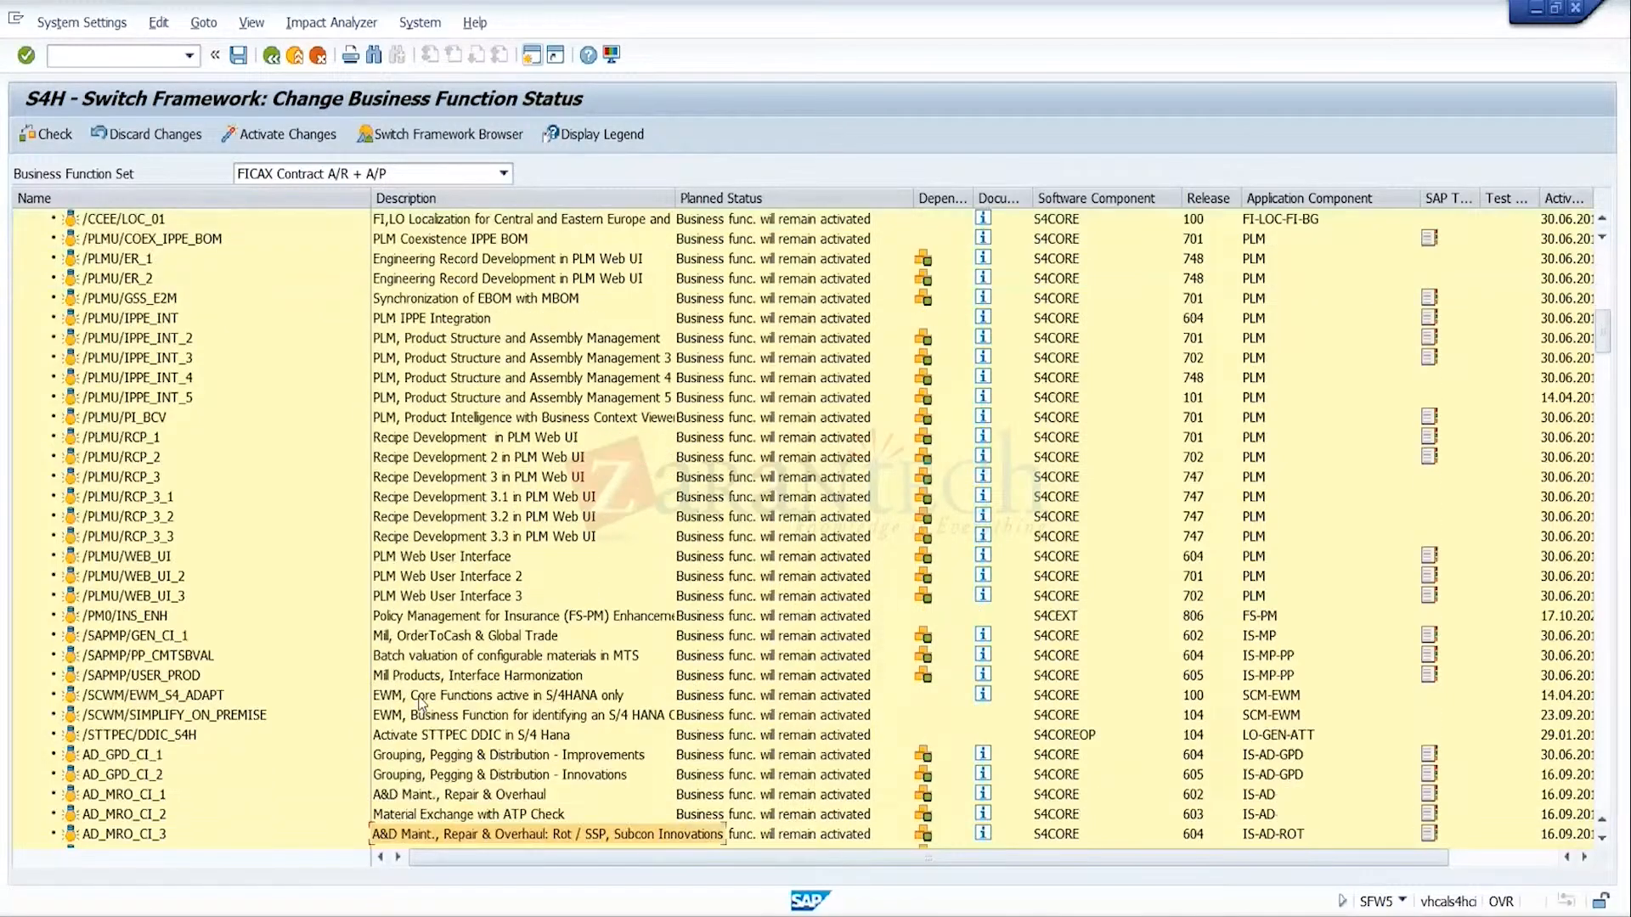
pyautogui.press('Down')
pyautogui.press('Down')
pyautogui.press('Down')
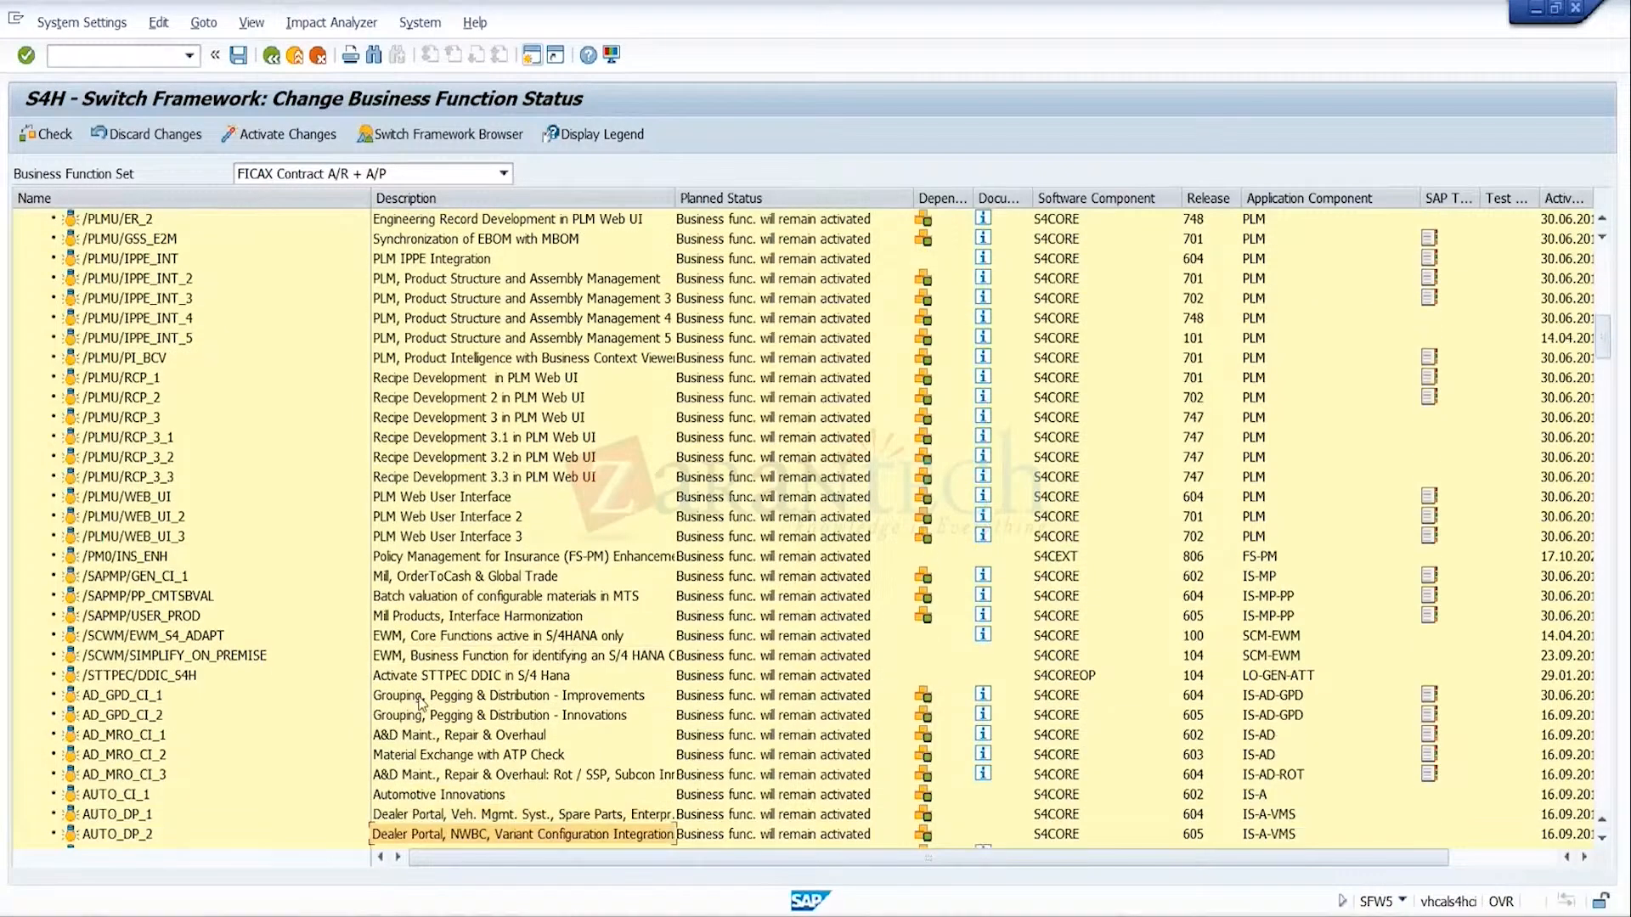
pyautogui.press('Down')
pyautogui.press('Down')
pyautogui.press('Down')
pyautogui.press('Down')
pyautogui.press('Down')
pyautogui.press('Down')
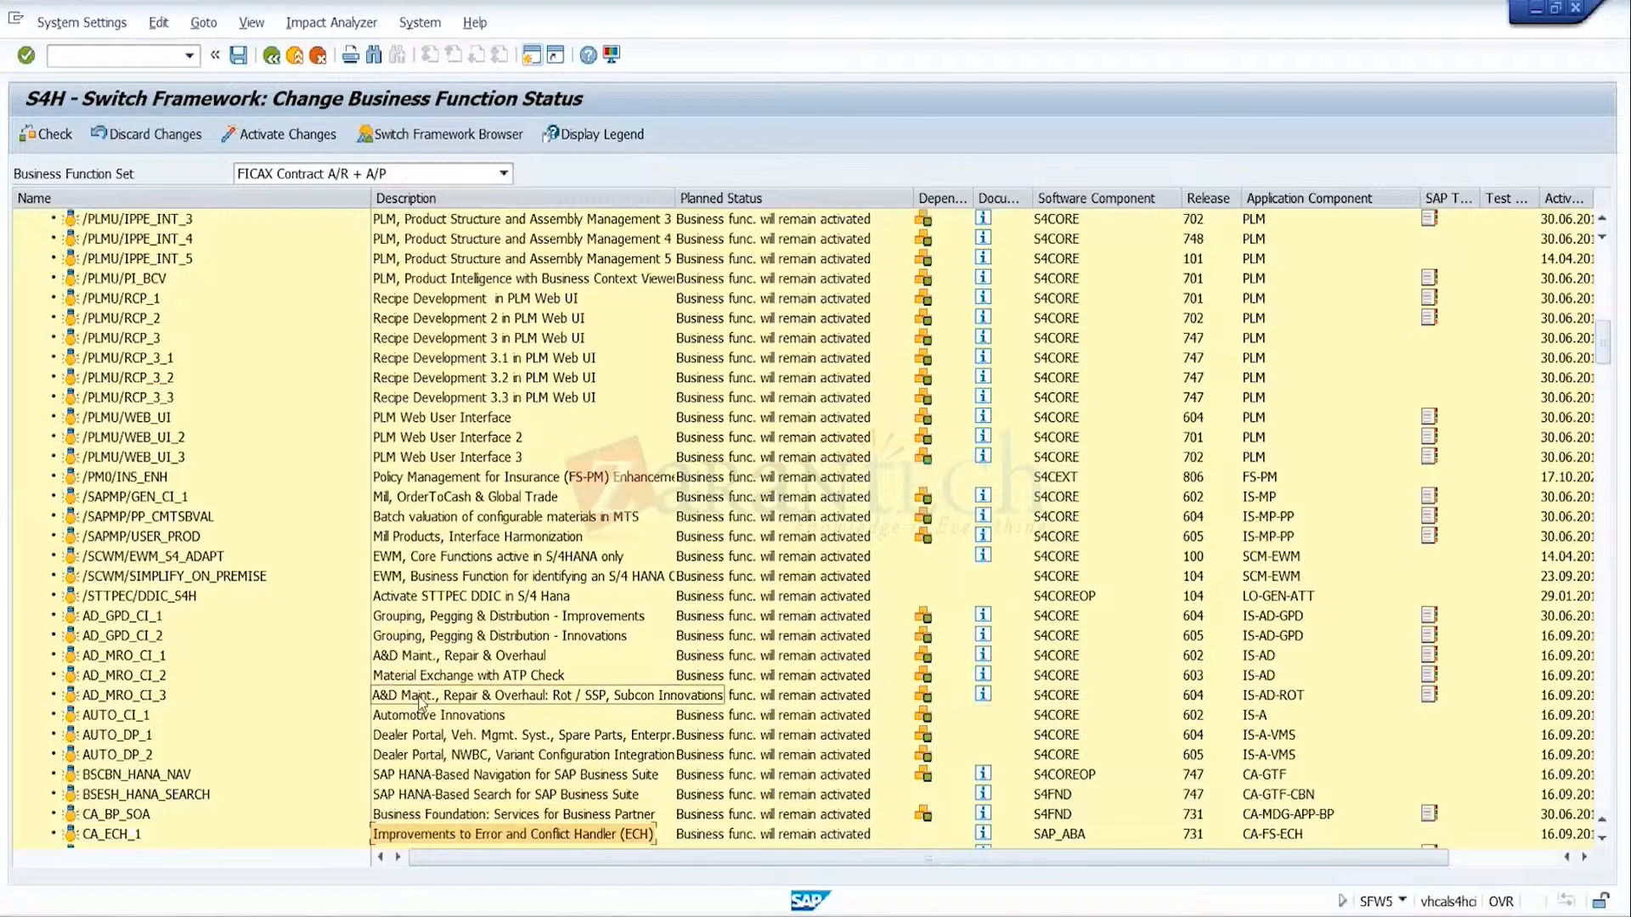
pyautogui.press('Down')
pyautogui.press('Down')
pyautogui.press('Down')
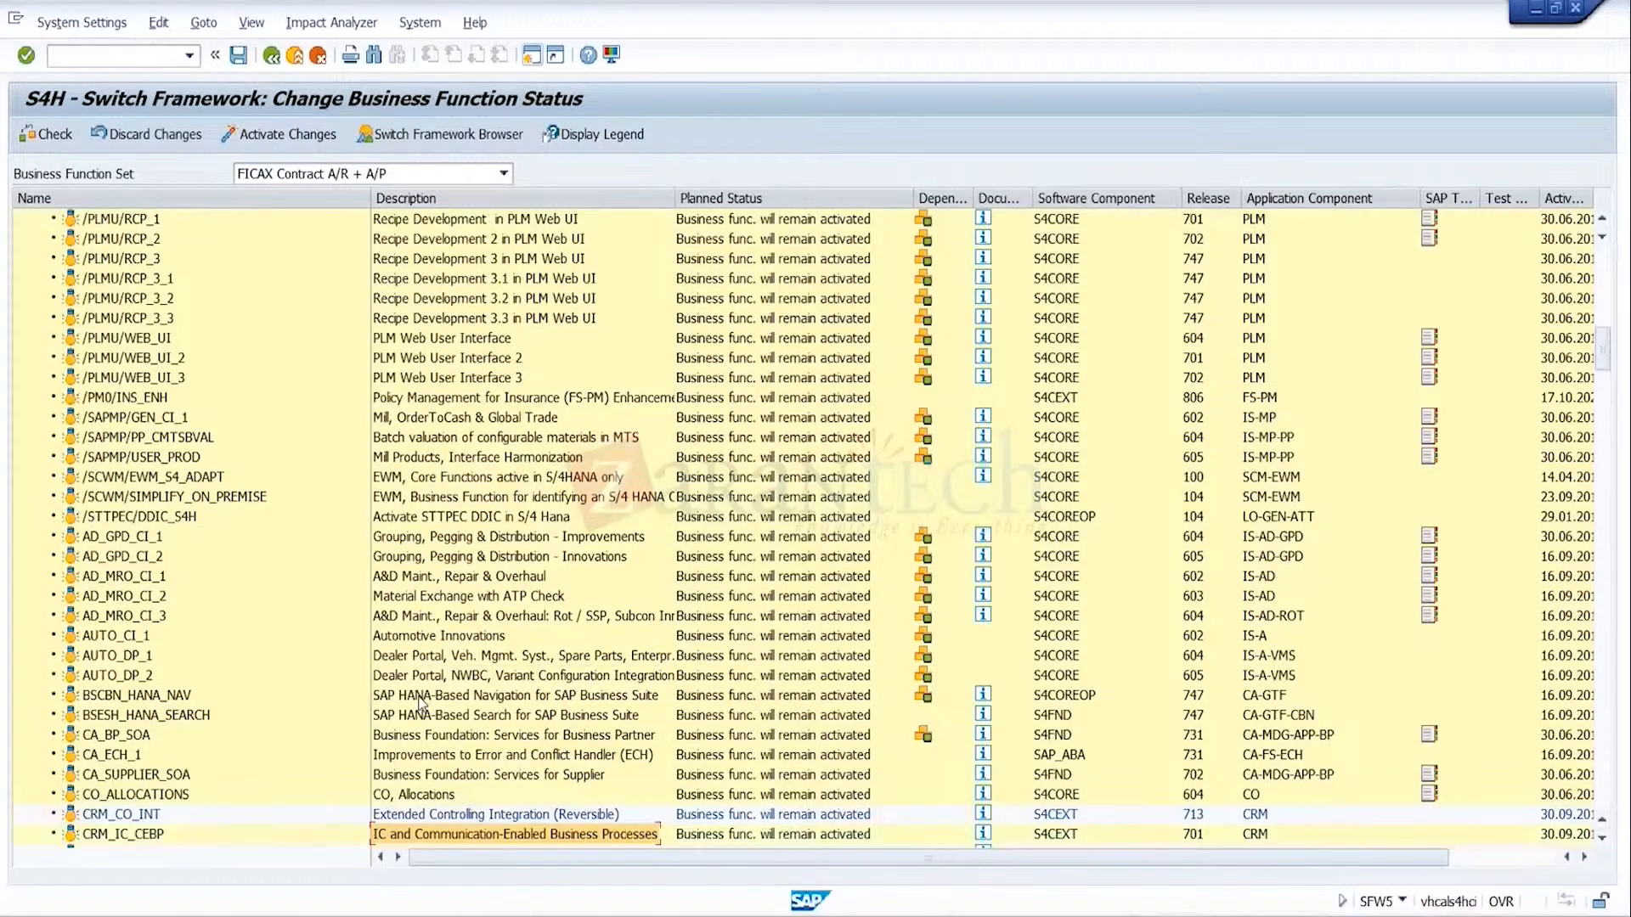
pyautogui.press('Down')
pyautogui.press('Down')
pyautogui.press('Down')
pyautogui.press('Down')
pyautogui.press('Down')
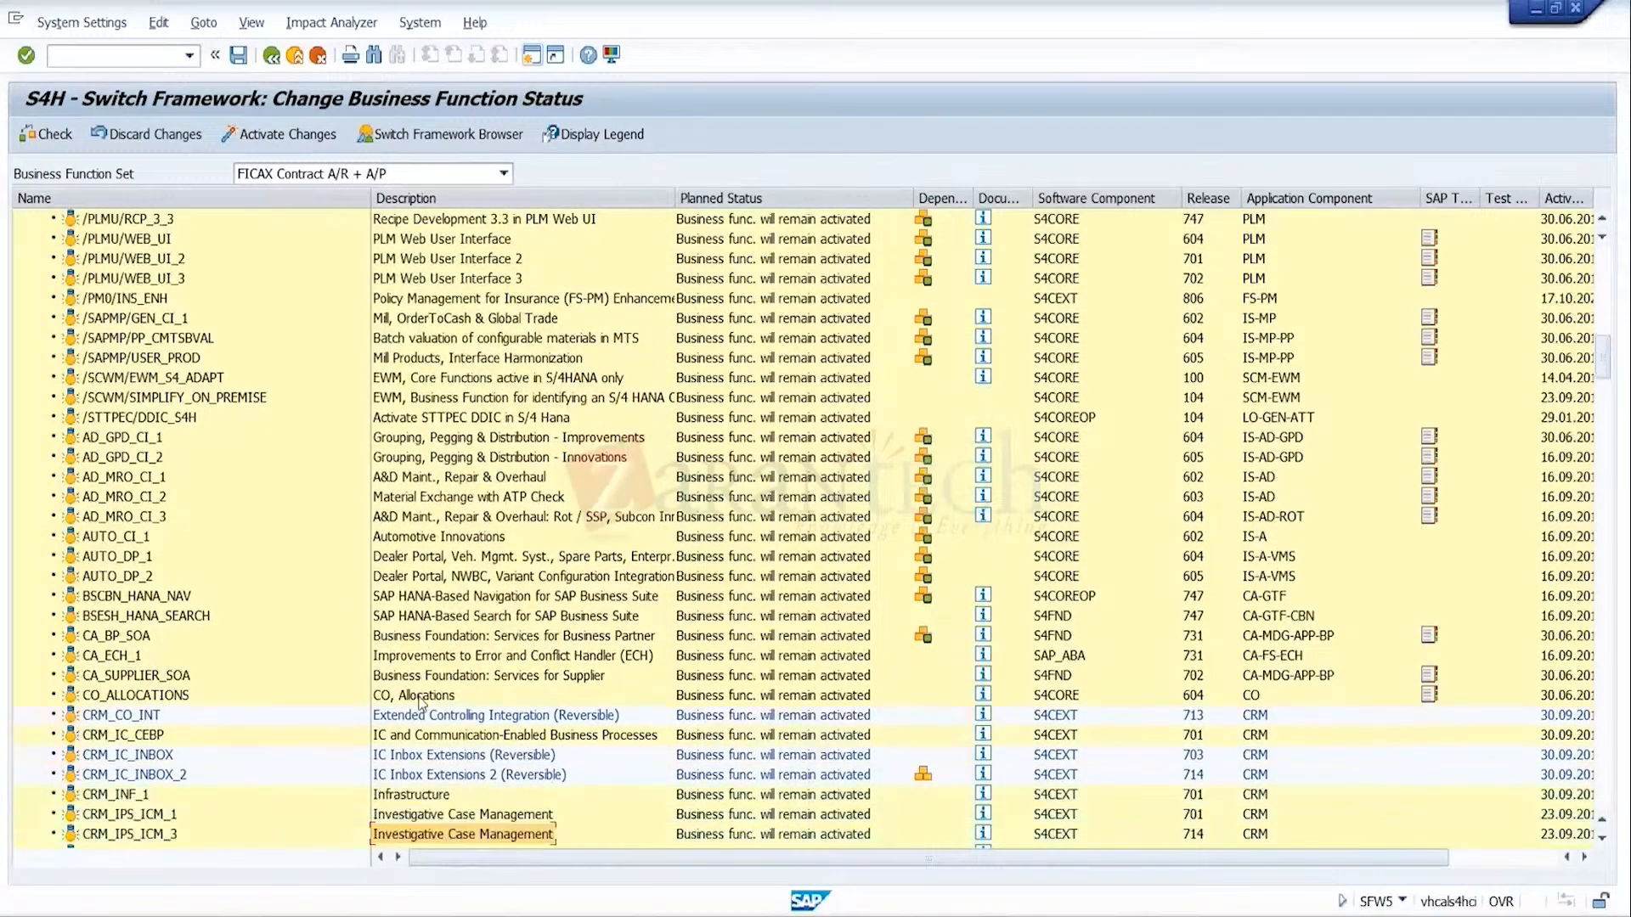
pyautogui.press('Down')
pyautogui.press('Down')
pyautogui.press('Down')
pyautogui.press('Down')
pyautogui.press('Down')
pyautogui.press('Down')
pyautogui.press('Down')
pyautogui.press('Down')
pyautogui.press('Down')
pyautogui.press('Down')
pyautogui.press('Down')
pyautogui.press('Down')
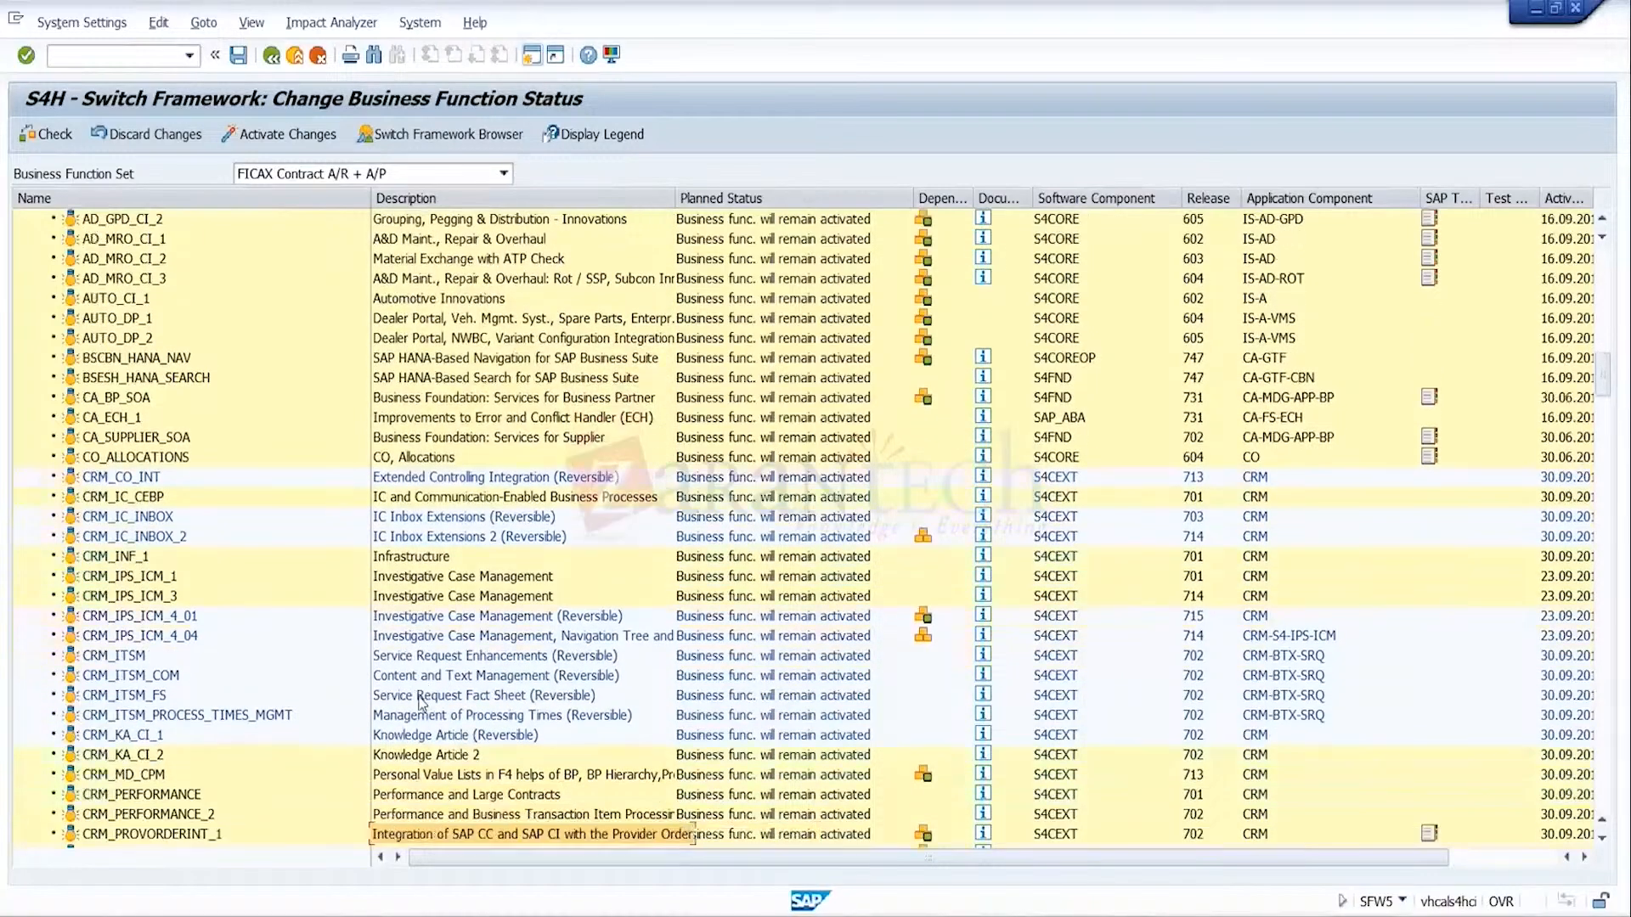
pyautogui.press('Down')
pyautogui.press('Down')
pyautogui.press('Down')
pyautogui.press('Down')
pyautogui.press('Down')
pyautogui.press('Down')
pyautogui.press('Down')
pyautogui.press('Down')
pyautogui.press('Down')
pyautogui.press('Down')
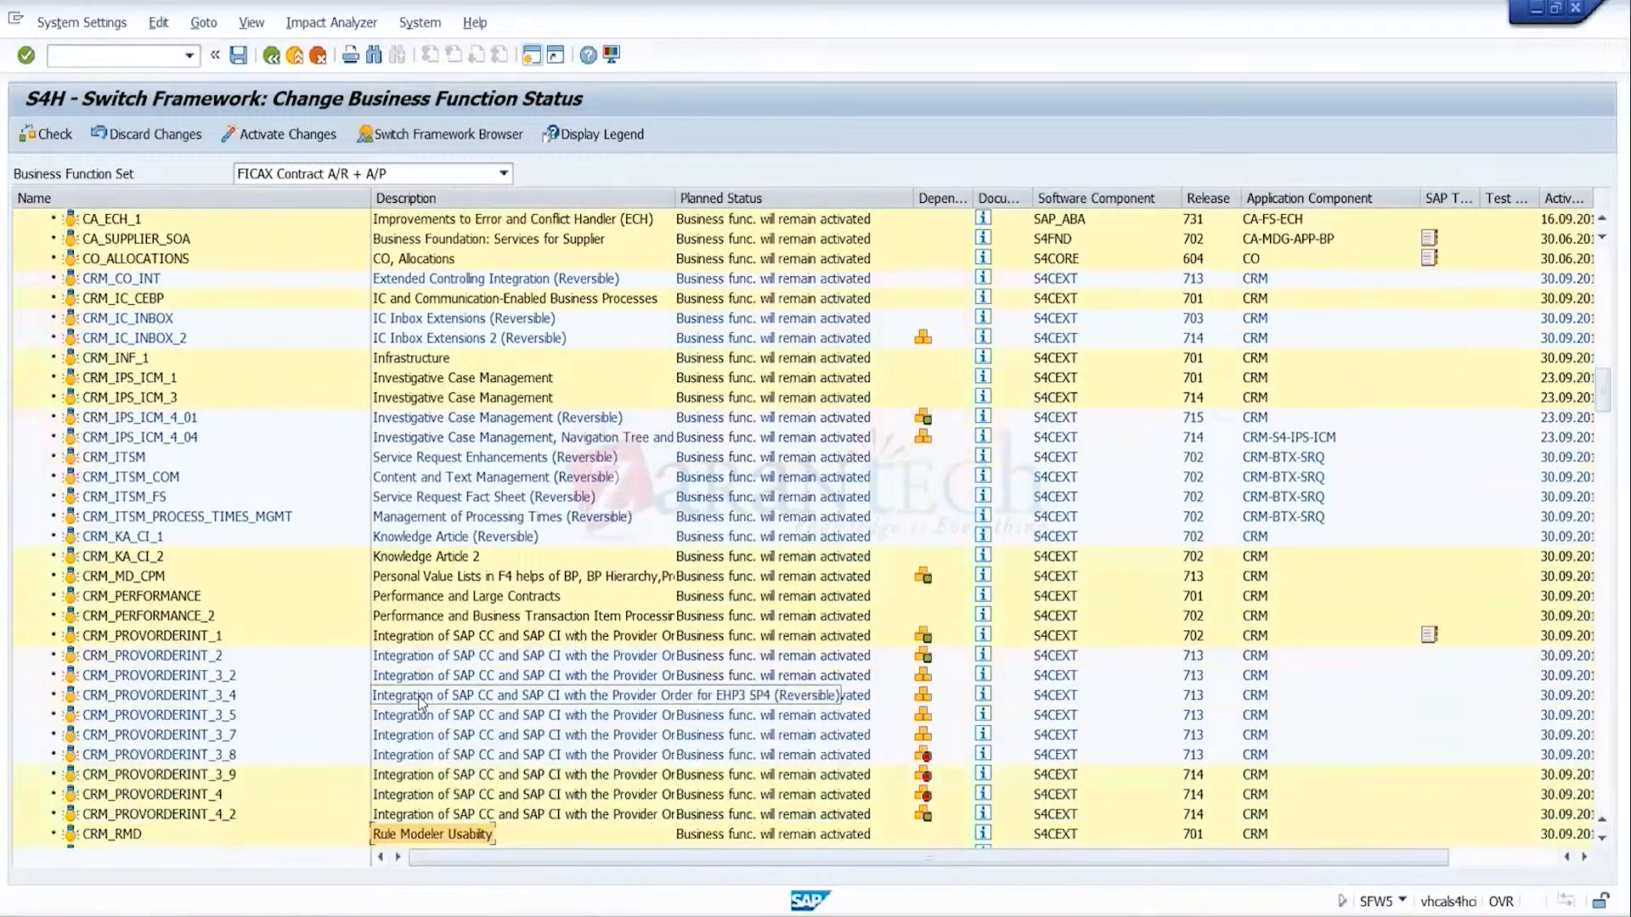
pyautogui.press('Down')
pyautogui.press('Down')
pyautogui.press('Down')
pyautogui.press('Down')
pyautogui.press('Down')
pyautogui.press('Down')
pyautogui.press('Down')
pyautogui.press('Down')
pyautogui.press('Down')
pyautogui.press('Down')
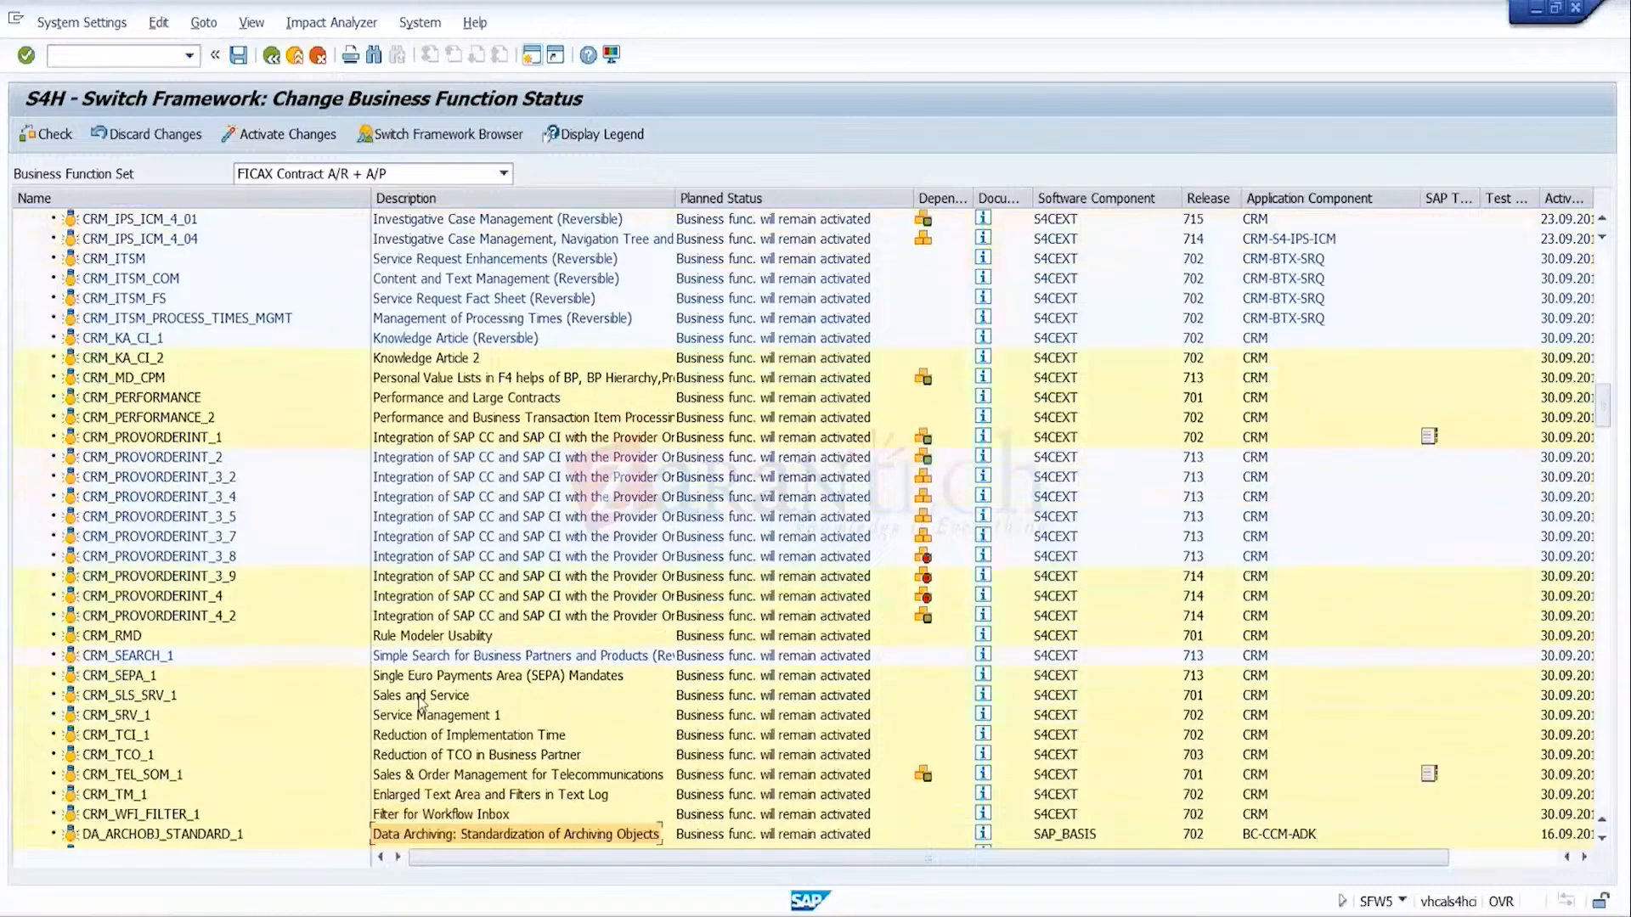
pyautogui.press('Down')
pyautogui.press('Down')
pyautogui.press('Down')
pyautogui.press('Down')
pyautogui.press('Down')
pyautogui.press('Down')
pyautogui.press('Down')
pyautogui.press('Down')
pyautogui.press('Down')
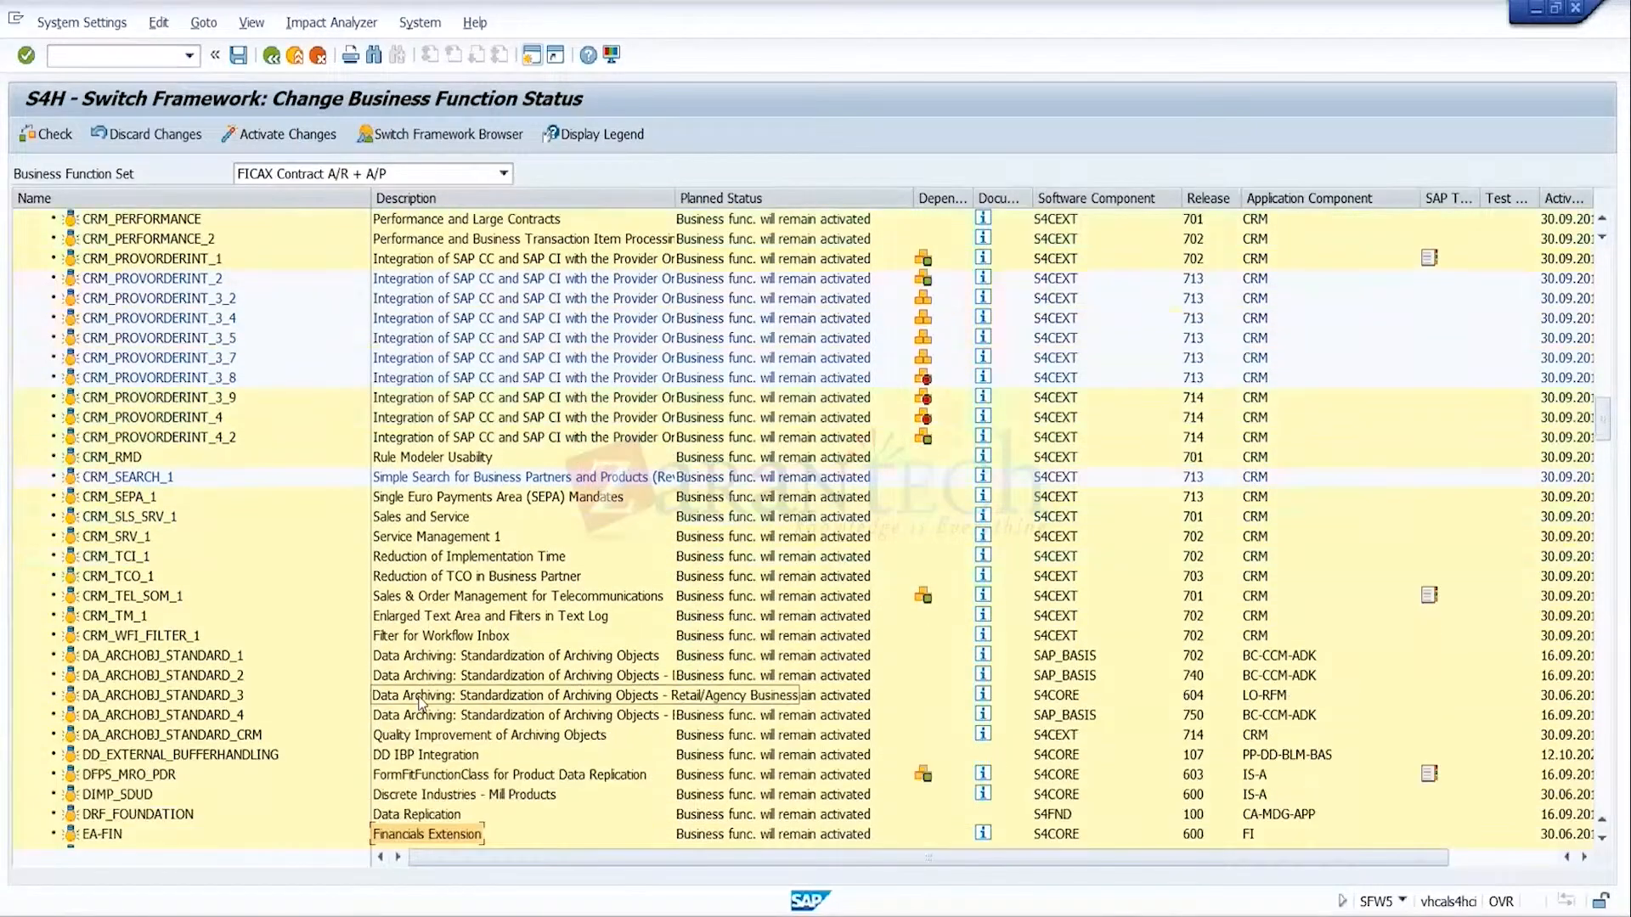
pyautogui.press('Down')
pyautogui.press('Down')
pyautogui.press('Down')
pyautogui.press('Down')
pyautogui.press('Down')
pyautogui.press('Down')
pyautogui.press('Down')
pyautogui.press('Down')
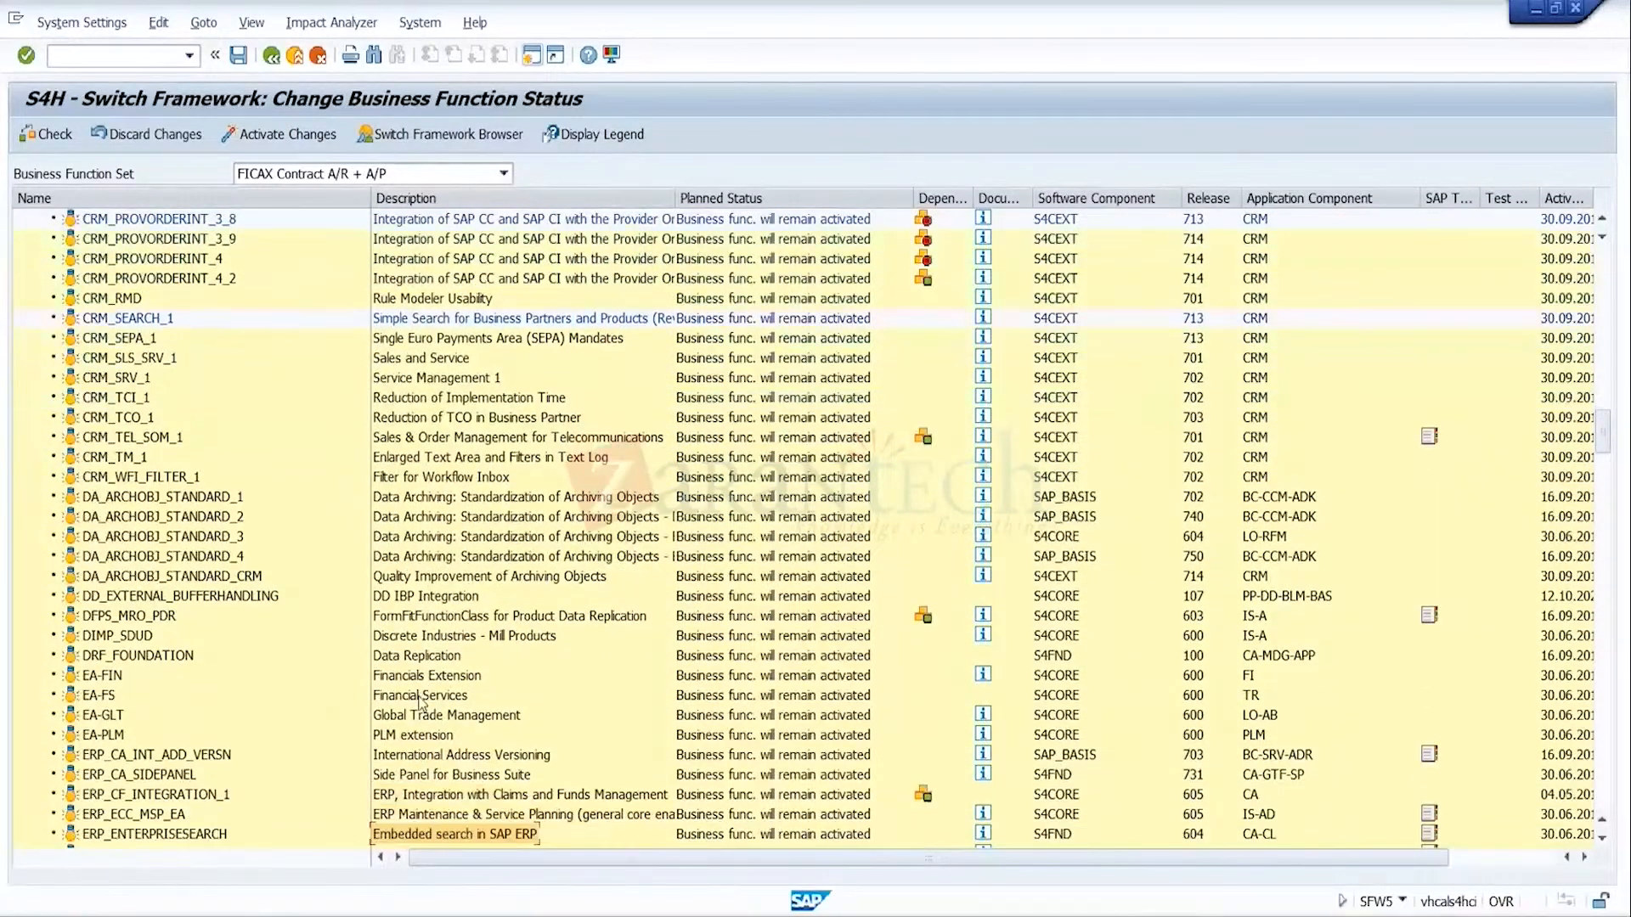
pyautogui.press('Down')
pyautogui.press('Down')
pyautogui.press('Down')
pyautogui.press('Down')
pyautogui.press('Down')
pyautogui.press('Down')
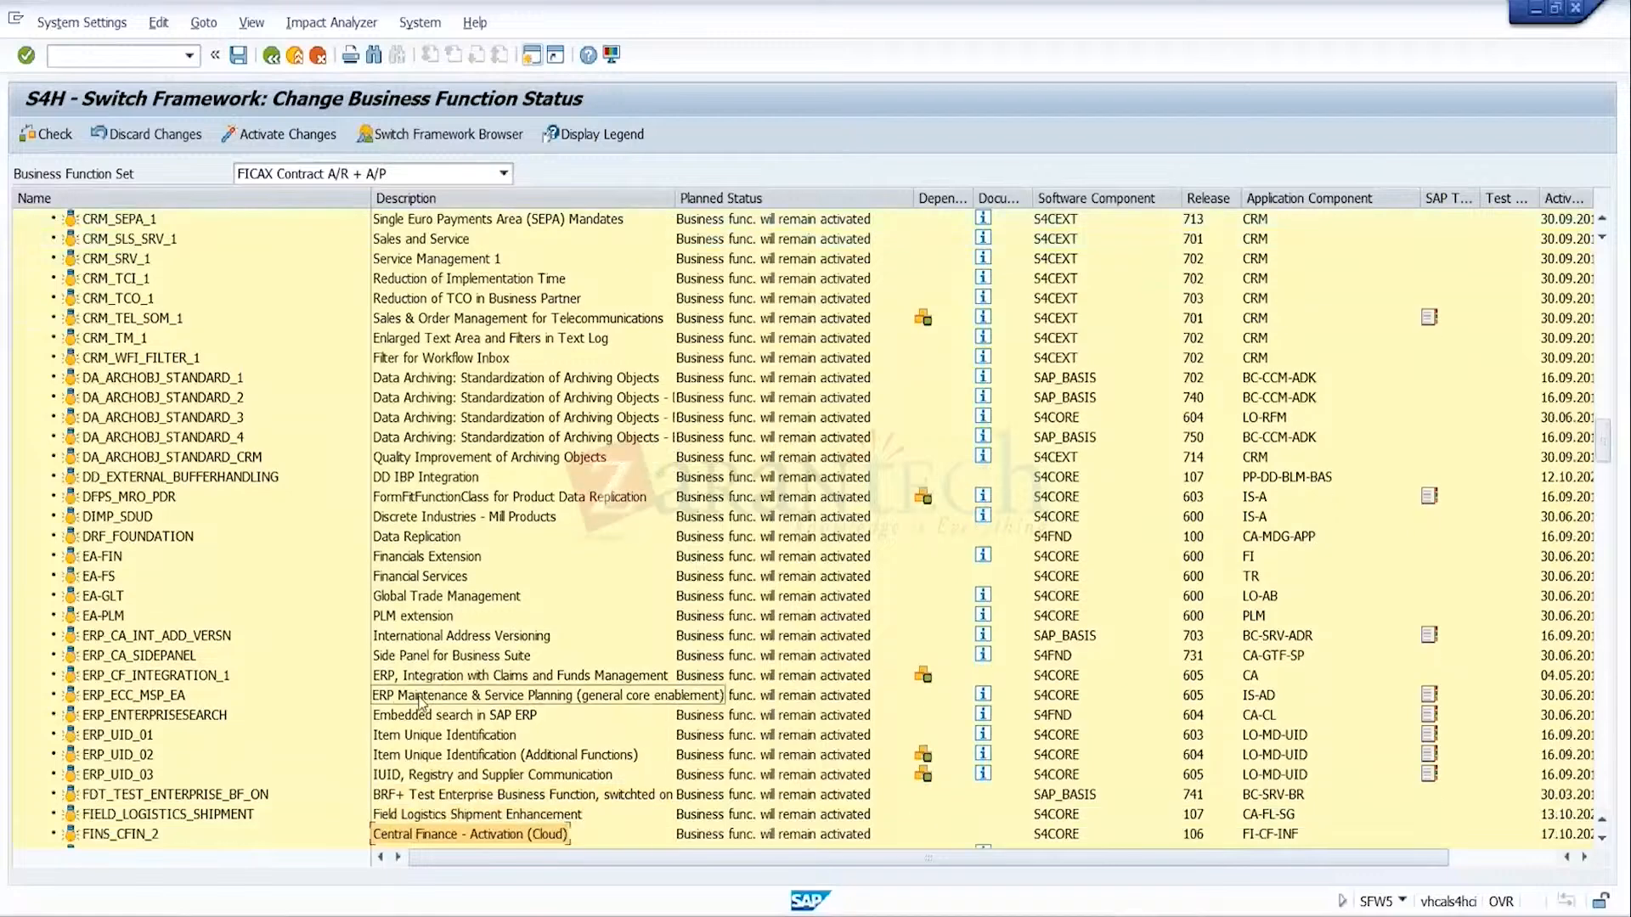
pyautogui.press('Down')
pyautogui.press('Down')
pyautogui.press('Down')
pyautogui.press('Down')
pyautogui.press('Down')
pyautogui.press('Down')
pyautogui.press('Down')
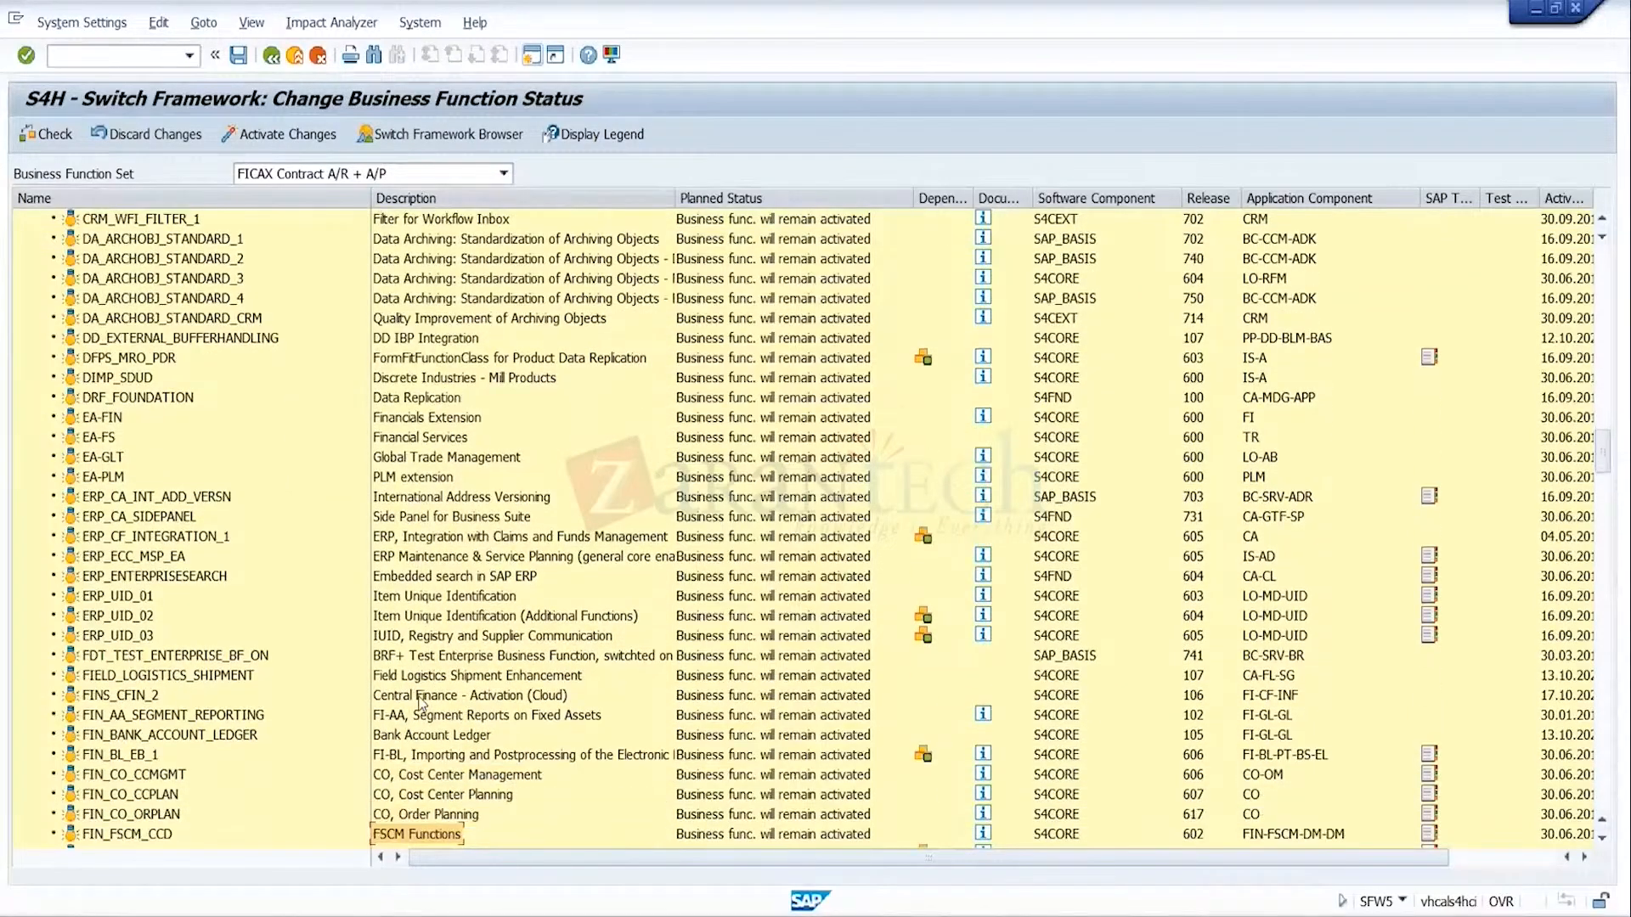
pyautogui.press('Down')
pyautogui.press('Down')
pyautogui.press('Down')
pyautogui.press('Down')
pyautogui.press('Down')
pyautogui.press('Down')
pyautogui.press('Down')
pyautogui.press('Down')
pyautogui.press('Down')
pyautogui.press('Down')
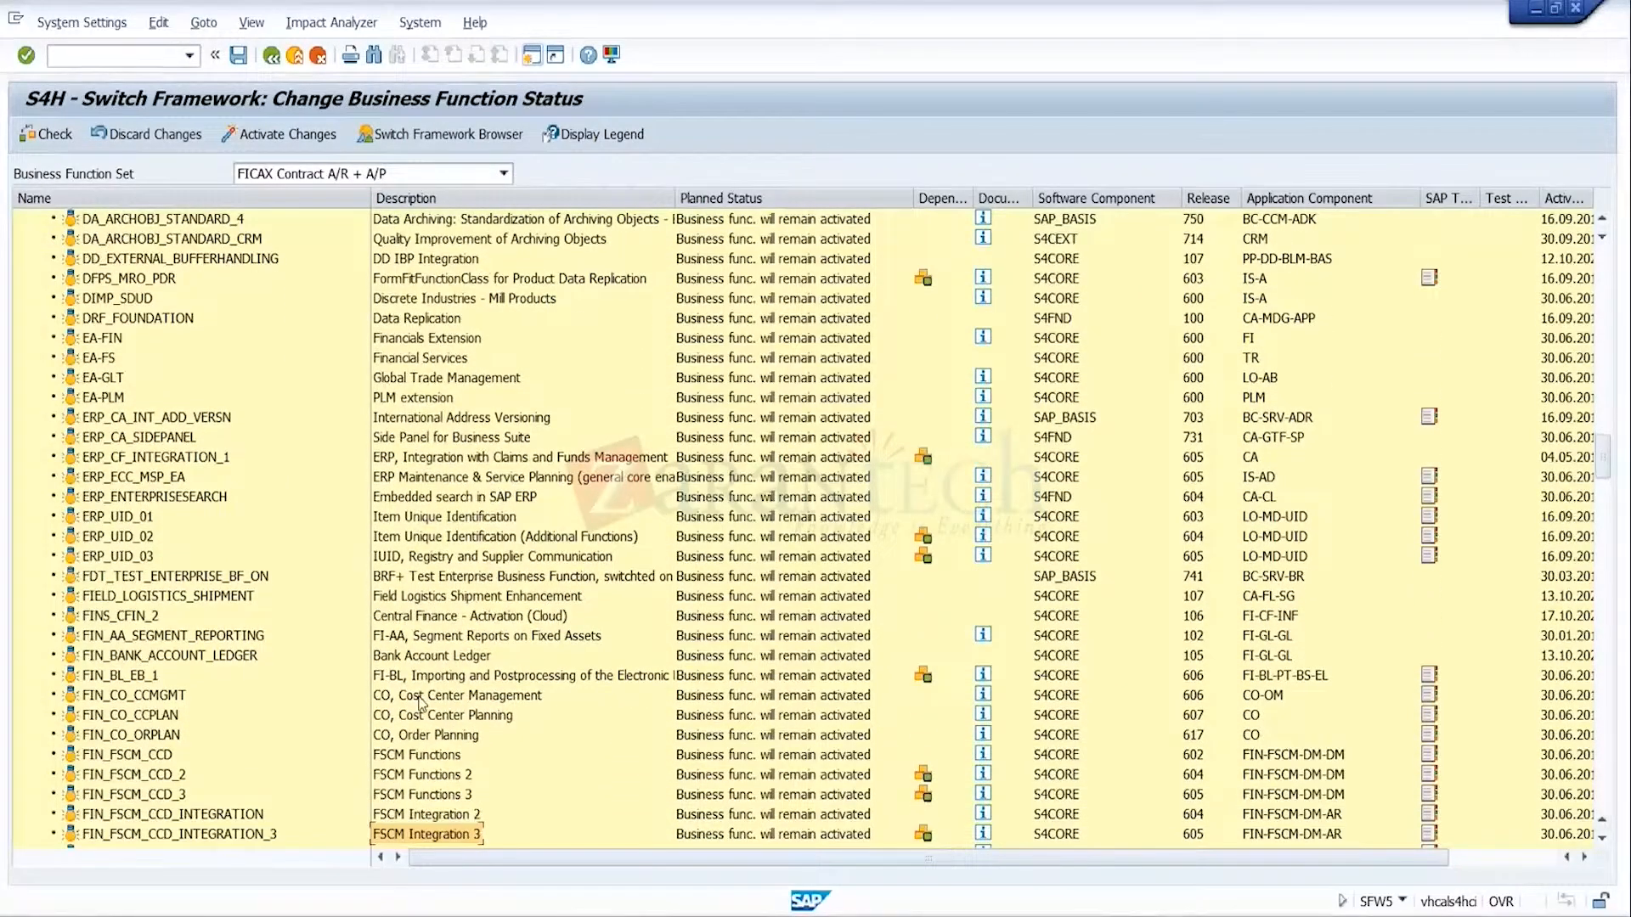
pyautogui.press('Down')
pyautogui.press('Down')
pyautogui.press('Down')
pyautogui.press('Down')
pyautogui.press('Down')
pyautogui.press('Down')
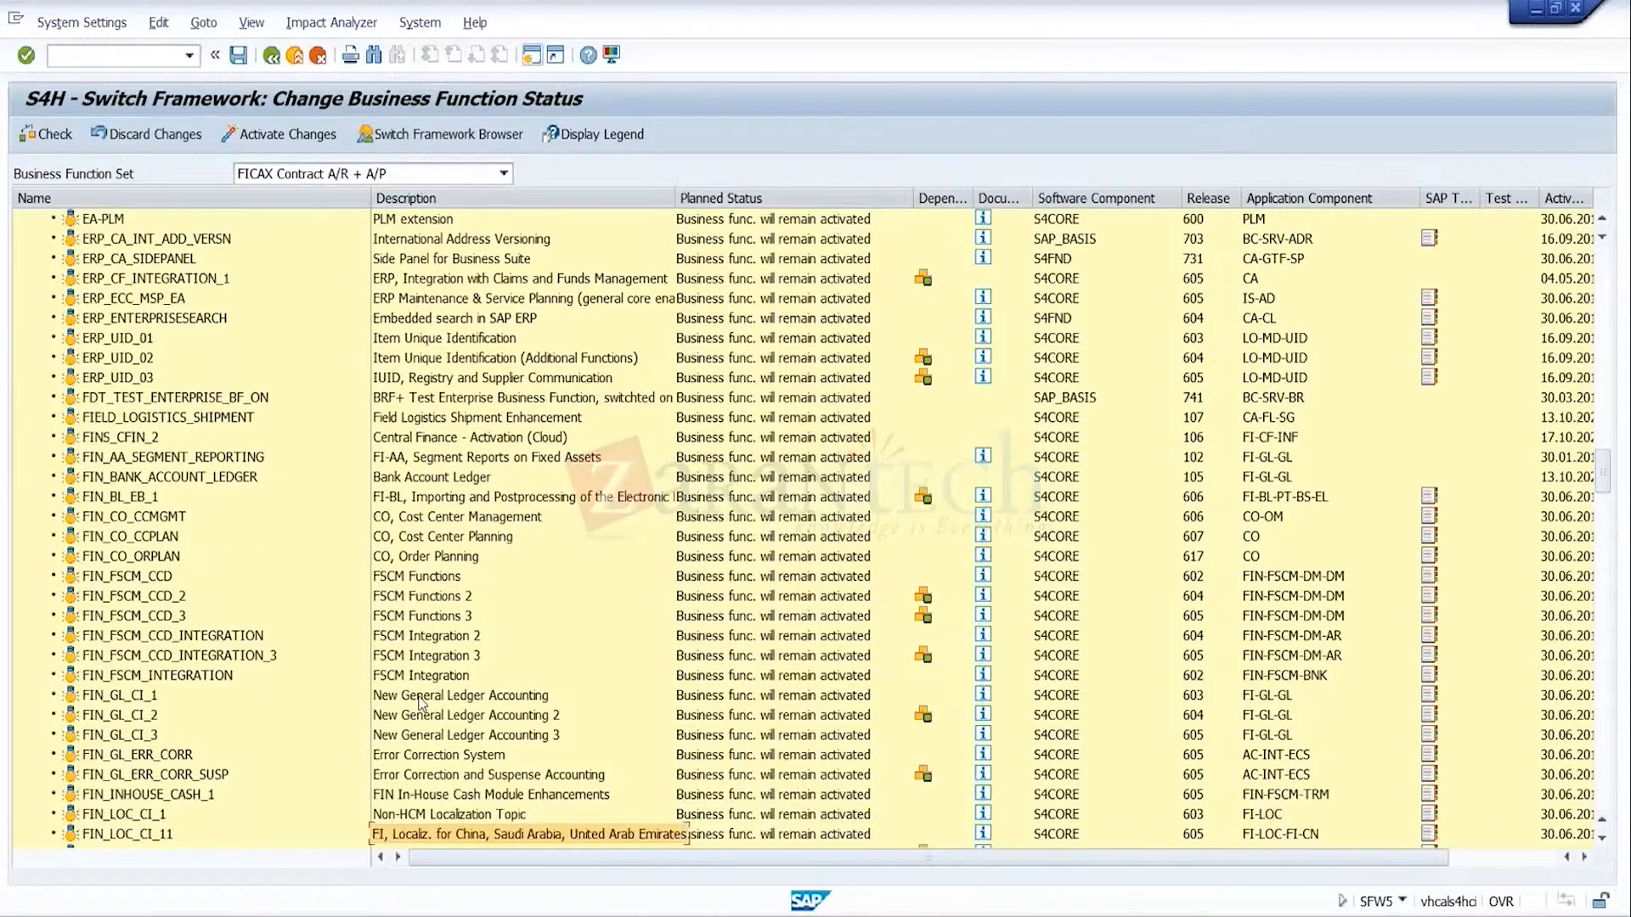
pyautogui.press('Down')
pyautogui.press('Down')
pyautogui.press('Down')
pyautogui.press('Down')
pyautogui.press('Down')
pyautogui.press('Down')
pyautogui.press('Down')
pyautogui.press('Down')
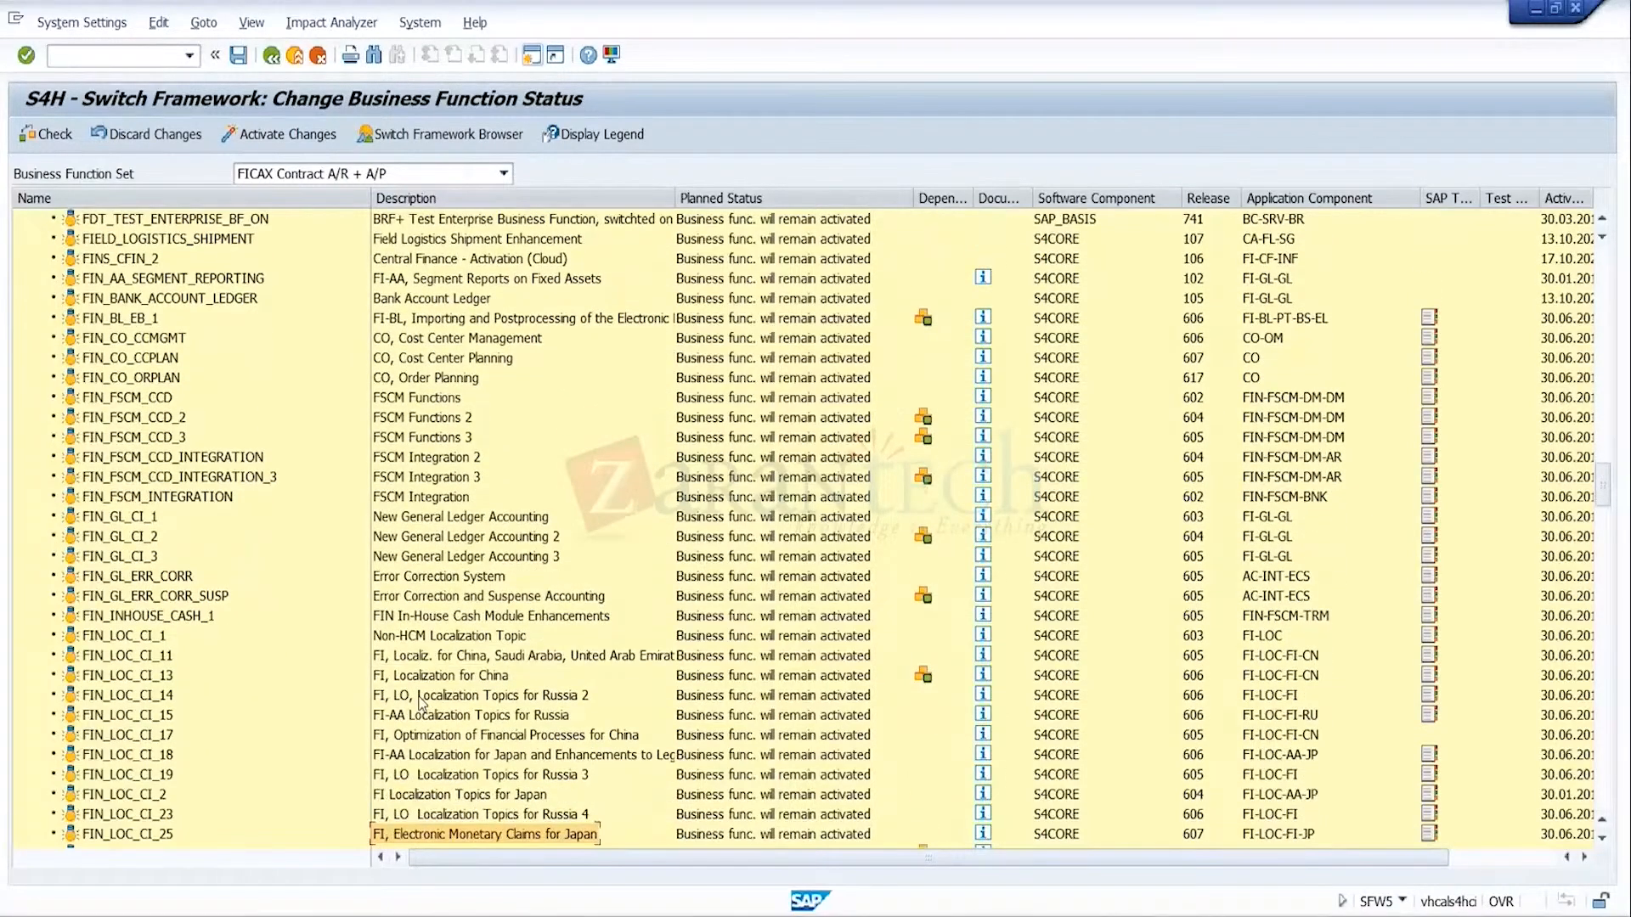
pyautogui.press('Down')
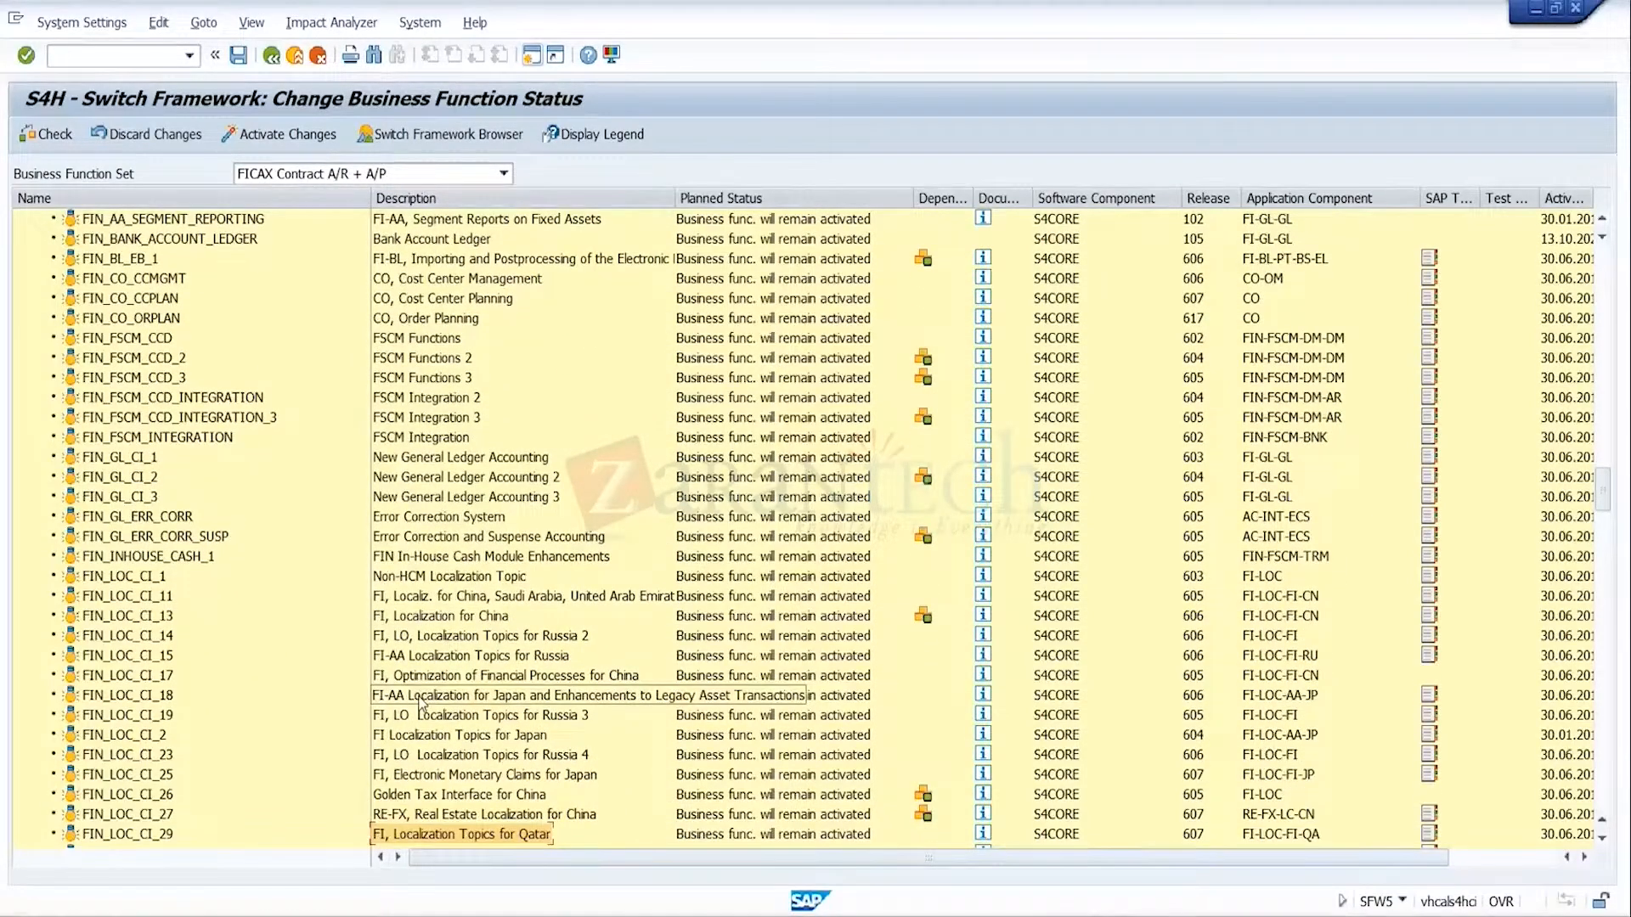
# Step: Go through the always-on functions entry by entry from the FIN_LOC localization entries through the FIN_TRM treasury and FND entries to the first ISR entries
pyautogui.press('Down')
pyautogui.press('Down')
pyautogui.press('Down')
pyautogui.press('Down')
pyautogui.press('Down')
pyautogui.press('Down')
pyautogui.press('Down')
pyautogui.press('Down')
pyautogui.press('Down')
pyautogui.press('Down')
pyautogui.press('Down')
pyautogui.press('Down')
pyautogui.press('Down')
pyautogui.press('Down')
pyautogui.press('Down')
pyautogui.press('Down')
pyautogui.press('Down')
pyautogui.press('Down')
pyautogui.press('Down')
pyautogui.press('Down')
pyautogui.press('Down')
pyautogui.press('Down')
pyautogui.press('Down')
pyautogui.press('Down')
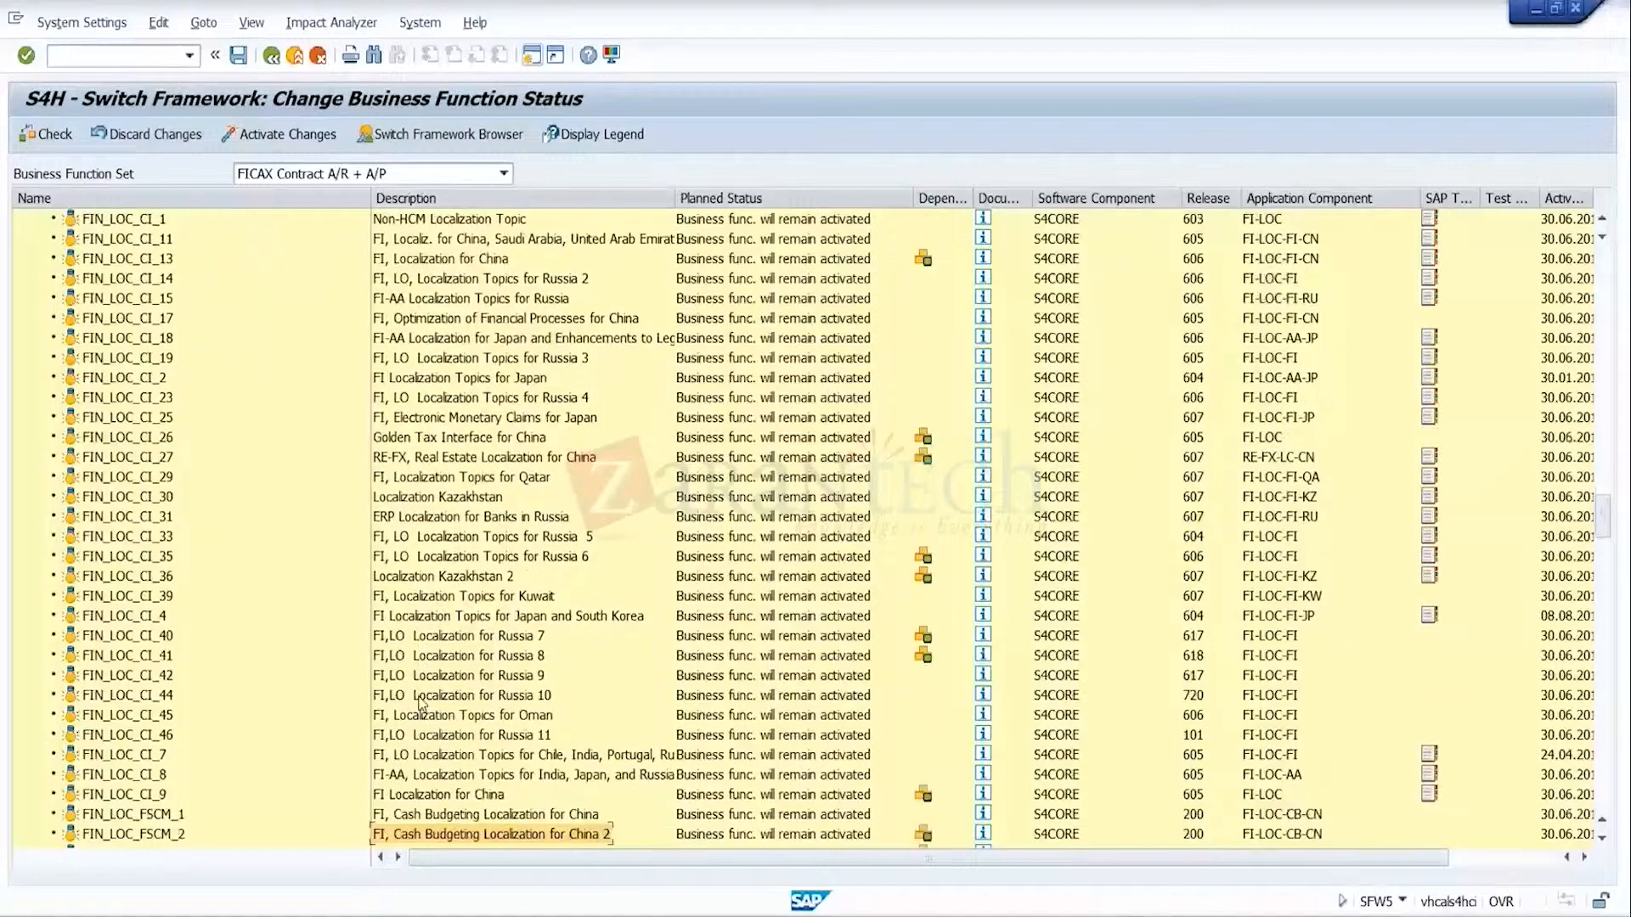
pyautogui.press('Down')
pyautogui.press('Down')
pyautogui.press('Down')
pyautogui.press('Down')
pyautogui.press('Down')
pyautogui.press('Down')
pyautogui.press('Down')
pyautogui.press('Down')
pyautogui.press('Down')
pyautogui.press('Down')
pyautogui.press('Down')
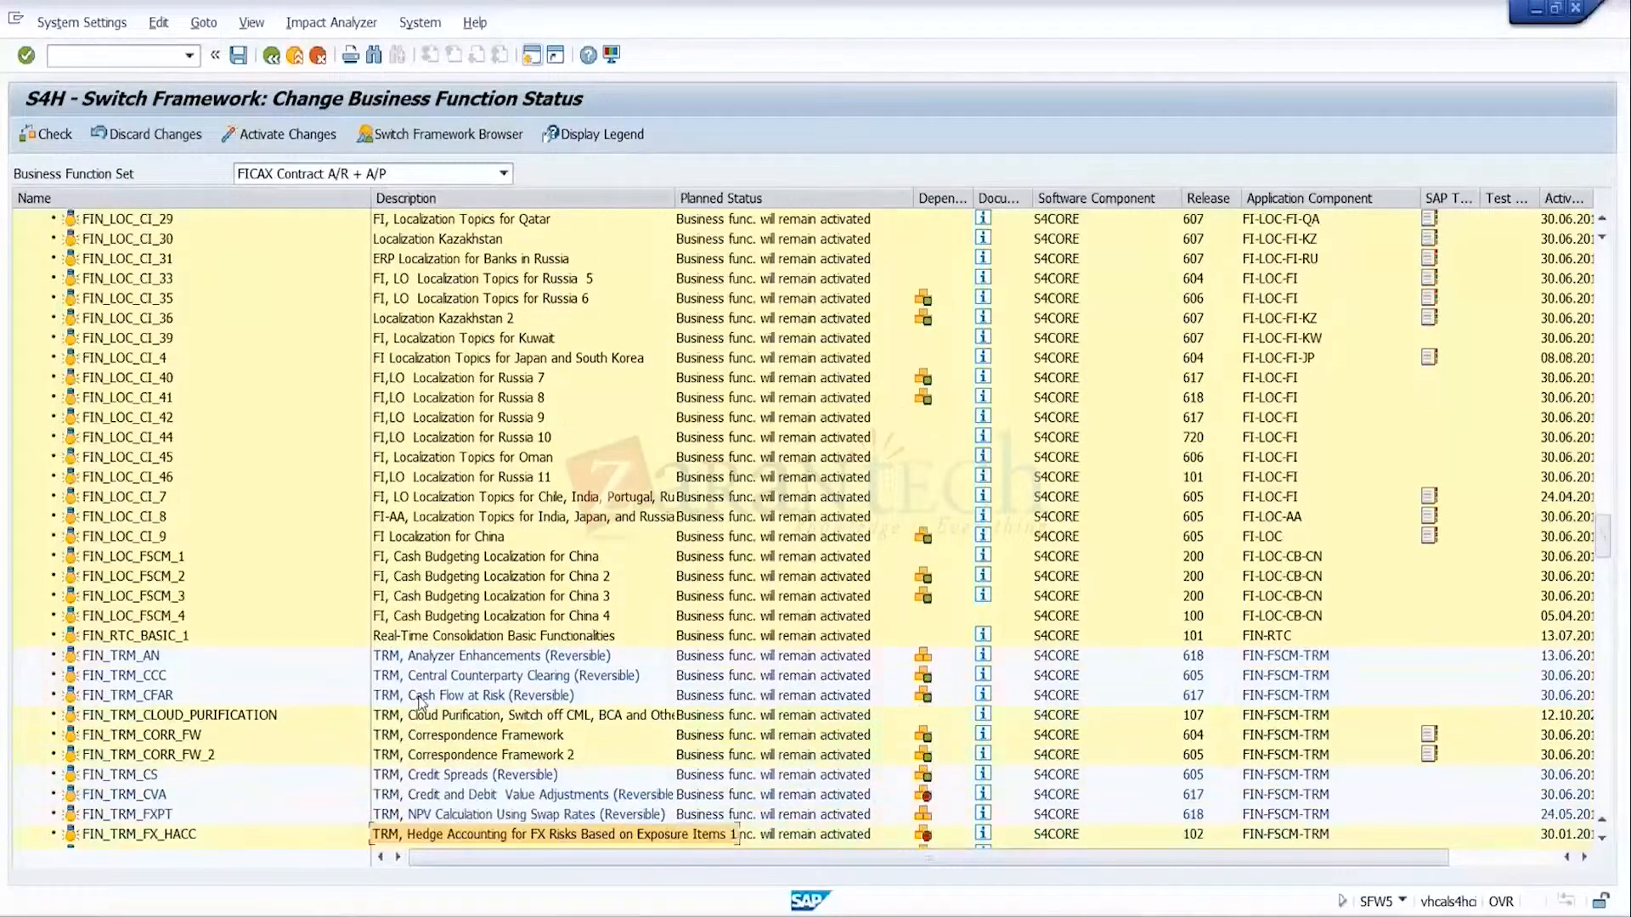
pyautogui.press('Down')
pyautogui.press('Down')
pyautogui.press('Down')
pyautogui.press('Down')
pyautogui.press('Down')
pyautogui.press('Down')
pyautogui.press('Down')
pyautogui.press('Down')
pyautogui.press('Down')
pyautogui.press('Down')
pyautogui.press('Down')
pyautogui.press('Down')
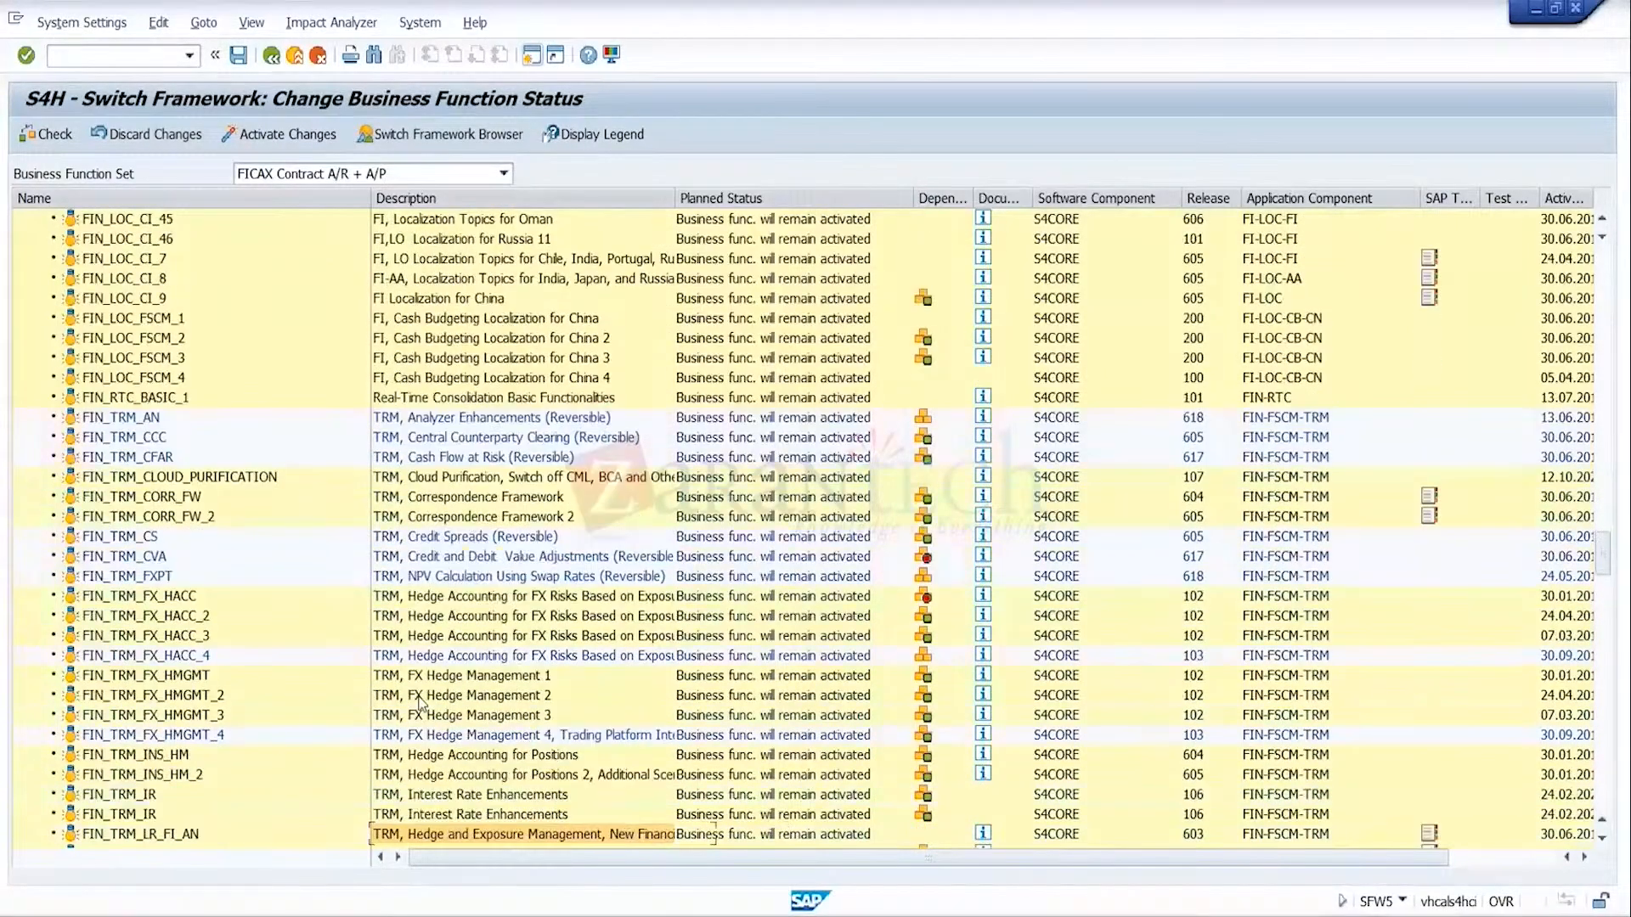
pyautogui.press('Down')
pyautogui.press('Down')
pyautogui.press('Down')
pyautogui.press('Down')
pyautogui.press('Down')
pyautogui.press('Down')
pyautogui.press('Down')
pyautogui.press('Down')
pyautogui.press('Down')
pyautogui.press('Down')
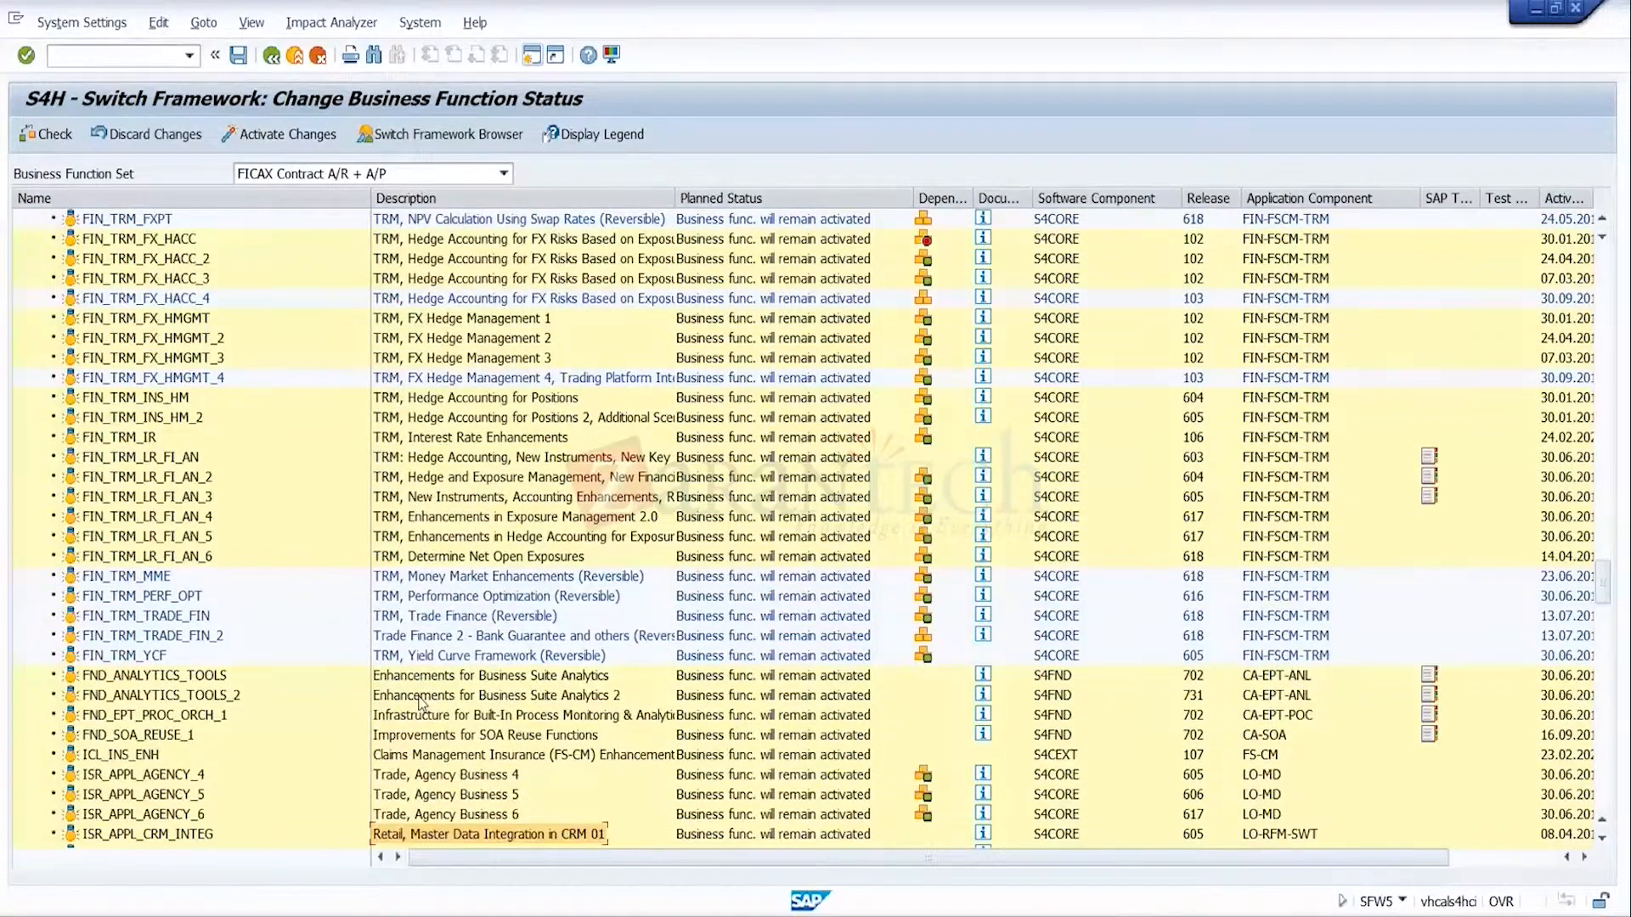
# Step: Examine the ISR trade and retail functions and the JVA joint venture entries up to the first LOG_EAM entries
pyautogui.press('Down')
pyautogui.press('Down')
pyautogui.press('Down')
pyautogui.press('Down')
pyautogui.press('Down')
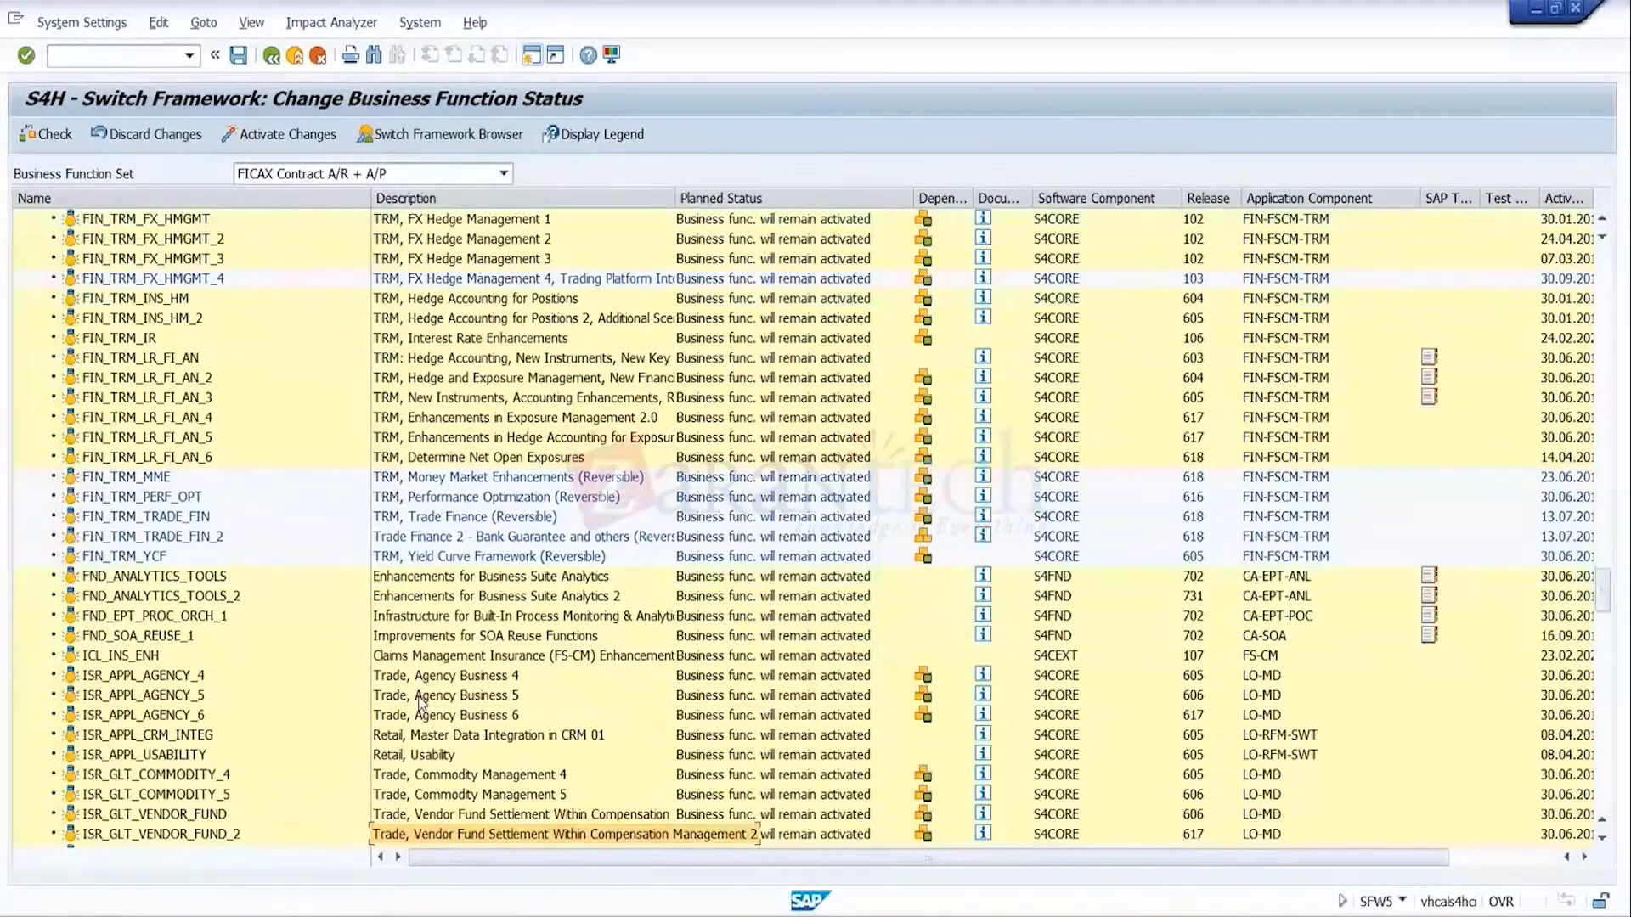
pyautogui.press('Down')
pyautogui.press('Down')
pyautogui.press('Down')
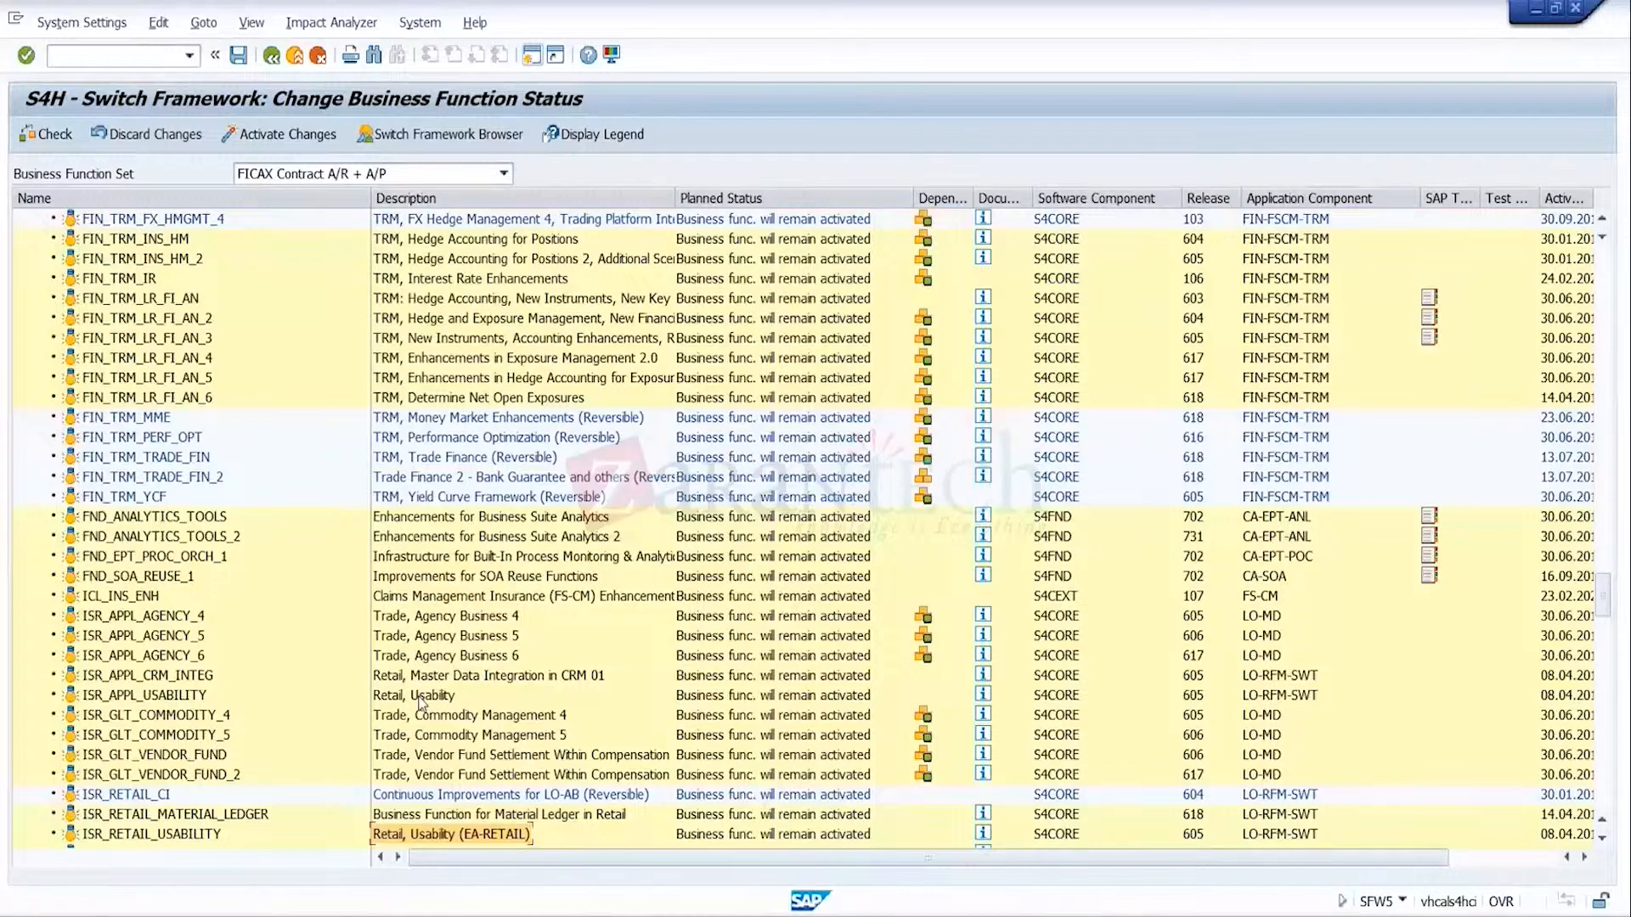
pyautogui.press('Down')
pyautogui.press('Down')
pyautogui.press('Down')
pyautogui.press('Down')
pyautogui.press('Down')
pyautogui.press('Down')
pyautogui.press('Down')
pyautogui.press('Down')
pyautogui.press('Down')
pyautogui.press('Down')
pyautogui.press('Down')
pyautogui.press('Down')
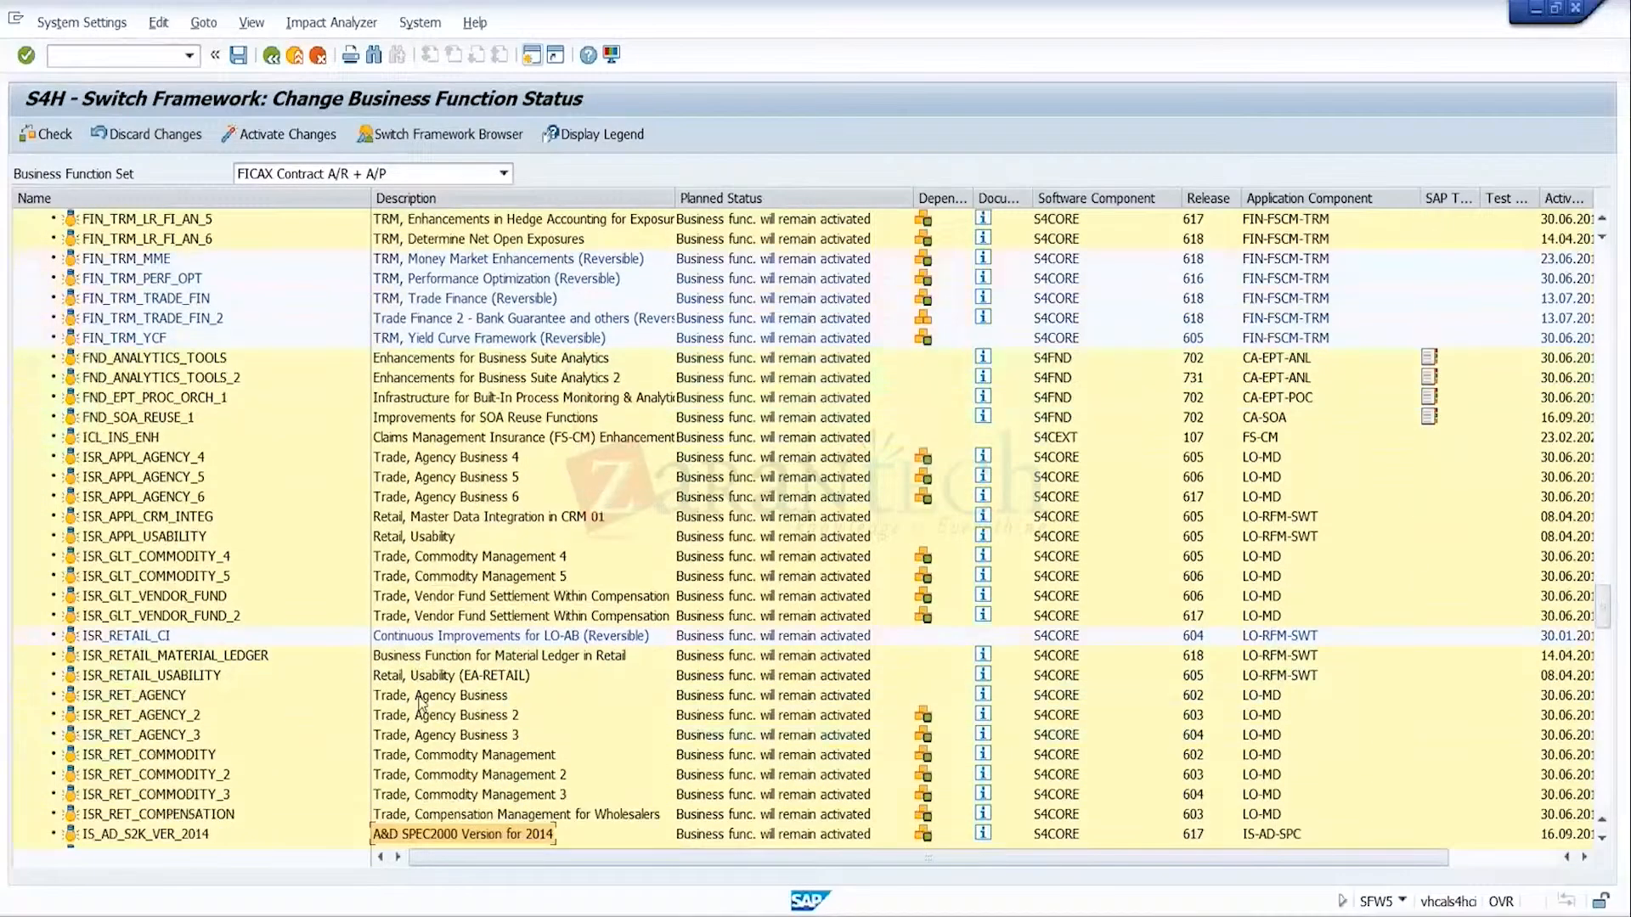
pyautogui.press('Down')
pyautogui.press('Down')
pyautogui.press('Down')
pyautogui.press('Down')
pyautogui.press('Down')
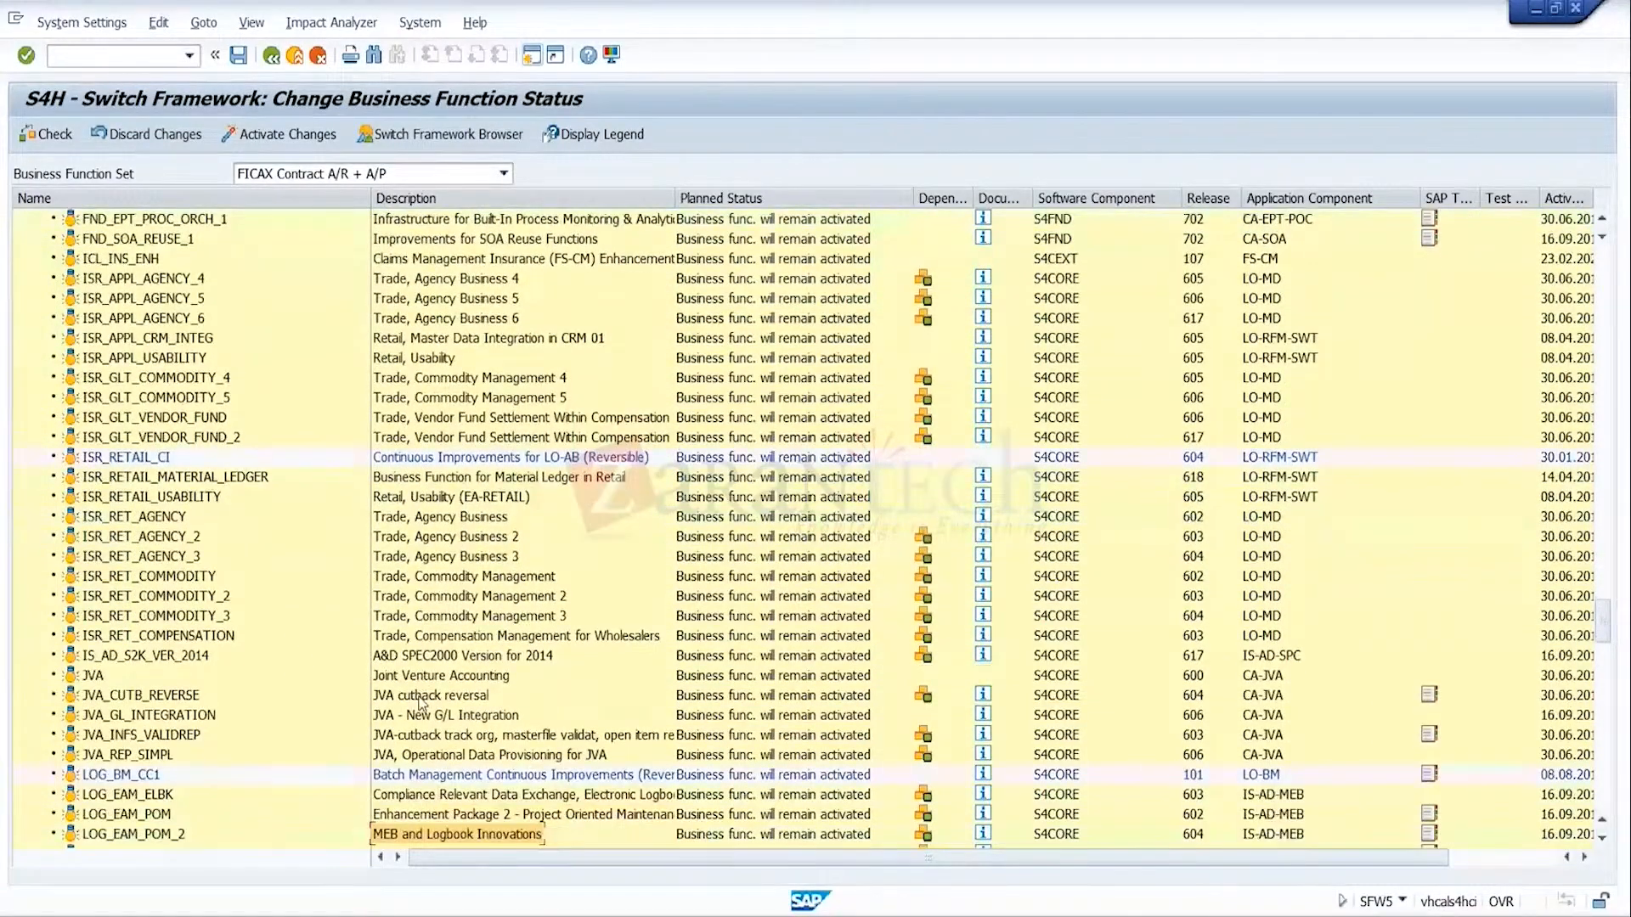
# Step: Check the LOG functions one by one from the LOG_EAM and LOG_EHS entries through the MM, PP, SCM and SD entries to the LOG_TM order integration entries
pyautogui.press('Down')
pyautogui.press('Down')
pyautogui.press('Down')
pyautogui.press('Down')
pyautogui.press('Down')
pyautogui.press('Down')
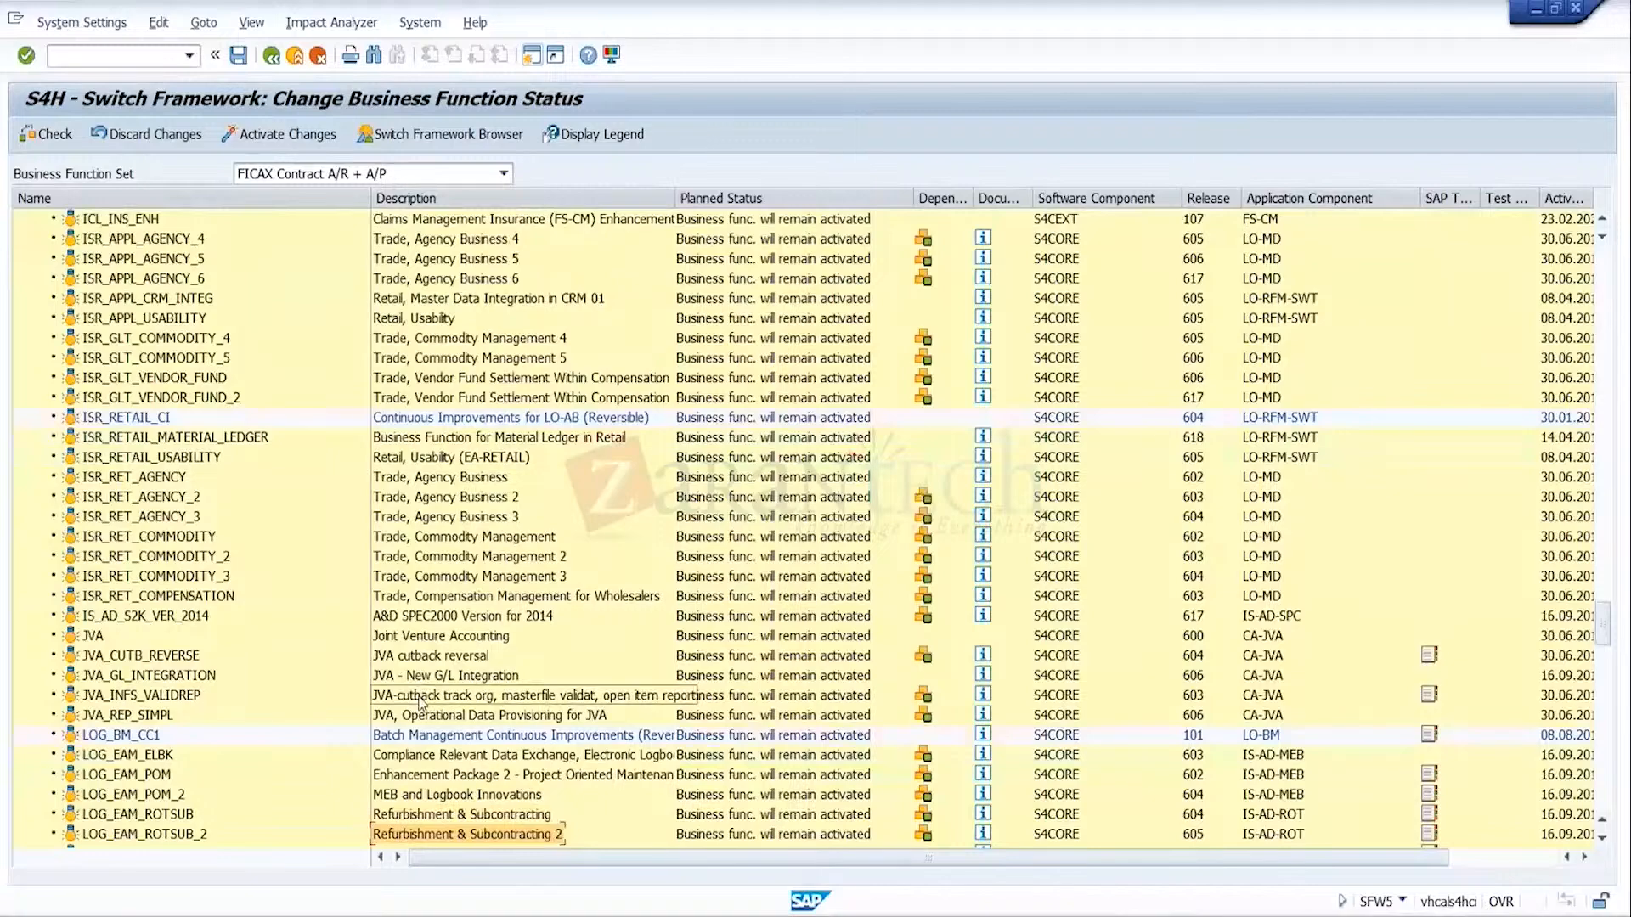
pyautogui.press('Down')
pyautogui.press('Down')
pyautogui.press('Down')
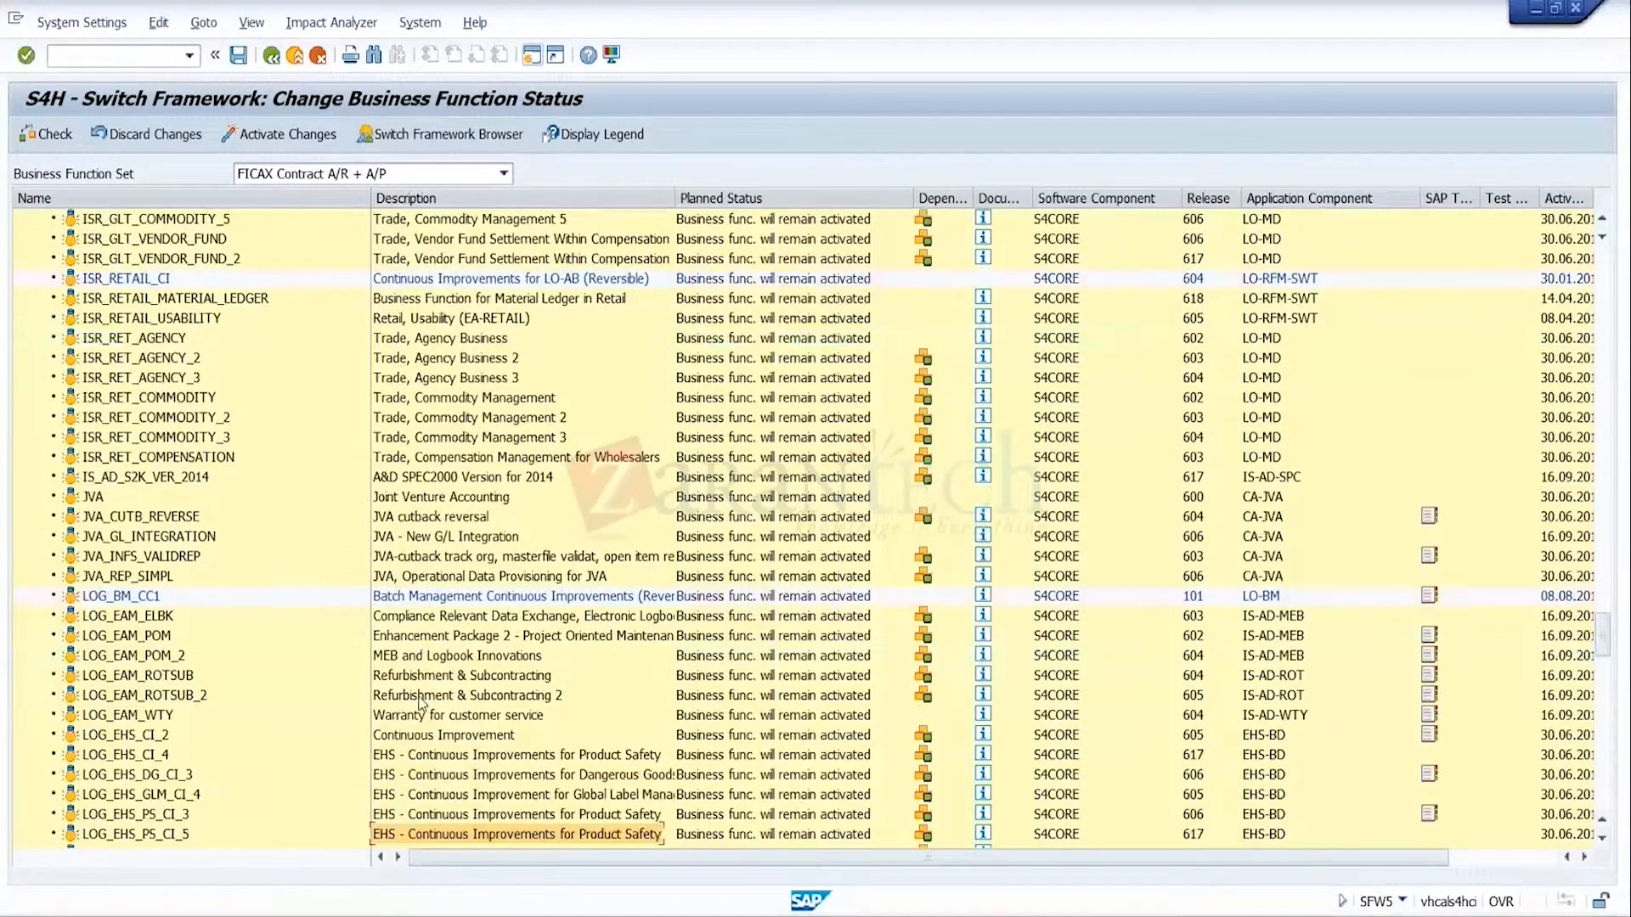
pyautogui.press('Down')
pyautogui.press('Down')
pyautogui.press('Down')
pyautogui.press('Down')
pyautogui.press('Down')
pyautogui.press('Down')
pyautogui.press('Down')
pyautogui.press('Down')
pyautogui.press('Down')
pyautogui.press('Down')
pyautogui.press('Down')
pyautogui.press('Down')
pyautogui.press('Down')
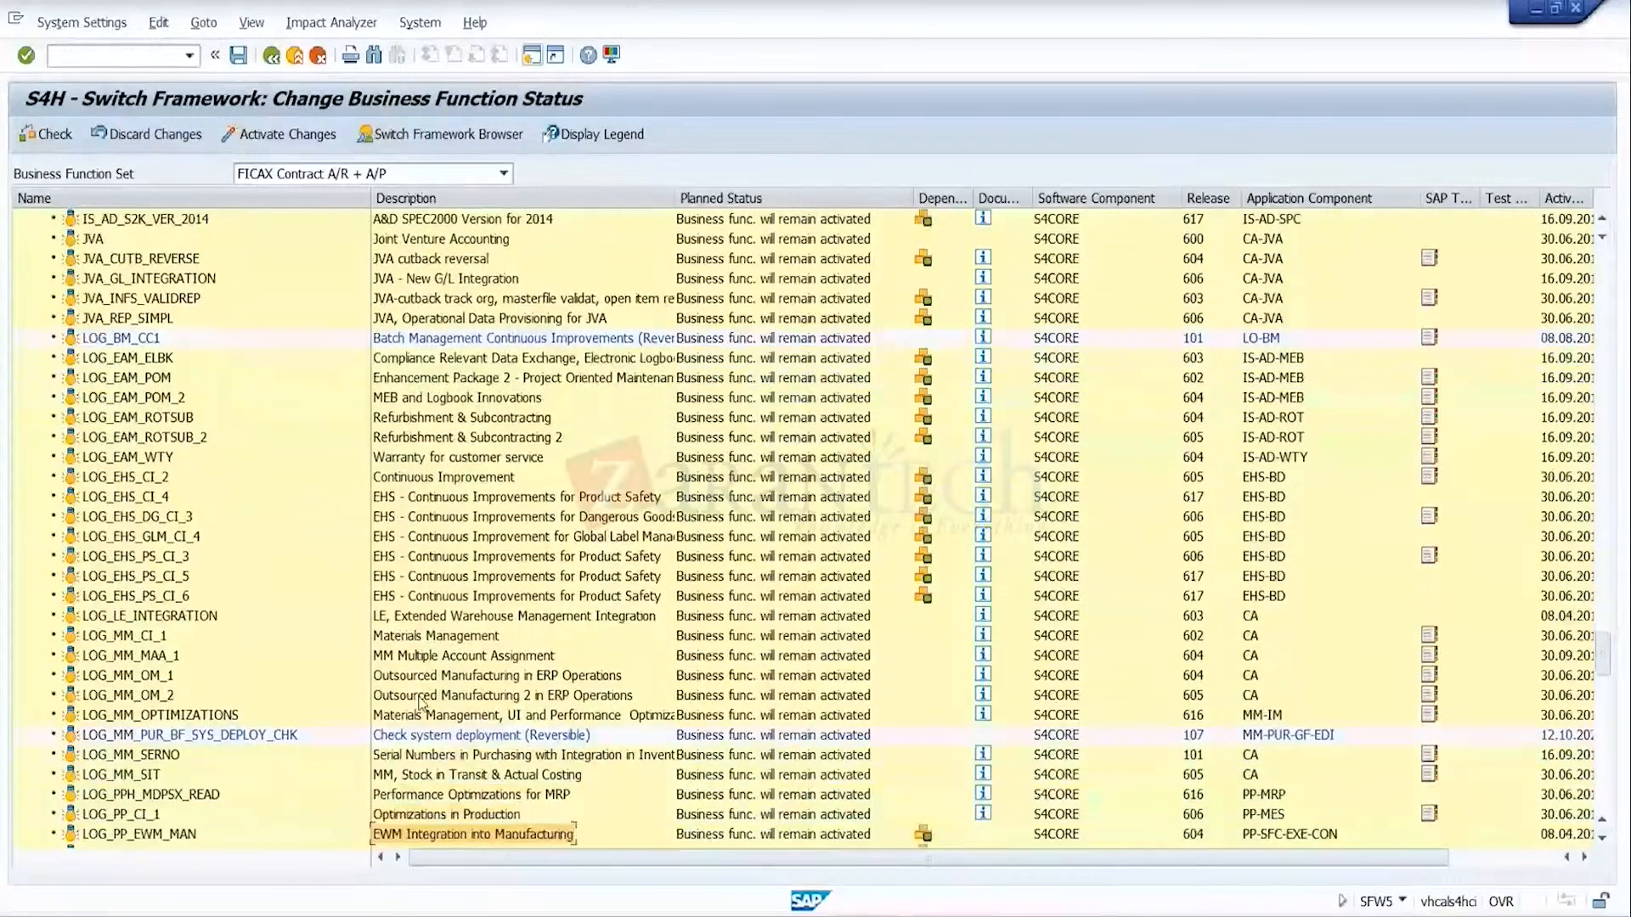
pyautogui.press('Down')
pyautogui.press('Down')
pyautogui.press('Down')
pyautogui.press('Down')
pyautogui.press('Down')
pyautogui.press('Down')
pyautogui.press('Down')
pyautogui.press('Down')
pyautogui.press('Down')
pyautogui.press('Down')
pyautogui.press('Down')
pyautogui.press('Down')
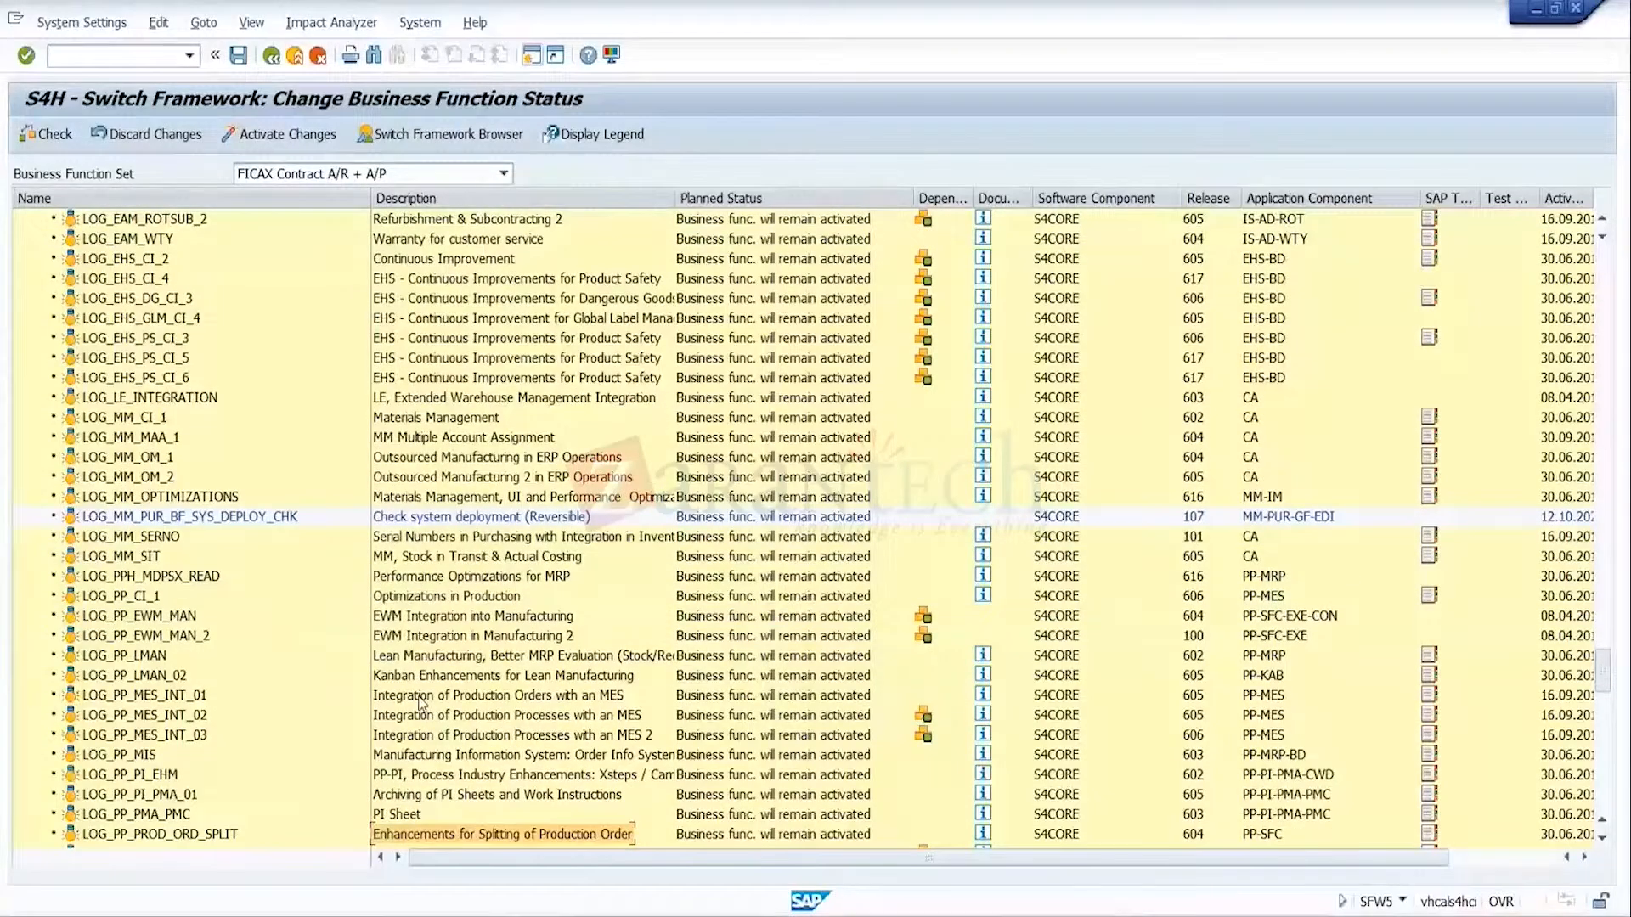
pyautogui.press('Down')
pyautogui.press('Down')
pyautogui.press('Down')
pyautogui.press('Down')
pyautogui.press('Down')
pyautogui.press('Down')
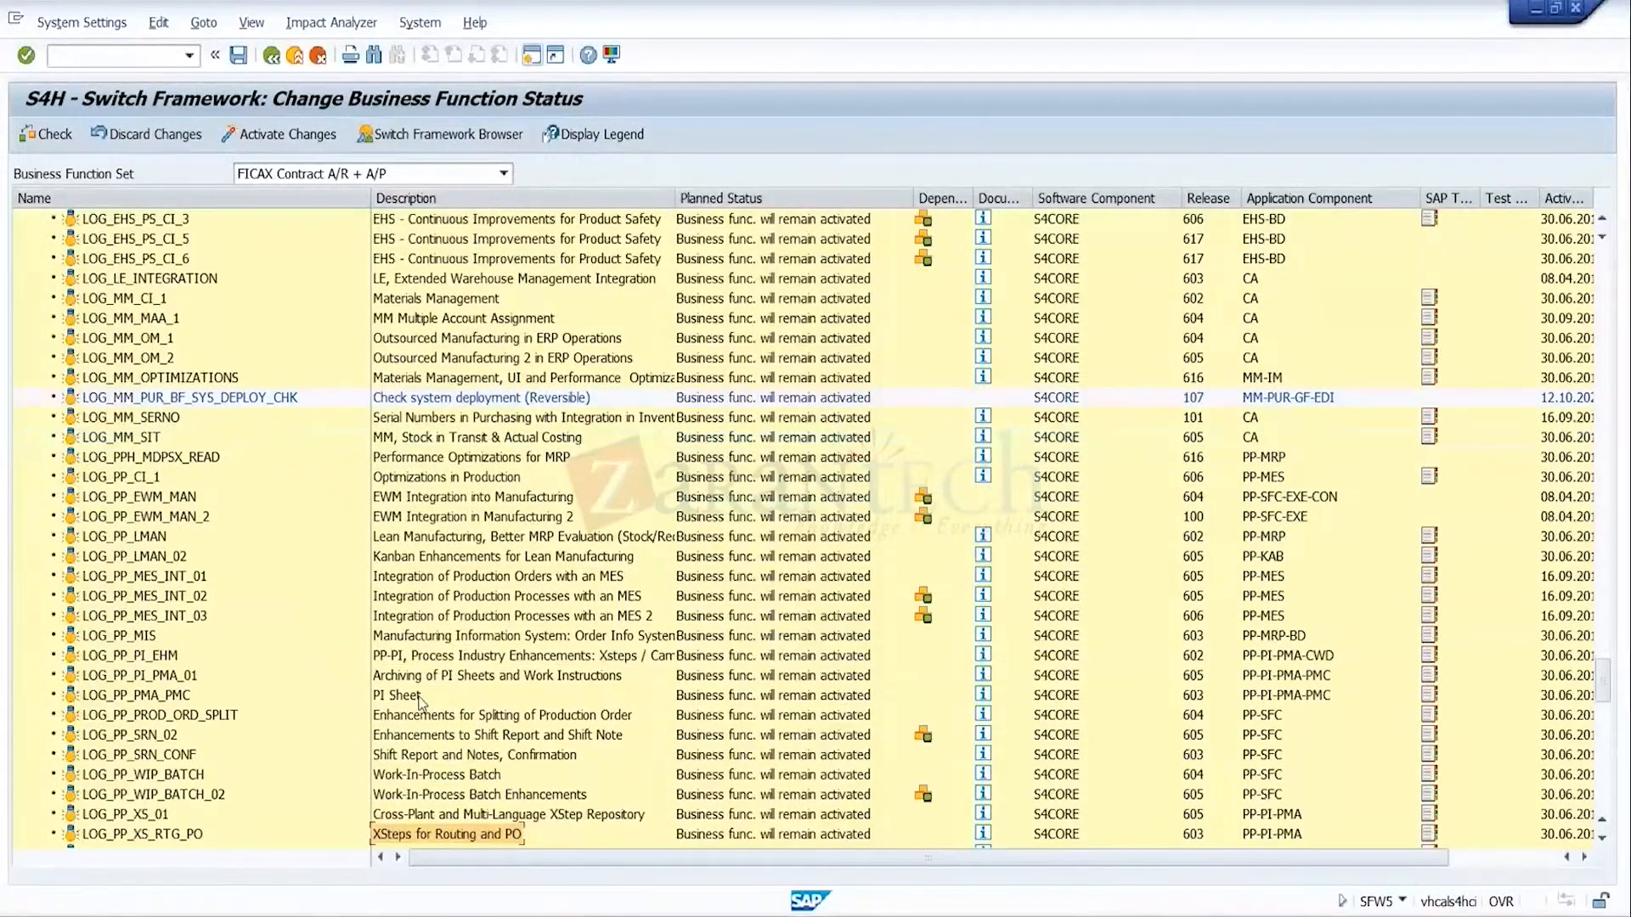
pyautogui.press('Down')
pyautogui.press('Down')
pyautogui.press('Down')
pyautogui.press('Down')
pyautogui.press('Down')
pyautogui.press('Down')
pyautogui.press('Down')
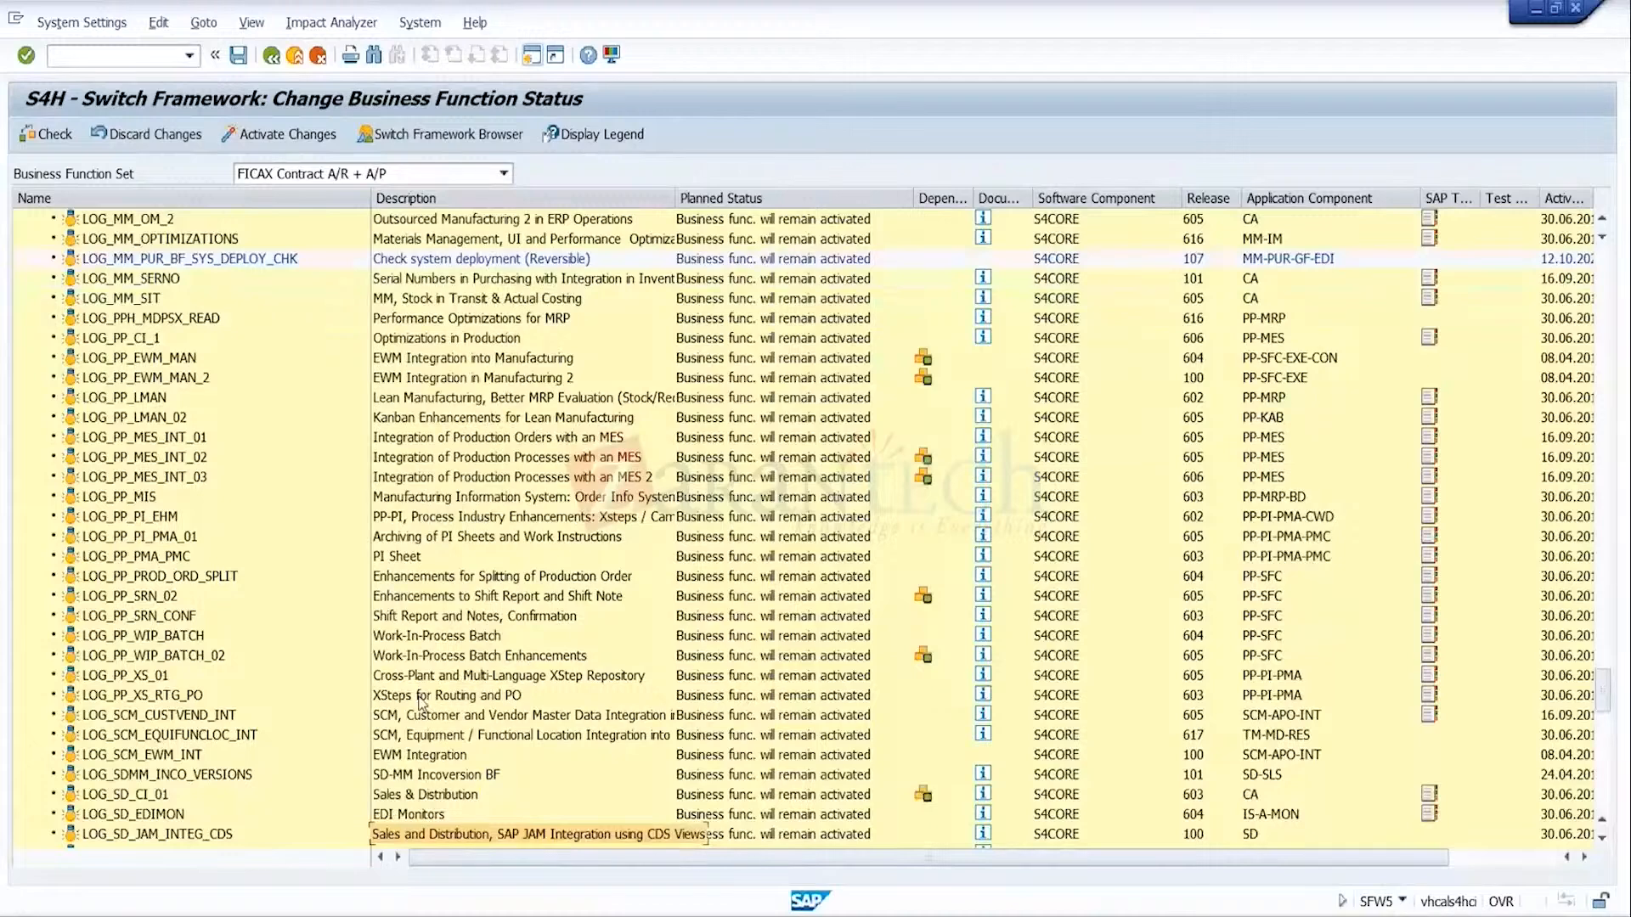
pyautogui.press('Down')
pyautogui.press('Down')
pyautogui.press('Down')
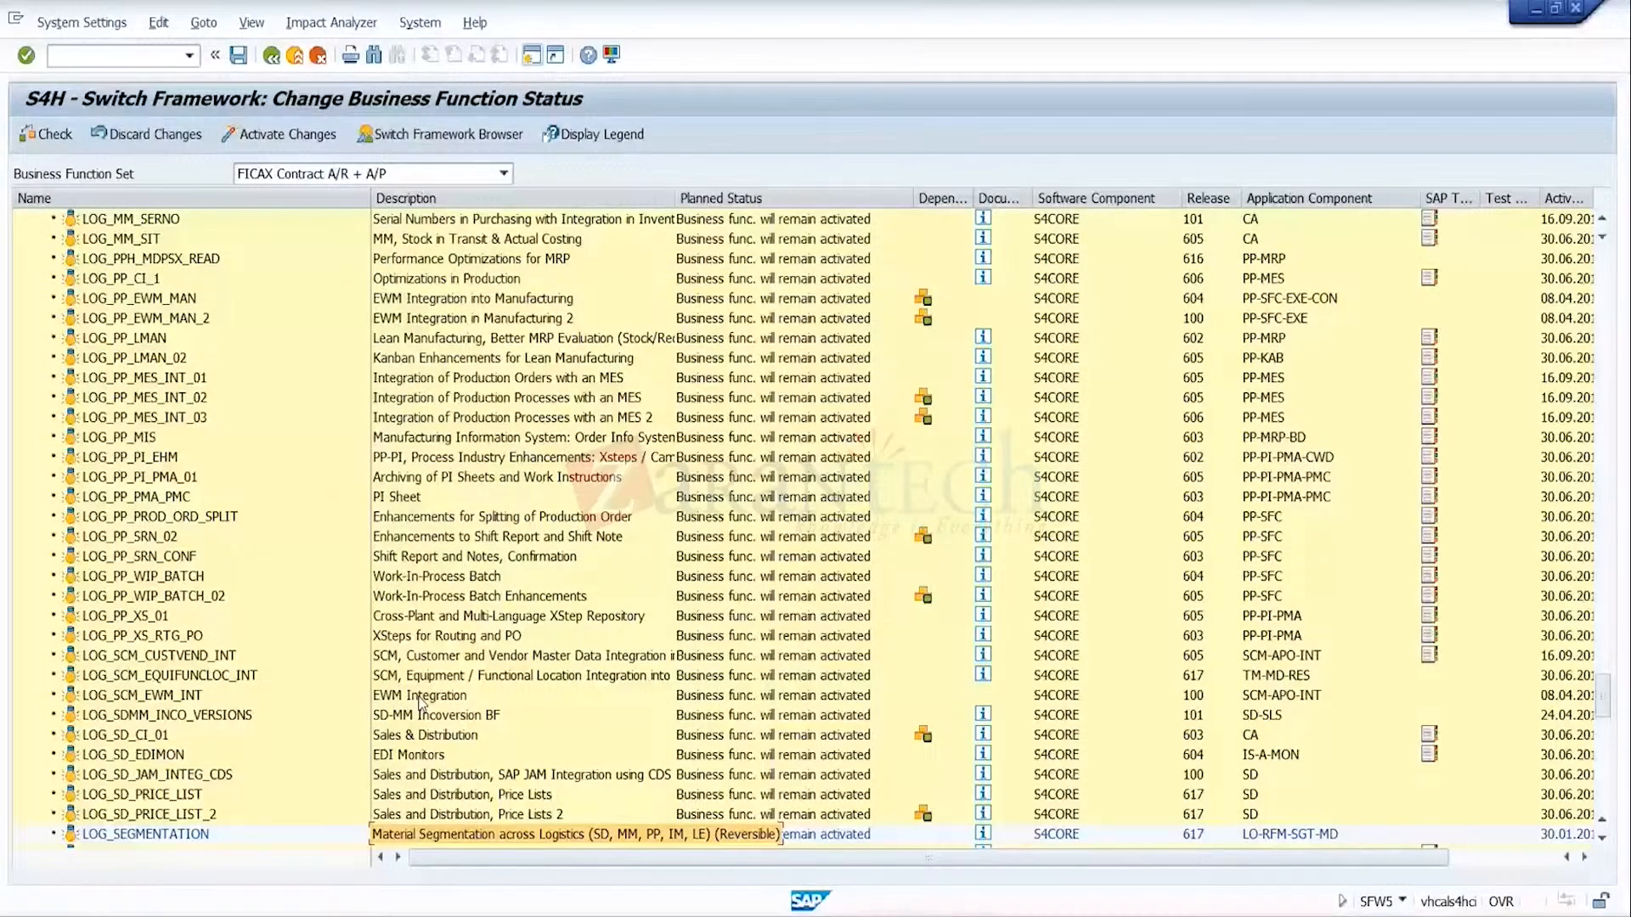
pyautogui.press('Down')
pyautogui.press('Down')
pyautogui.press('Down')
pyautogui.press('Down')
pyautogui.press('Down')
pyautogui.press('Down')
pyautogui.press('Down')
pyautogui.press('Down')
pyautogui.press('Down')
pyautogui.press('Down')
pyautogui.press('Down')
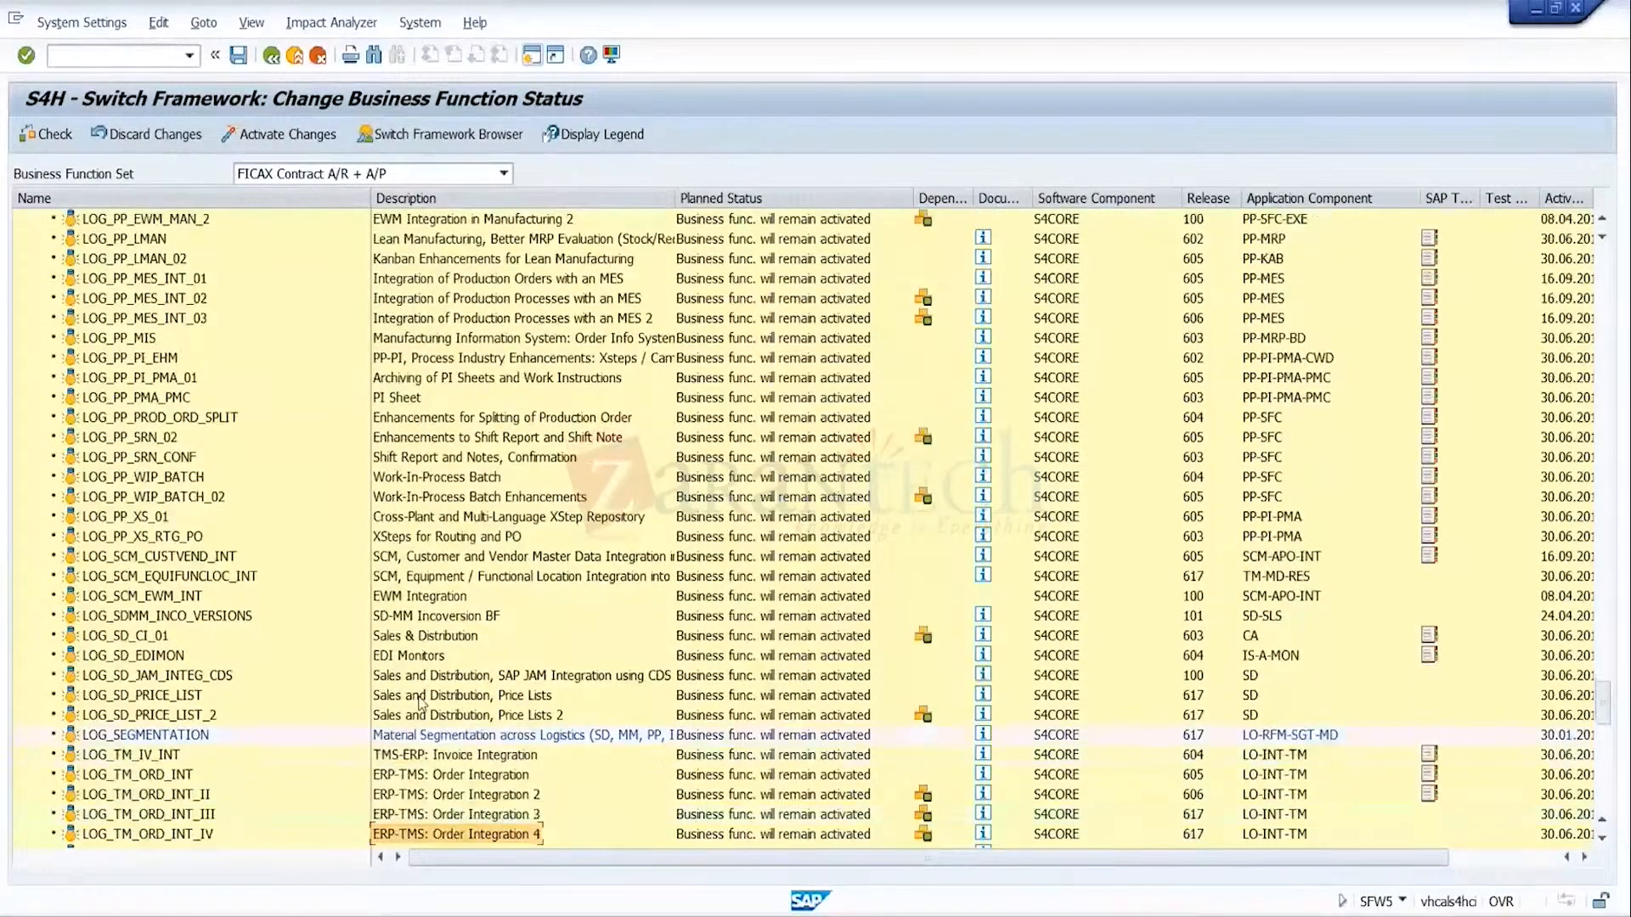
# Step: Go through the always-on functions entry by entry from the LOG_TM entries through the MDG_CONSOLIDATION and OPS entries to PLM_VMP_1
pyautogui.press('Down')
pyautogui.press('Down')
pyautogui.press('Down')
pyautogui.press('Down')
pyautogui.press('Down')
pyautogui.press('Down')
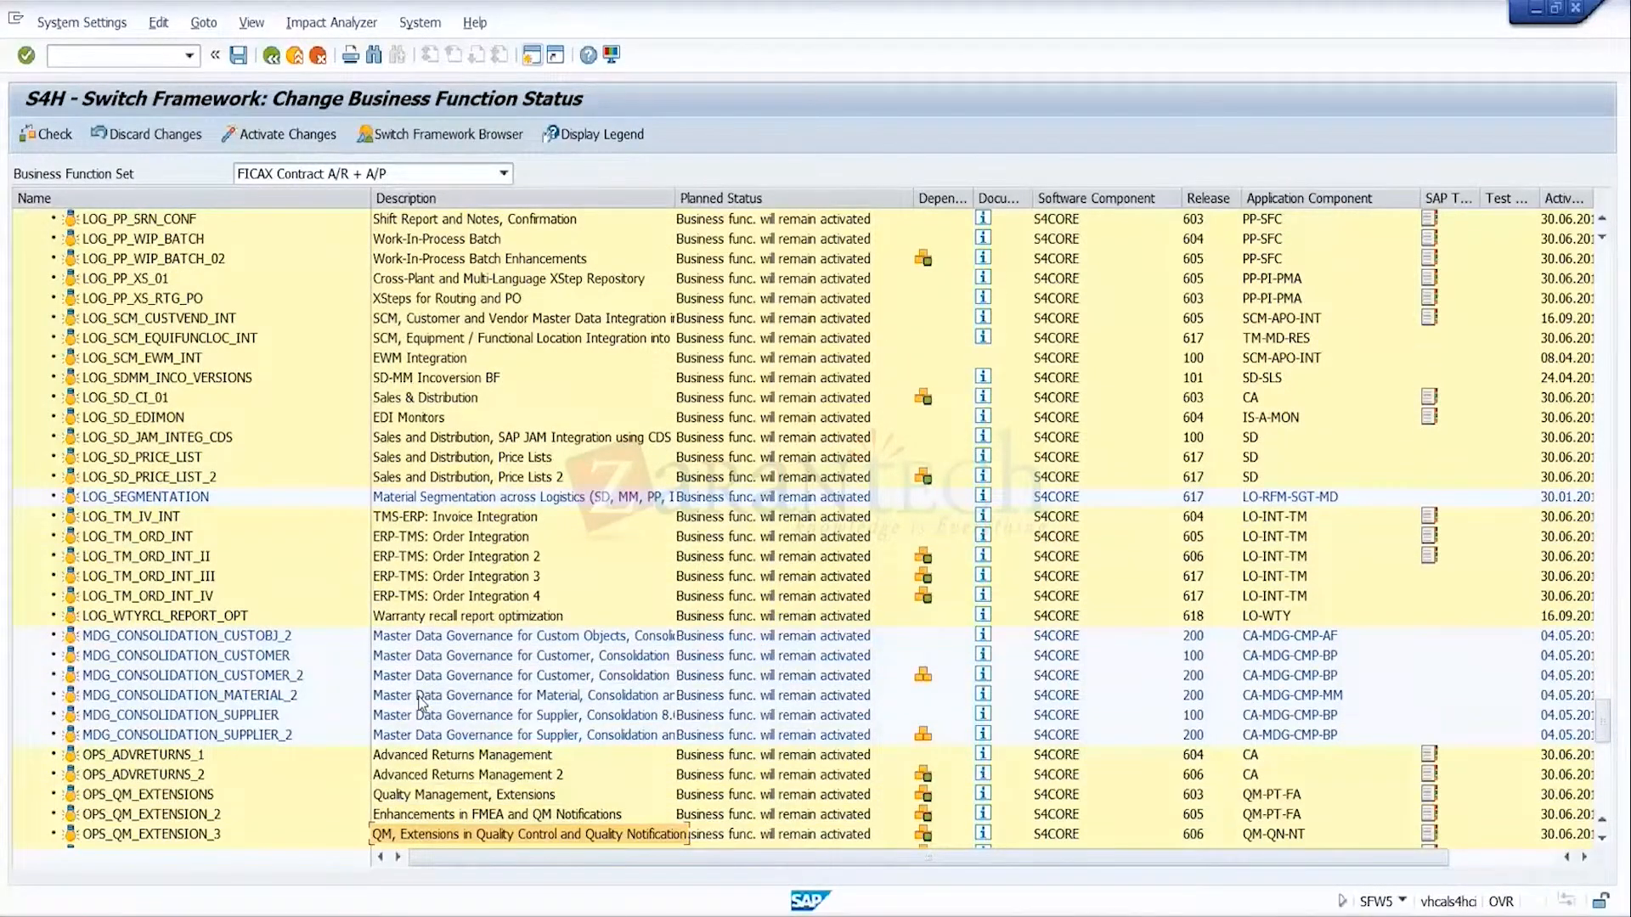
pyautogui.press('Down')
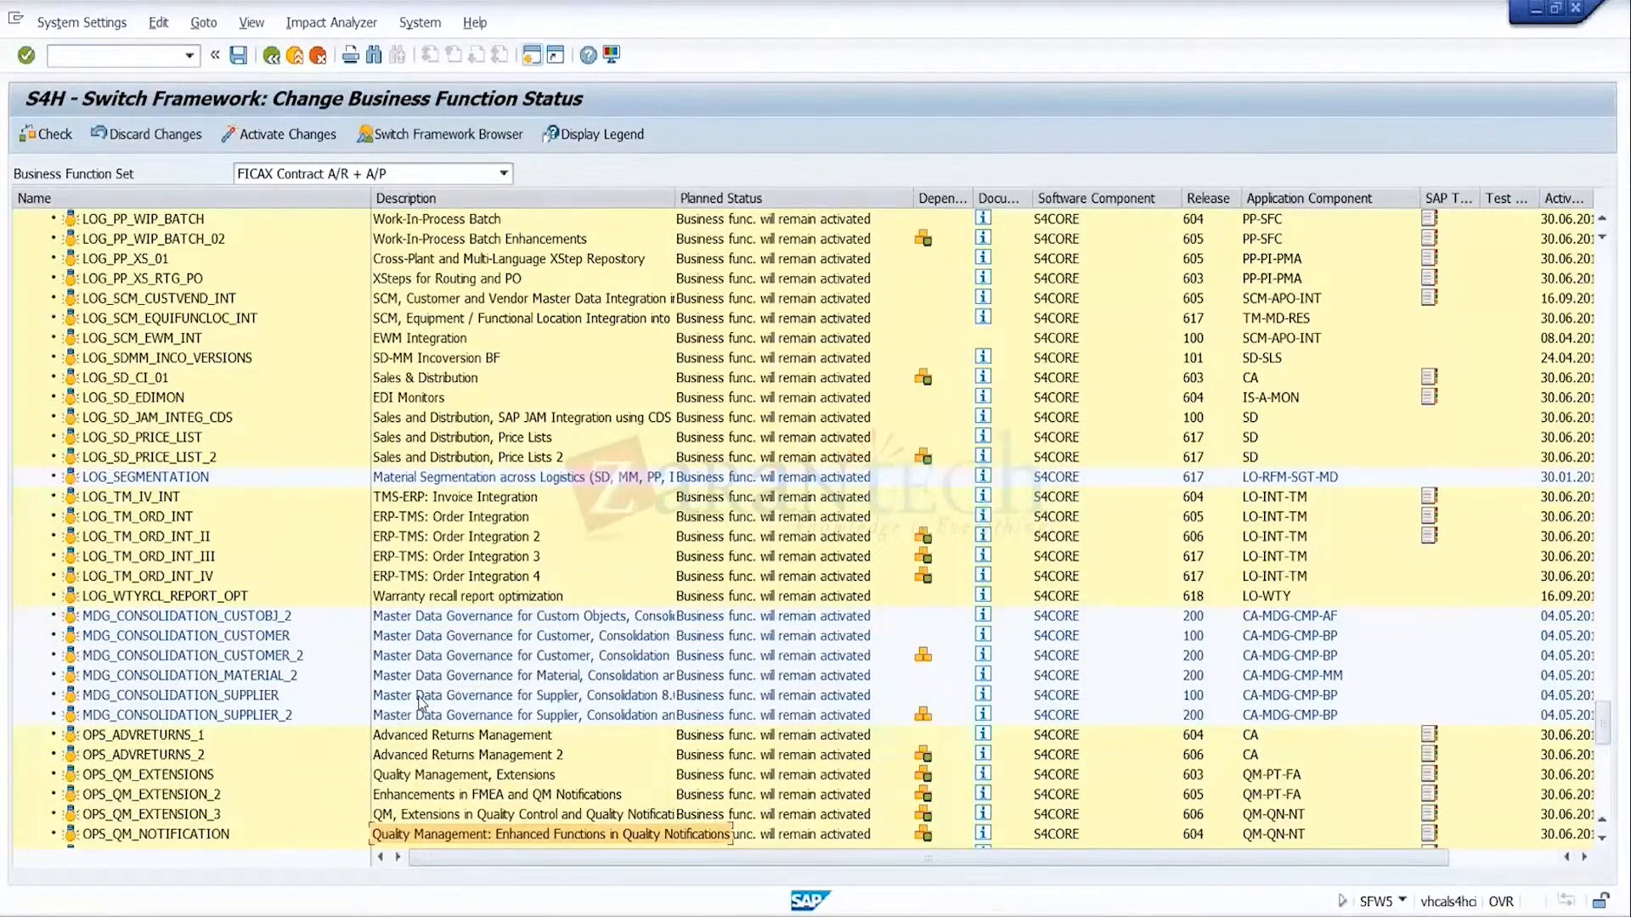
pyautogui.press('Down')
pyautogui.press('Down')
pyautogui.press('Down')
pyautogui.press('Down')
pyautogui.press('Down')
pyautogui.press('Down')
pyautogui.press('Down')
pyautogui.press('Down')
pyautogui.press('Down')
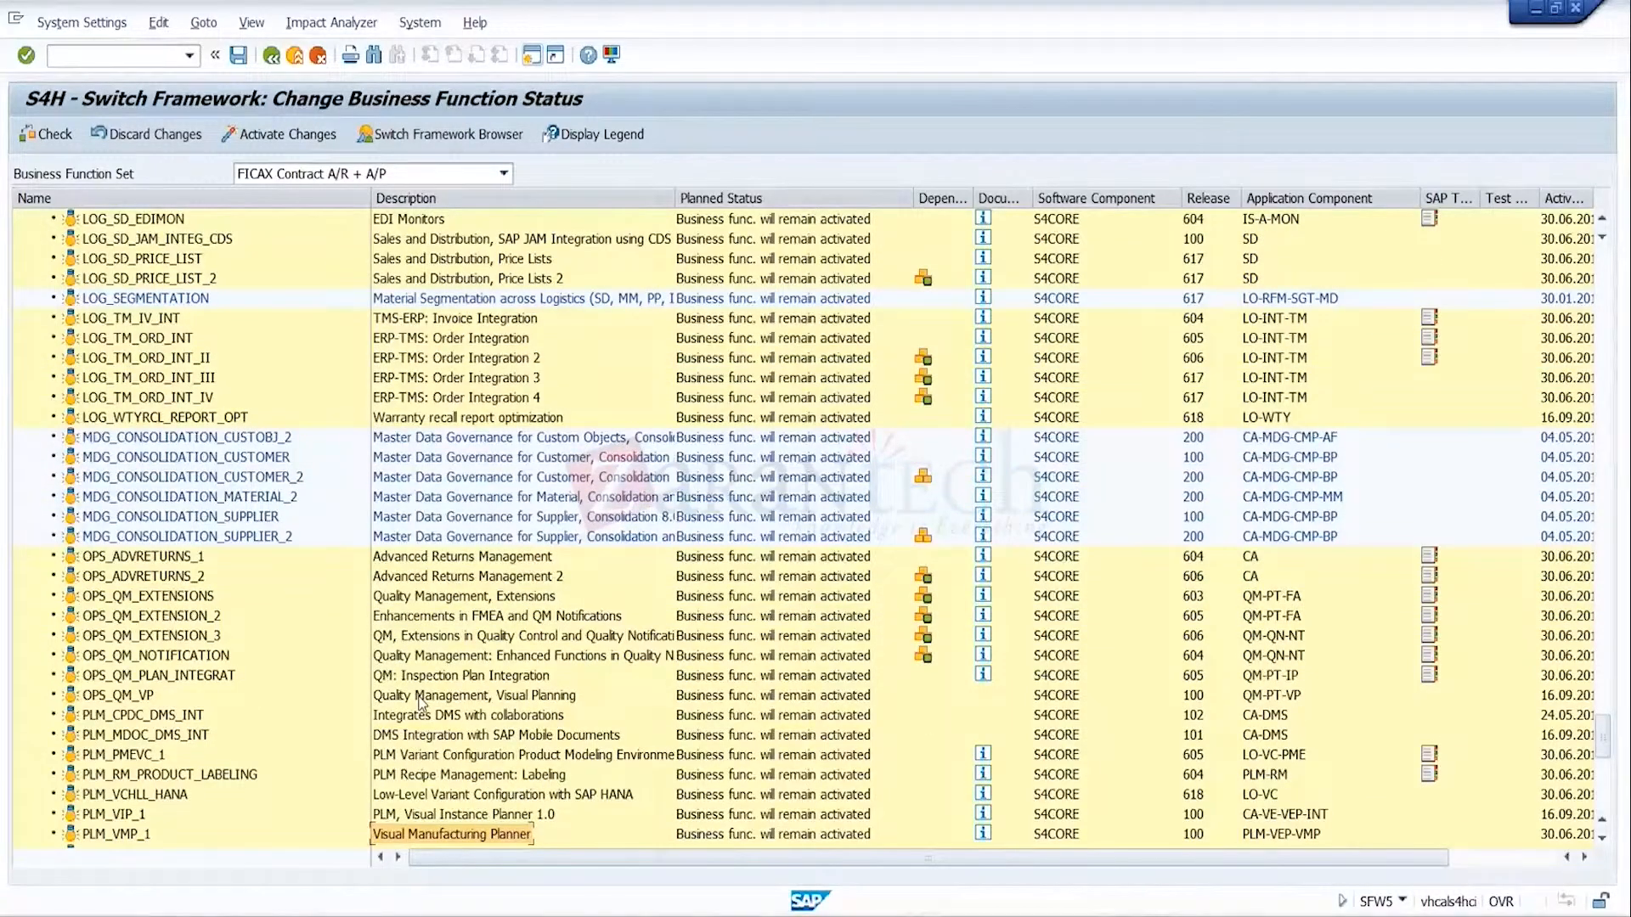
# Step: Go through the always-on functions from the PLM entries through the PSM_FM and RE entries to S4H_AATP and the first SCM entries
pyautogui.press('Down')
pyautogui.press('Down')
pyautogui.press('Down')
pyautogui.press('Down')
pyautogui.press('Down')
pyautogui.press('Down')
pyautogui.press('Down')
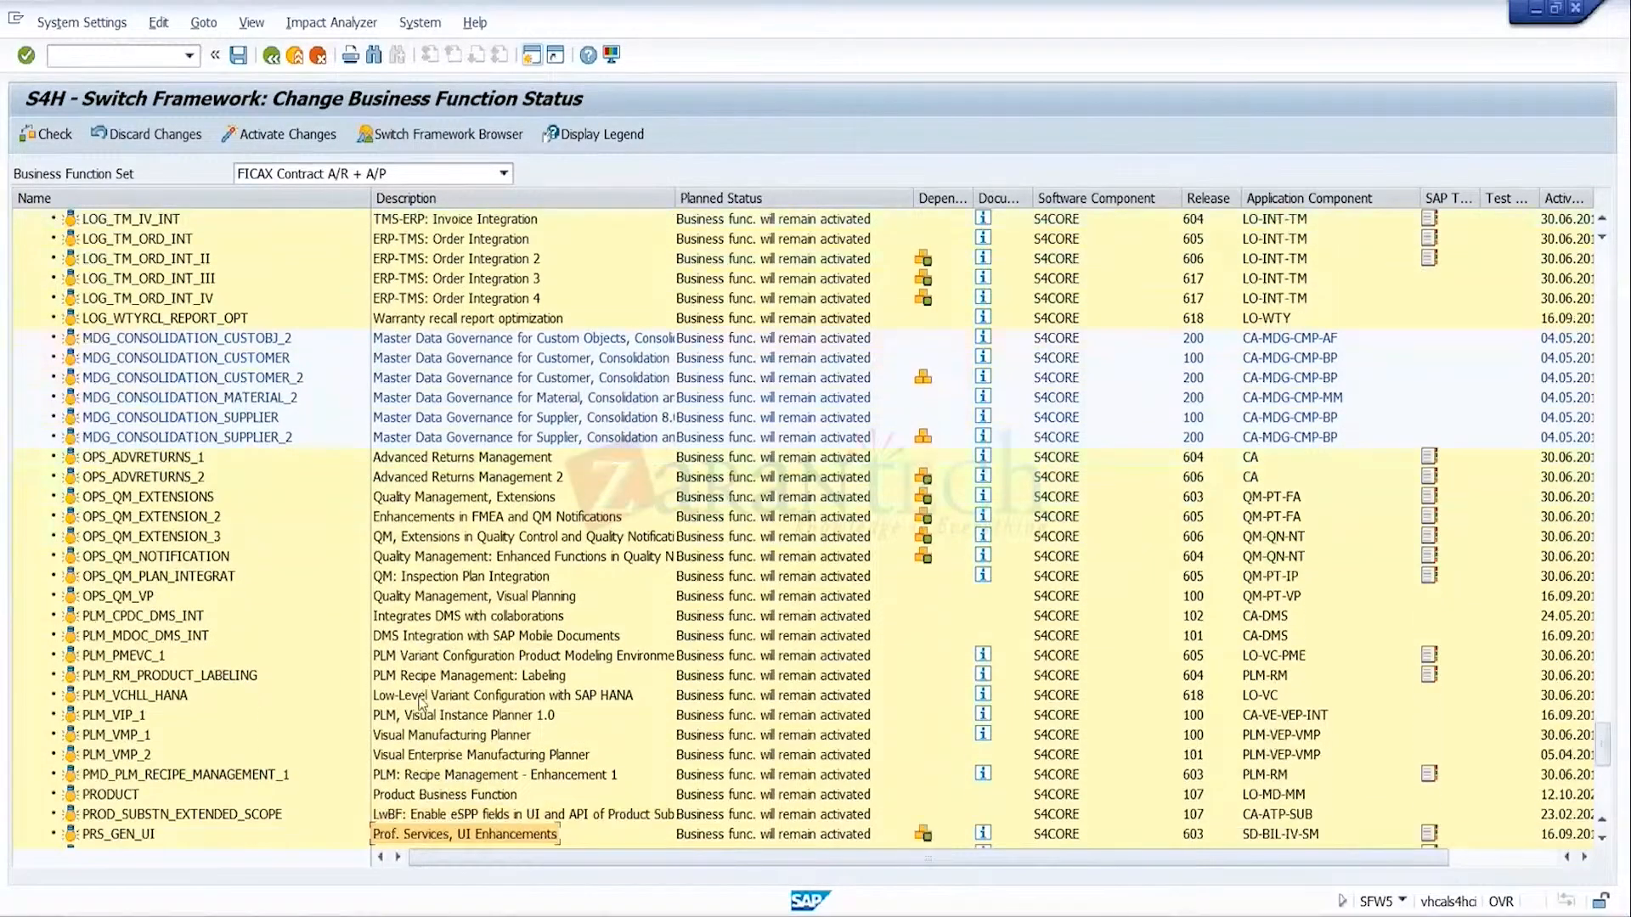
pyautogui.press('Down')
pyautogui.press('Down')
pyautogui.press('Down')
pyautogui.press('Down')
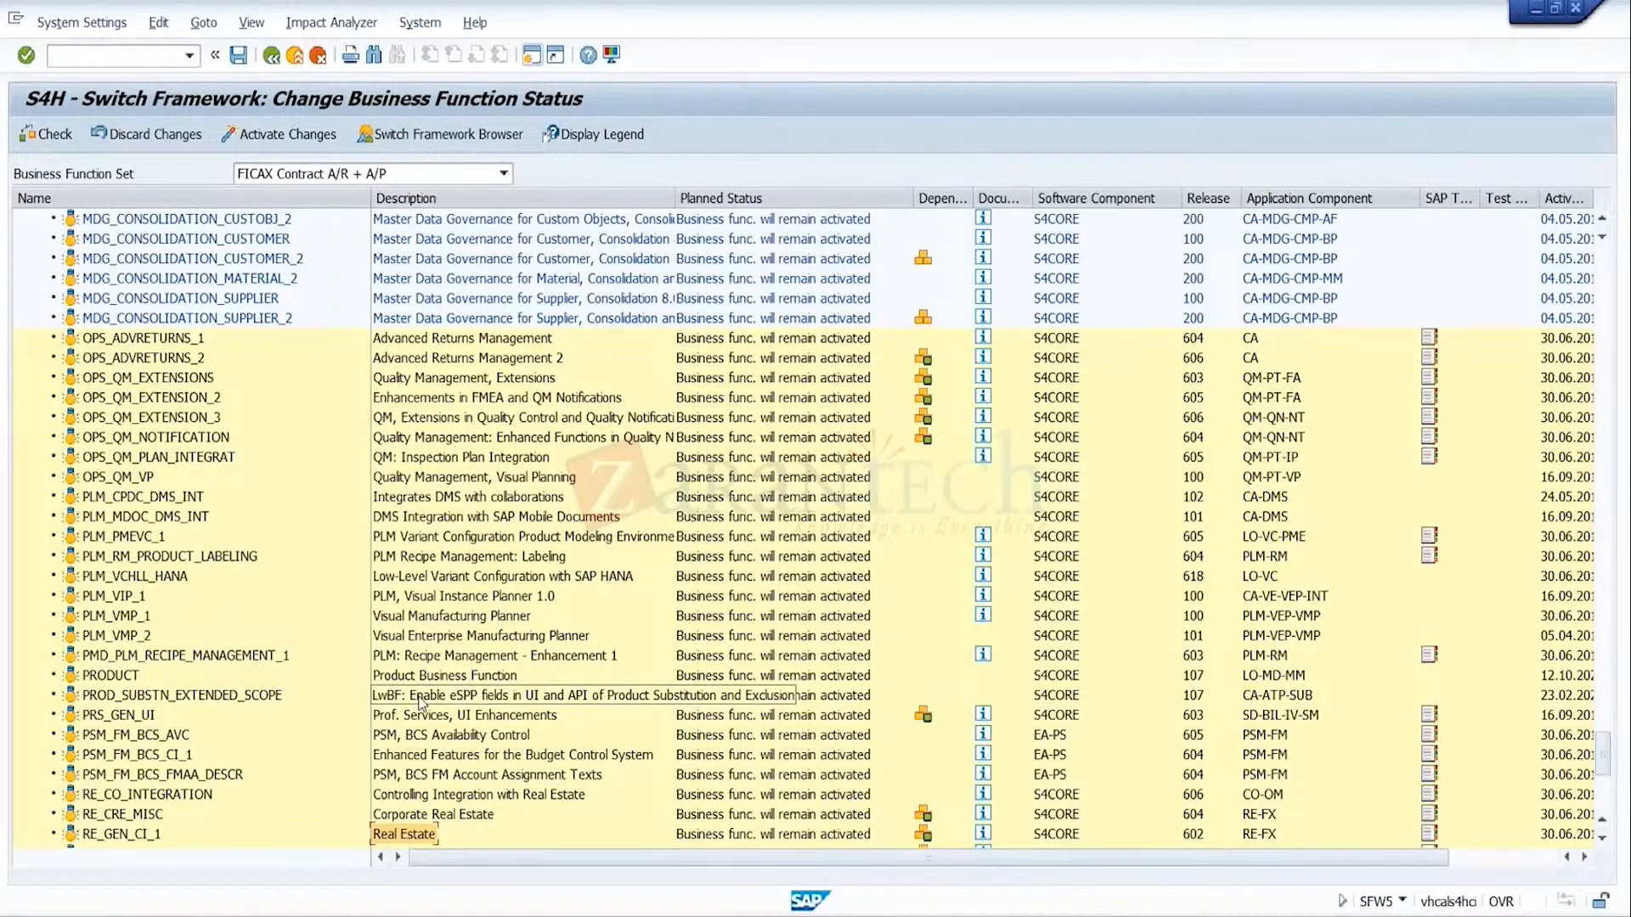
pyautogui.press('Down')
pyautogui.press('Down')
pyautogui.press('Down')
pyautogui.press('Down')
pyautogui.press('Down')
pyautogui.press('Down')
pyautogui.press('Down')
pyautogui.press('Down')
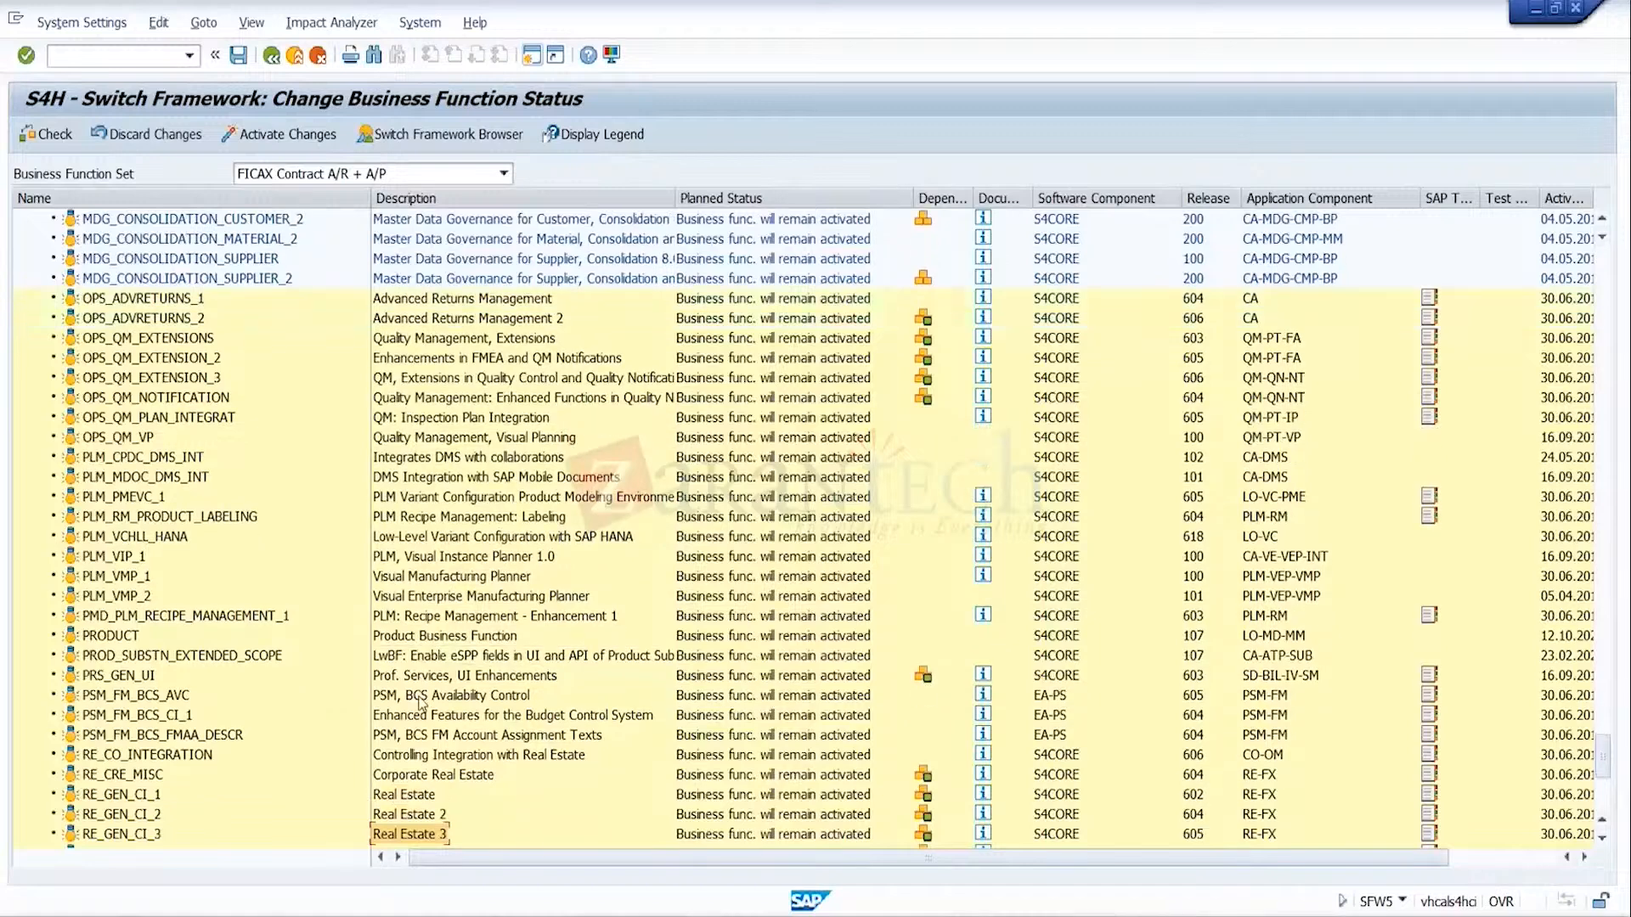
pyautogui.press('Down')
pyautogui.press('Down')
pyautogui.press('Down')
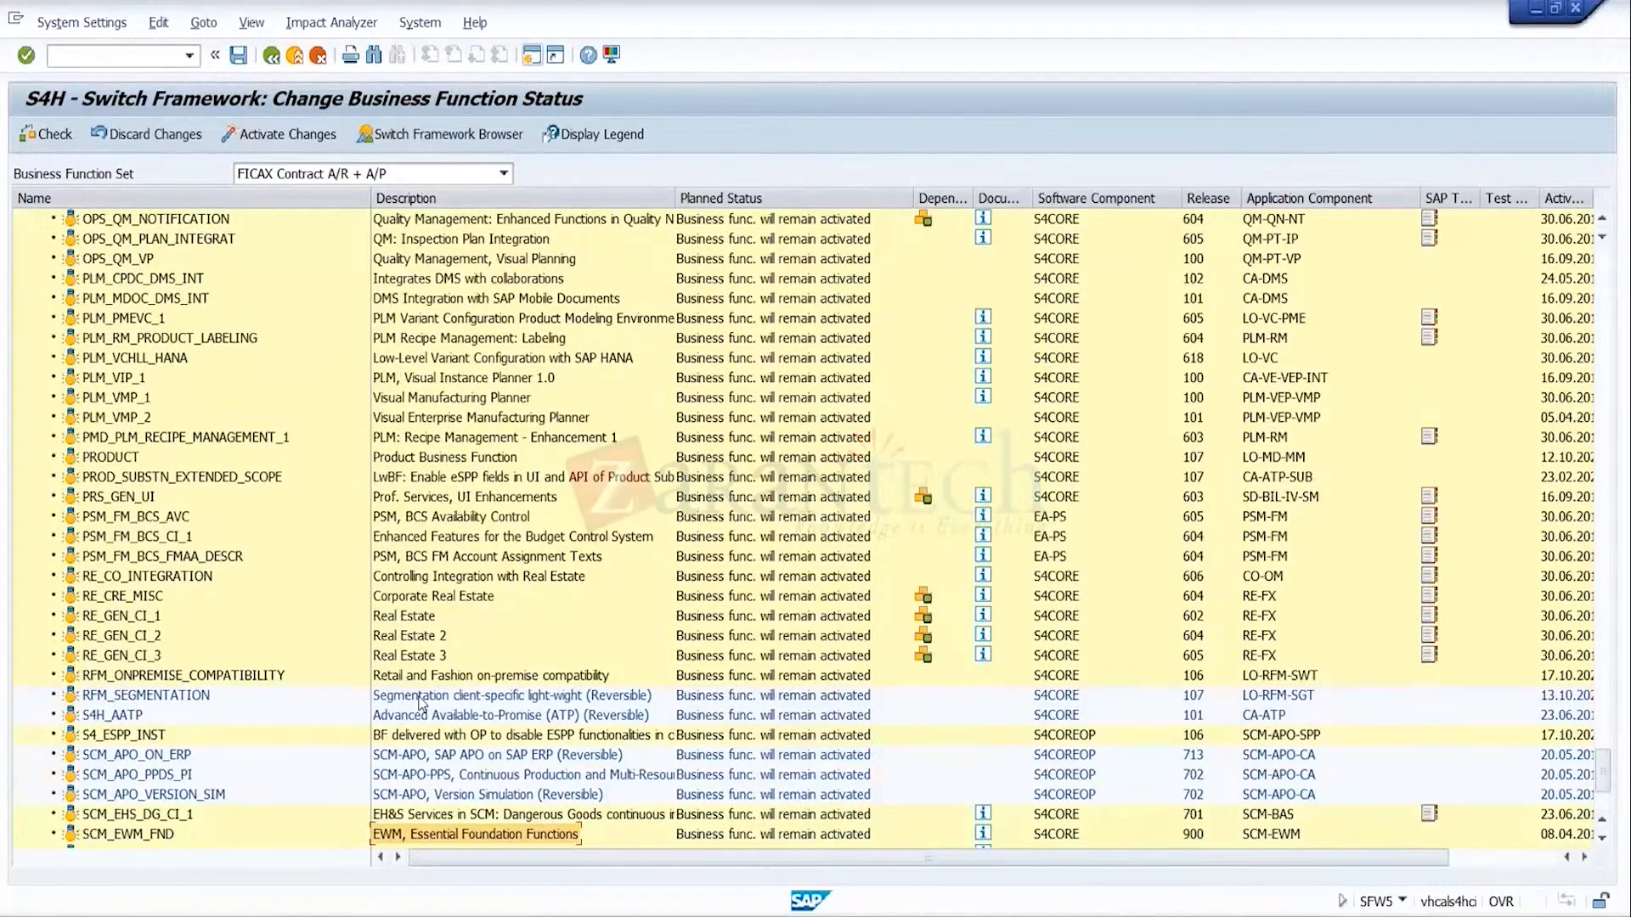
# Step: Try to activate changes with the S4H_AATP function selected, check its planned status and return to the IMG
pyautogui.click(443, 717)
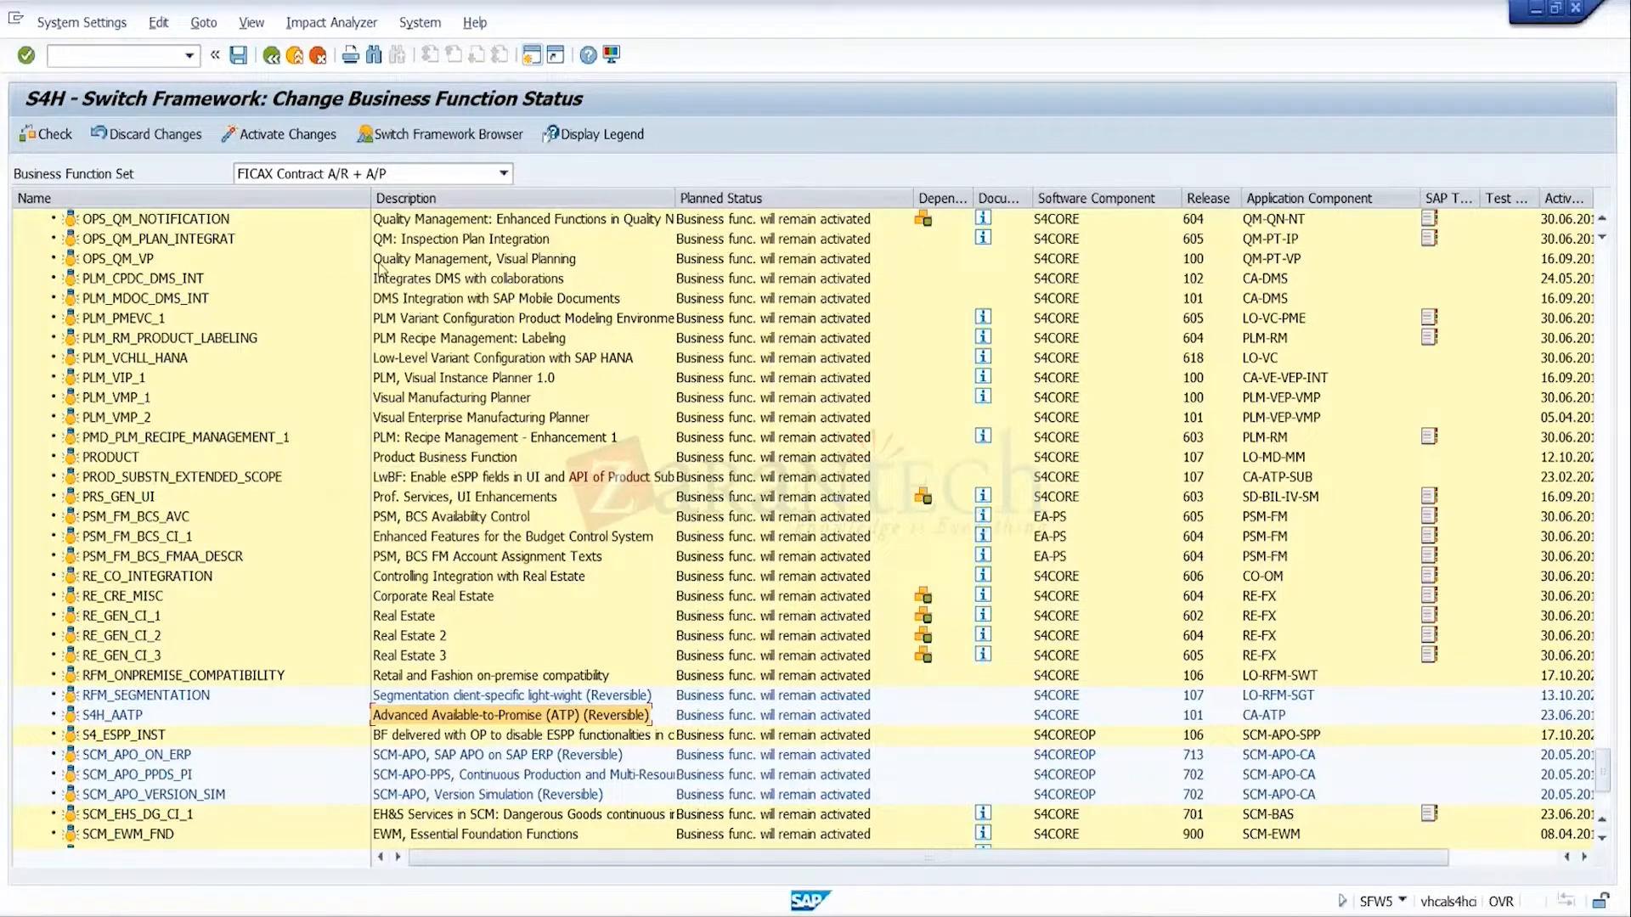
pyautogui.click(303, 140)
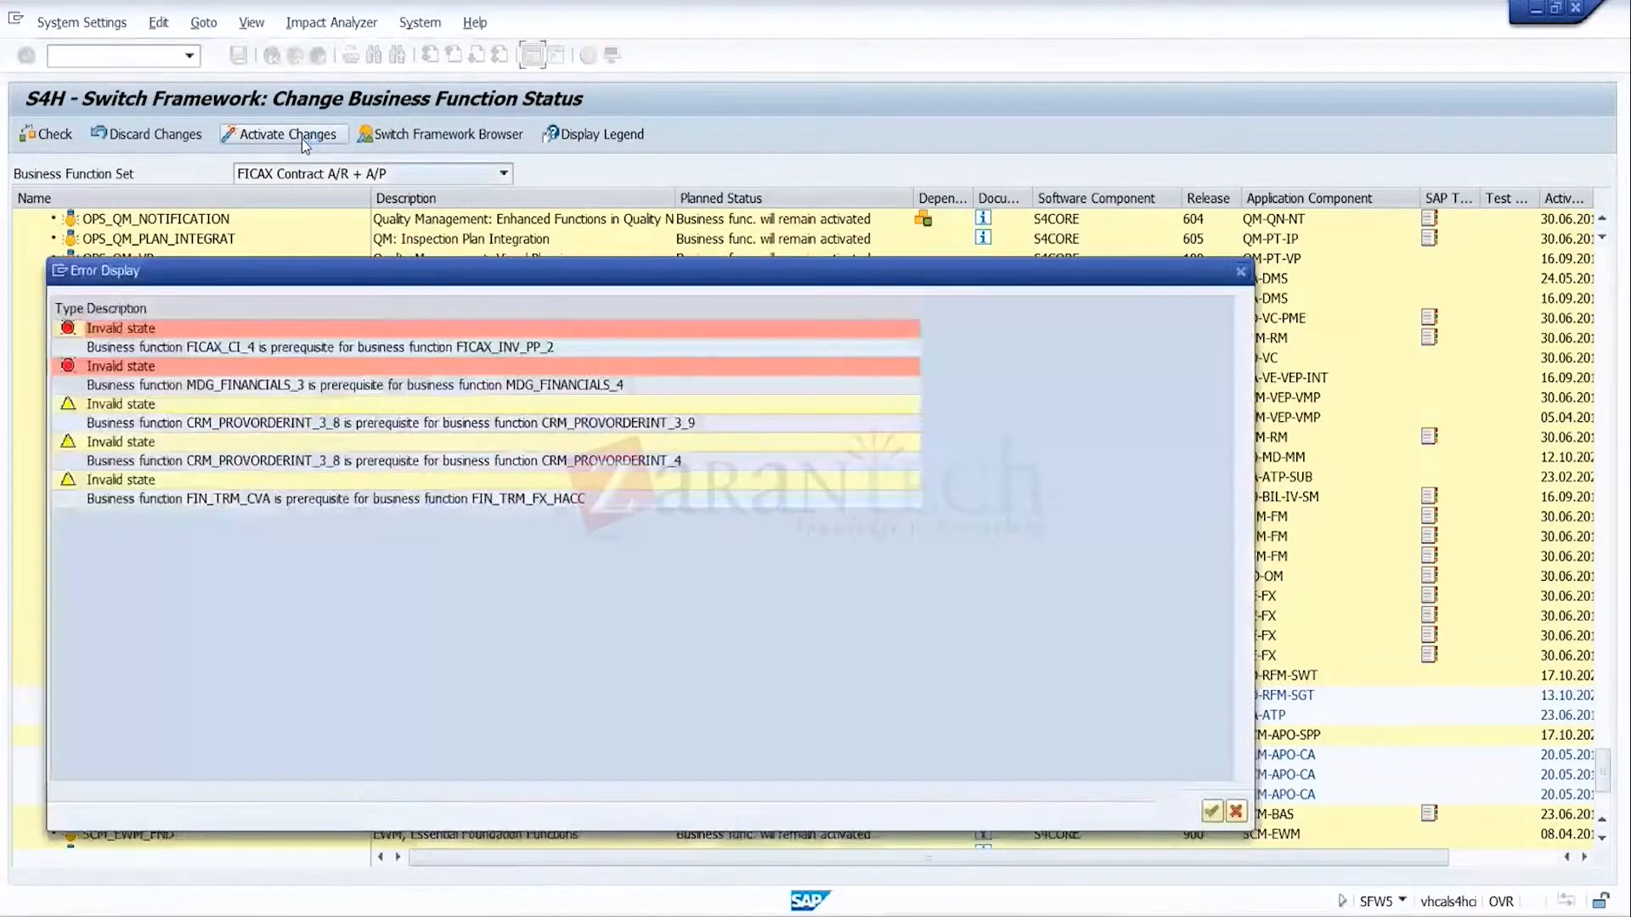
pyautogui.click(1212, 813)
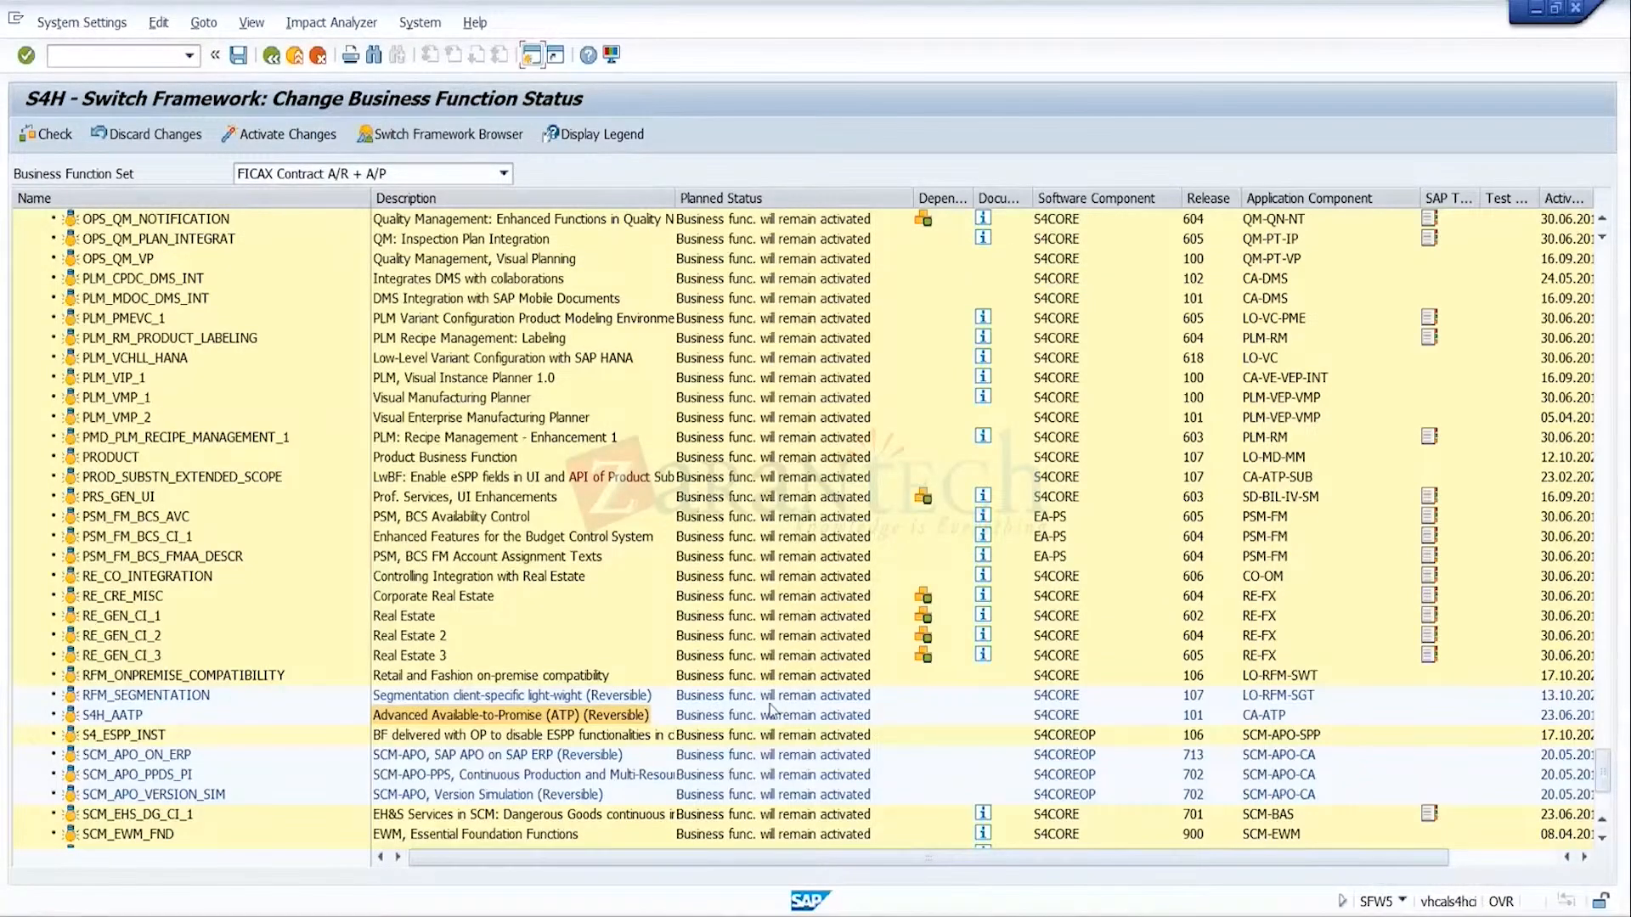
pyautogui.click(823, 724)
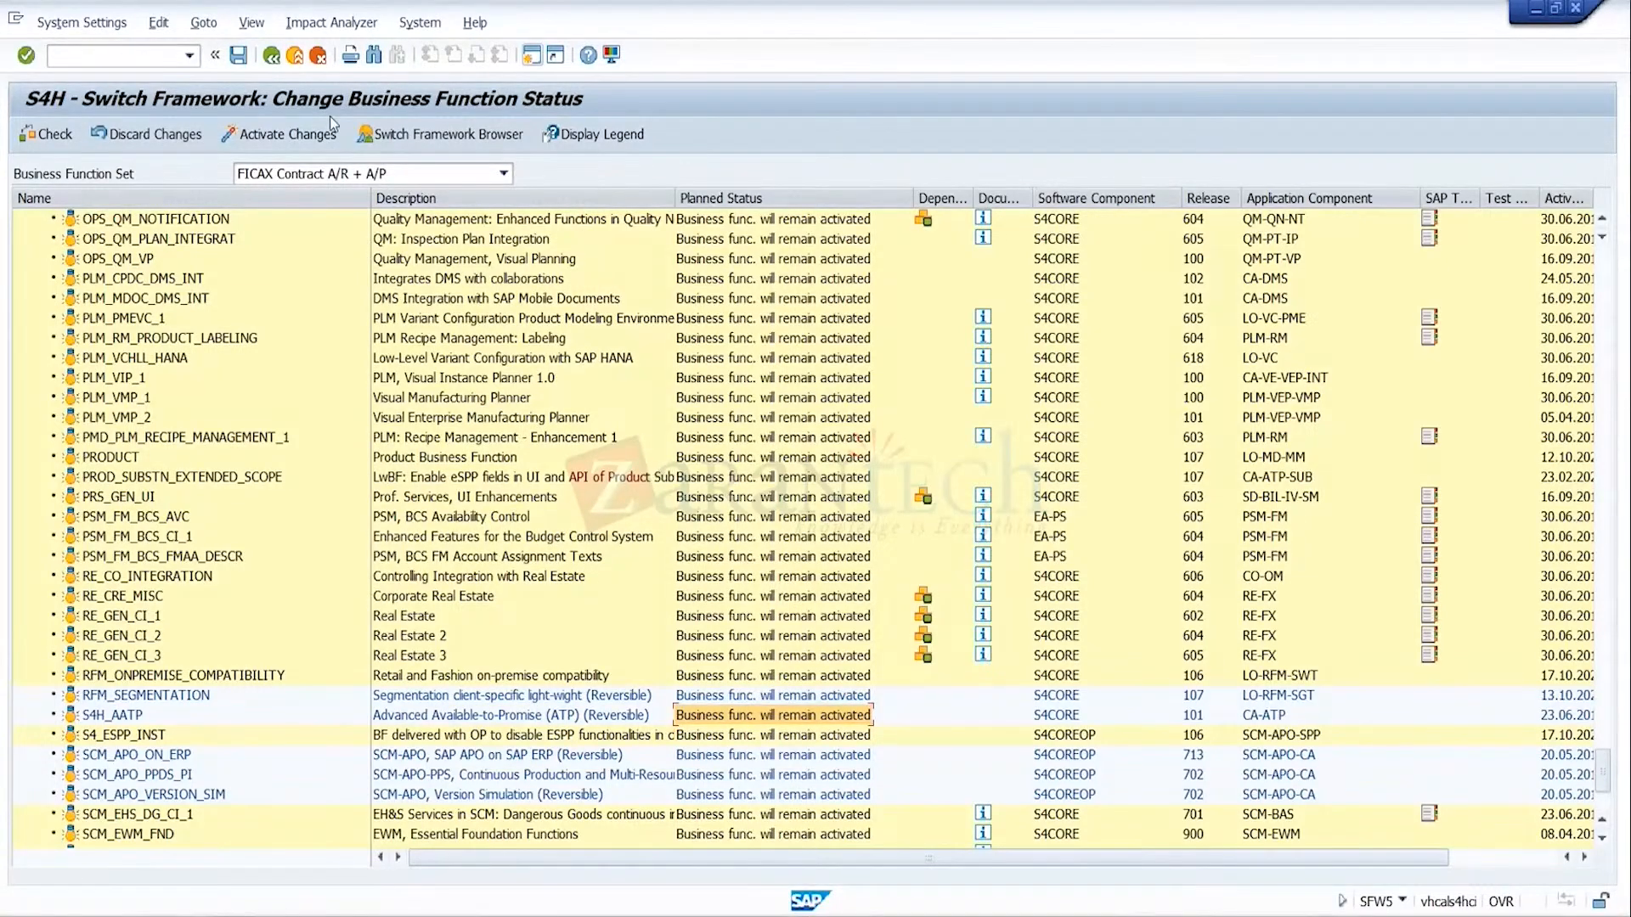
pyautogui.click(273, 61)
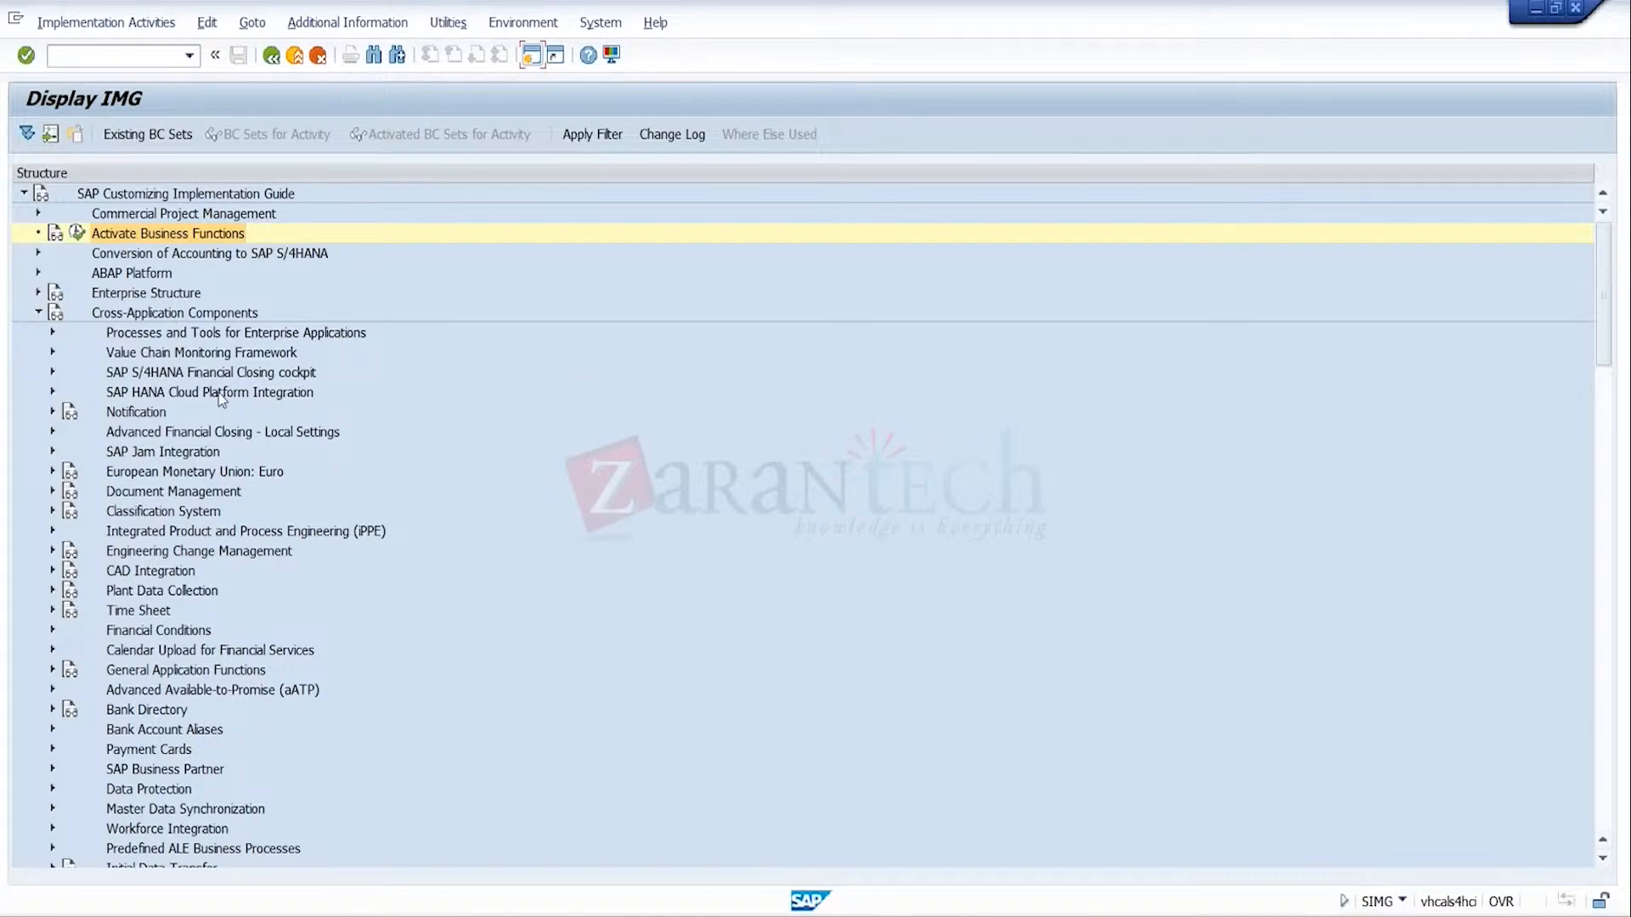
# Step: Collapse Cross-Application Components and review Configure Requirement Classes in the Transfer of Requirements node under Sales and Distribution
pyautogui.click(38, 312)
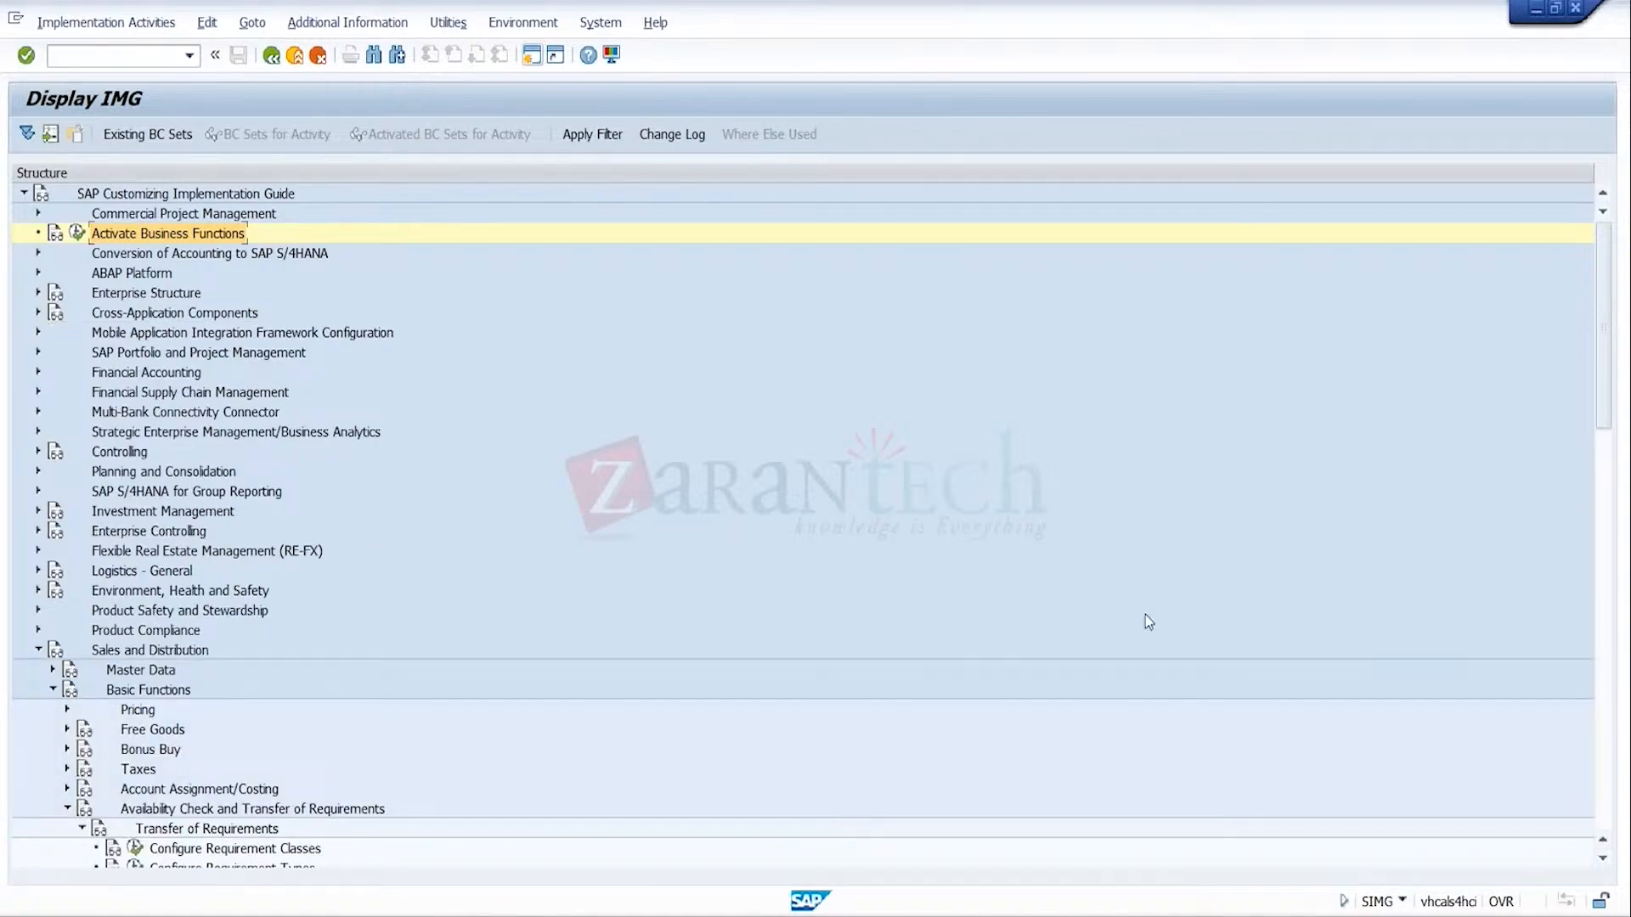
pyautogui.moveTo(1603, 427); pyautogui.dragTo(1603, 522)
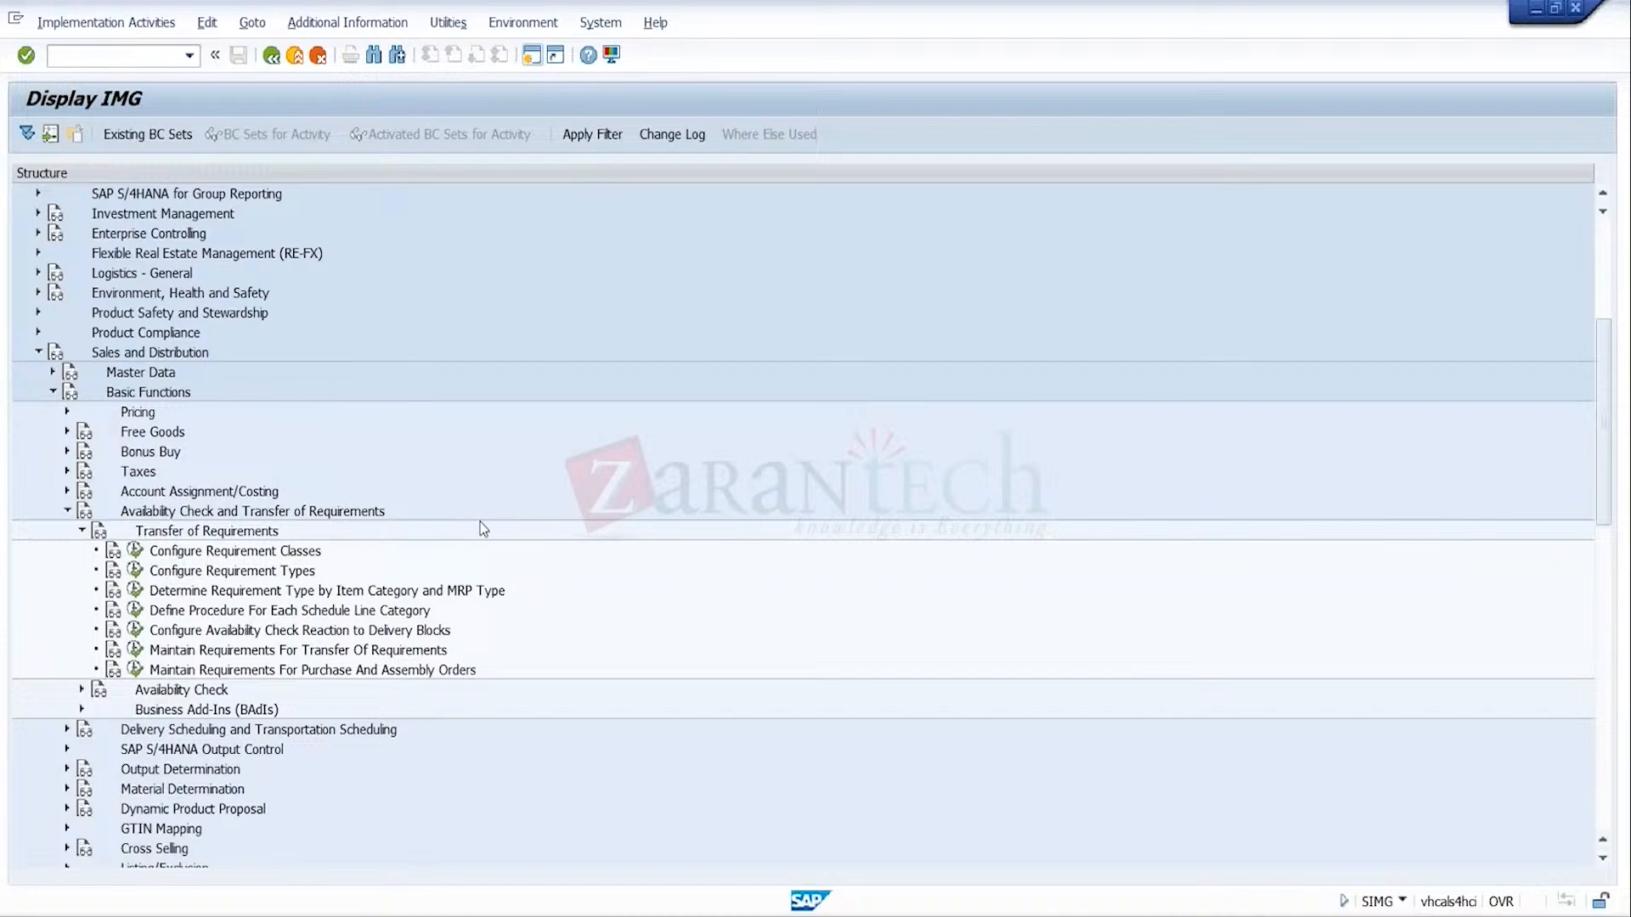
pyautogui.click(301, 548)
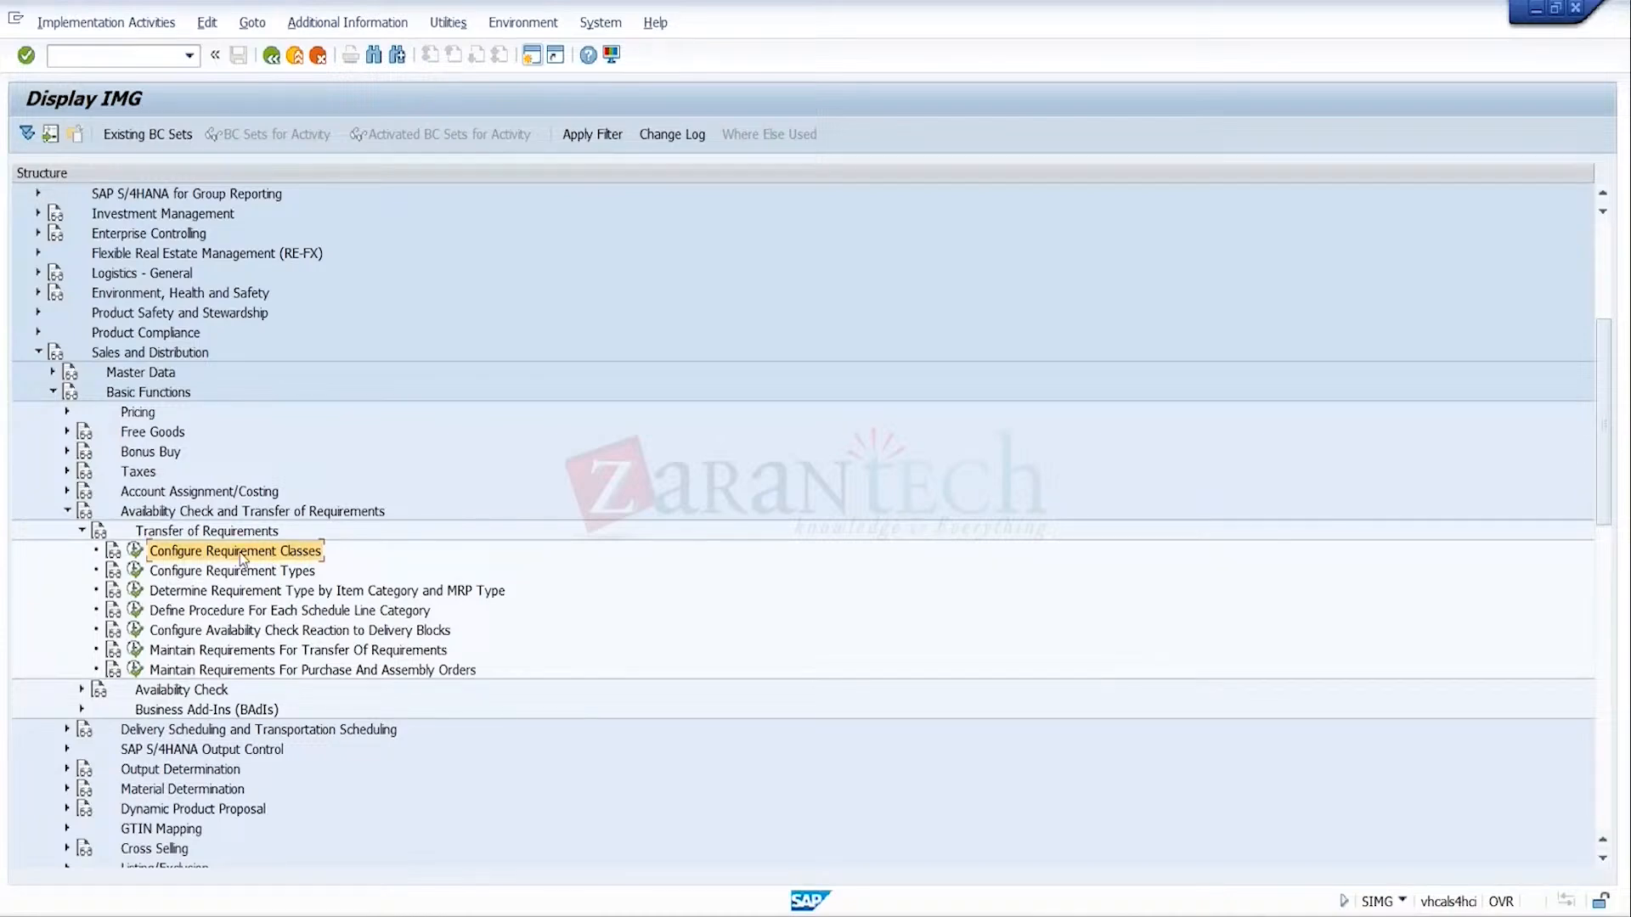
pyautogui.click(135, 550)
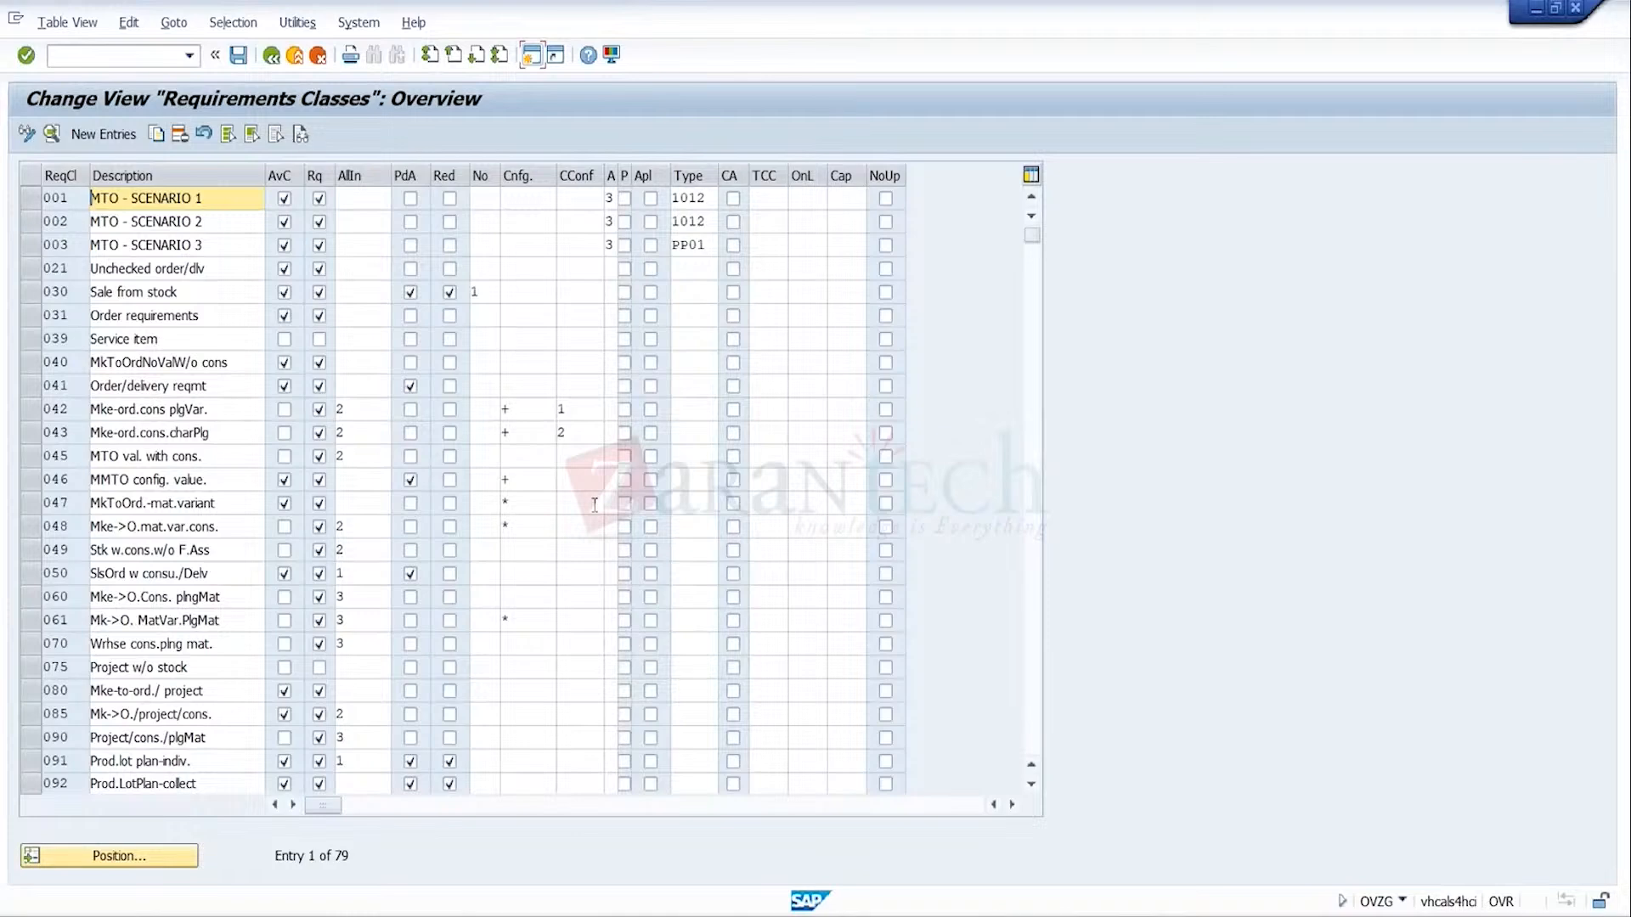
pyautogui.click(272, 57)
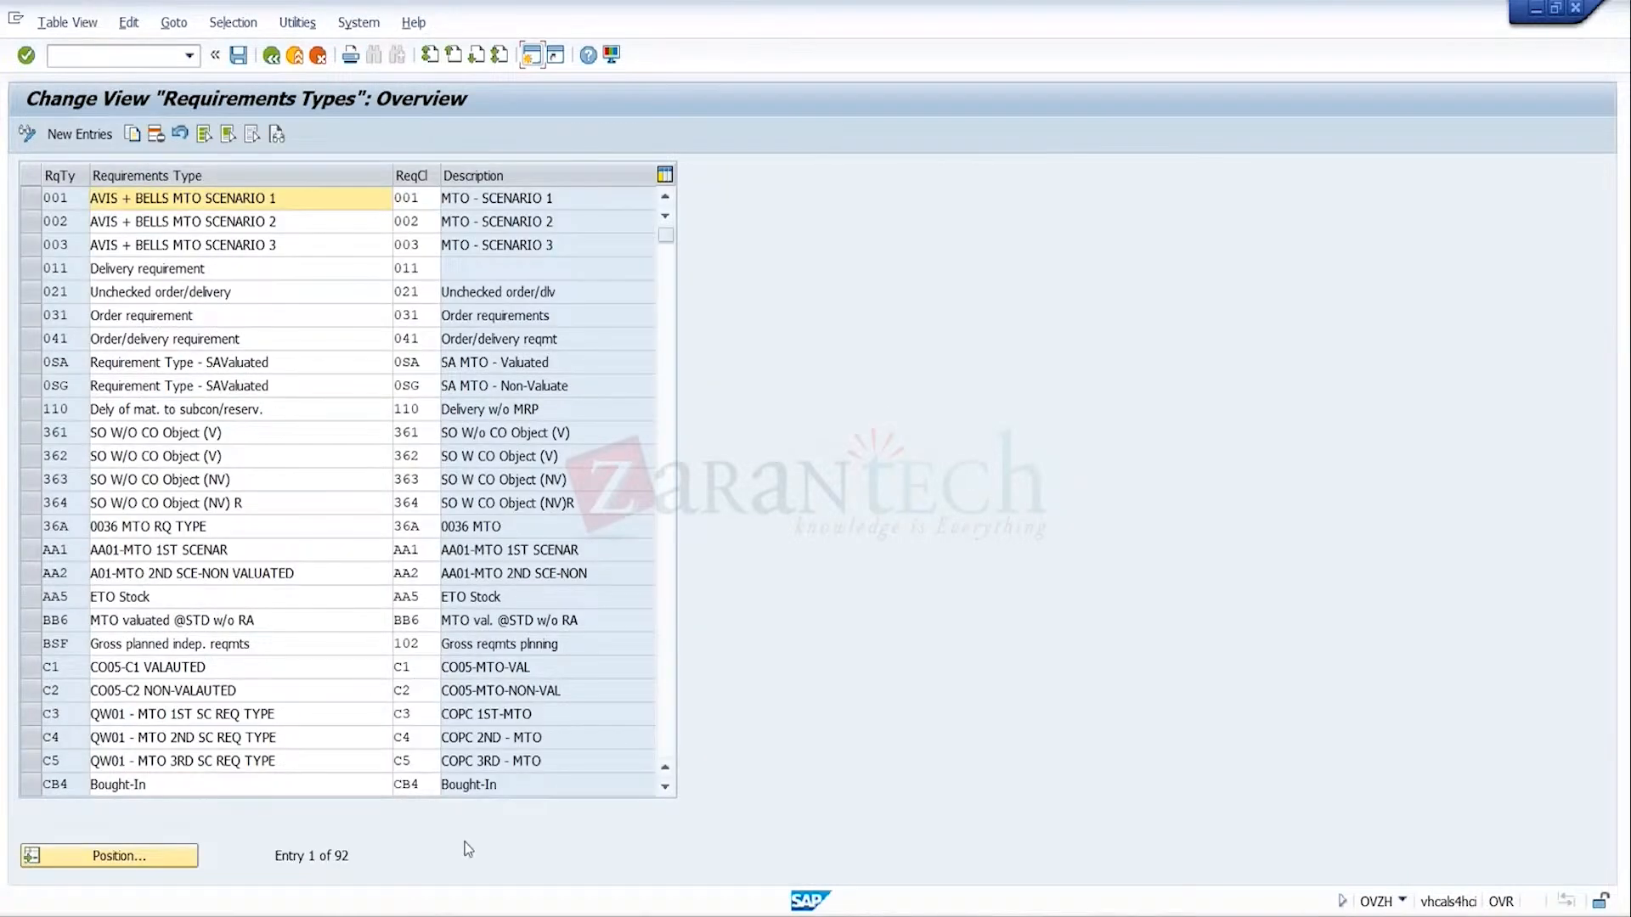
# Step: Review the requirement types and the determination of requirement type by item category and MRP type
pyautogui.click(274, 60)
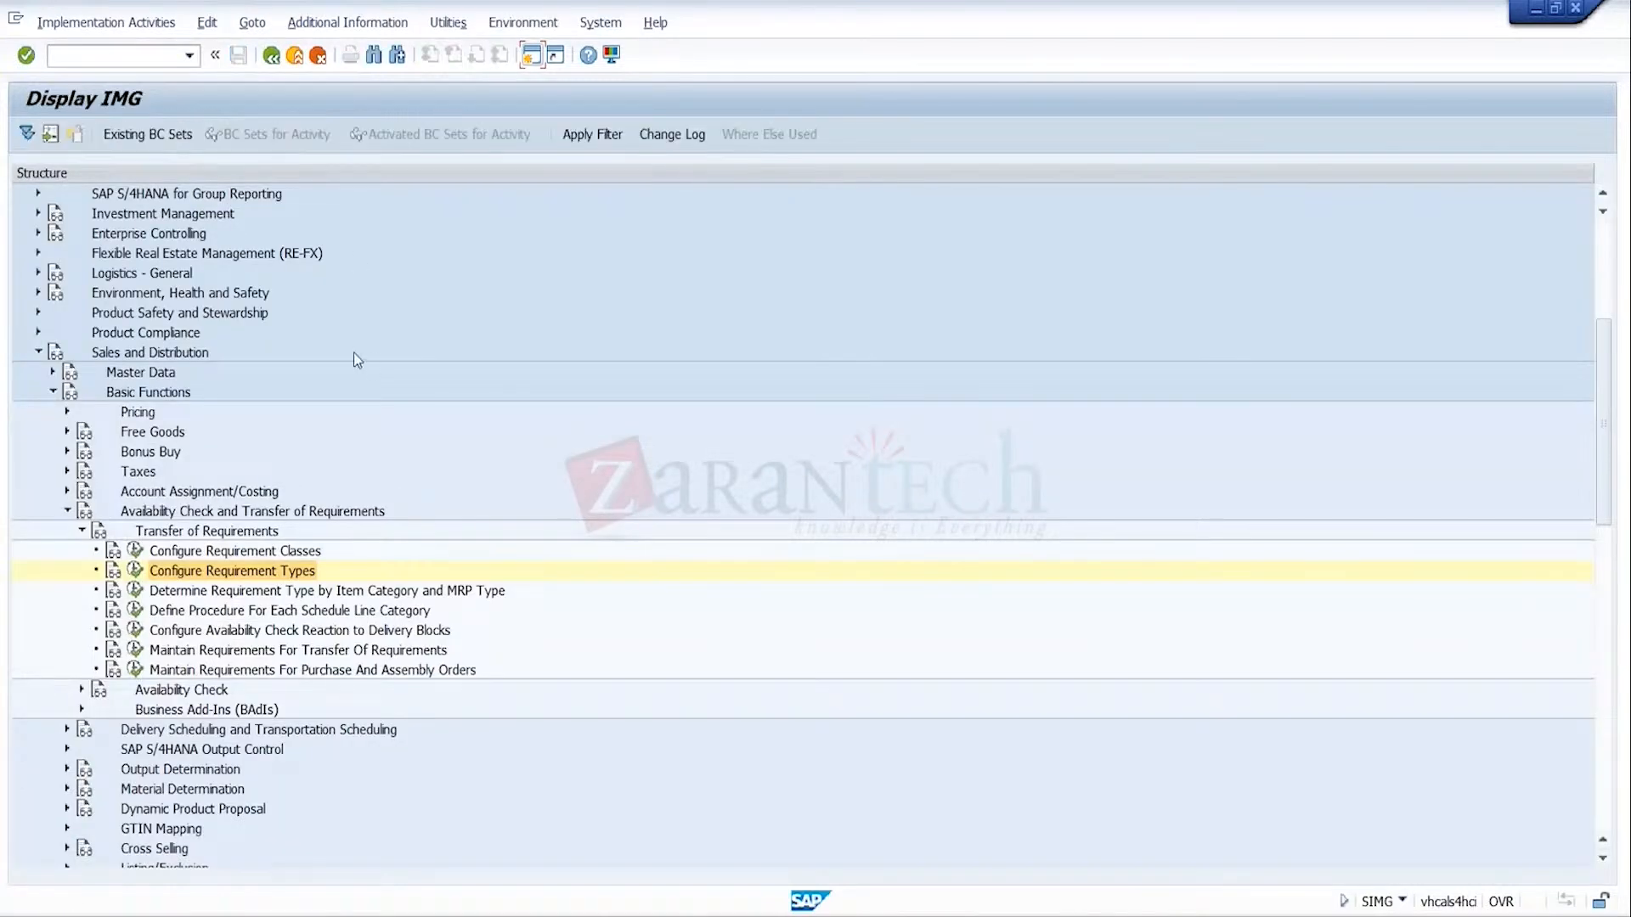
pyautogui.click(136, 590)
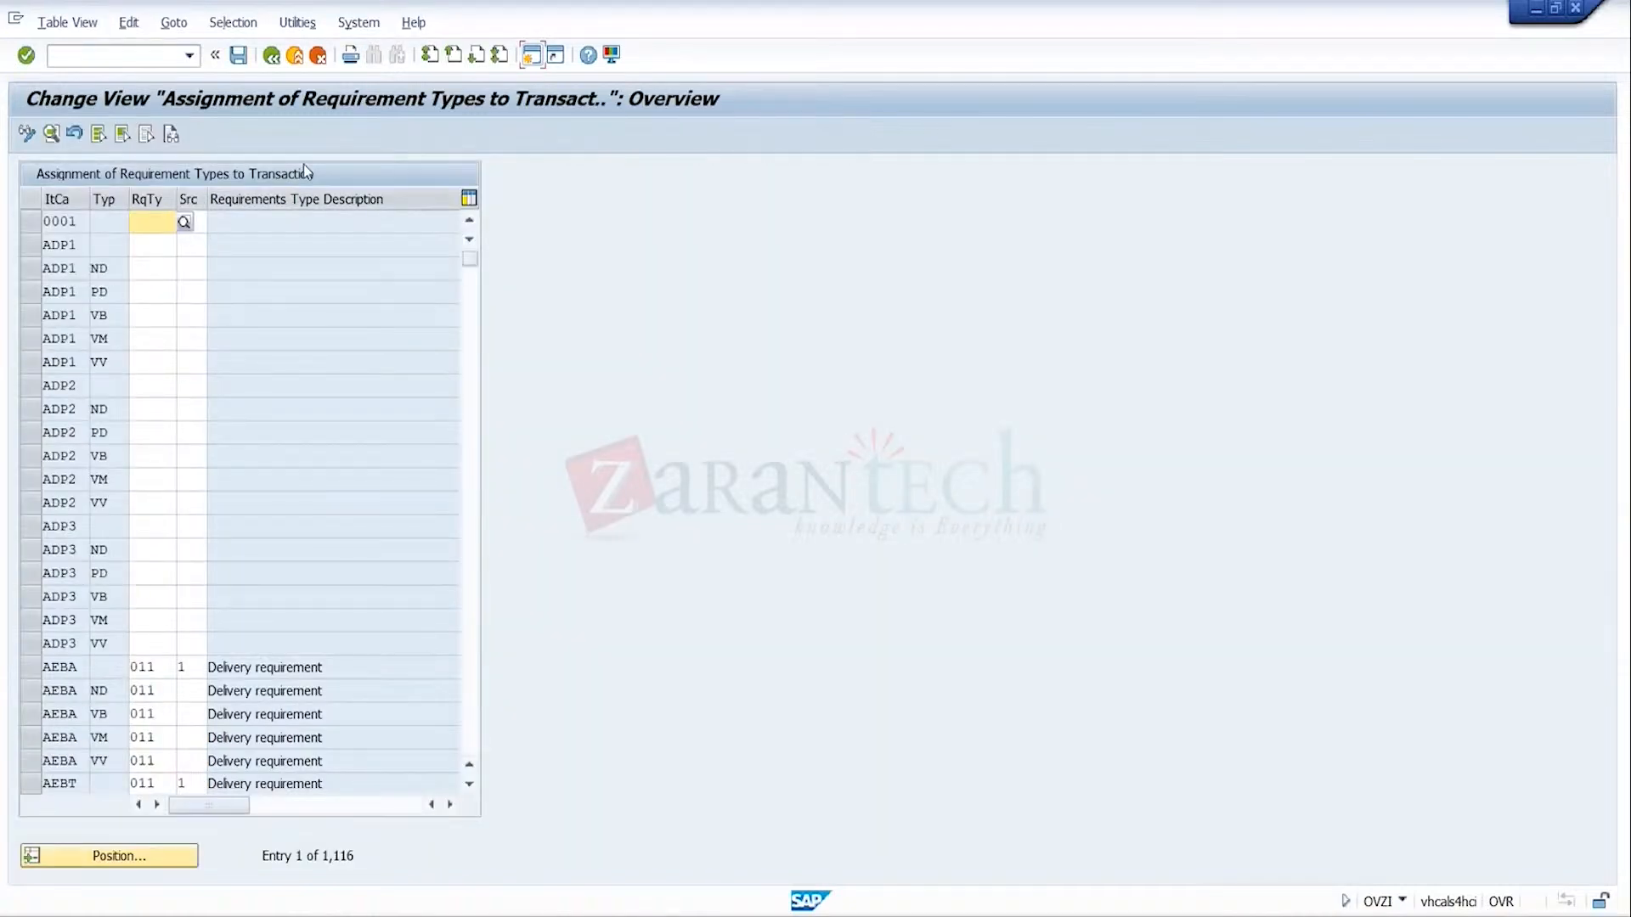
pyautogui.click(272, 57)
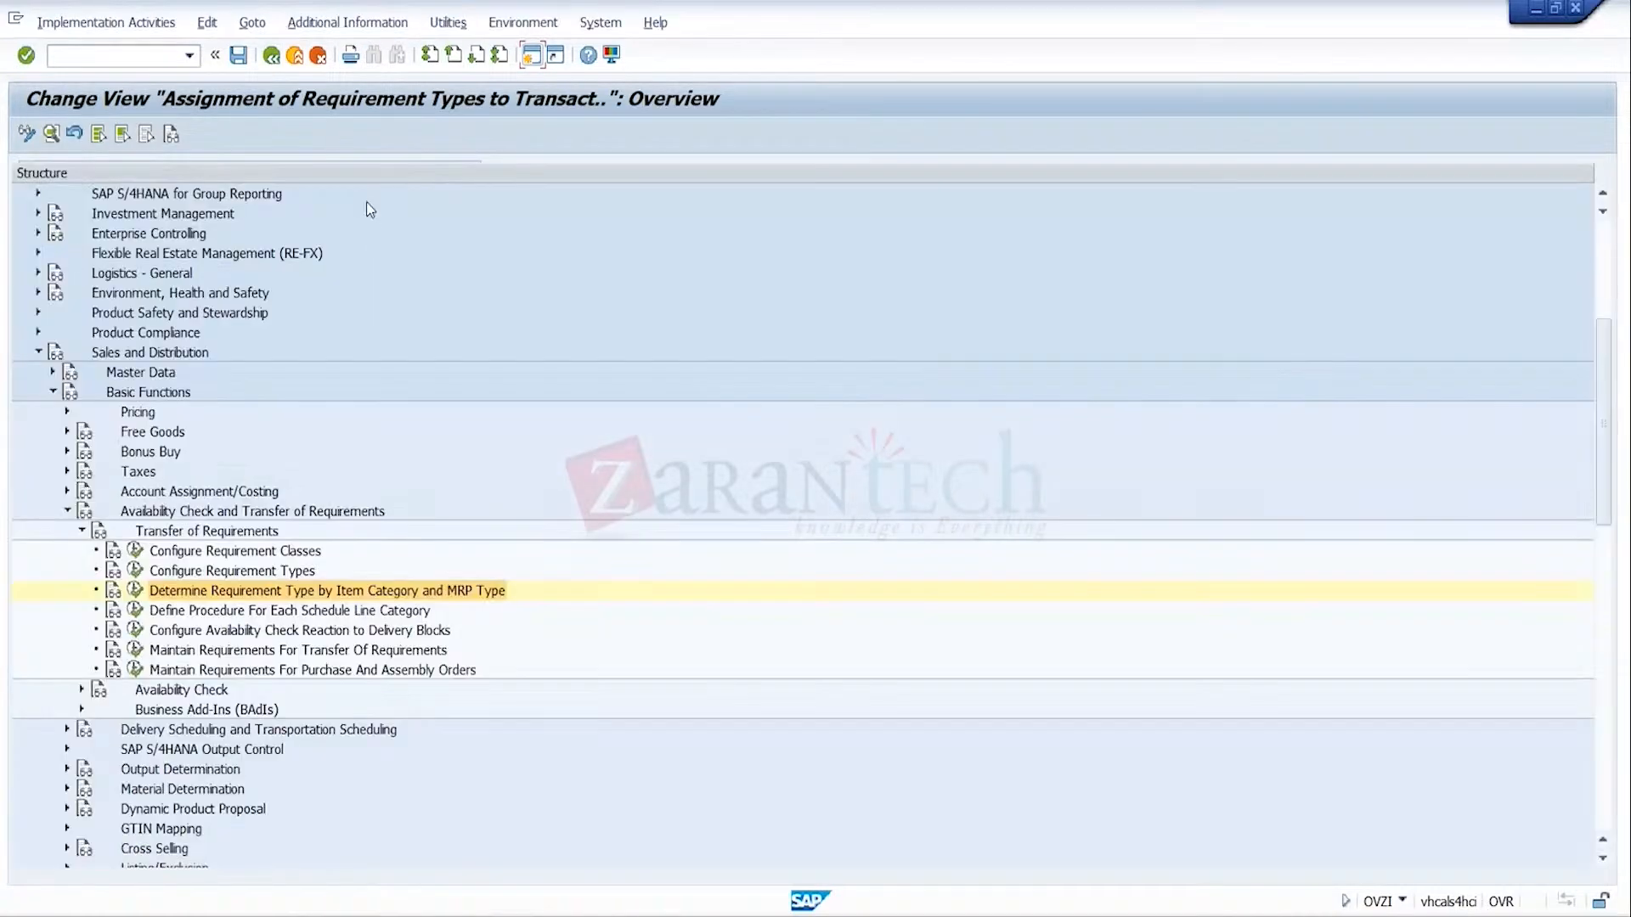
# Step: Review Define Procedure For Each Schedule Line Category, including the CP schedule line category, and return to the IMG
pyautogui.click(411, 635)
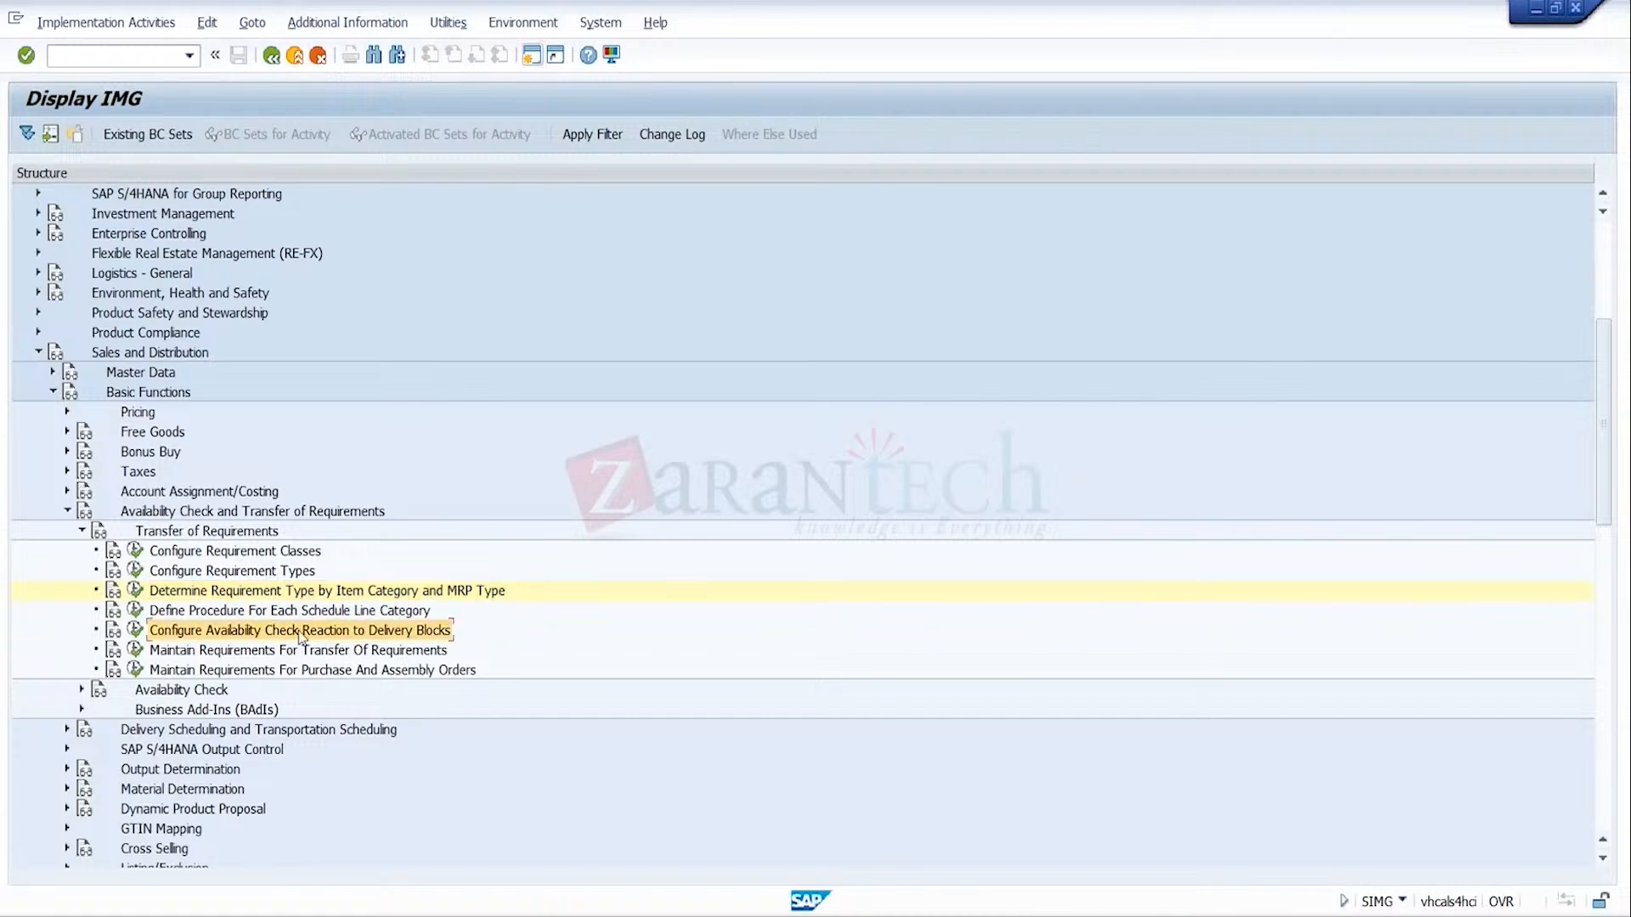
pyautogui.click(138, 610)
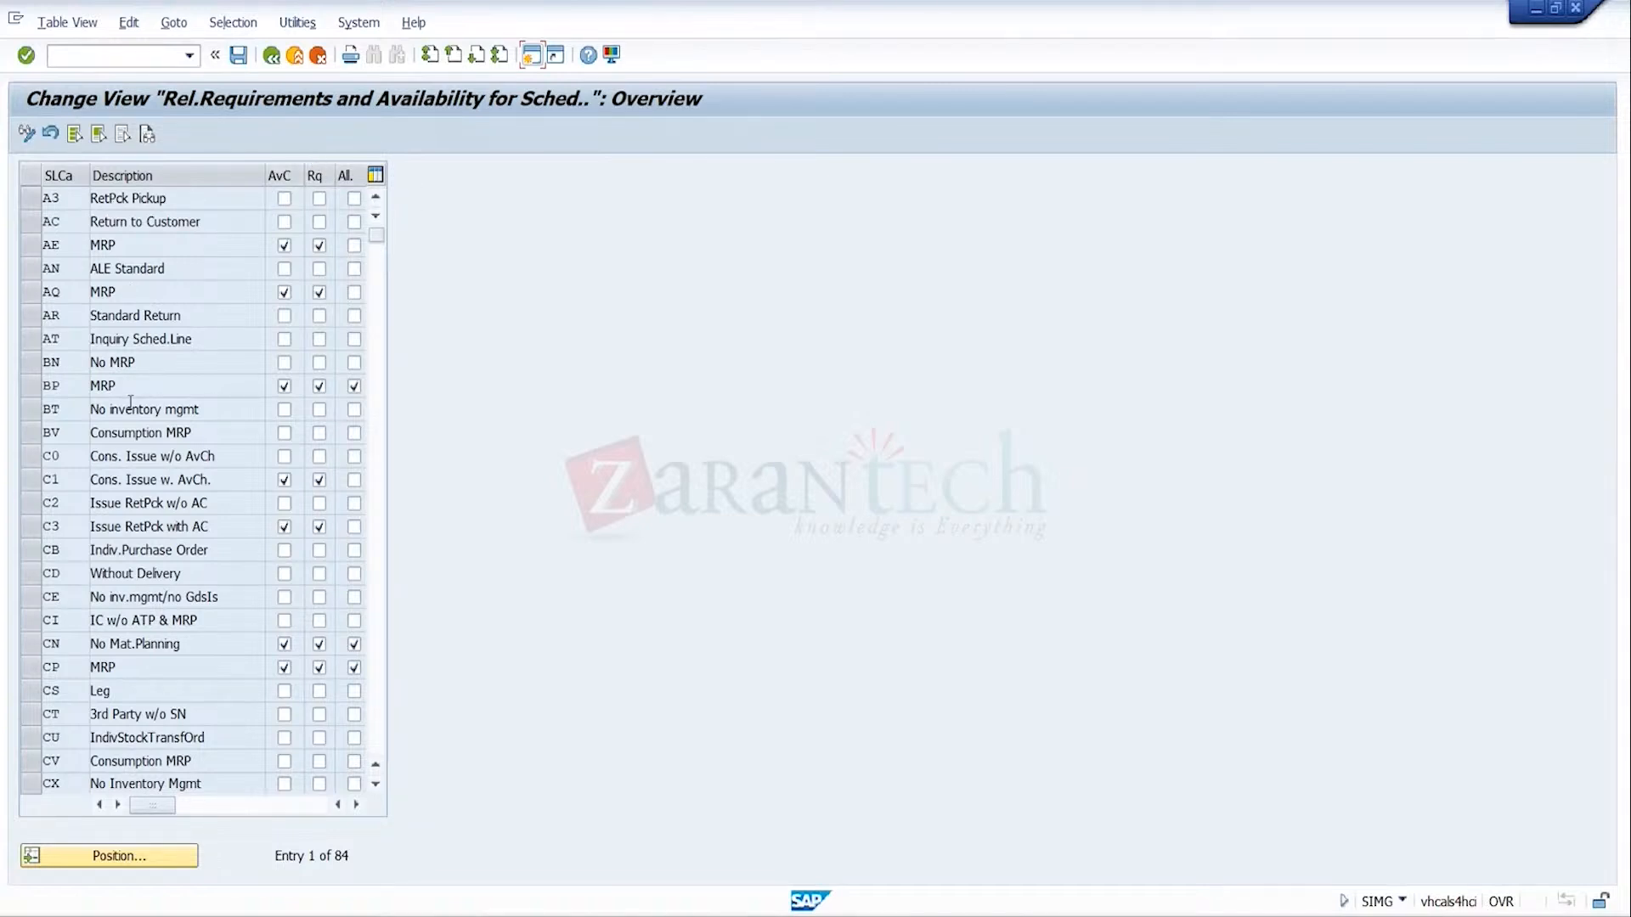
pyautogui.click(127, 670)
pyautogui.click(271, 55)
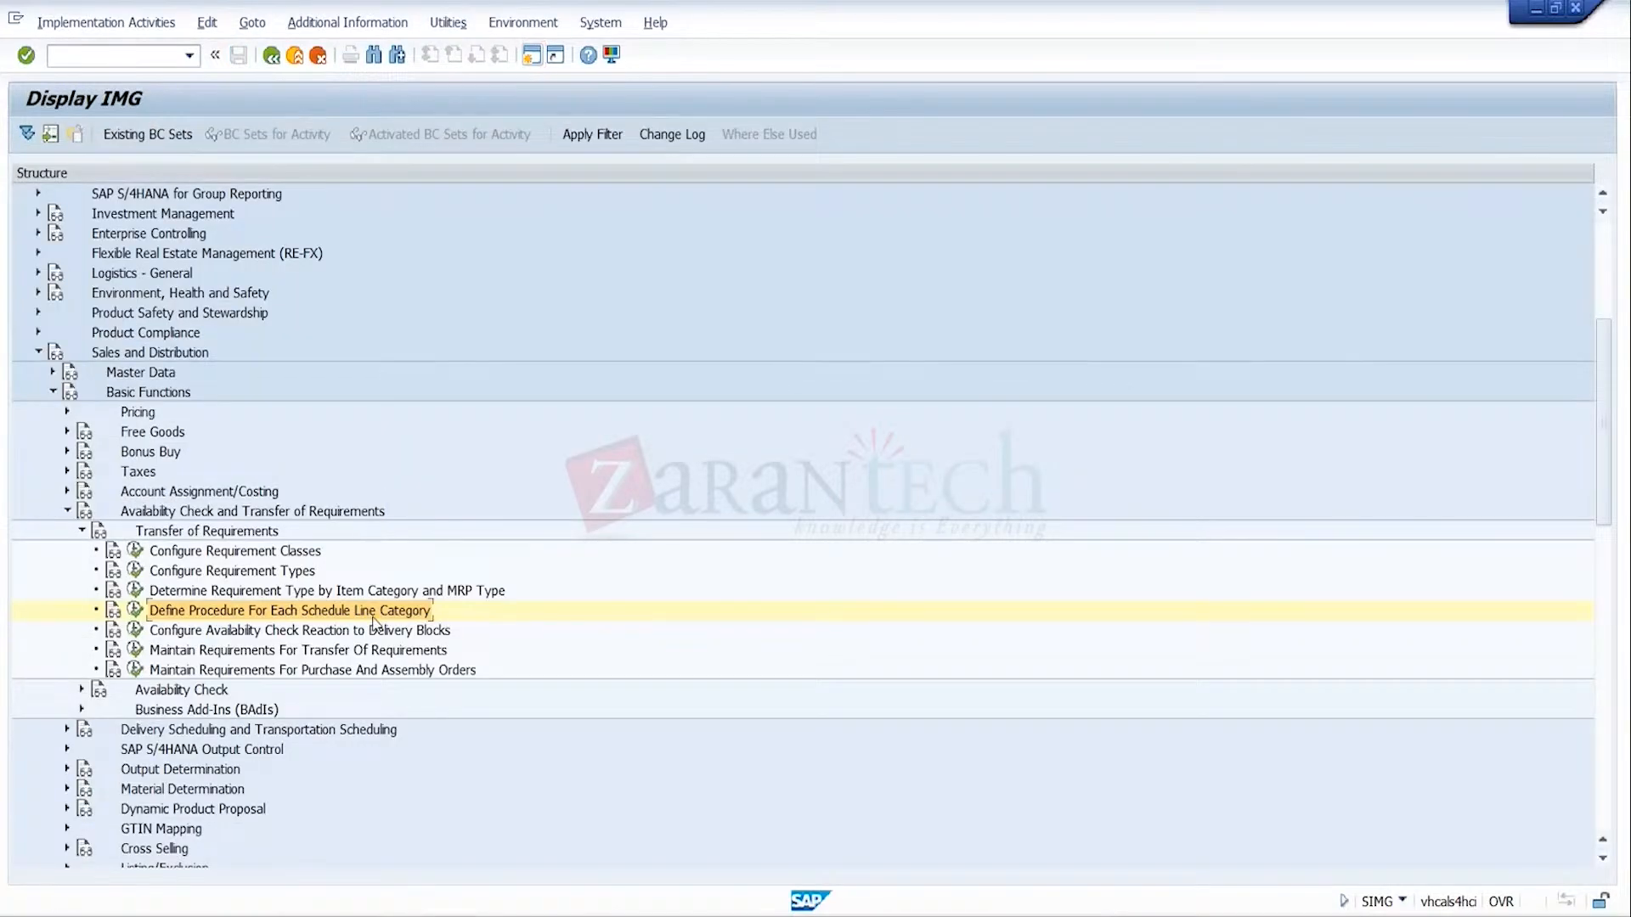
# Step: Review Maintain Requirements For Transfer Of Requirements and point out the activity for purchase and assembly orders
pyautogui.click(389, 636)
pyautogui.click(411, 656)
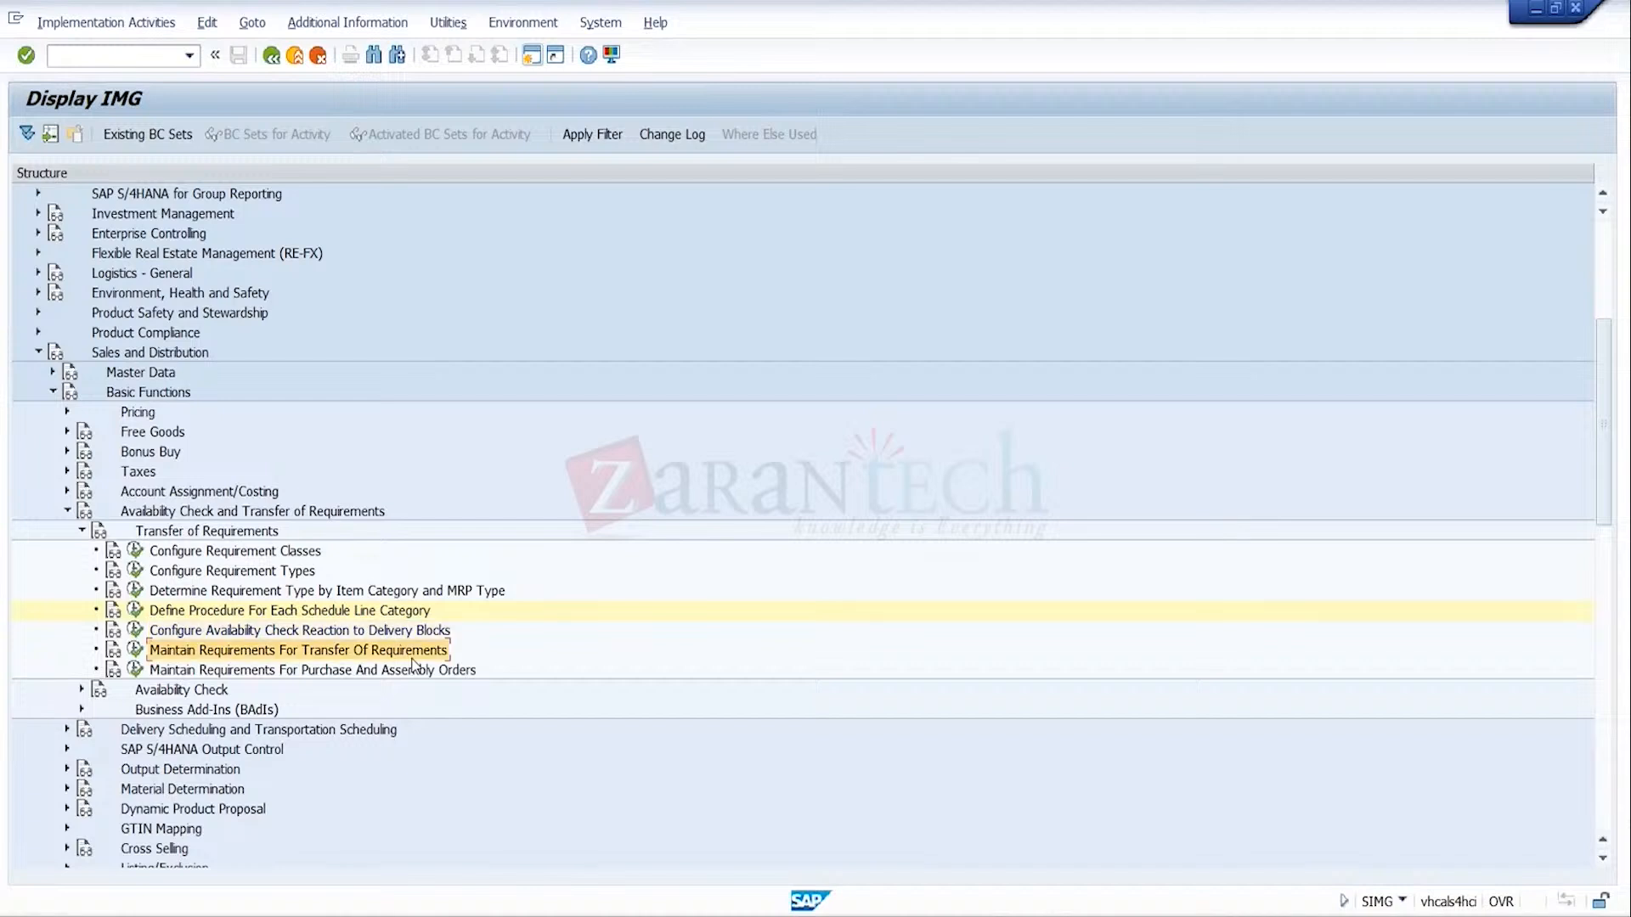
pyautogui.click(138, 653)
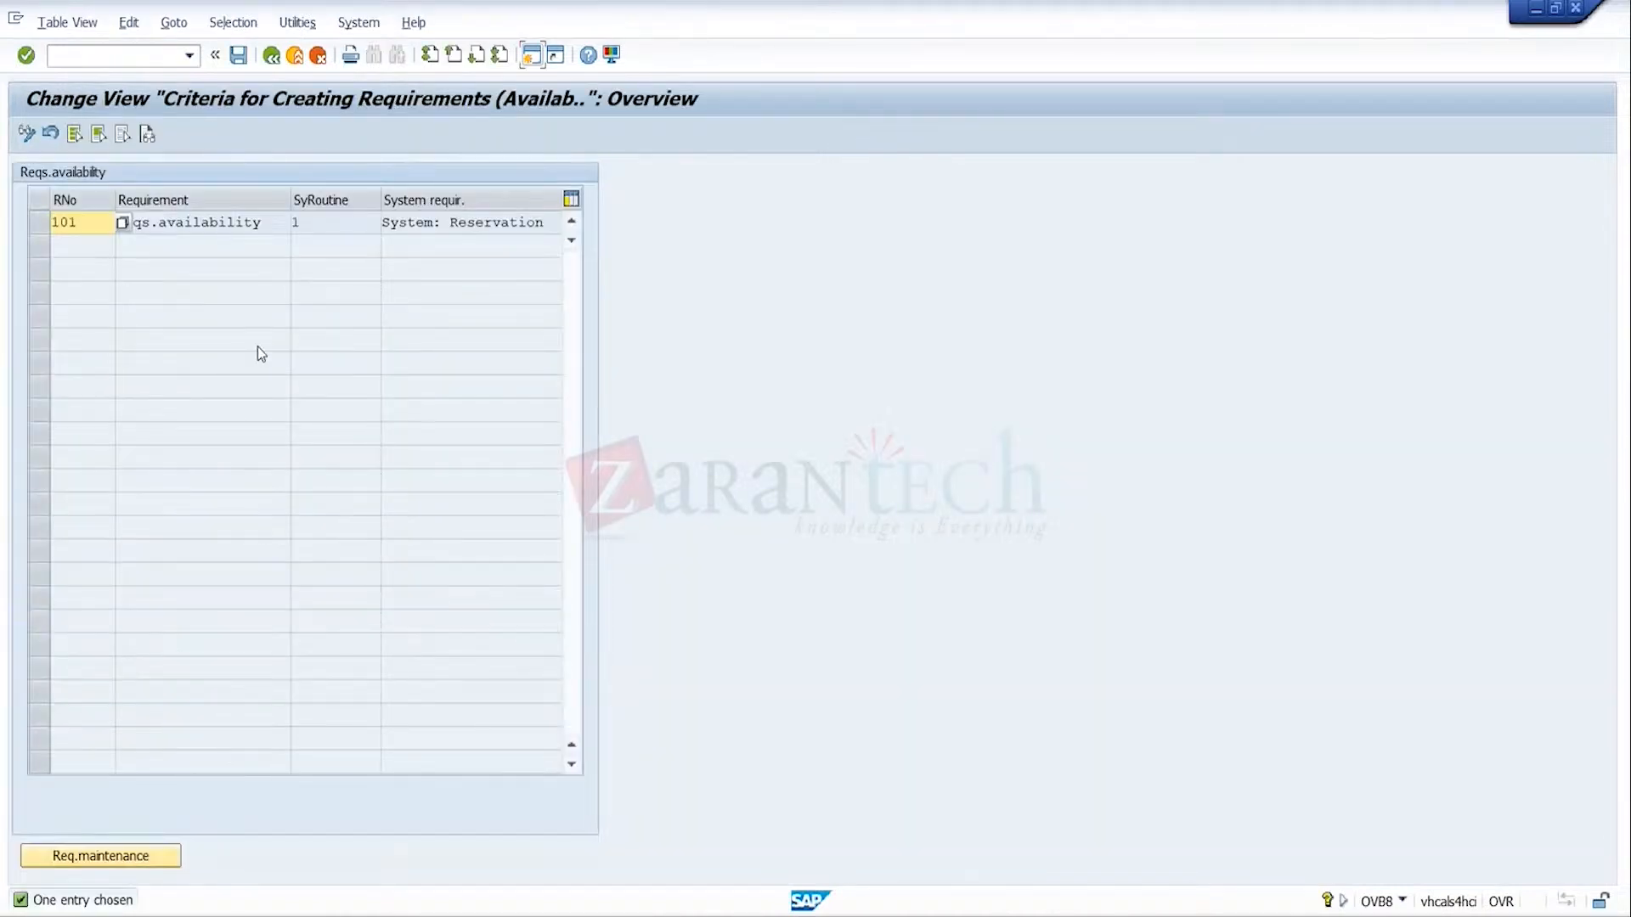
pyautogui.click(271, 55)
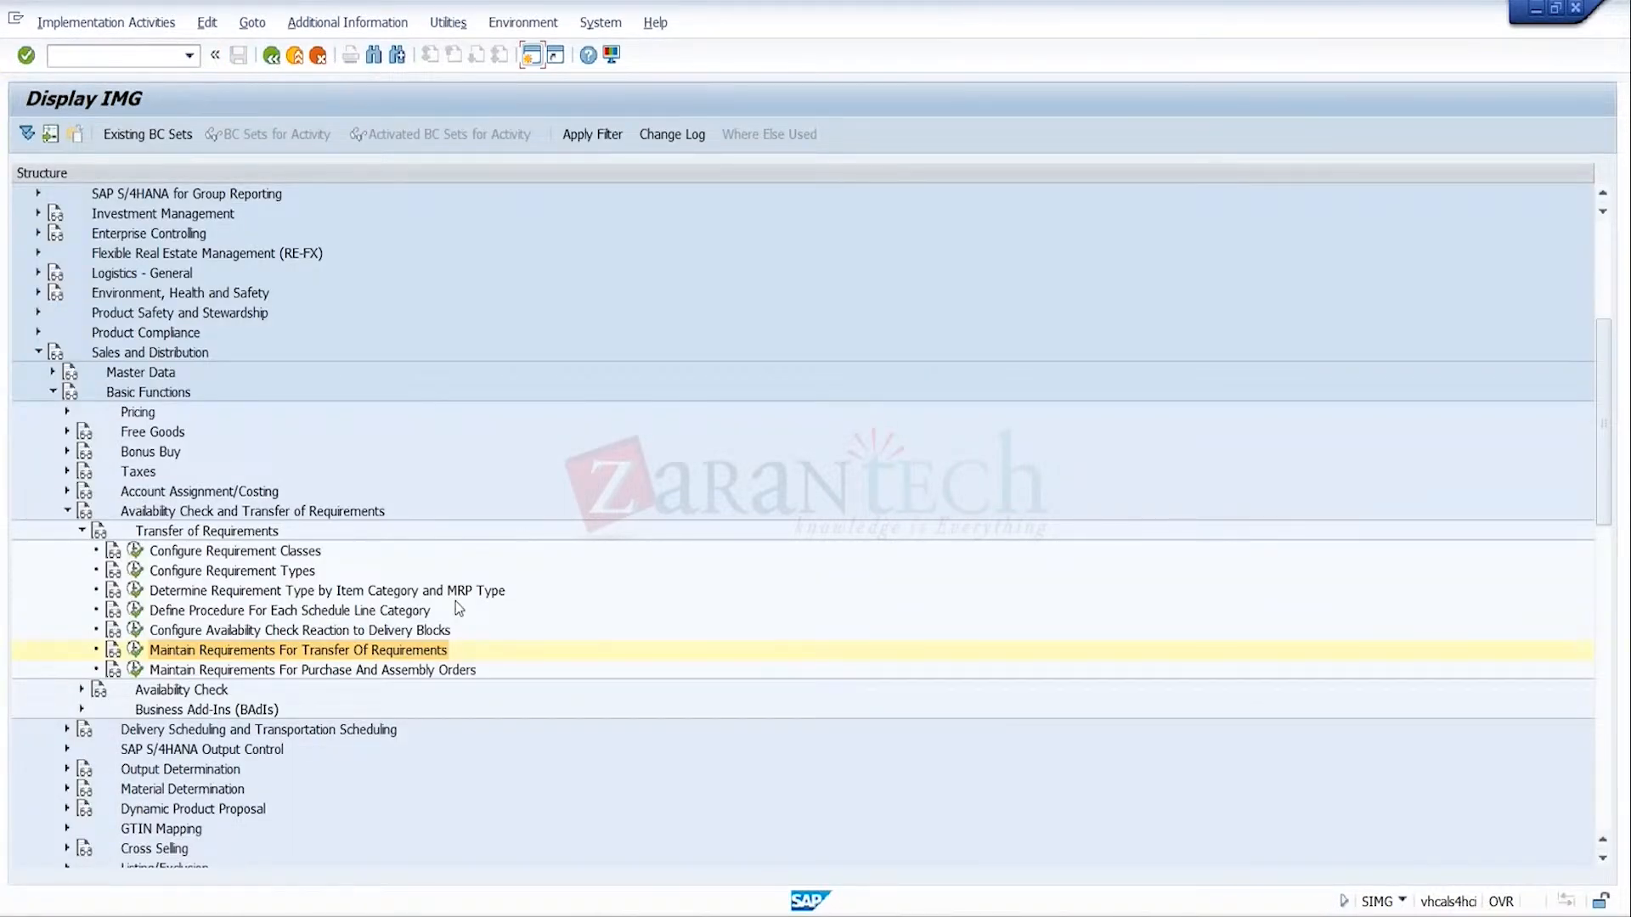
pyautogui.click(439, 671)
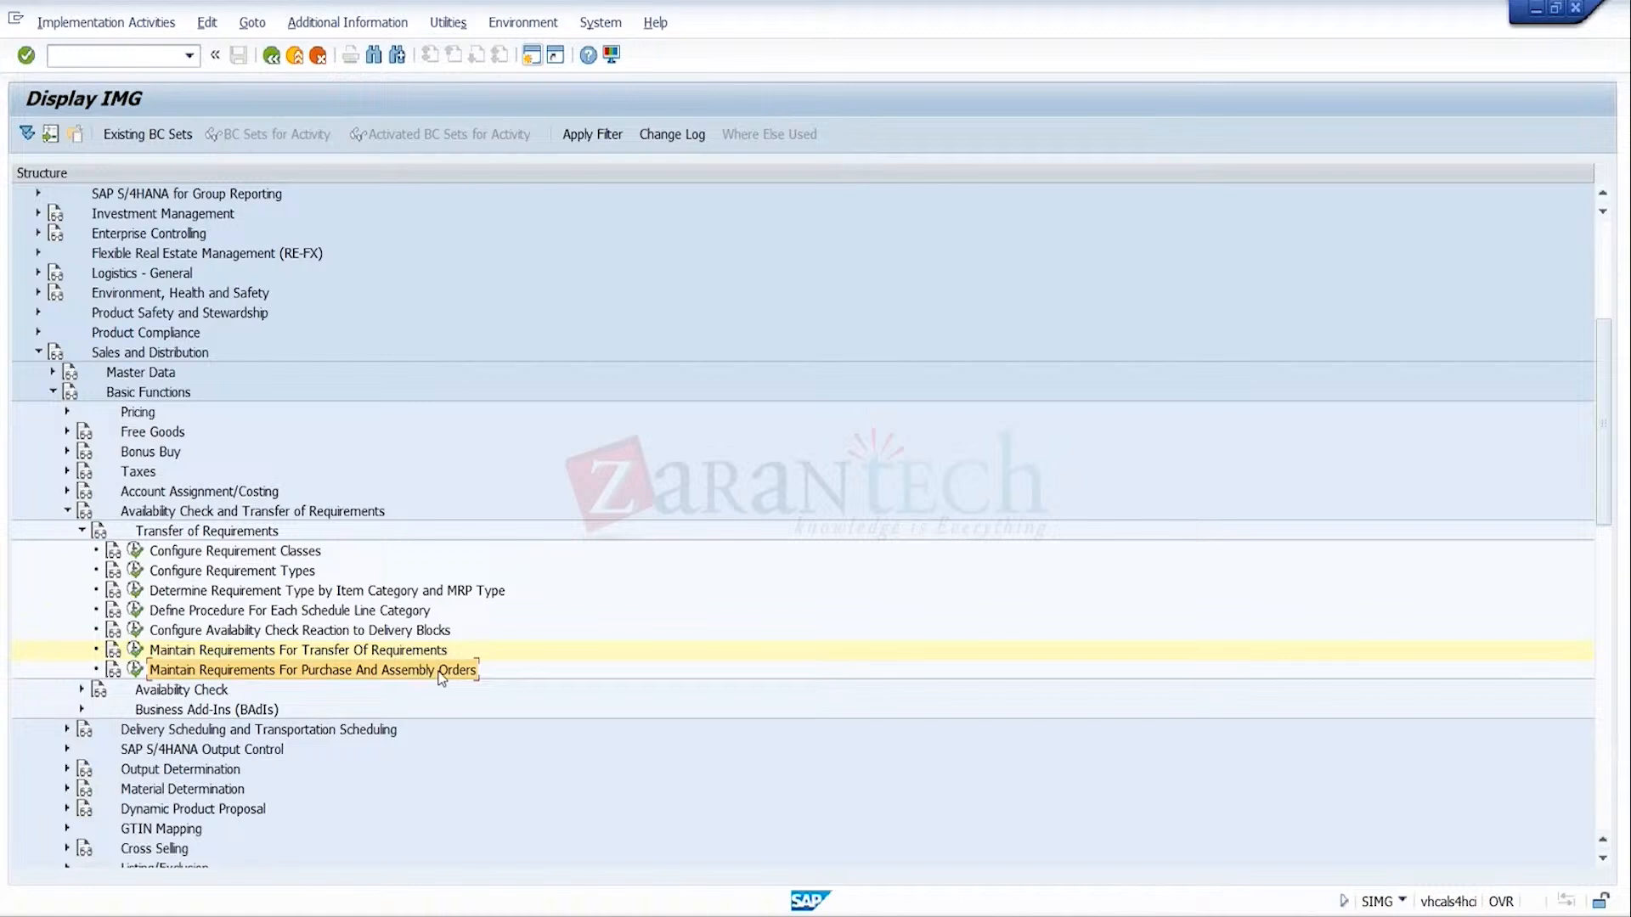
# Step: Expand Availability Check with ATP Logic or Against Planning and open Define Availability Checking Group
pyautogui.click(82, 689)
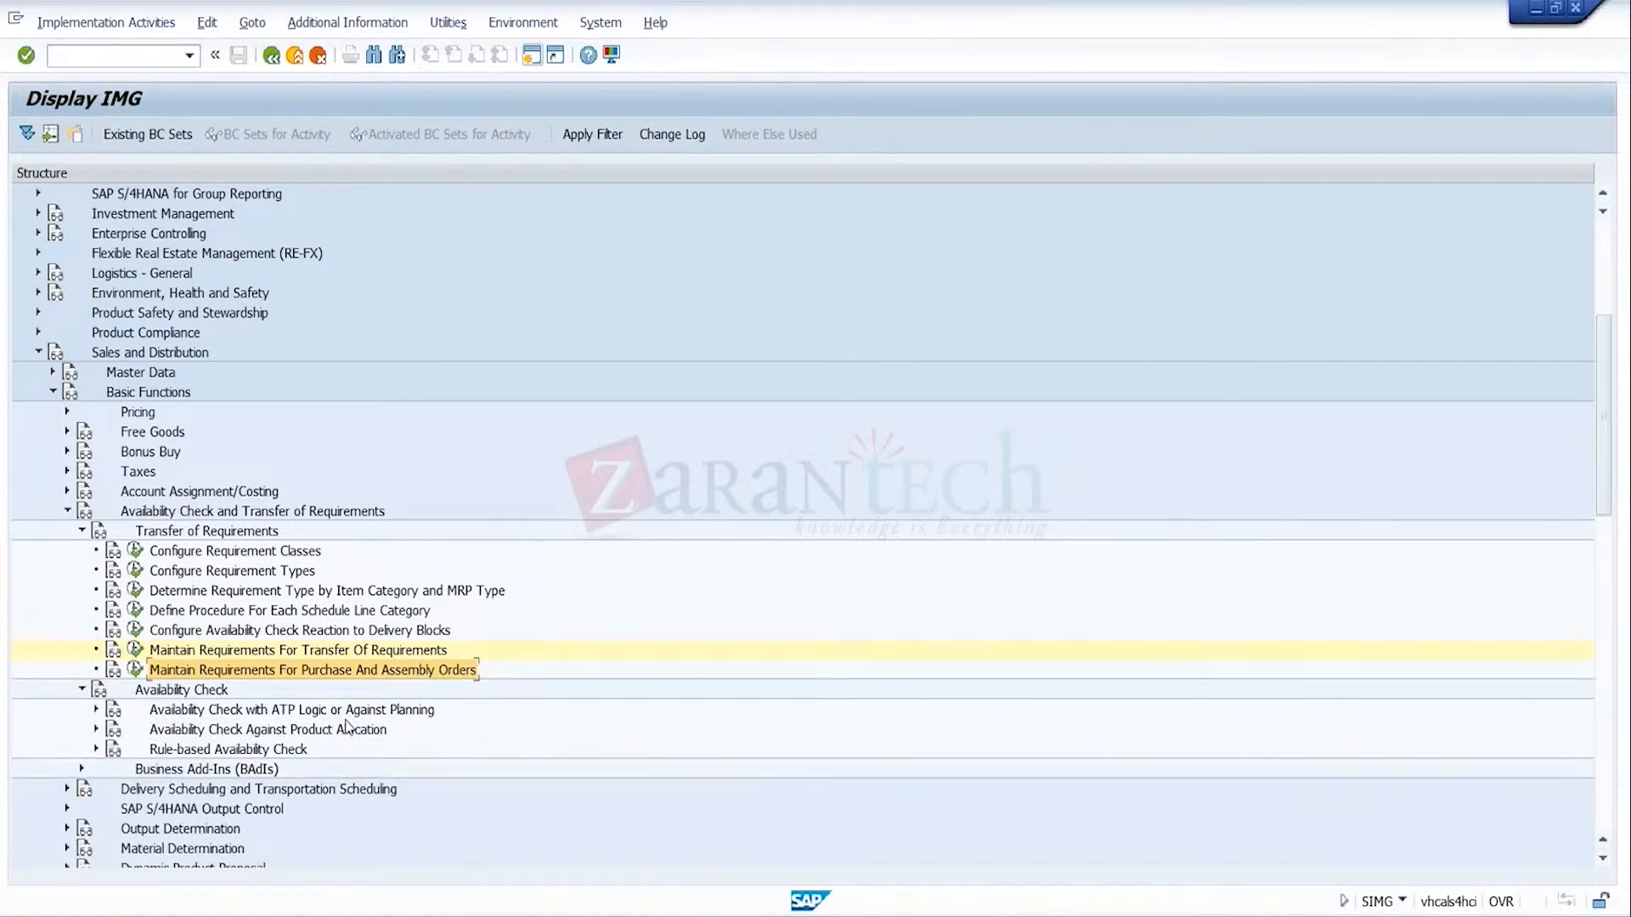
pyautogui.click(98, 711)
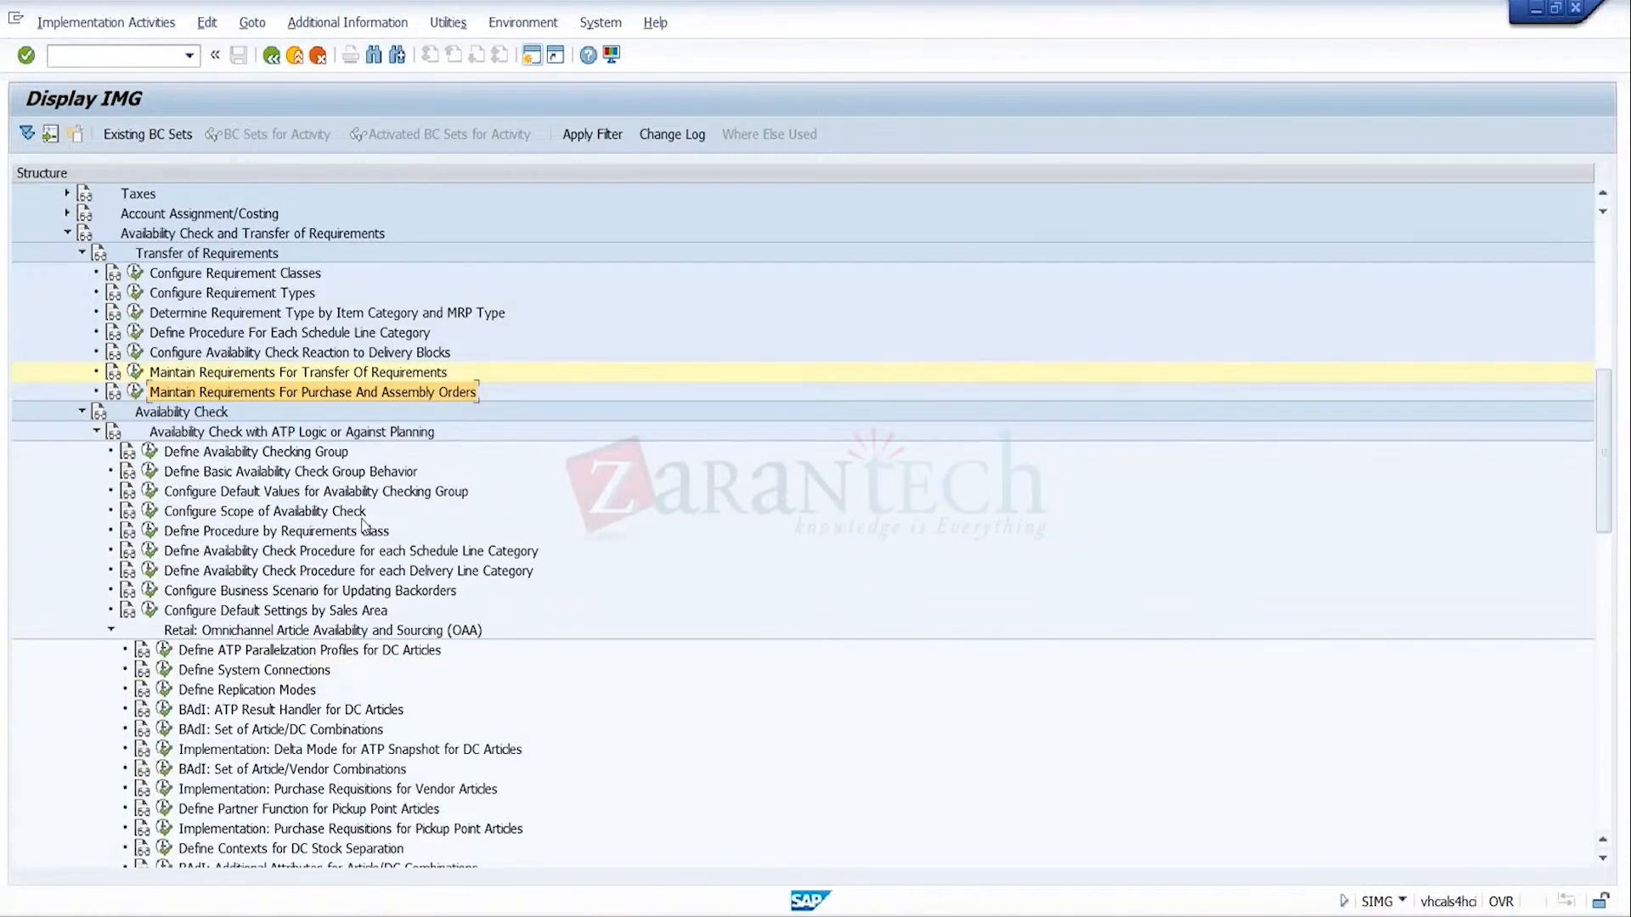
pyautogui.click(338, 457)
pyautogui.click(150, 451)
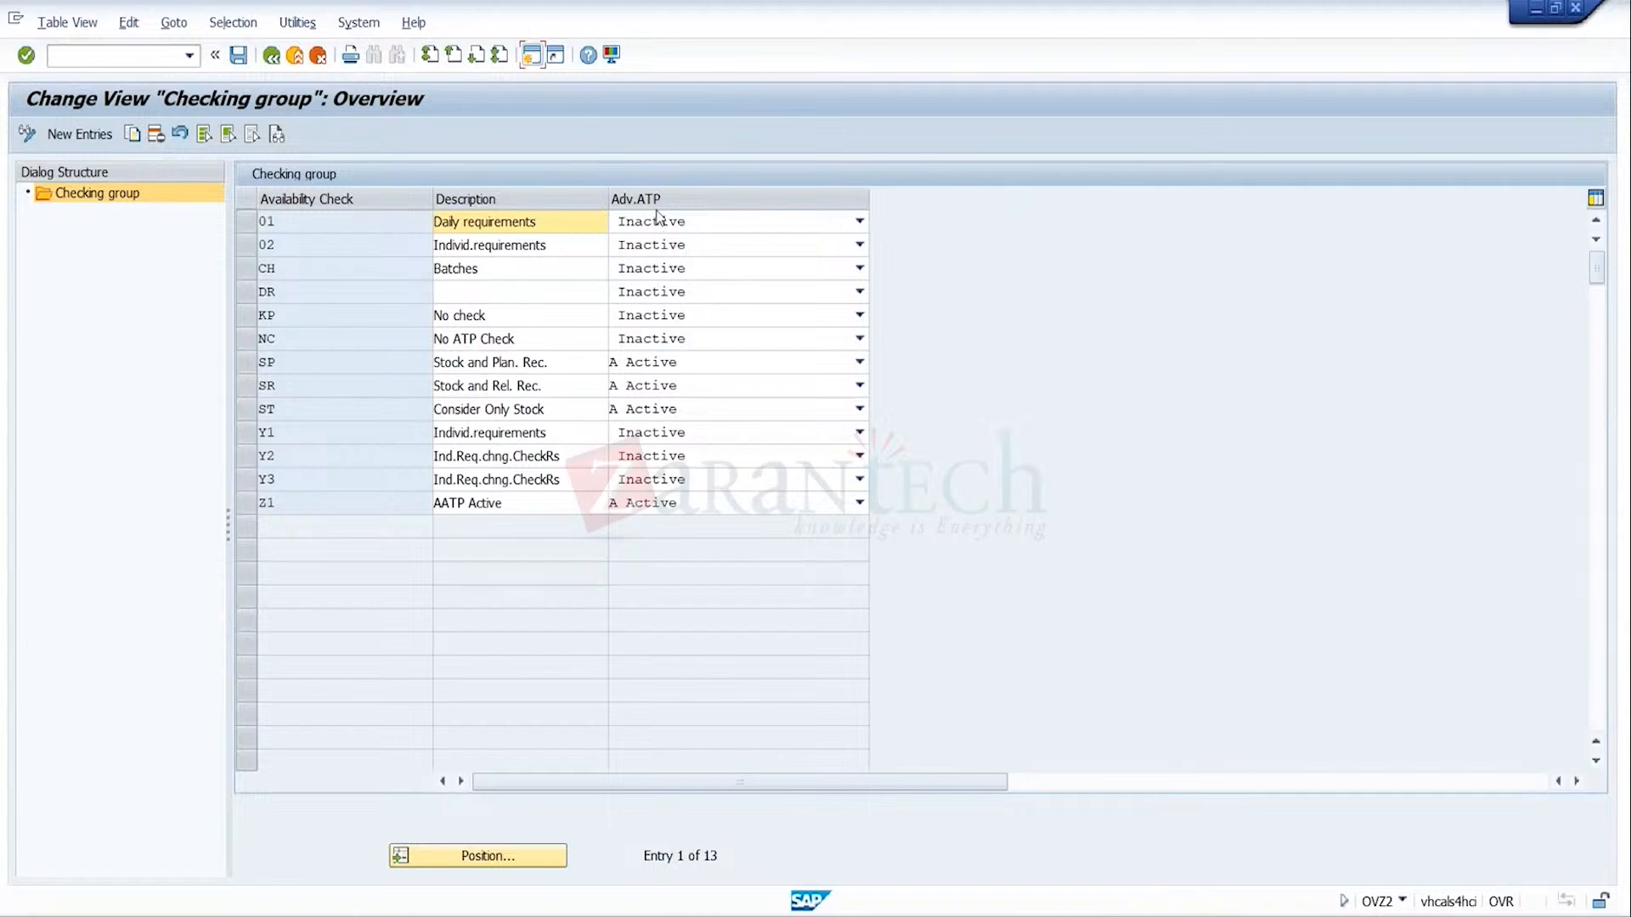
# Step: Reopen the availability checking groups, select the Z1 AATP Active entry and try to display its details
pyautogui.click(273, 56)
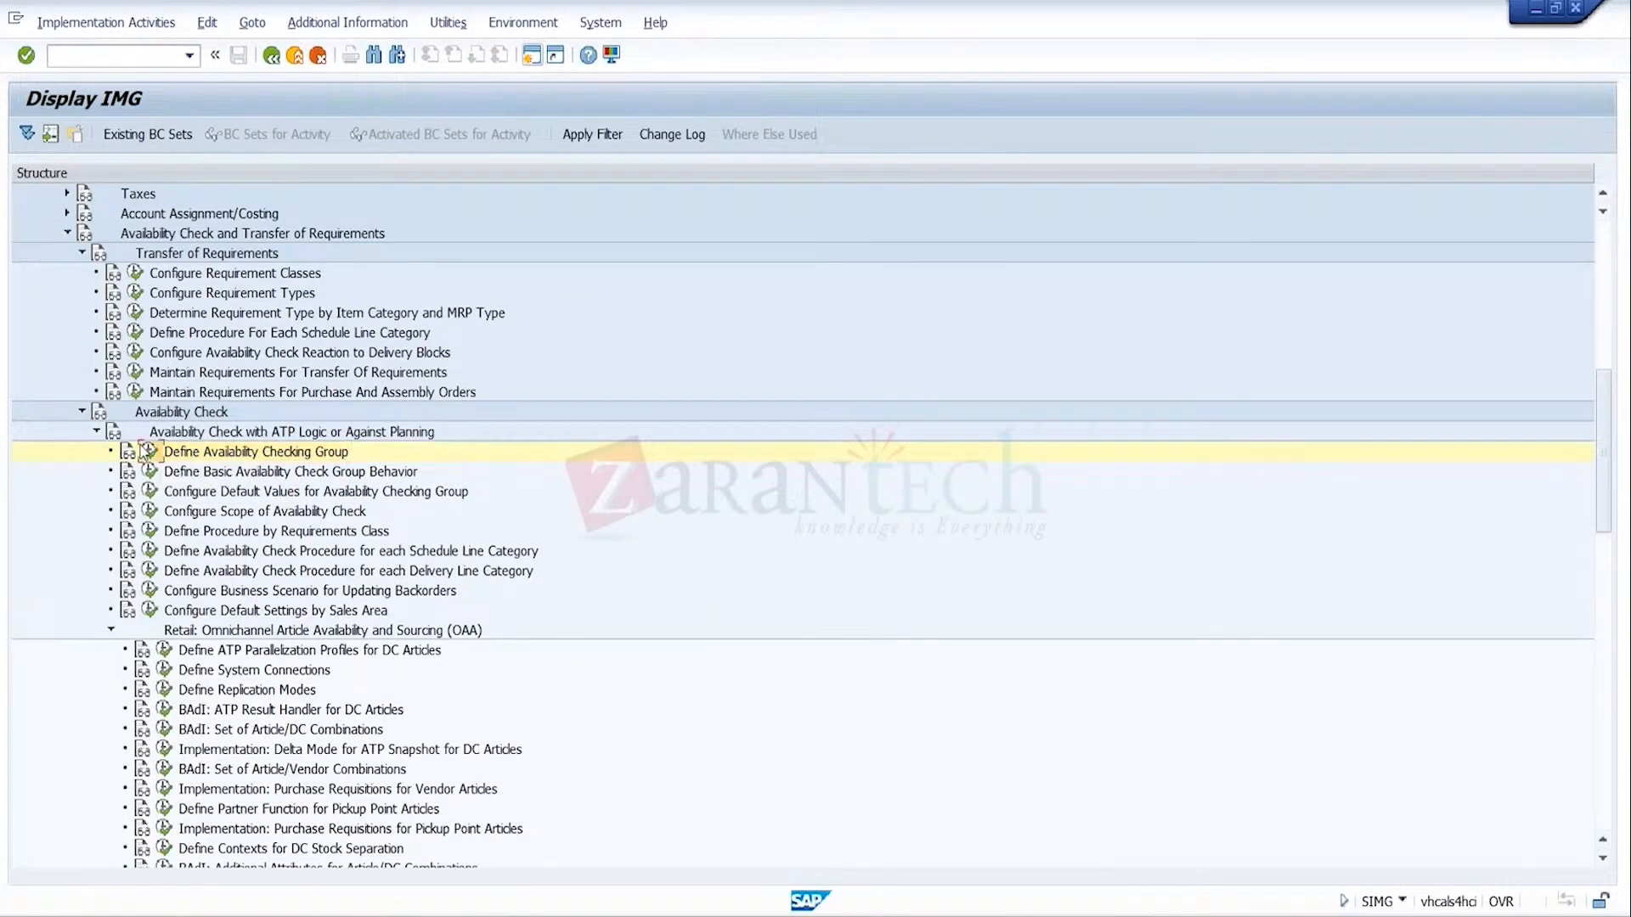
pyautogui.click(146, 452)
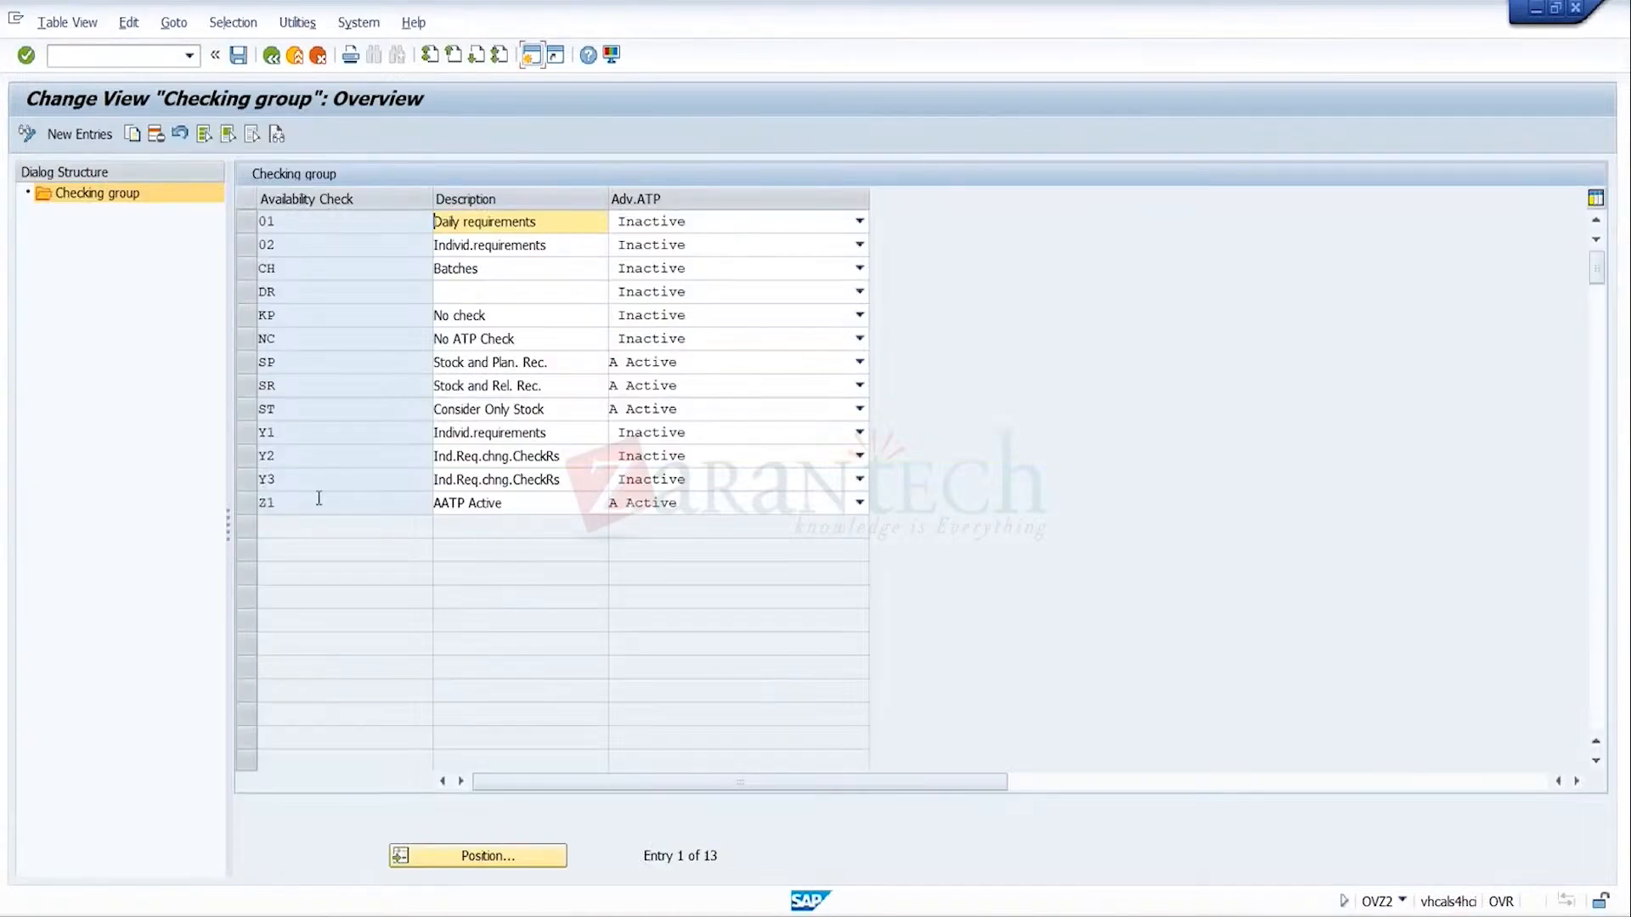
pyautogui.click(278, 504)
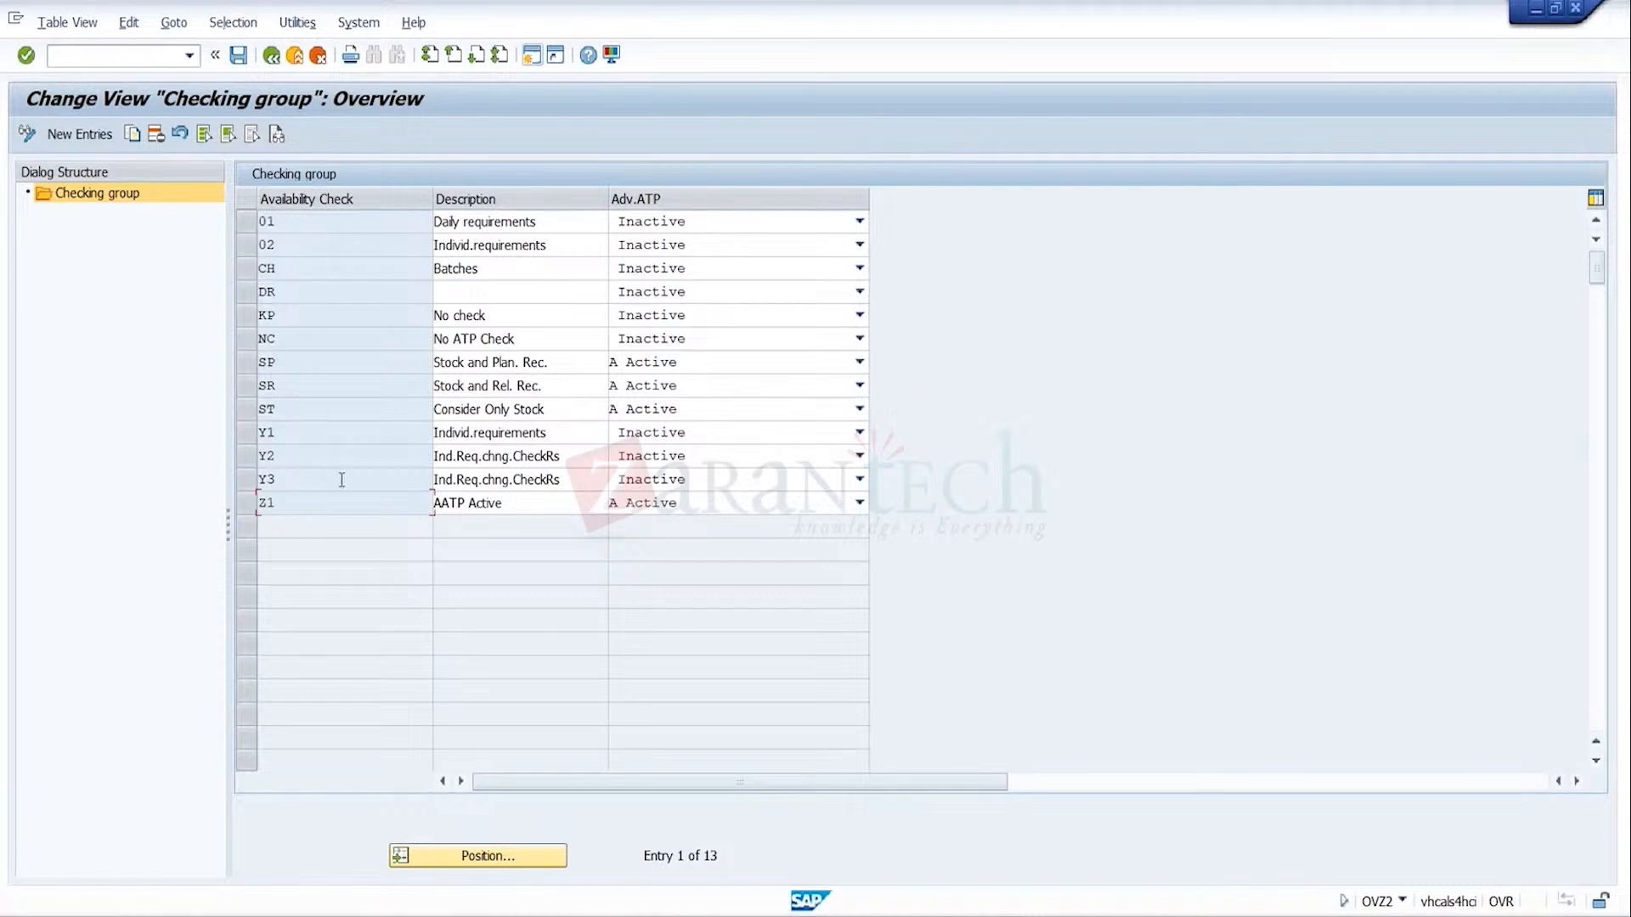
pyautogui.click(248, 508)
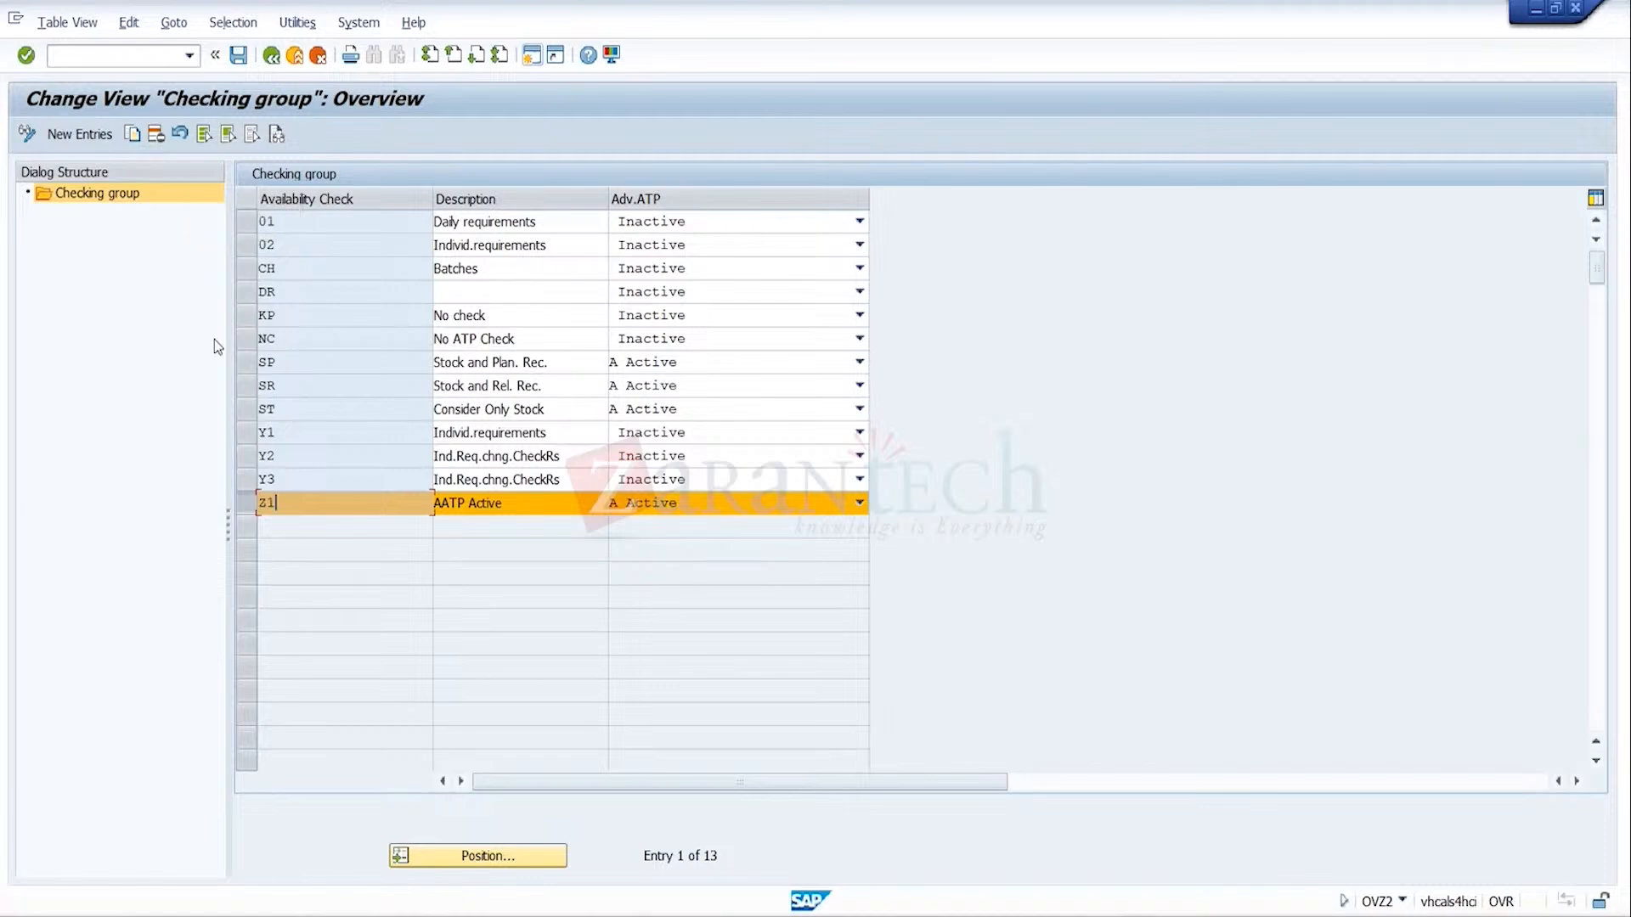
pyautogui.doubleClick(315, 508)
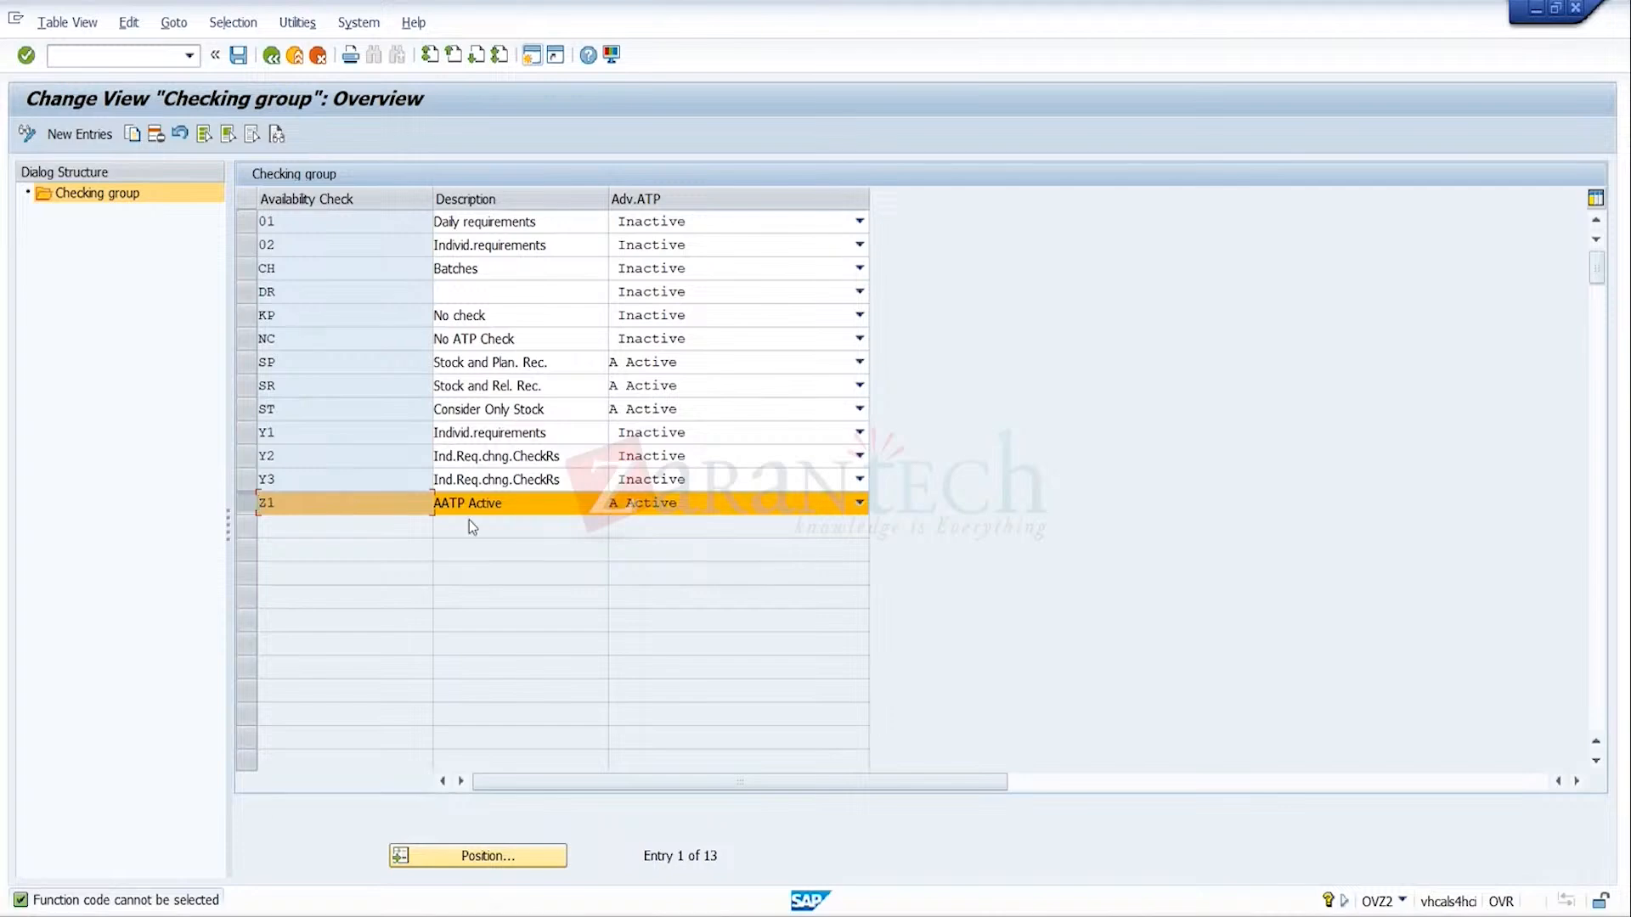
# Step: Look over the Z1 AATP Active checking group, reopen the activity to view its blank new-entries form, and return to the IMG
pyautogui.click(513, 506)
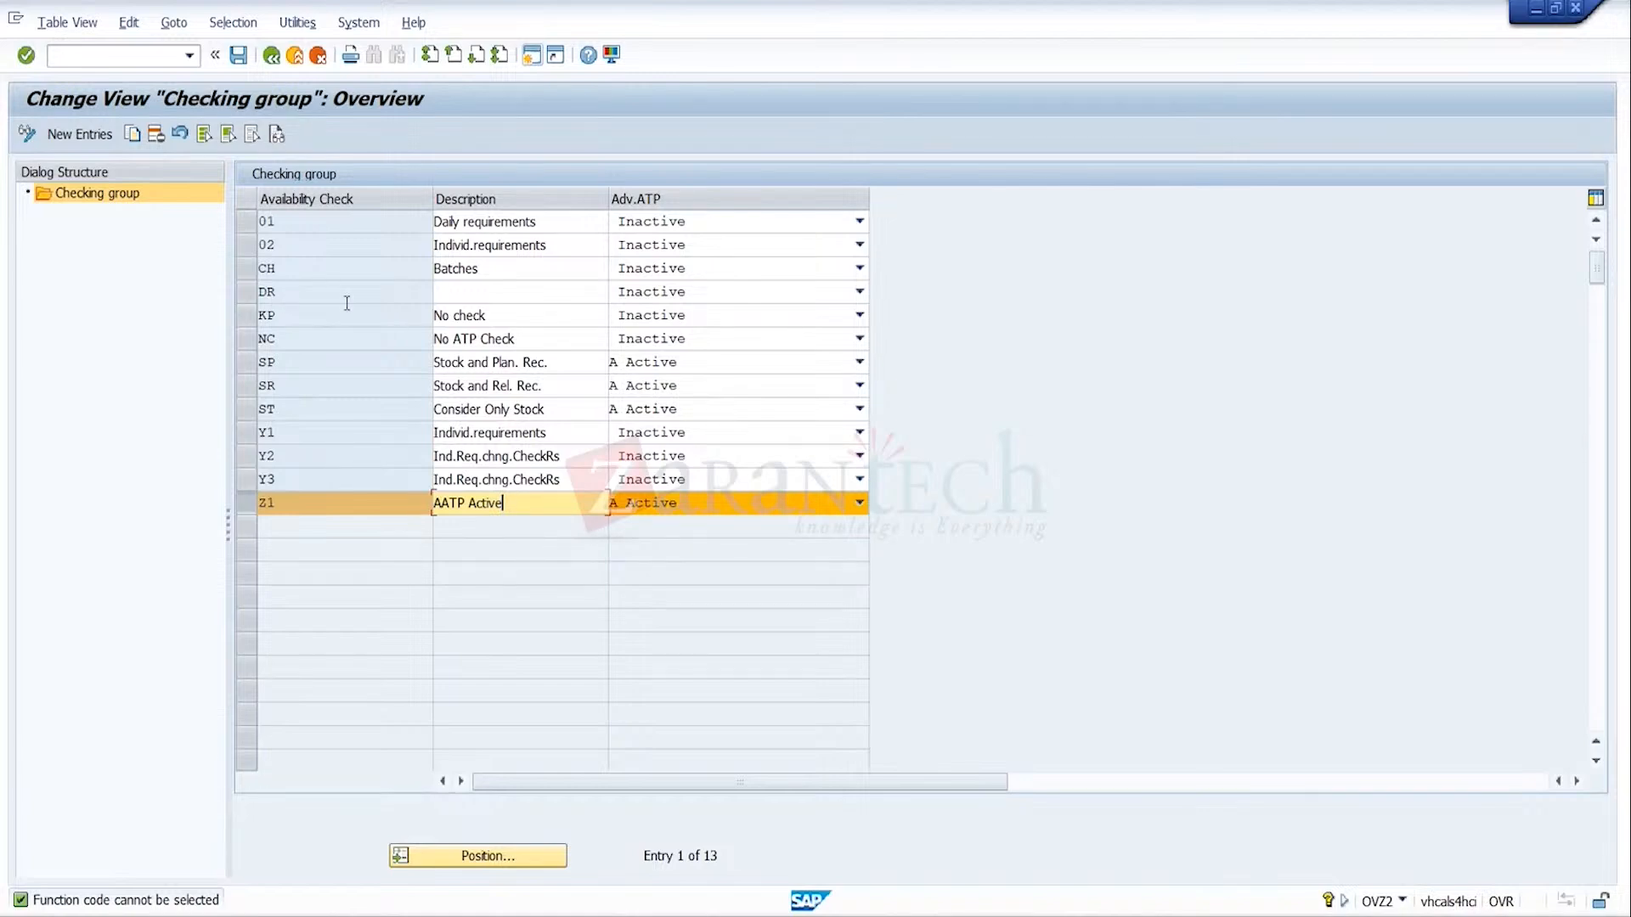
pyautogui.click(272, 66)
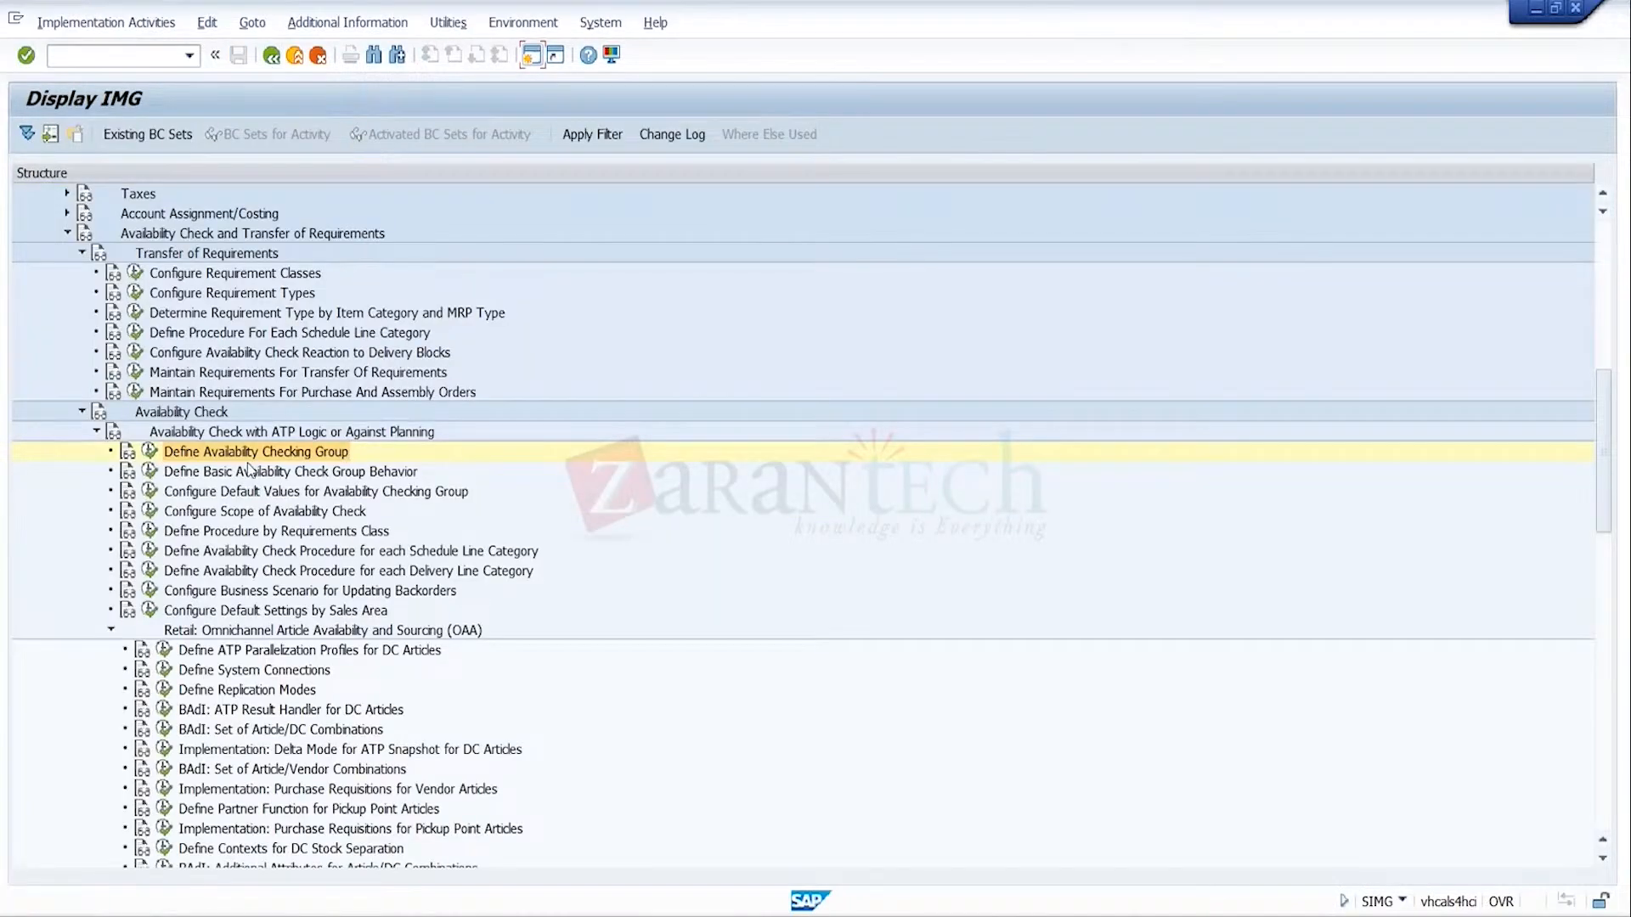
pyautogui.click(150, 450)
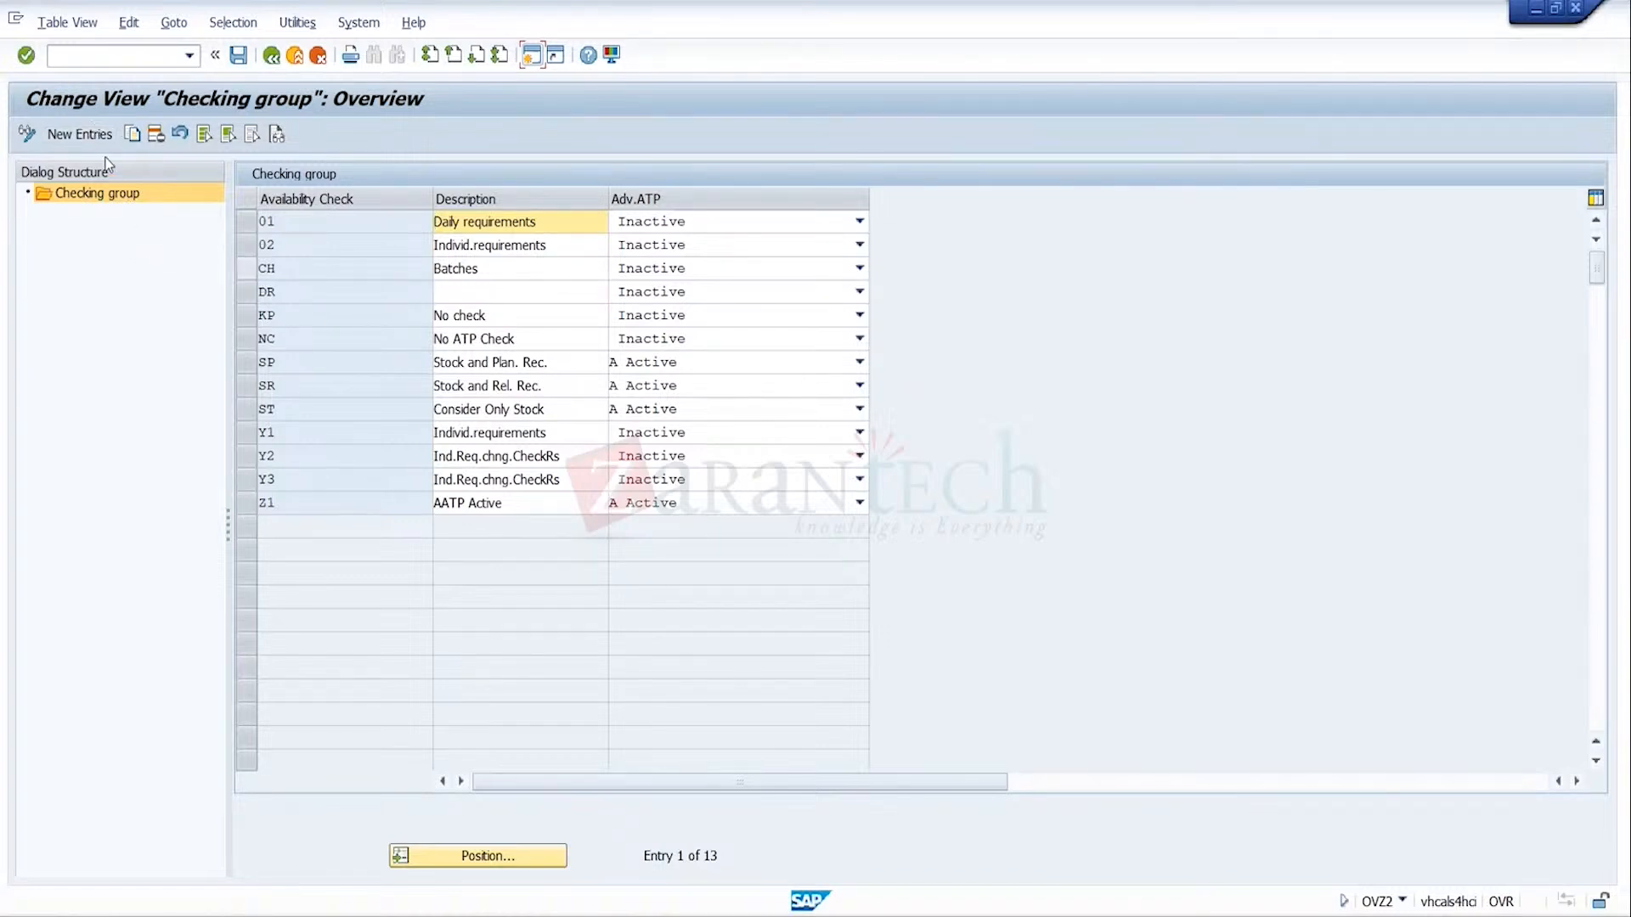
pyautogui.click(82, 136)
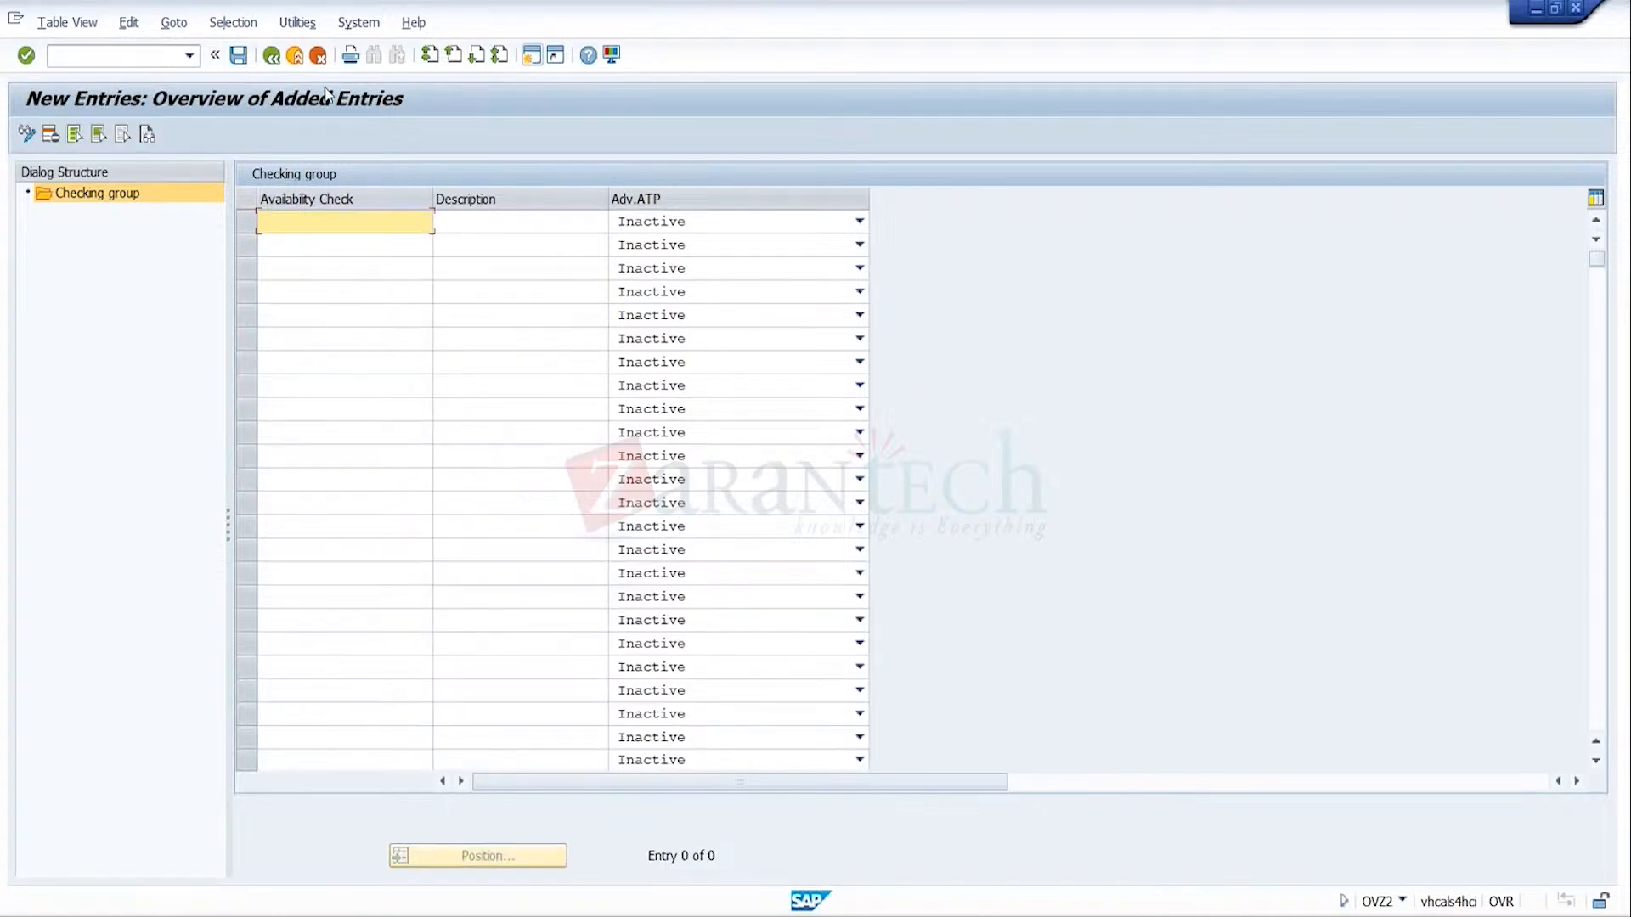
pyautogui.click(295, 55)
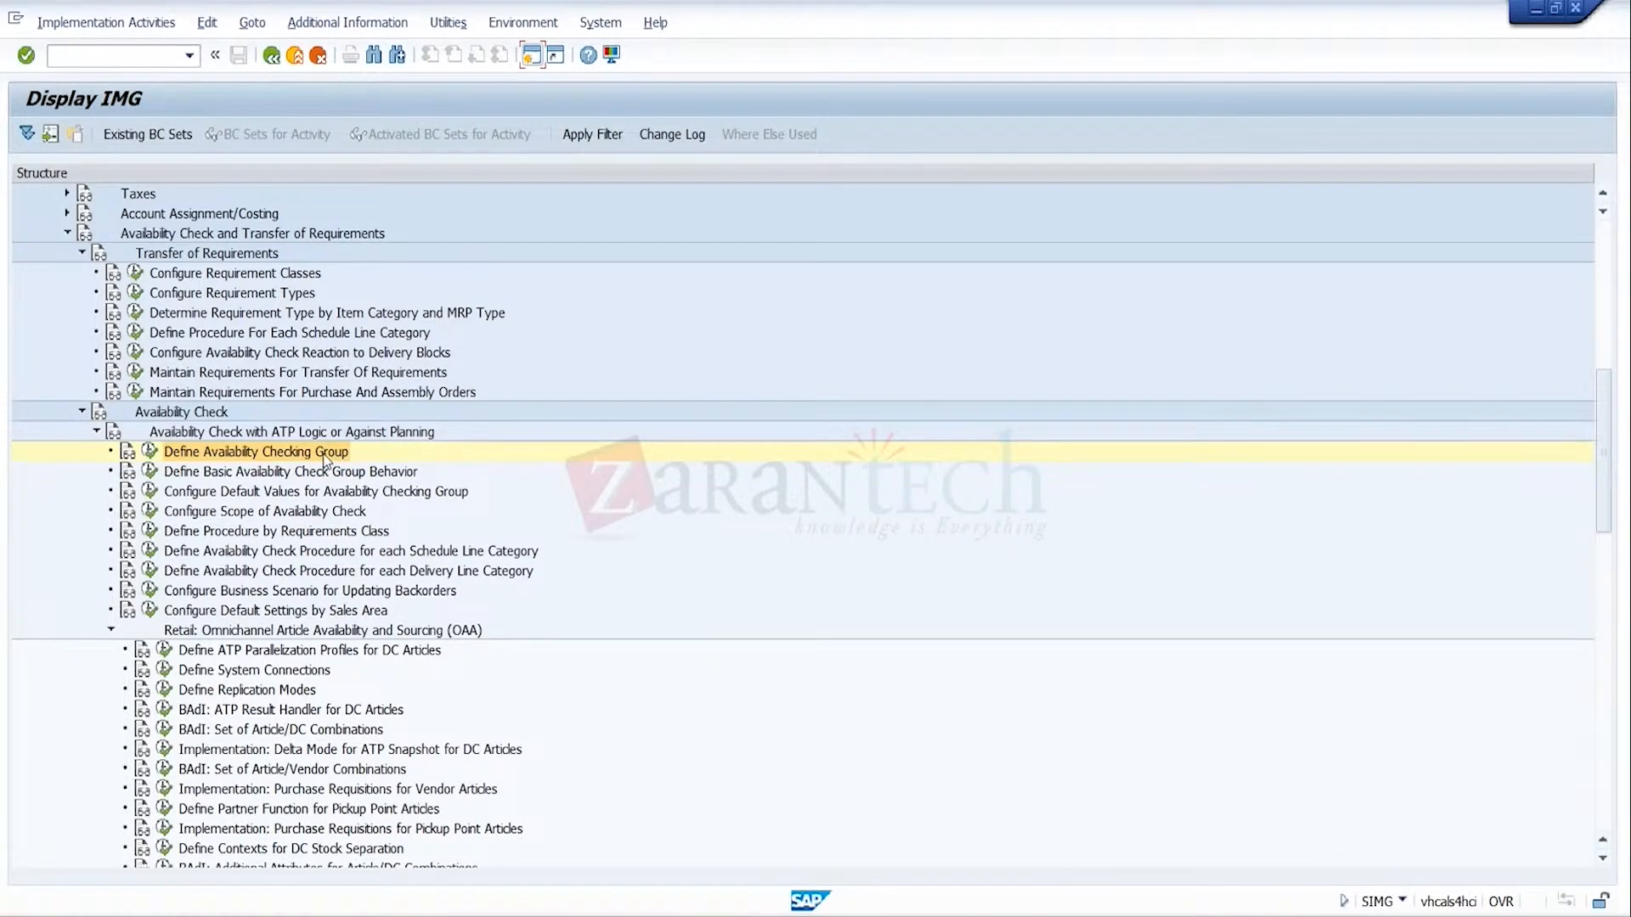
# Step: Reopen Define Availability Checking Group, point out entry Z1, view the Adv.ATP options for group 01 without changing them, and return to the IMG
pyautogui.click(151, 451)
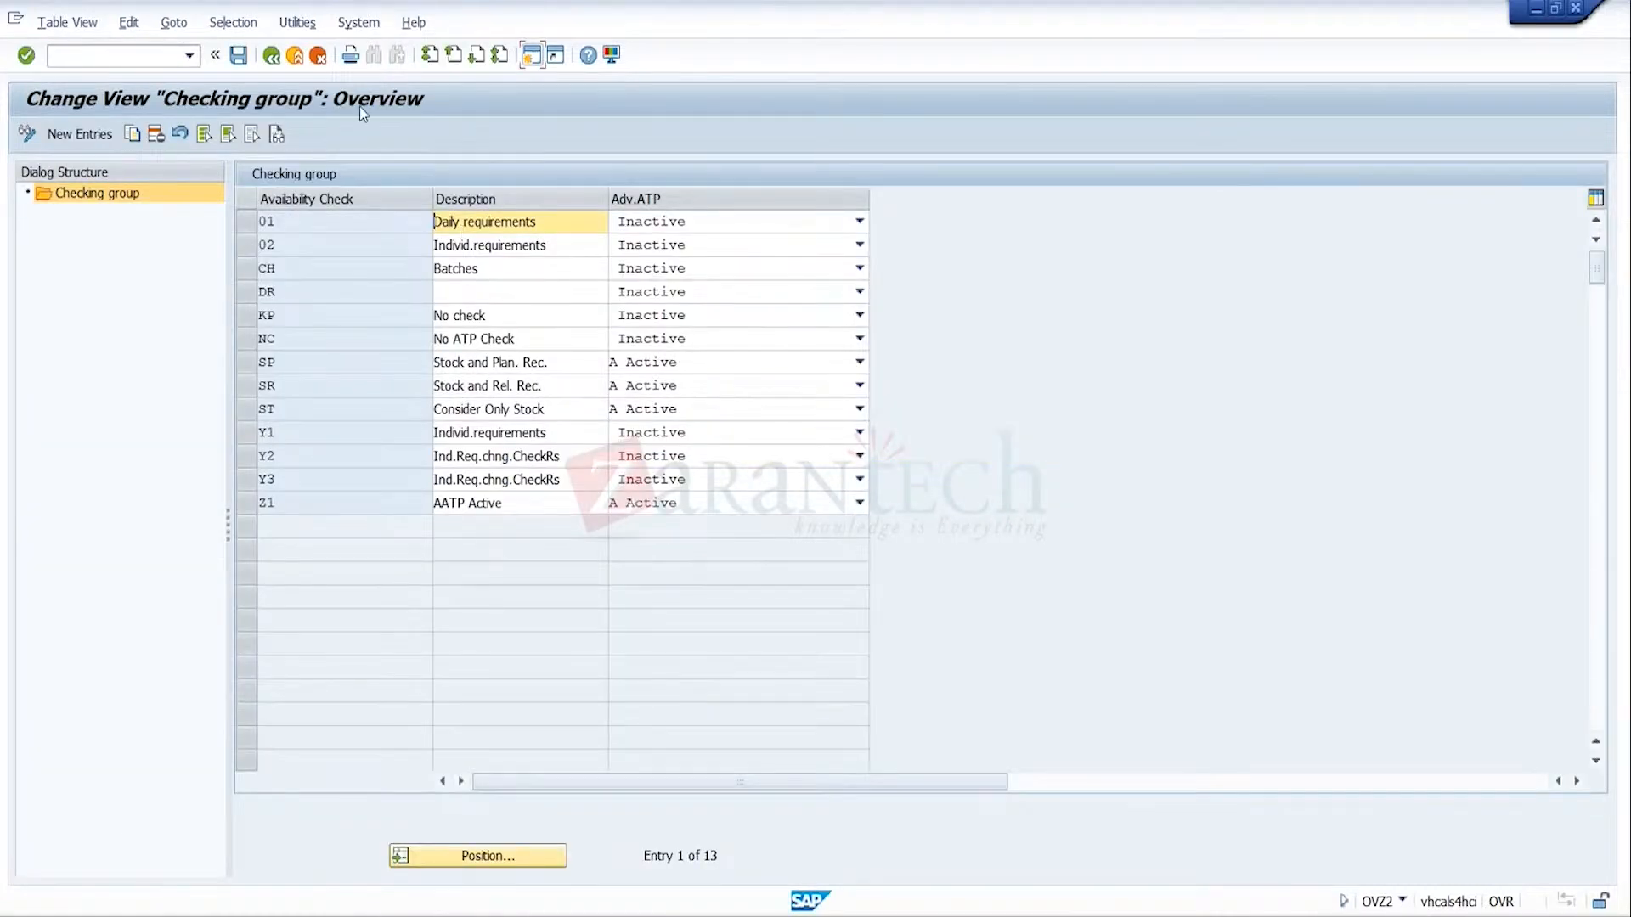
pyautogui.click(280, 54)
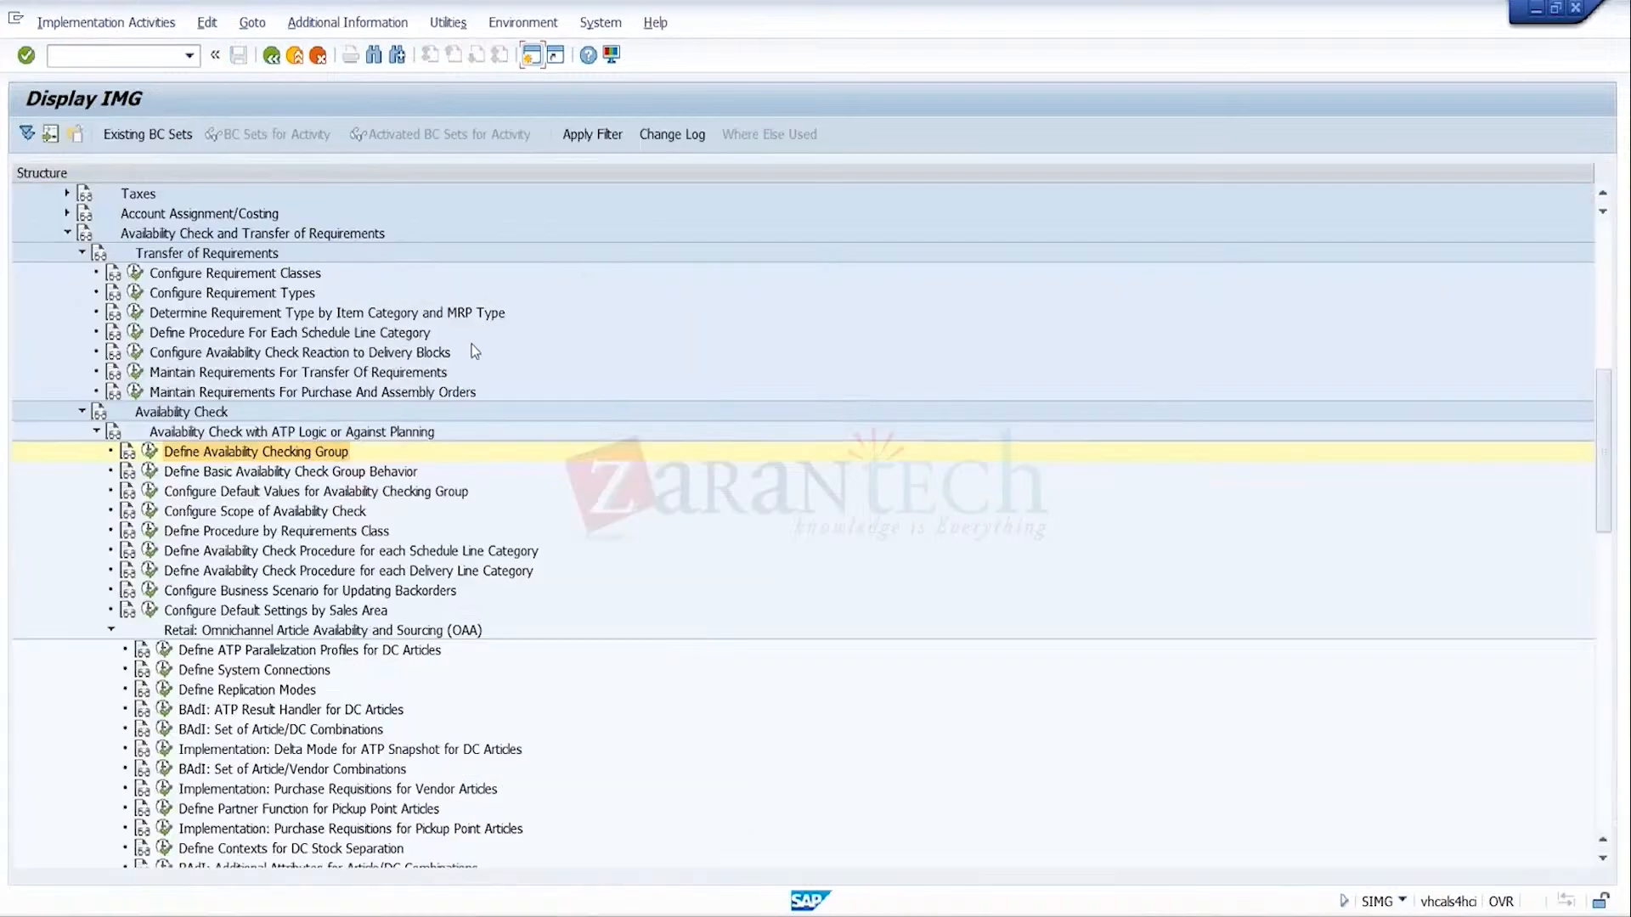
pyautogui.click(150, 451)
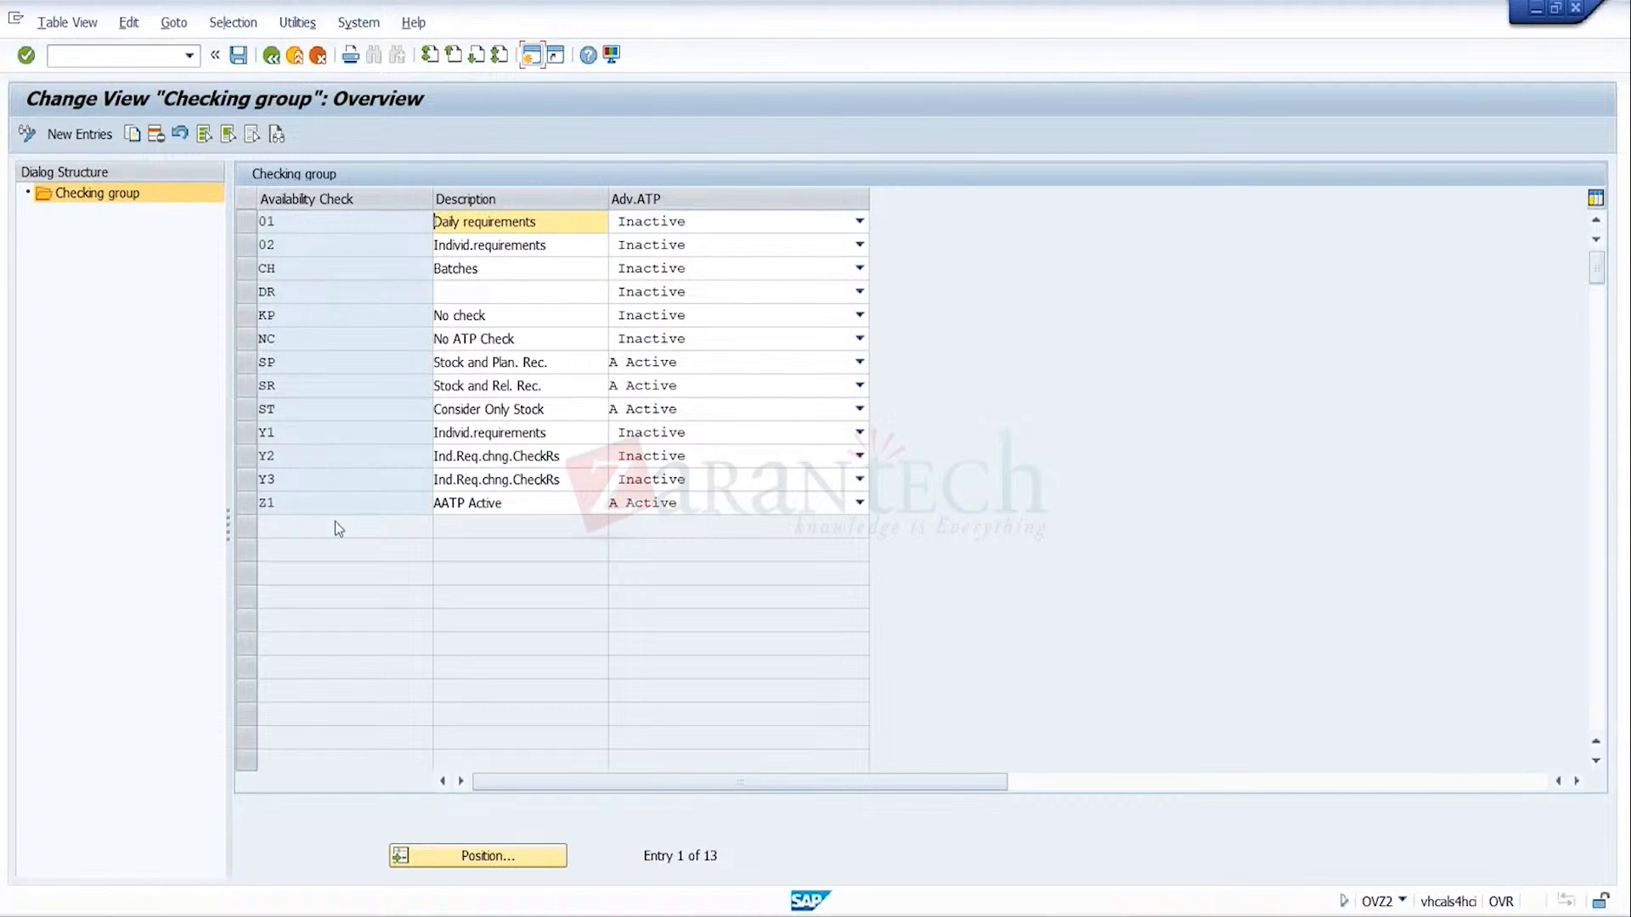
pyautogui.click(347, 501)
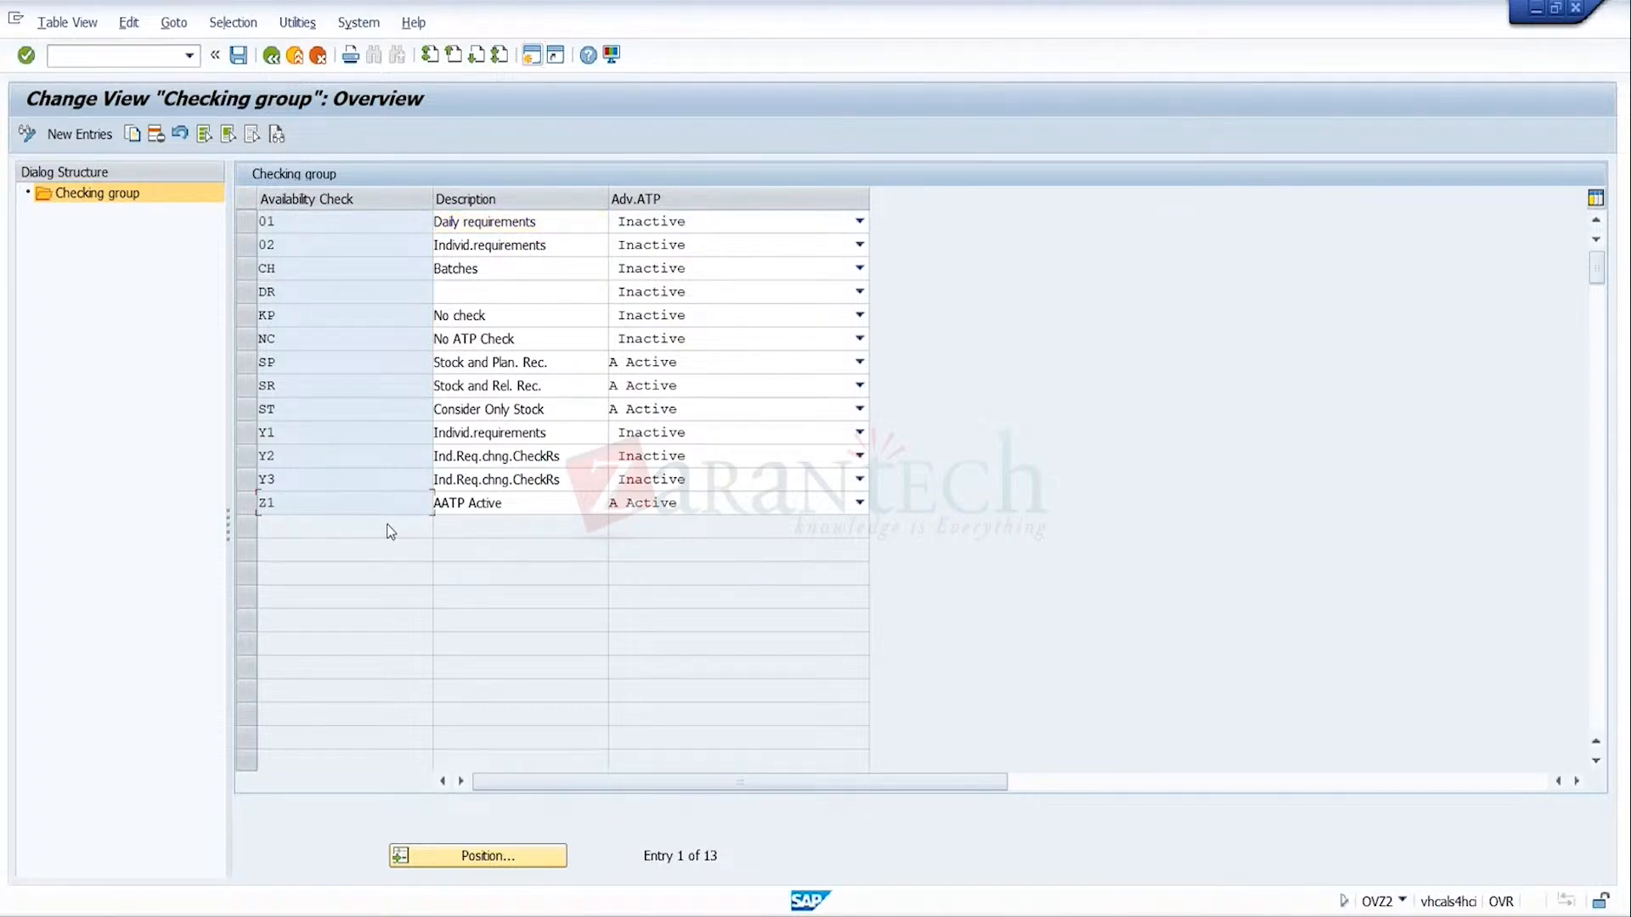
pyautogui.click(246, 503)
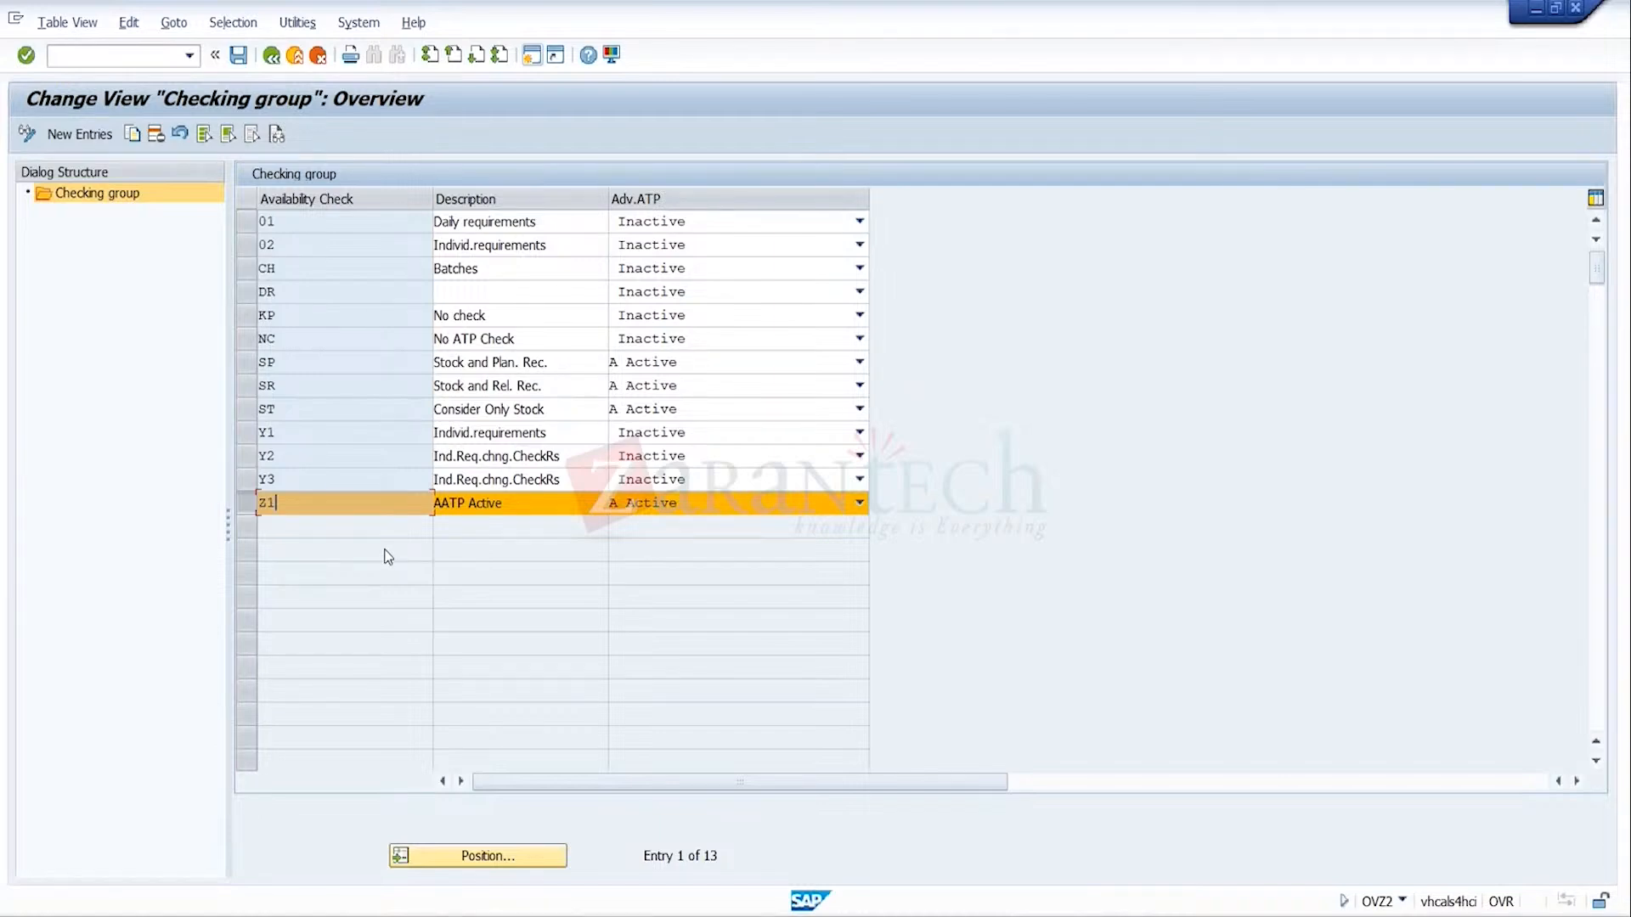
pyautogui.click(242, 507)
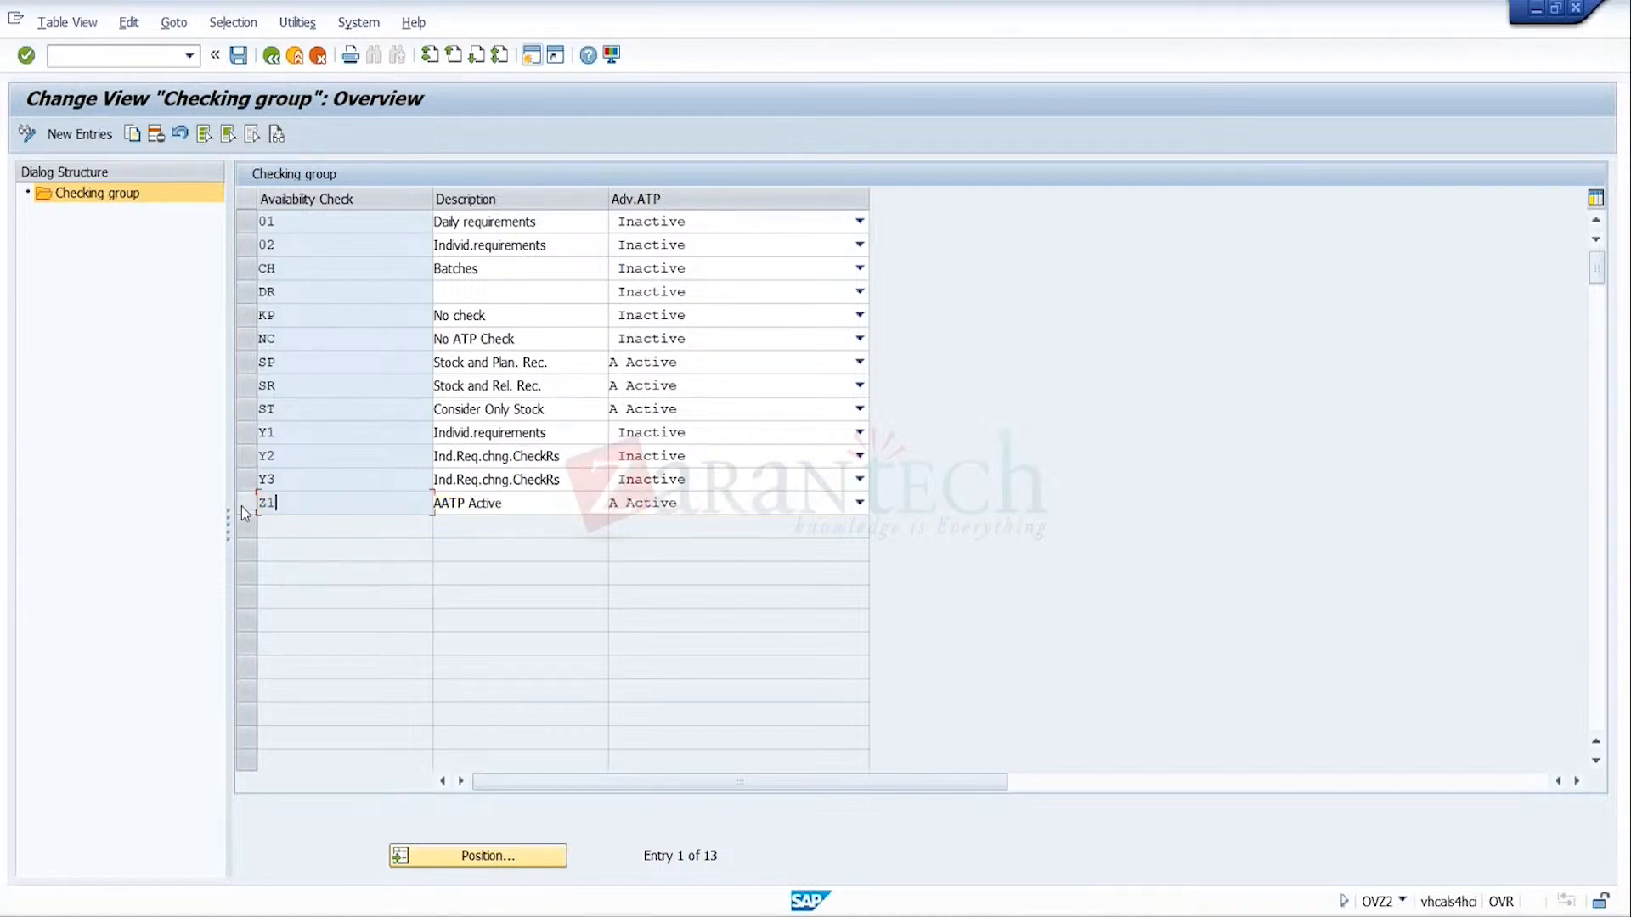
pyautogui.click(666, 225)
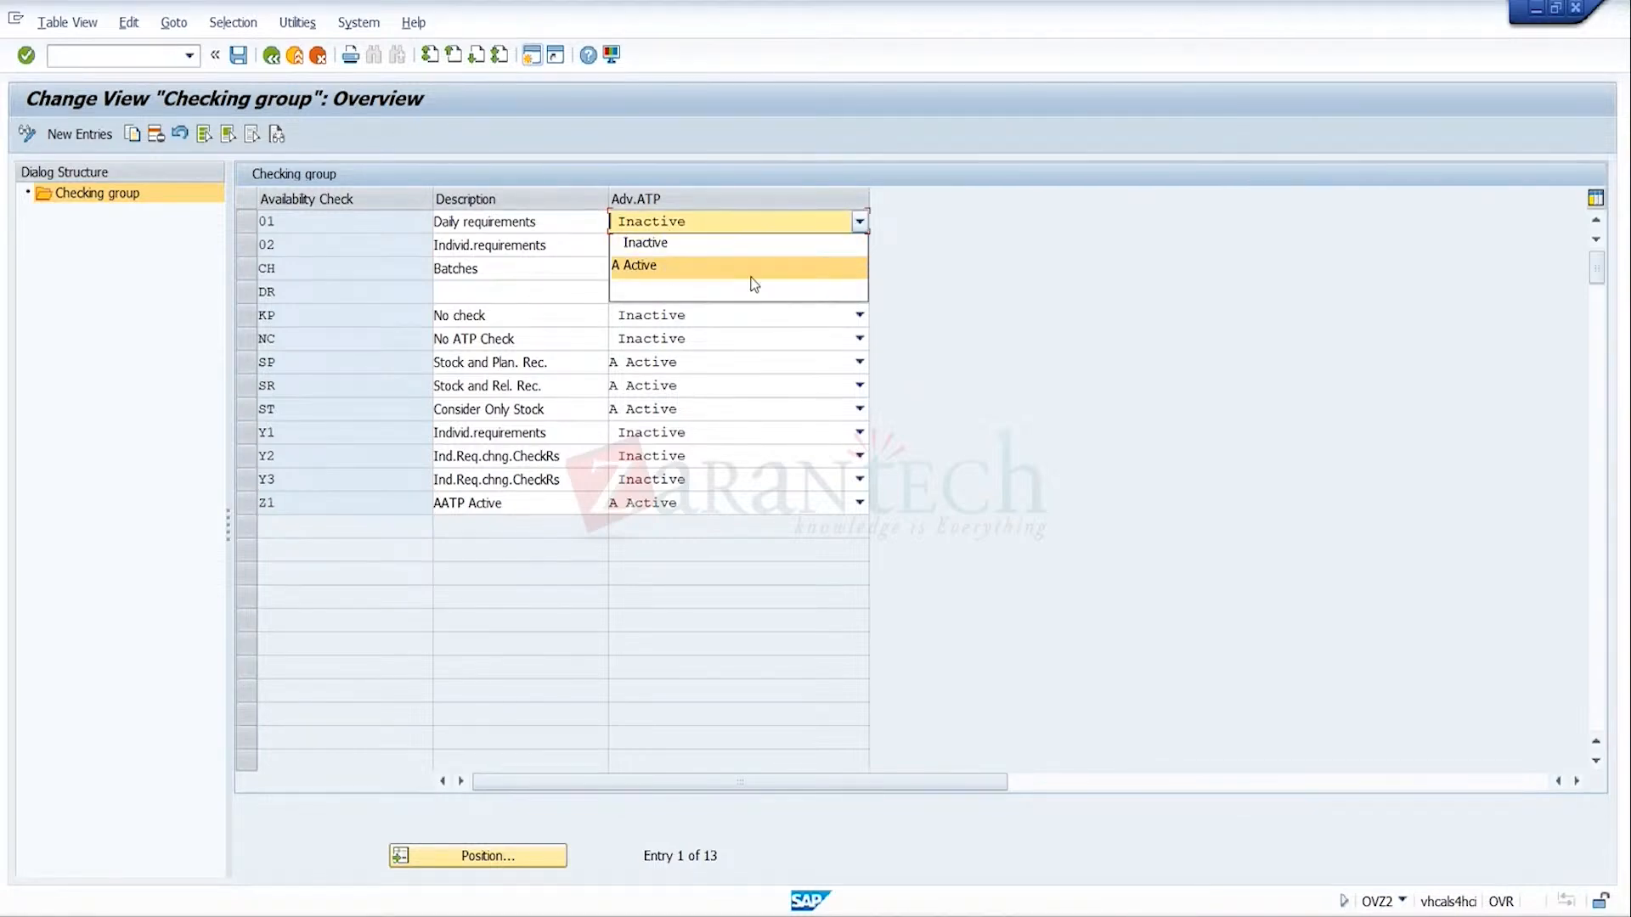
pyautogui.click(987, 301)
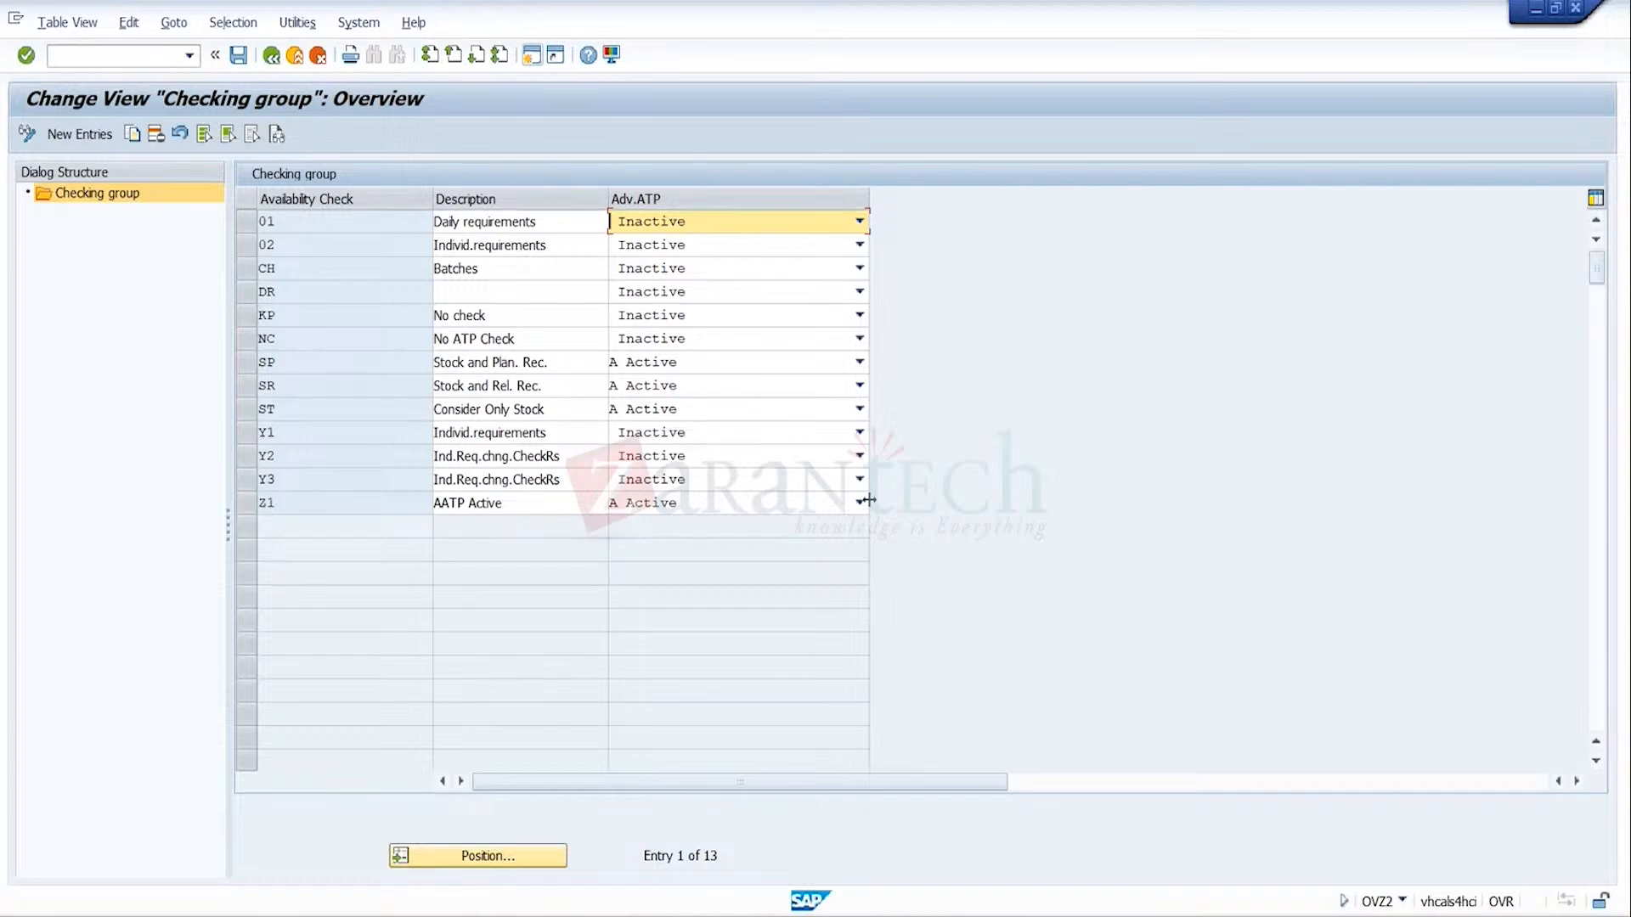
pyautogui.click(269, 61)
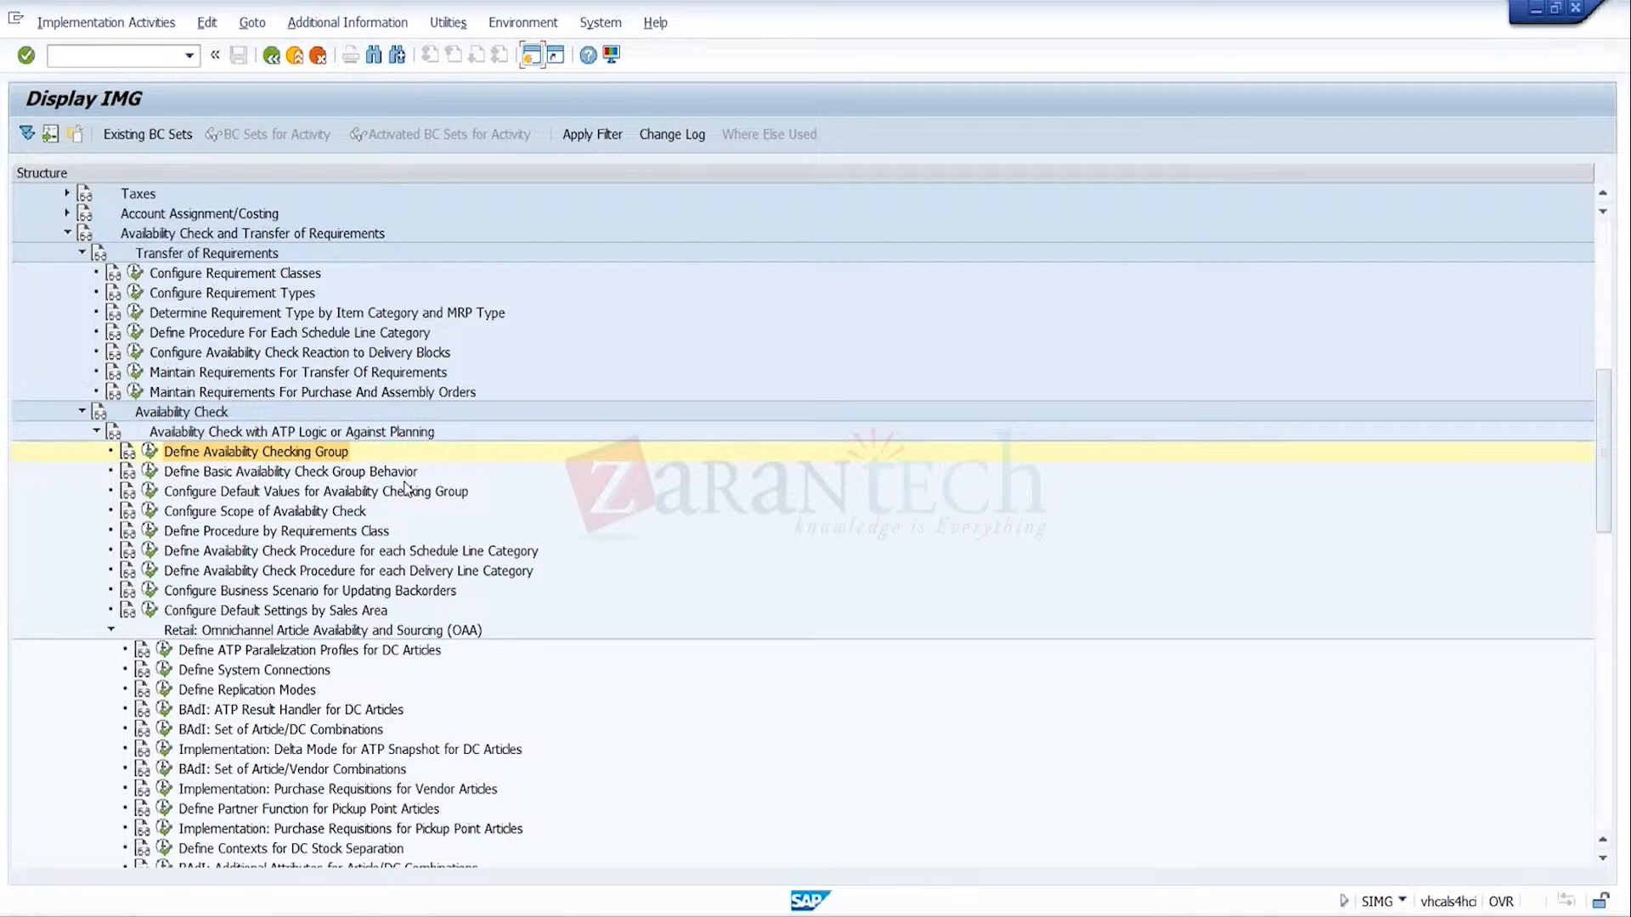
# Step: Review the accumulation and No PAC settings in Define Basic Availability Check Group Behavior and return to the IMG
pyautogui.click(305, 454)
pyautogui.click(350, 479)
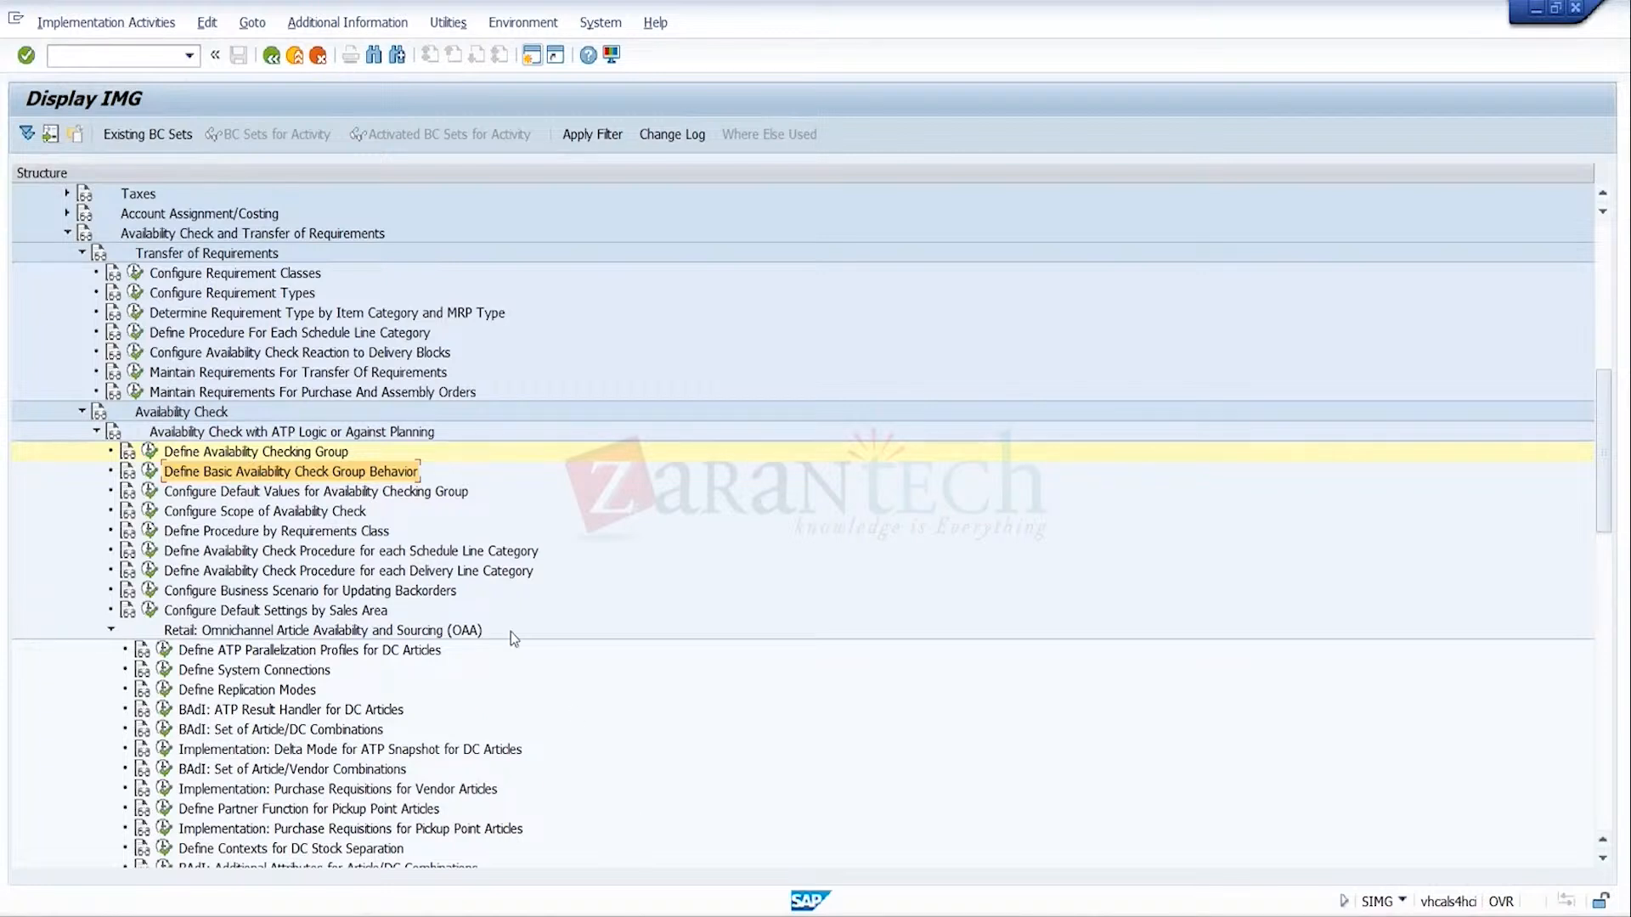
pyautogui.click(149, 472)
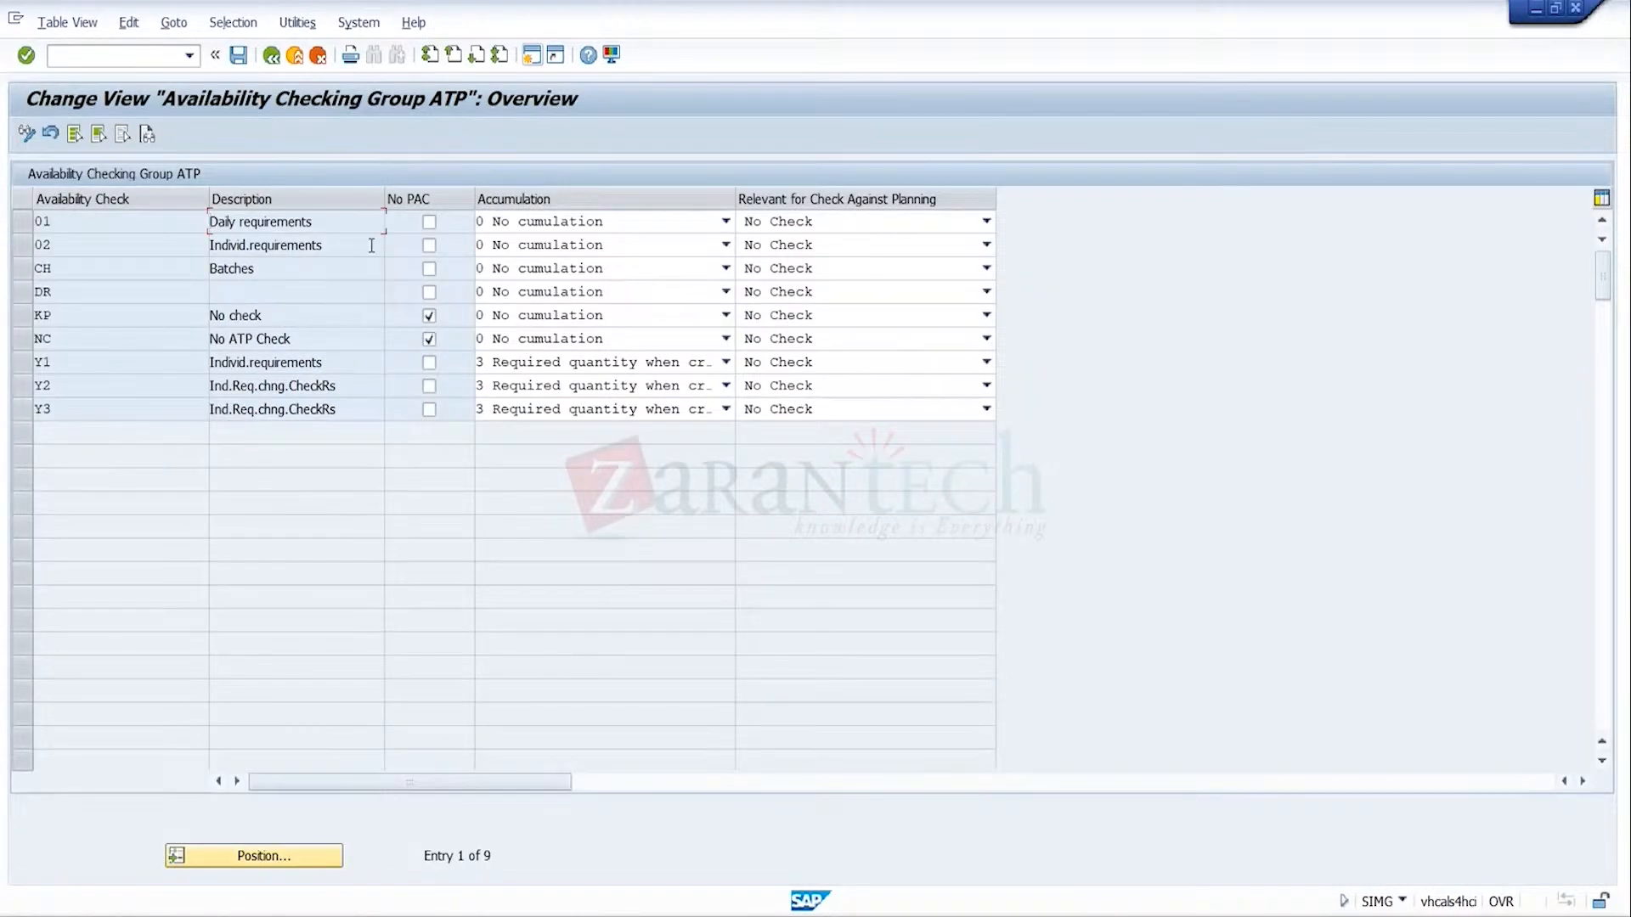
pyautogui.click(272, 57)
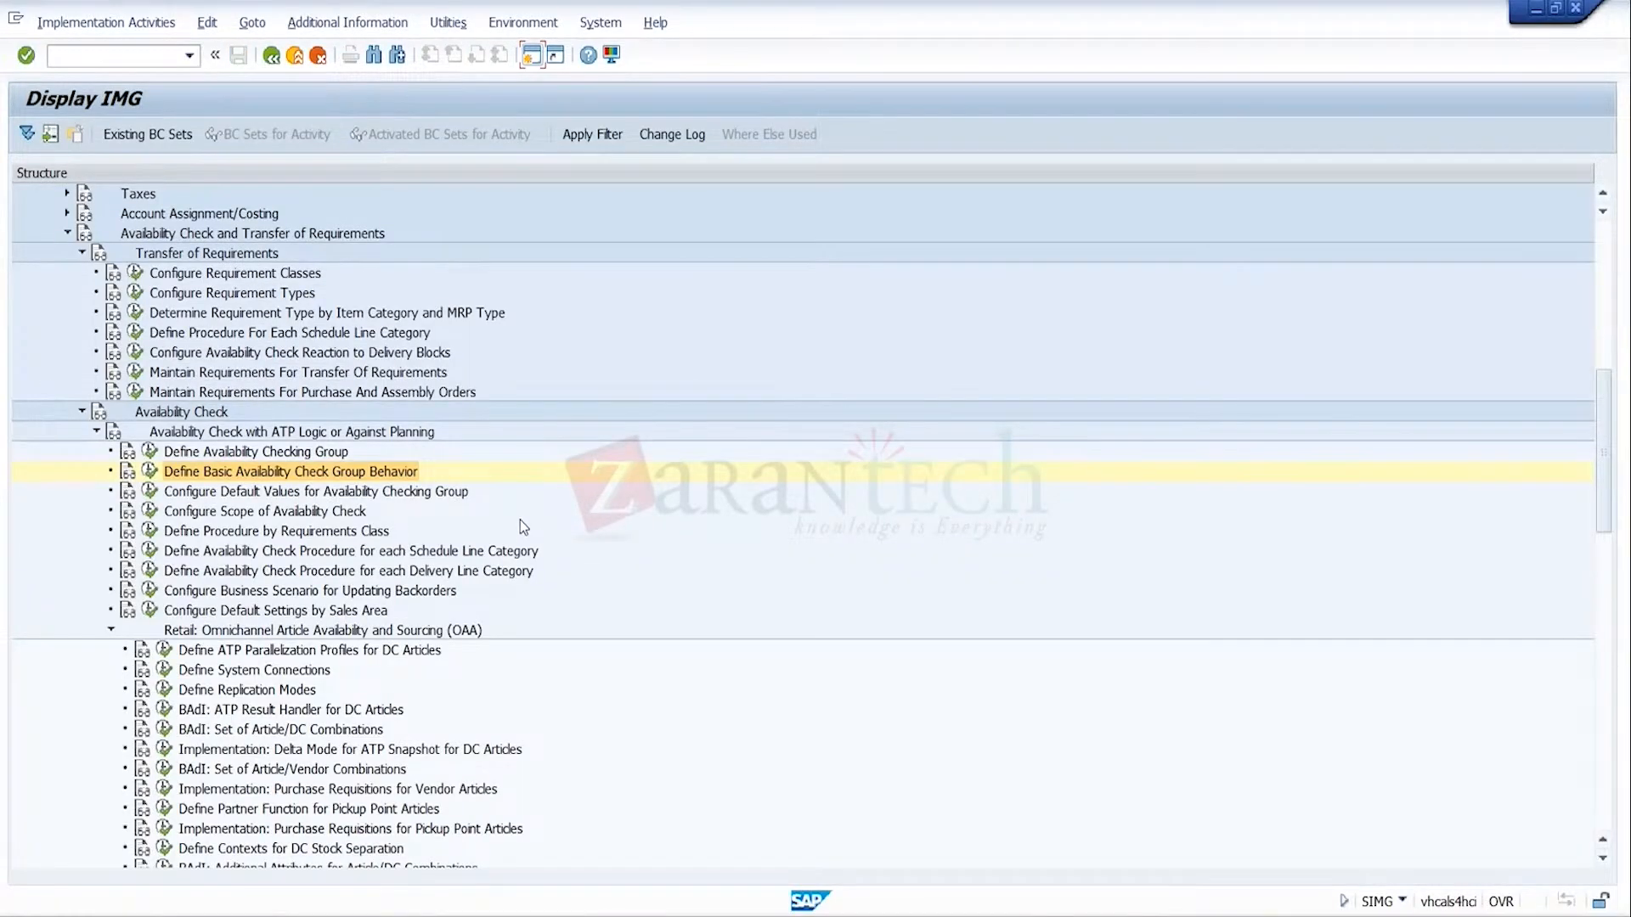
# Step: Review the material type and plant defaults in Configure Default Values for Availability Checking Group and return to the IMG
pyautogui.click(450, 498)
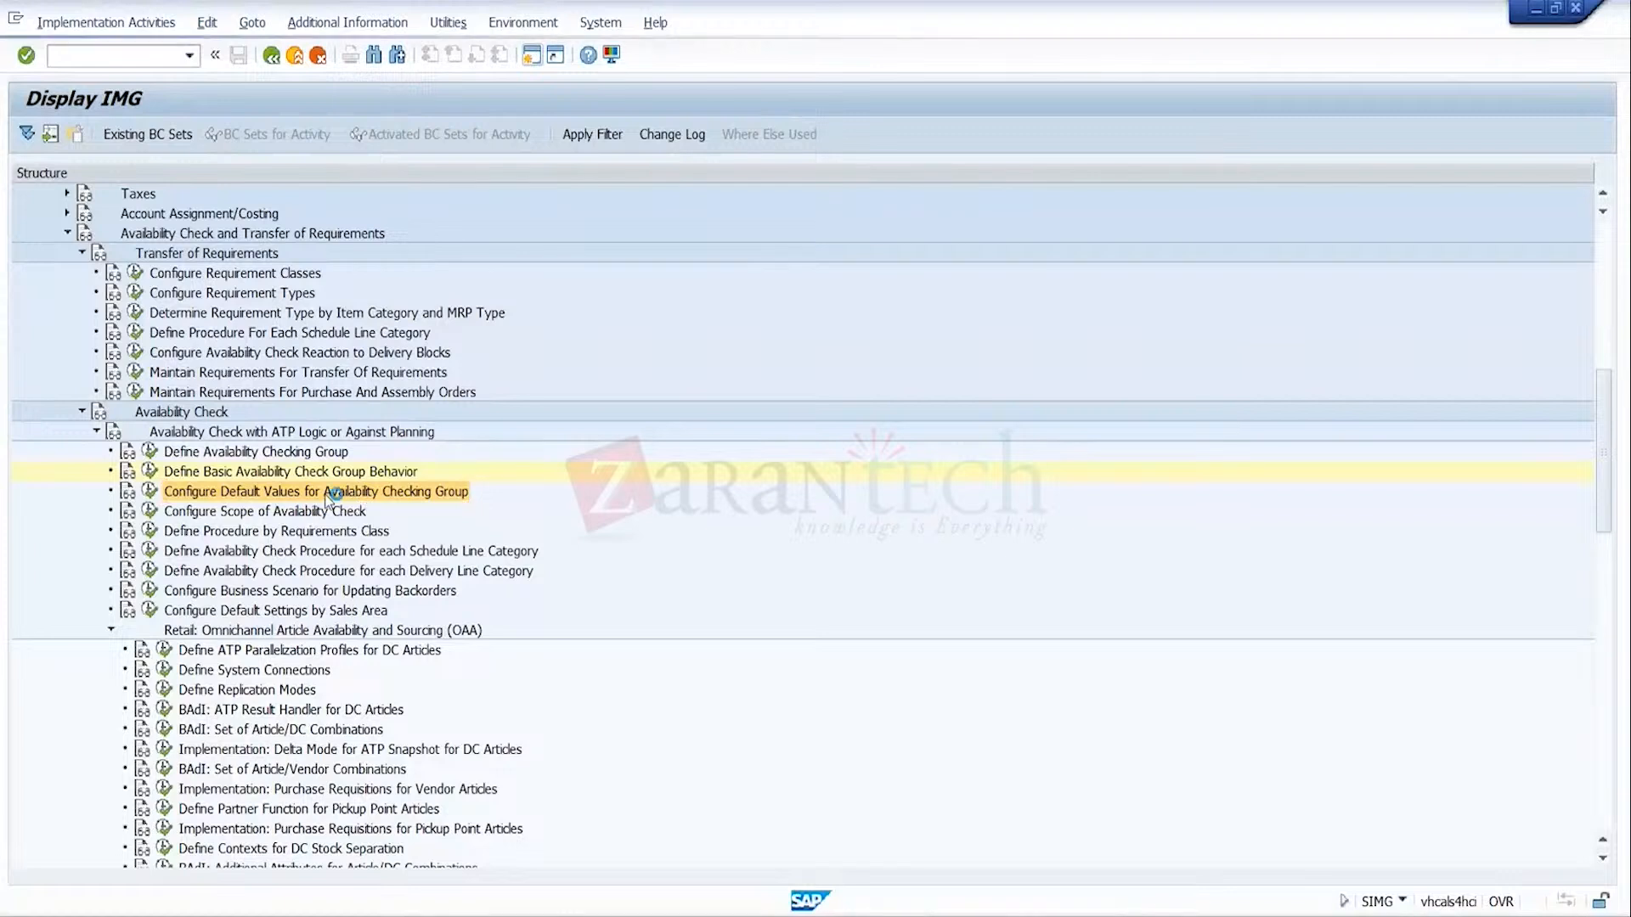
pyautogui.rightClick(357, 507)
pyautogui.click(545, 470)
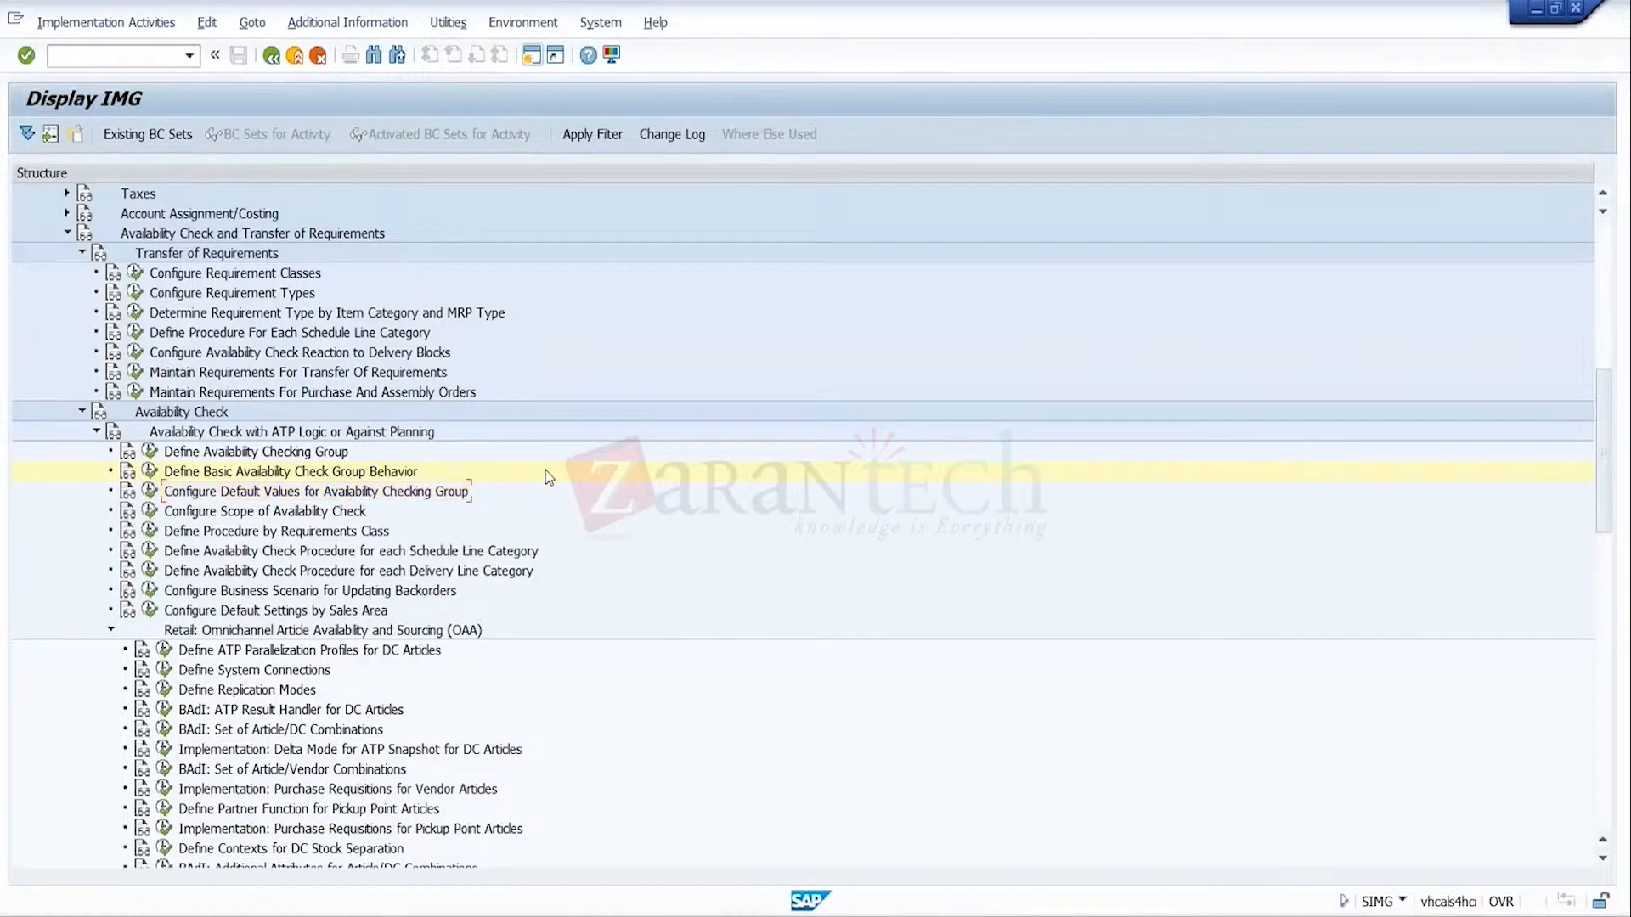
pyautogui.click(429, 494)
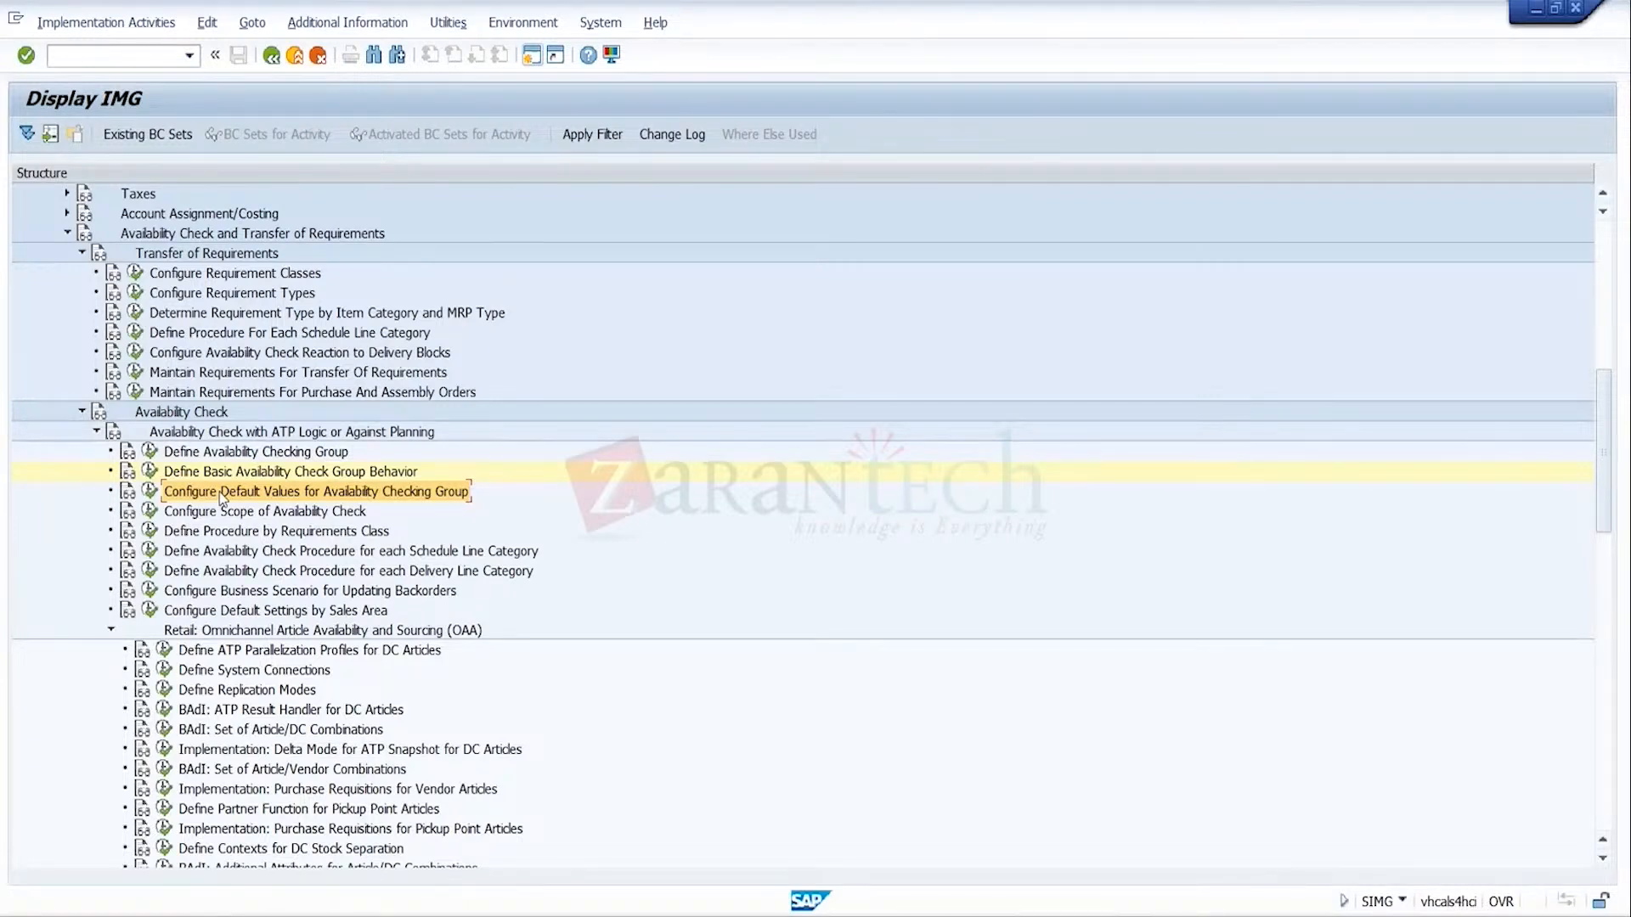
pyautogui.click(307, 514)
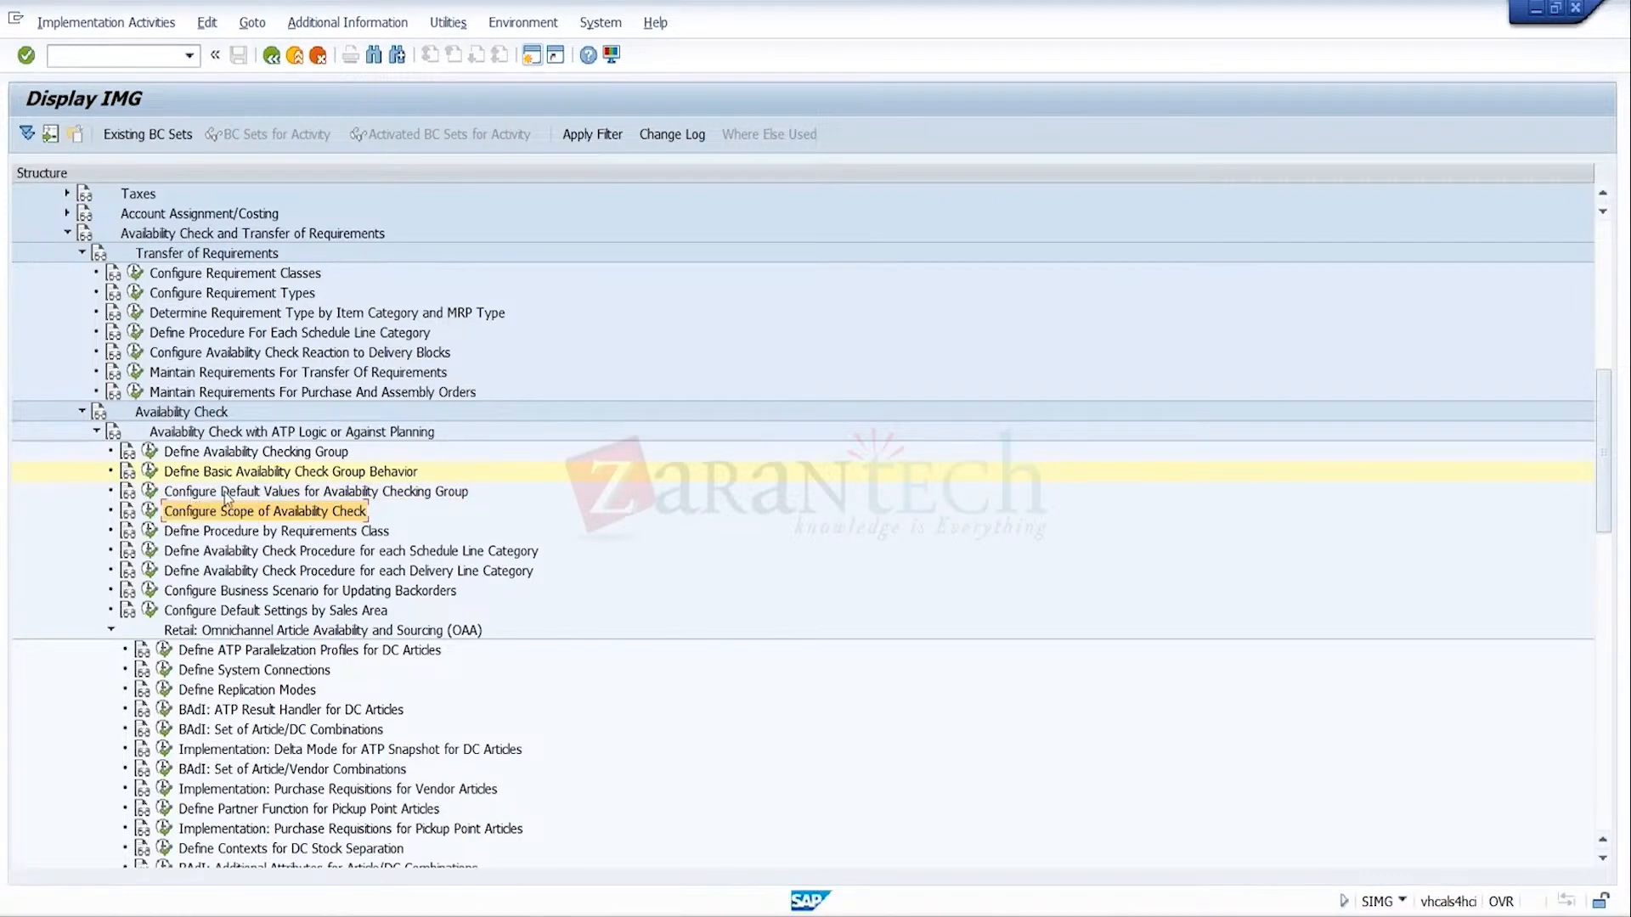
pyautogui.click(166, 495)
pyautogui.click(151, 492)
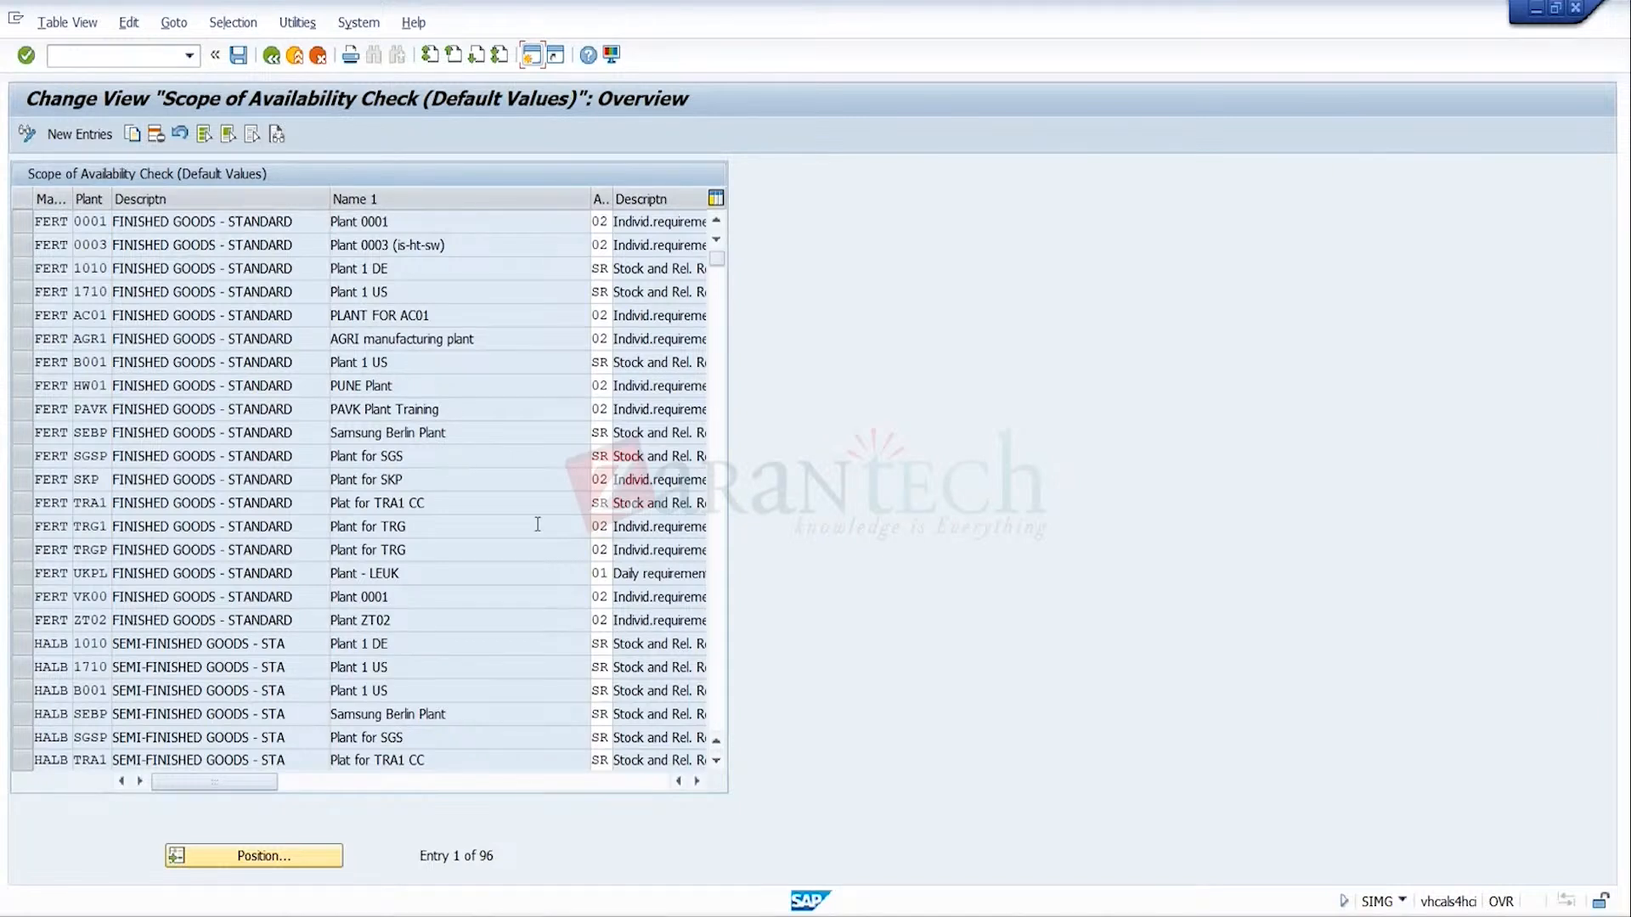
pyautogui.click(271, 54)
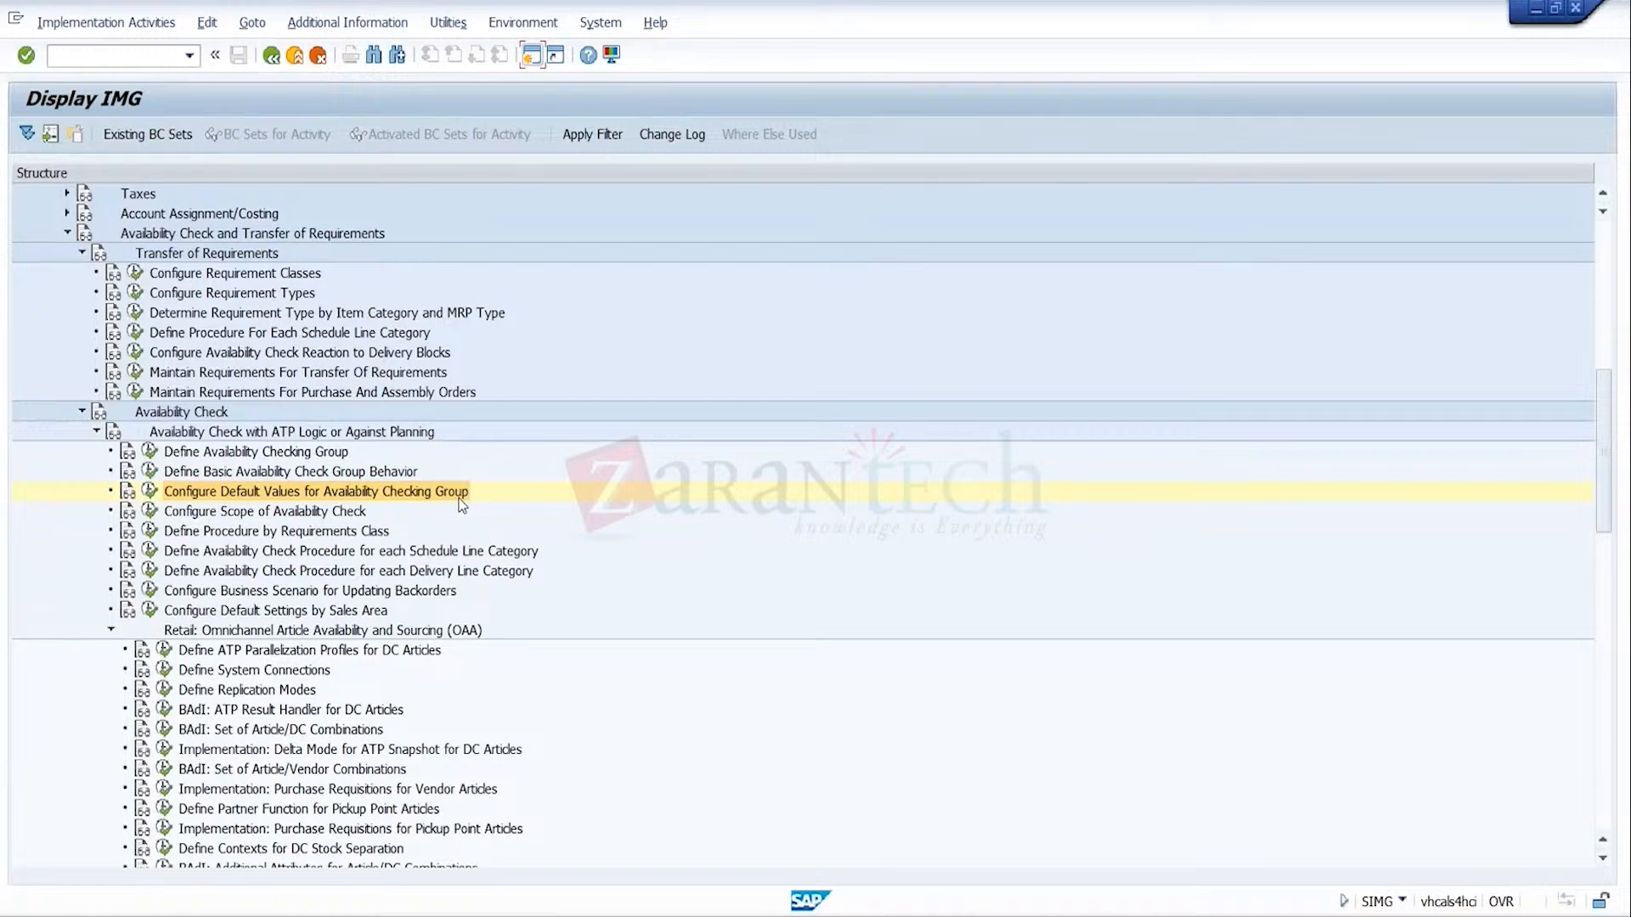
# Step: Review the checking group and checking rule combinations in Configure Scope of Availability Check and return to the IMG
pyautogui.click(350, 512)
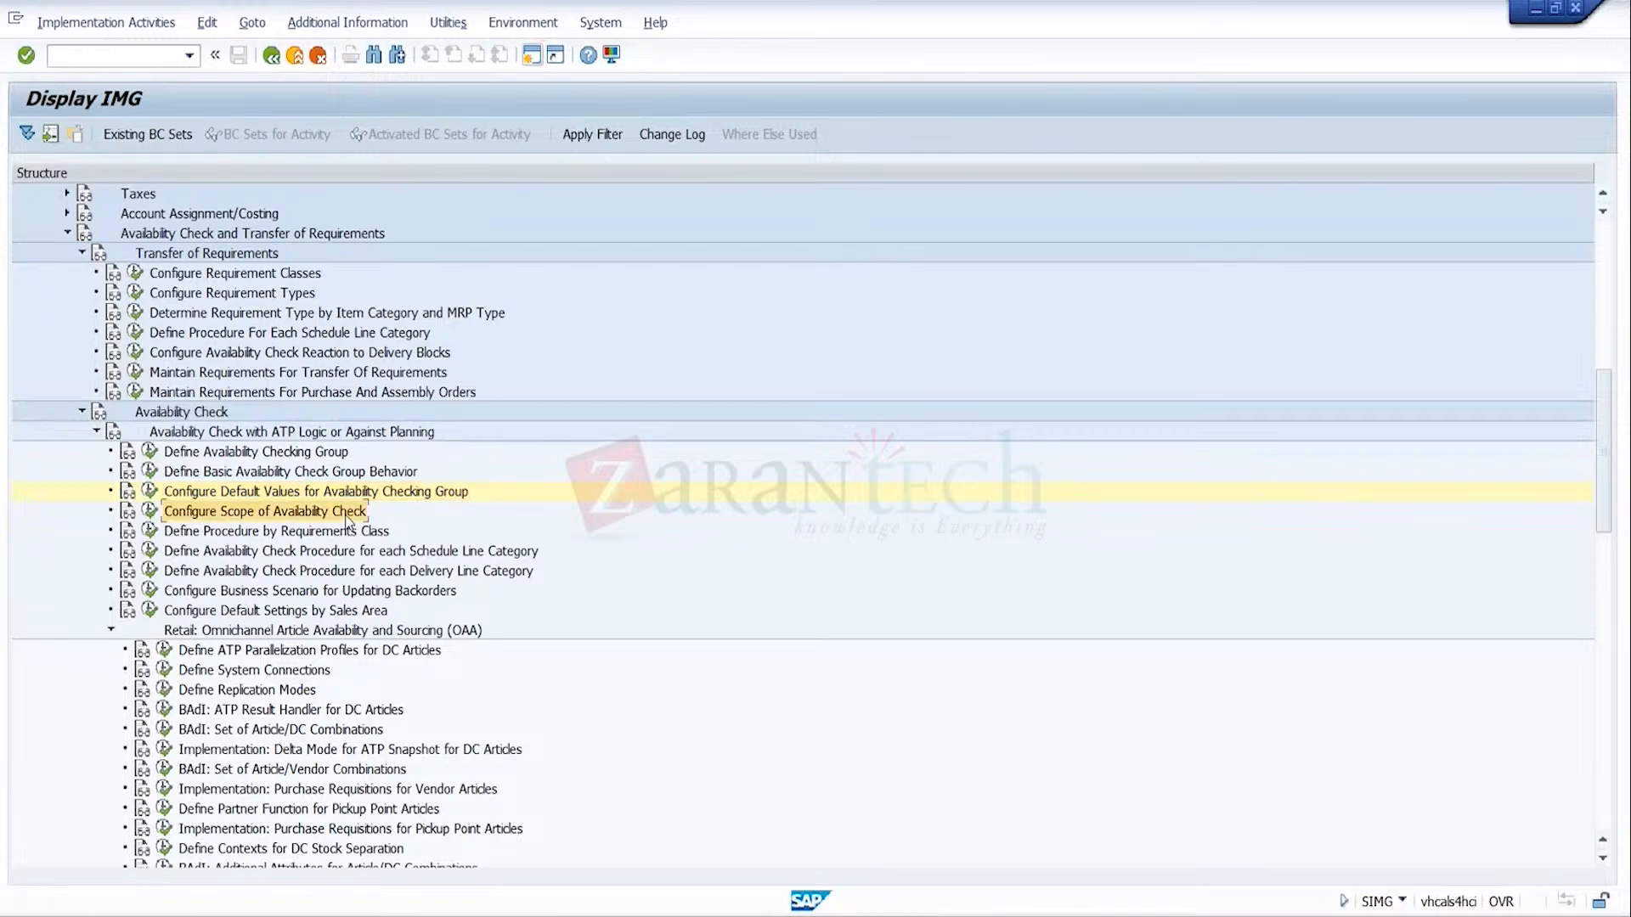
pyautogui.click(151, 511)
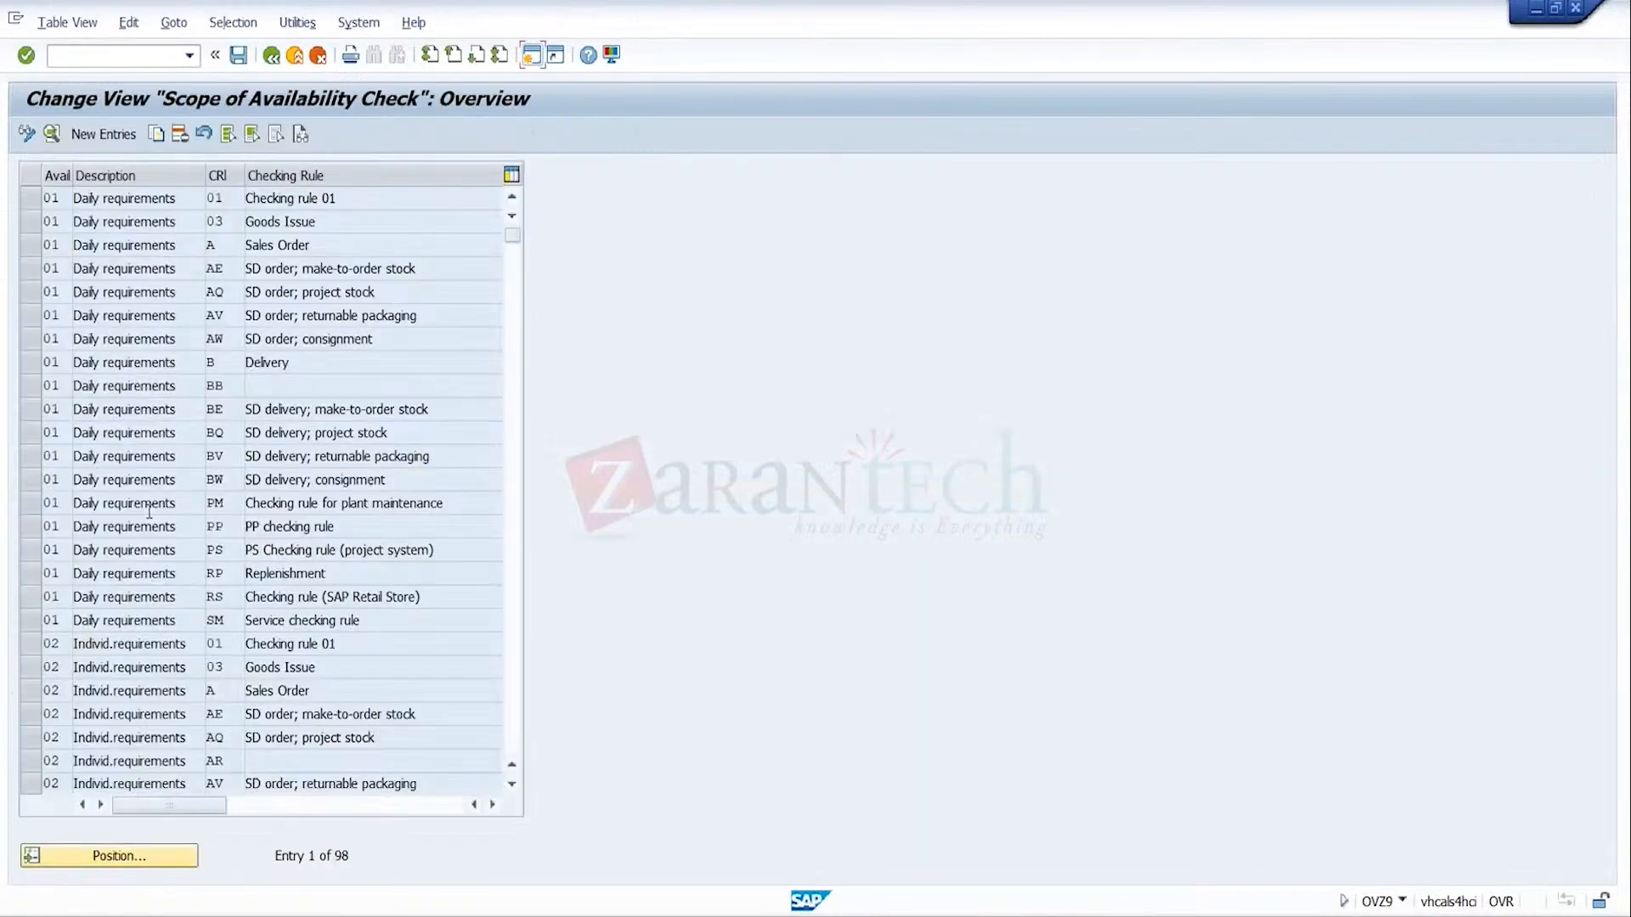
pyautogui.click(271, 55)
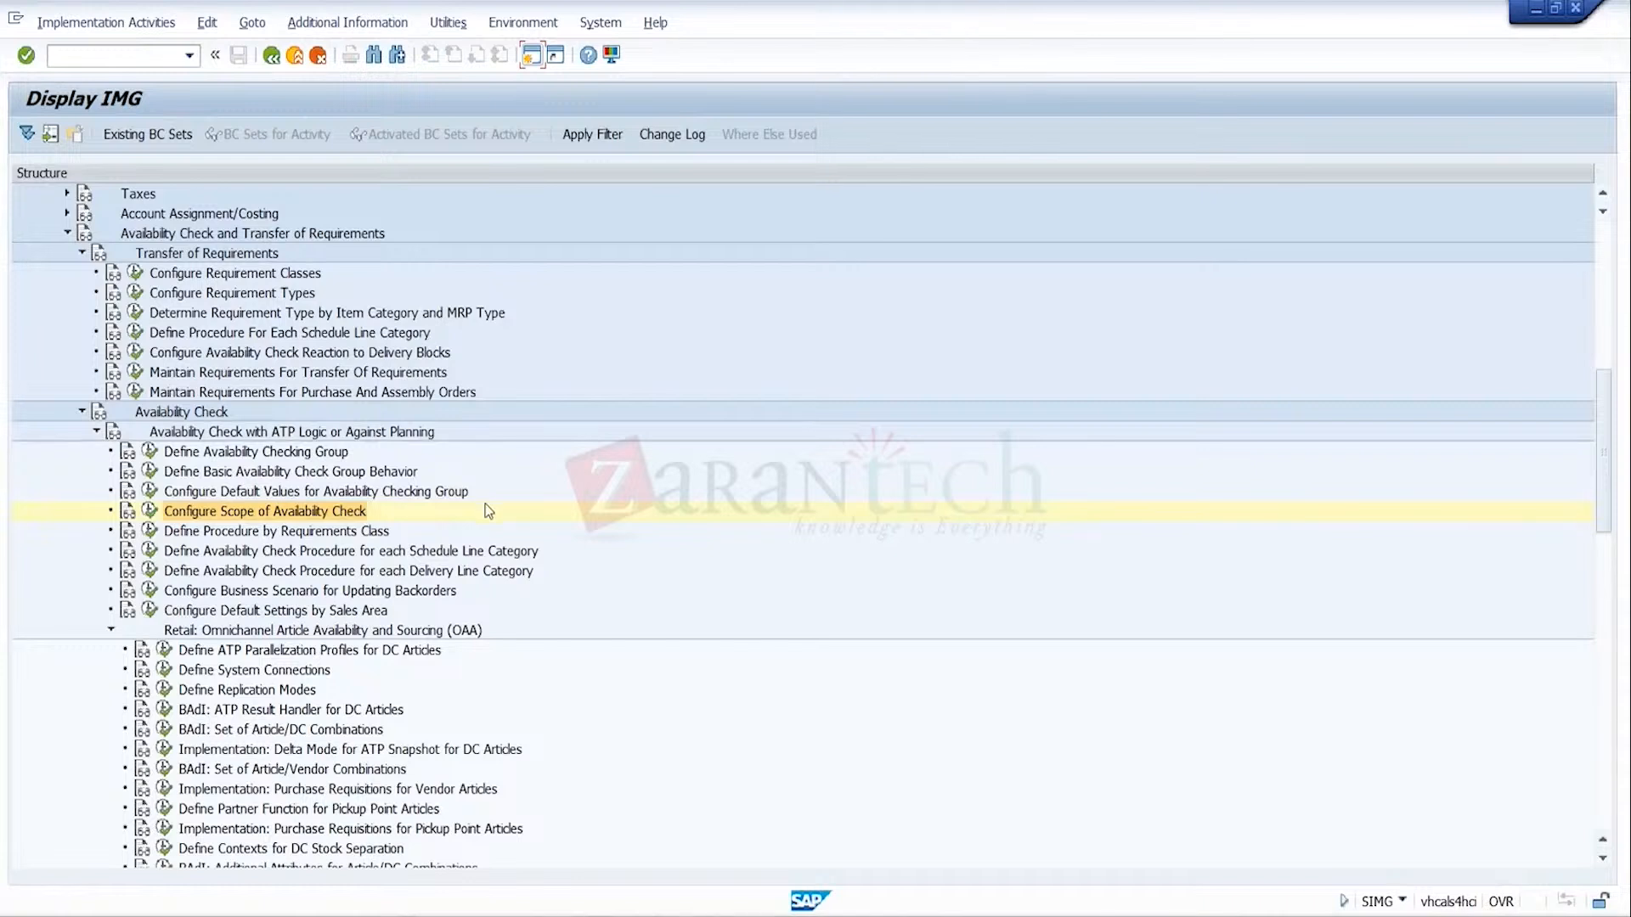
# Step: Point out the schedule line category check procedure, revisit Define Basic Availability Check Group Behavior, and return to the IMG
pyautogui.click(490, 559)
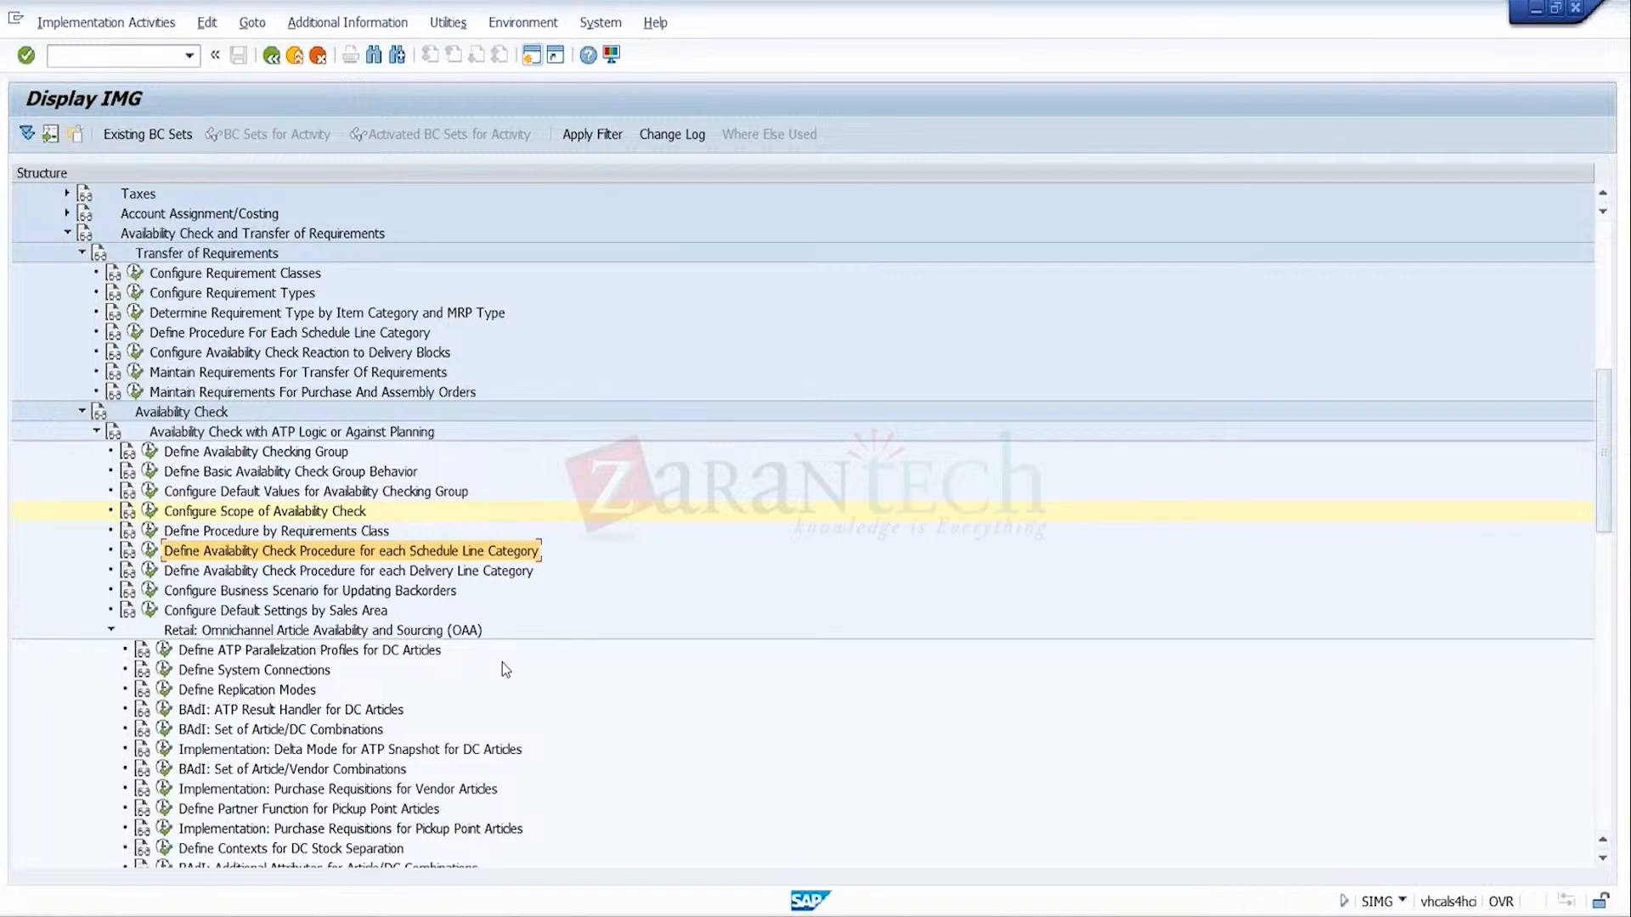
pyautogui.click(396, 478)
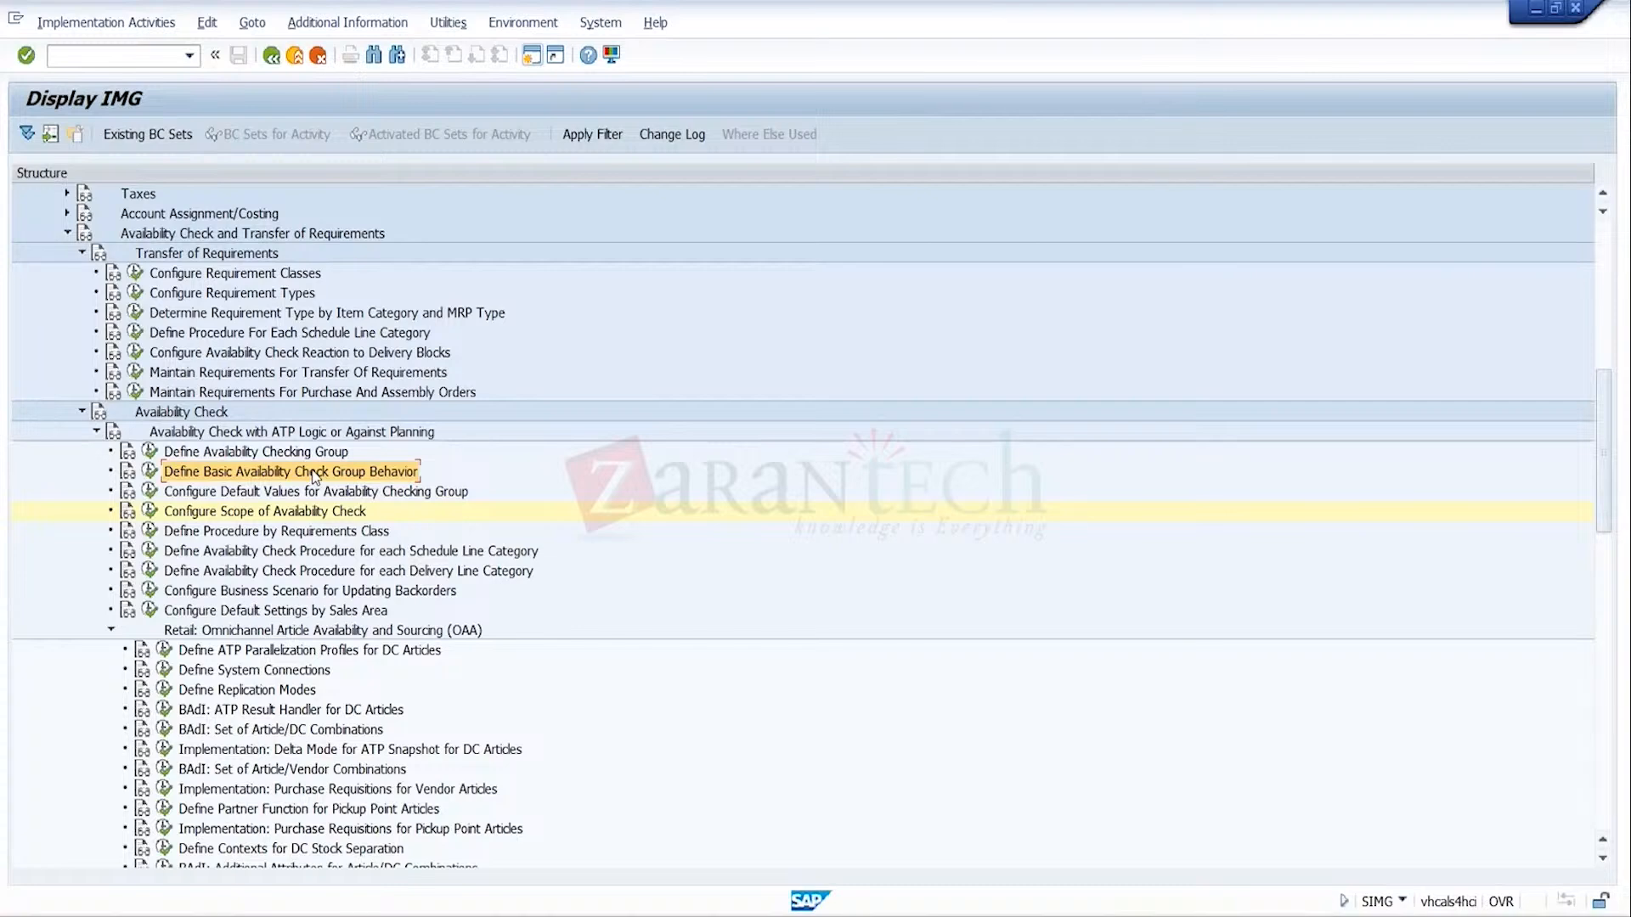
pyautogui.click(151, 471)
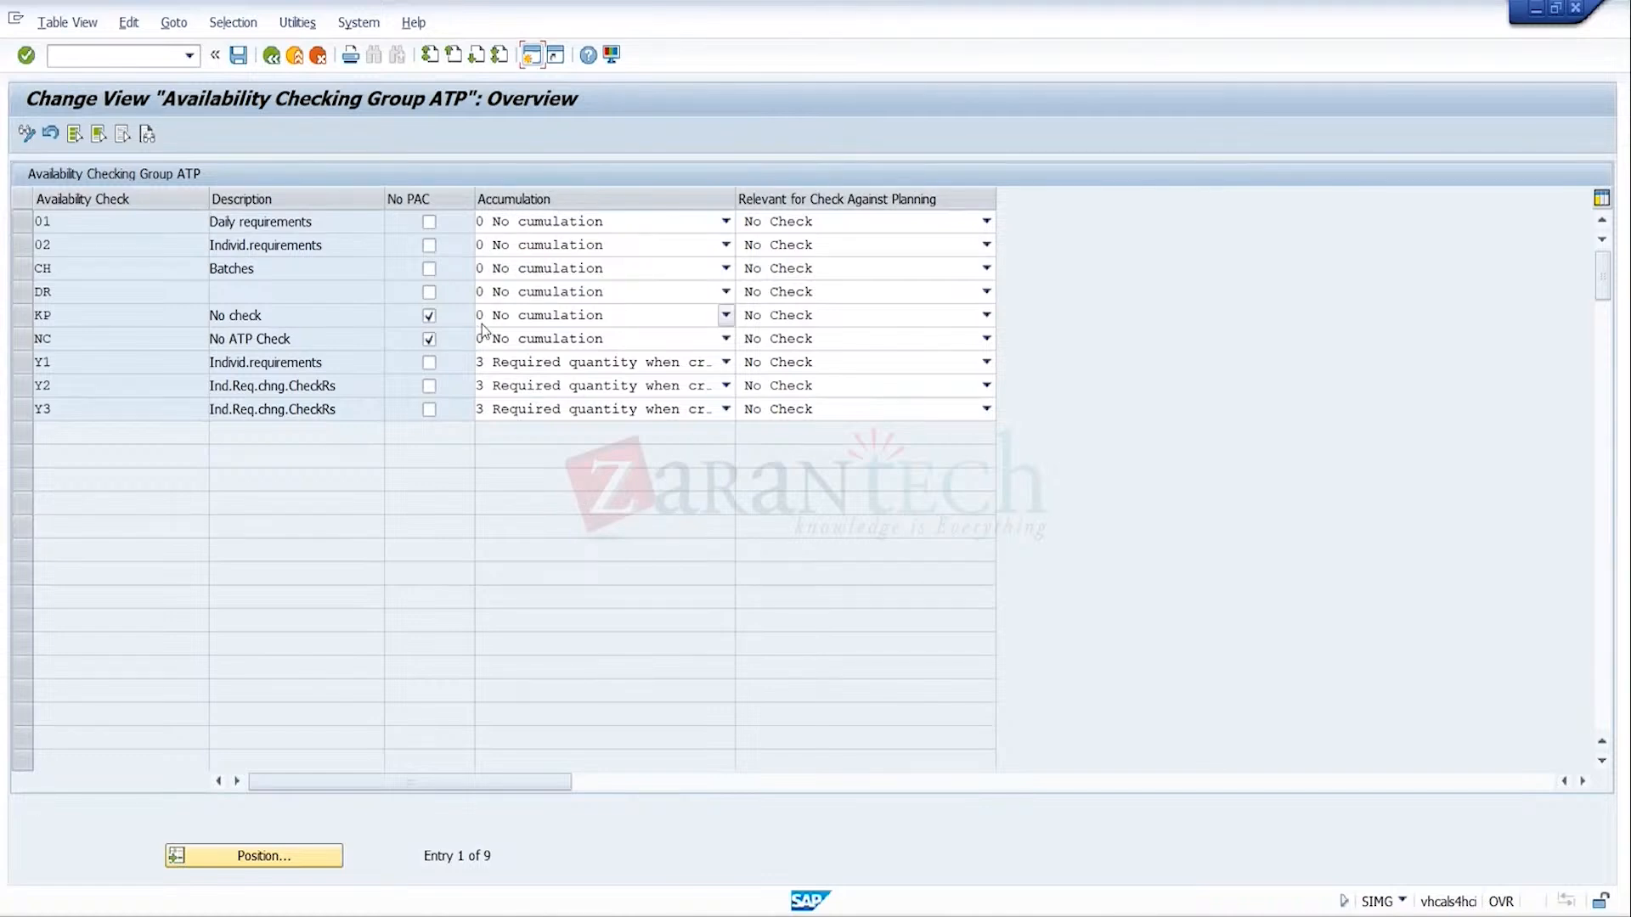
pyautogui.click(272, 60)
pyautogui.click(156, 470)
pyautogui.click(272, 56)
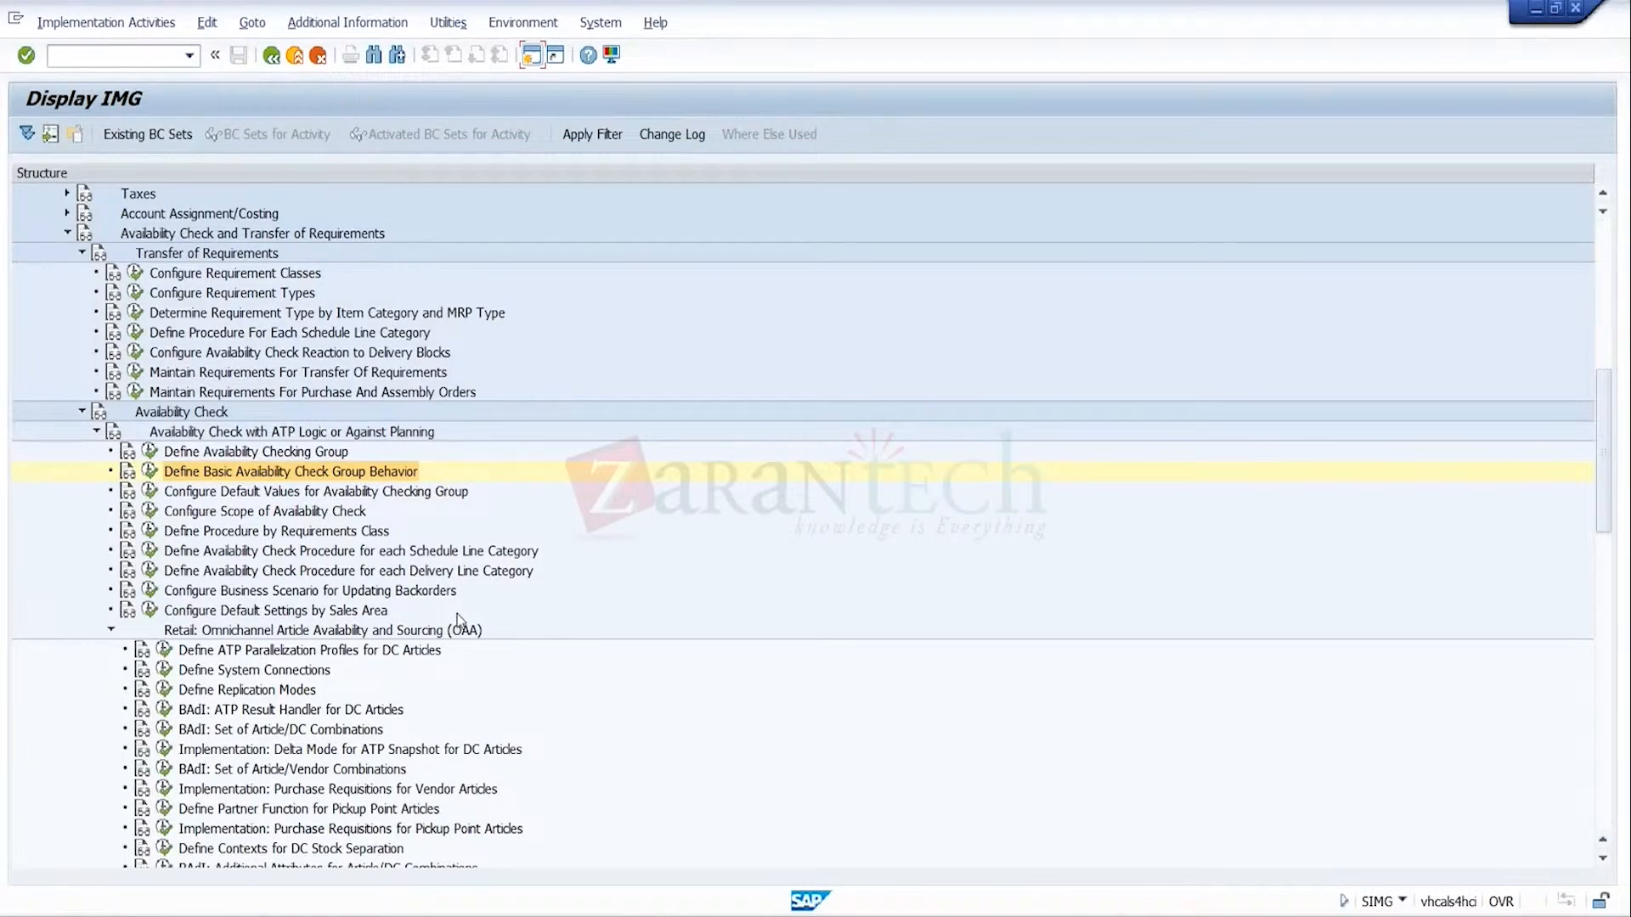
# Step: Review the requirements types and their assigned classes in Configure Requirement Types, then point out Define Procedure by Requirements Class in the IMG
pyautogui.click(135, 293)
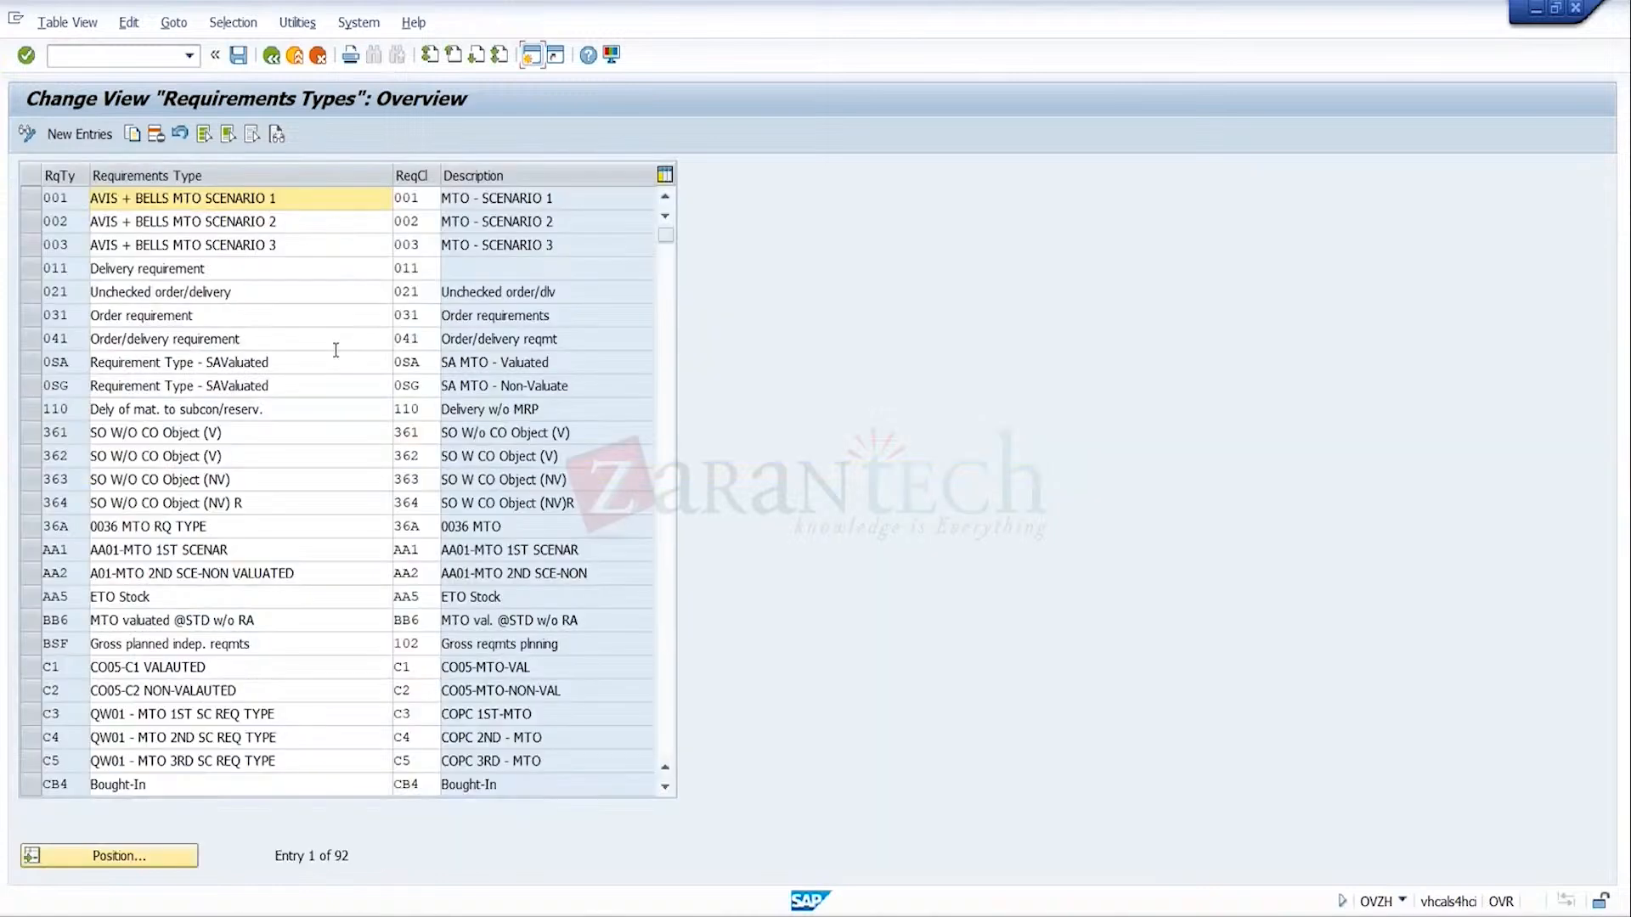
pyautogui.click(270, 55)
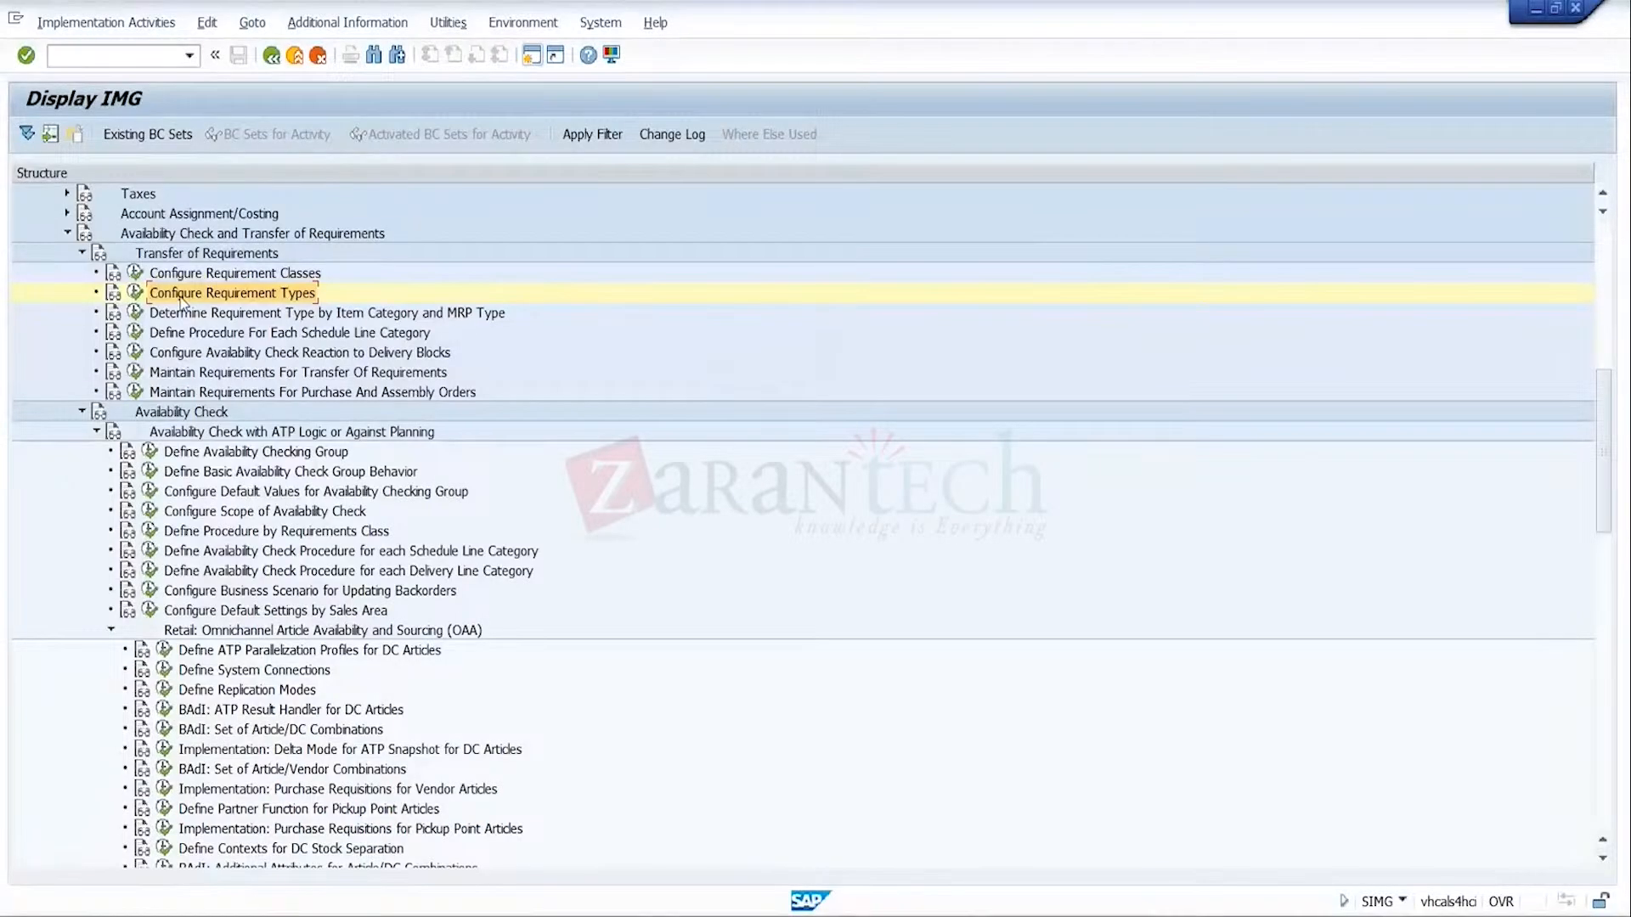
pyautogui.click(137, 294)
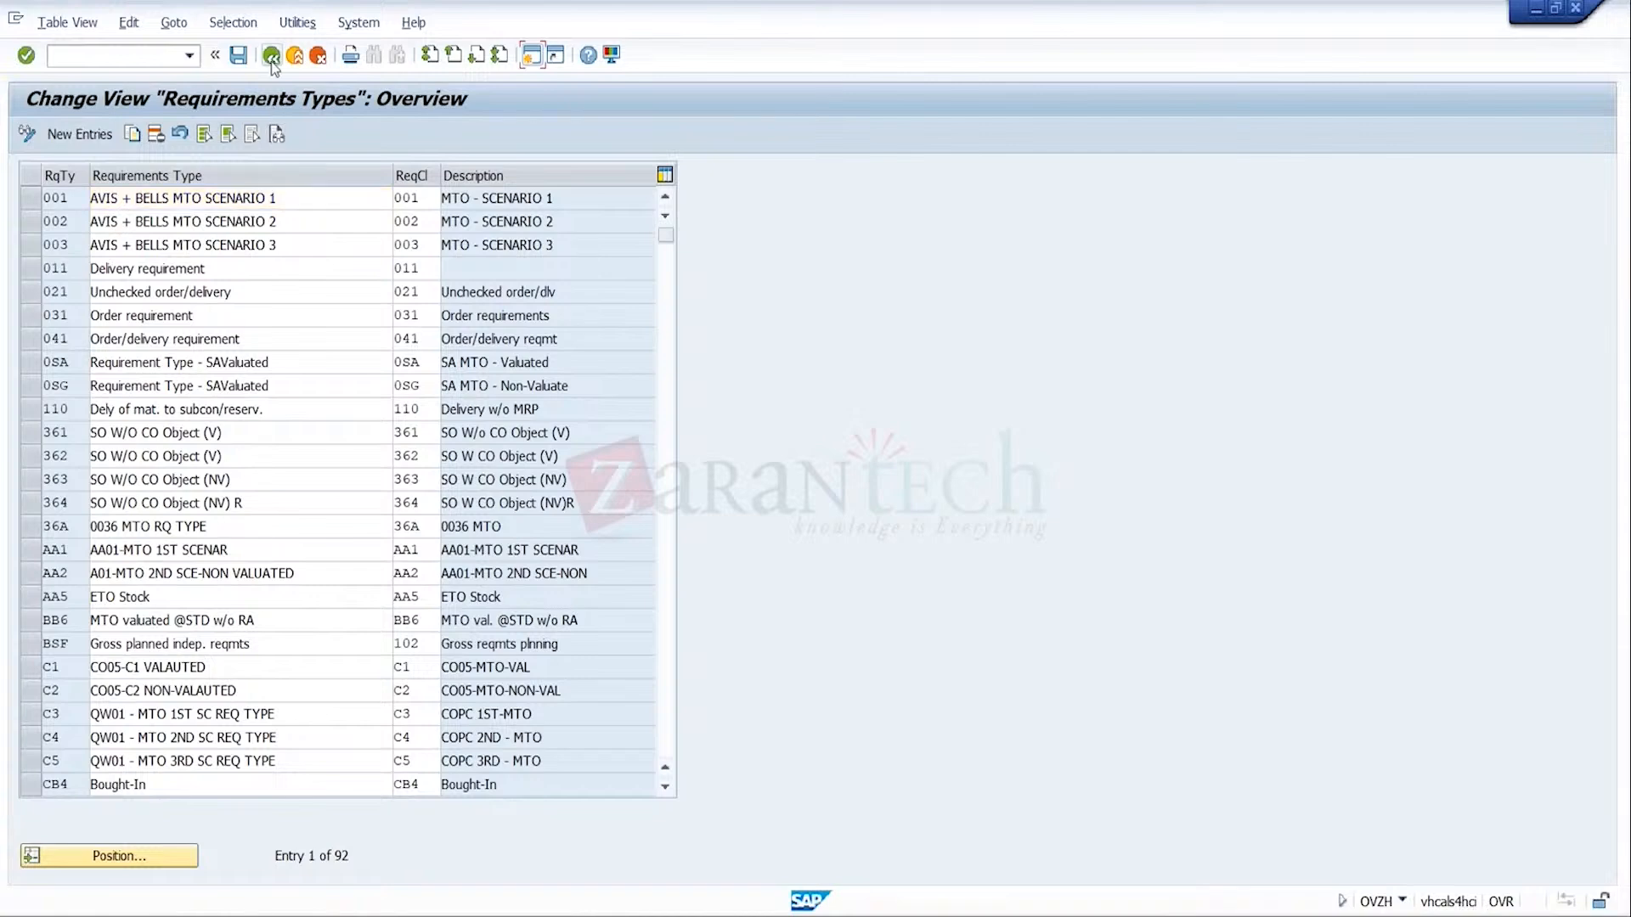
pyautogui.click(271, 55)
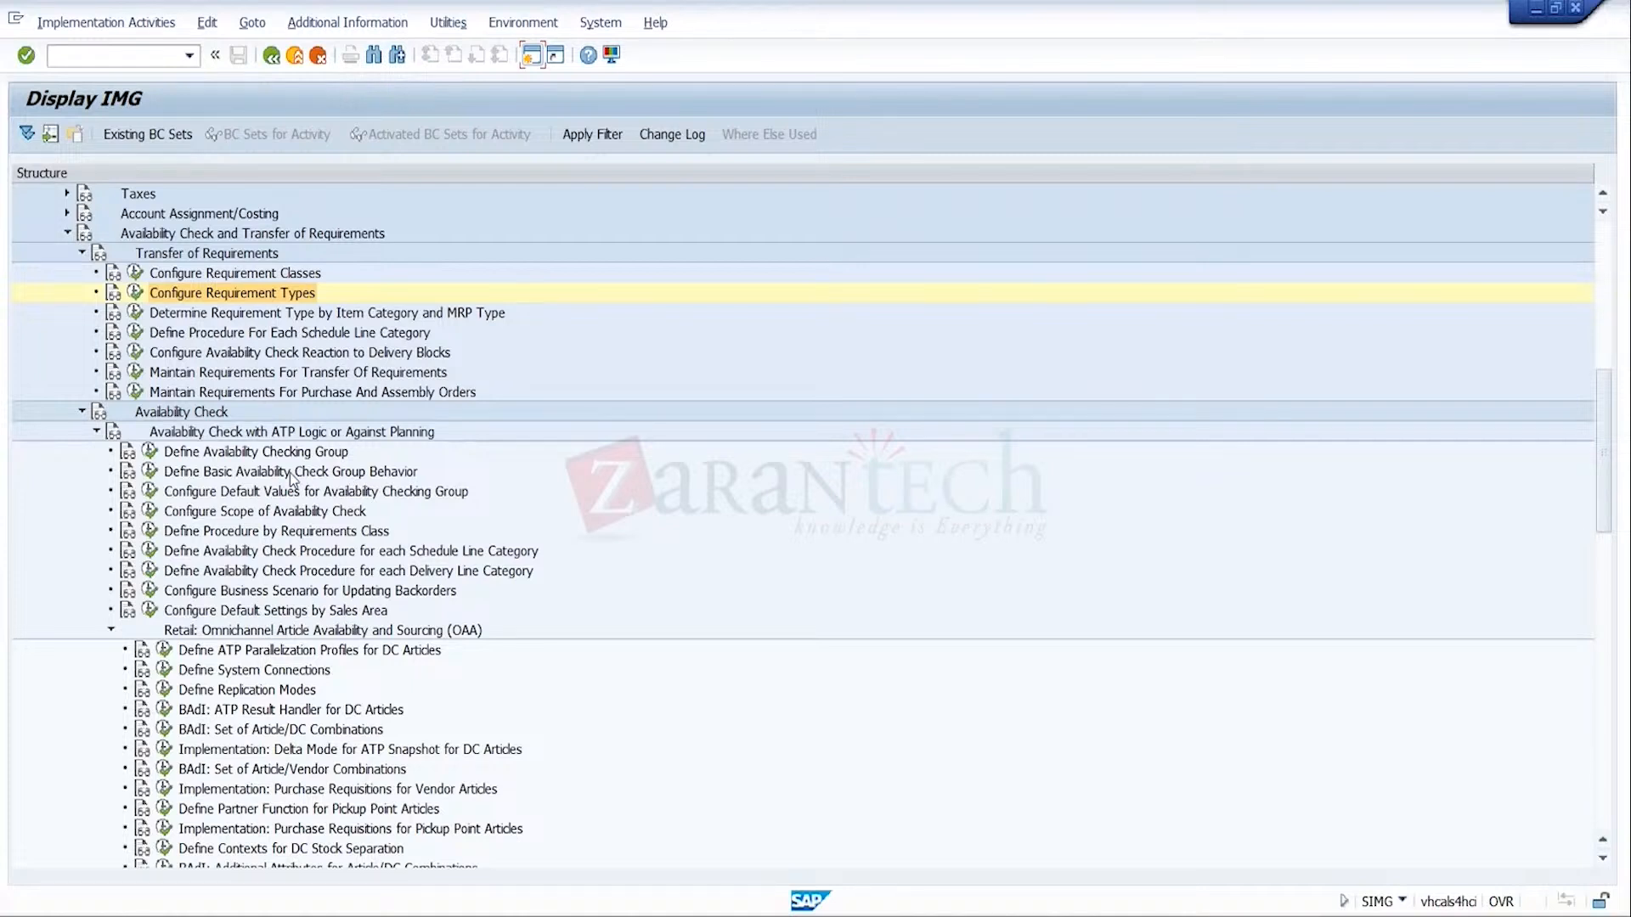
pyautogui.click(330, 533)
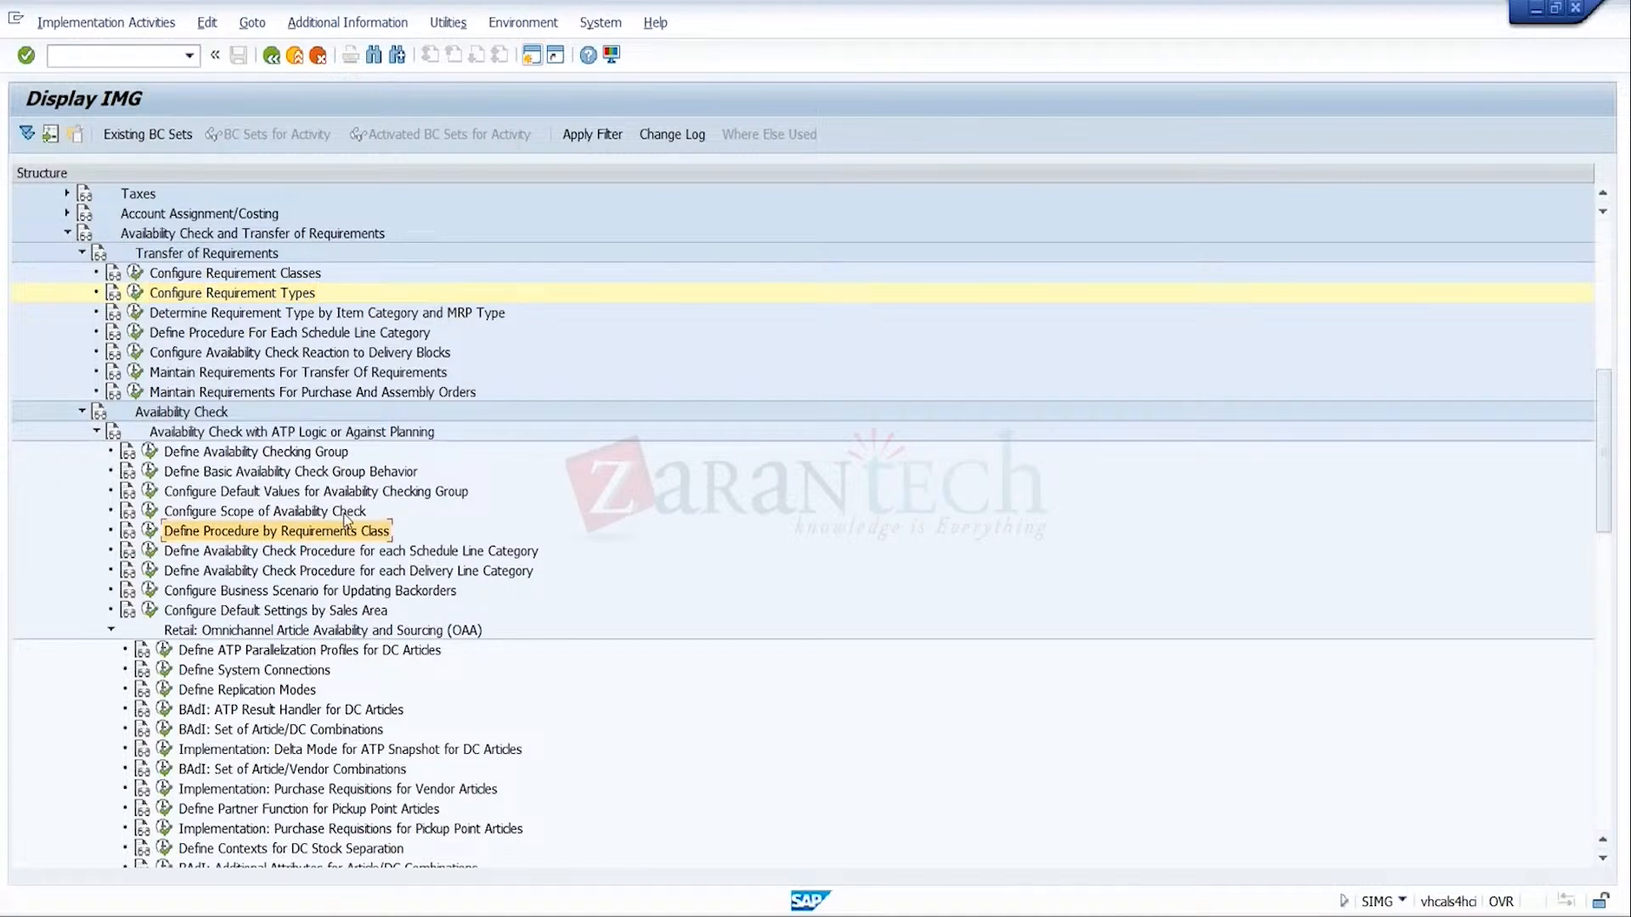
# Step: Review the checking group default values, then examine the scope details for availability check 01 with checking rule 01 and return to the IMG
pyautogui.click(317, 513)
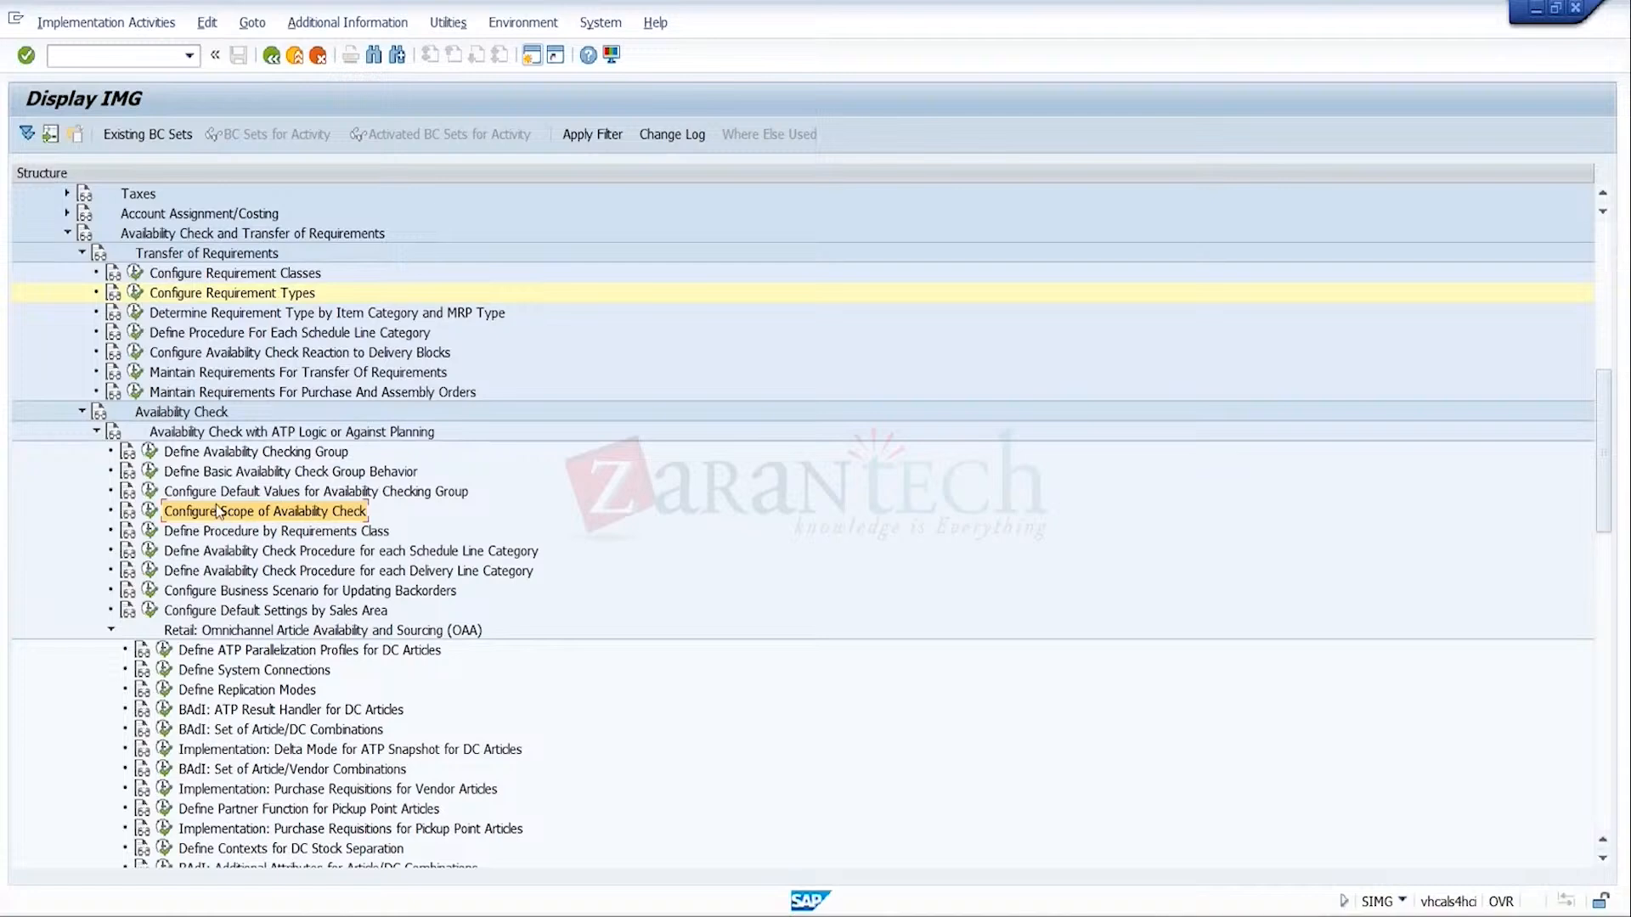
pyautogui.click(149, 510)
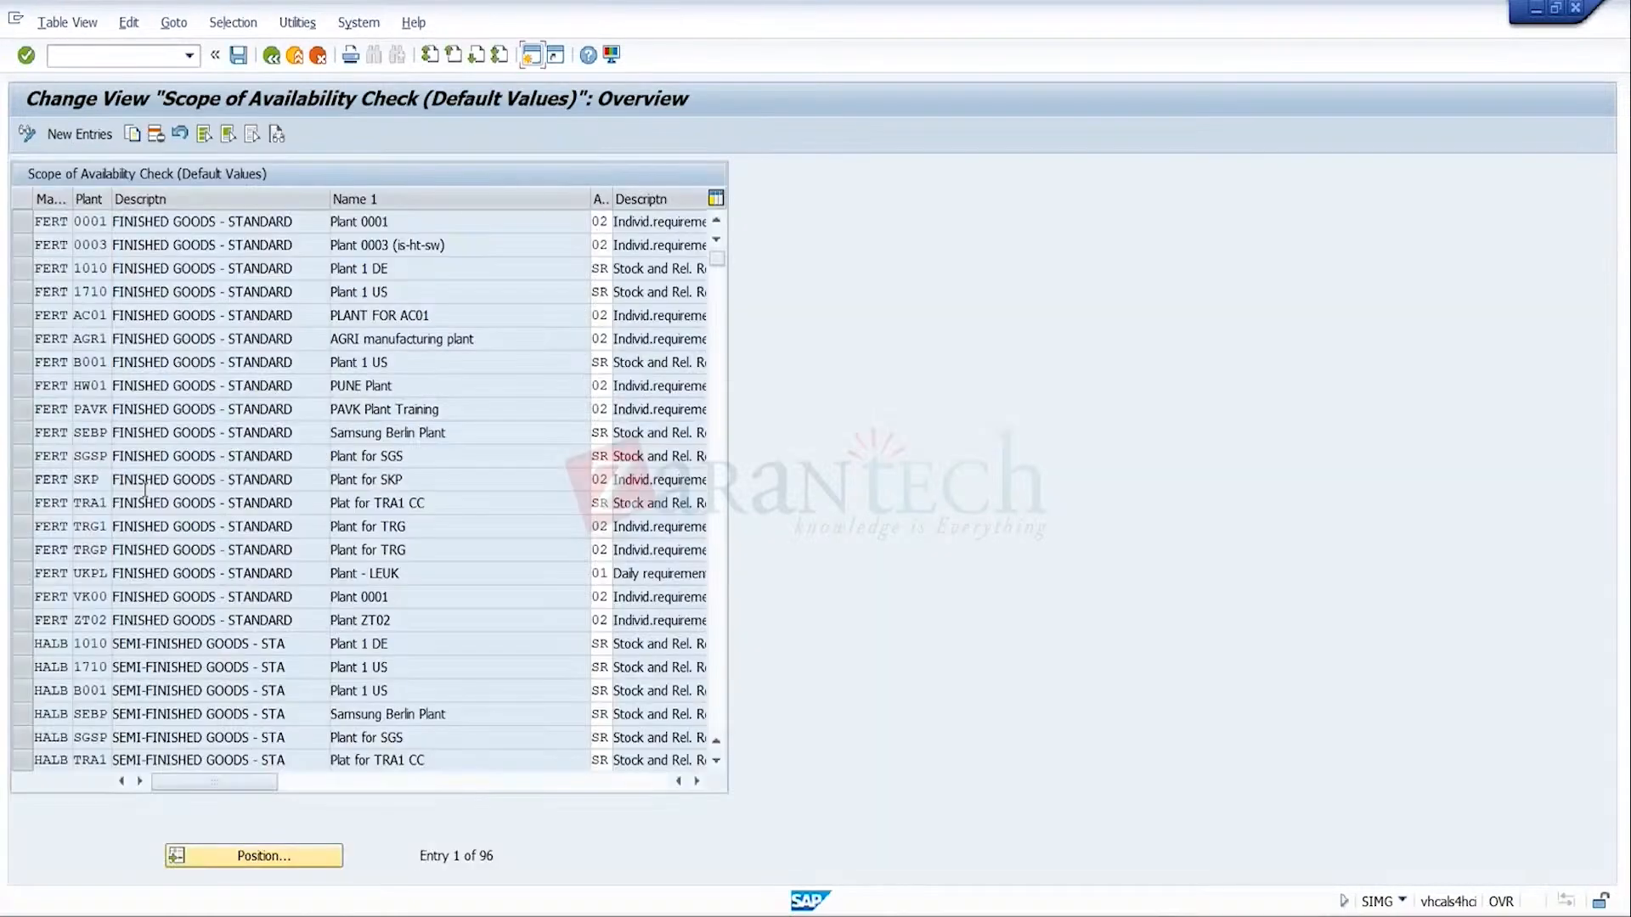
pyautogui.click(271, 55)
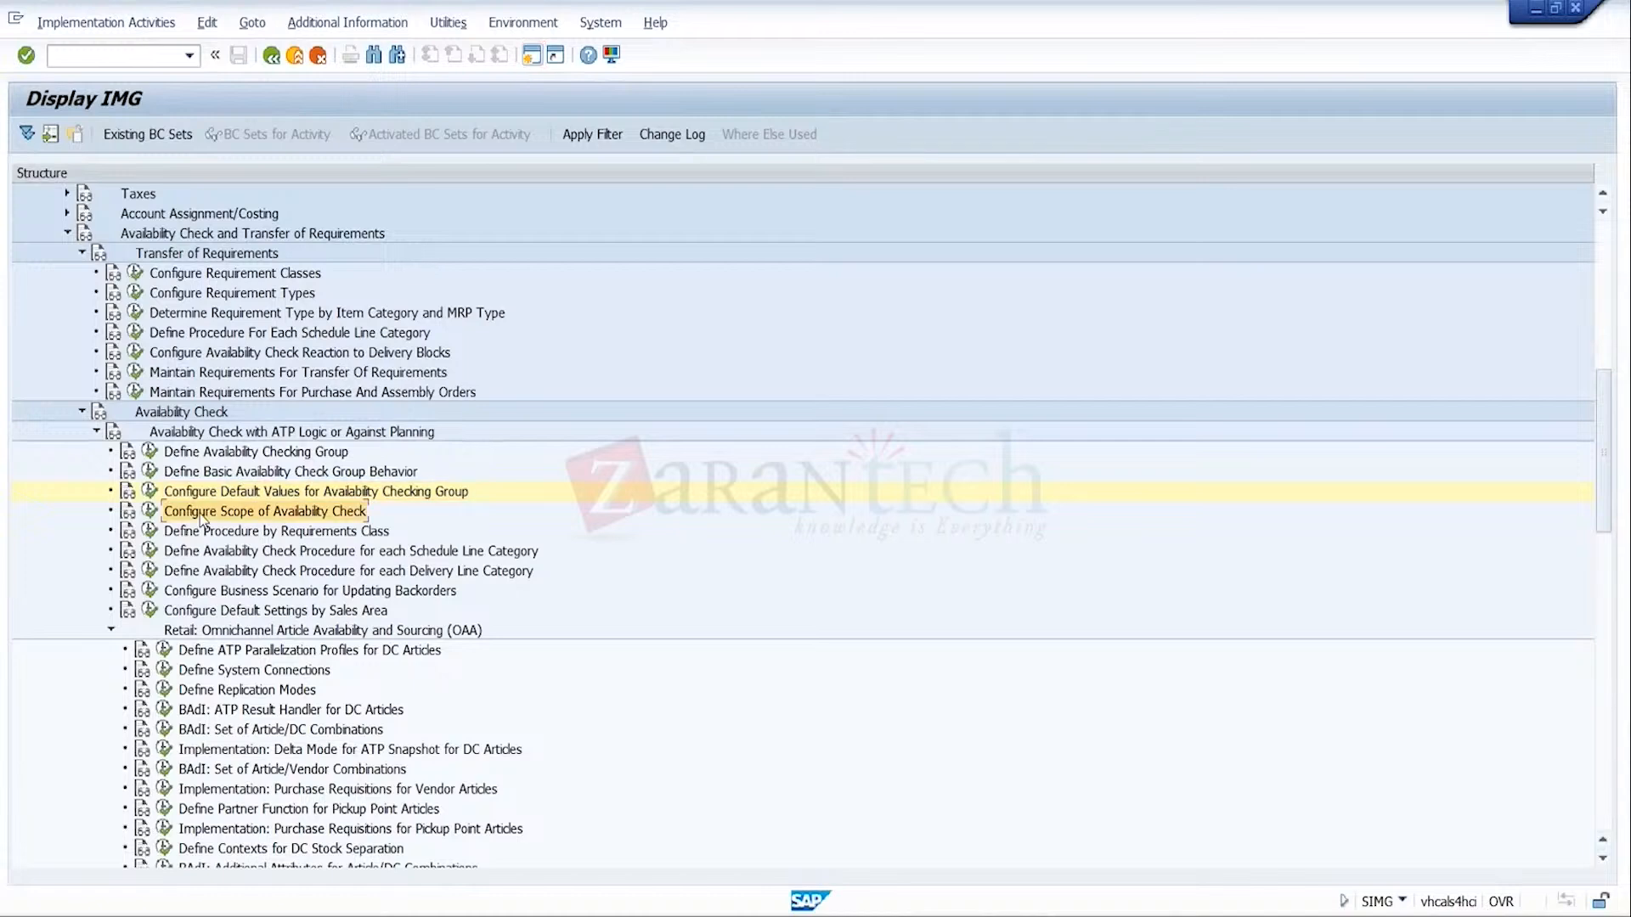
pyautogui.click(151, 512)
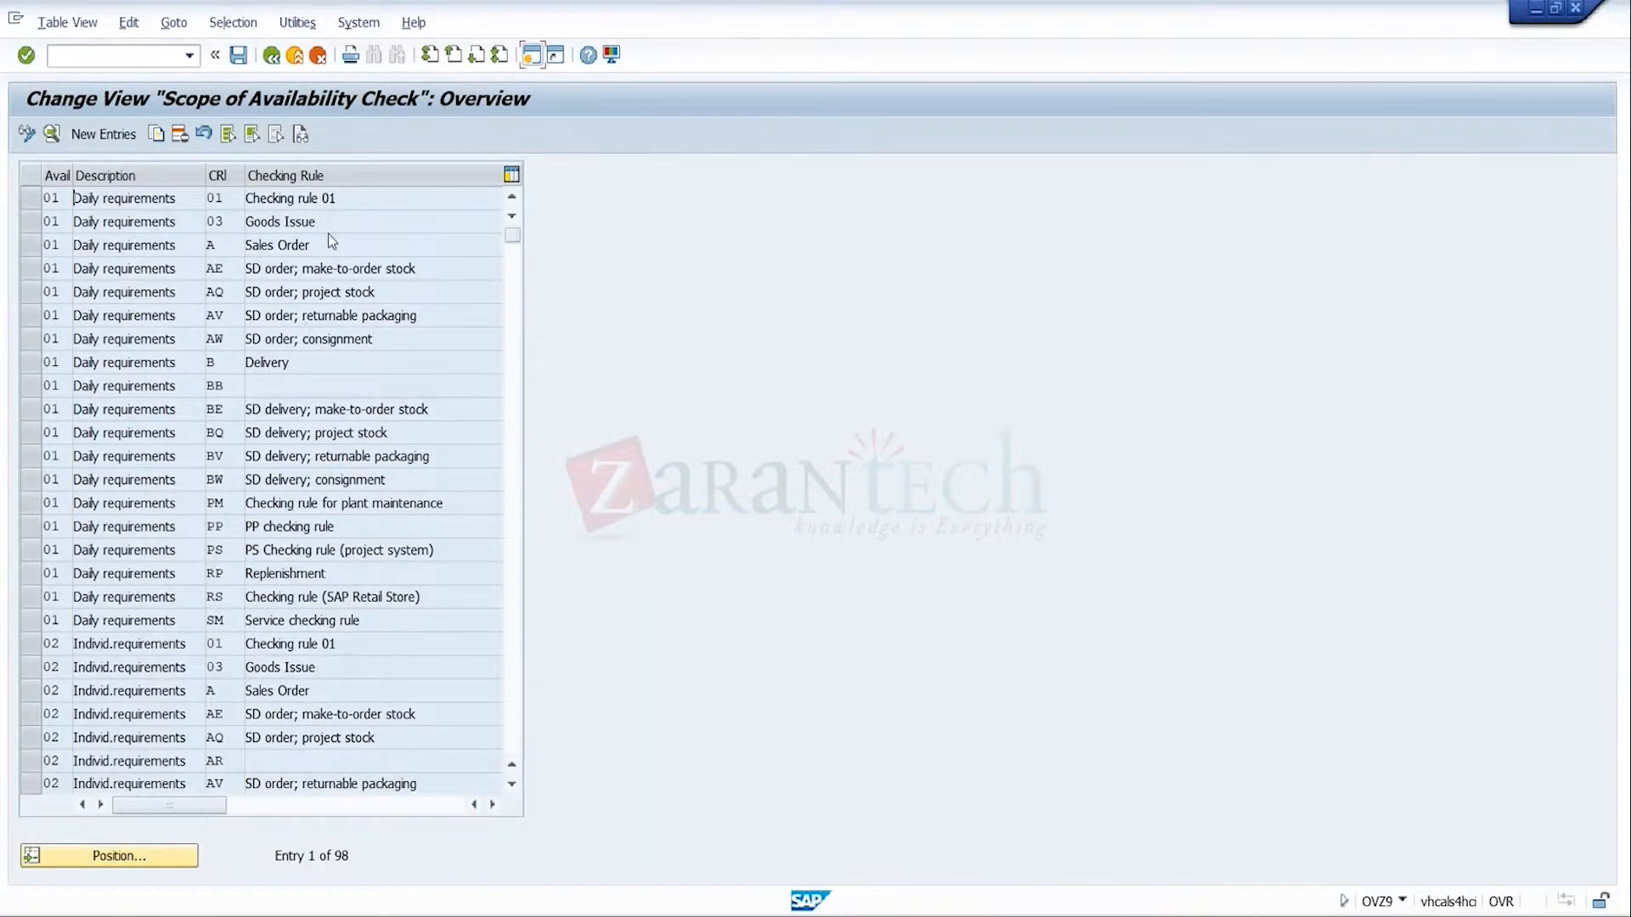
pyautogui.doubleClick(339, 196)
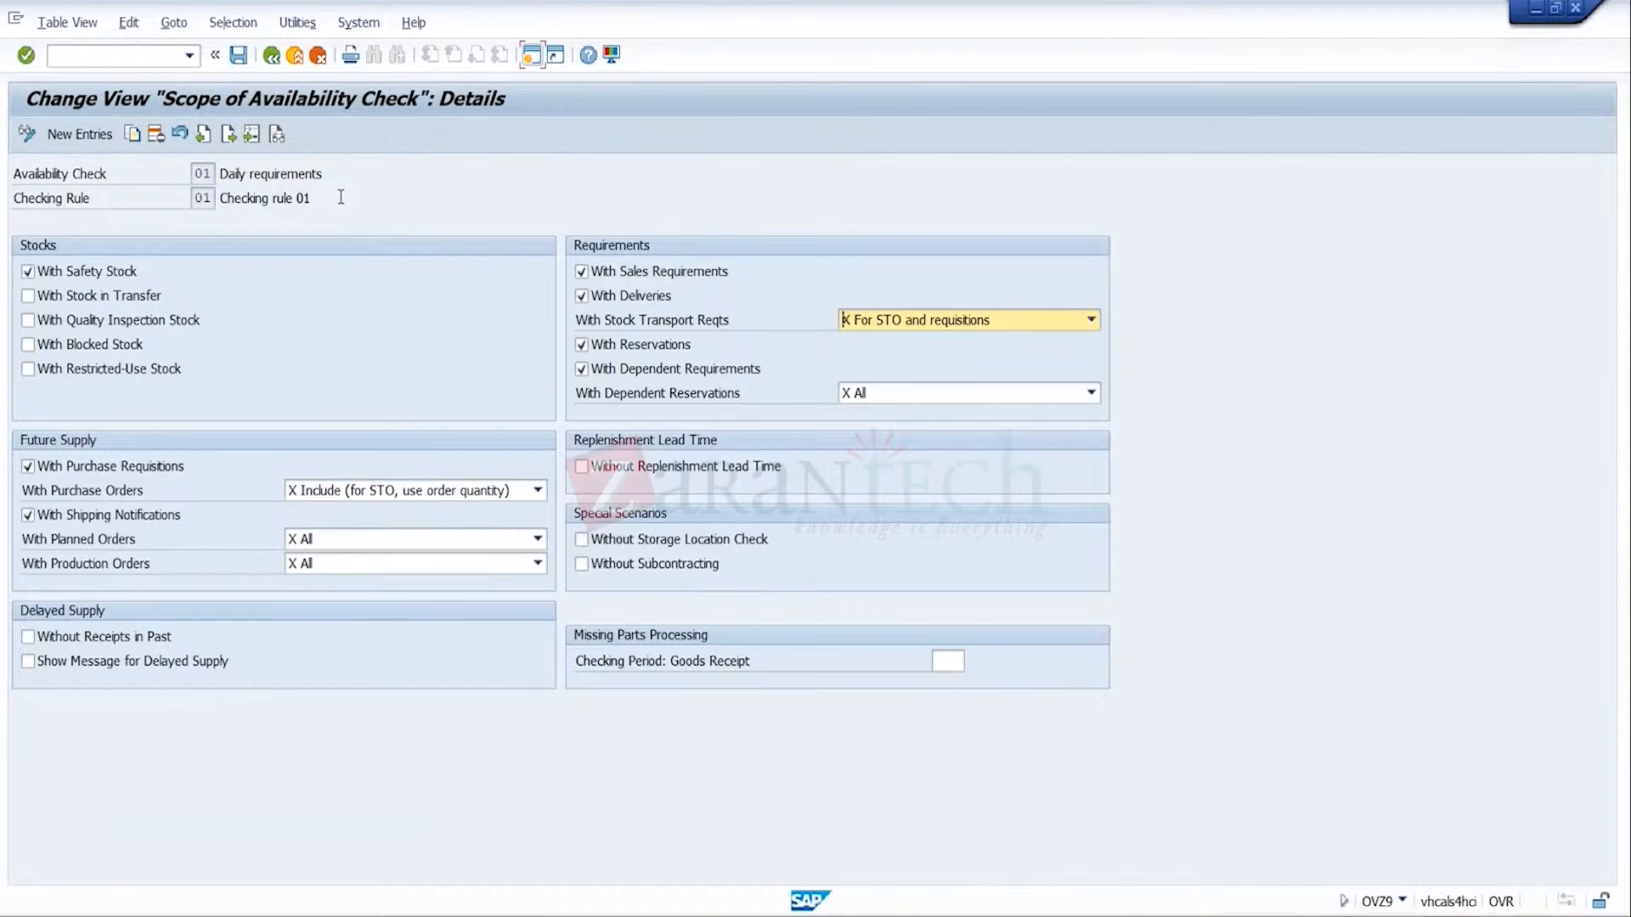
pyautogui.click(299, 63)
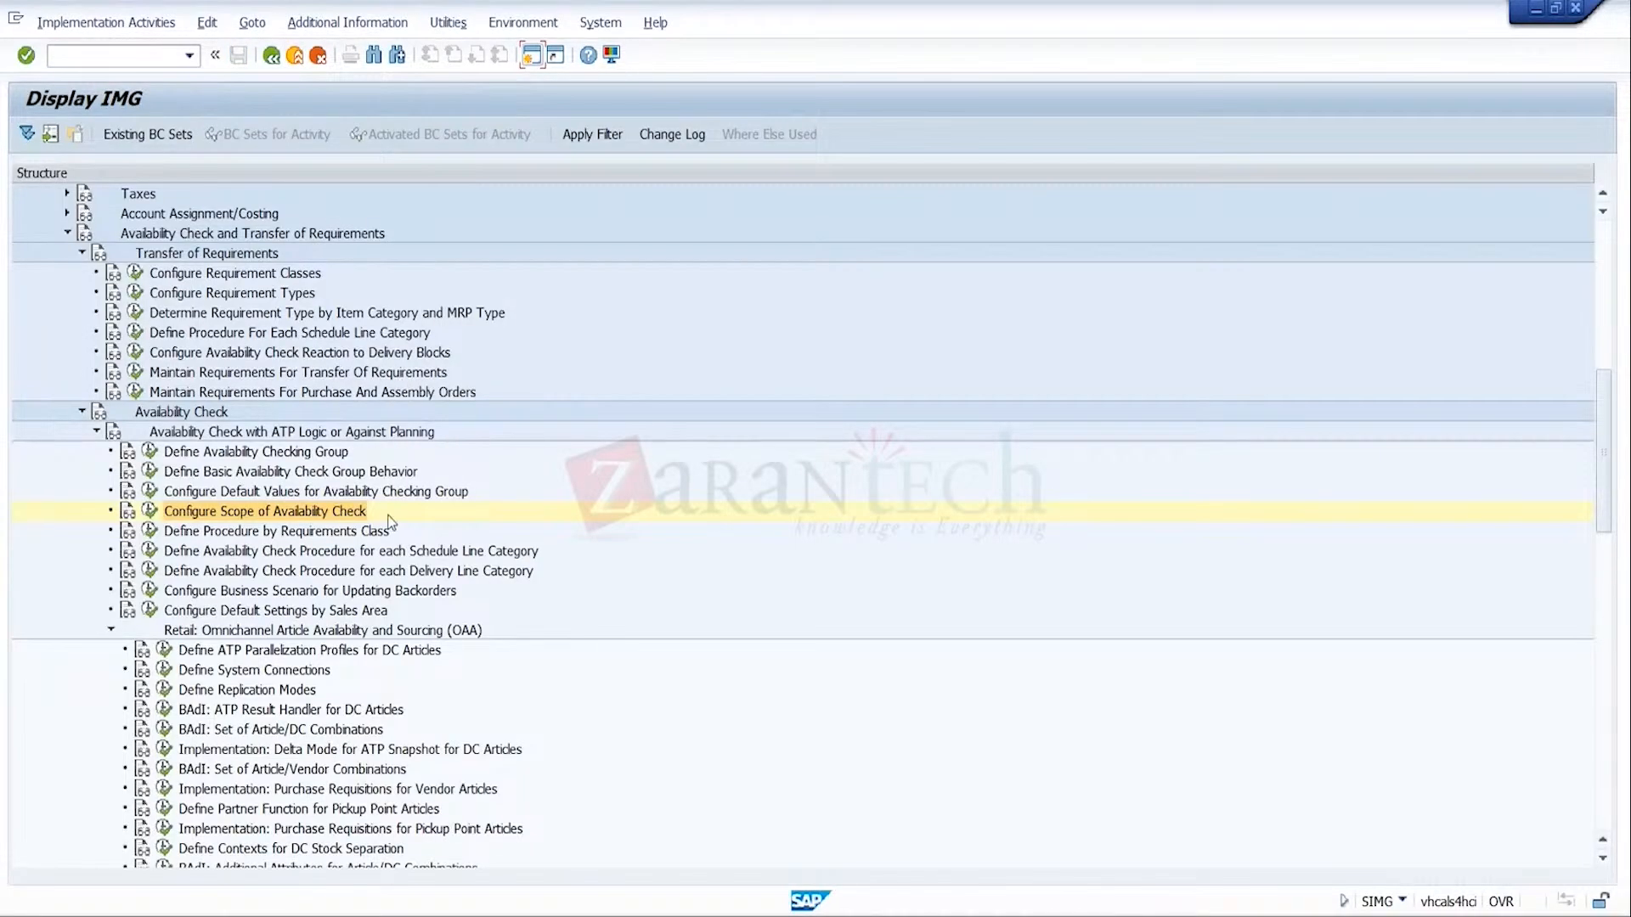
# Step: Revisit the requirements classes overview and Configure Requirement Types, then point out Define Procedure For Each Schedule Line Category
pyautogui.click(354, 536)
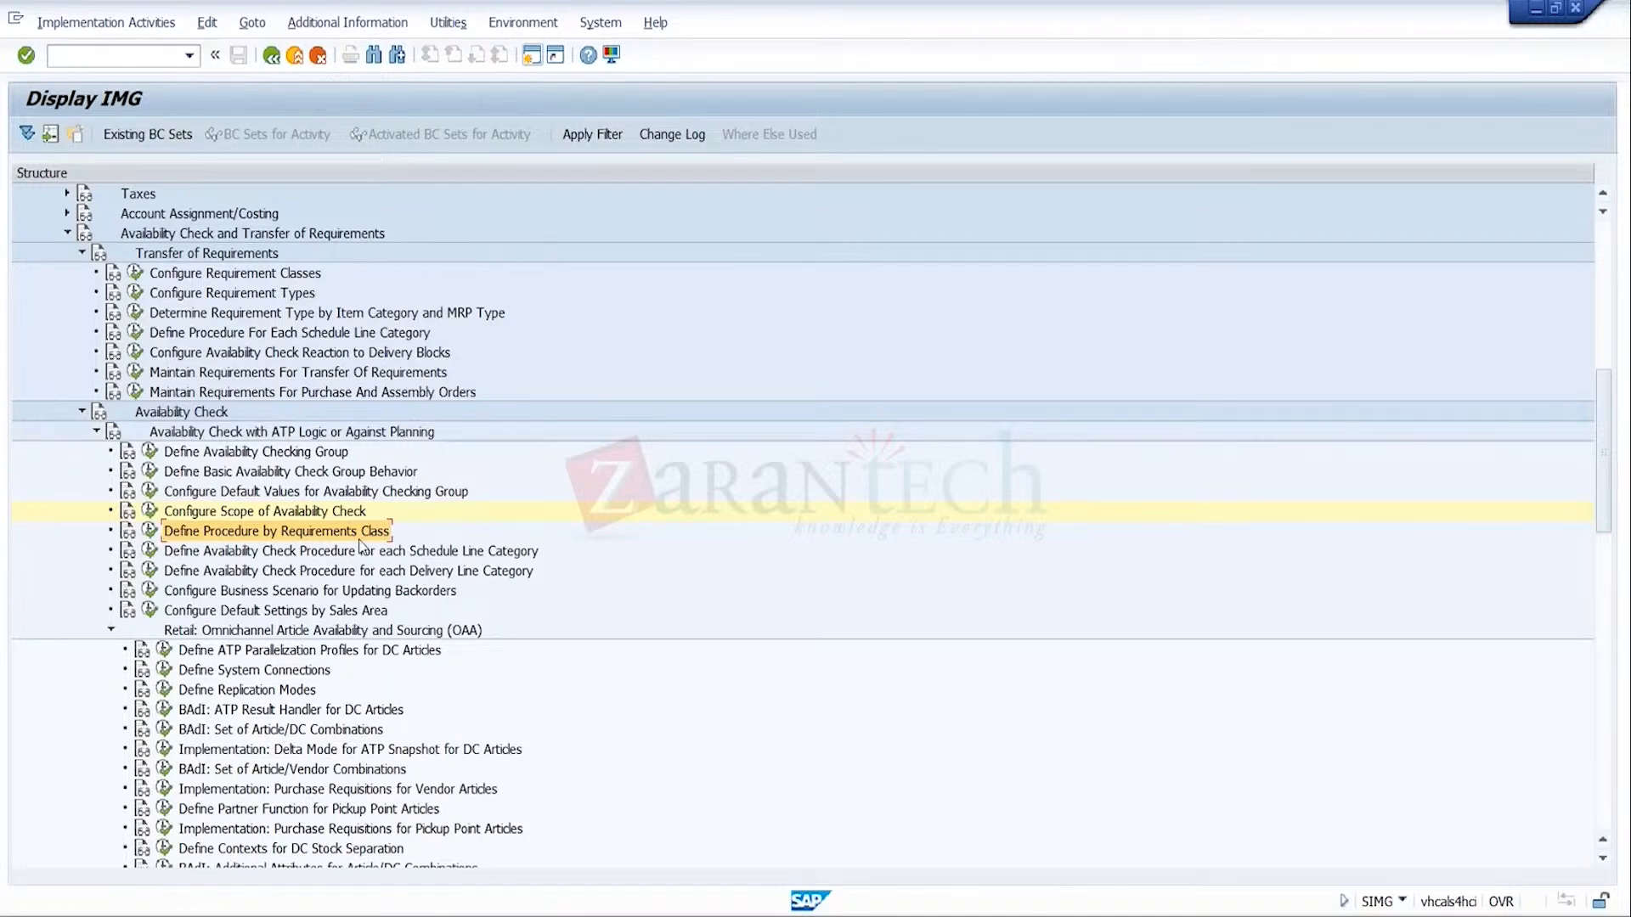
pyautogui.click(135, 274)
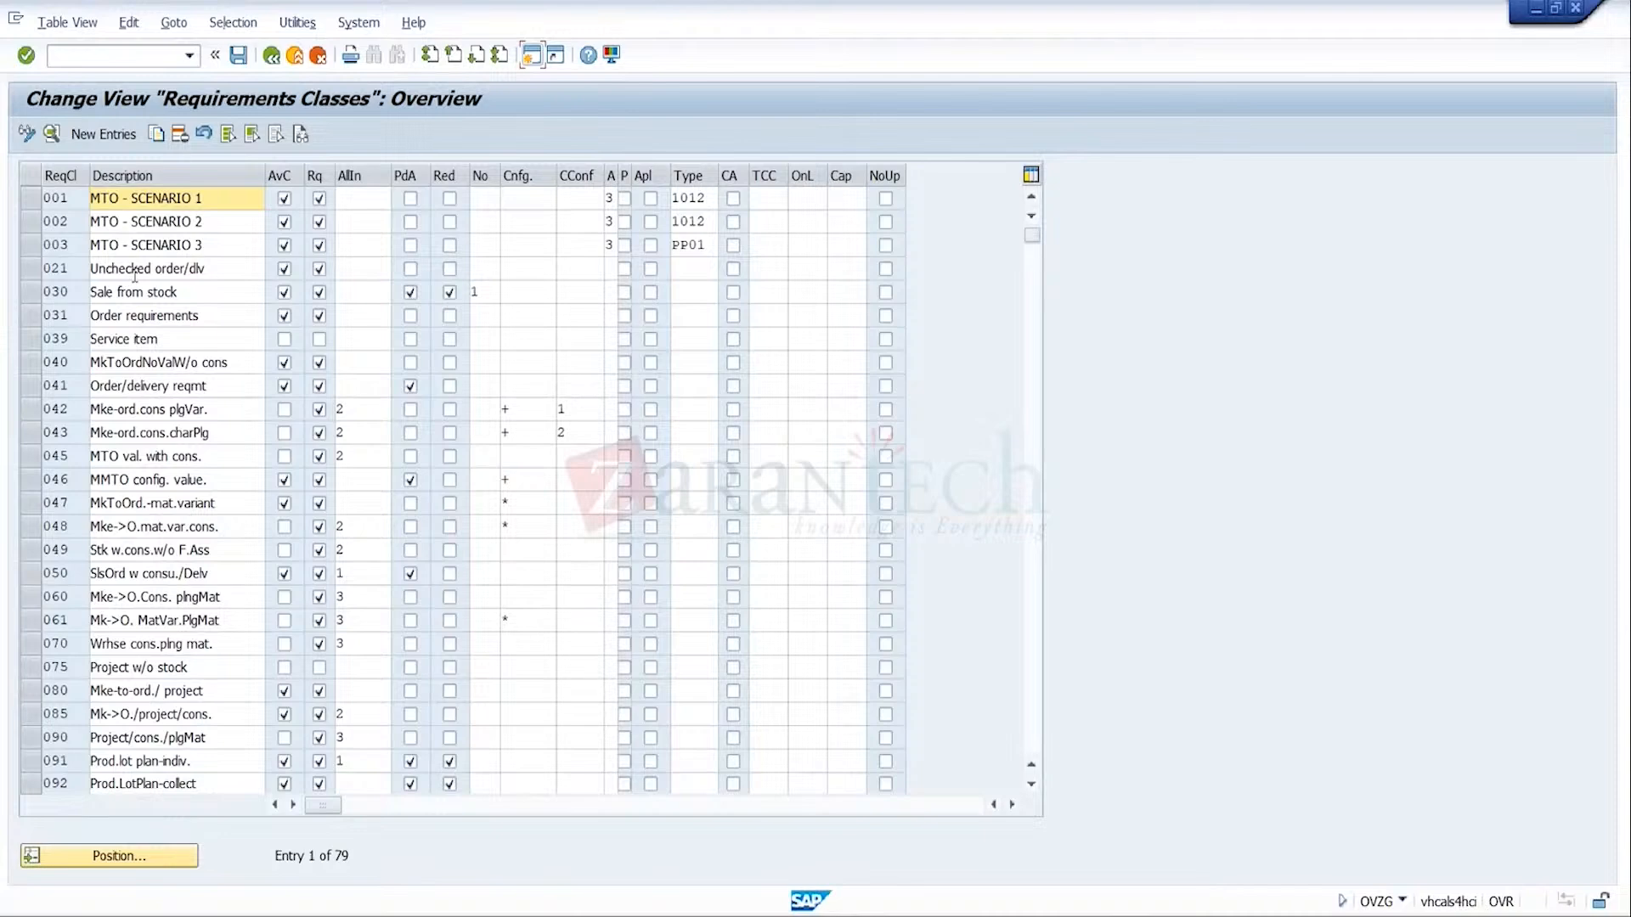
pyautogui.click(271, 56)
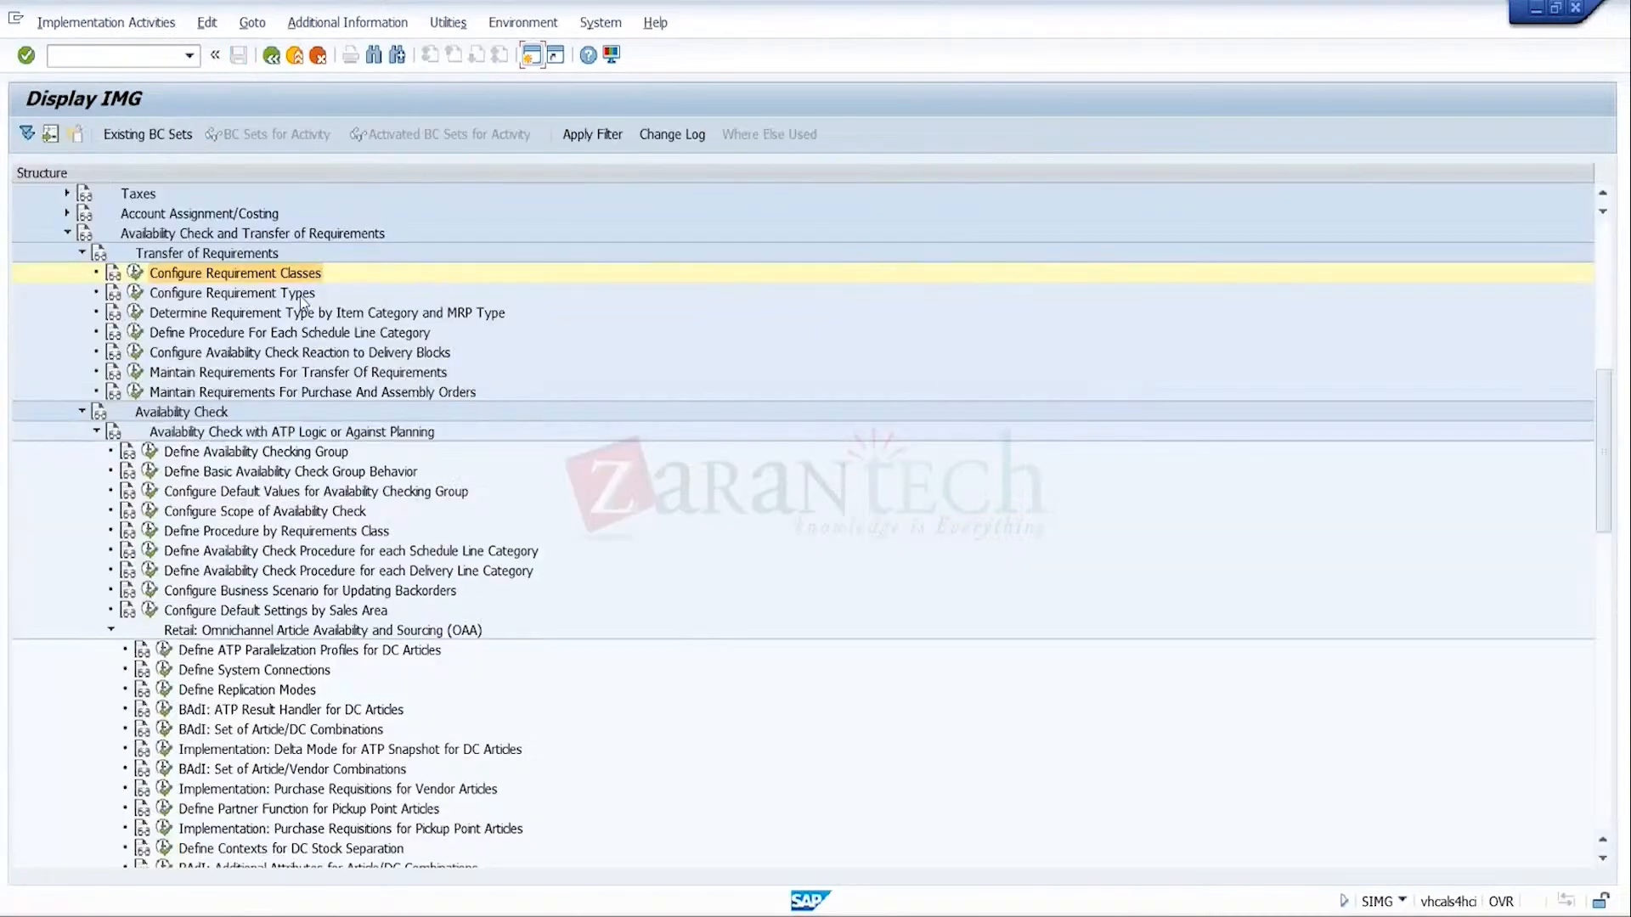
pyautogui.click(280, 297)
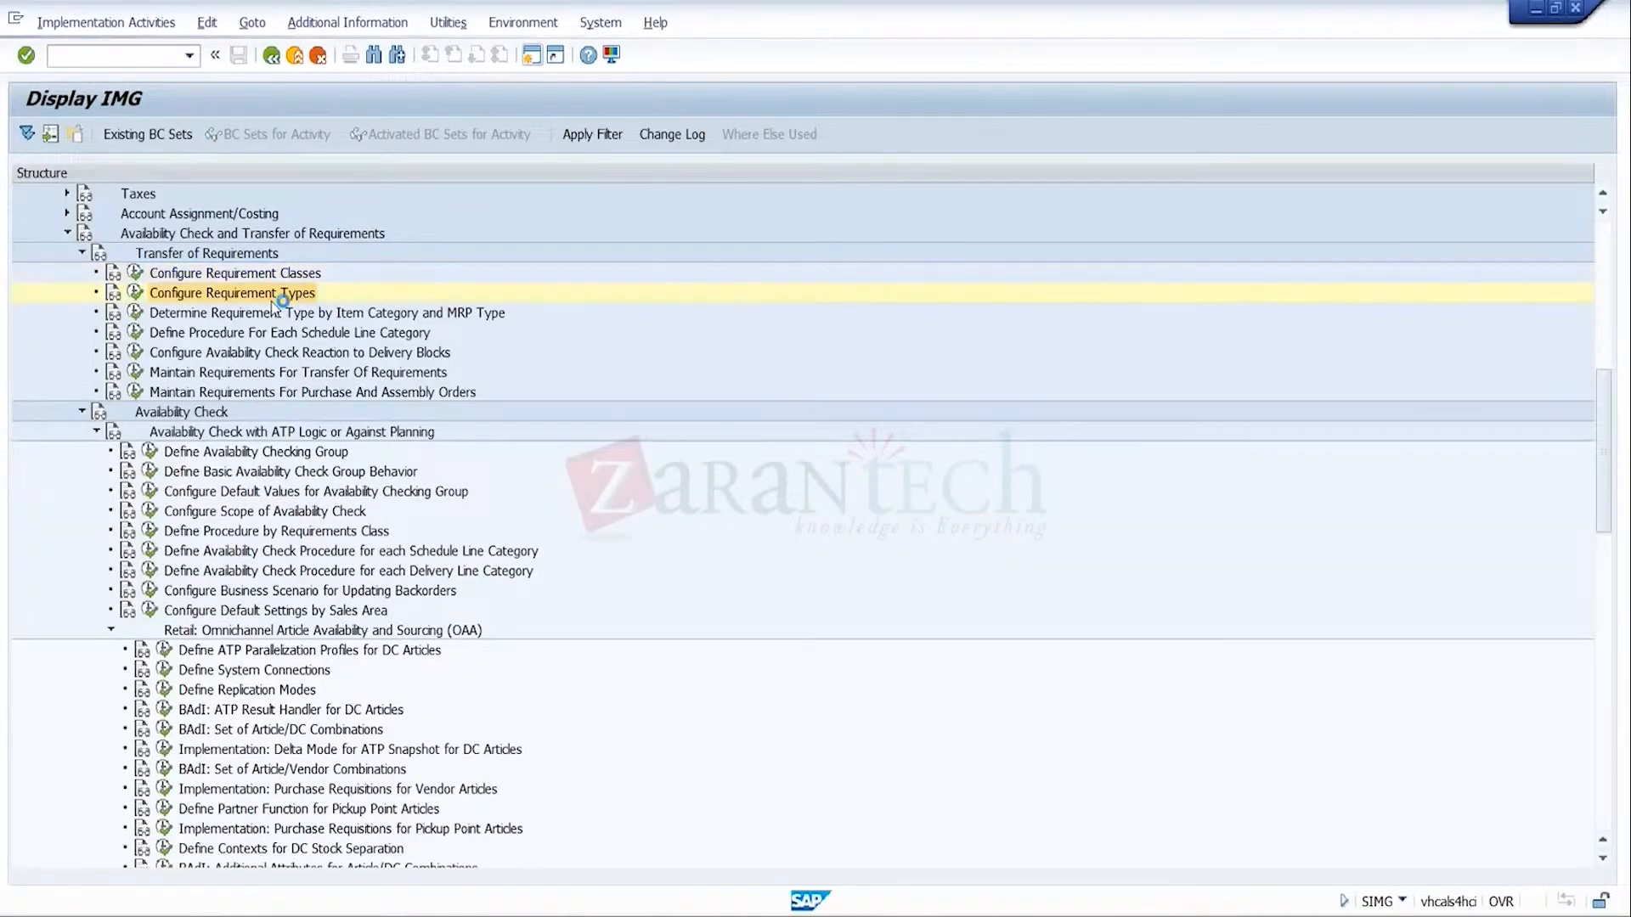
pyautogui.click(137, 294)
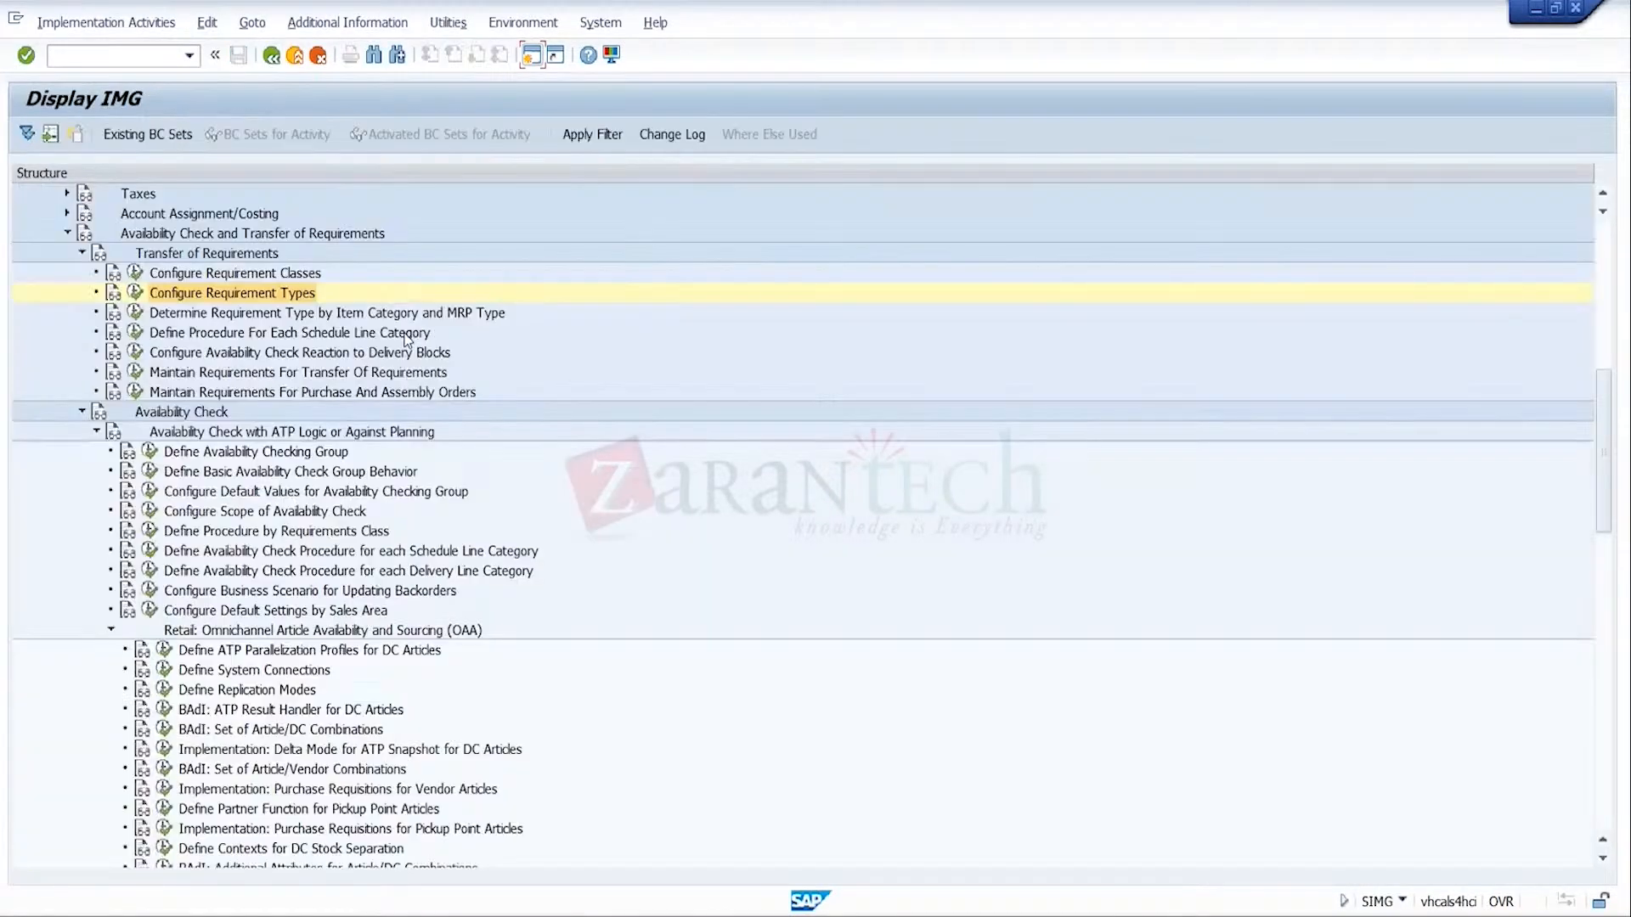
pyautogui.click(405, 334)
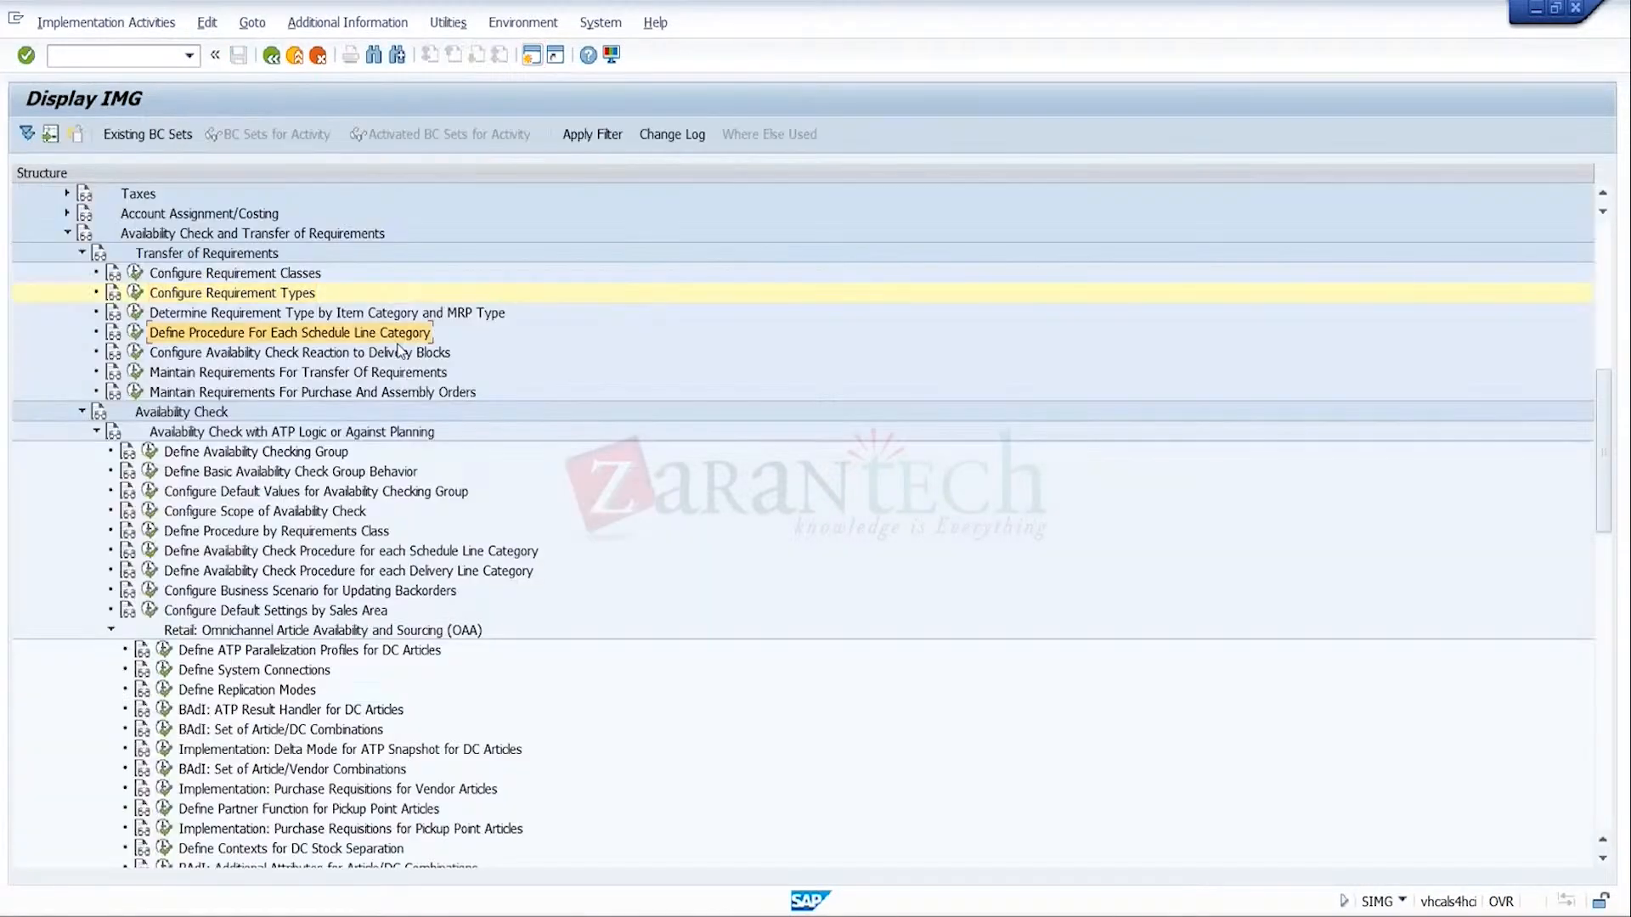
pyautogui.click(451, 333)
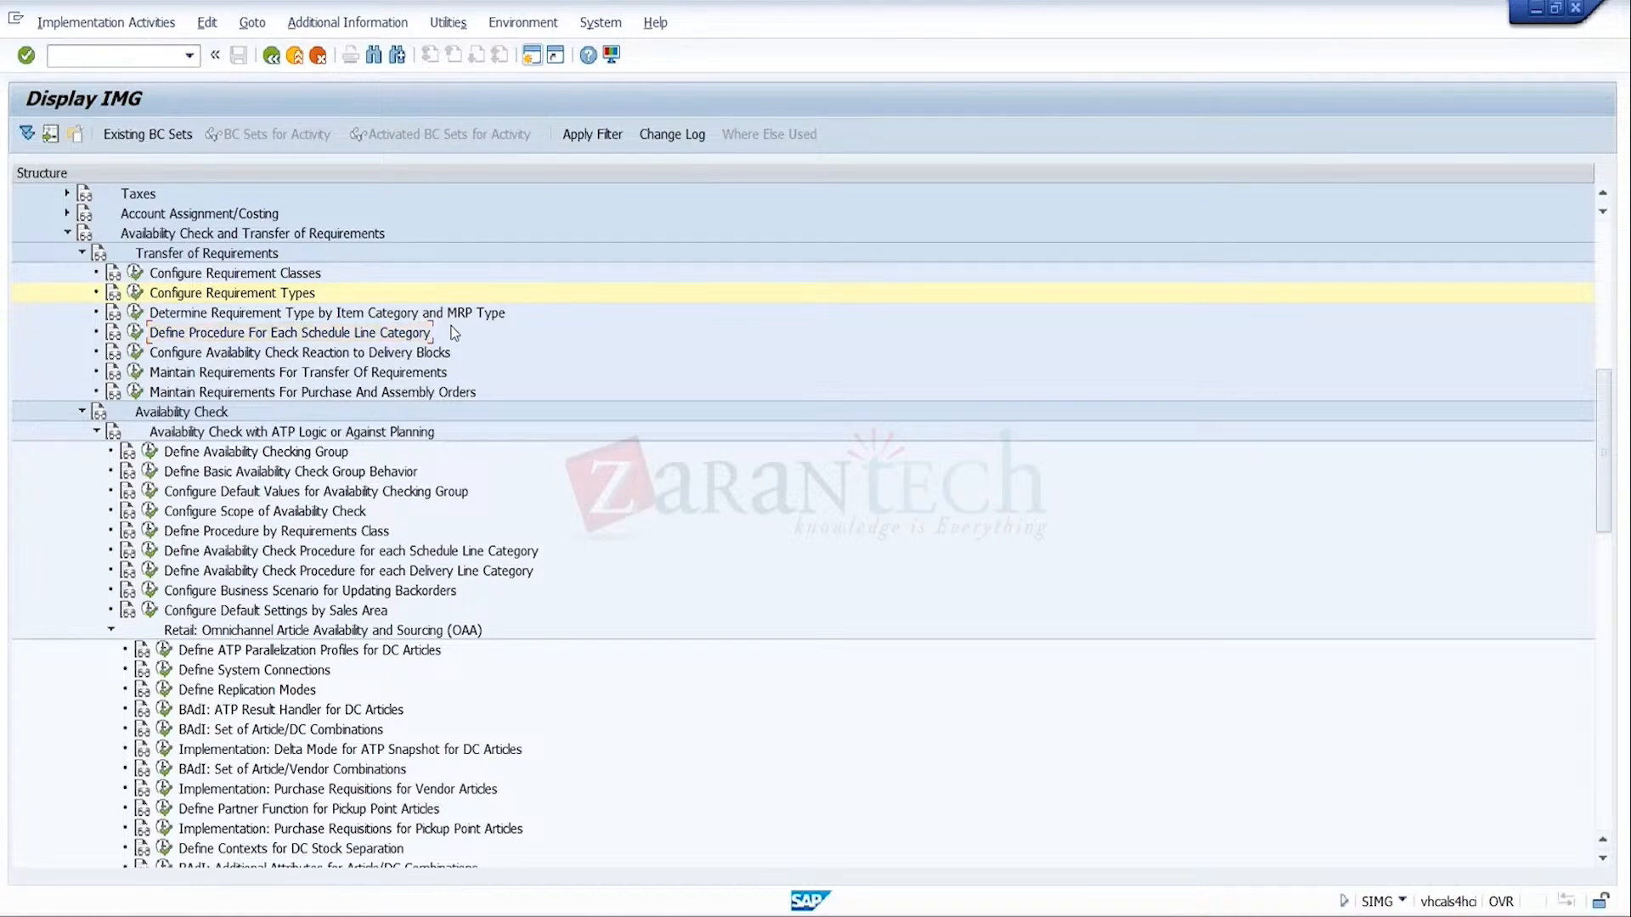
# Step: In Define Availability Checking Group, set Adv.ATP to Active for checking group 01, Daily requirements
pyautogui.click(151, 453)
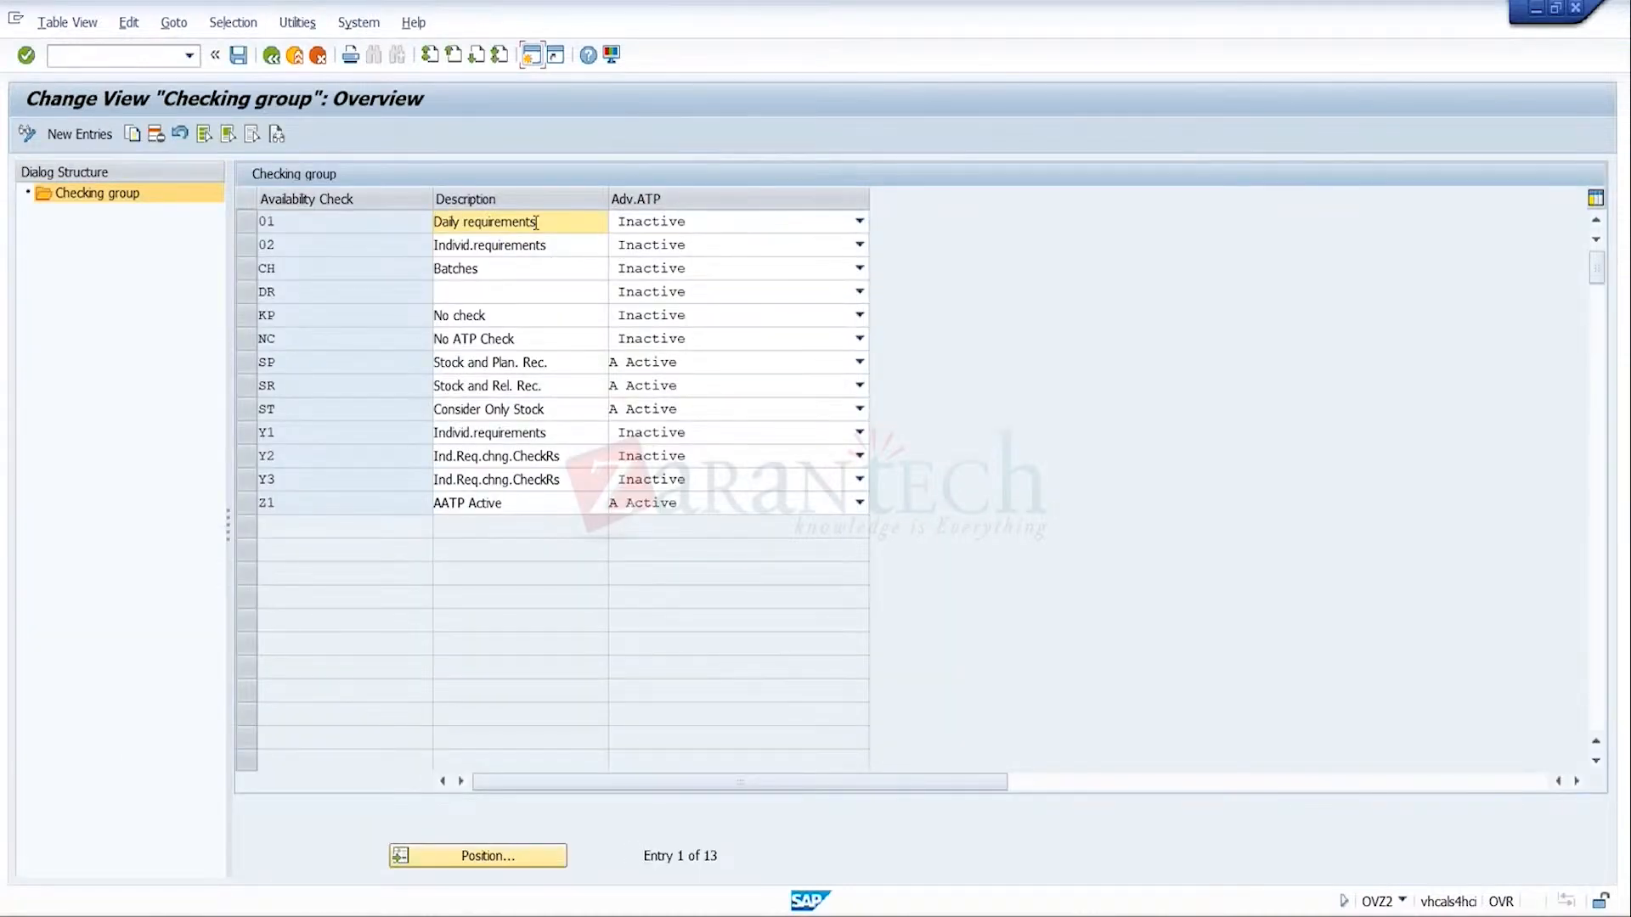
pyautogui.click(669, 223)
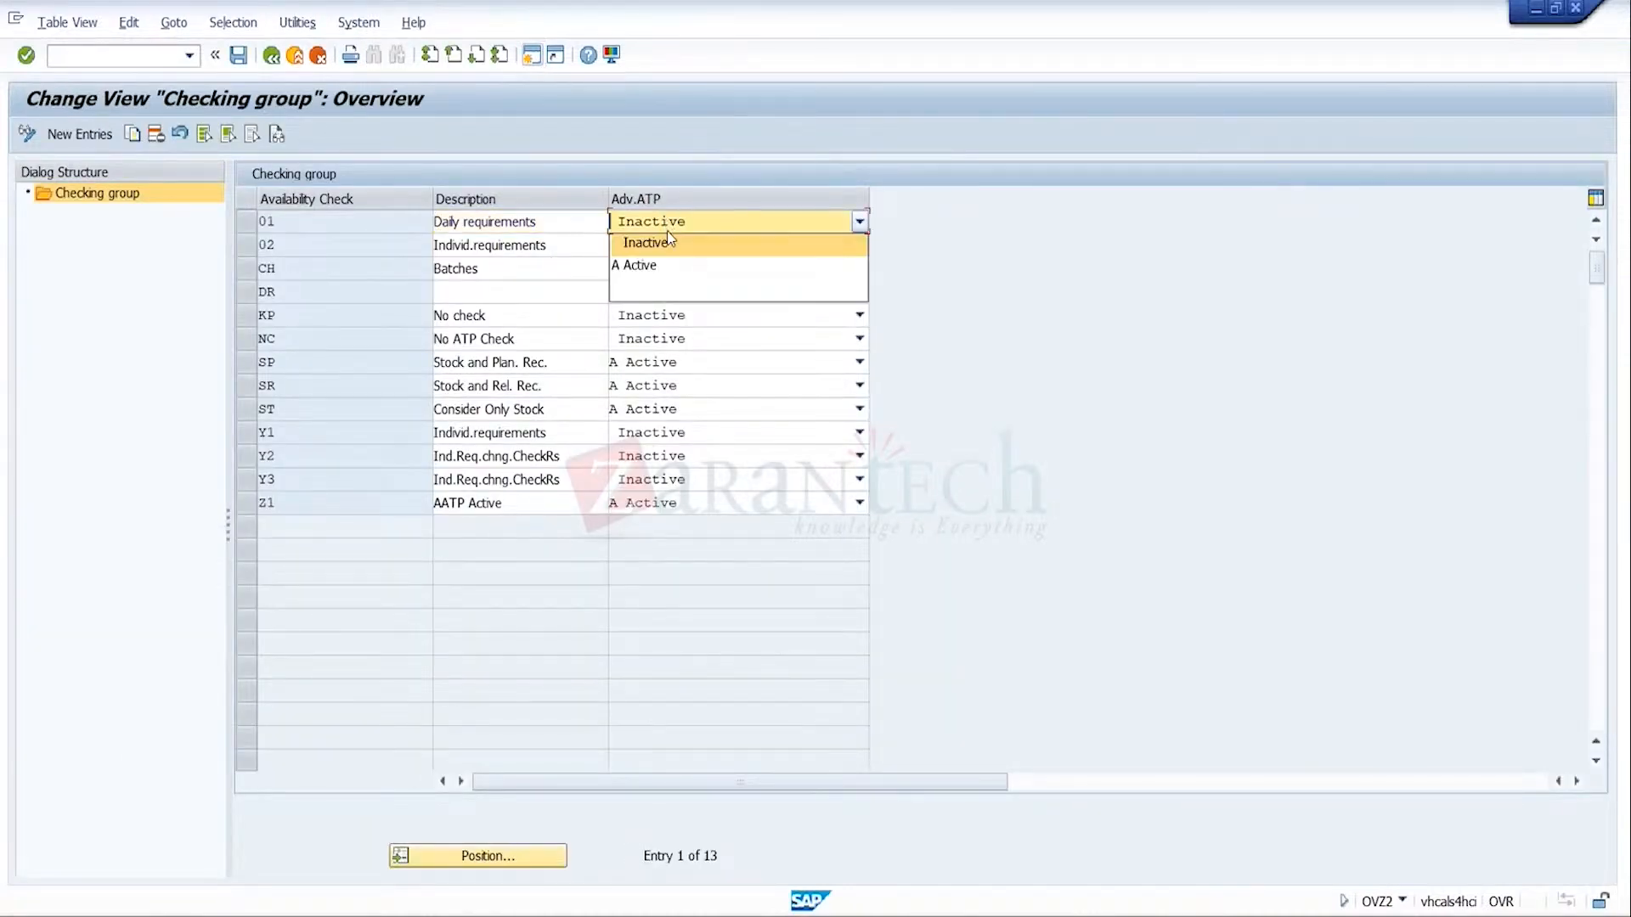
pyautogui.click(671, 264)
pyautogui.click(670, 251)
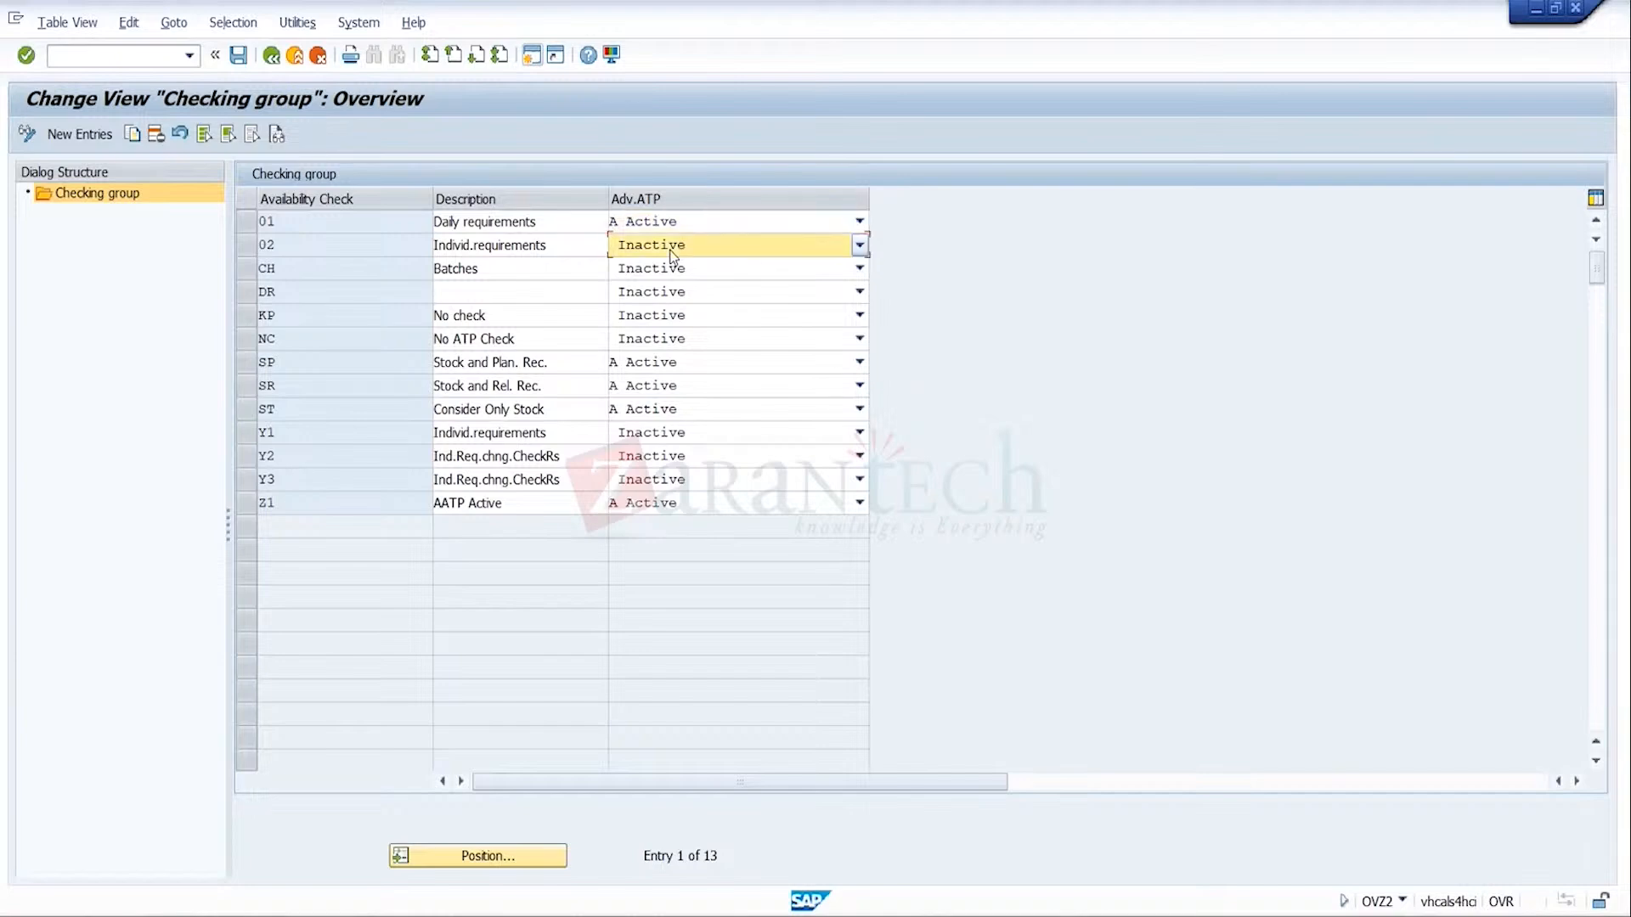
pyautogui.click(673, 256)
pyautogui.click(638, 136)
# Step: Save the checking group change under the MMPF customizing request and return to the IMG
pyautogui.click(238, 55)
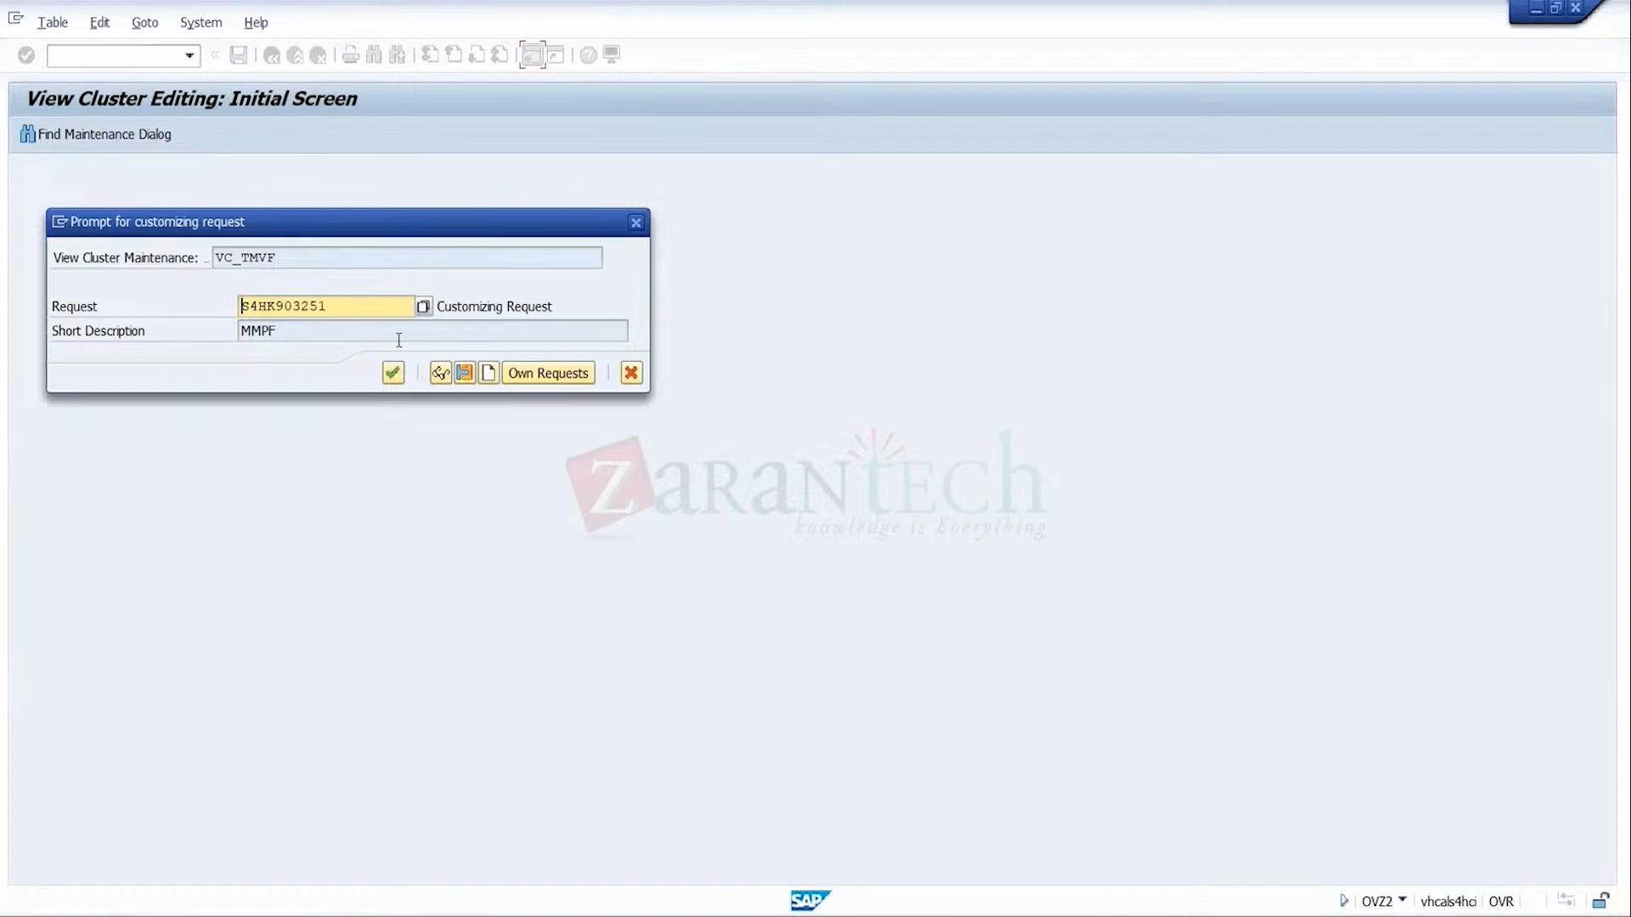
pyautogui.click(392, 371)
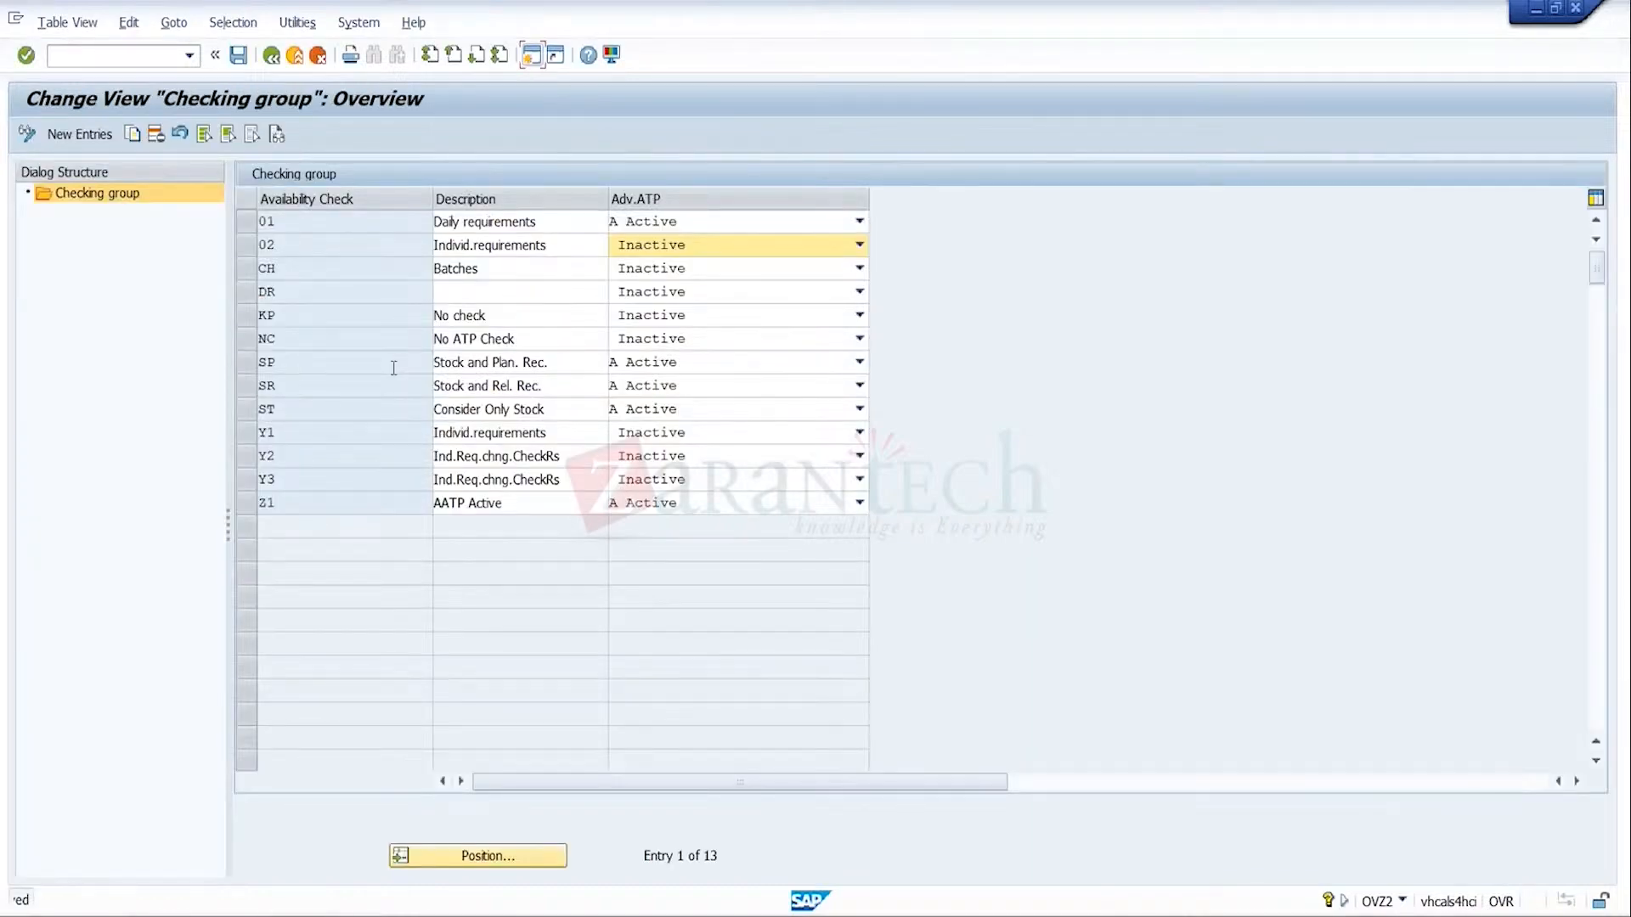
pyautogui.click(272, 56)
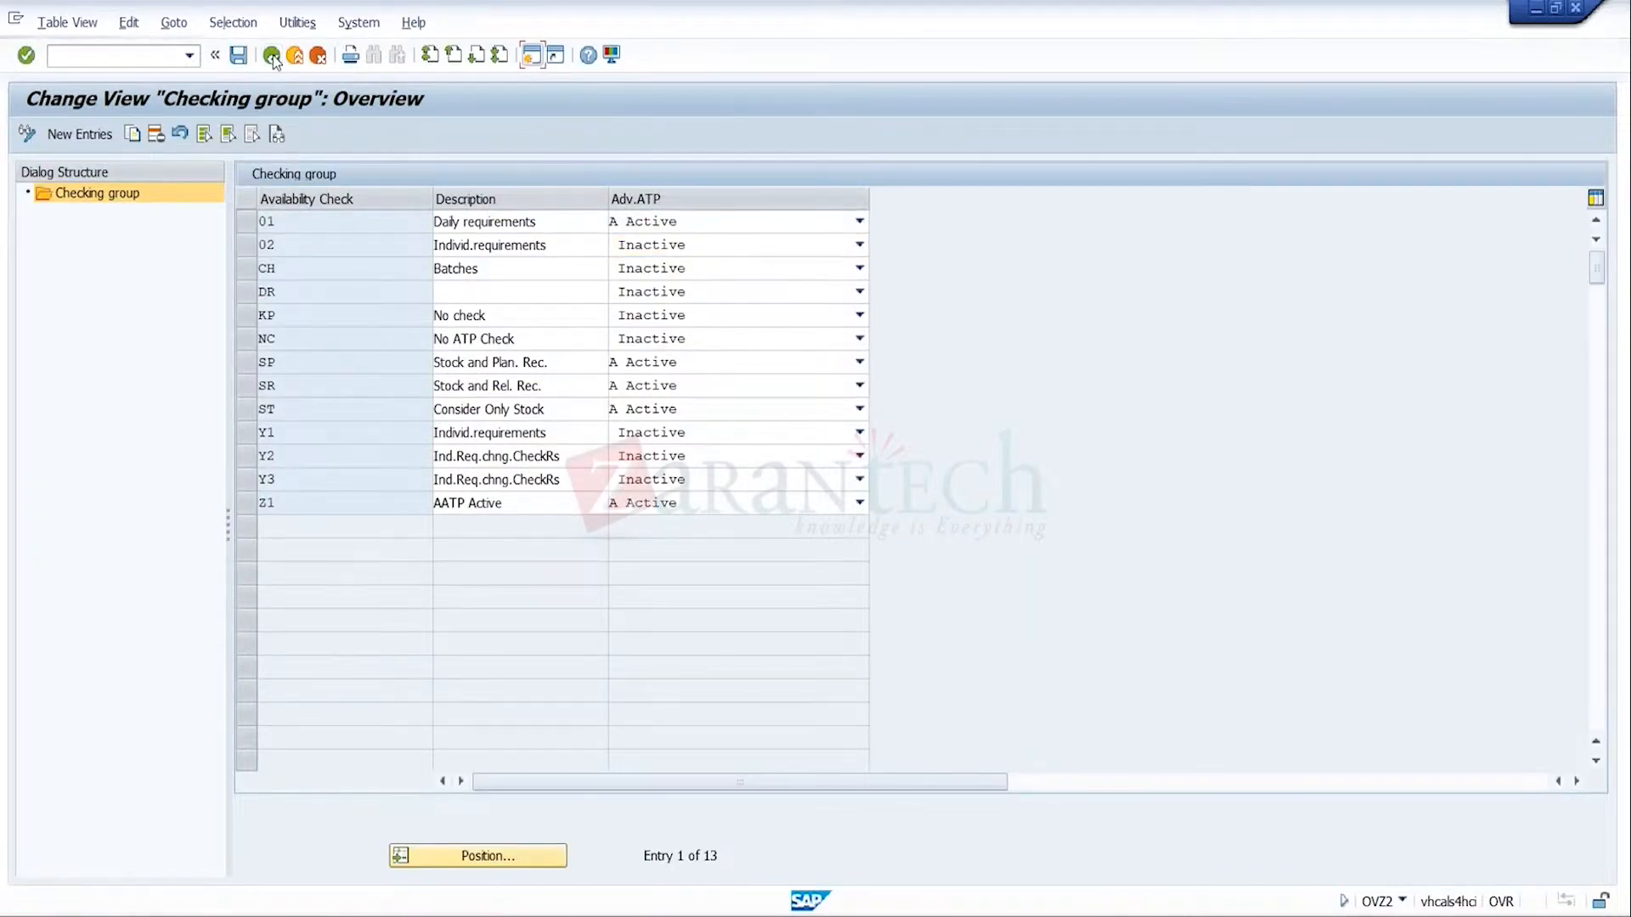
pyautogui.click(271, 57)
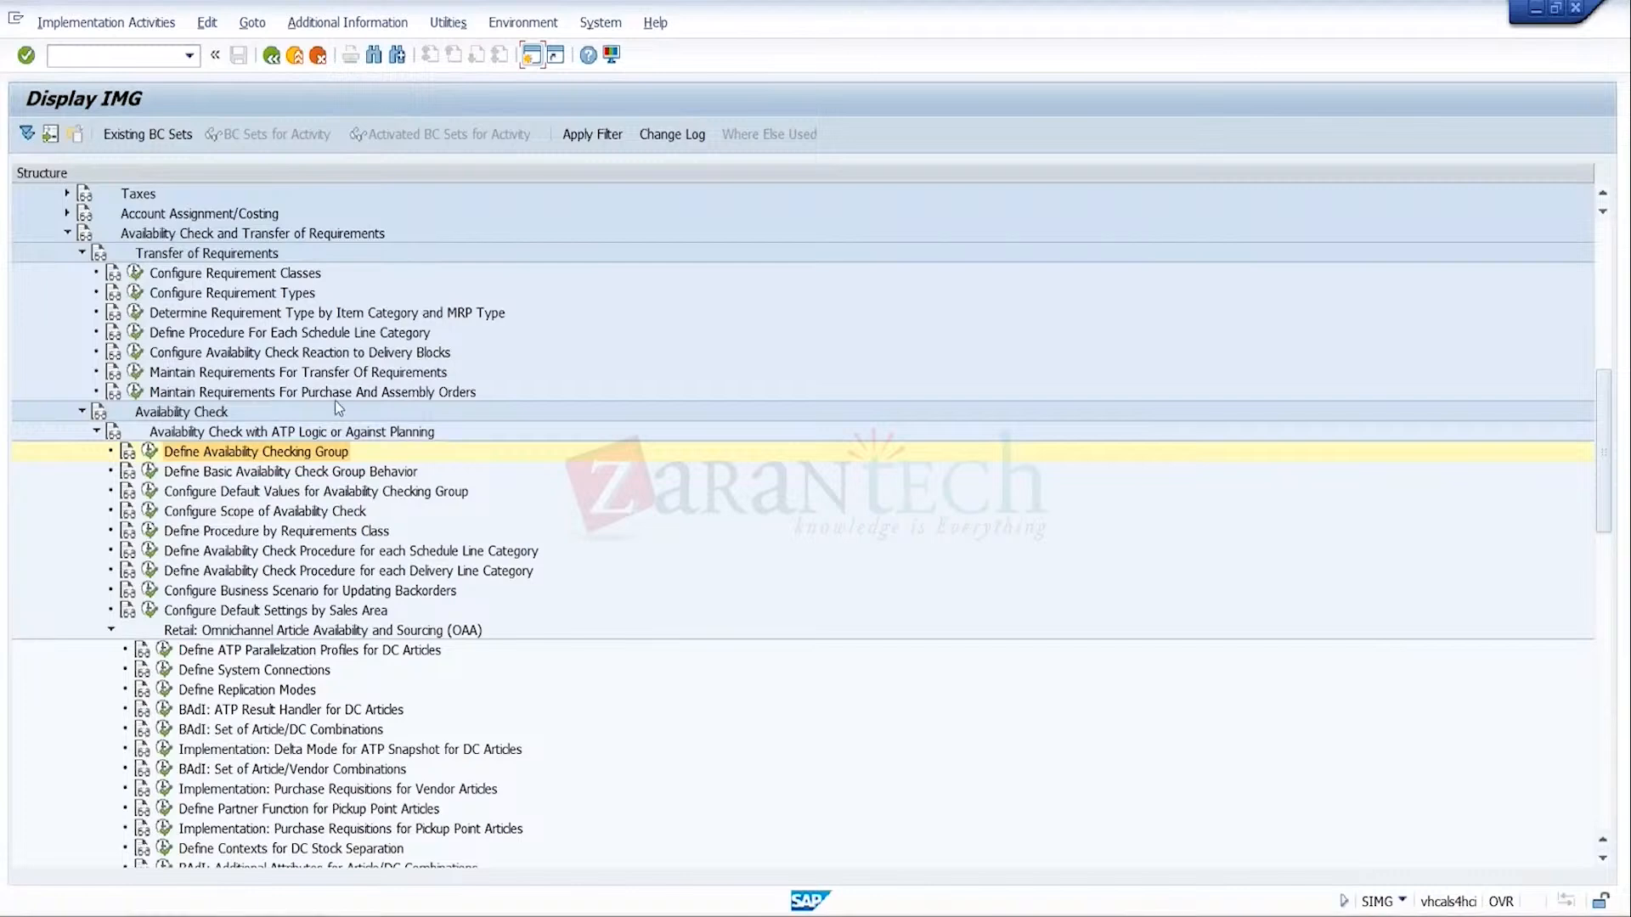
# Step: Collapse Availability Check and Transfer of Requirements, then expand Advanced Available-to-Promise (aATP) under Cross-Application Components
pyautogui.click(67, 233)
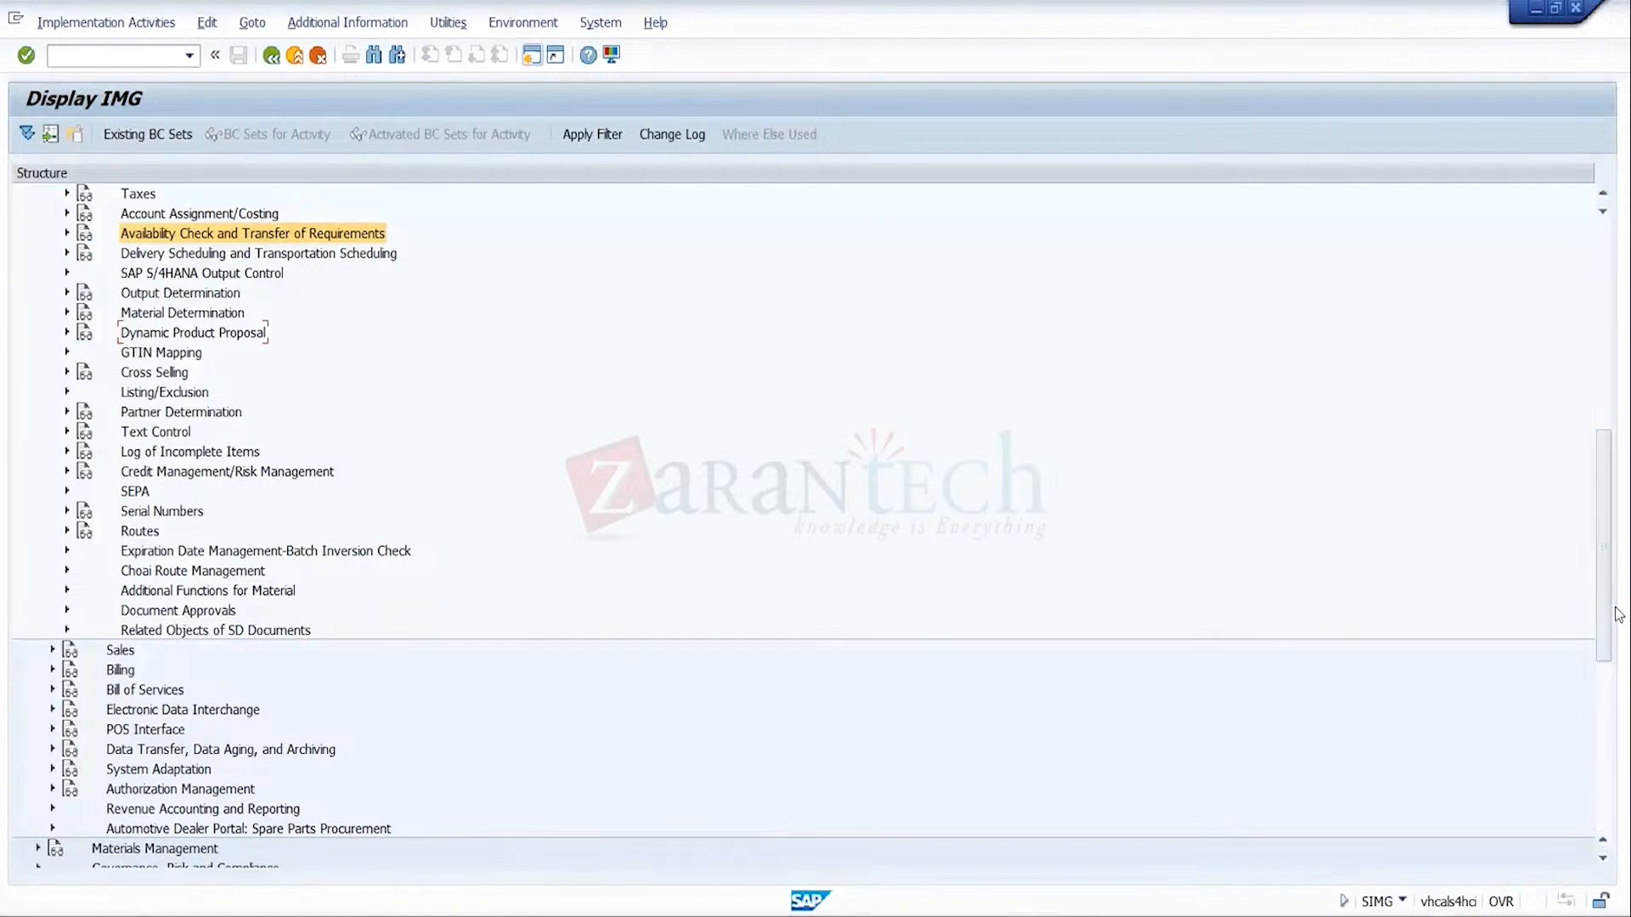
pyautogui.click(1600, 364)
pyautogui.click(1613, 314)
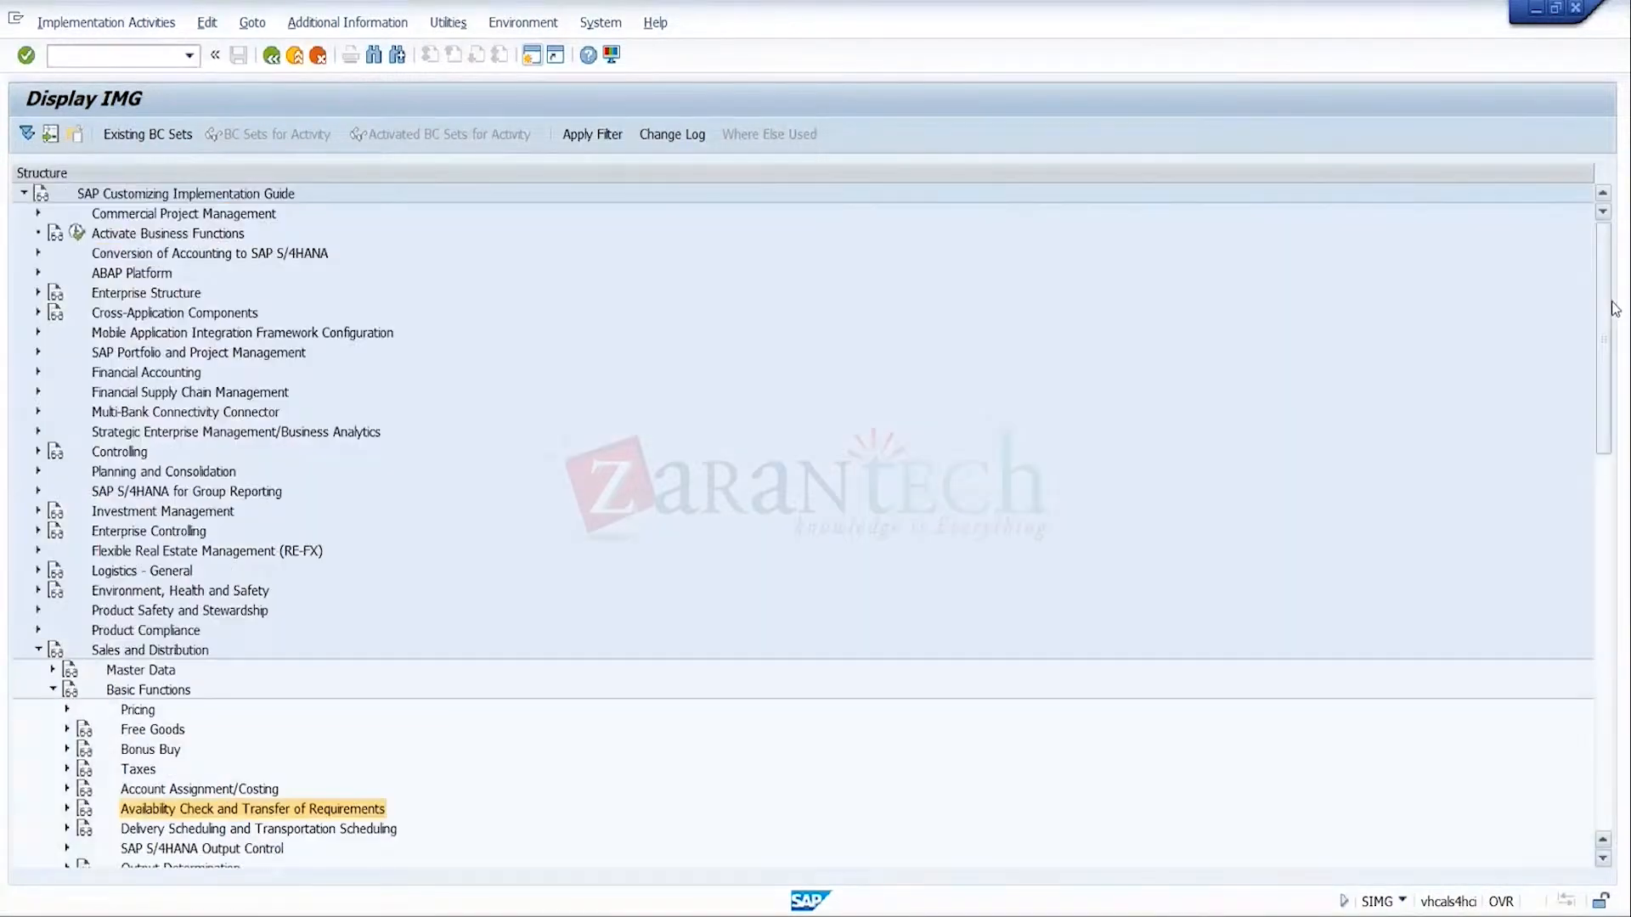
pyautogui.click(37, 312)
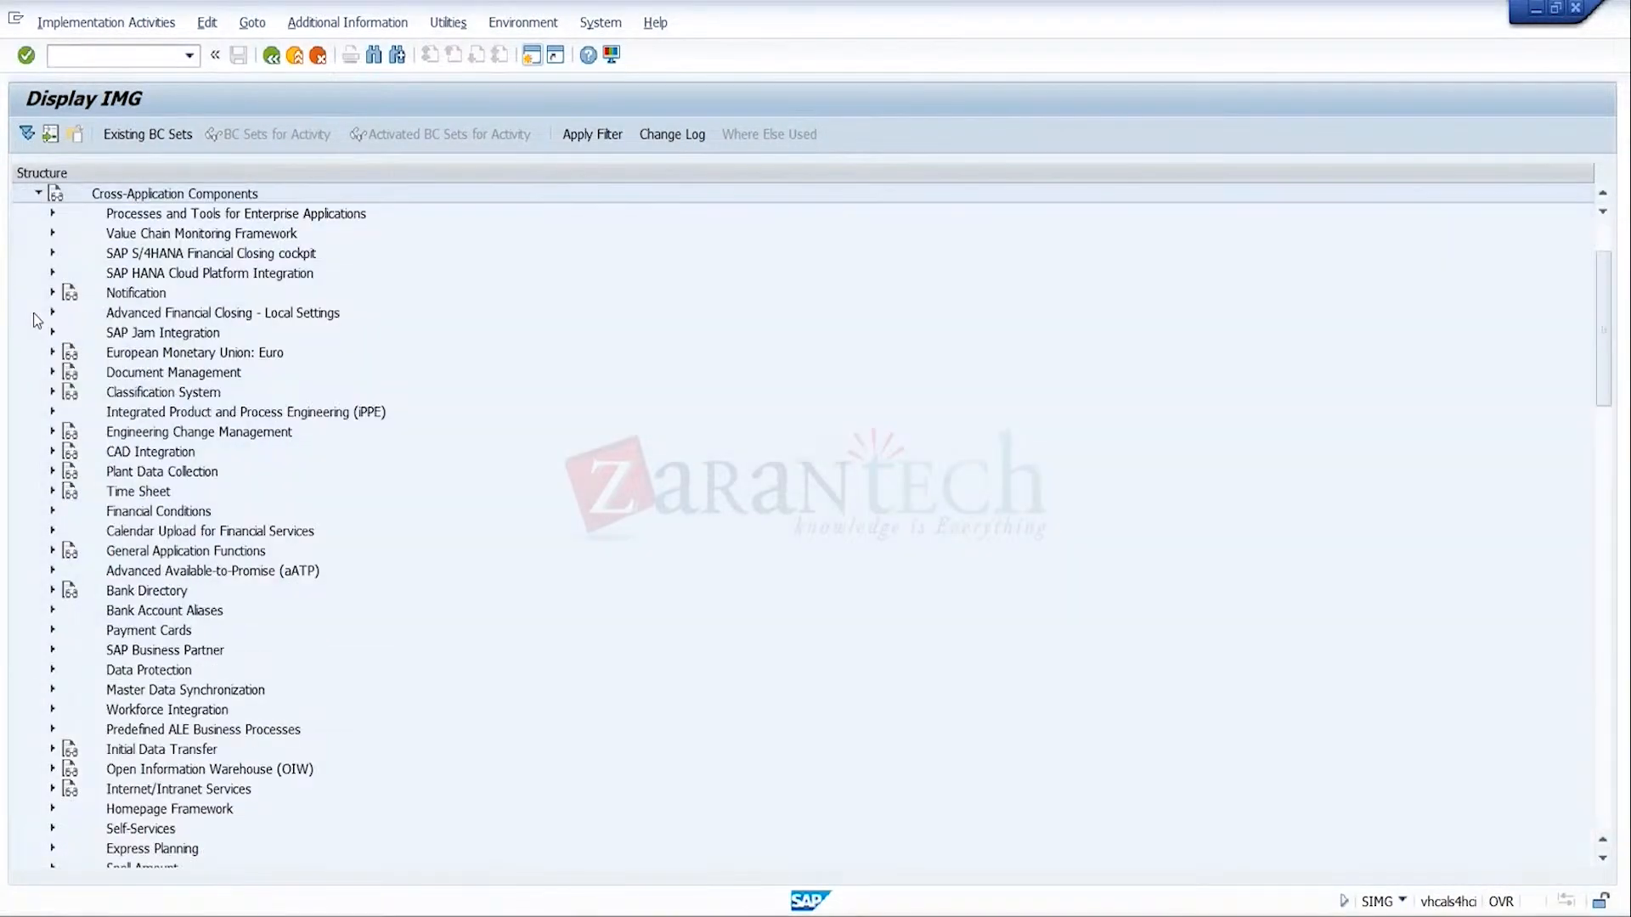
pyautogui.click(270, 572)
pyautogui.click(52, 571)
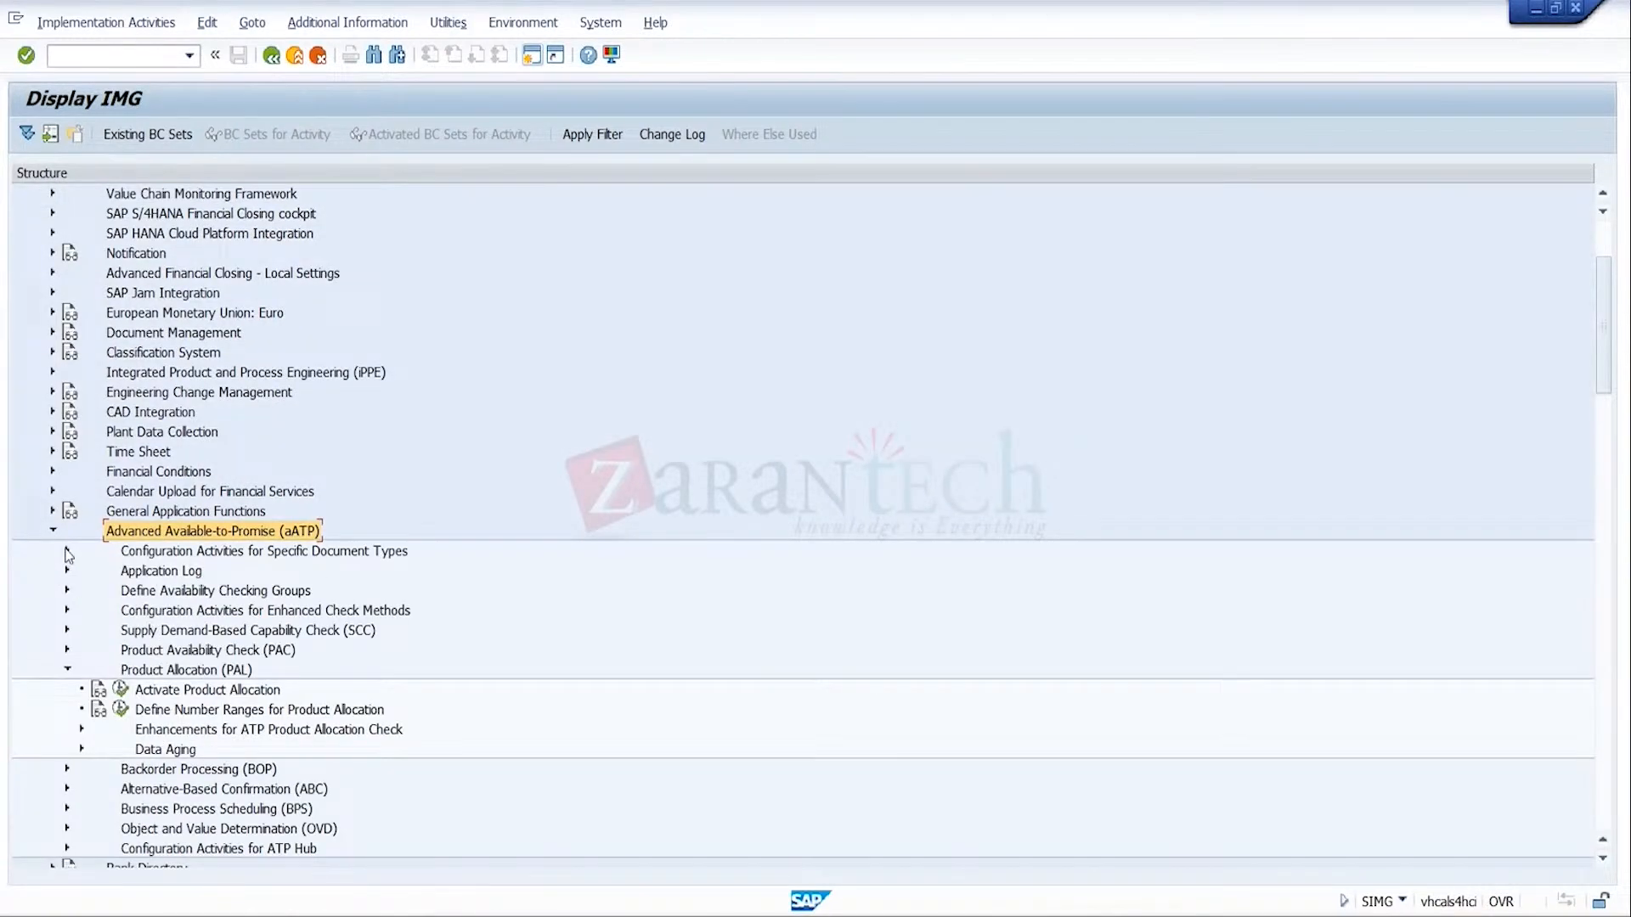
# Step: Examine the Sales Orders and Deliveries activities under Configuration Activities for Specific Document Types, then collapse that node
pyautogui.click(67, 551)
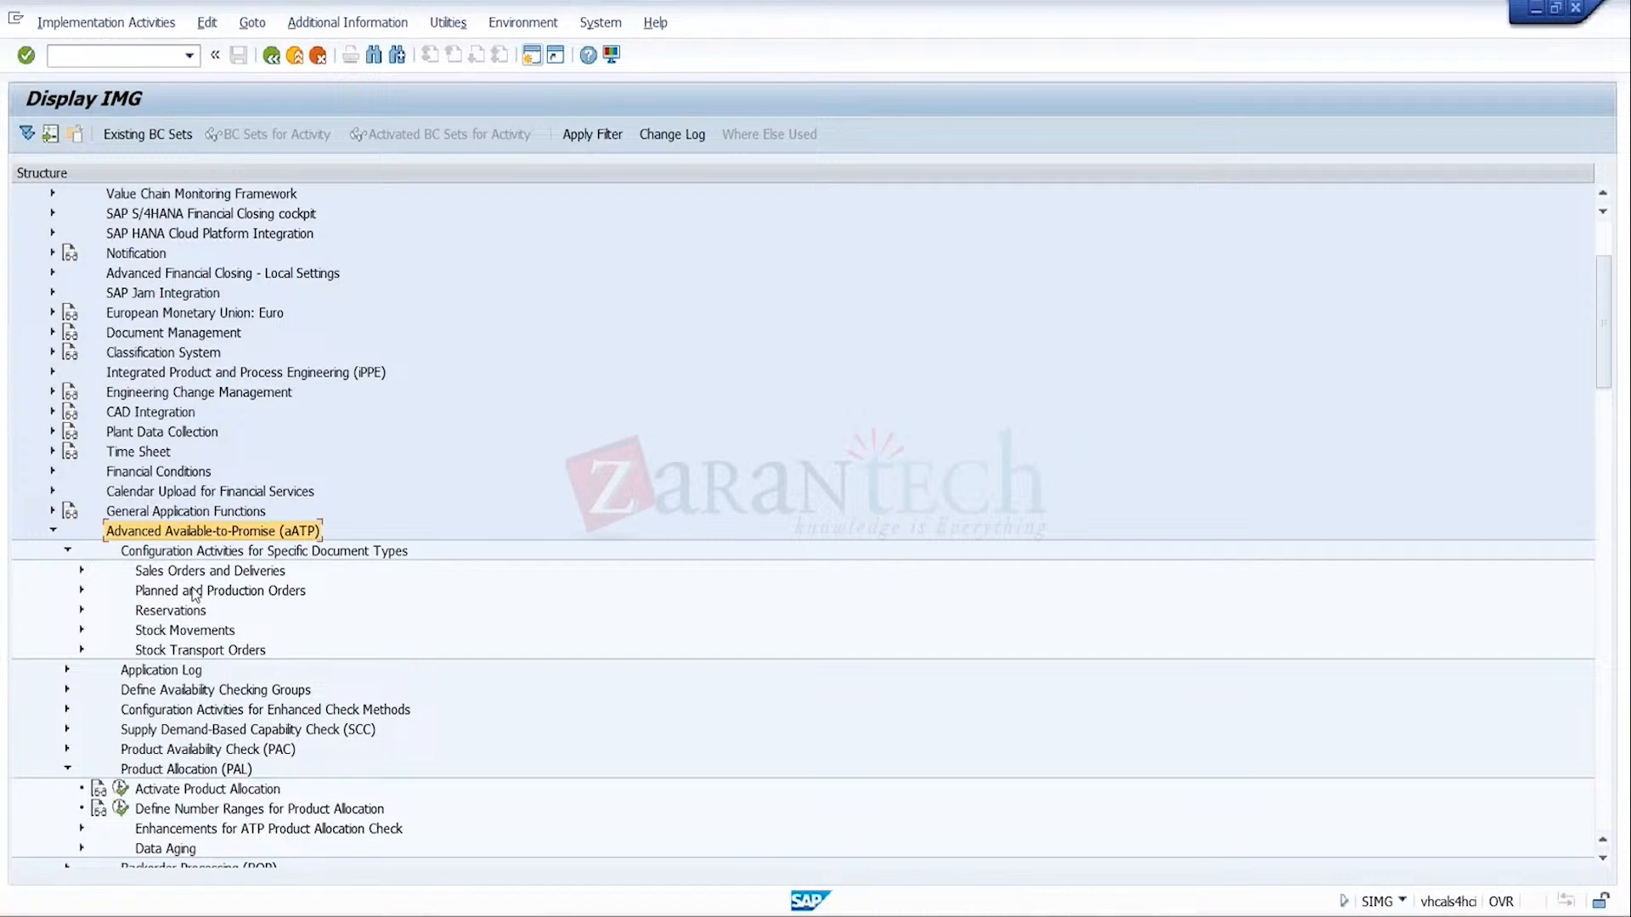
pyautogui.click(81, 570)
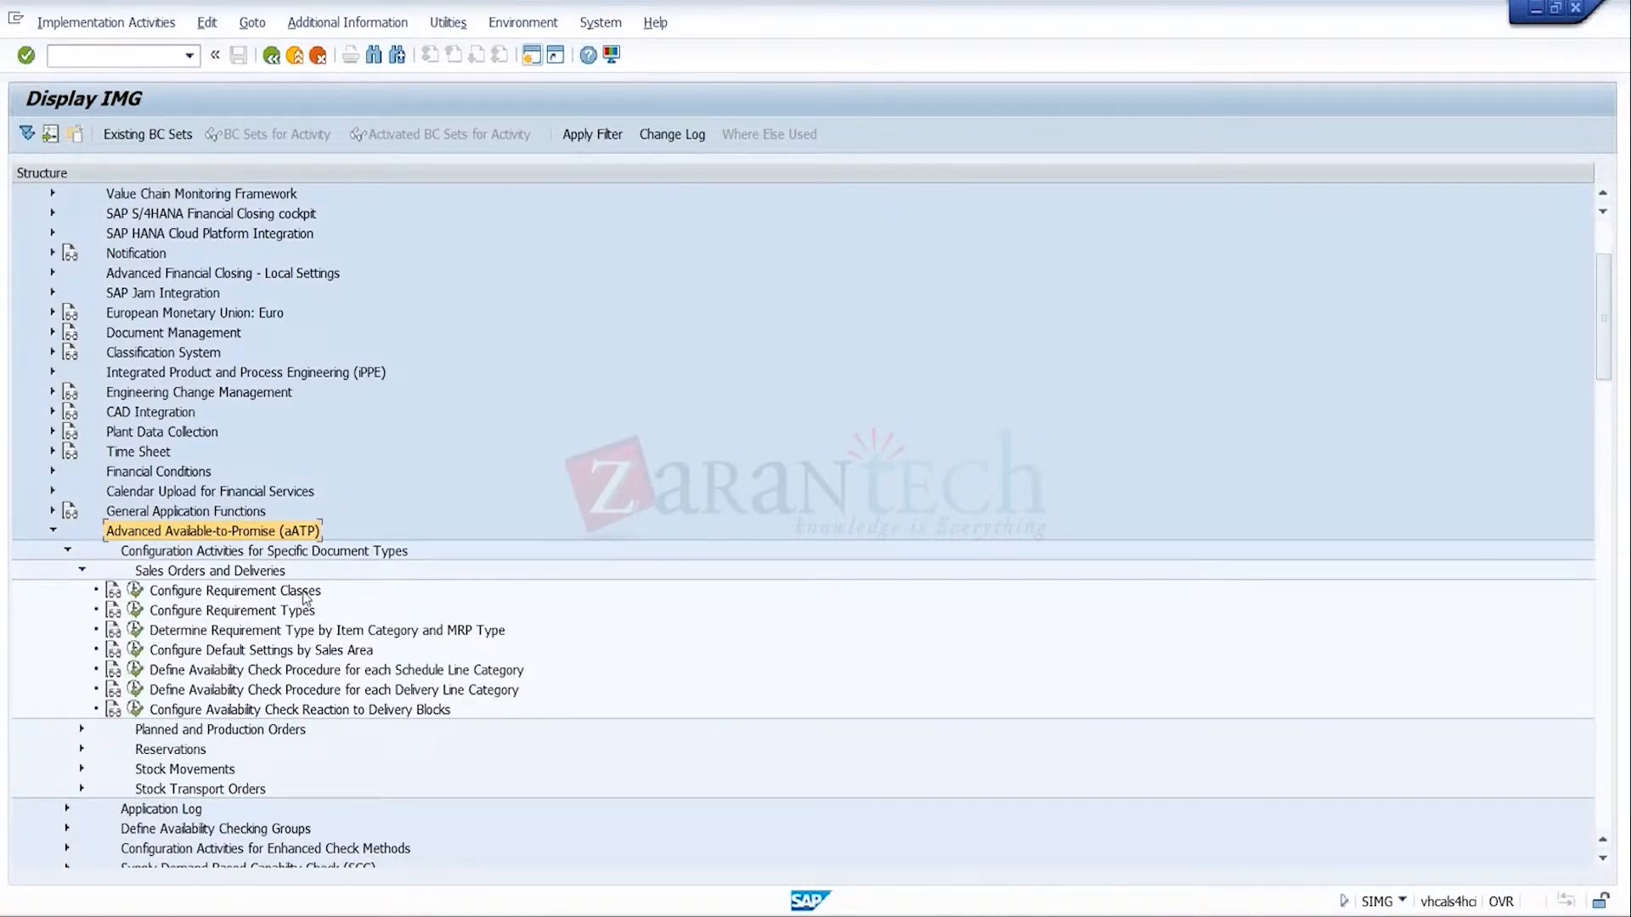
pyautogui.click(354, 671)
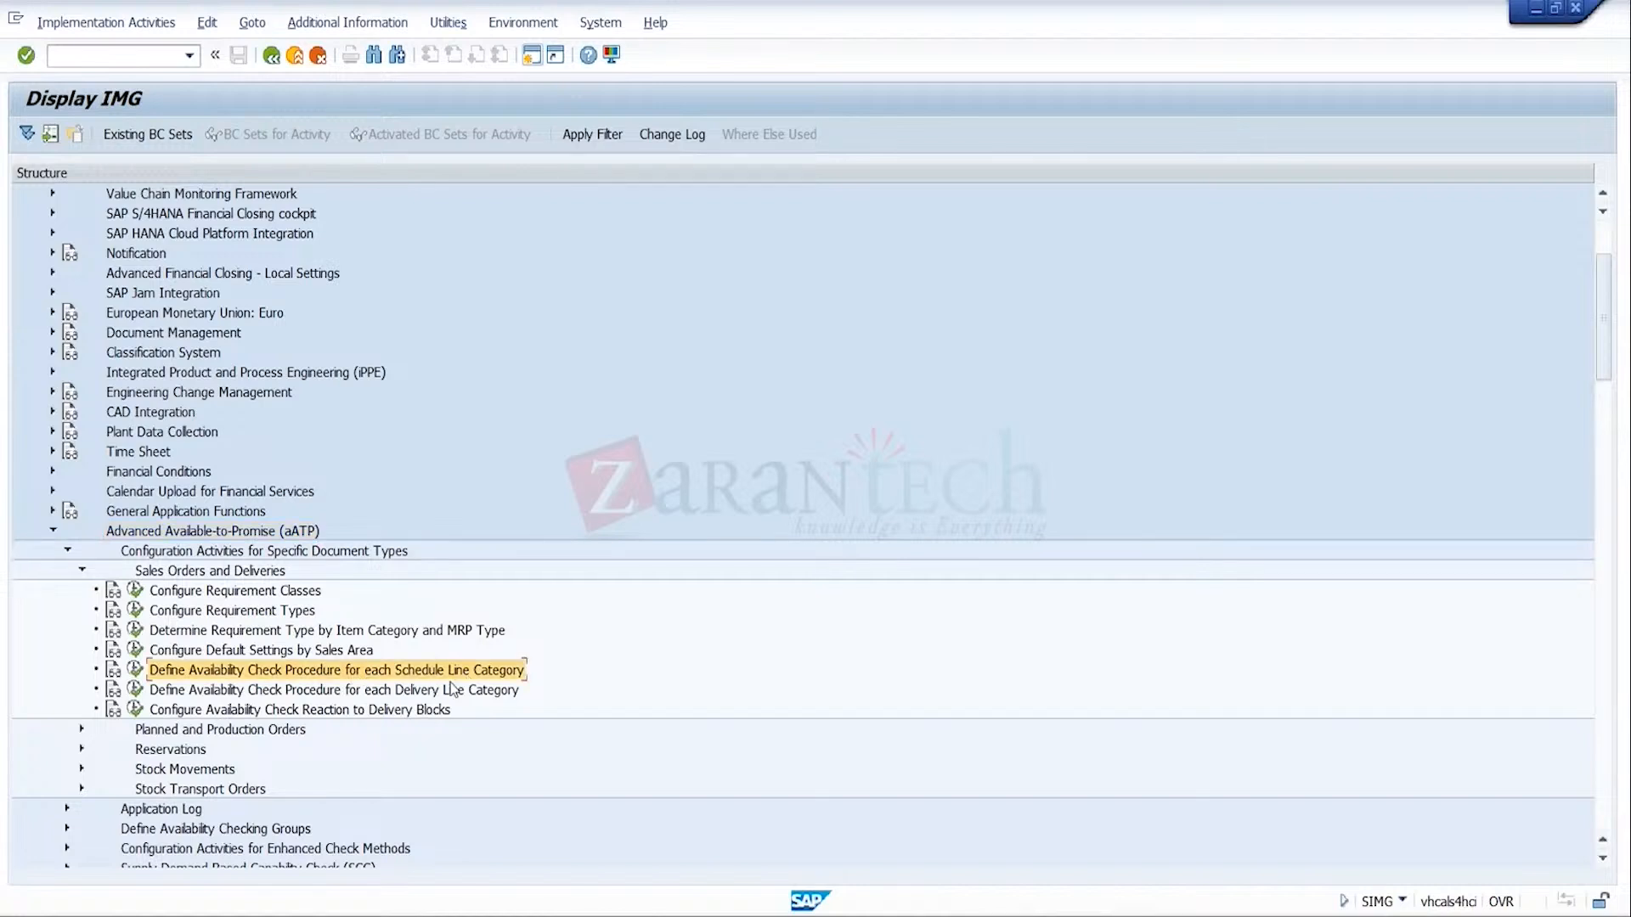
pyautogui.click(172, 576)
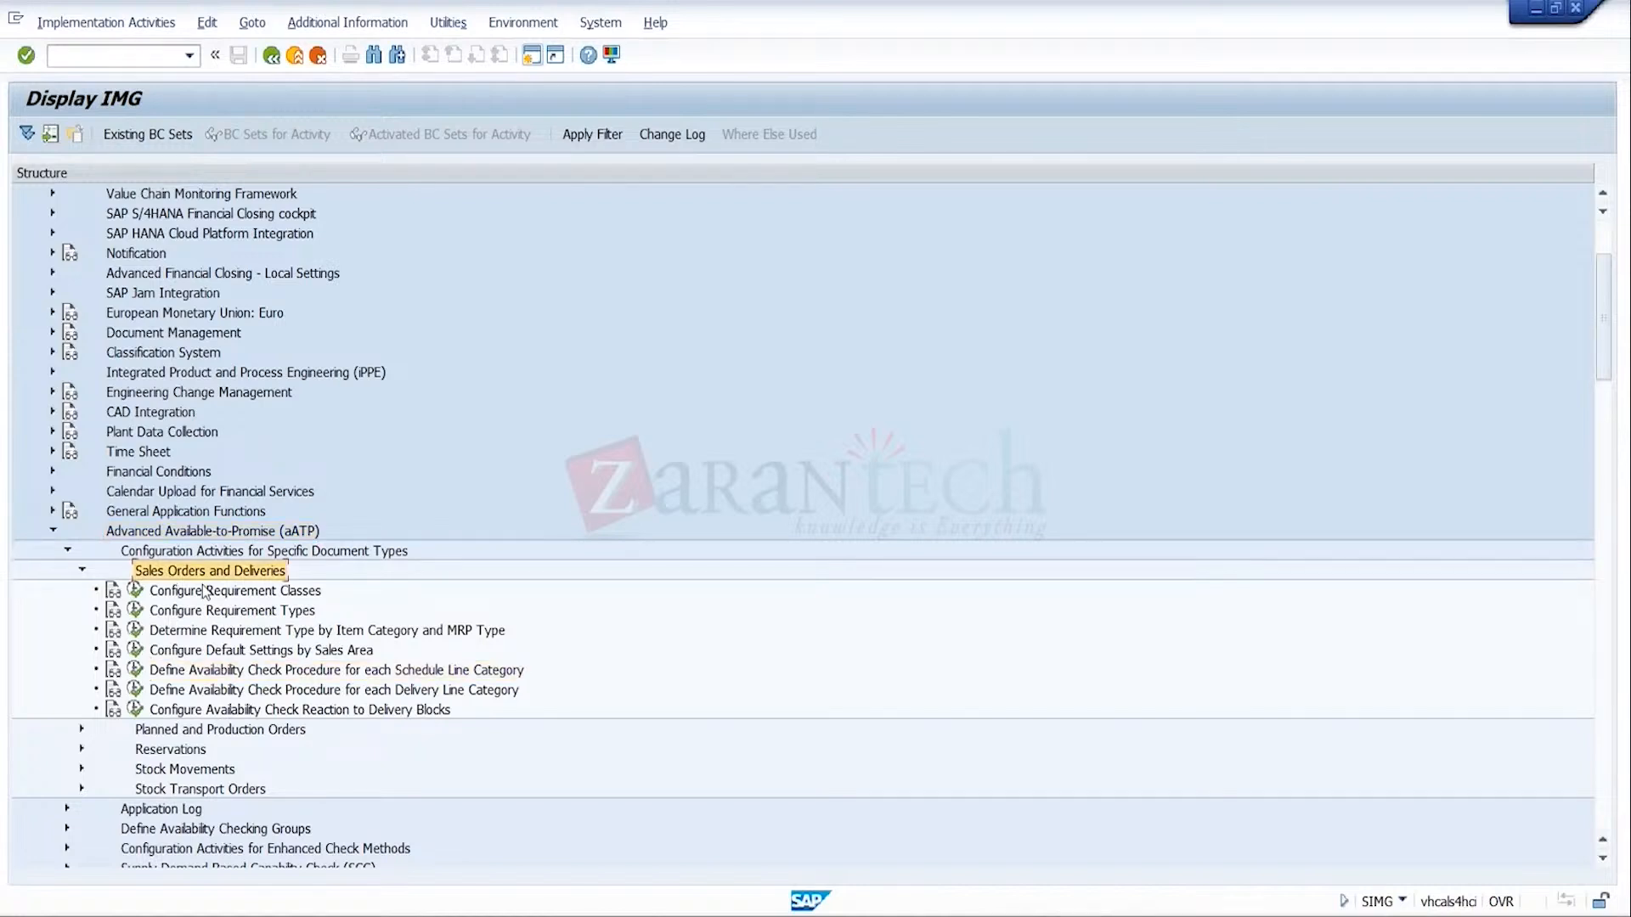
pyautogui.click(263, 608)
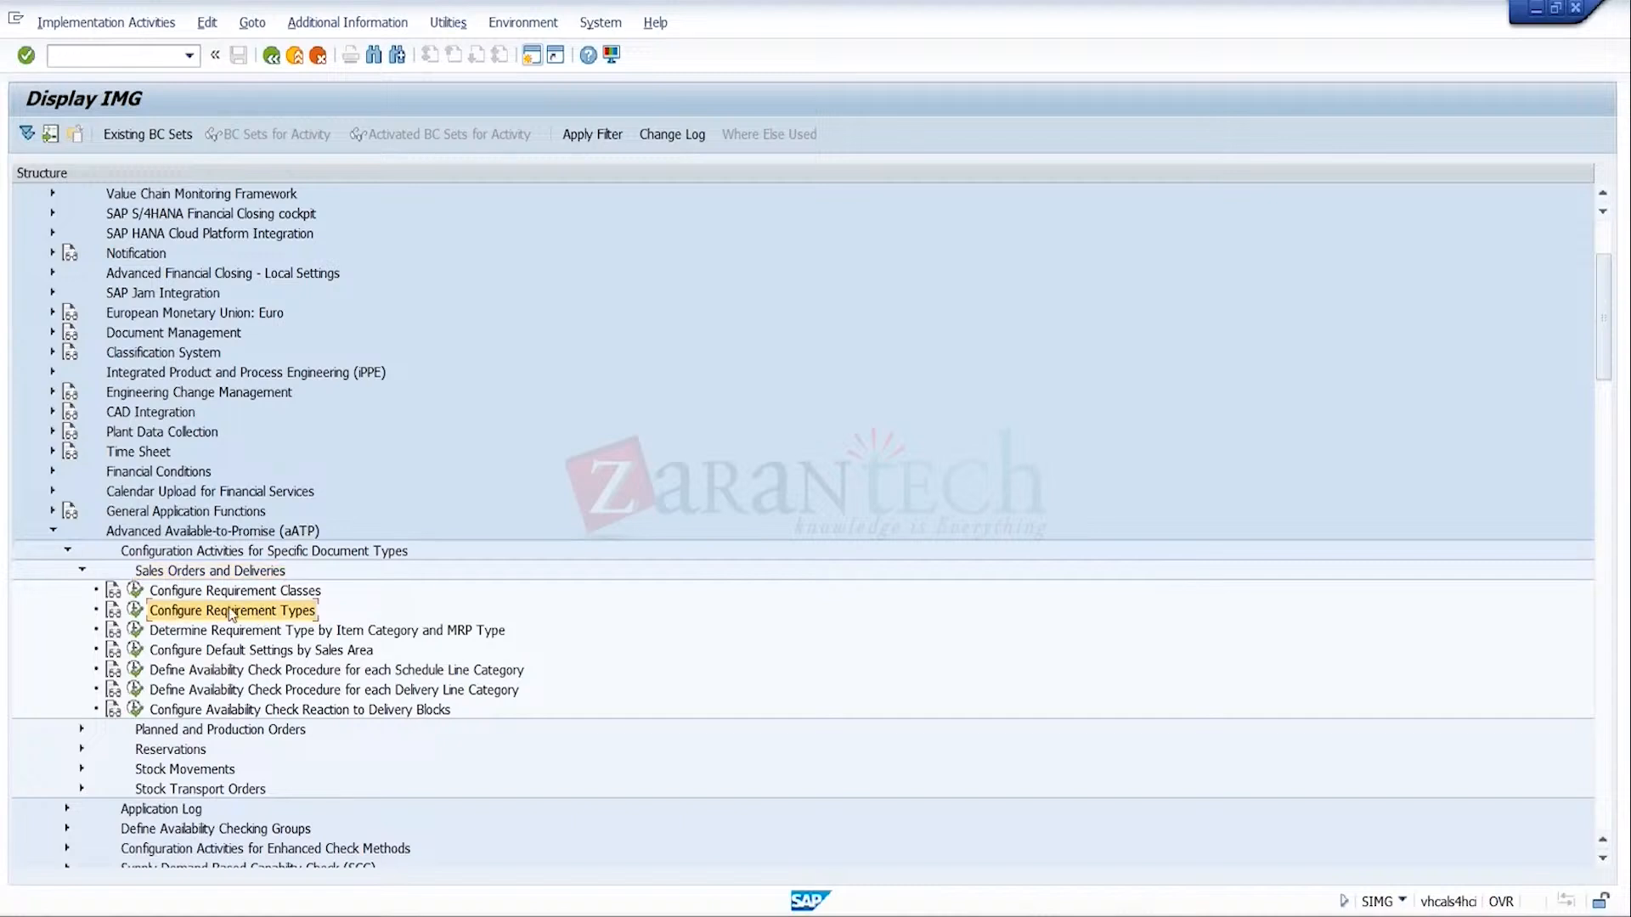
pyautogui.click(82, 570)
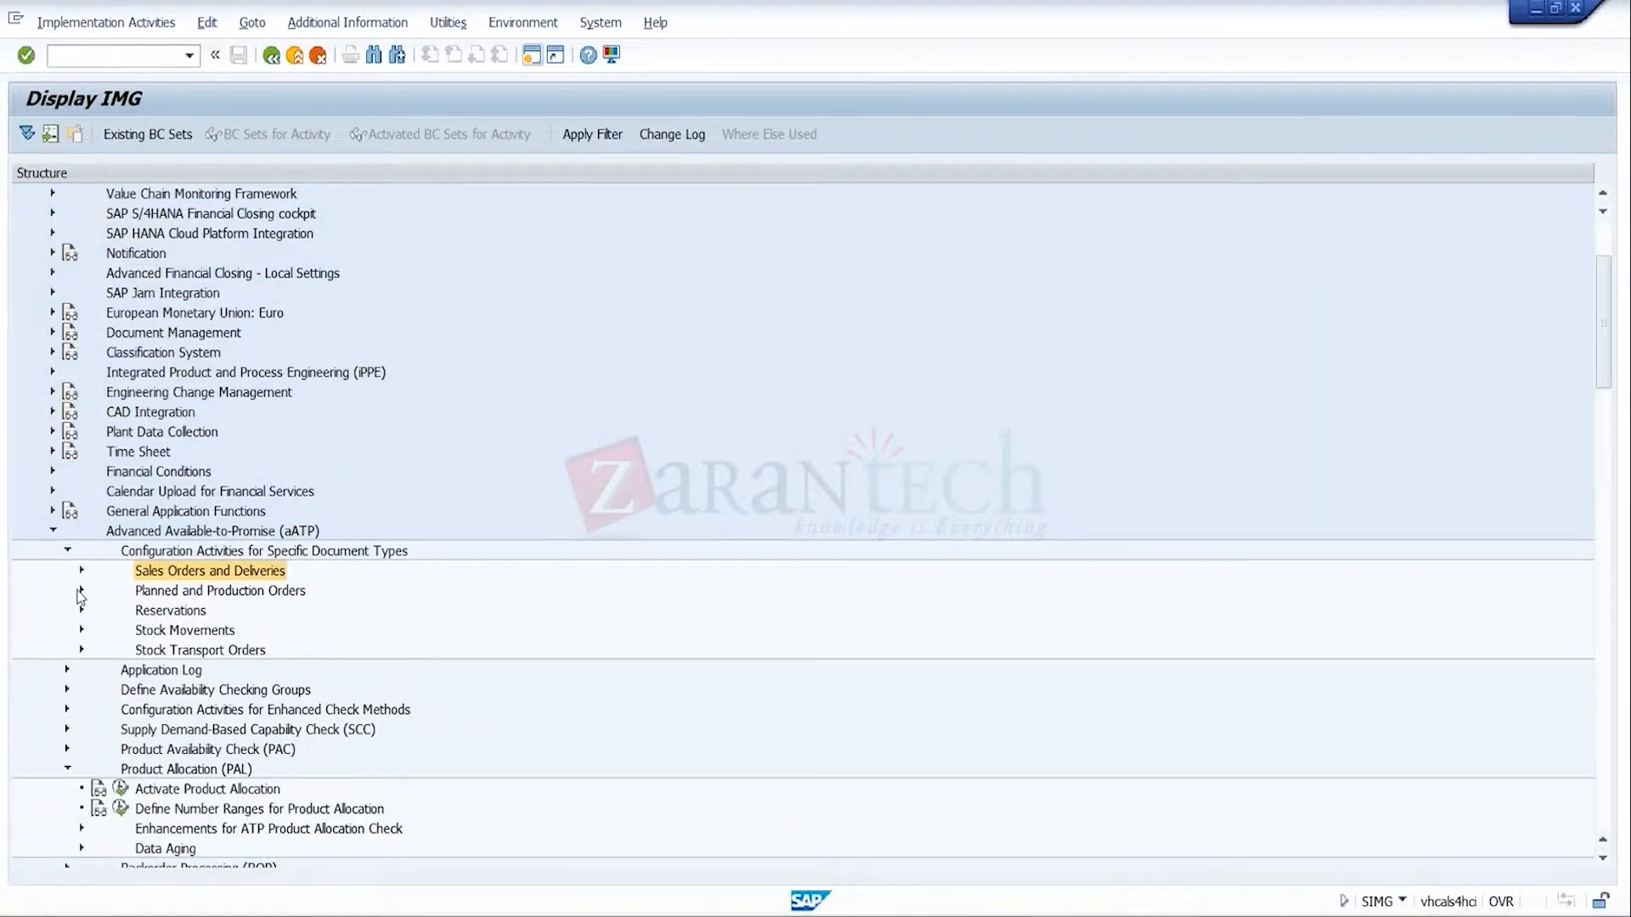
# Step: Examine the scope of availability check activities under Planned and Production Orders and Reservations, then collapse both nodes
pyautogui.click(81, 590)
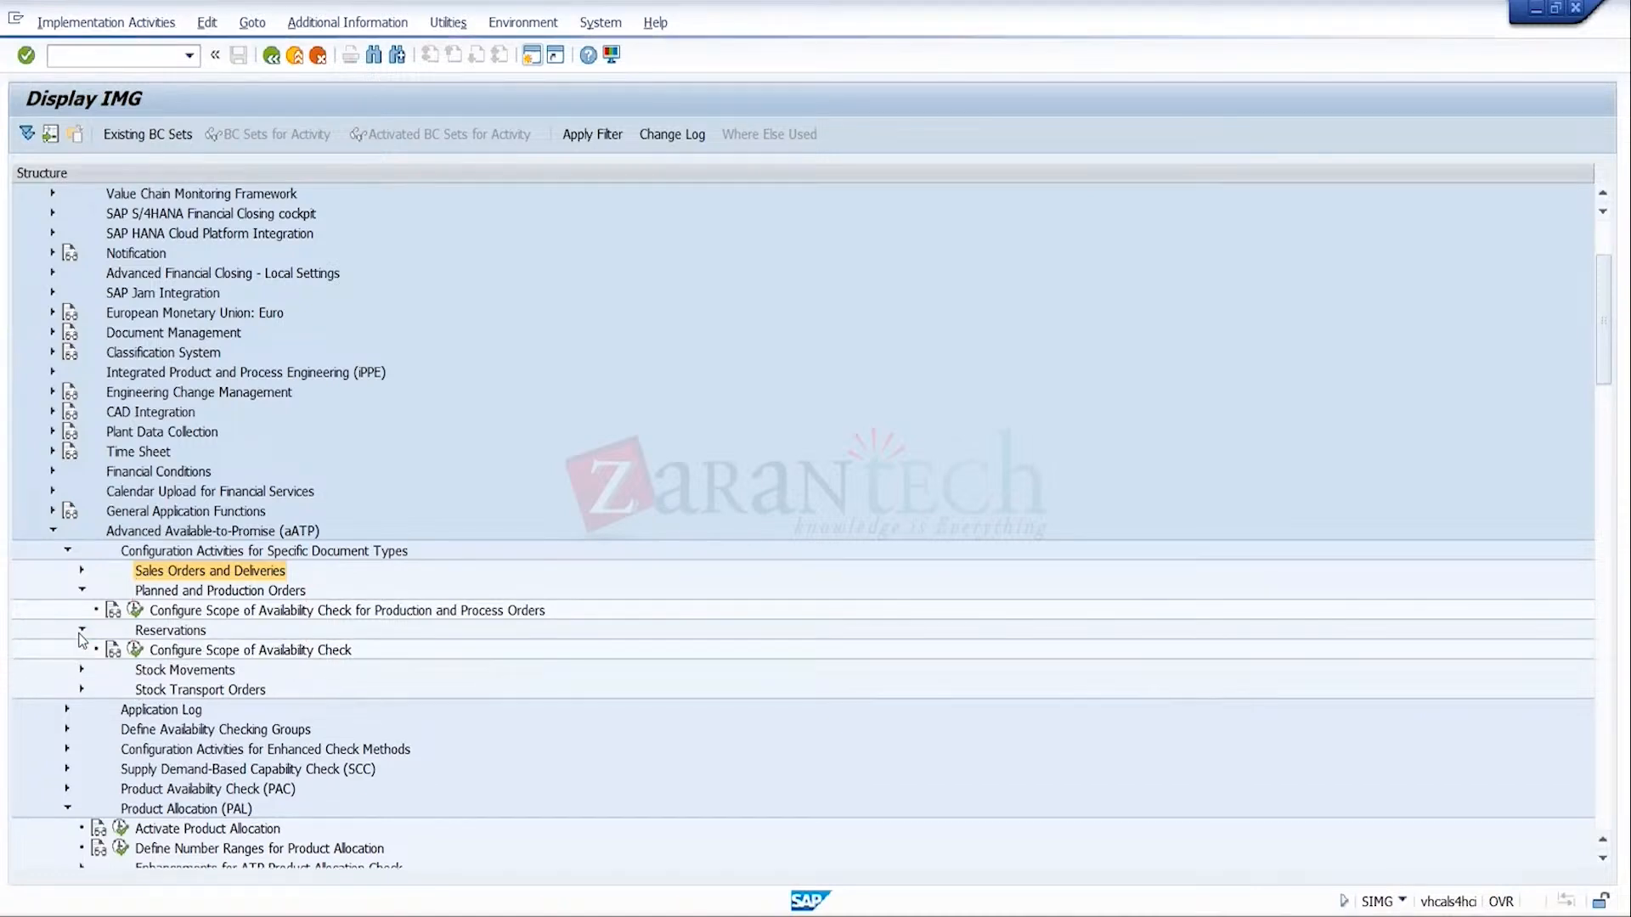
pyautogui.click(288, 655)
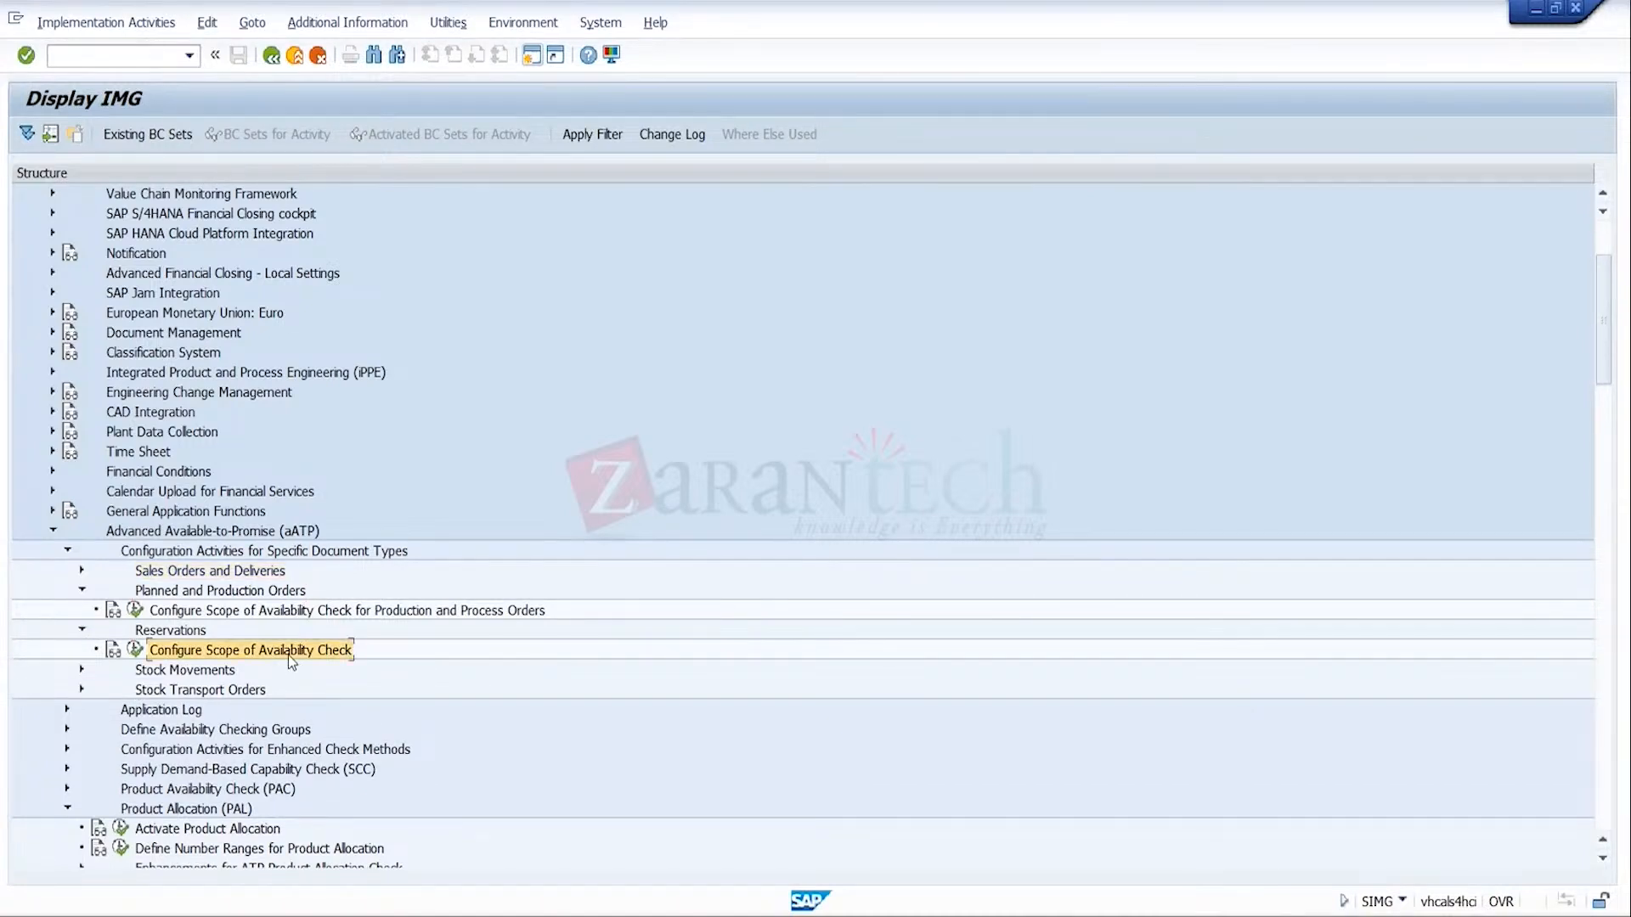
pyautogui.click(179, 637)
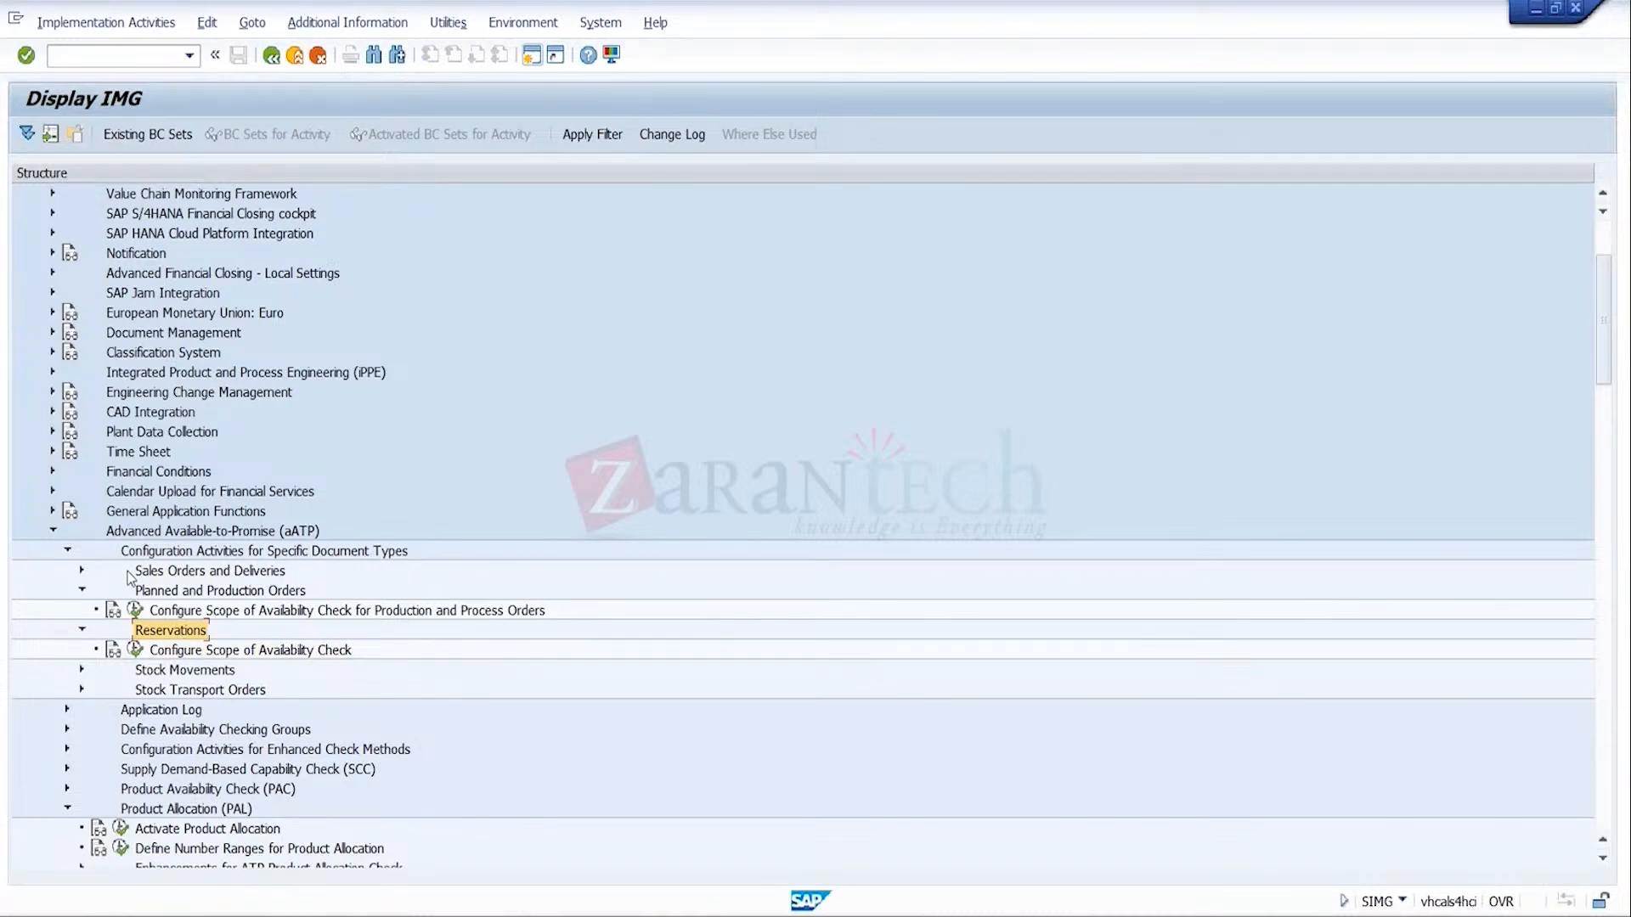
pyautogui.click(82, 591)
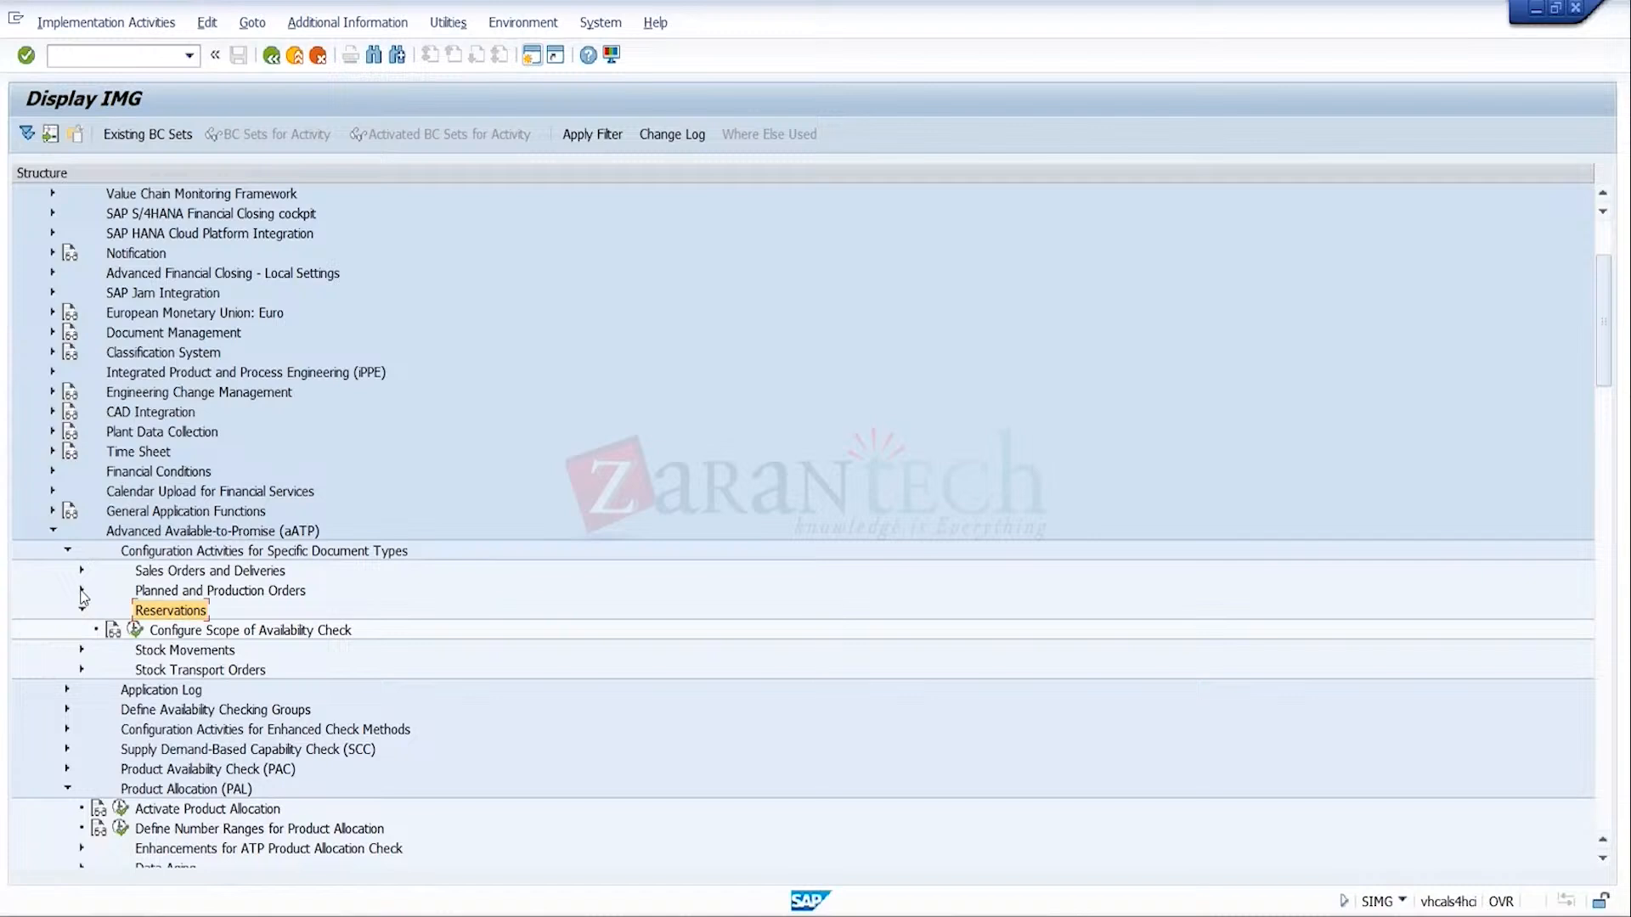
pyautogui.click(82, 611)
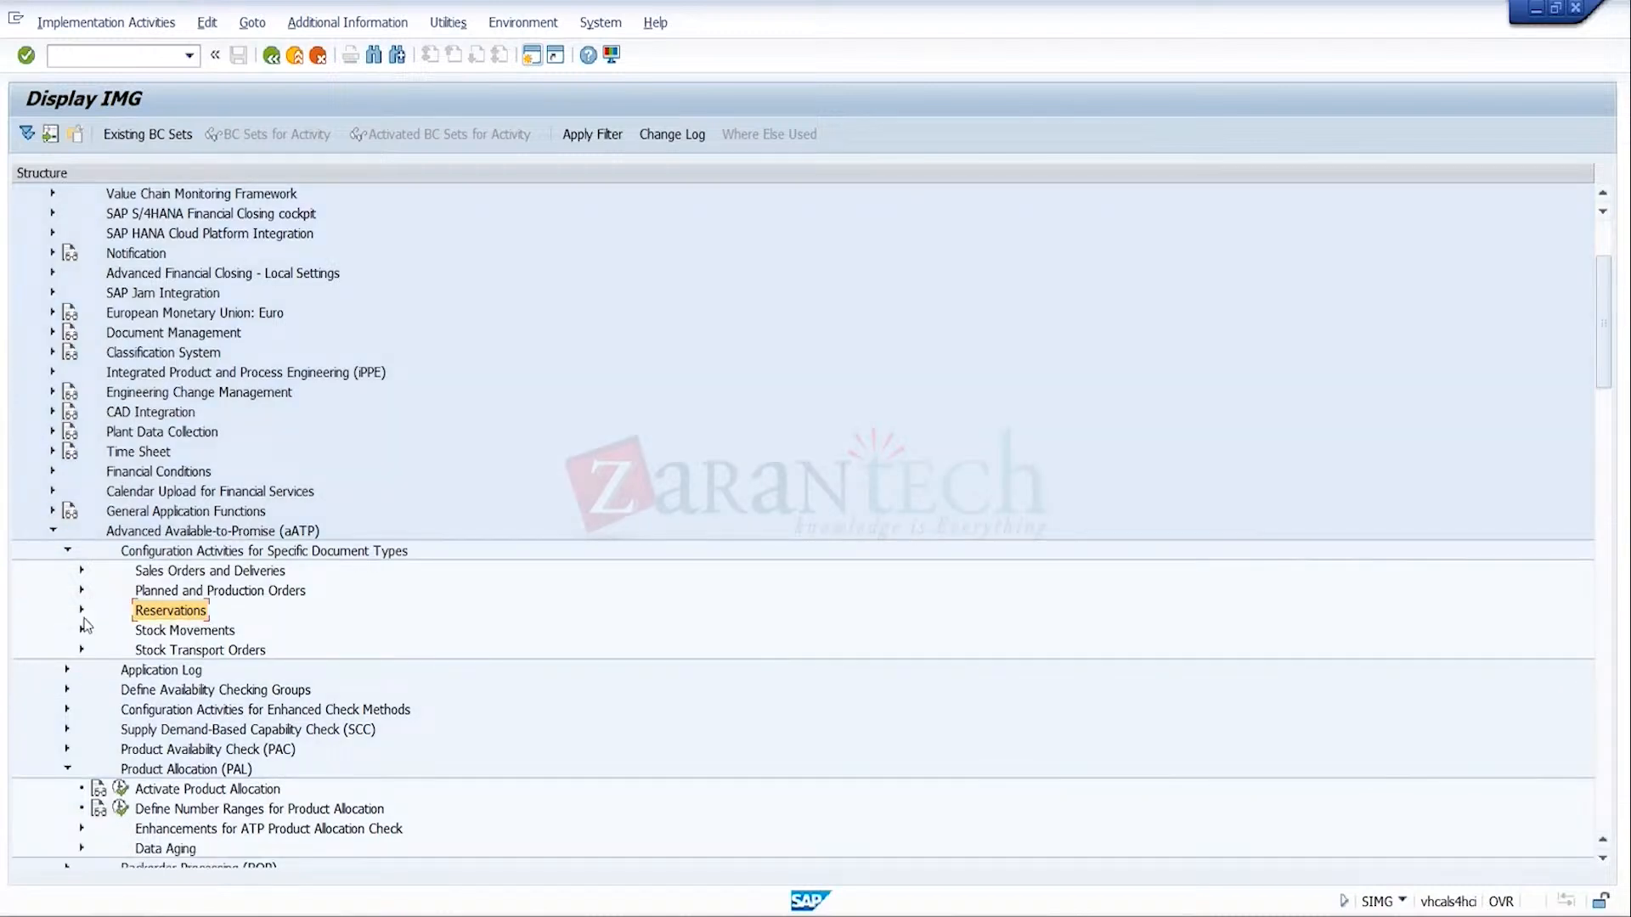
# Step: Expand Define Availability Checking Groups, review the checking groups and their Adv.ATP settings, and return to the IMG
pyautogui.click(226, 651)
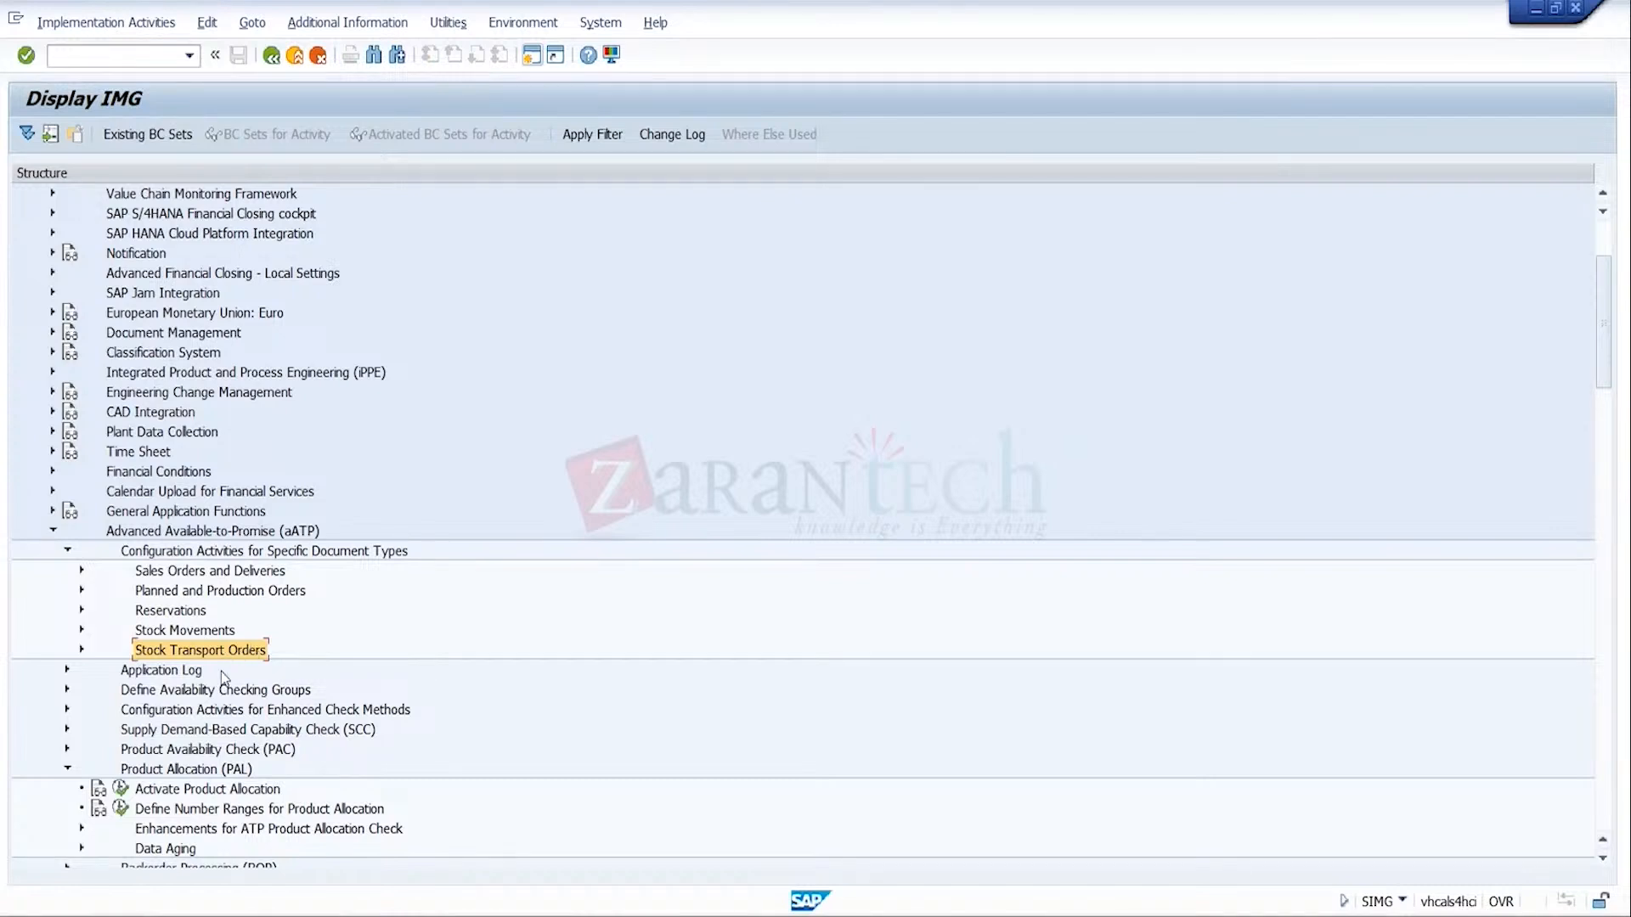
pyautogui.click(243, 693)
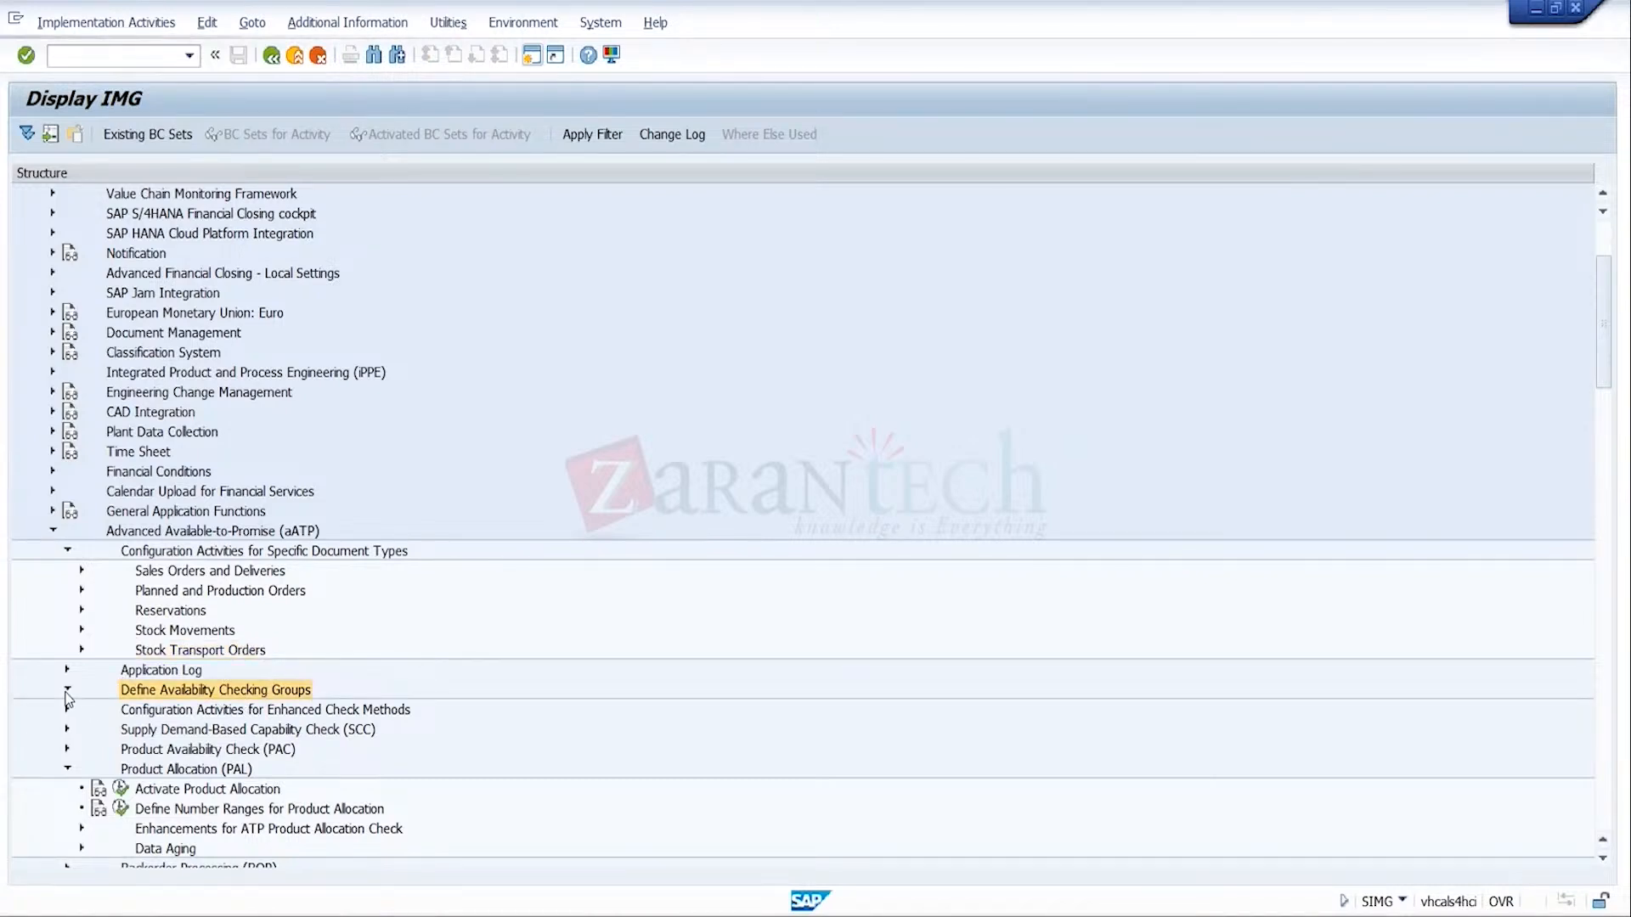
pyautogui.click(68, 690)
pyautogui.click(122, 709)
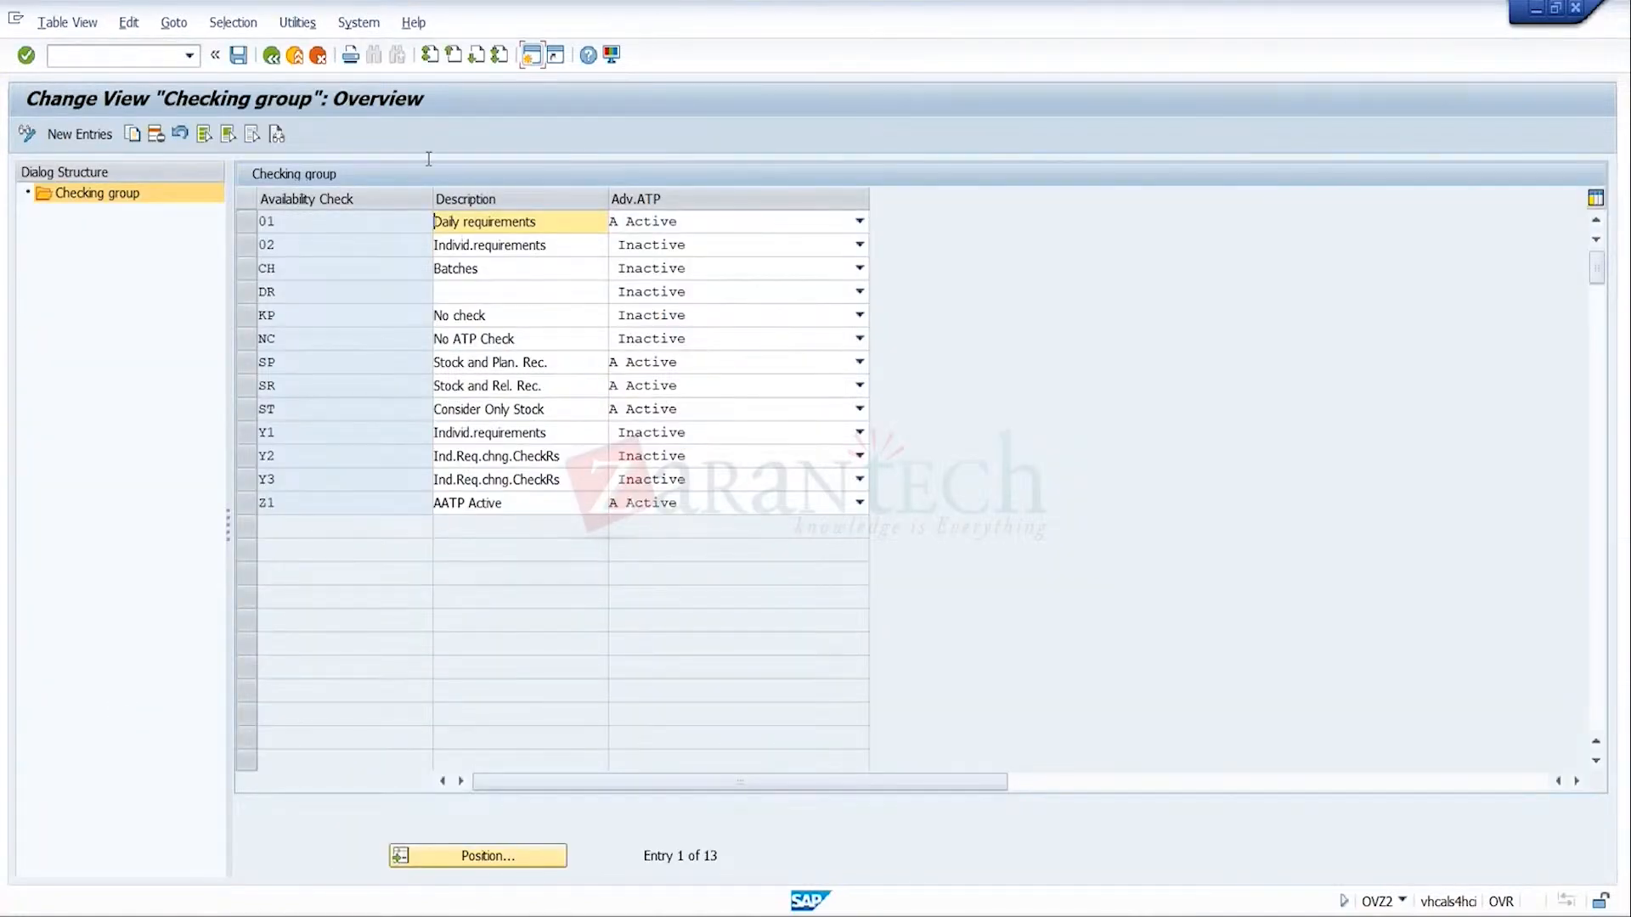
pyautogui.click(271, 56)
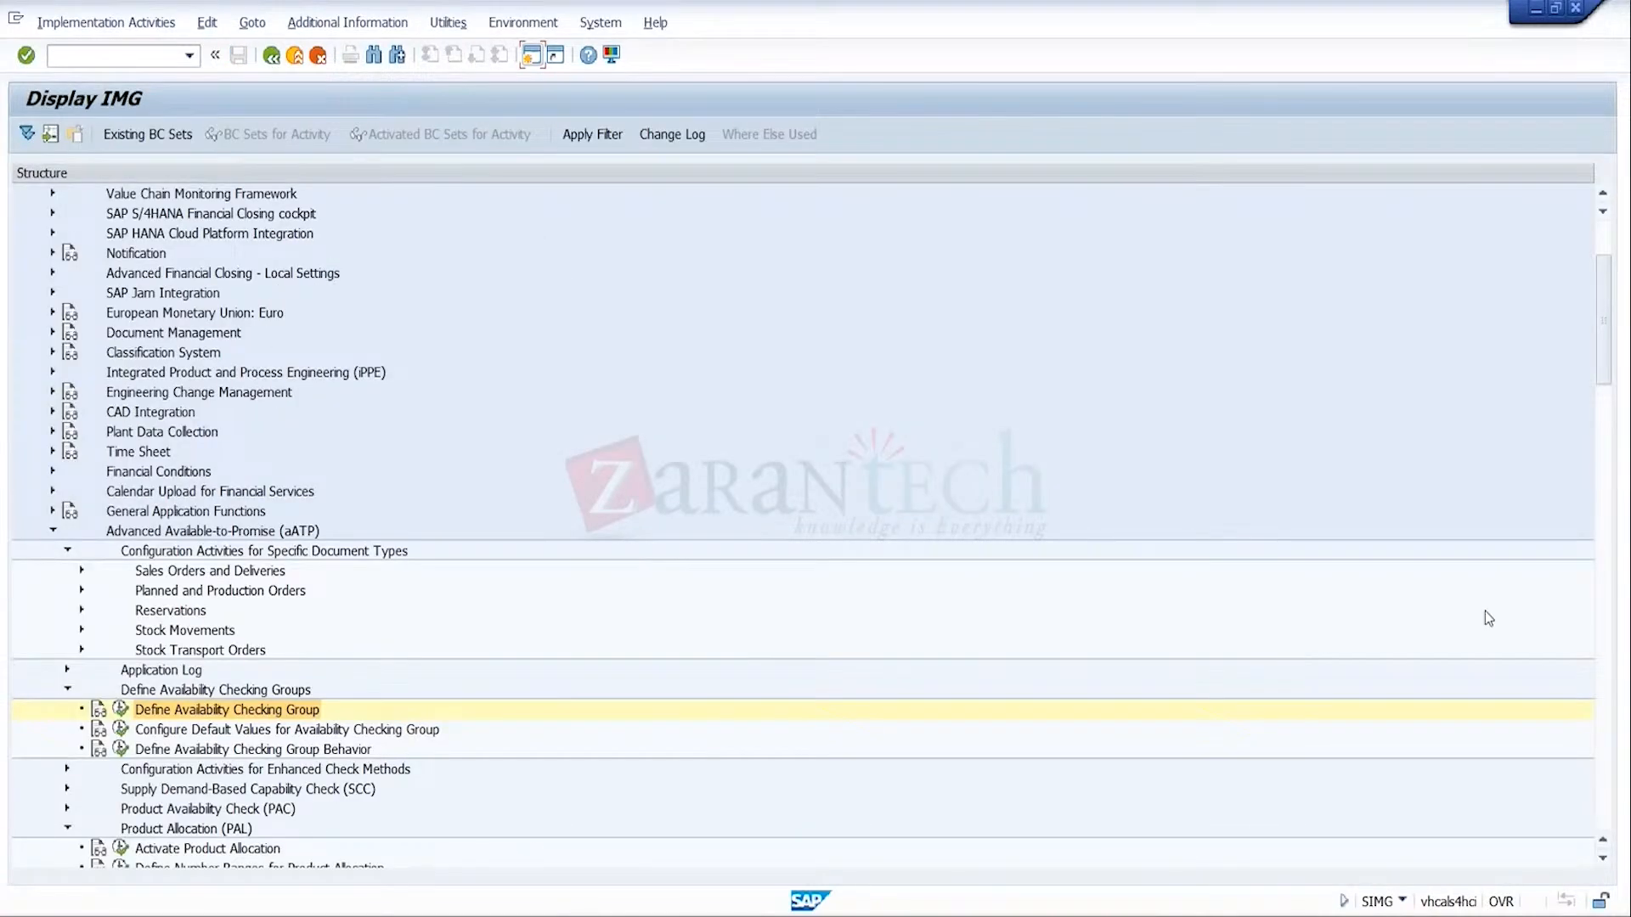
# Step: Collapse Product Allocation (PAL) and expand Product Availability Check (PAC) under Advanced Available-to-Promise
pyautogui.scroll(-2, 1615, 414)
pyautogui.scroll(-2, 1615, 414)
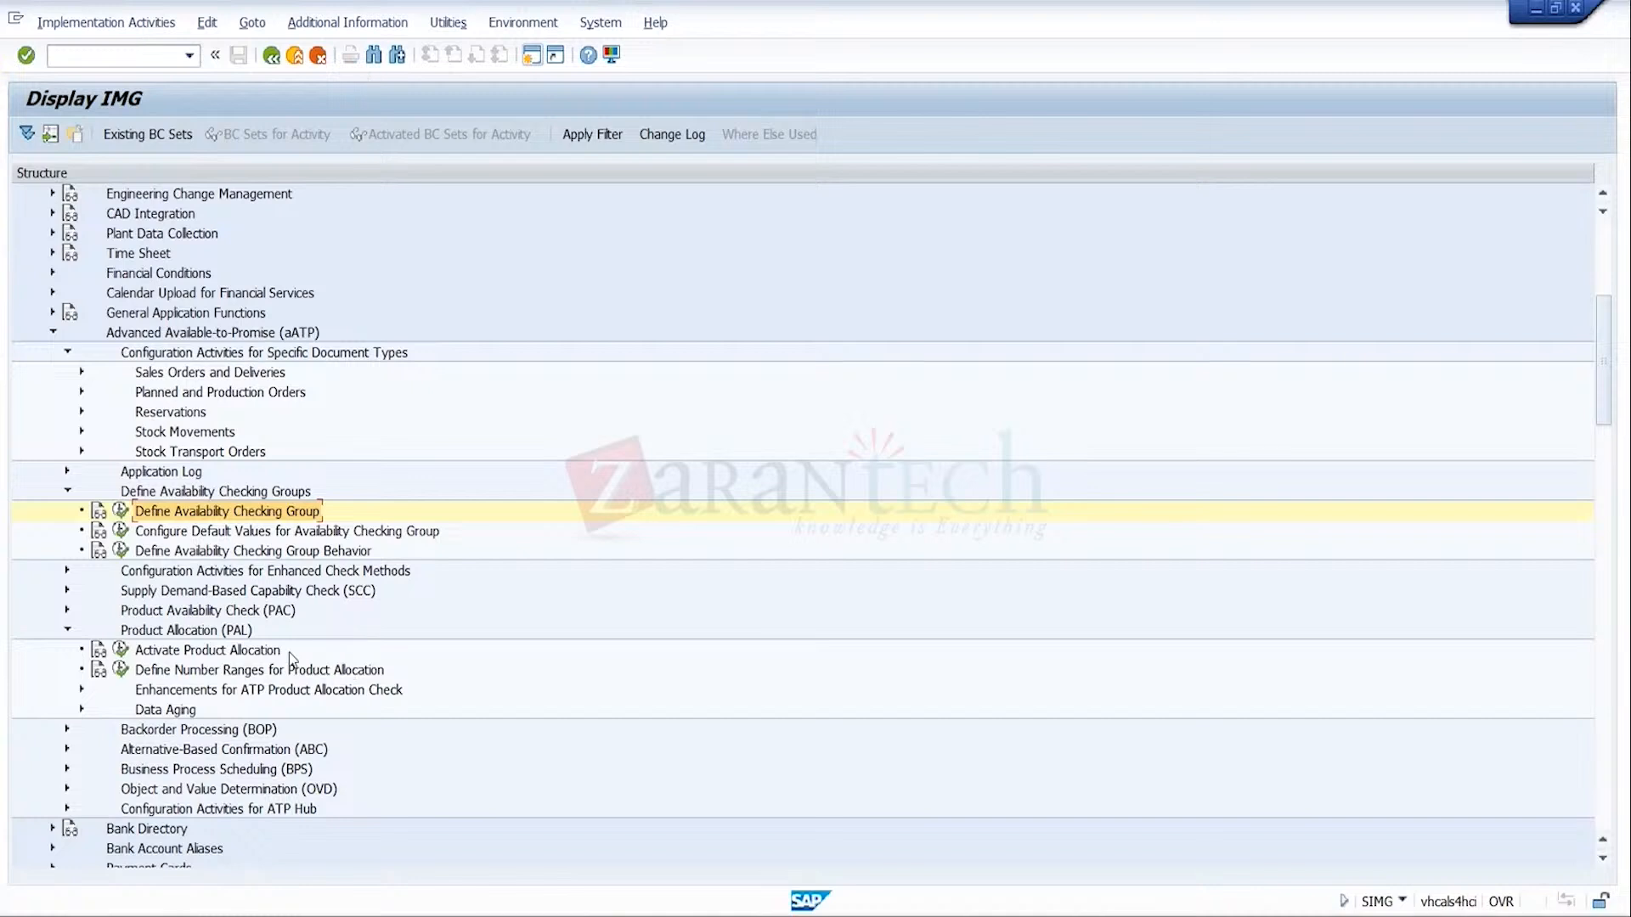
pyautogui.click(68, 635)
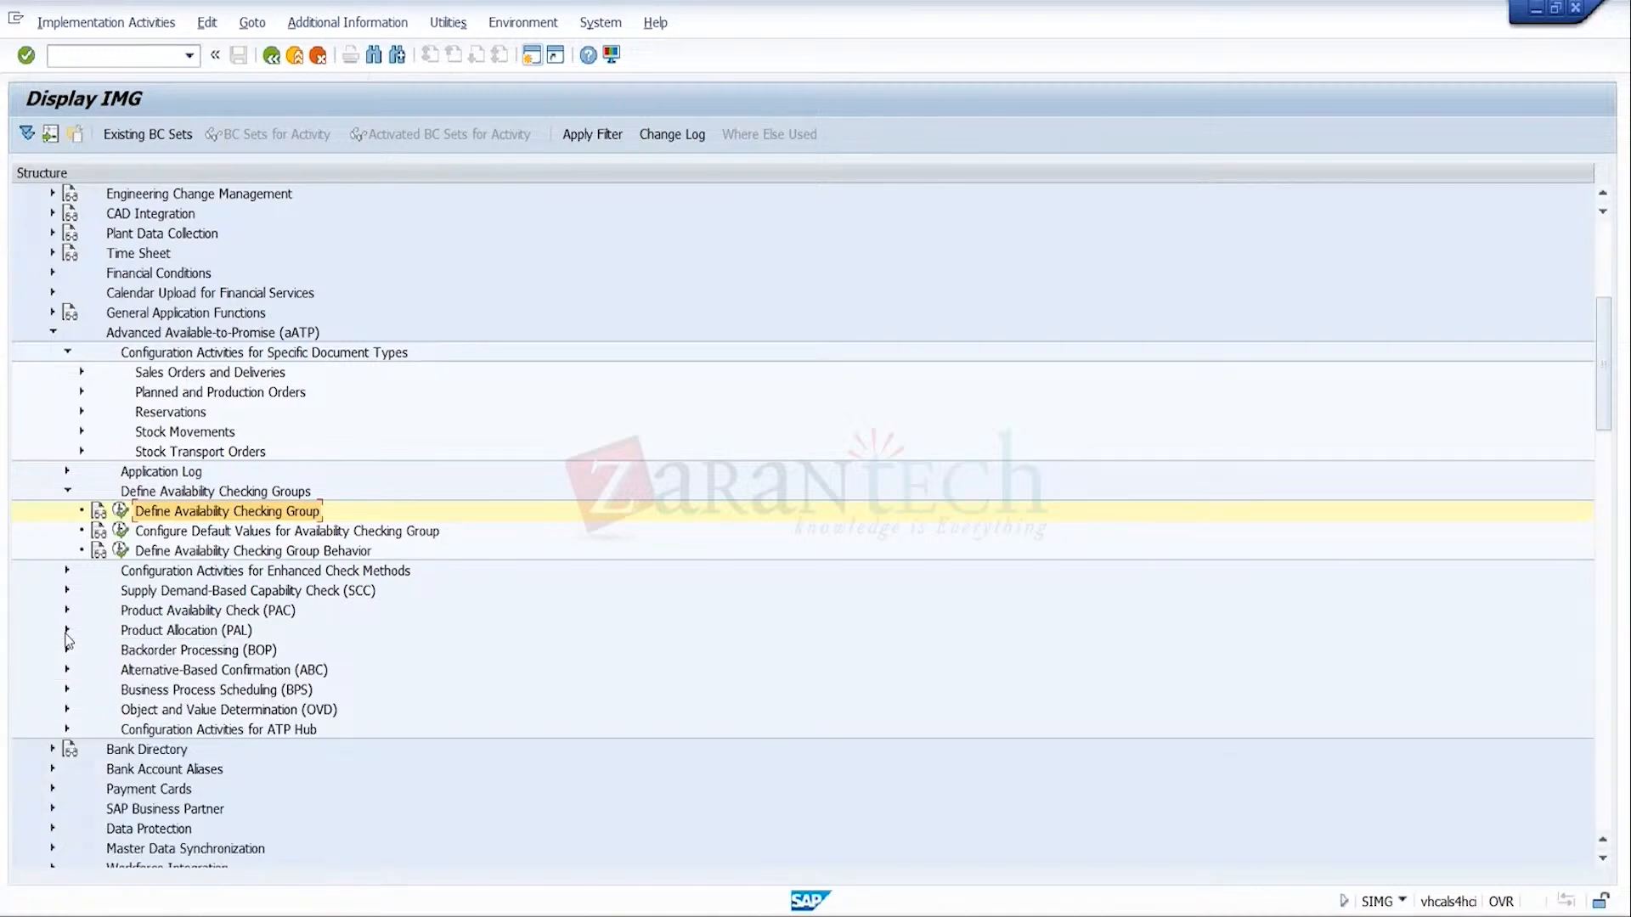
pyautogui.click(237, 616)
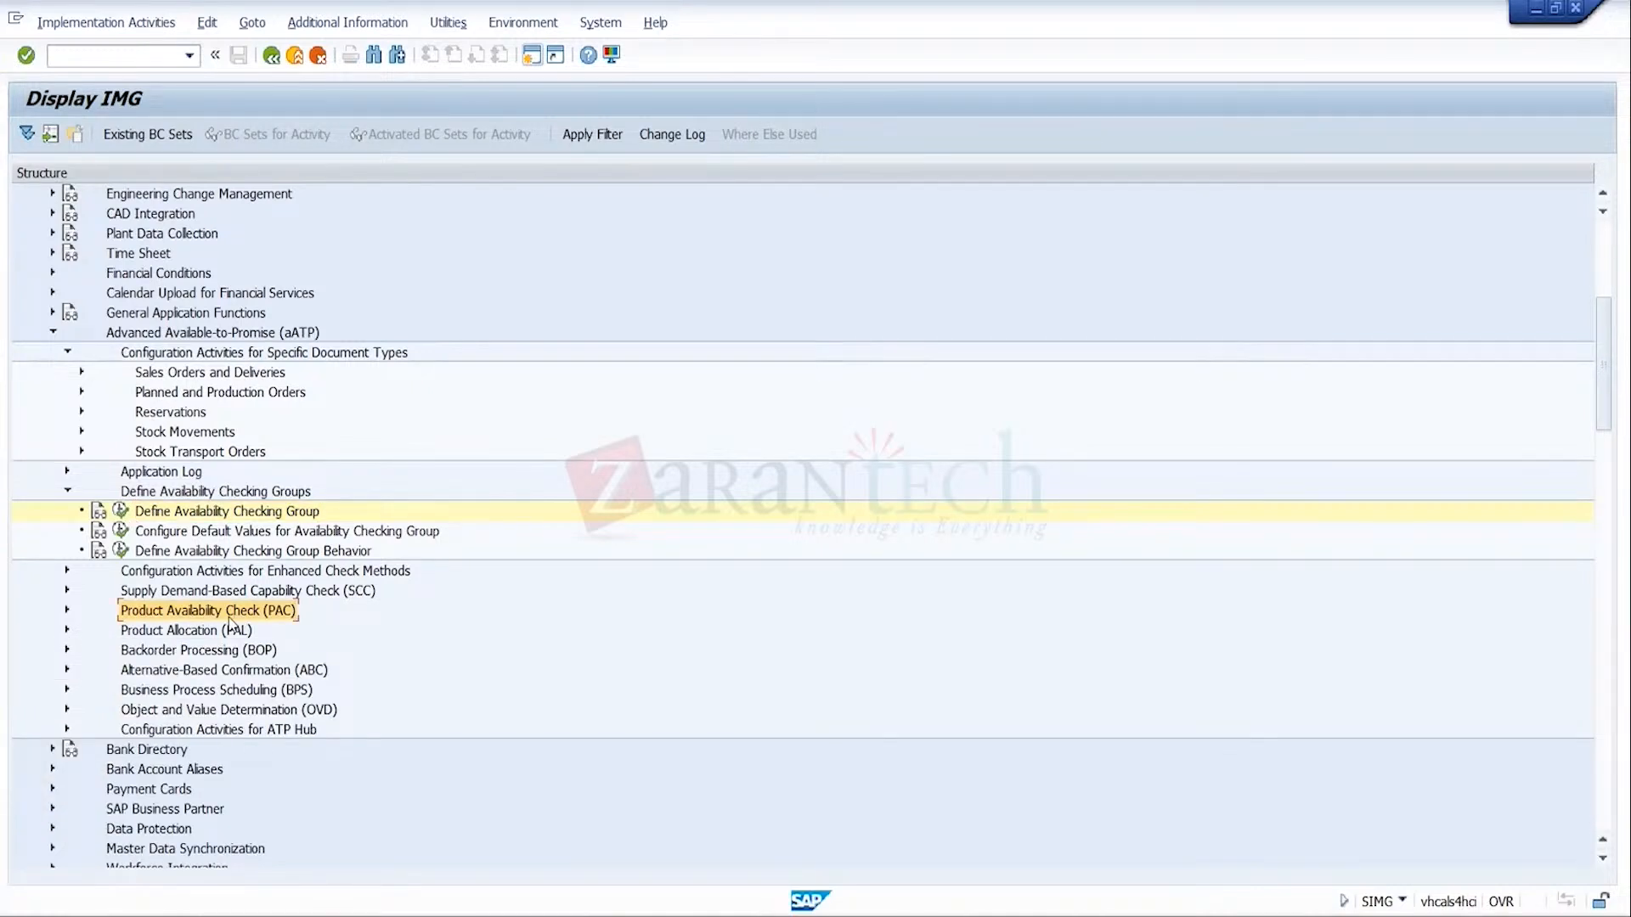
pyautogui.click(68, 609)
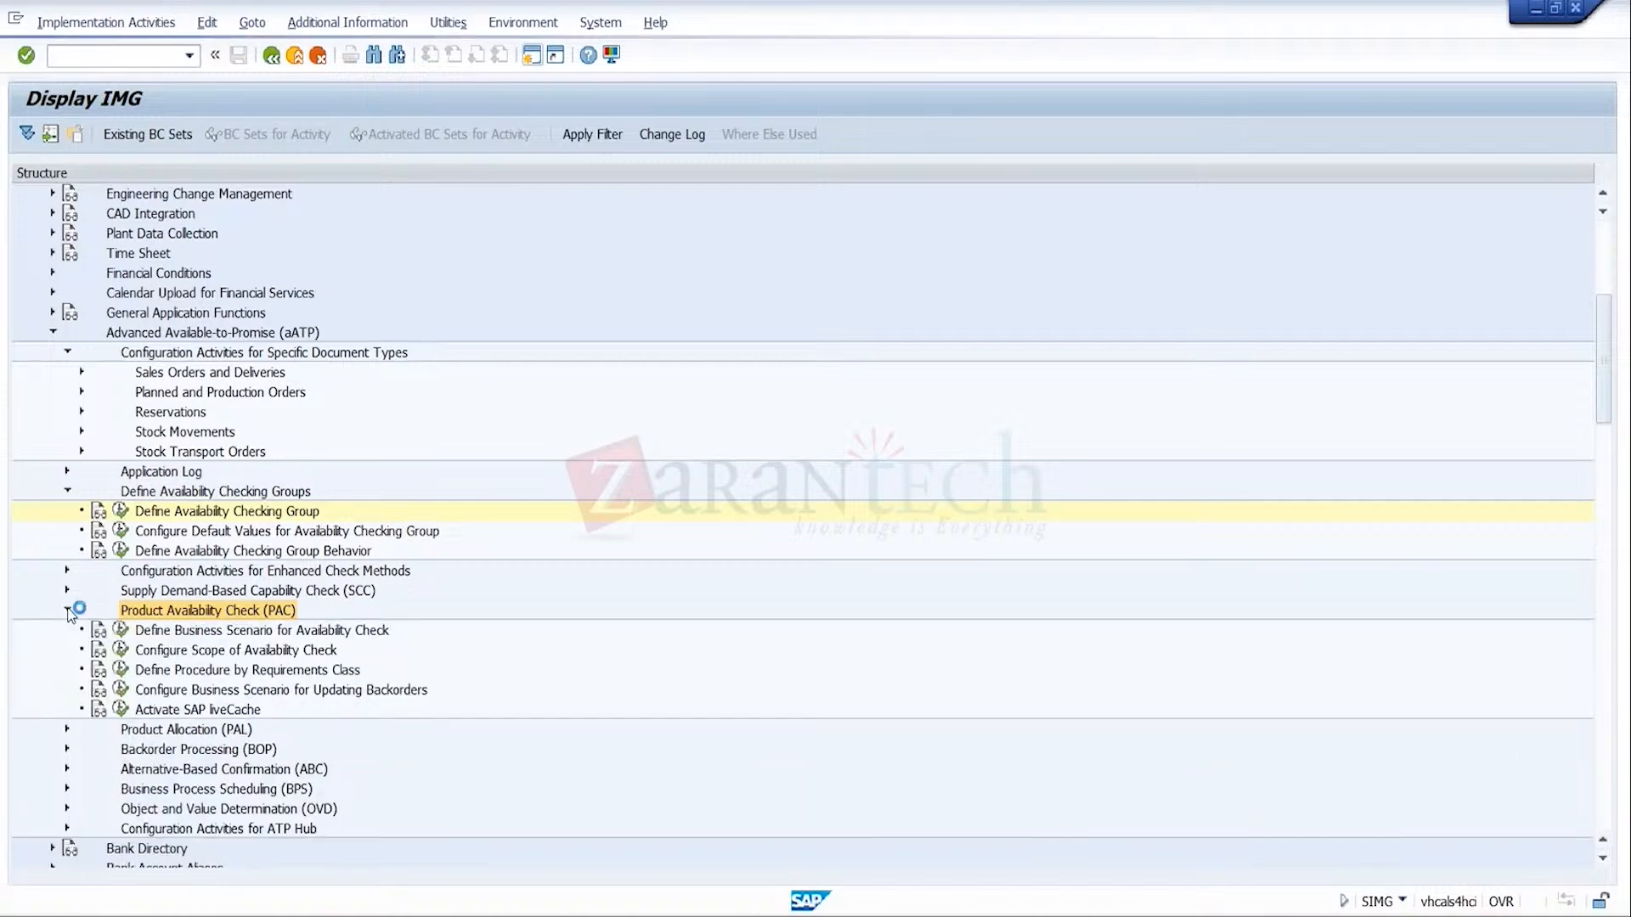
# Step: Review the checking rules in Define Business Scenario for Availability Check and return to the IMG
pyautogui.click(263, 639)
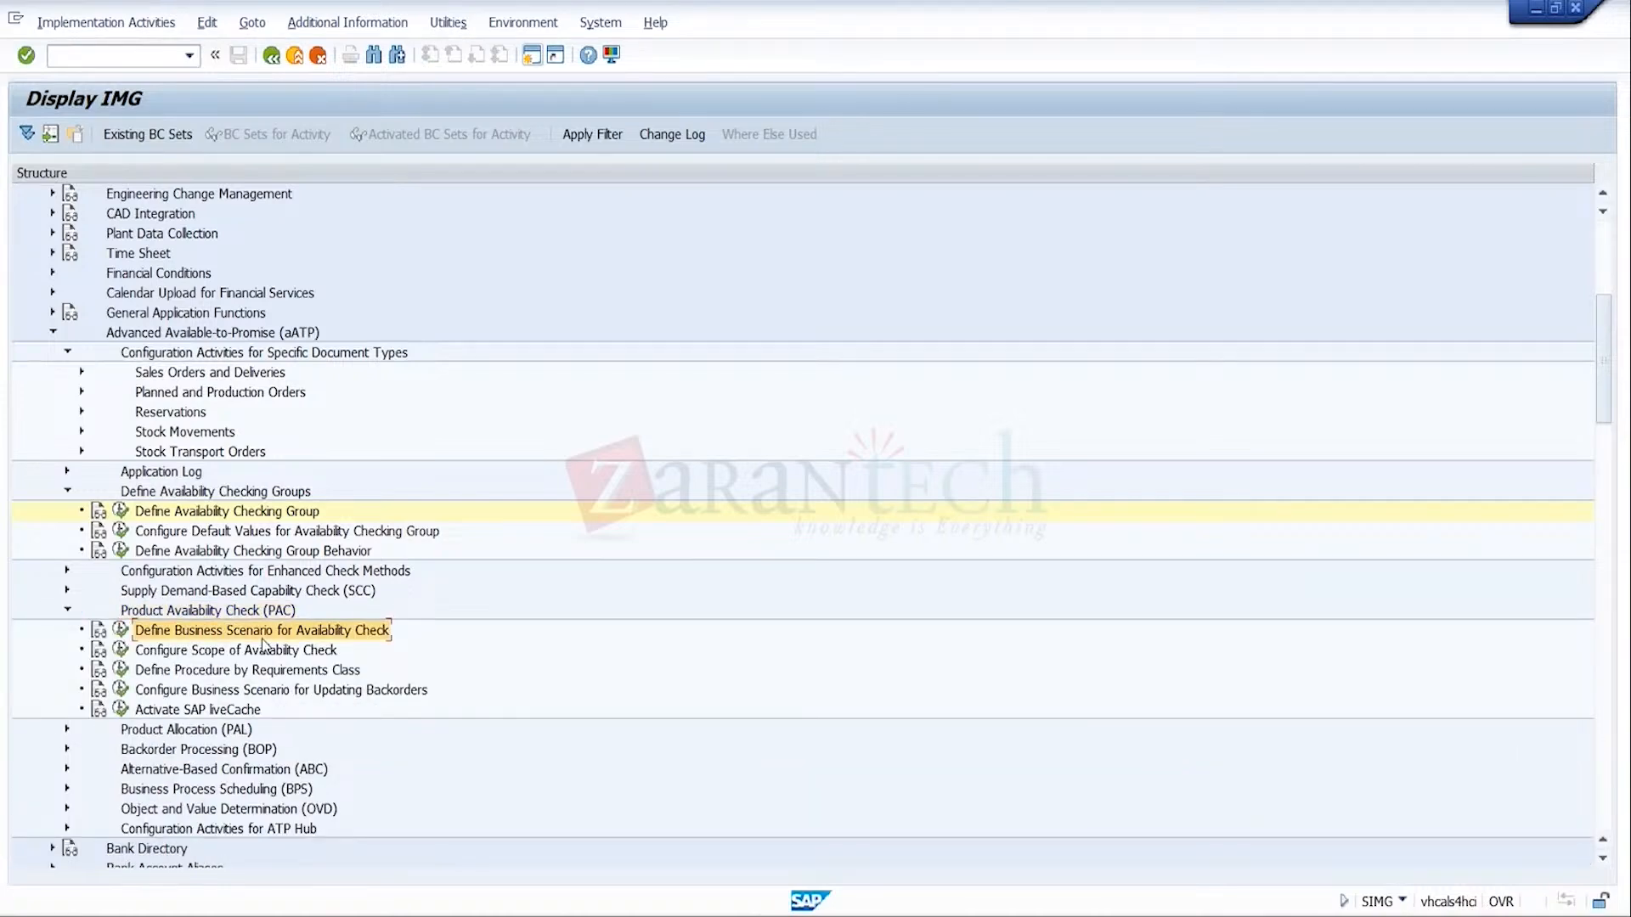
pyautogui.click(122, 630)
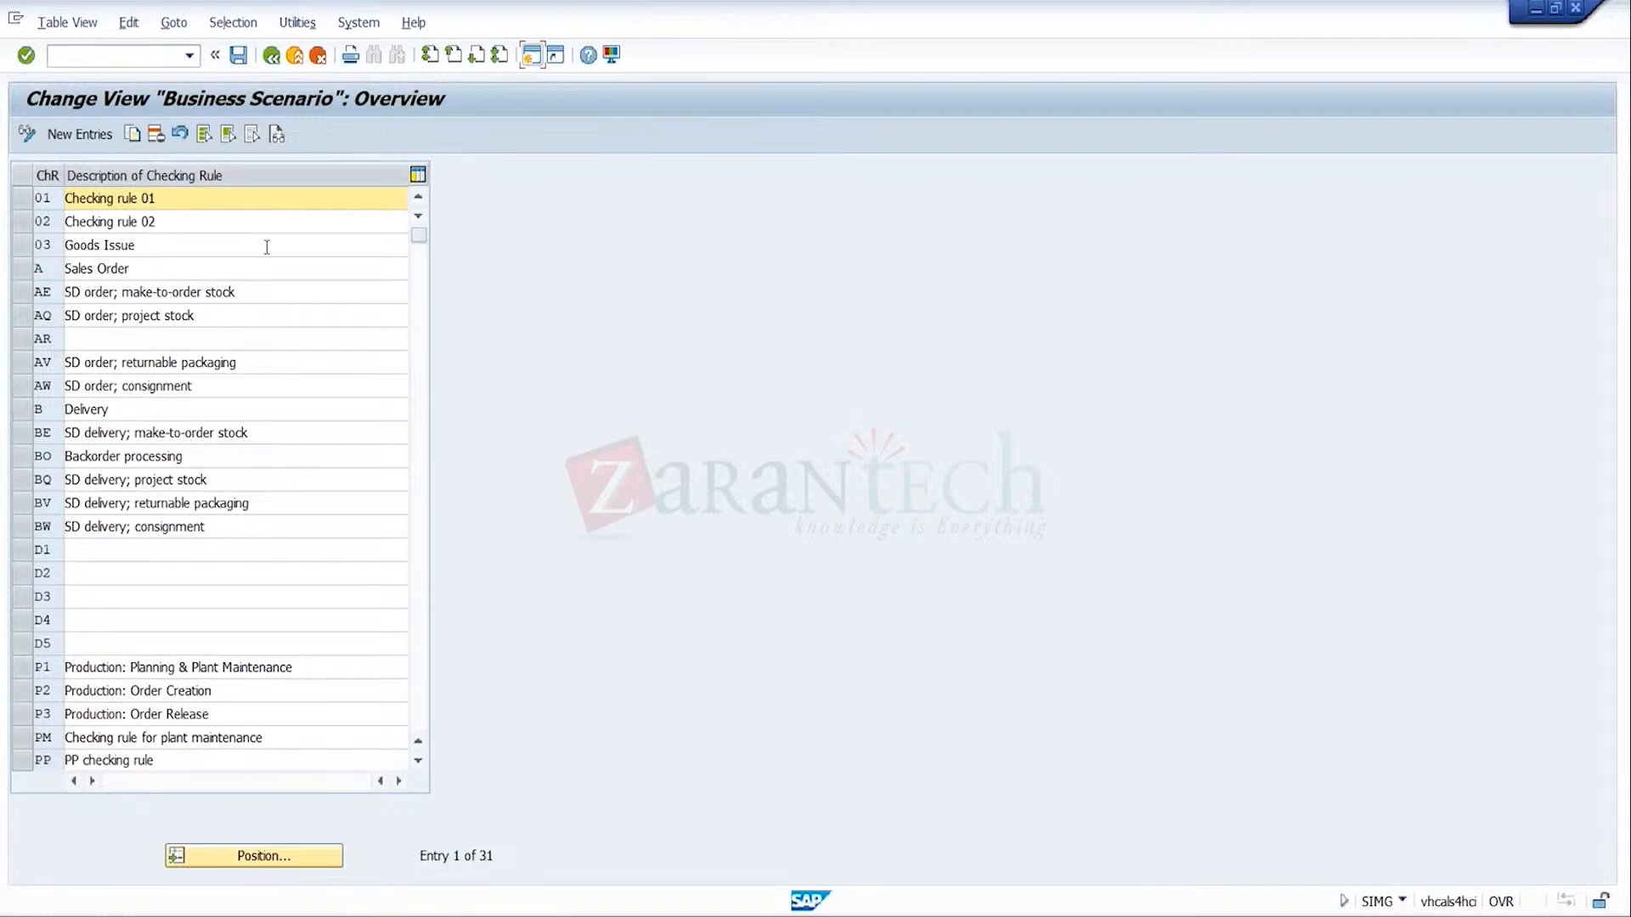
pyautogui.click(289, 199)
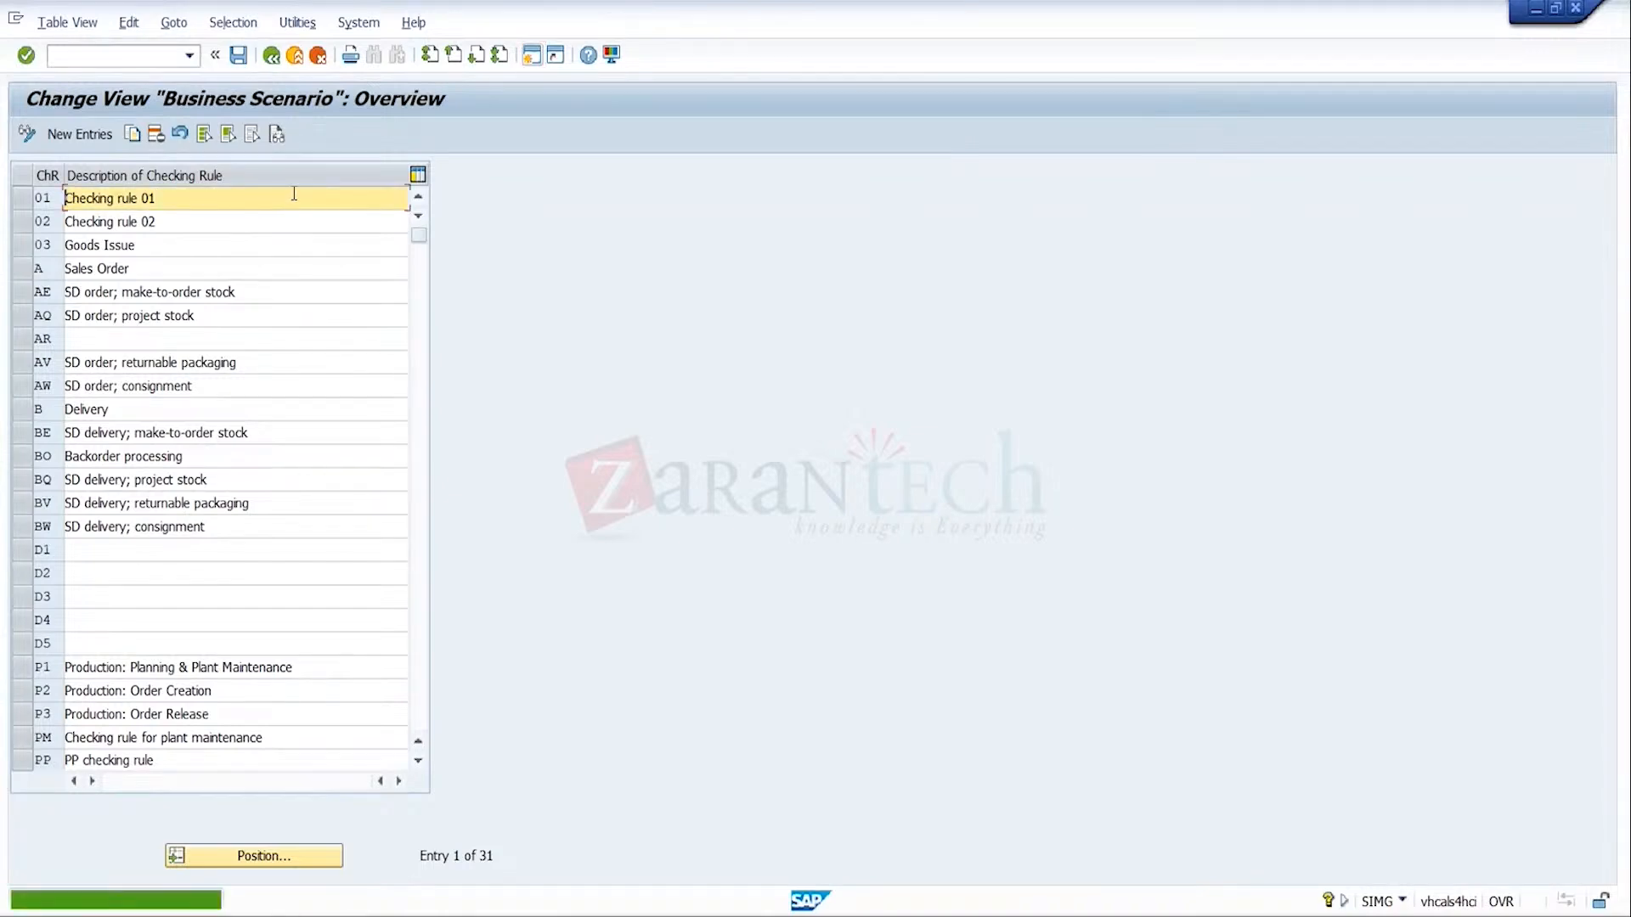
pyautogui.click(271, 56)
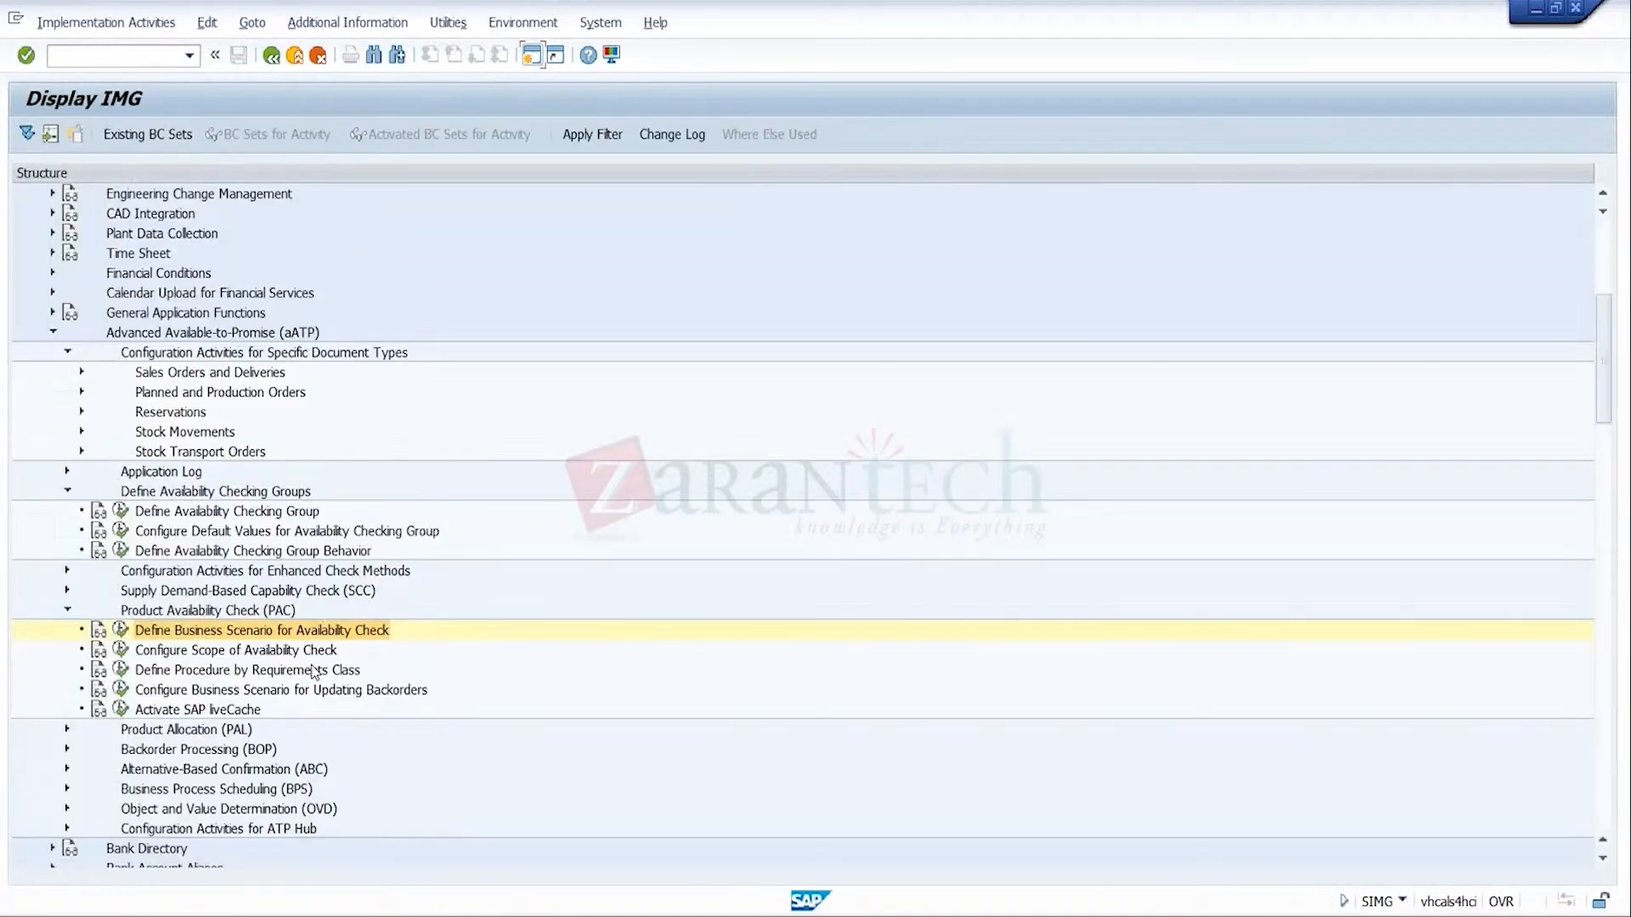
# Step: Review the checking group and rule combinations in Configure Scope of Availability Check, then return to the IMG
pyautogui.doubleClick(315, 670)
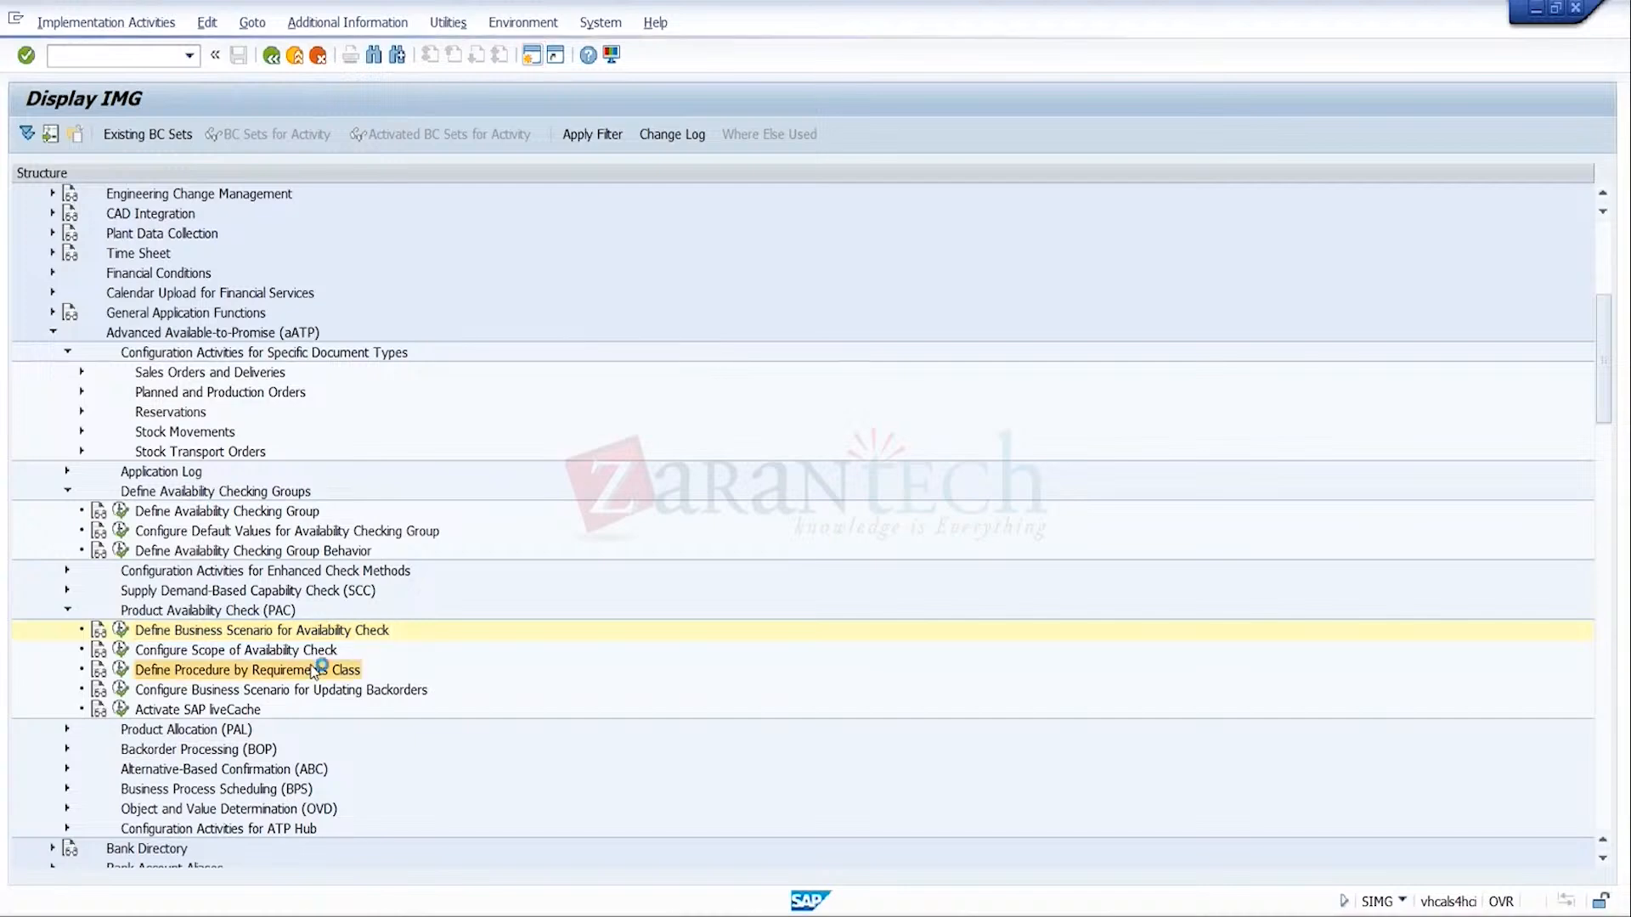
pyautogui.click(307, 650)
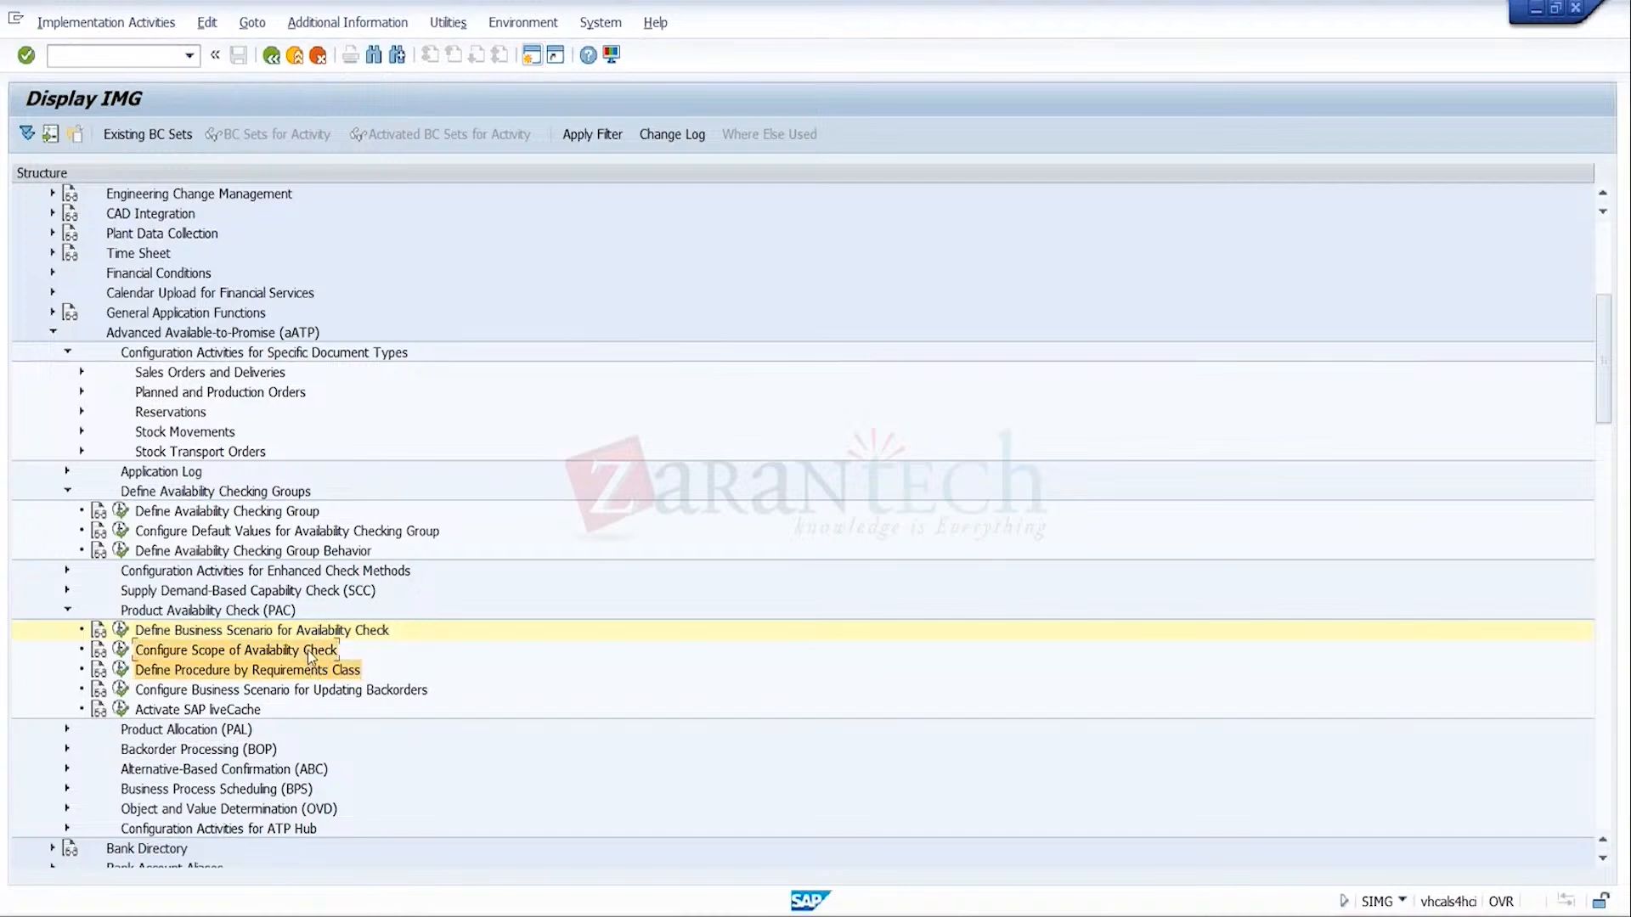
pyautogui.click(119, 651)
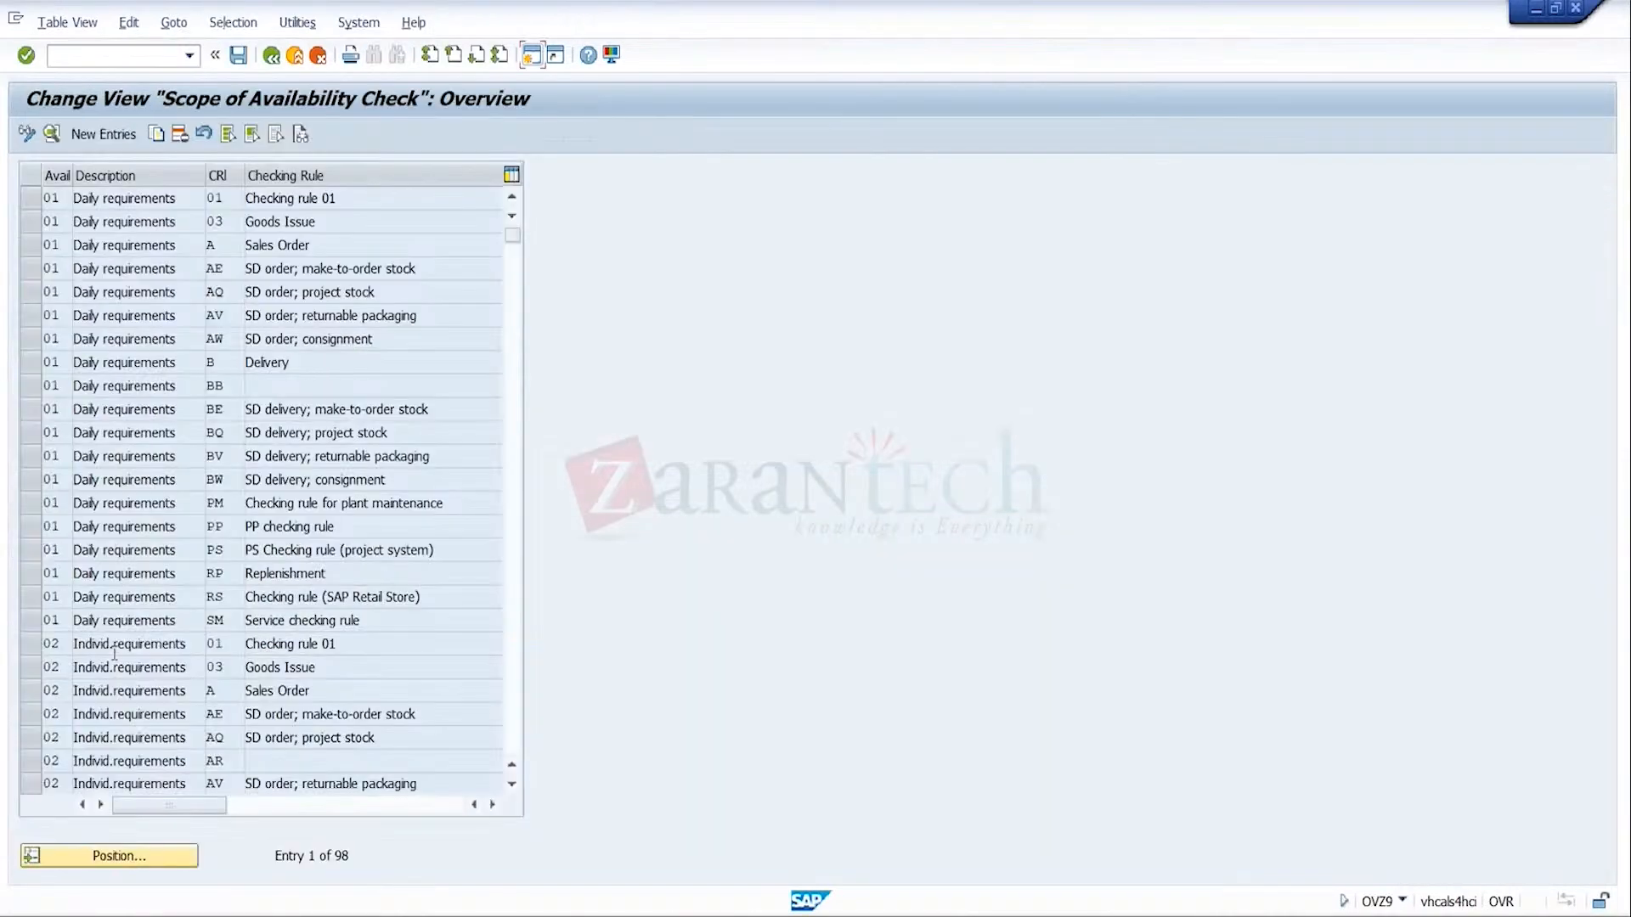
pyautogui.click(271, 56)
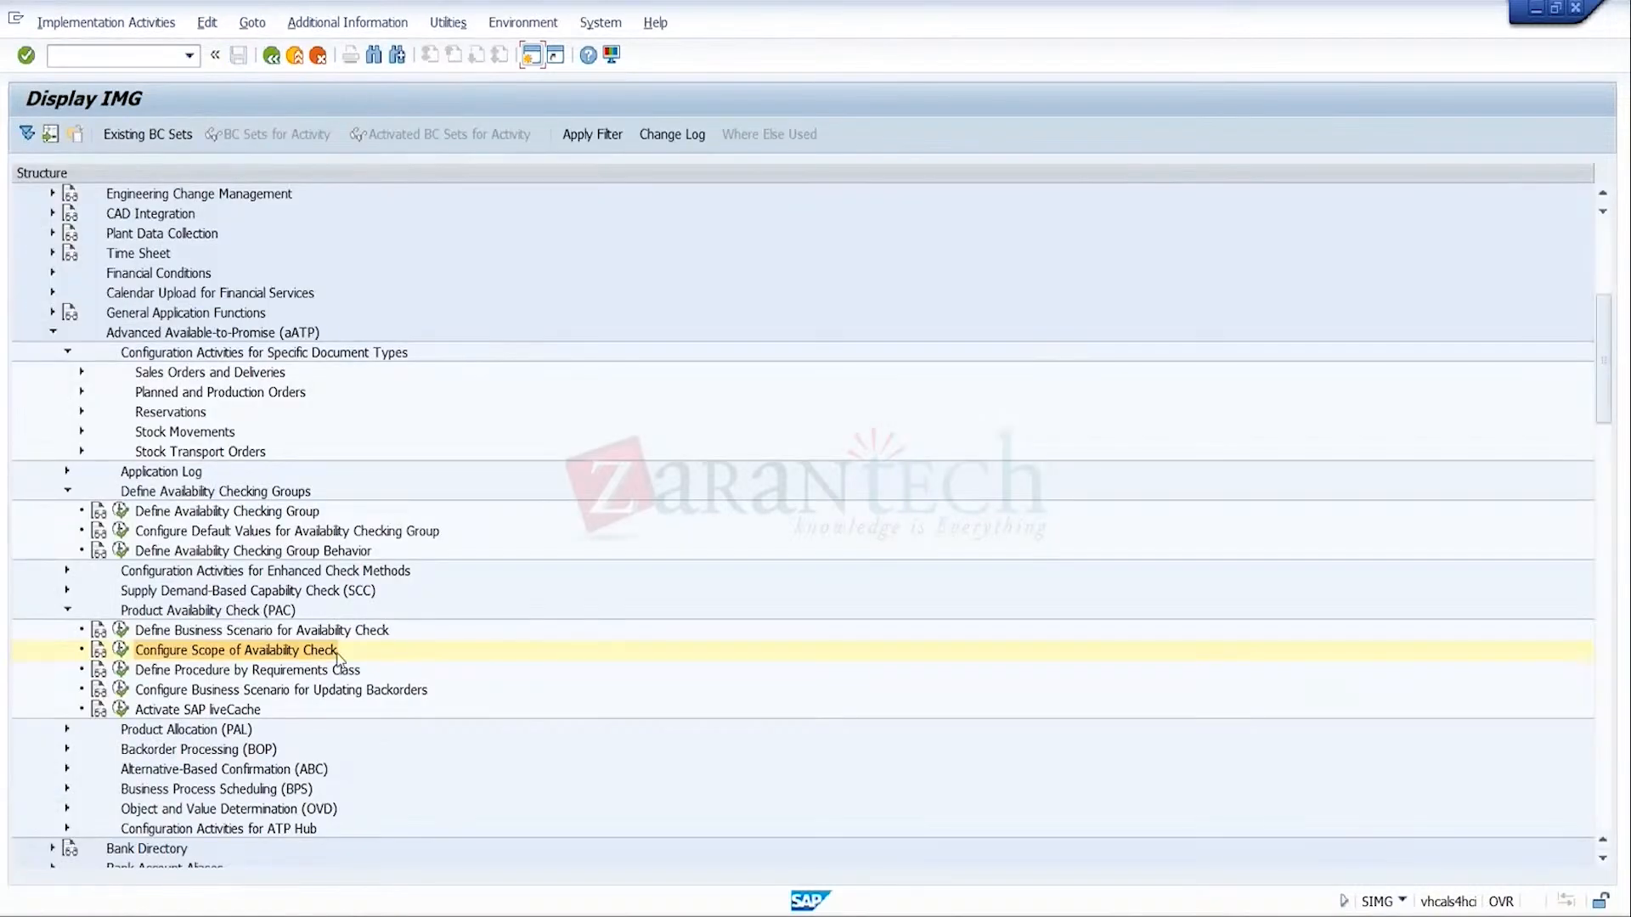
# Step: Review the availability and requirements transfer settings in Define Procedure by Requirements Class, then return to the IMG
pyautogui.click(348, 670)
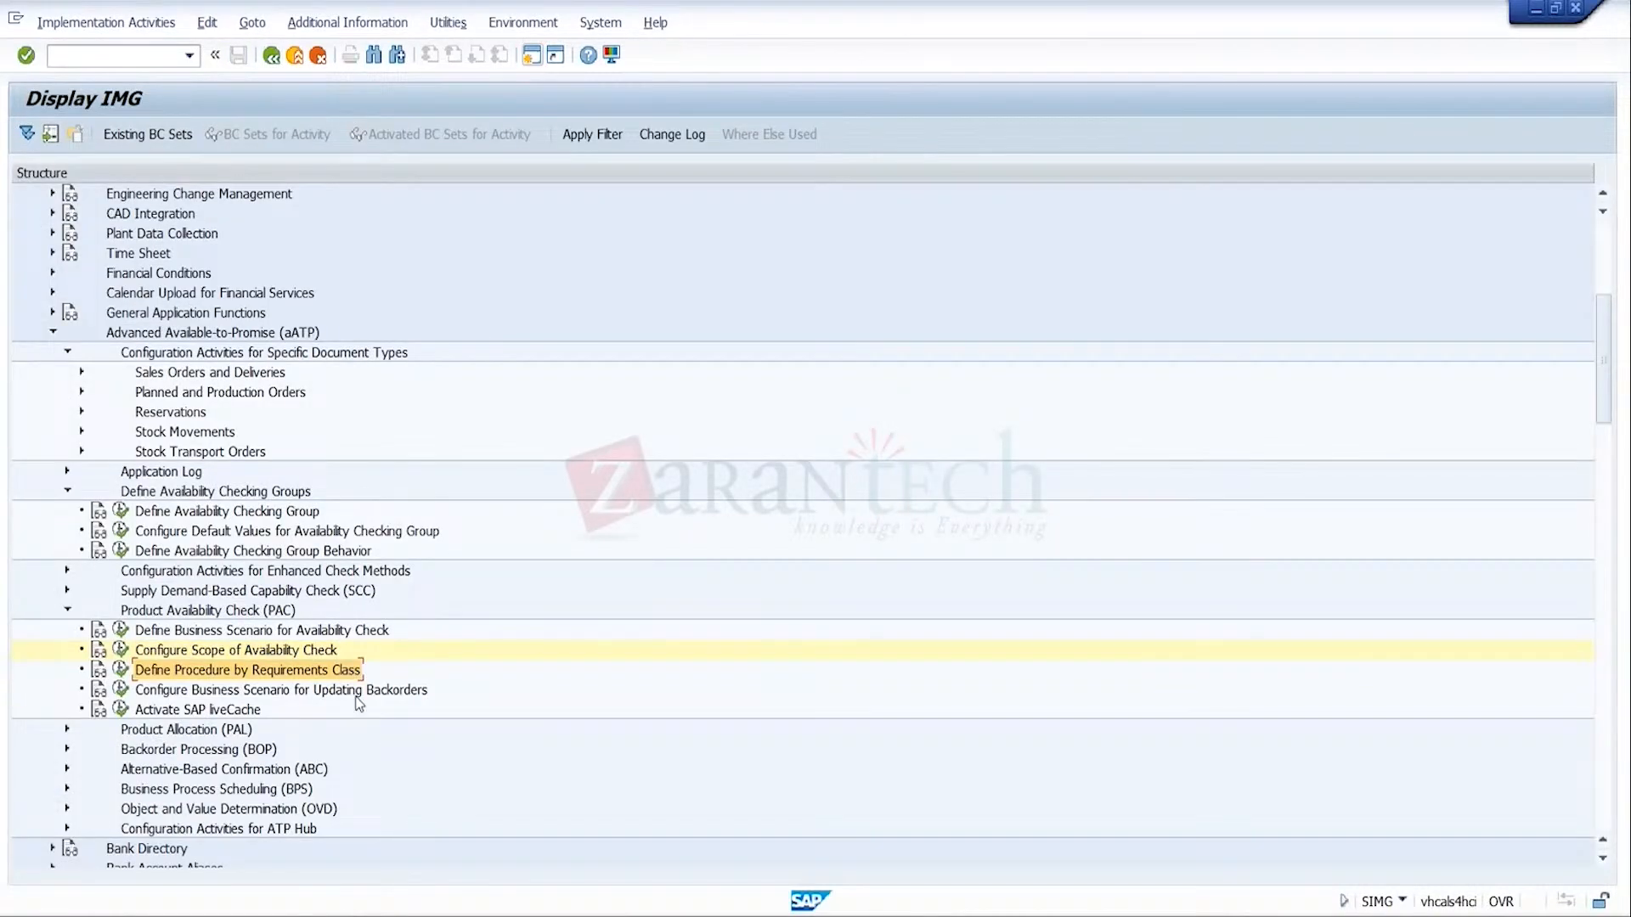
pyautogui.click(123, 672)
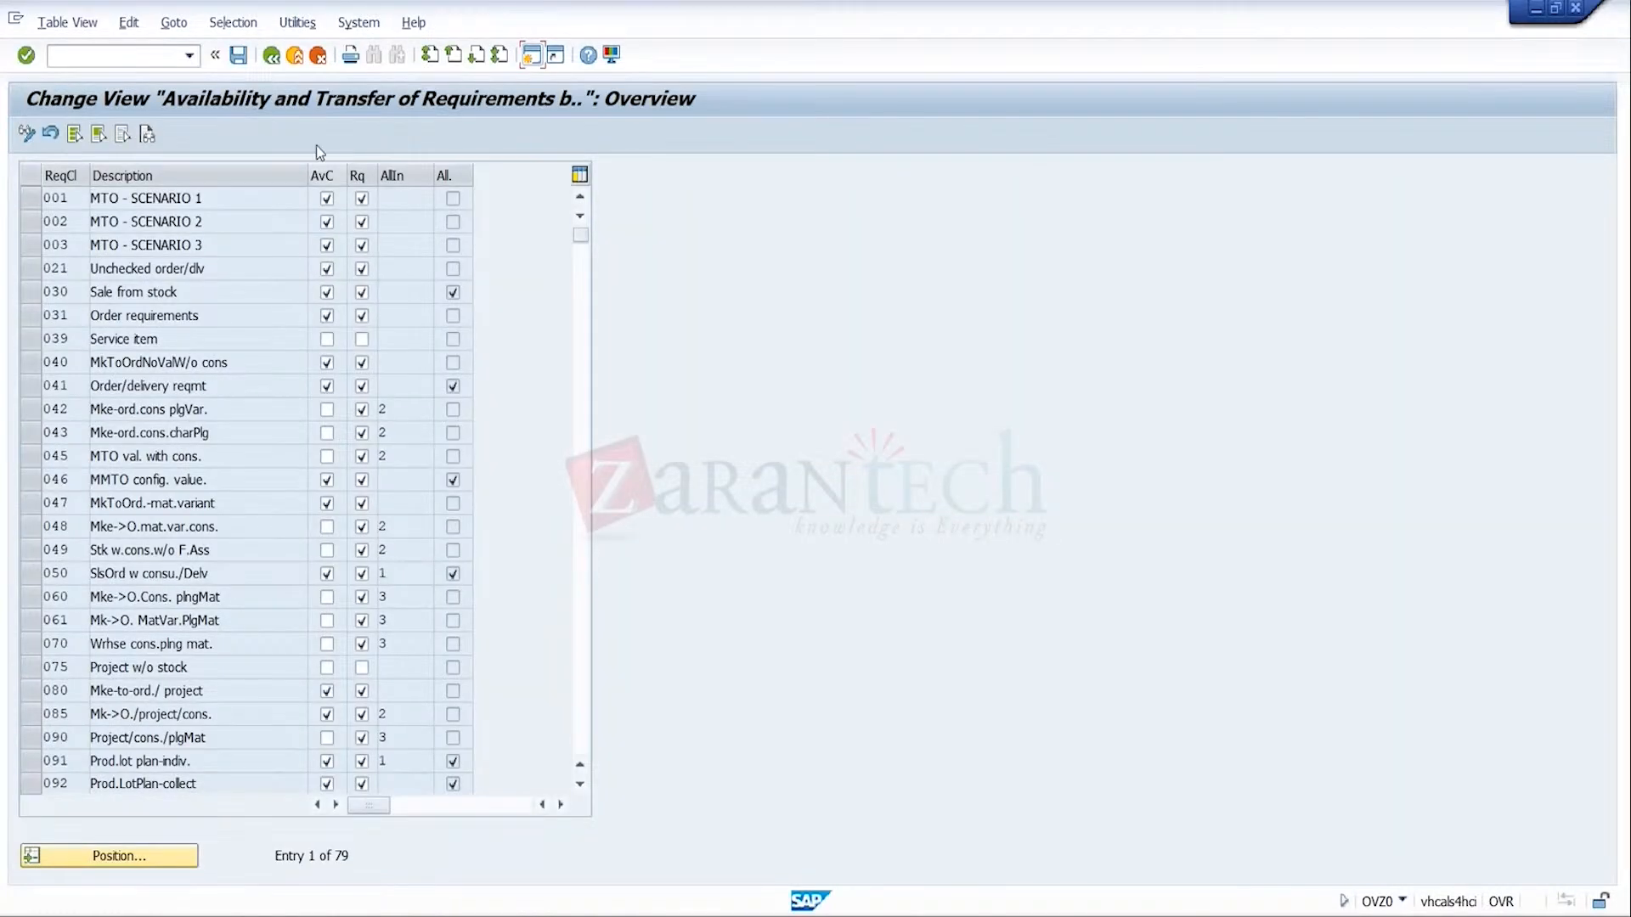
pyautogui.click(278, 57)
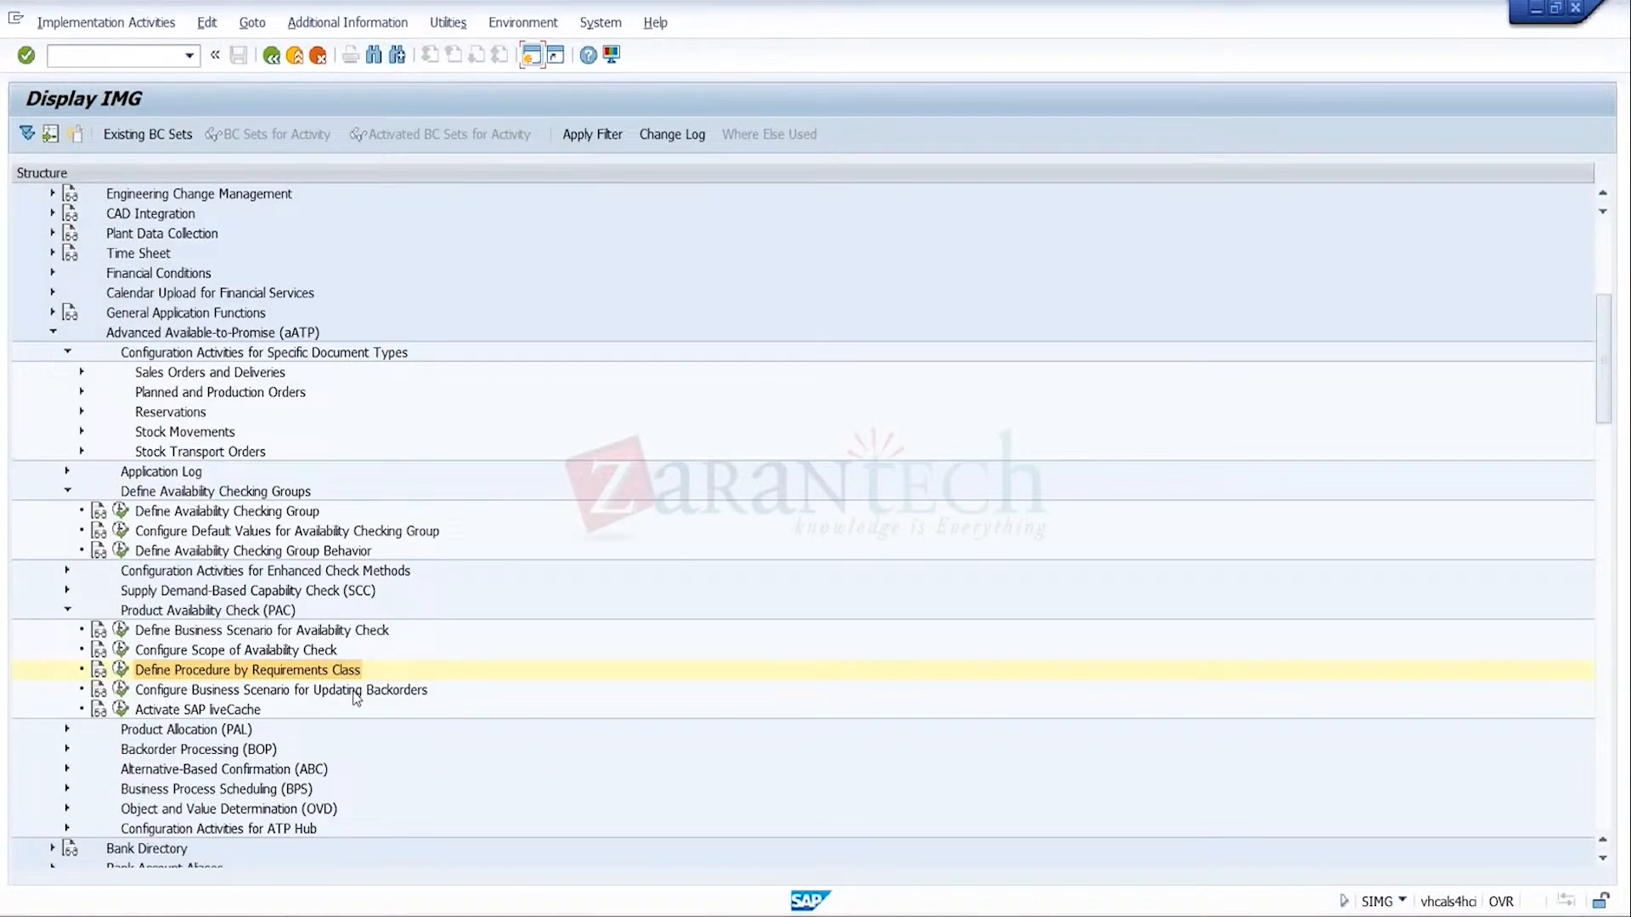
# Step: Expand Backorder Processing (BOP) and examine its business scenario activity and interactive requirement processing enhancements
pyautogui.click(253, 752)
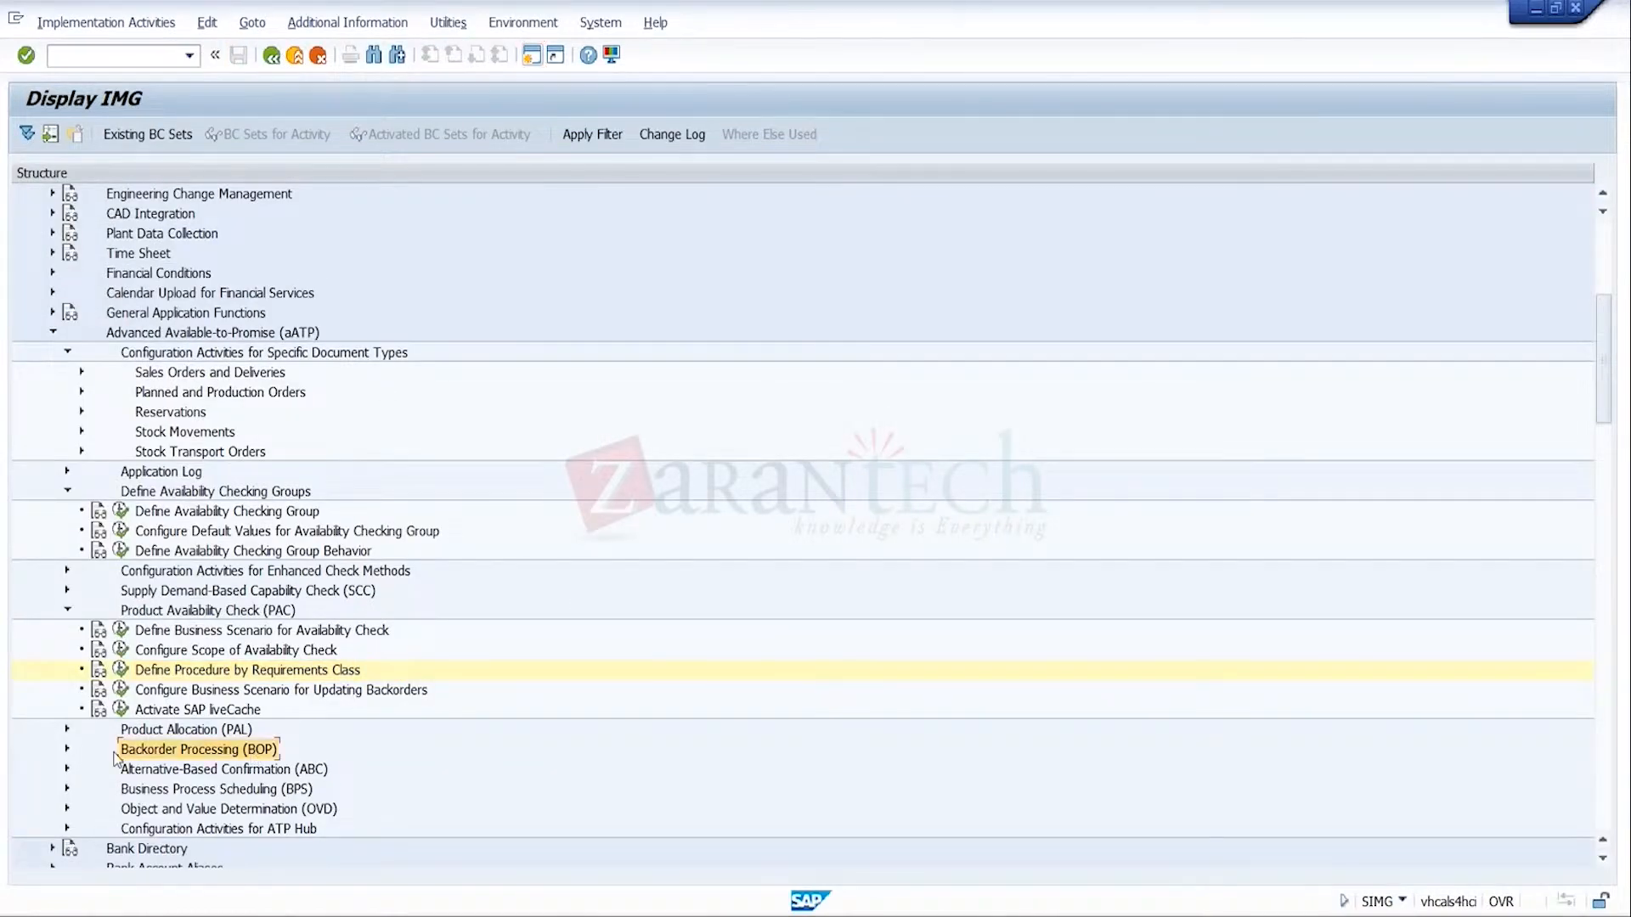
pyautogui.click(68, 750)
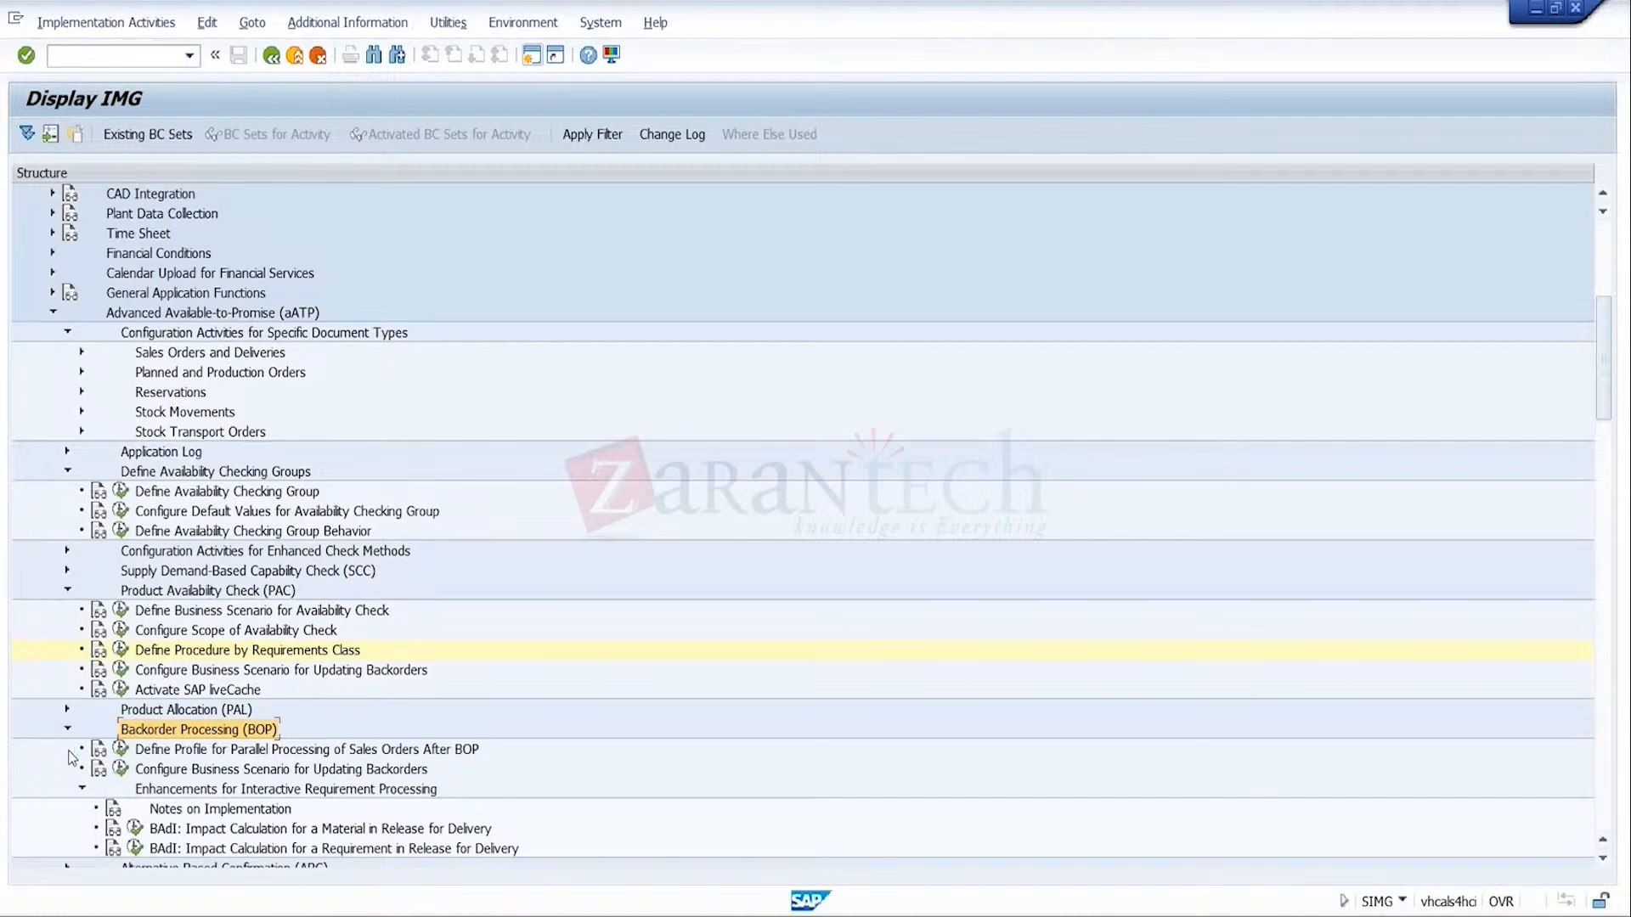
pyautogui.click(277, 831)
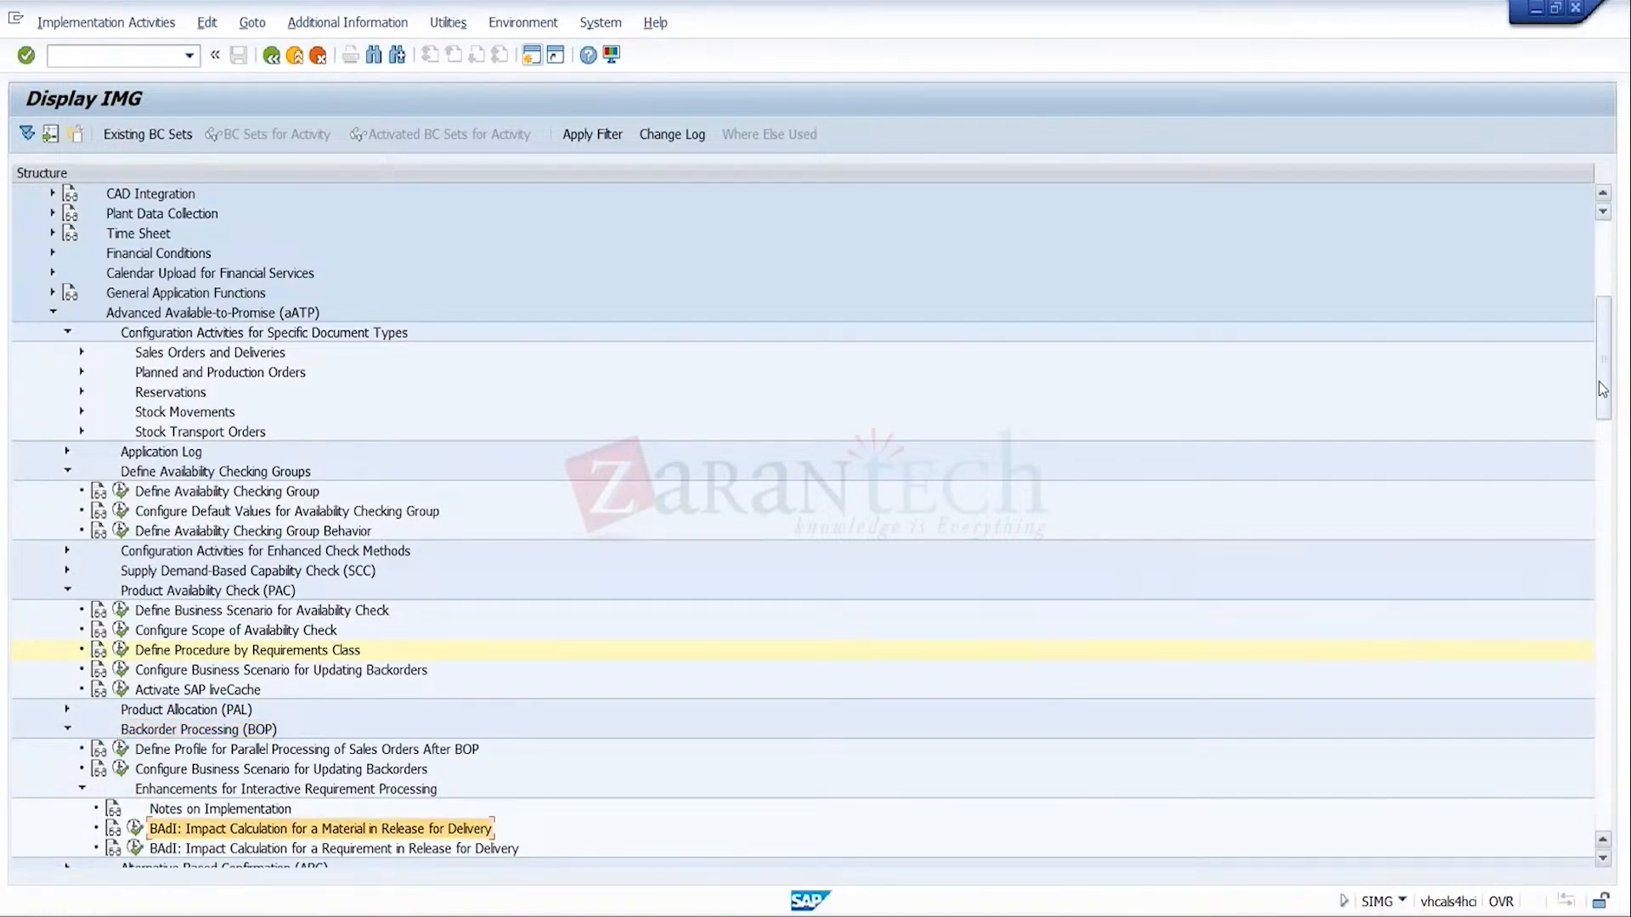
pyautogui.scroll(-3, 1602, 379)
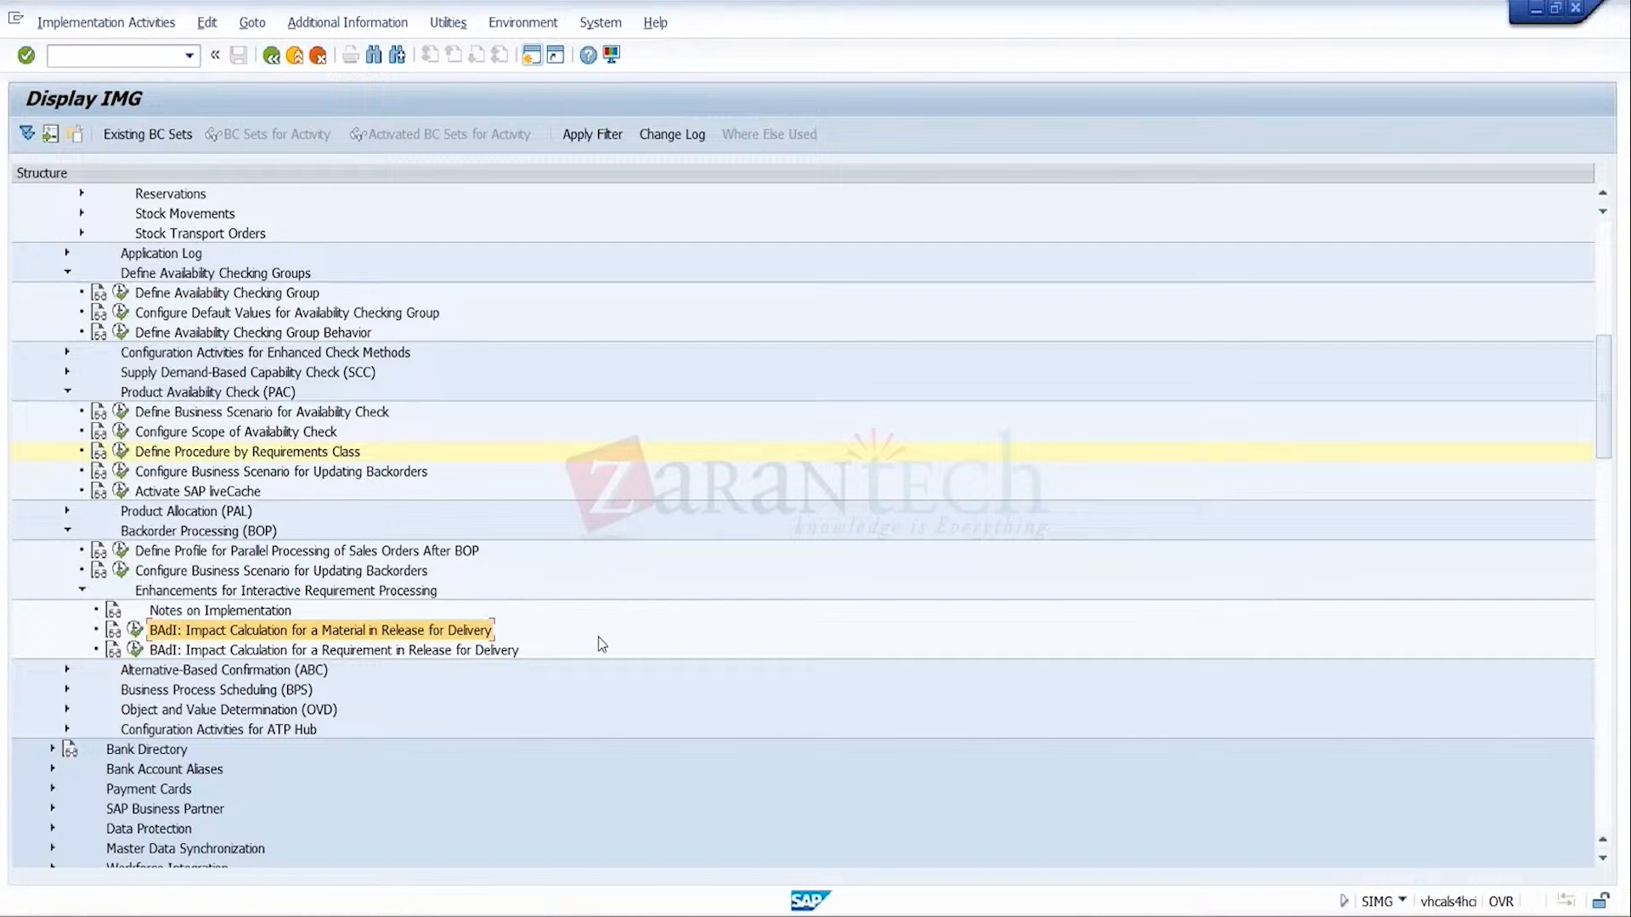
pyautogui.click(350, 572)
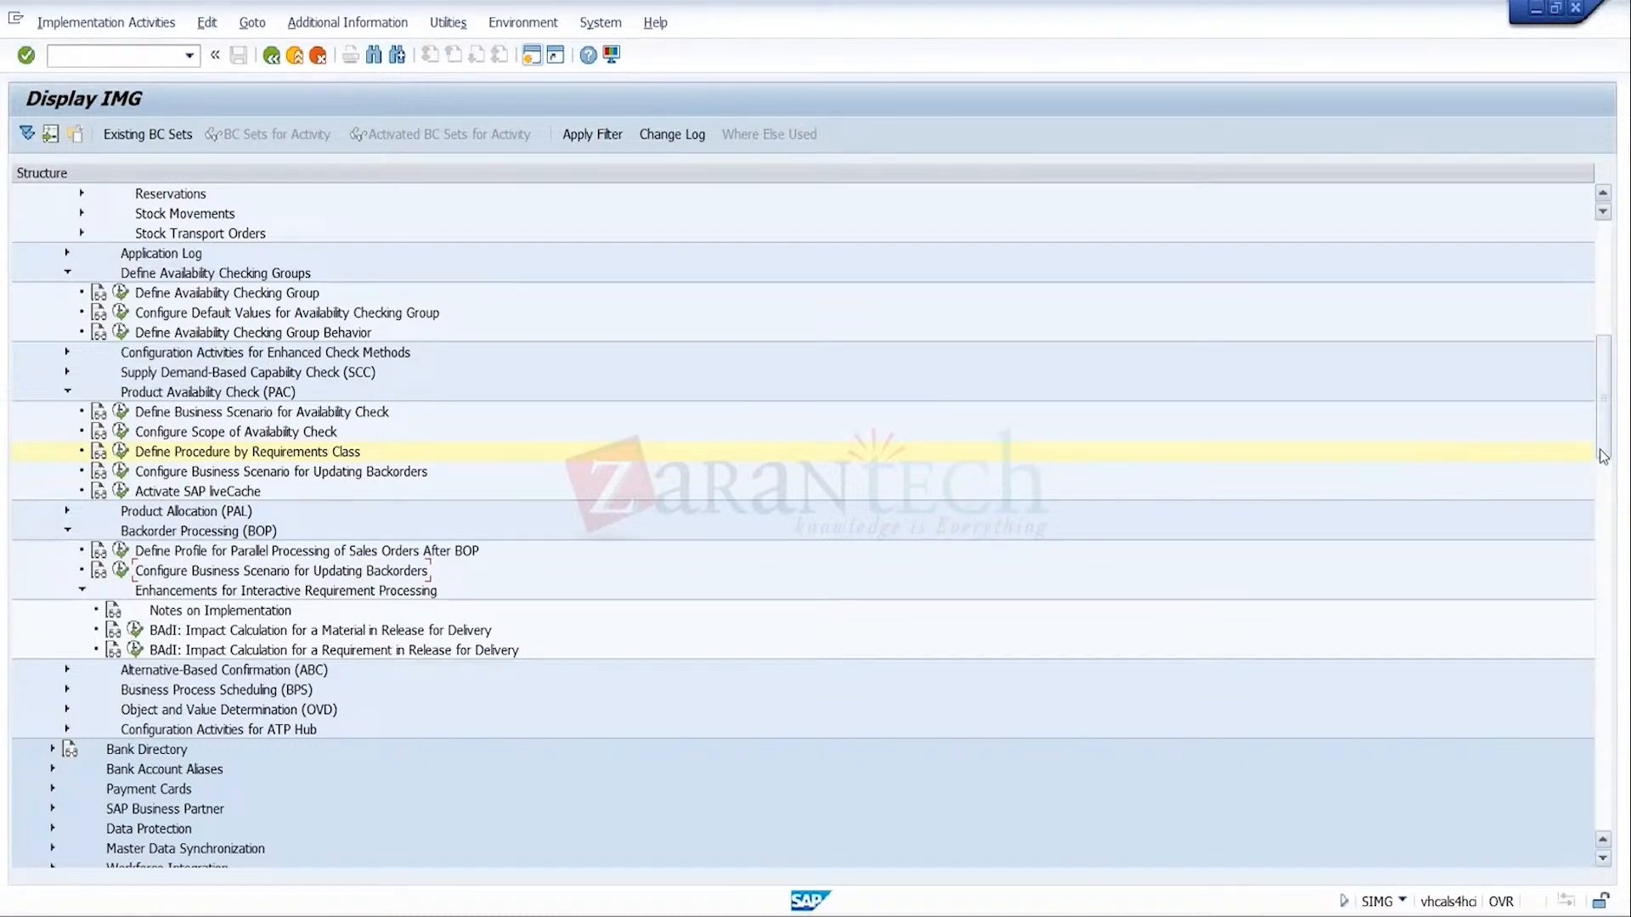
# Step: Collapse Advanced Available-to-Promise (aATP) and its parent node Cross-Application Components
pyautogui.moveTo(1603, 427); pyautogui.dragTo(1603, 351)
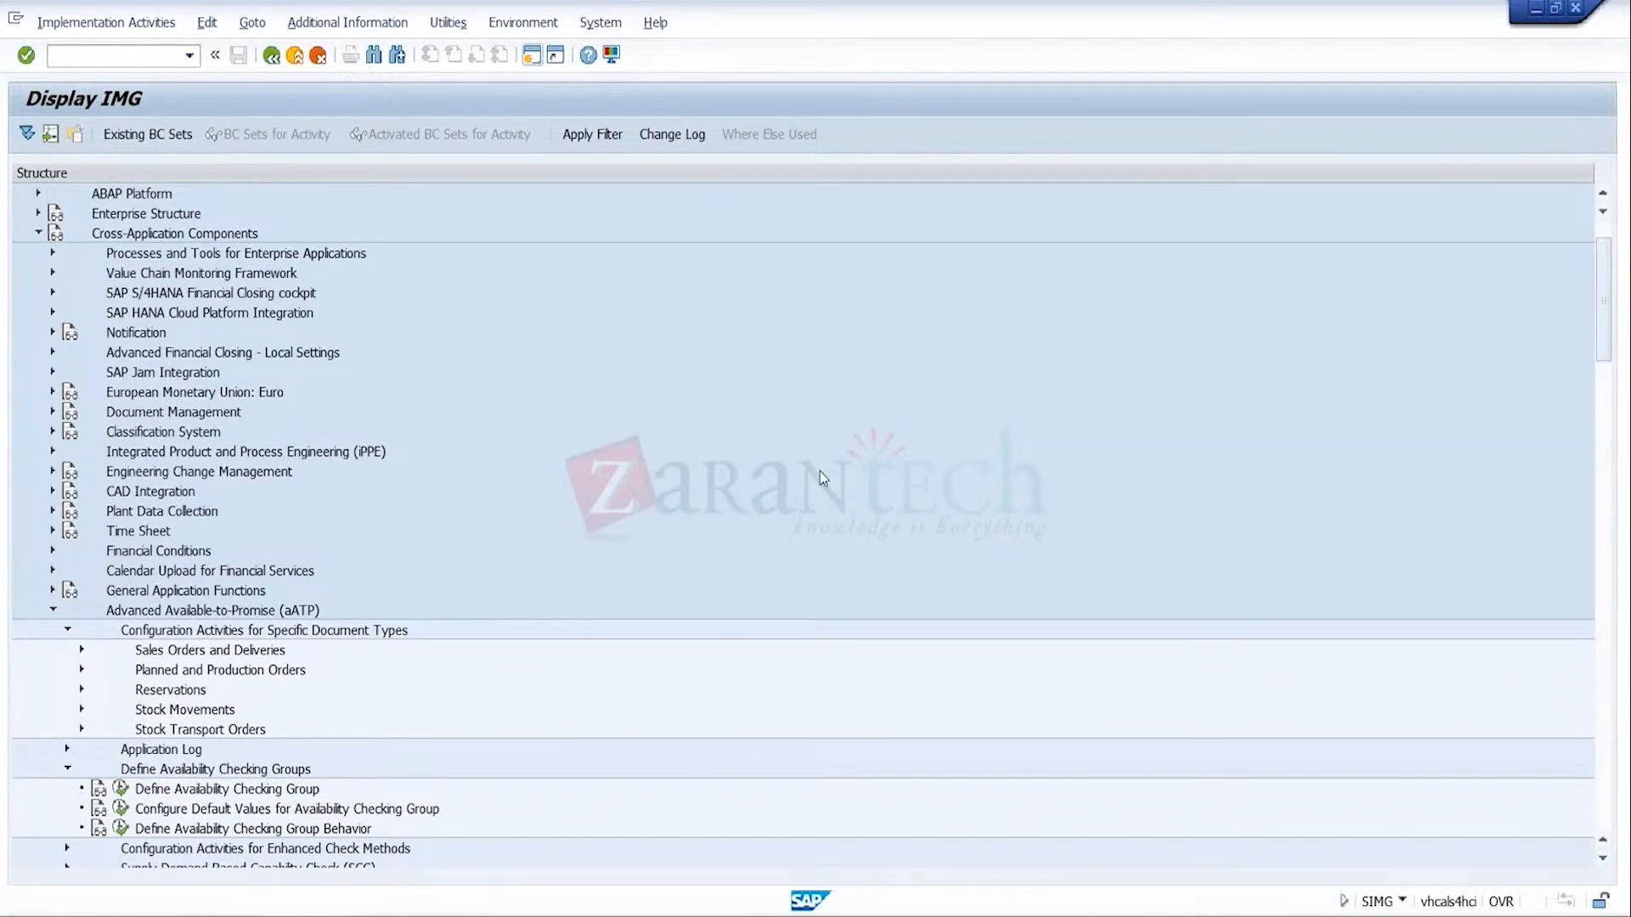
pyautogui.click(52, 610)
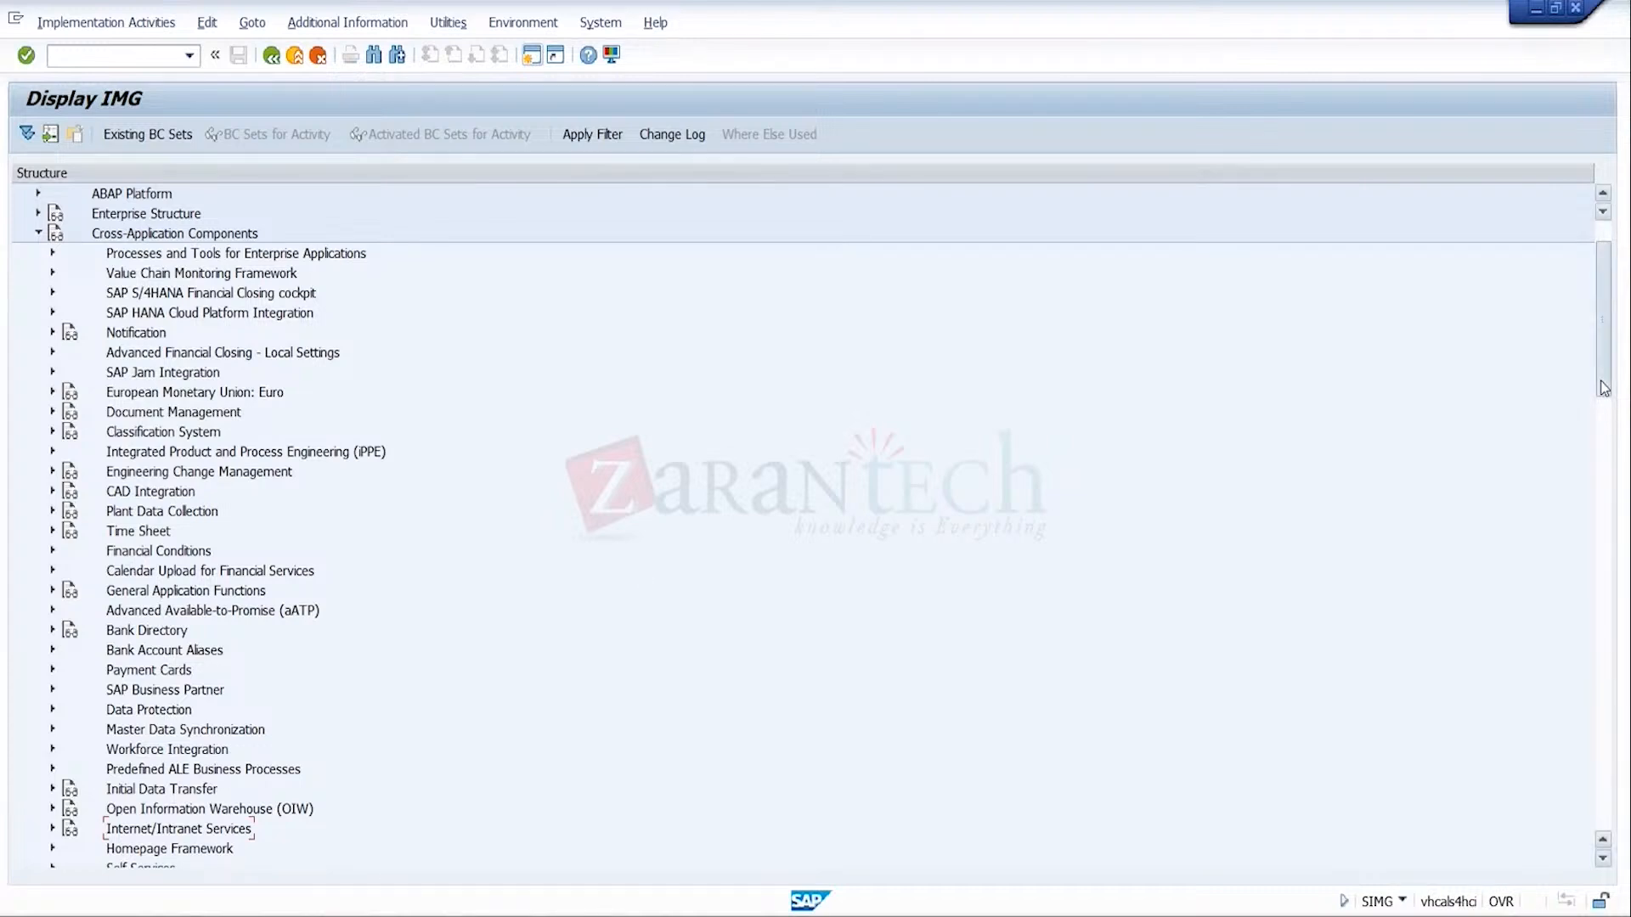
pyautogui.scroll(-1, 1603, 396)
pyautogui.moveTo(1604, 396); pyautogui.dragTo(1603, 375)
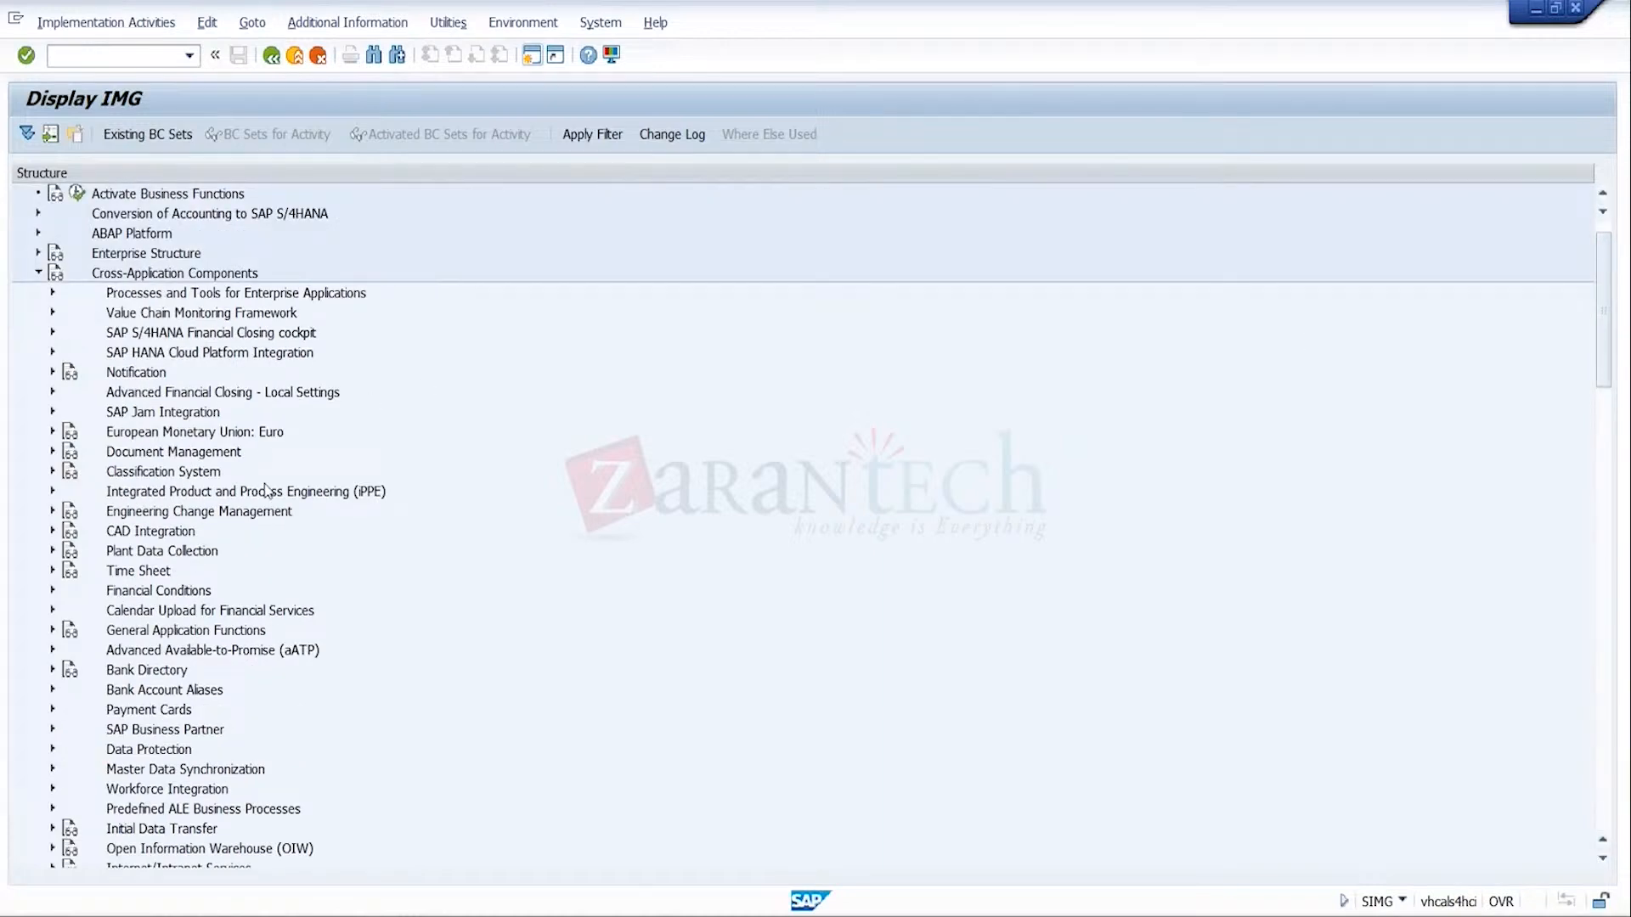
pyautogui.click(38, 273)
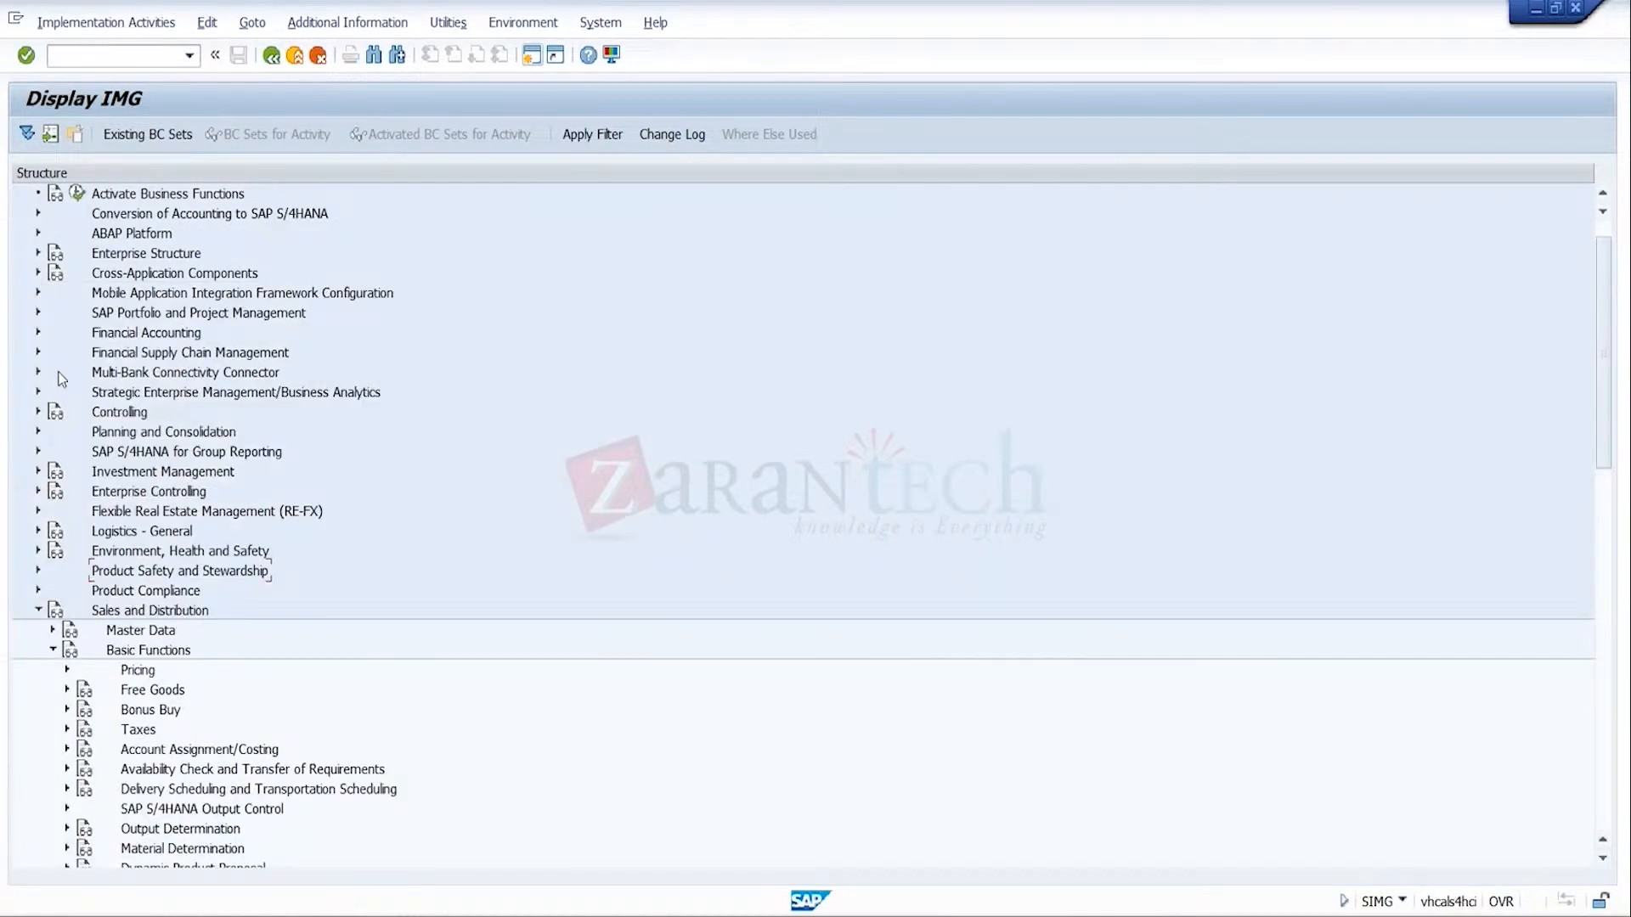
# Step: Expand Logistics - General down through Logistics Information System (LIS) and Logistics Data Warehouse to the Updating node's activities
pyautogui.click(38, 532)
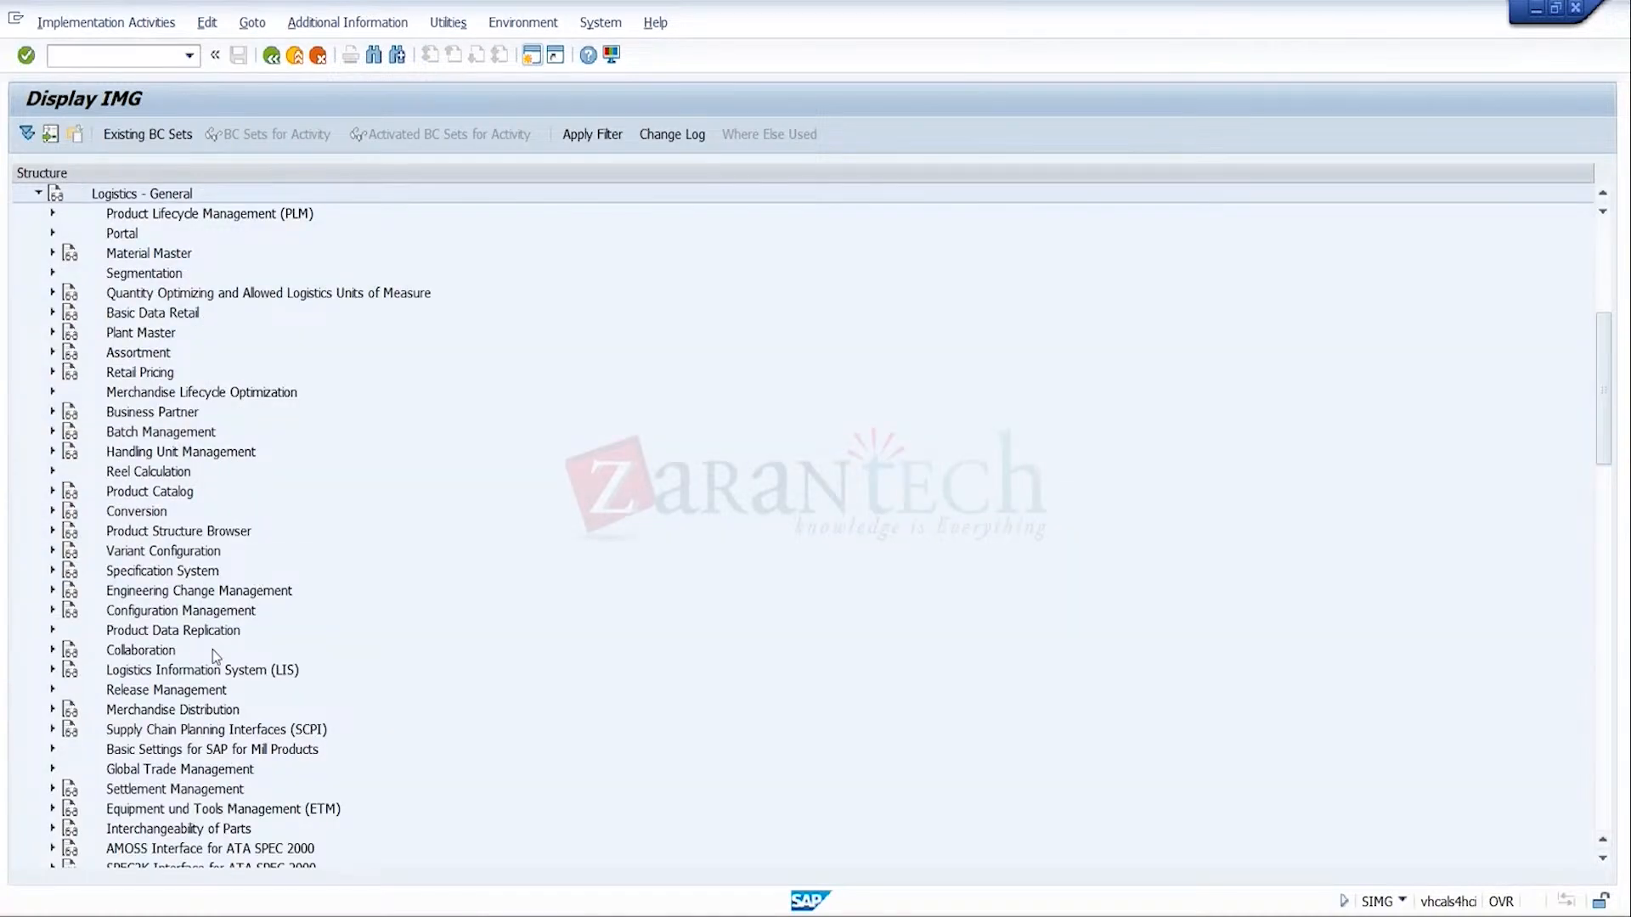
pyautogui.click(271, 672)
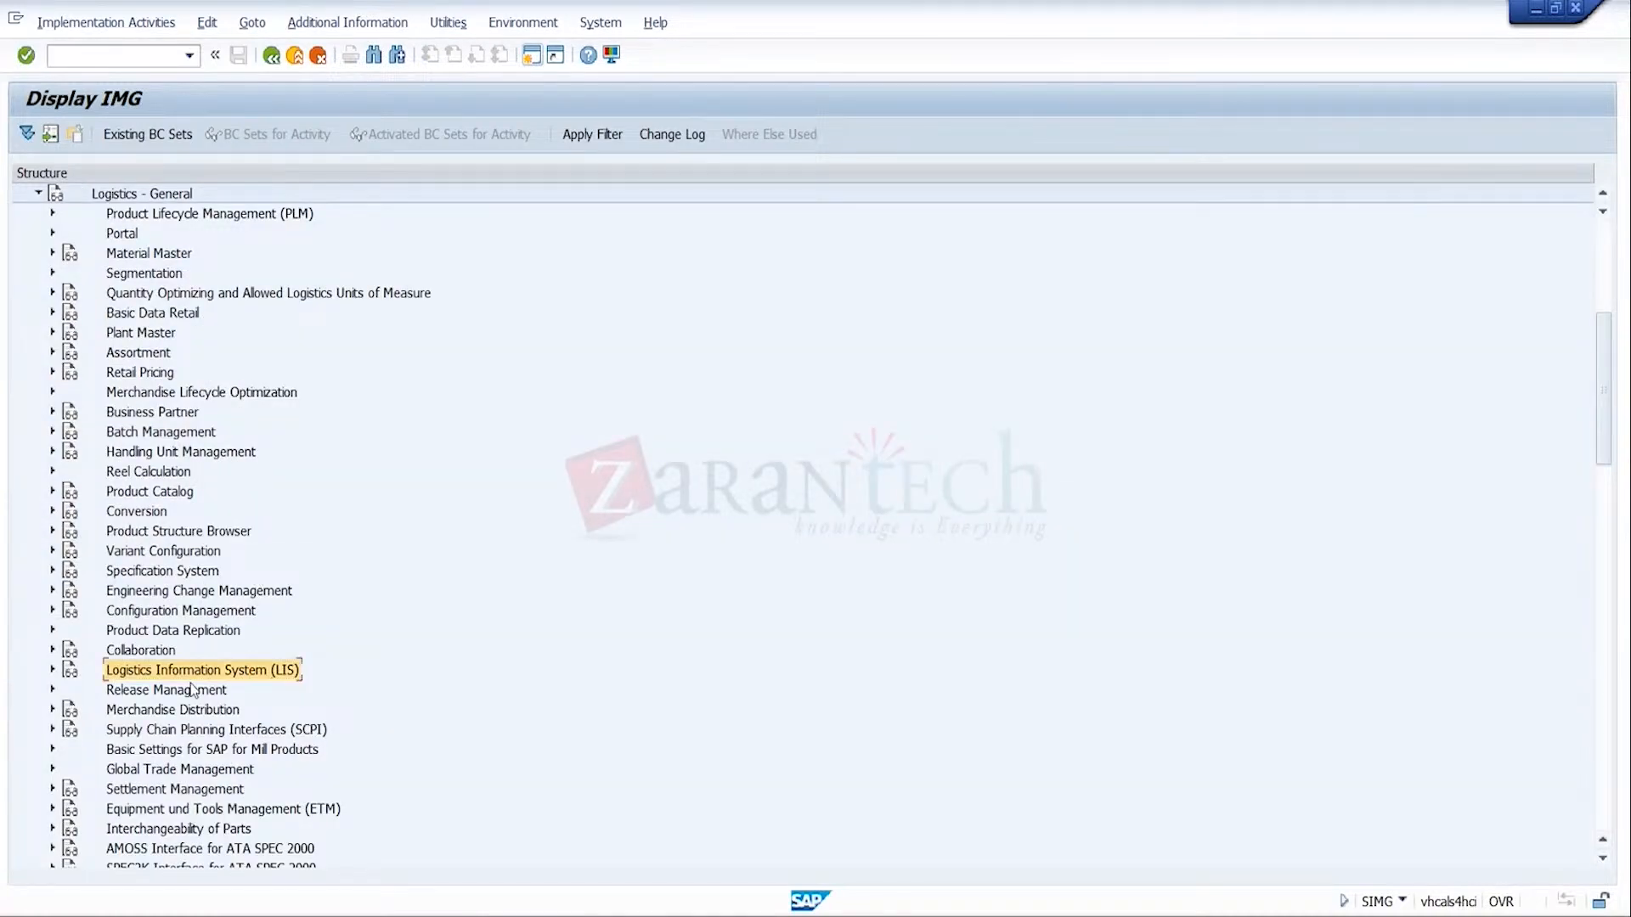
pyautogui.click(51, 670)
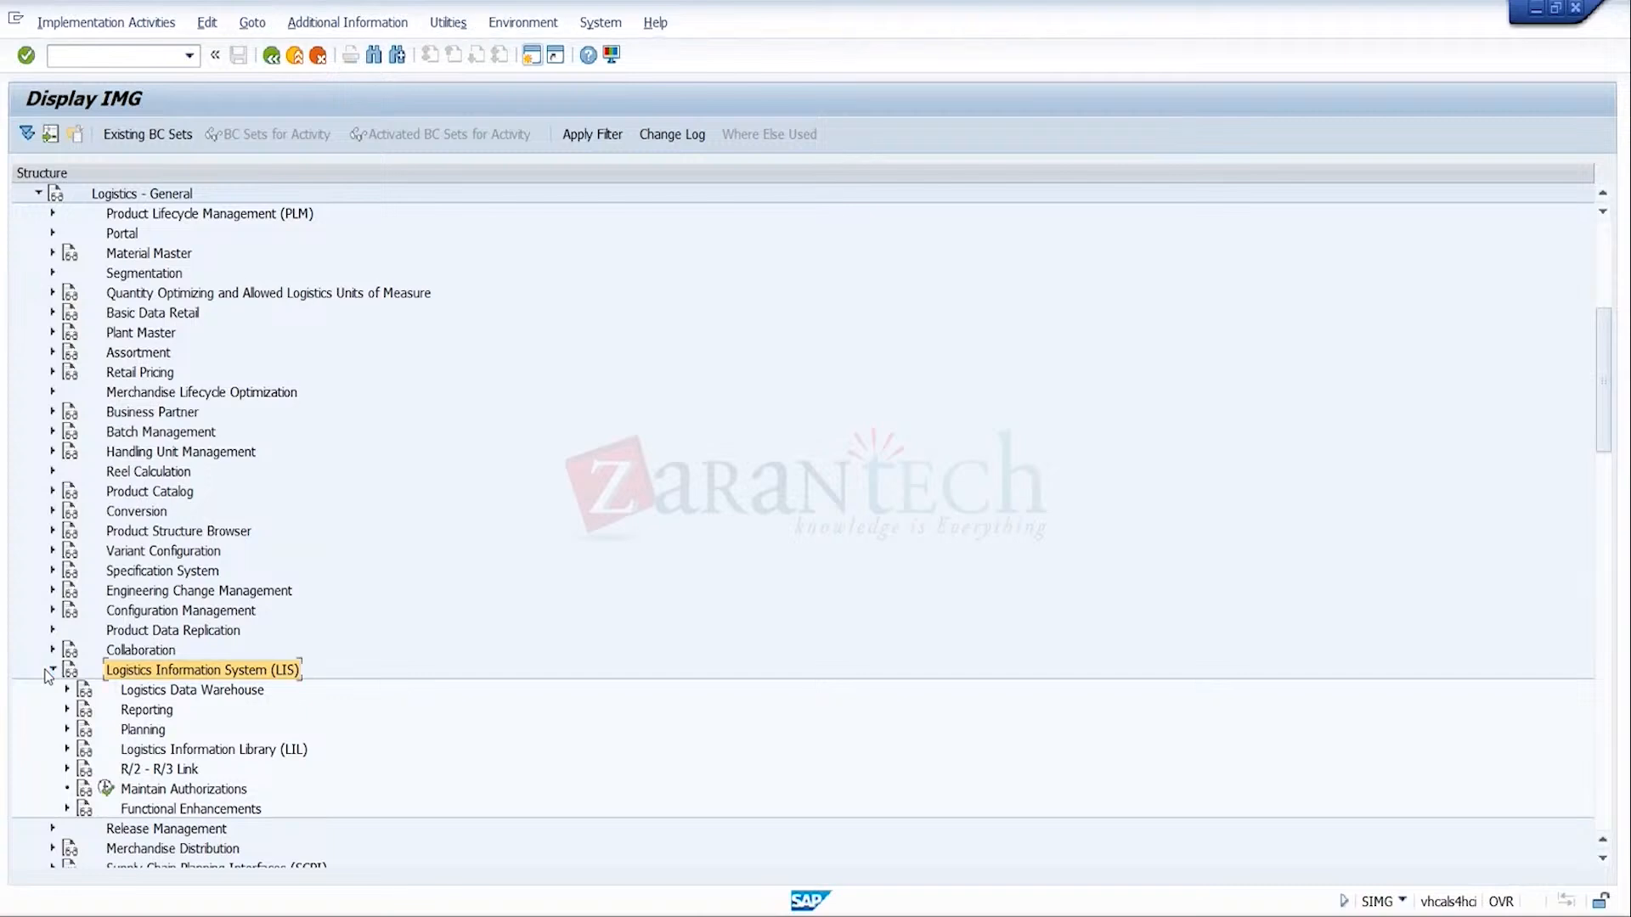
pyautogui.click(159, 693)
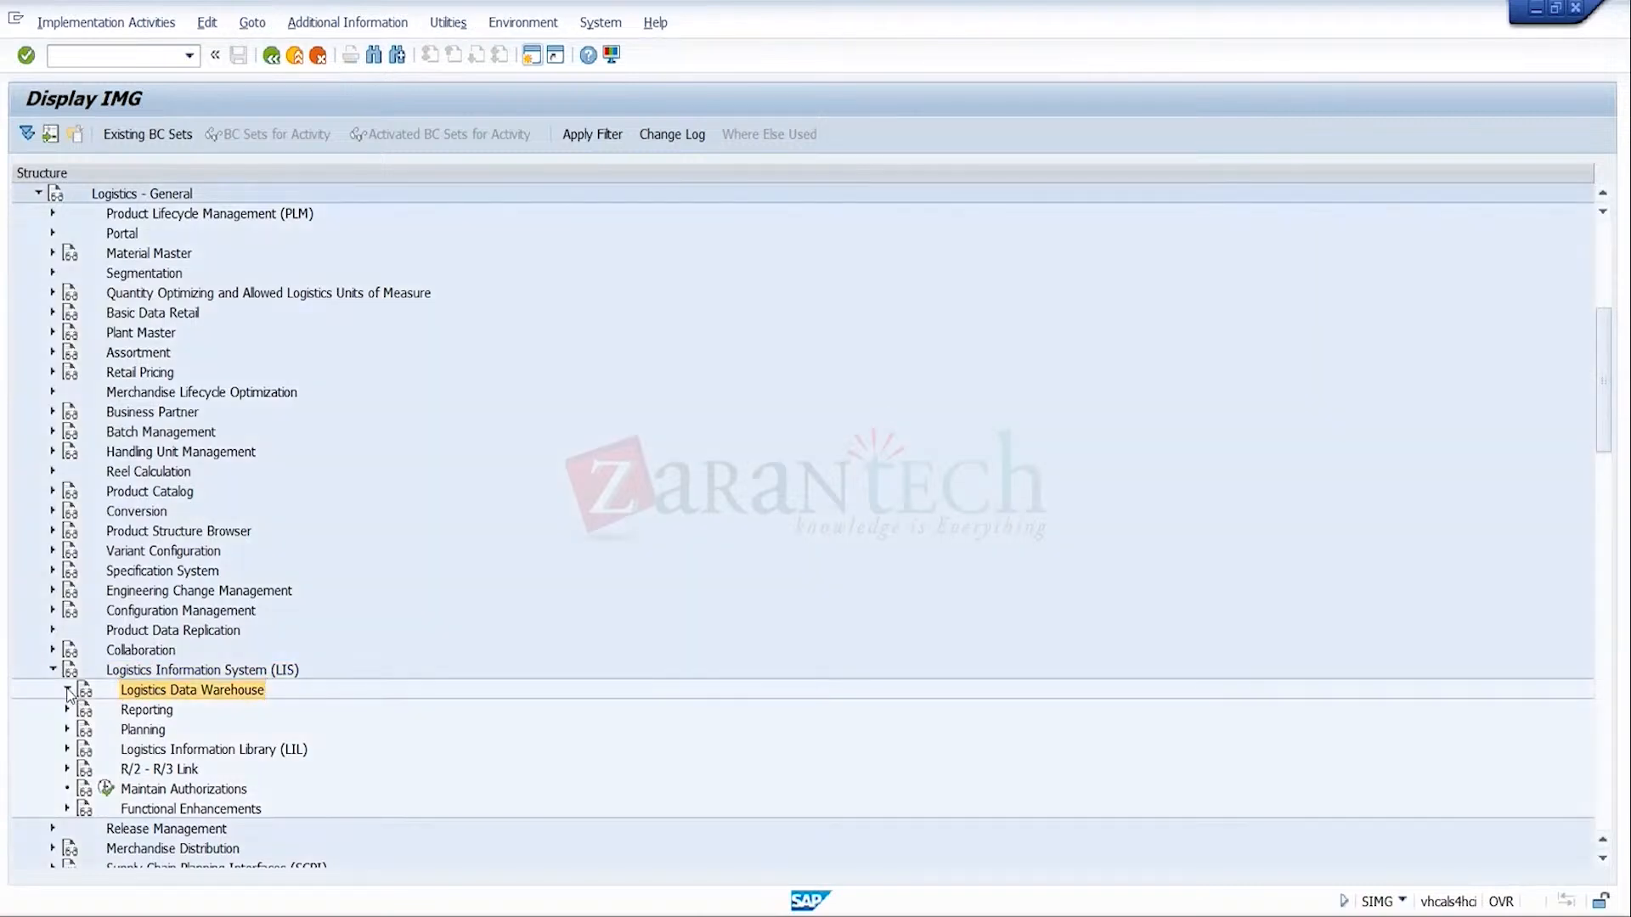
pyautogui.click(67, 689)
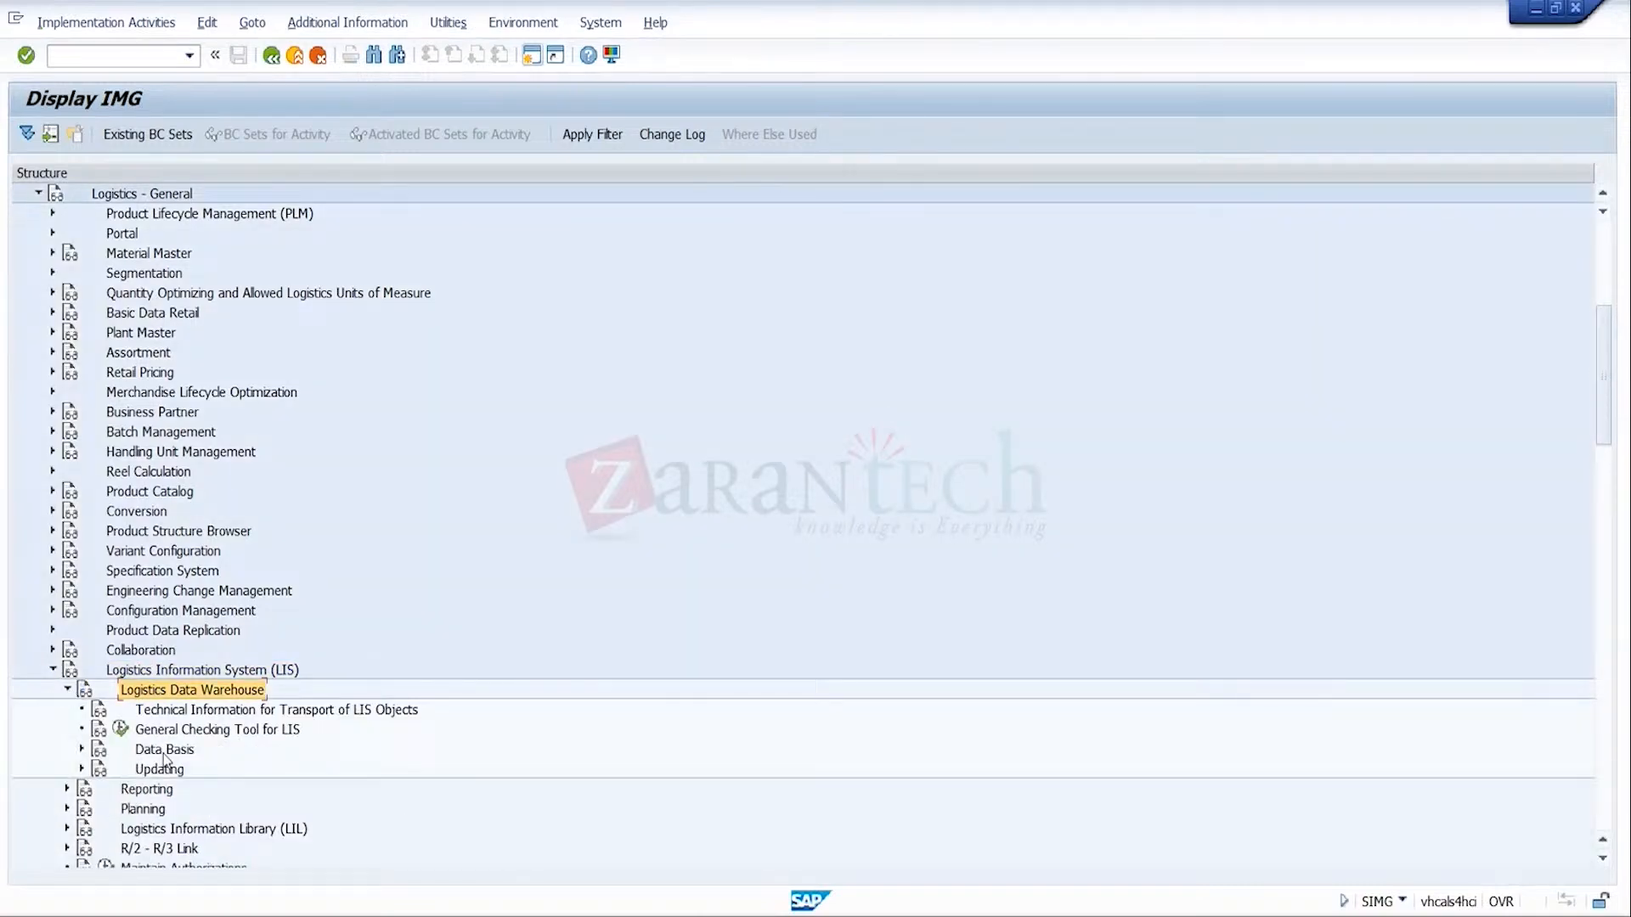
pyautogui.click(82, 770)
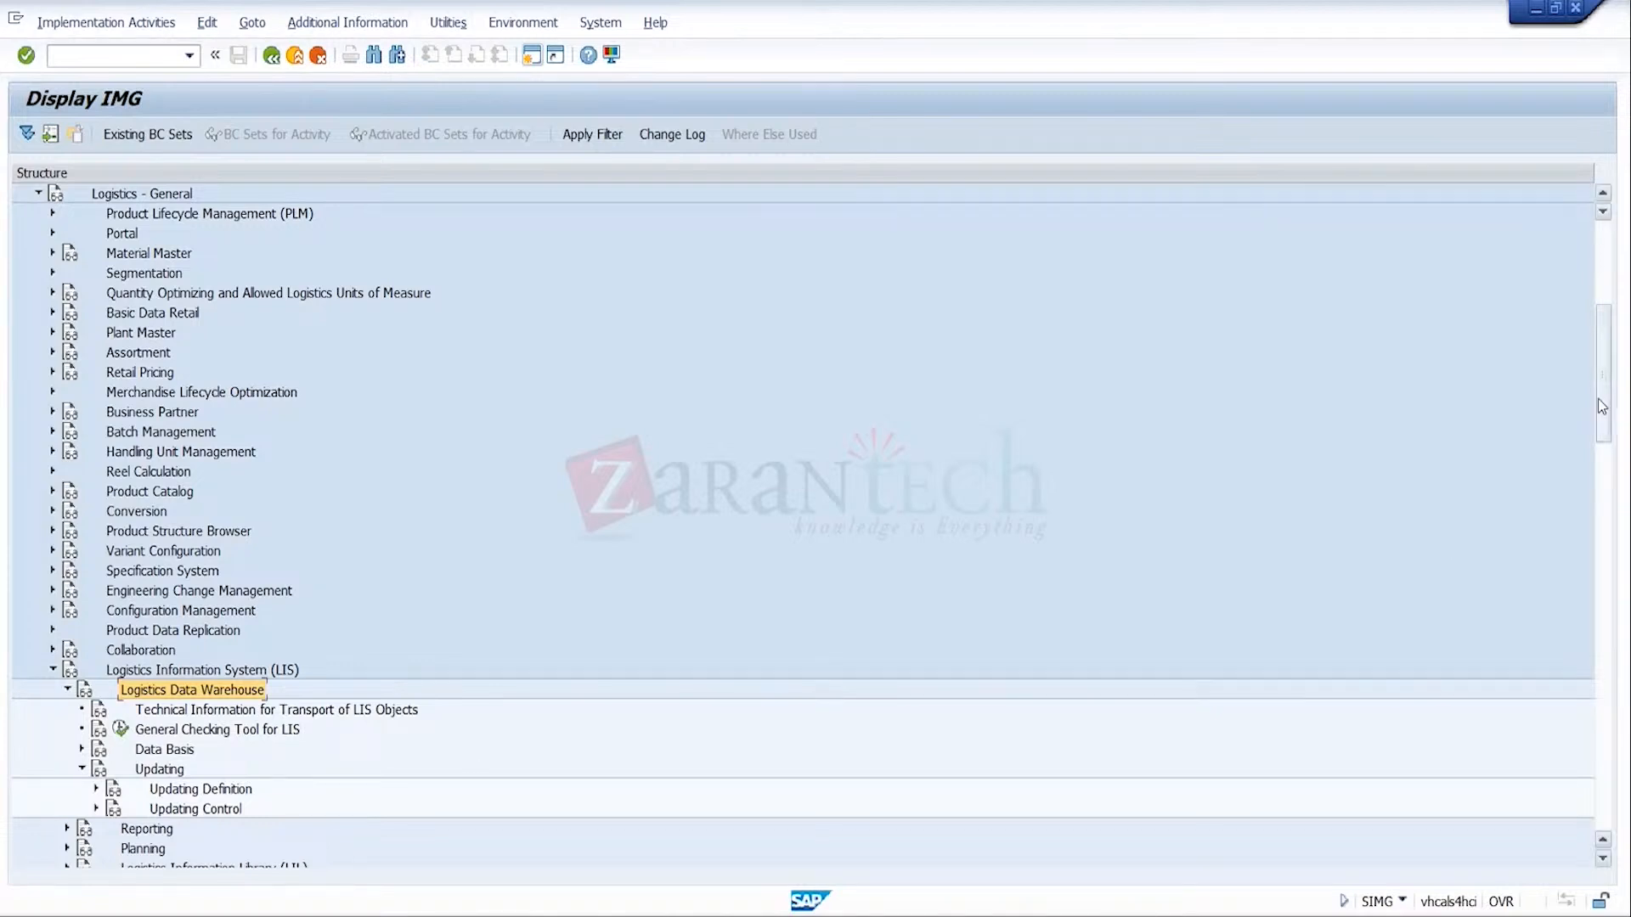
pyautogui.scroll(-4, 1588, 410)
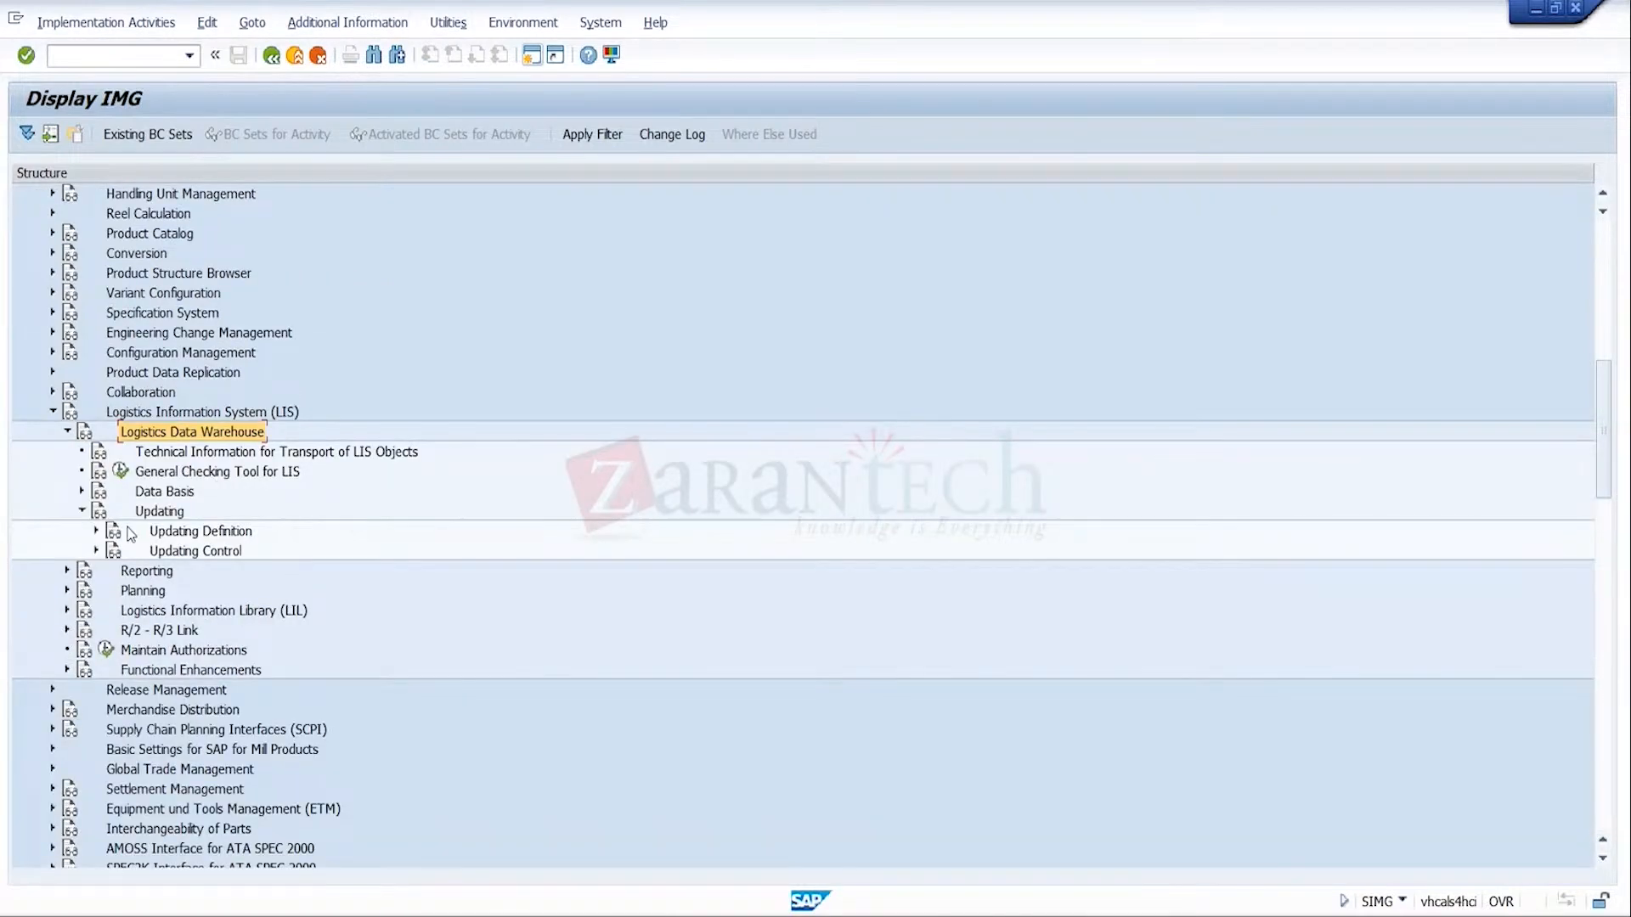
# Step: Expand Updating Control under Updating and examine the nodes under Settings: Sales, then collapse the sales settings
pyautogui.click(95, 550)
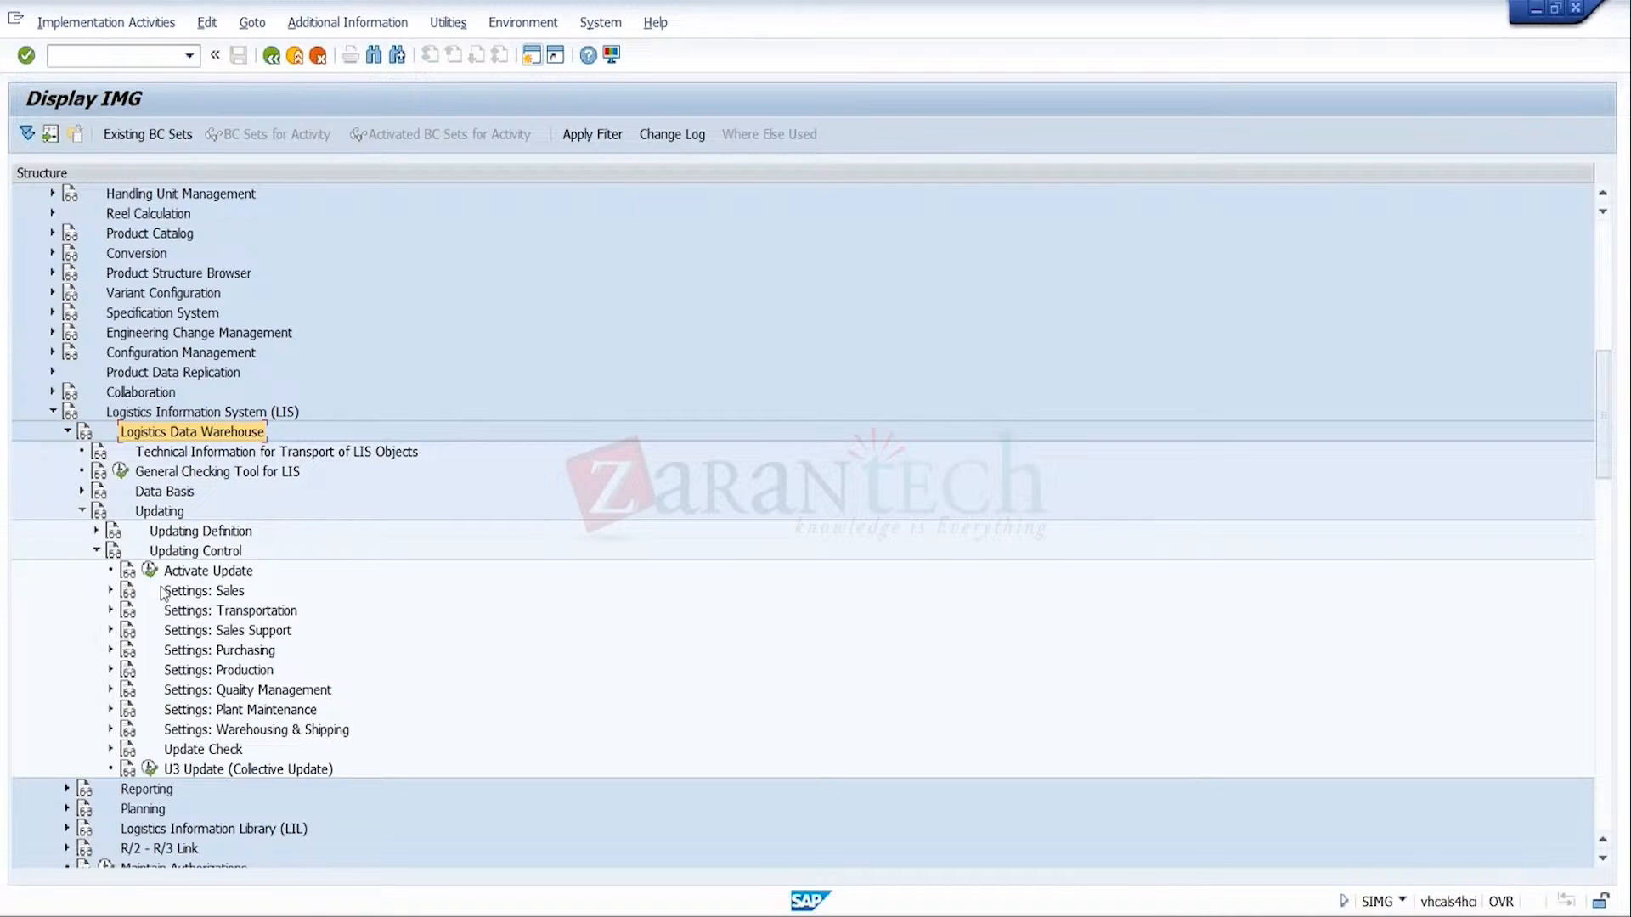
pyautogui.click(110, 591)
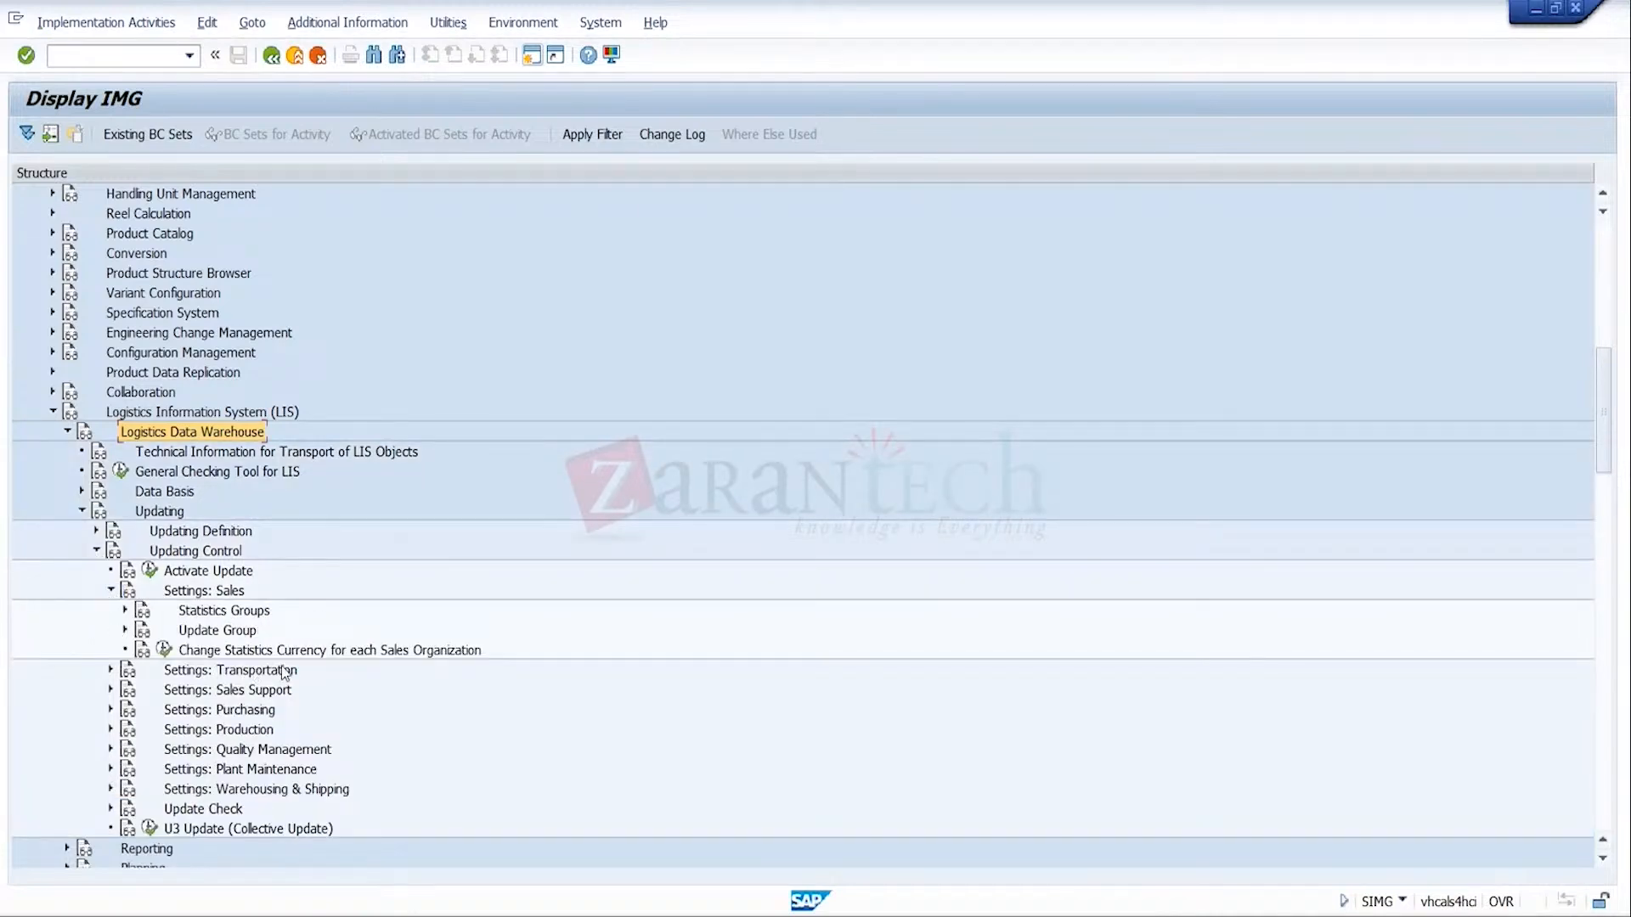
pyautogui.click(111, 590)
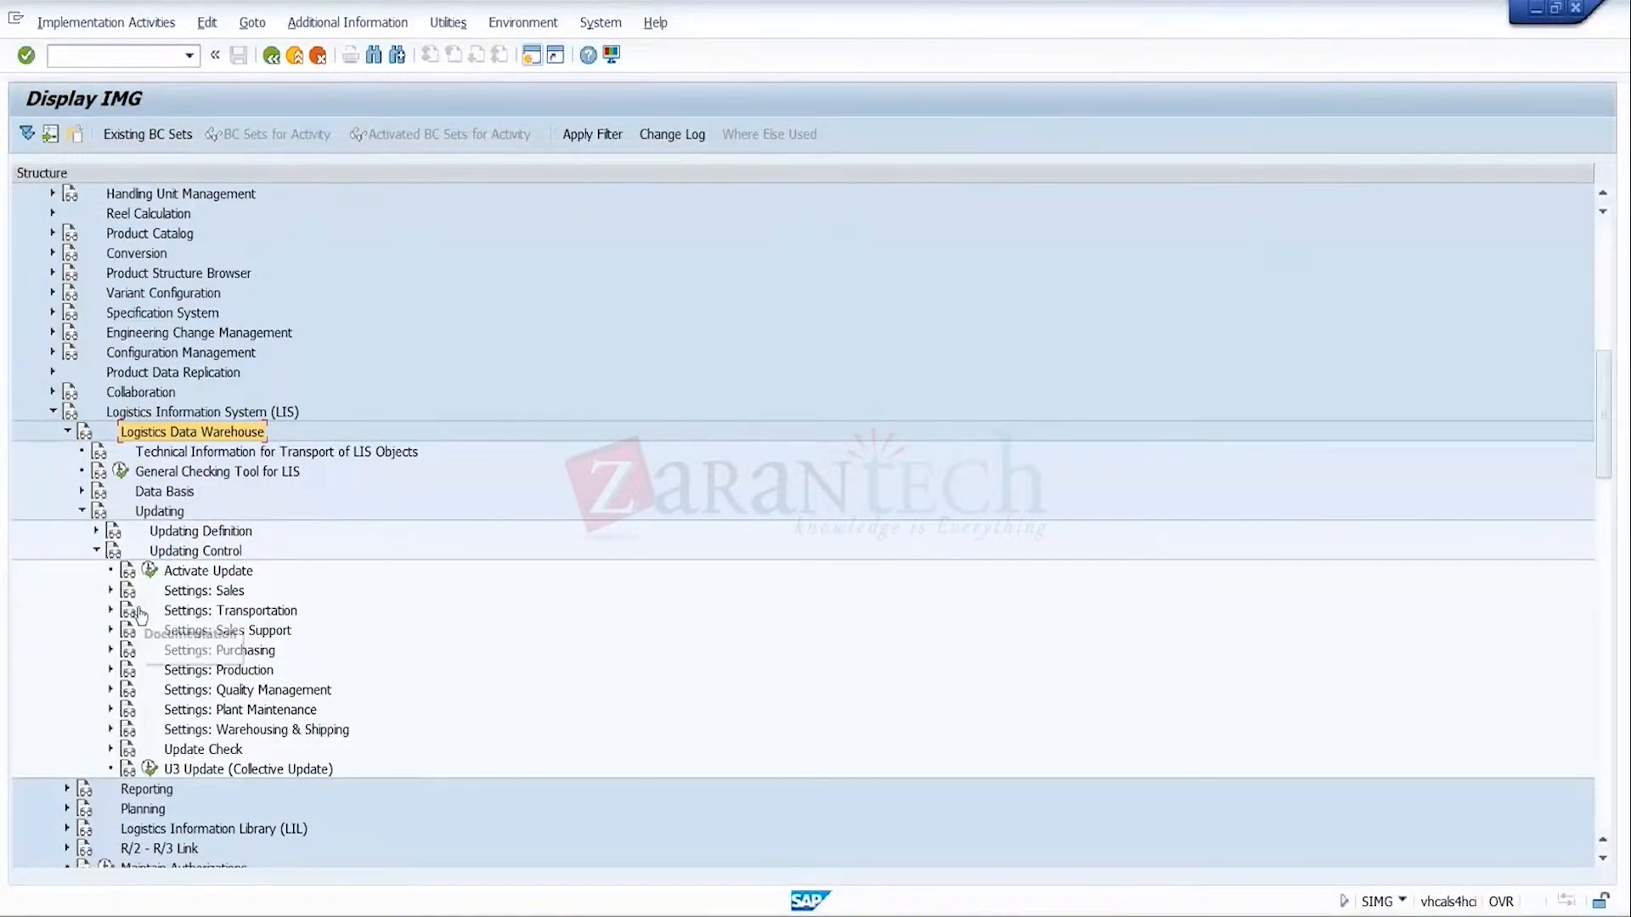
pyautogui.click(111, 591)
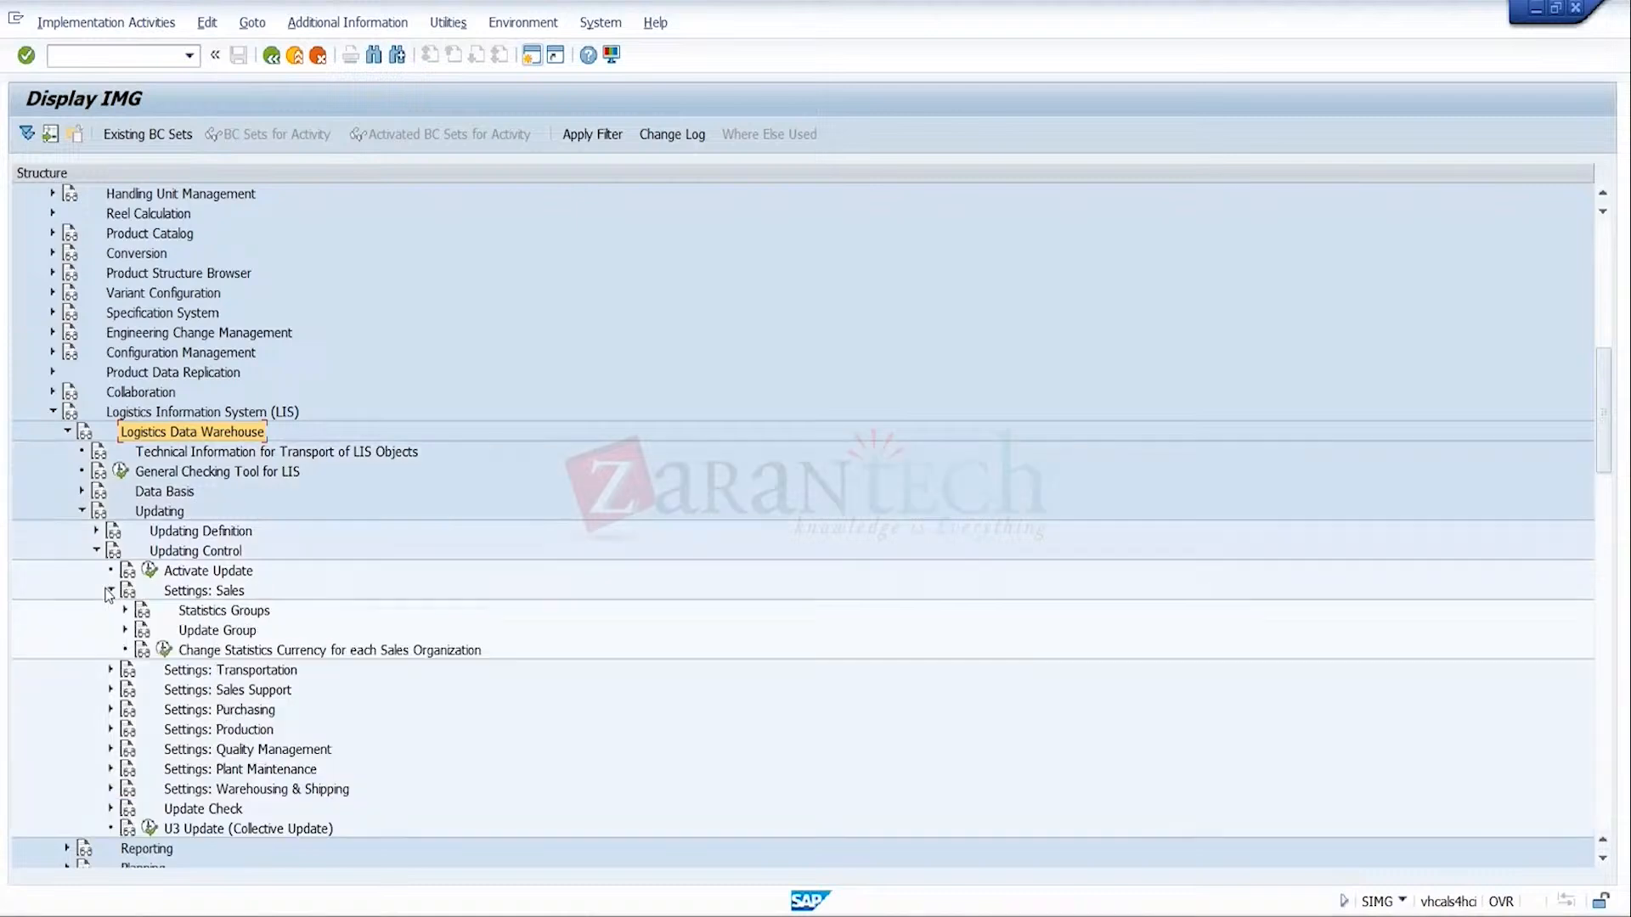
pyautogui.click(110, 591)
# Step: Look over the Activate Update application areas and read the activity's documentation, then return to the IMG
pyautogui.click(151, 565)
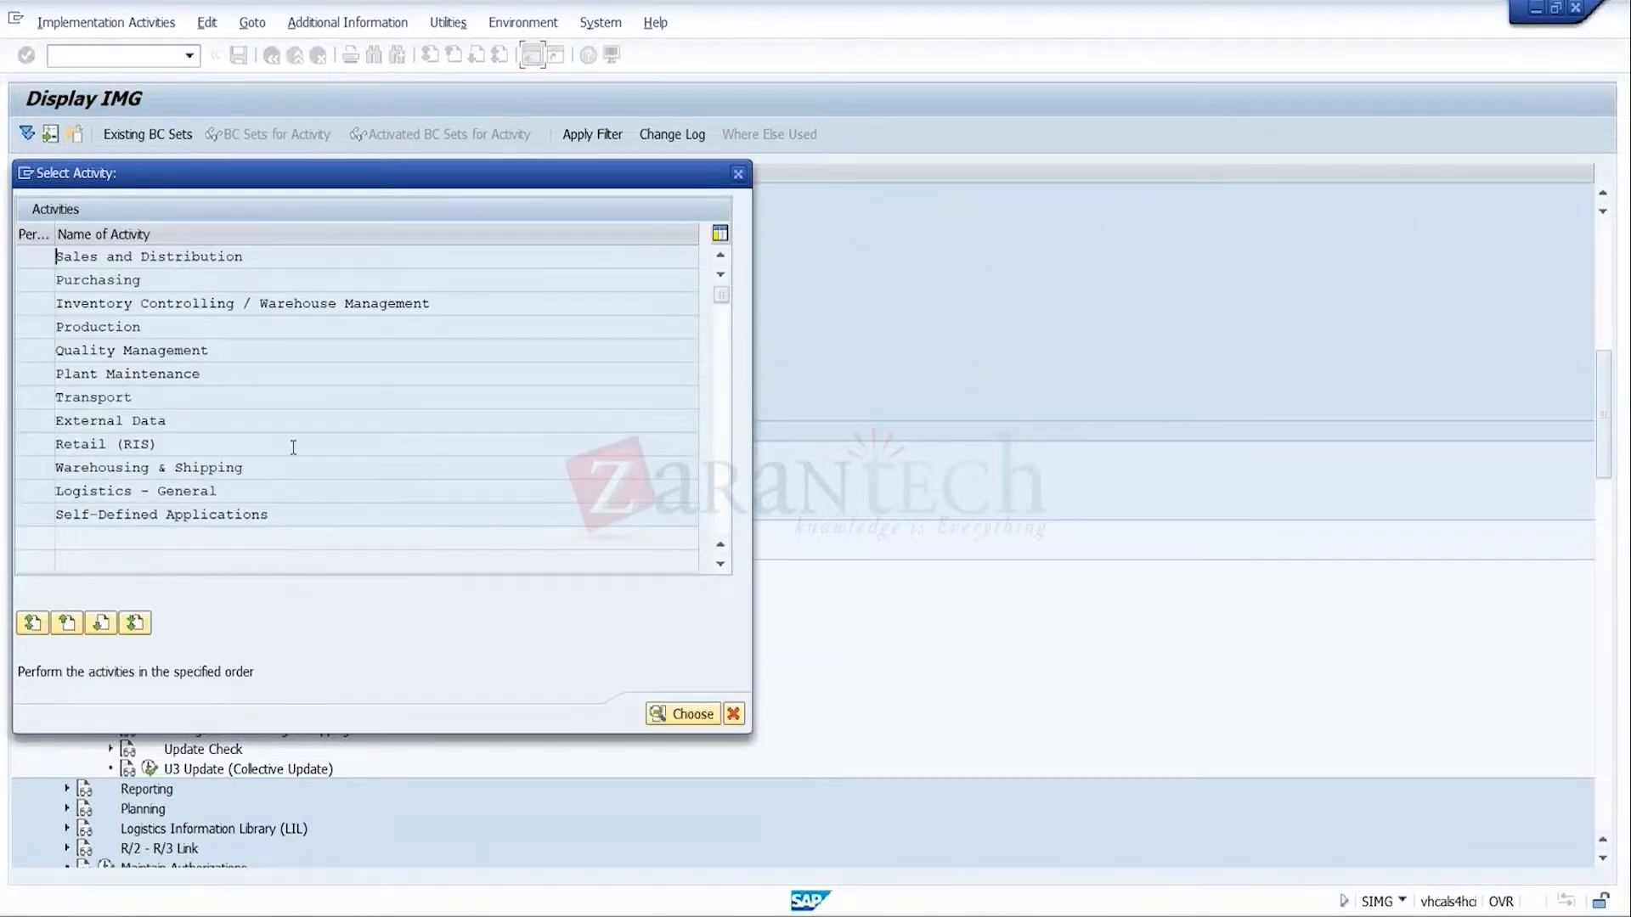
pyautogui.click(738, 173)
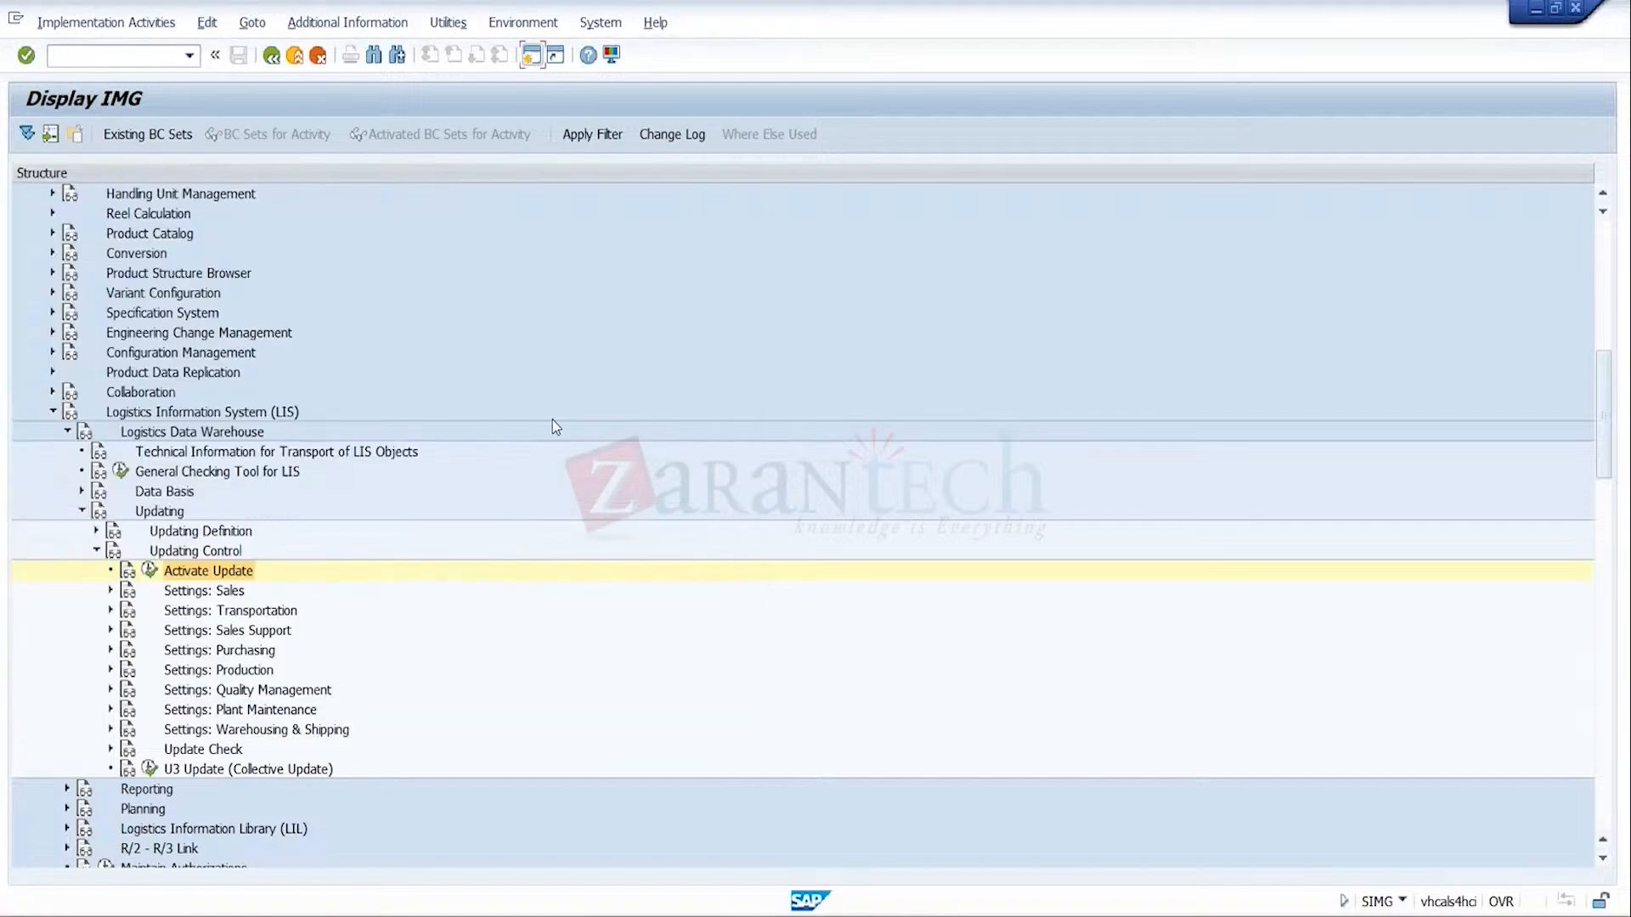
pyautogui.click(134, 574)
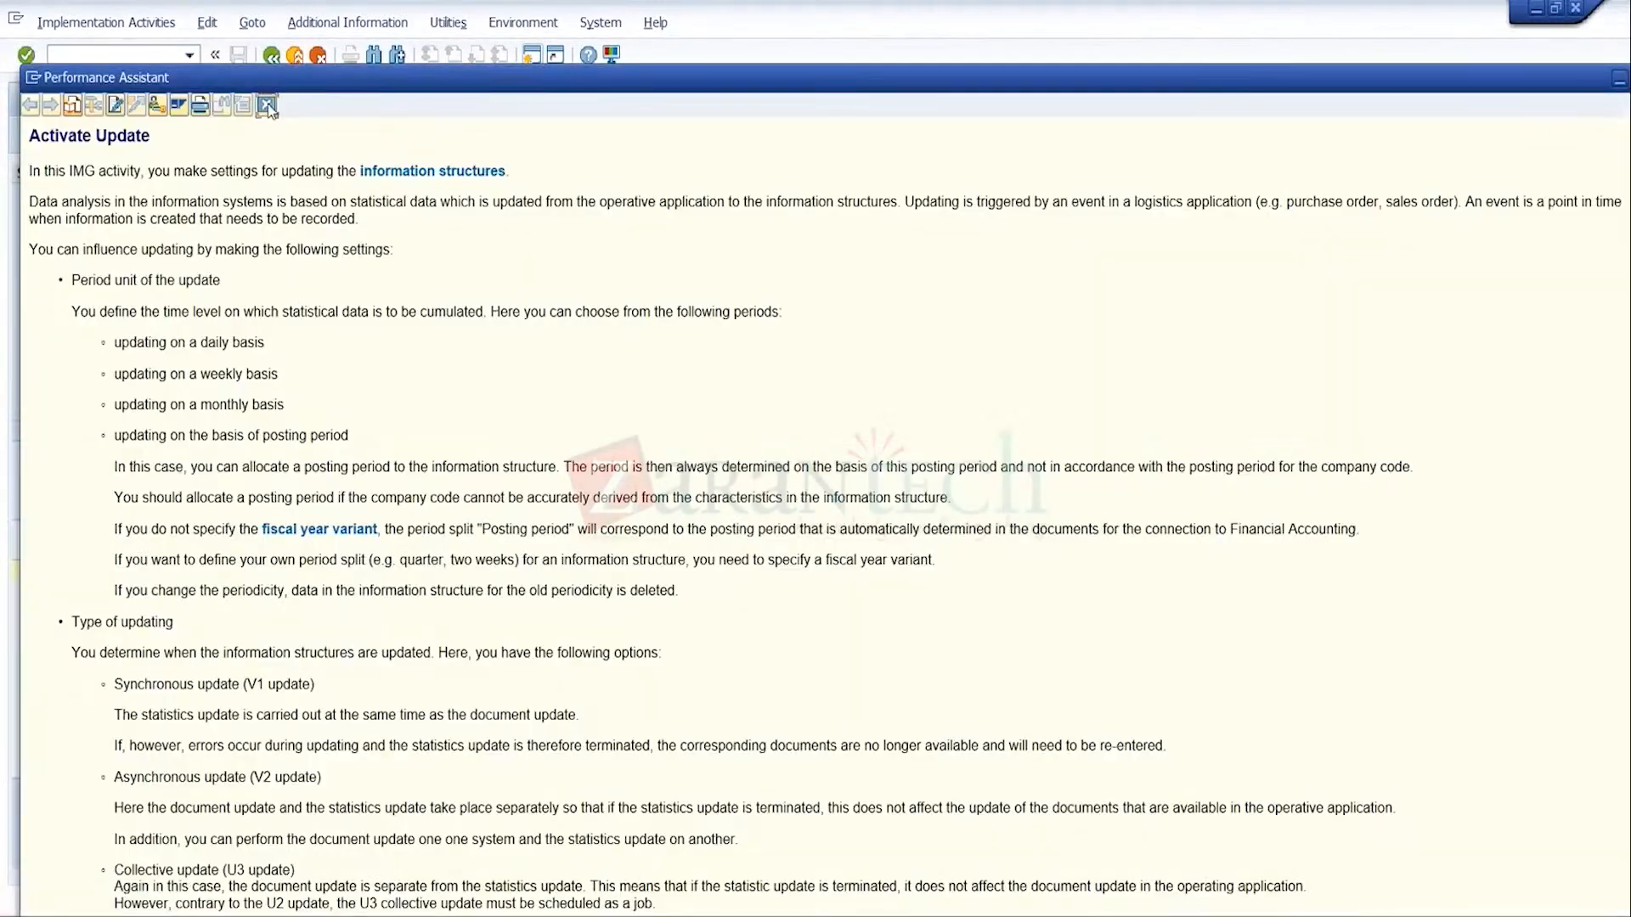
pyautogui.click(267, 104)
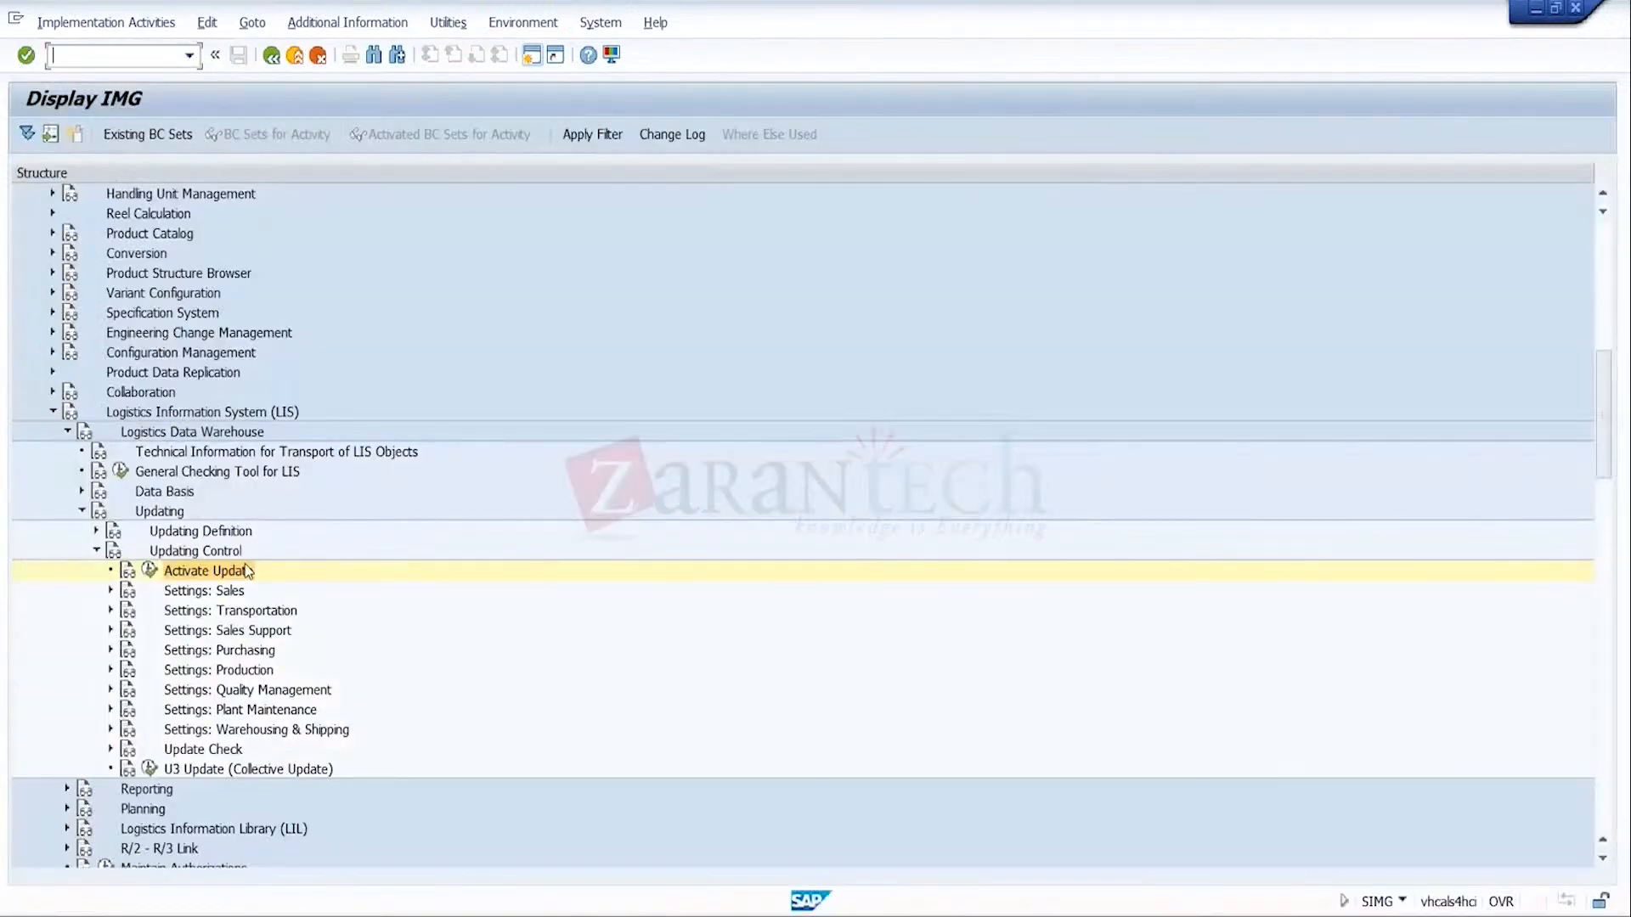
# Step: Open the Sales and Distribution updating settings under Activate Update and review the parameters of info structure S140, Product allocations
pyautogui.click(151, 570)
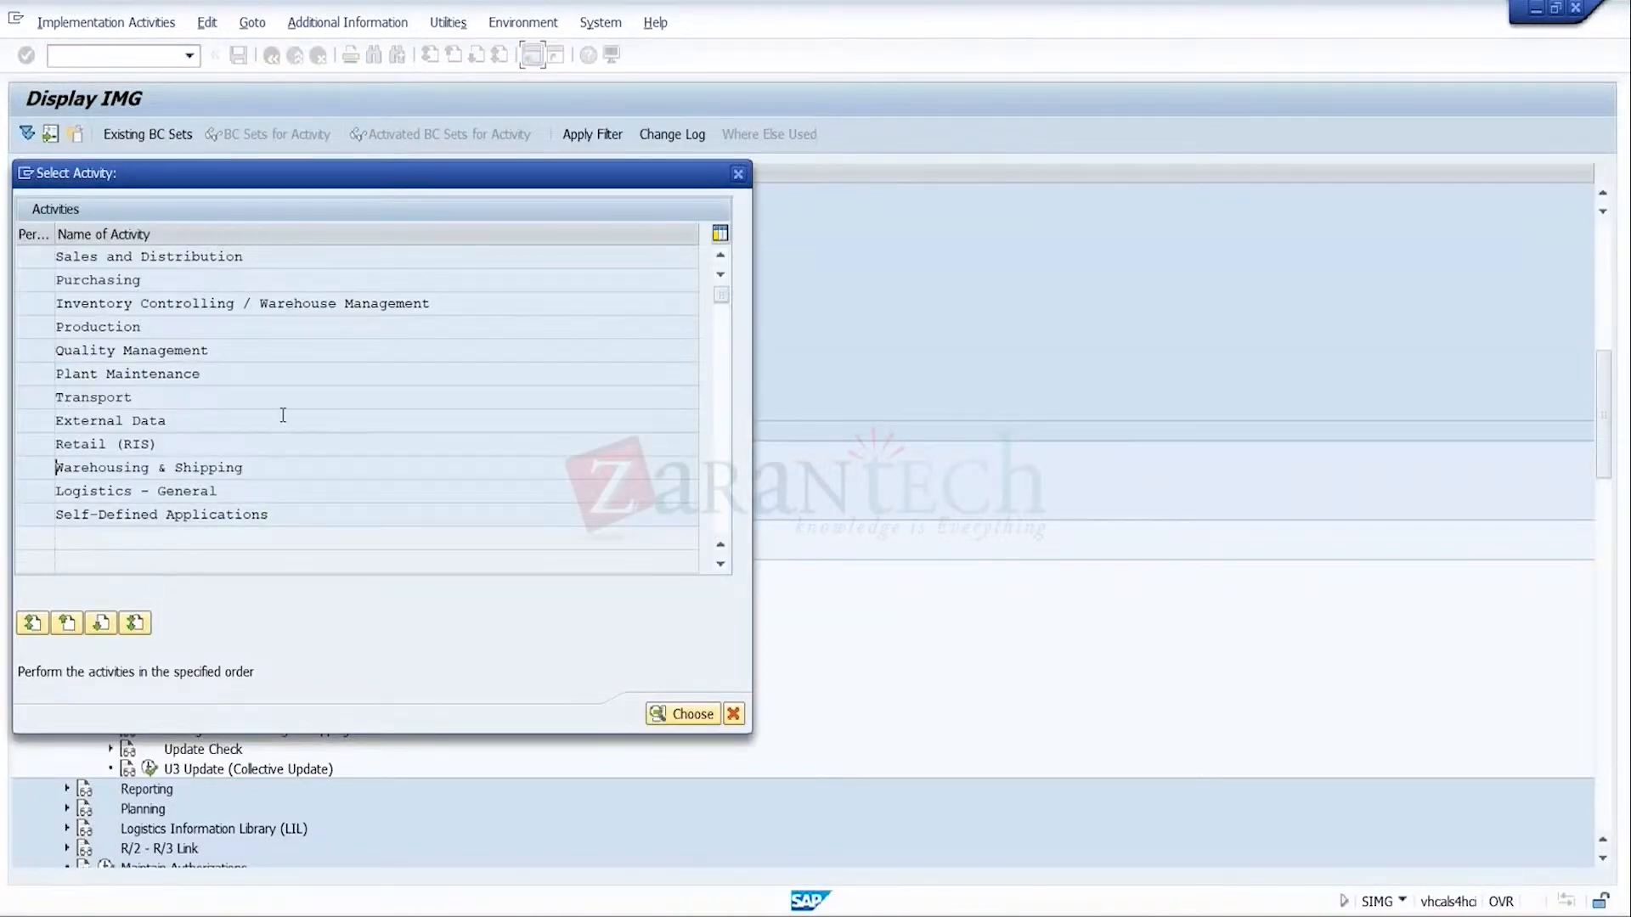
pyautogui.doubleClick(418, 260)
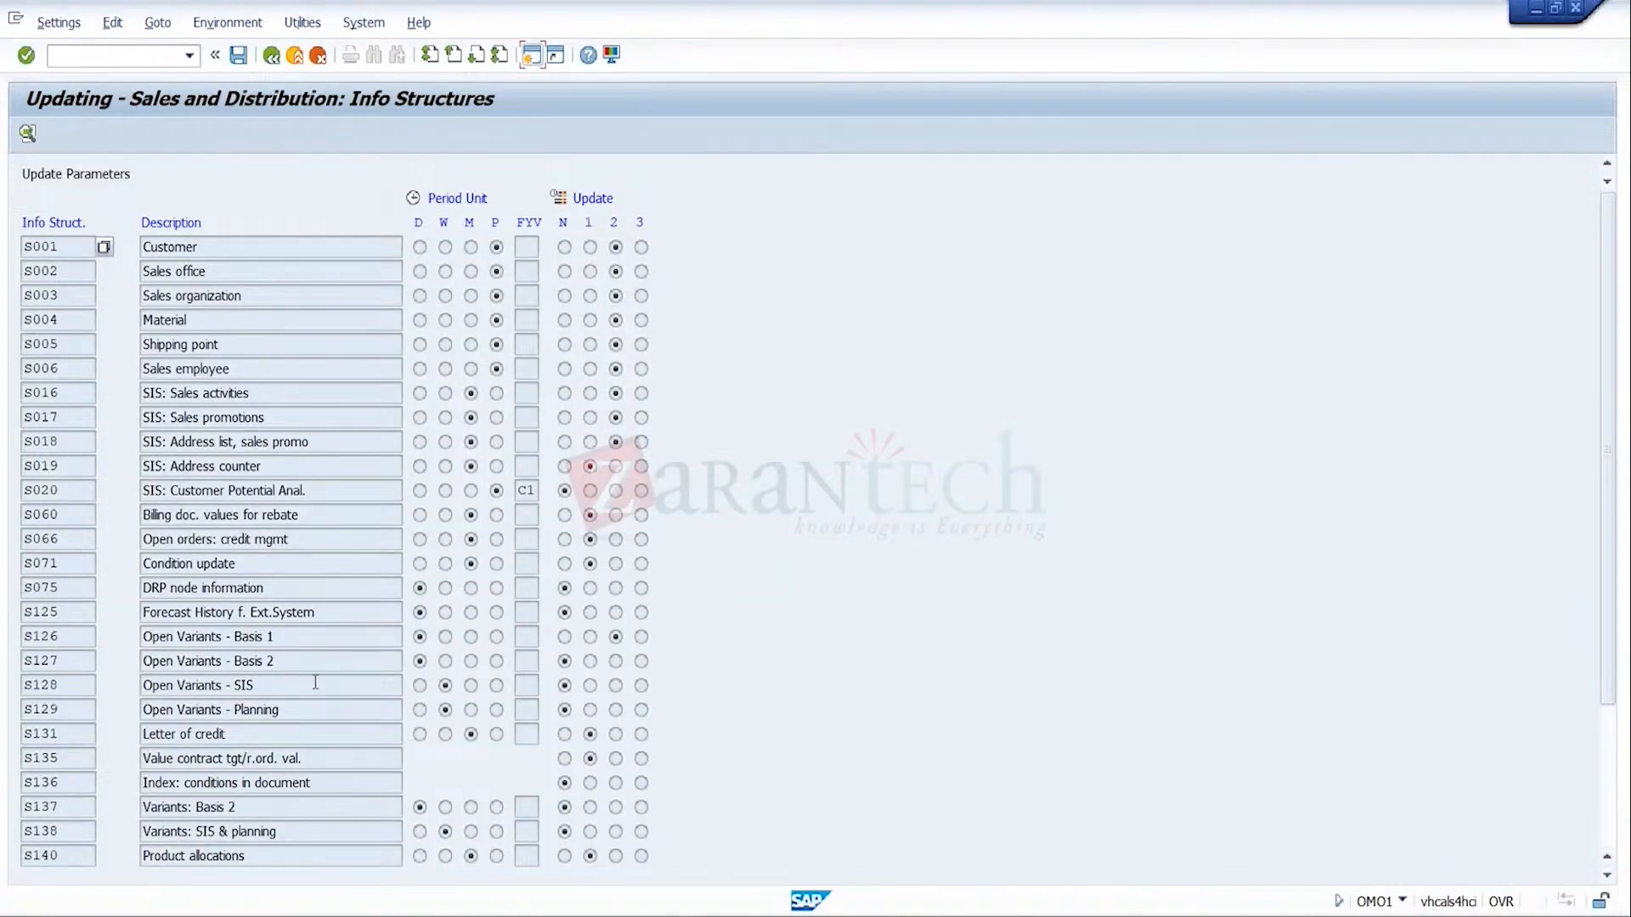
pyautogui.click(76, 855)
pyautogui.click(197, 857)
pyautogui.click(28, 136)
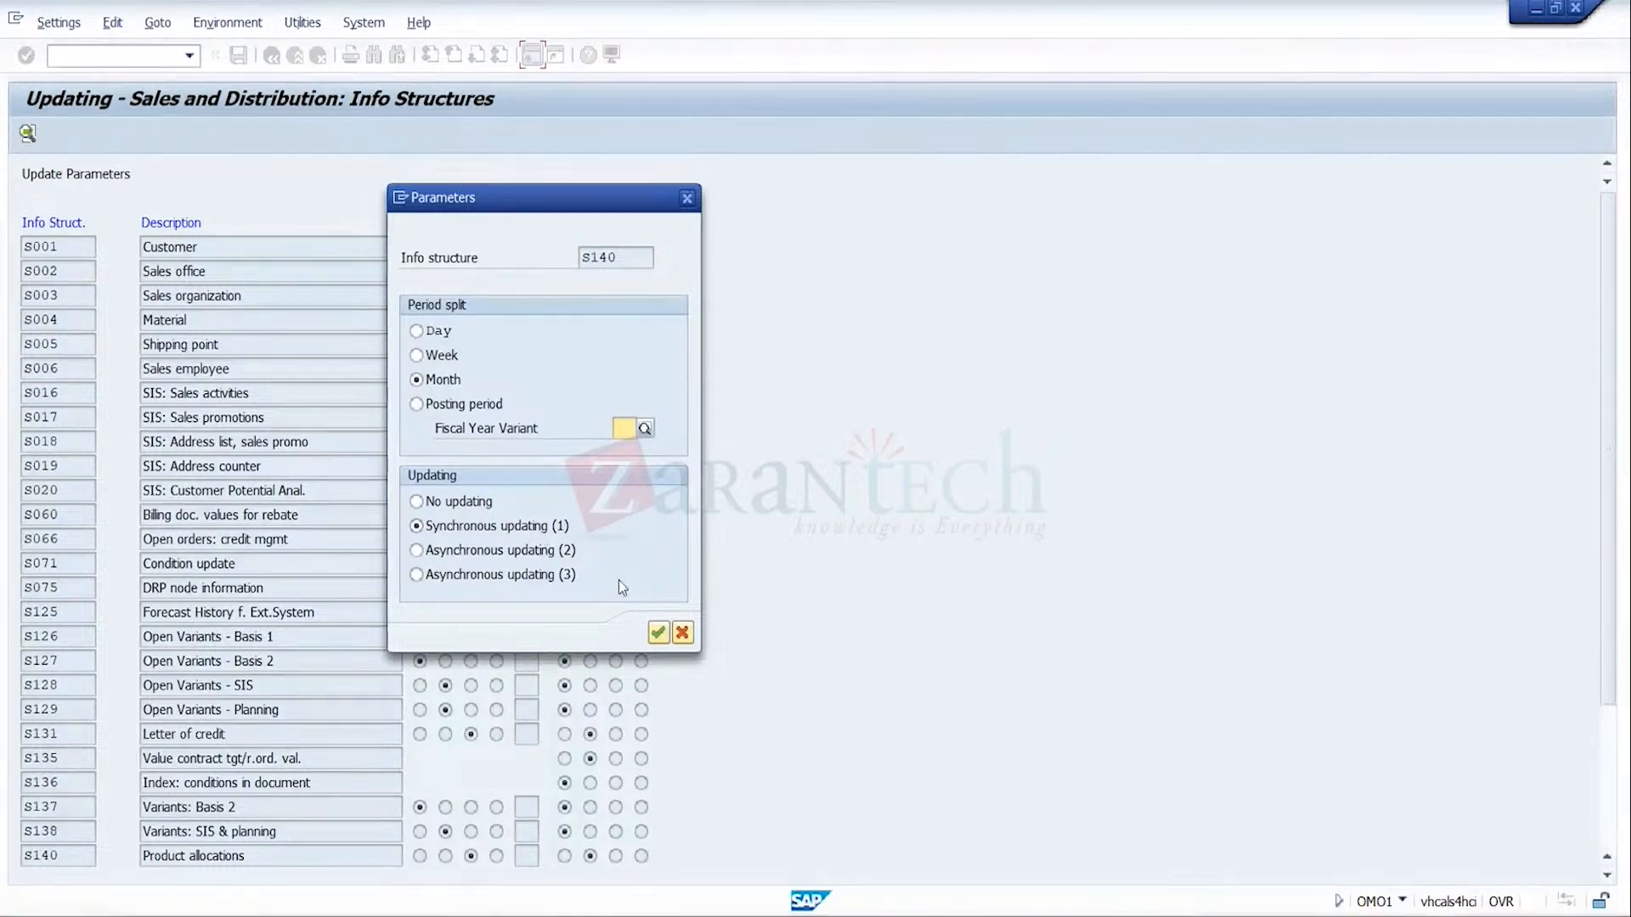
pyautogui.click(653, 635)
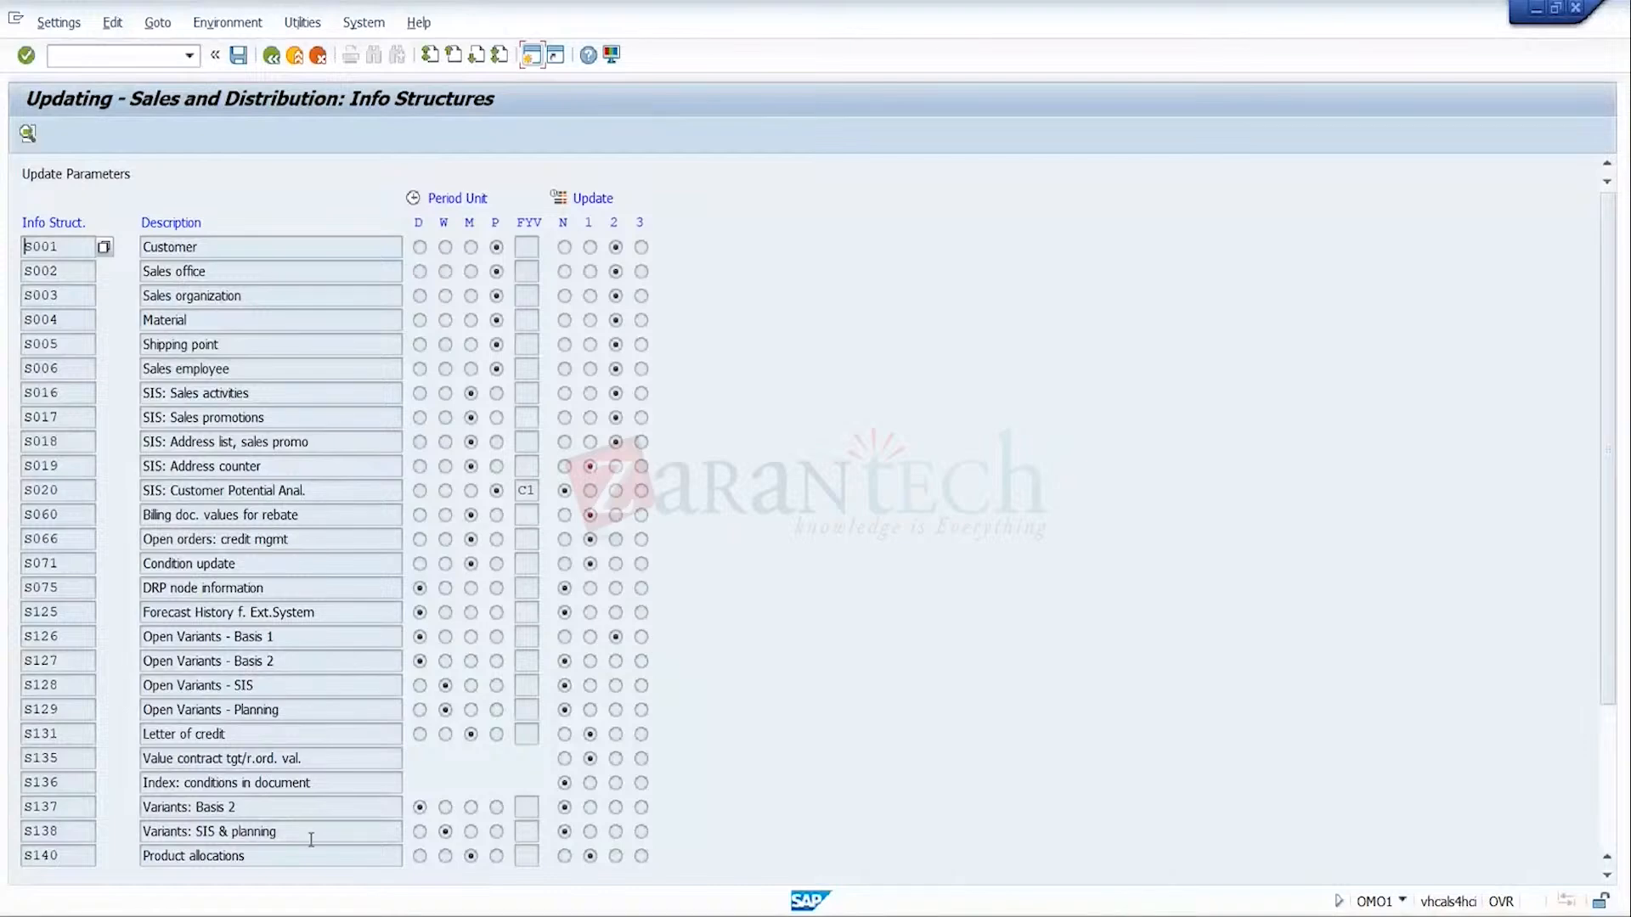
# Step: Save the Sales and Distribution info structure settings and return to the IMG structure
pyautogui.hotkey('ctrl', 's')
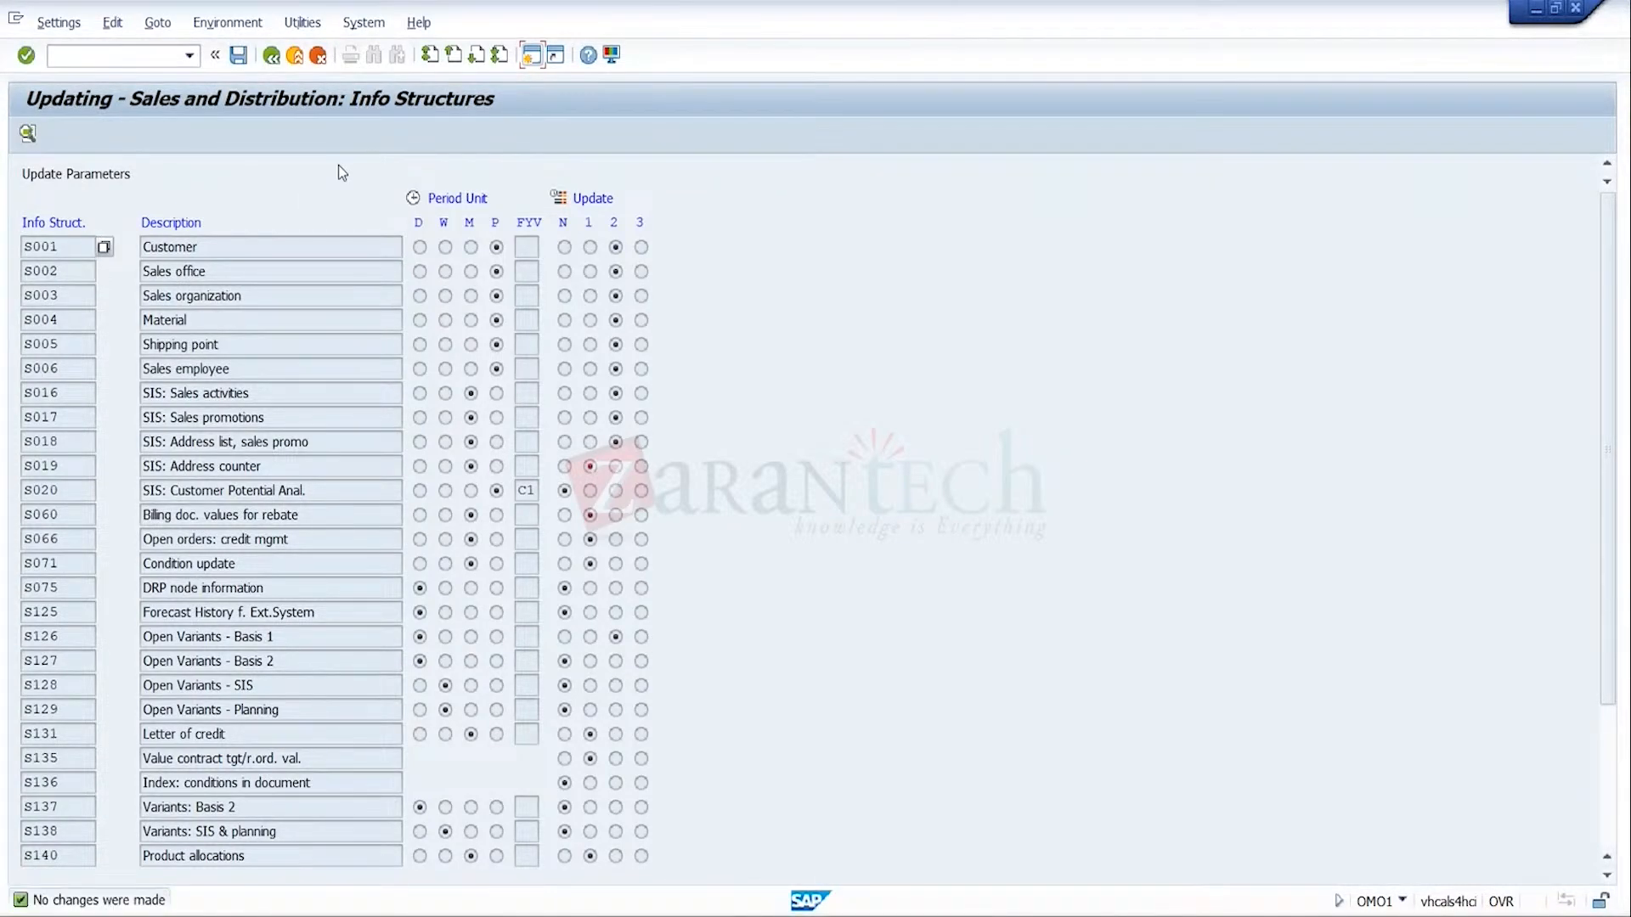
pyautogui.click(293, 56)
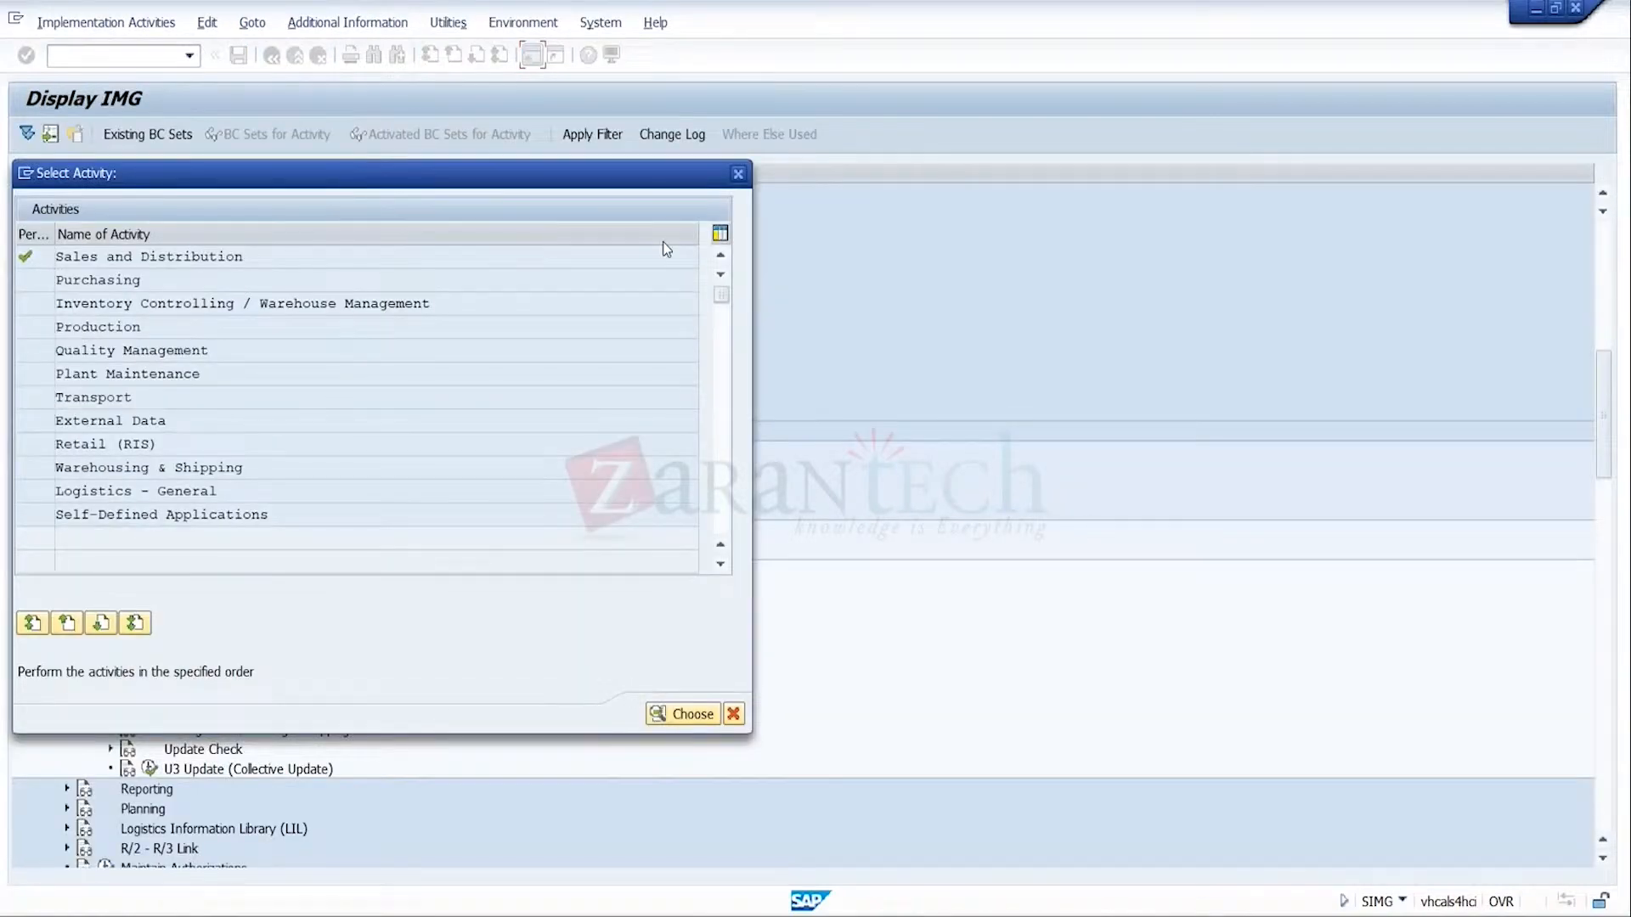
pyautogui.click(738, 174)
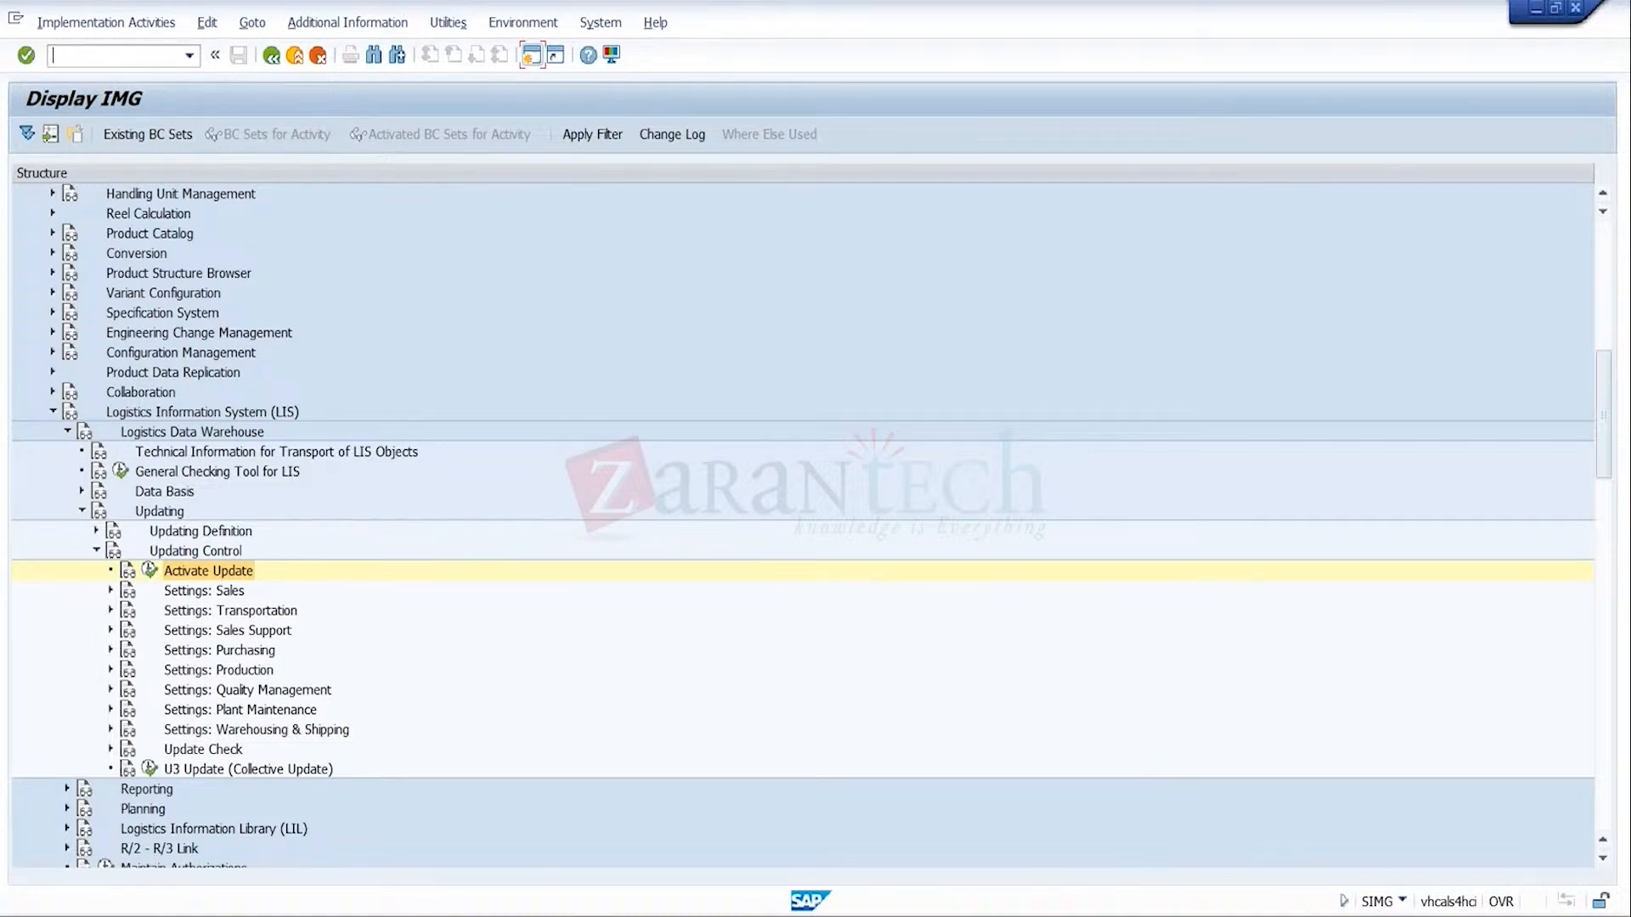
# Step: Collapse Updating Control and its parent node Updating under Logistics Data Warehouse
pyautogui.moveTo(1079, 916)
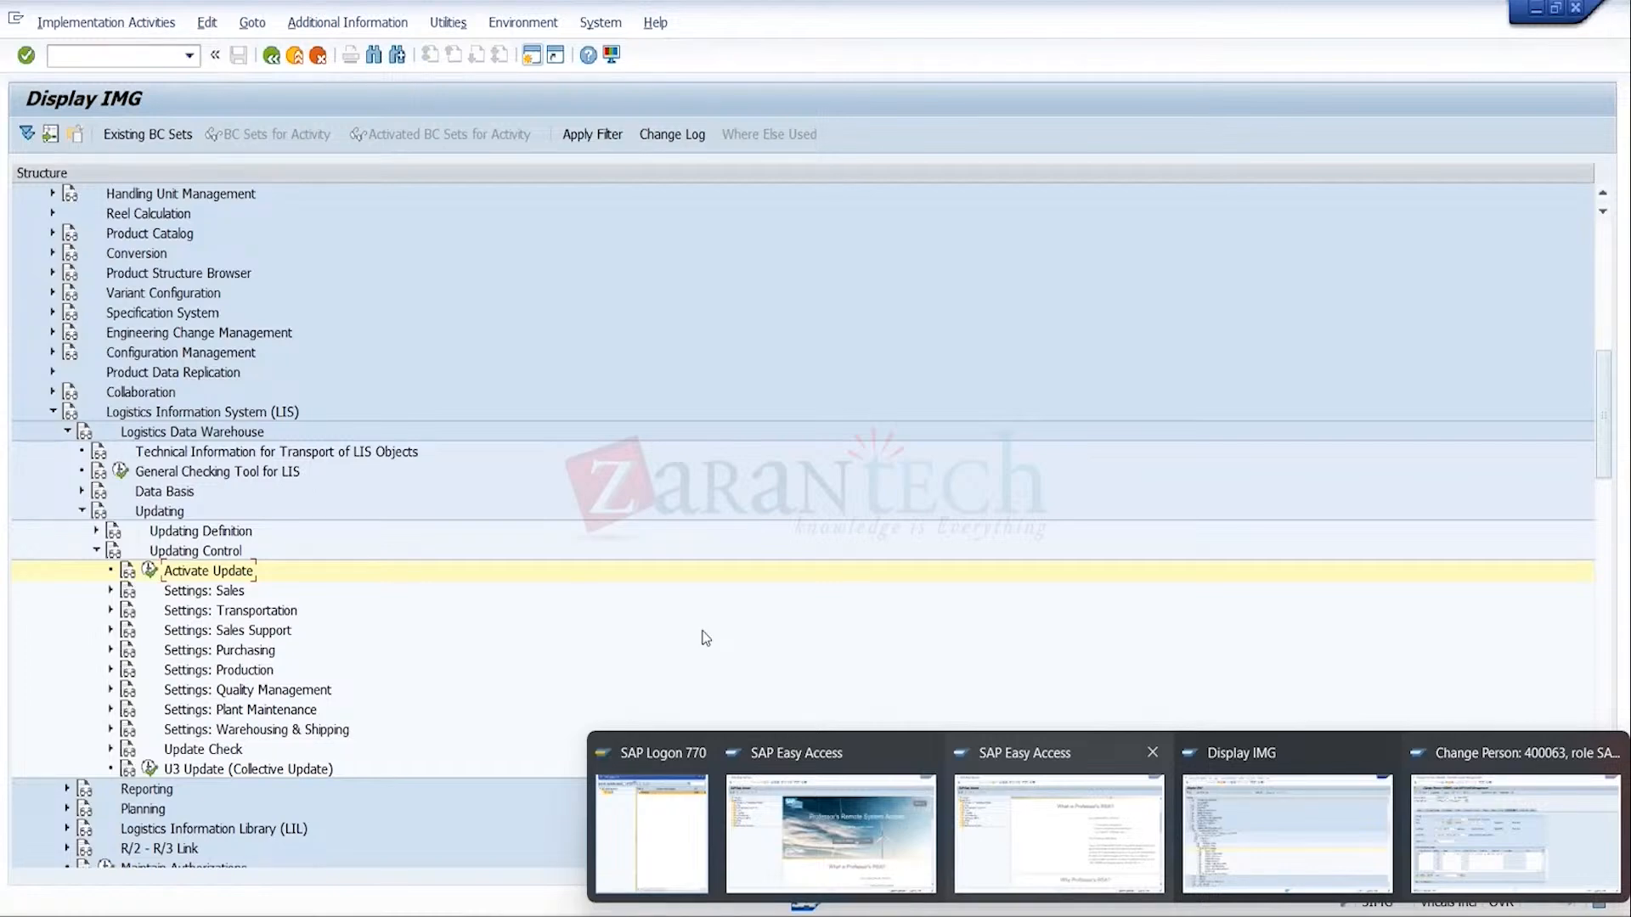
pyautogui.click(97, 550)
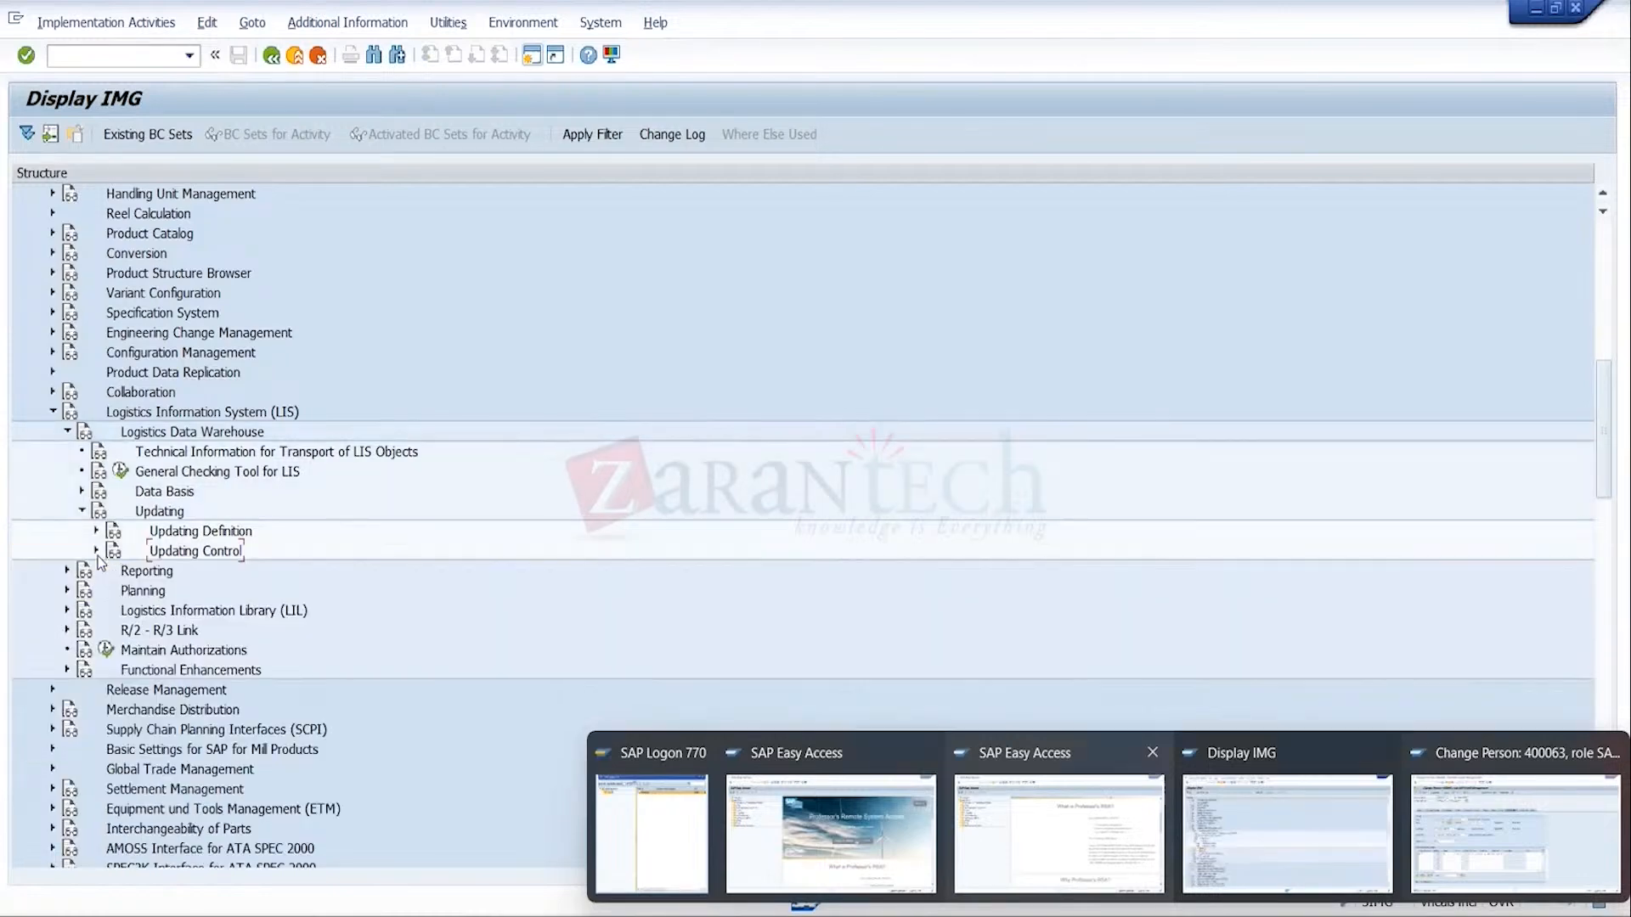
pyautogui.click(82, 510)
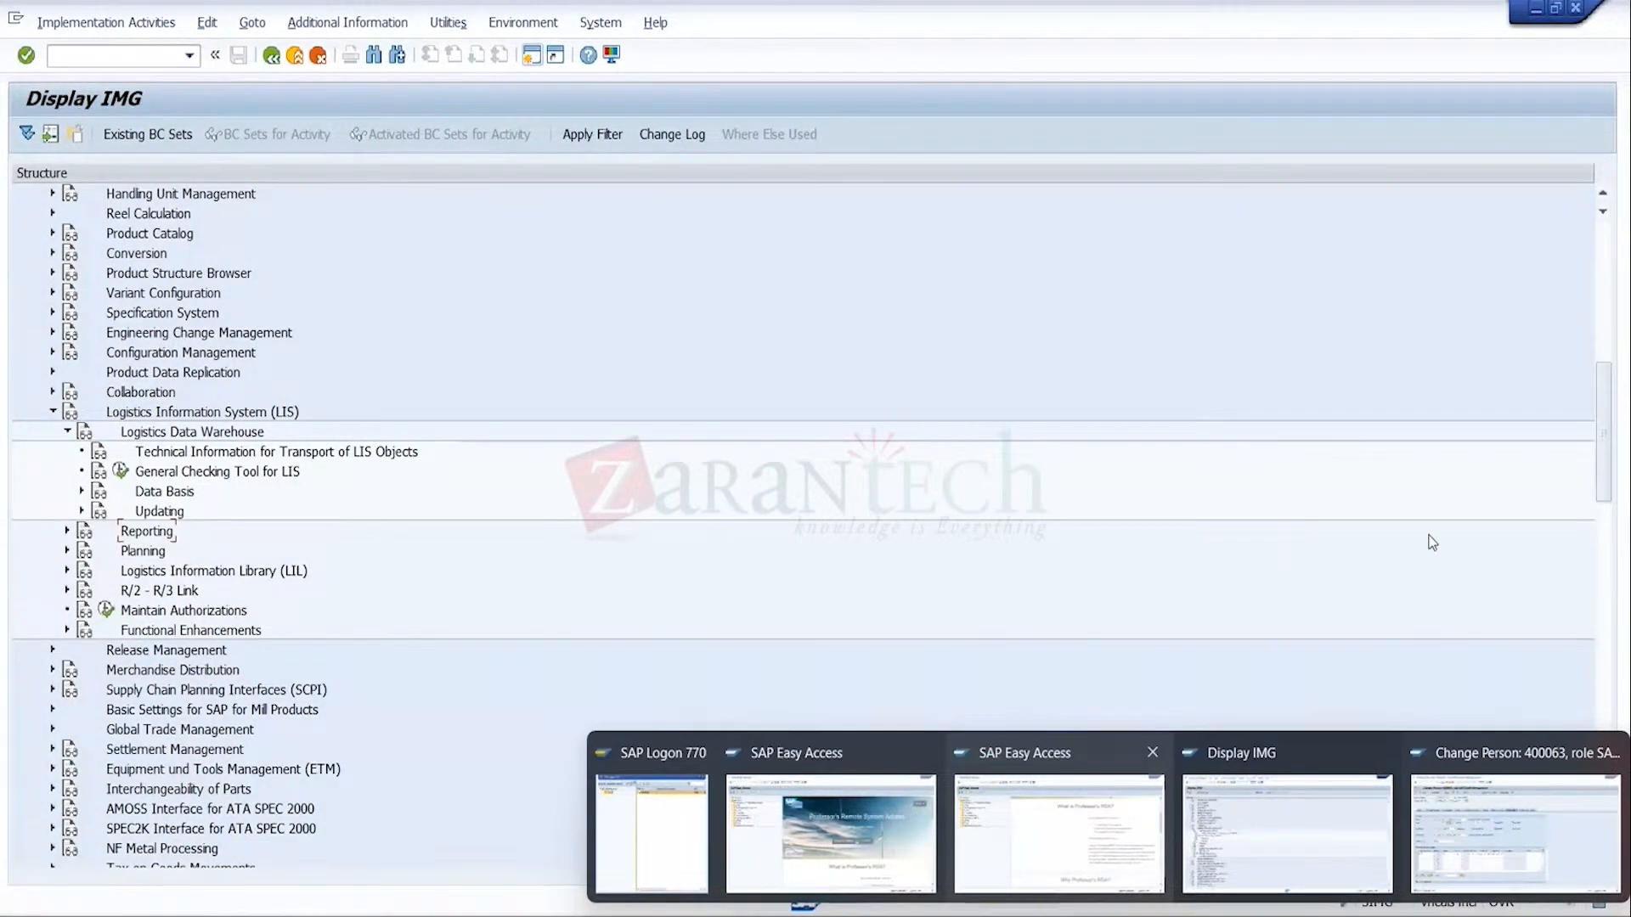
# Step: Expand Cross-Application Components and Advanced Available-to-Promise (aATP) in the IMG structure
pyautogui.moveTo(1608, 473); pyautogui.dragTo(1608, 389)
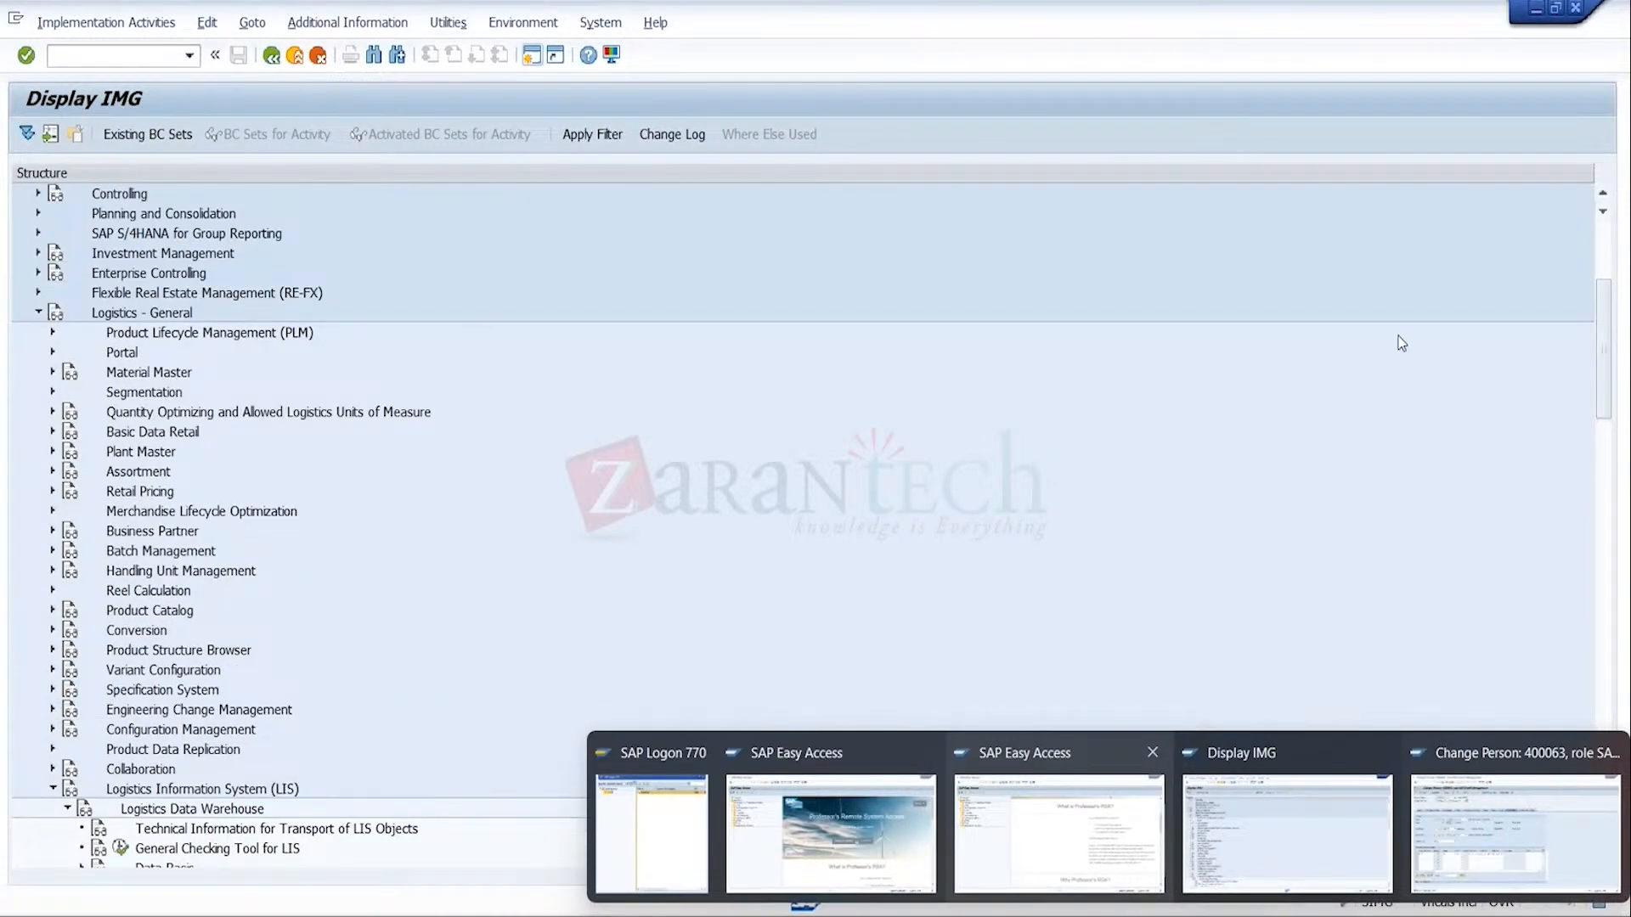
pyautogui.click(1607, 259)
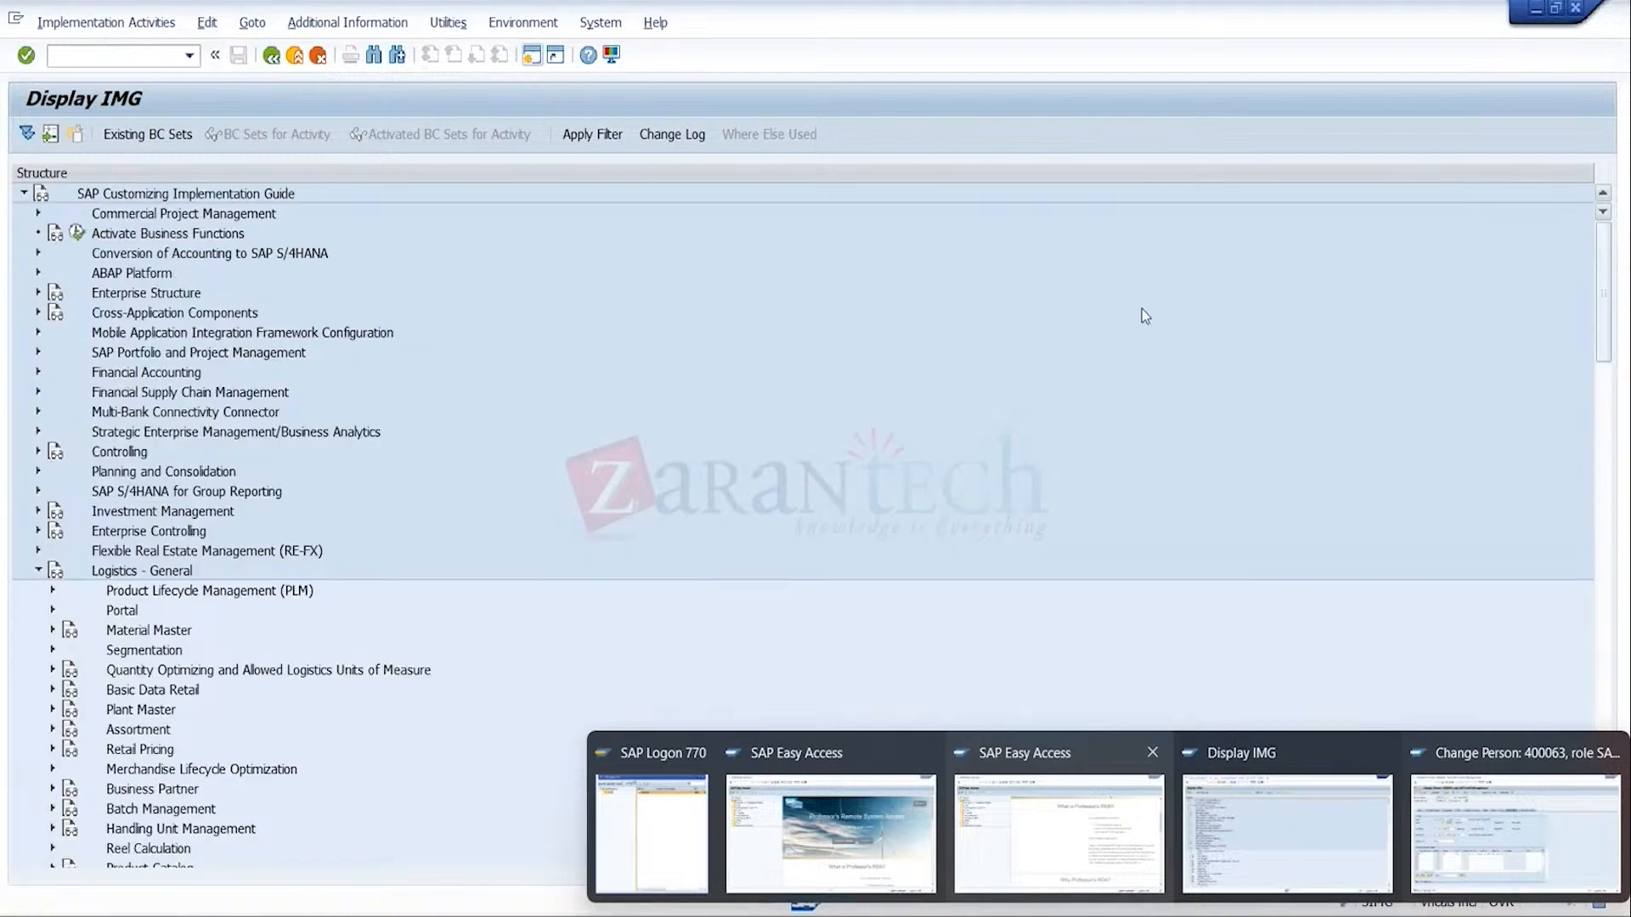
pyautogui.click(39, 313)
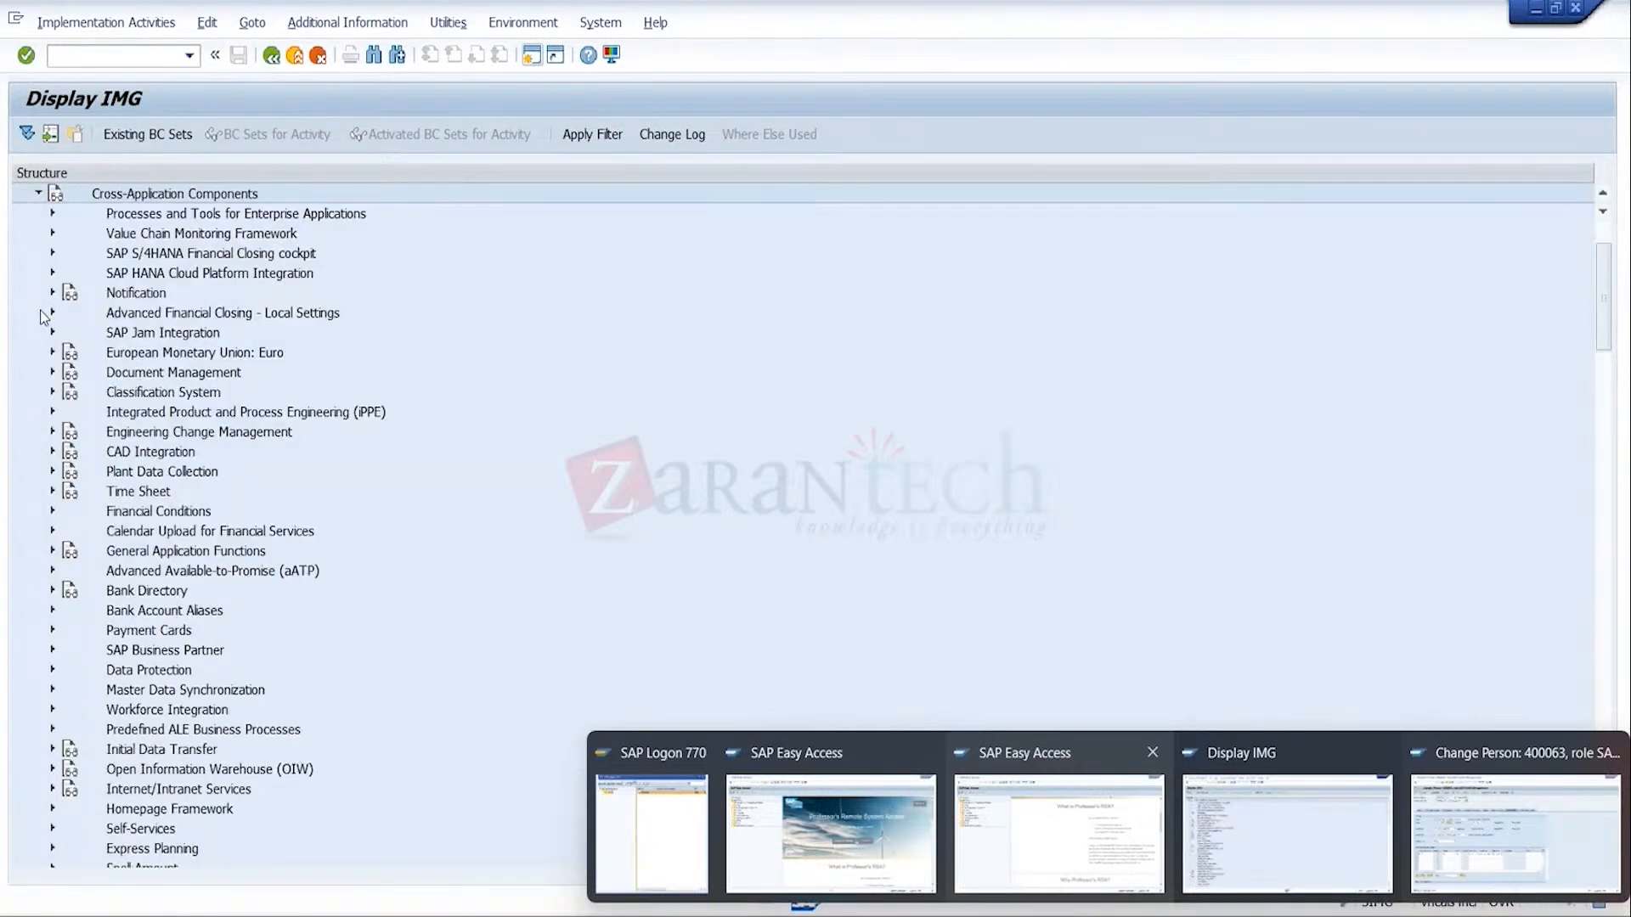
pyautogui.click(52, 570)
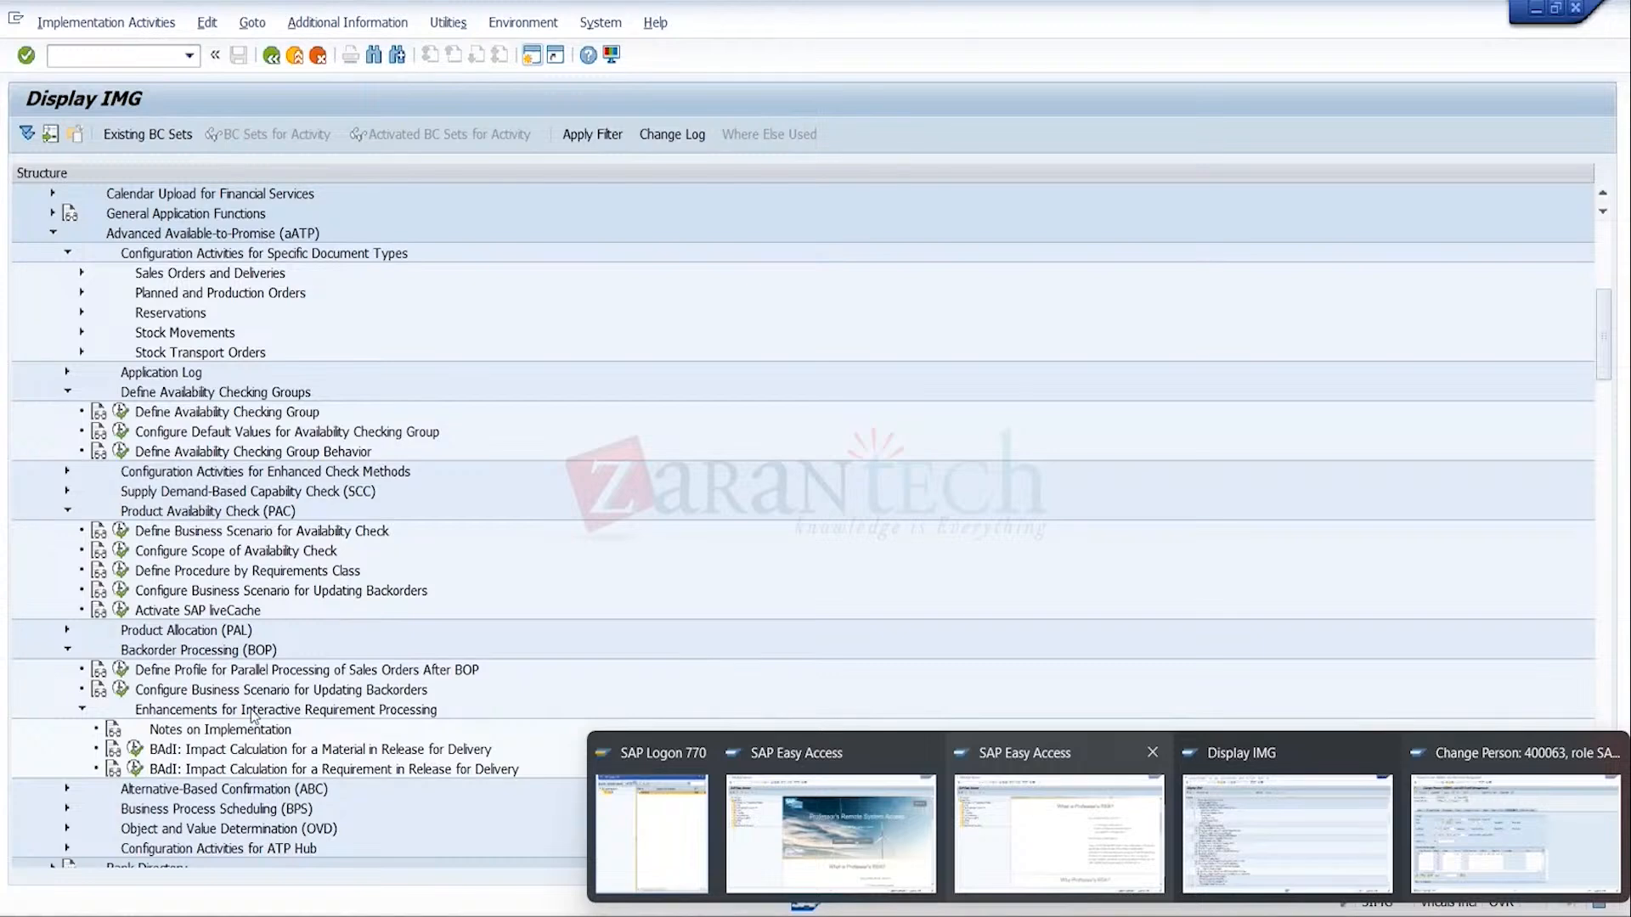
# Step: Expand Alternative-Based Confirmation (ABC) and examine its enhancements, including BAdI: Determiner of Confirmation Alternatives
pyautogui.doubleClick(227, 790)
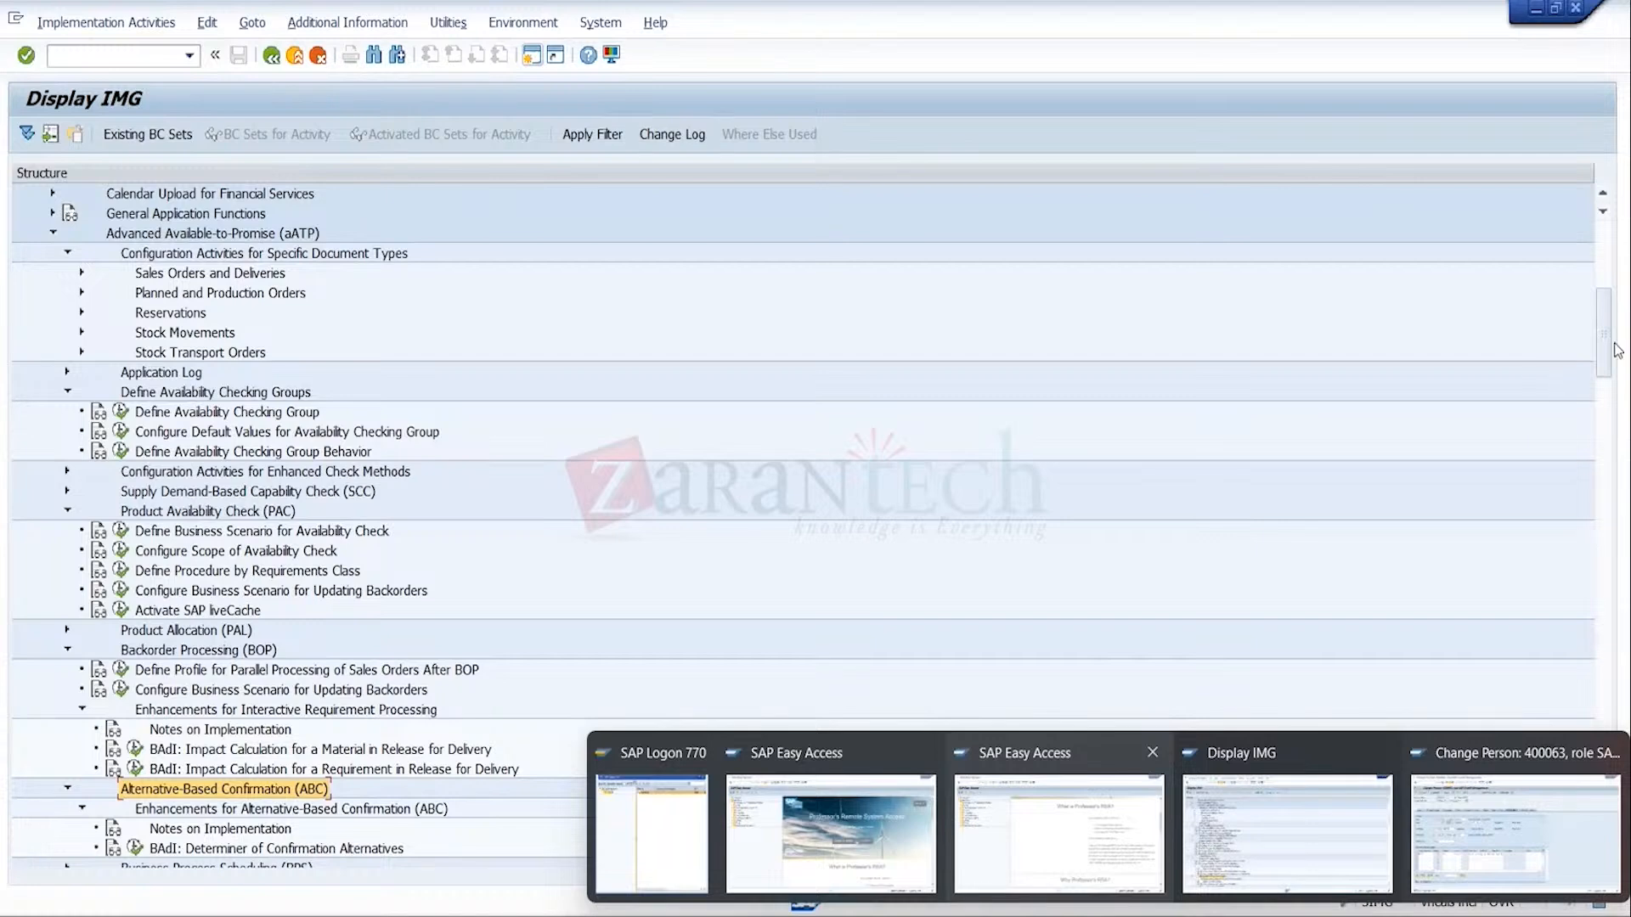
pyautogui.scroll(-2, 1595, 343)
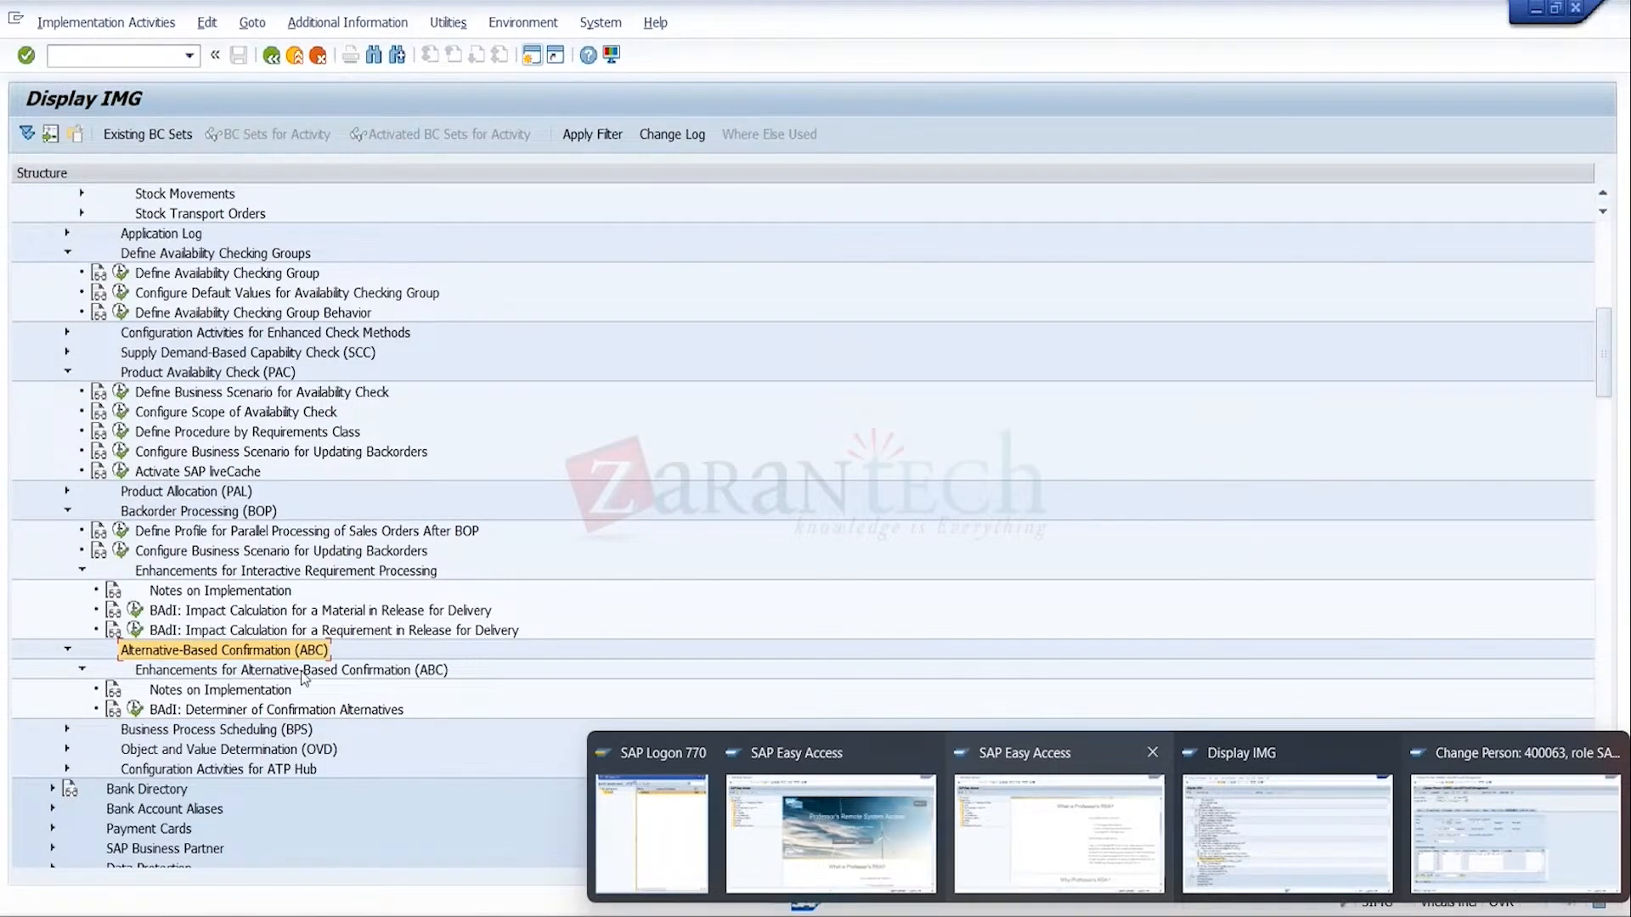
pyautogui.click(359, 671)
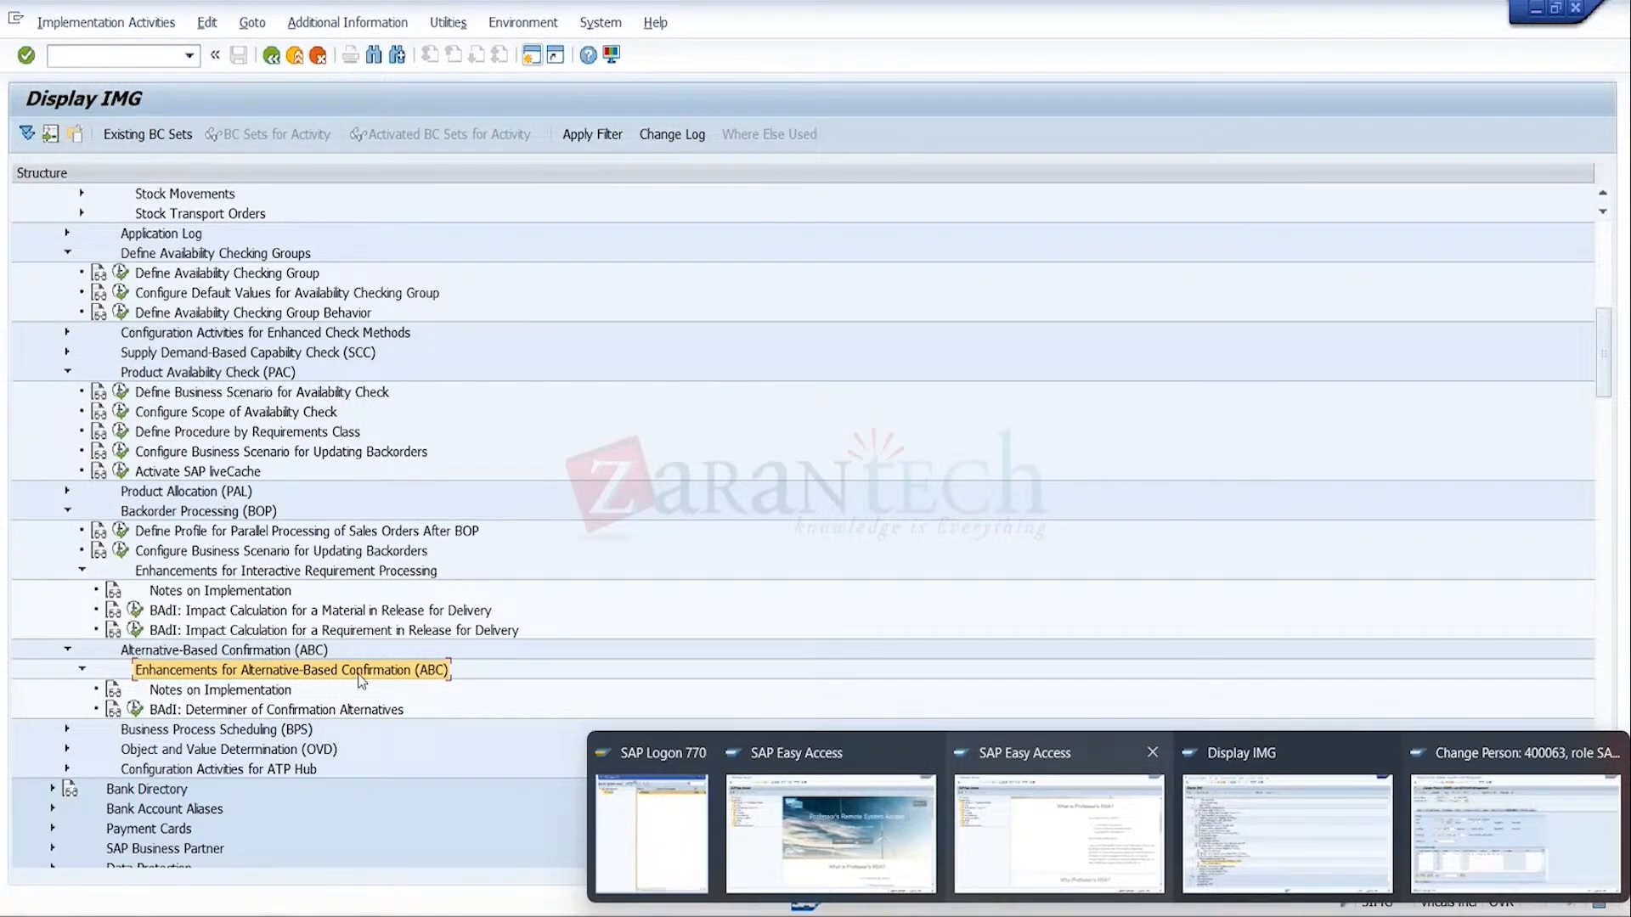
pyautogui.click(322, 712)
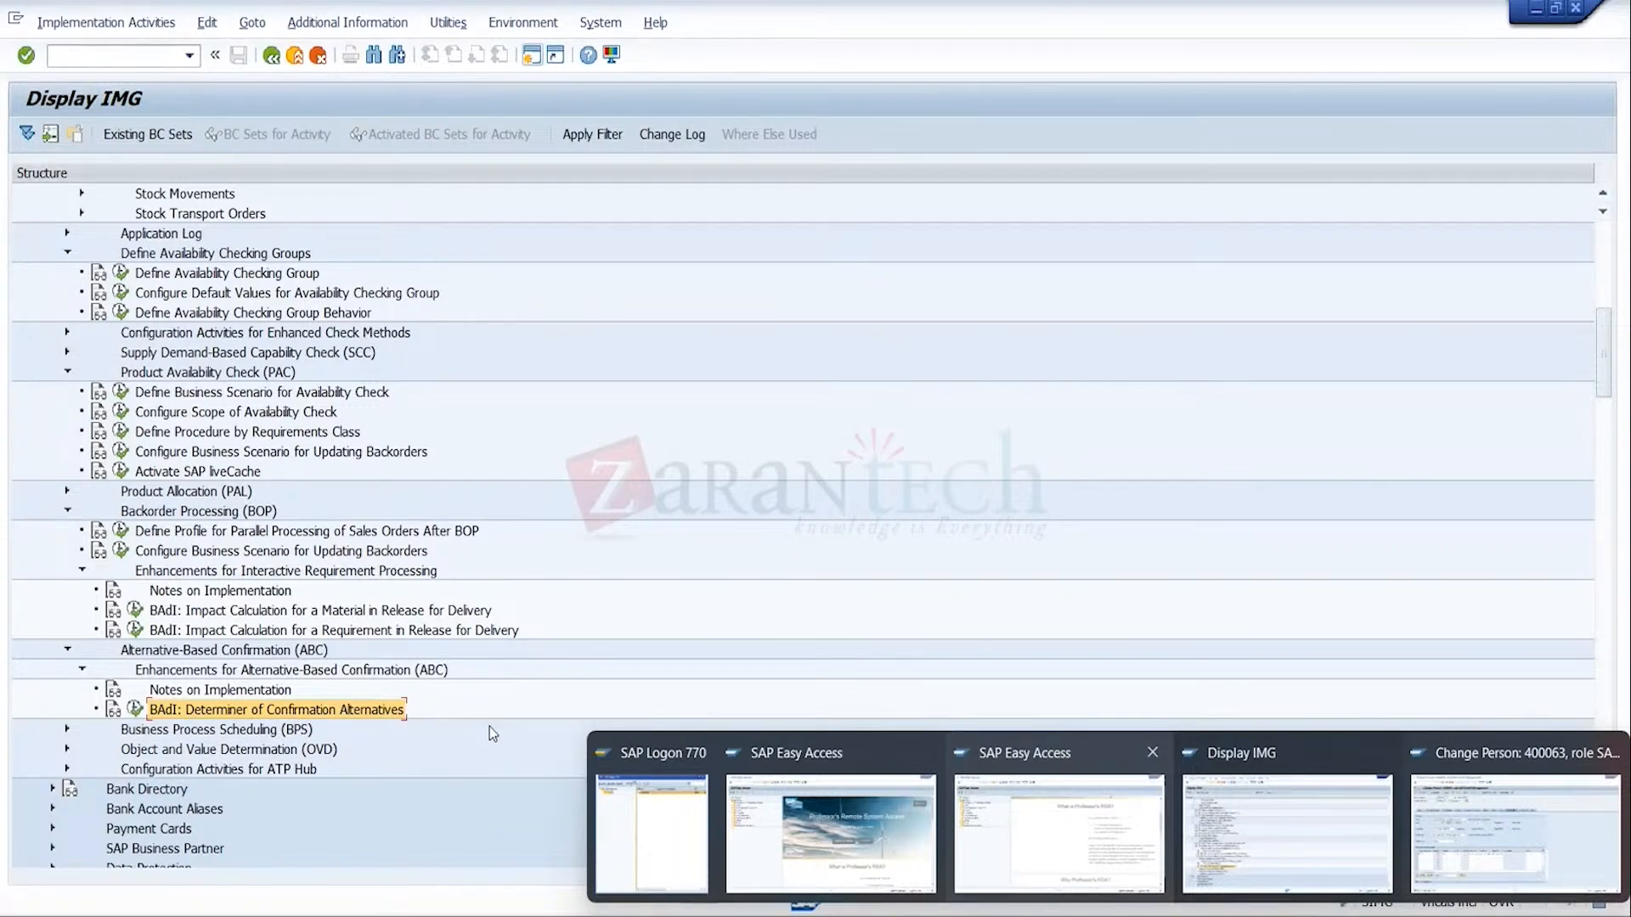
pyautogui.click(479, 705)
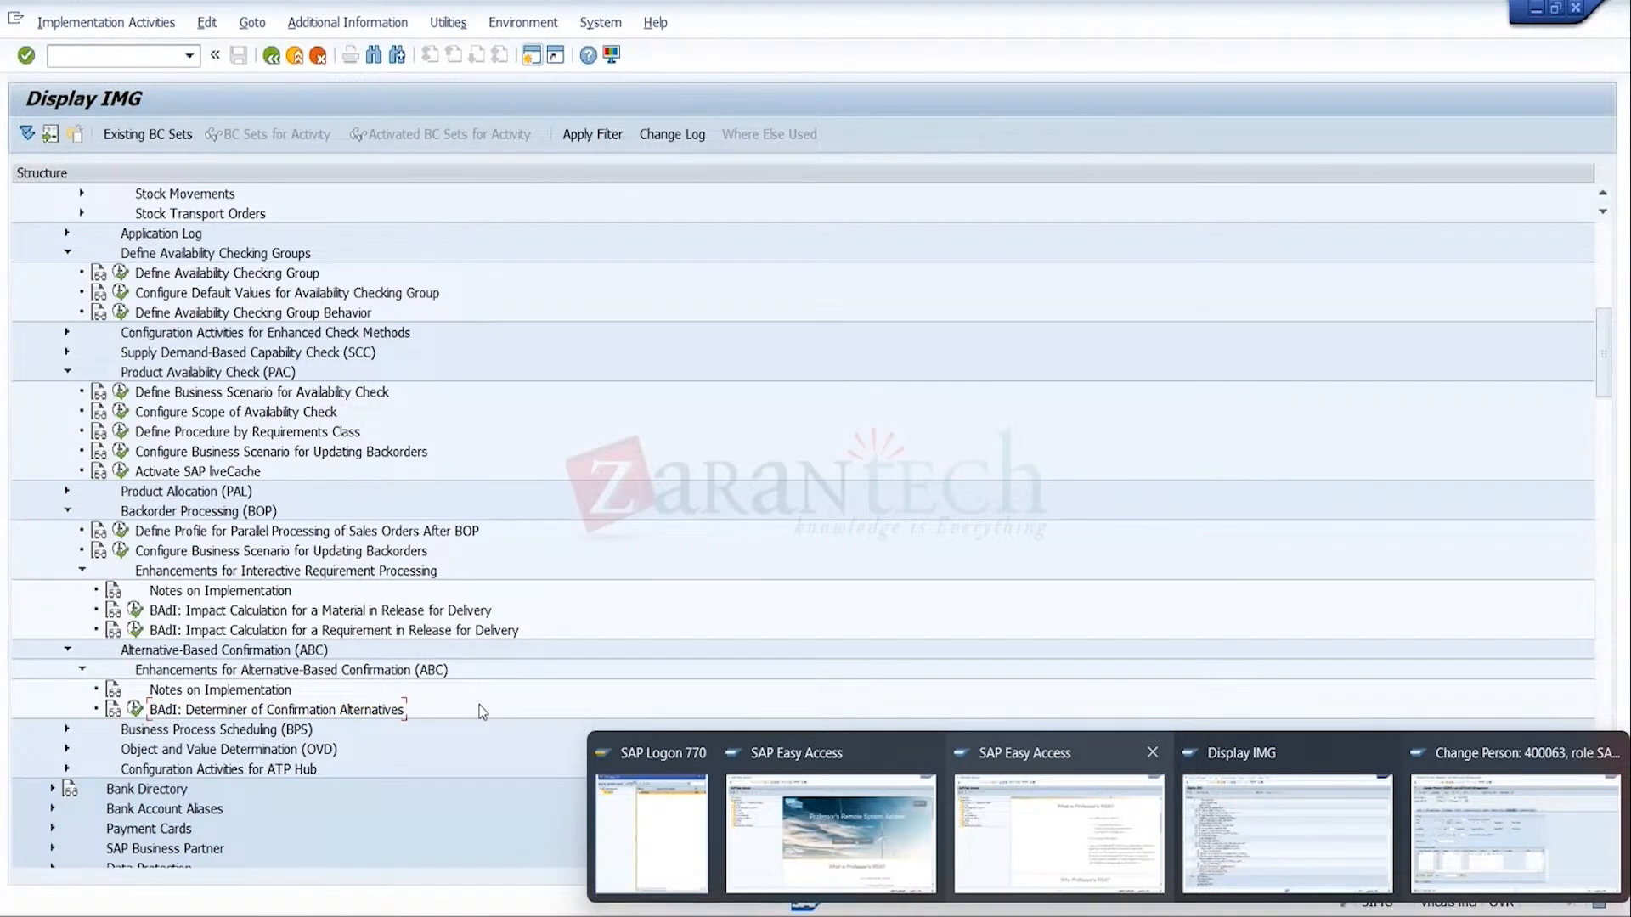
pyautogui.click(391, 713)
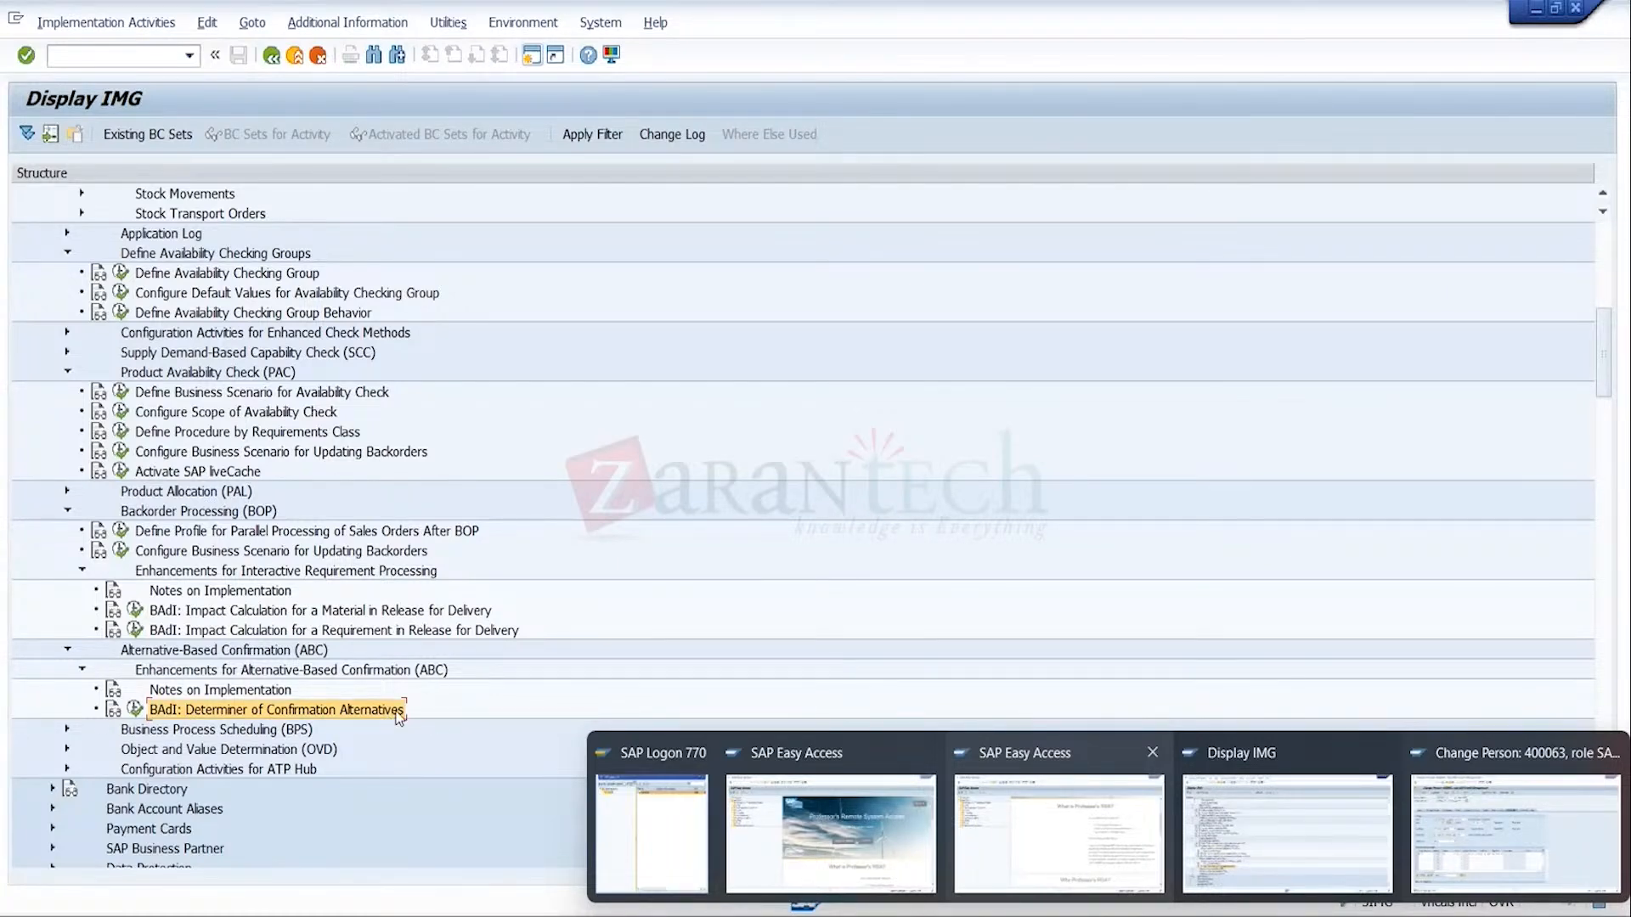
pyautogui.click(450, 713)
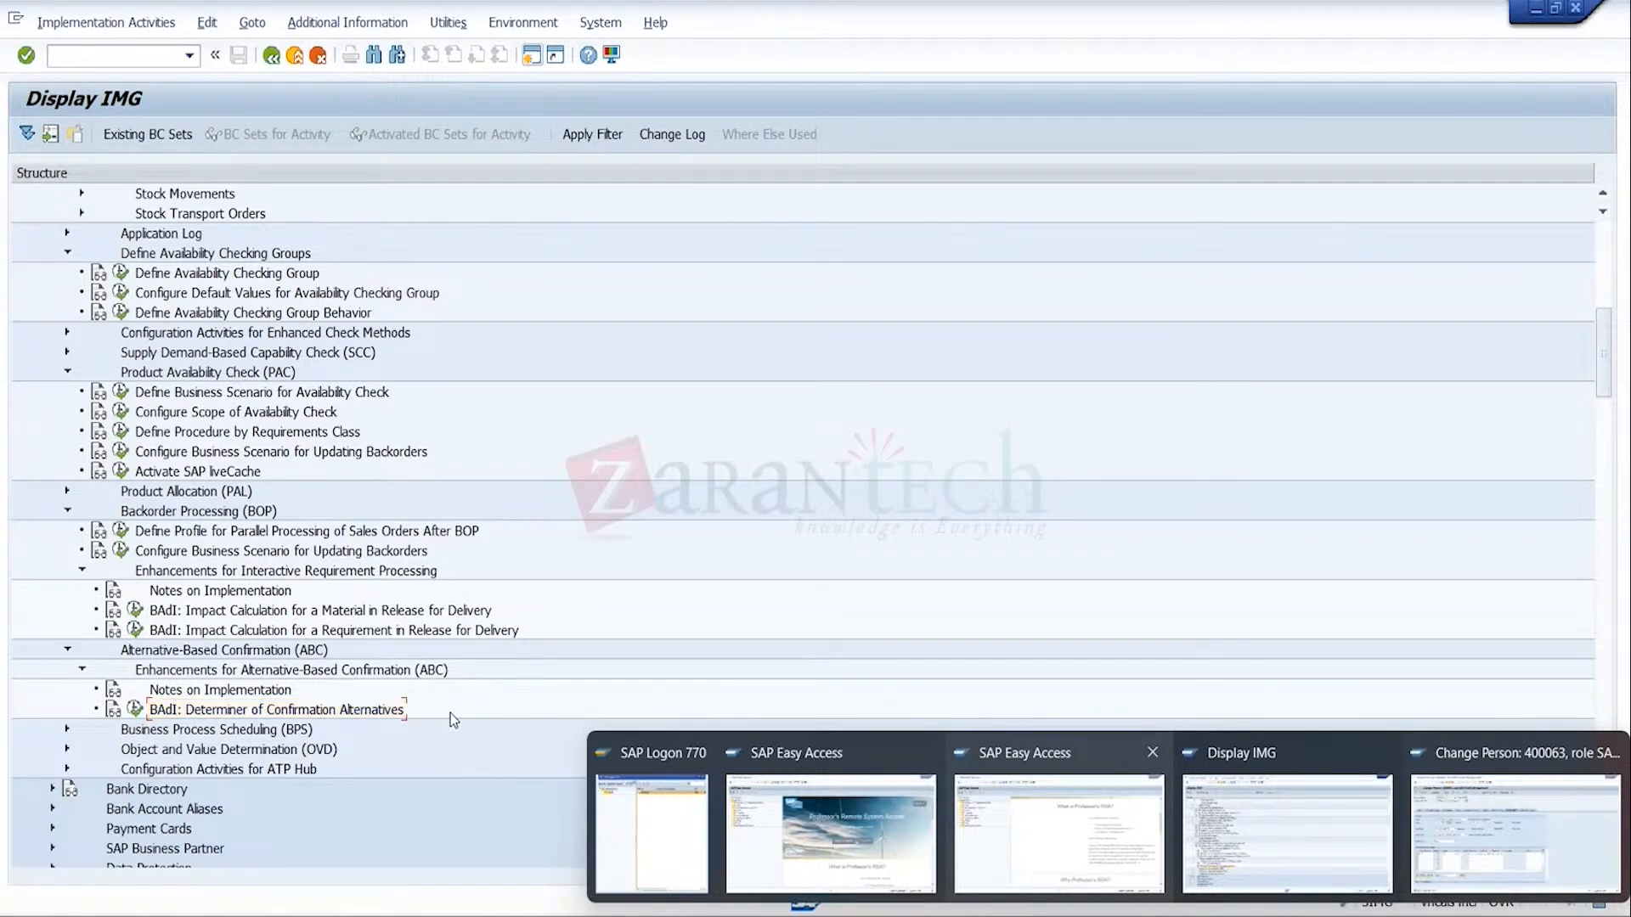
pyautogui.click(389, 714)
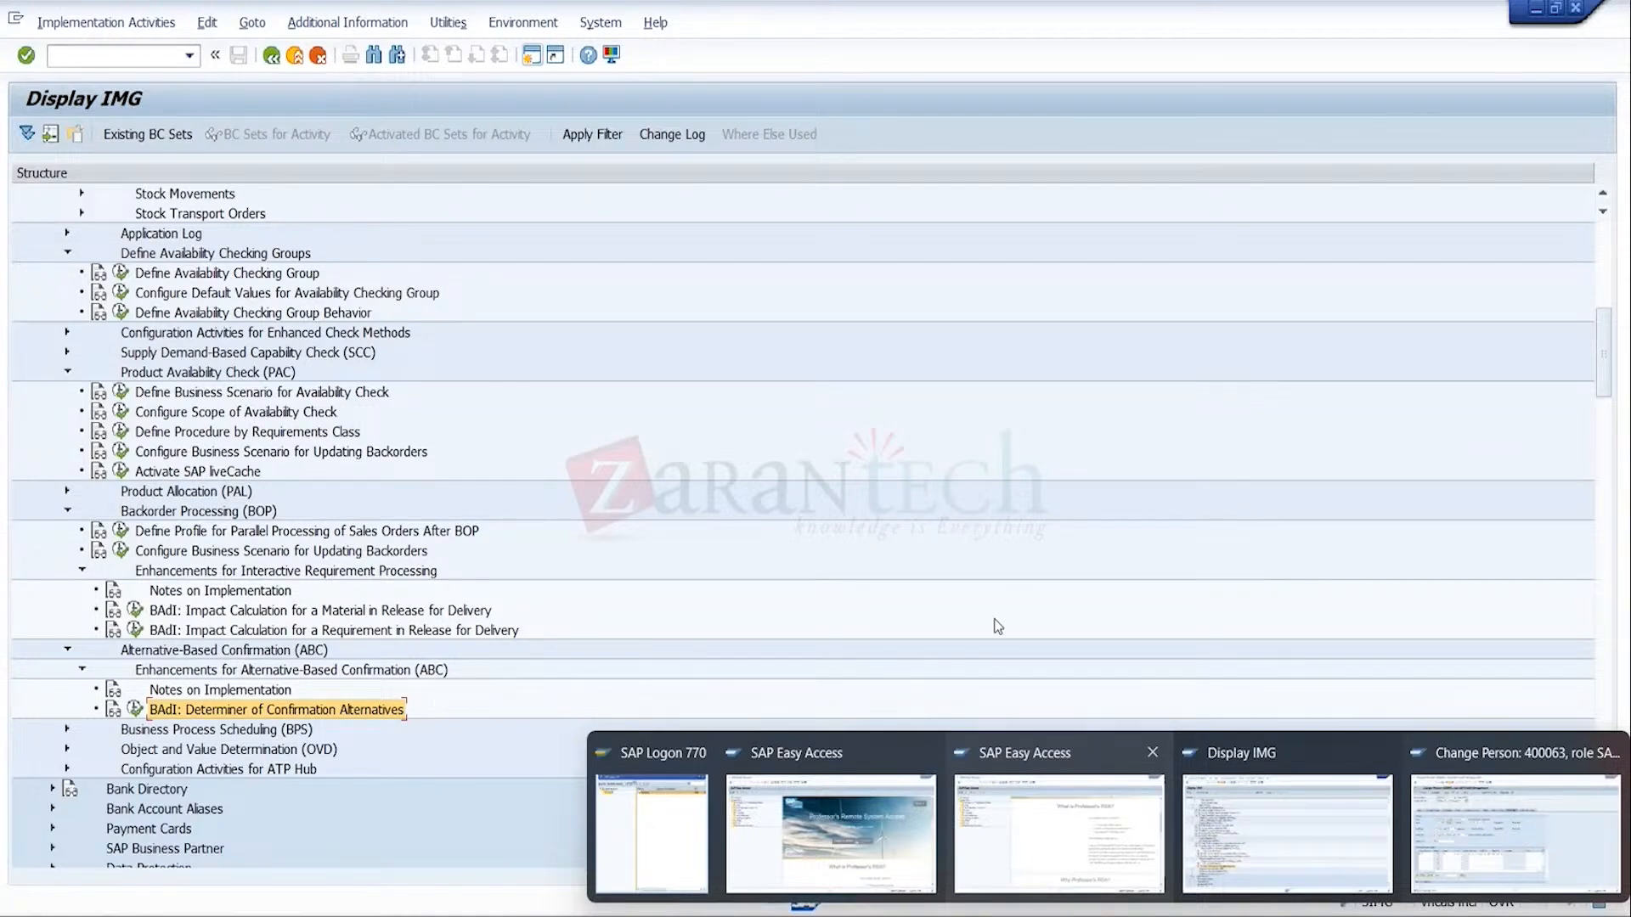
pyautogui.click(1137, 625)
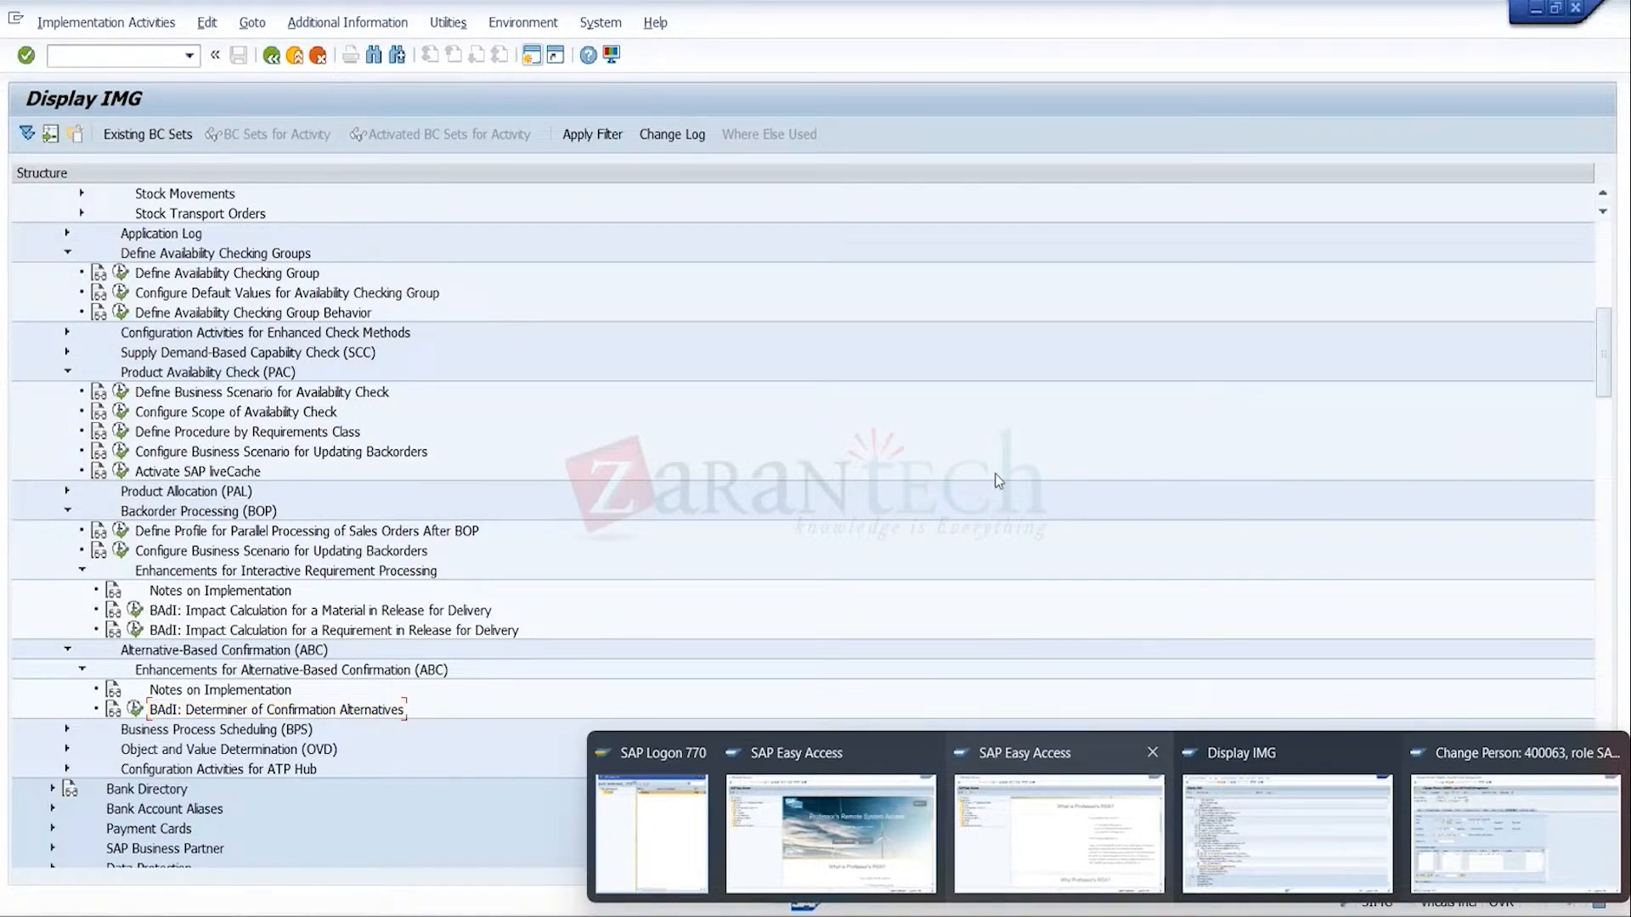
# Step: Open a new SAP session and launch the Fiori launchpad with transaction /n/ui2/flp
pyautogui.click(532, 58)
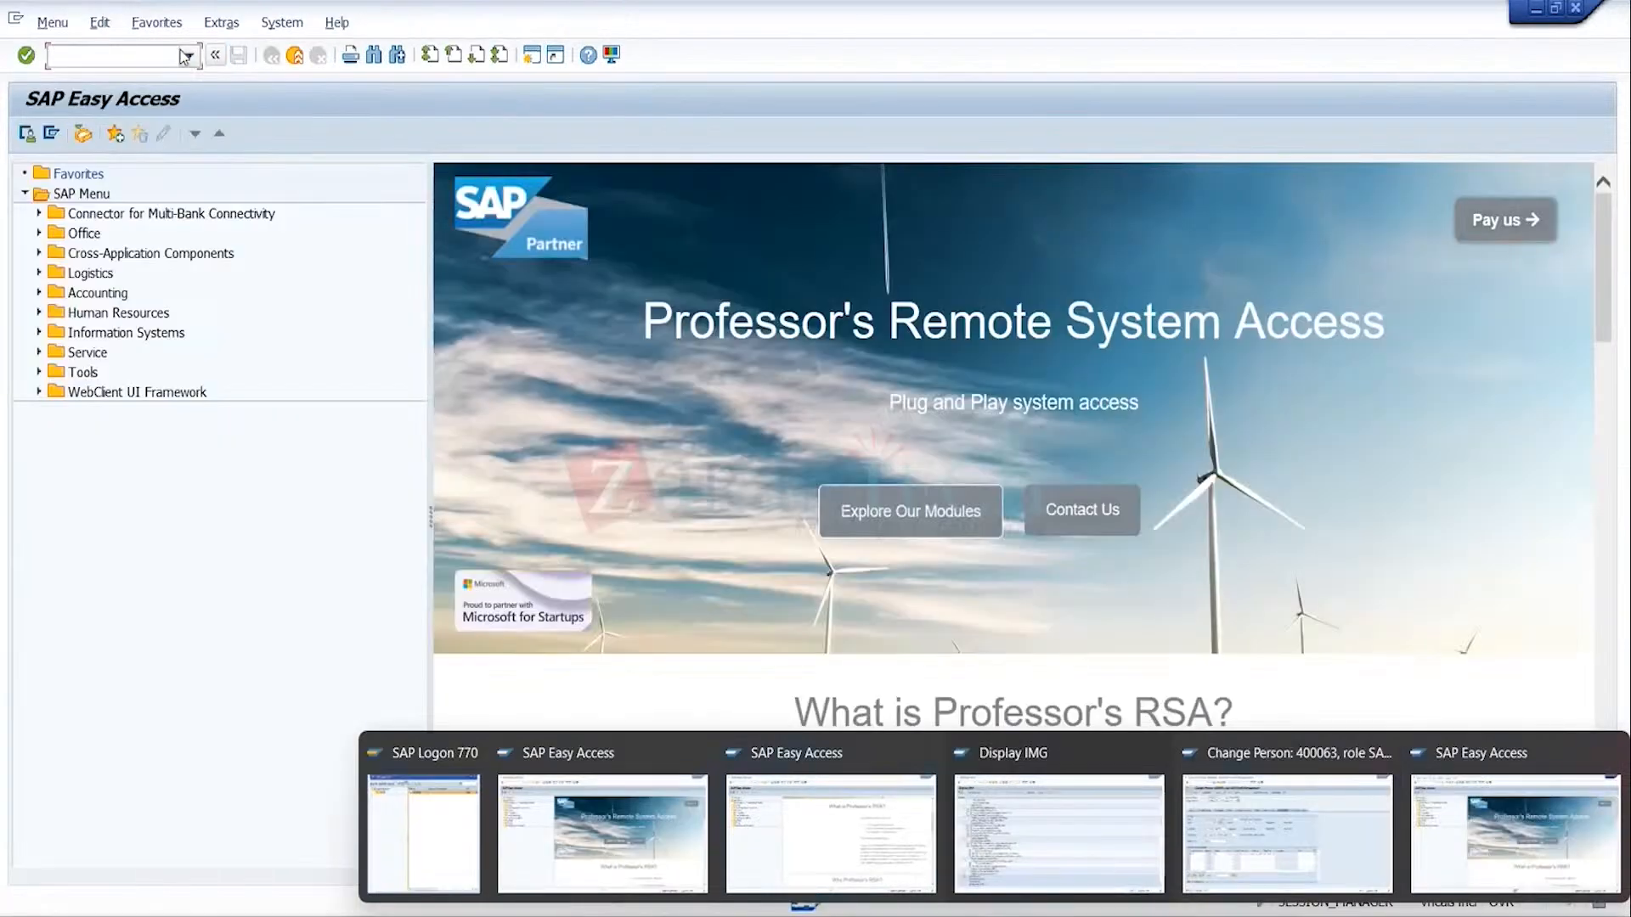
pyautogui.click(188, 56)
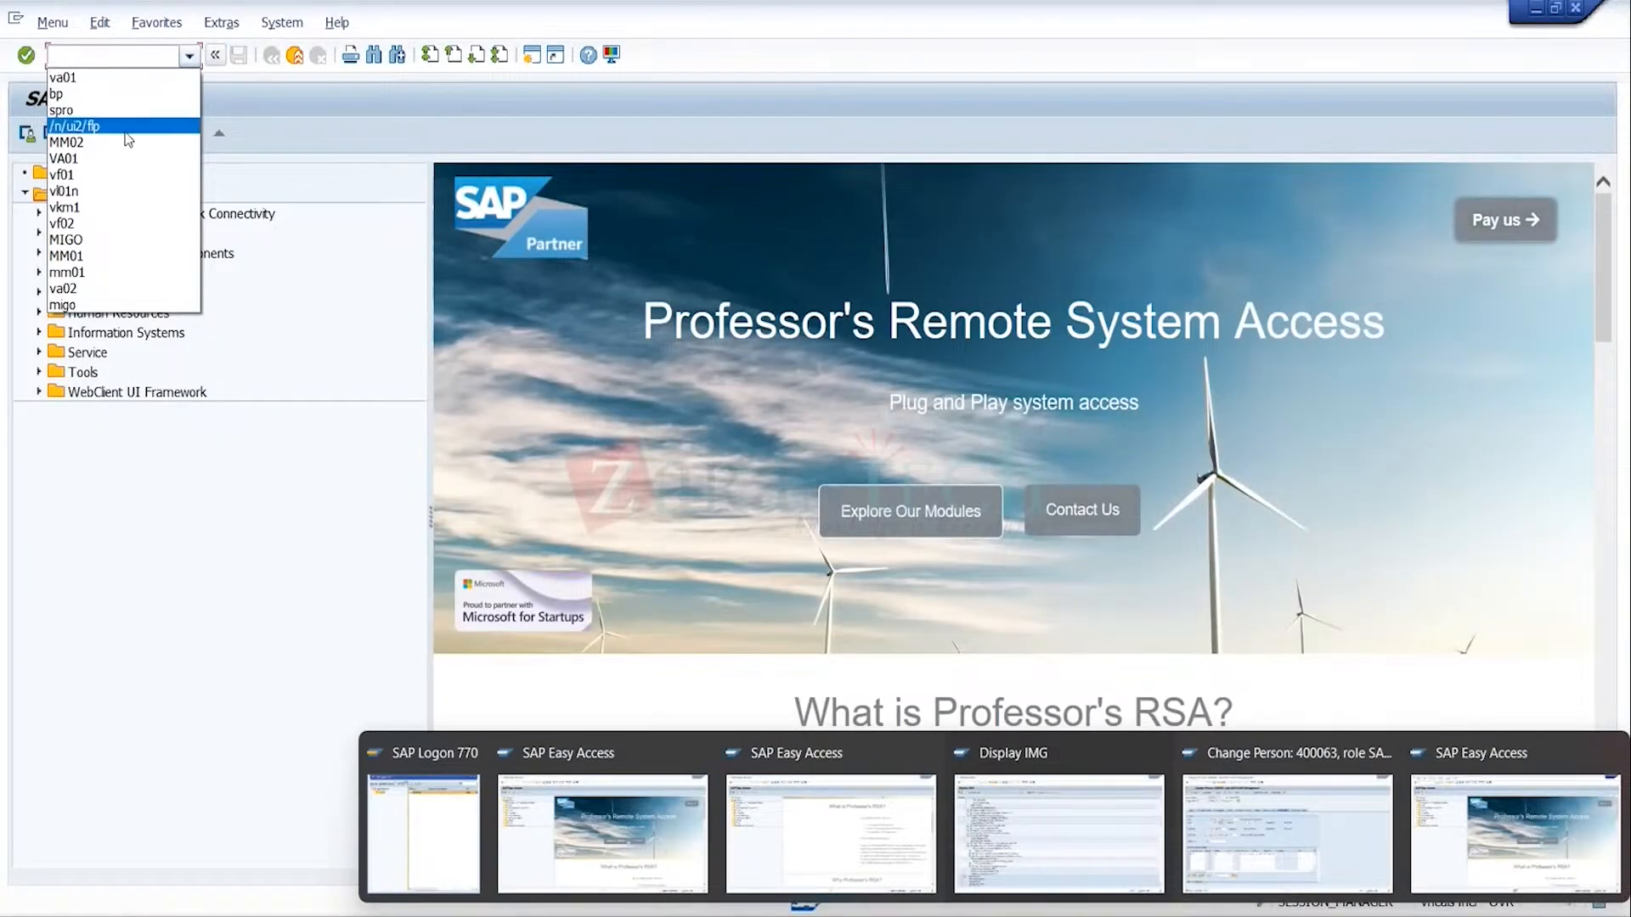
pyautogui.click(94, 125)
pyautogui.press('Return')
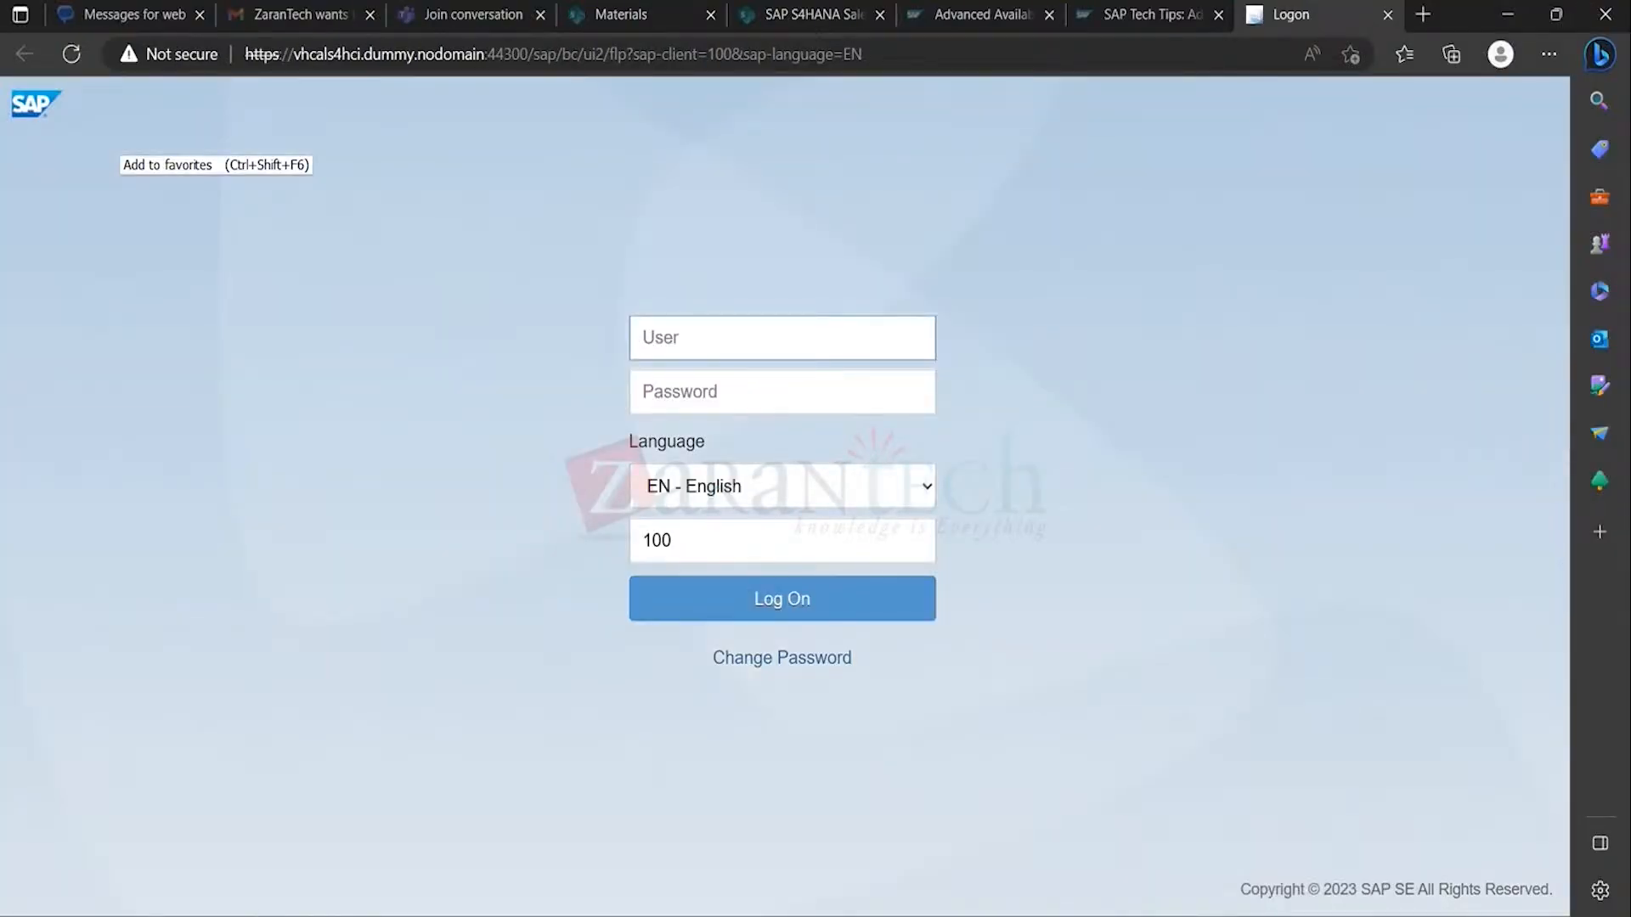
# Step: Copy the user ID from the Credentials text file into the User field of the Fiori launchpad logon
pyautogui.moveTo(1224, 915)
pyautogui.click(476, 915)
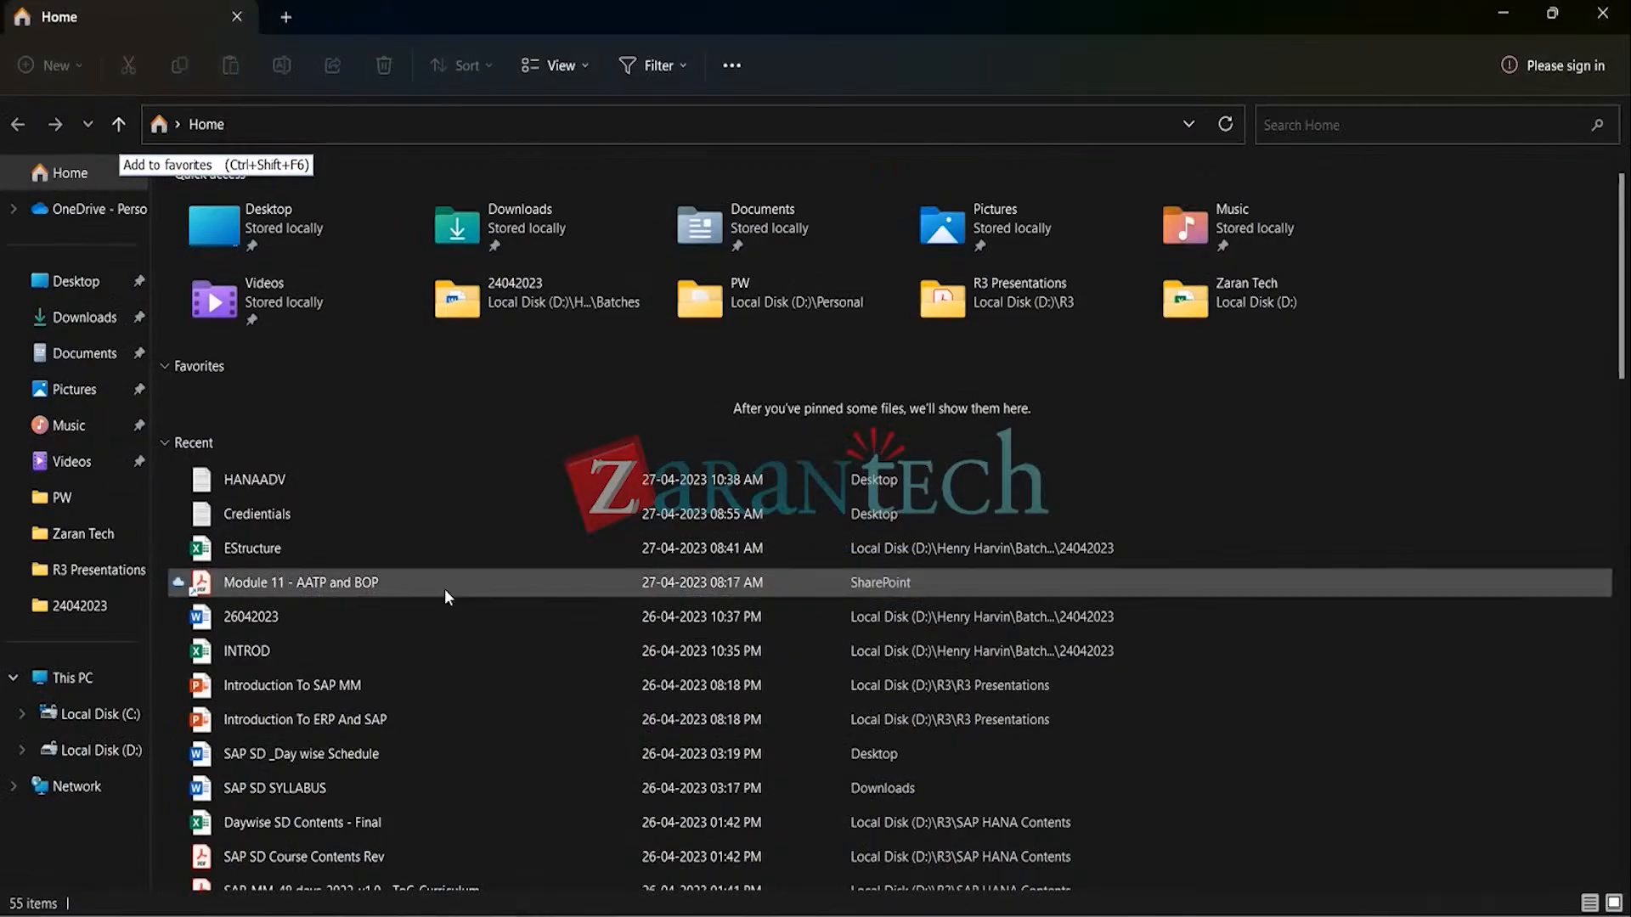
pyautogui.doubleClick(298, 522)
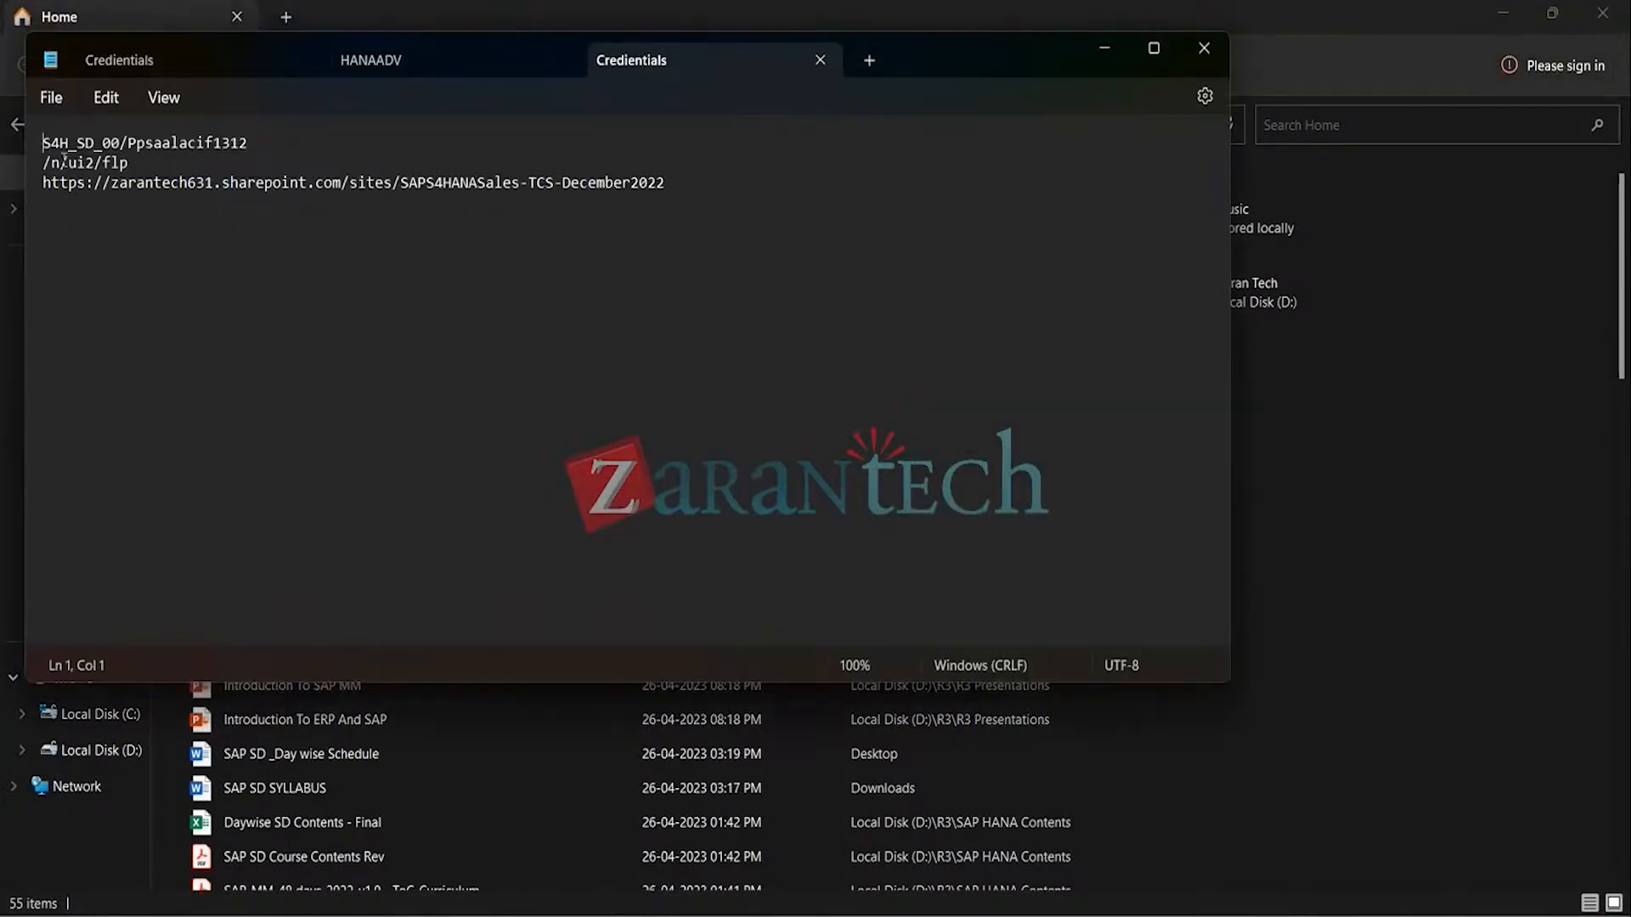
pyautogui.moveTo(43, 143); pyautogui.dragTo(120, 142)
pyautogui.hotkey('ctrl', 'c')
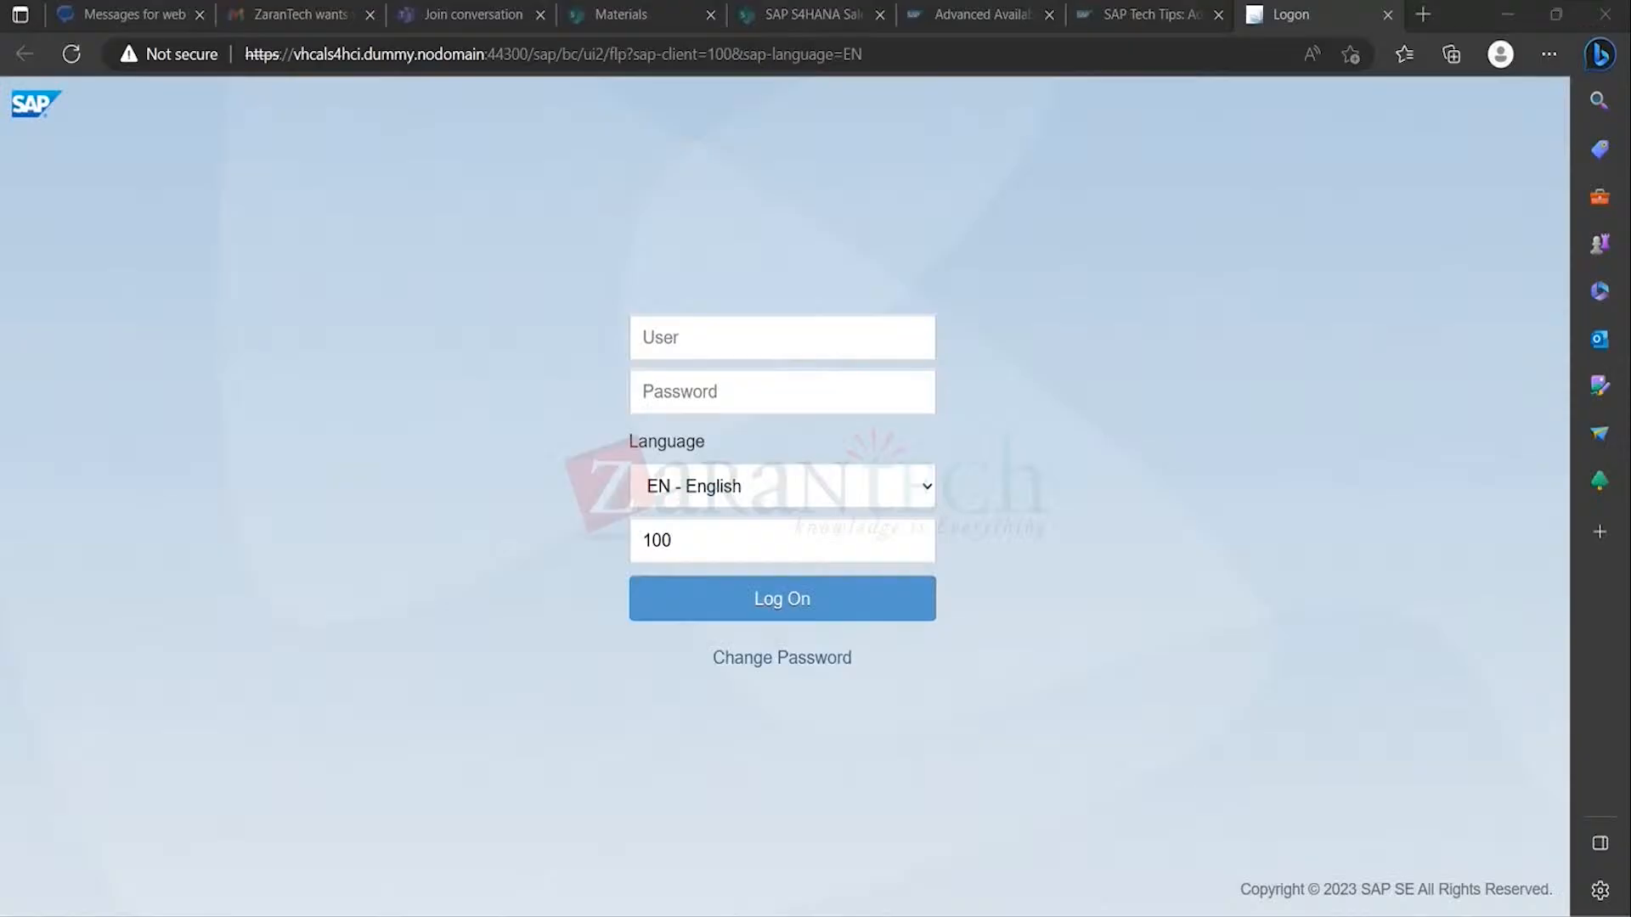
pyautogui.click(679, 338)
pyautogui.hotkey('ctrl', 'v')
# Step: Copy the account password from the Credentials file into the Password field and log on to the Fiori launchpad
pyautogui.click(752, 392)
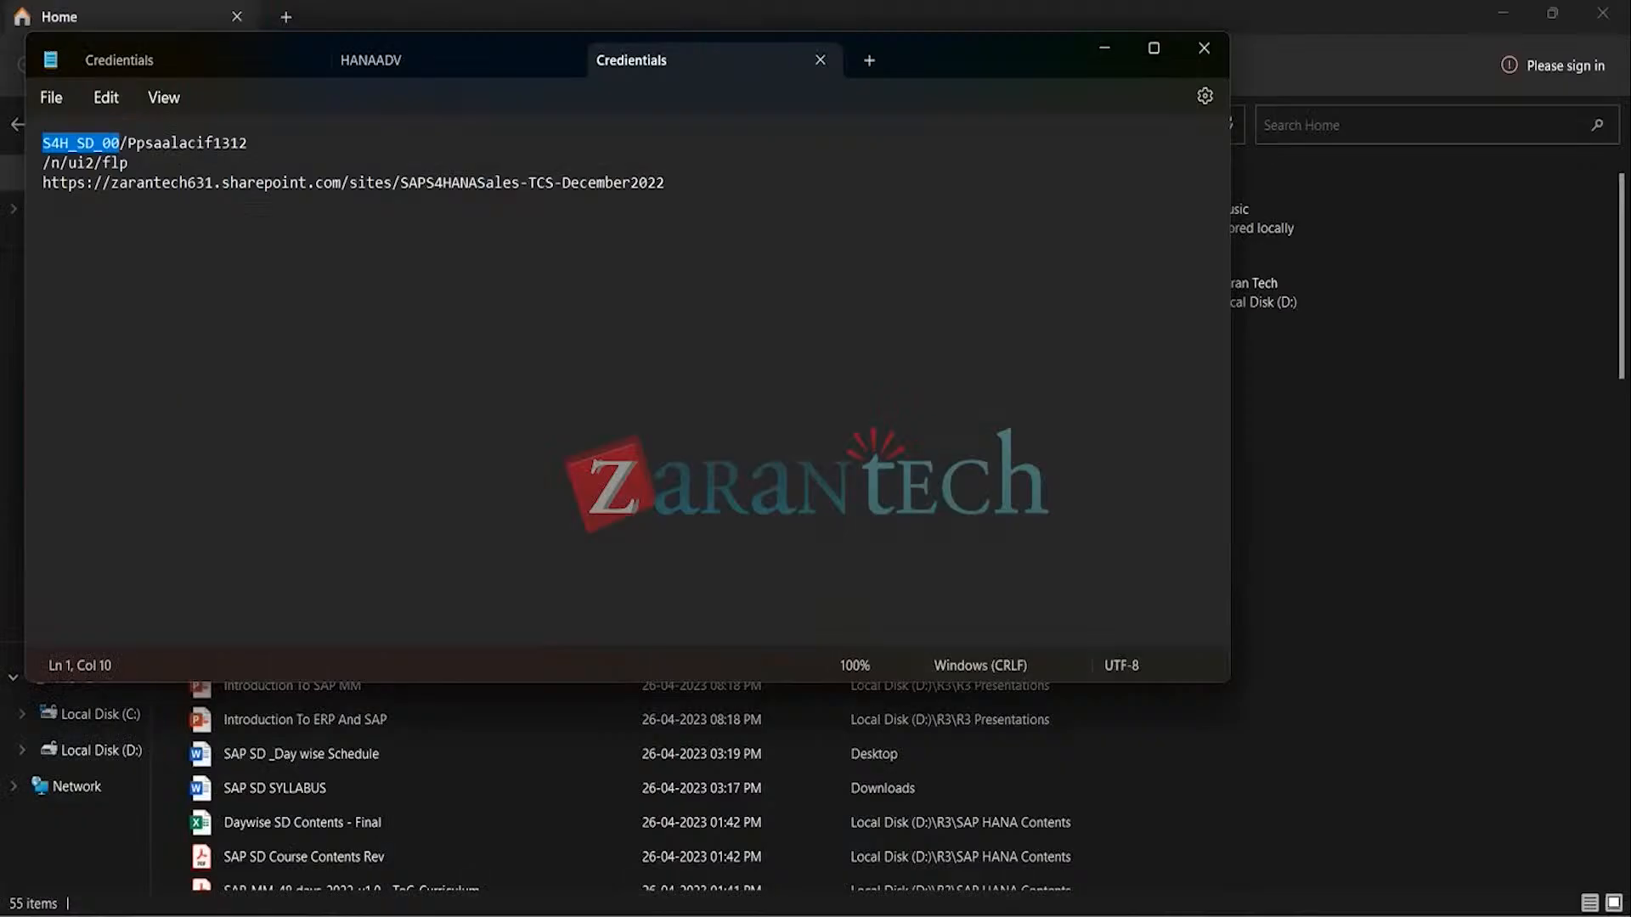
pyautogui.moveTo(128, 142); pyautogui.dragTo(251, 142)
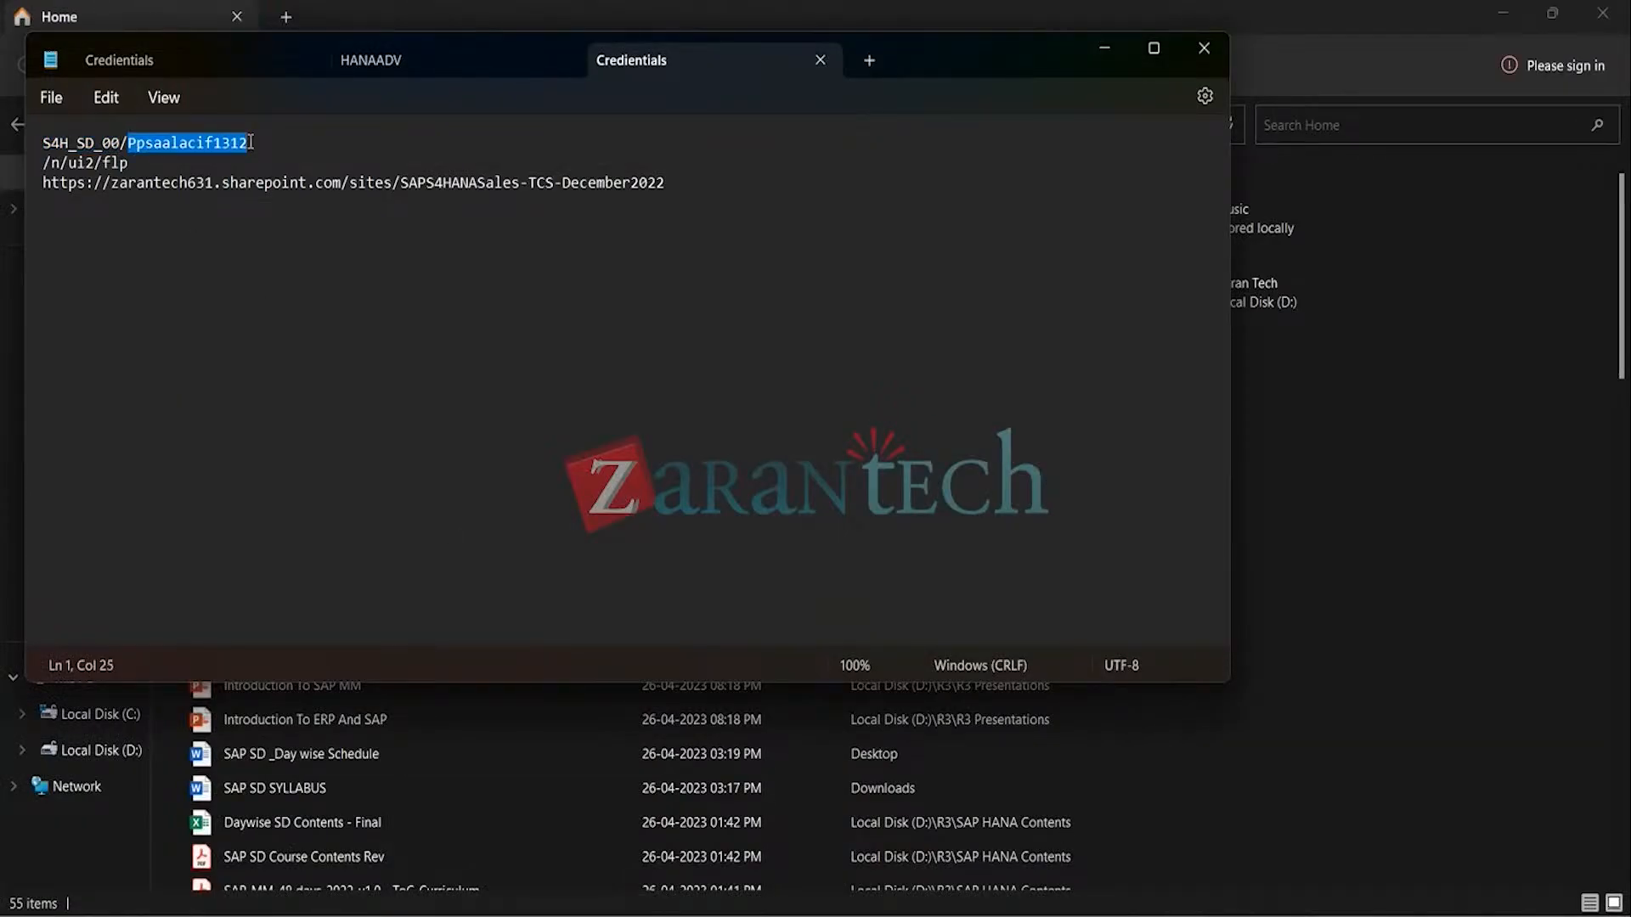
pyautogui.hotkey('alt', 'Tab')
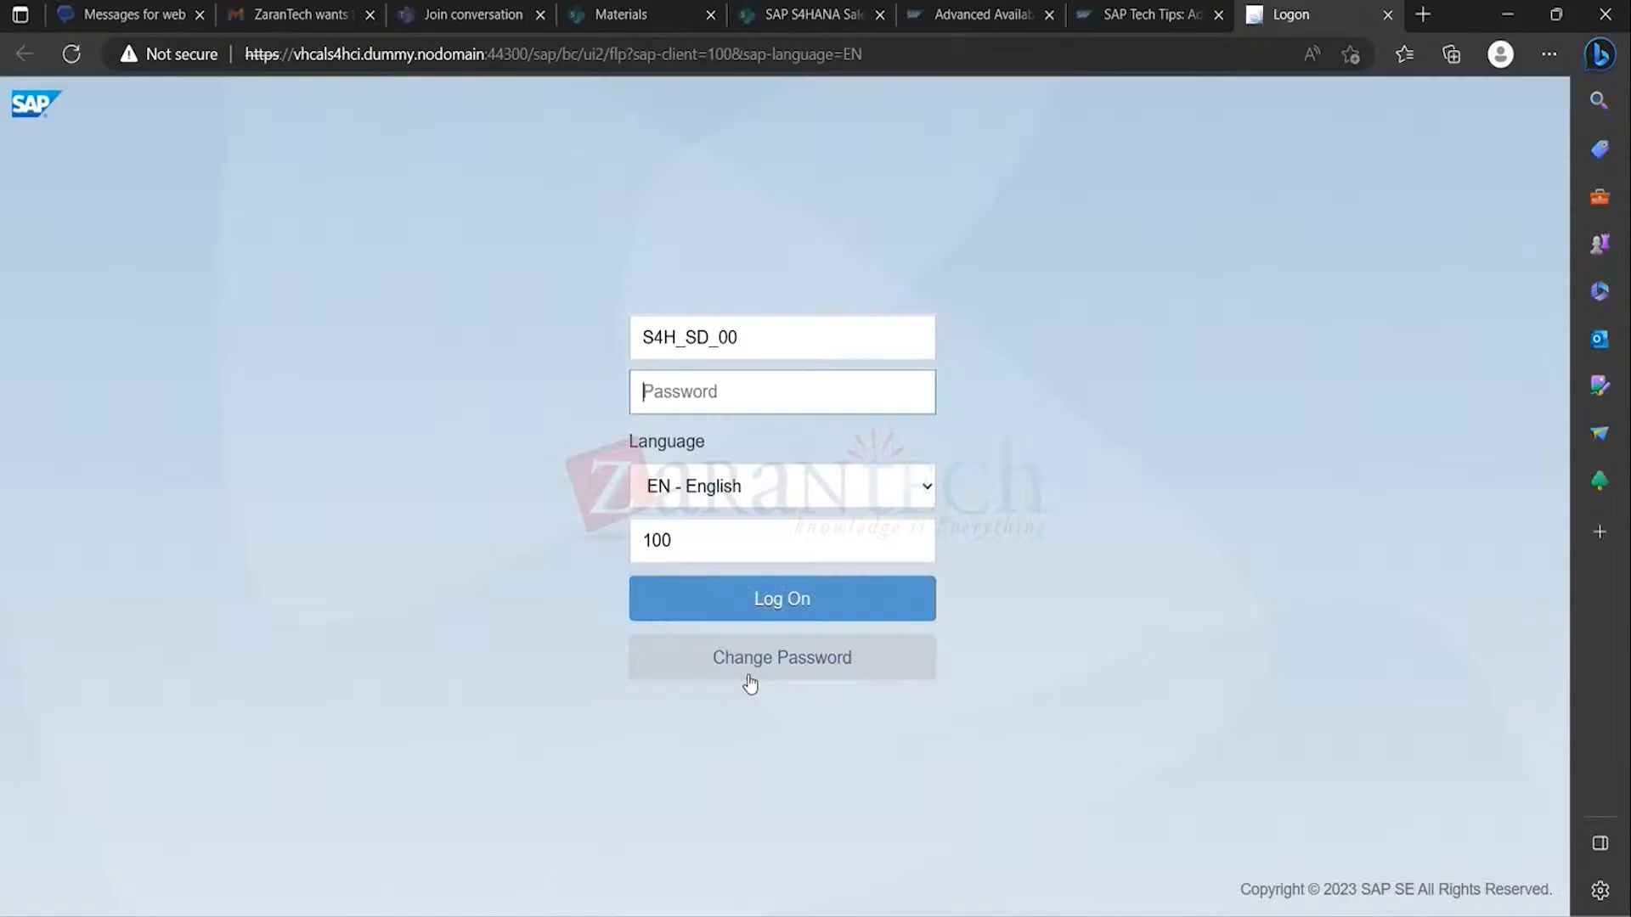
pyautogui.hotkey('ctrl', 'v')
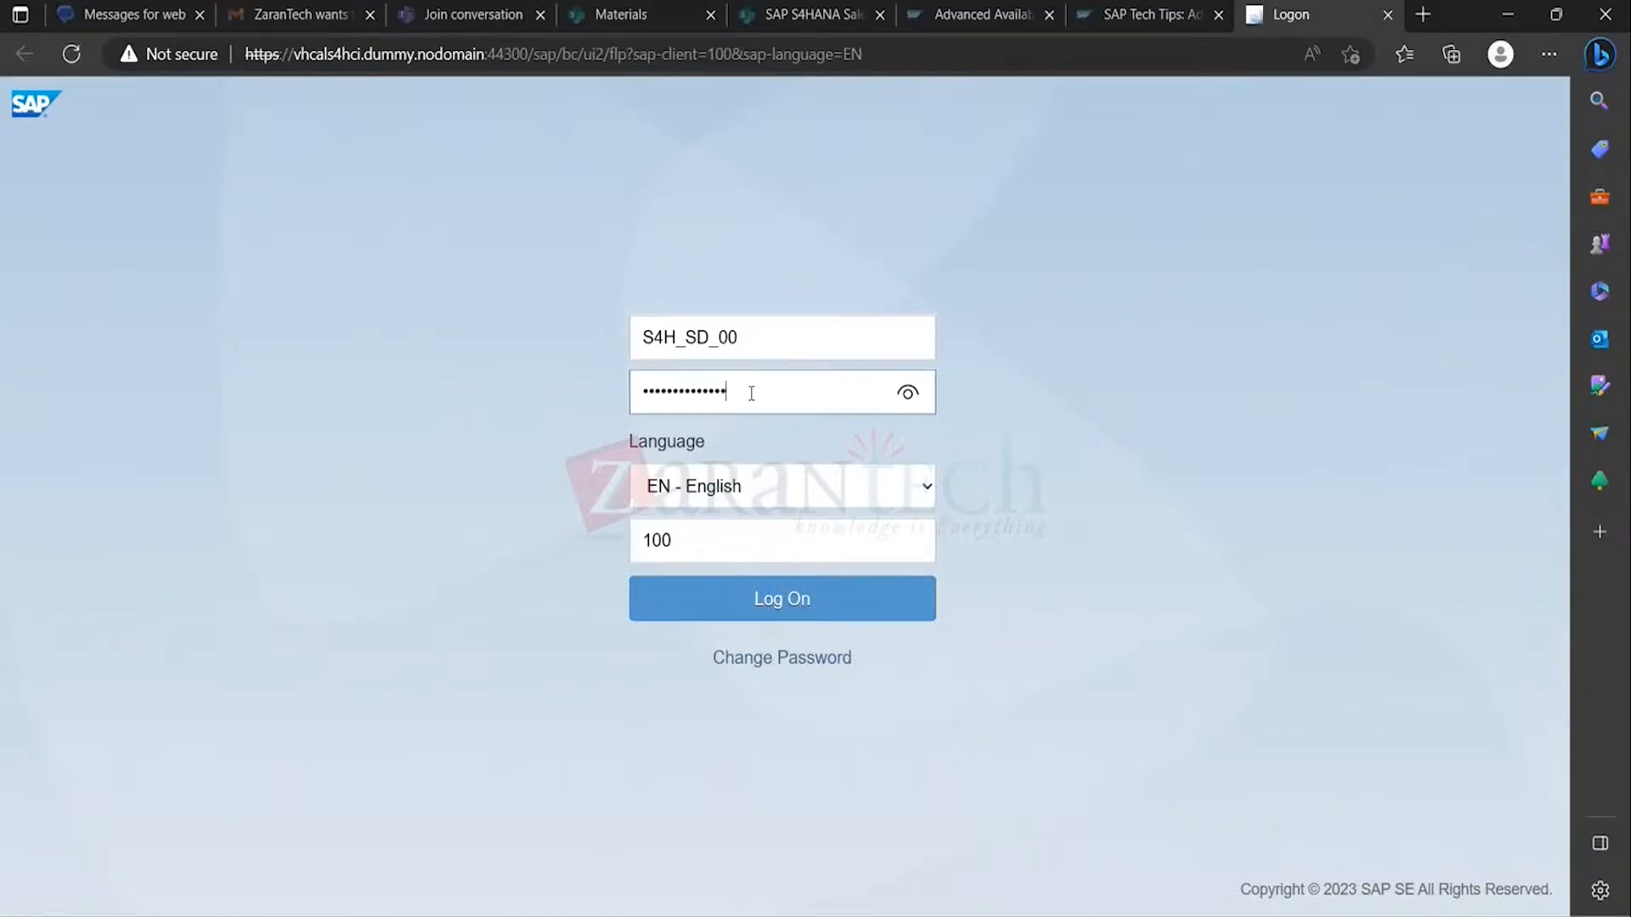
pyautogui.click(792, 608)
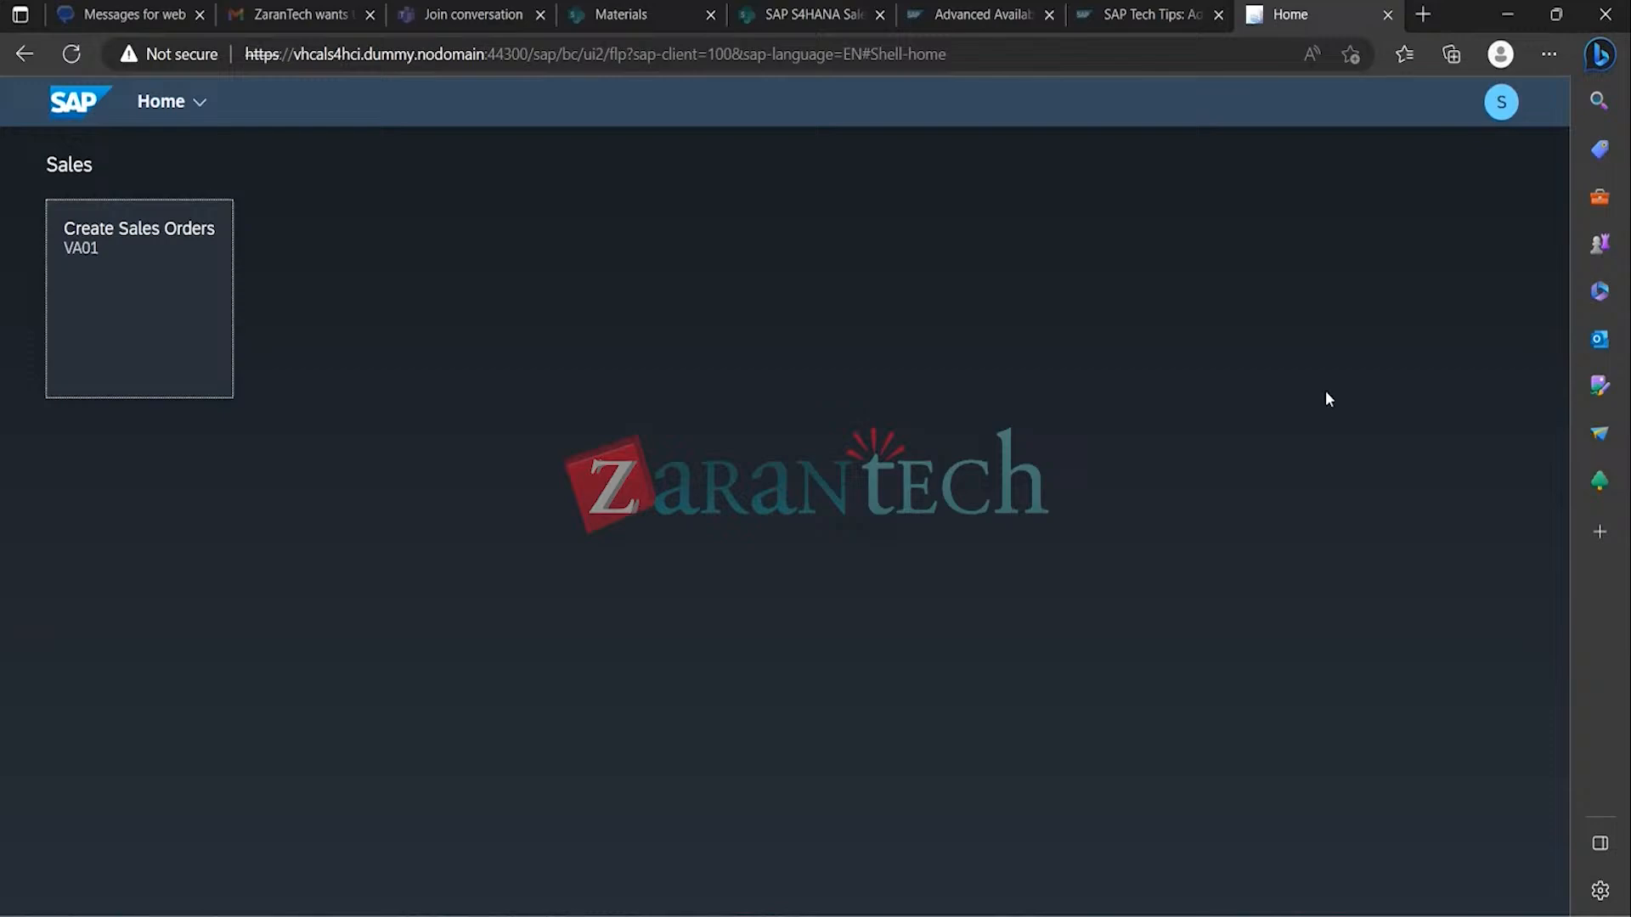
# Step: Switch to the Display IMG window, open a new session and start a standard order with transaction VA01, keeping the preset organizational data
pyautogui.moveTo(1088, 910)
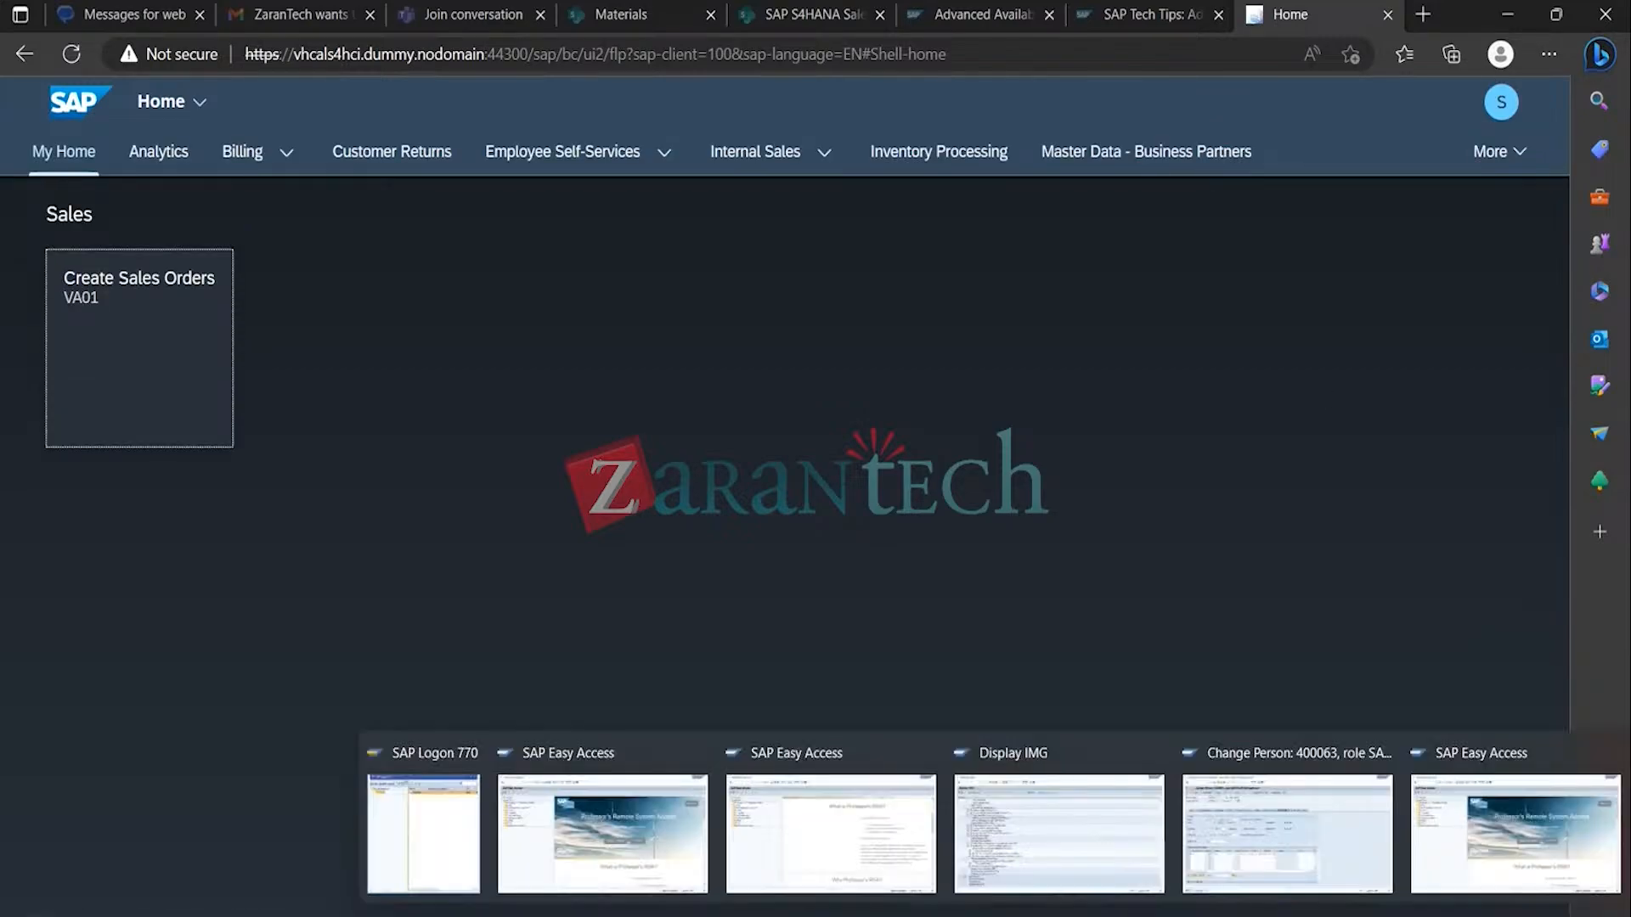
pyautogui.click(1060, 818)
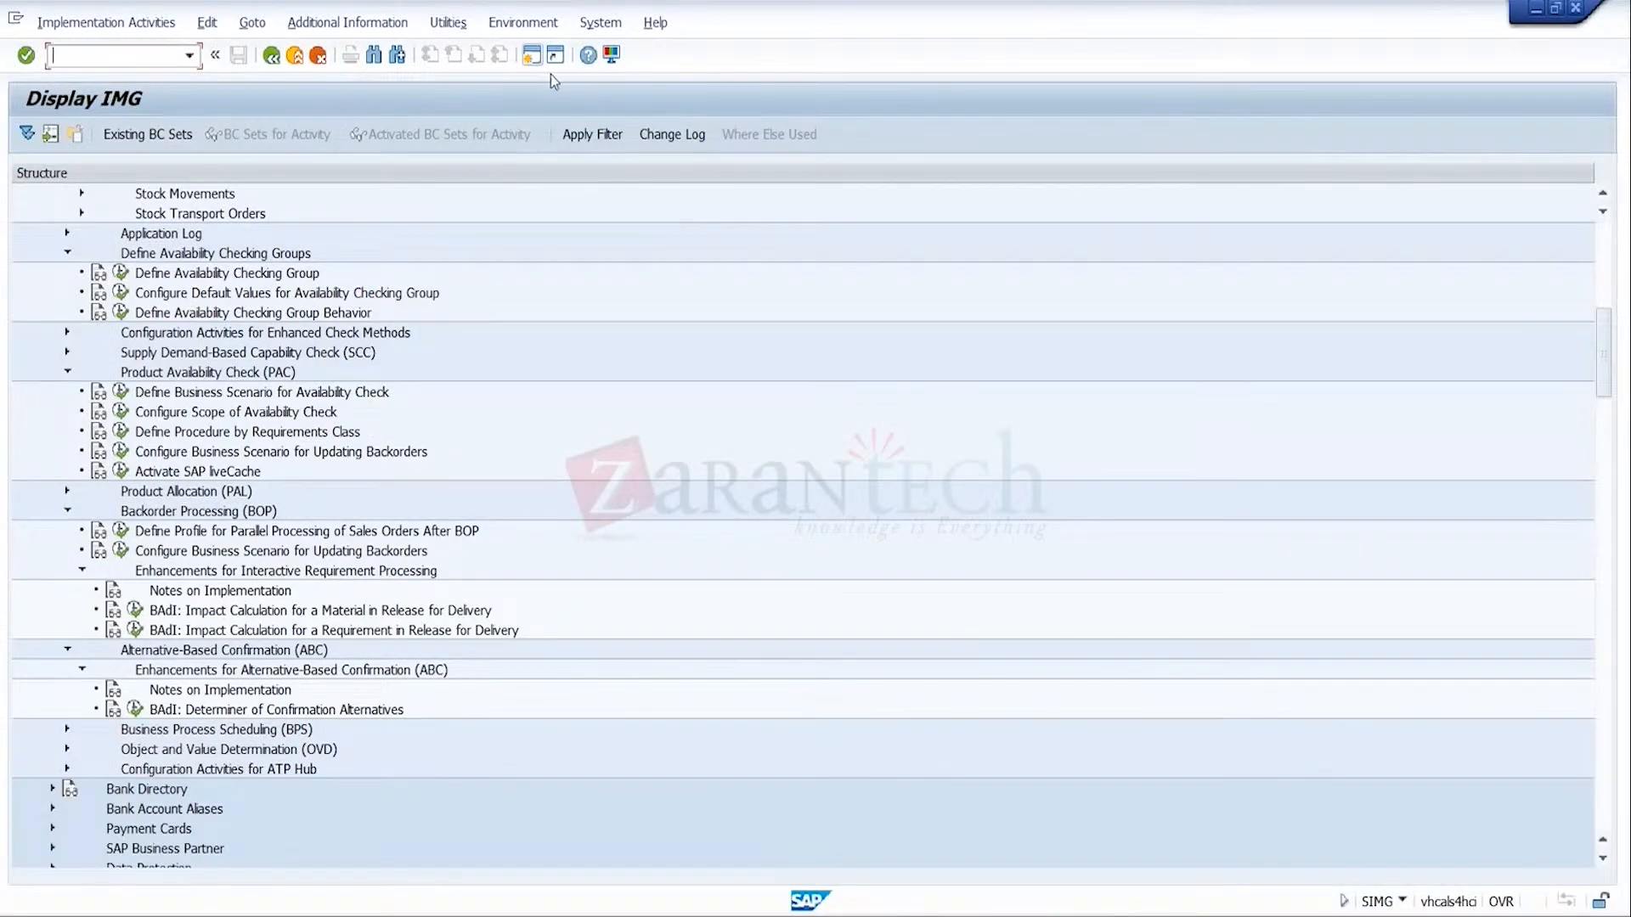
pyautogui.click(529, 56)
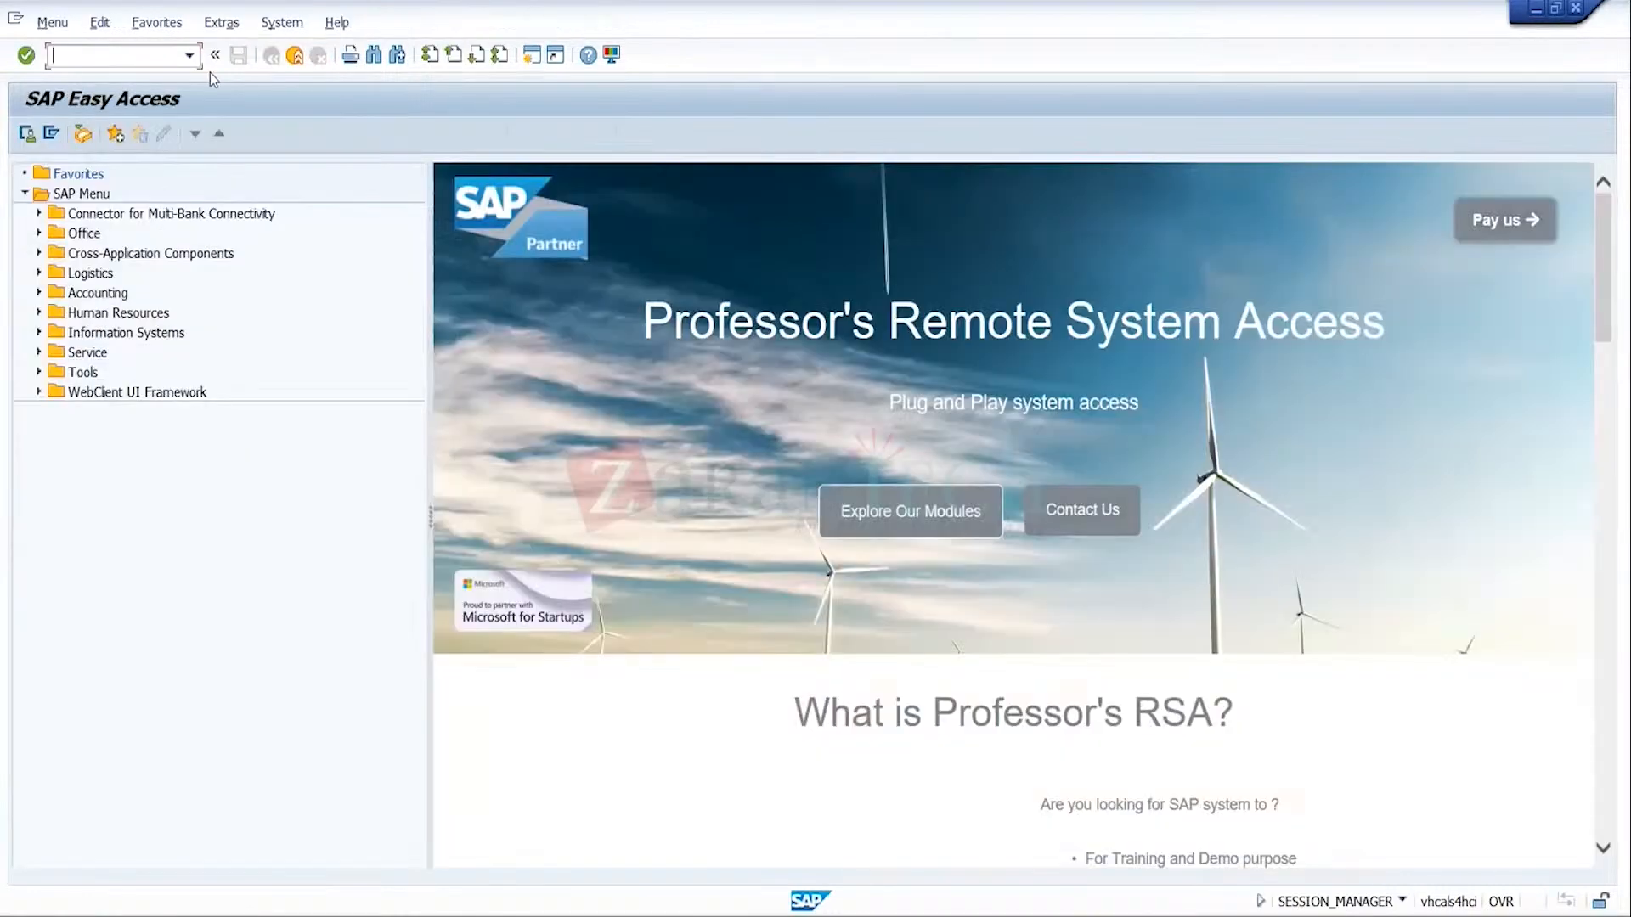
pyautogui.write('VA01')
pyautogui.press('Return')
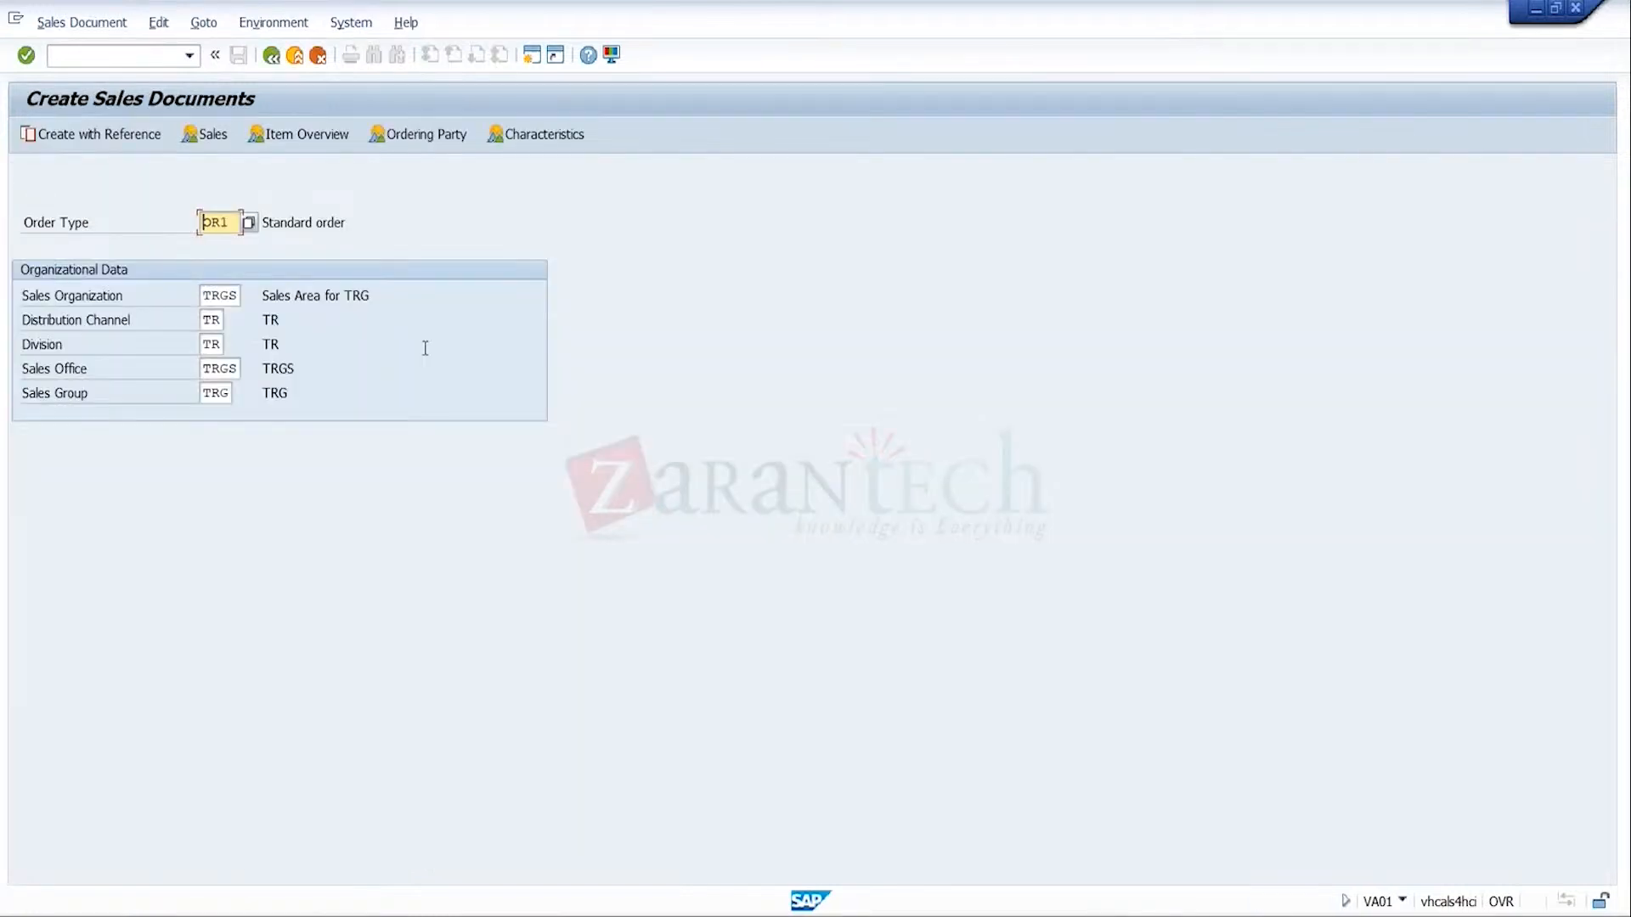
pyautogui.press('Return')
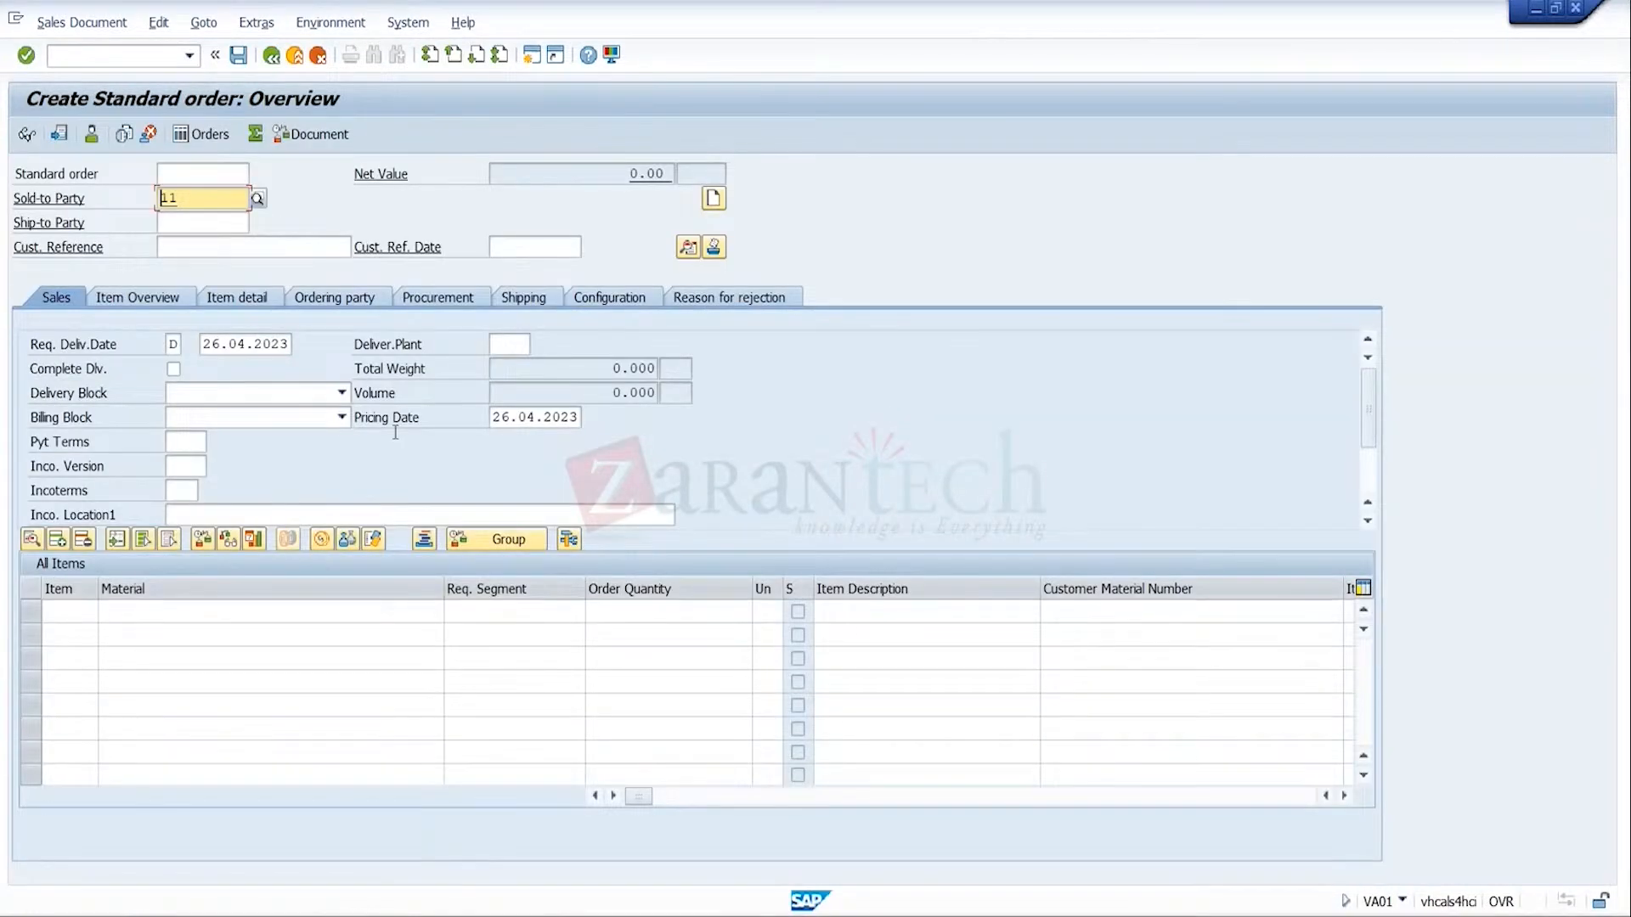
# Step: Replace the sold-to party with the required customer number, then fill in the customer reference and customer reference date 27.04.2023
pyautogui.press('Delete')
pyautogui.press('Delete')
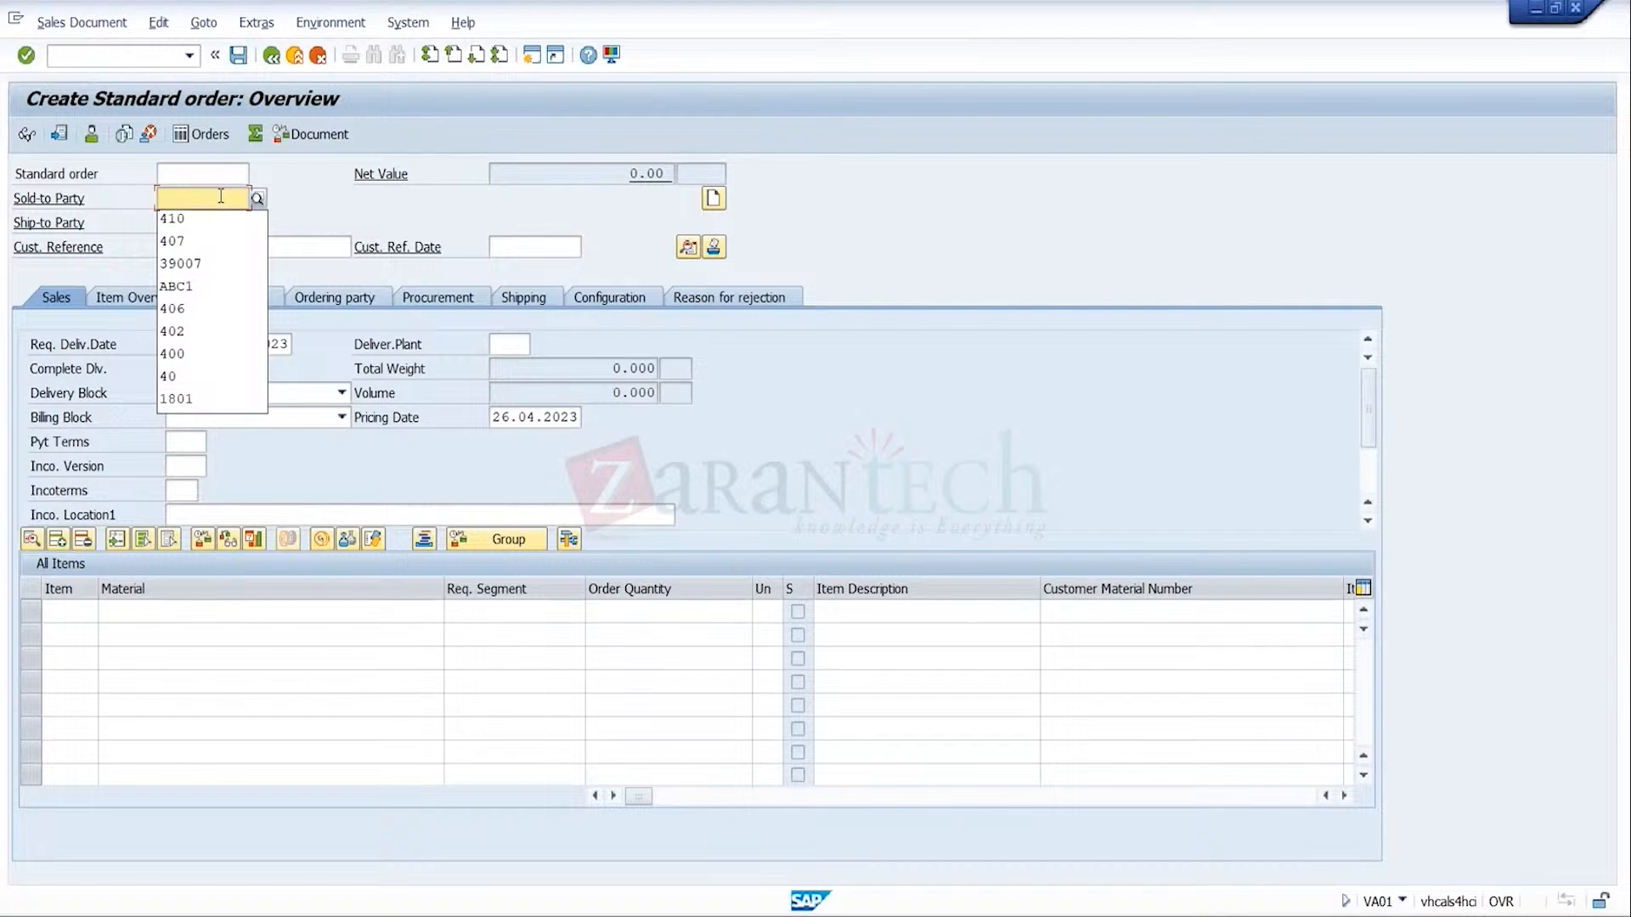
pyautogui.click(192, 221)
pyautogui.click(240, 246)
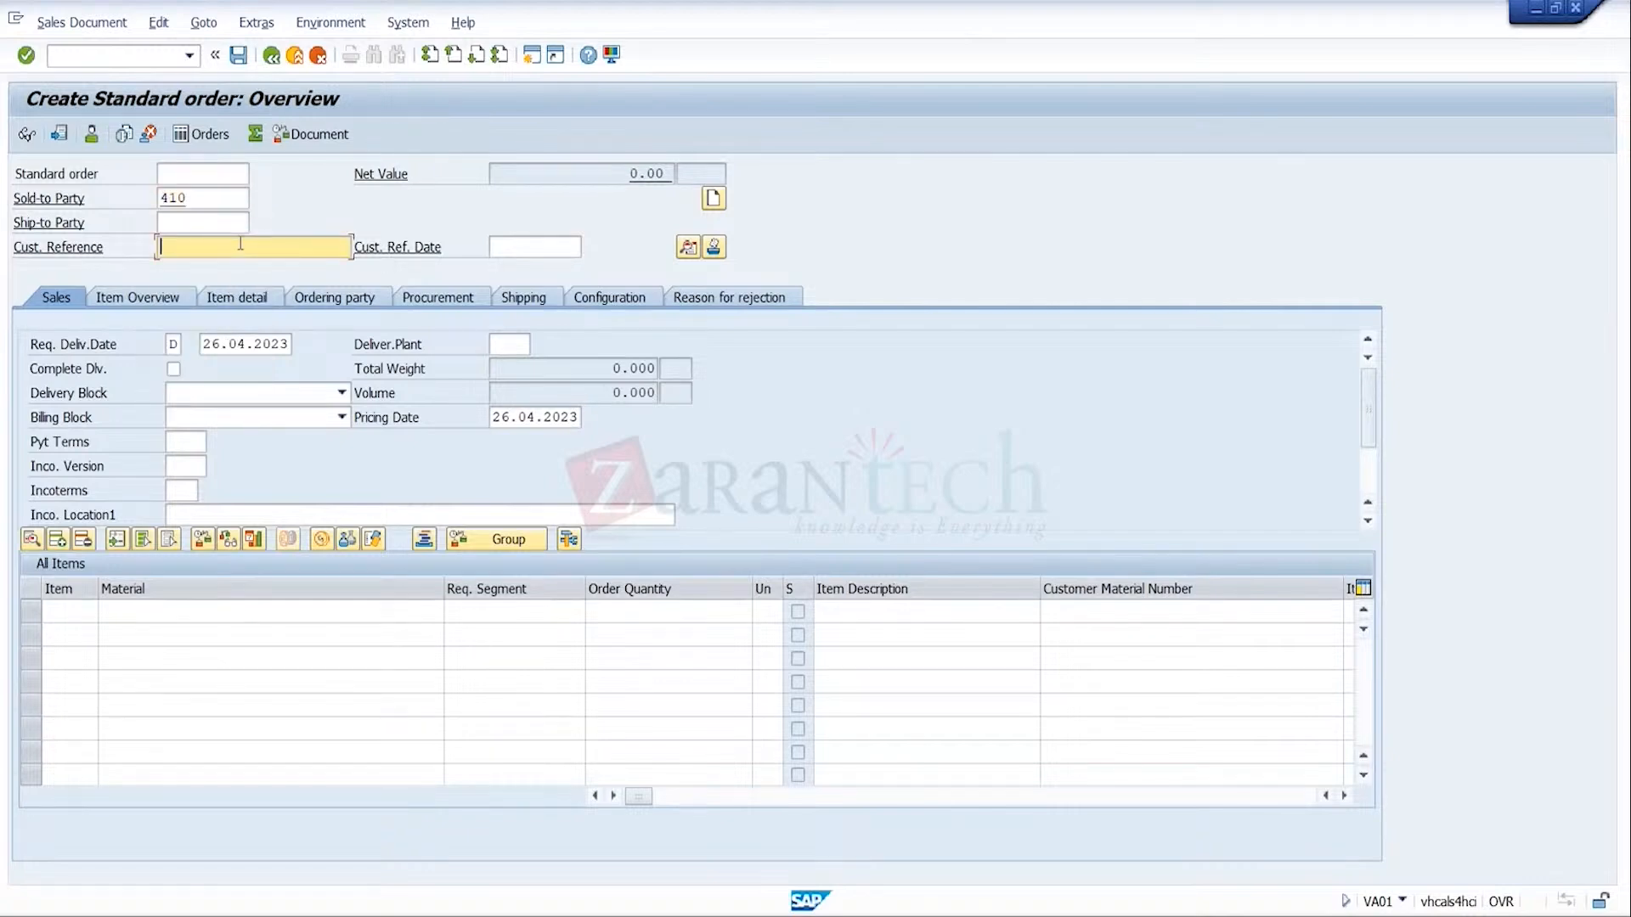
pyautogui.press('Delete')
pyautogui.click(238, 287)
pyautogui.click(528, 248)
pyautogui.press('Delete')
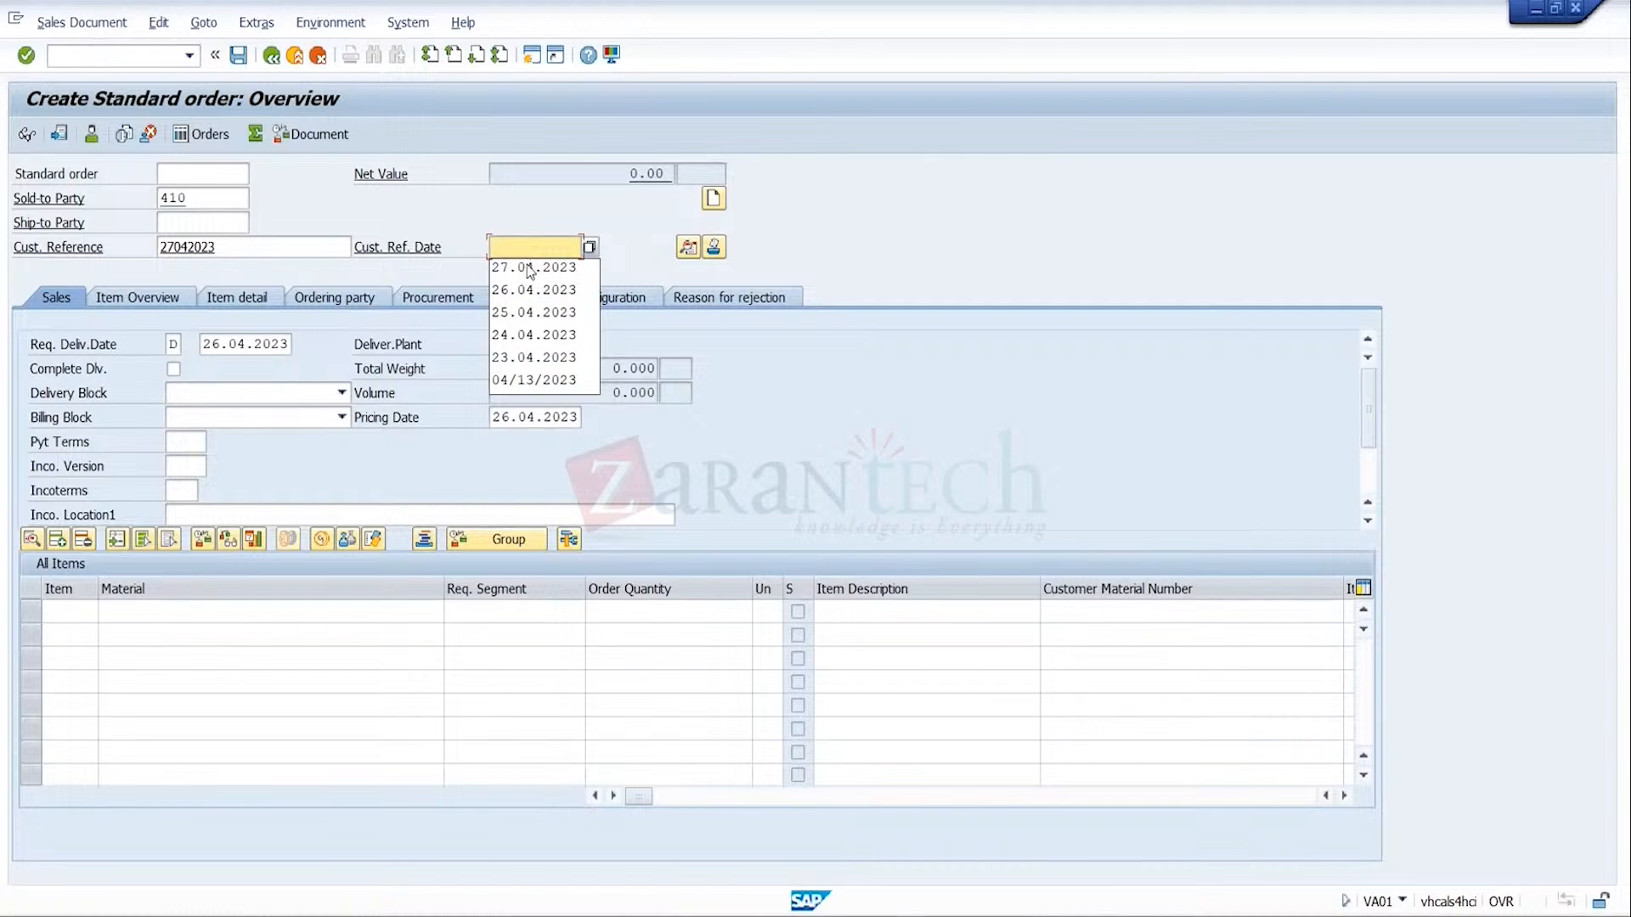
pyautogui.click(530, 268)
# Step: Set the delivering plant to trgp, the Incoterms to FOB and the Incoterms location to Pune
pyautogui.click(514, 345)
pyautogui.press('Delete')
pyautogui.click(514, 369)
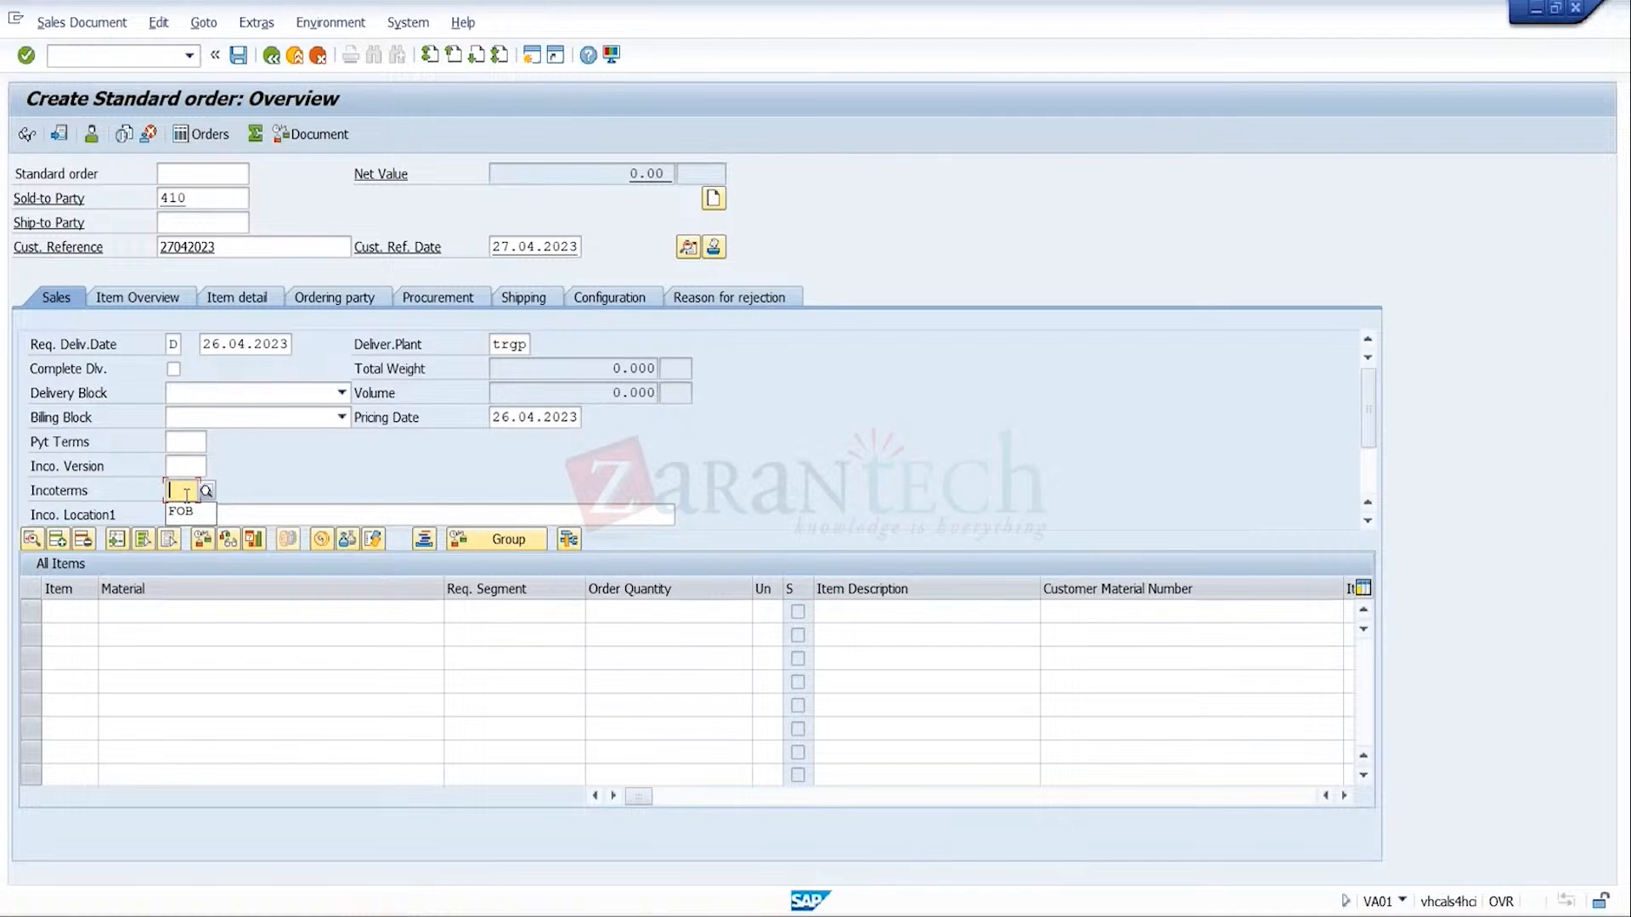
pyautogui.click(184, 516)
pyautogui.click(202, 513)
pyautogui.click(221, 511)
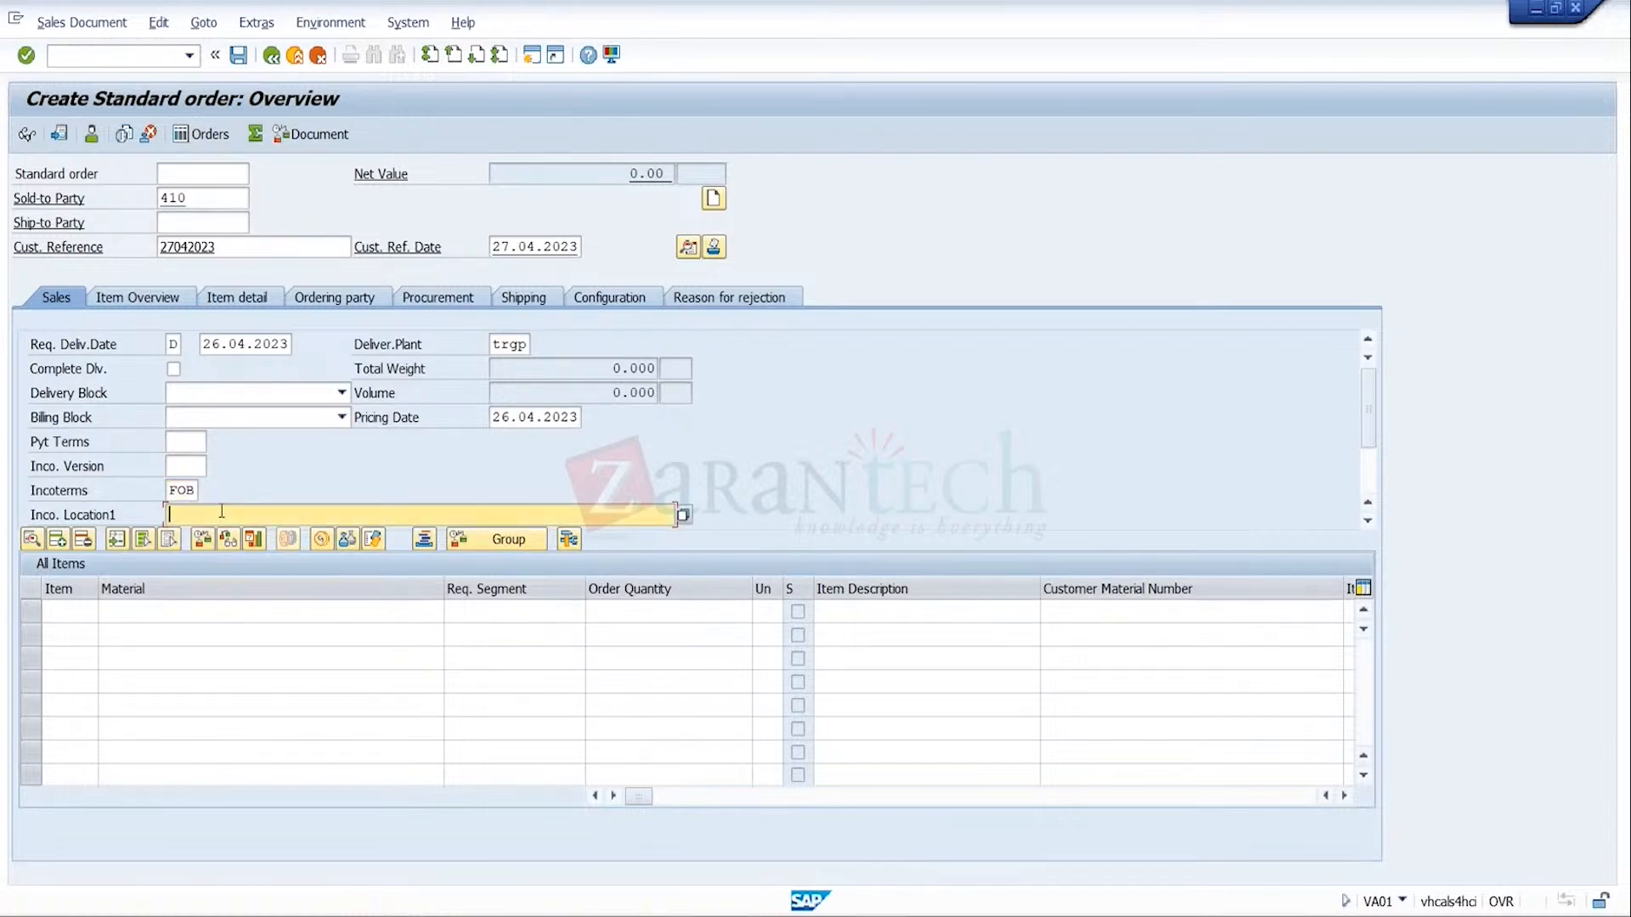
pyautogui.write('Pune')
pyautogui.click(258, 613)
pyautogui.click(251, 632)
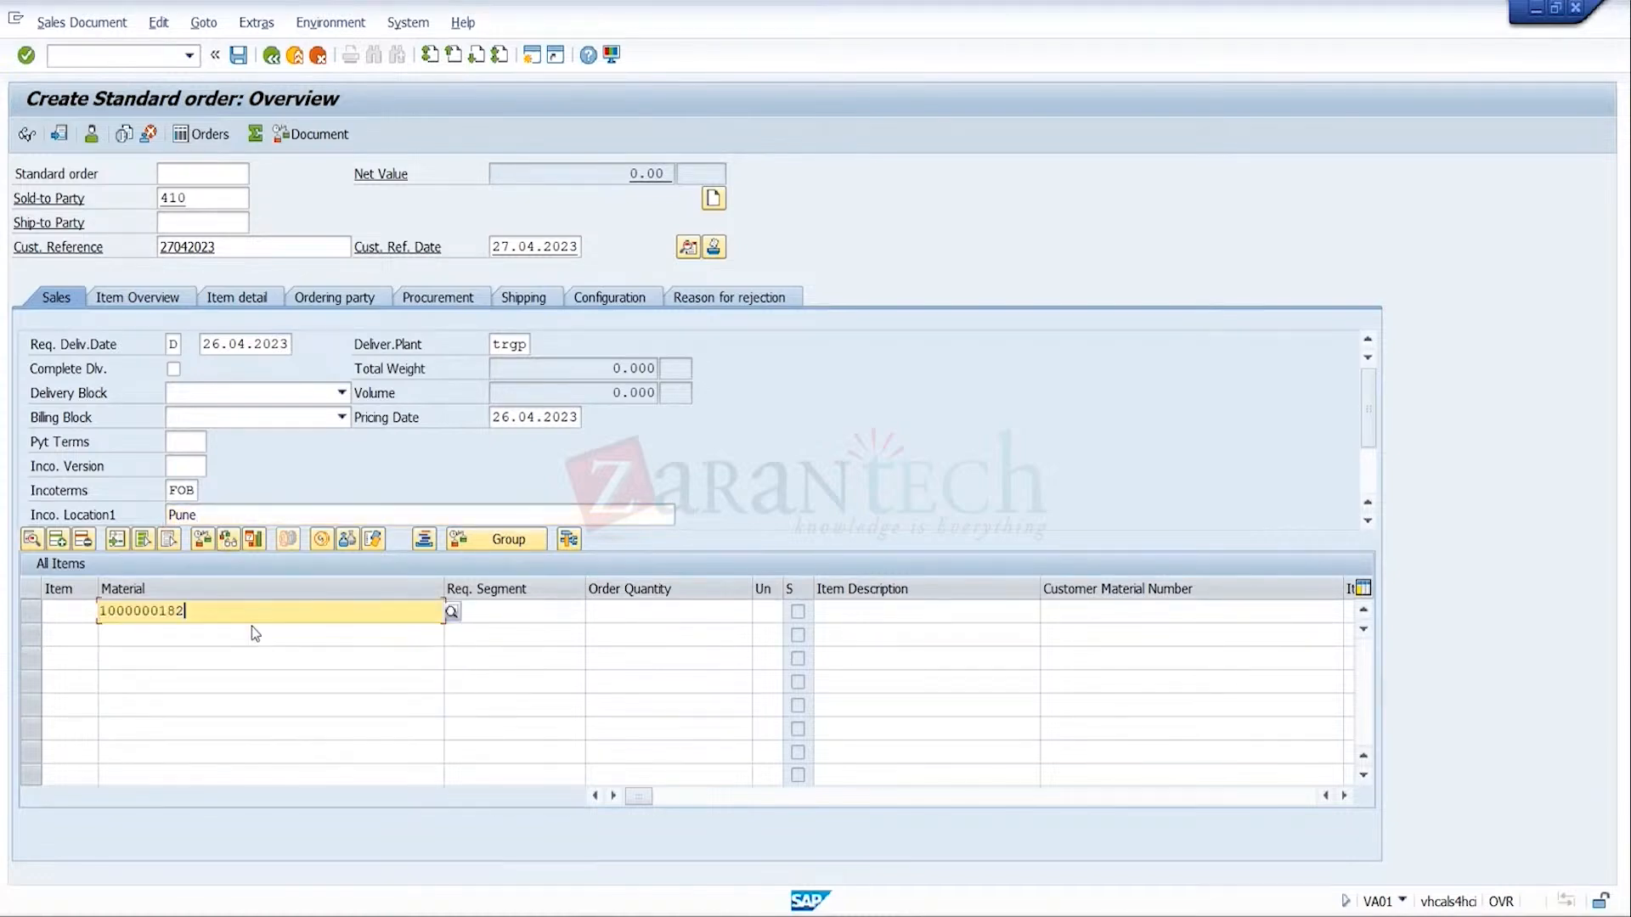
pyautogui.click(634, 605)
pyautogui.write('10')
pyautogui.press('Return')
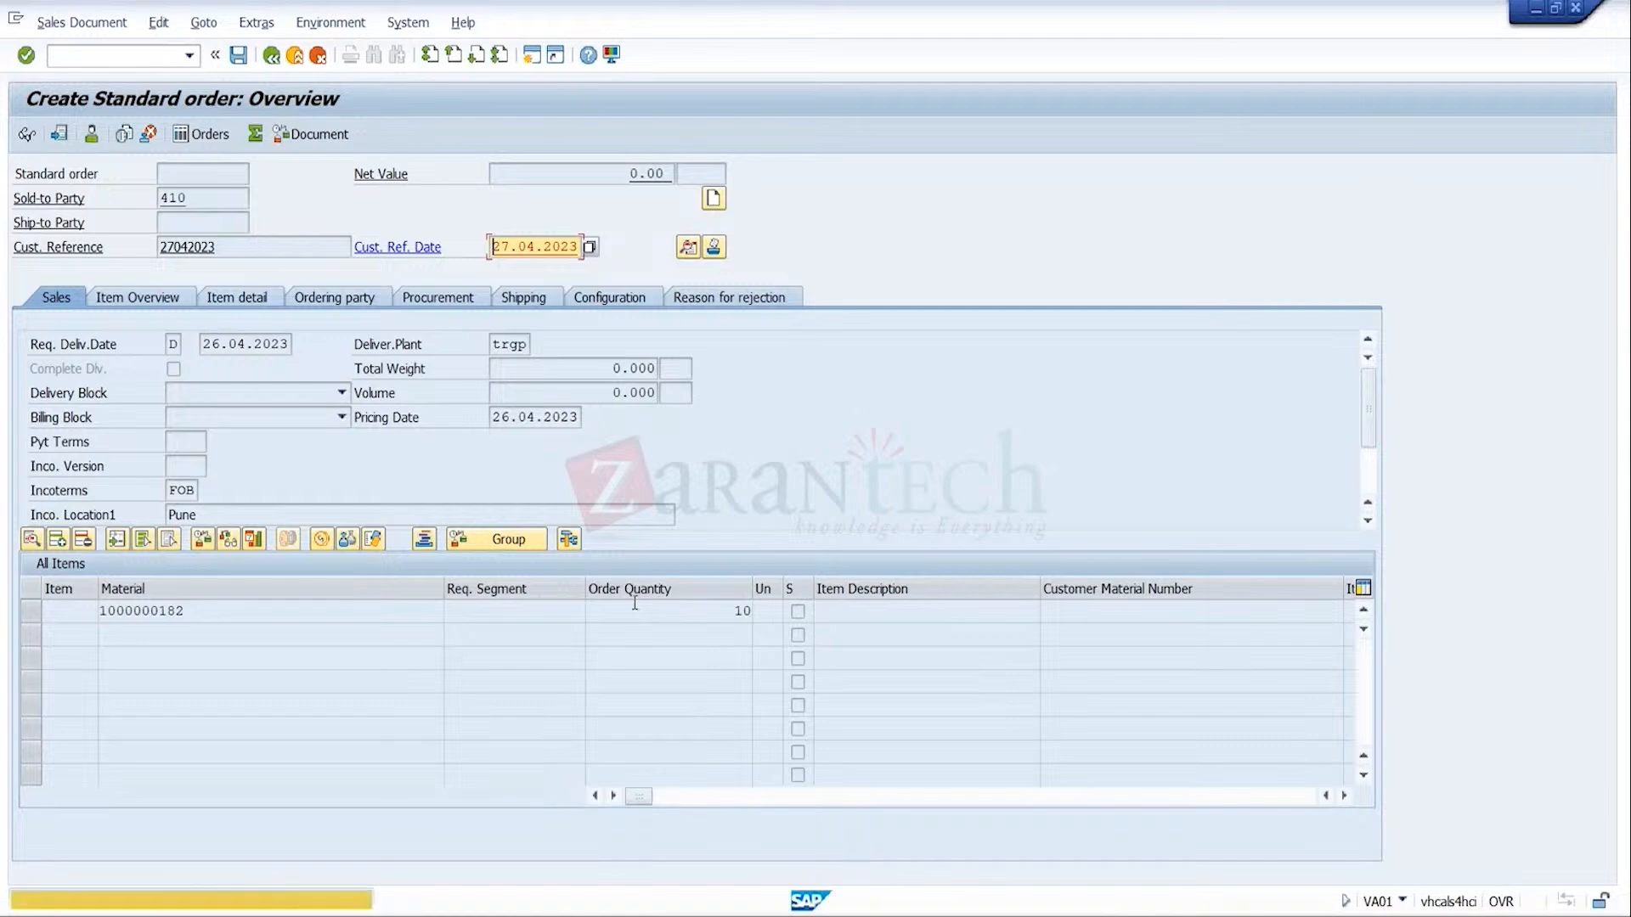
# Step: Set the payment terms to 0001 and confirm the order entries, acknowledging the system messages
pyautogui.press('Return')
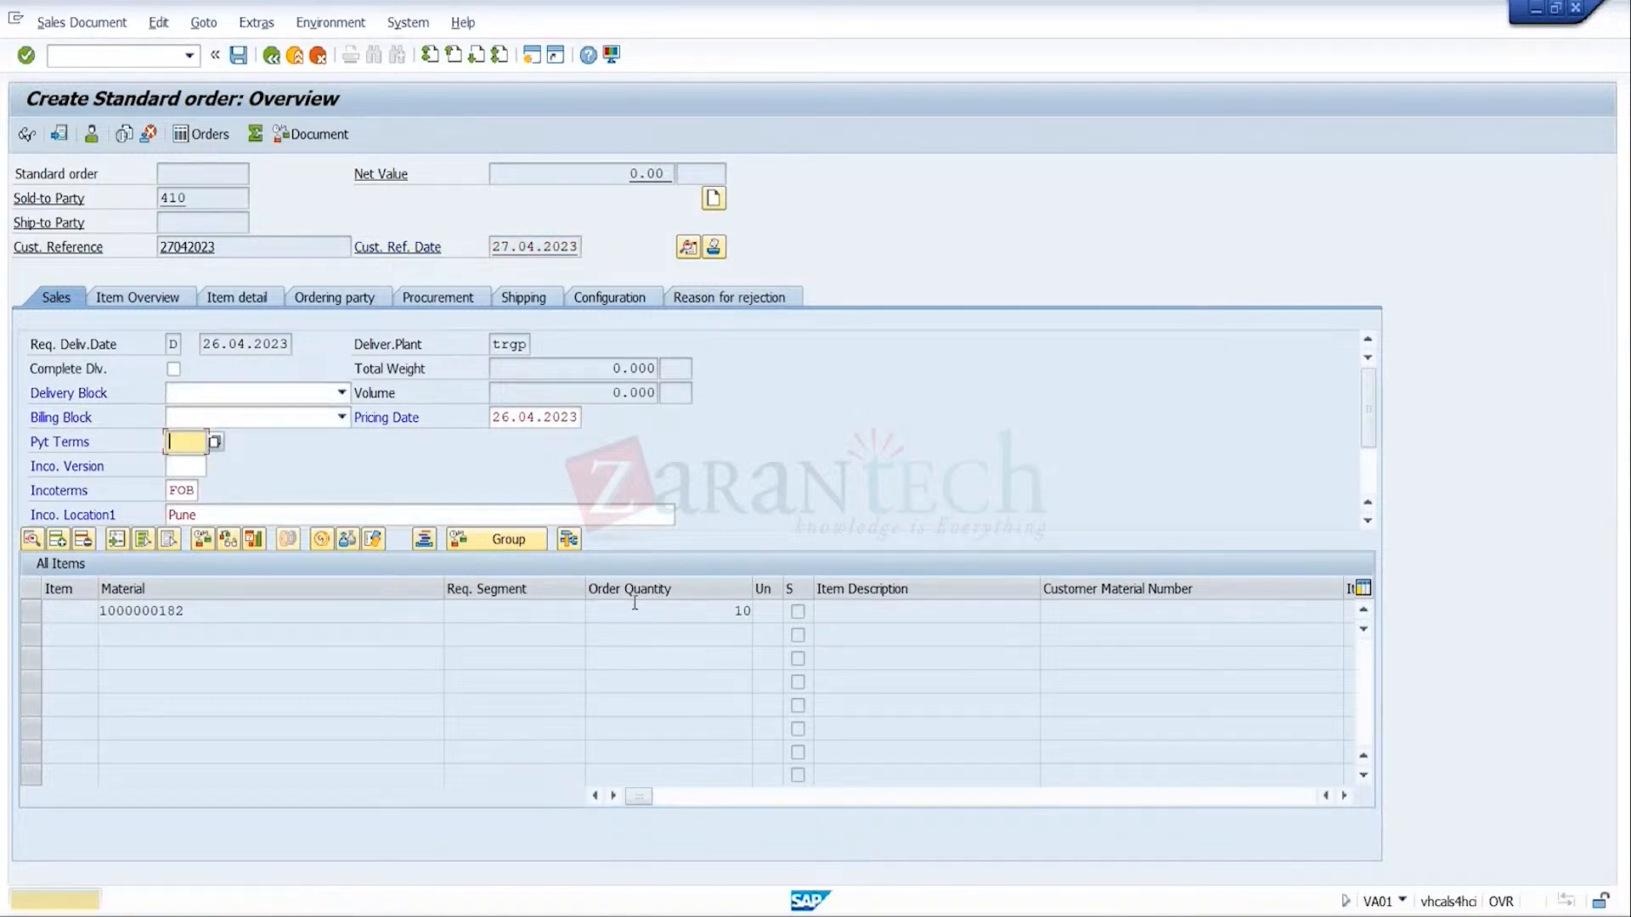
pyautogui.press('Down')
pyautogui.press('Return')
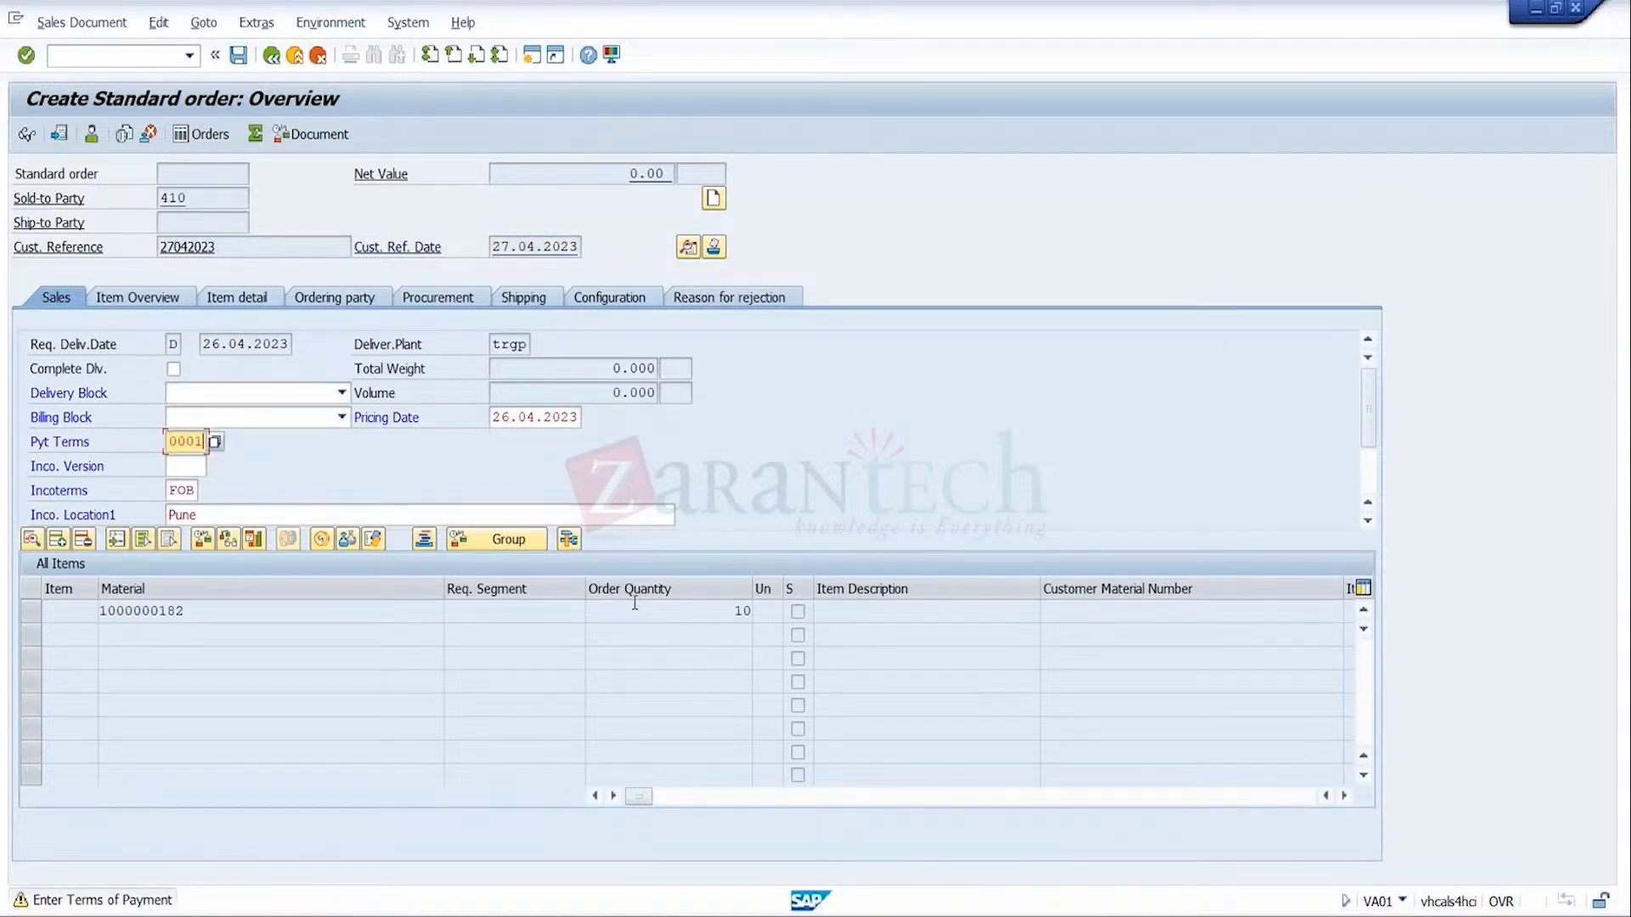
pyautogui.press('Return')
pyautogui.press('Return')
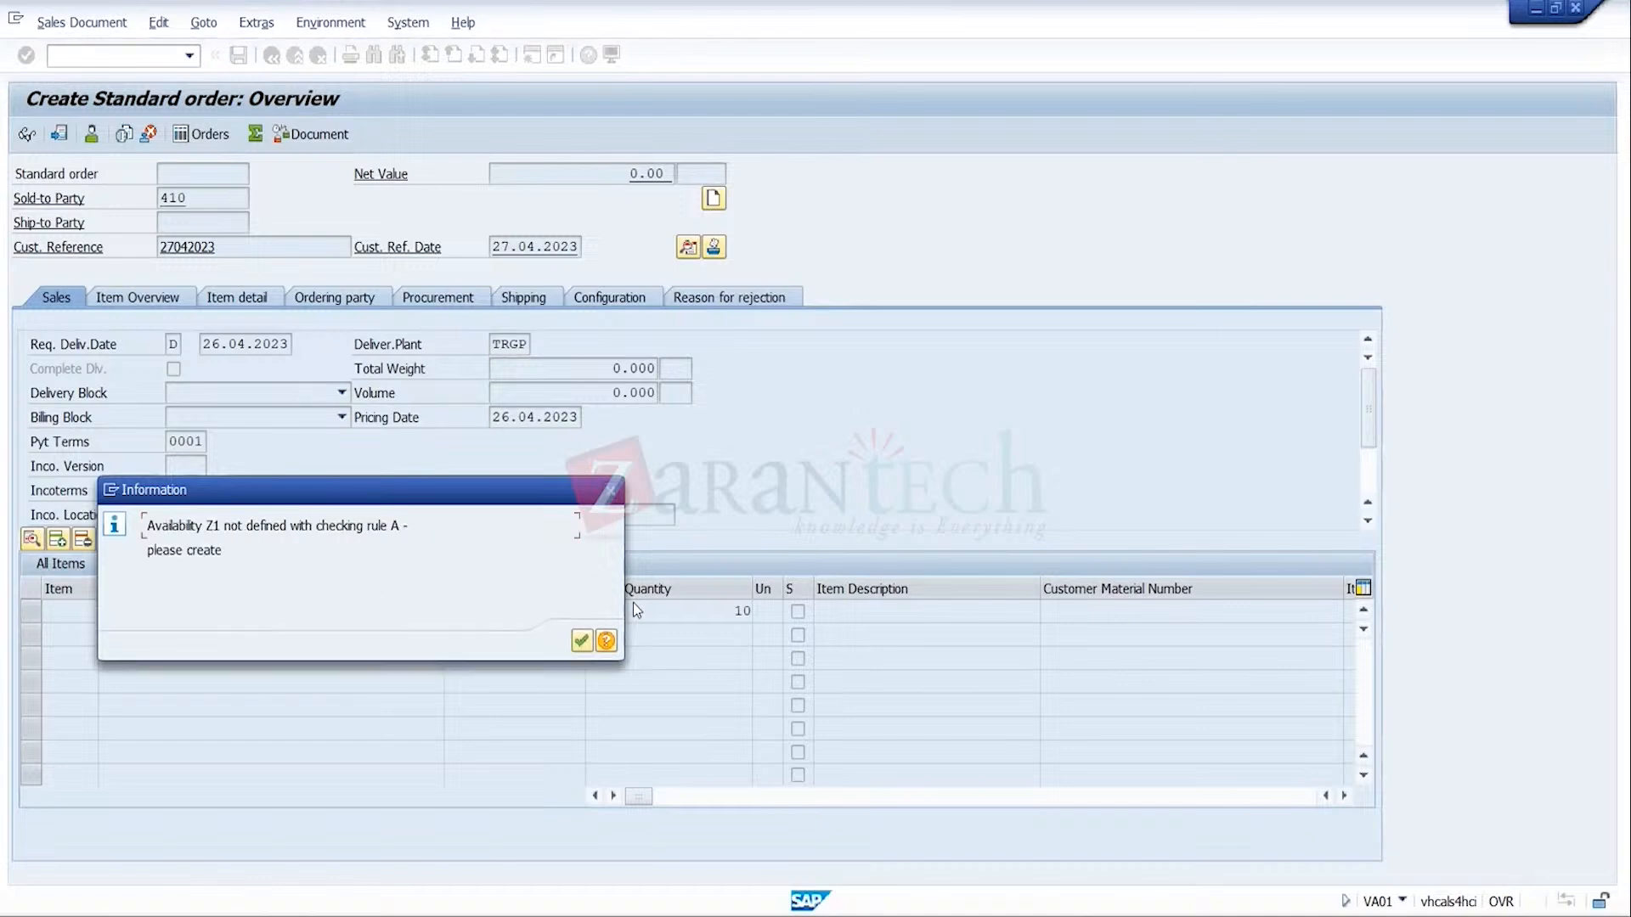
pyautogui.press('Return')
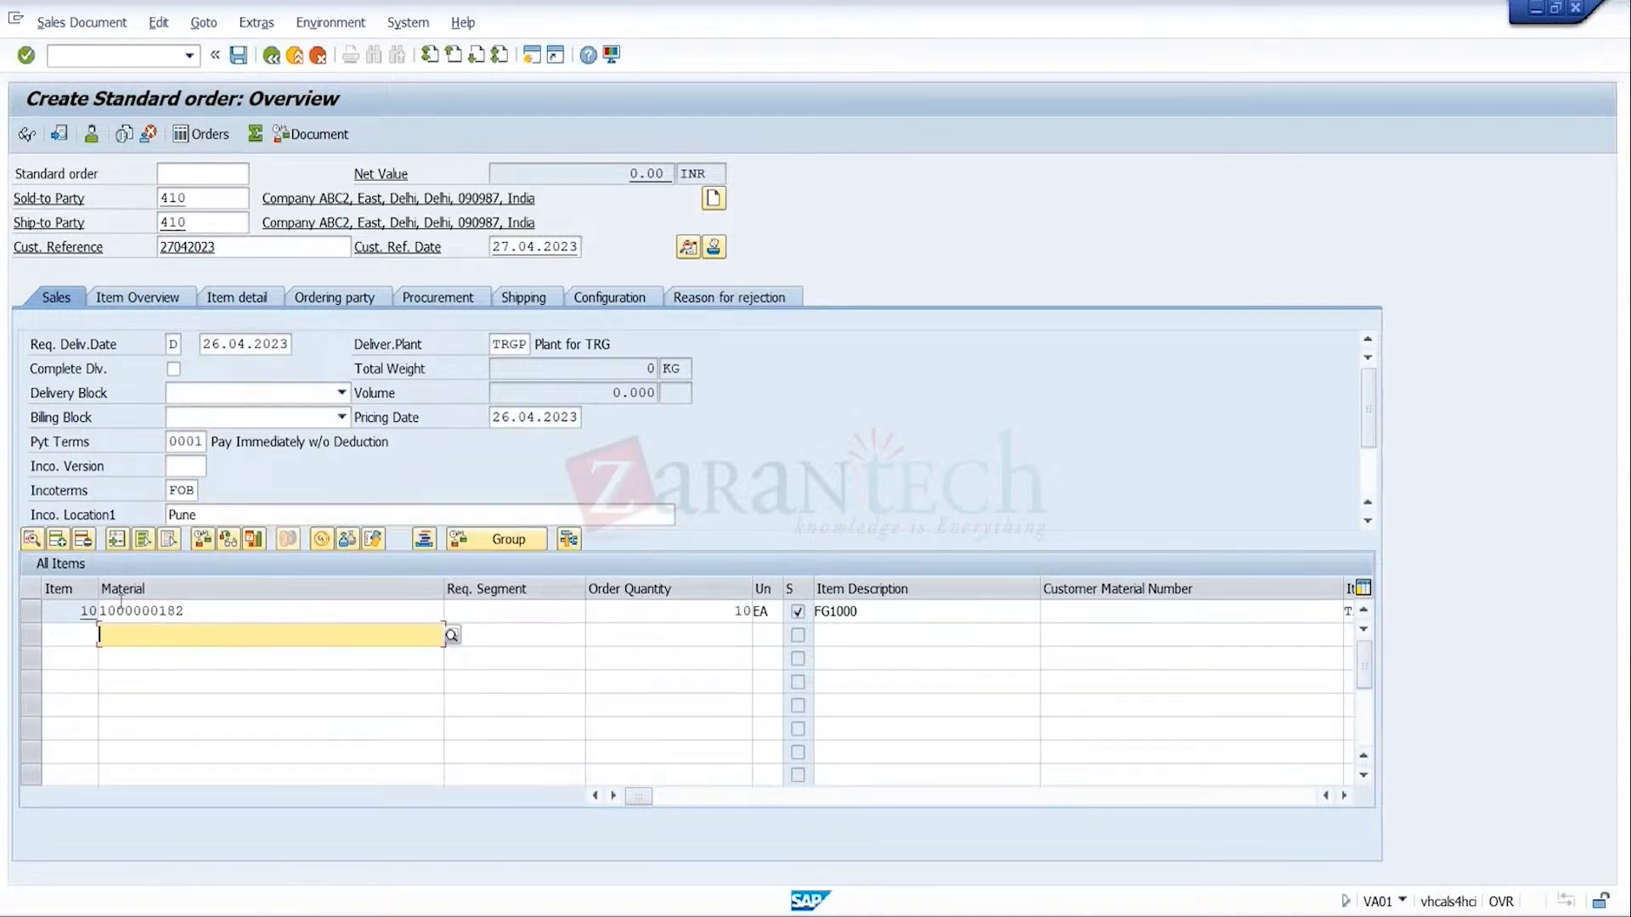
# Step: Open the pricing conditions of item 10 and add condition type PR00 with an amount of 1000
pyautogui.click(30, 612)
pyautogui.click(204, 22)
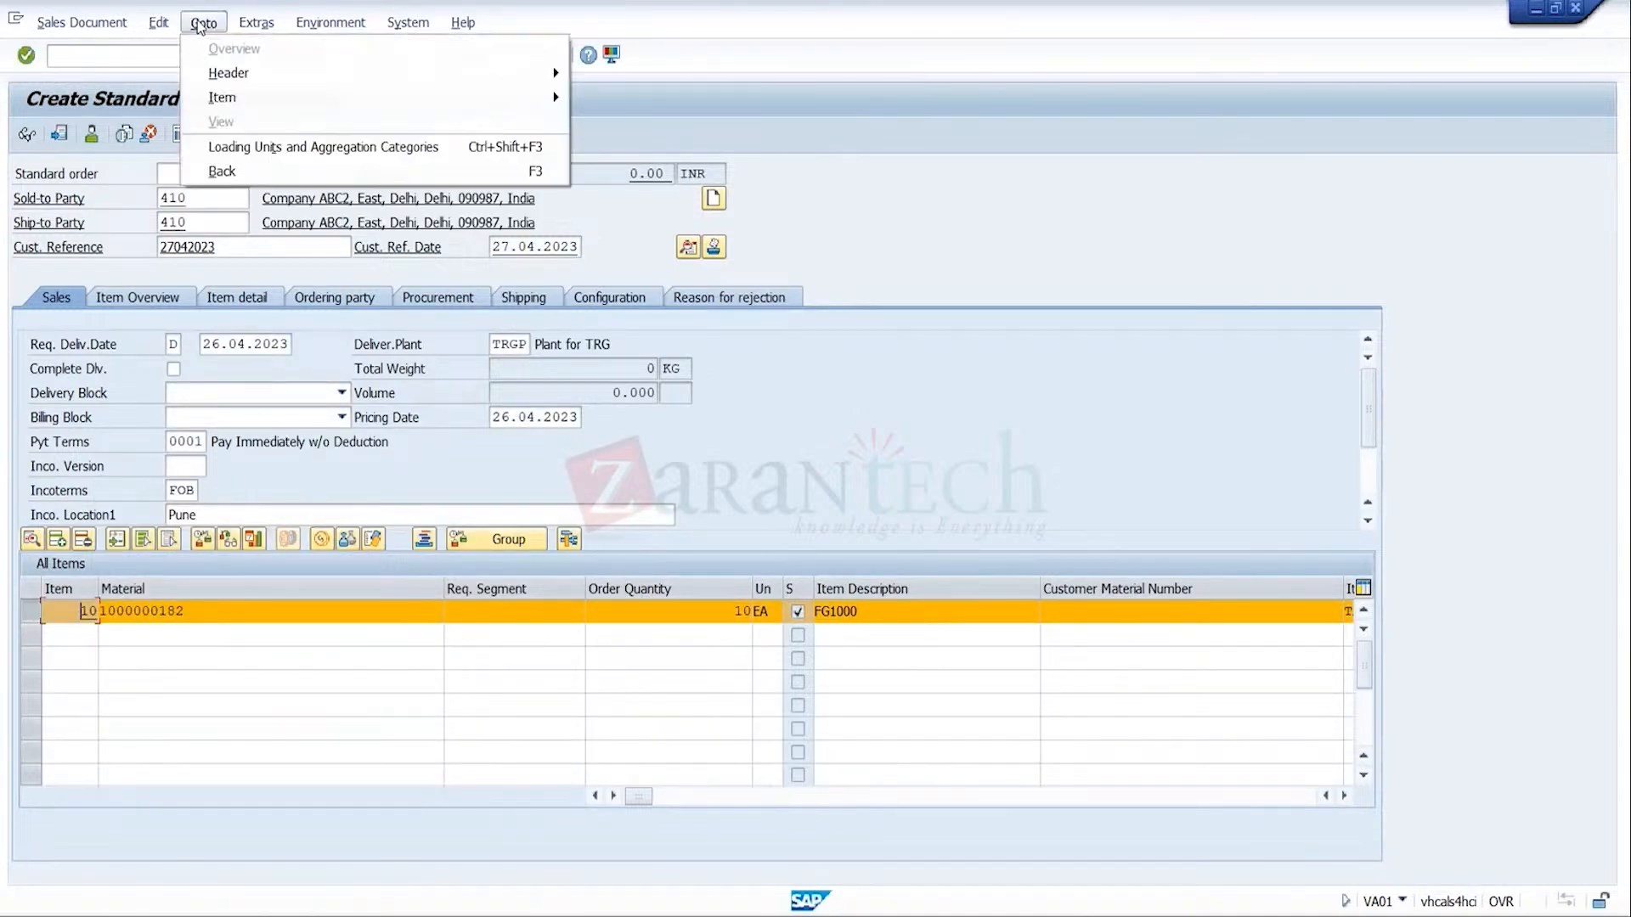
pyautogui.moveTo(248, 94)
pyautogui.click(643, 272)
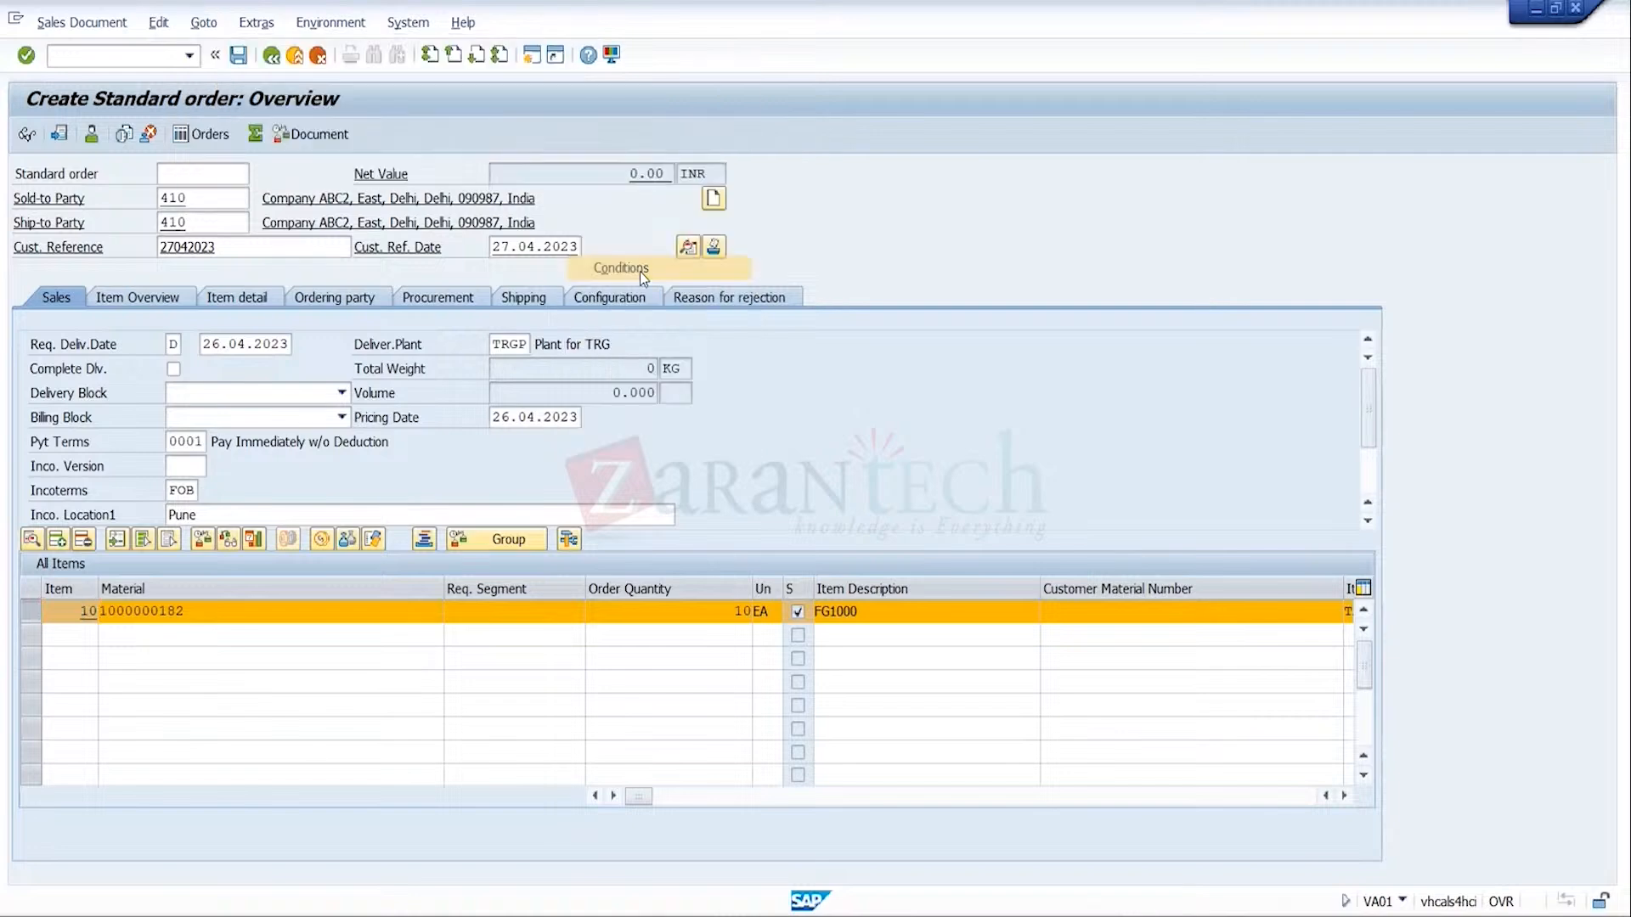
pyautogui.write('PR00')
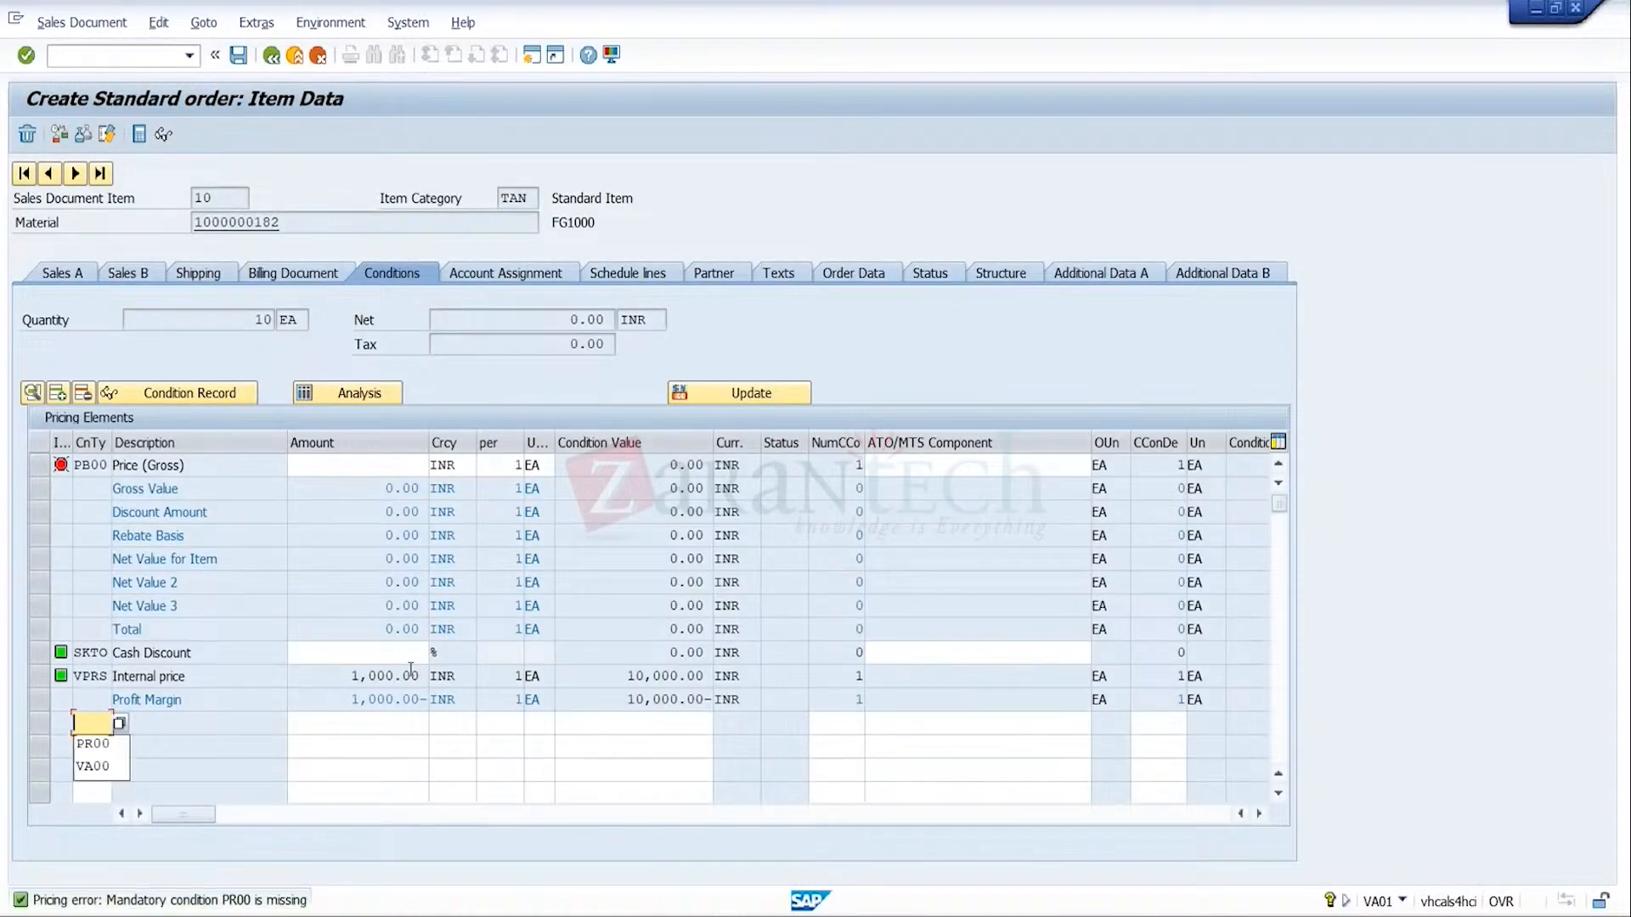
pyautogui.press('Tab')
pyautogui.write('1000')
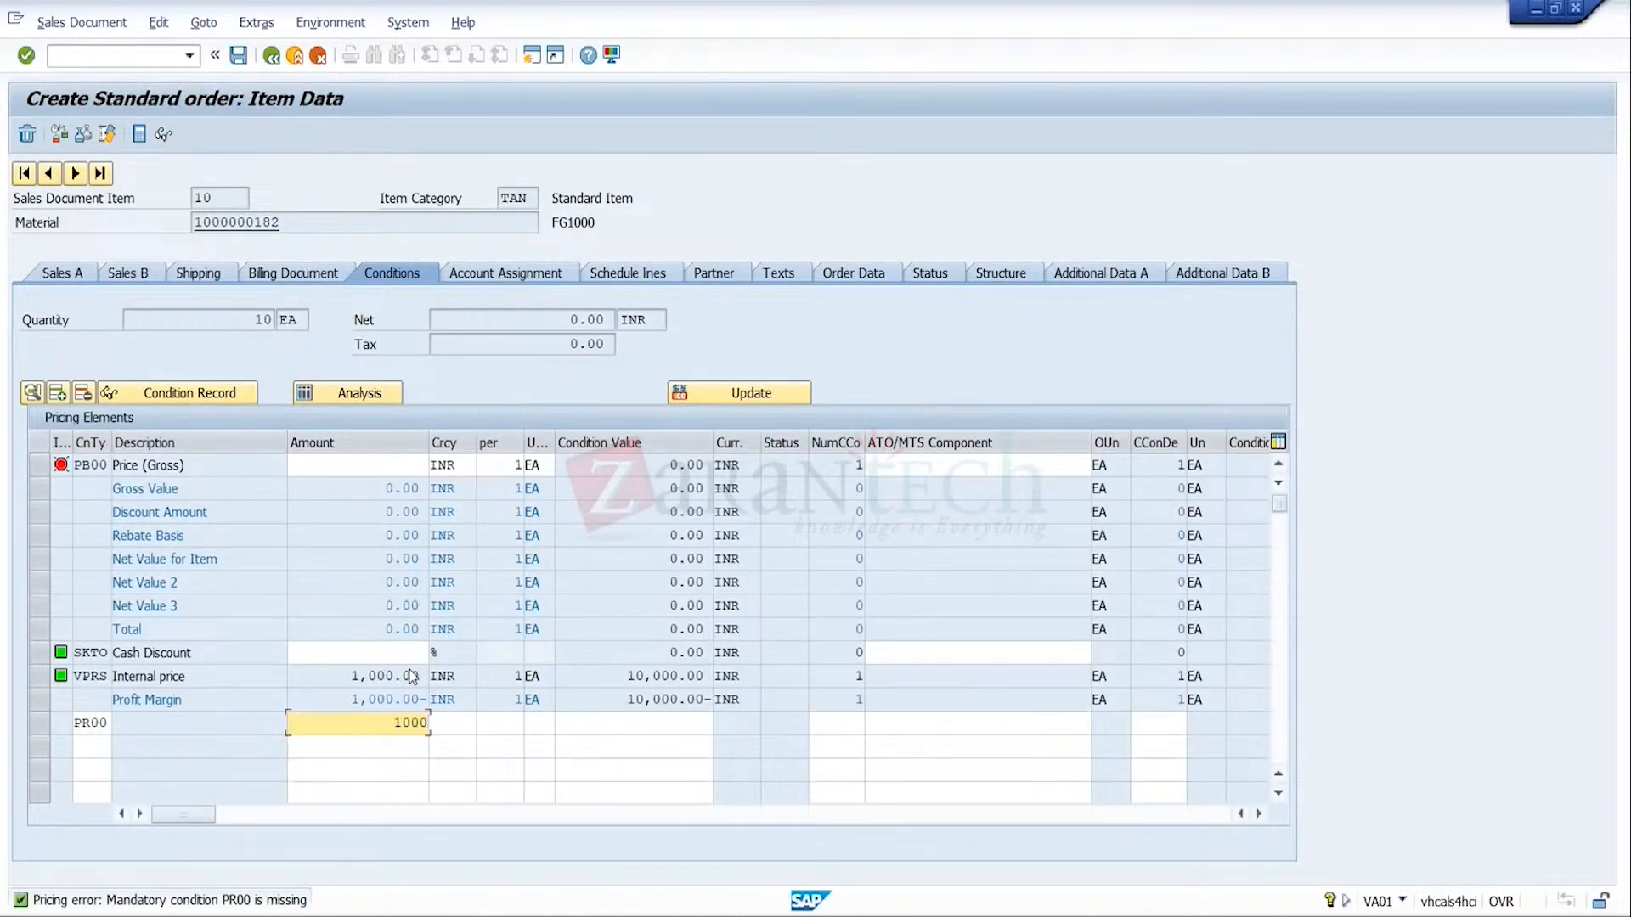
pyautogui.press('Return')
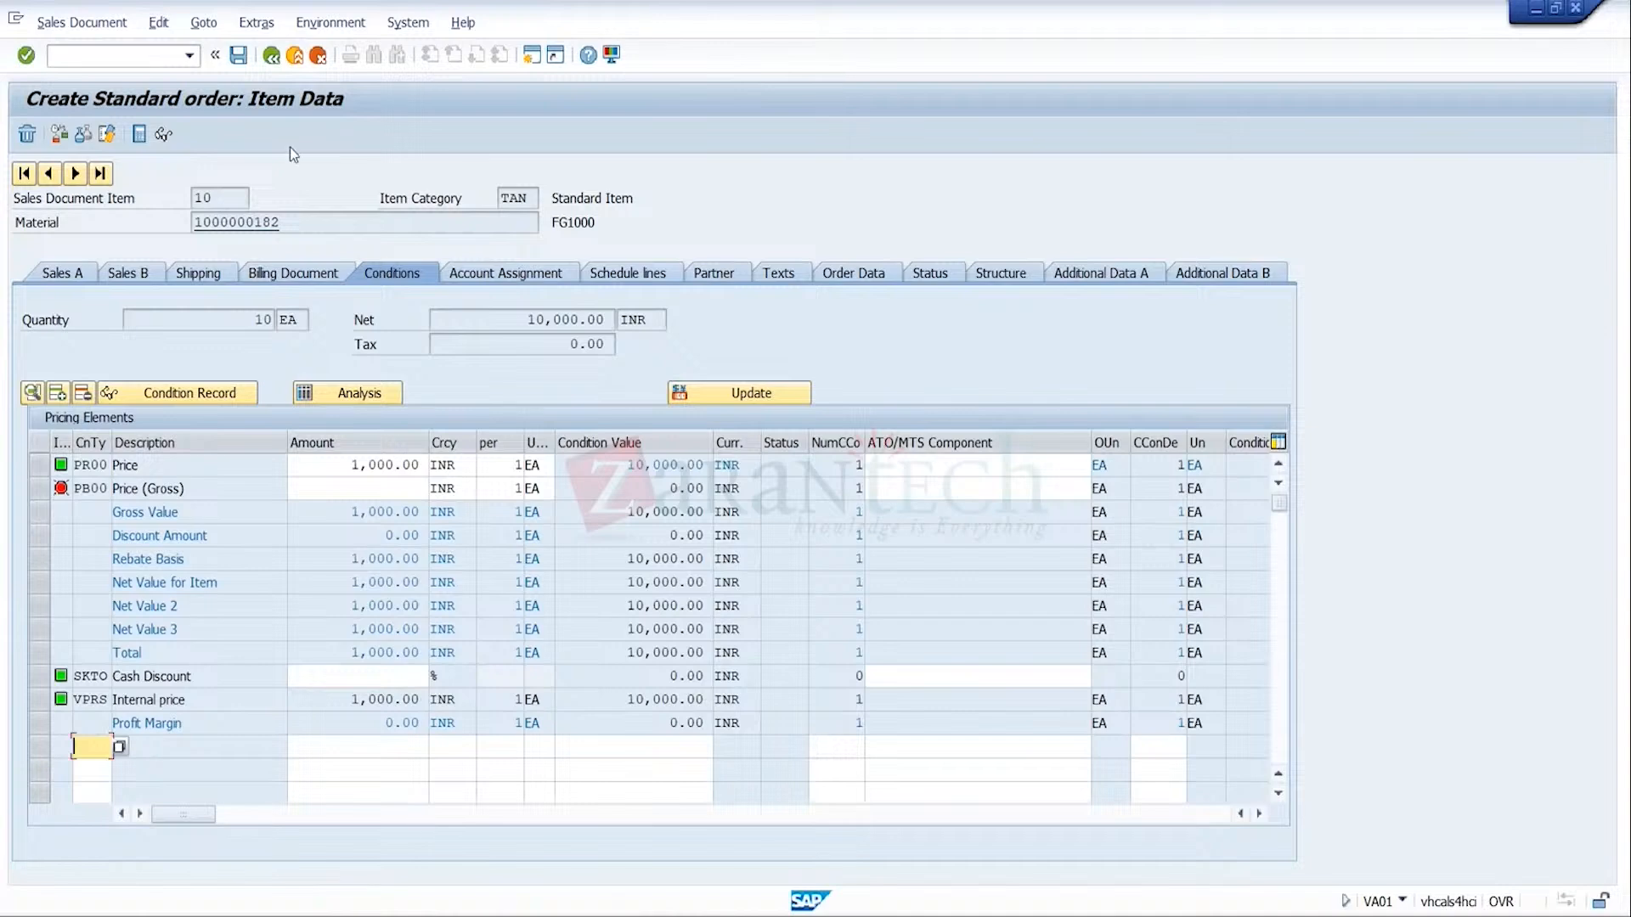
# Step: Complete the order's missing item data with gross weight 100 KG and net weight 98 KG, and open the item's Sales A details
pyautogui.click(239, 58)
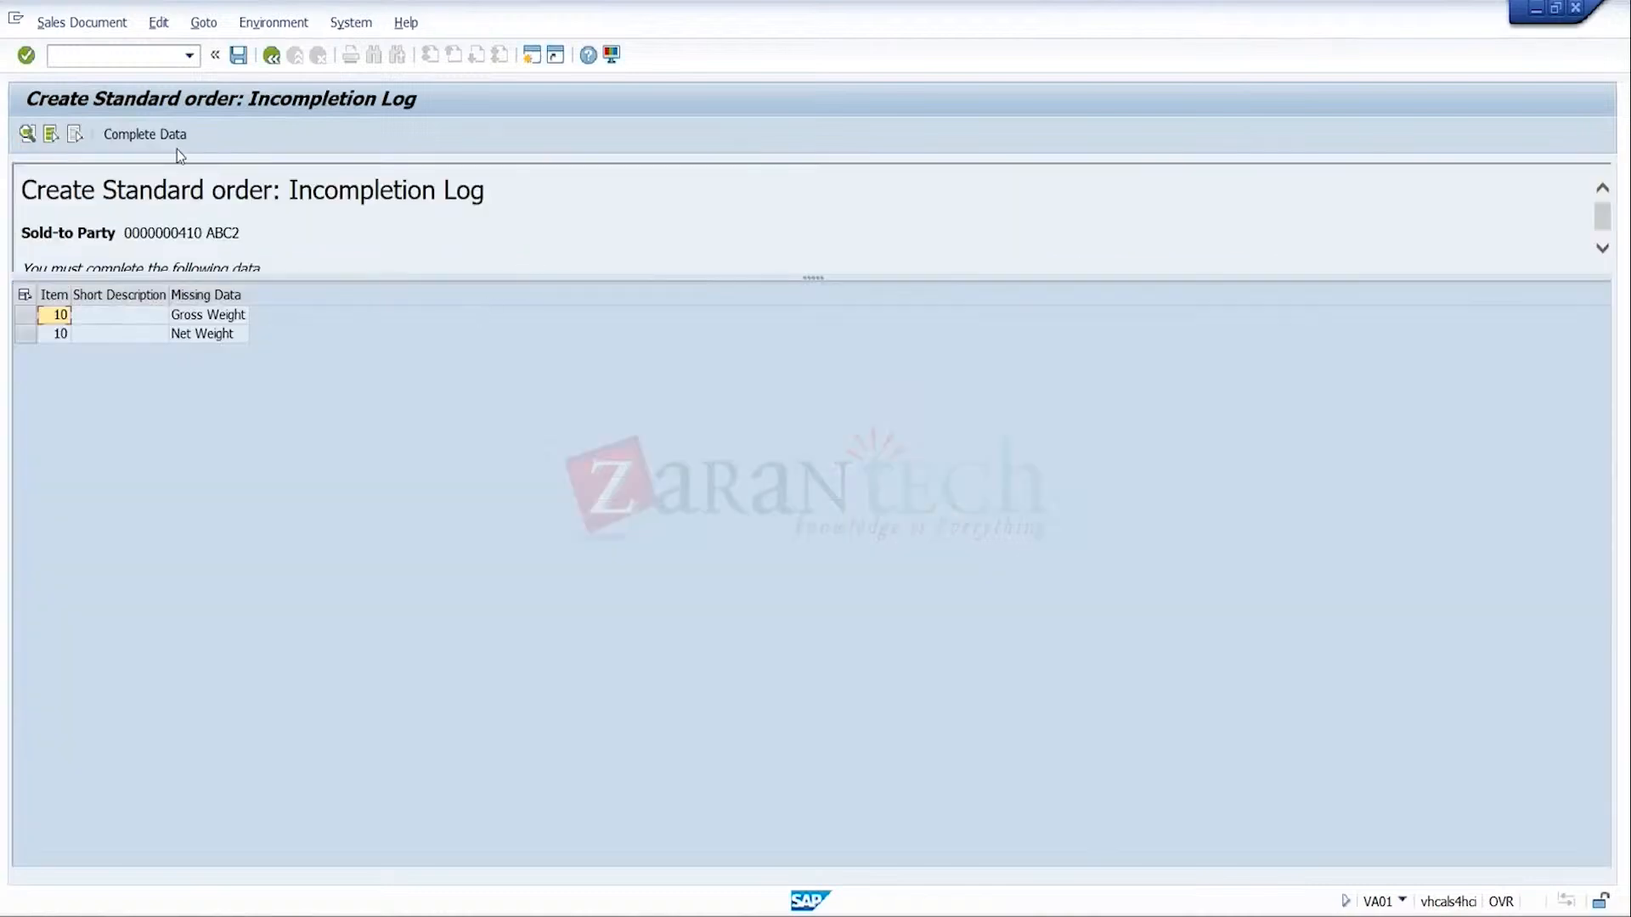
pyautogui.click(174, 141)
pyautogui.write('100')
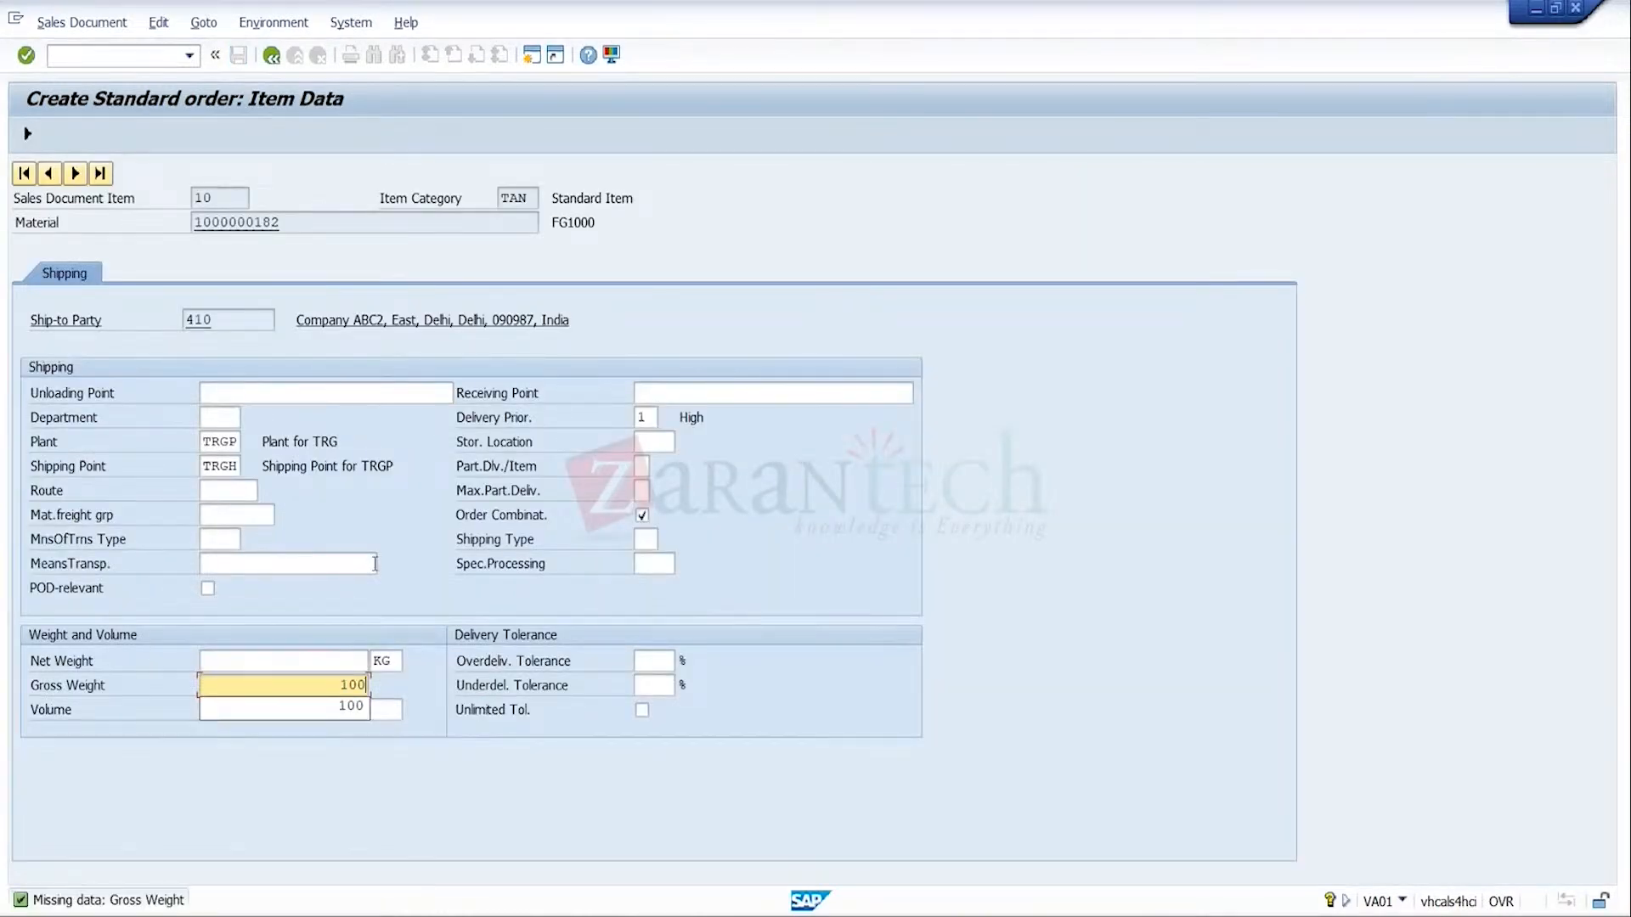
pyautogui.click(340, 669)
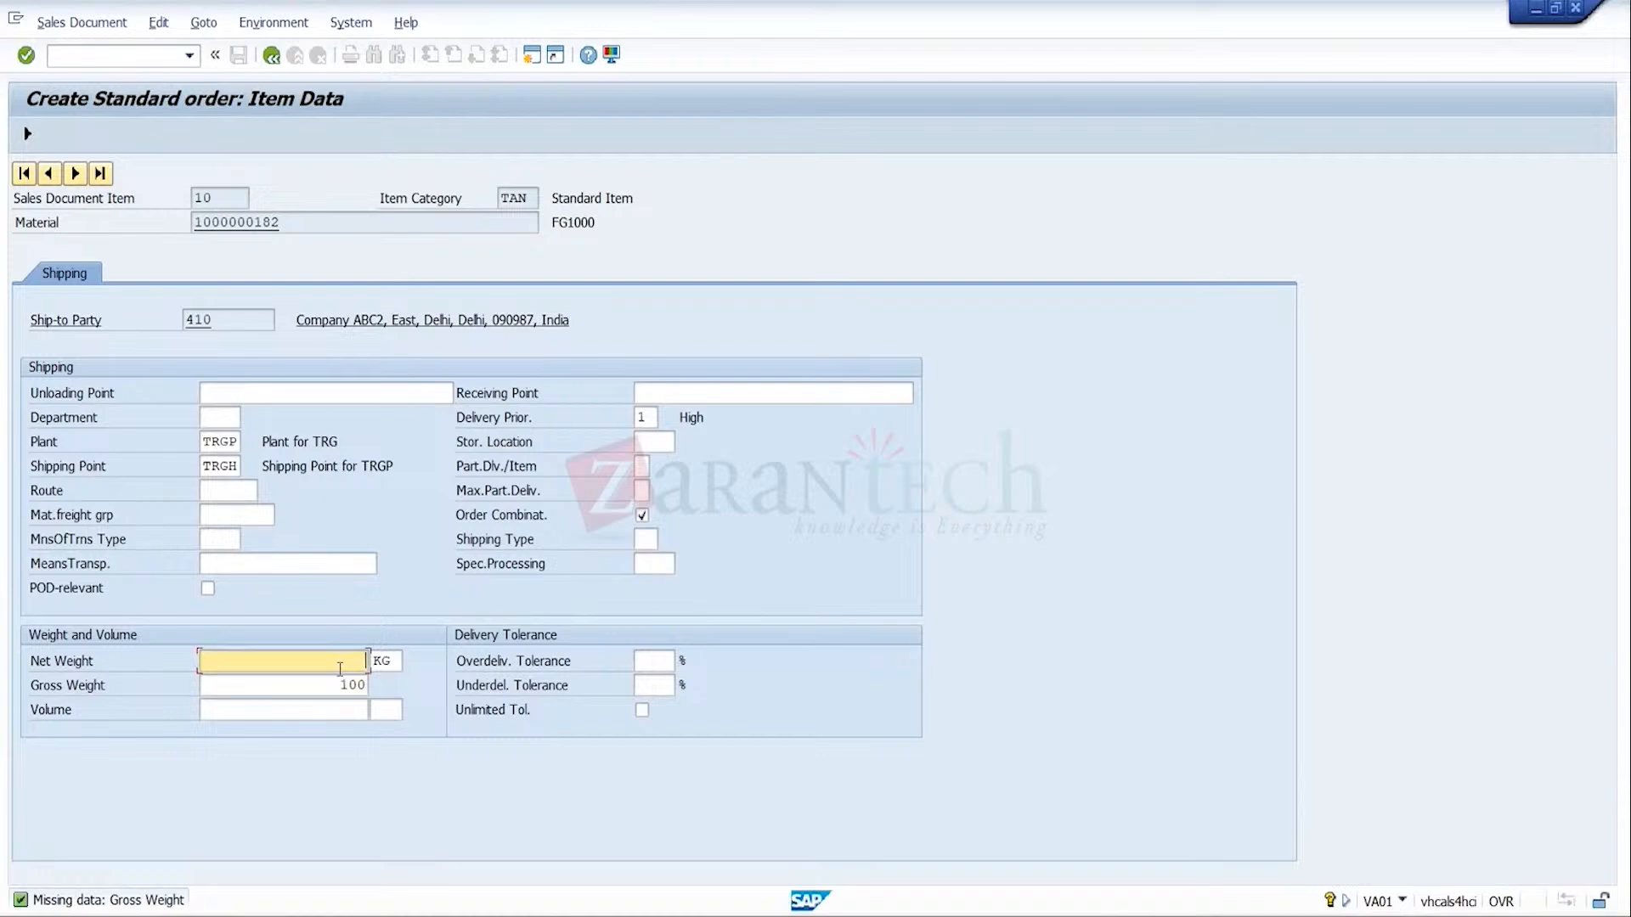
pyautogui.write('98')
pyautogui.press('Return')
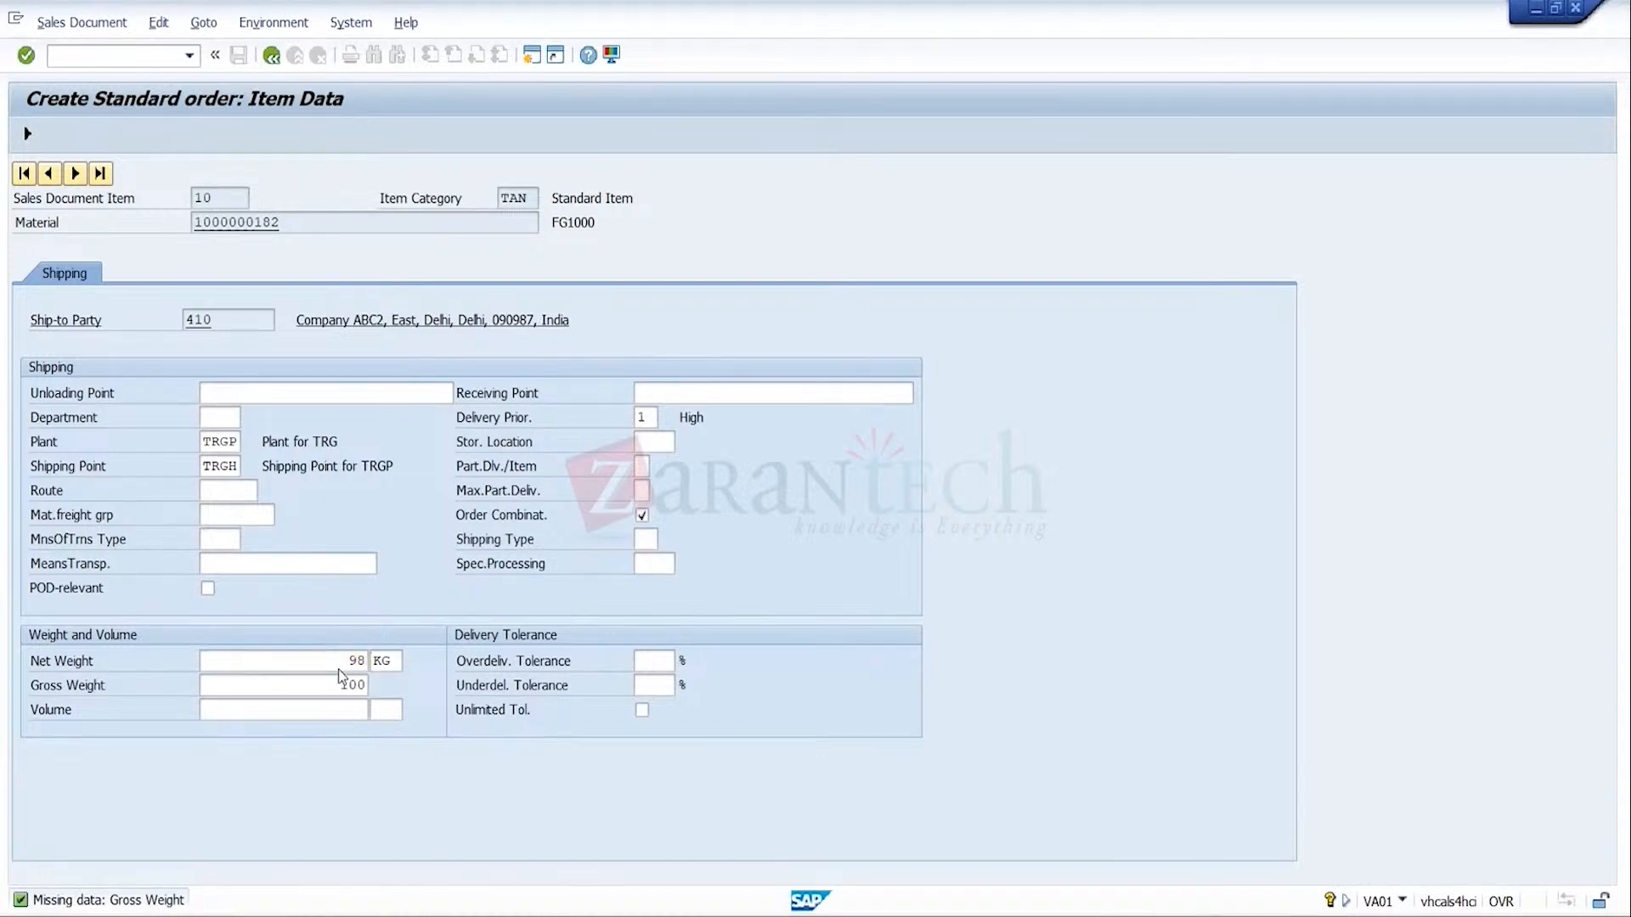
pyautogui.click(28, 141)
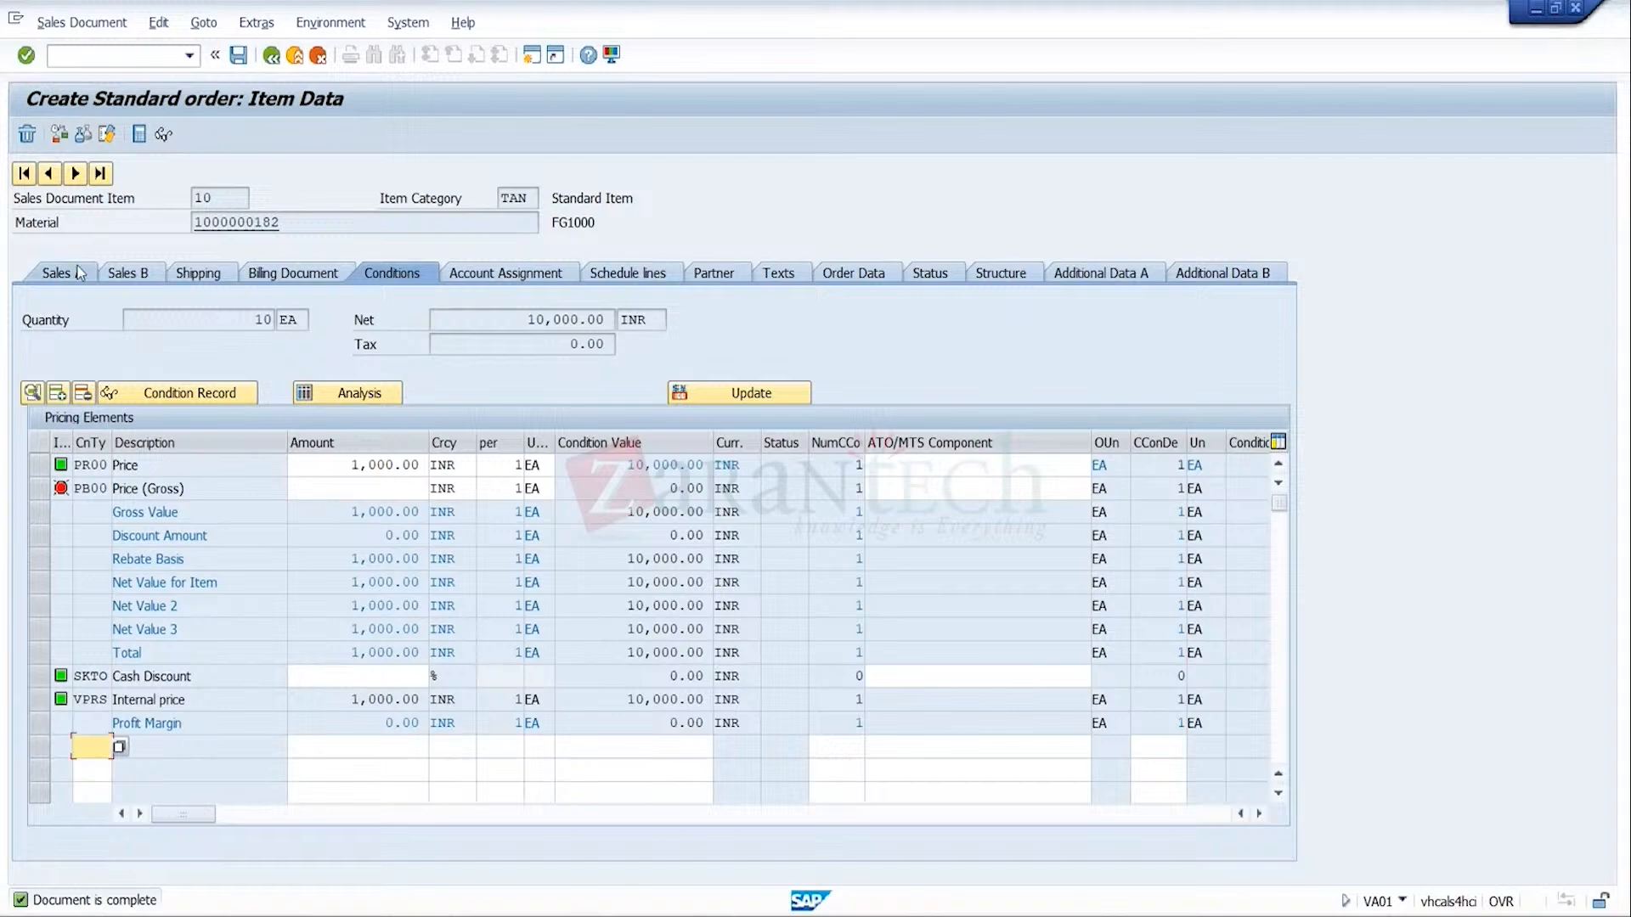
pyautogui.click(59, 273)
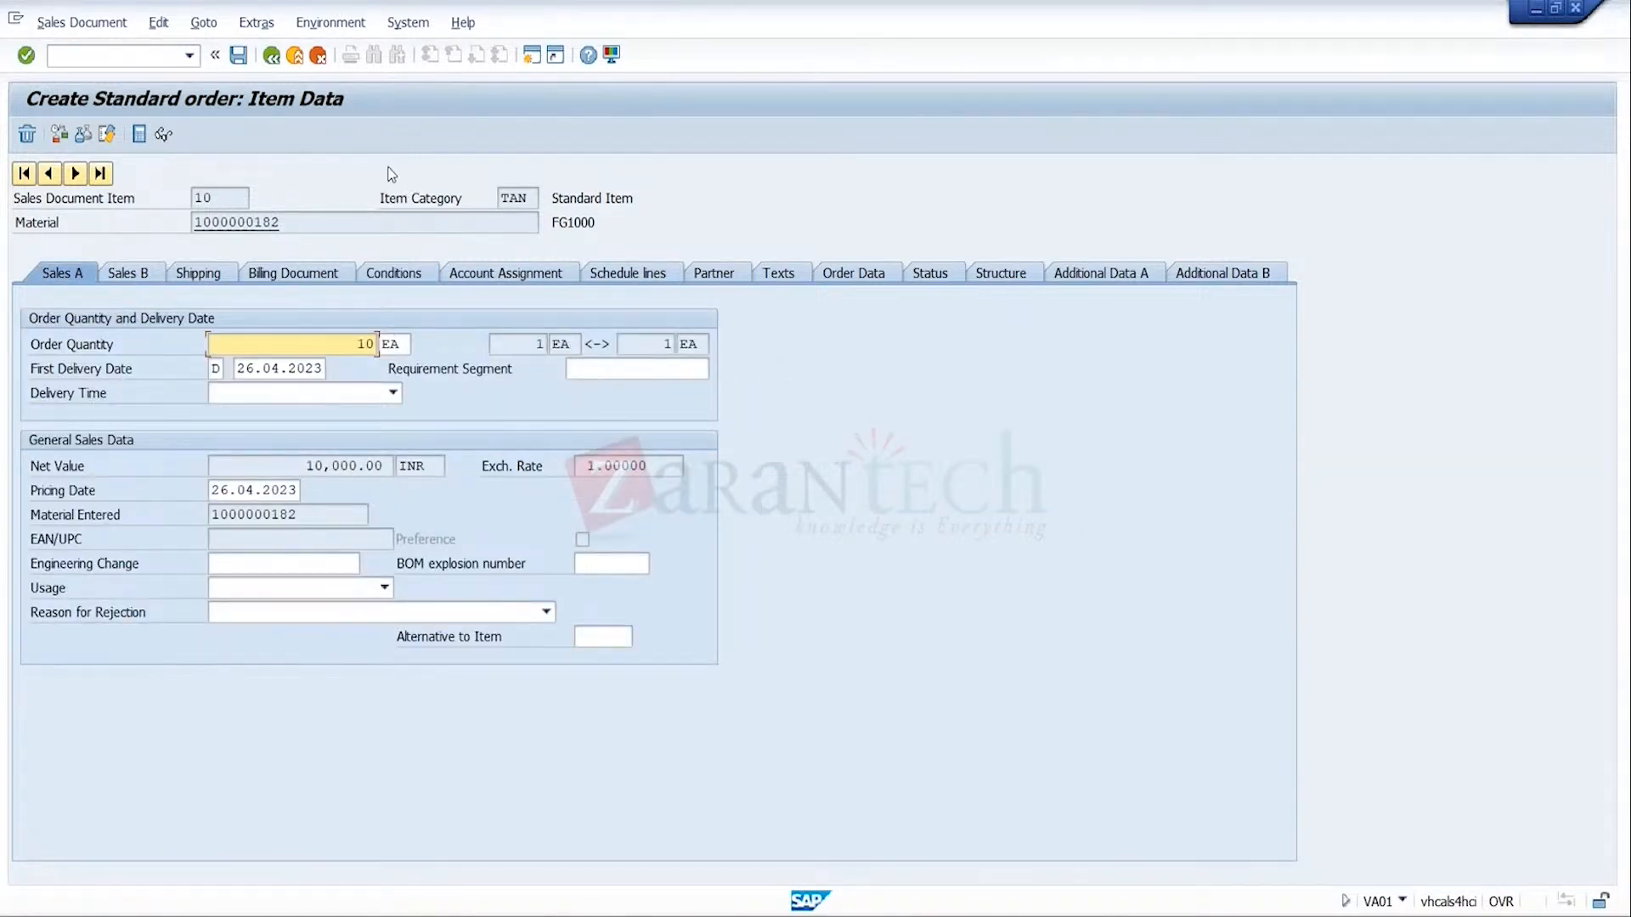
# Step: Set the order's requested delivery date to 02.05.2023, confirm the change, and save the standard order
pyautogui.click(271, 56)
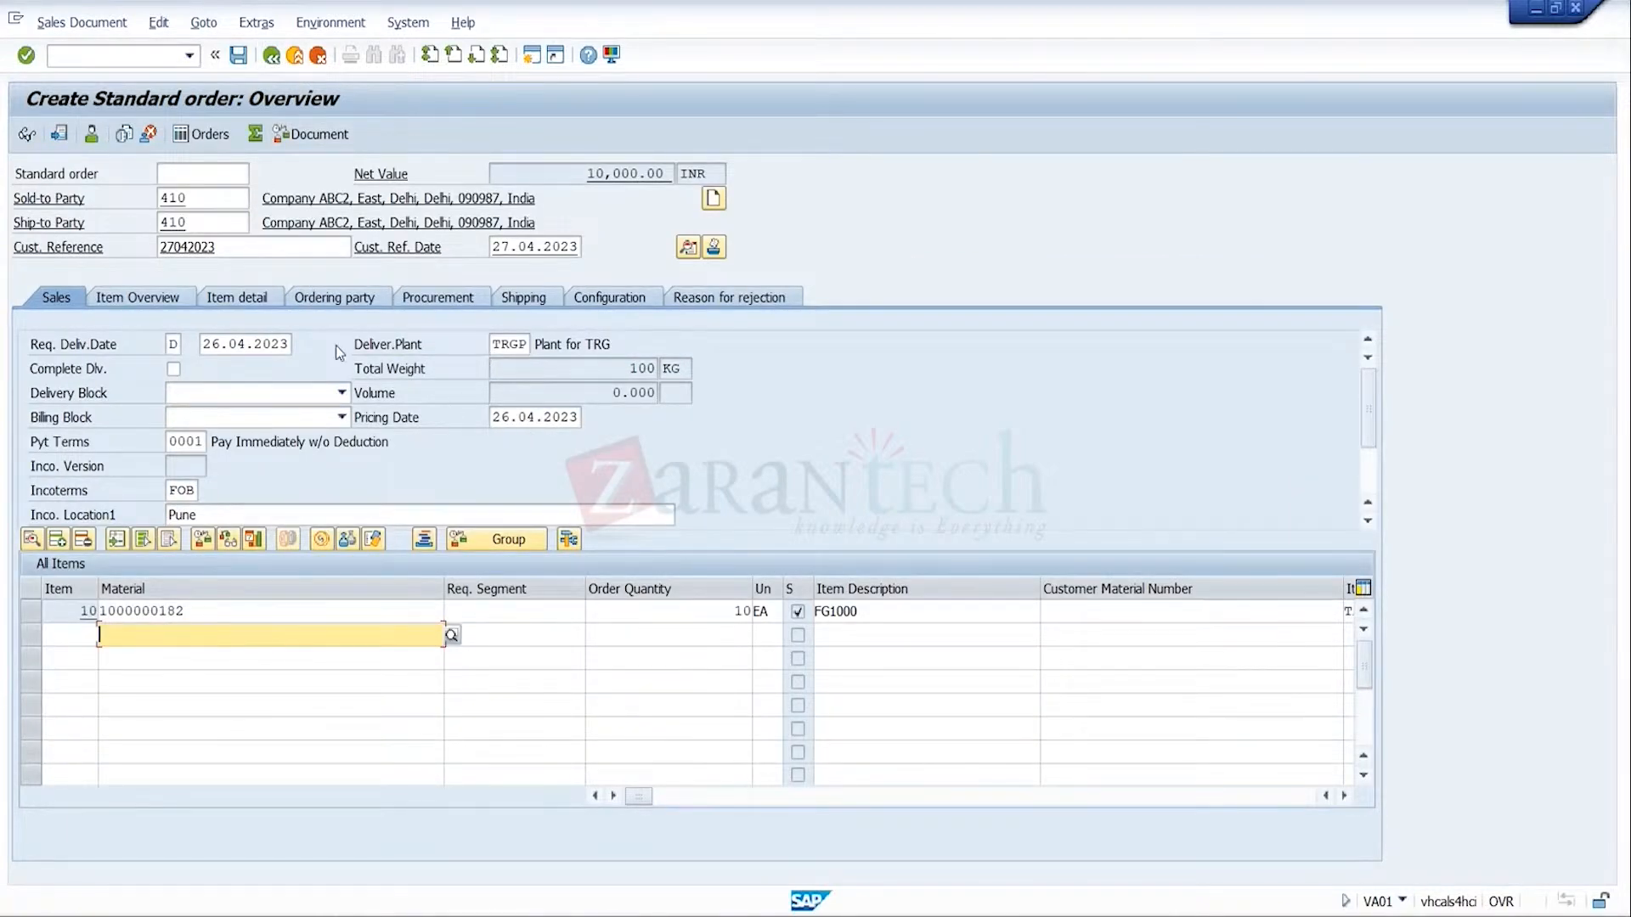
pyautogui.click(255, 344)
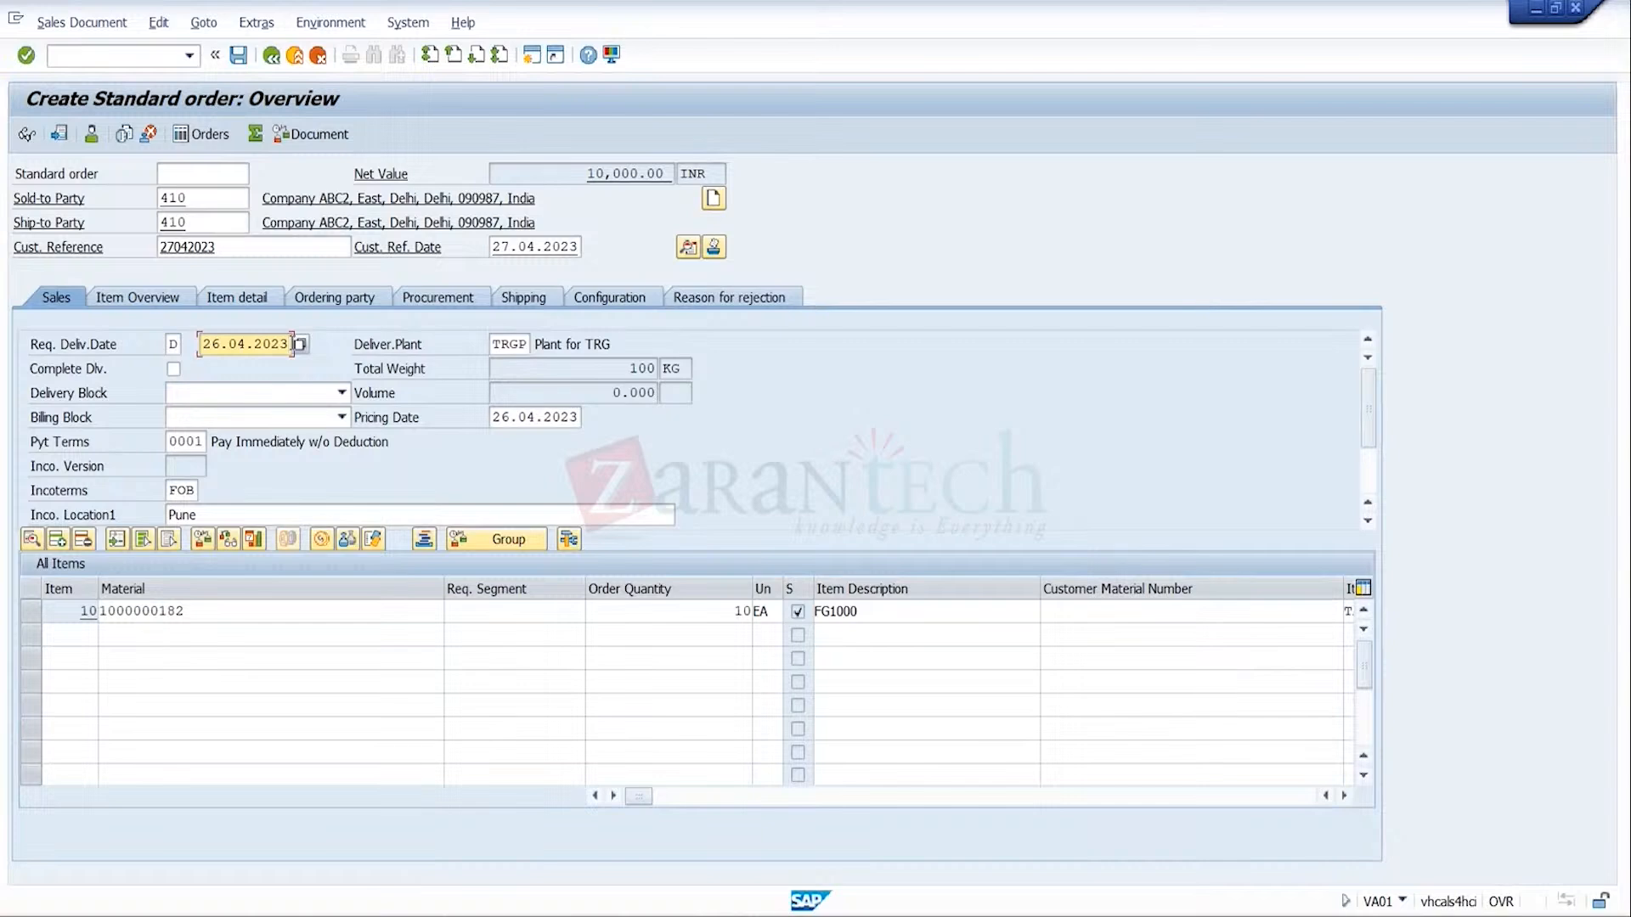
pyautogui.click(298, 344)
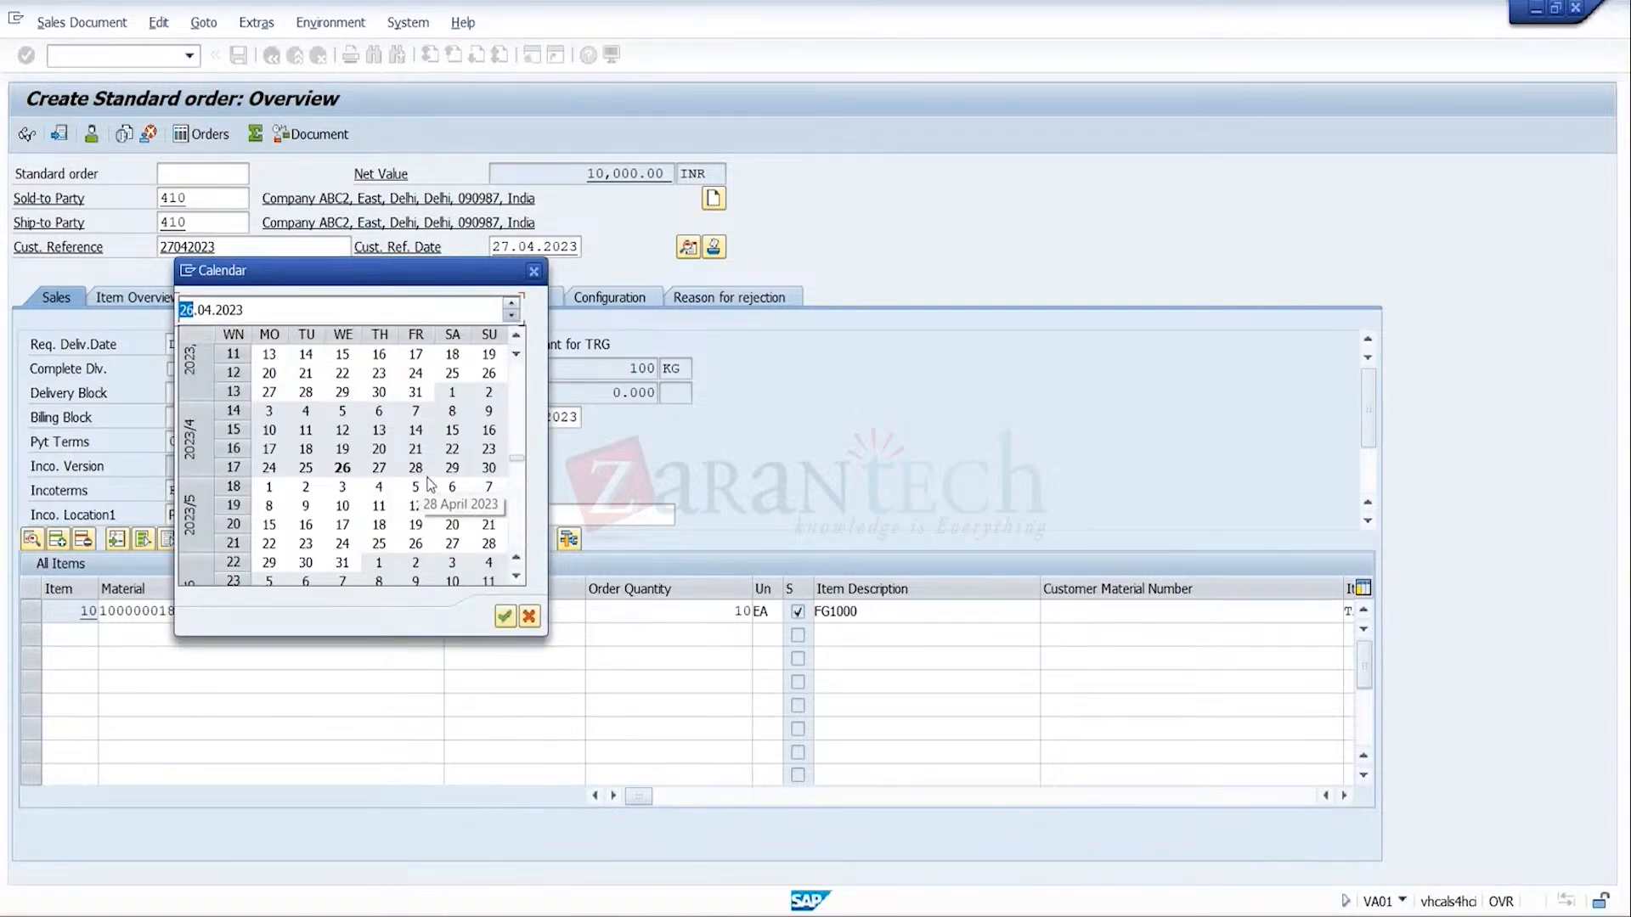
pyautogui.doubleClick(305, 496)
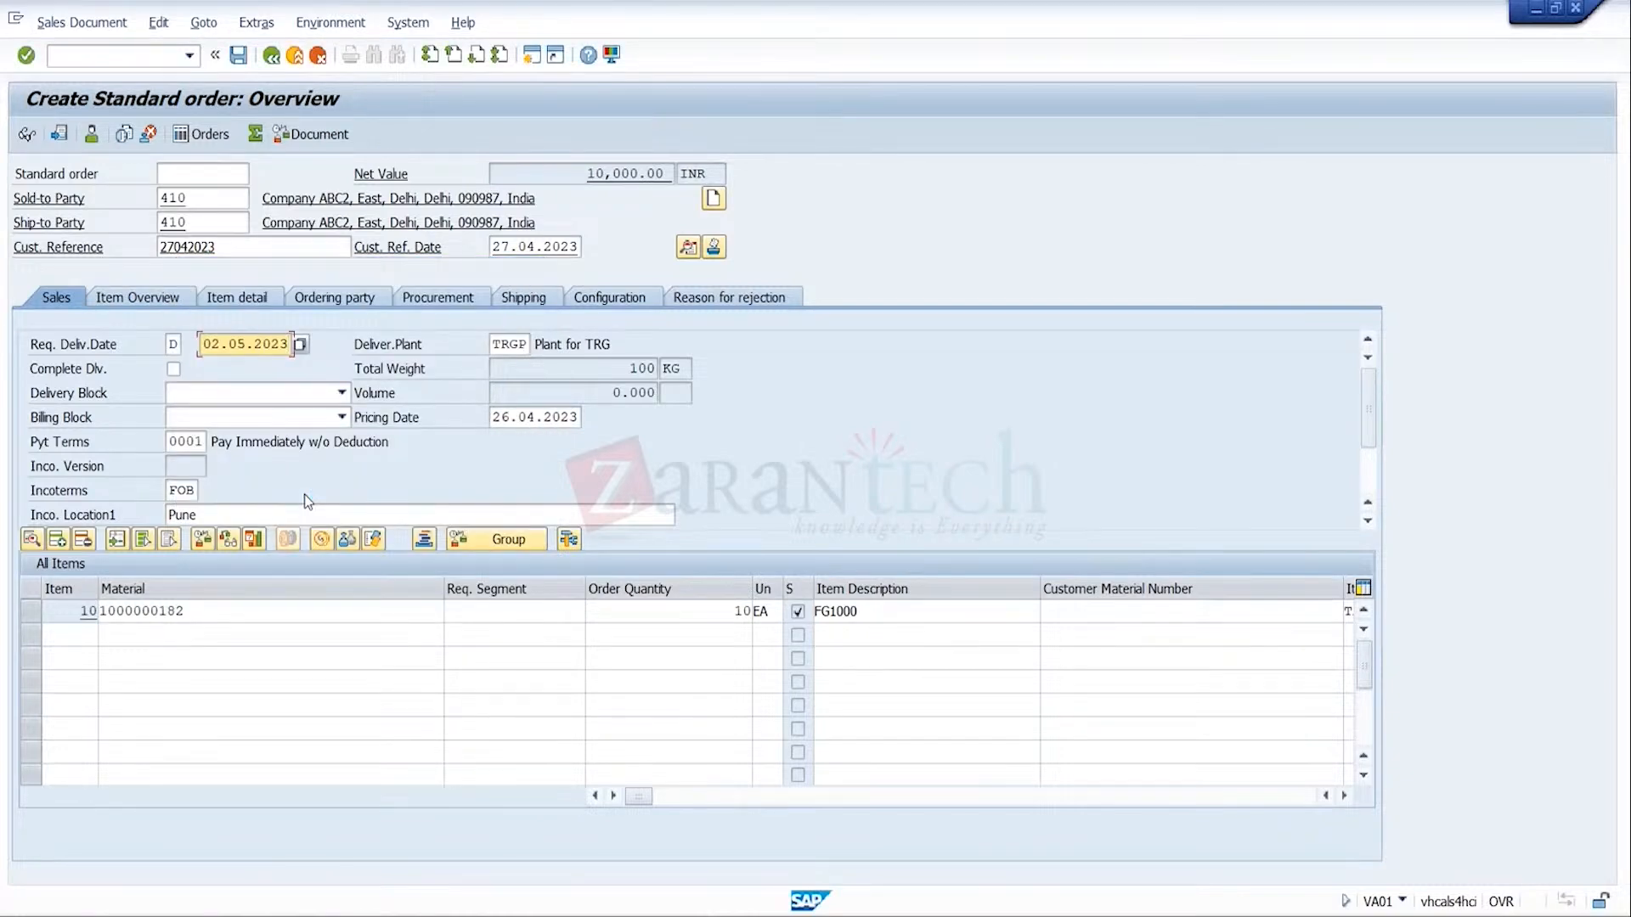
pyautogui.press('Return')
pyautogui.press('Return')
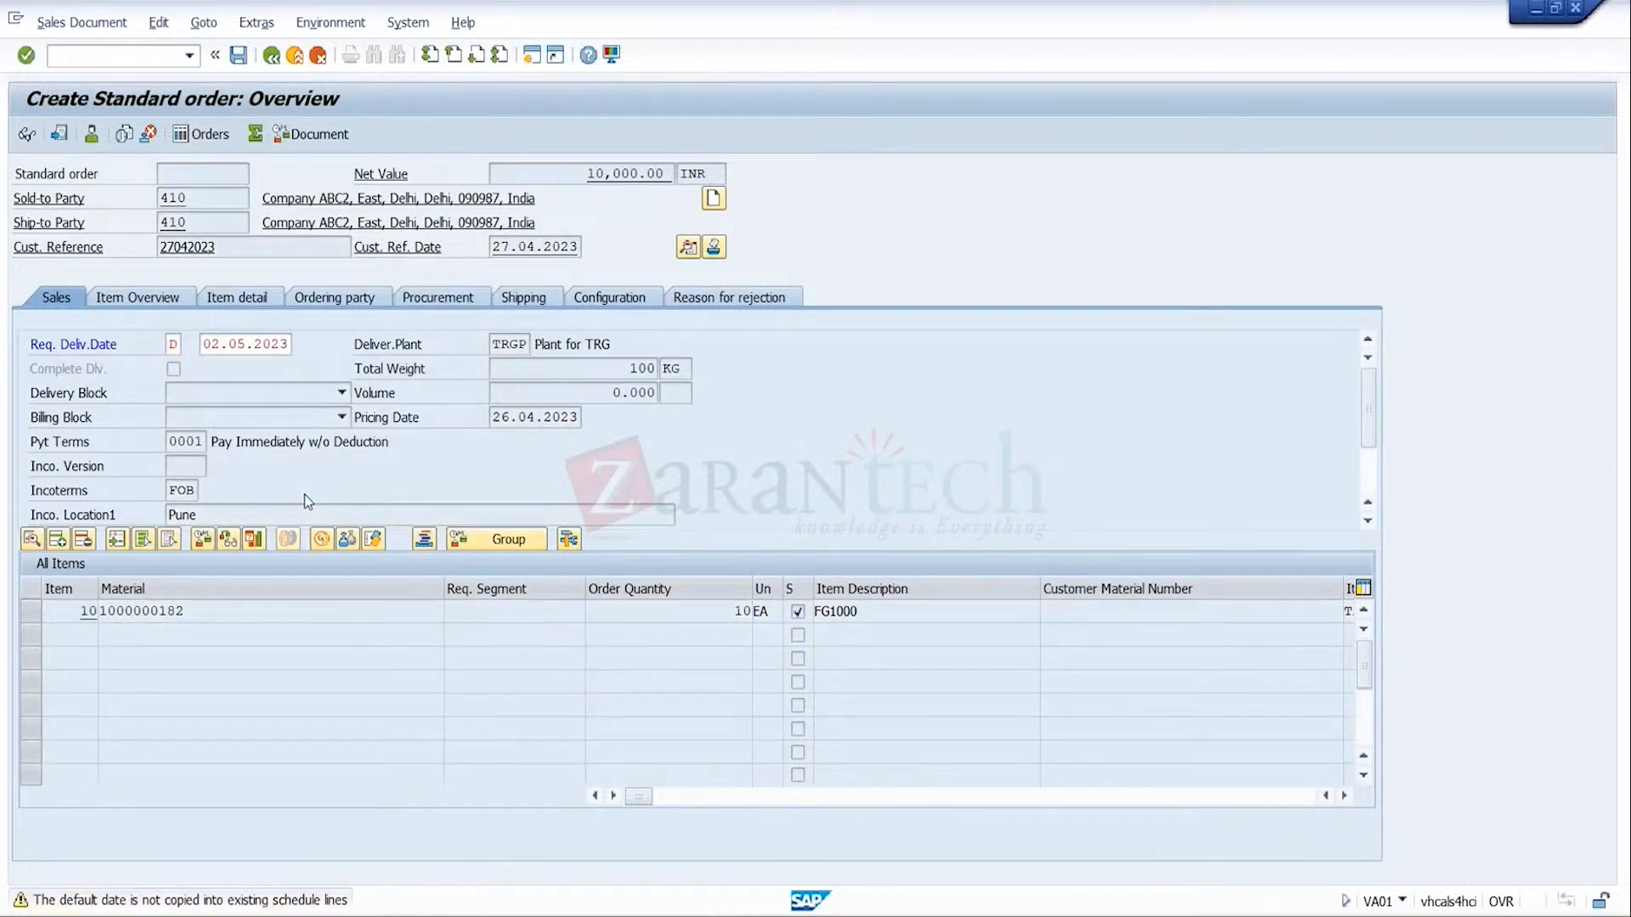
pyautogui.press('Return')
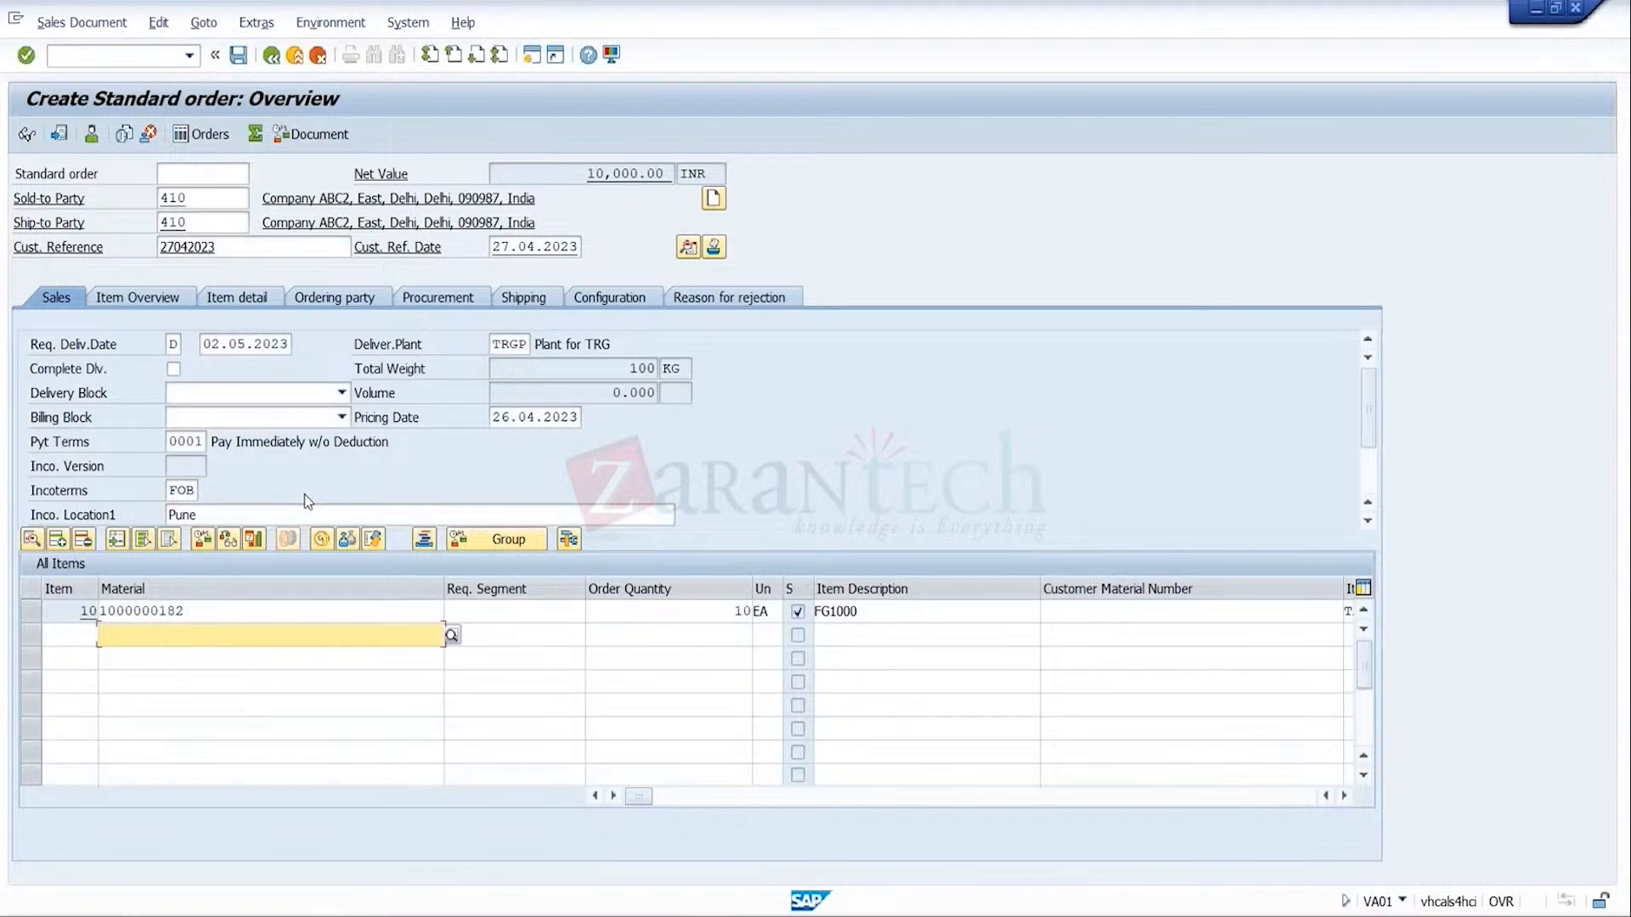
pyautogui.click(239, 56)
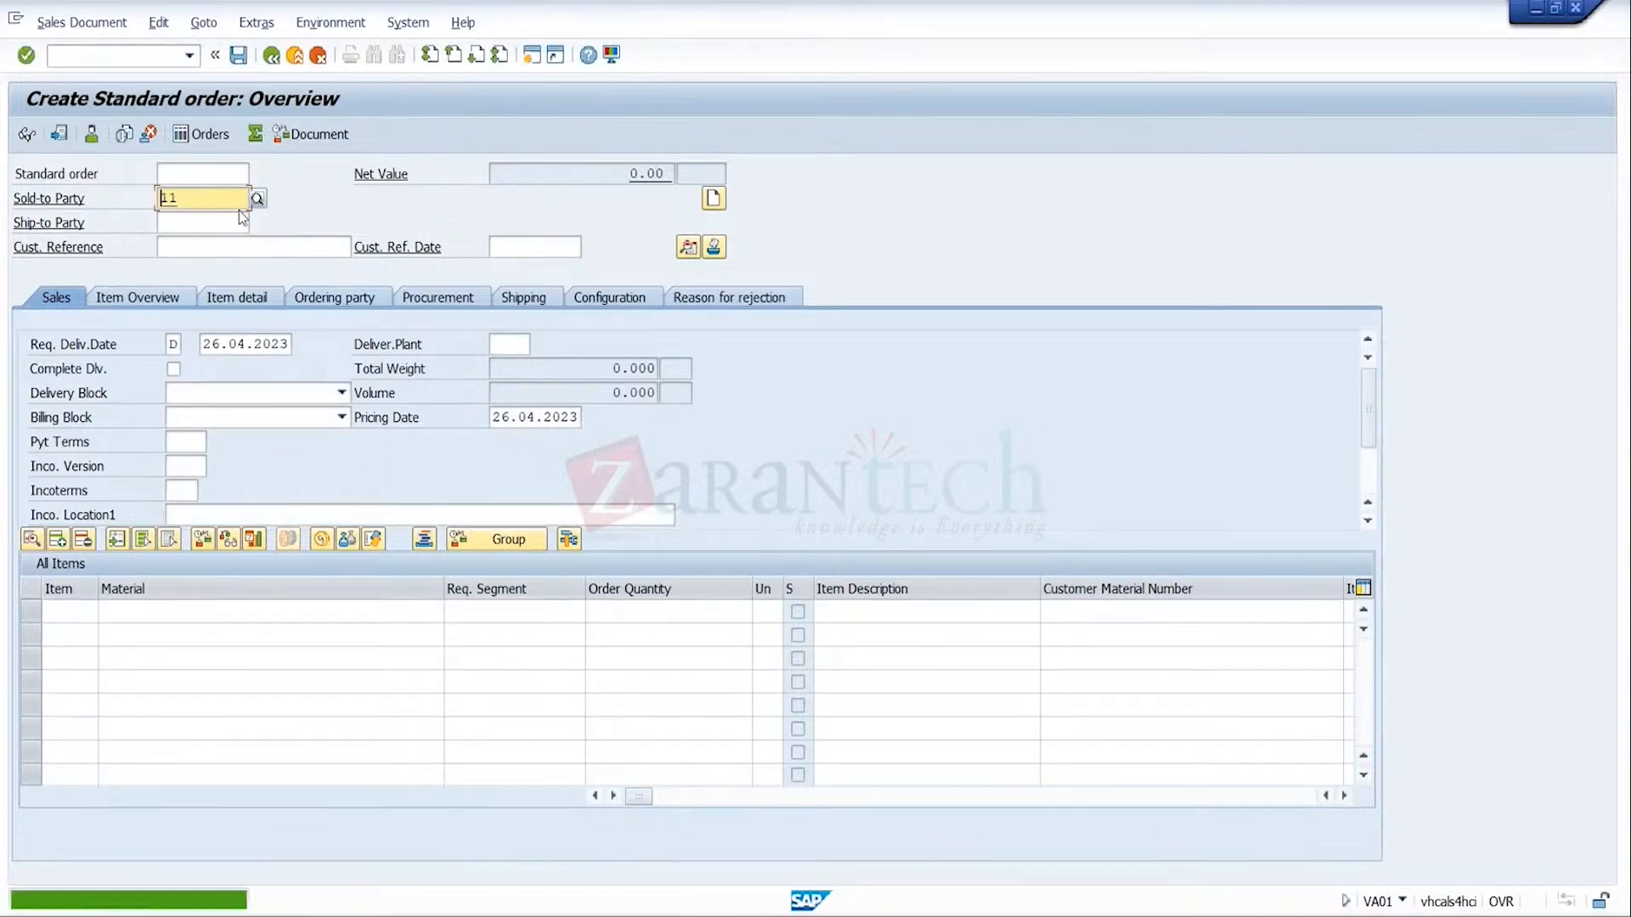
# Step: Replace the sold-to party of the new standard order with the second customer number among the earlier entries
pyautogui.press('BackSpace')
pyautogui.press('BackSpace')
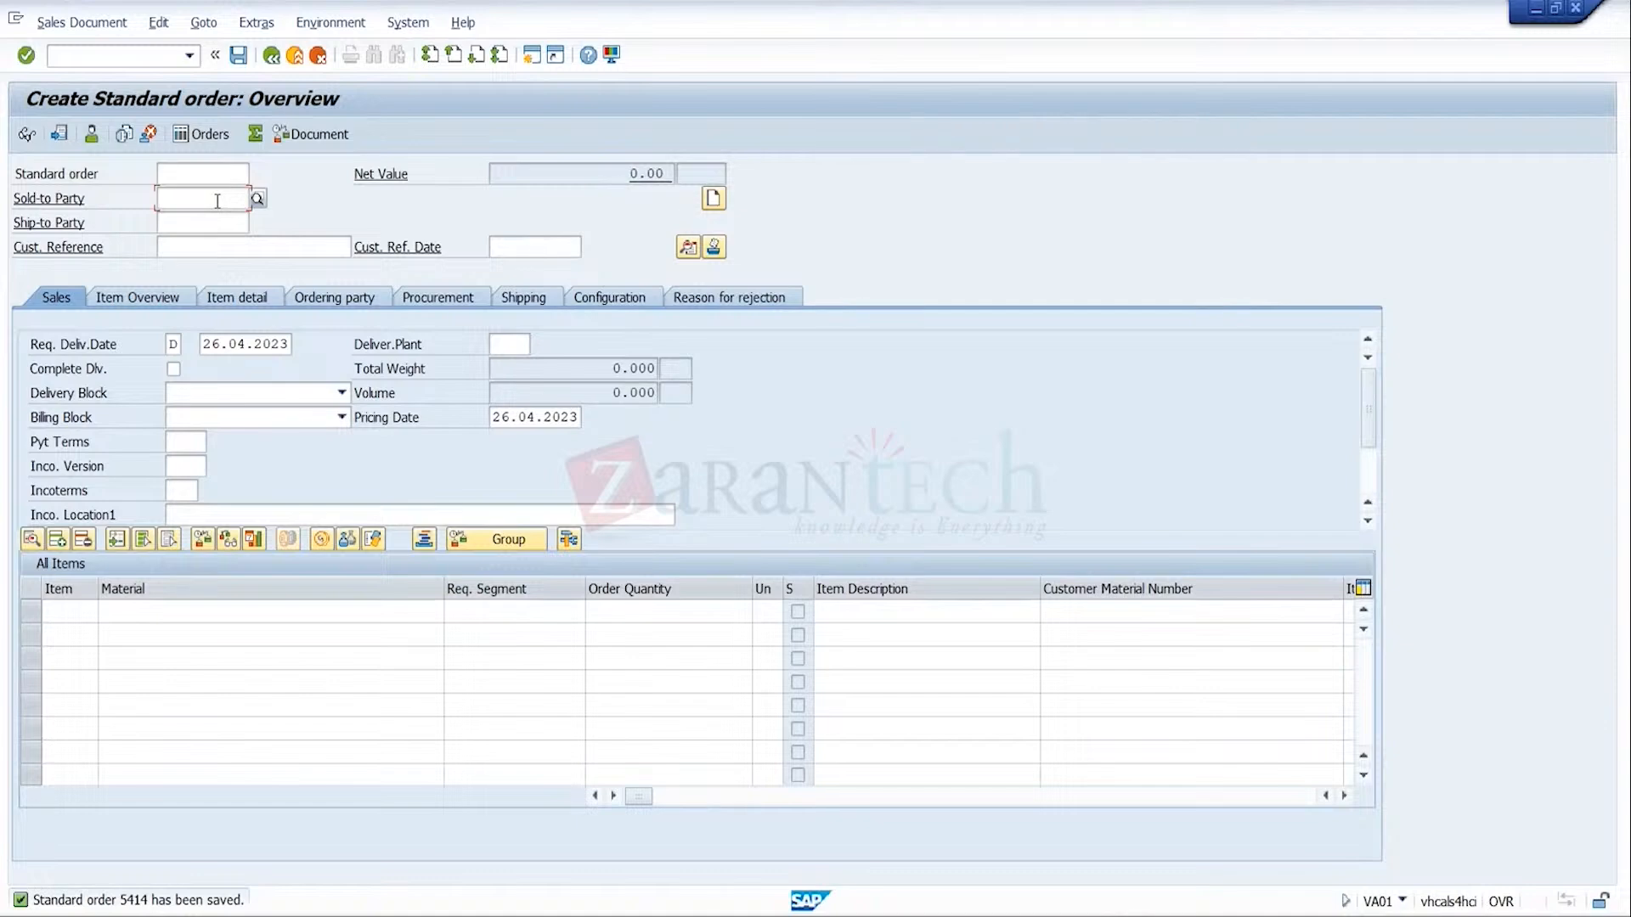
pyautogui.click(217, 202)
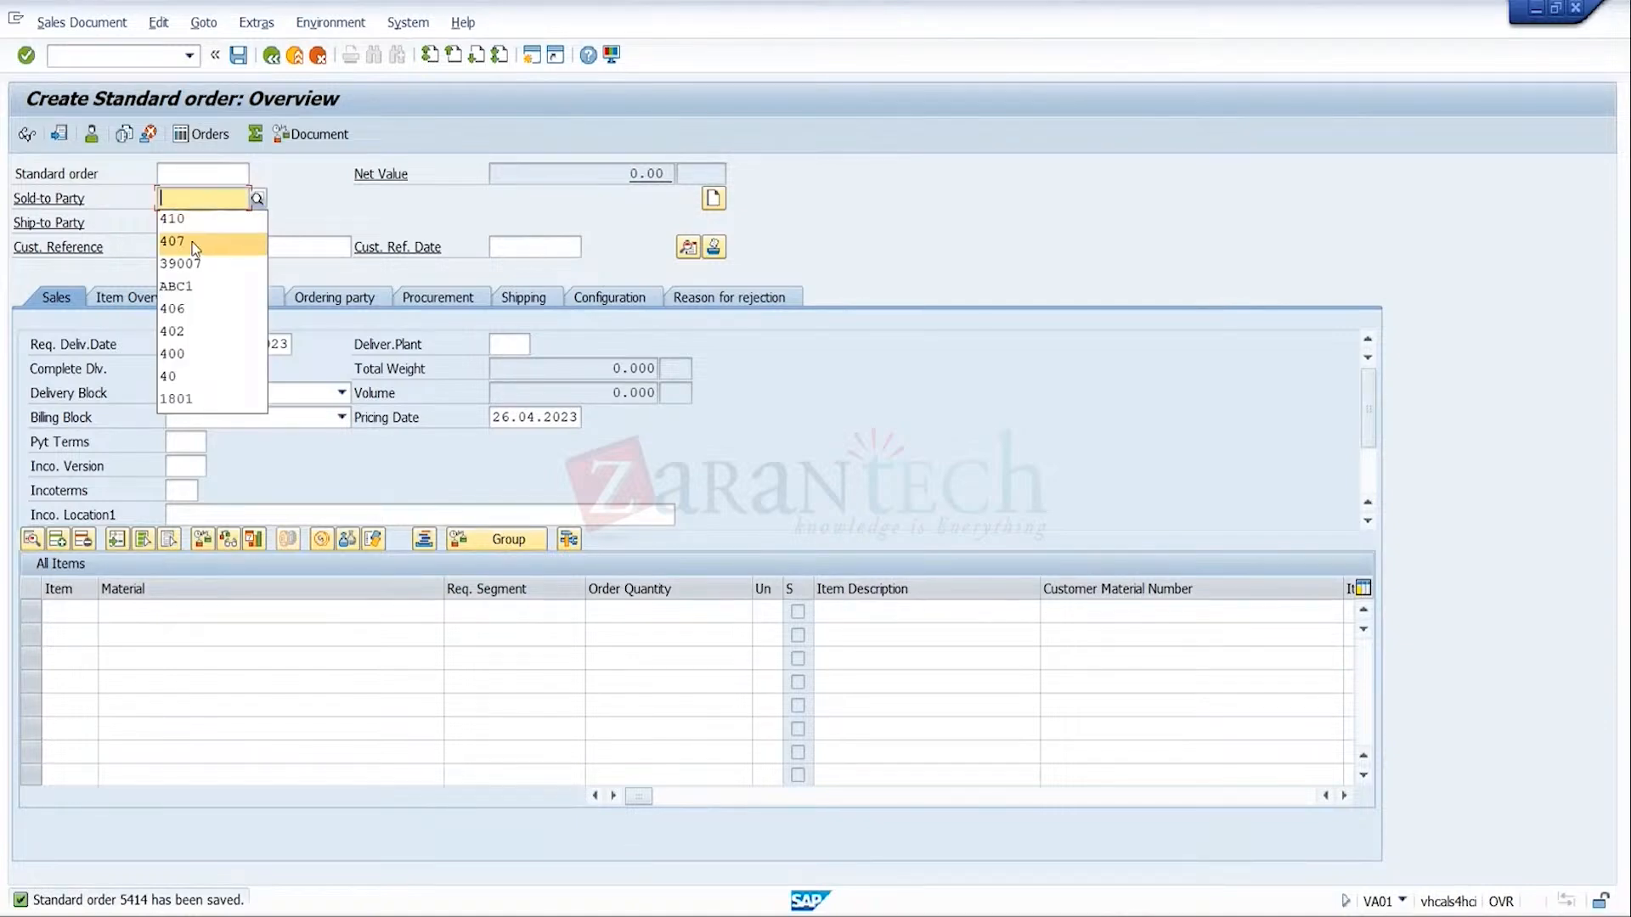
pyautogui.click(212, 242)
# Step: Enter 27042023 as the new order's customer reference and open the customer reference date for entry
pyautogui.click(233, 246)
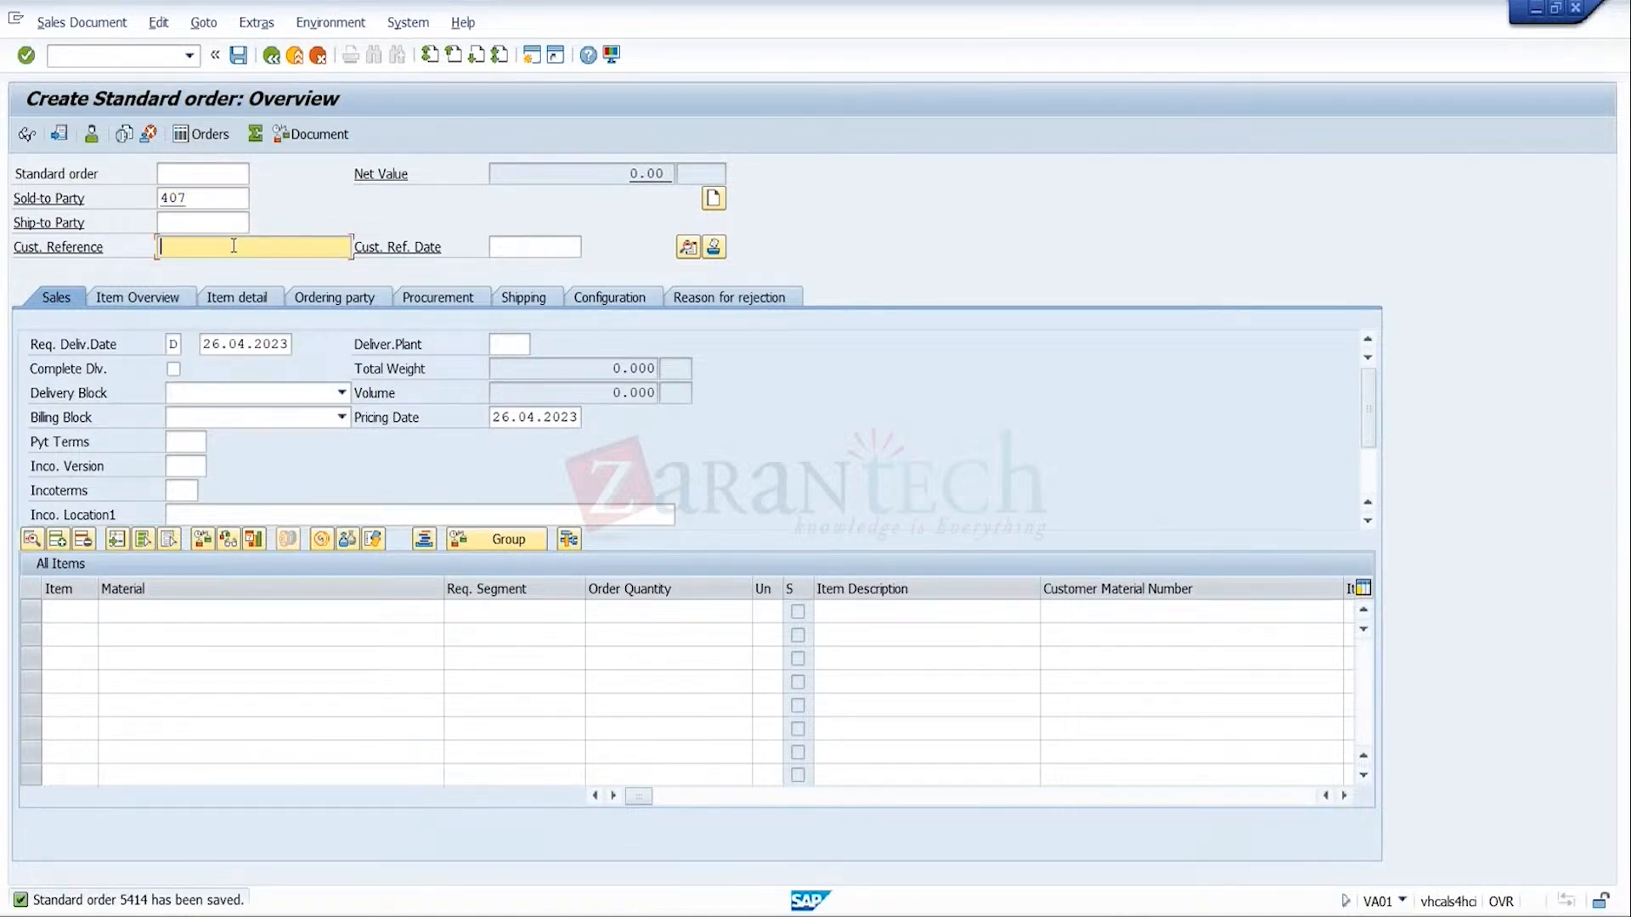
pyautogui.click(234, 247)
pyautogui.click(221, 292)
pyautogui.click(291, 248)
pyautogui.click(265, 265)
pyautogui.click(548, 237)
pyautogui.click(548, 238)
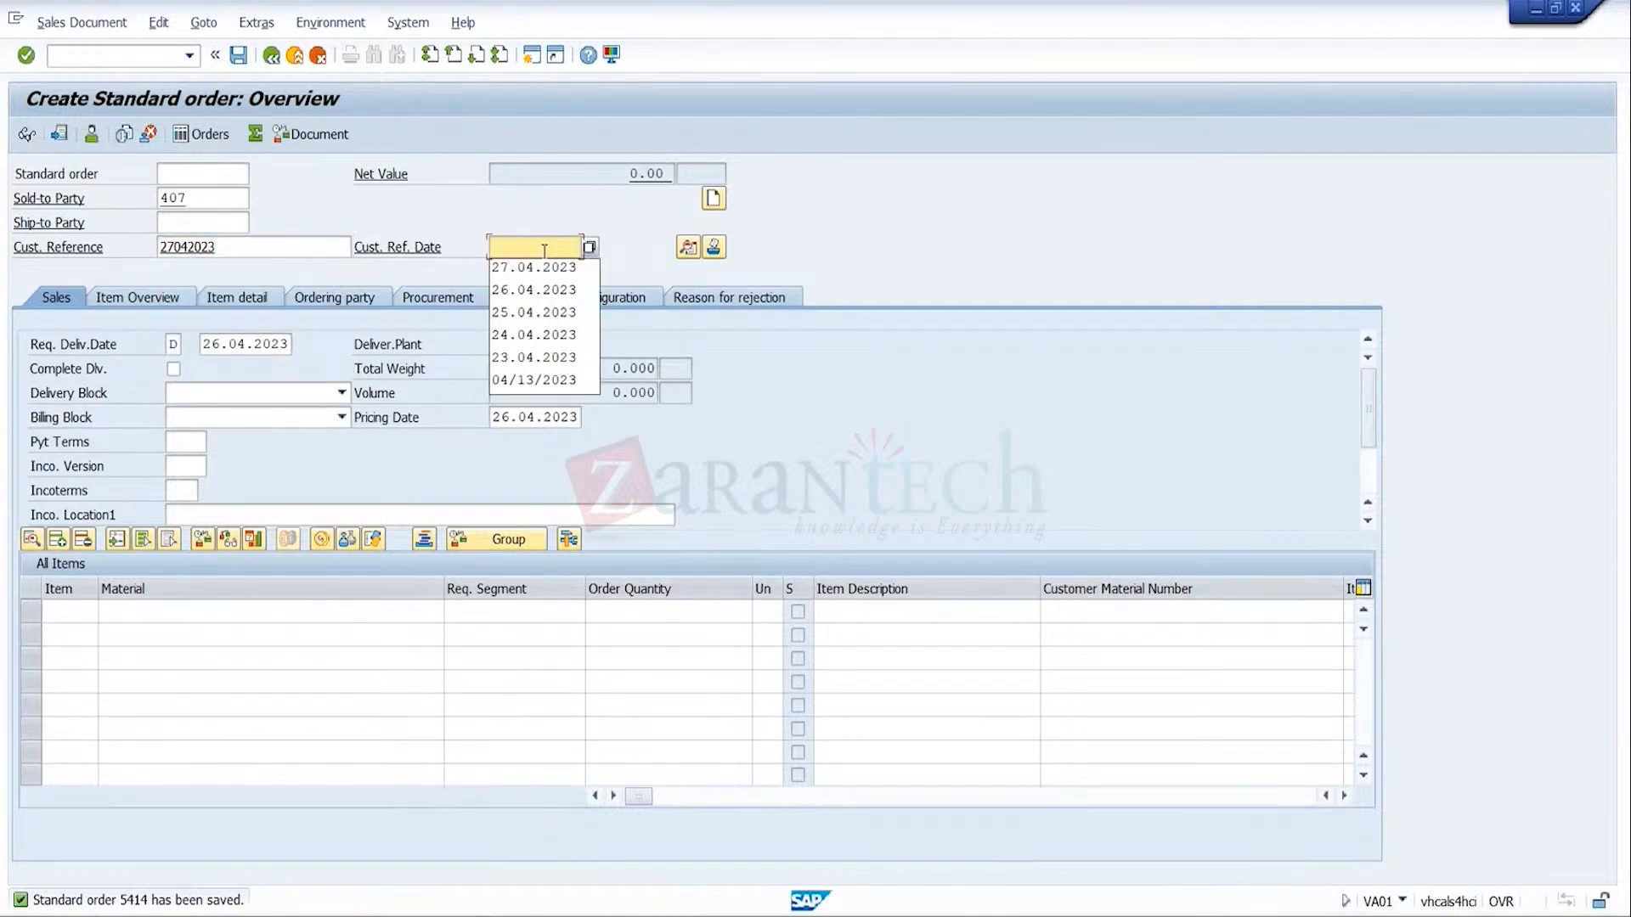
# Step: Set the customer reference date to 27.04.2023 and the delivering plant to trgp
pyautogui.click(533, 267)
pyautogui.click(507, 348)
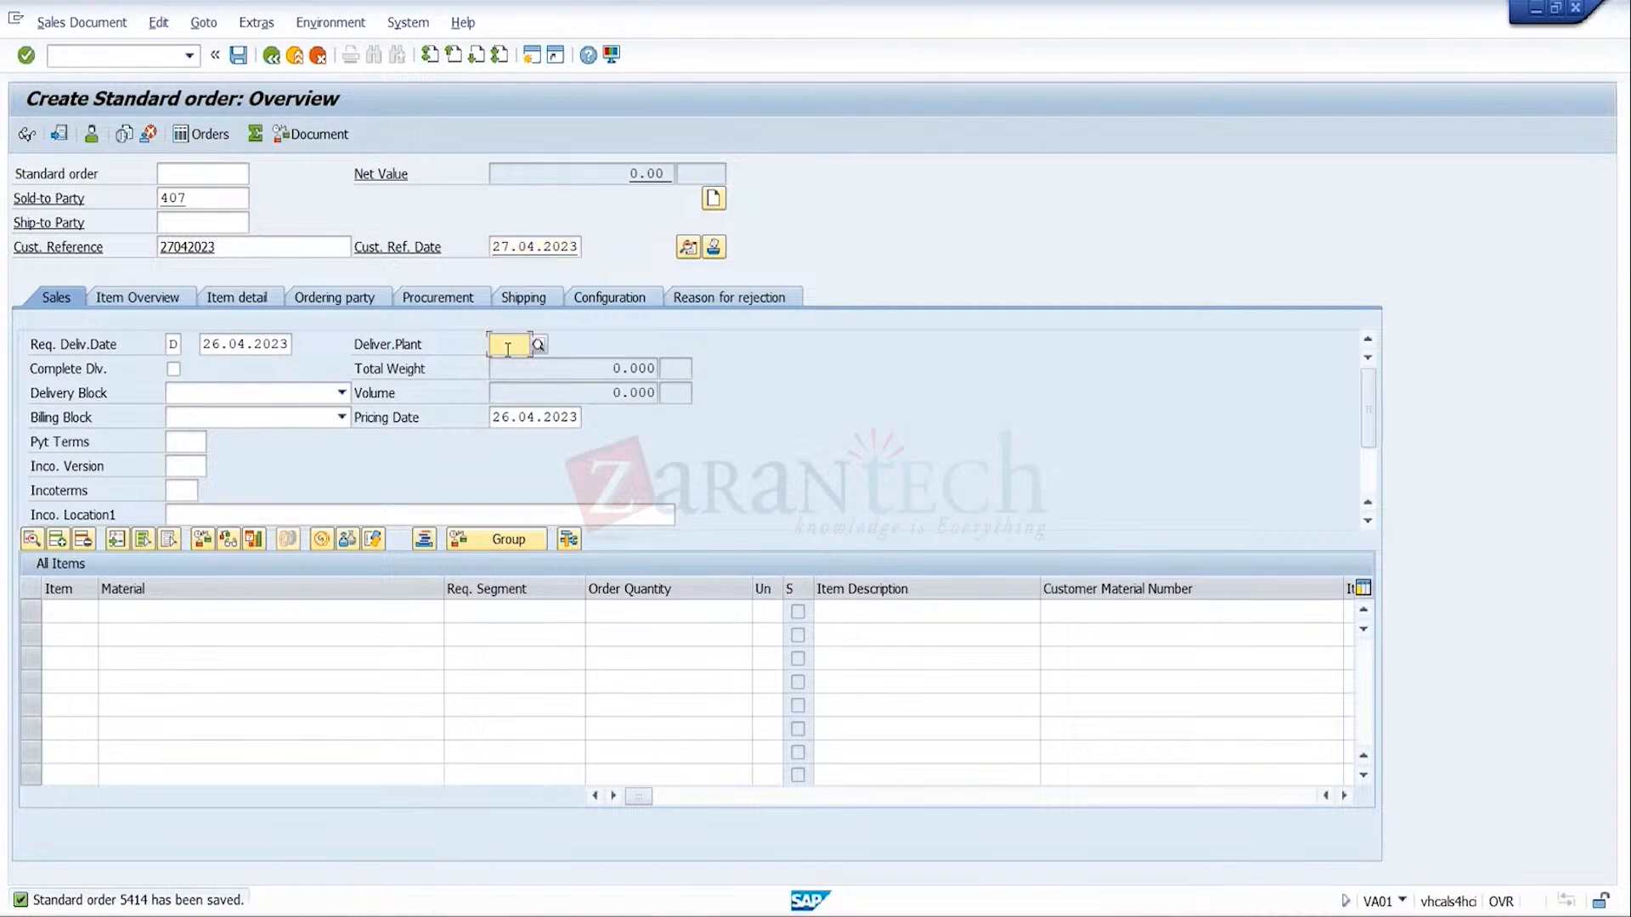
pyautogui.click(507, 348)
pyautogui.click(508, 366)
# Step: Set the payment terms to 0001, the Incoterms to FOB and the Incoterms location to Pune
pyautogui.click(188, 443)
pyautogui.click(188, 443)
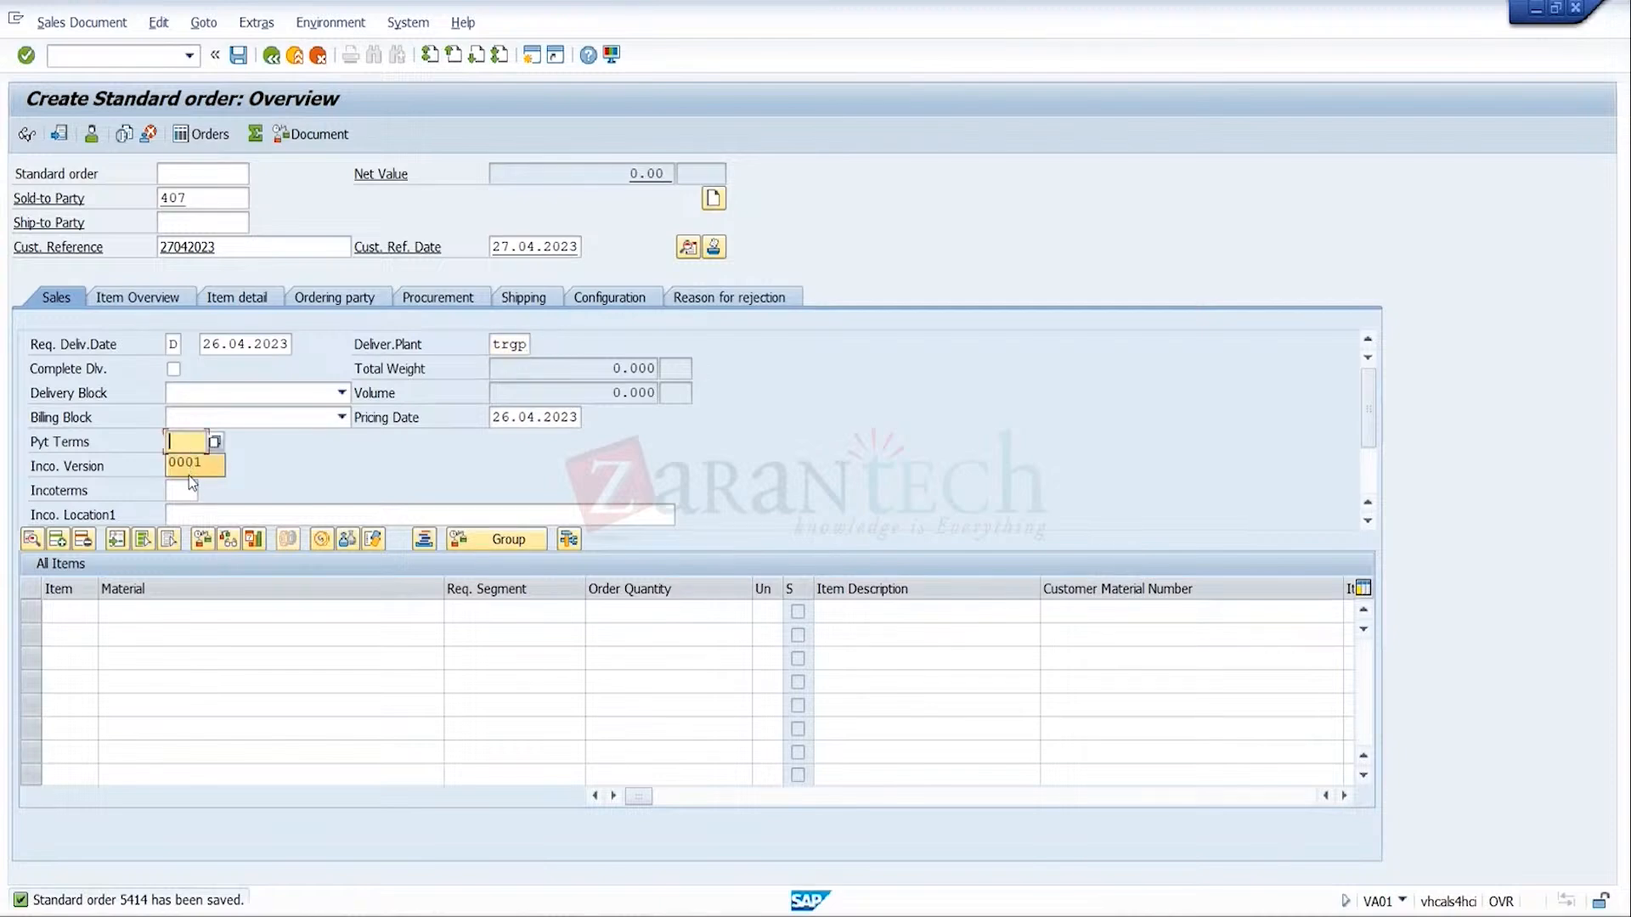
pyautogui.click(181, 490)
pyautogui.click(182, 490)
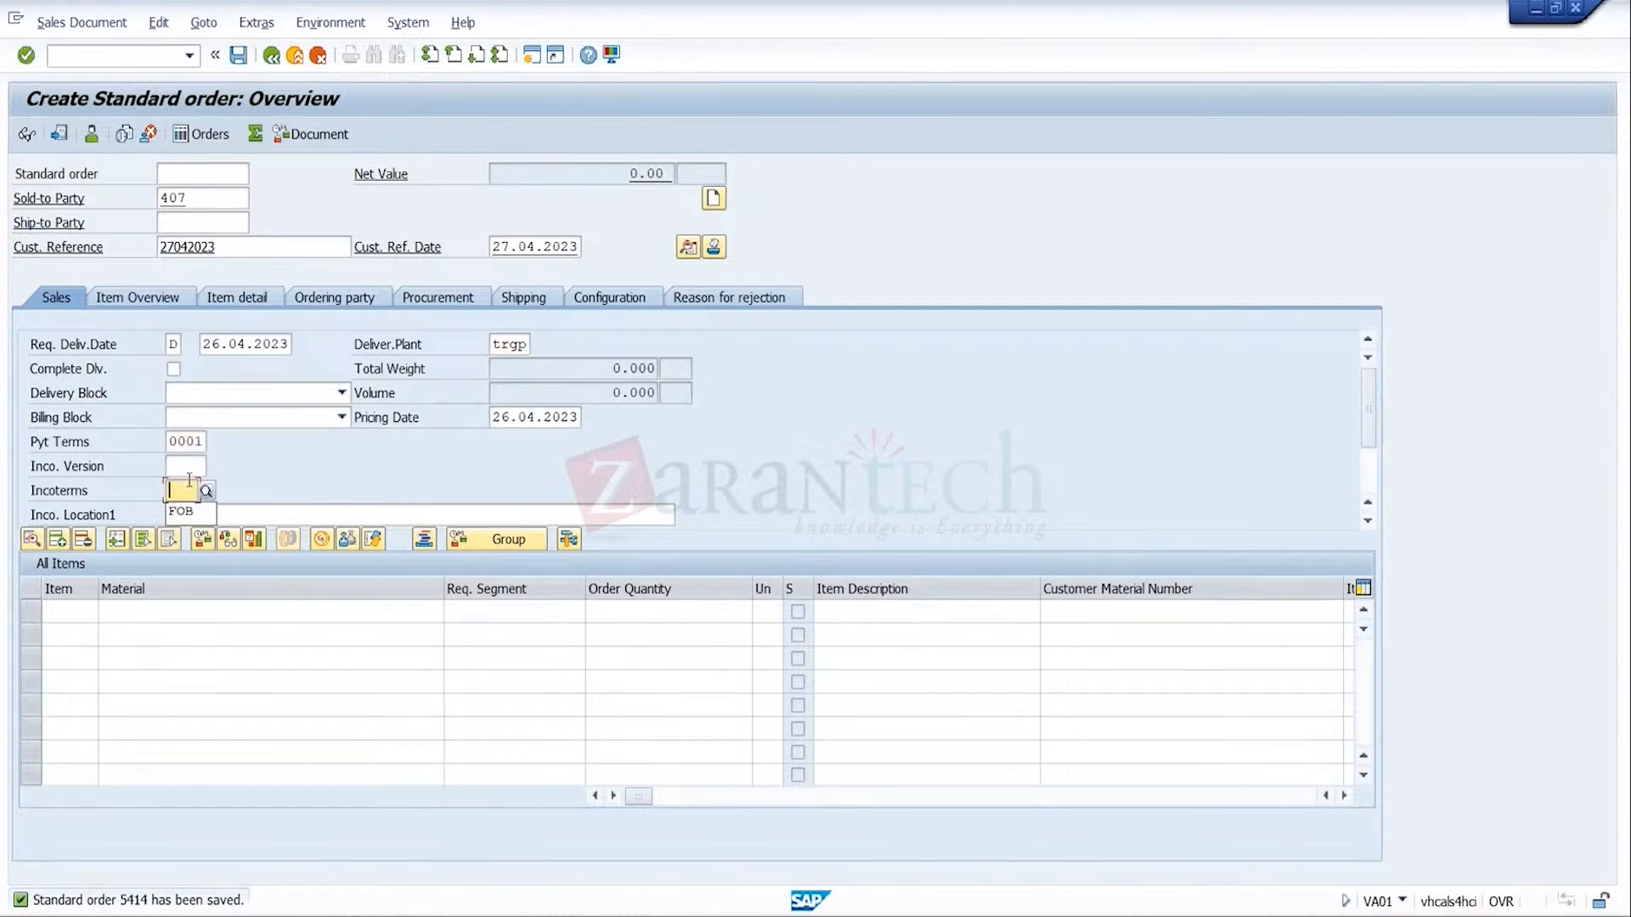
pyautogui.click(191, 516)
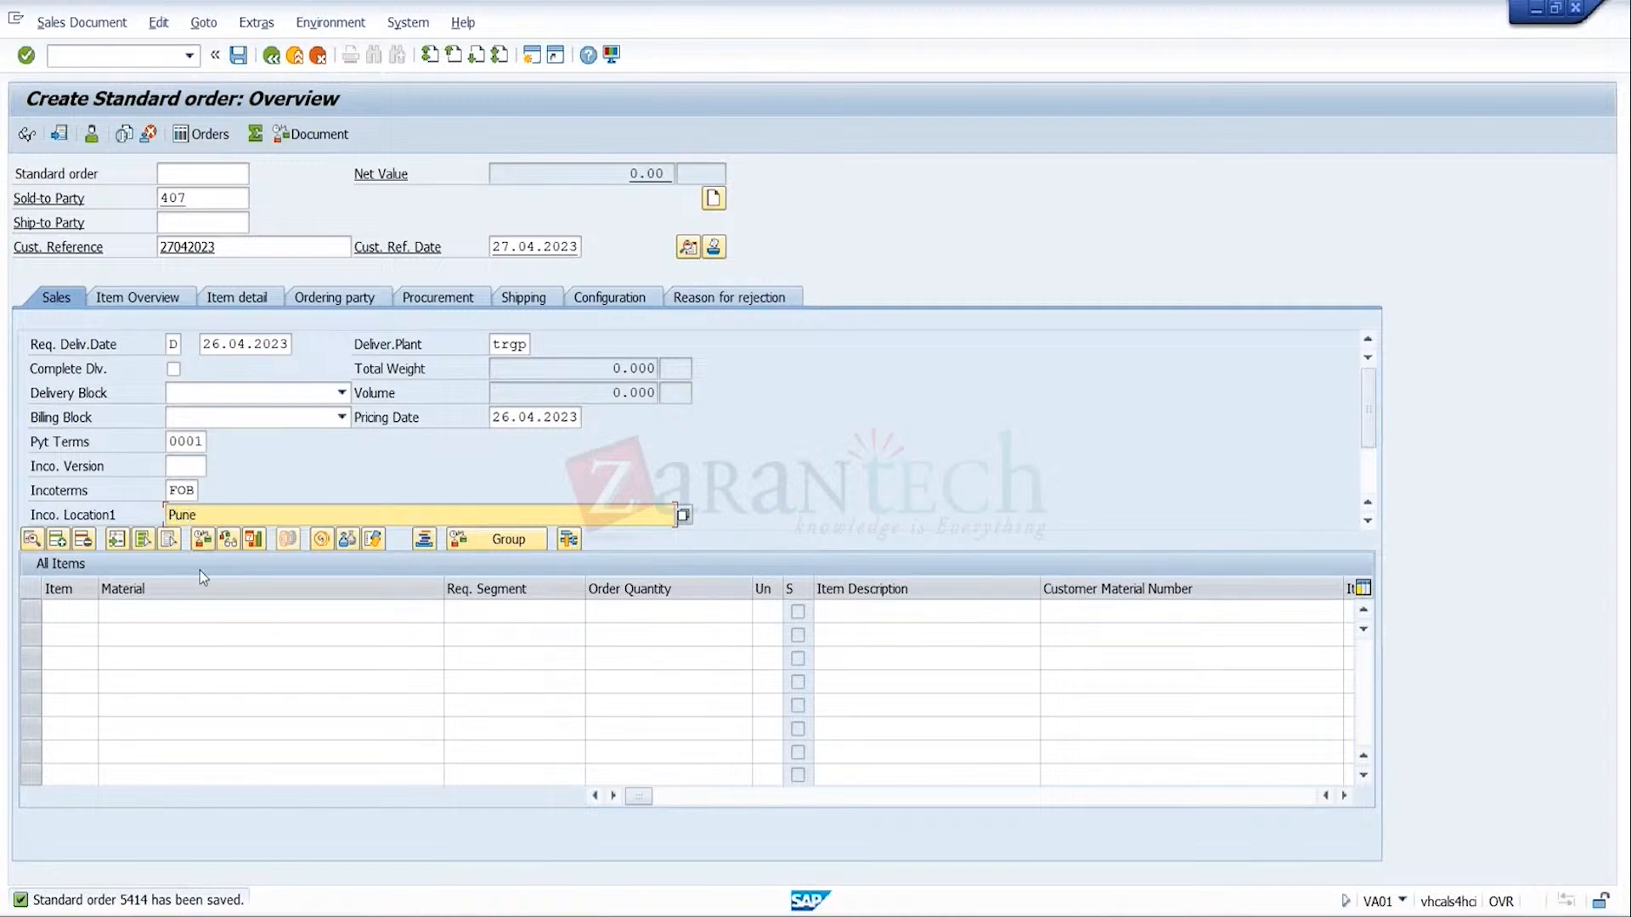
# Step: Set the order's requested delivery date to 12.05.2023 using the calendar
pyautogui.click(262, 348)
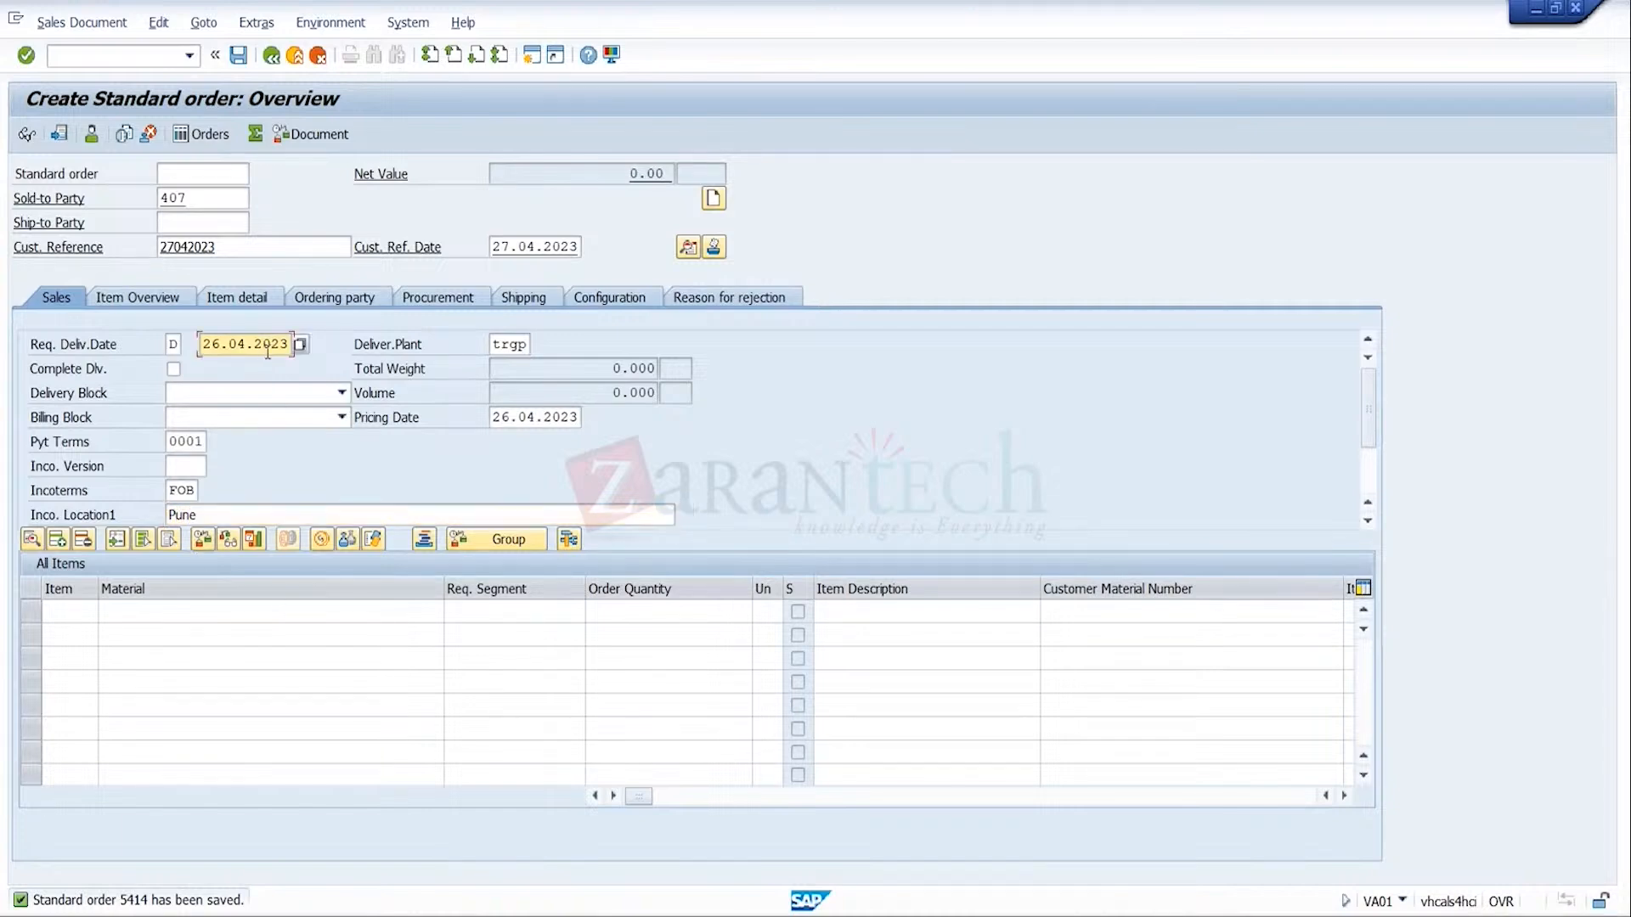
pyautogui.click(299, 345)
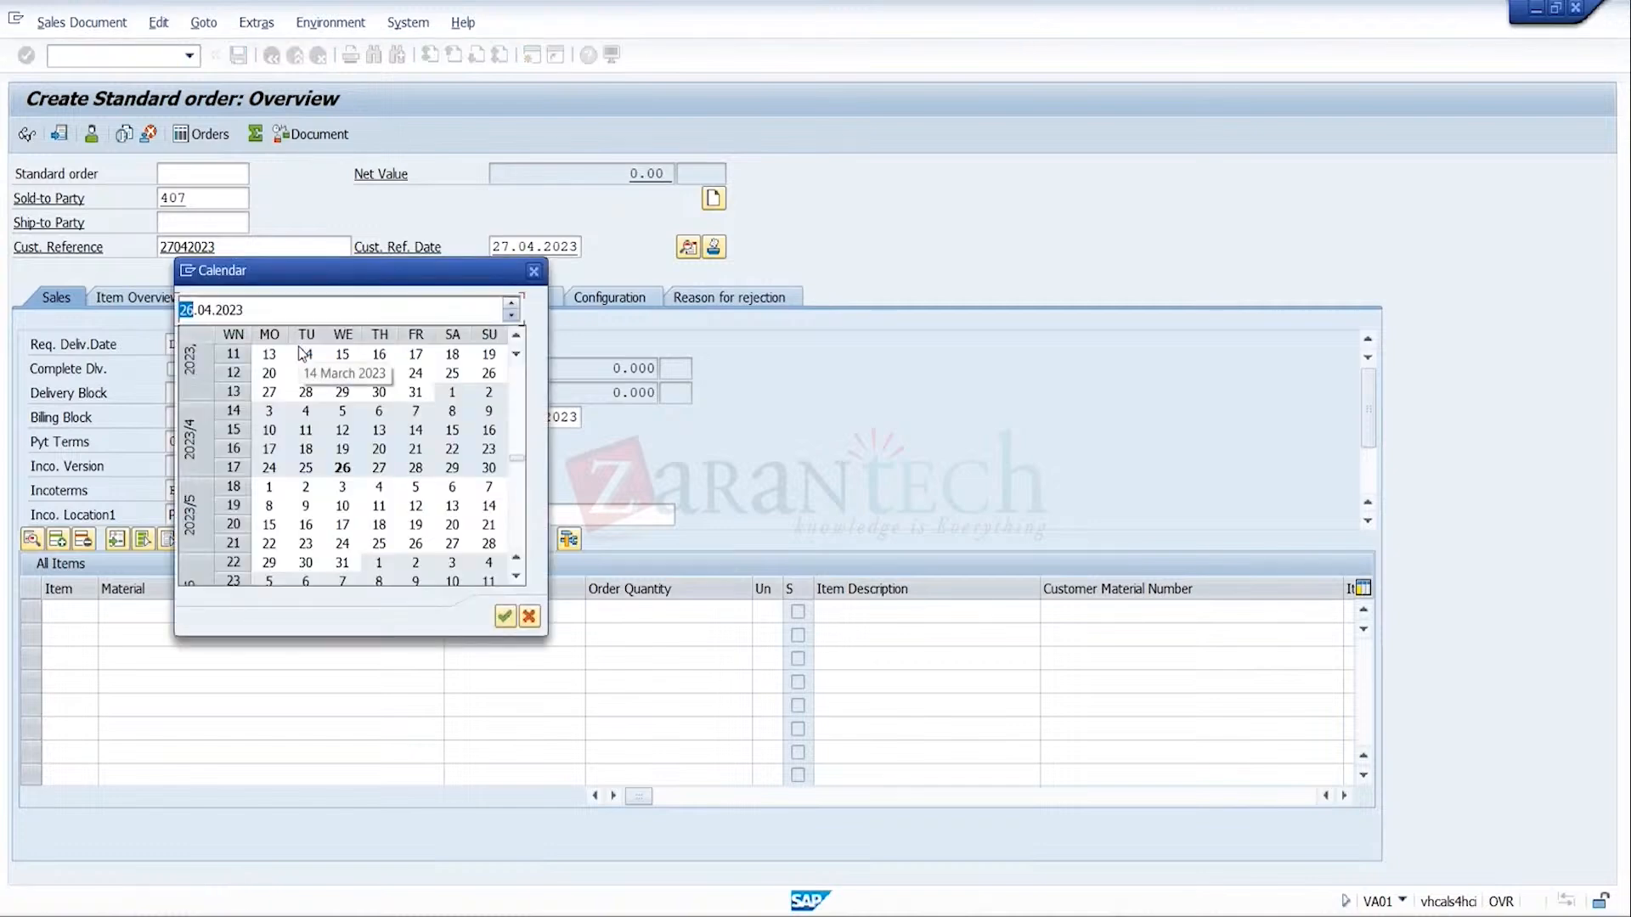
pyautogui.doubleClick(418, 508)
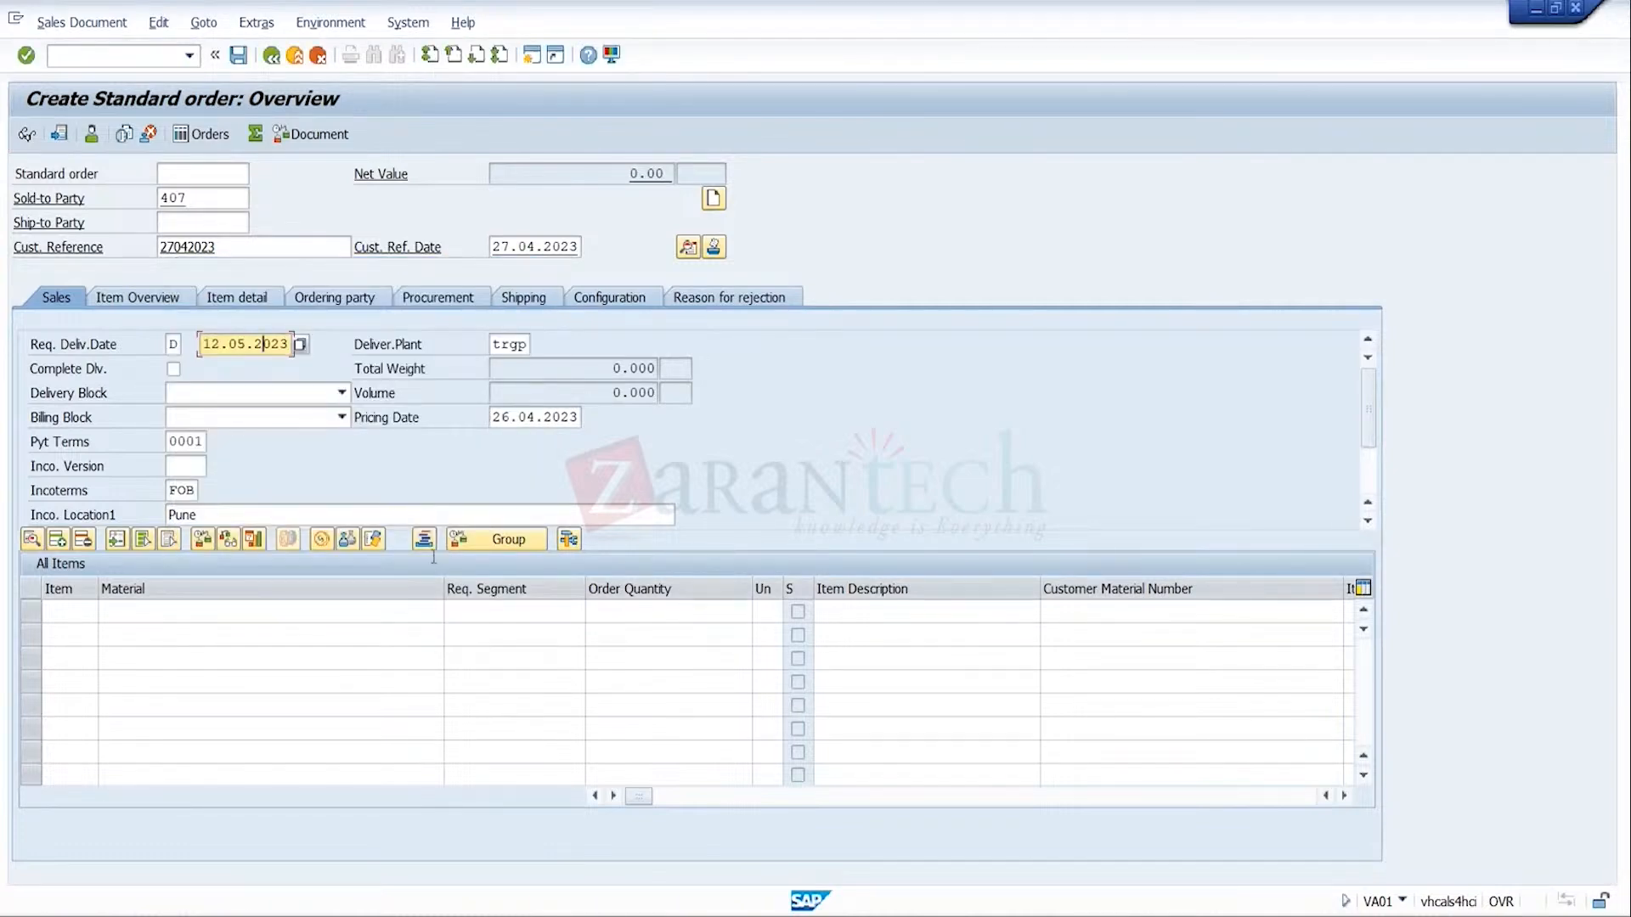
pyautogui.click(391, 612)
pyautogui.click(391, 615)
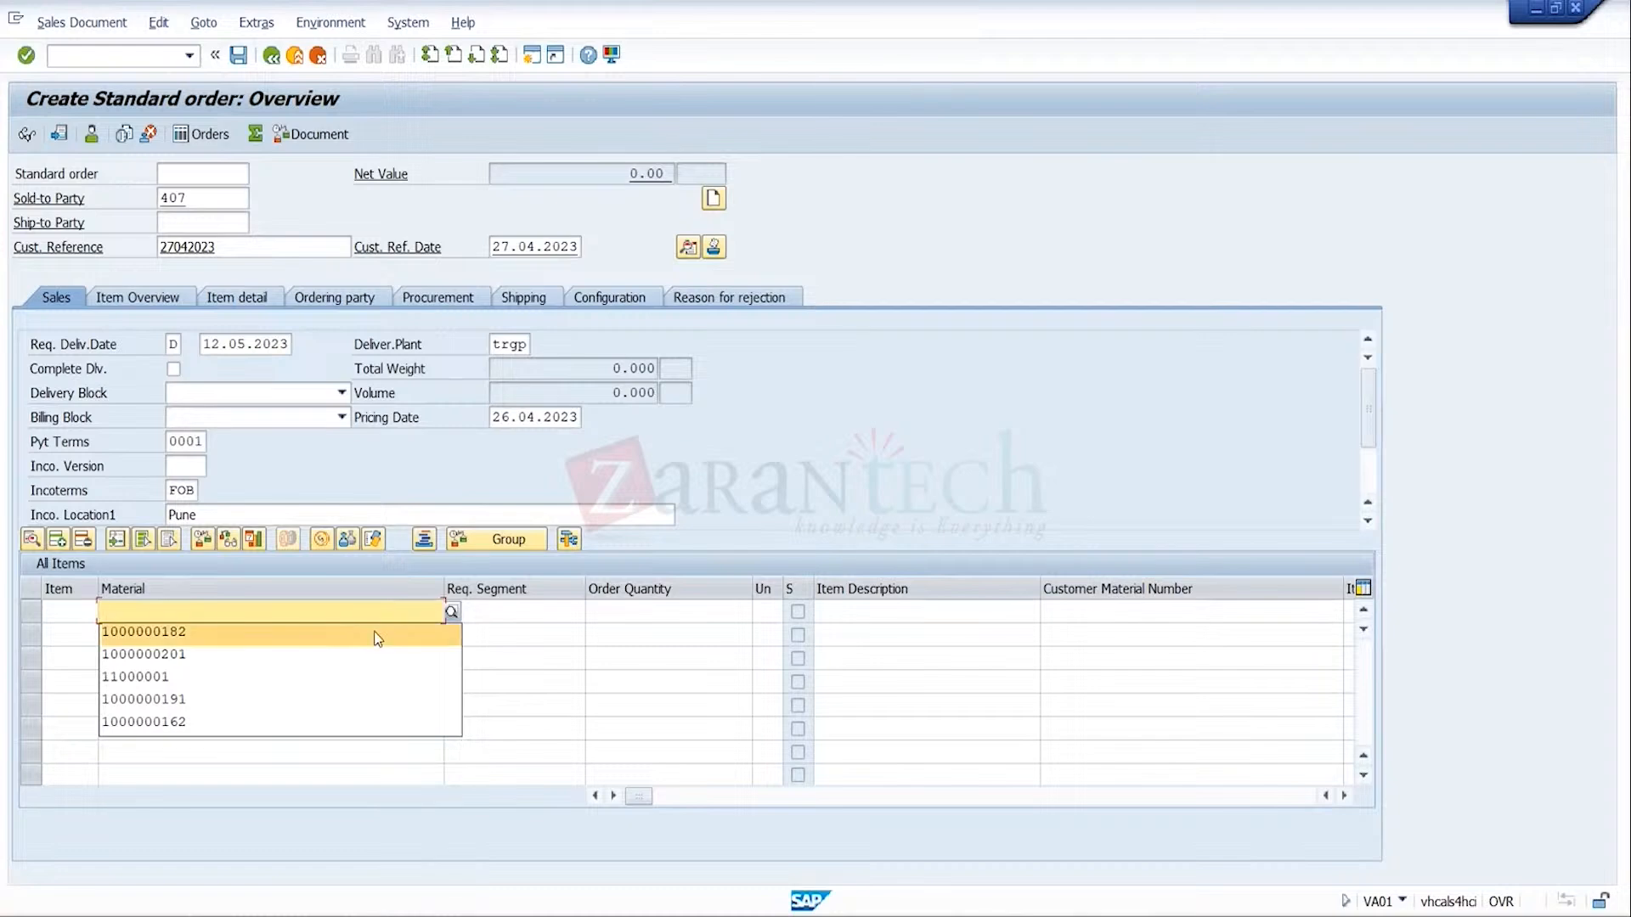
pyautogui.click(376, 632)
pyautogui.click(643, 620)
pyautogui.write('100')
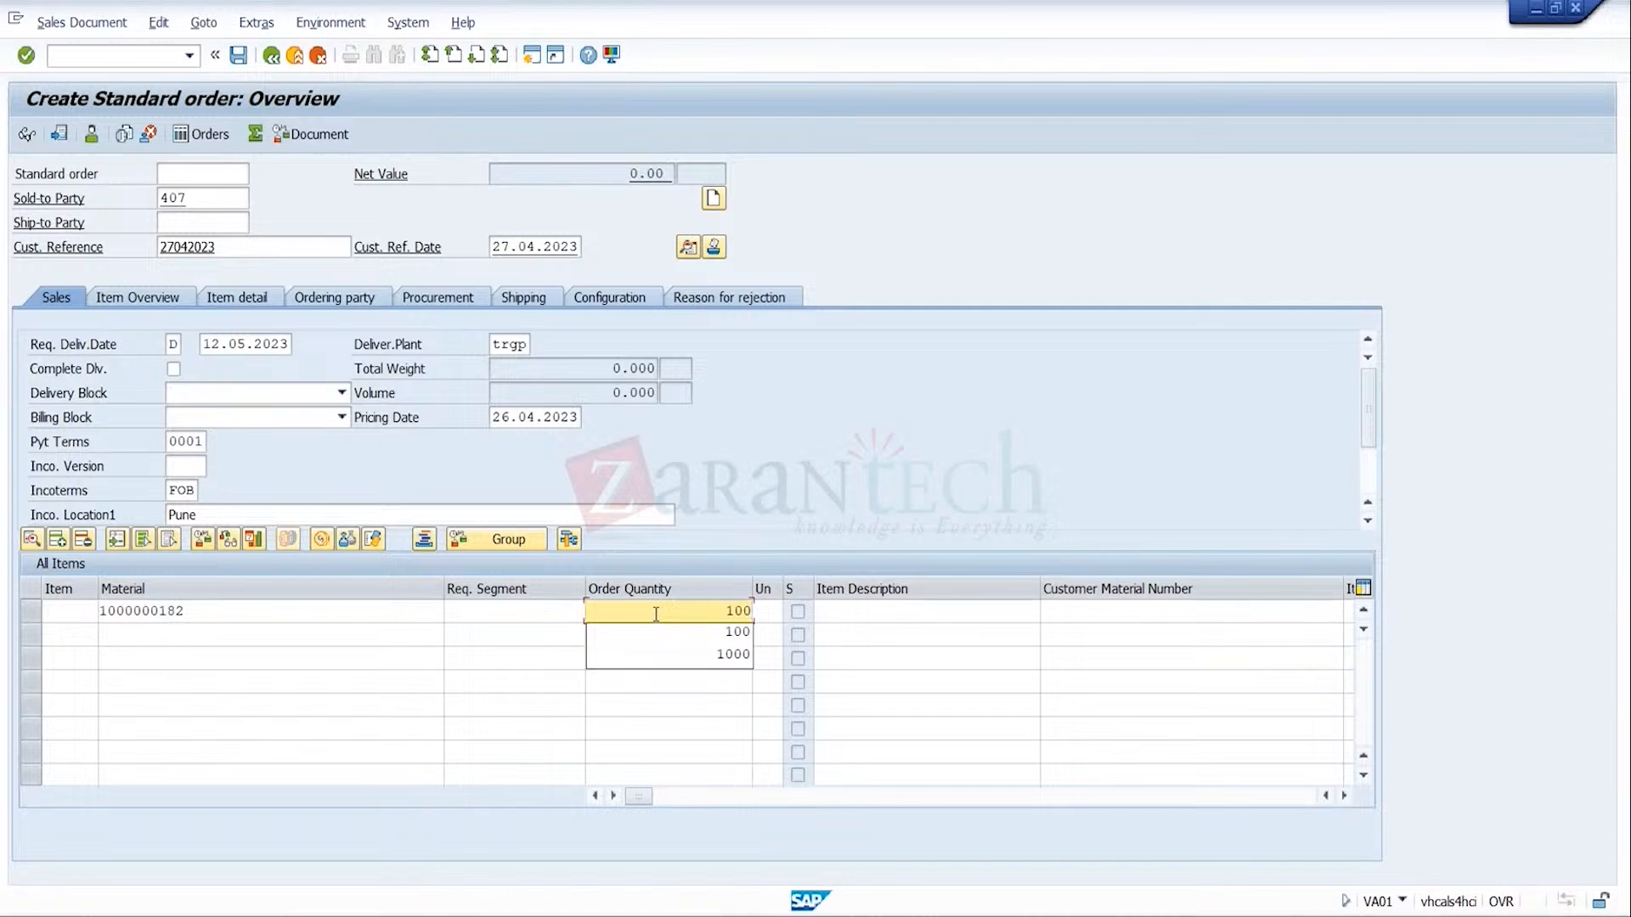
pyautogui.press('Return')
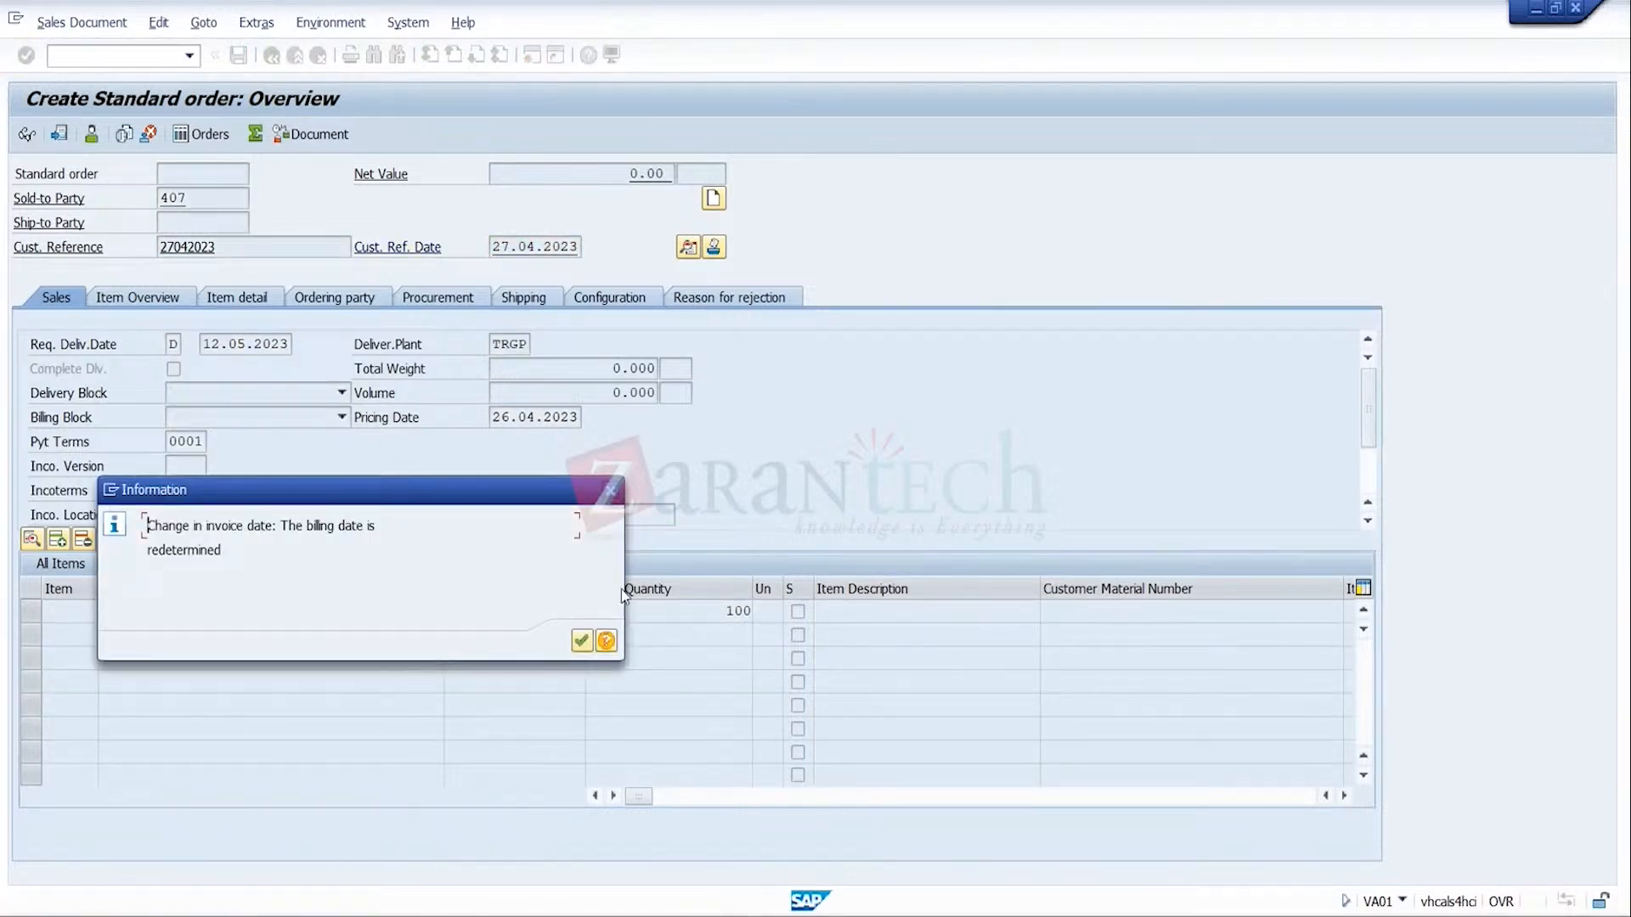
pyautogui.click(580, 642)
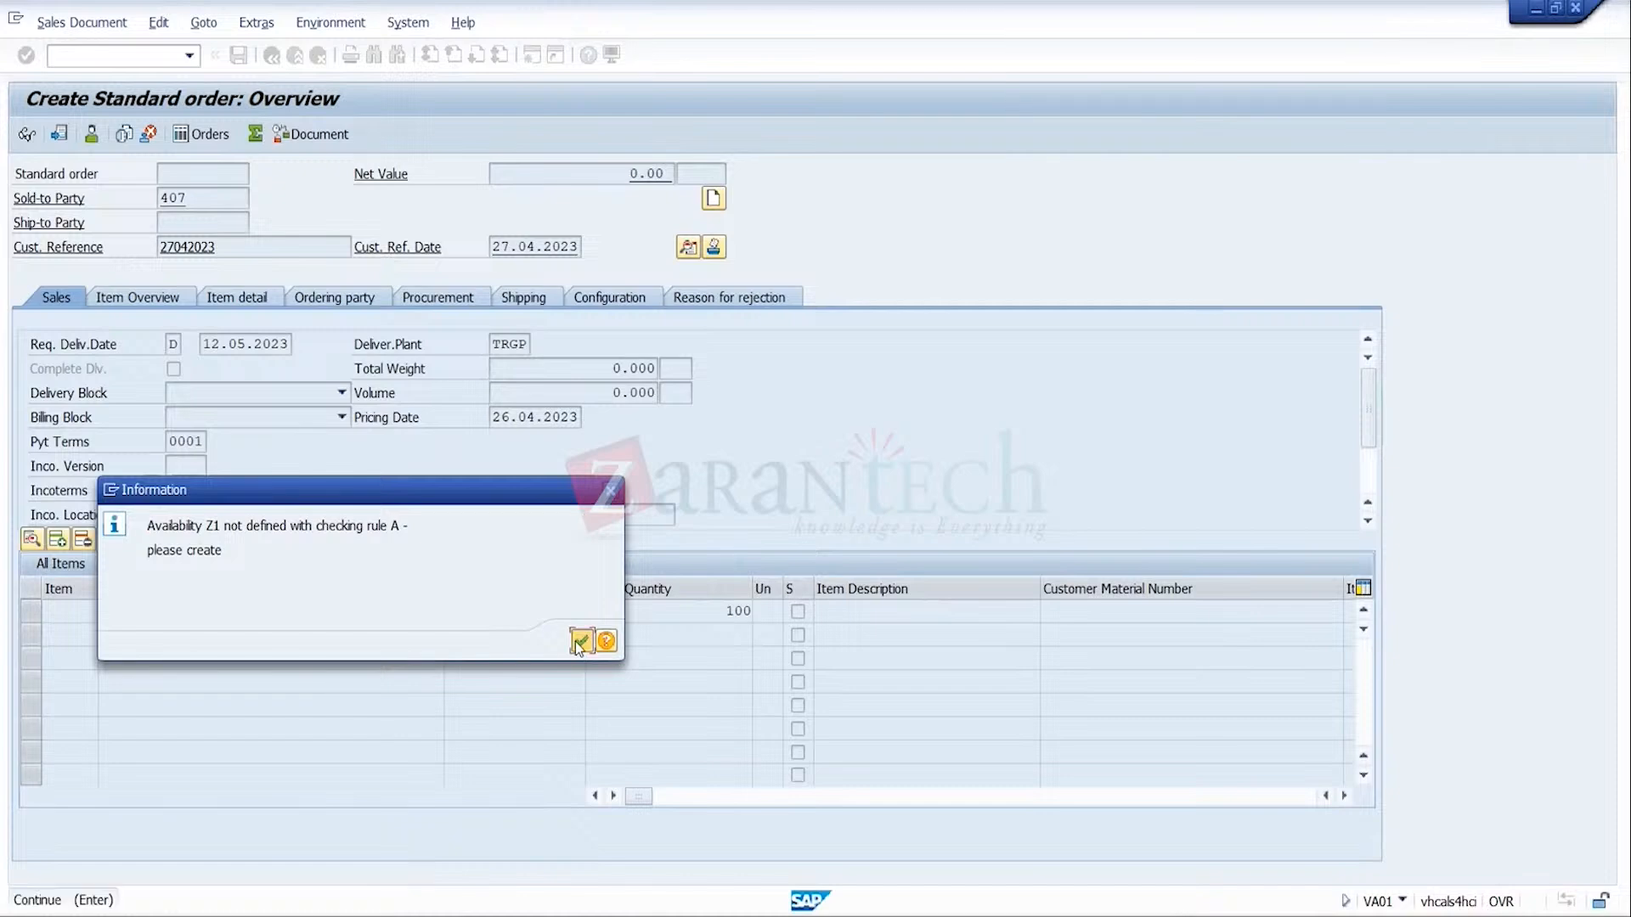
pyautogui.click(581, 643)
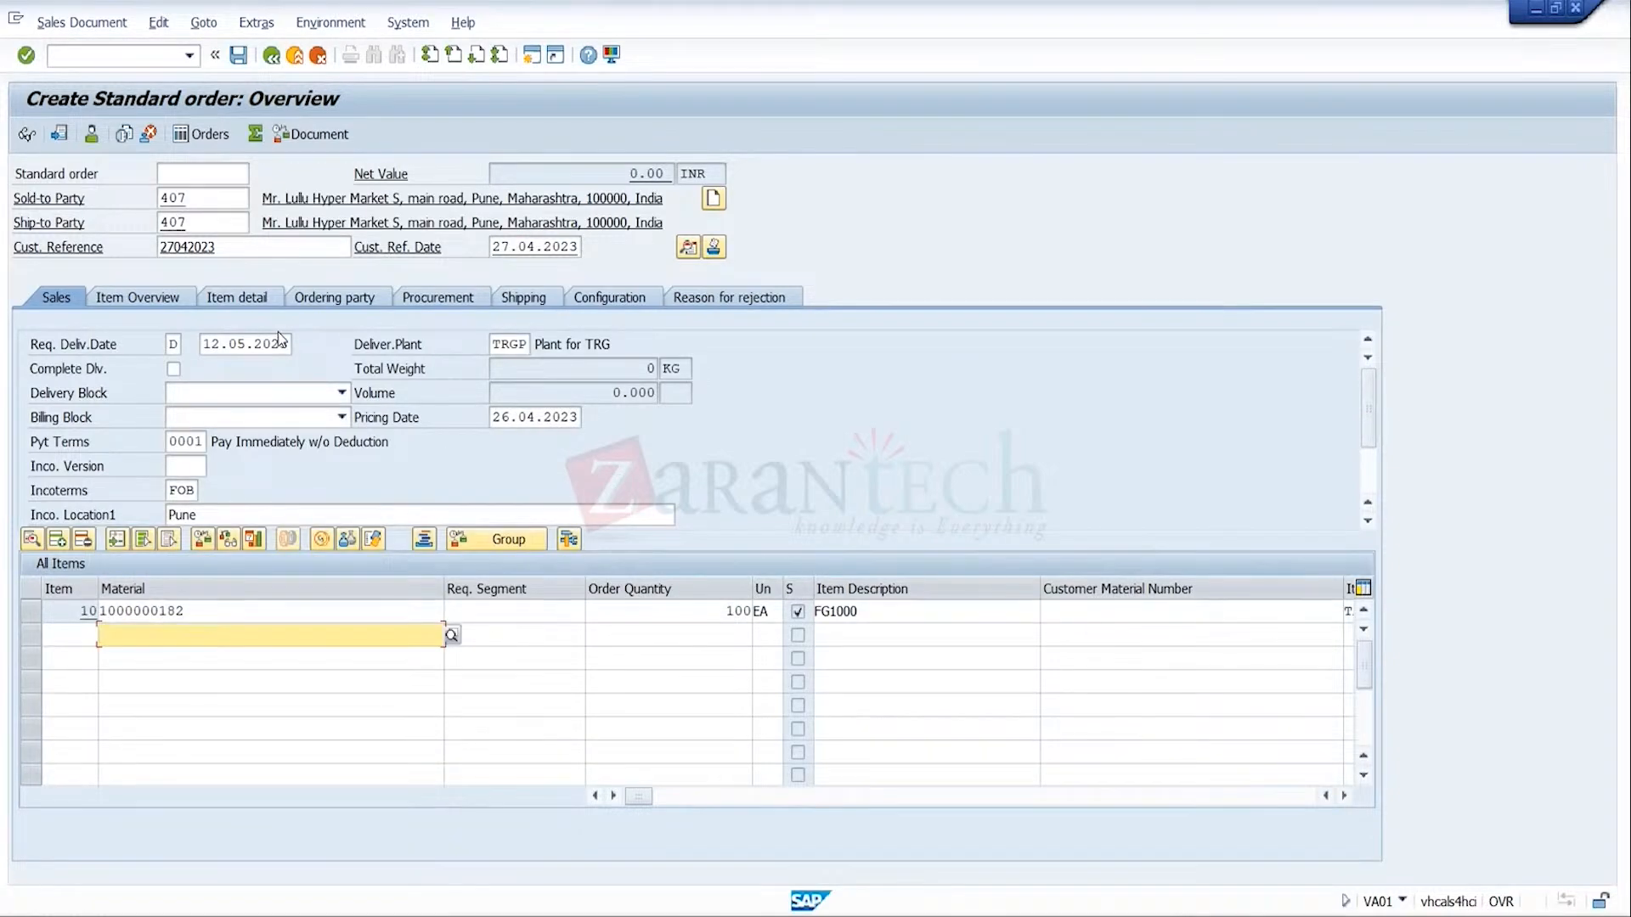
# Step: Add price condition PR00 with an amount of 1000 INR to the conditions of item 10
pyautogui.click(29, 611)
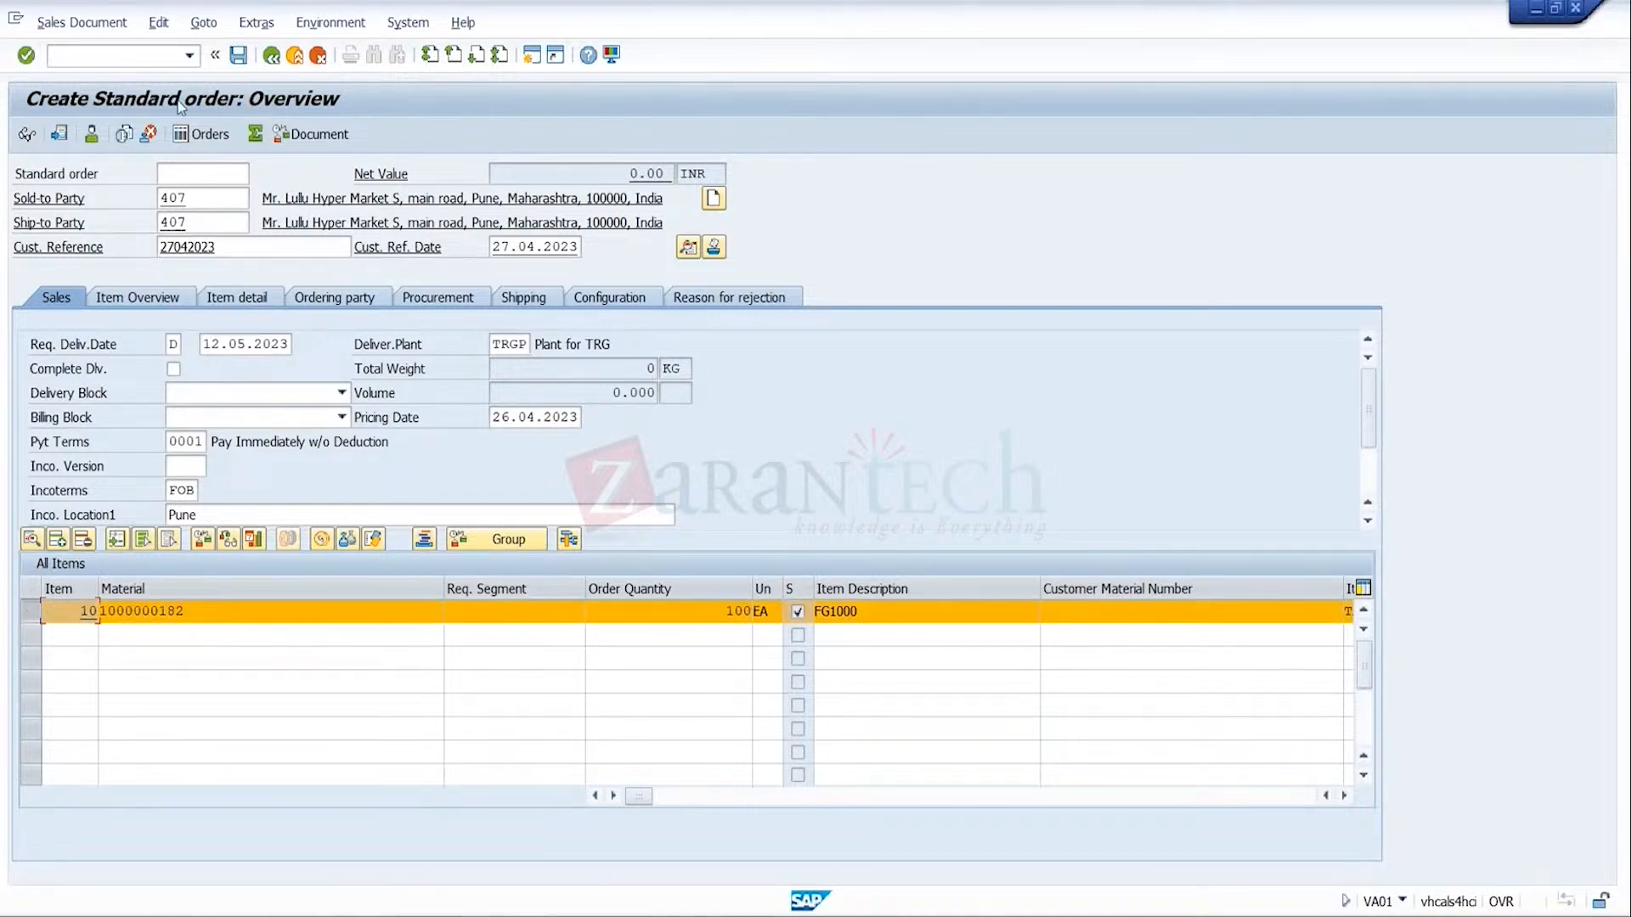
pyautogui.click(203, 23)
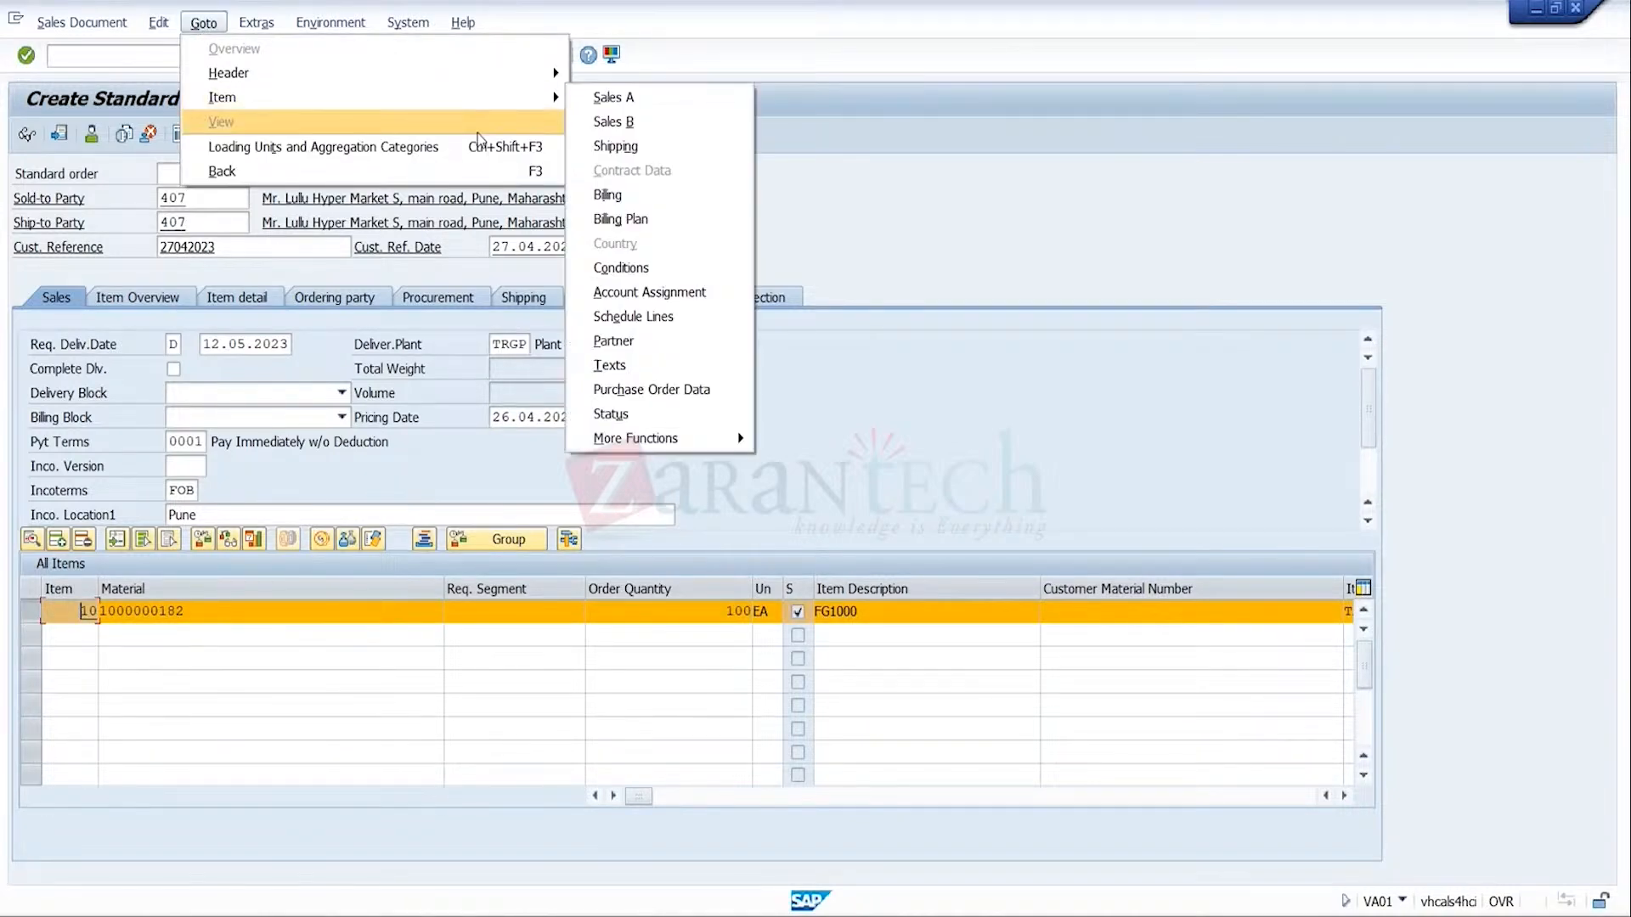
pyautogui.moveTo(476, 97)
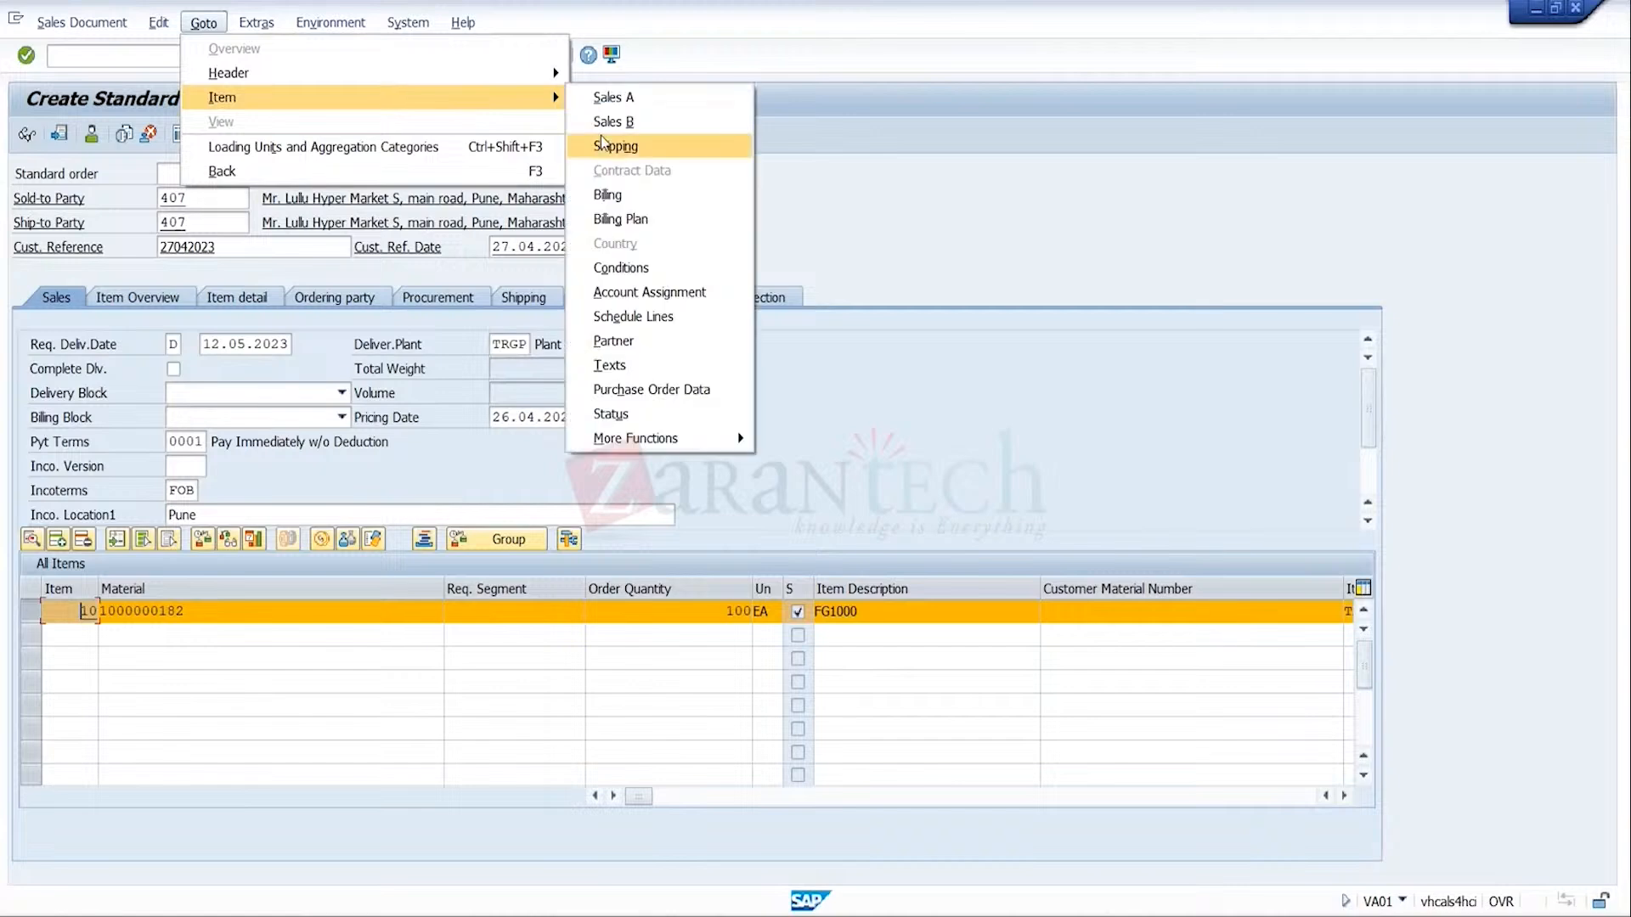
pyautogui.click(654, 266)
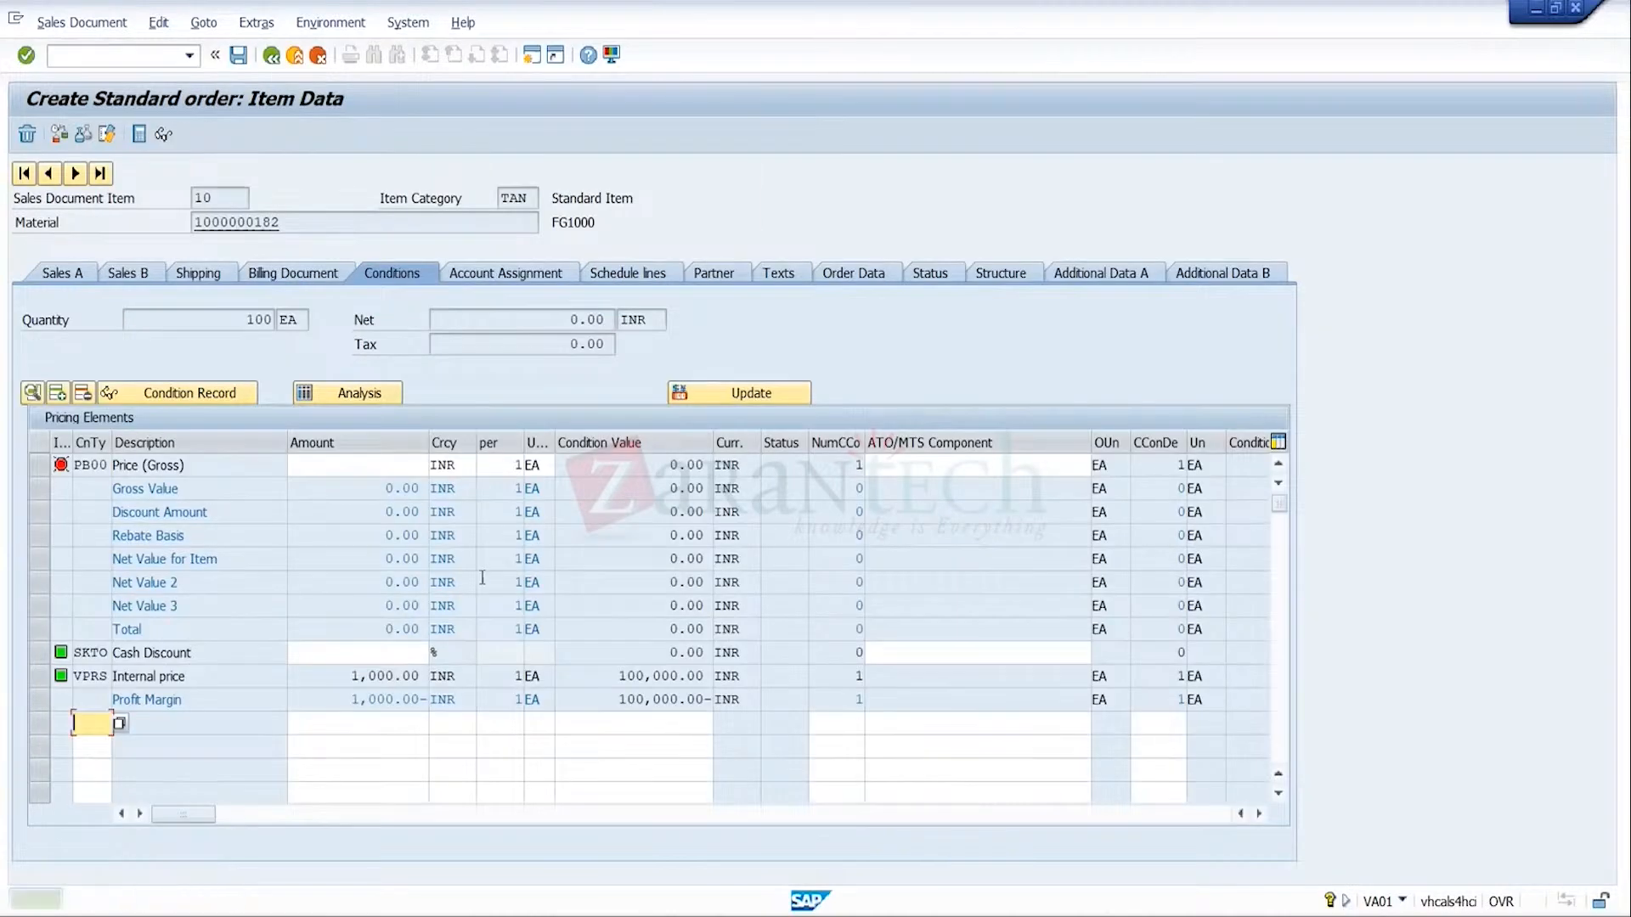
pyautogui.press('Return')
pyautogui.press('Tab')
pyautogui.write('1000')
pyautogui.press('Return')
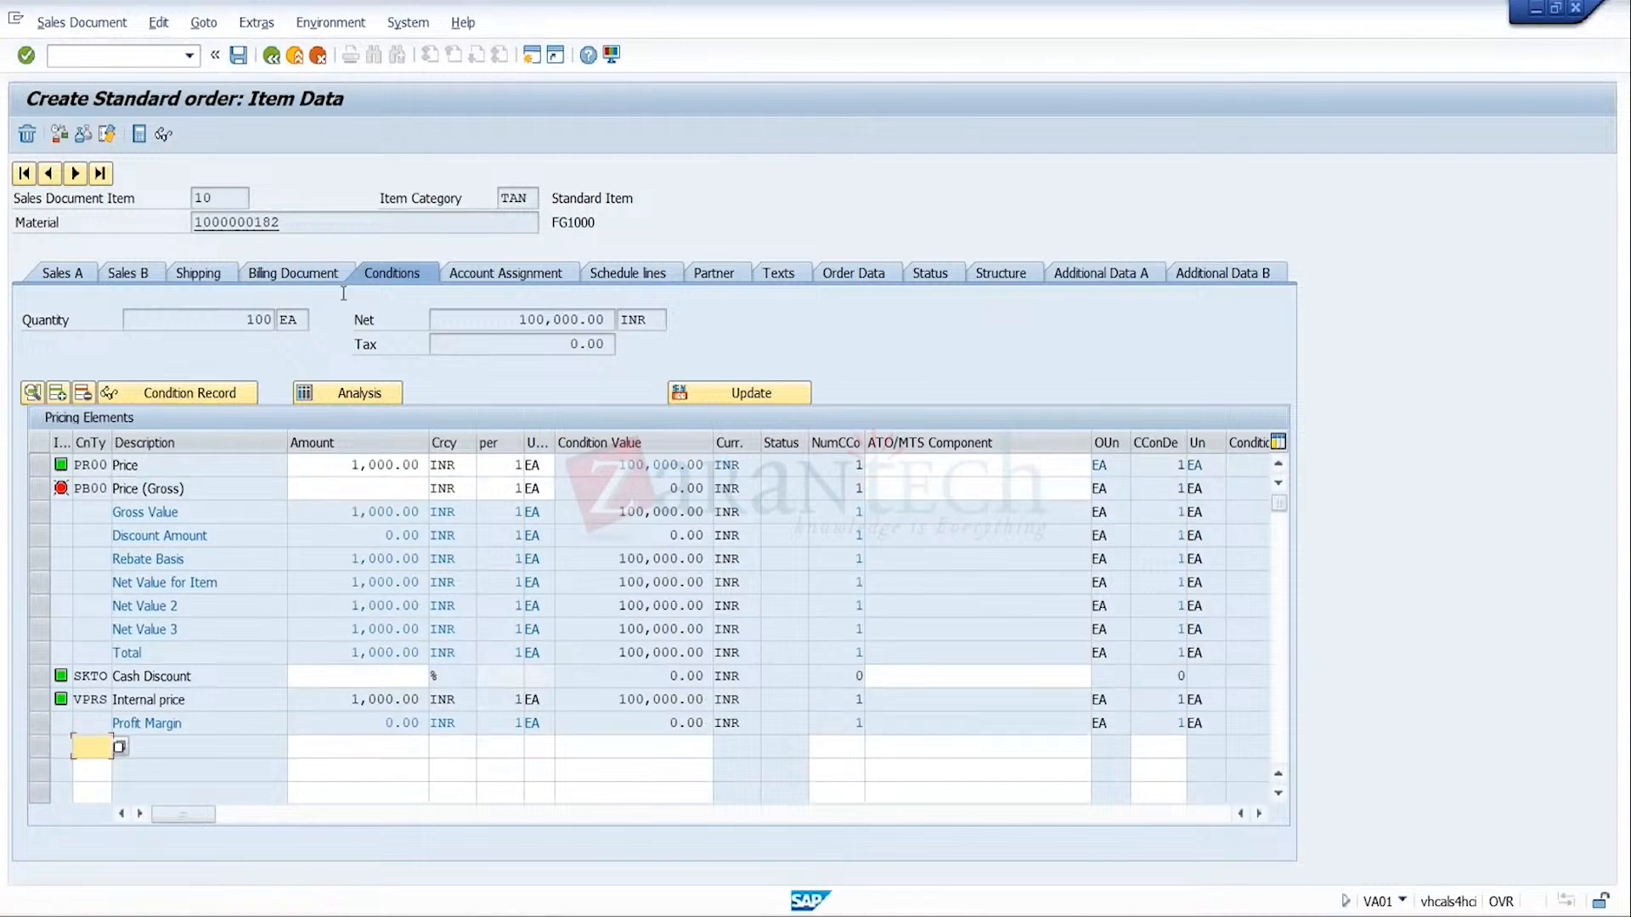
# Step: Complete the missing item data with a gross weight of 100 KG and a net weight of 98 KG, and save the order
pyautogui.click(245, 58)
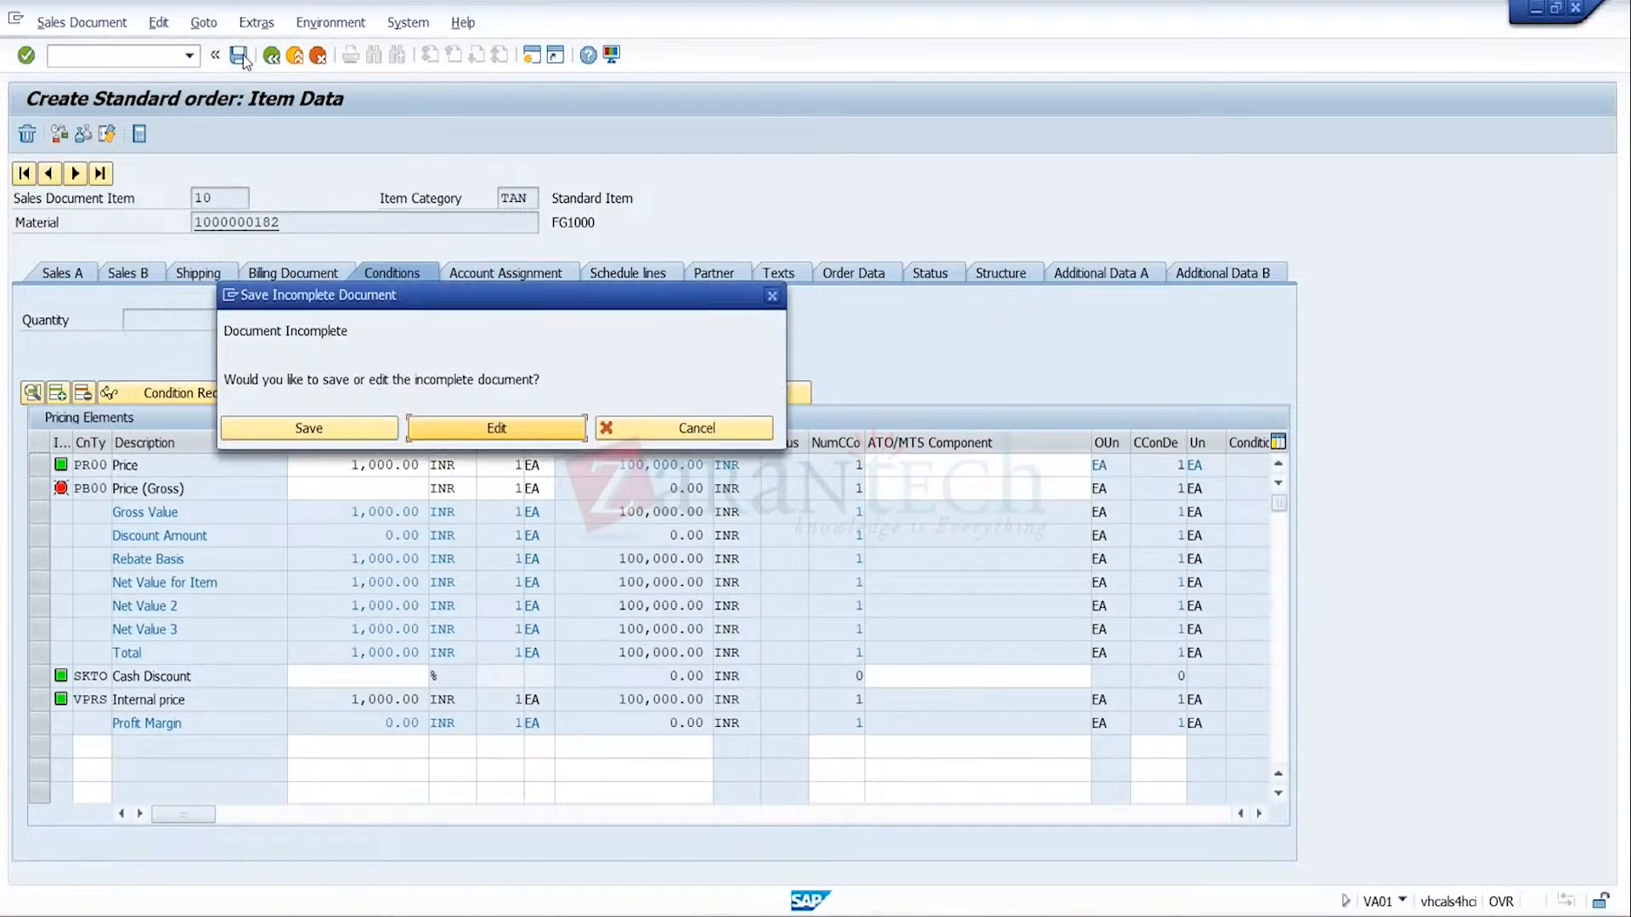
pyautogui.click(497, 430)
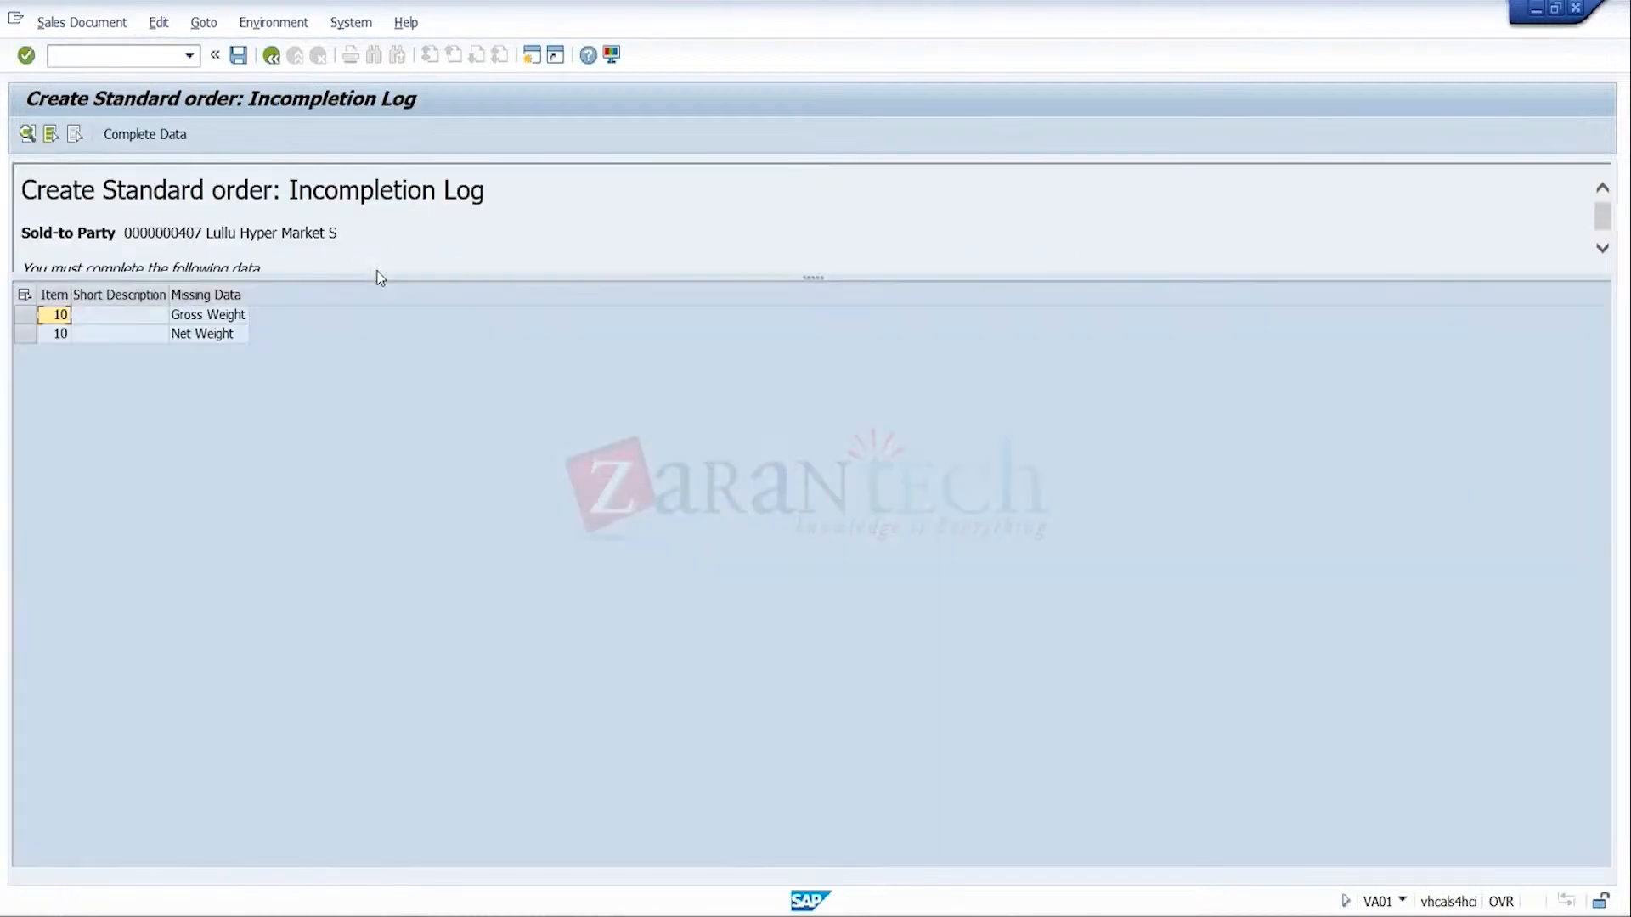
pyautogui.click(169, 138)
pyautogui.write('100')
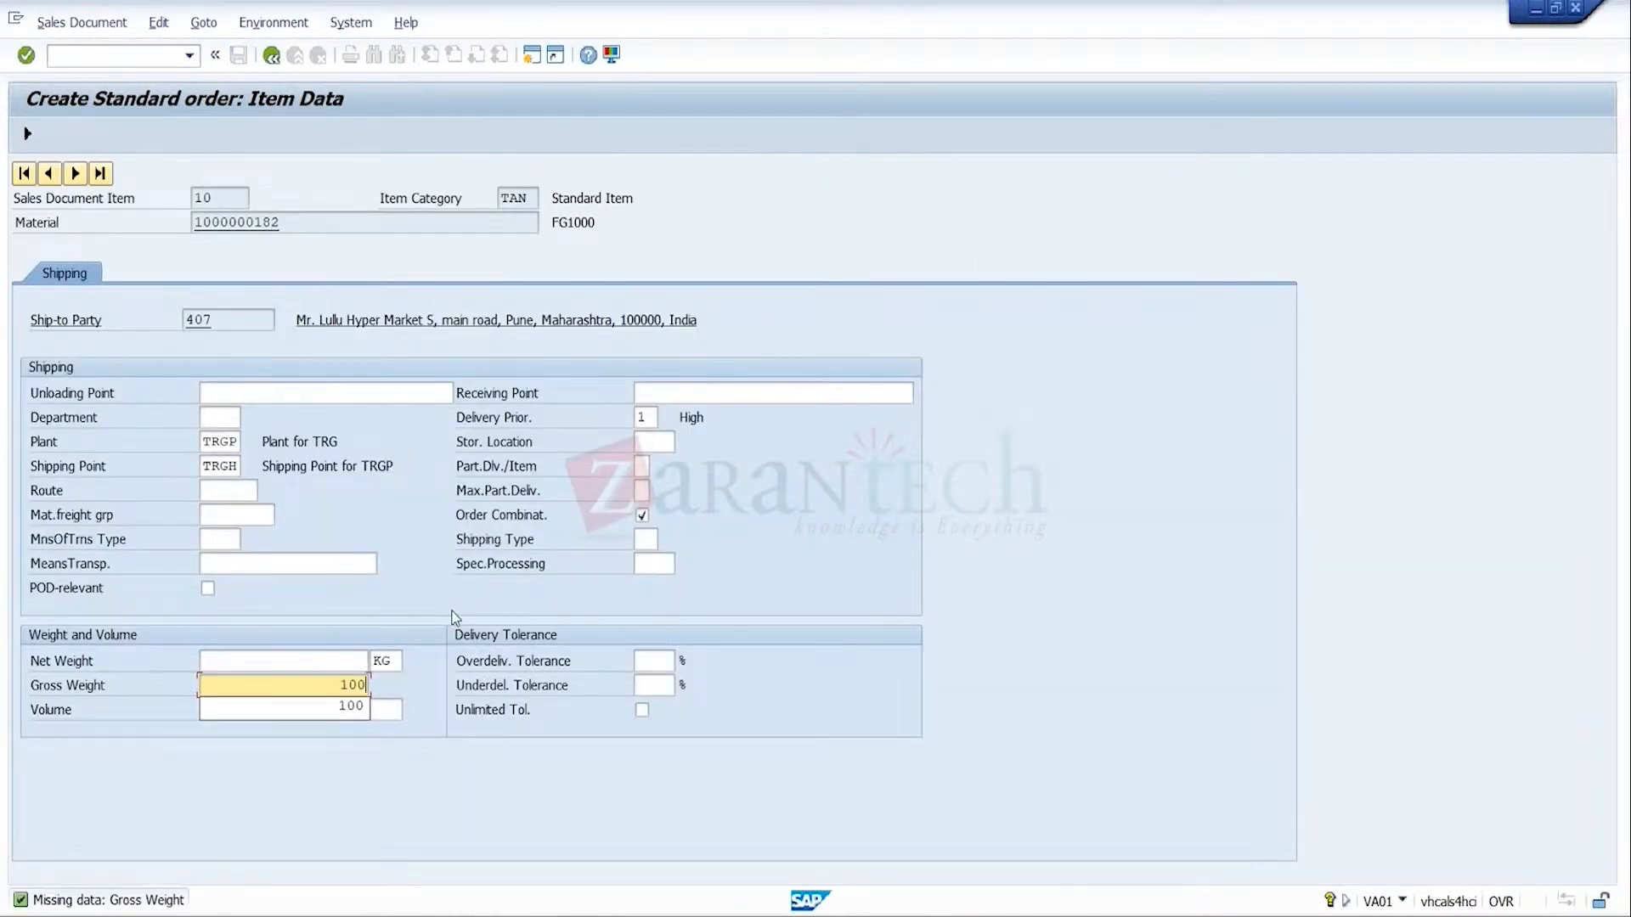
pyautogui.click(336, 666)
pyautogui.write('98')
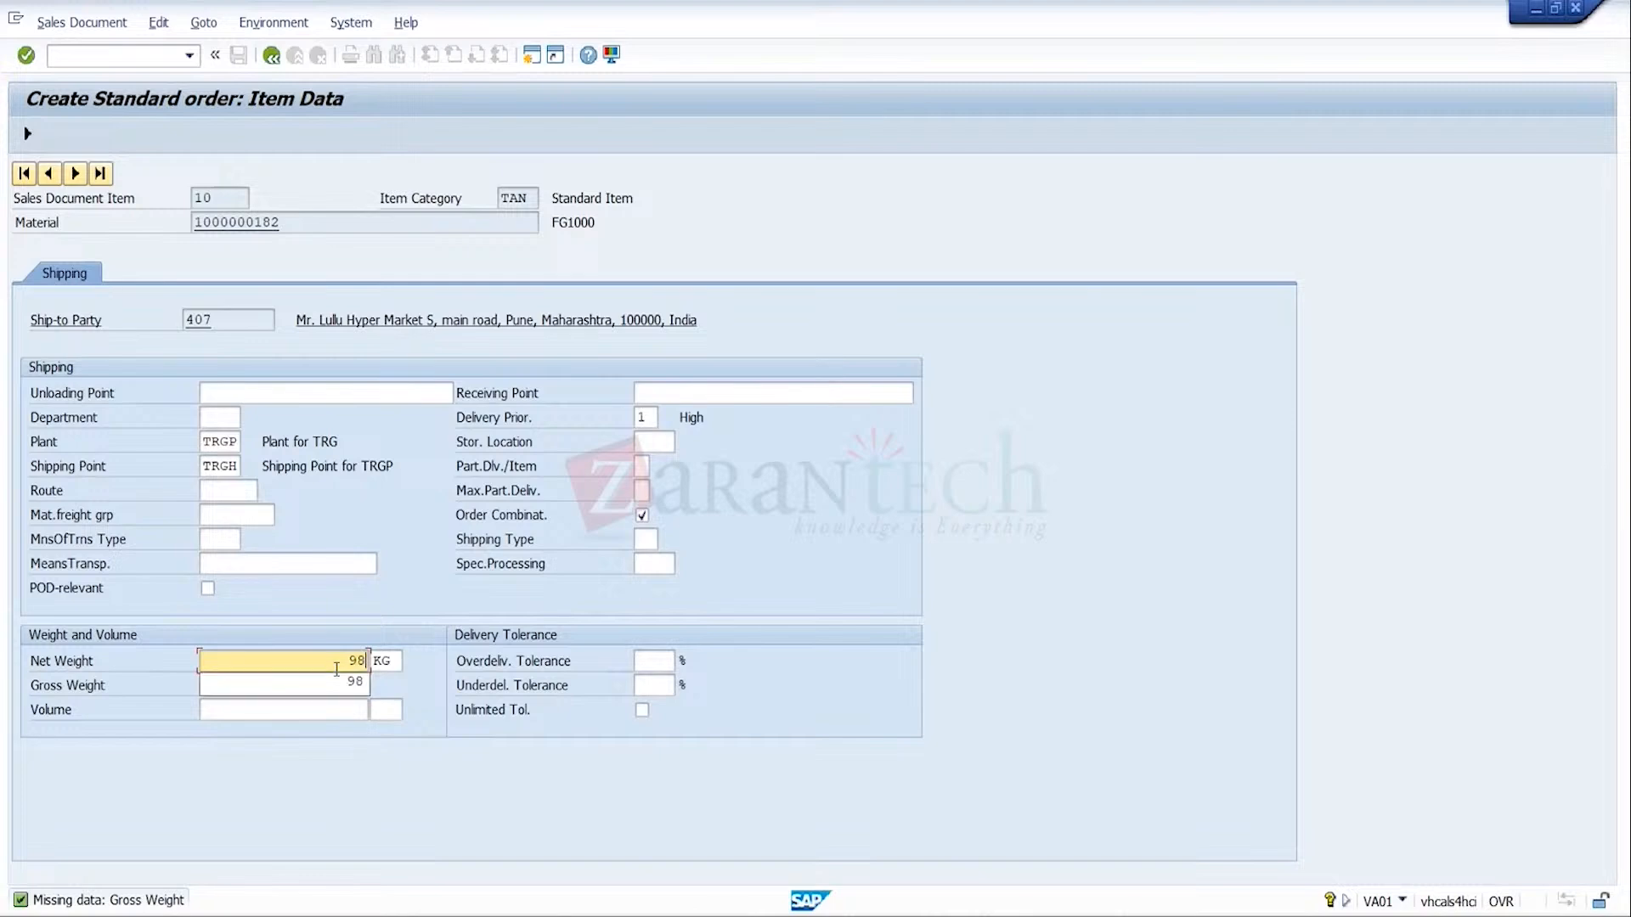
pyautogui.press('Return')
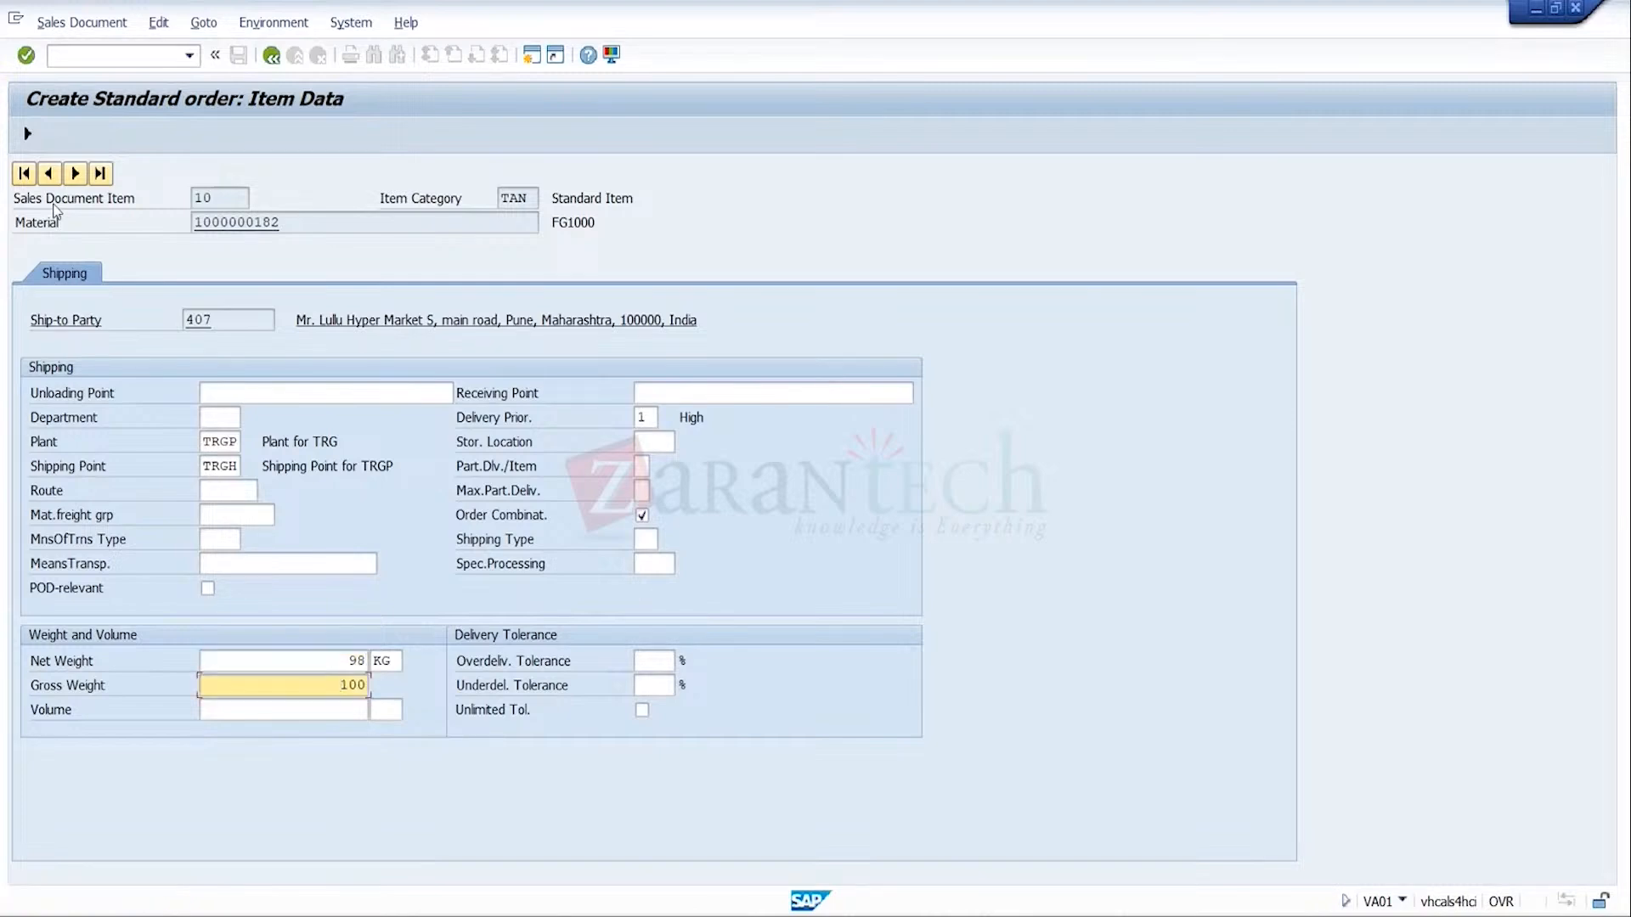
pyautogui.click(28, 134)
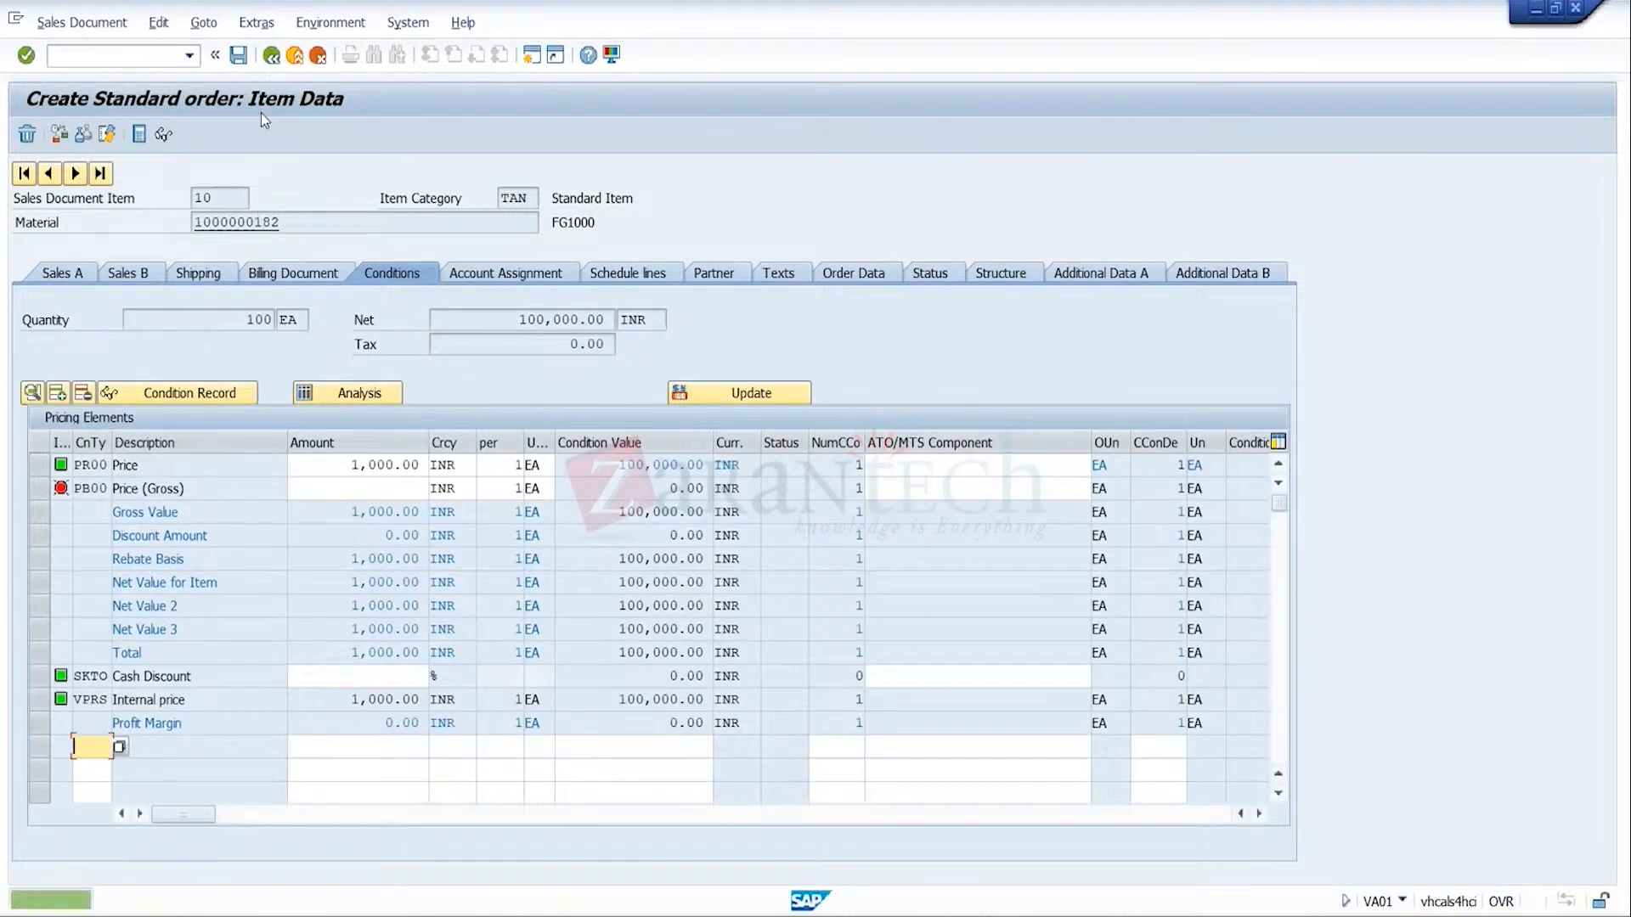
pyautogui.click(239, 61)
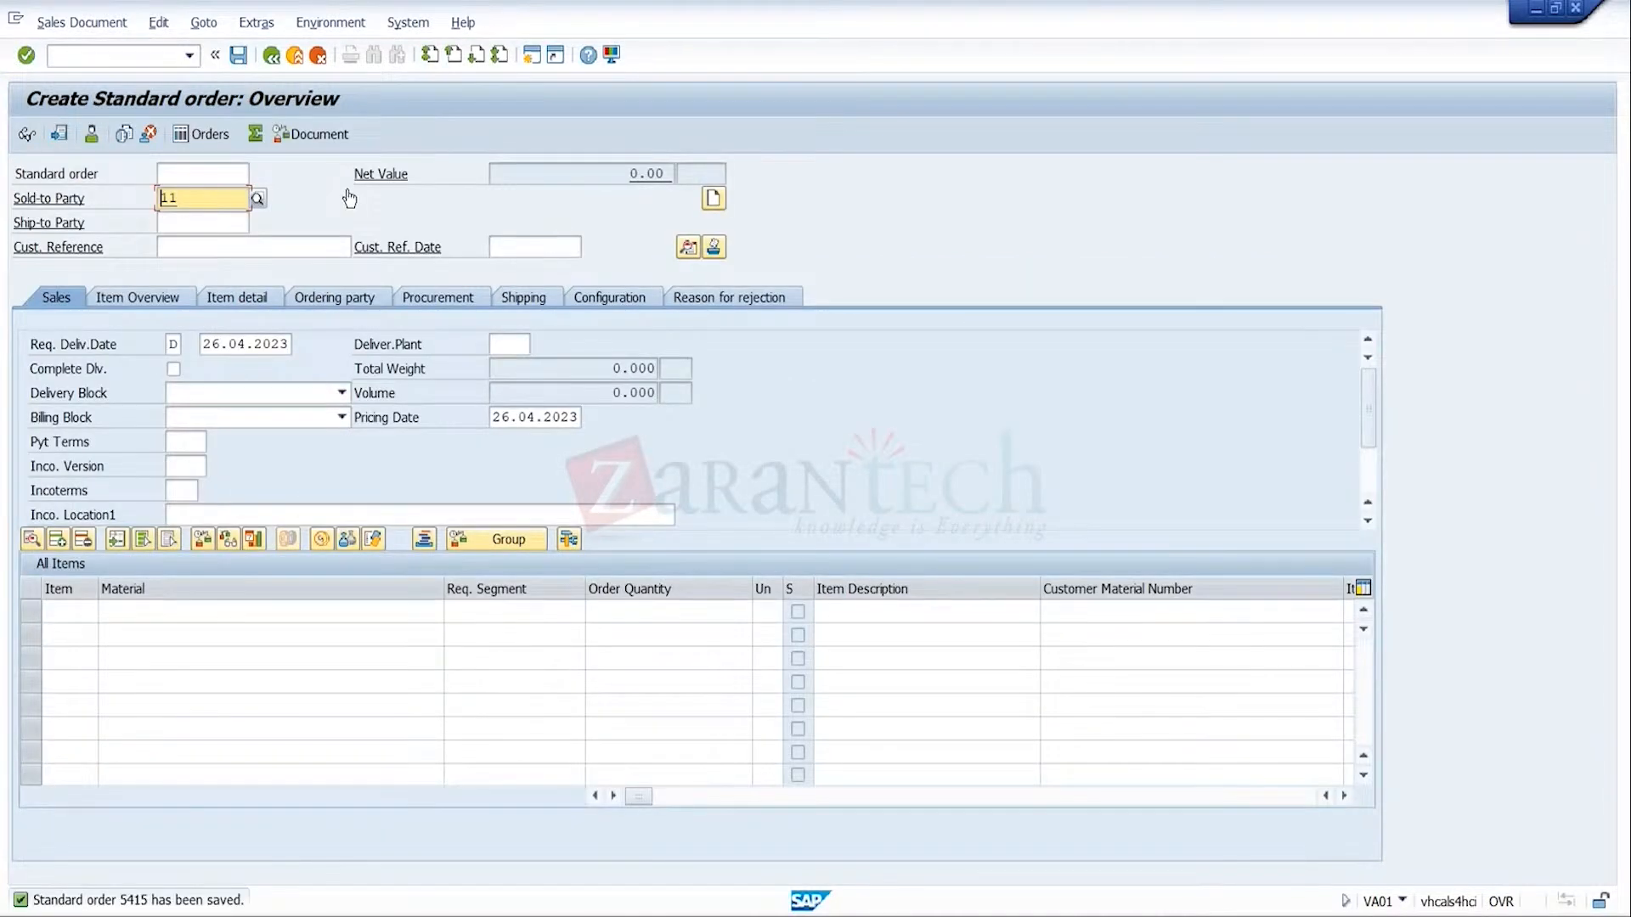
# Step: Fill in the new order's sold-to party number and customer reference, and set the customer reference date to 27.04.2023
pyautogui.press('BackSpace')
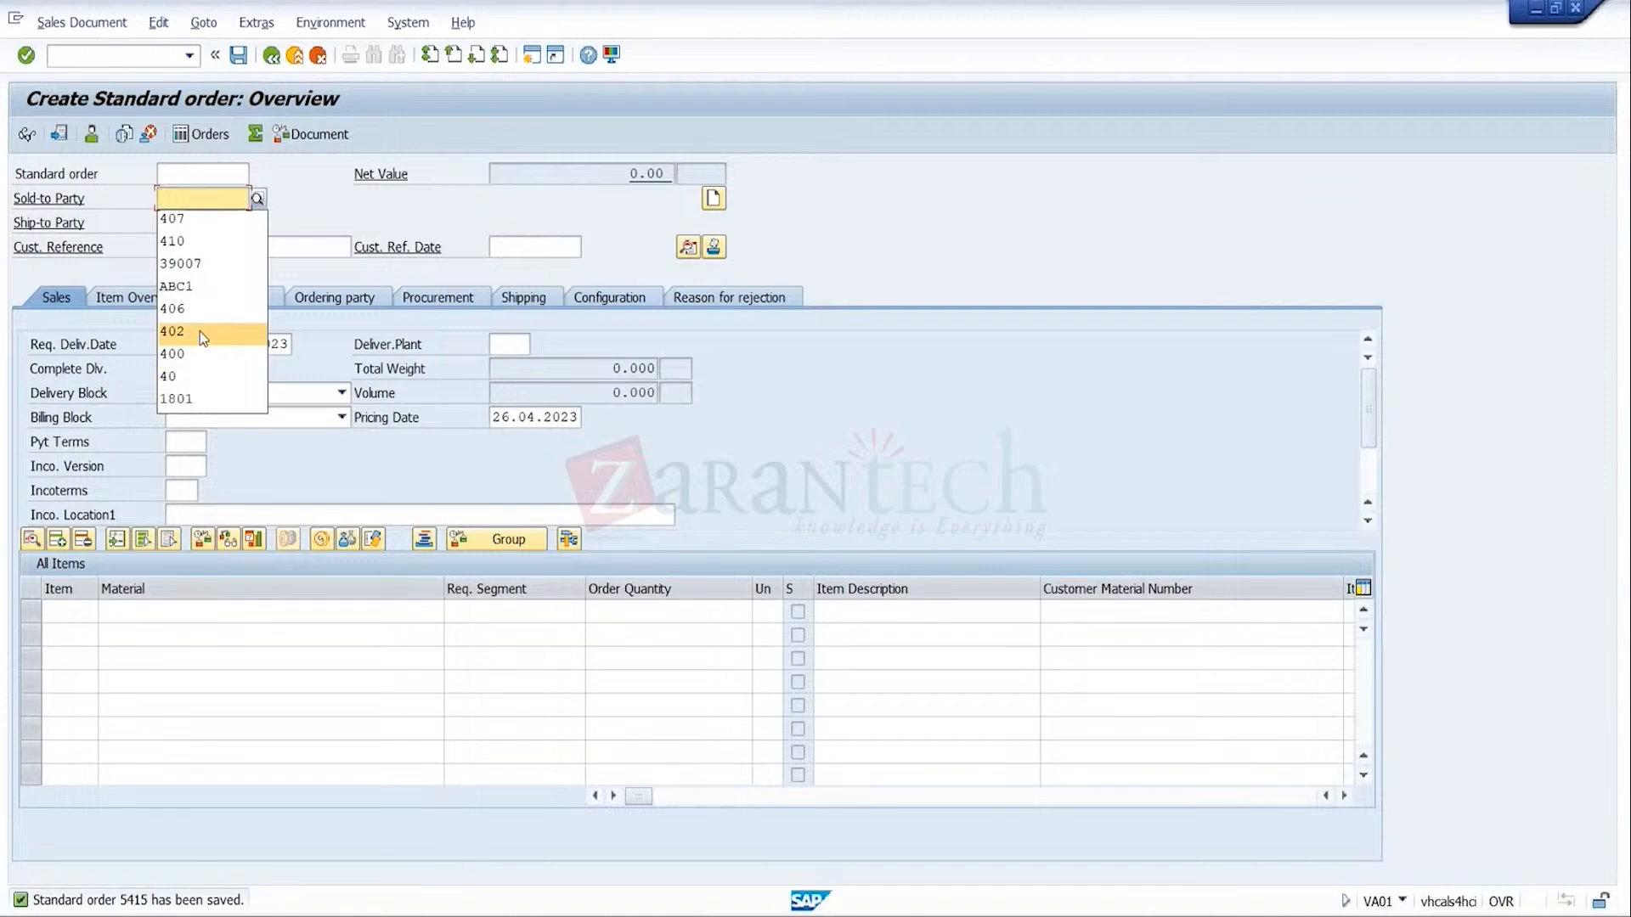
pyautogui.click(201, 309)
pyautogui.click(302, 249)
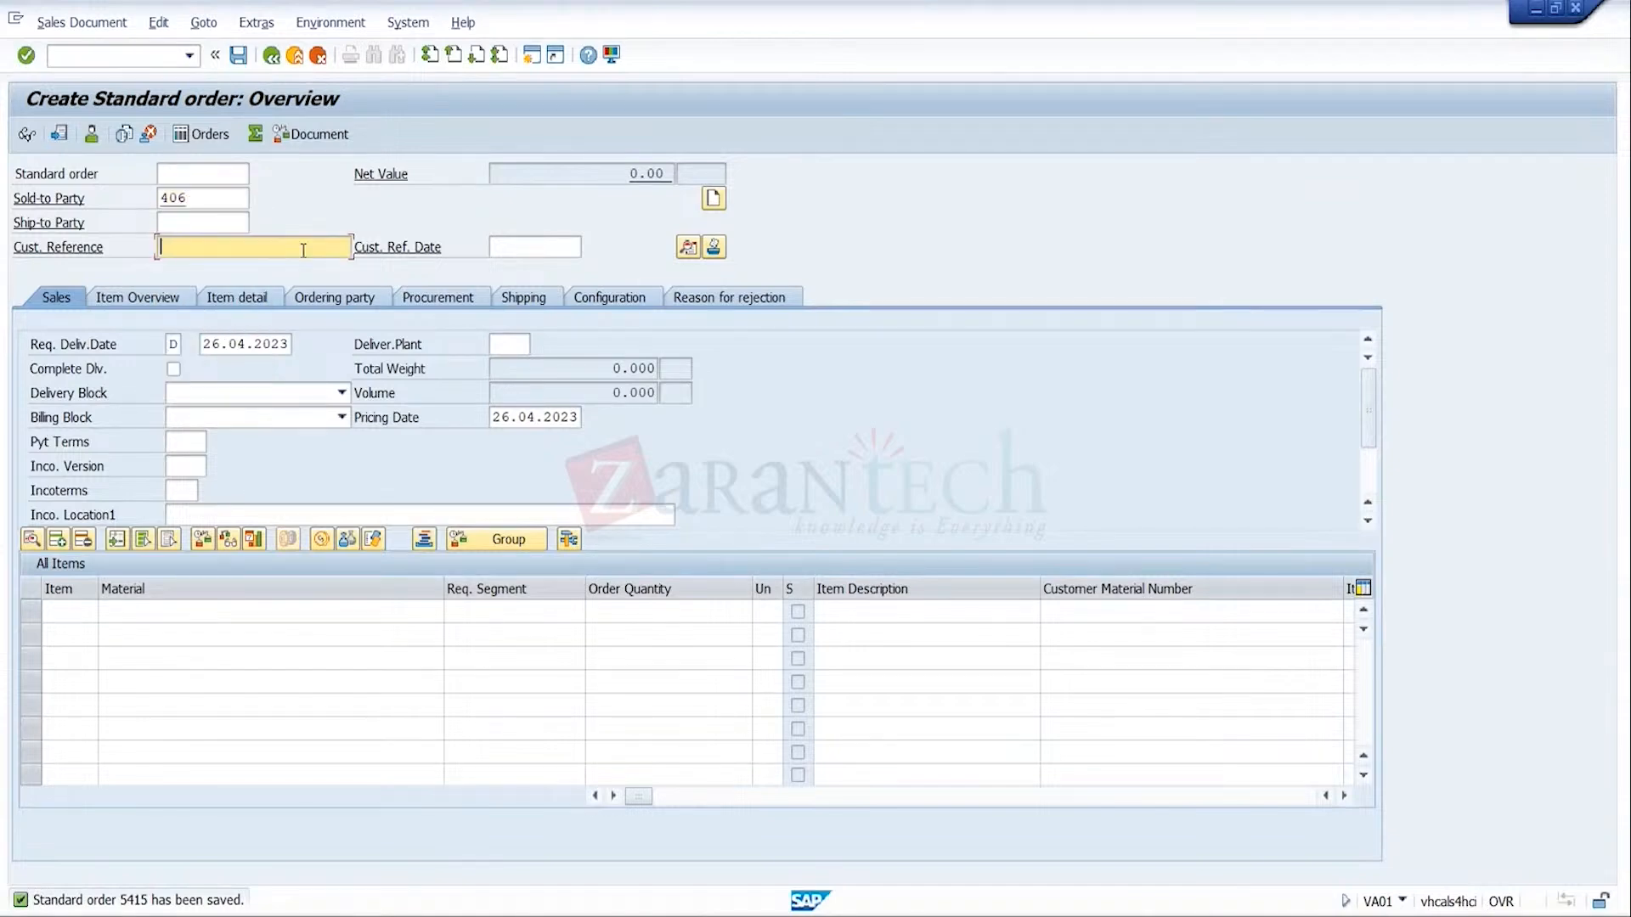
pyautogui.press('BackSpace')
pyautogui.click(288, 263)
pyautogui.click(504, 247)
pyautogui.press('BackSpace')
pyautogui.click(522, 270)
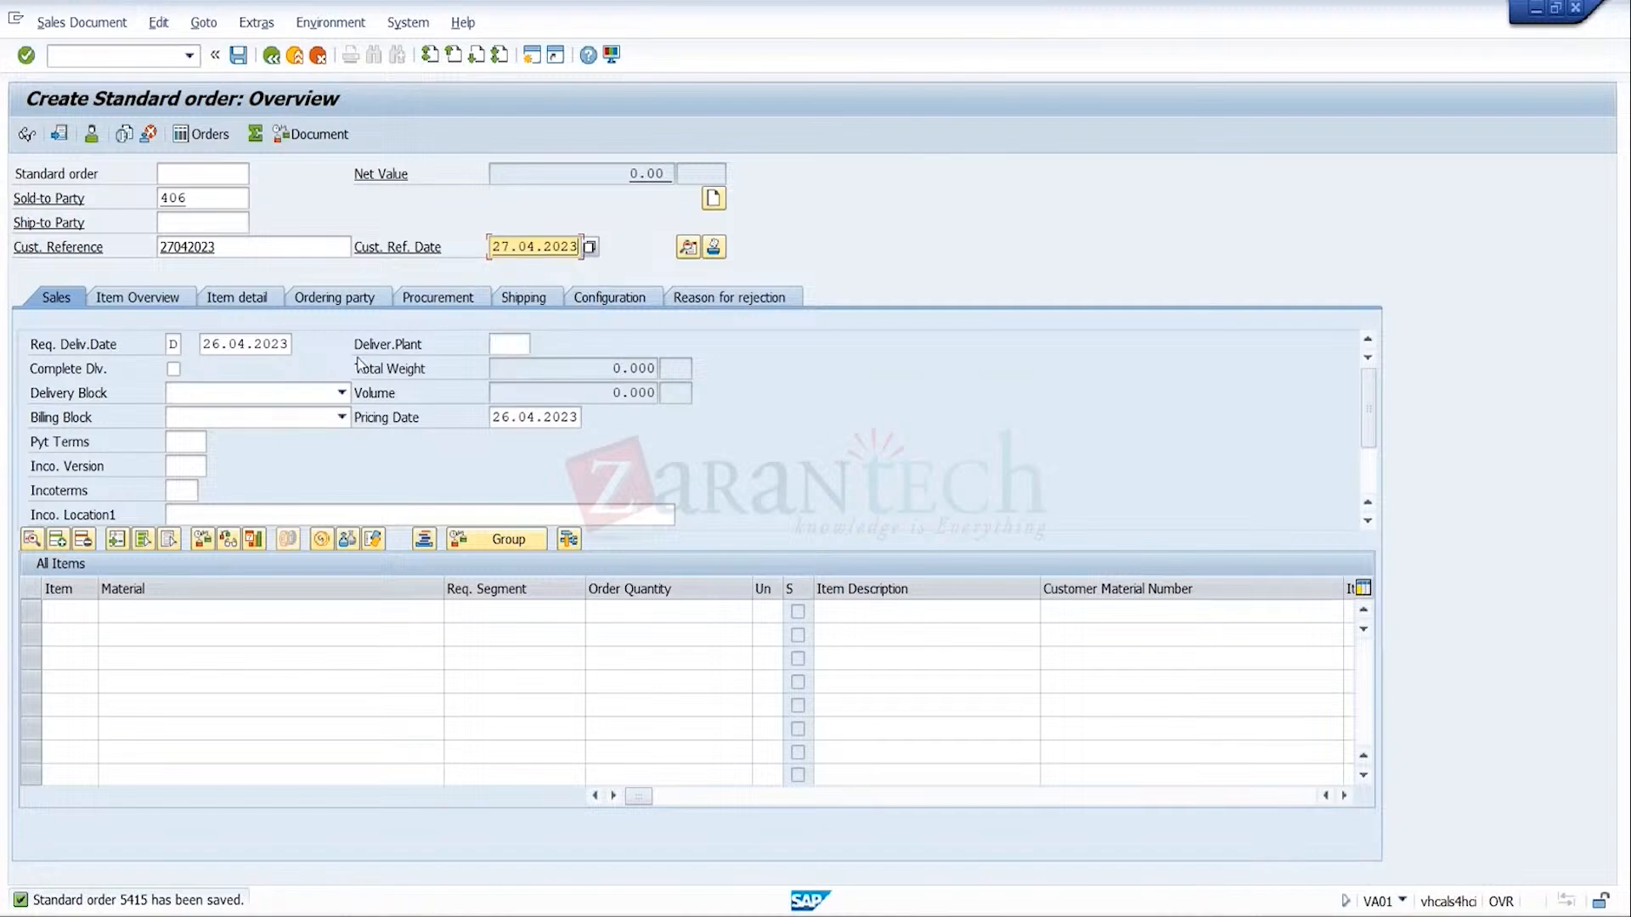
# Step: Set the new order's delivering plant to trgp and its requested delivery date to 18.05.2023
pyautogui.click(506, 338)
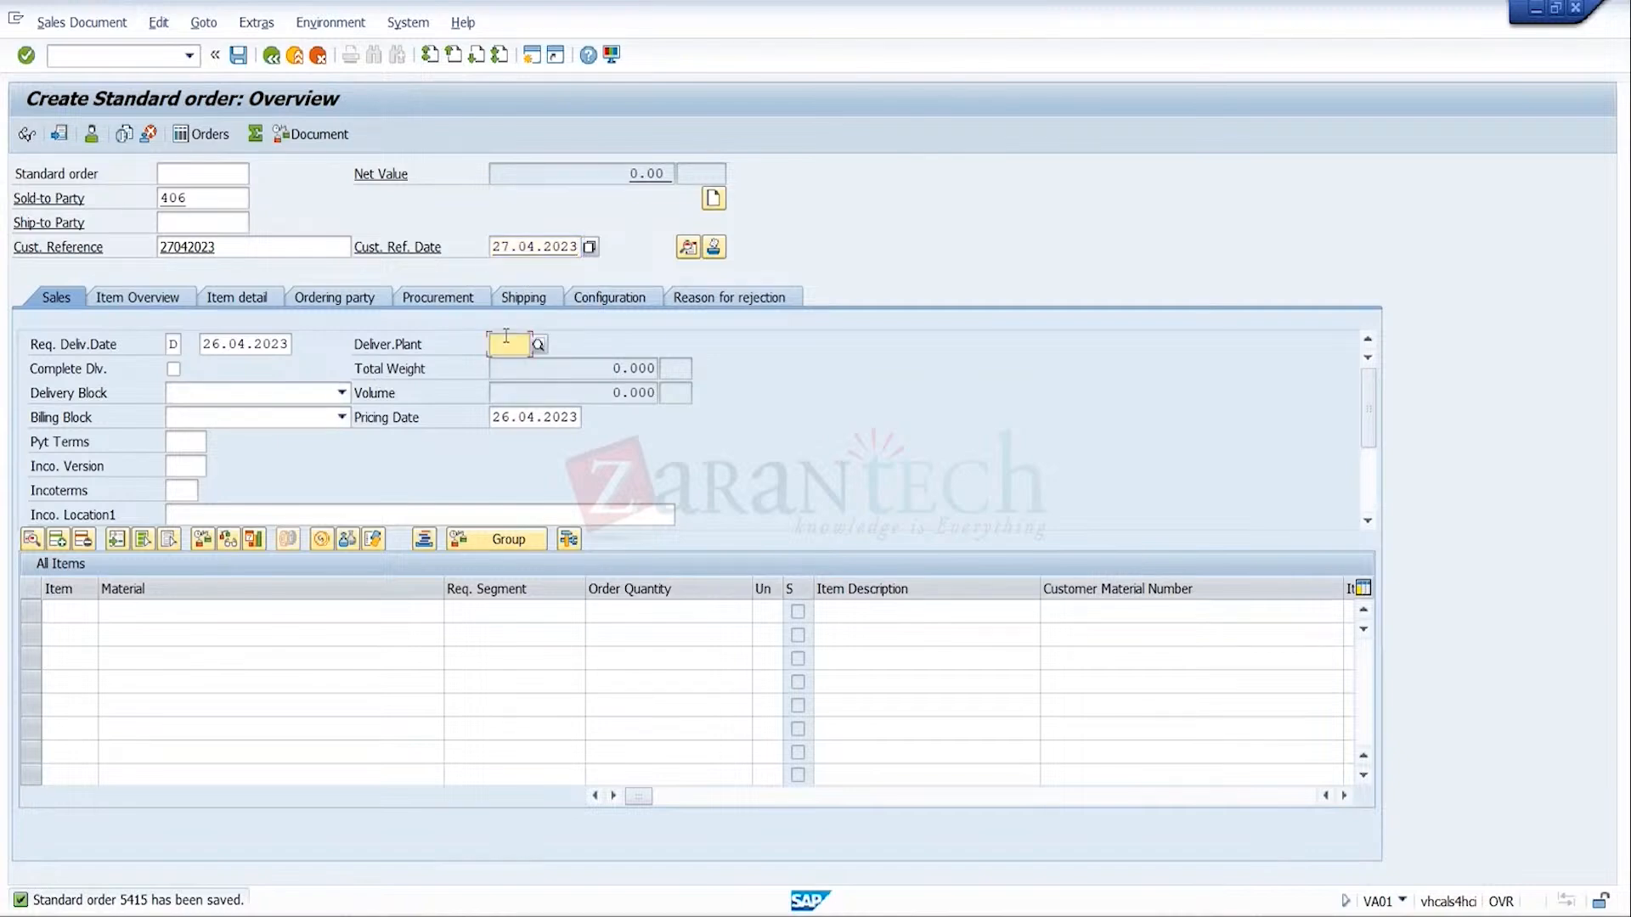
pyautogui.press('BackSpace')
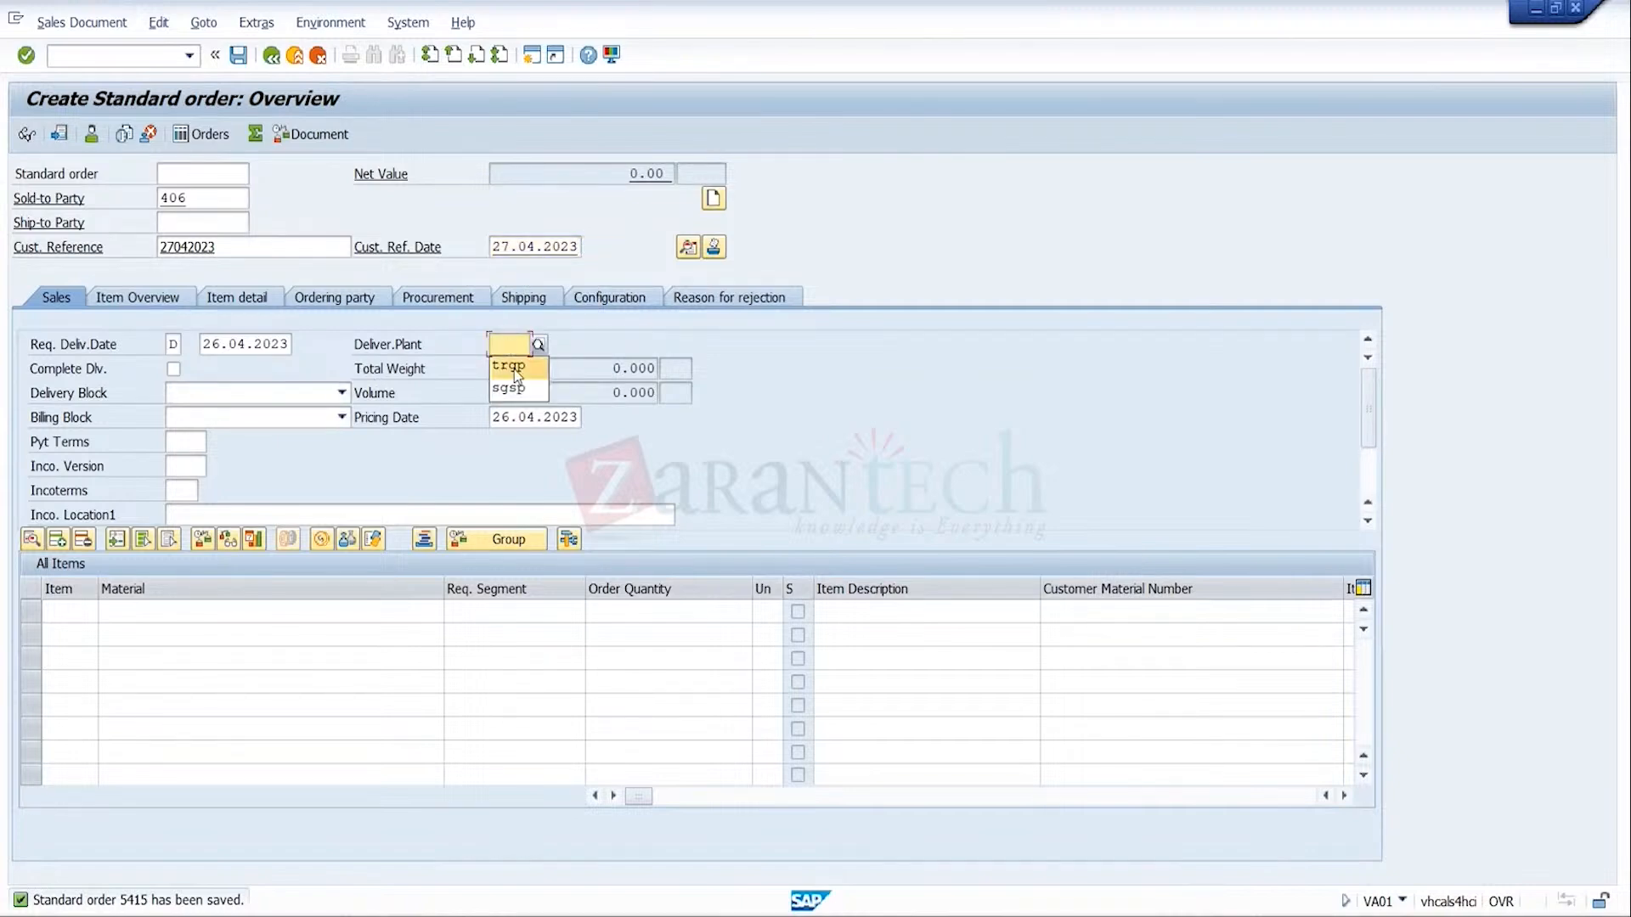
pyautogui.click(508, 365)
pyautogui.click(285, 346)
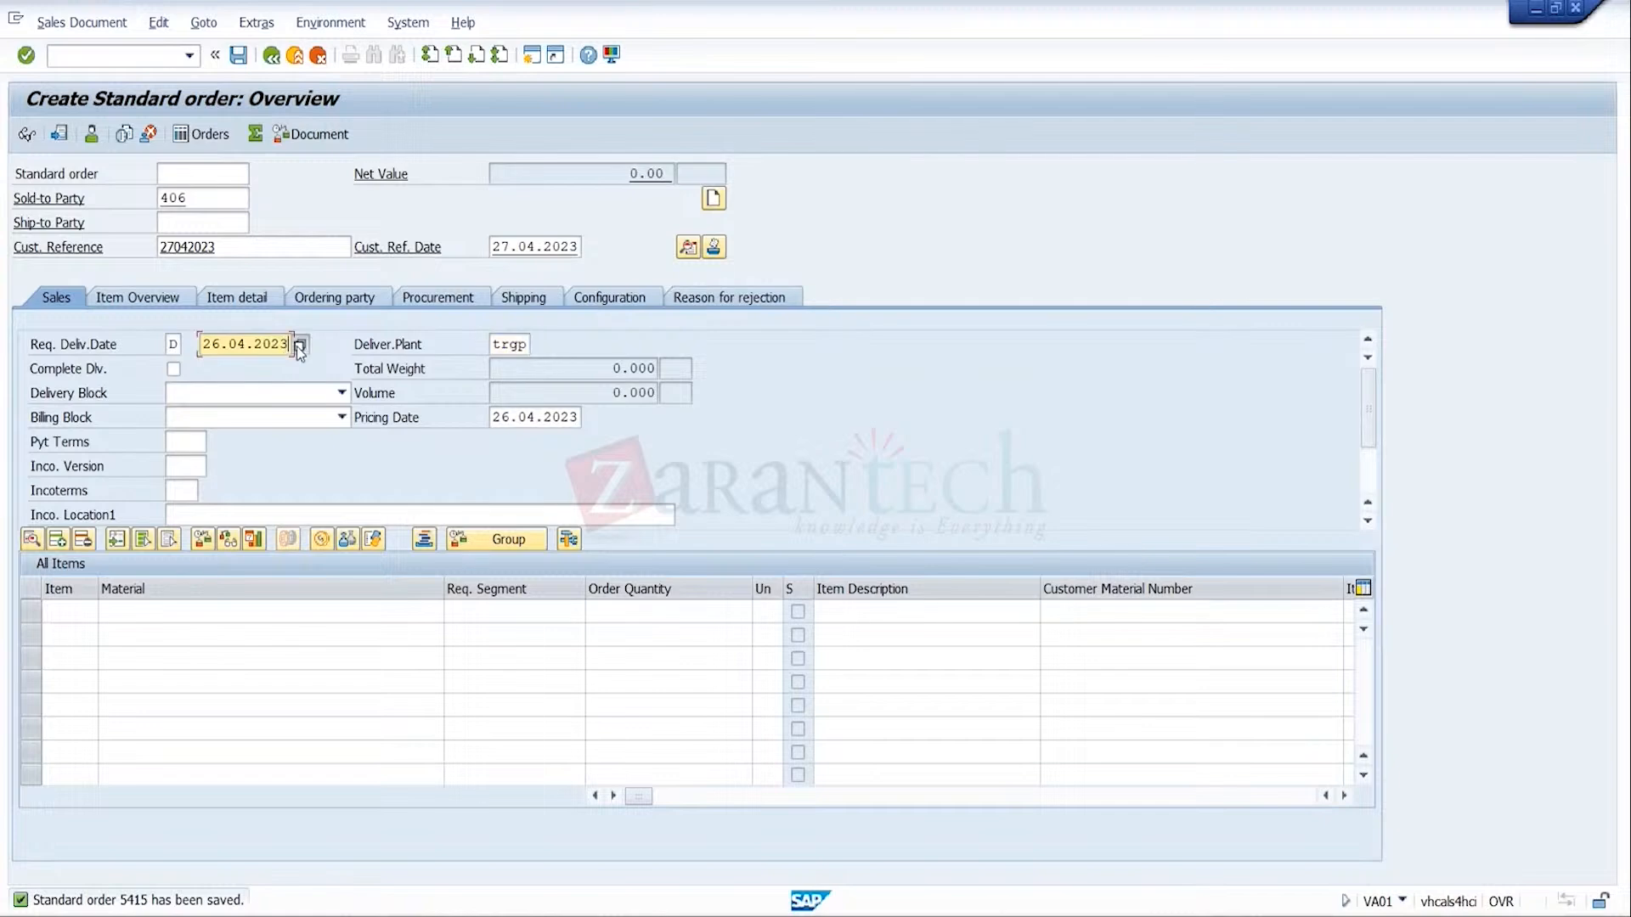
pyautogui.click(306, 345)
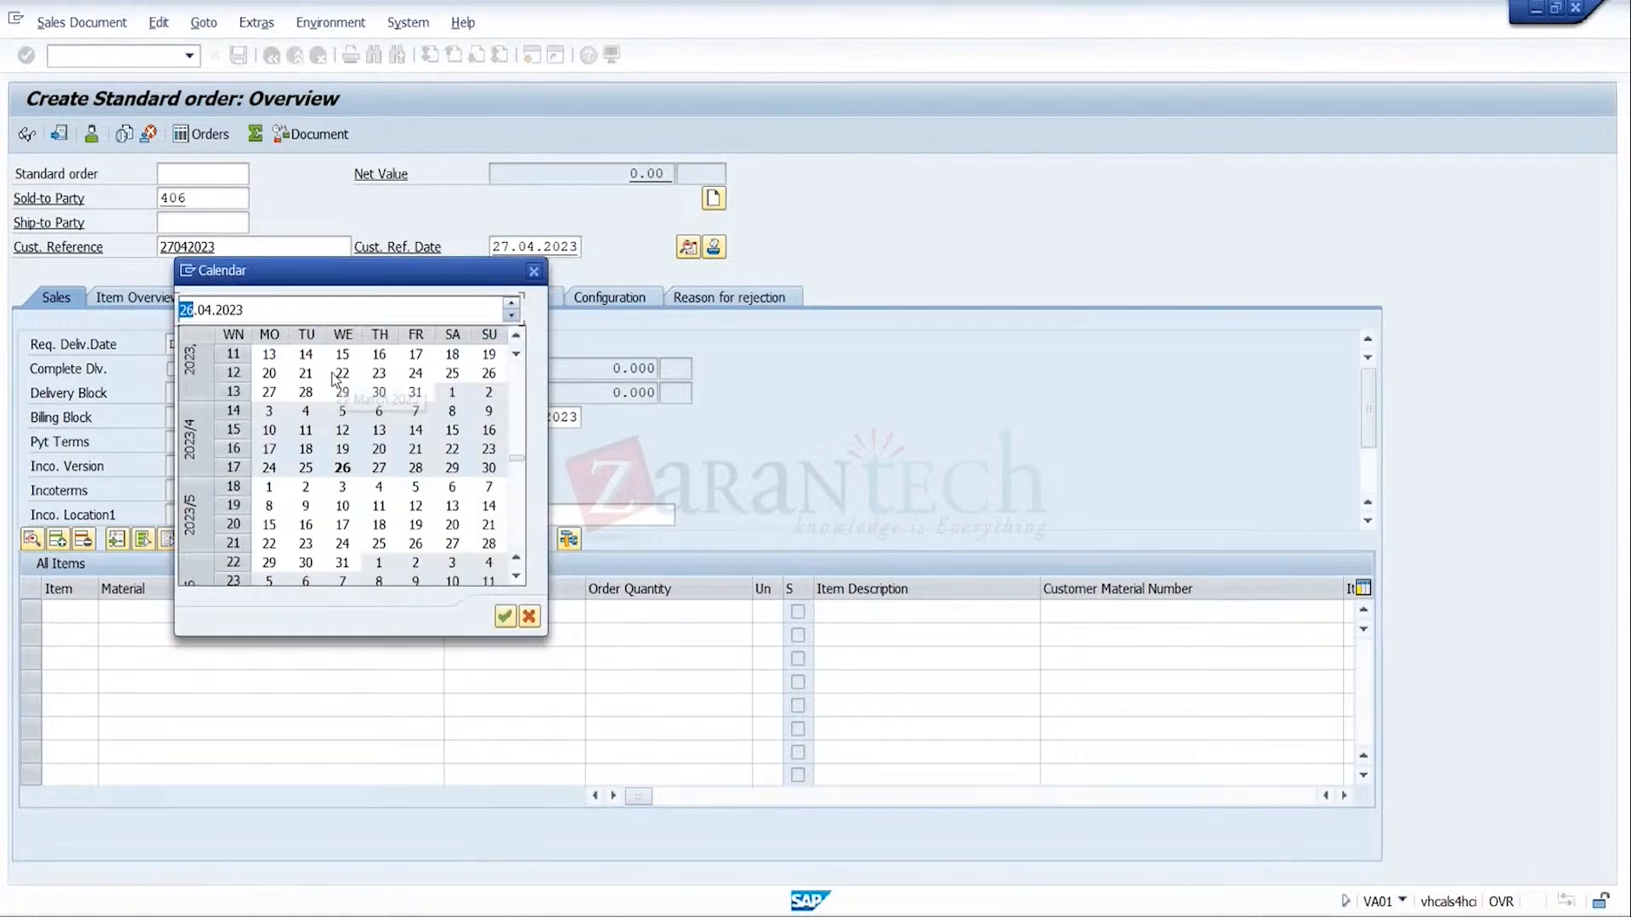
pyautogui.doubleClick(378, 524)
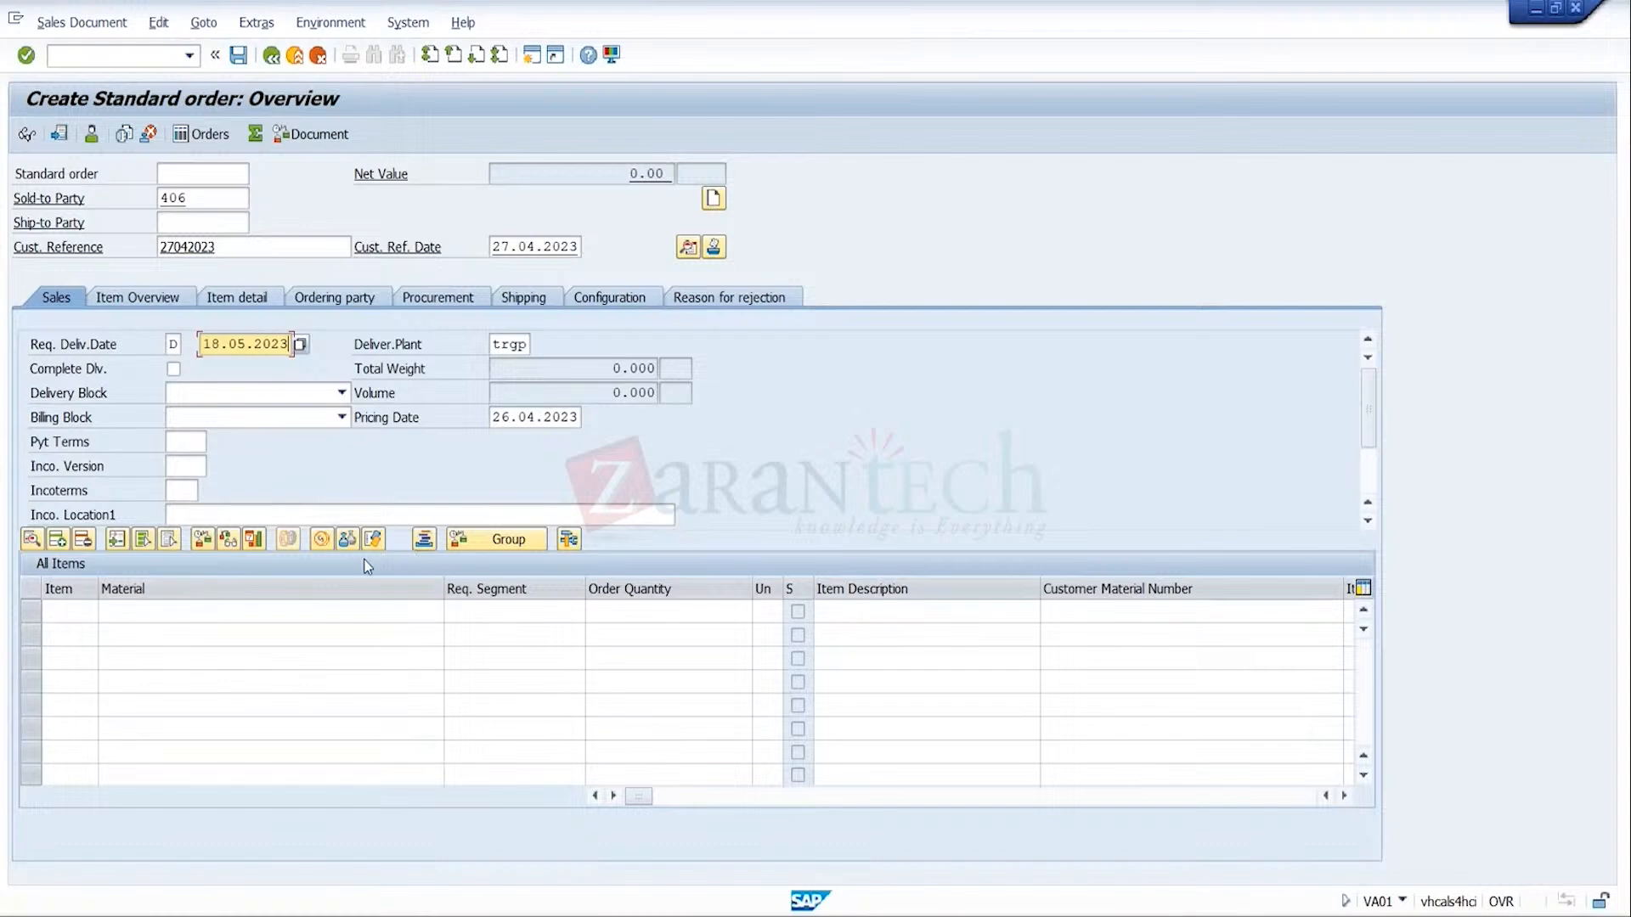
pyautogui.click(342, 613)
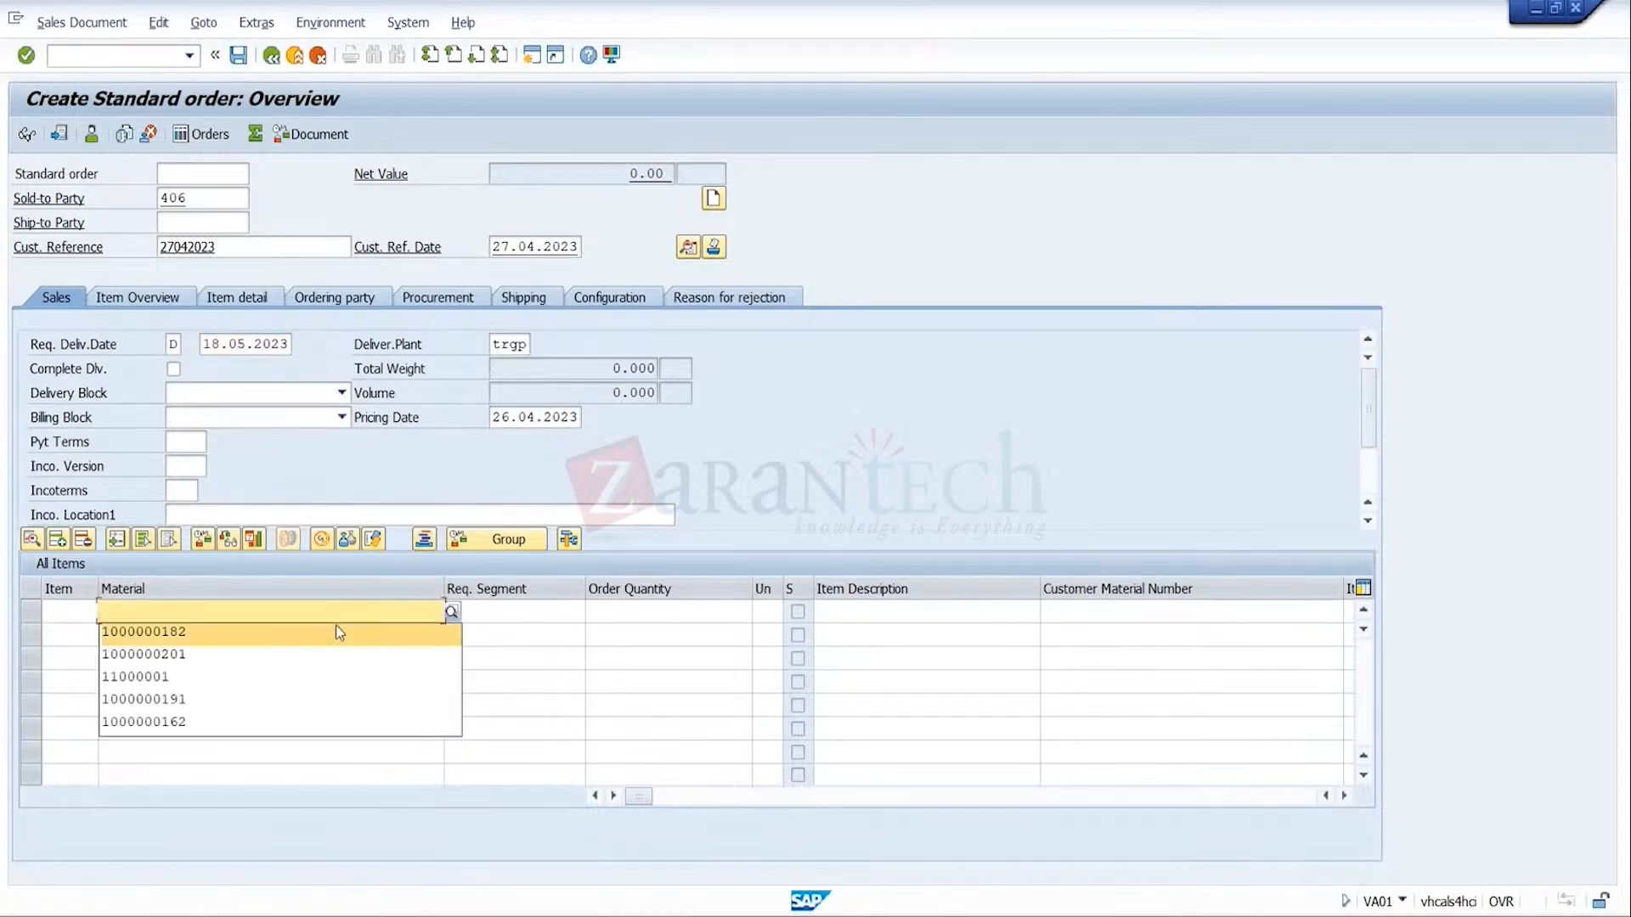
pyautogui.click(334, 632)
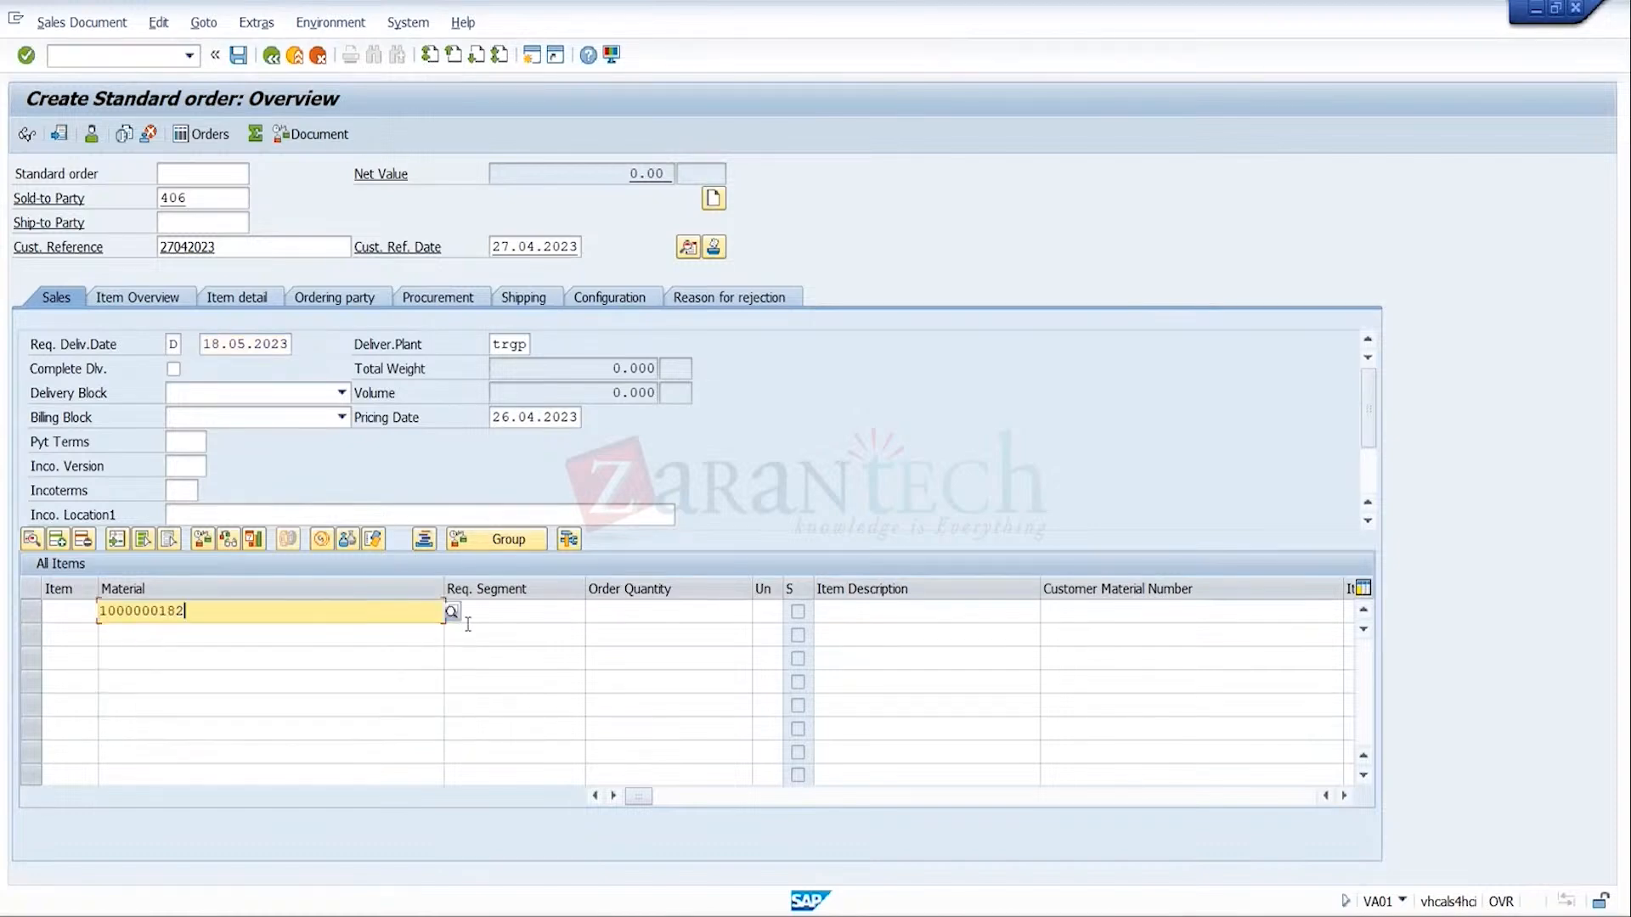
pyautogui.click(692, 608)
pyautogui.write('20')
pyautogui.press('Return')
pyautogui.press('Return')
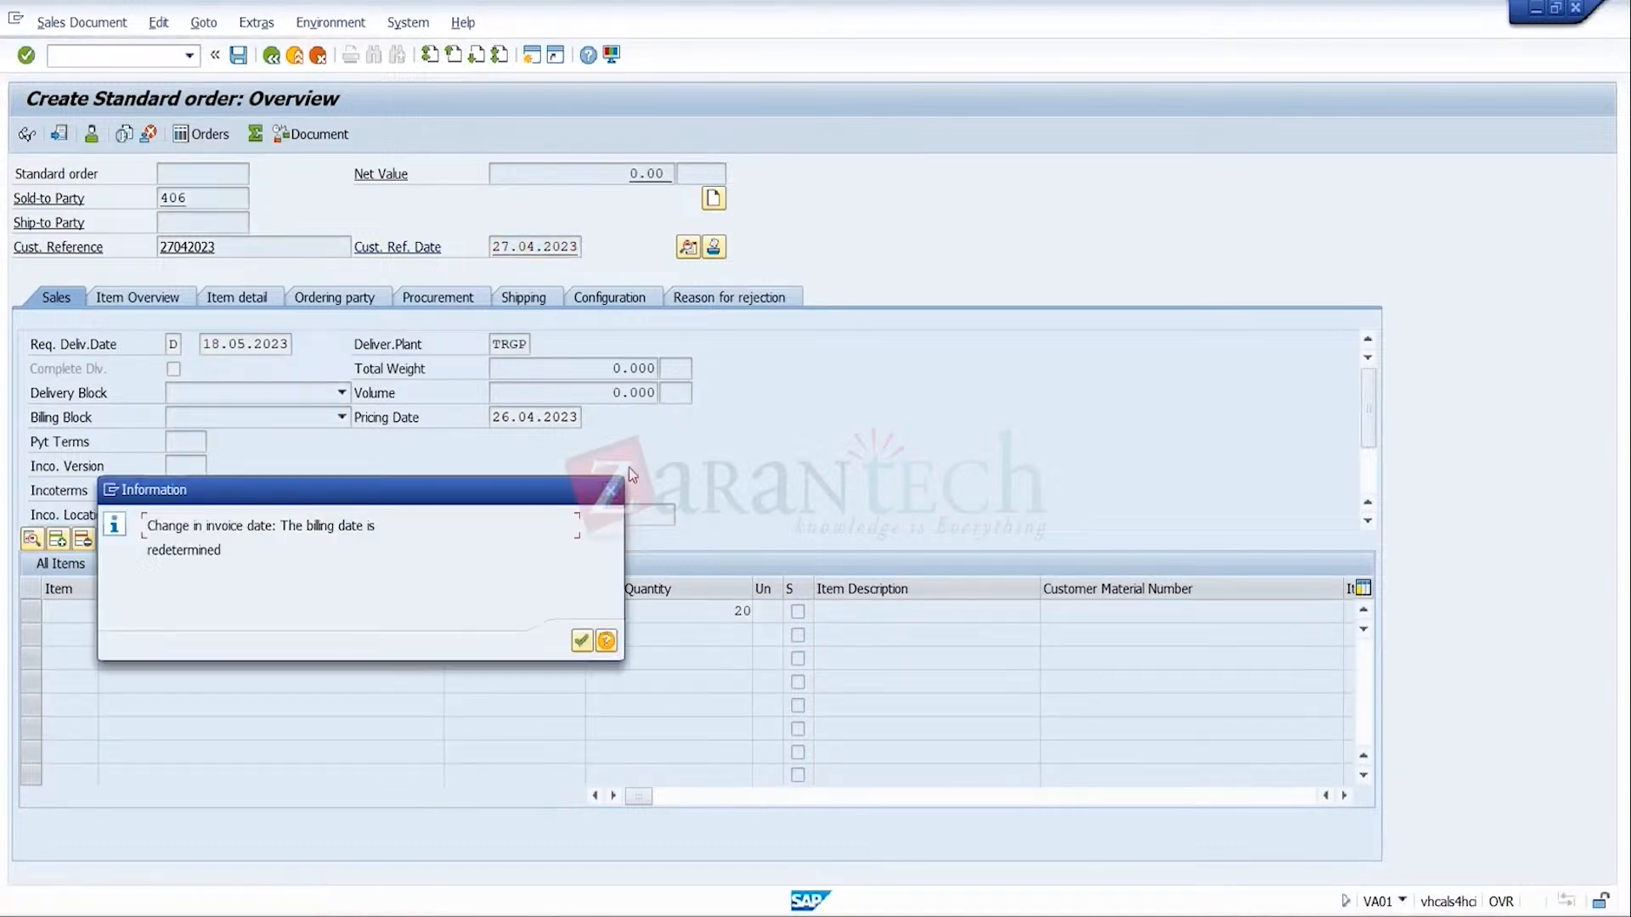
pyautogui.press('Return')
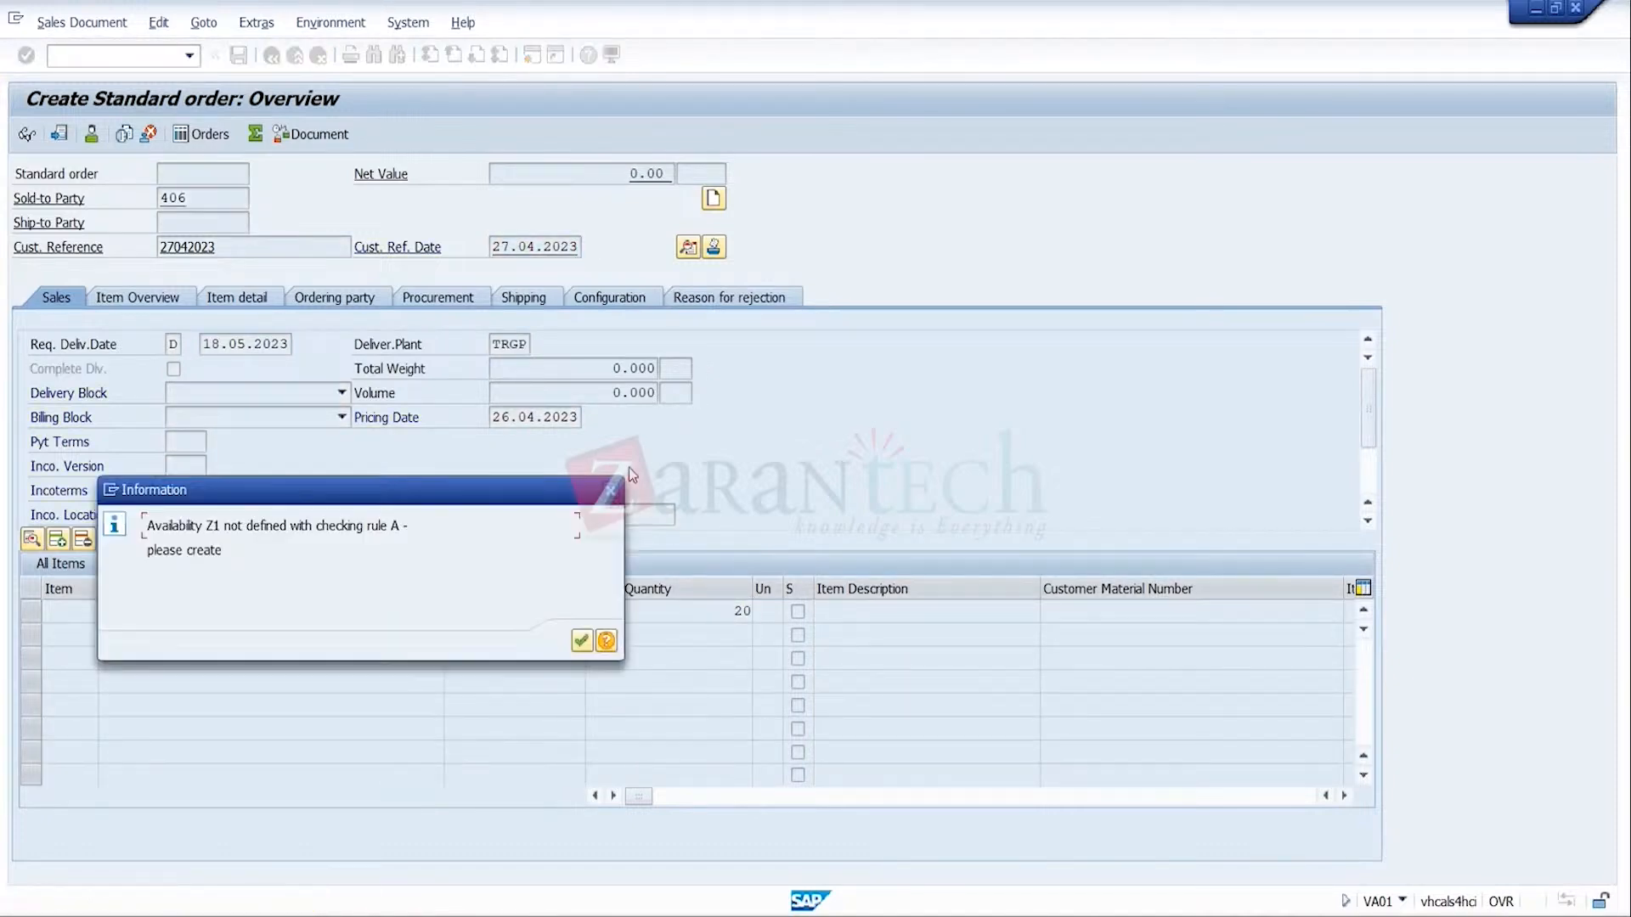
pyautogui.press('Return')
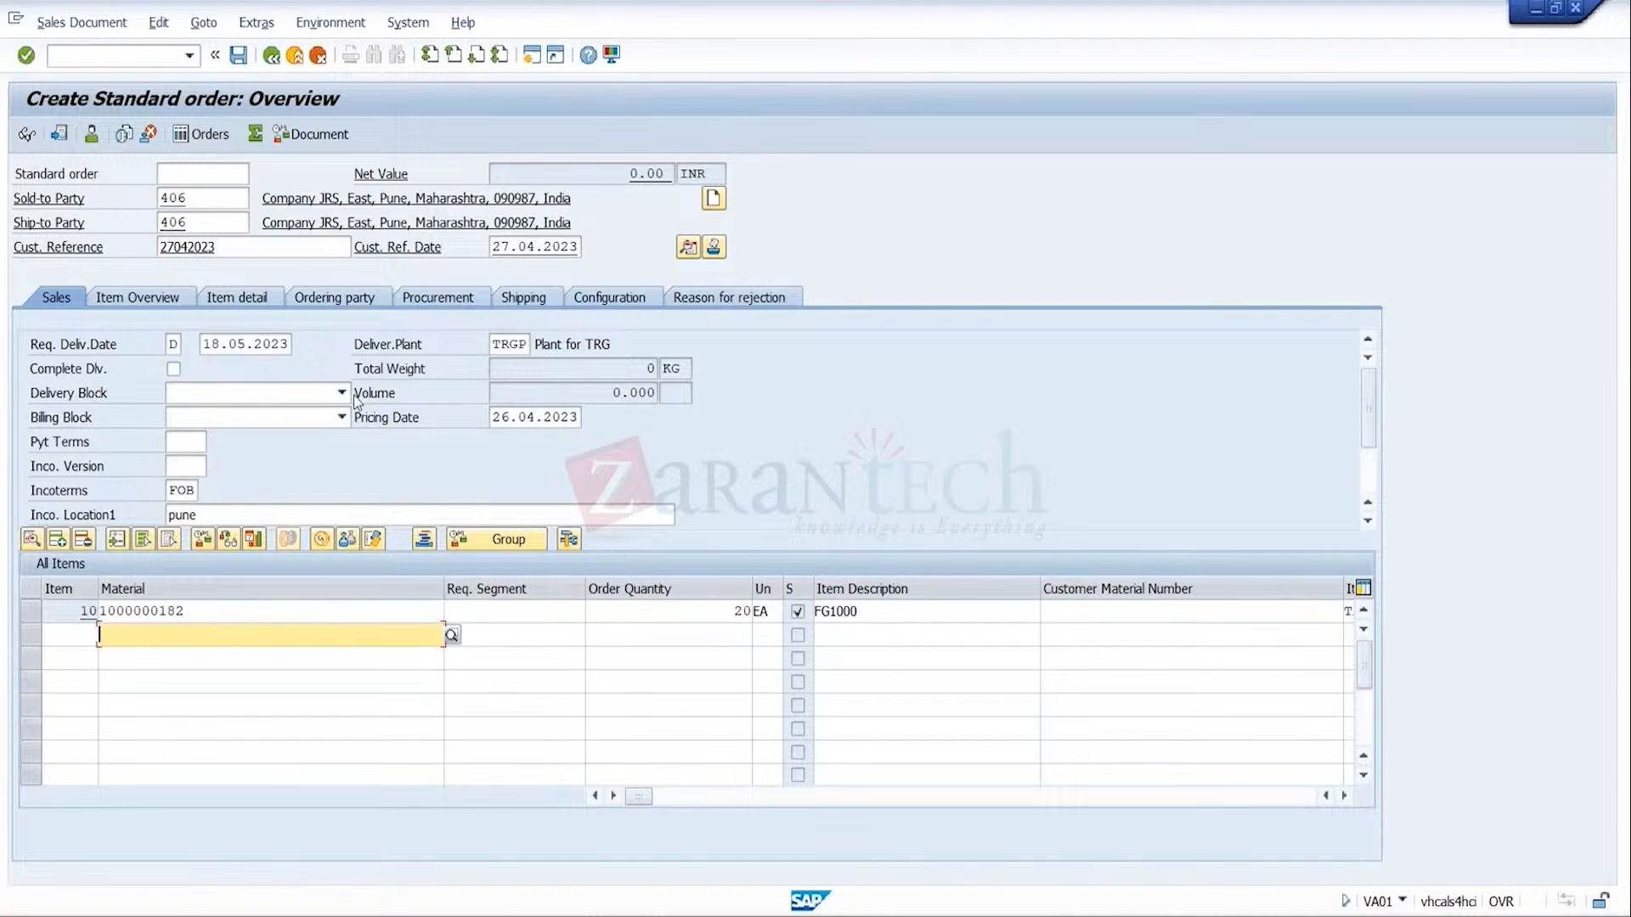
pyautogui.click(194, 460)
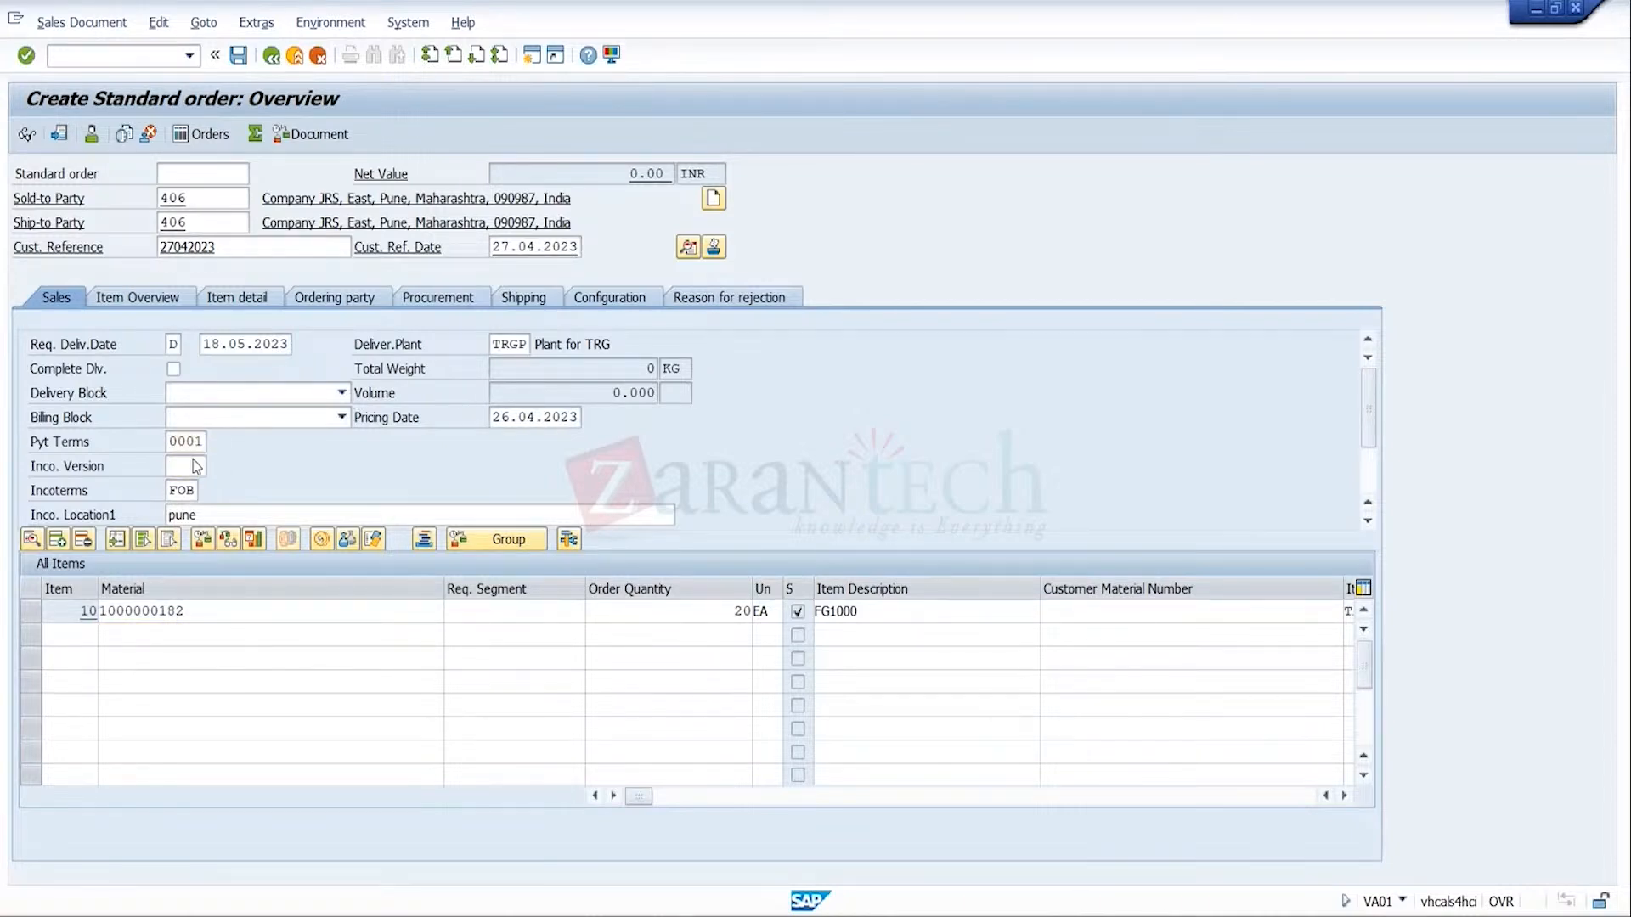
pyautogui.press('Return')
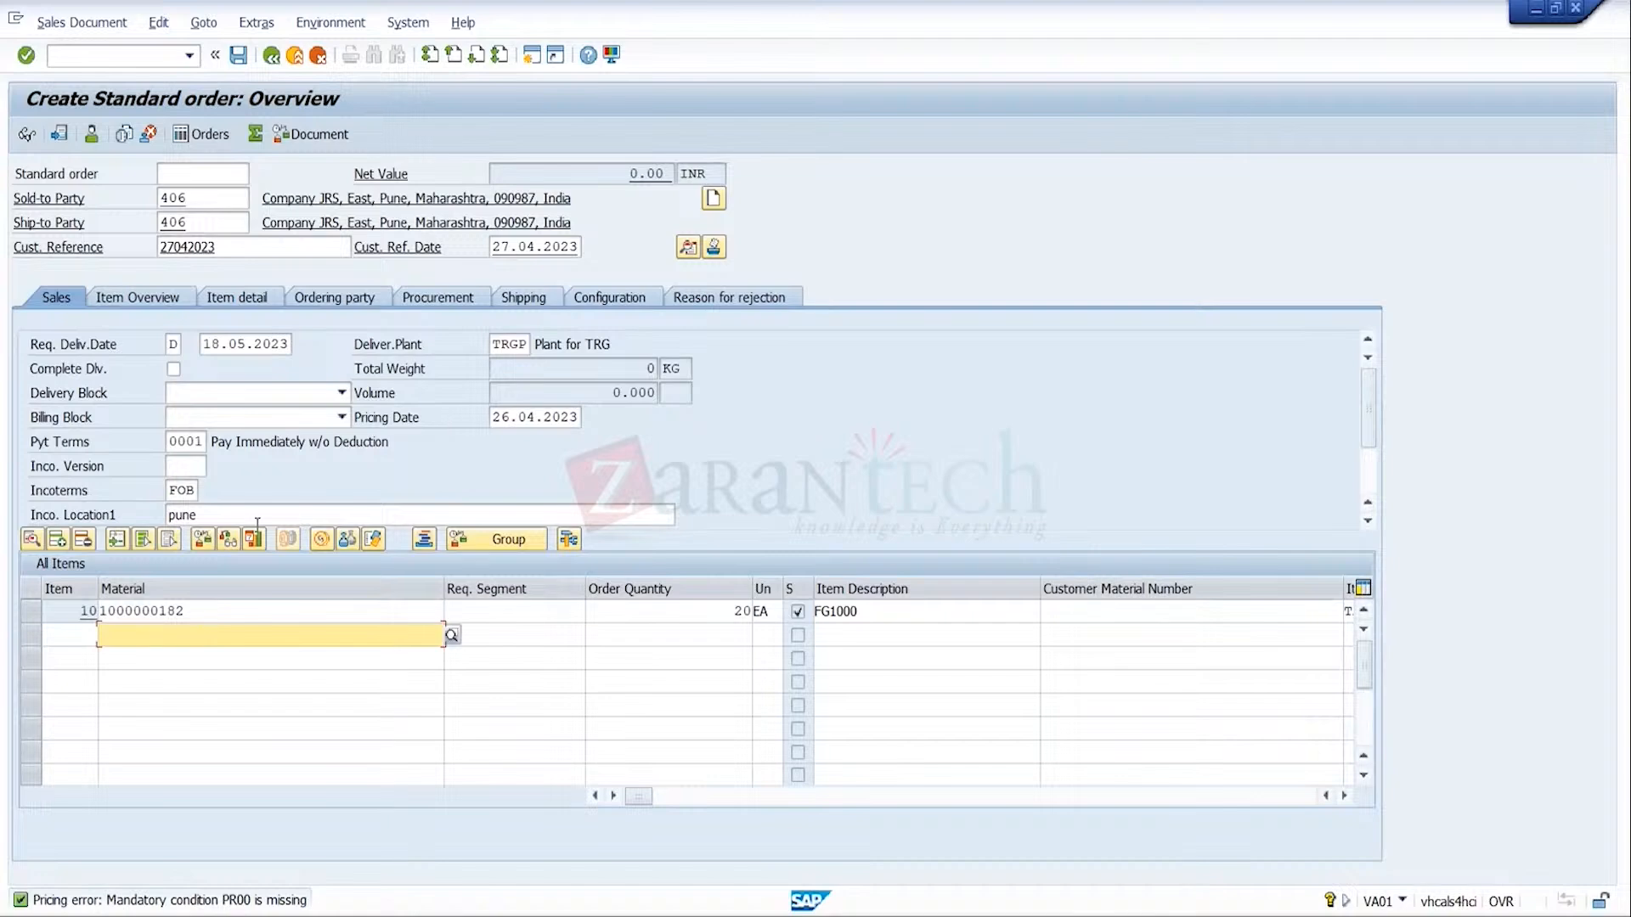
# Step: Add price condition PR00 with an amount of 1,000 INR to item 10 of the order for 20 pieces
pyautogui.click(29, 613)
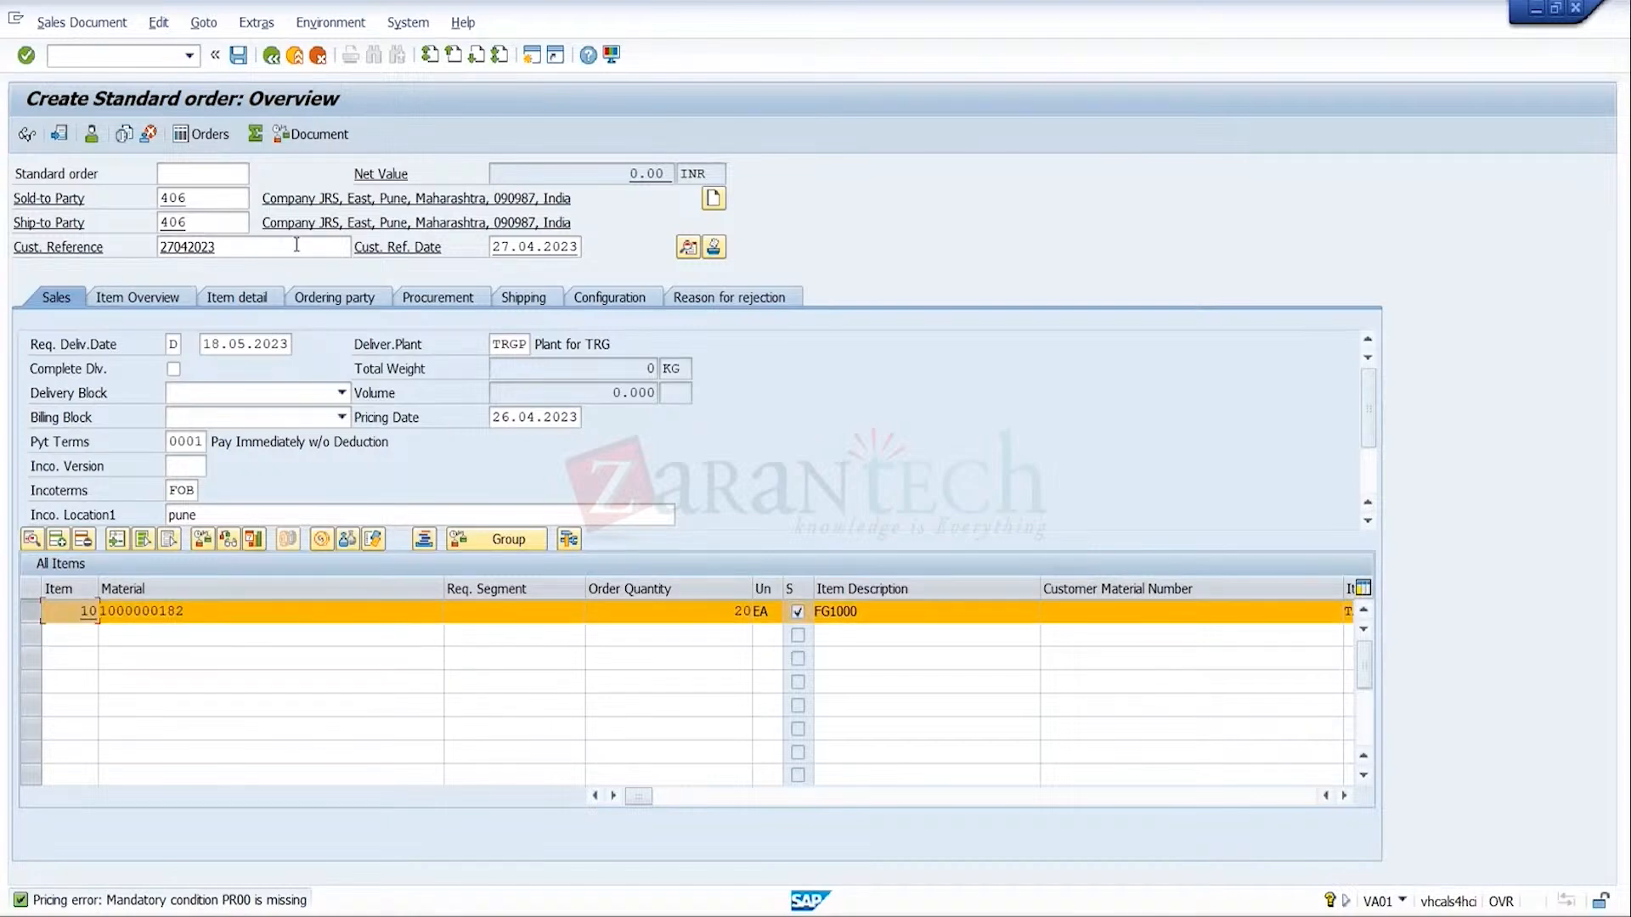
pyautogui.click(225, 24)
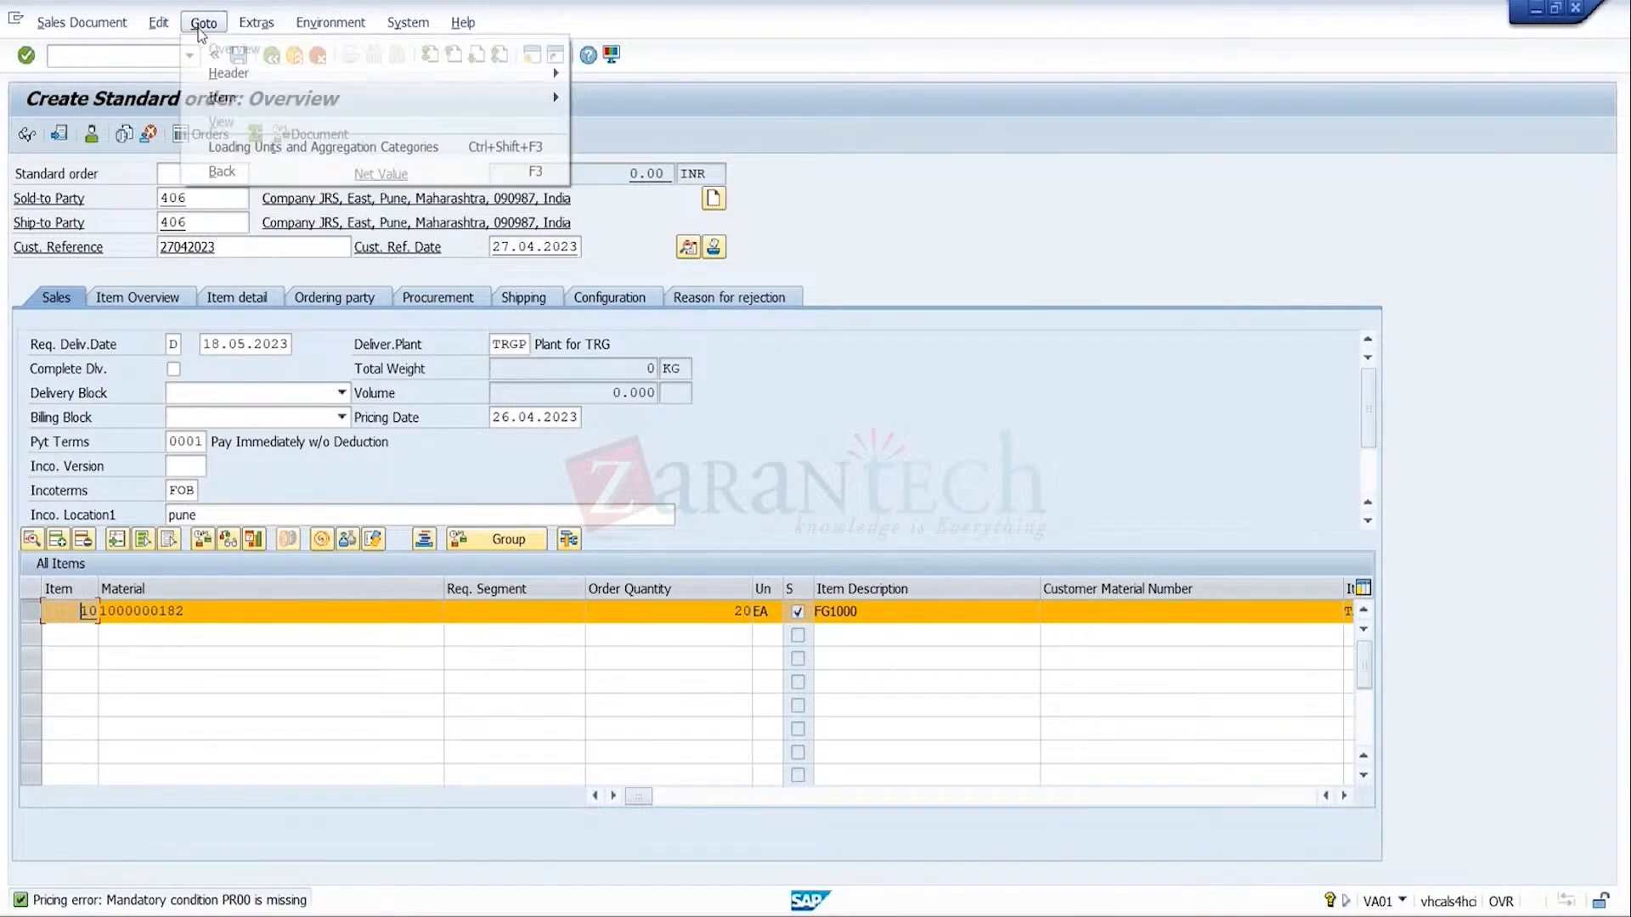
pyautogui.moveTo(408, 108)
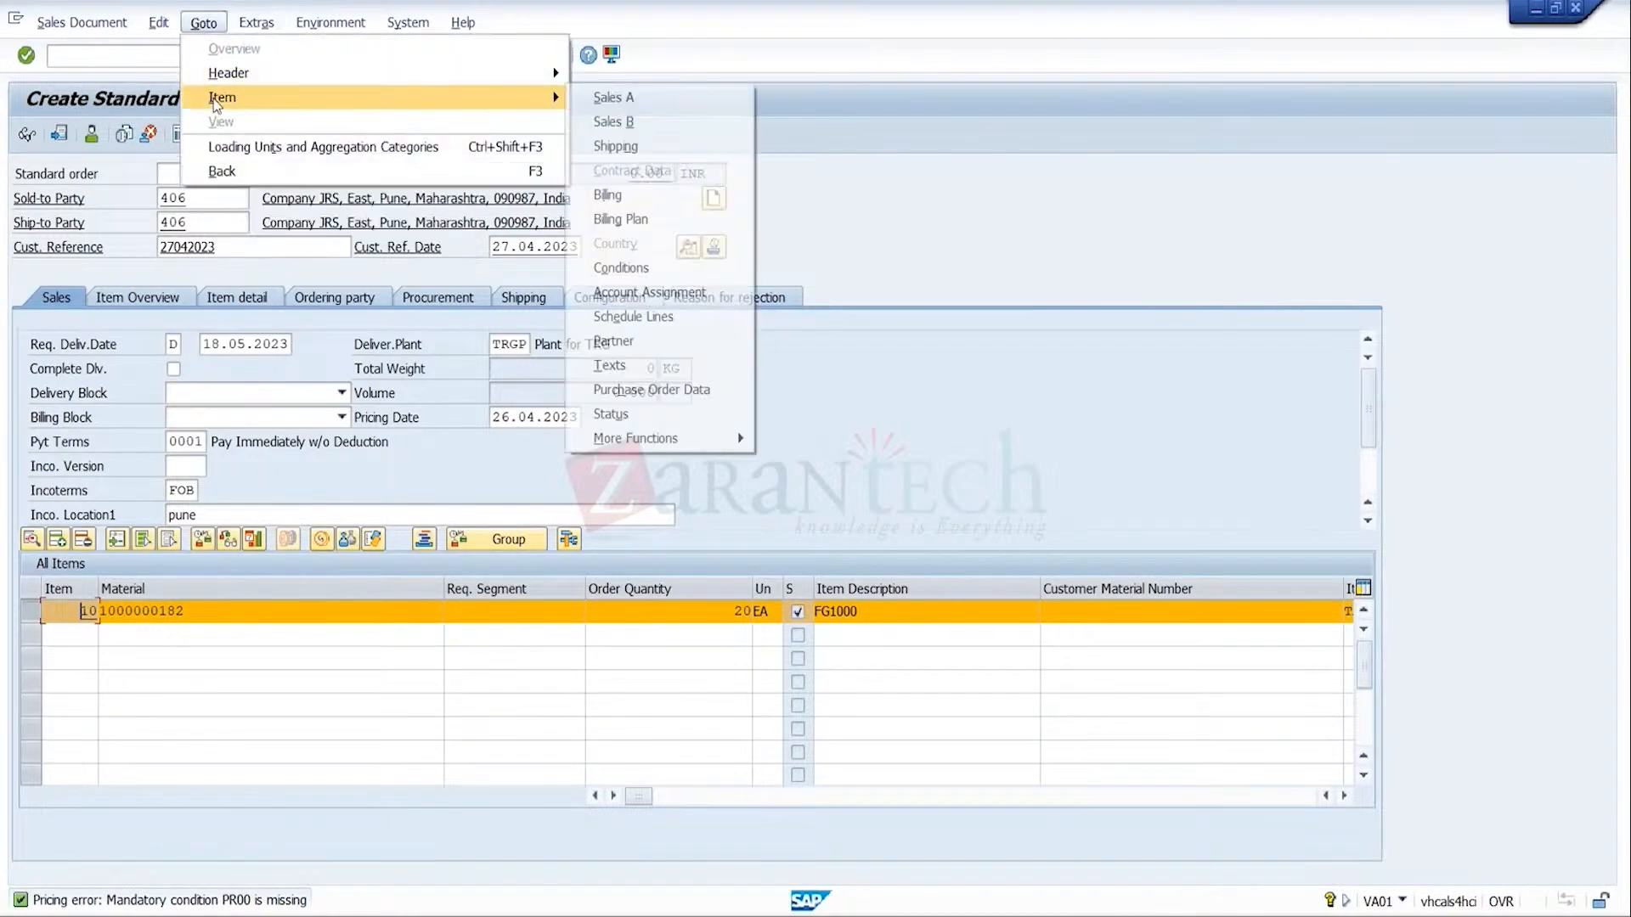
pyautogui.click(634, 268)
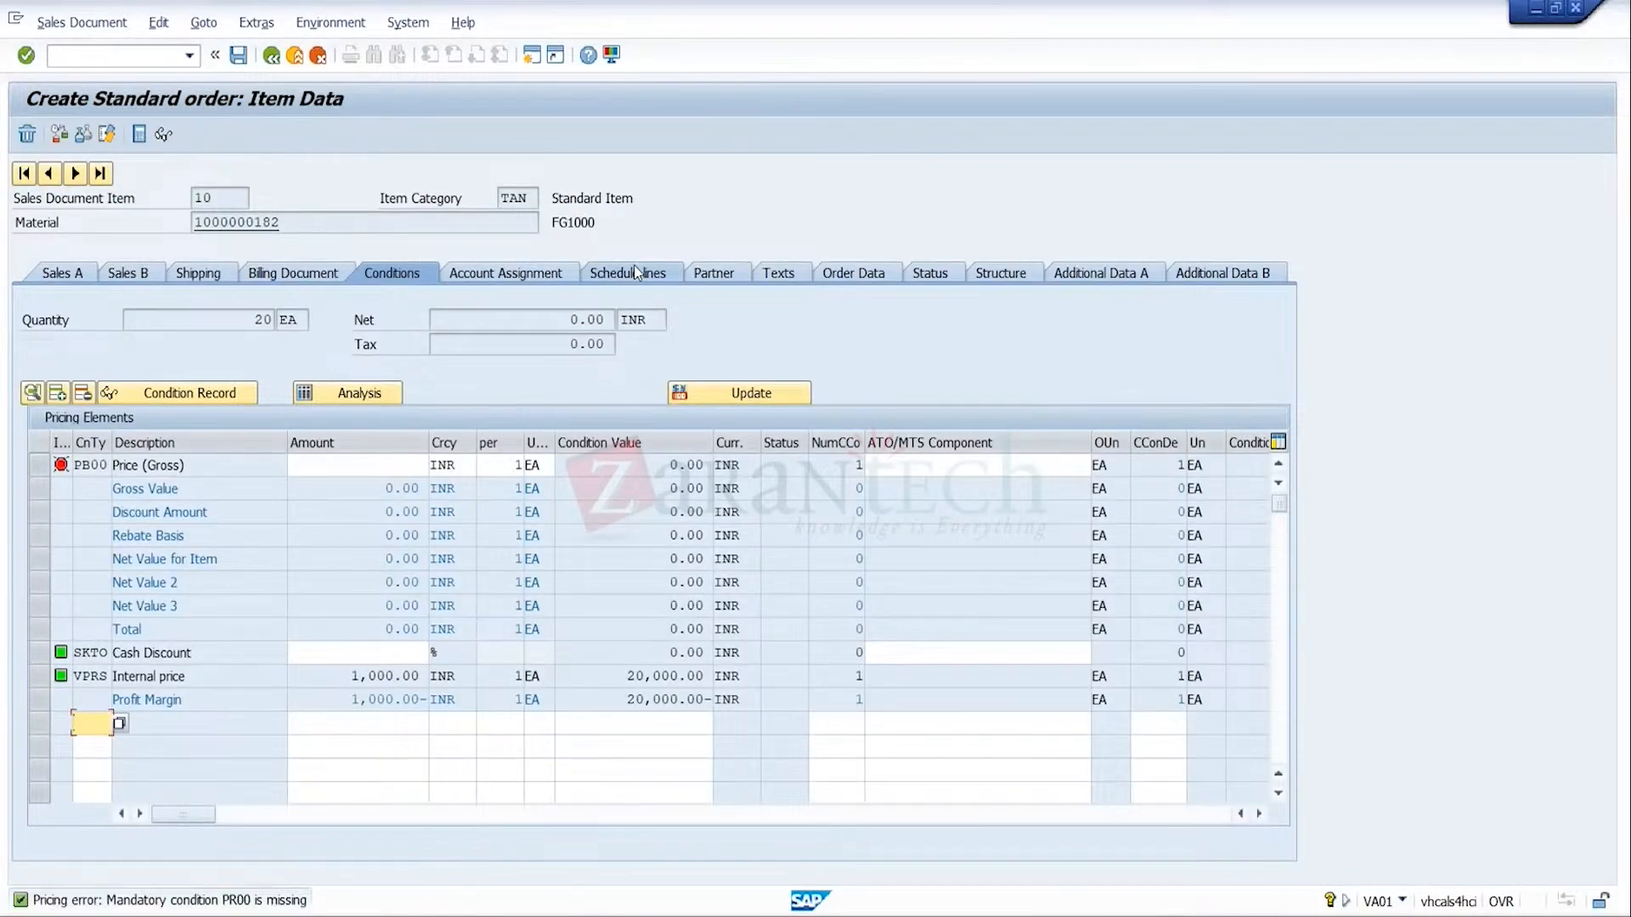
pyautogui.click(101, 728)
pyautogui.click(105, 748)
pyautogui.click(367, 718)
pyautogui.write('1,00')
pyautogui.write('000')
pyautogui.press('Return')
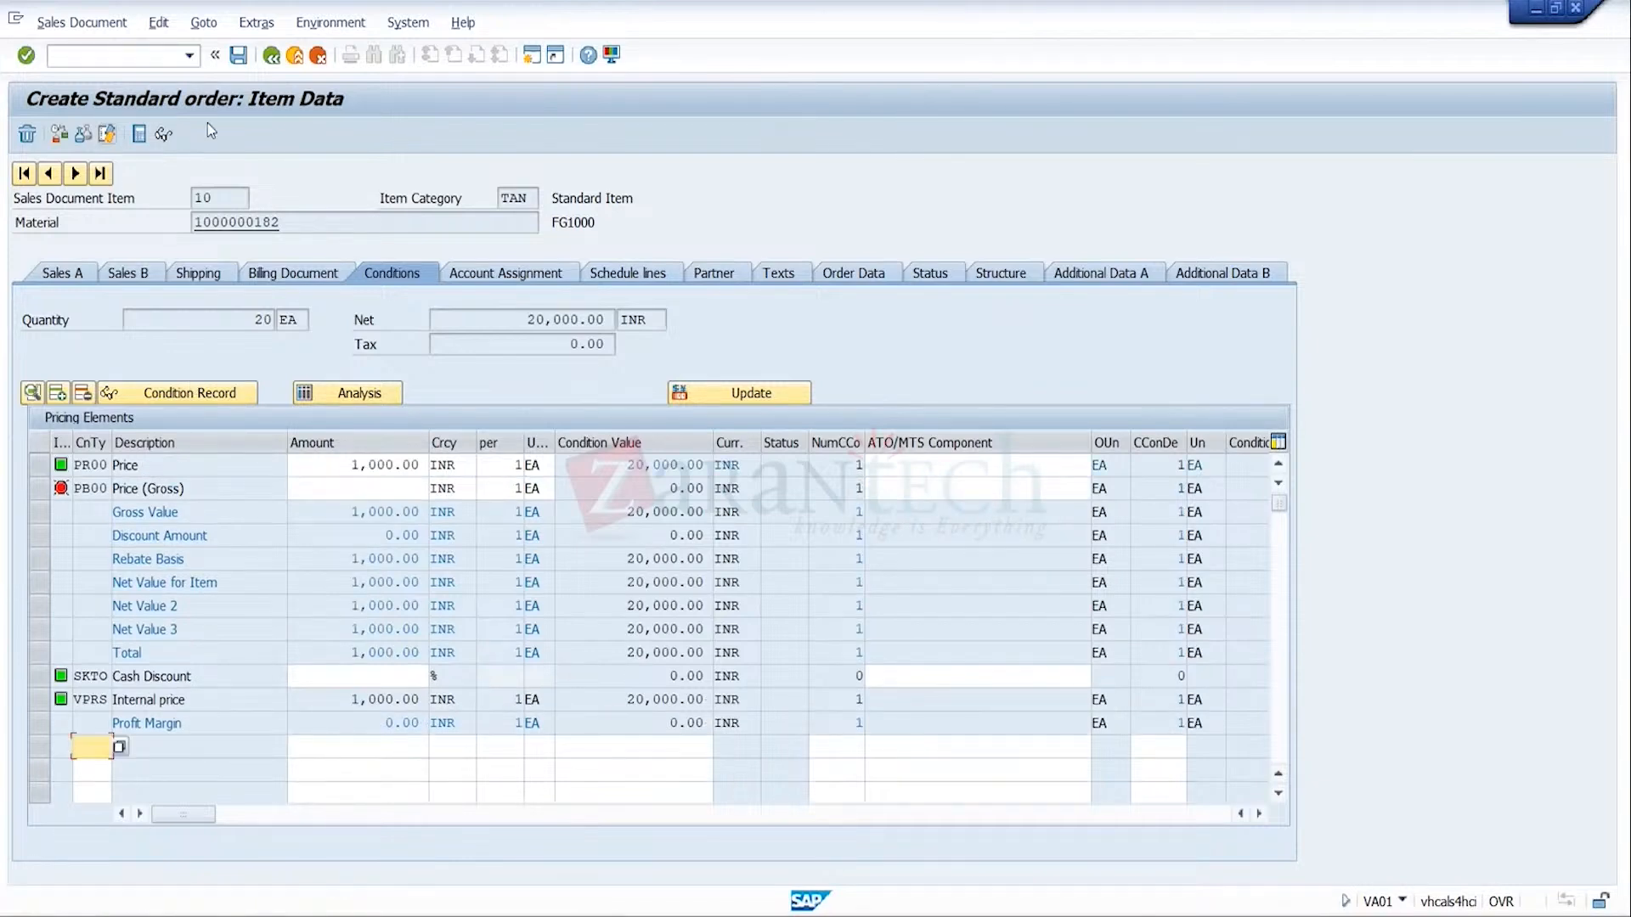
# Step: Complete item 10's missing data with a gross weight of 100 KG and a net weight of 98 KG, and save the order
pyautogui.click(239, 55)
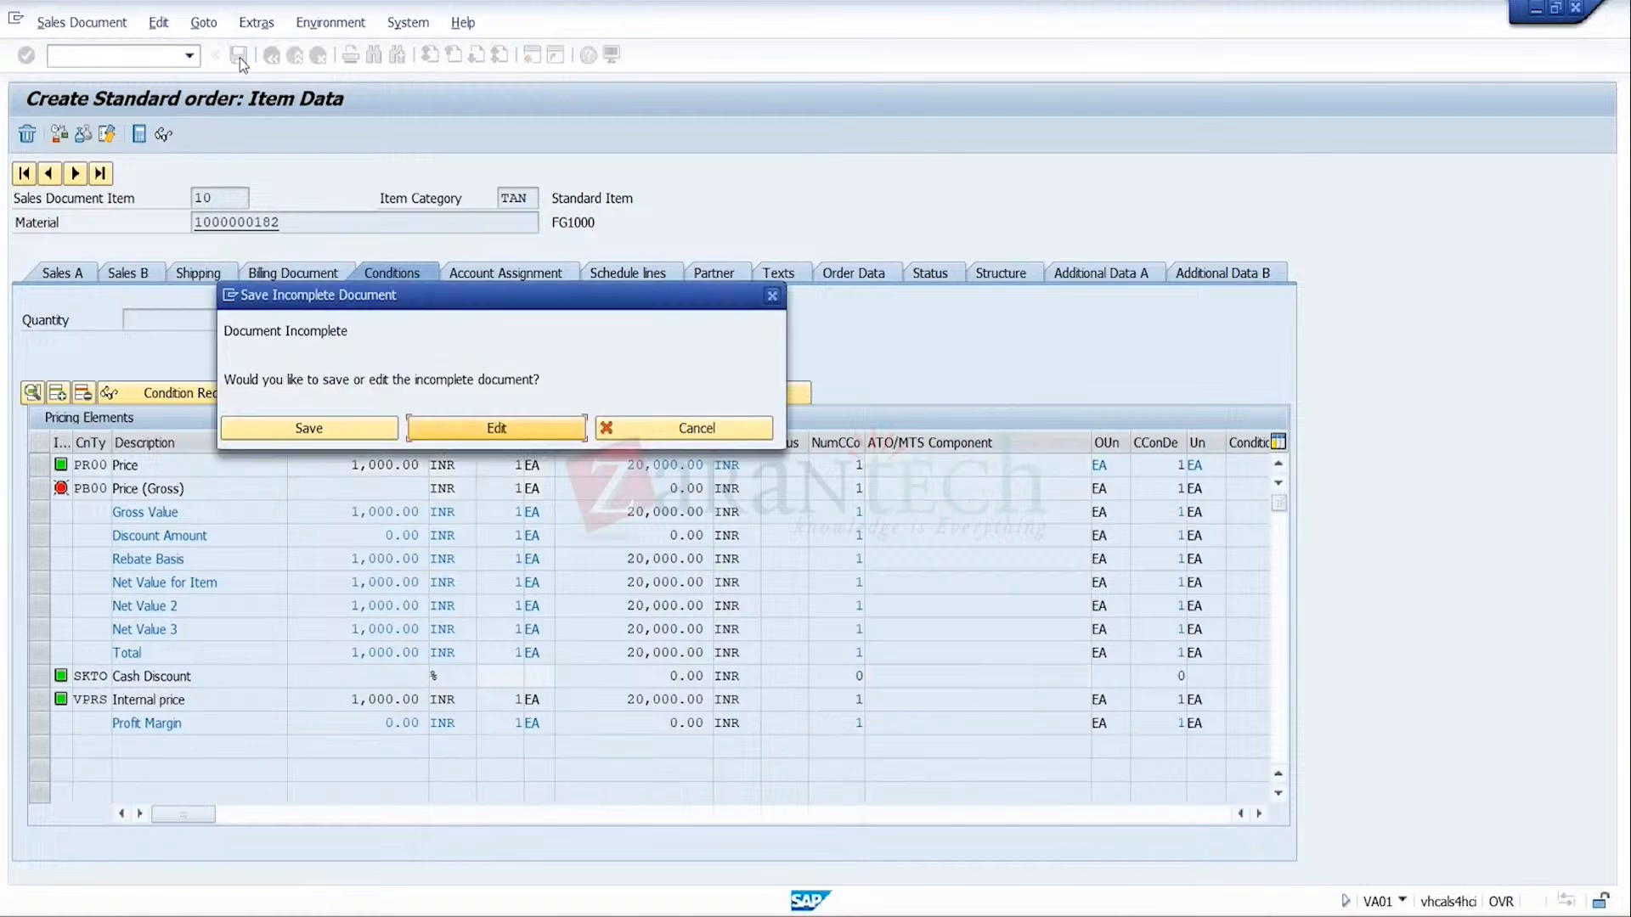
pyautogui.click(470, 421)
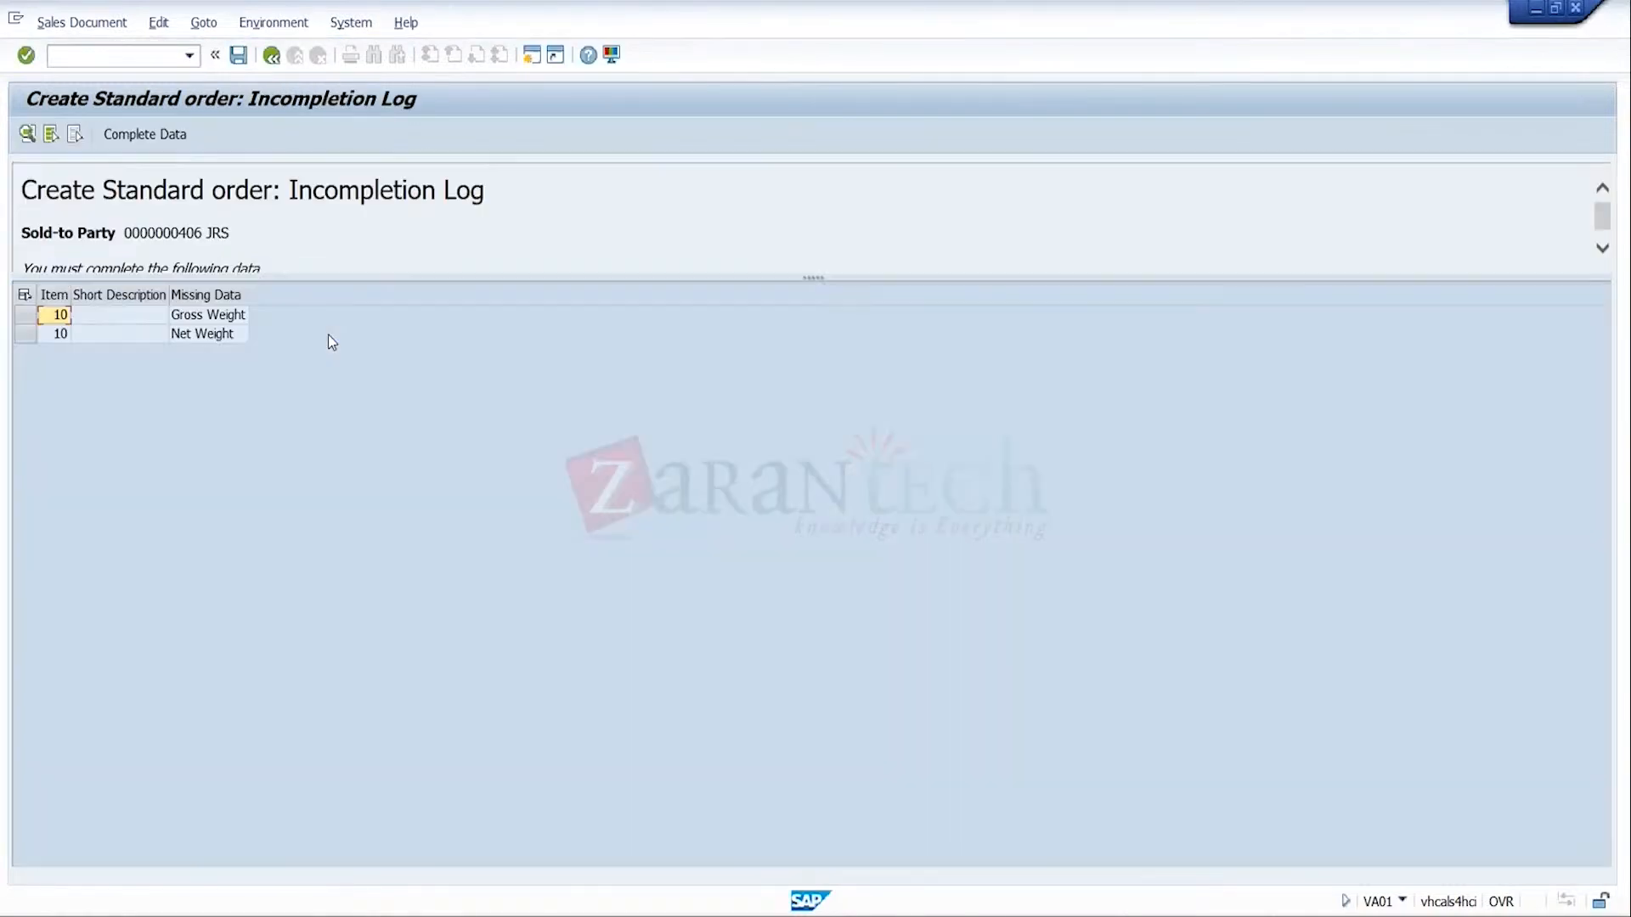
pyautogui.click(146, 135)
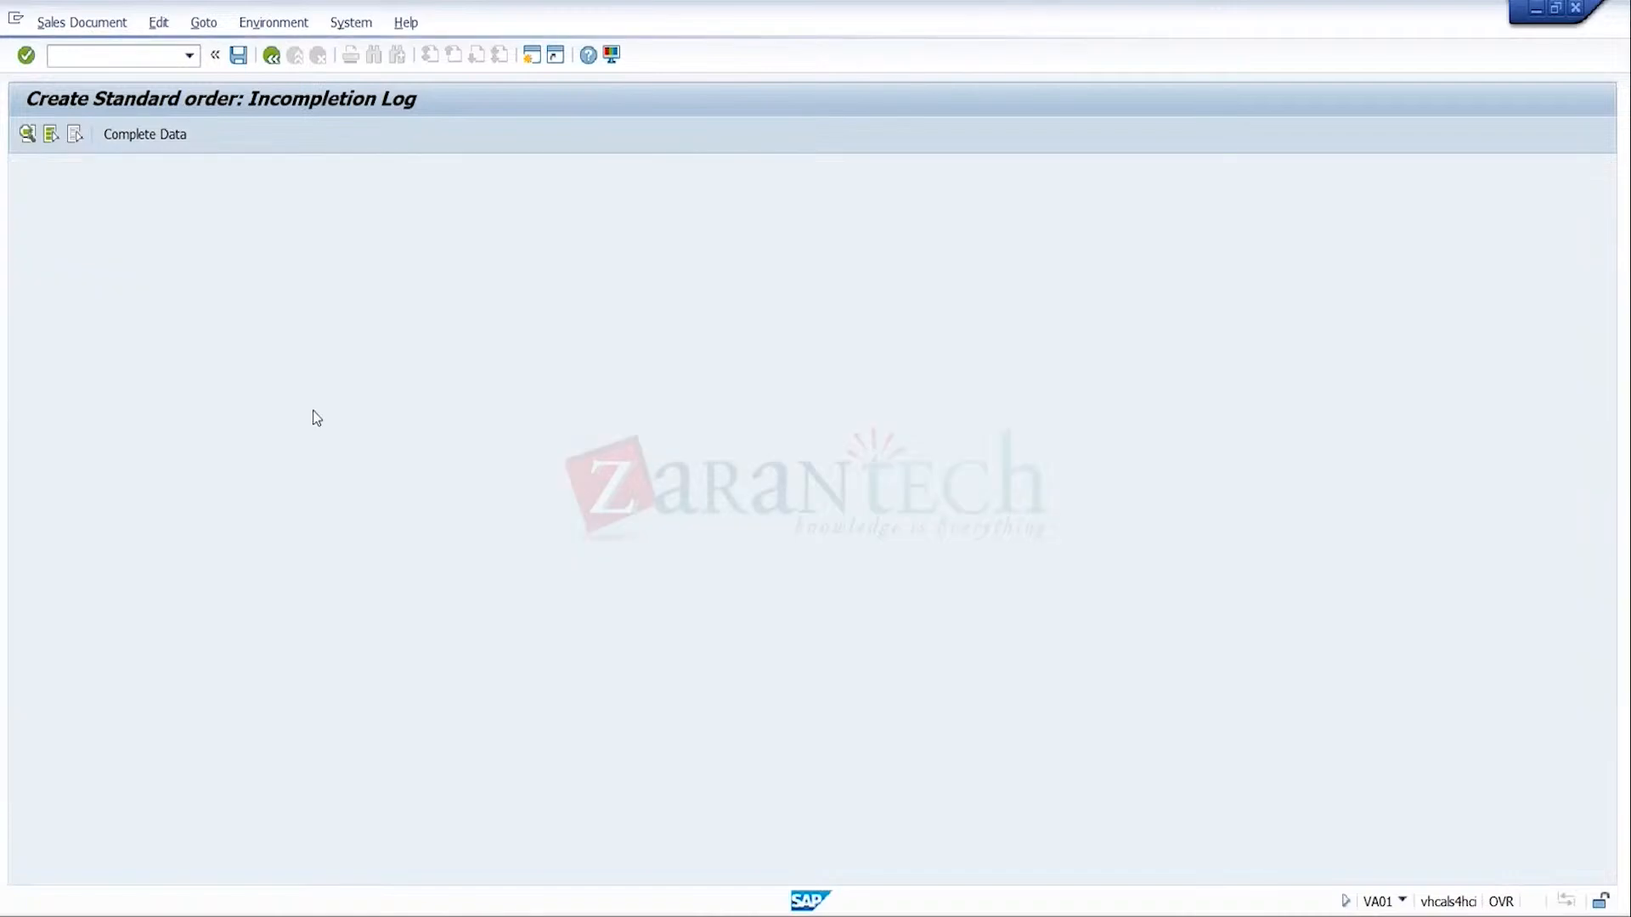
pyautogui.write('100')
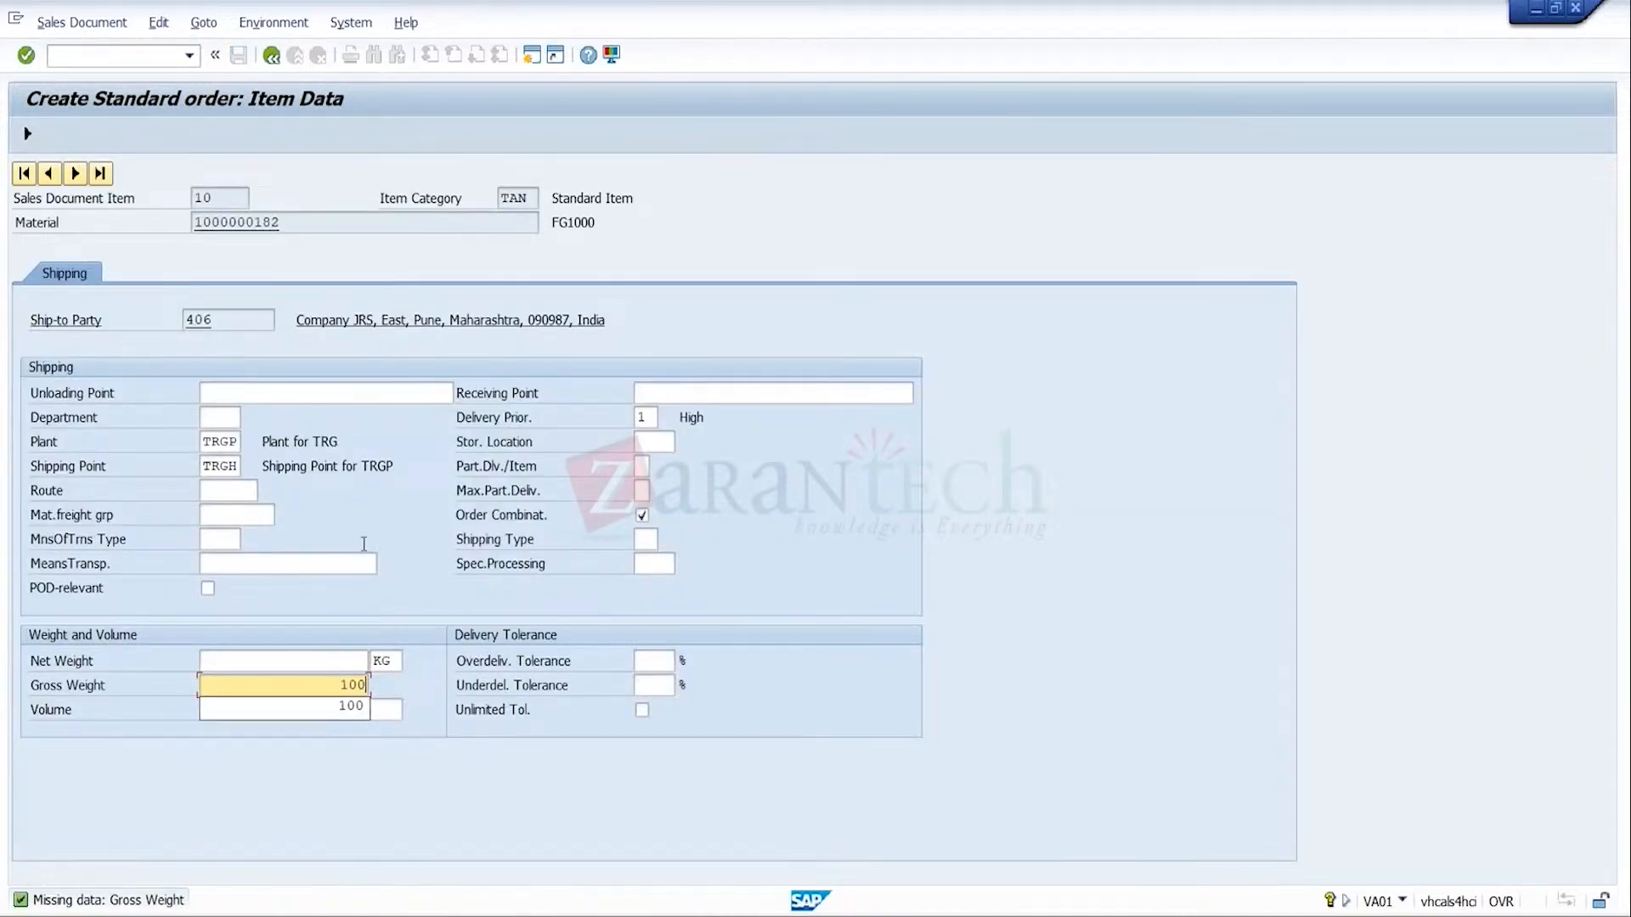
pyautogui.click(367, 658)
pyautogui.write('98')
pyautogui.press('Return')
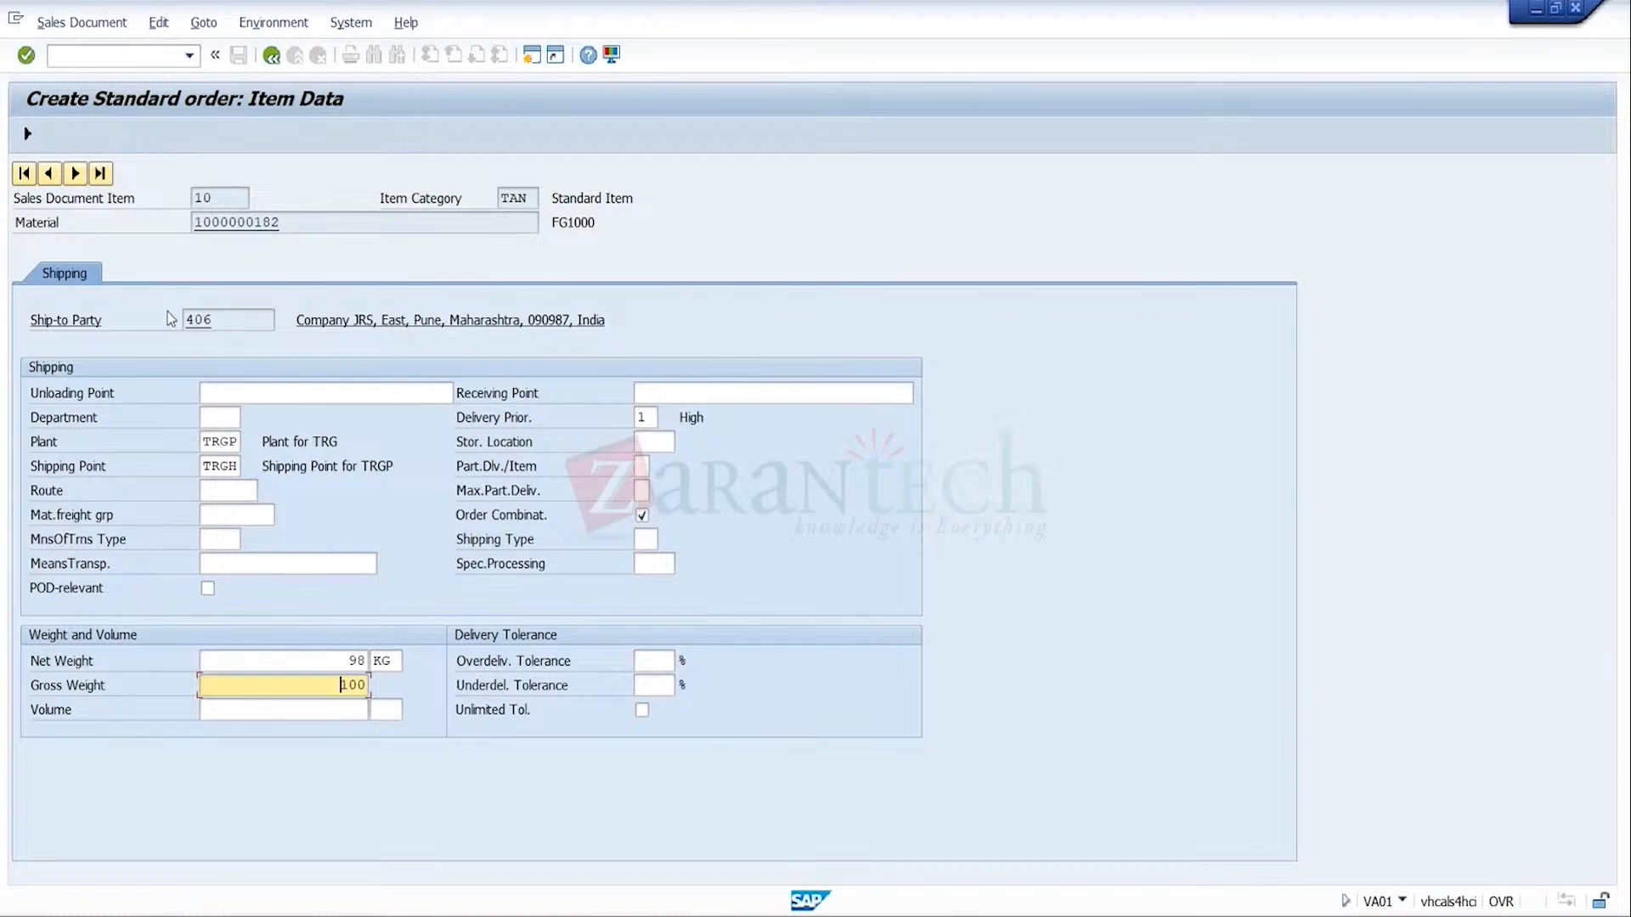
pyautogui.press('Return')
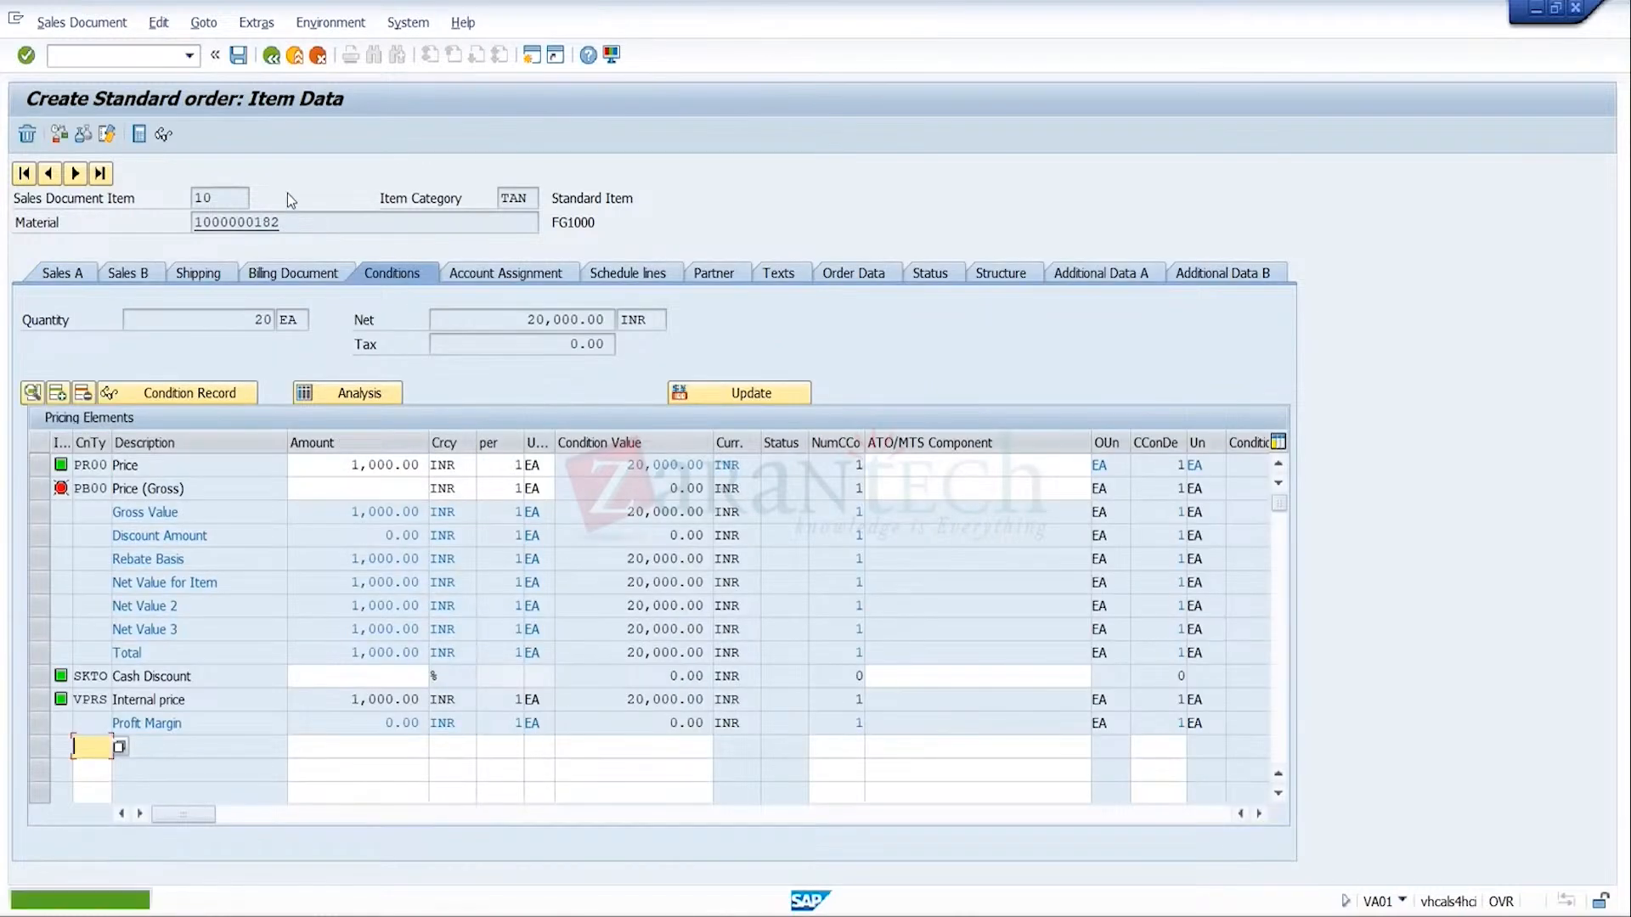
pyautogui.click(271, 56)
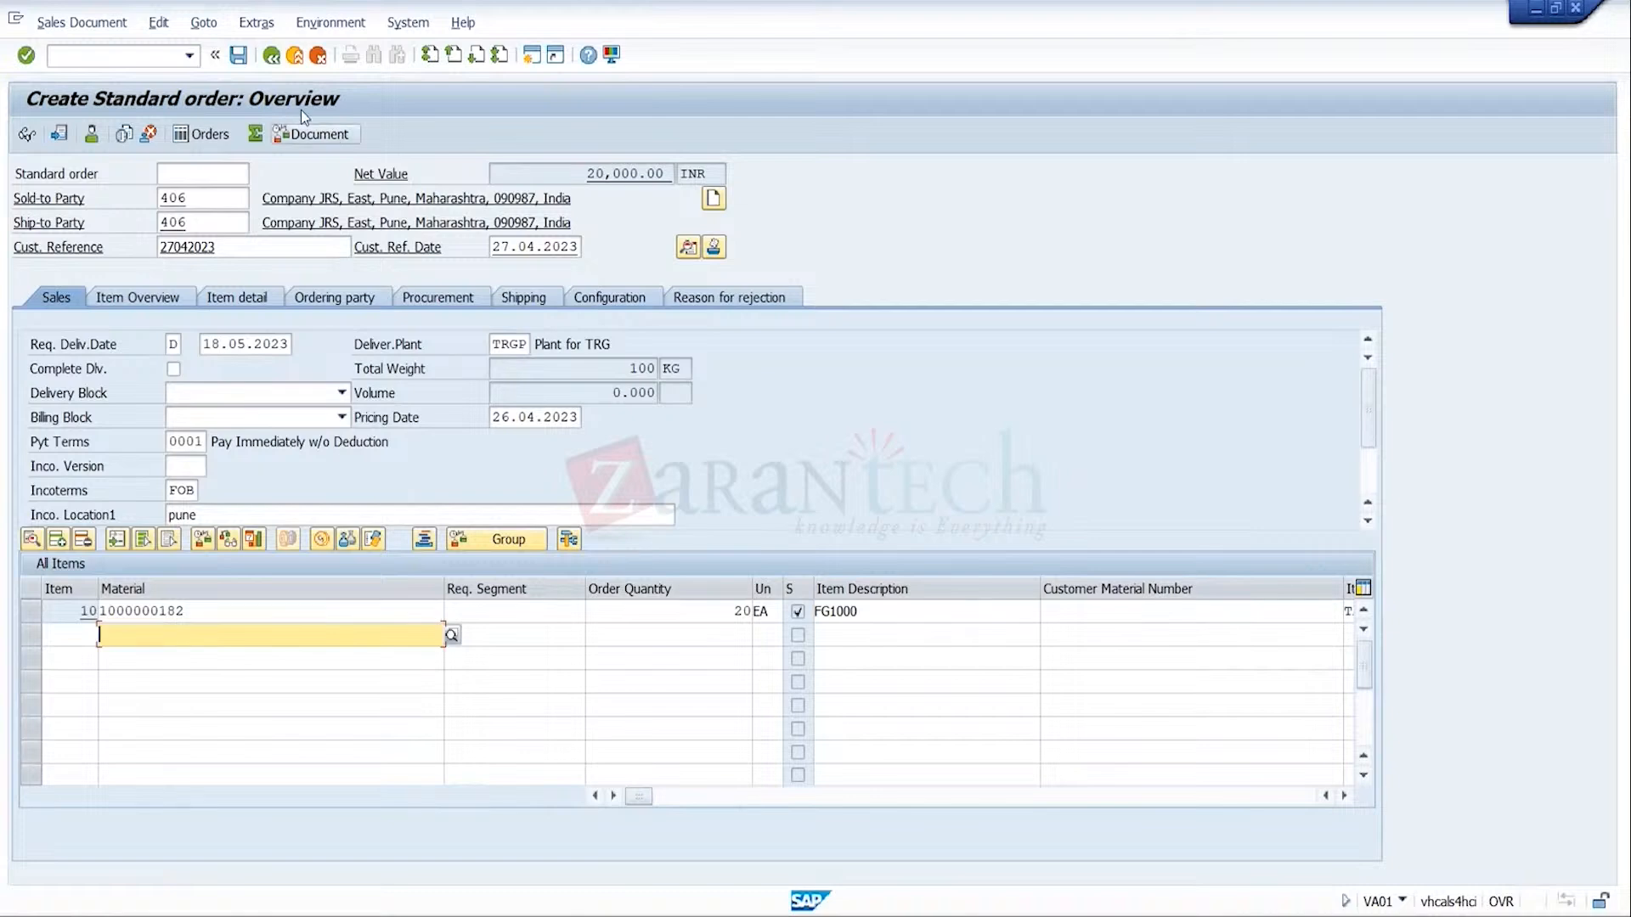
pyautogui.click(239, 57)
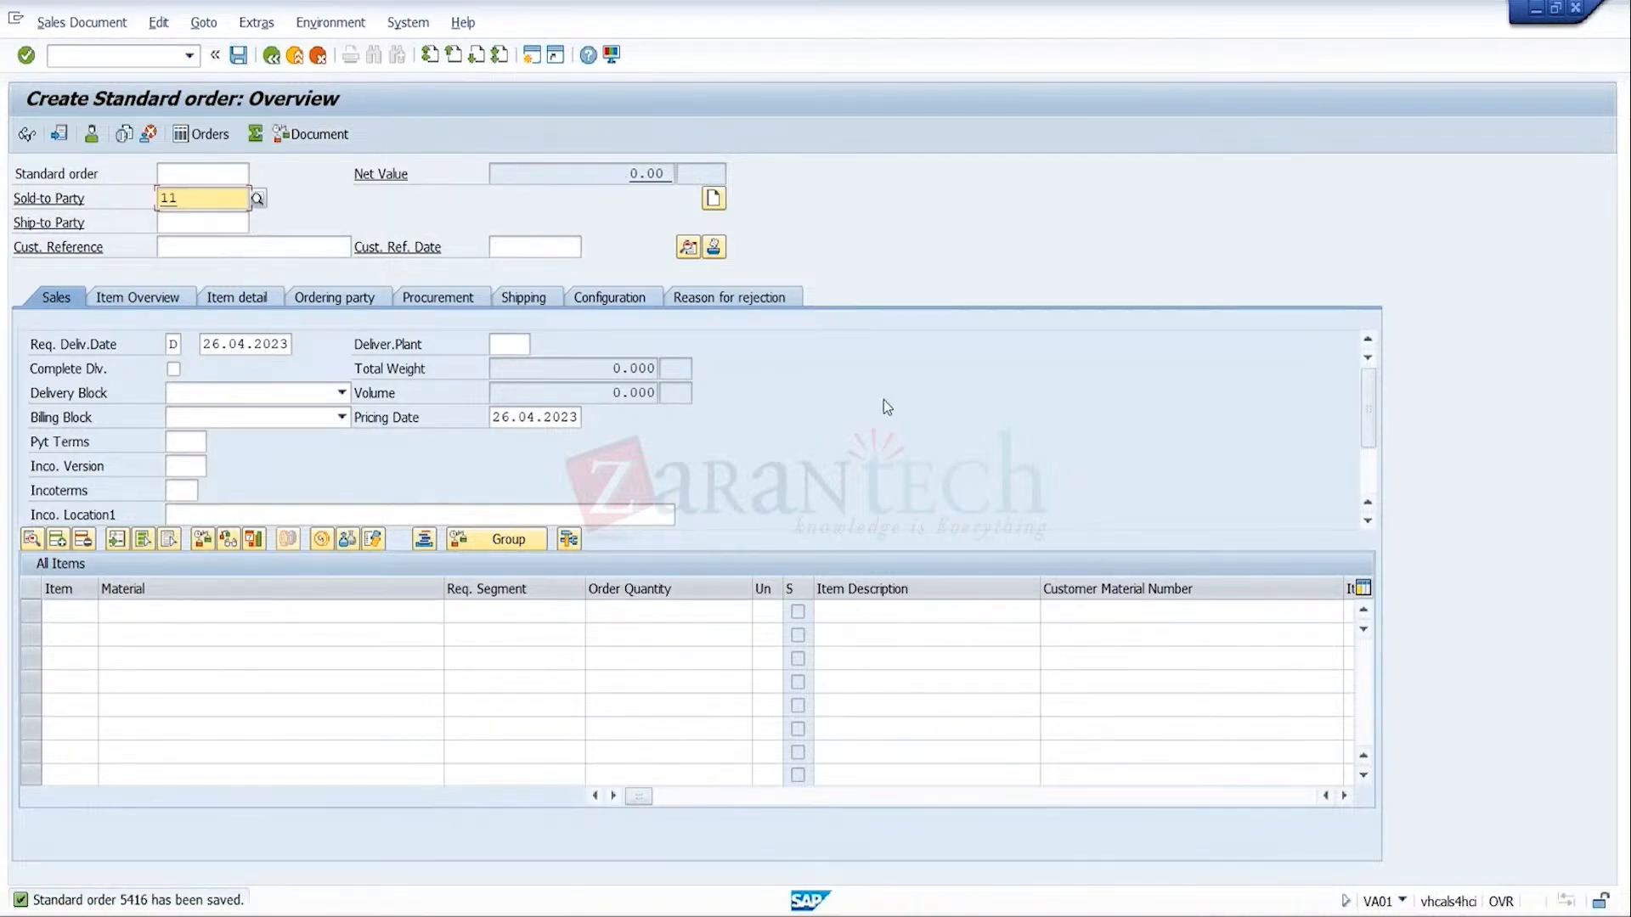
# Step: Switch to the free SAP Easy Access session and start transaction MM02 for changing a material
pyautogui.moveTo(1119, 916)
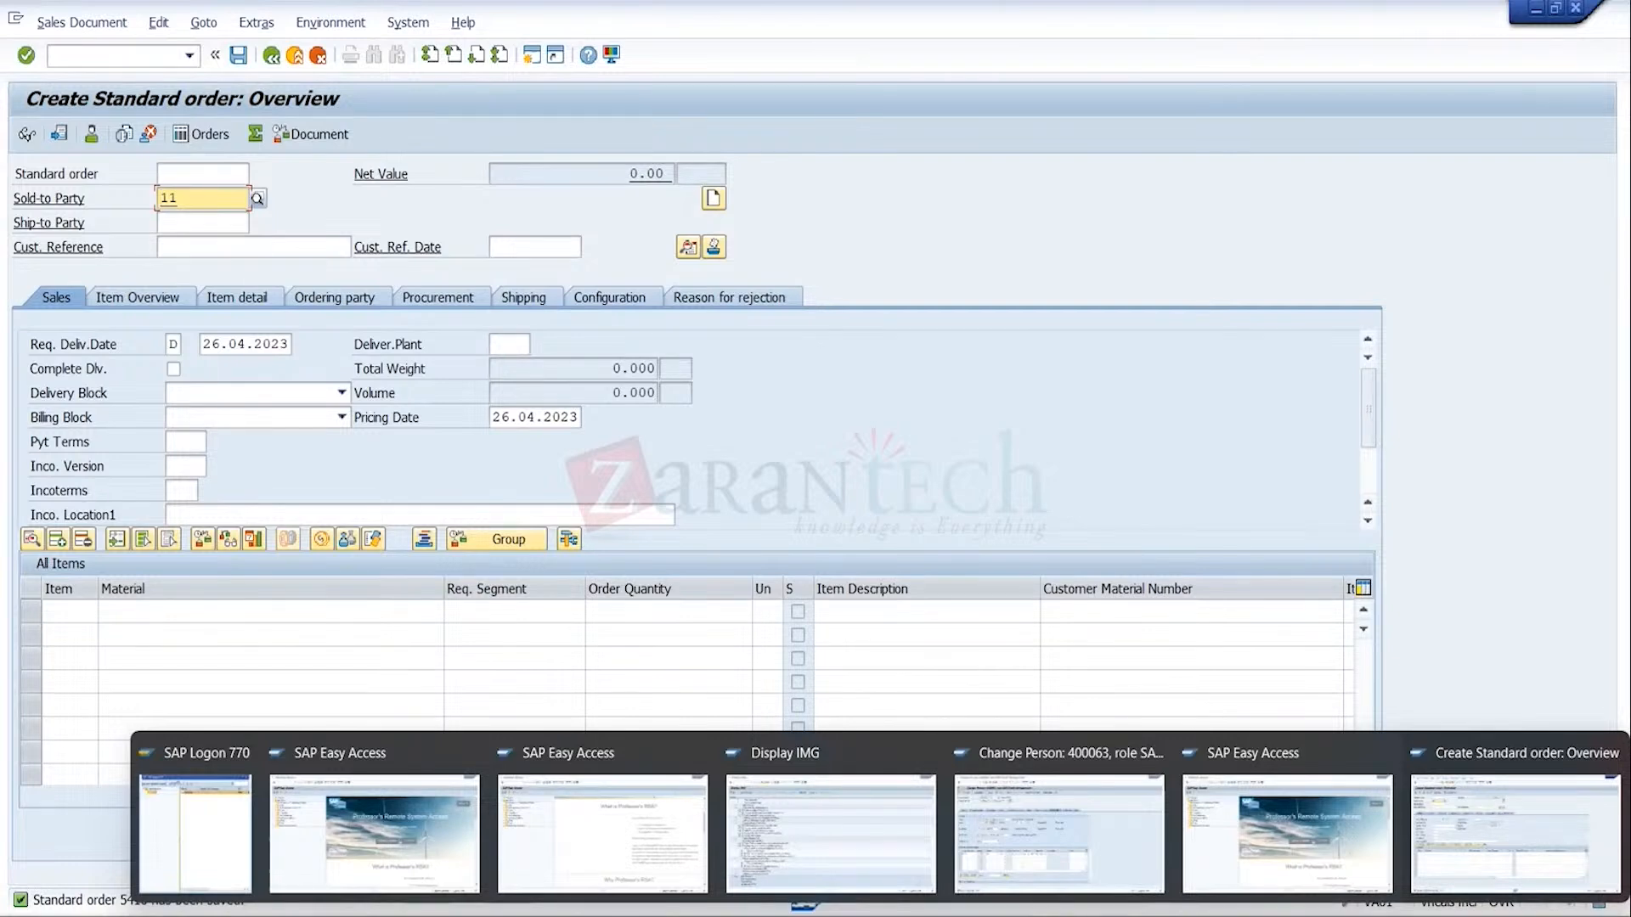
pyautogui.click(1261, 820)
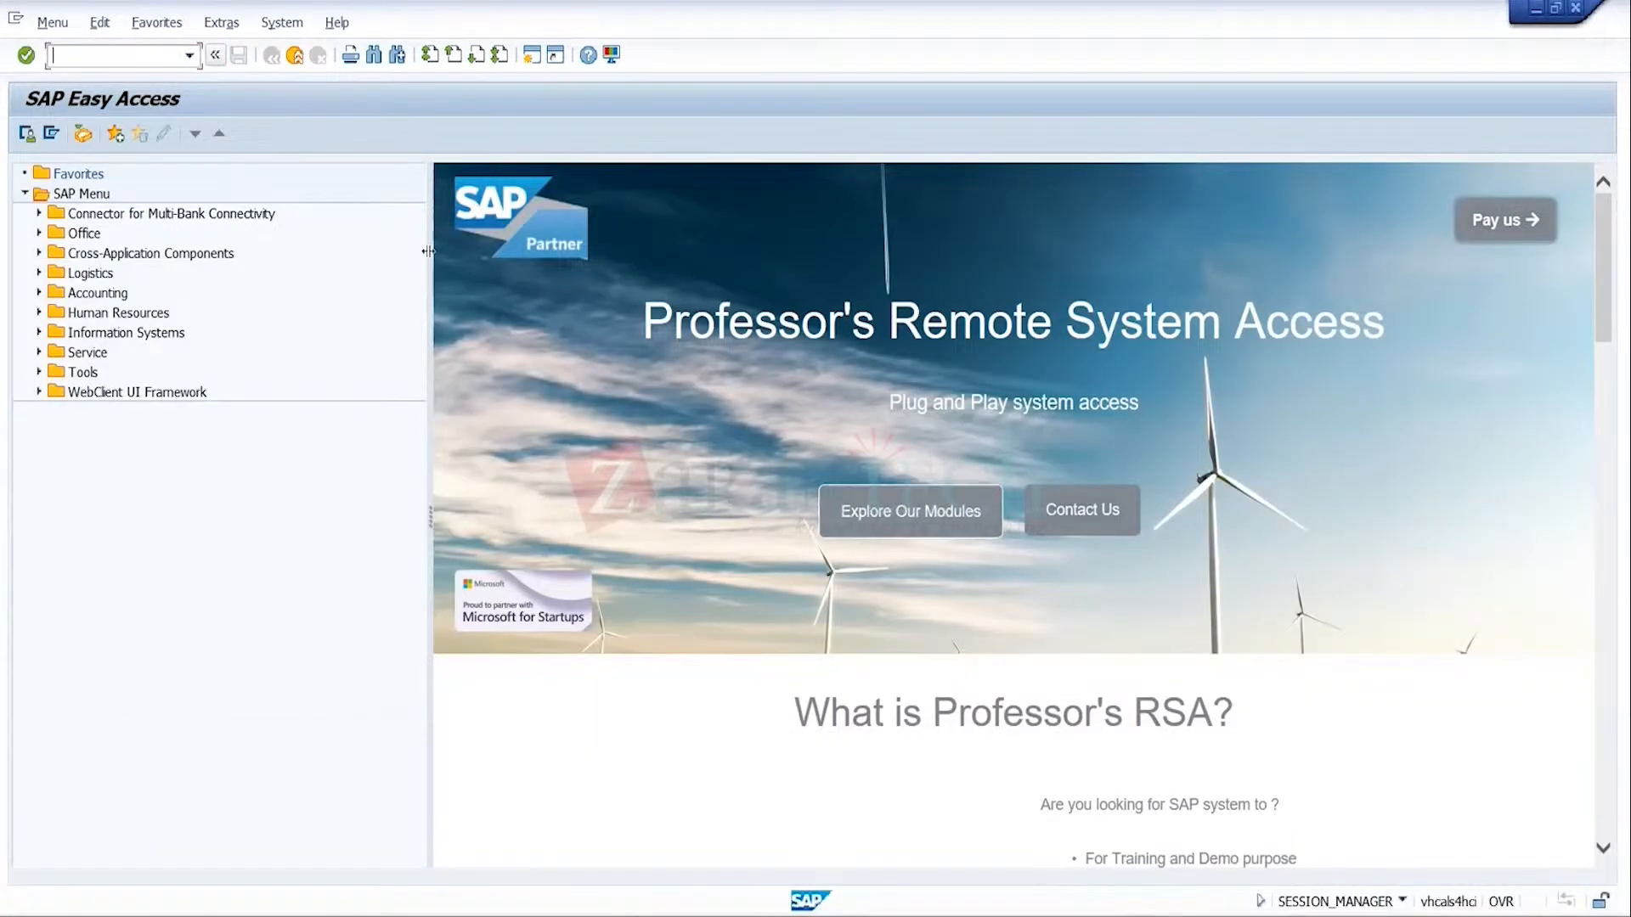
pyautogui.write('m0')
pyautogui.press('BackSpace')
pyautogui.write('m02')
pyautogui.press('Return')
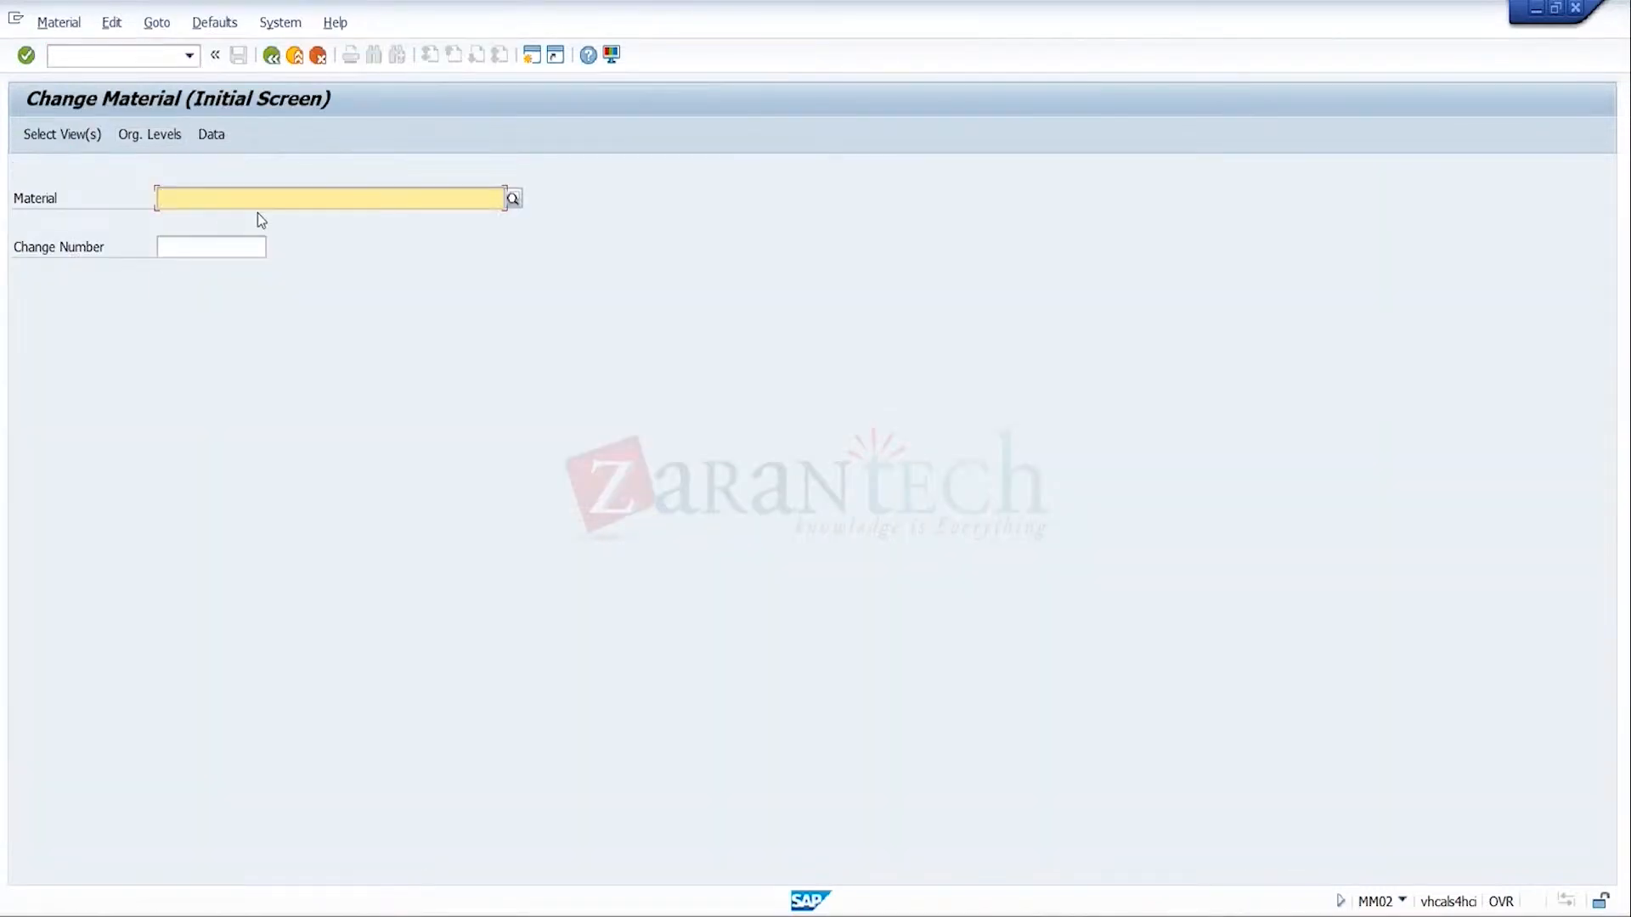
pyautogui.click(258, 212)
pyautogui.click(246, 219)
pyautogui.click(515, 203)
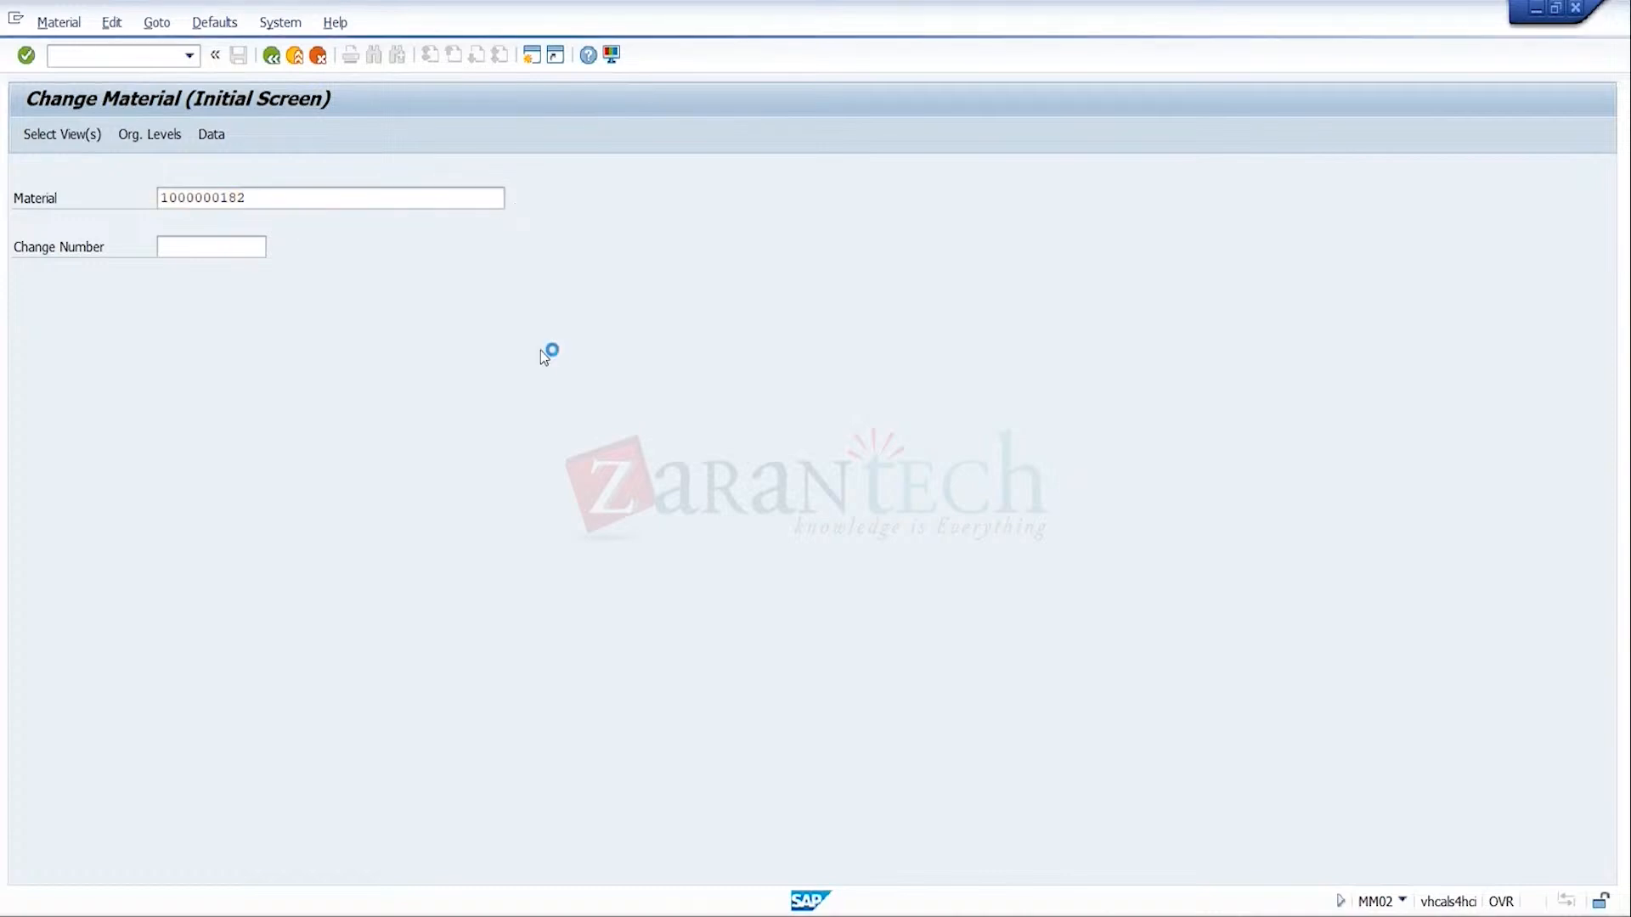
pyautogui.click(399, 367)
pyautogui.write('trgp')
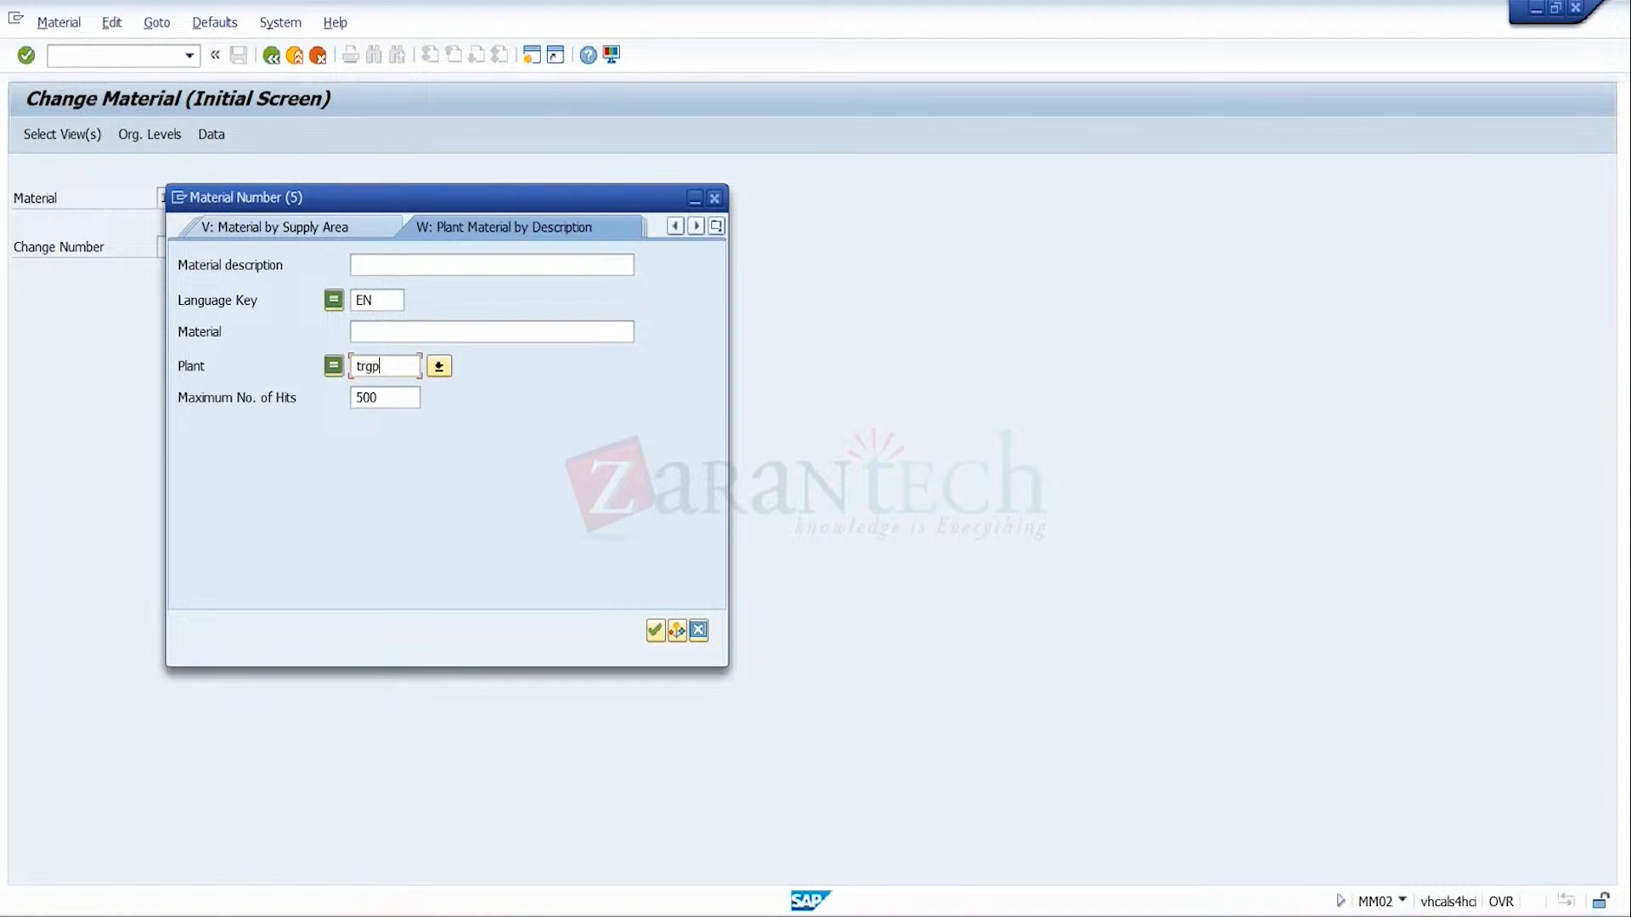
pyautogui.press('Return')
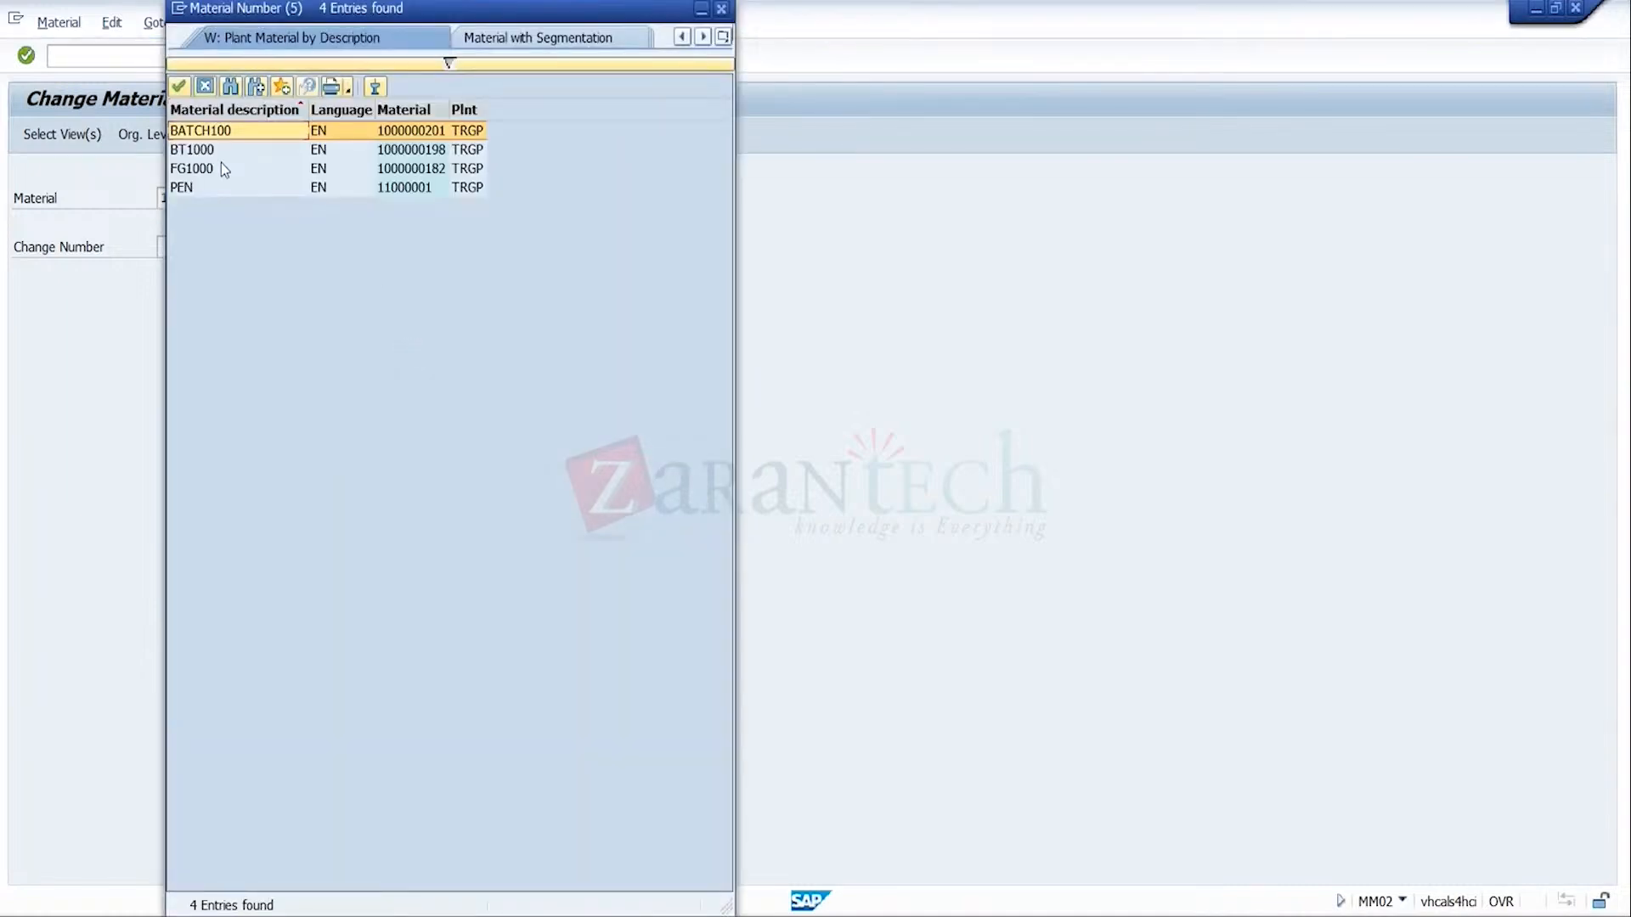
pyautogui.doubleClick(212, 169)
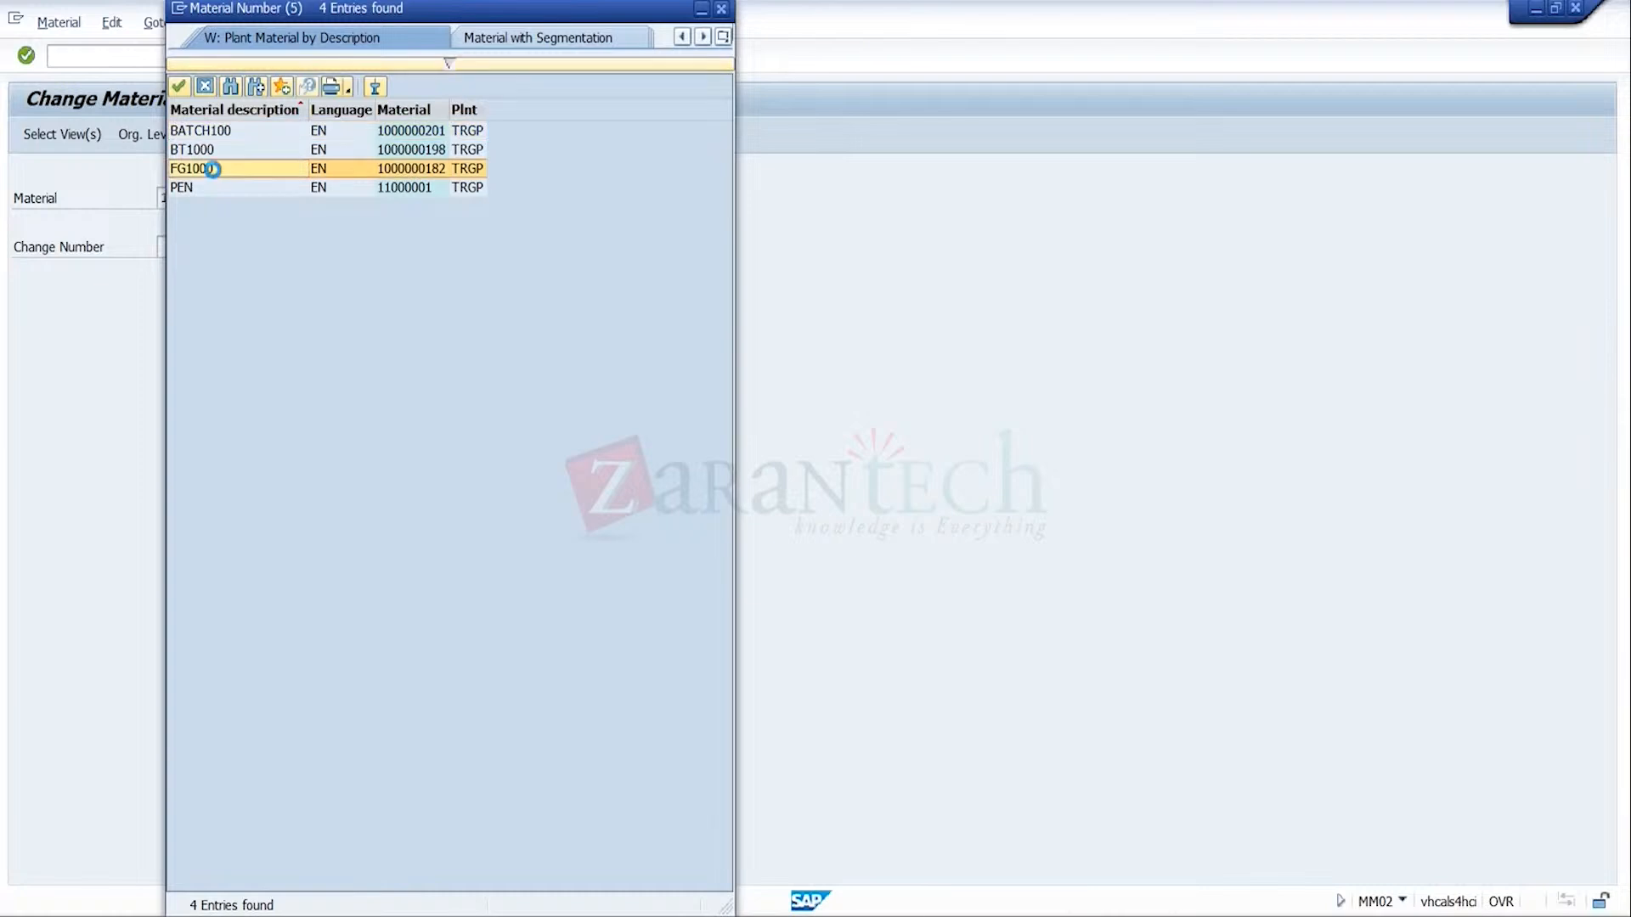
# Step: Open the preselected material views for plant TRGP, storage location 0001, sales organization TRGS and distribution channel TR
pyautogui.click(62, 135)
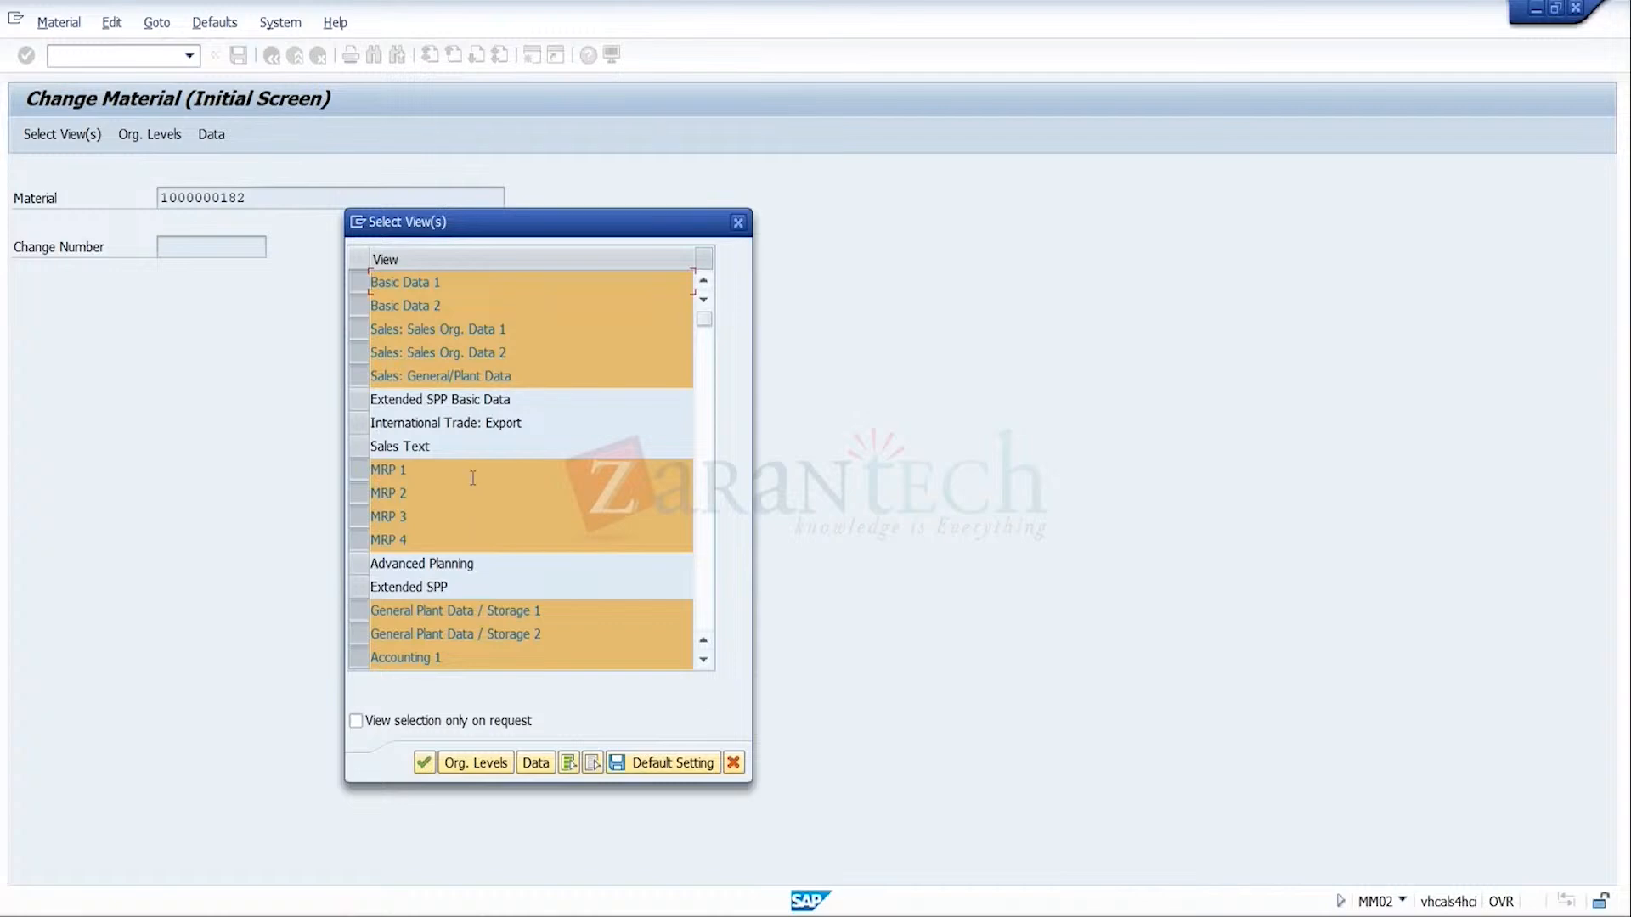
pyautogui.click(484, 765)
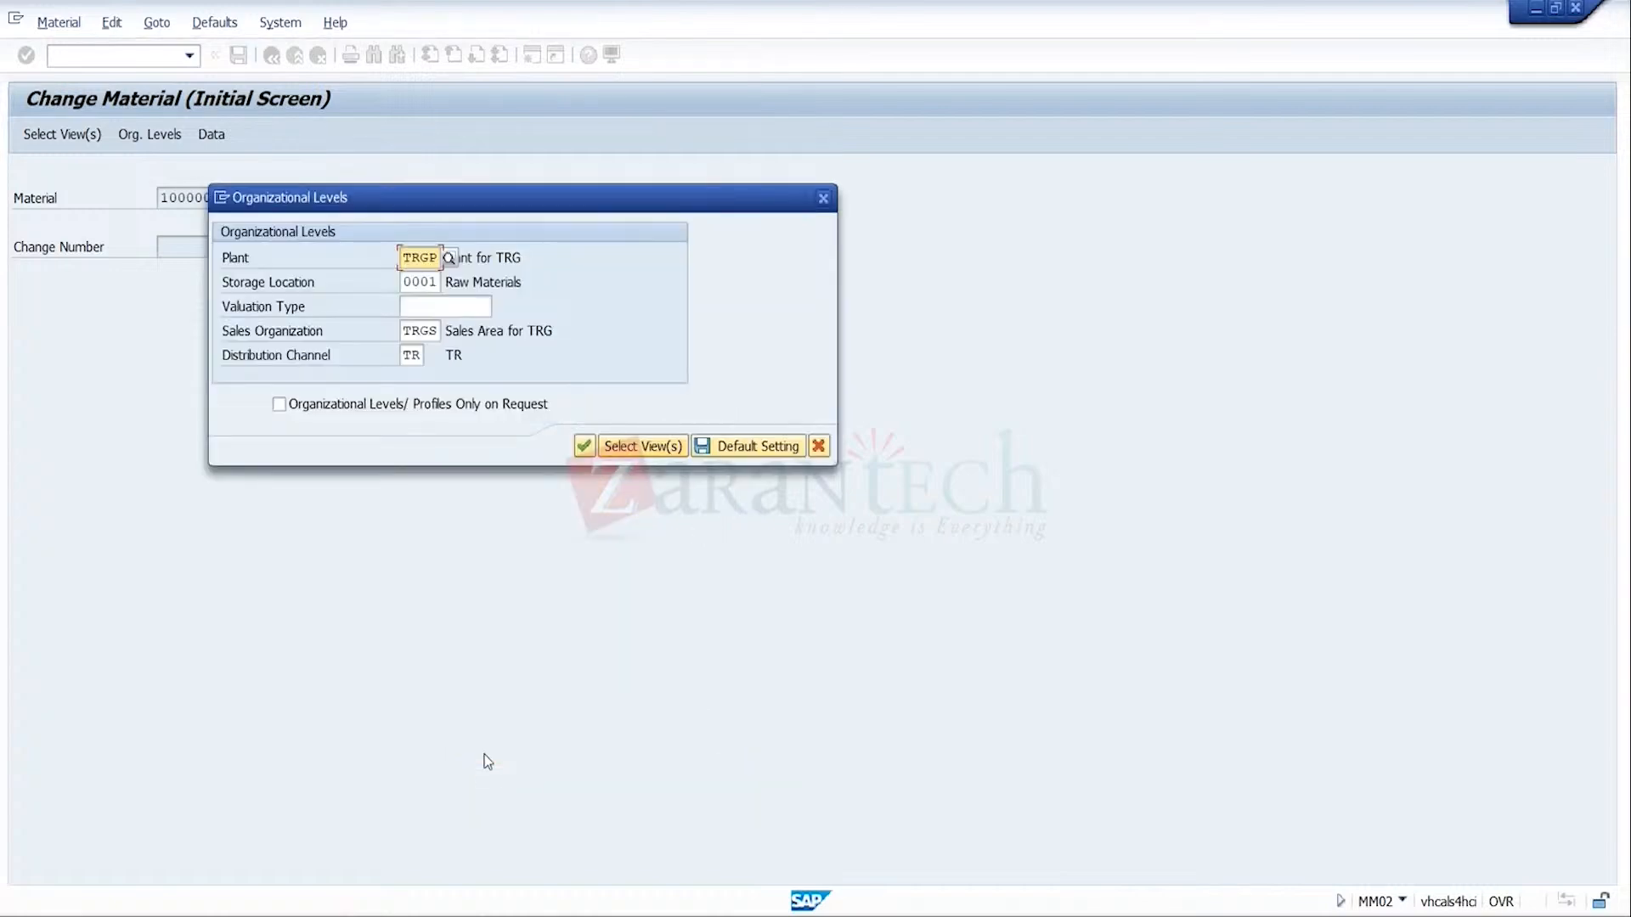
pyautogui.click(584, 445)
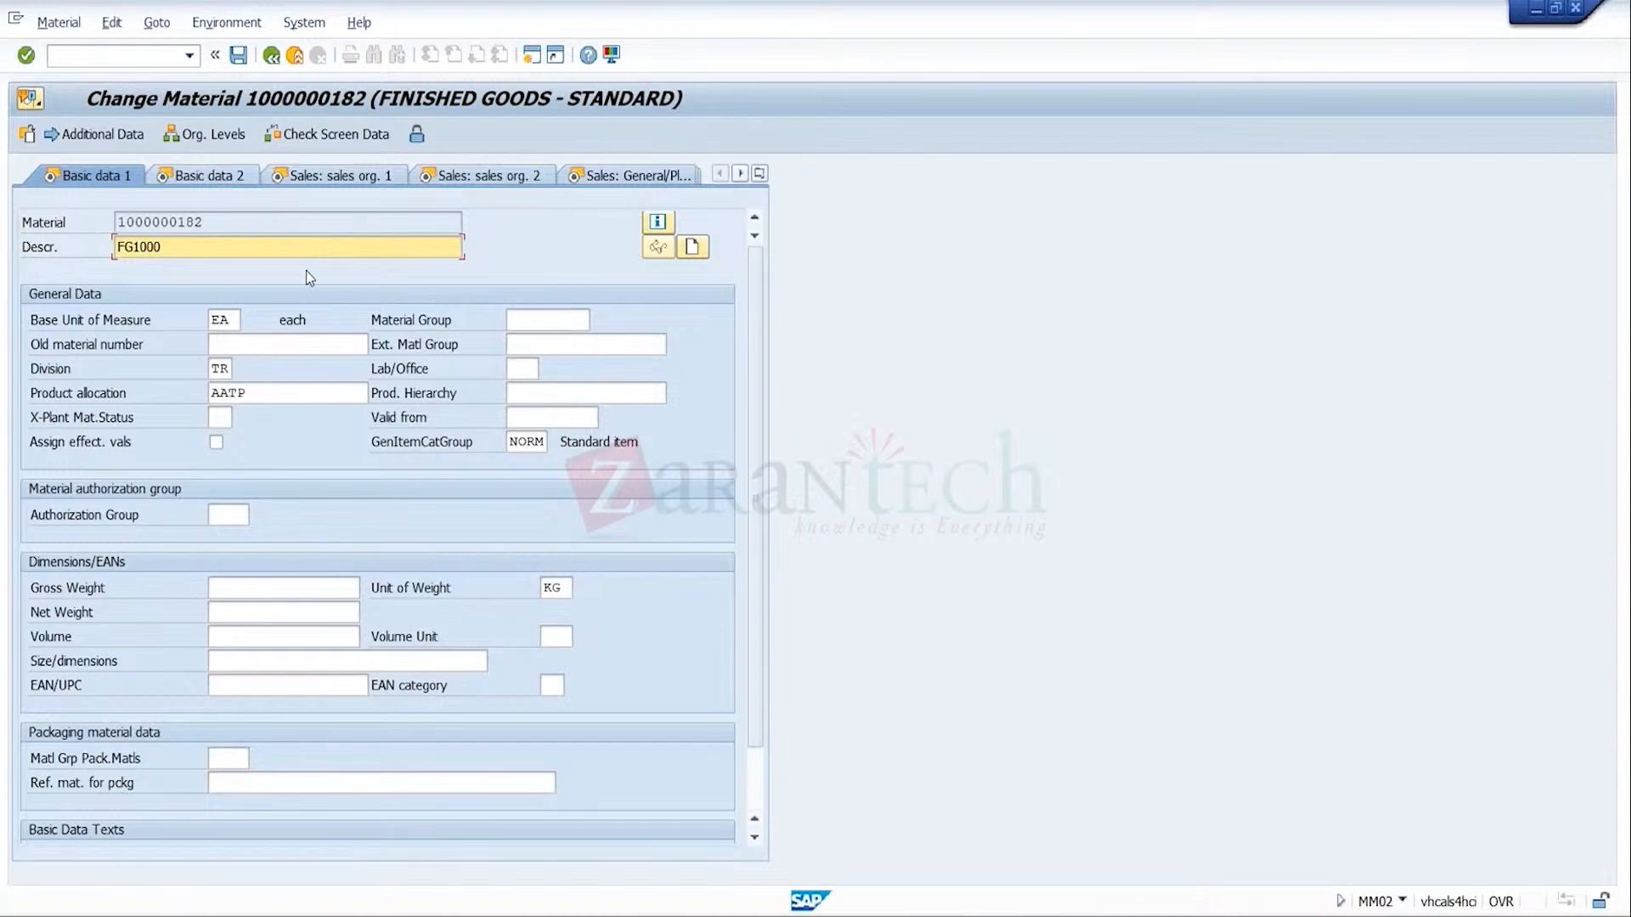
# Step: Look up the possible product allocation procedures, open their customizing without specifying a project, and select the AATP entry
pyautogui.click(307, 396)
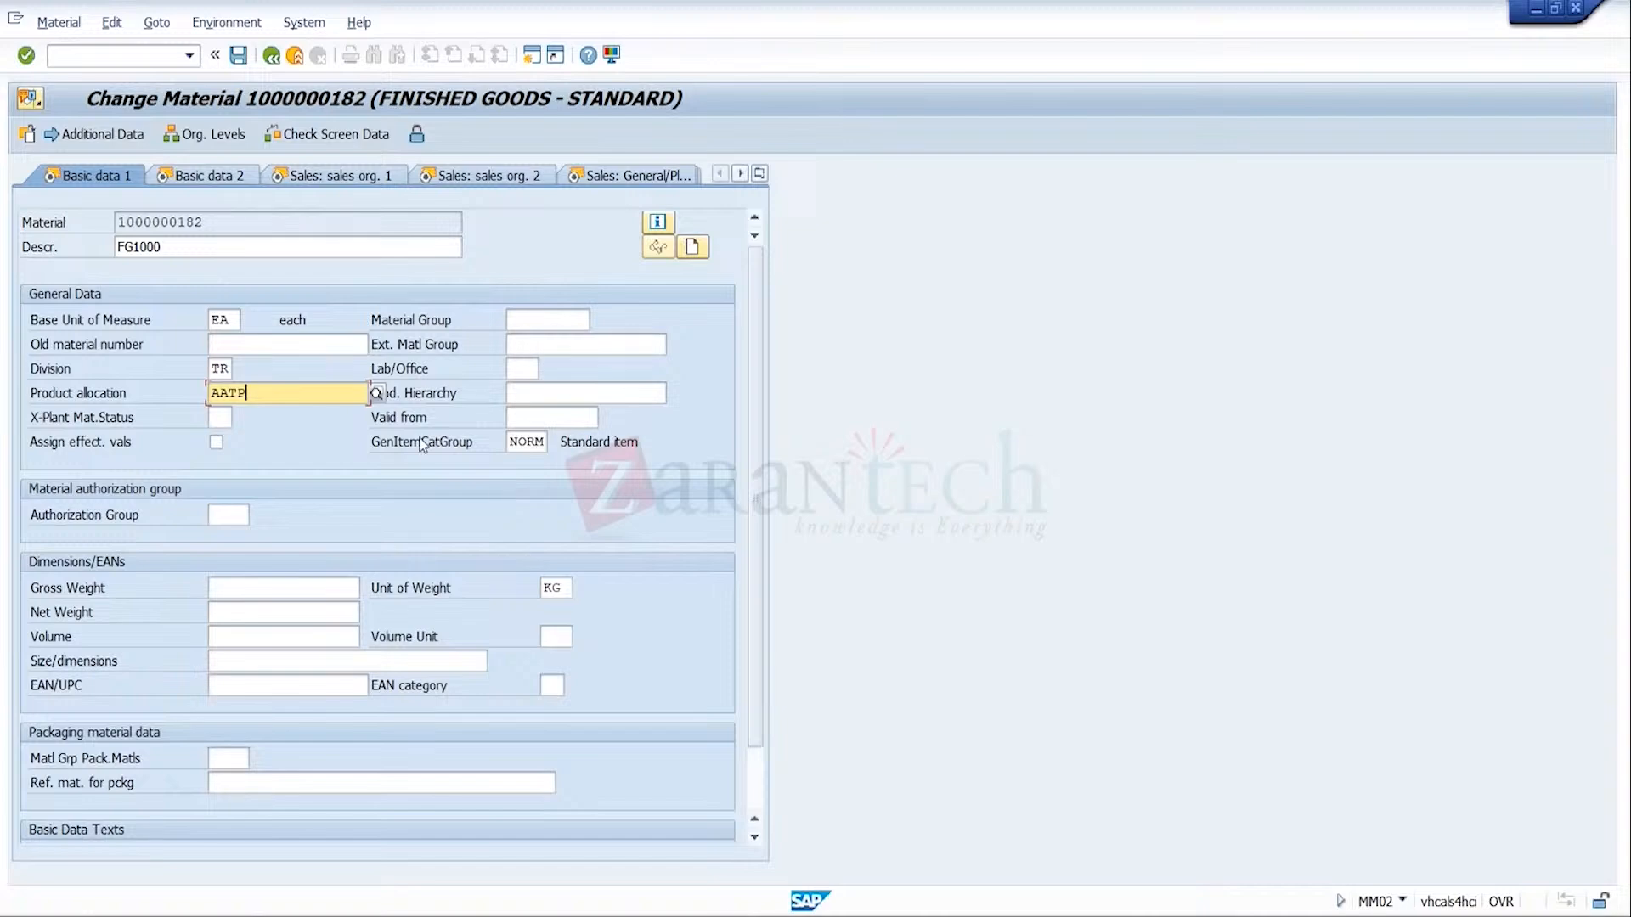
pyautogui.click(376, 395)
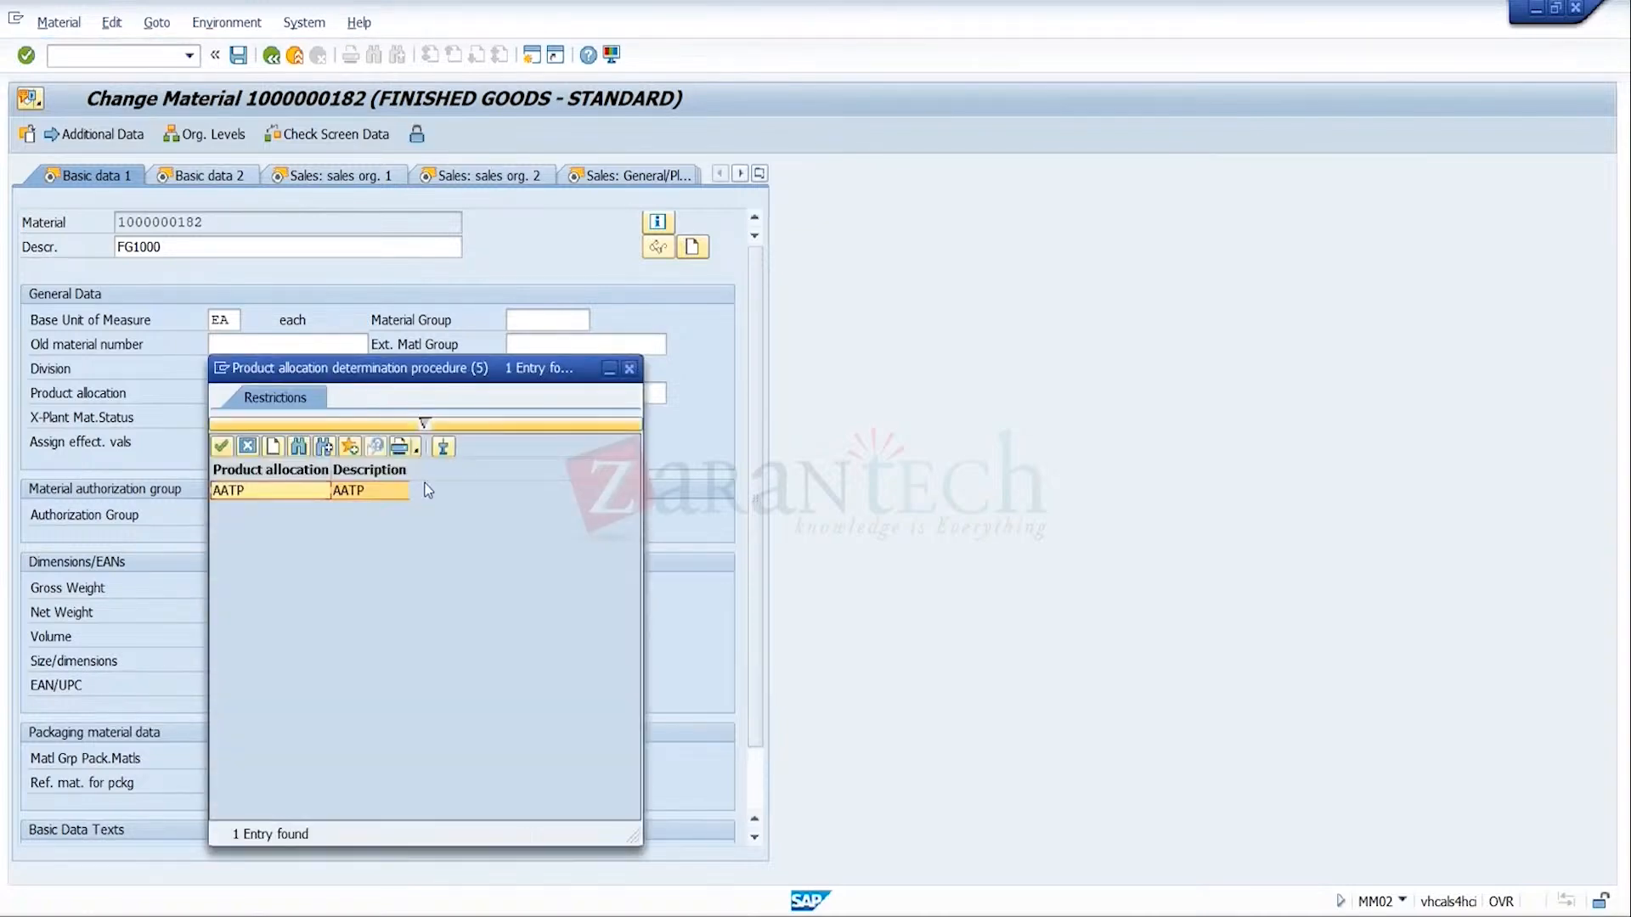
pyautogui.click(272, 447)
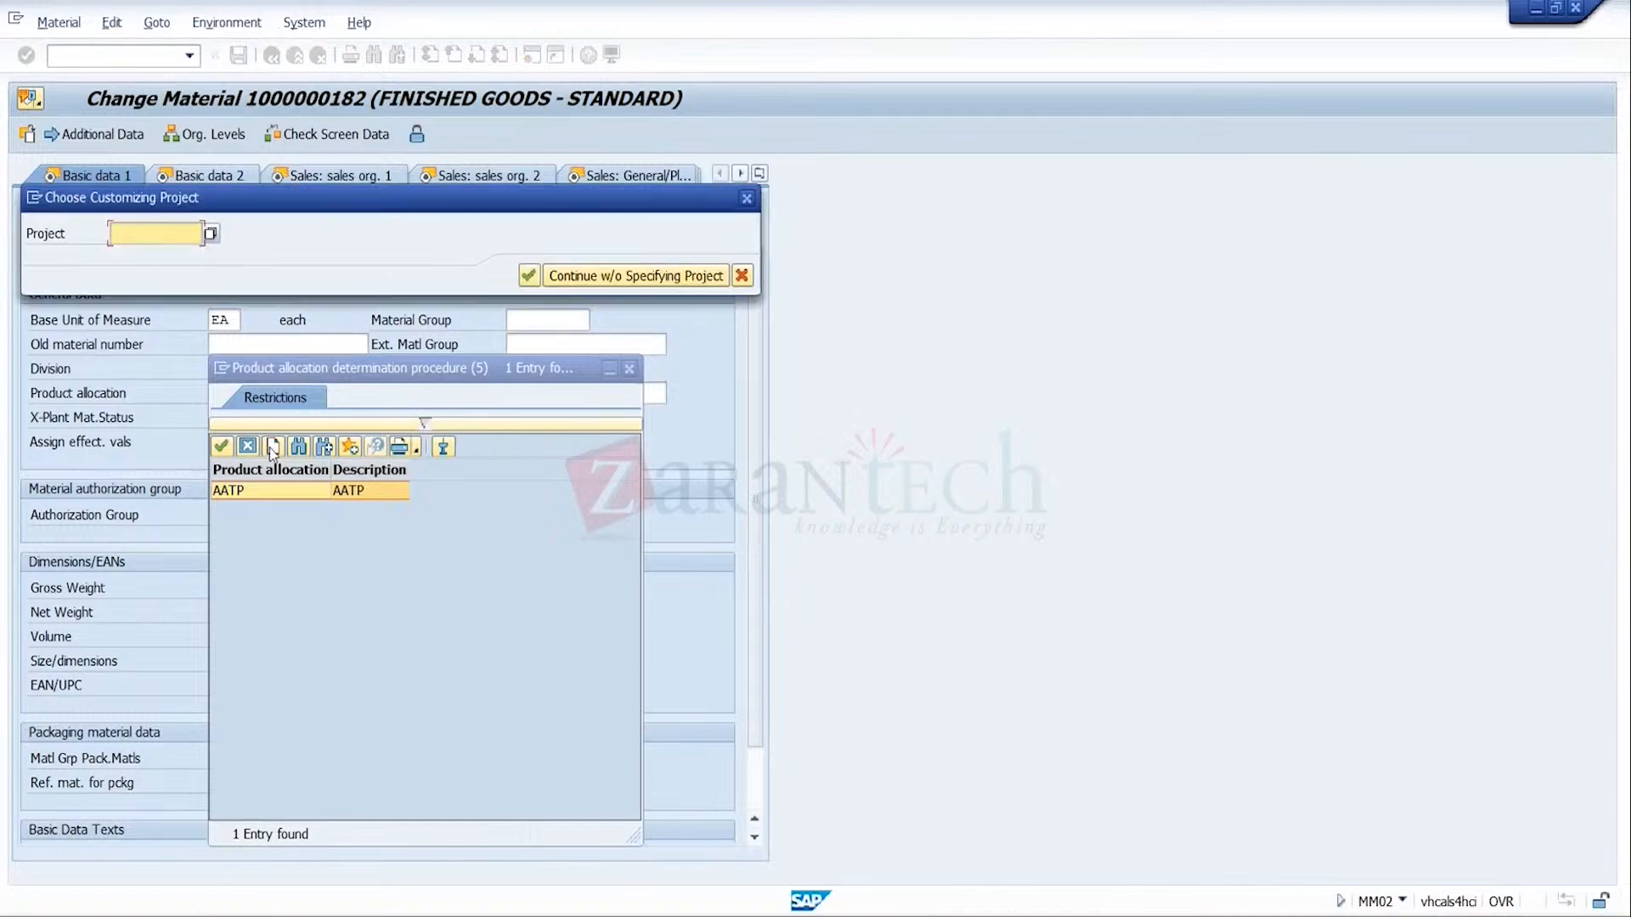
pyautogui.click(647, 277)
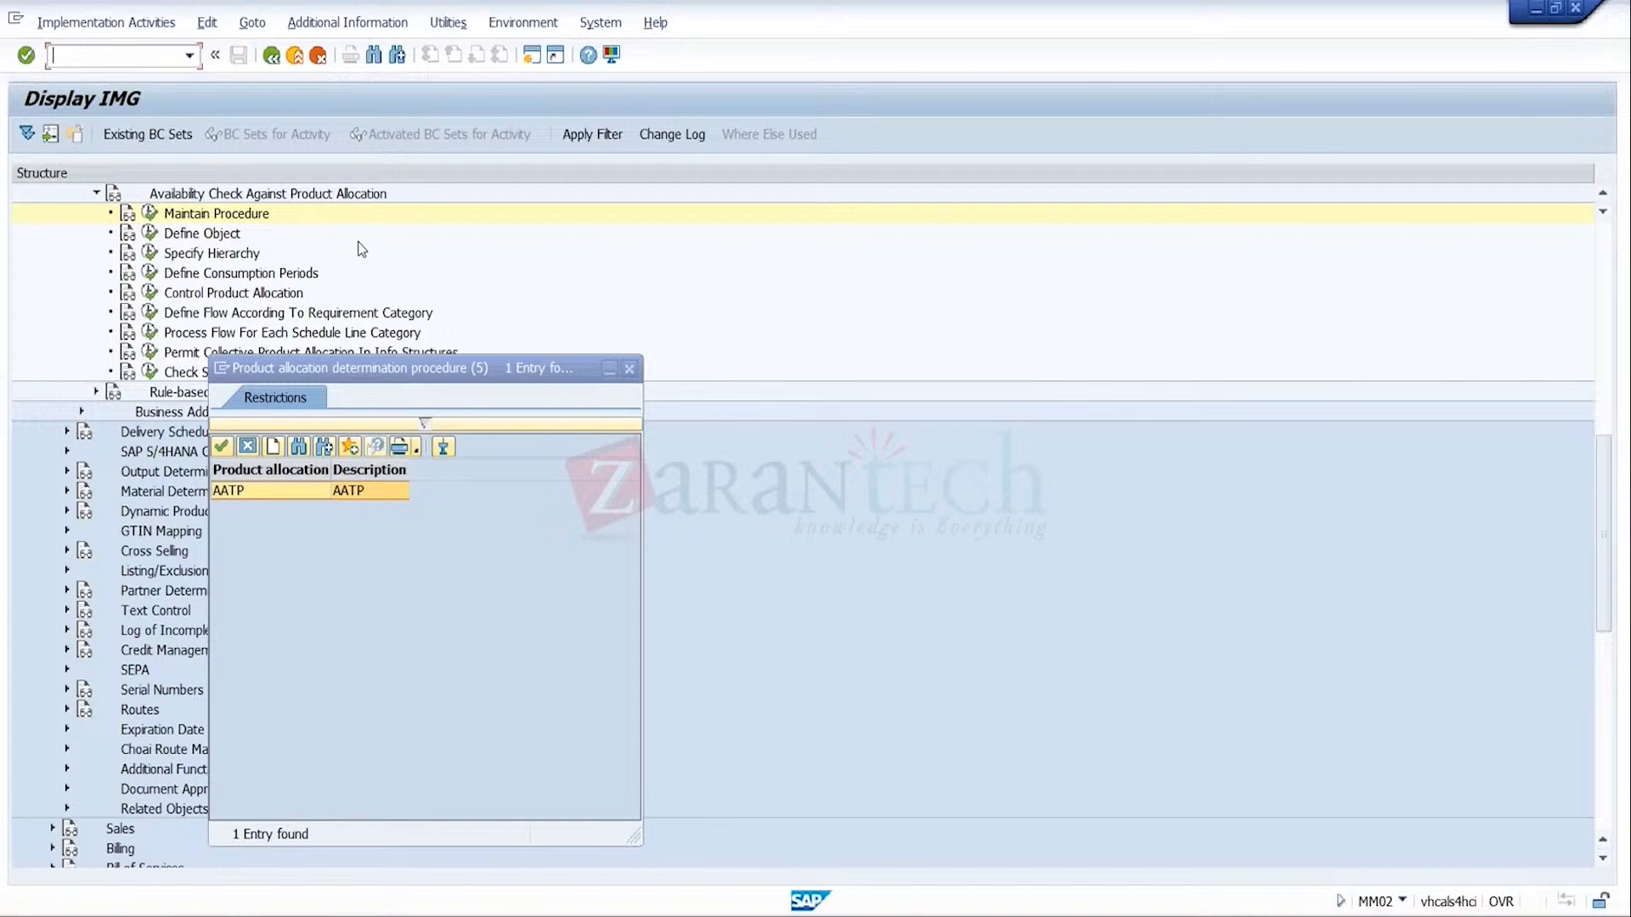
pyautogui.click(365, 492)
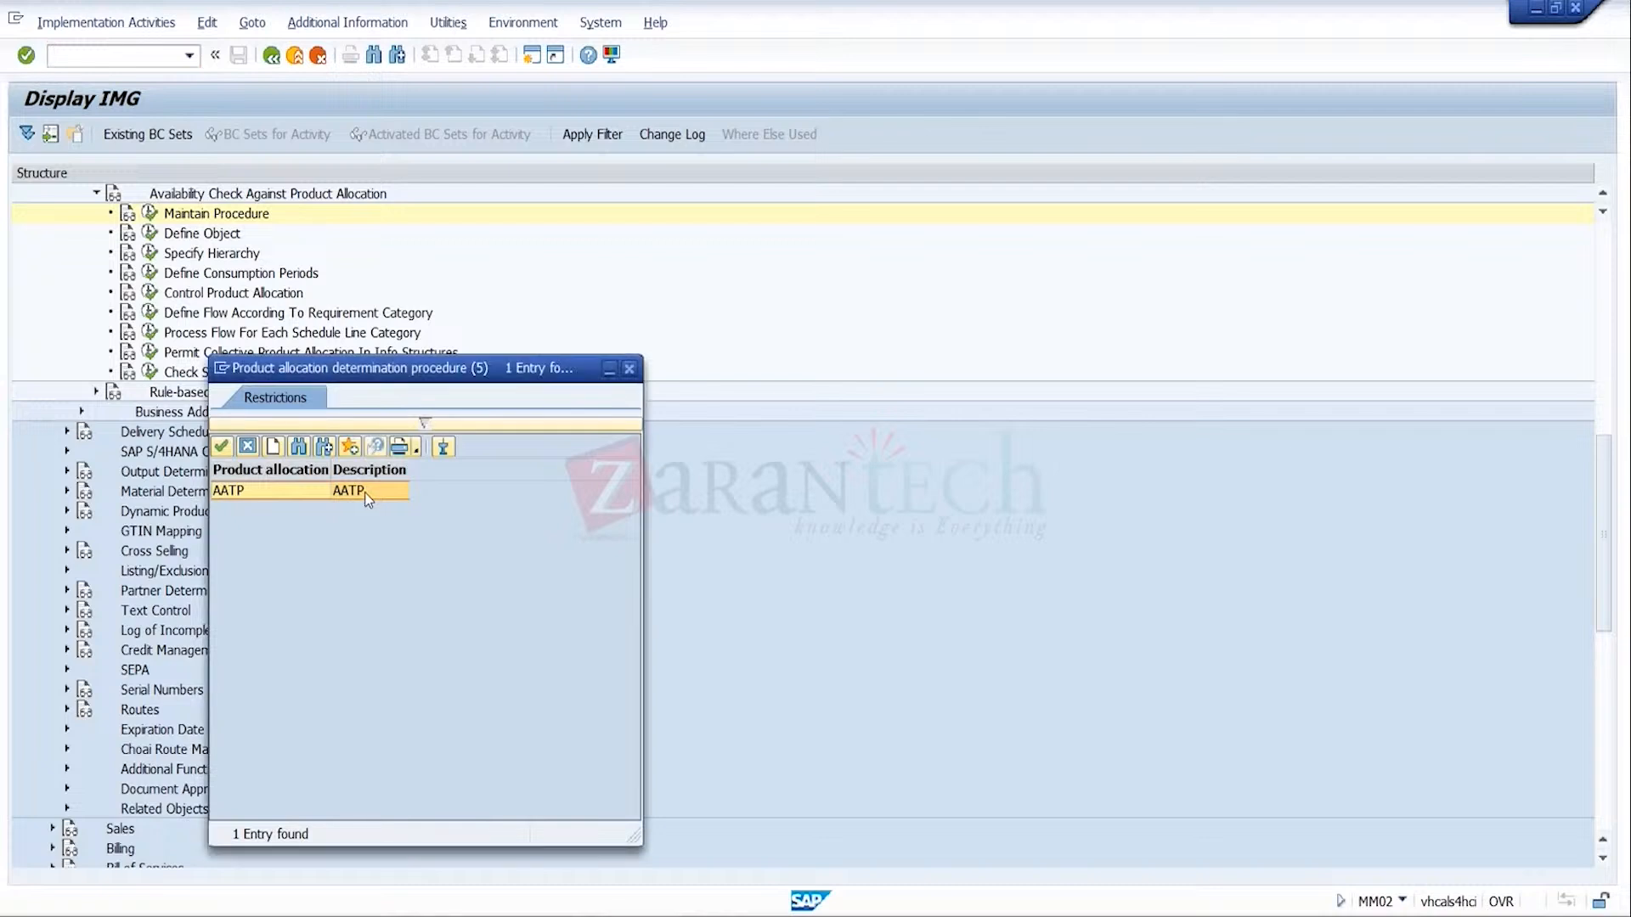
# Step: Examine the product allocation procedure definition under Maintain Procedure and return to the procedure selection in the material's basic data
pyautogui.click(151, 214)
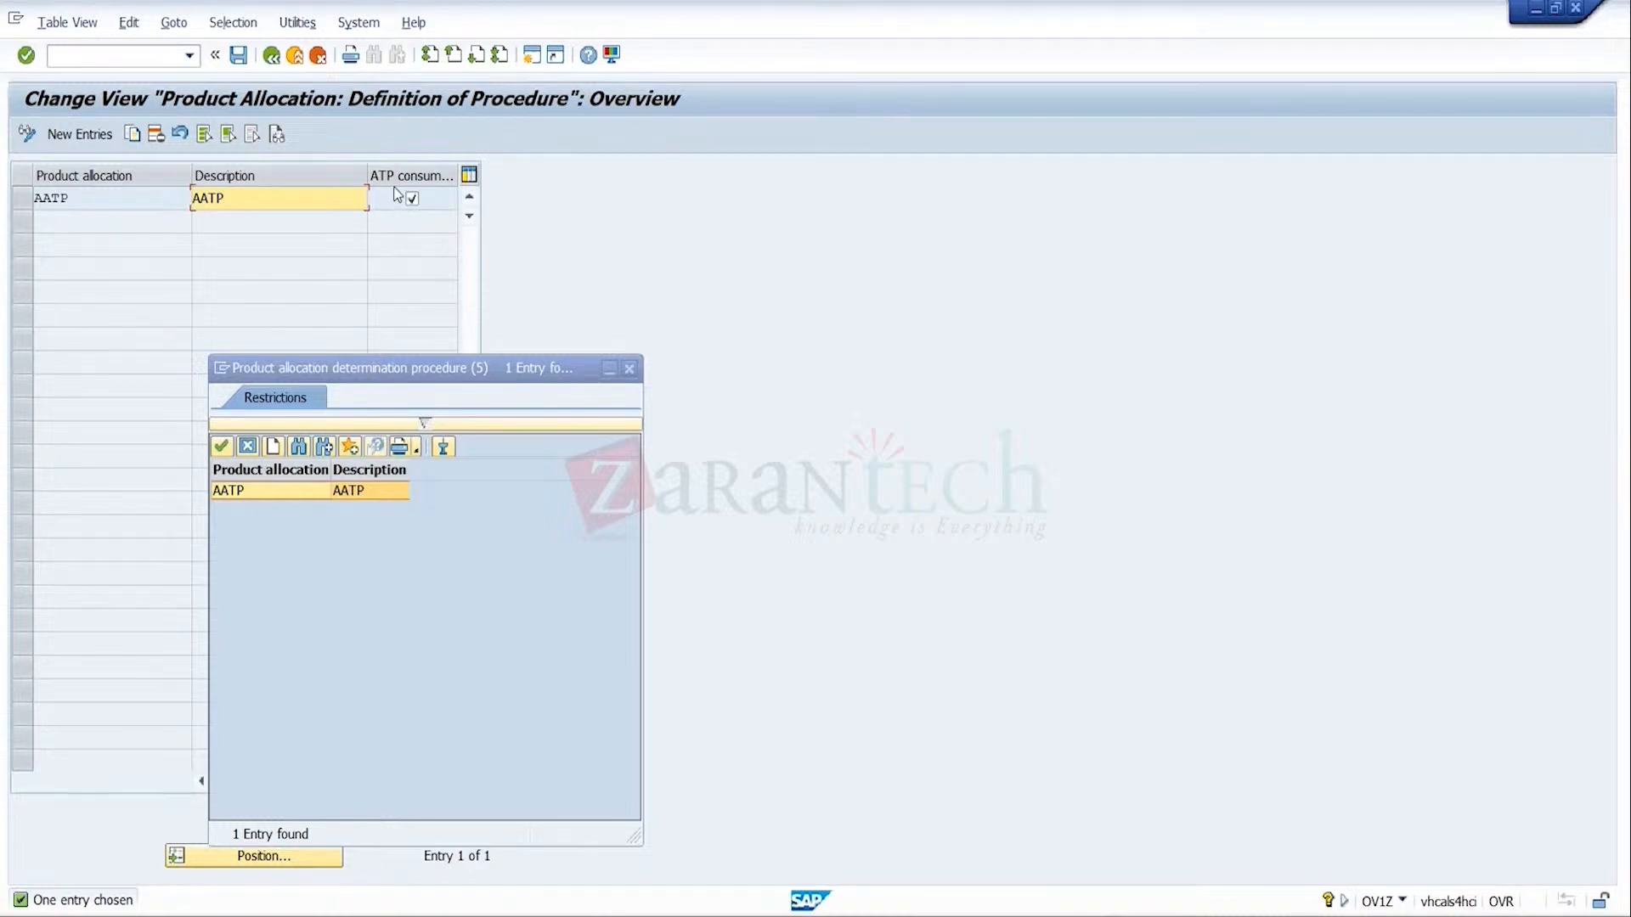
pyautogui.click(272, 57)
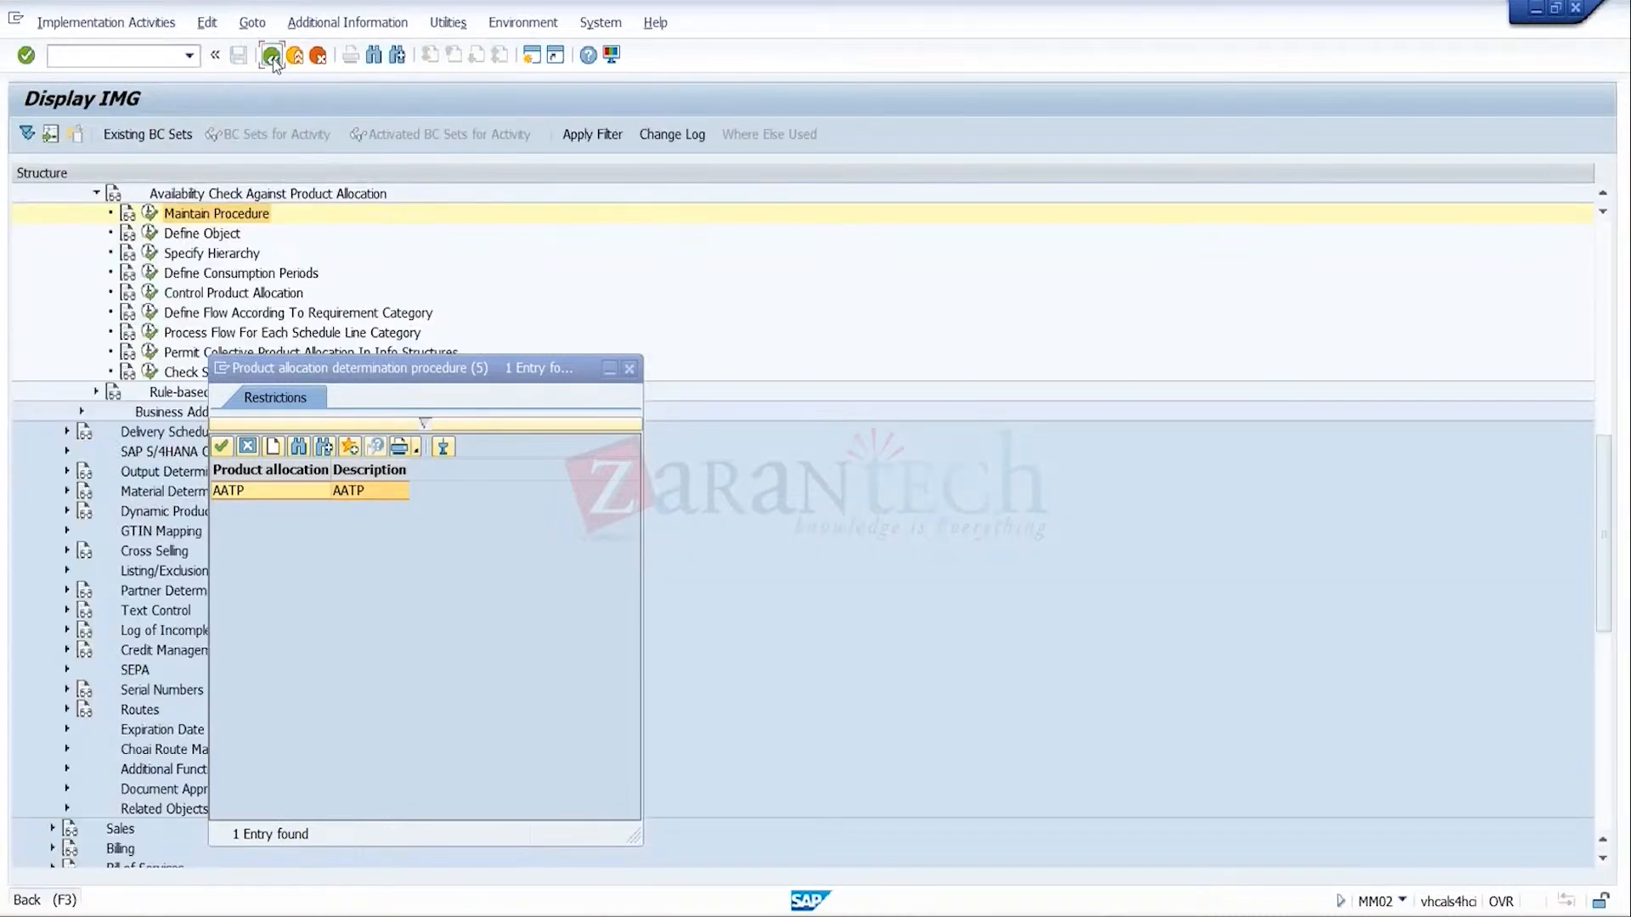
pyautogui.click(273, 58)
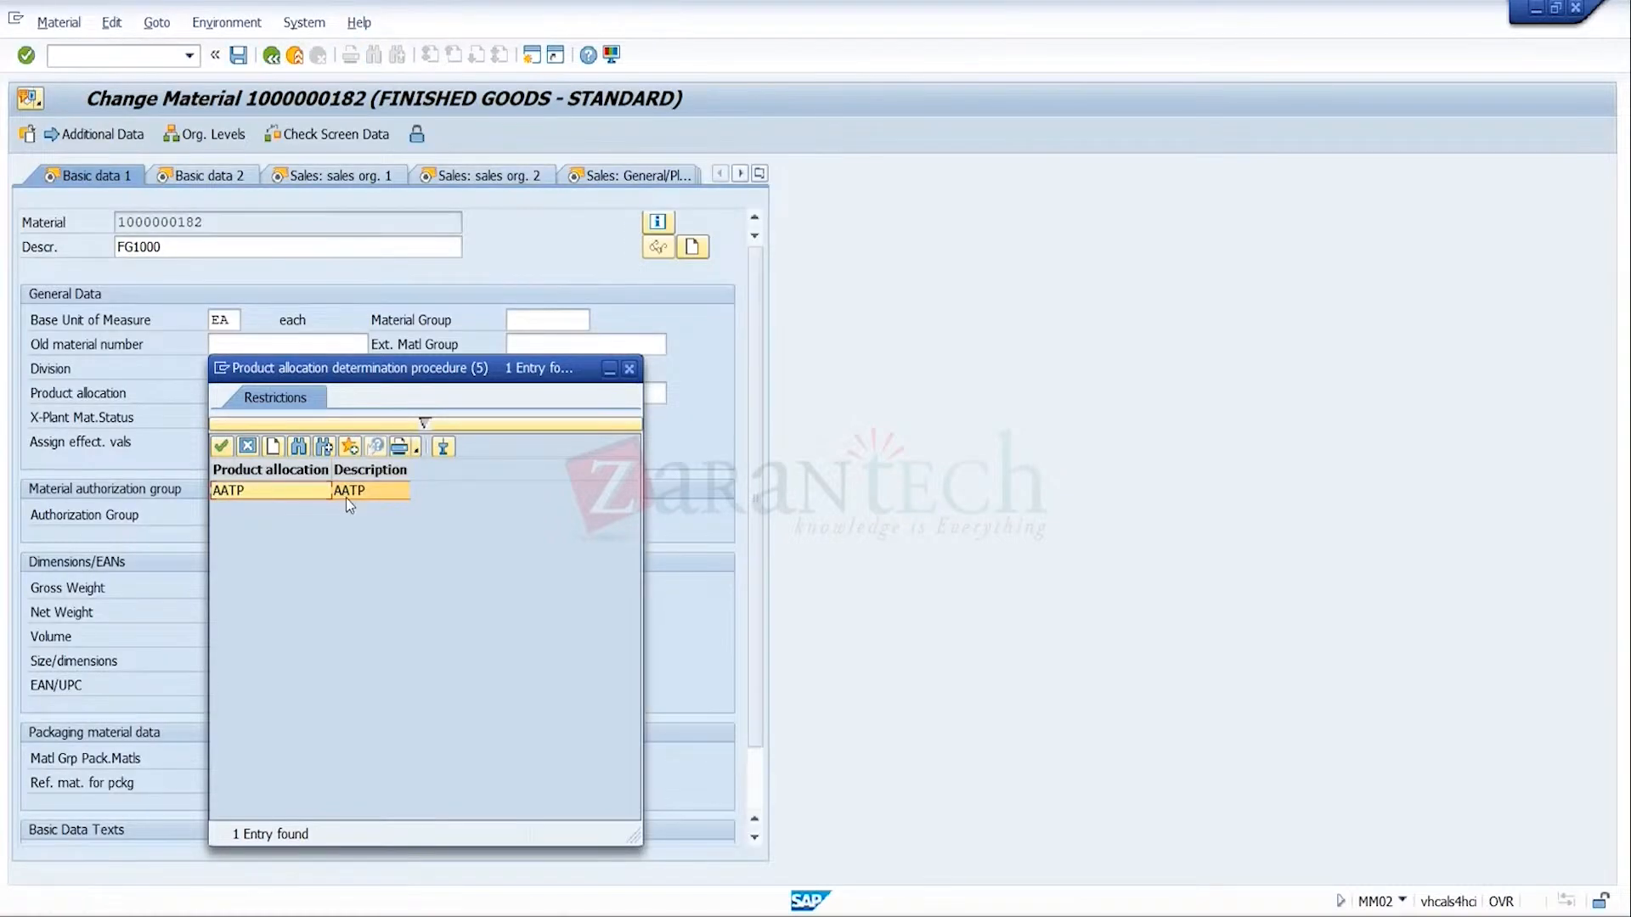
# Step: Assign product allocation procedure AATP in the material's basic data and continue to the first sales organization view
pyautogui.doubleClick(345, 498)
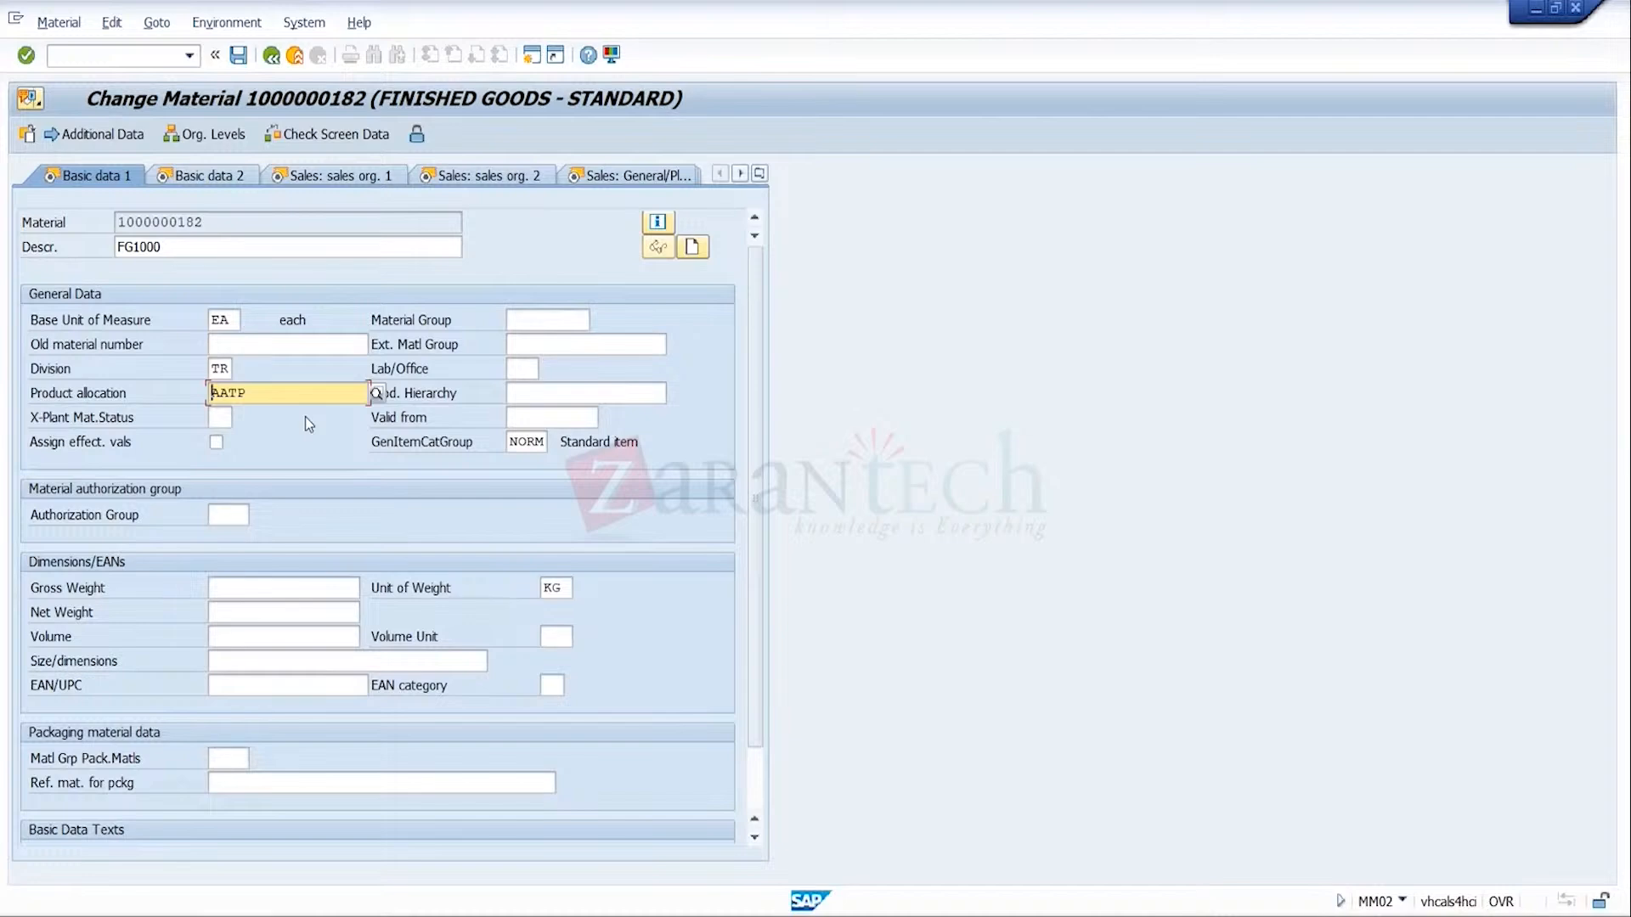
pyautogui.press('Return')
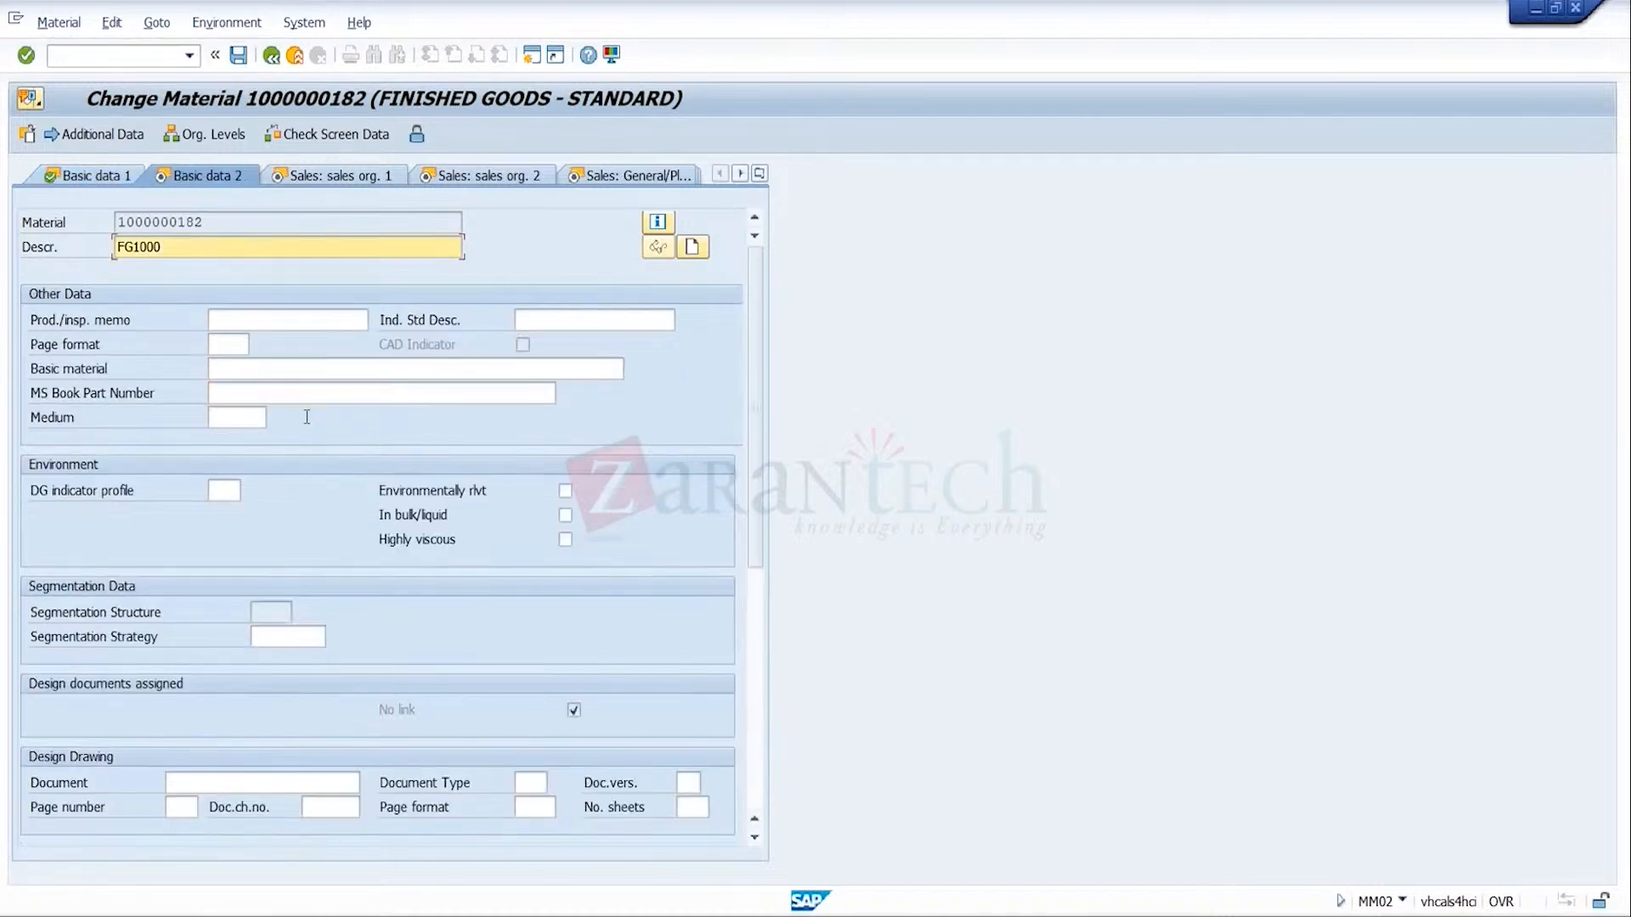
pyautogui.press('Return')
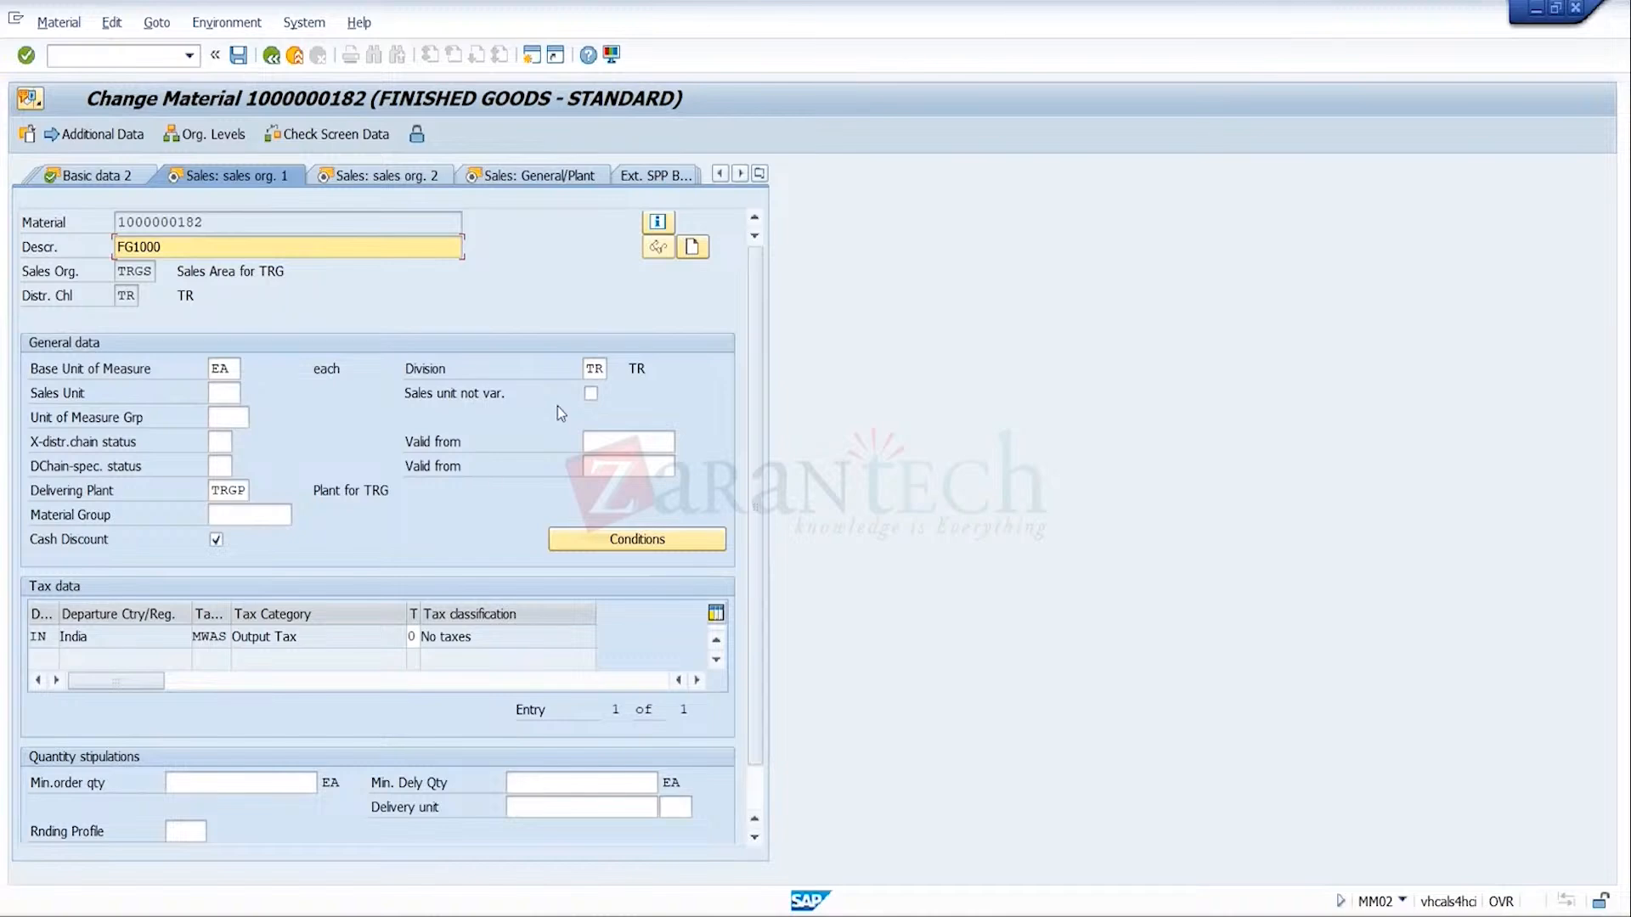
# Step: Set the availability check in the Sales: General/Plant view to 01 Daily requirements and save the material
pyautogui.click(595, 370)
pyautogui.click(488, 516)
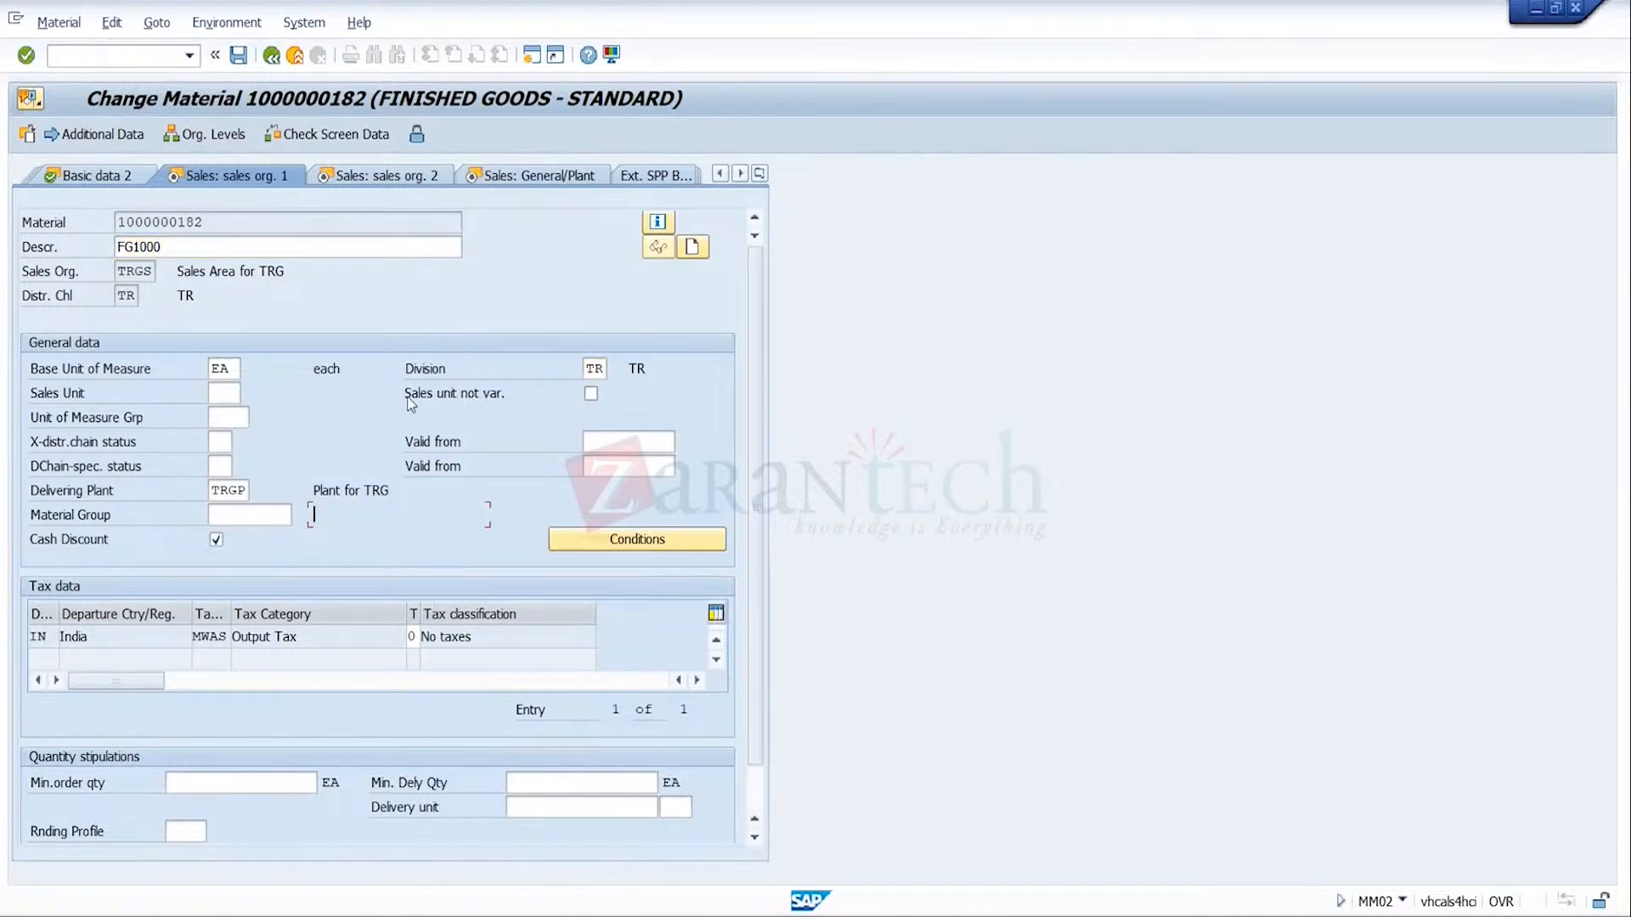
pyautogui.click(548, 177)
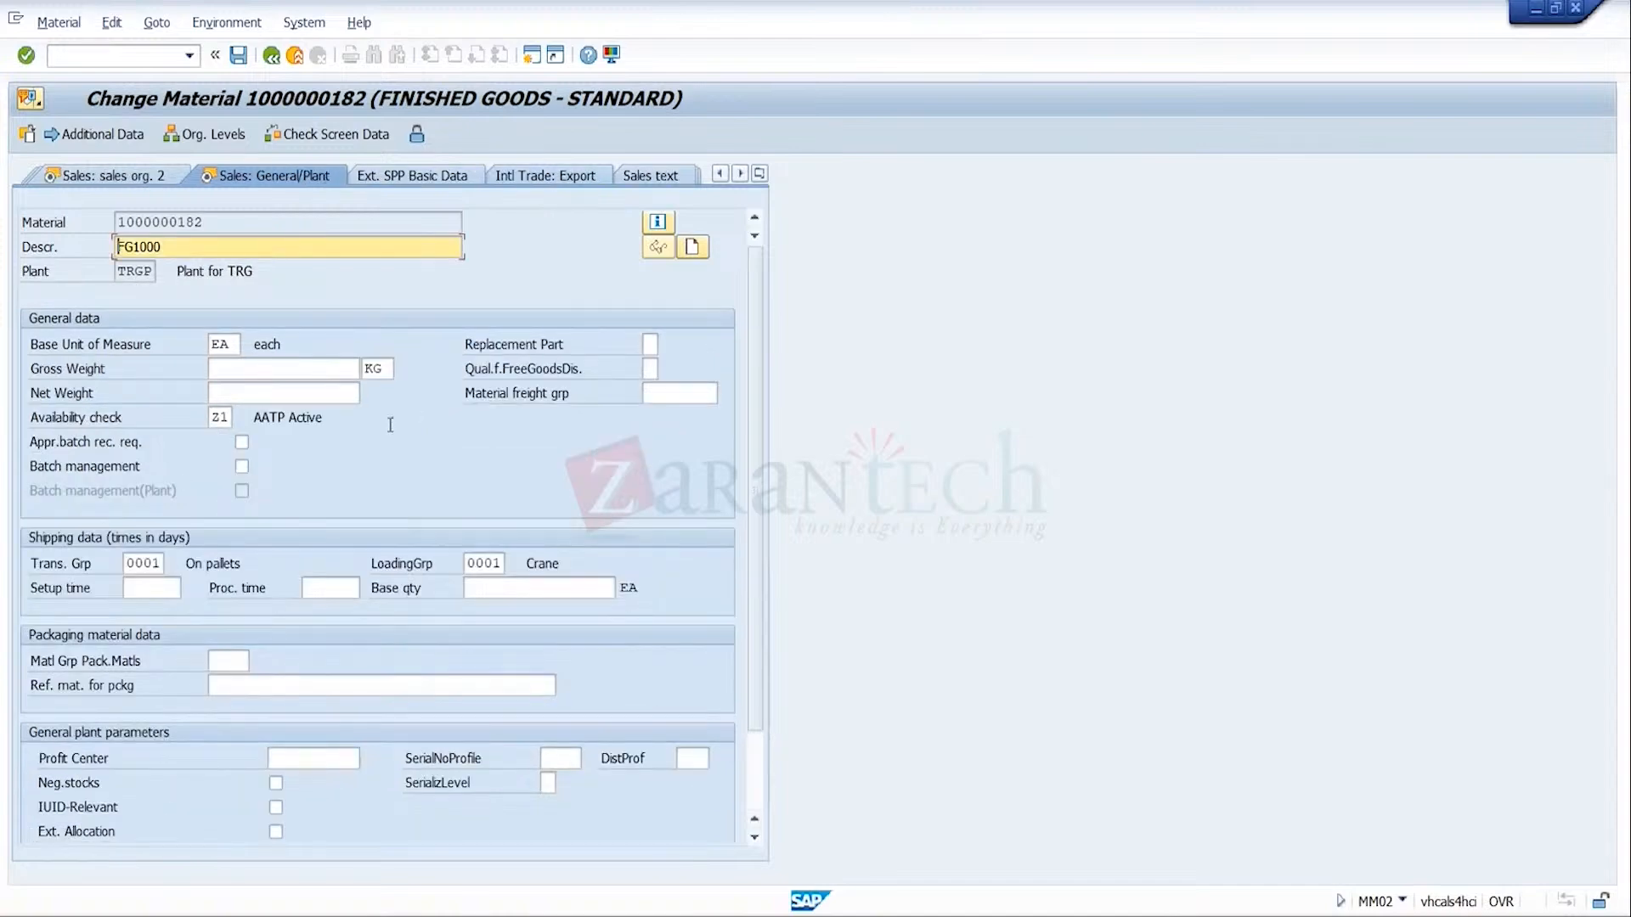
pyautogui.click(222, 417)
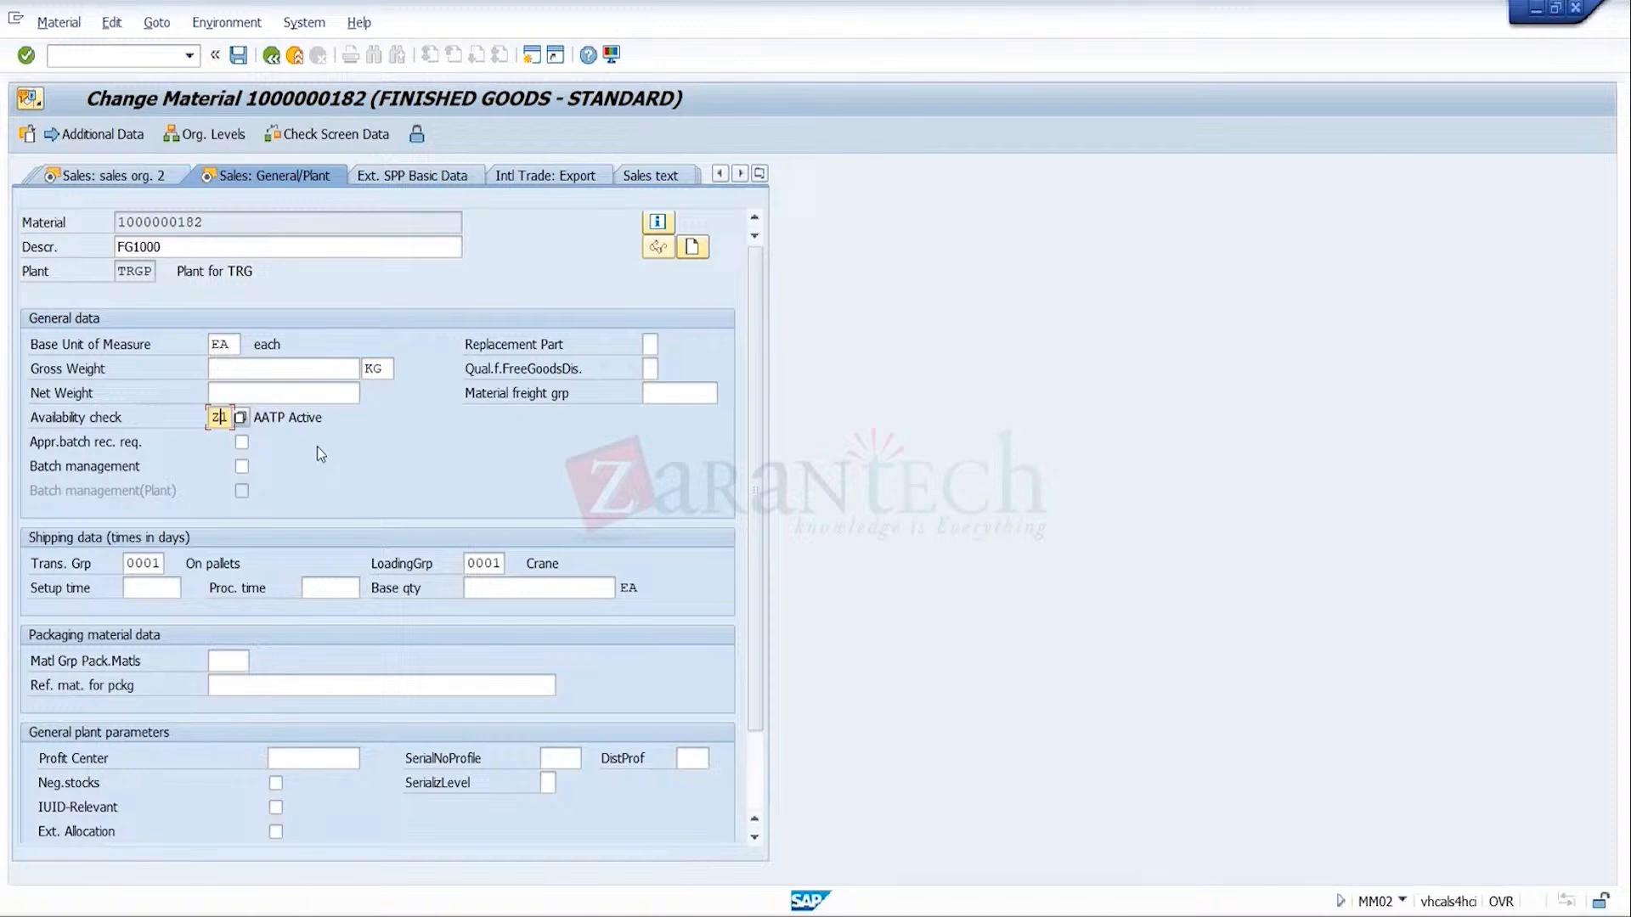
pyautogui.click(241, 417)
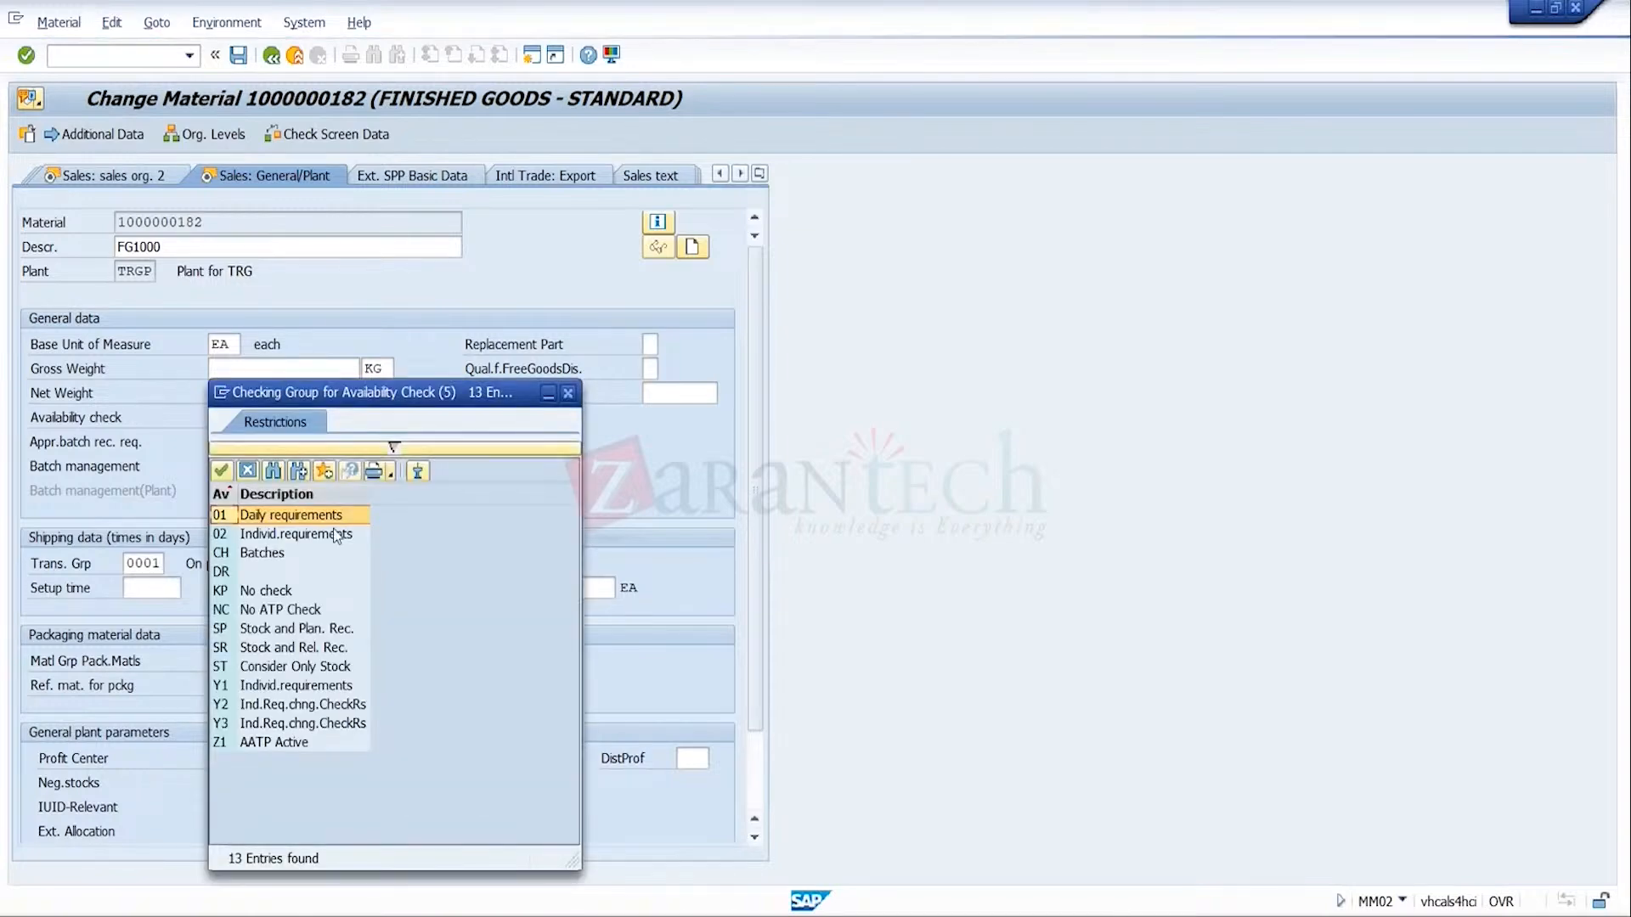
pyautogui.doubleClick(346, 520)
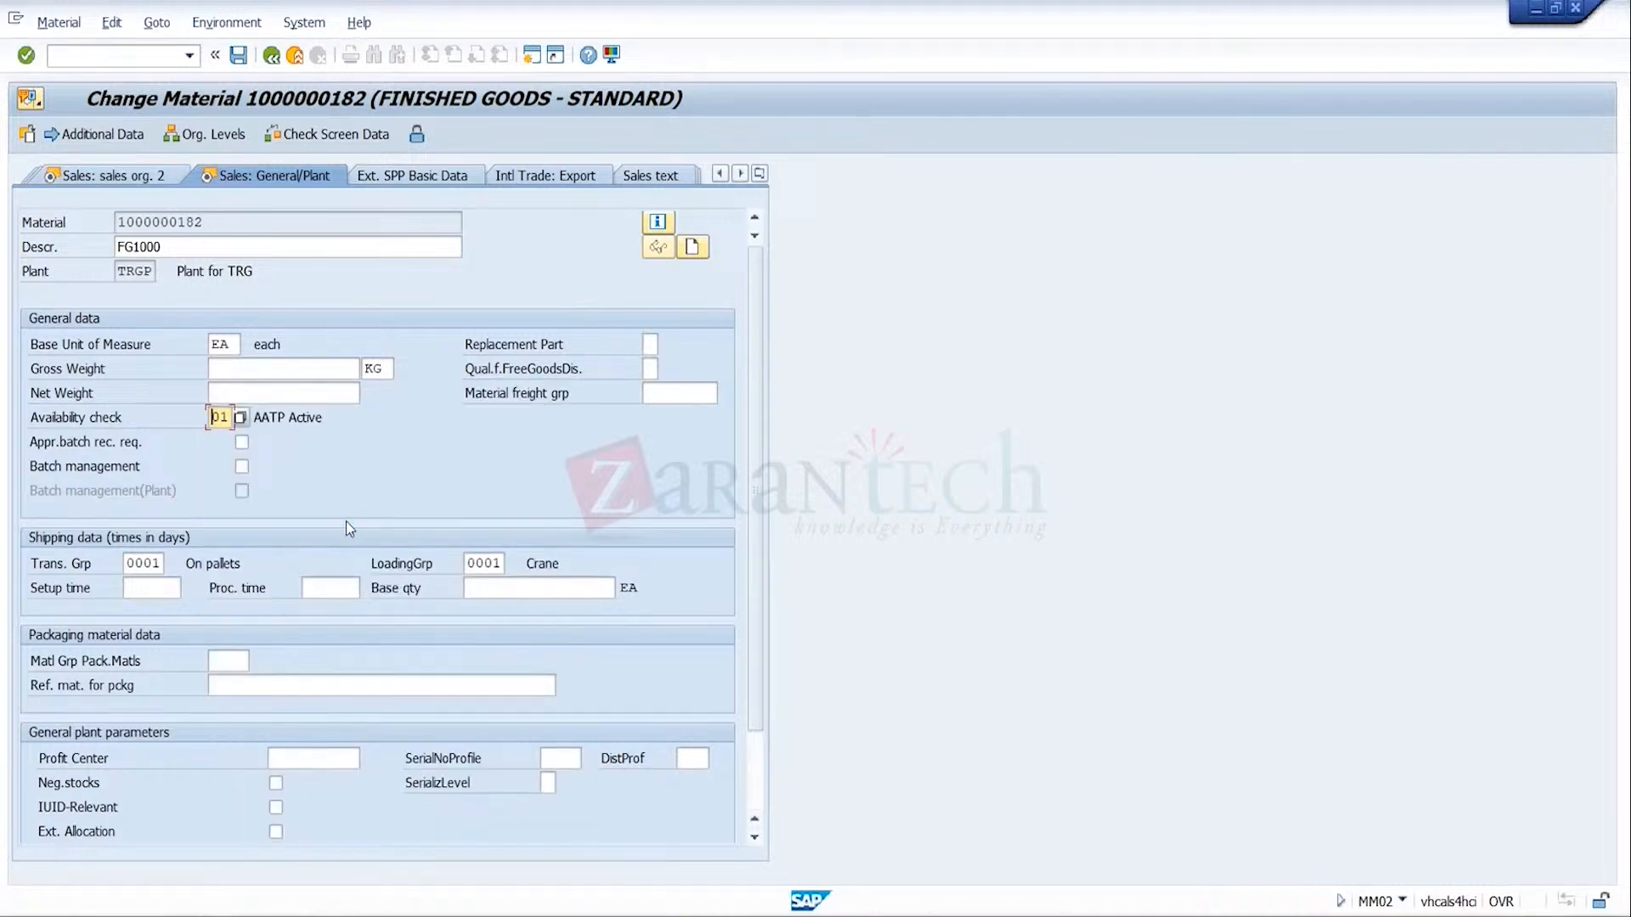
pyautogui.press('Return')
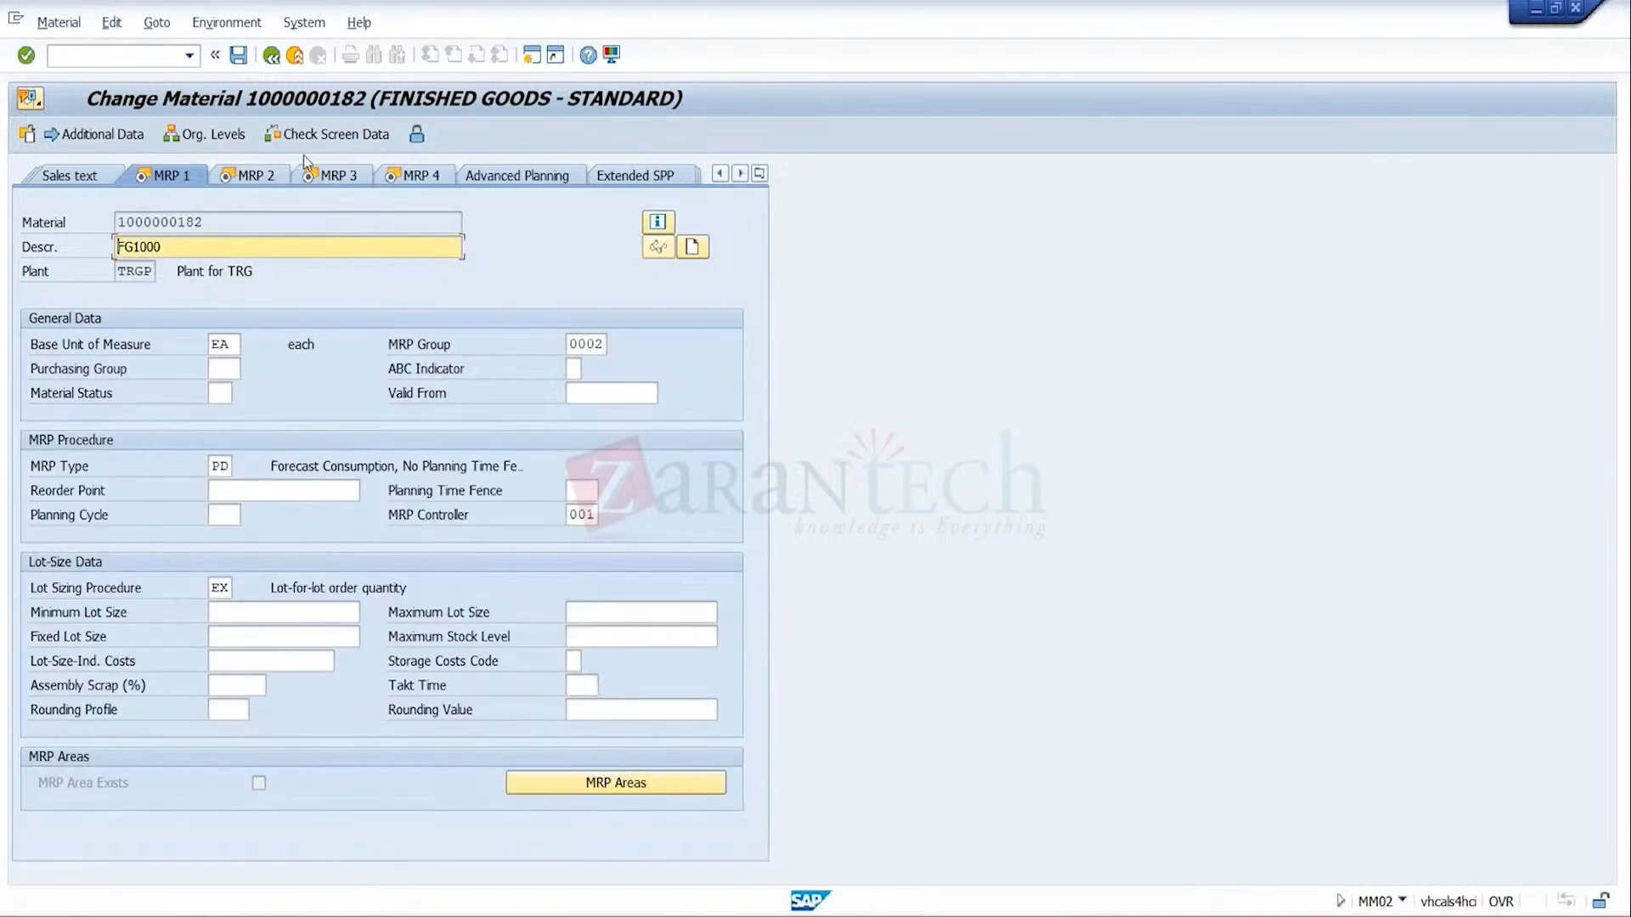
pyautogui.click(239, 56)
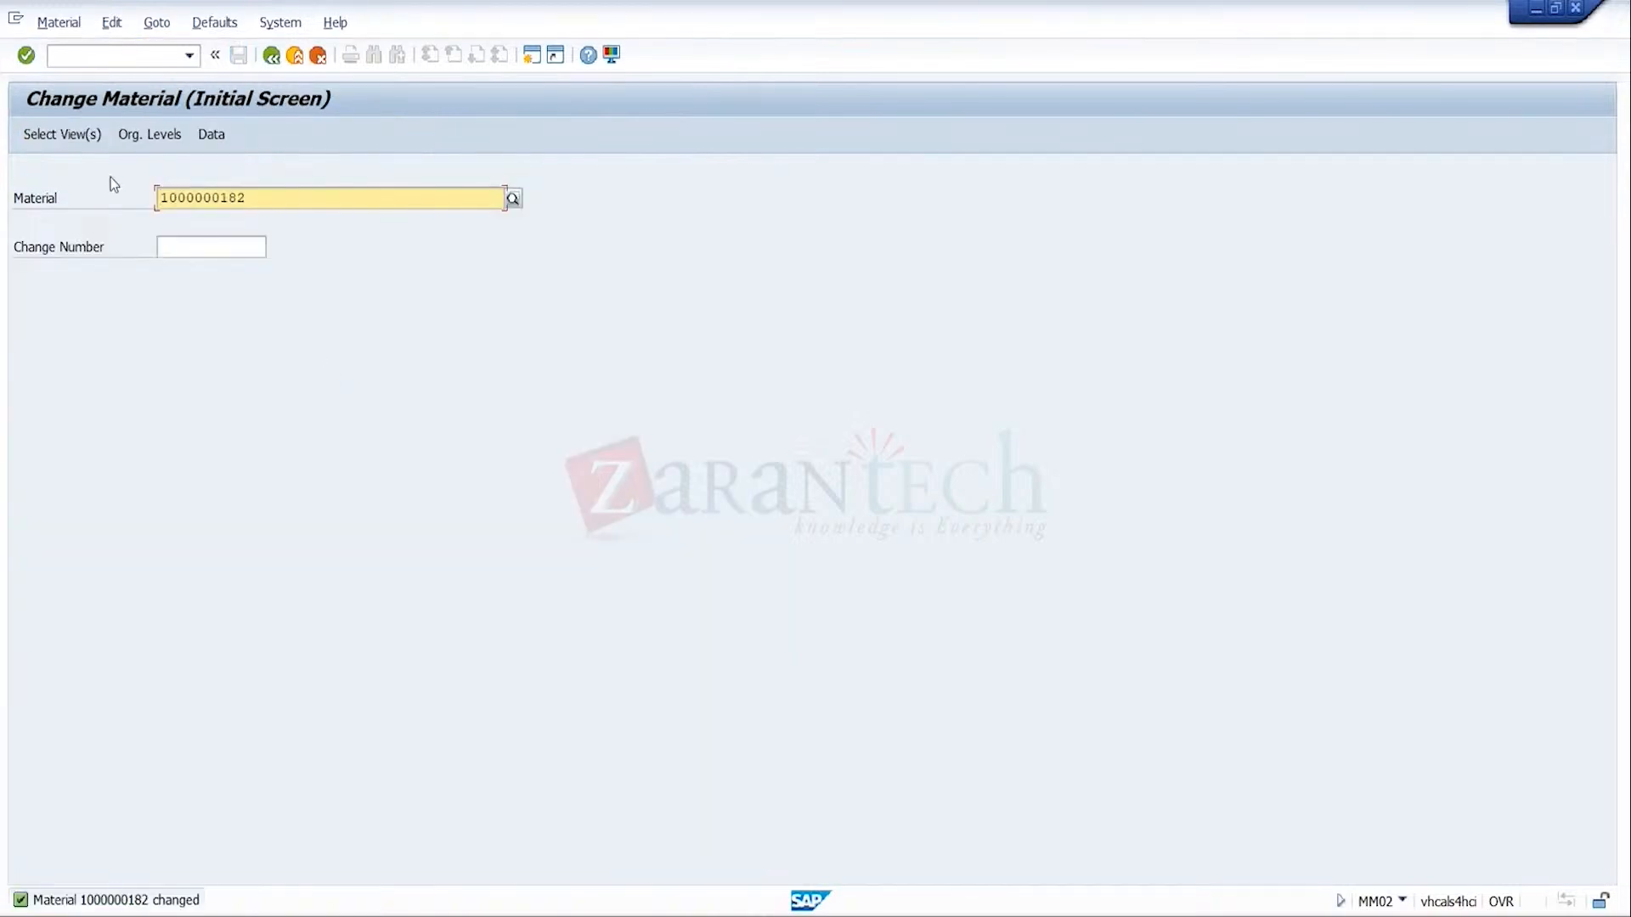
pyautogui.click(88, 136)
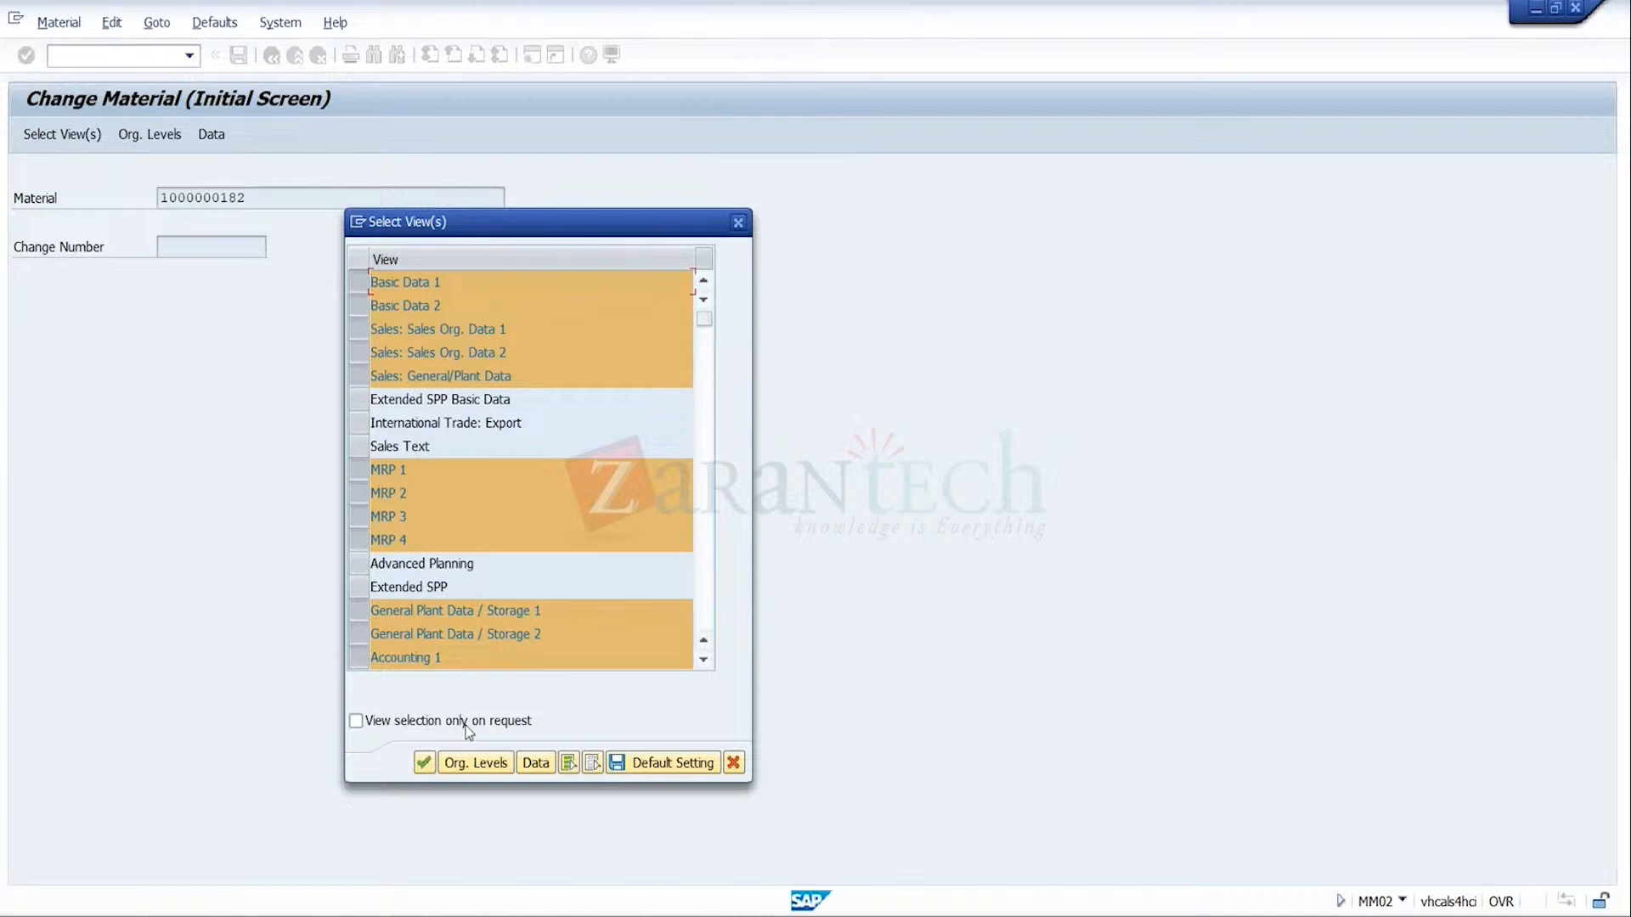
pyautogui.click(475, 762)
pyautogui.press('Return')
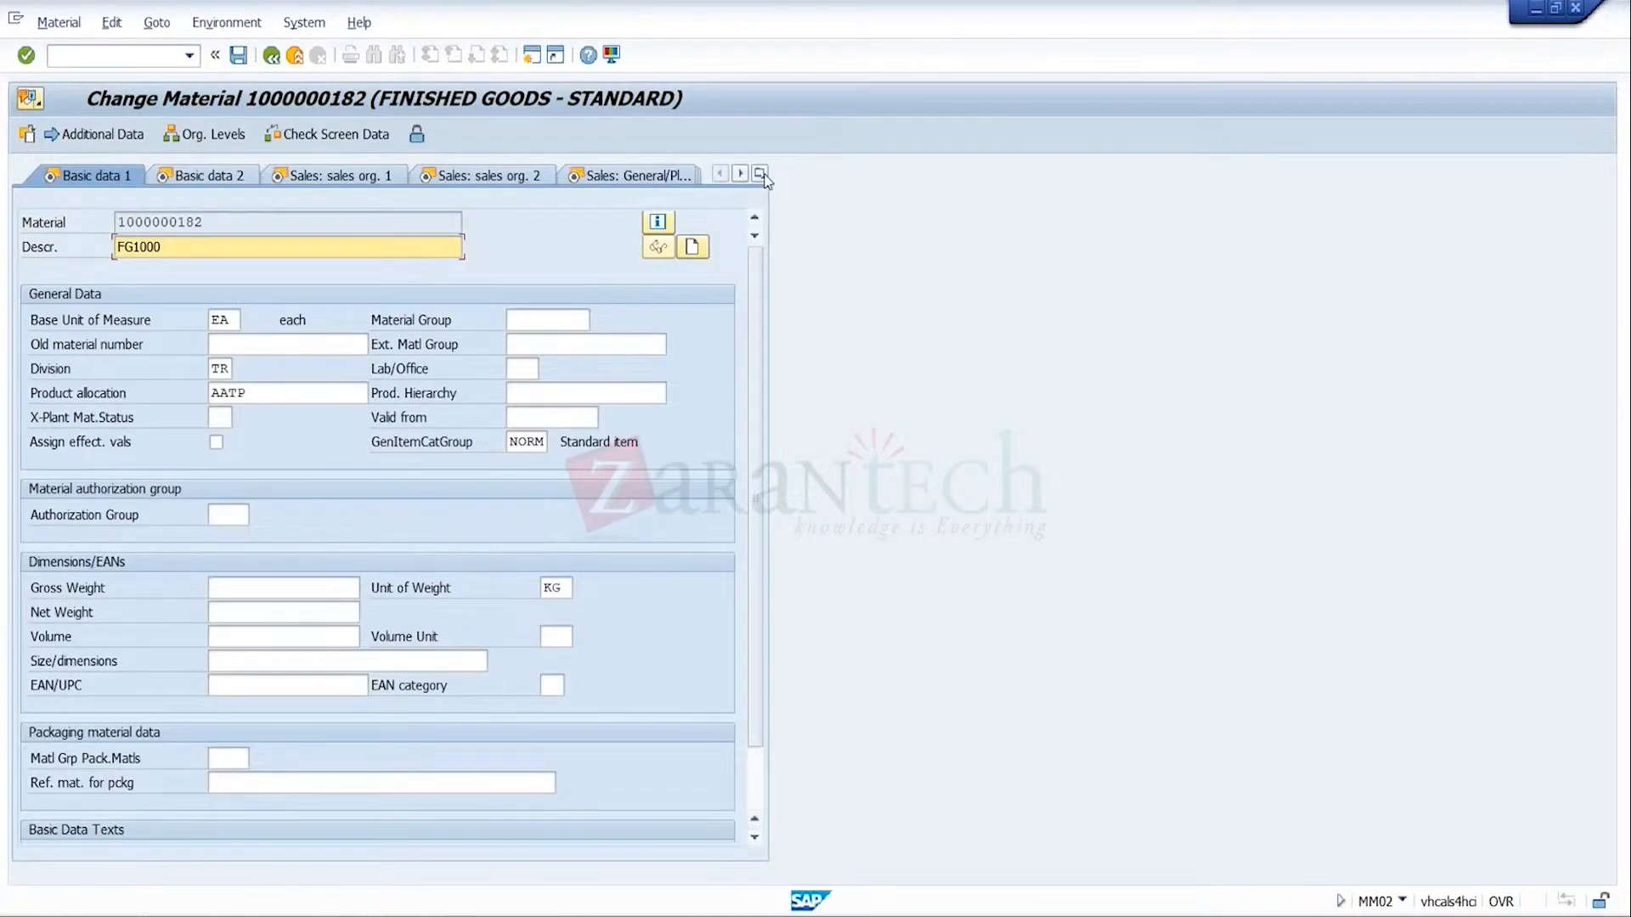
pyautogui.click(759, 173)
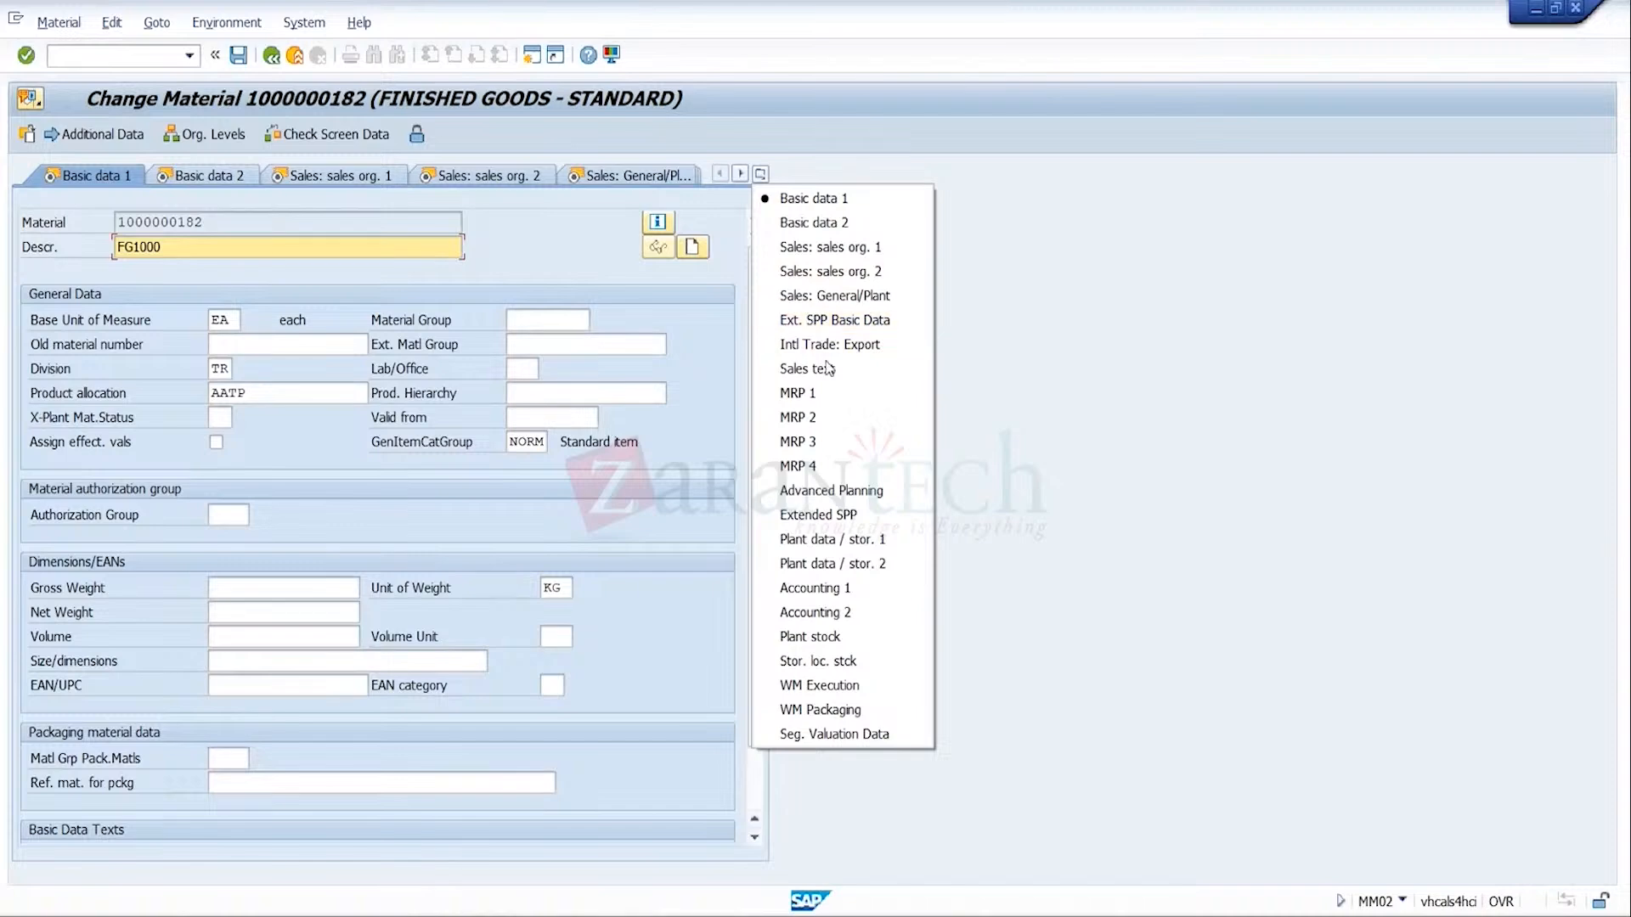
pyautogui.click(883, 297)
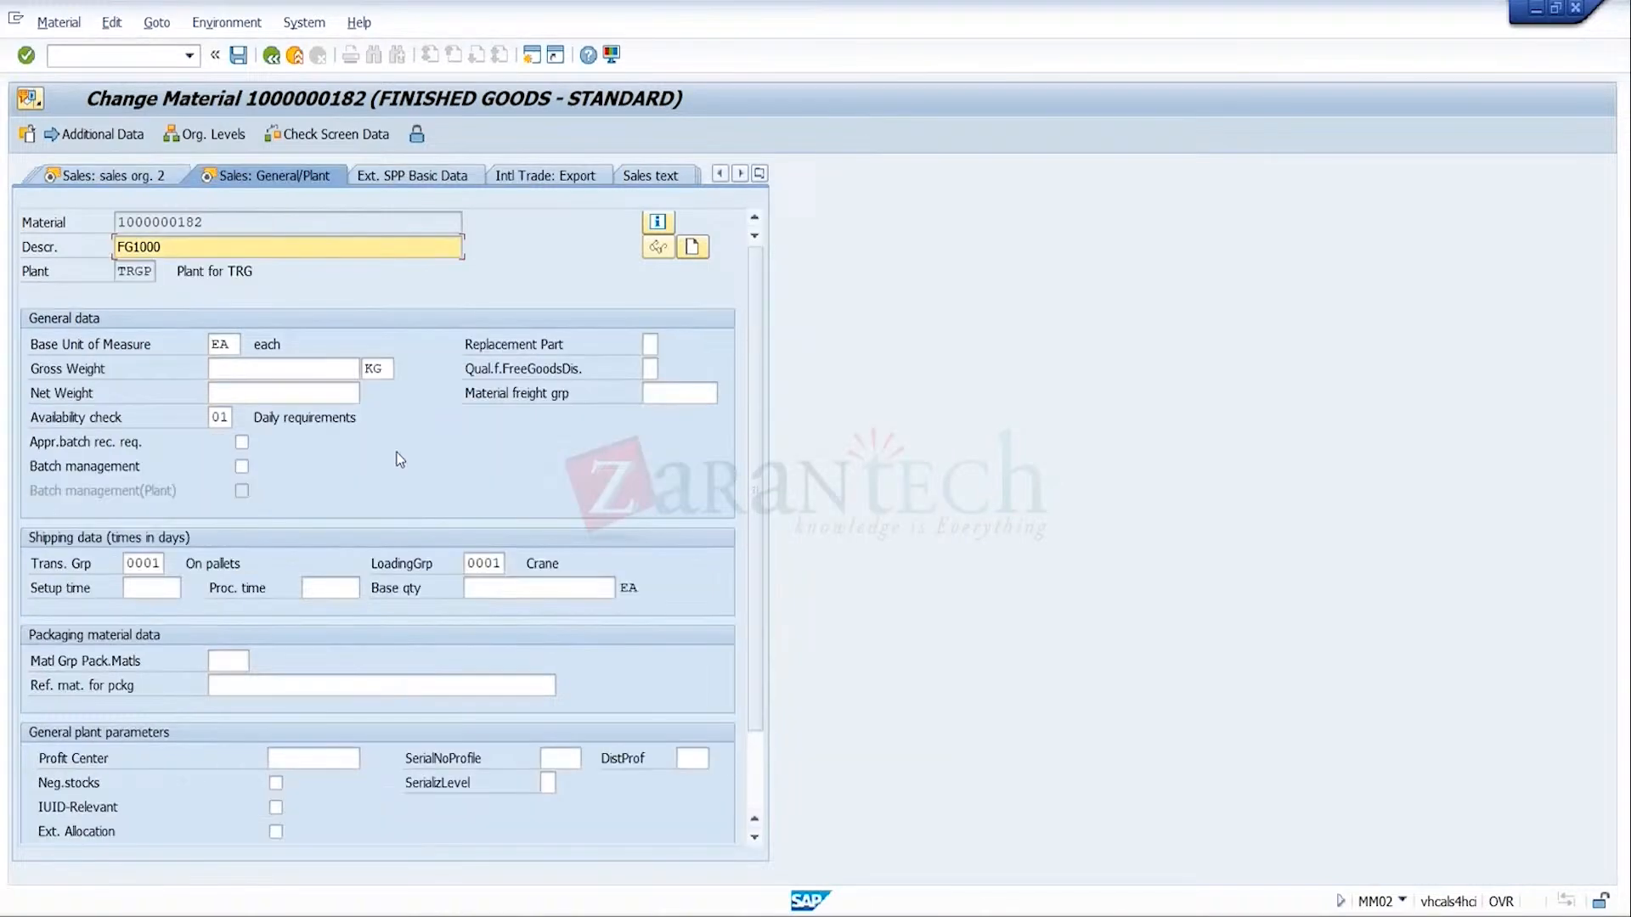
# Step: Set the availability check to Z1 AATP Active, recheck it in the Sales: General/Plant view, and save the material
pyautogui.click(220, 418)
pyautogui.press('BackSpace')
pyautogui.press('BackSpace')
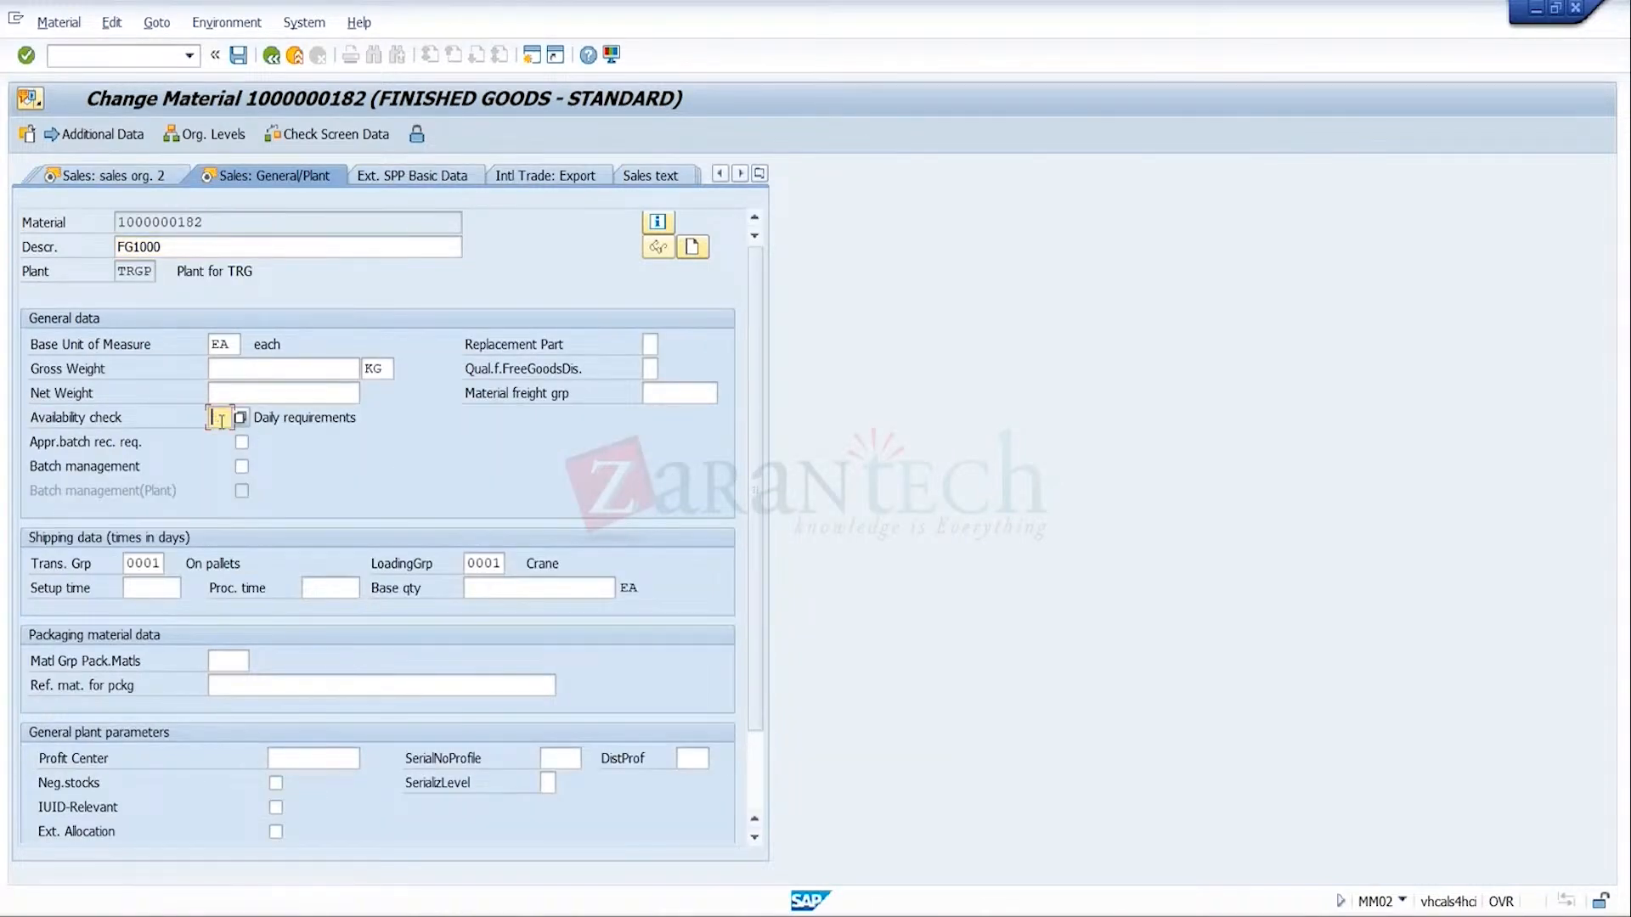
pyautogui.click(220, 459)
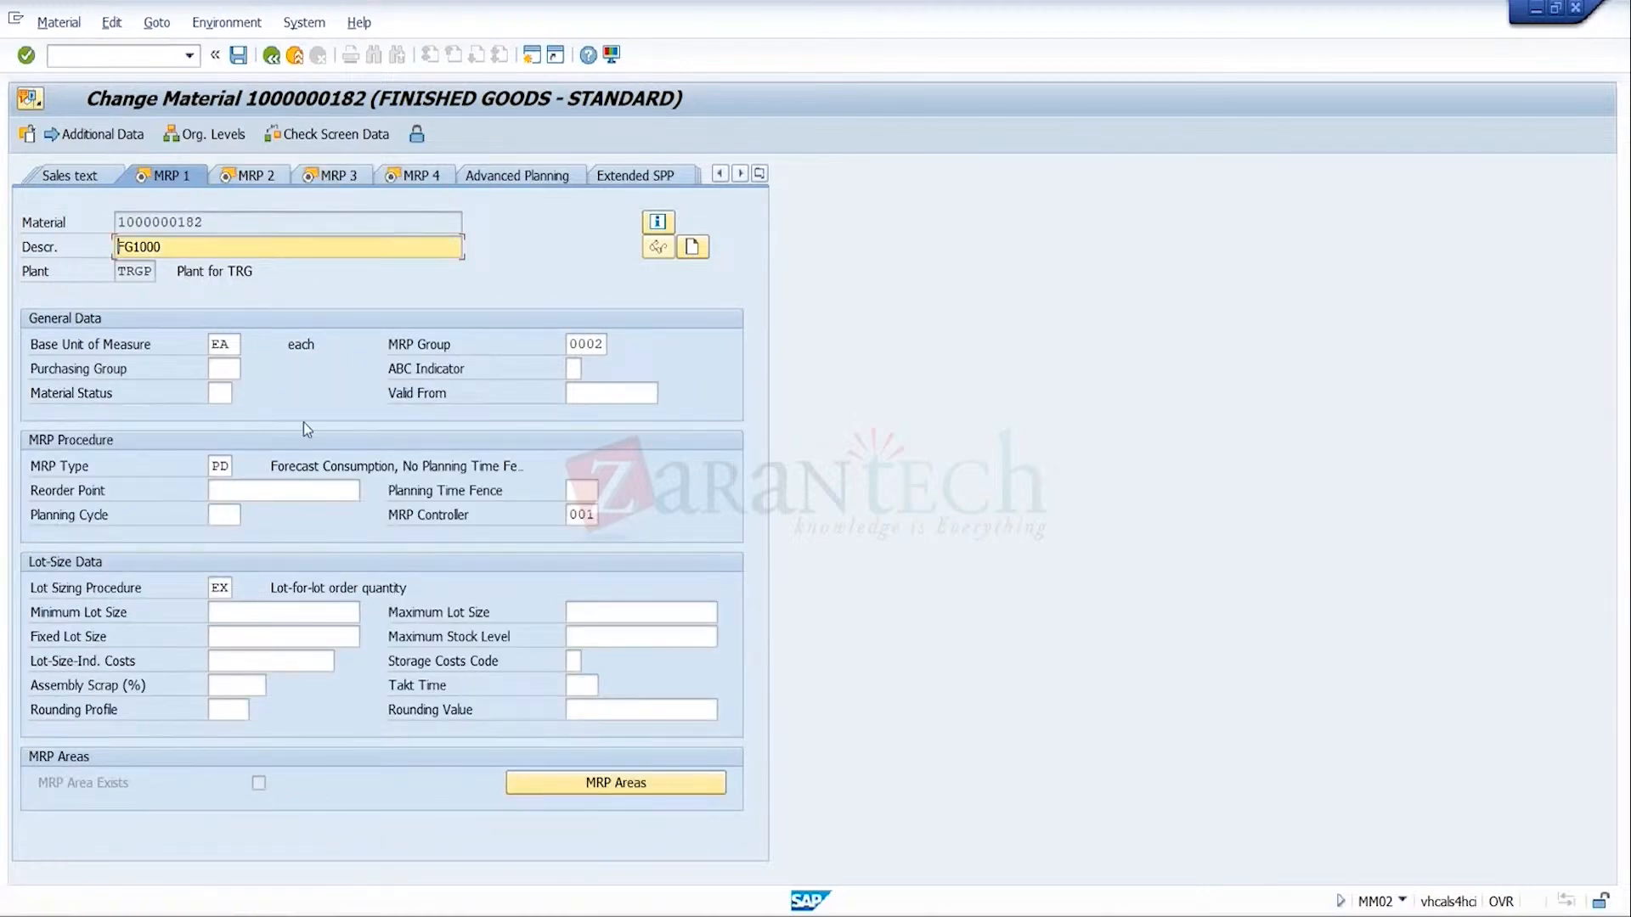
pyautogui.click(760, 175)
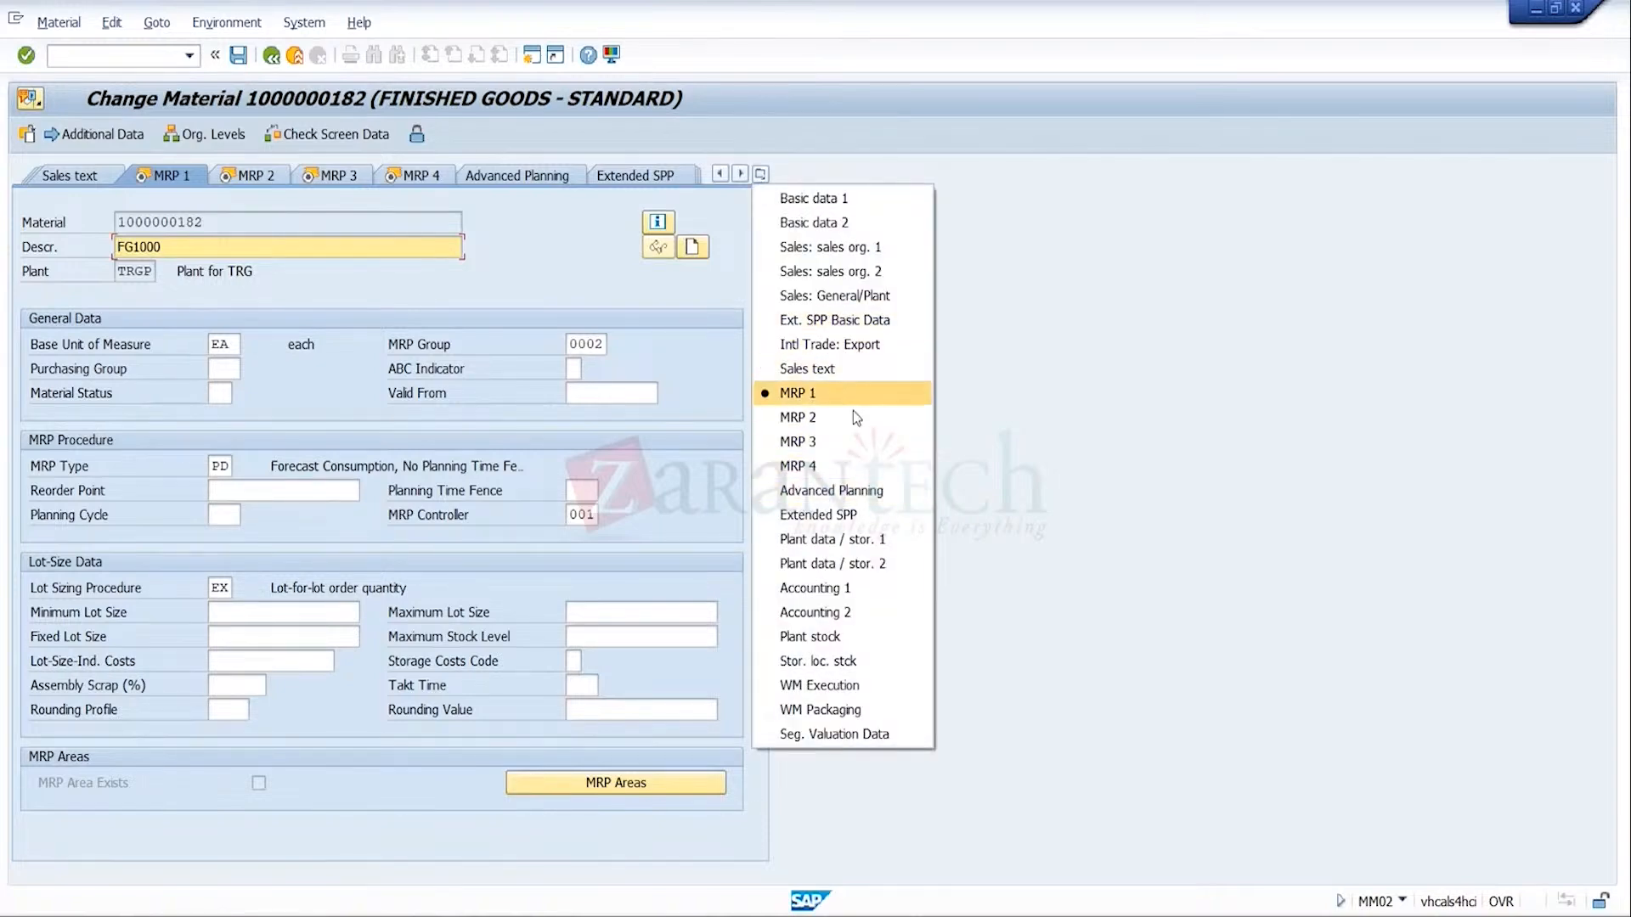
pyautogui.click(889, 302)
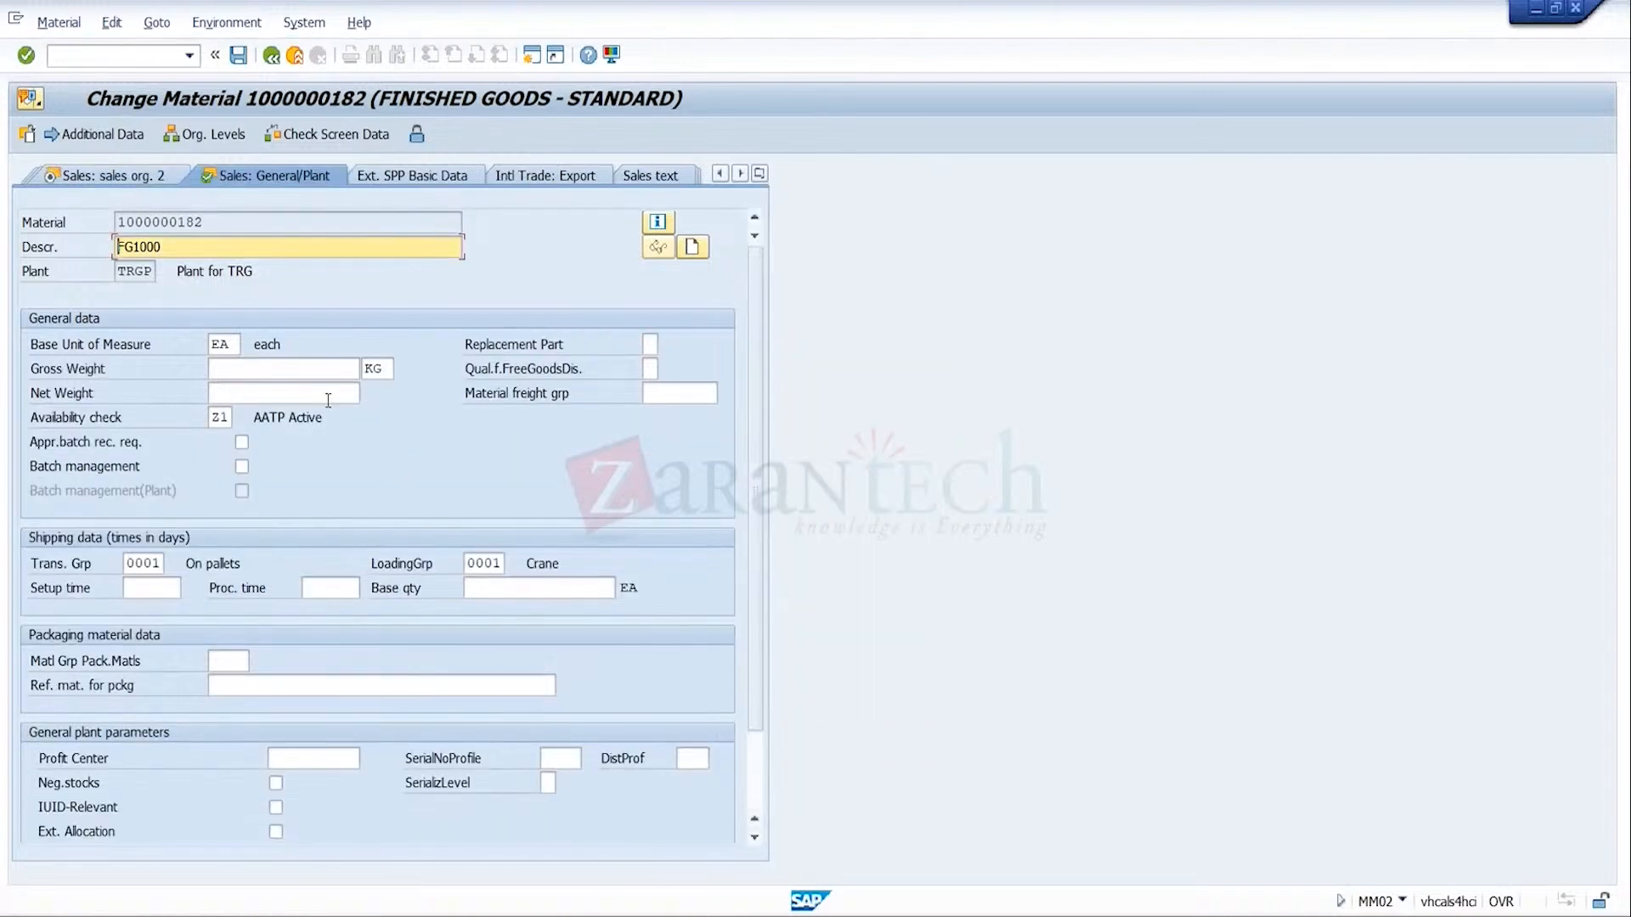
pyautogui.click(223, 418)
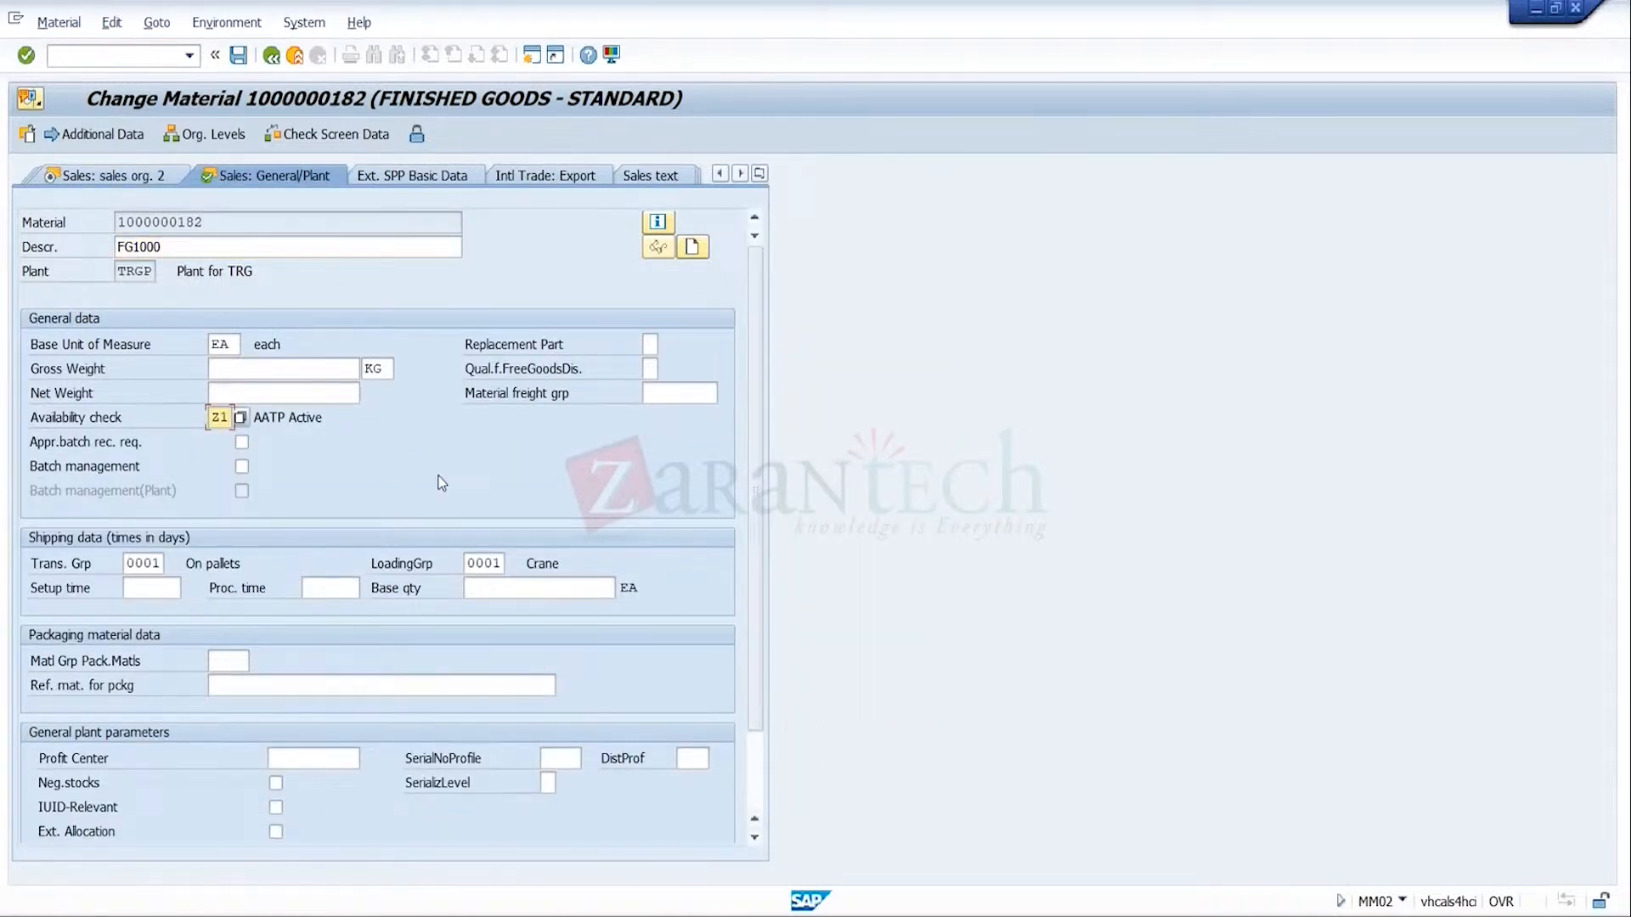
pyautogui.click(237, 59)
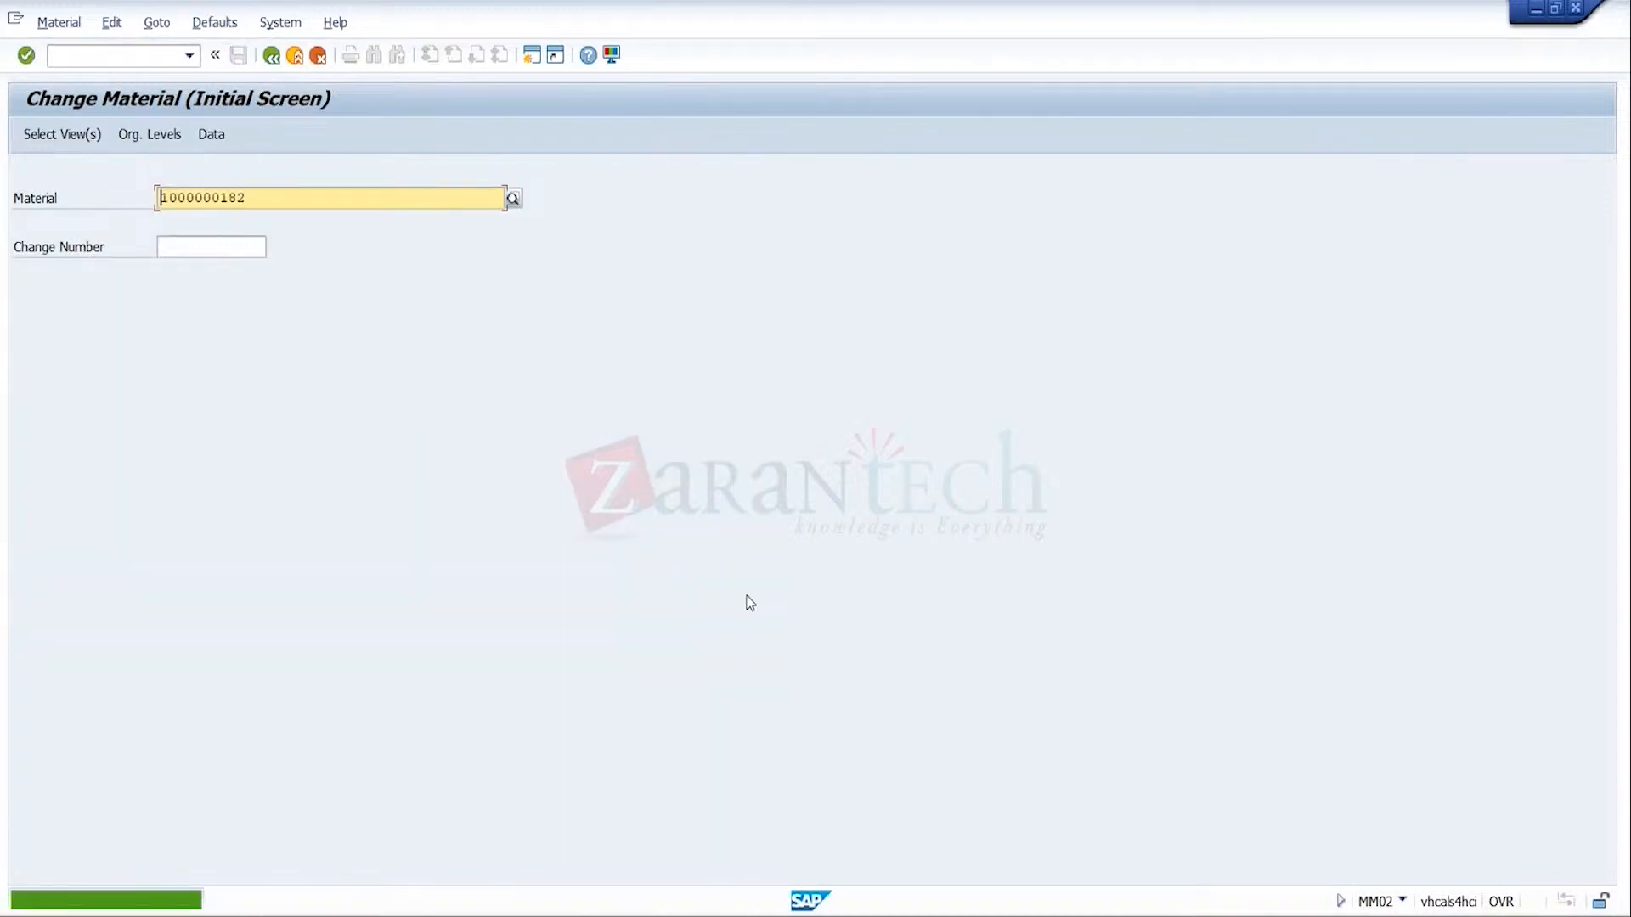
# Step: Try to search the apps for "configure bop" in the browser's Fiori launchpad, and close the launchpad tab
pyautogui.moveTo(1189, 916)
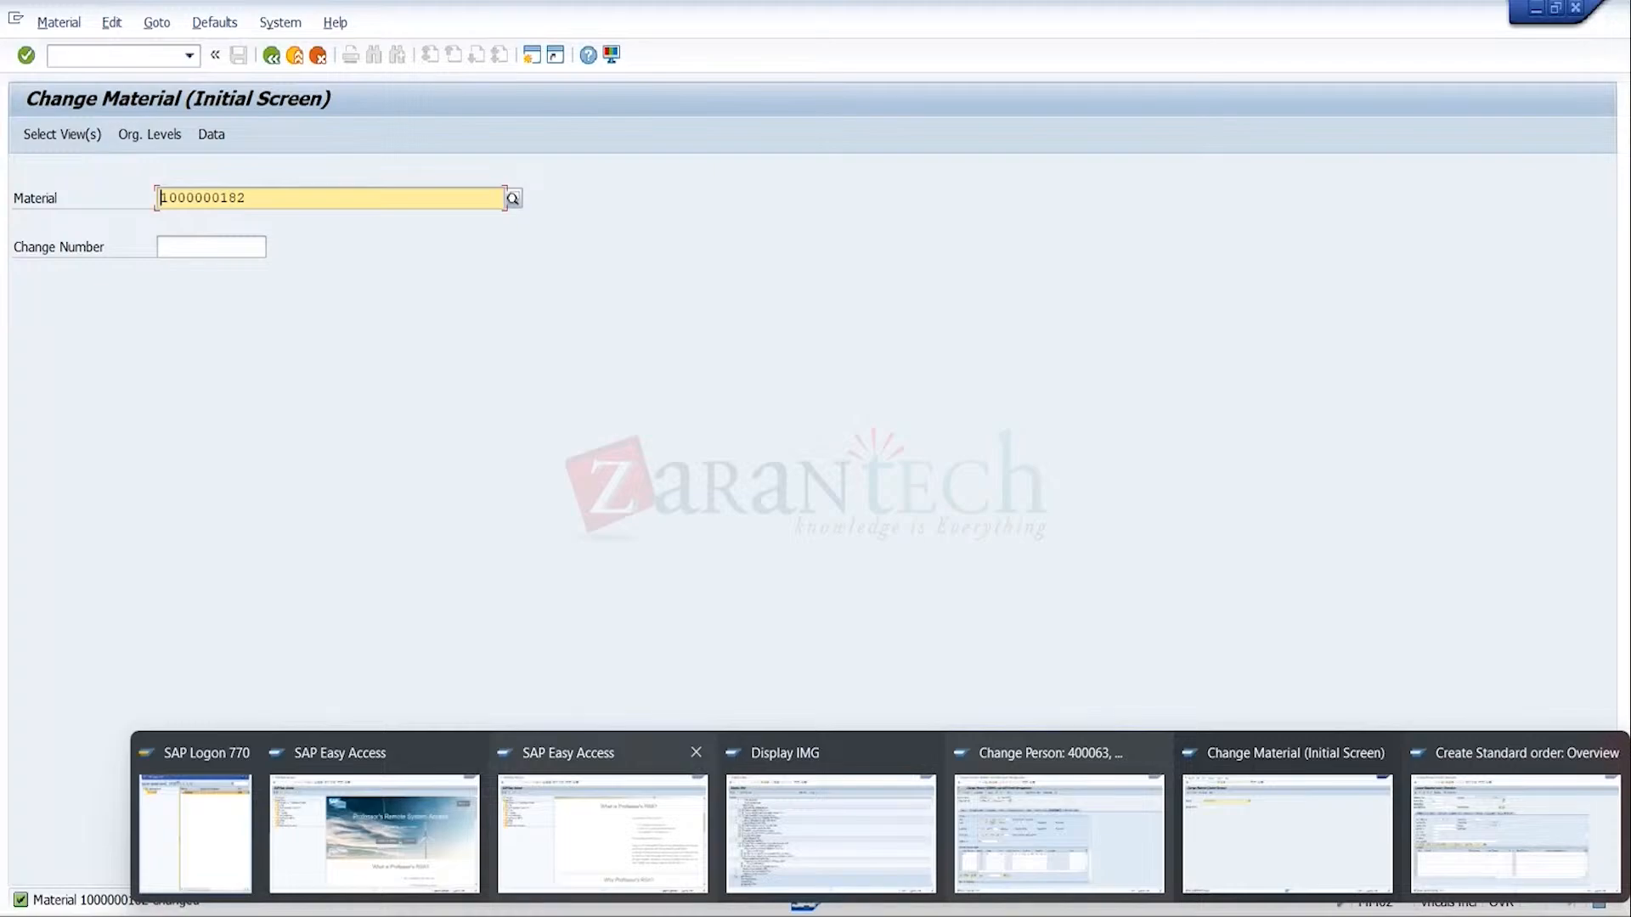
pyautogui.click(803, 904)
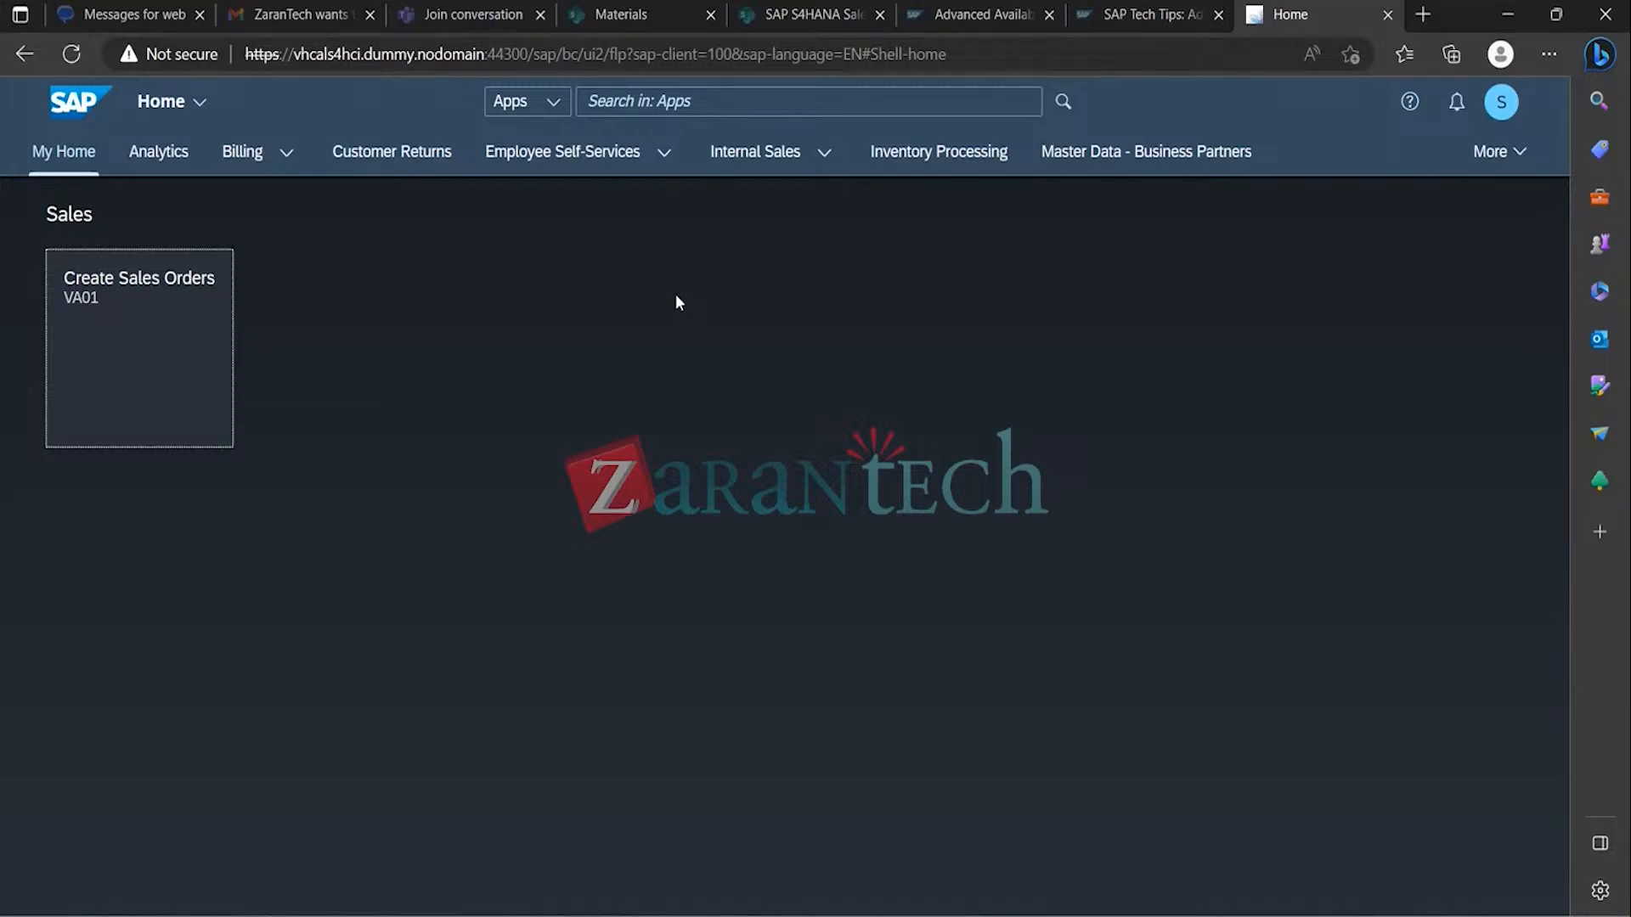
pyautogui.click(700, 102)
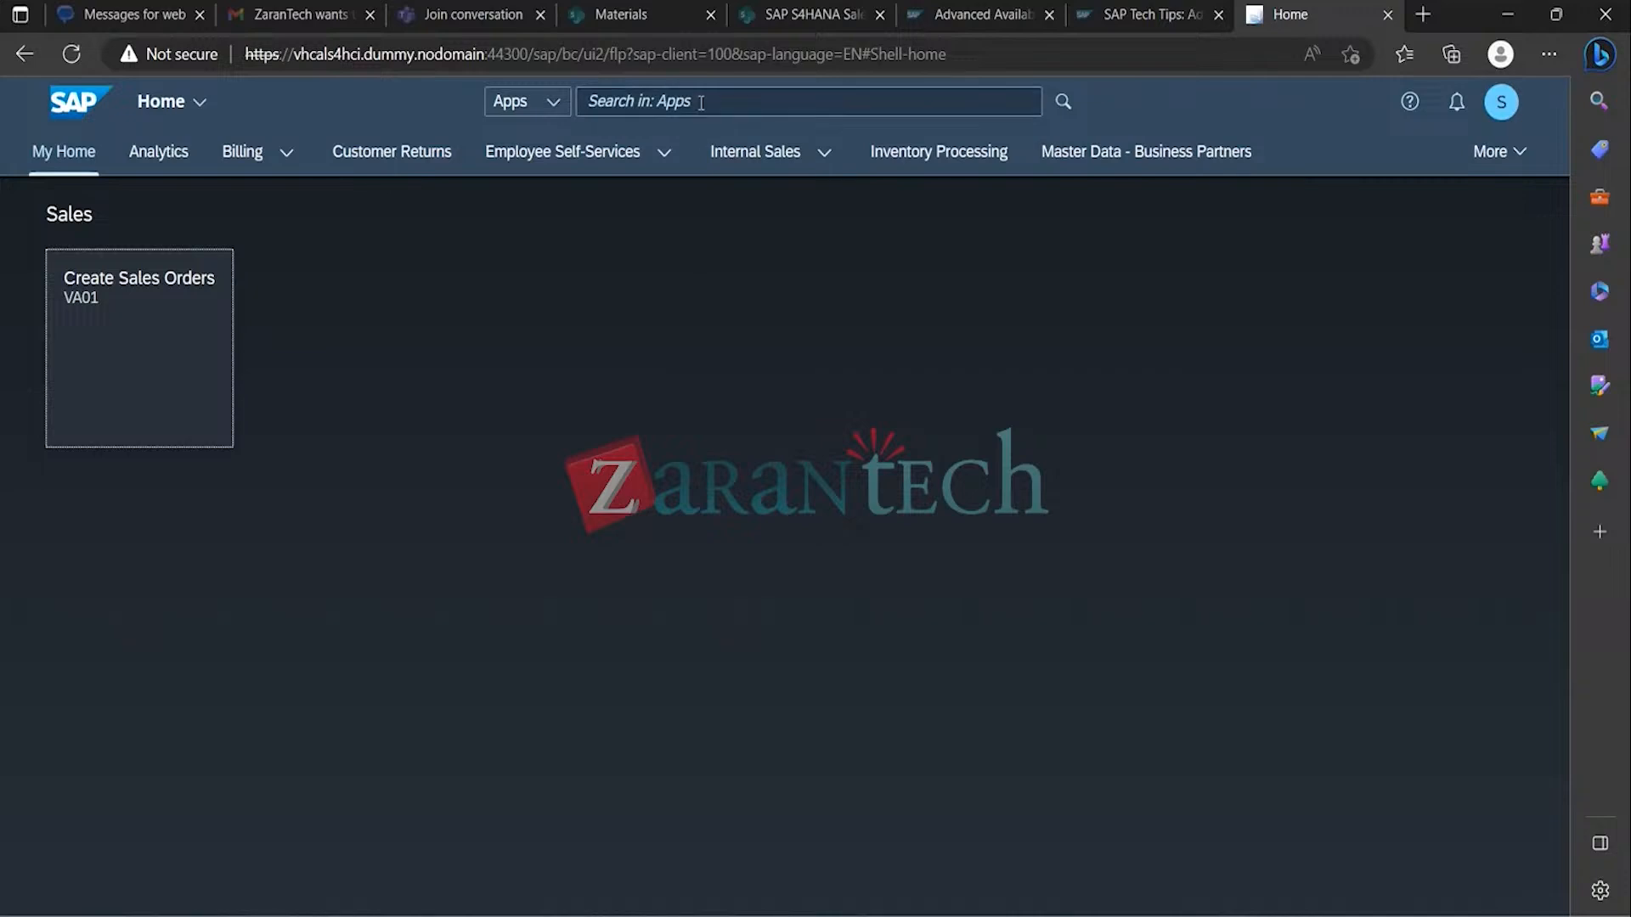
pyautogui.write('configure')
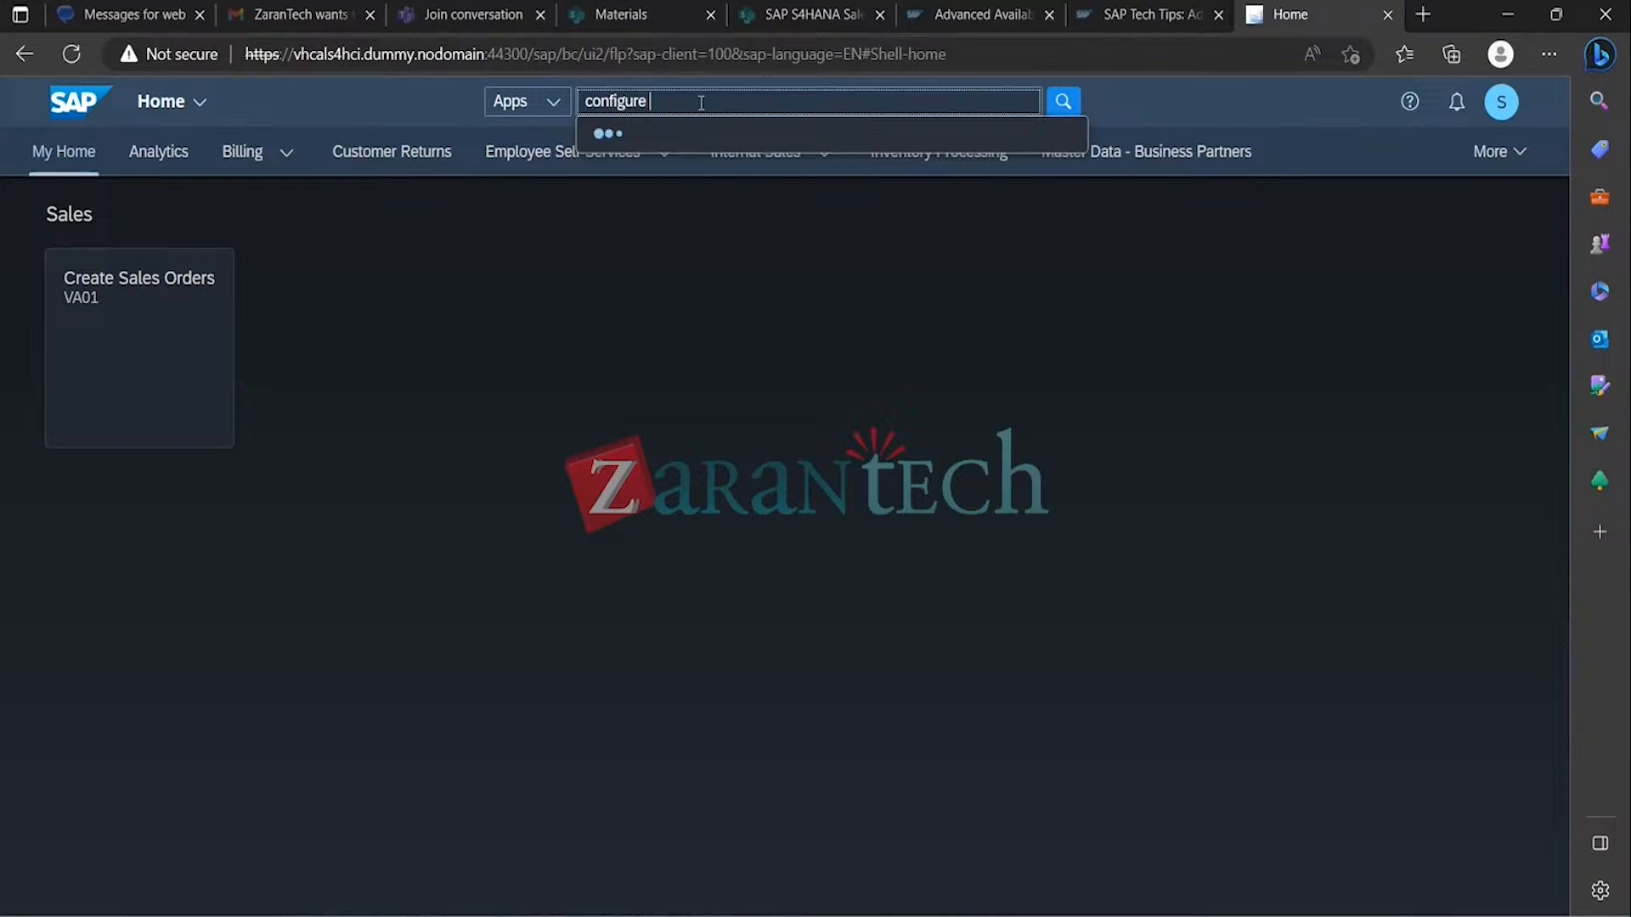
pyautogui.write('bop')
pyautogui.press('BackSpace')
pyautogui.write('p')
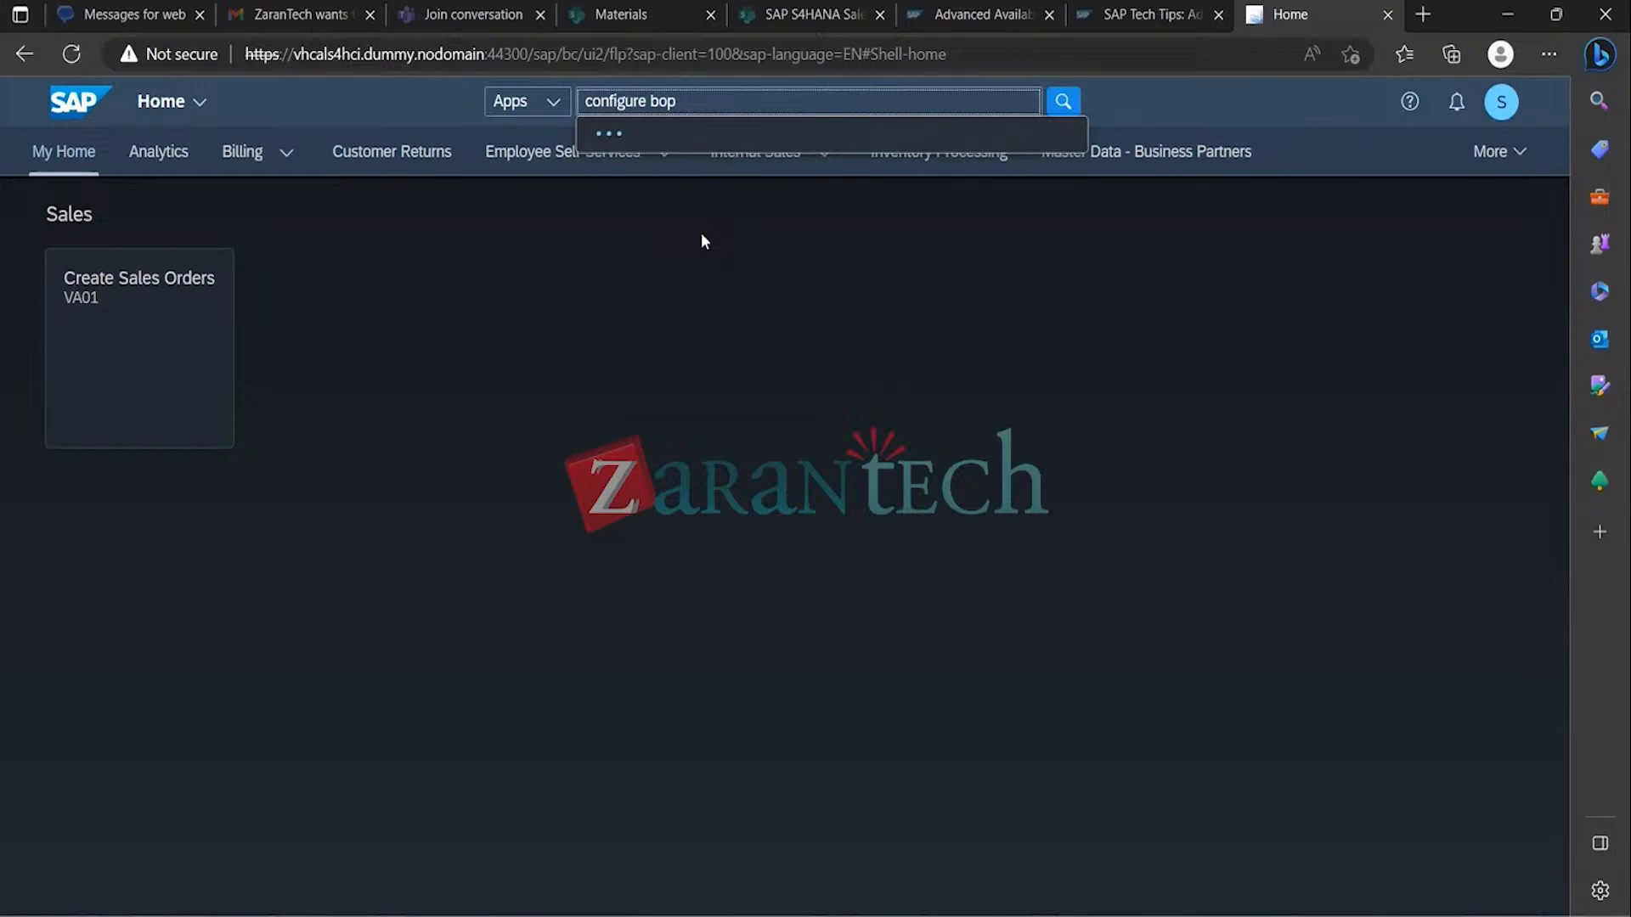
pyautogui.doubleClick(737, 107)
pyautogui.click(1389, 16)
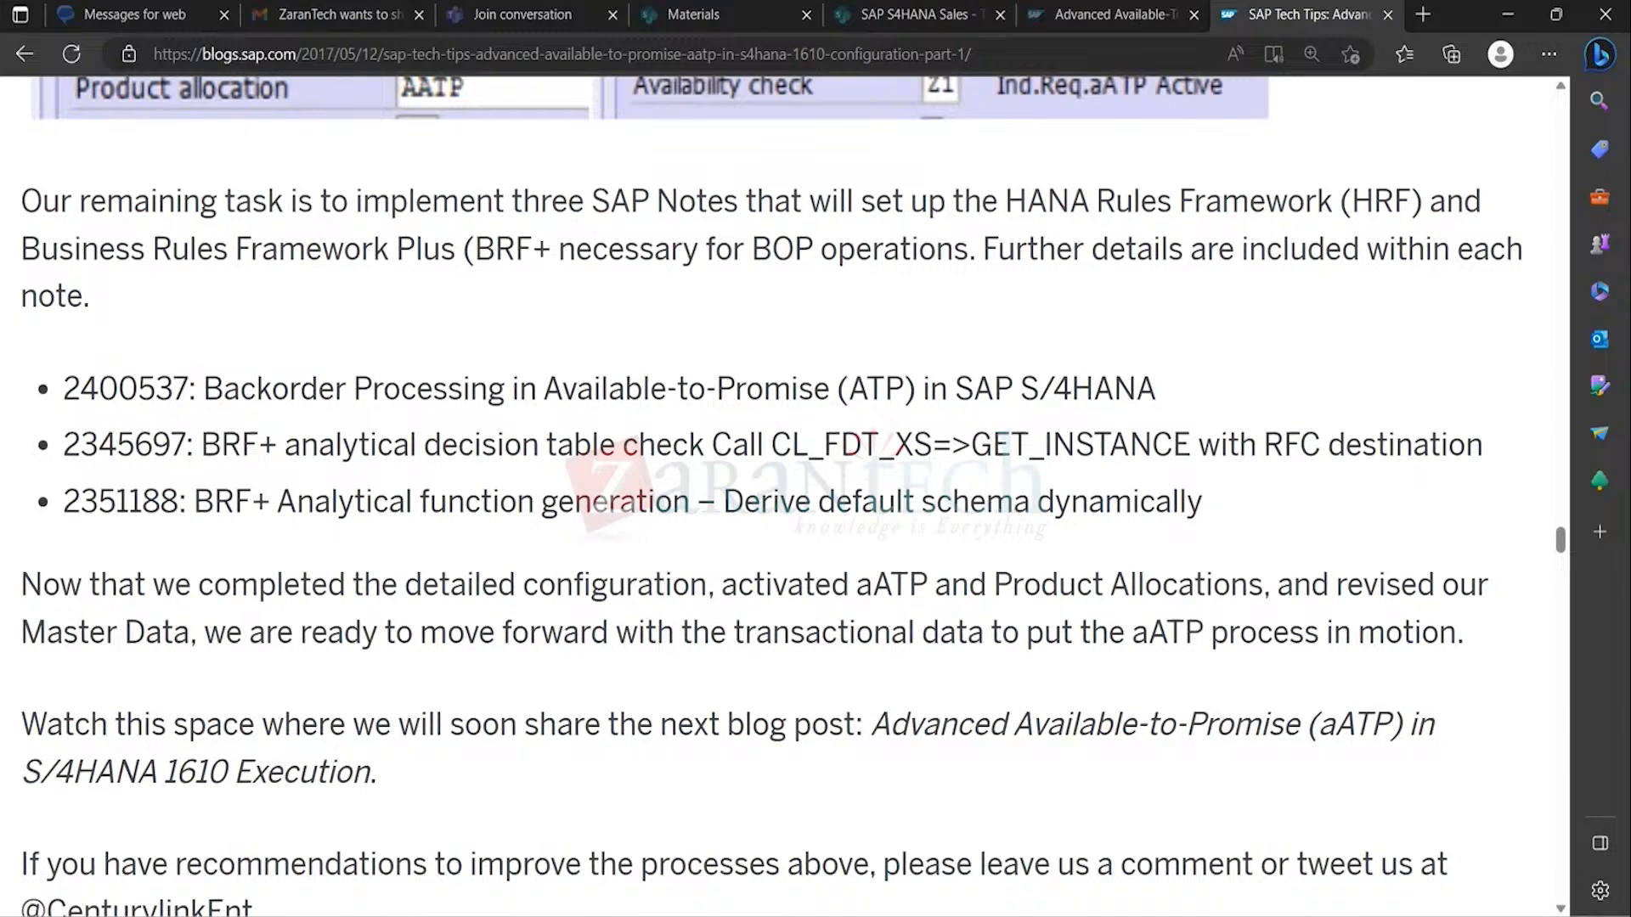
# Step: Switch to a free SAP Easy Access session and relaunch the Fiori launchpad with transaction /n/ui2/flp
pyautogui.moveTo(881, 916)
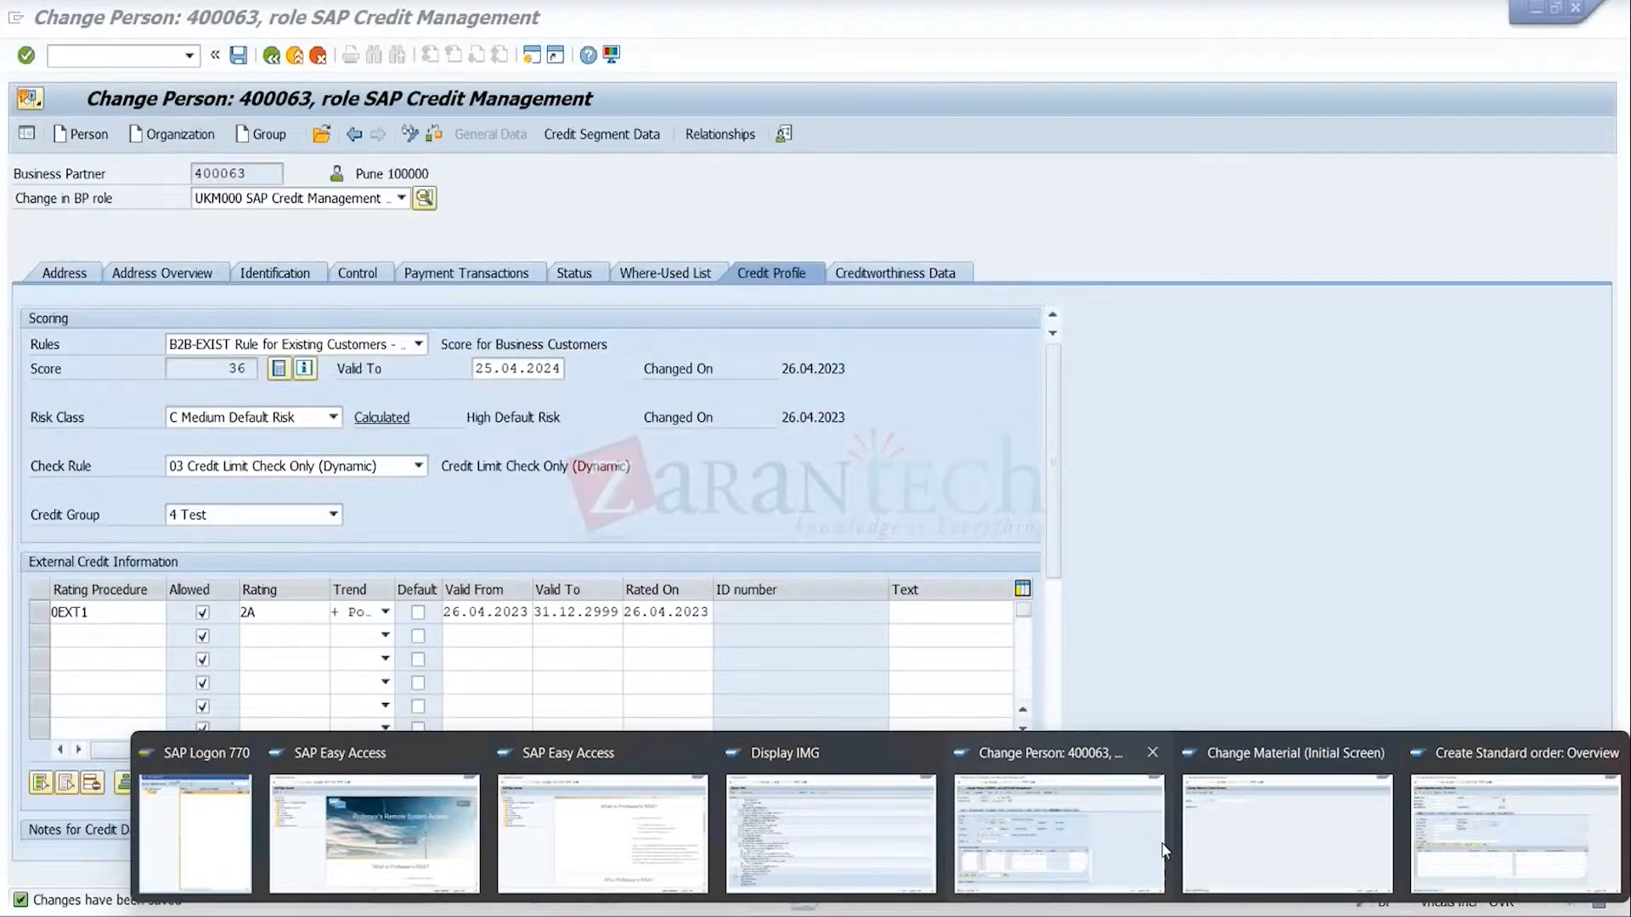
pyautogui.click(647, 844)
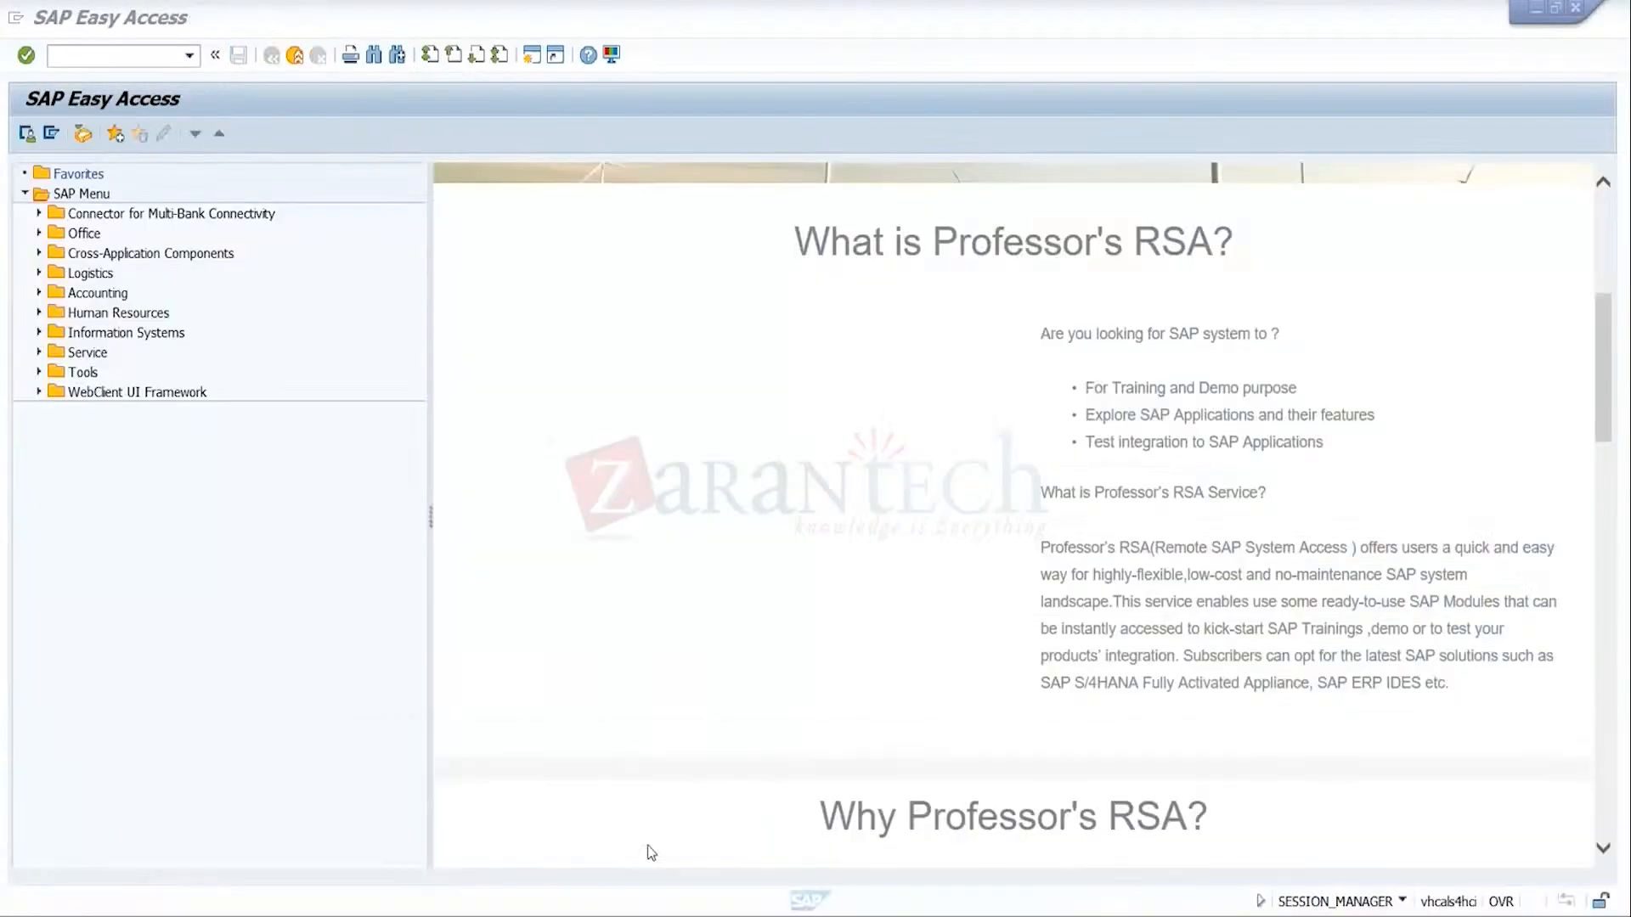
pyautogui.click(188, 57)
pyautogui.click(125, 108)
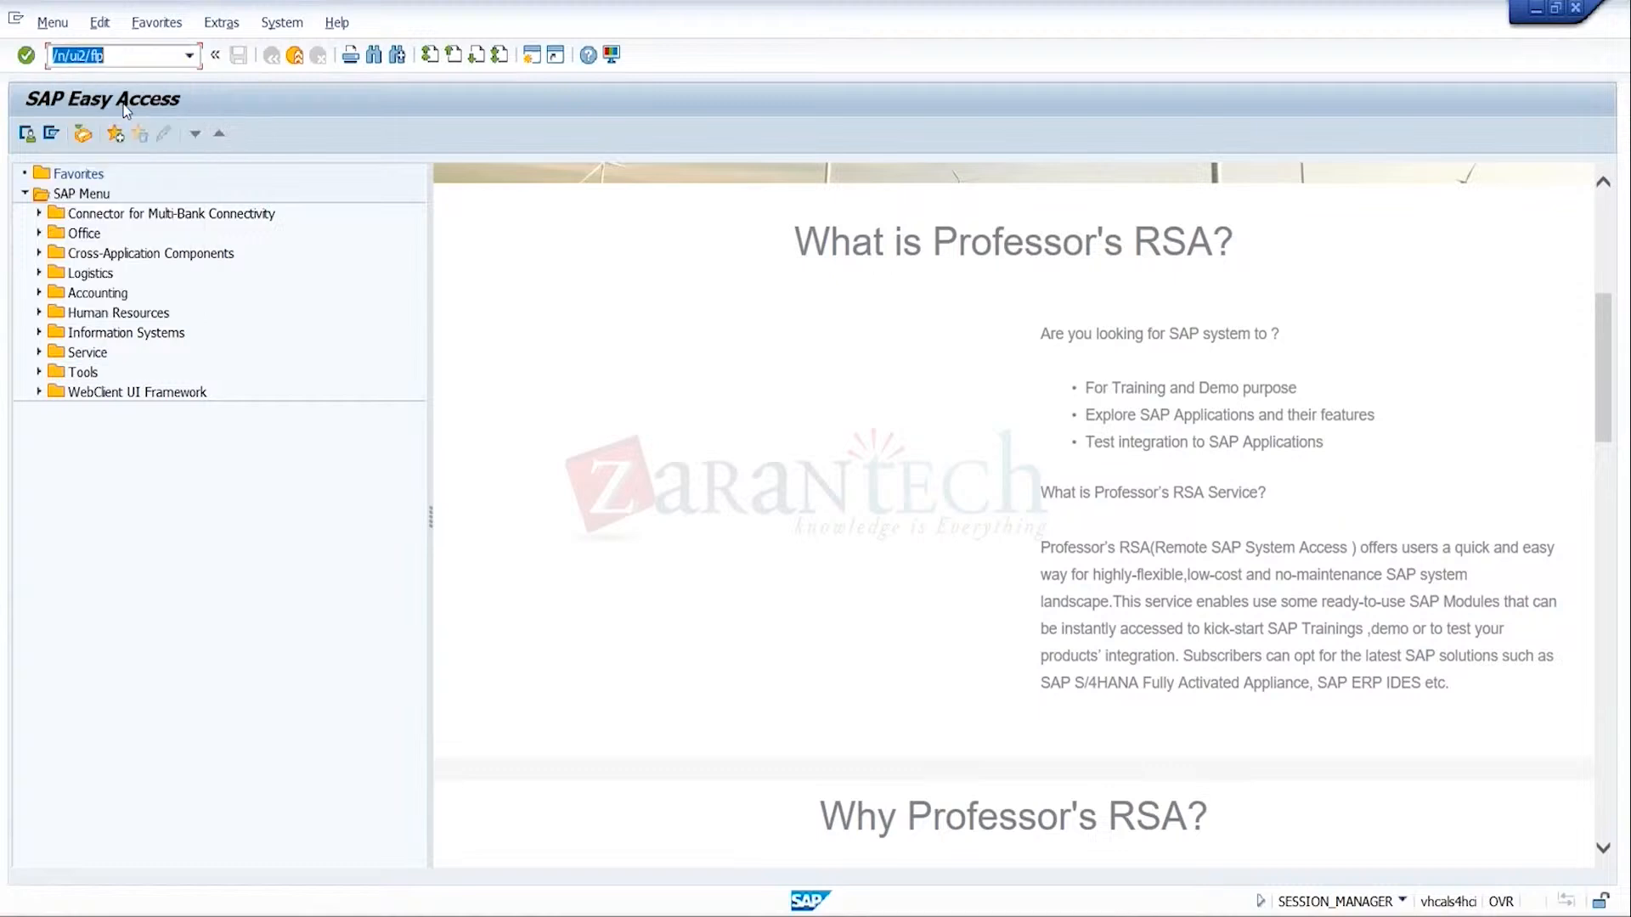
pyautogui.press('Return')
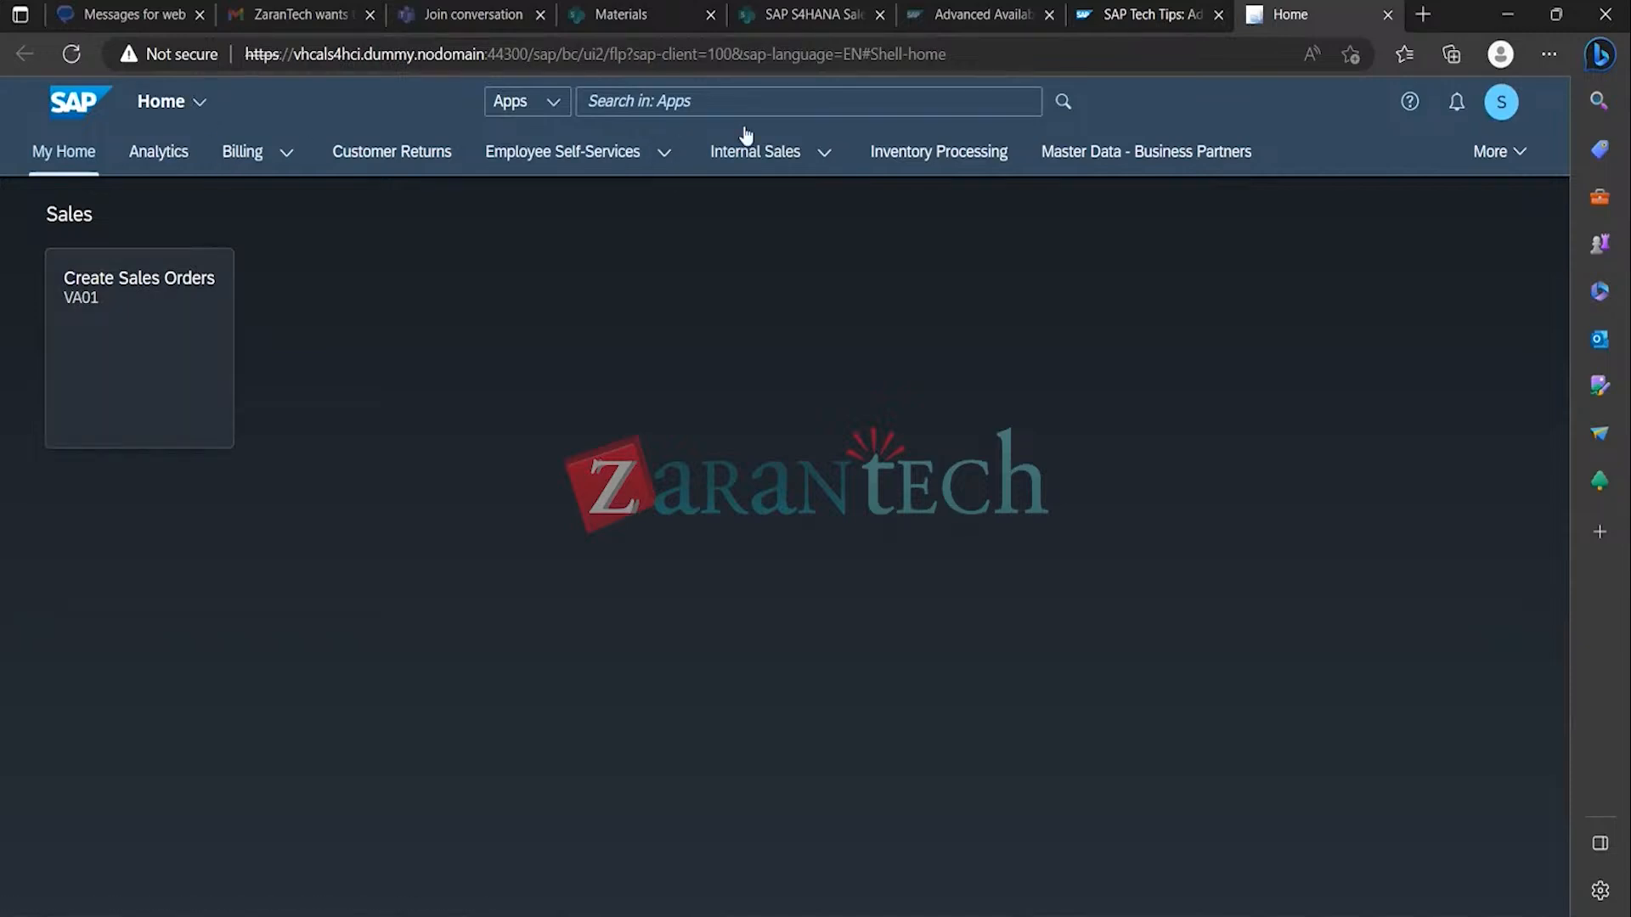
# Step: Search the Fiori apps for "bop" and consult the backorder processing strategies diagram in the SAP blog article
pyautogui.click(770, 102)
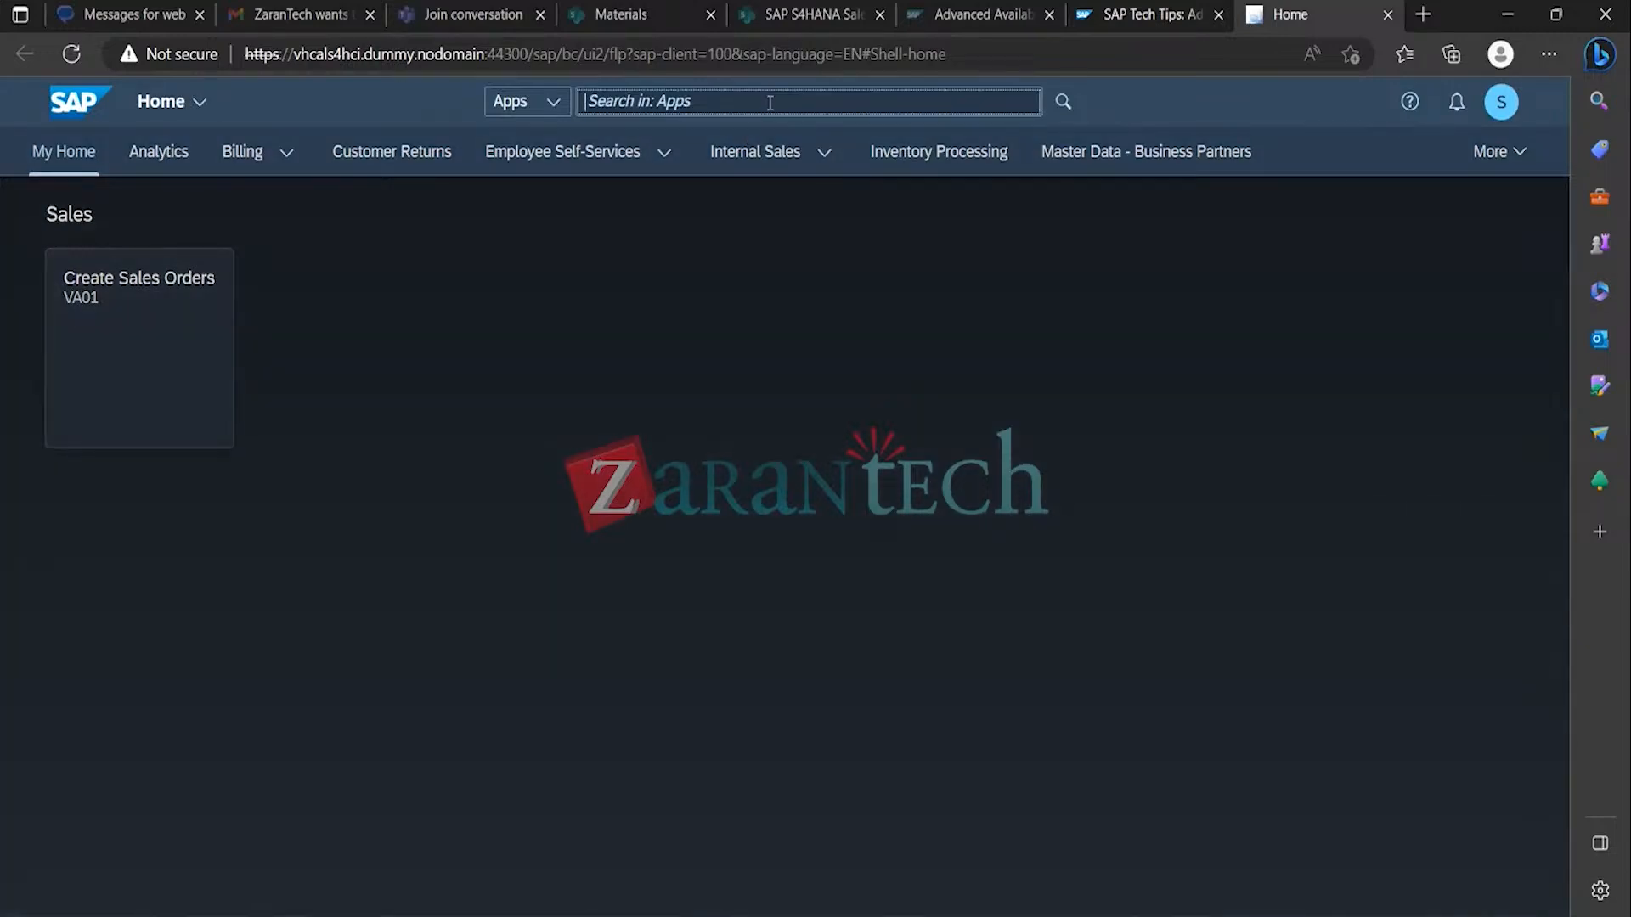
pyautogui.write('bop')
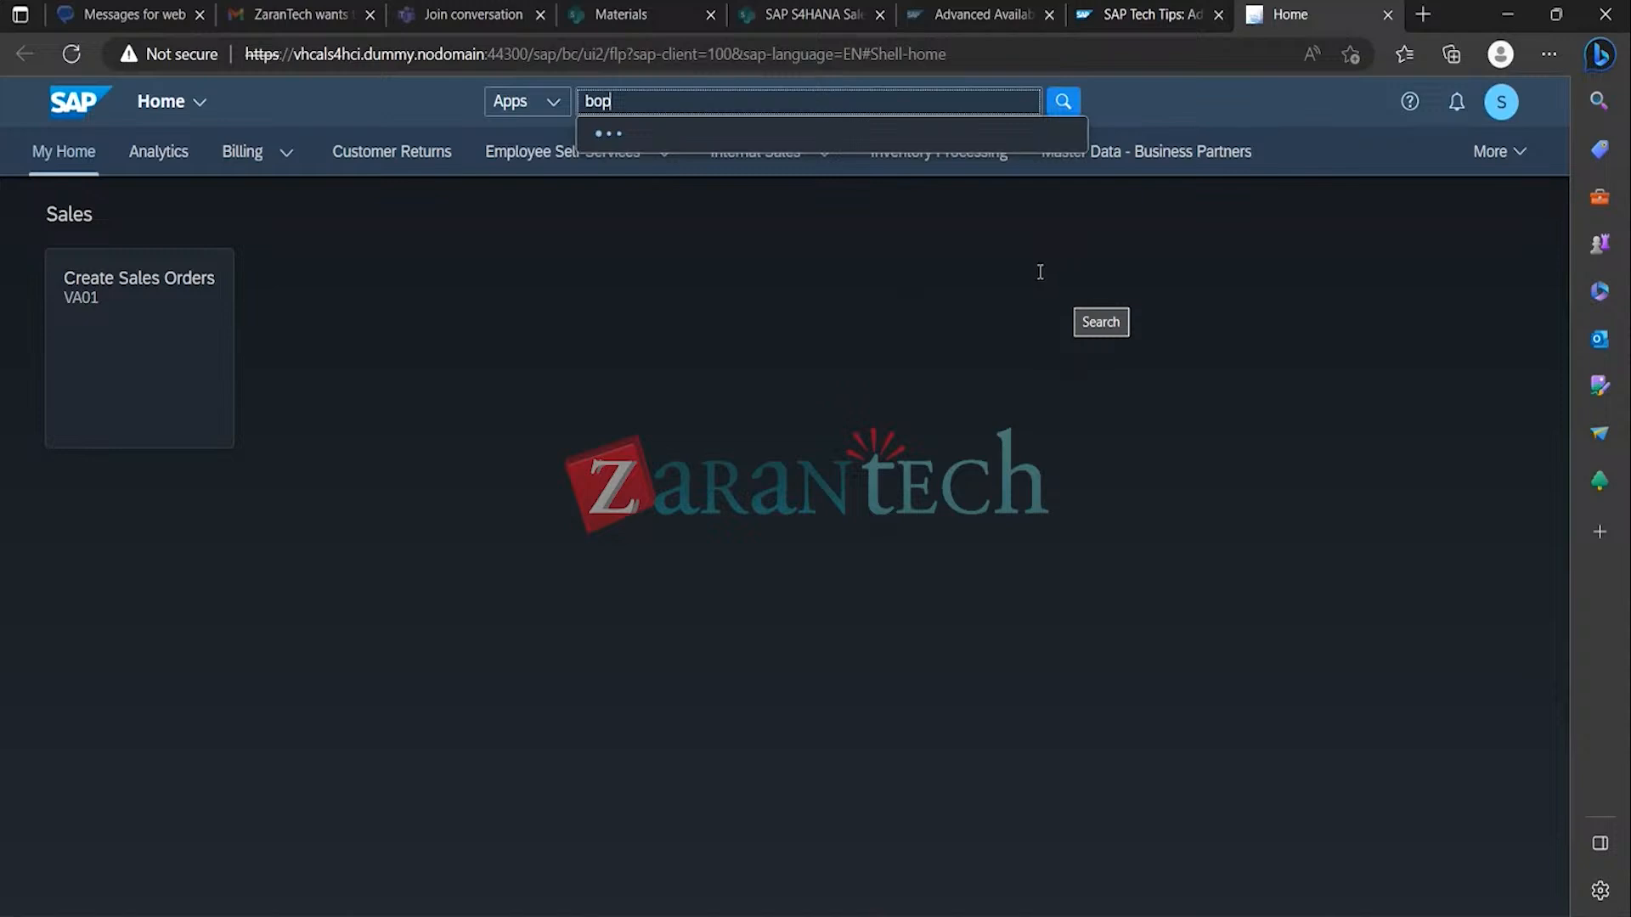
pyautogui.click(977, 17)
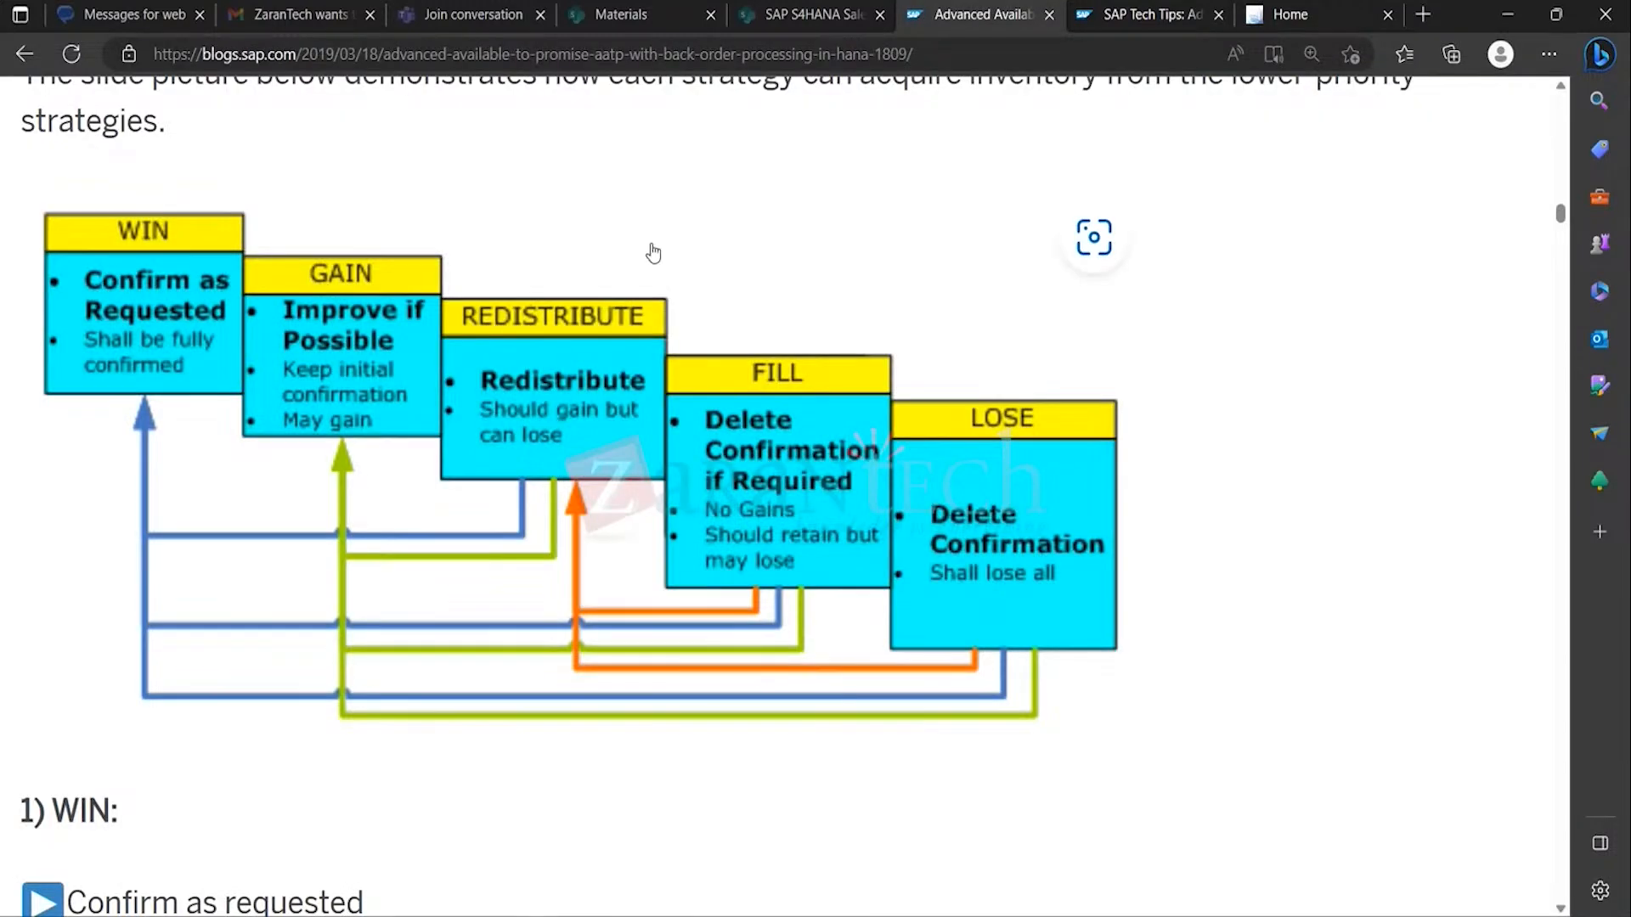
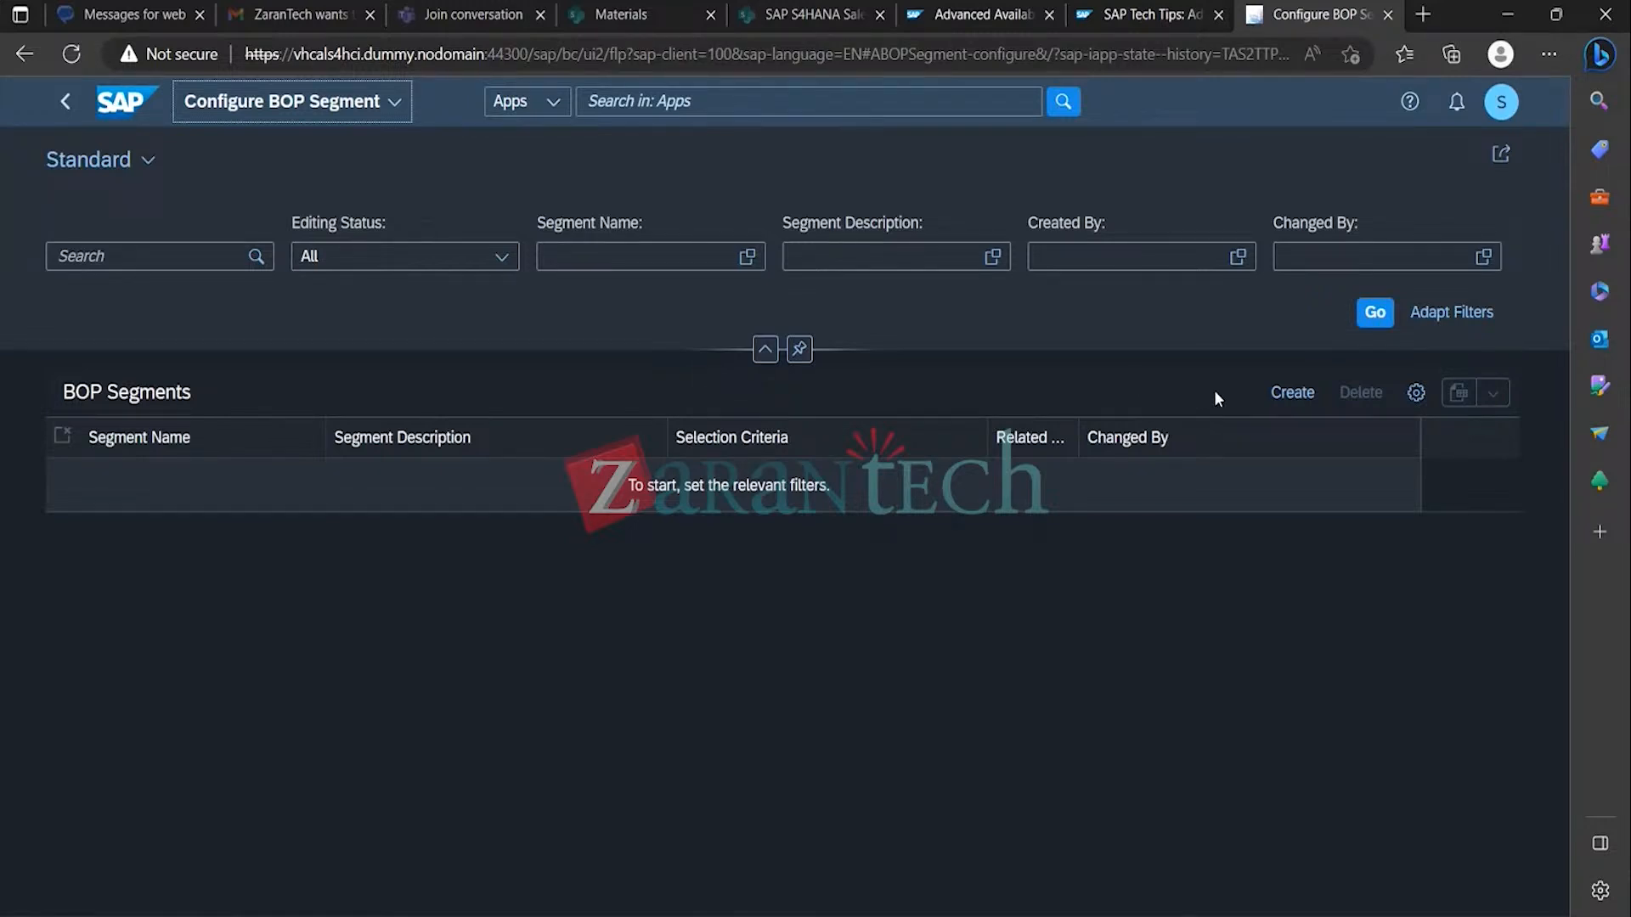
# Step: Start a new BOP segment with TRG_AATP as both its segment name and description
pyautogui.click(1289, 394)
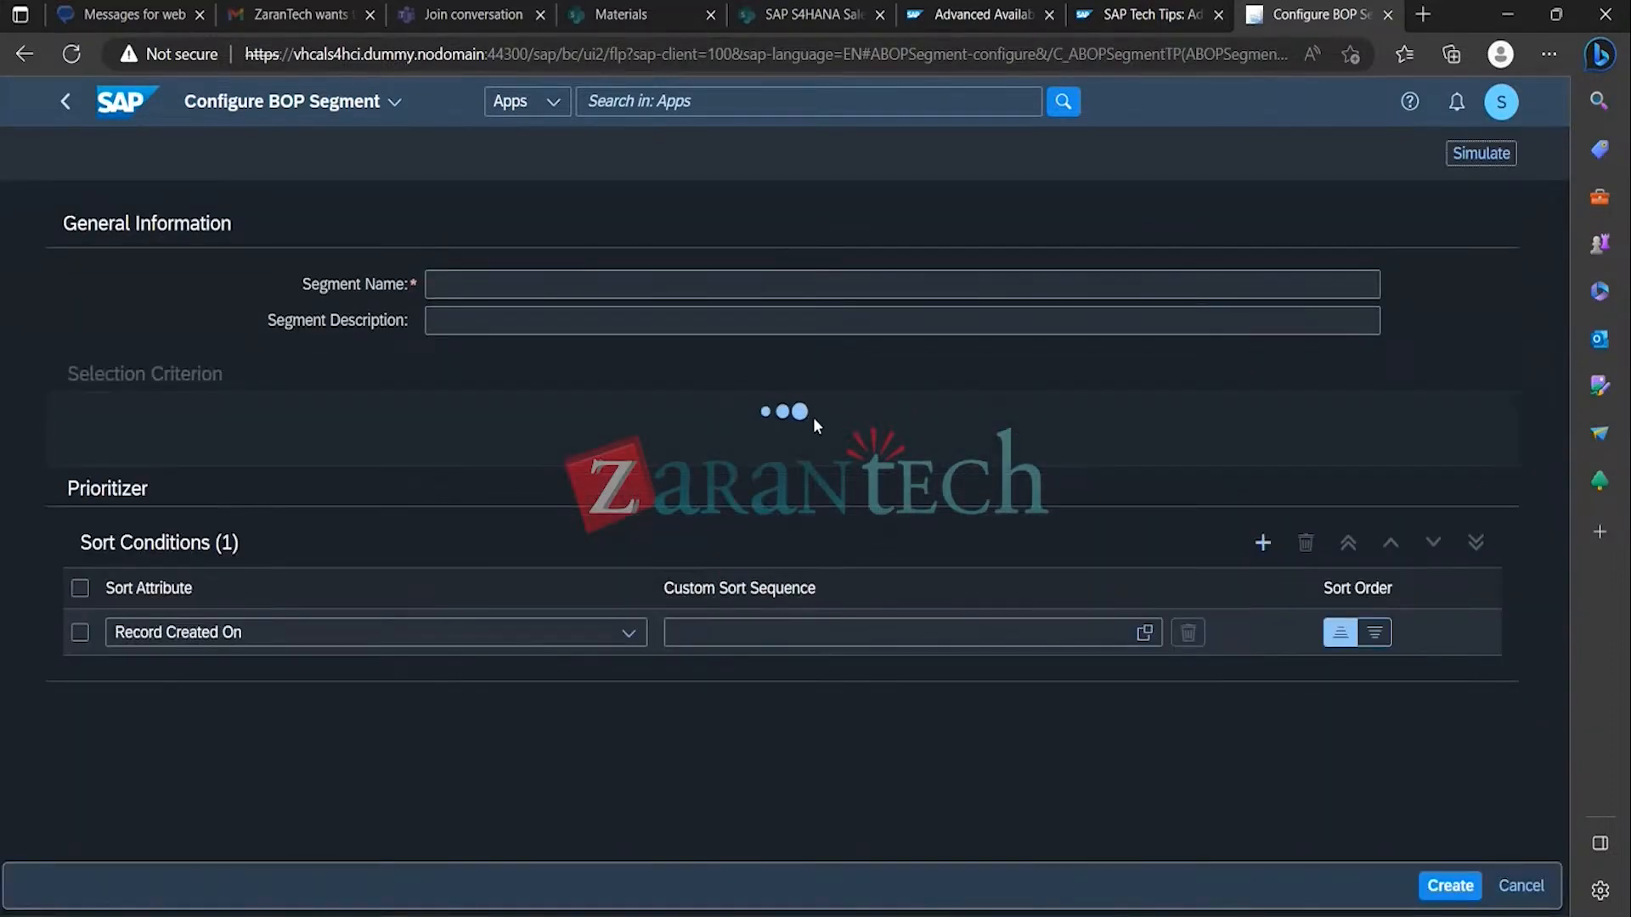
pyautogui.click(635, 289)
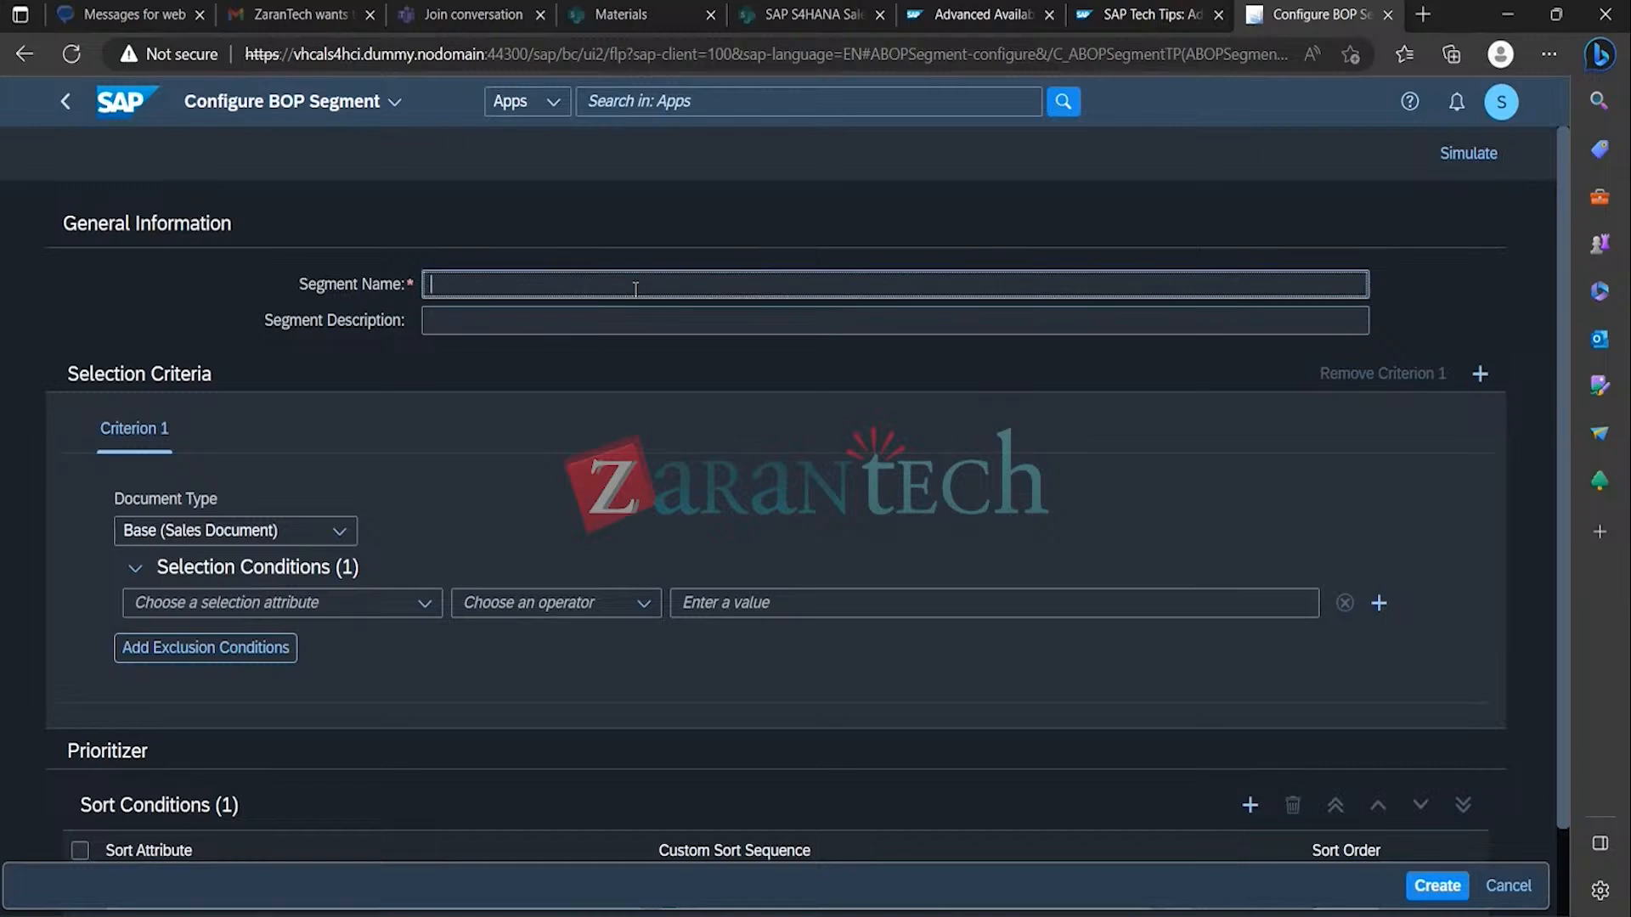
pyautogui.write('TRG_')
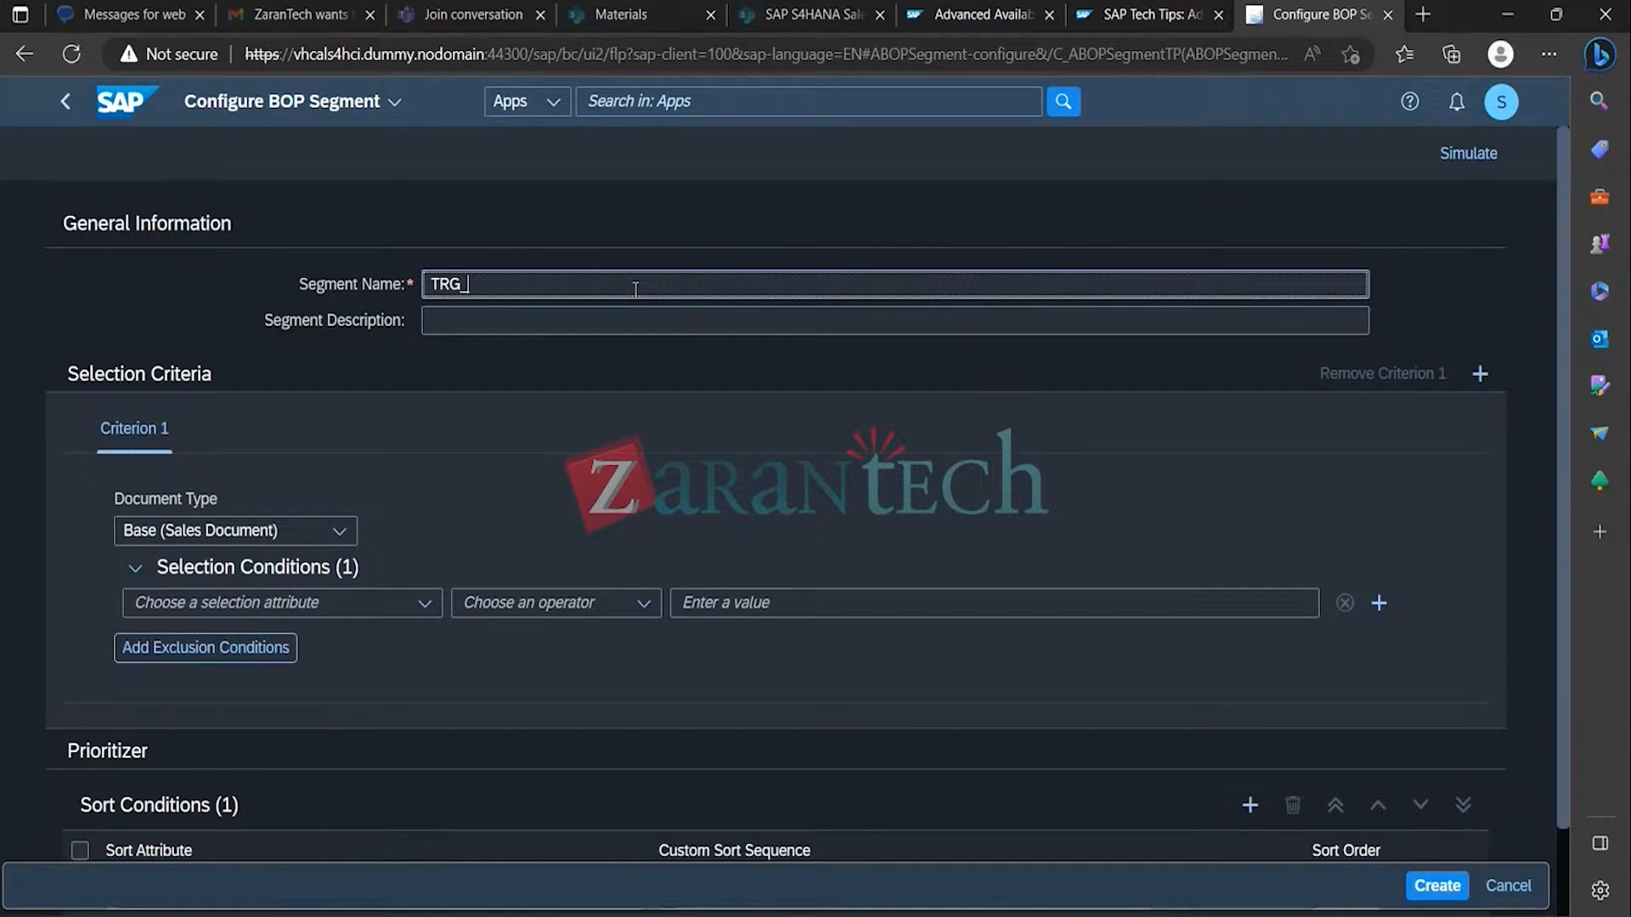
pyautogui.write('A')
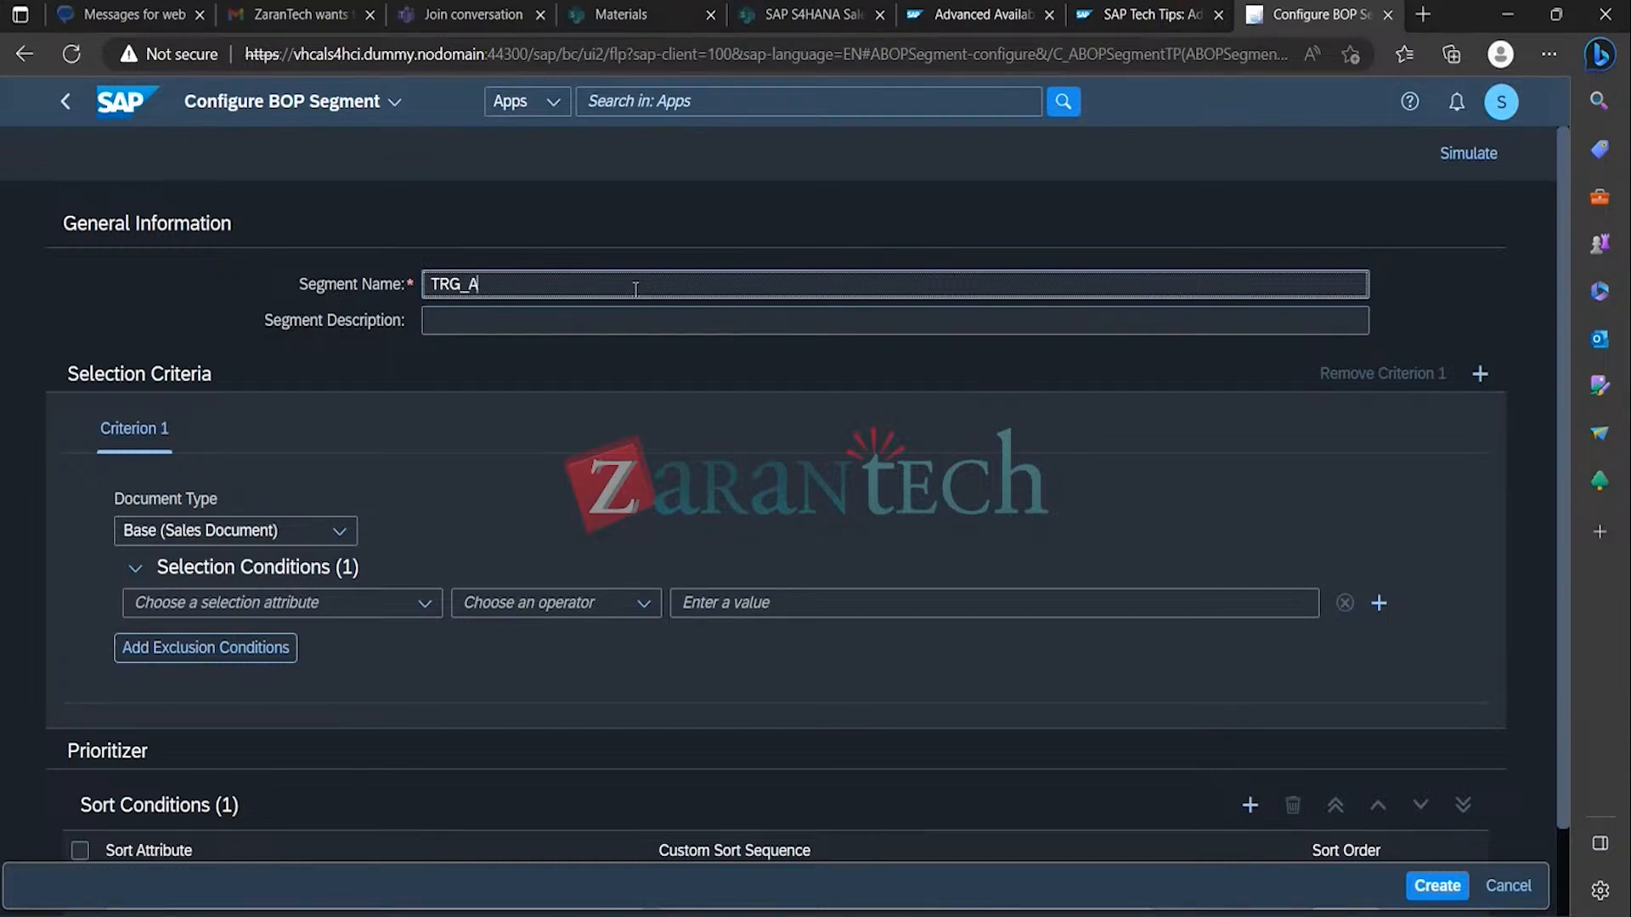
pyautogui.write('ATP')
pyautogui.moveTo(509, 283); pyautogui.dragTo(382, 274)
pyautogui.hotkey('ctrl', 'c')
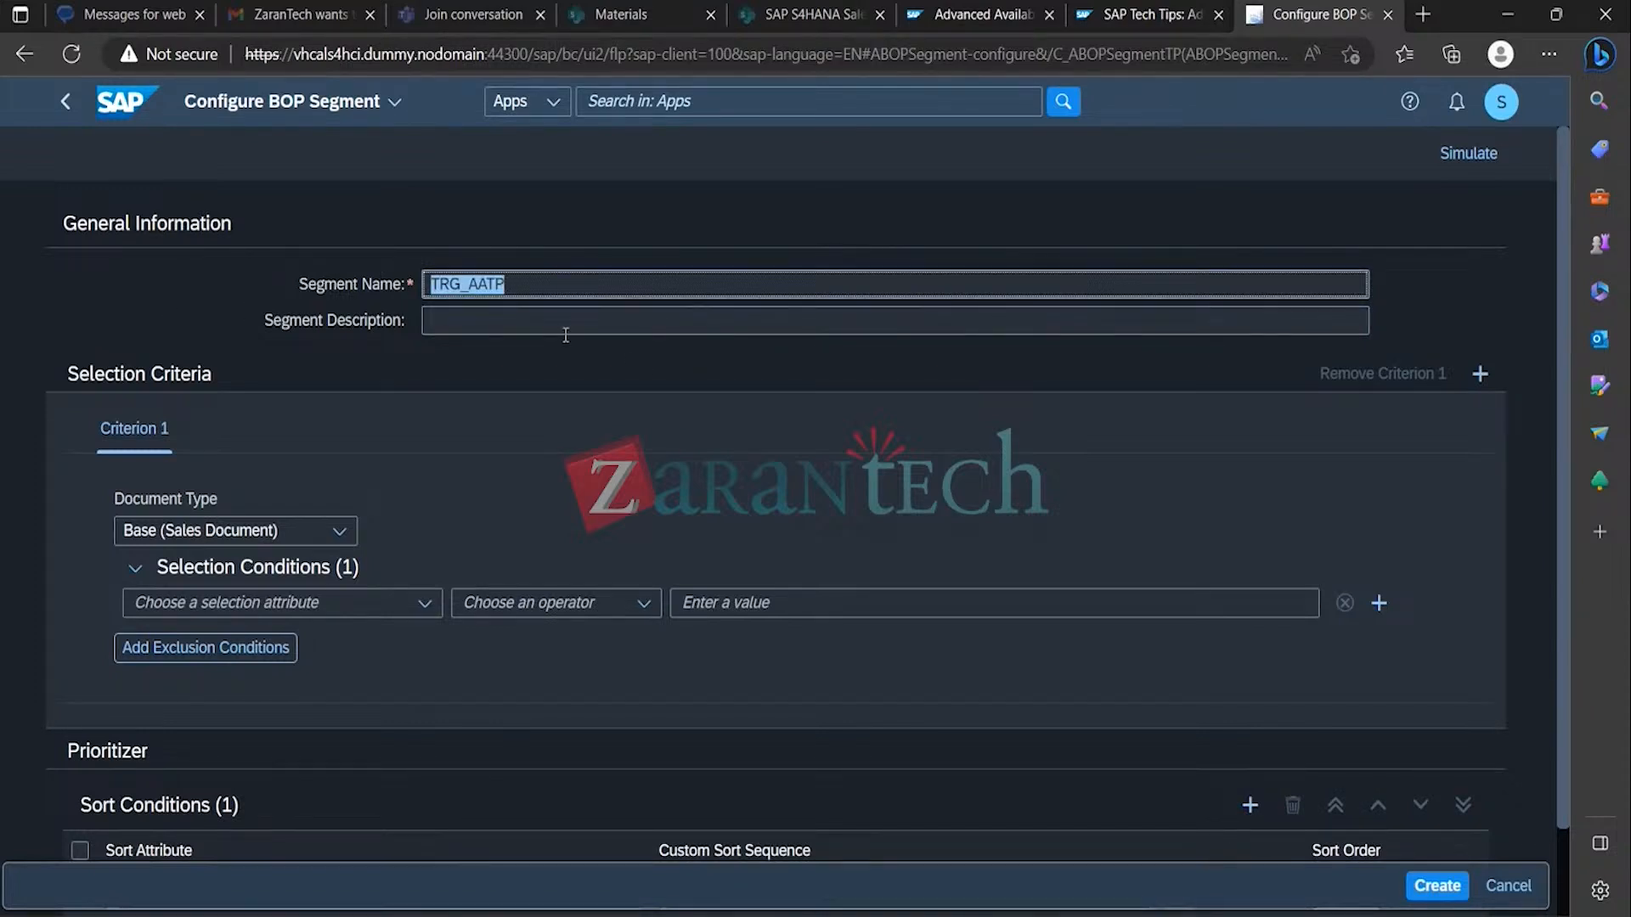
pyautogui.click(625, 332)
pyautogui.hotkey('ctrl', 'v')
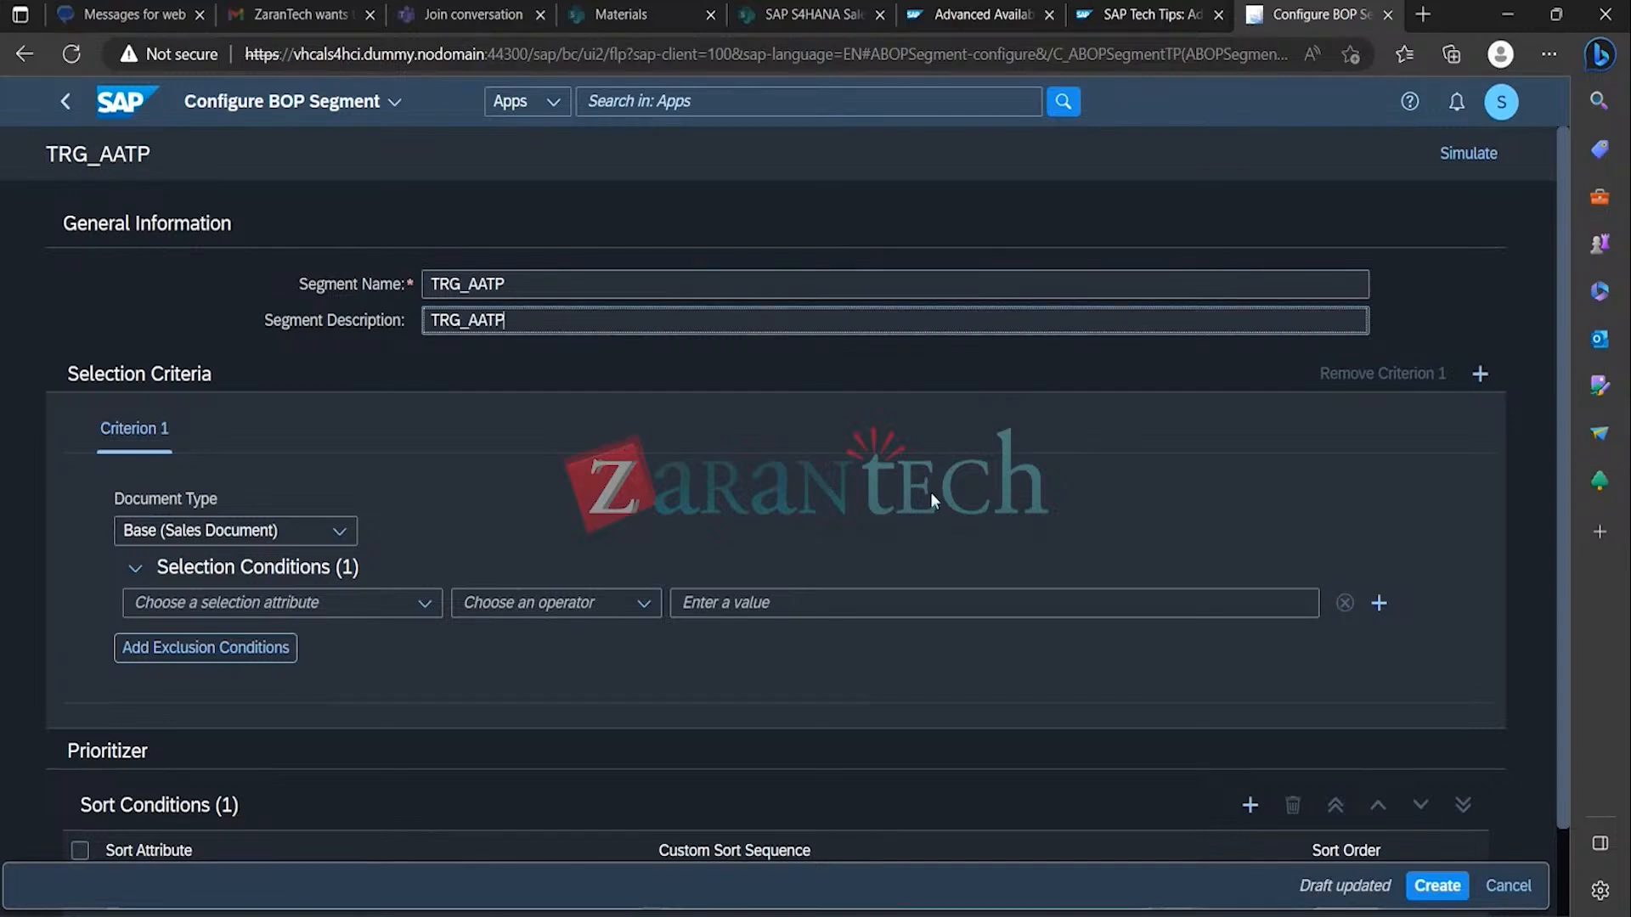
# Step: Add the selection condition Sales Organization is TRGS to Criterion 1 and create the segment
pyautogui.click(433, 619)
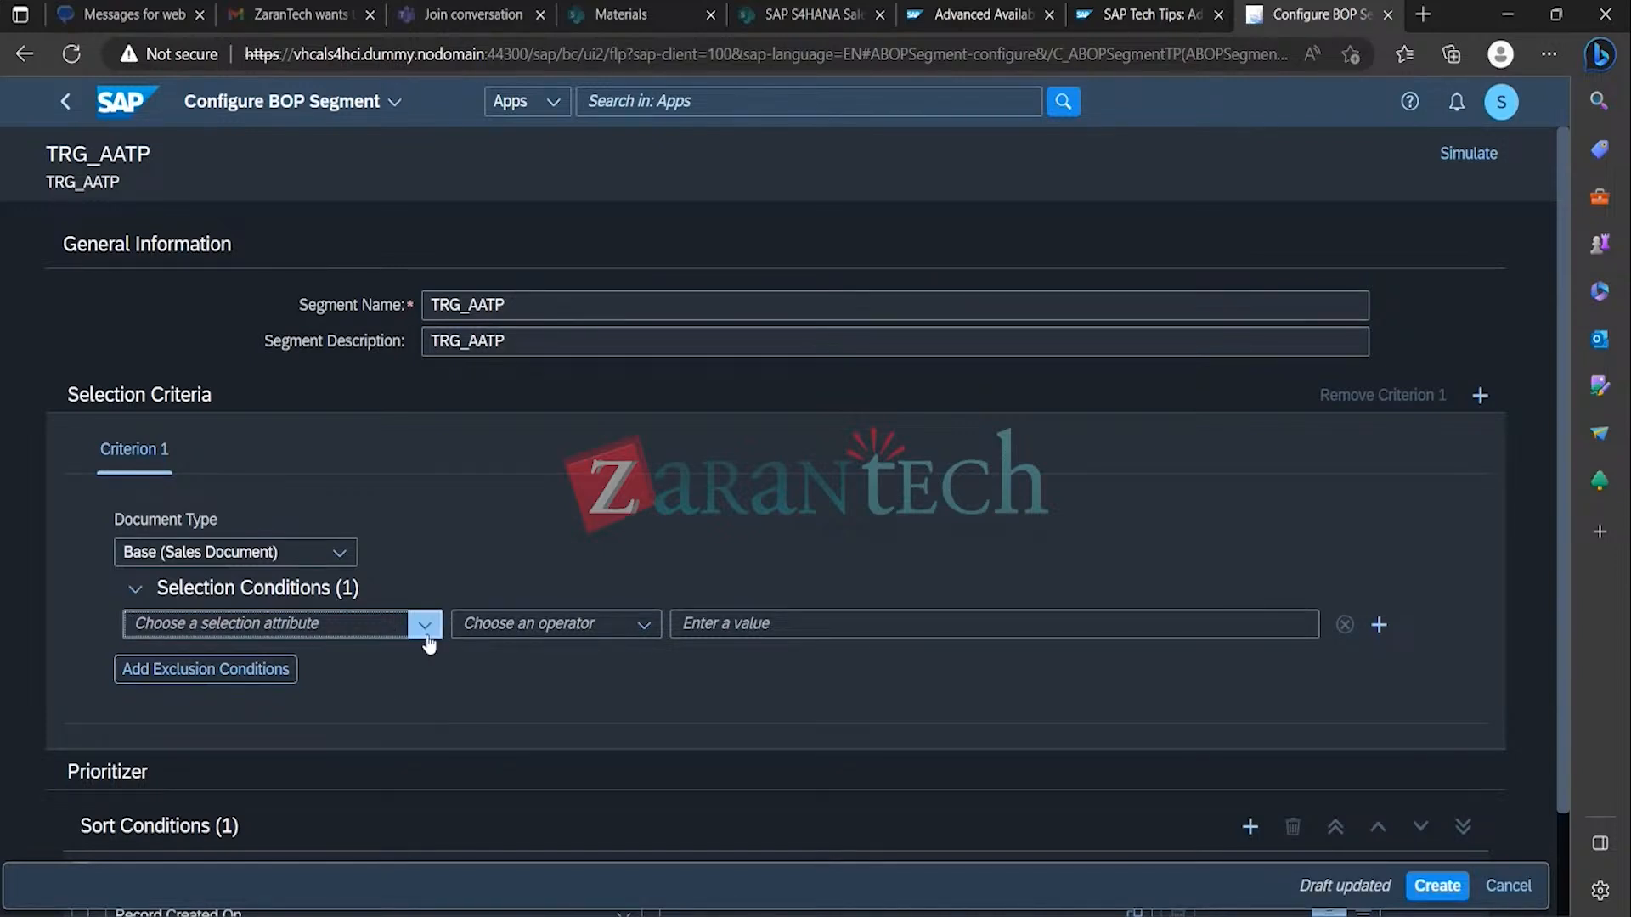
pyautogui.click(424, 625)
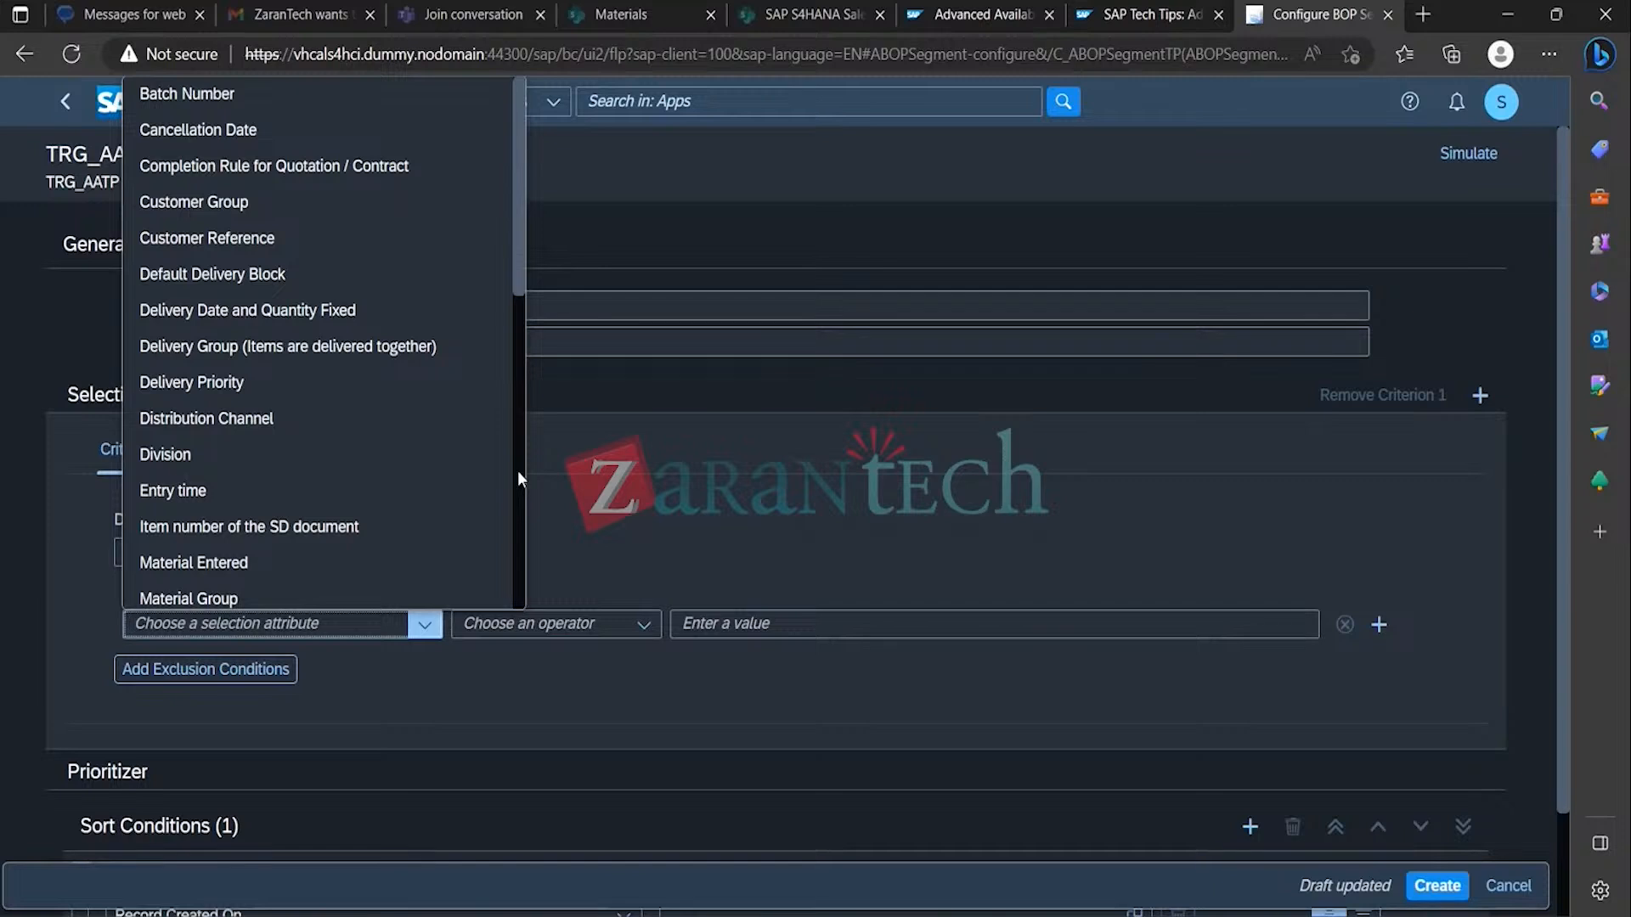
pyautogui.scroll(-5, 517, 471)
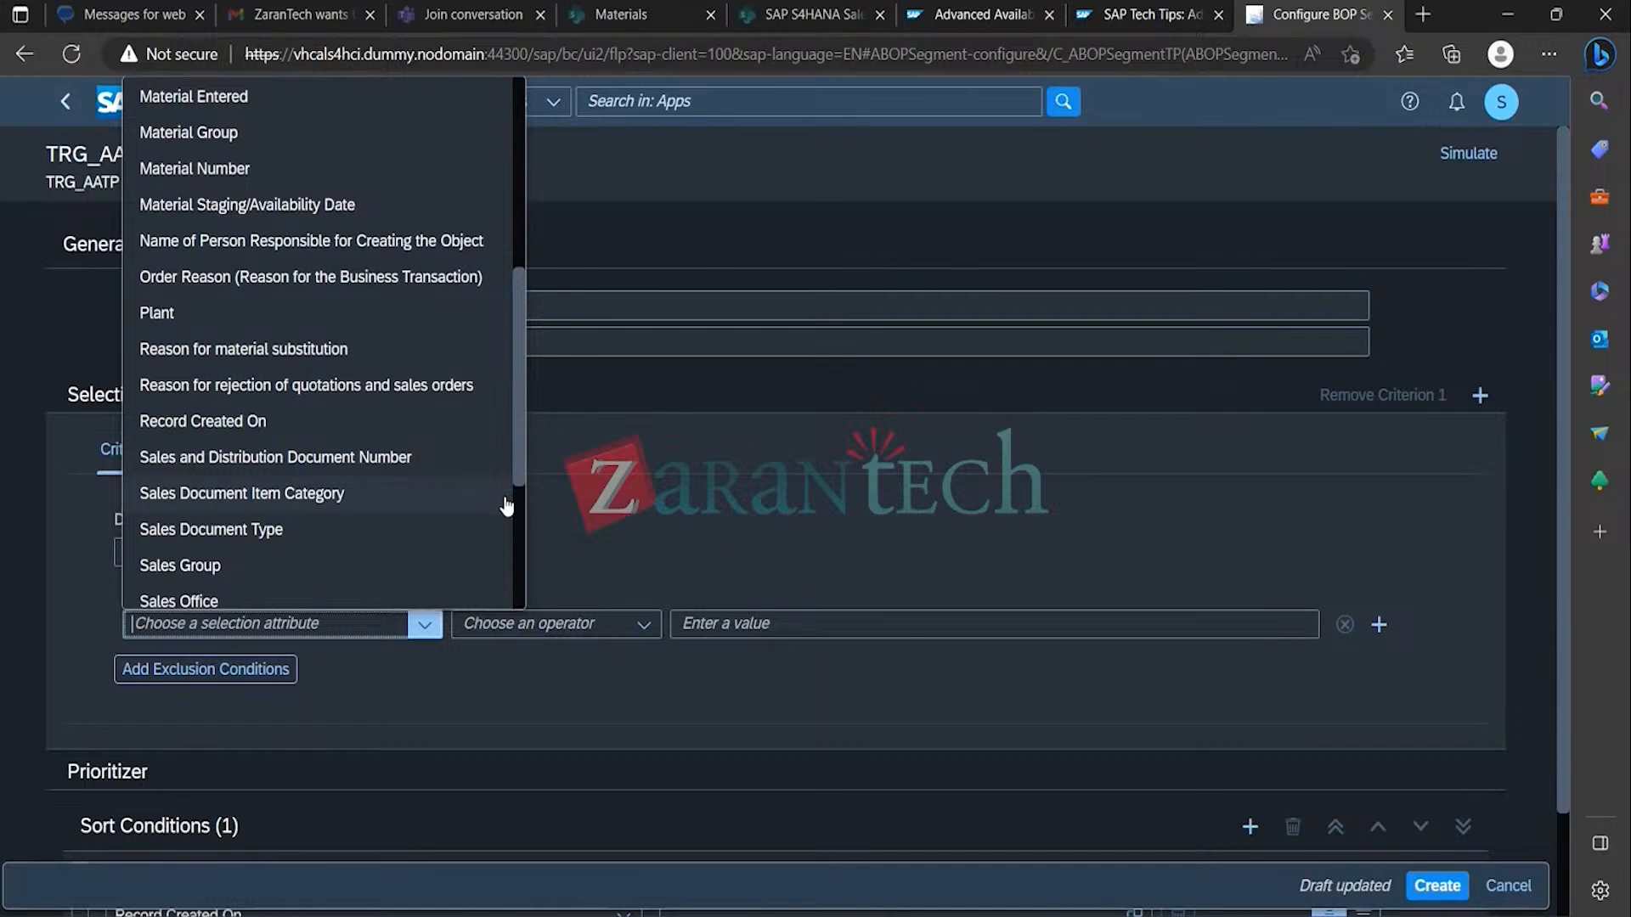
pyautogui.scroll(-3, 516, 548)
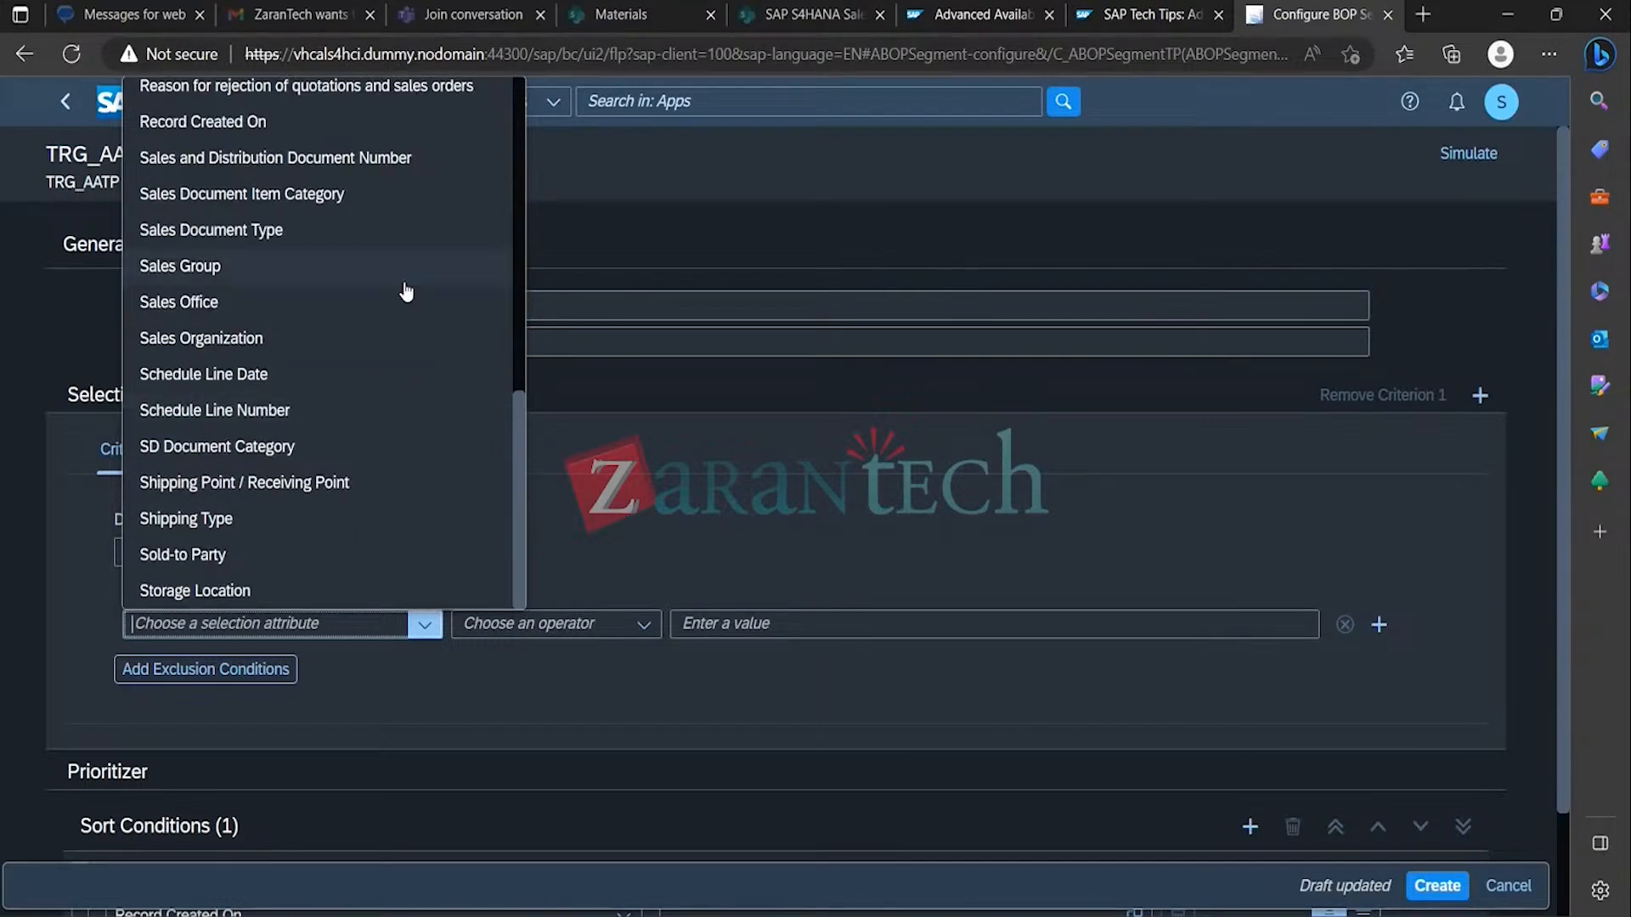
pyautogui.click(268, 339)
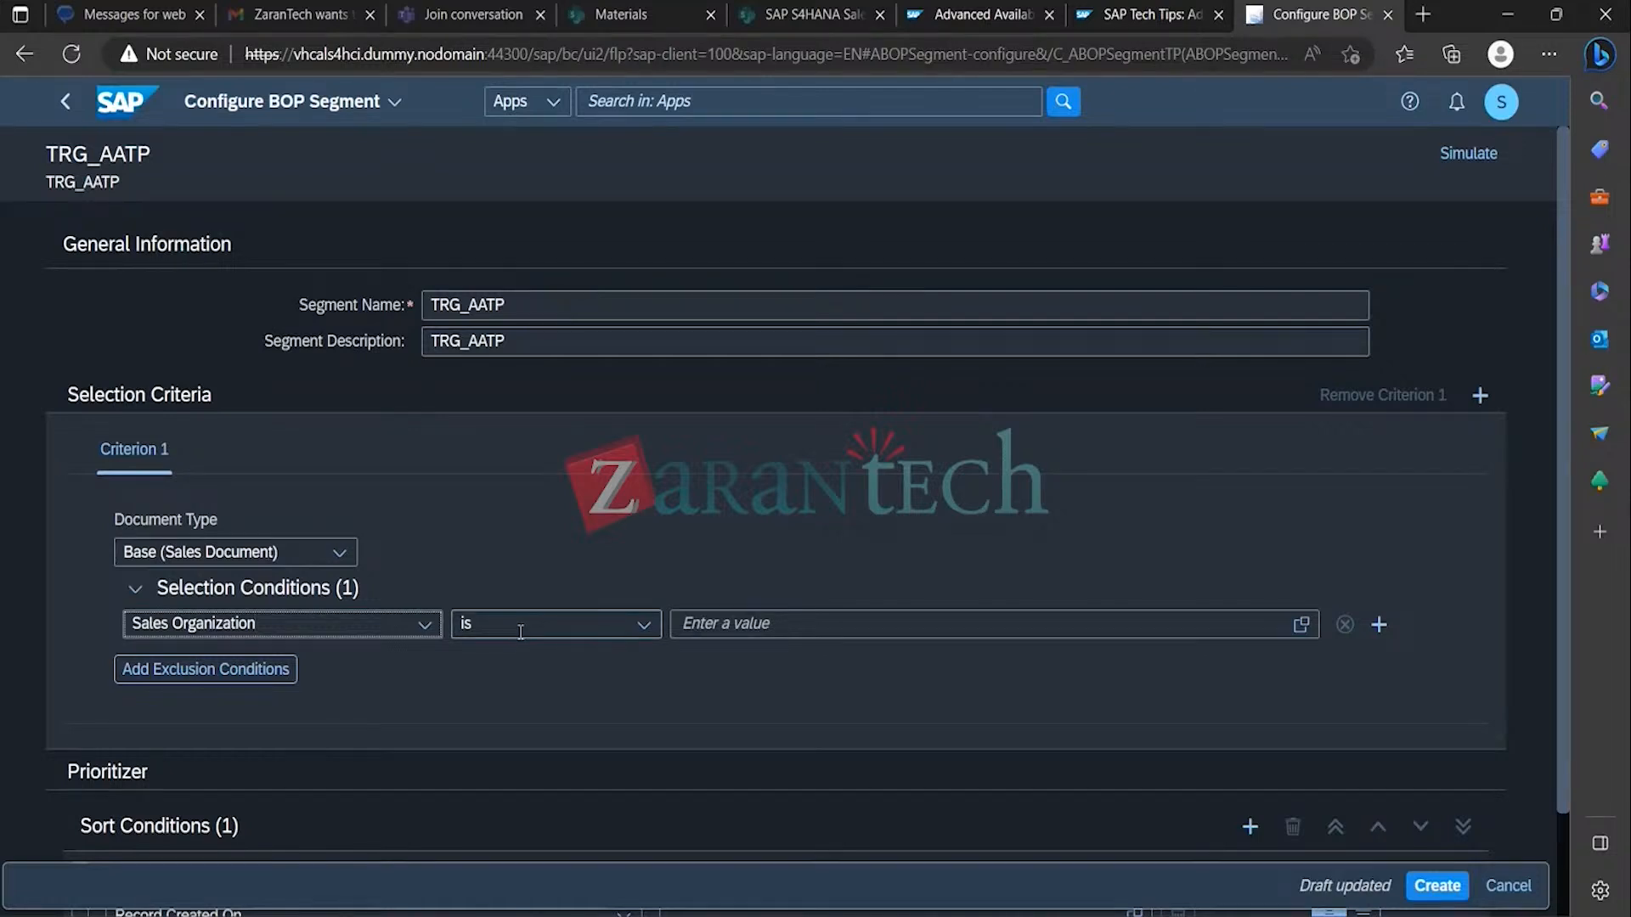
pyautogui.click(710, 626)
pyautogui.write('TRGS')
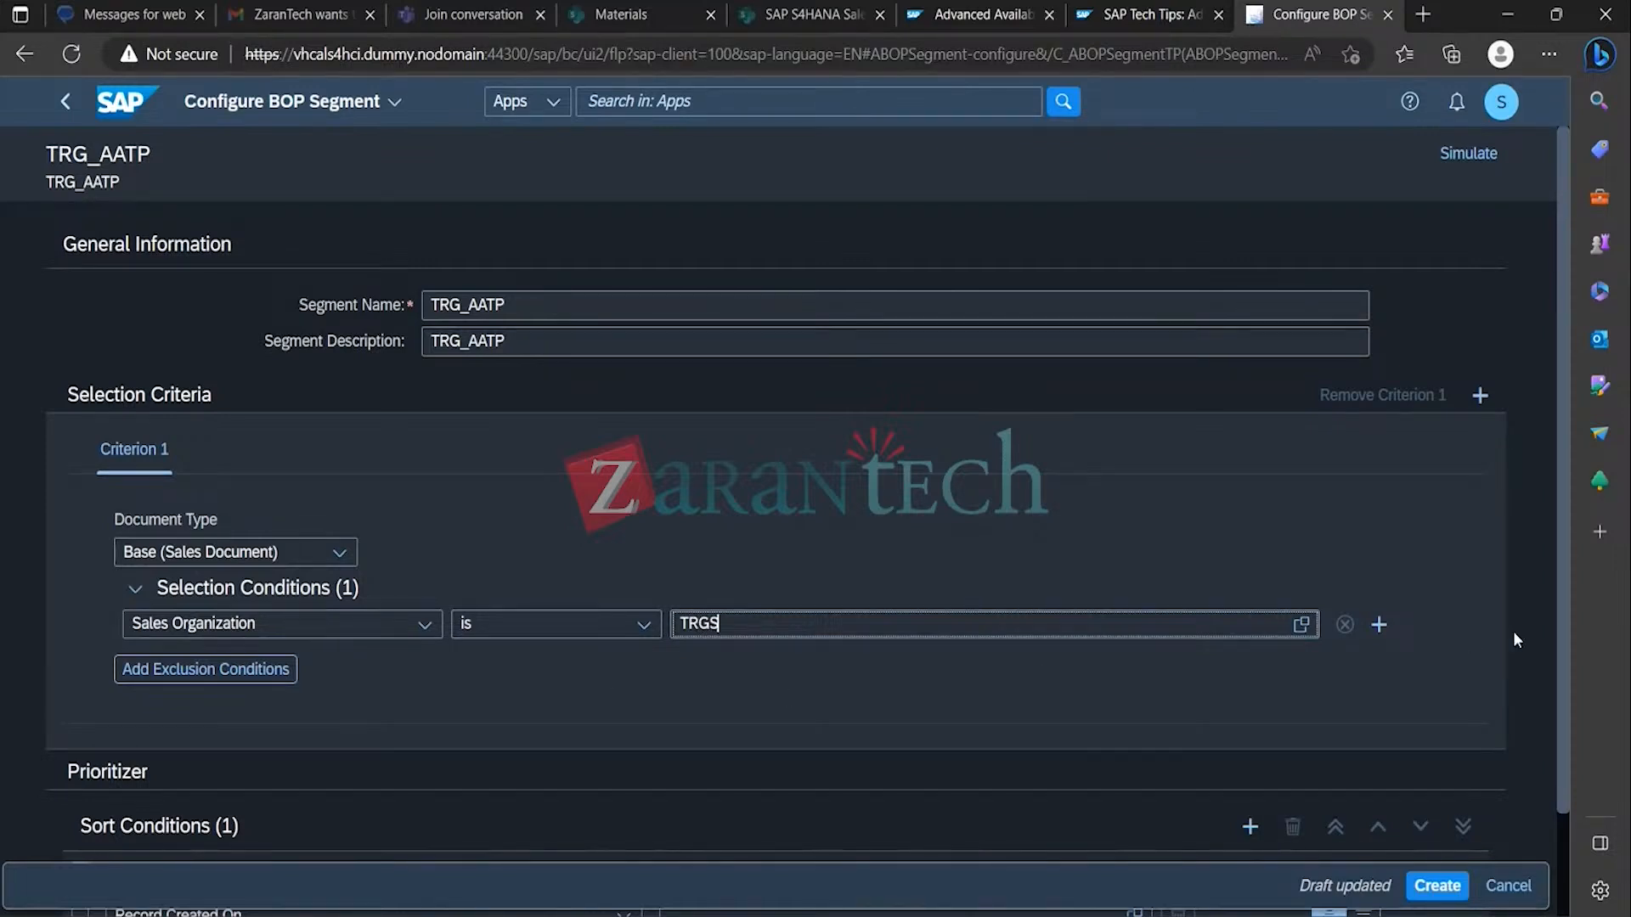
pyautogui.moveTo(1567, 639); pyautogui.dragTo(1561, 720)
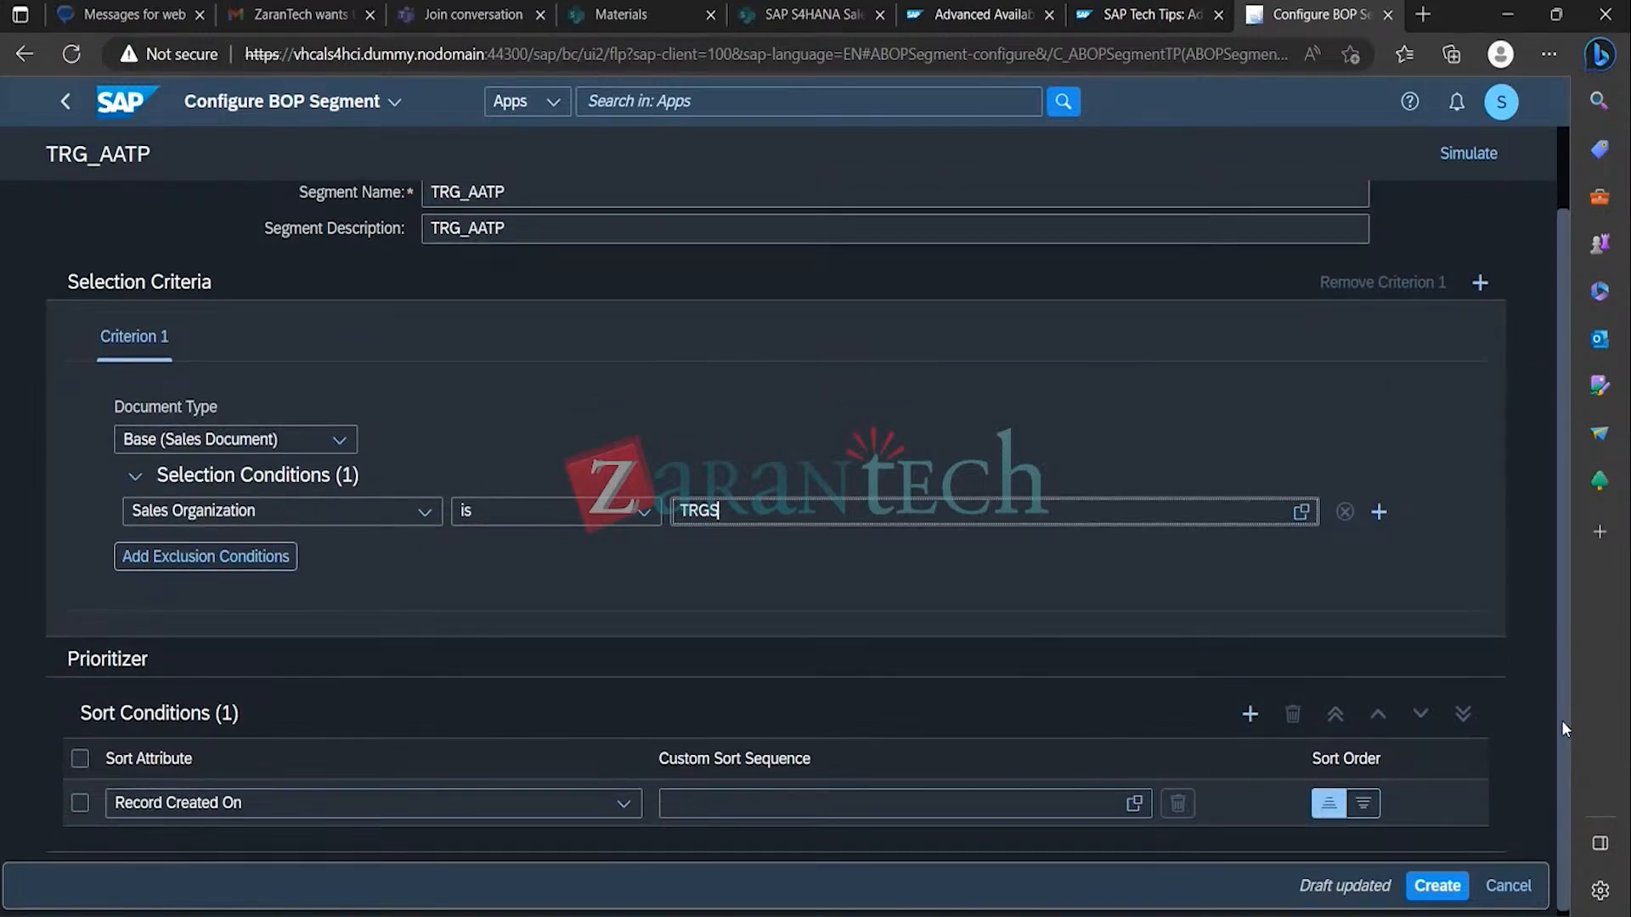
pyautogui.moveTo(1561, 721); pyautogui.dragTo(1558, 618)
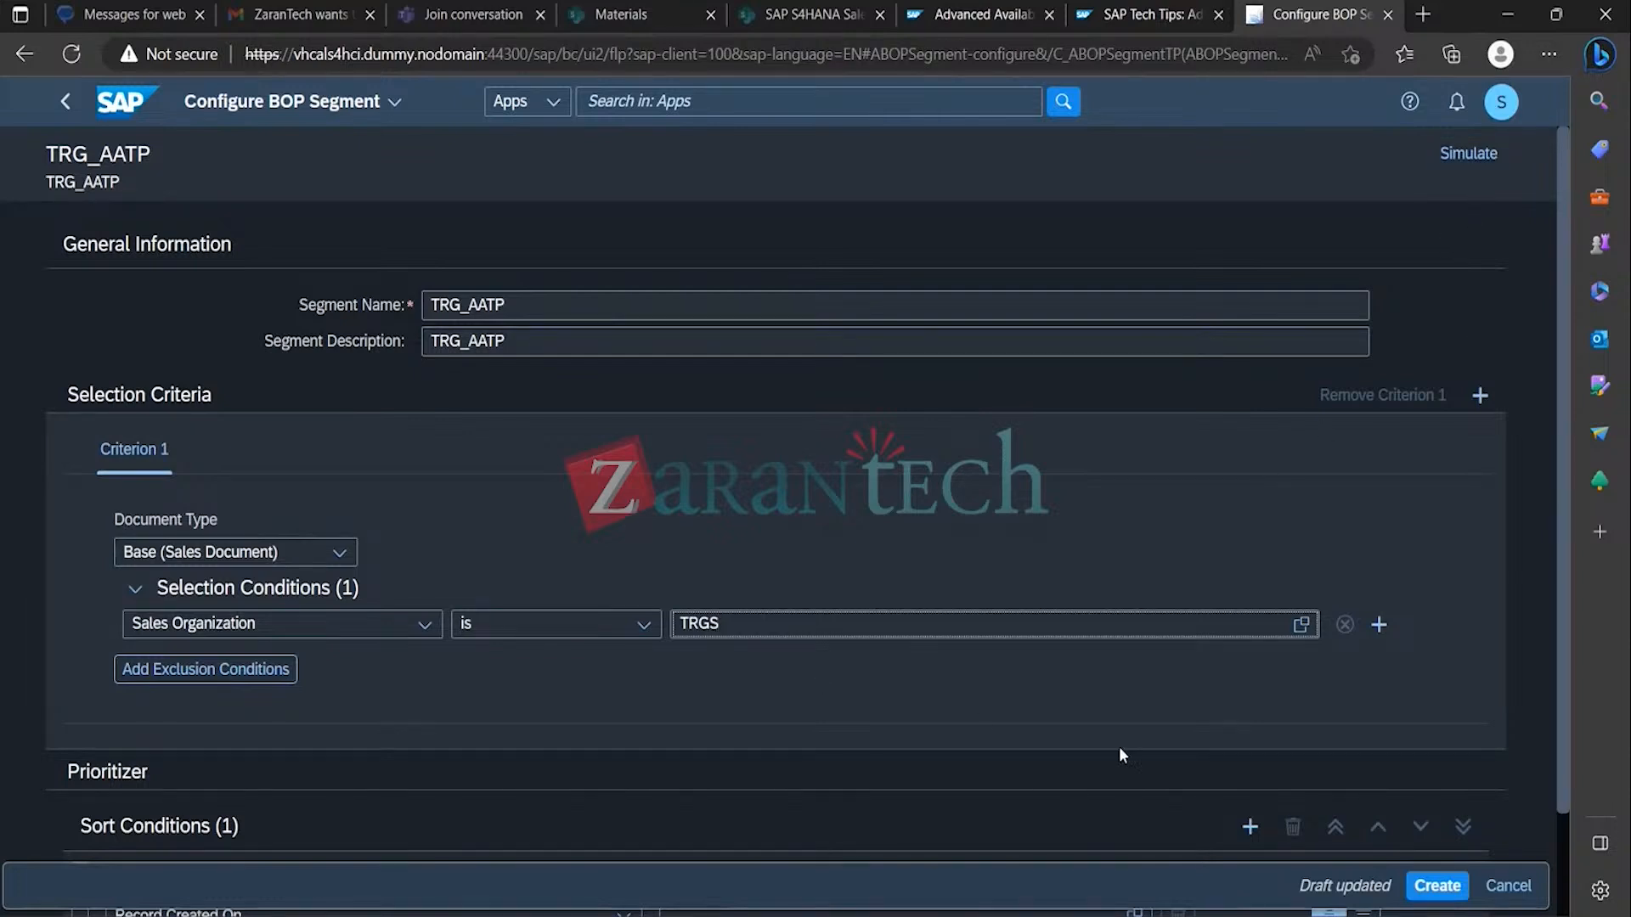
pyautogui.click(1437, 885)
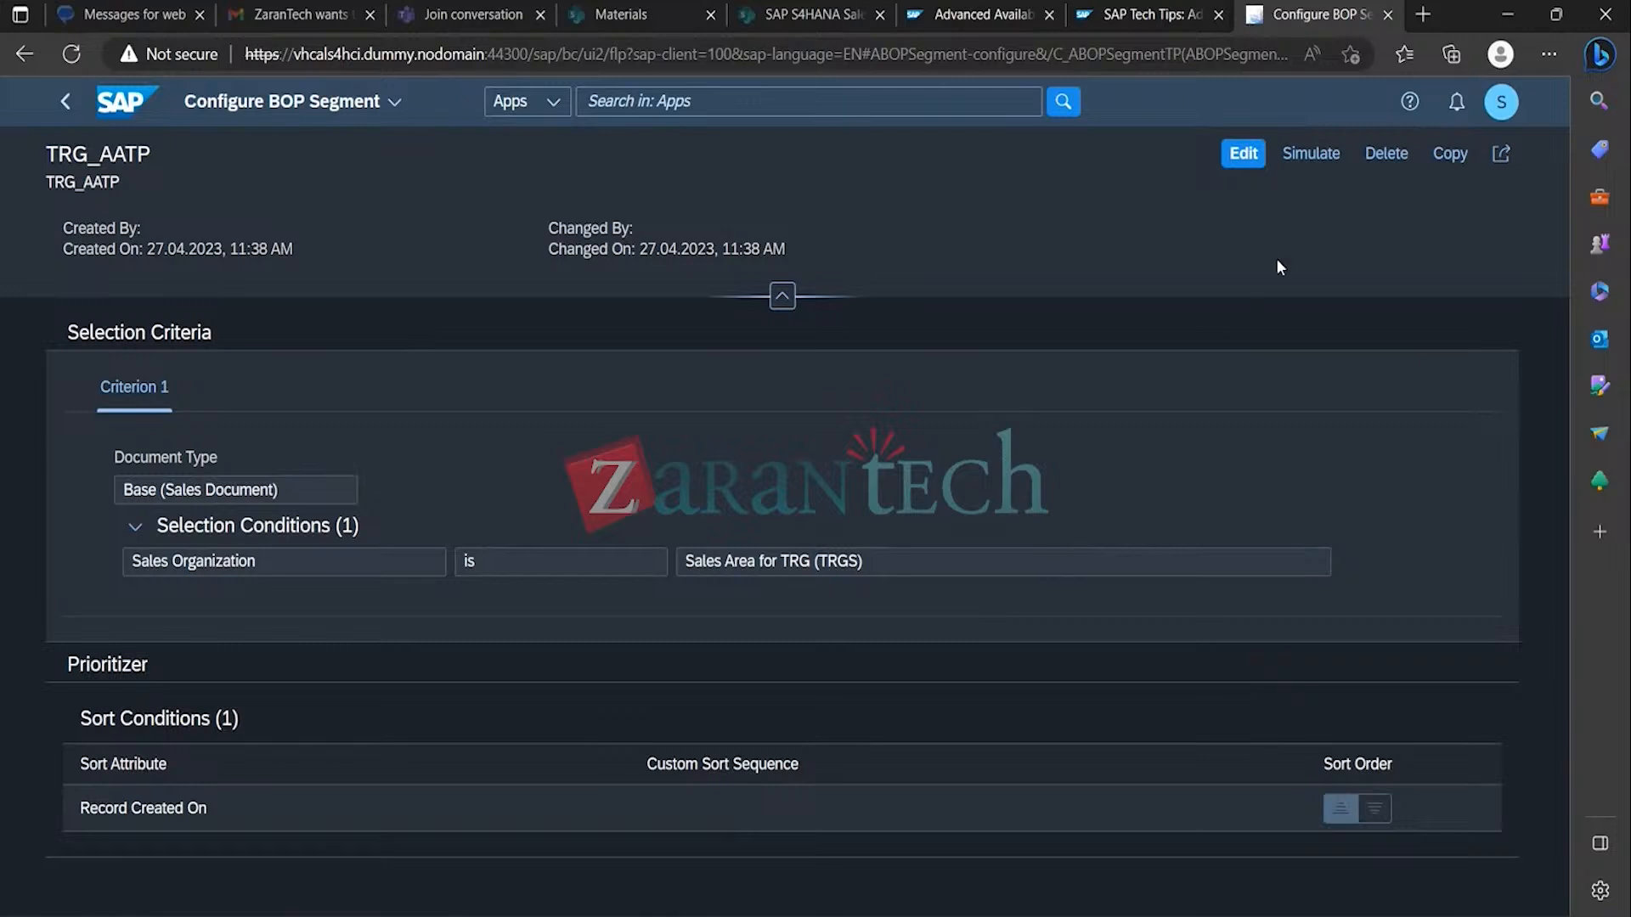
# Step: Simulate the TRG_AATP segment, review its requirements against the selection and sort conditions, and close the simulation
pyautogui.click(1310, 154)
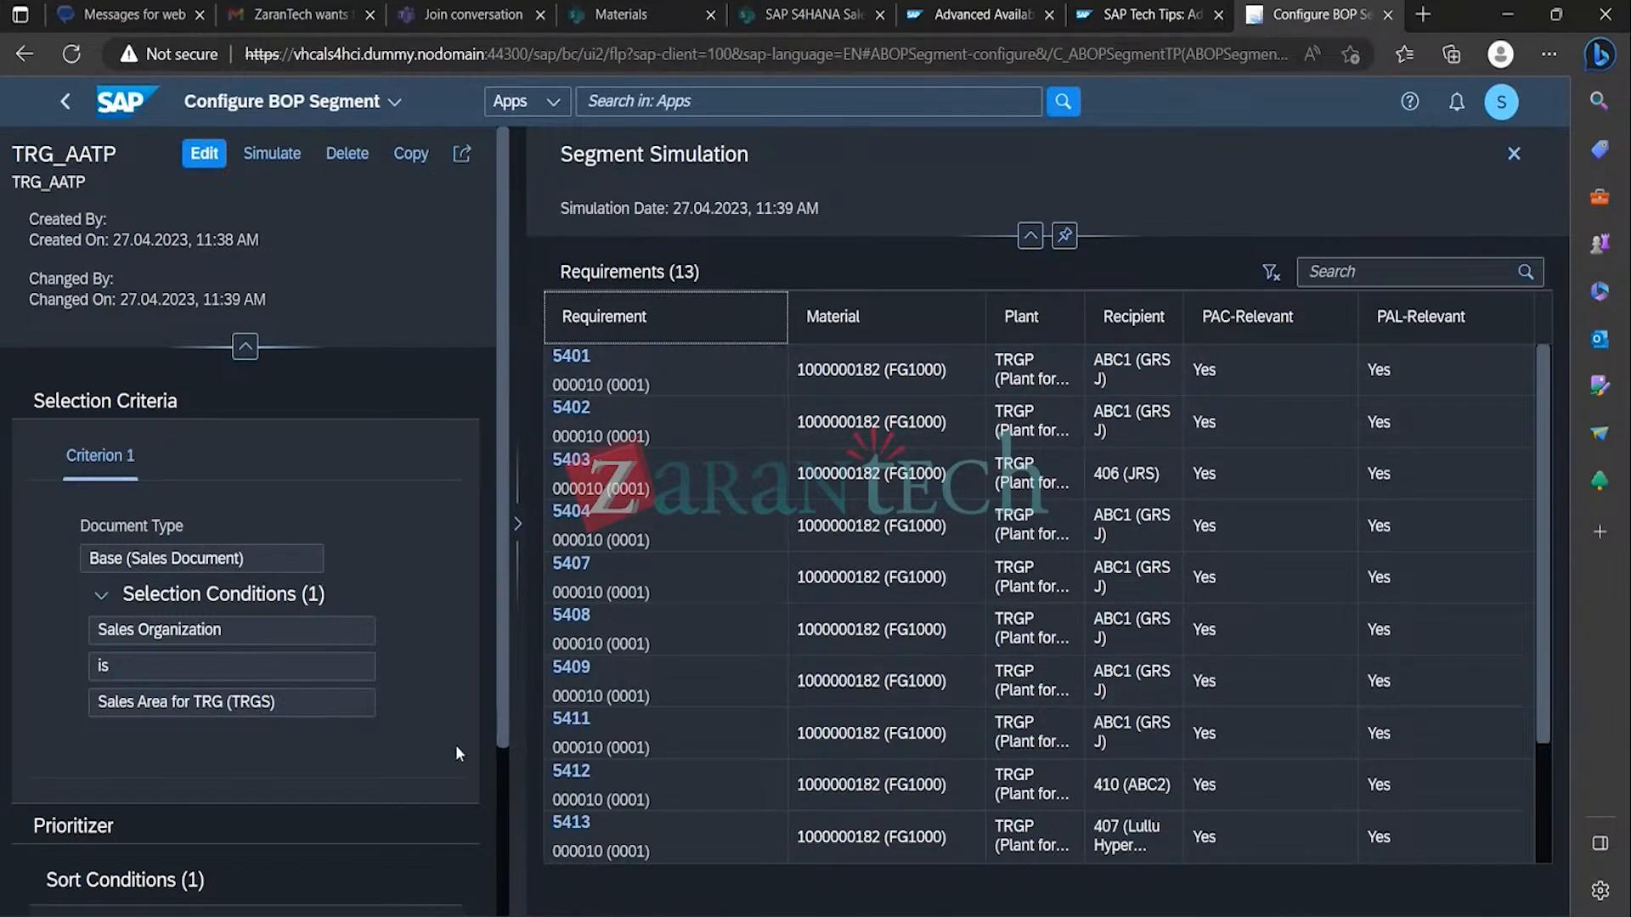
pyautogui.moveTo(498, 730); pyautogui.dragTo(490, 829)
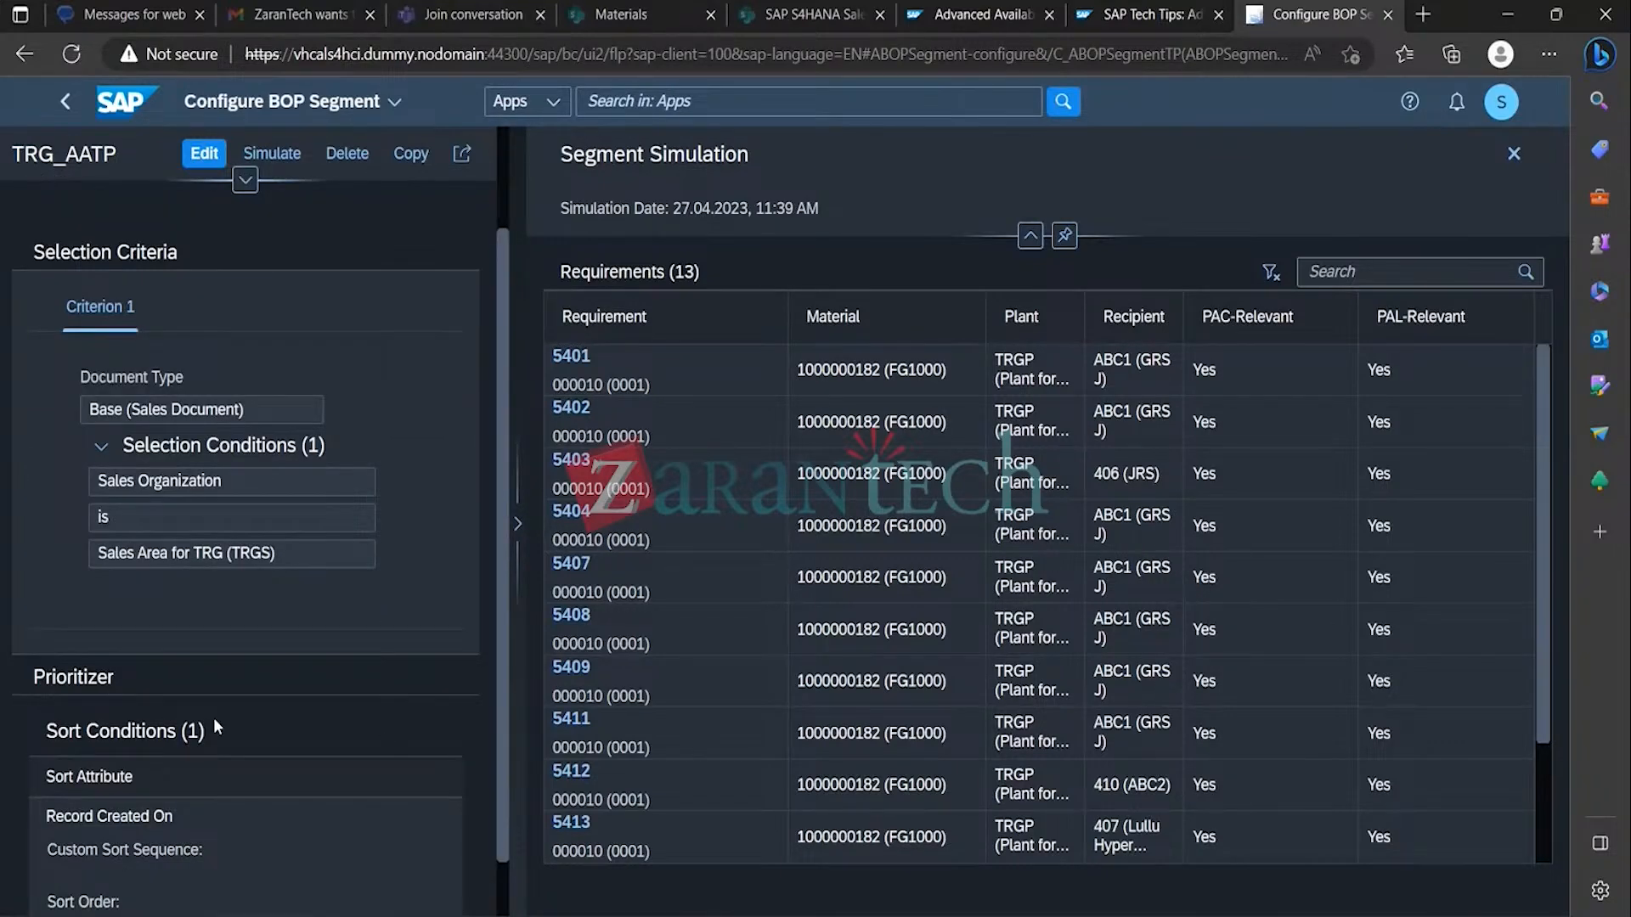
pyautogui.moveTo(502, 819); pyautogui.dragTo(501, 883)
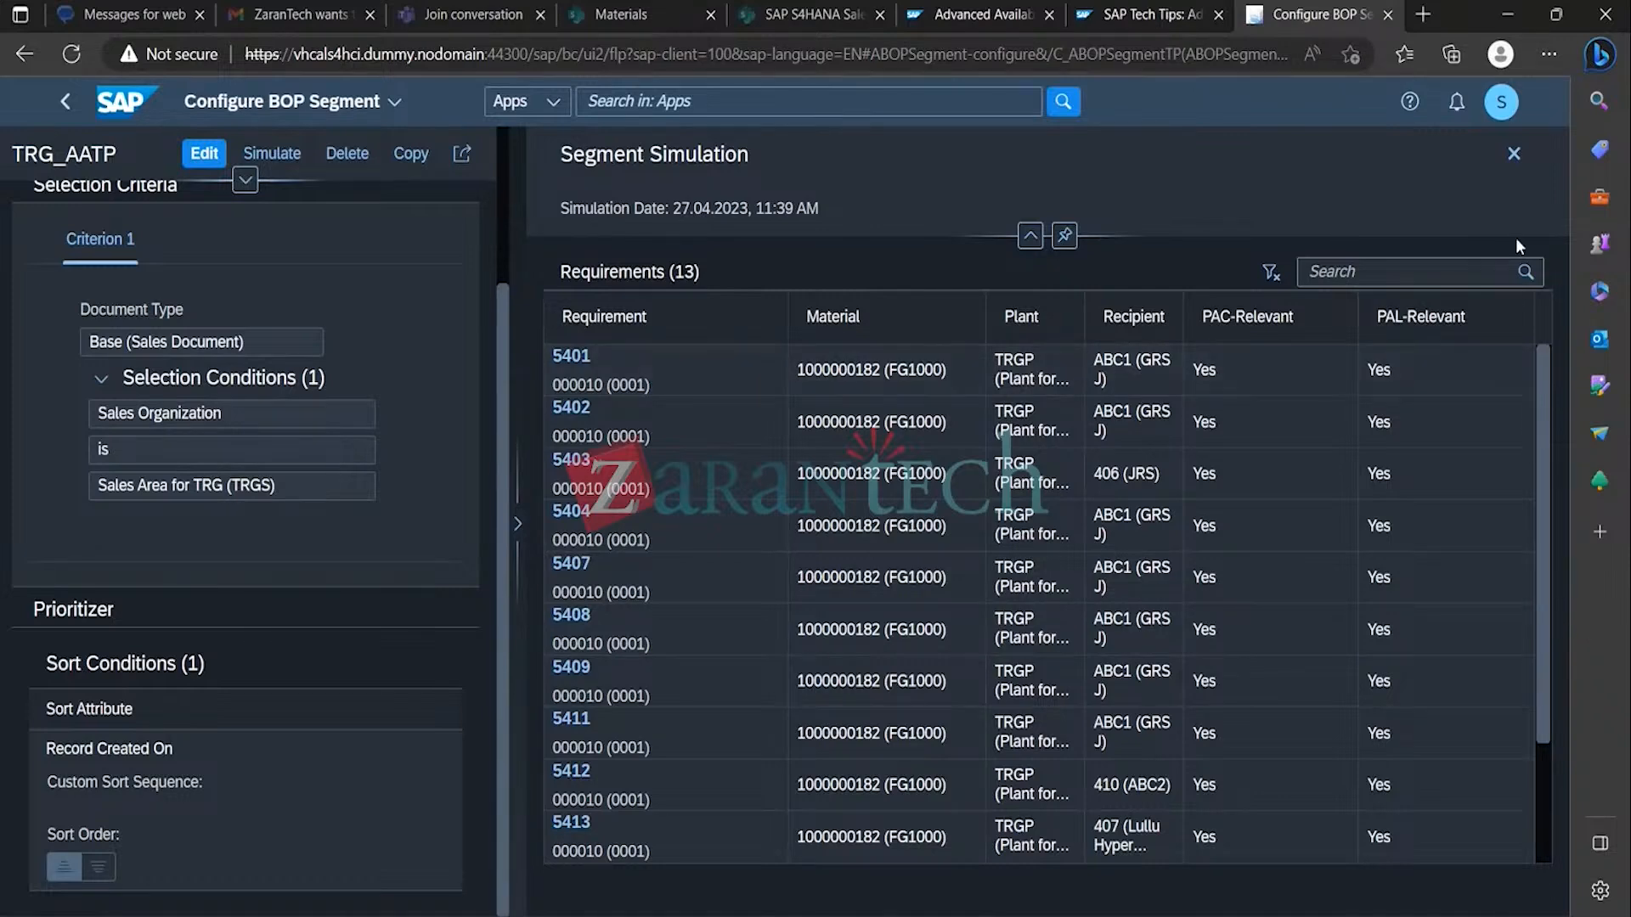
pyautogui.click(1514, 152)
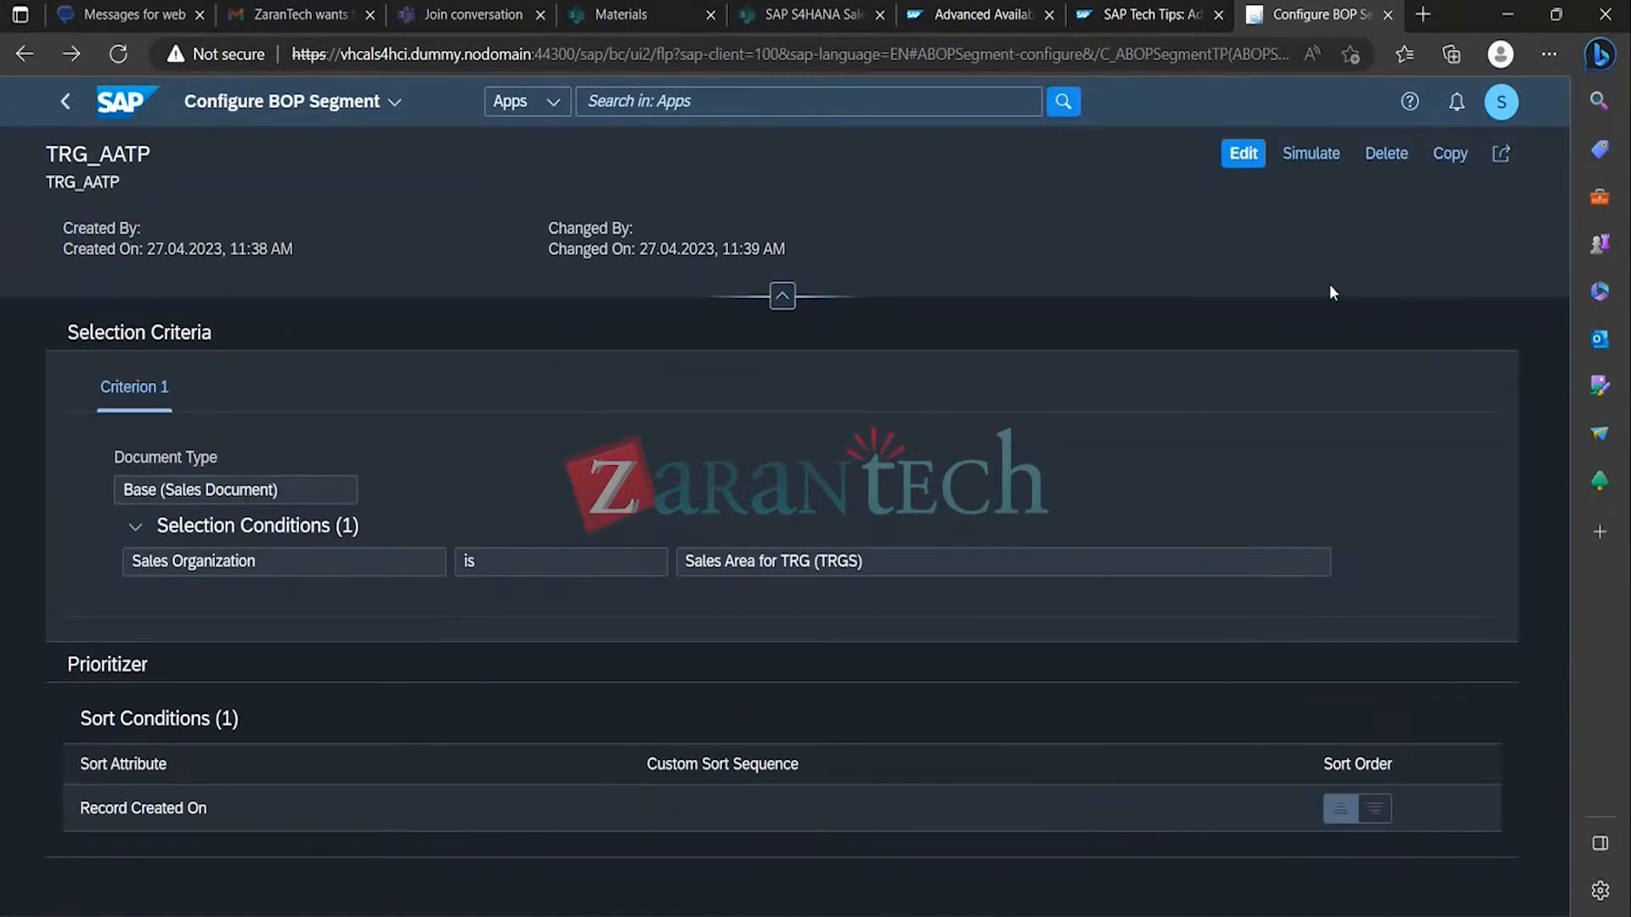
# Step: Edit the TRG_AATP segment and change its prioritizer's sort attribute to Delivery Priority
pyautogui.click(1242, 153)
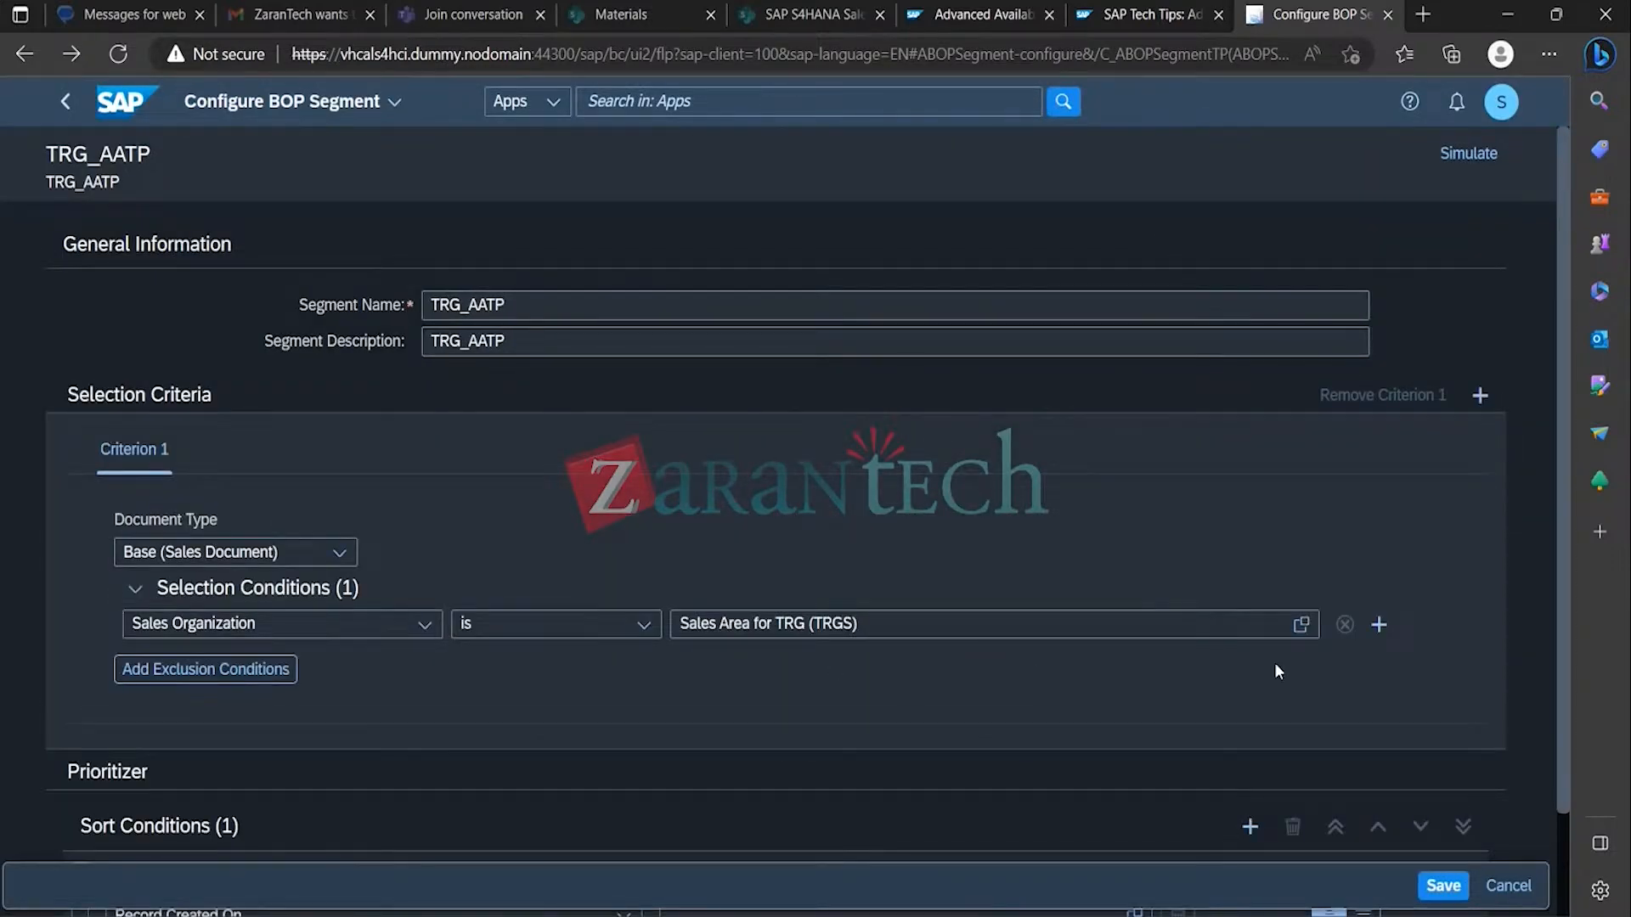
pyautogui.moveTo(1568, 628); pyautogui.dragTo(1567, 729)
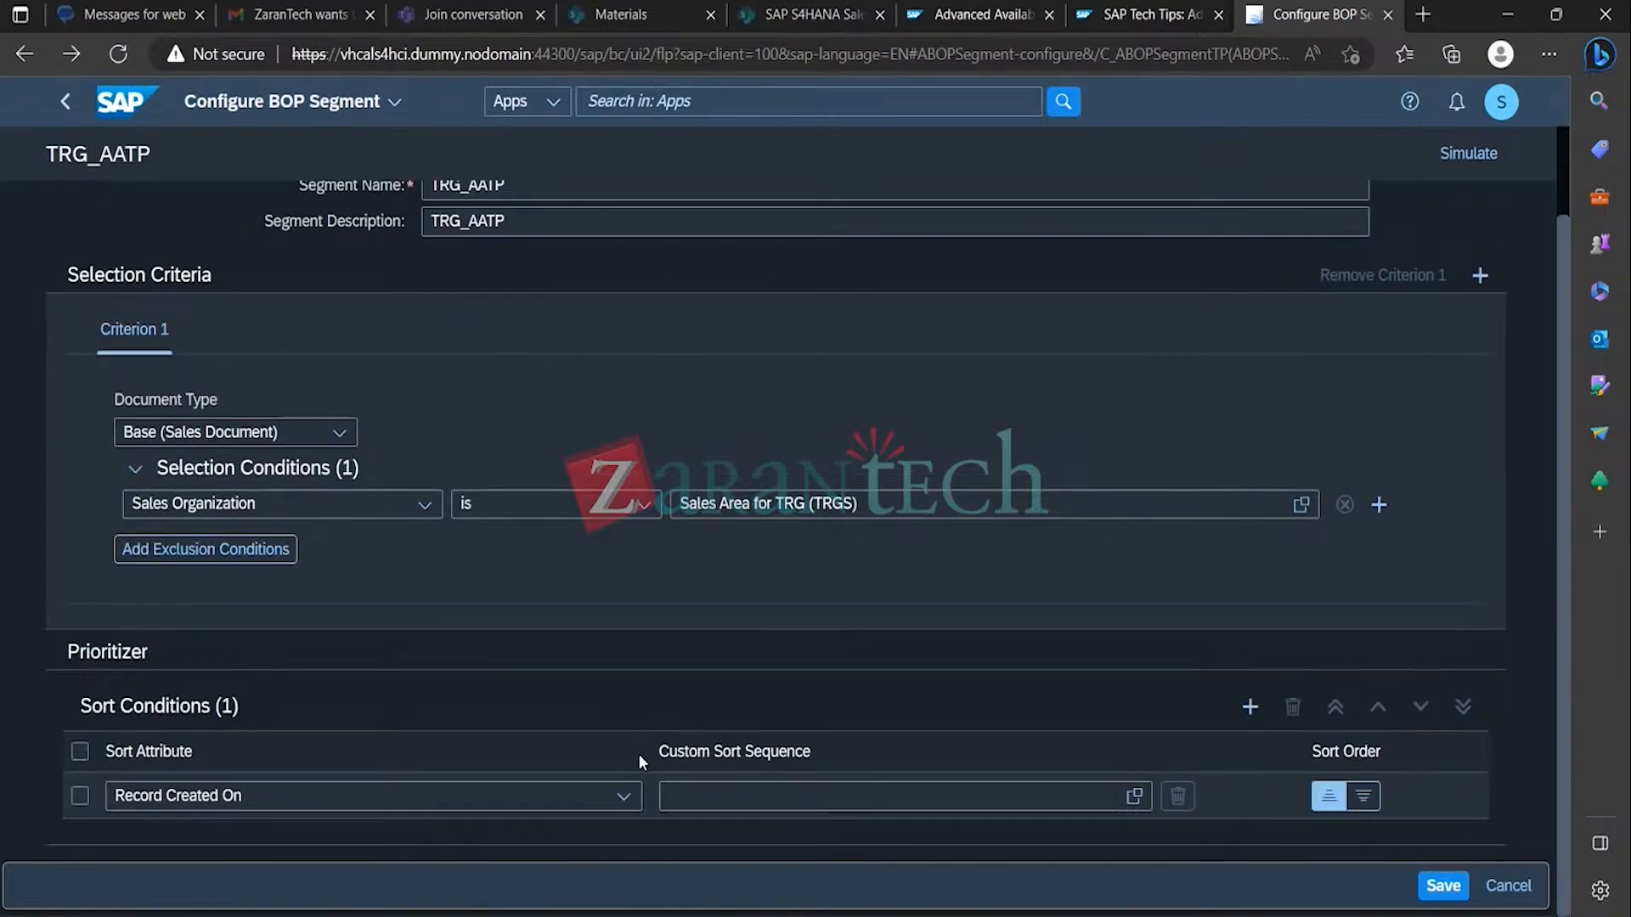
pyautogui.click(625, 798)
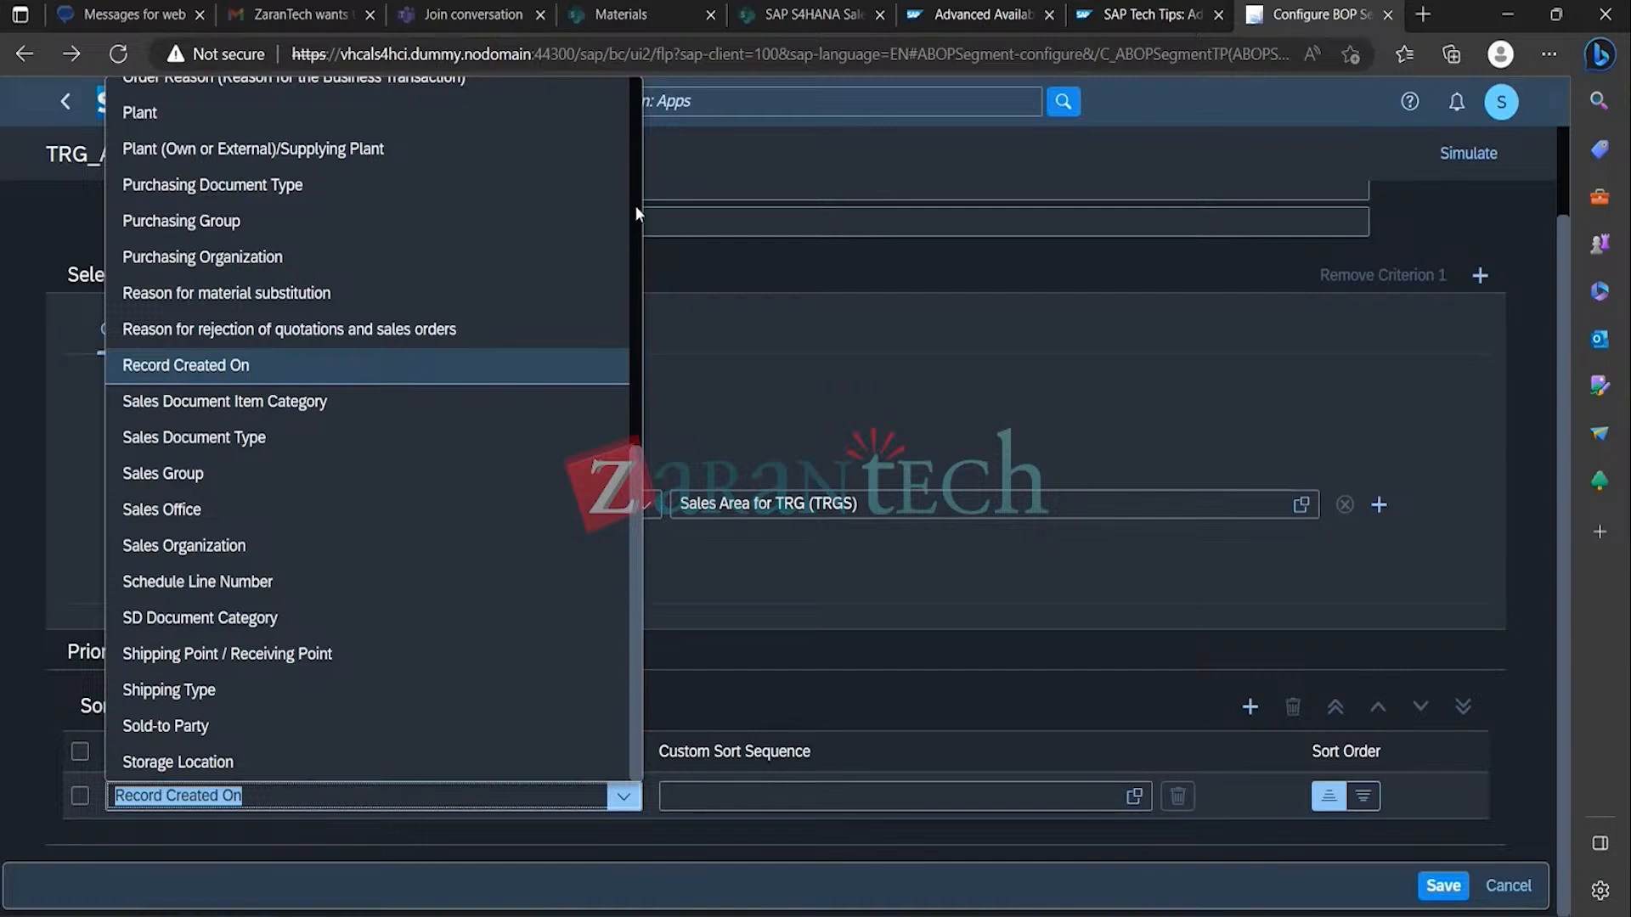
pyautogui.scroll(5, 635, 206)
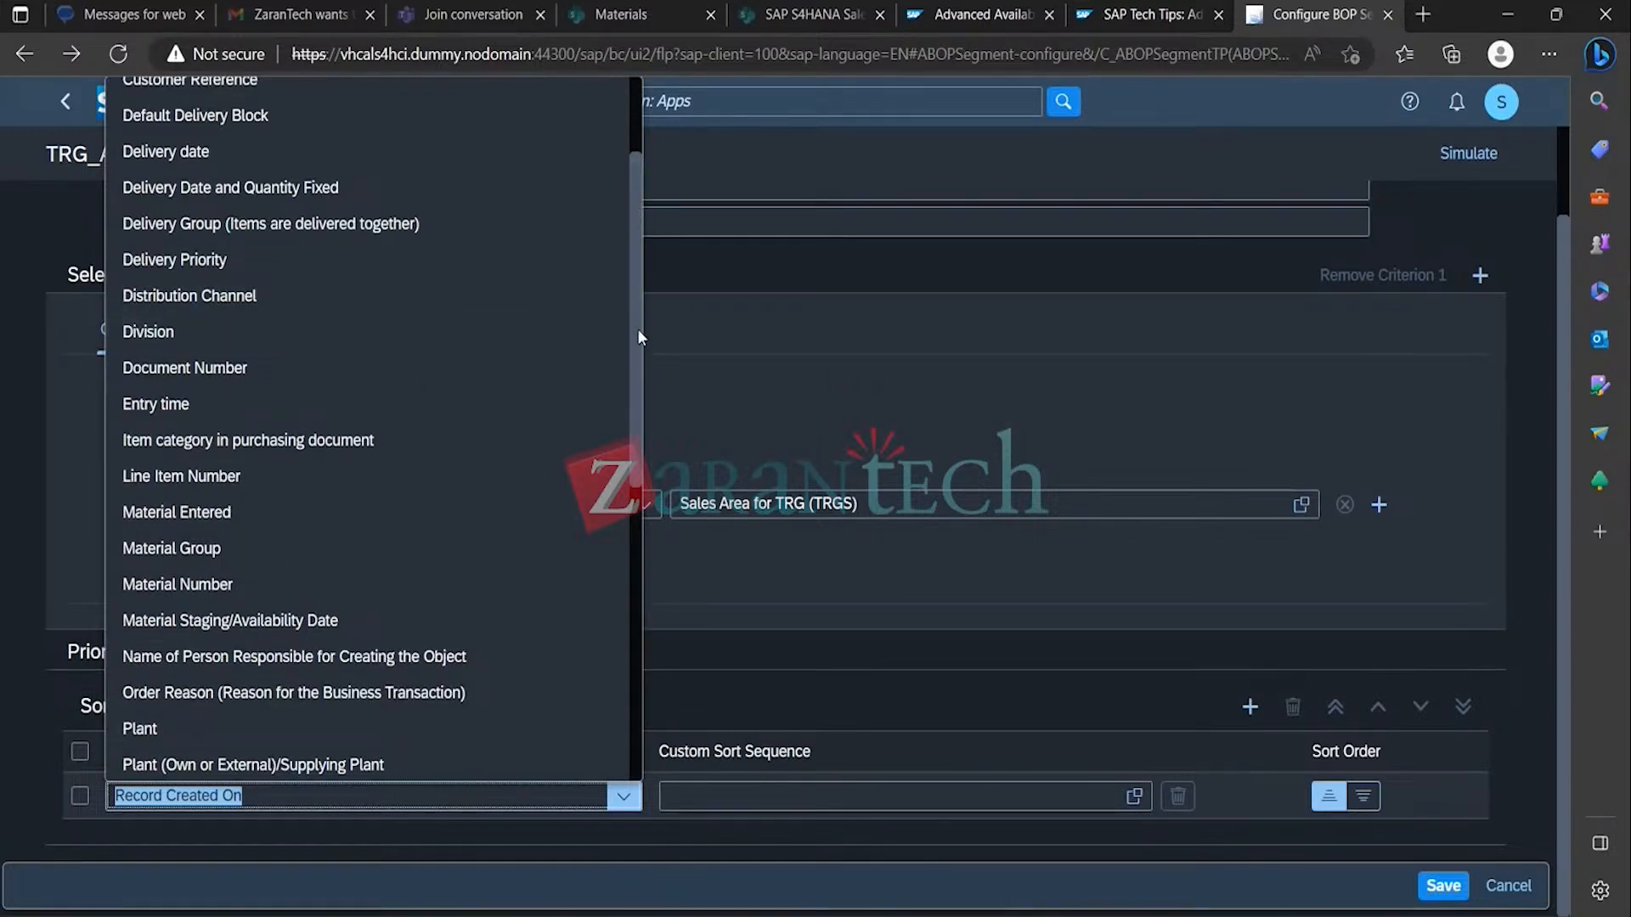
pyautogui.moveTo(641, 170); pyautogui.dragTo(632, 121)
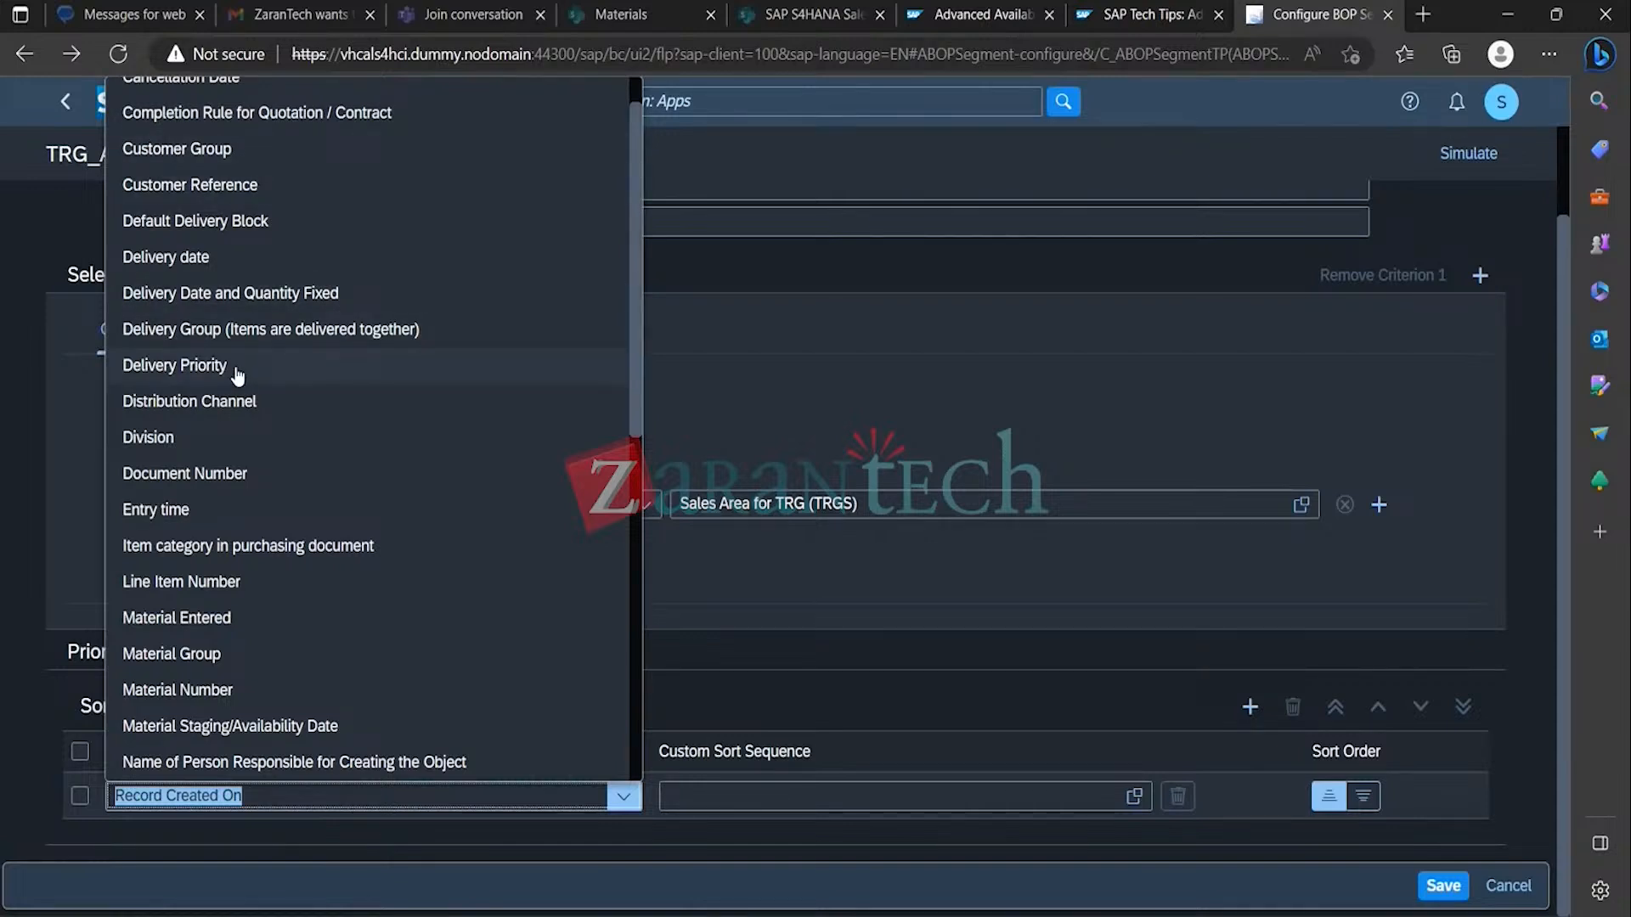
pyautogui.click(174, 365)
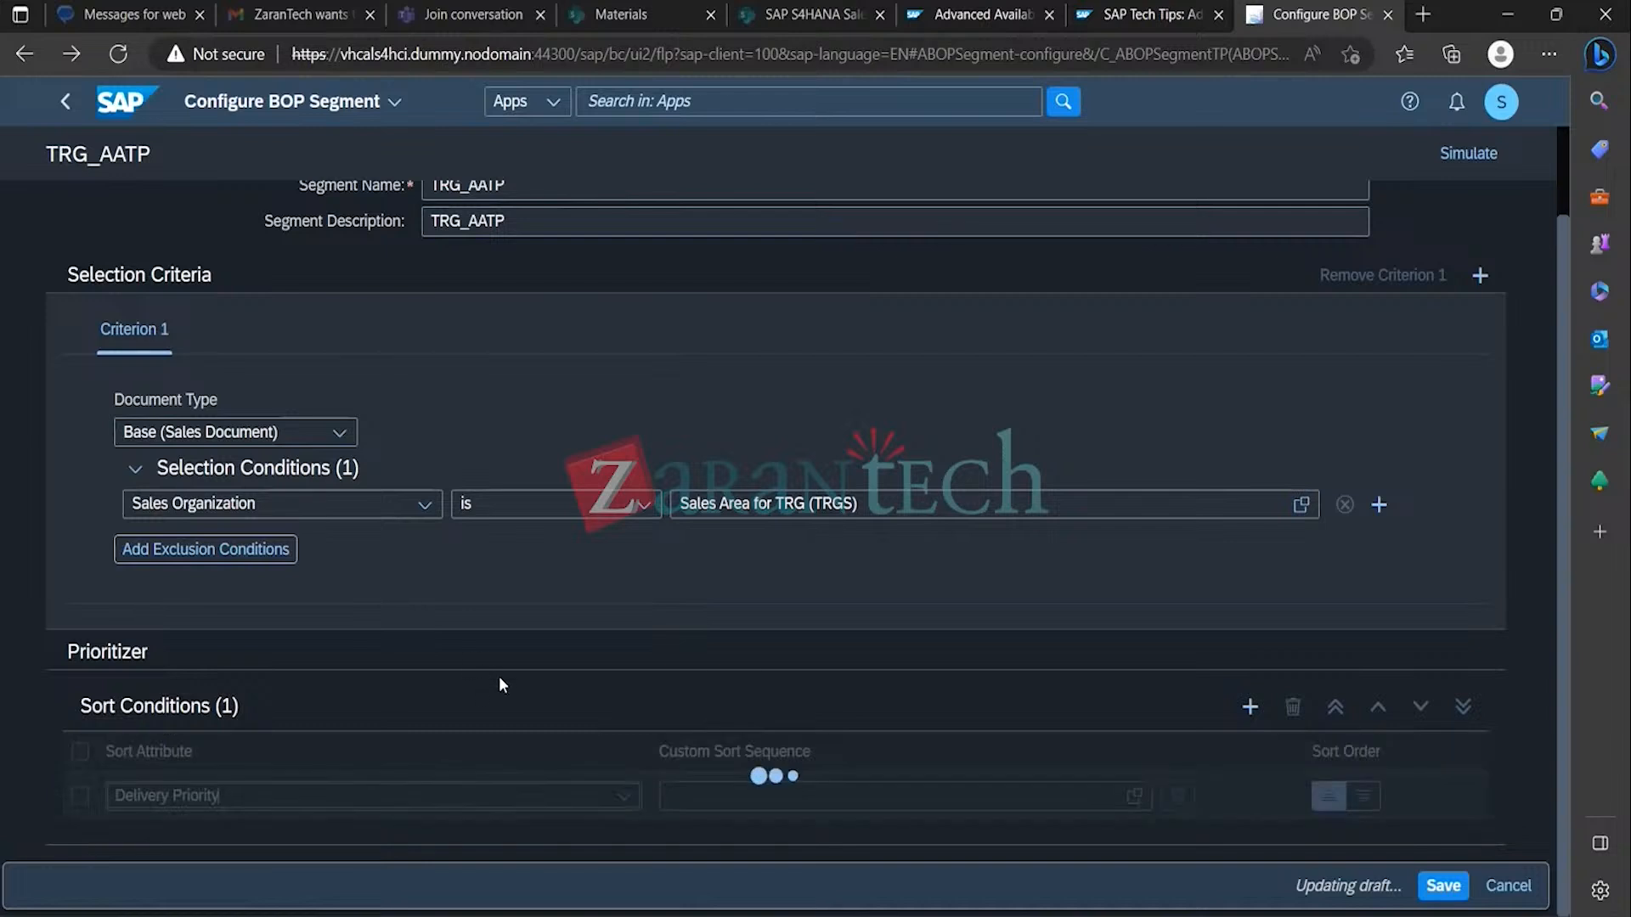
# Step: Try to save the segment with custom sort sequence 01 for the Delivery Priority sort condition
pyautogui.click(1107, 799)
pyautogui.write('01')
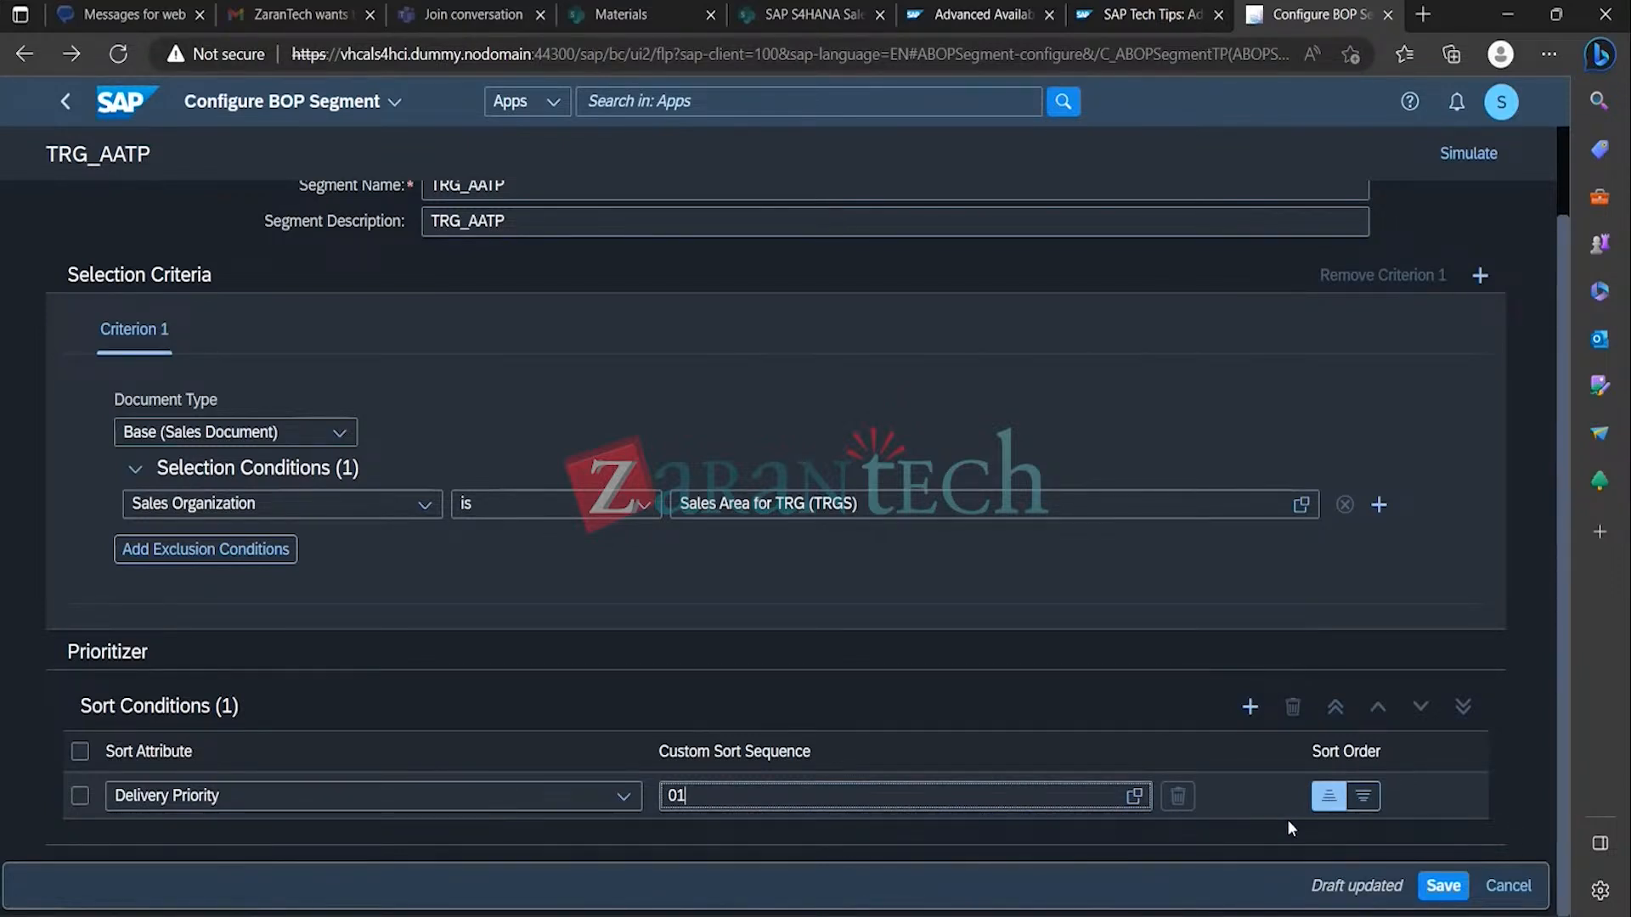
pyautogui.click(1442, 886)
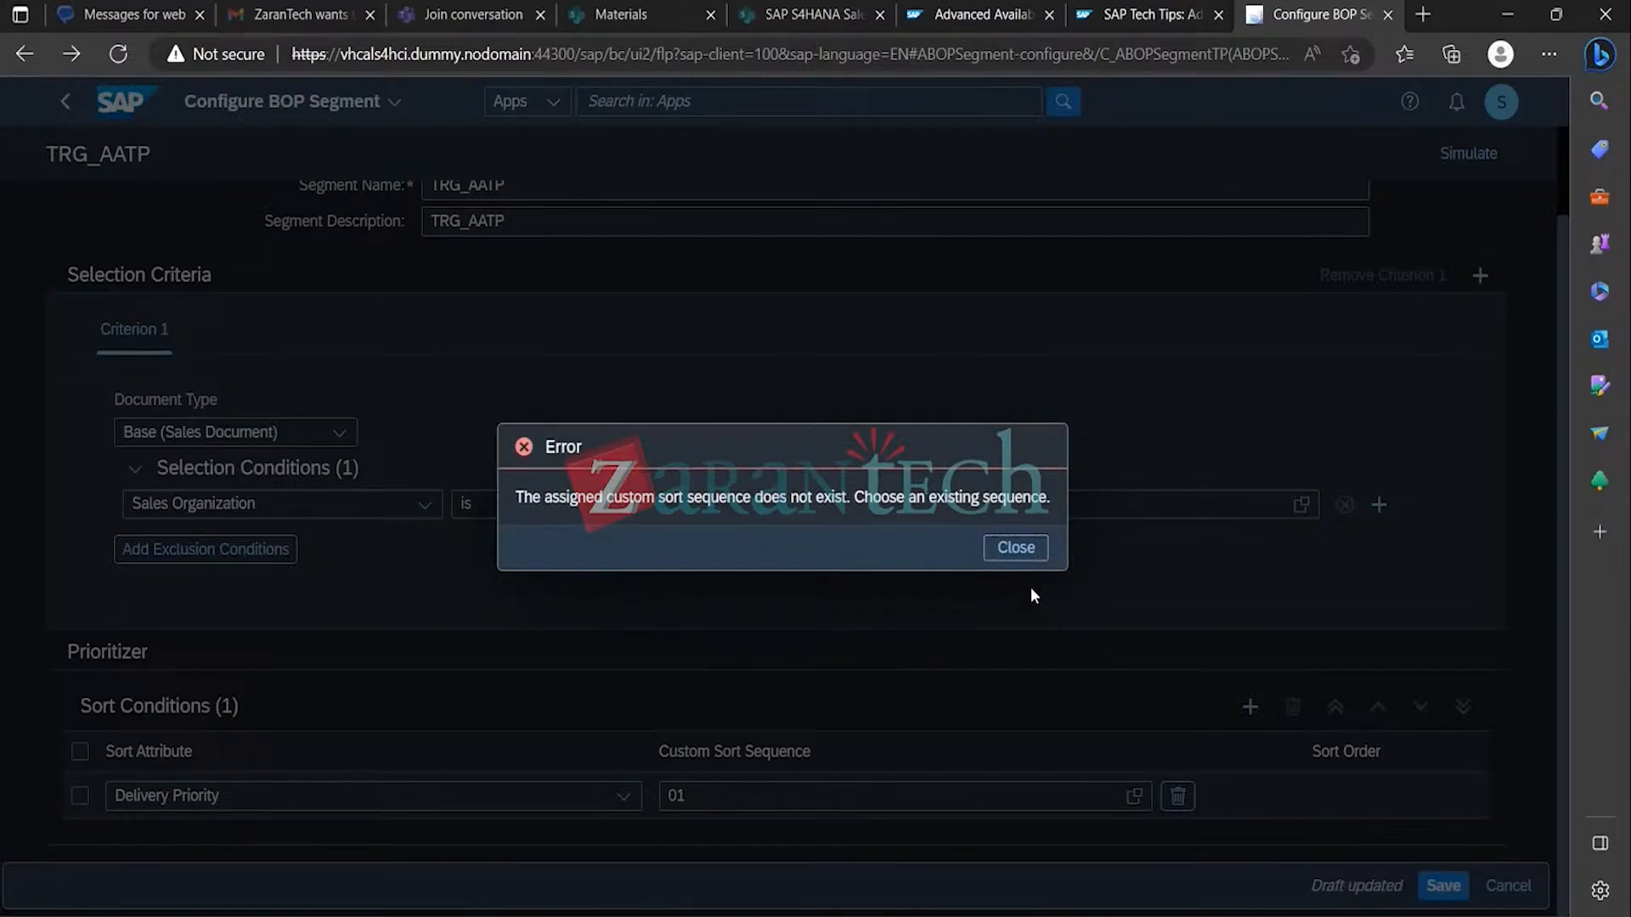
pyautogui.click(1018, 550)
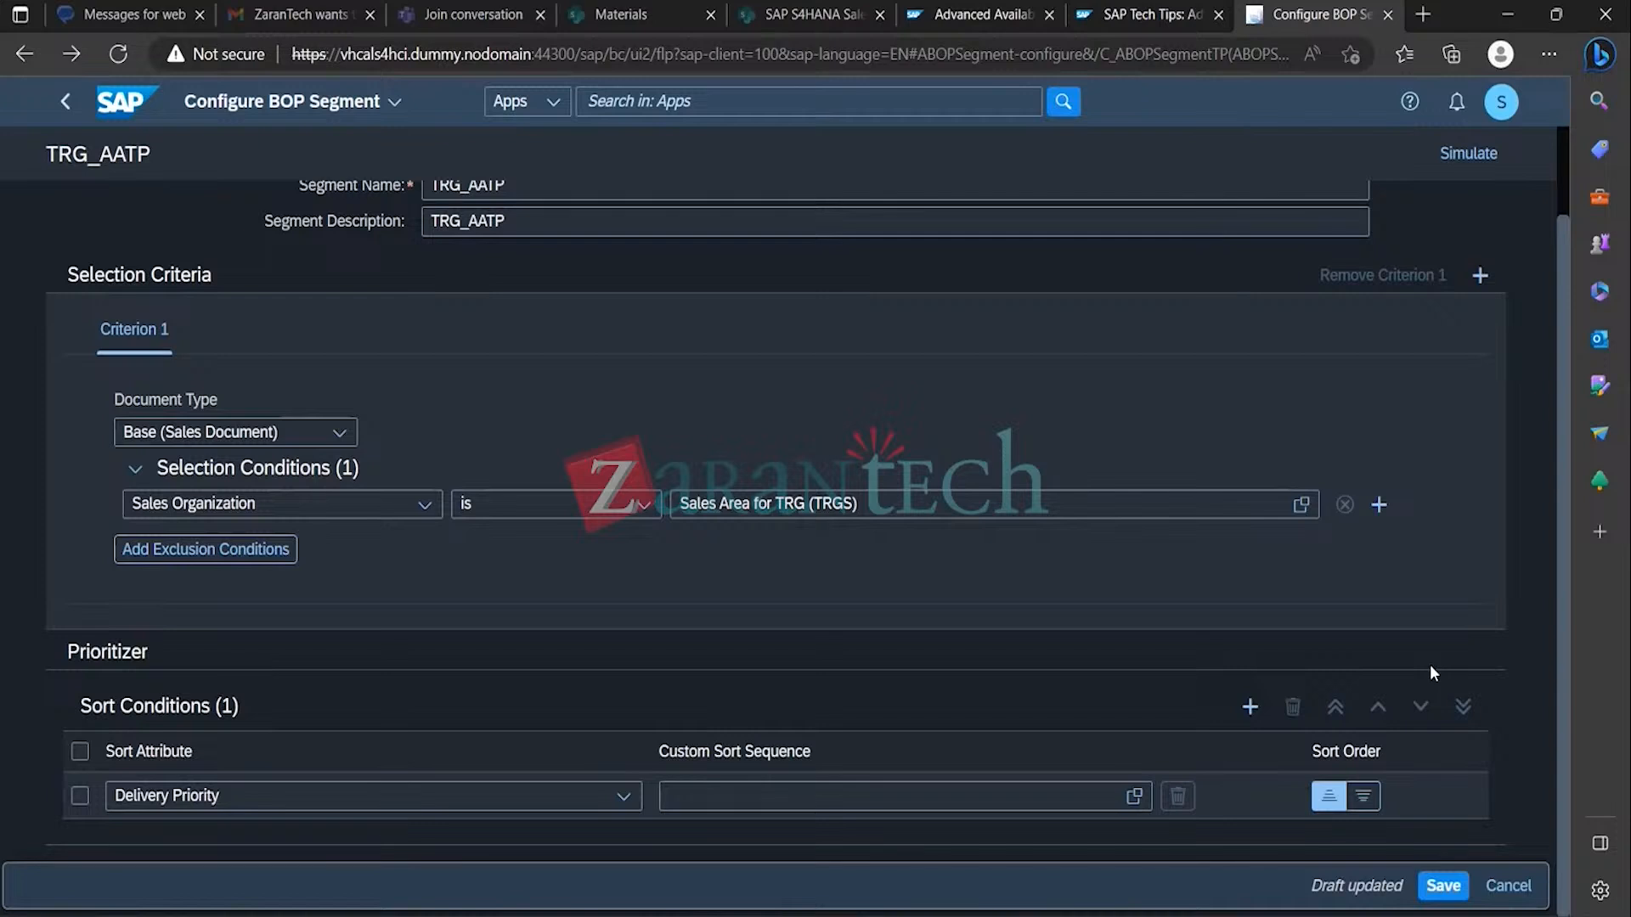
# Step: Save the segment with the custom sort sequence left empty, and run its simulation again
pyautogui.moveTo(1553, 710); pyautogui.dragTo(1282, 735)
pyautogui.click(718, 799)
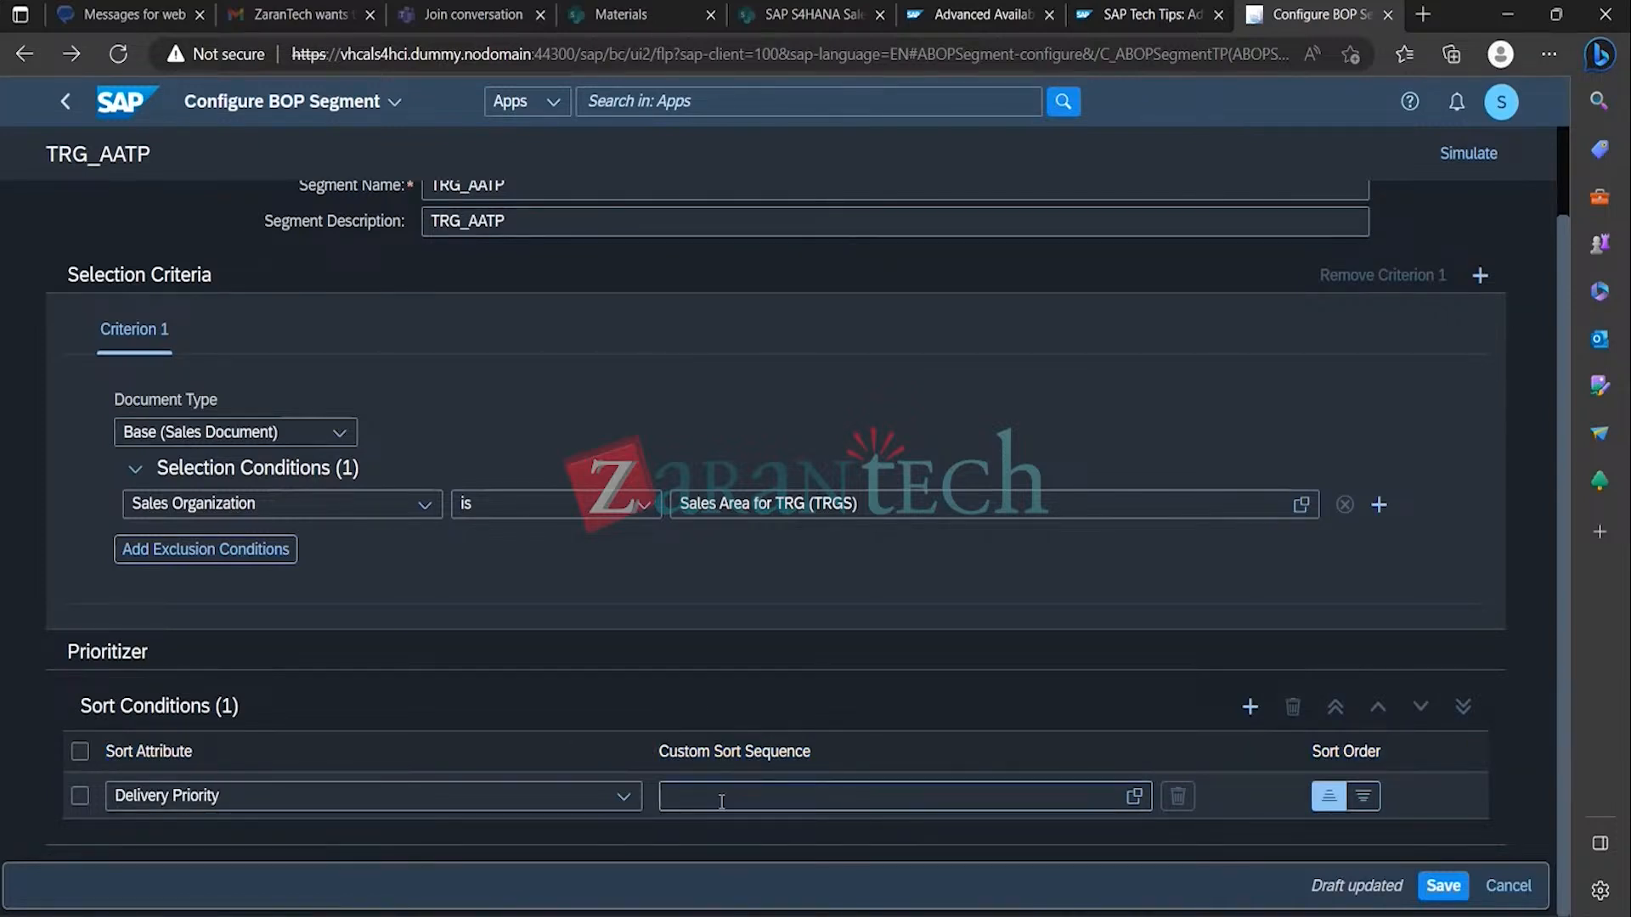
pyautogui.click(1454, 886)
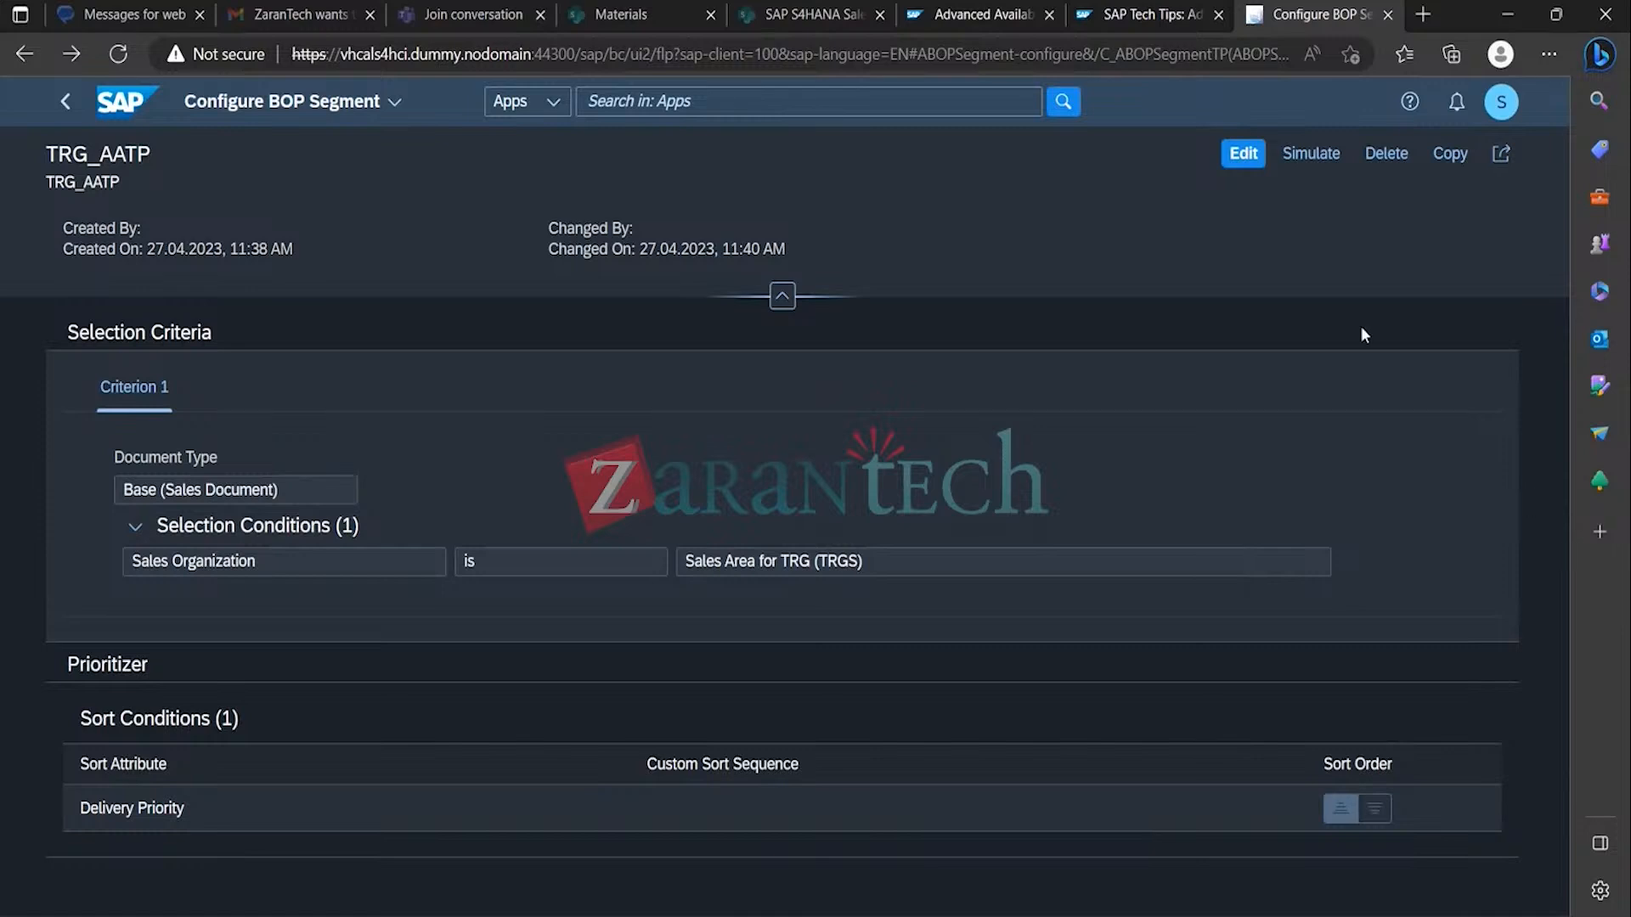
pyautogui.click(1310, 153)
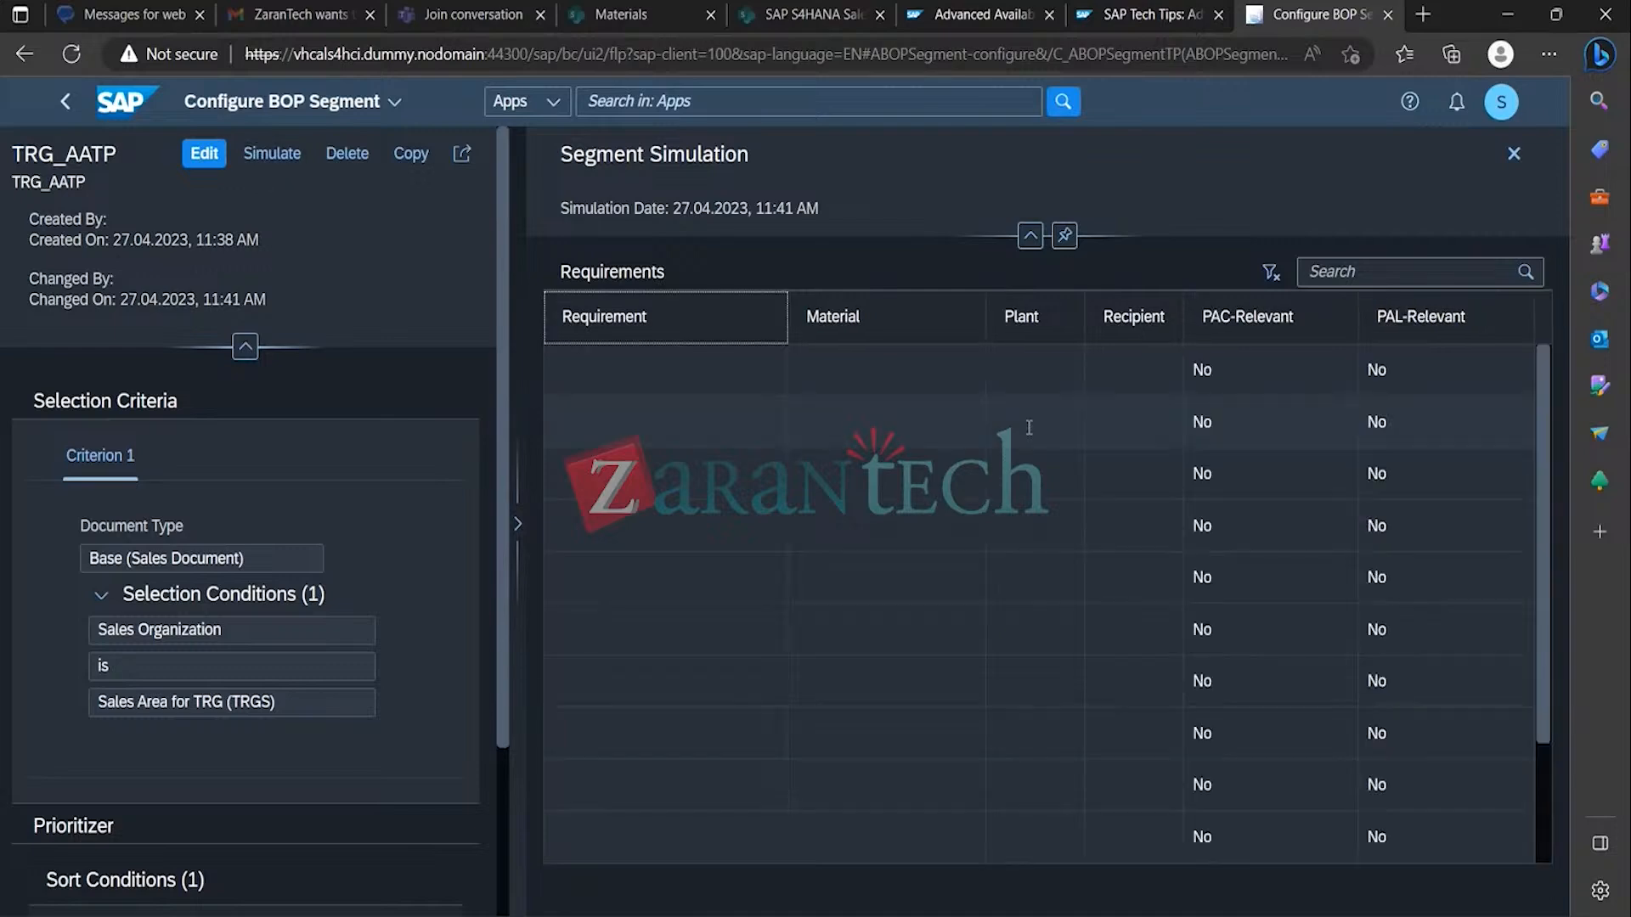
# Step: Close the segment simulation and start a new variant in the Configure BOP Variant app
pyautogui.click(1514, 153)
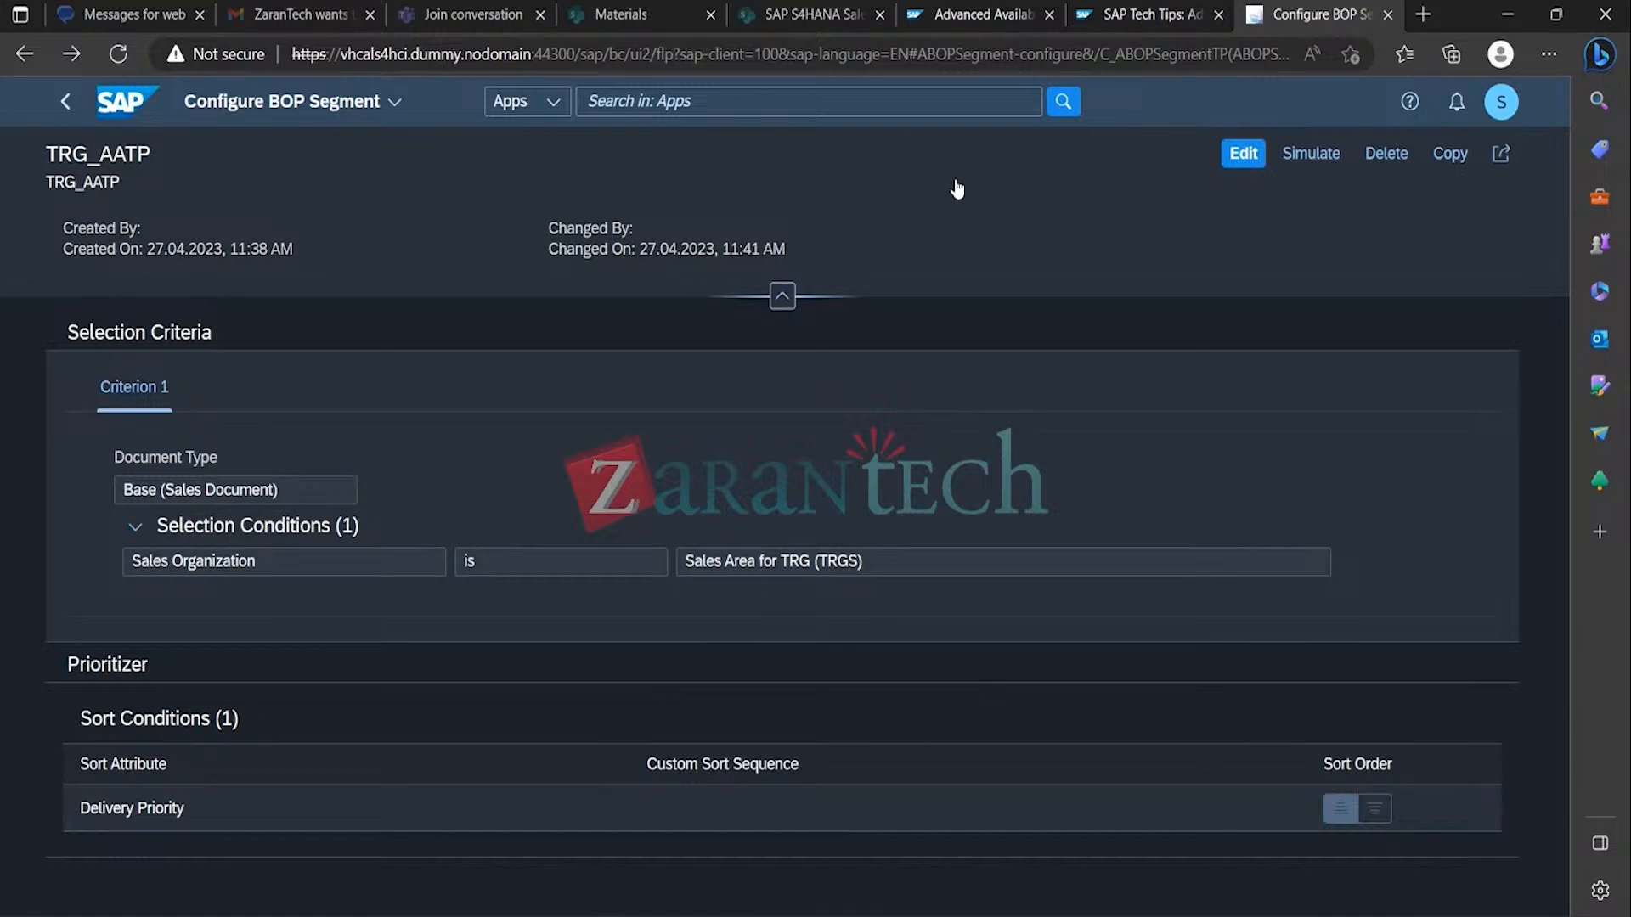
pyautogui.click(915, 104)
pyautogui.write('BOP')
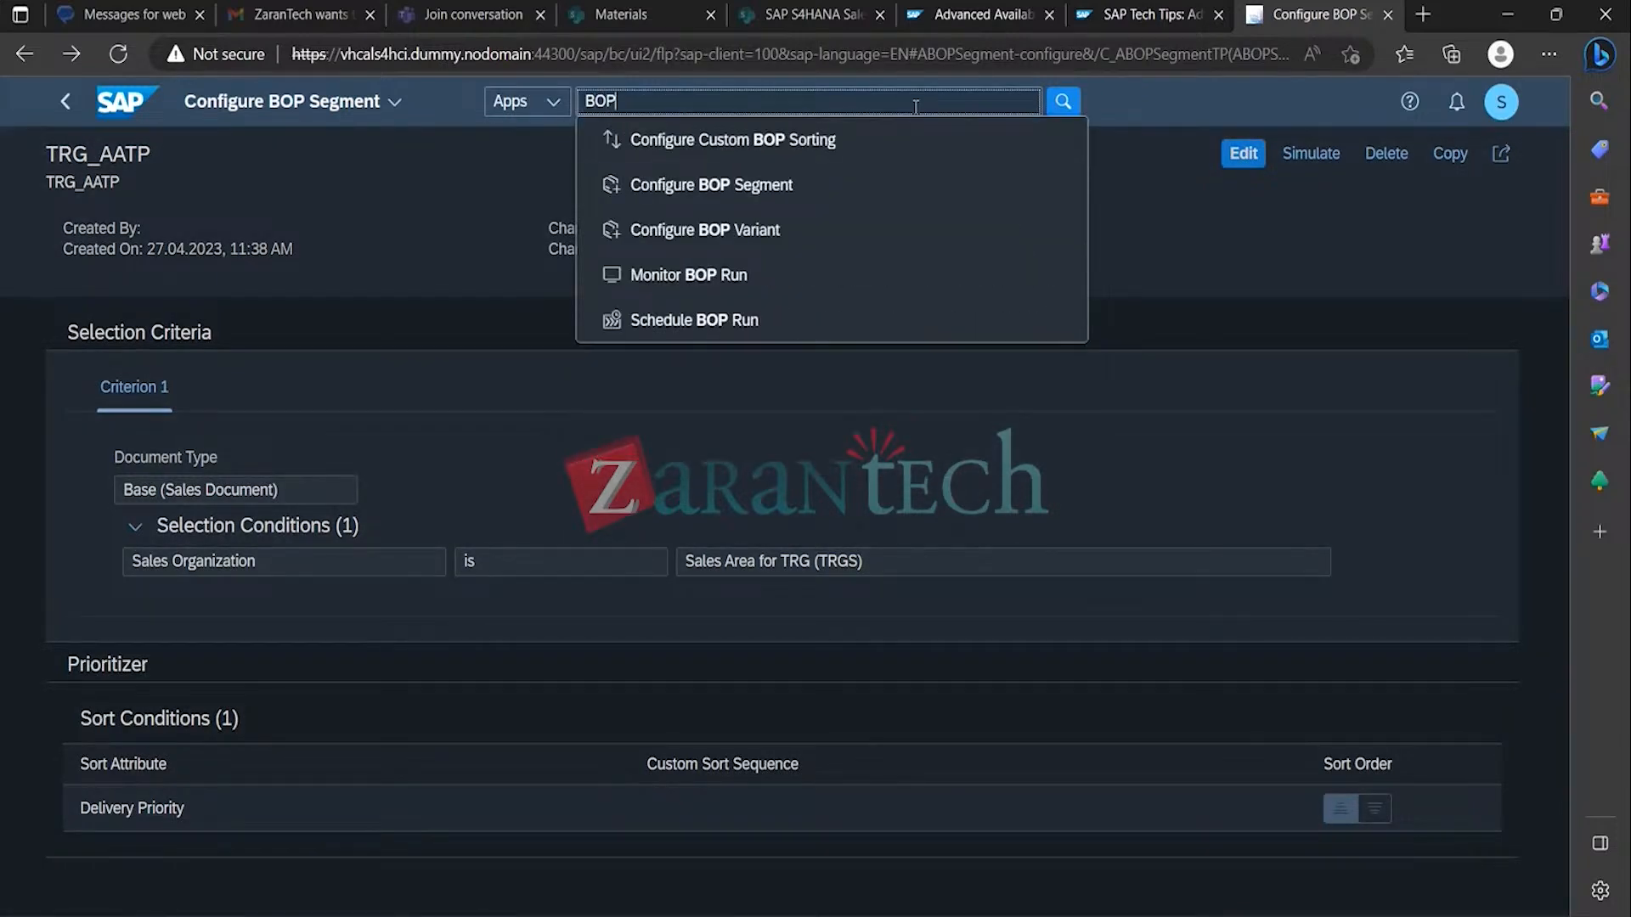
pyautogui.click(777, 231)
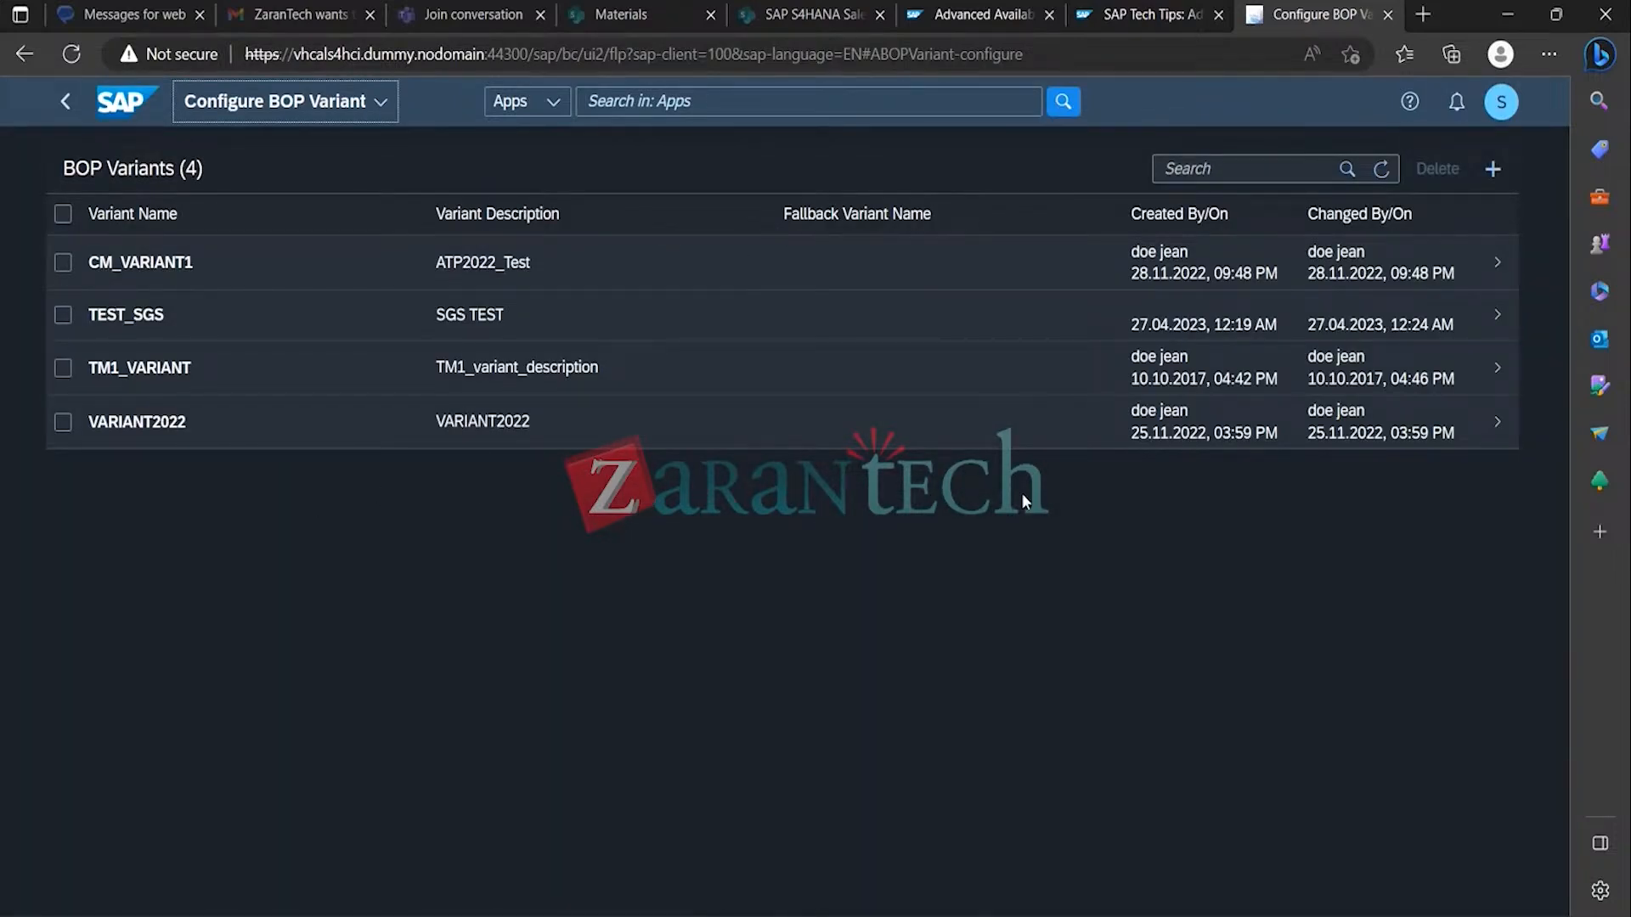
pyautogui.click(1492, 170)
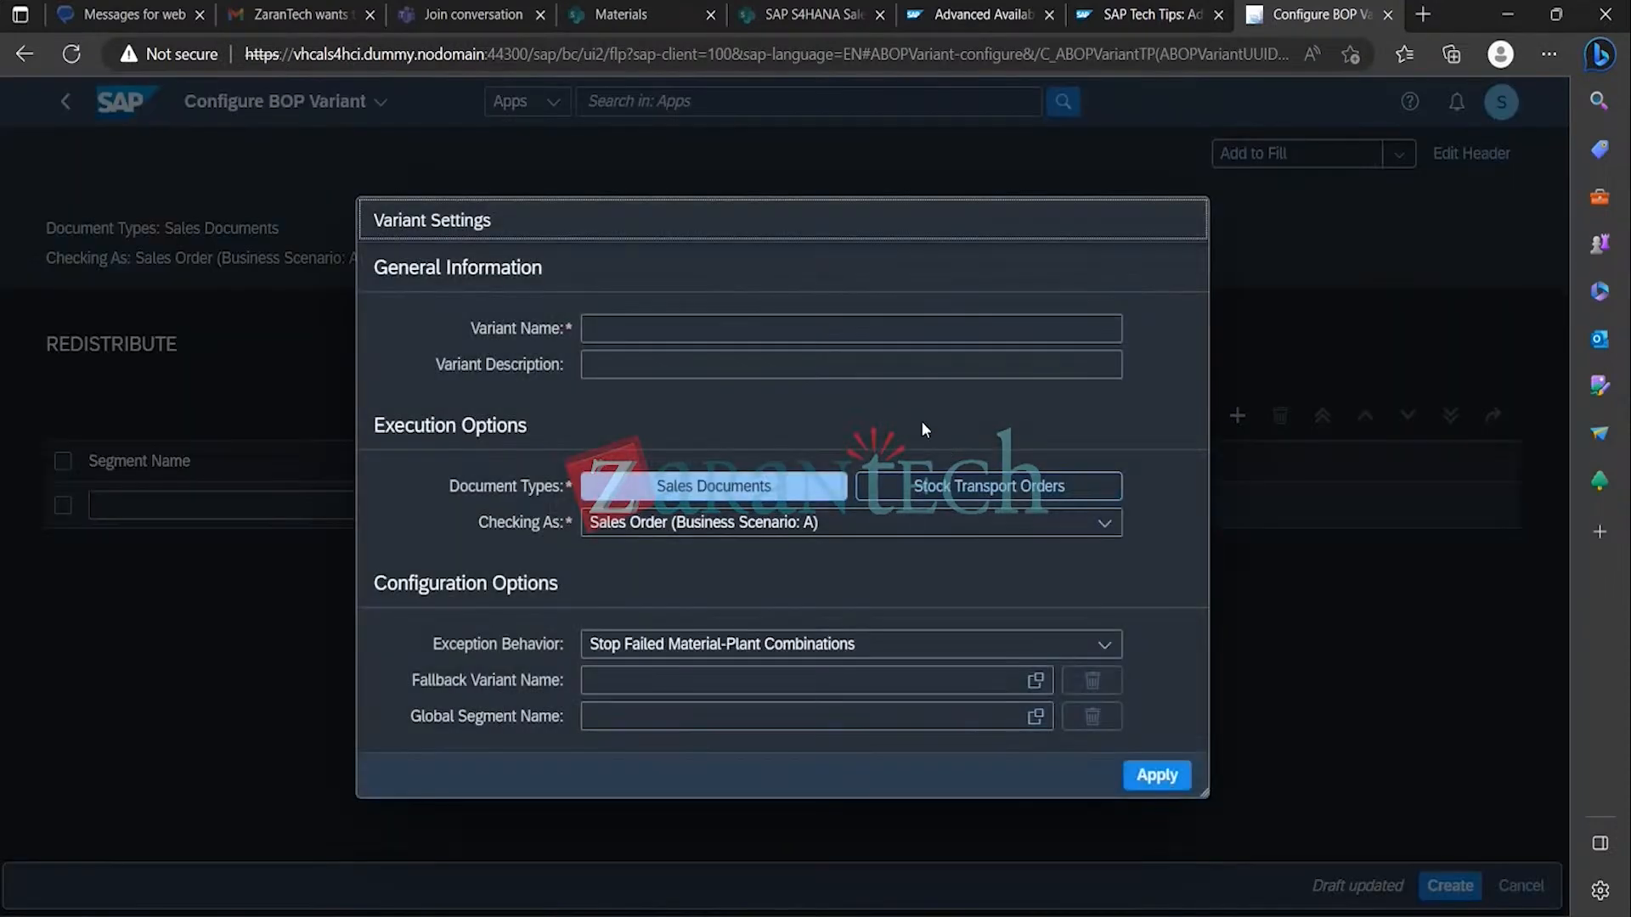
# Step: Apply variant settings with name and description TRG_AATP, document type Sales Documents, and checking as Sales Order (Business Scenario: A)
pyautogui.click(875, 334)
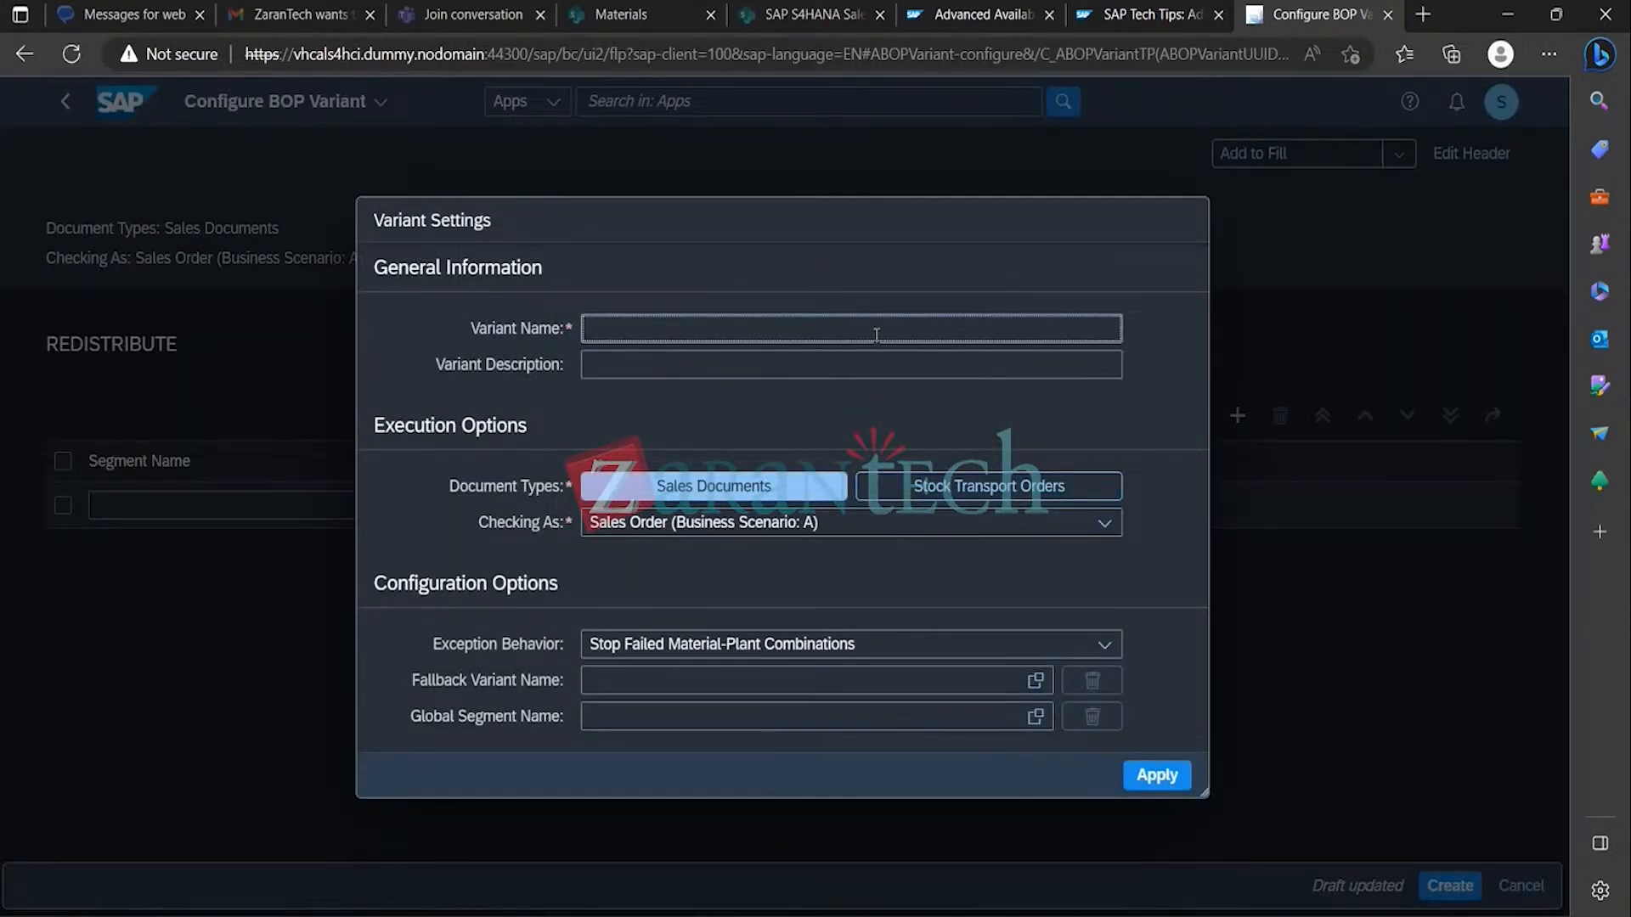
pyautogui.write('TRG_AATP')
pyautogui.moveTo(691, 324); pyautogui.dragTo(397, 327)
pyautogui.hotkey('ctrl', 'c')
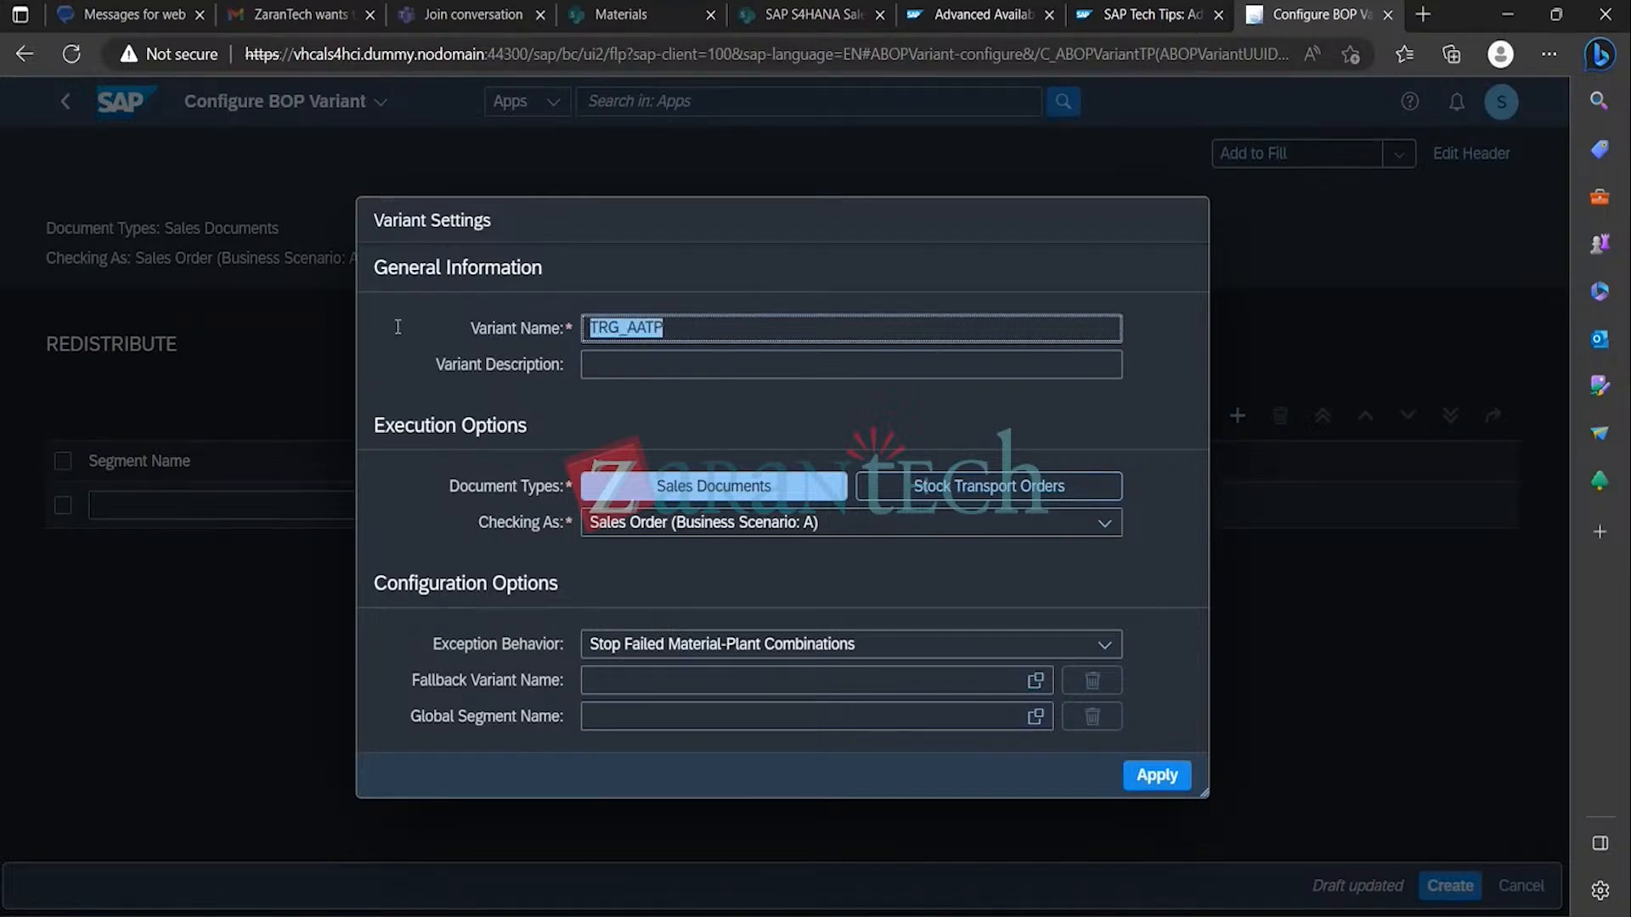
pyautogui.click(747, 368)
pyautogui.hotkey('ctrl', 'v')
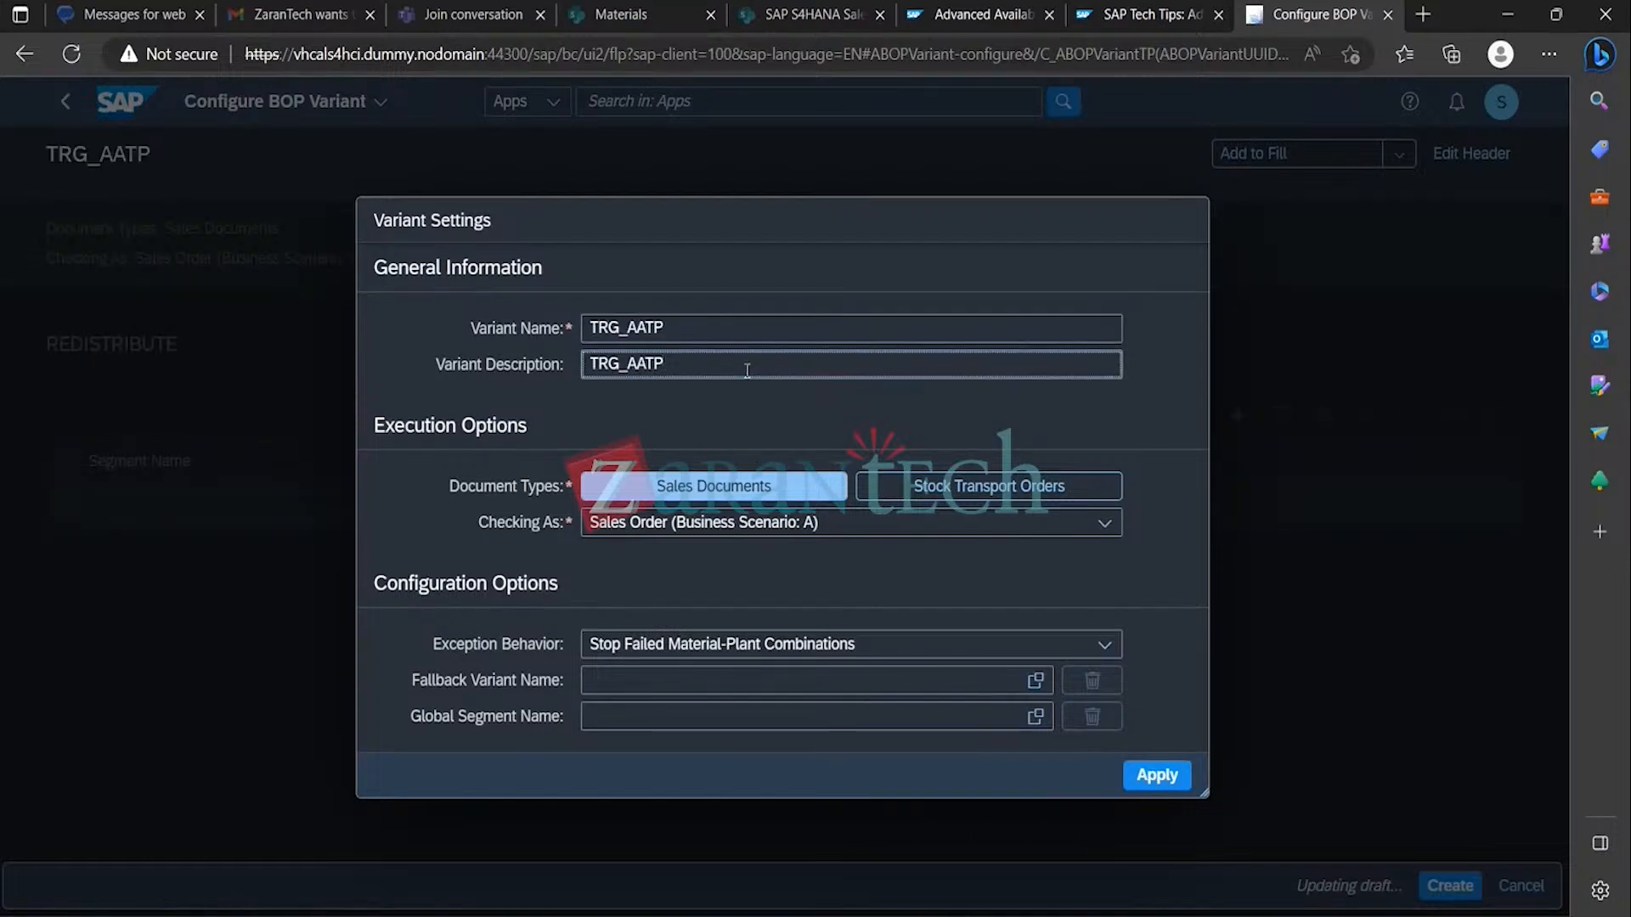
pyautogui.click(724, 537)
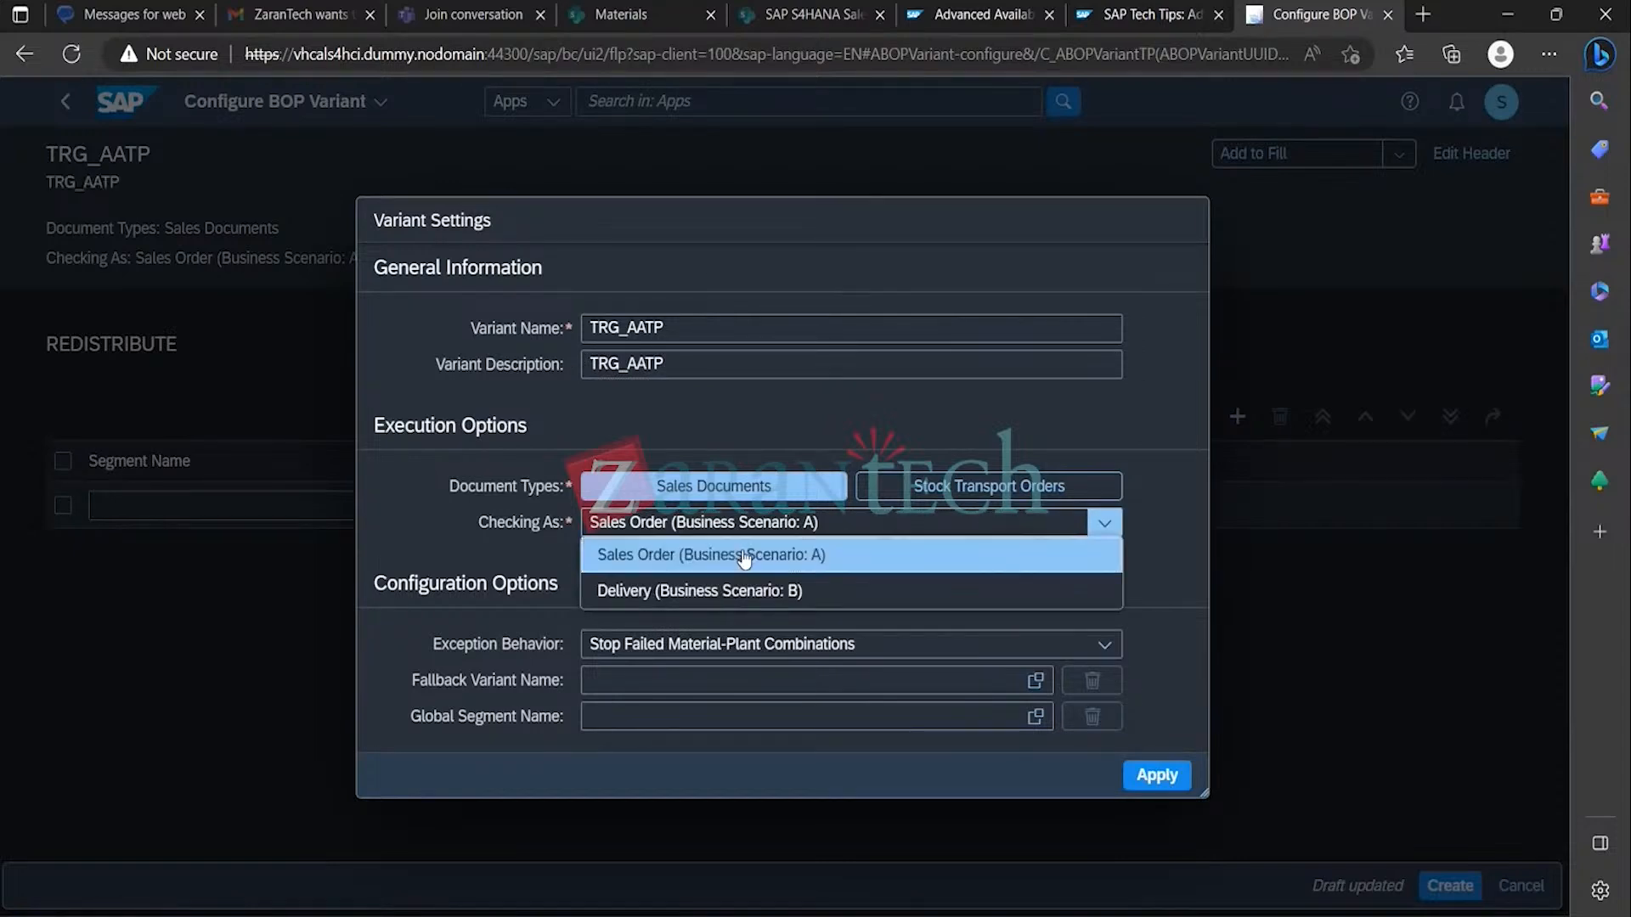
pyautogui.click(744, 556)
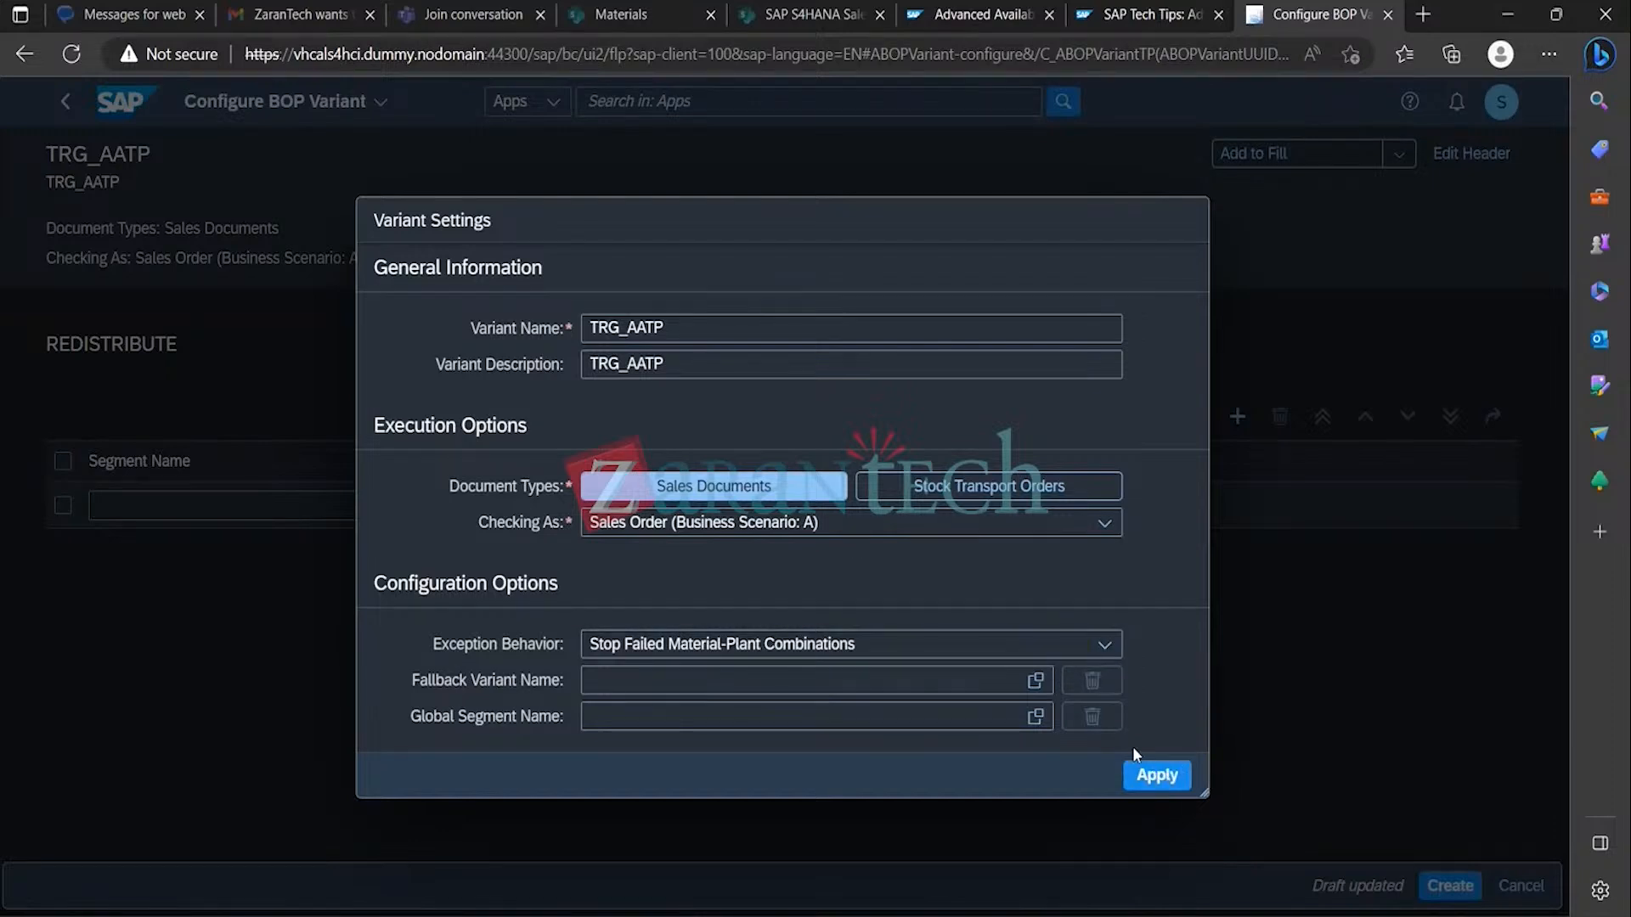
pyautogui.click(1152, 773)
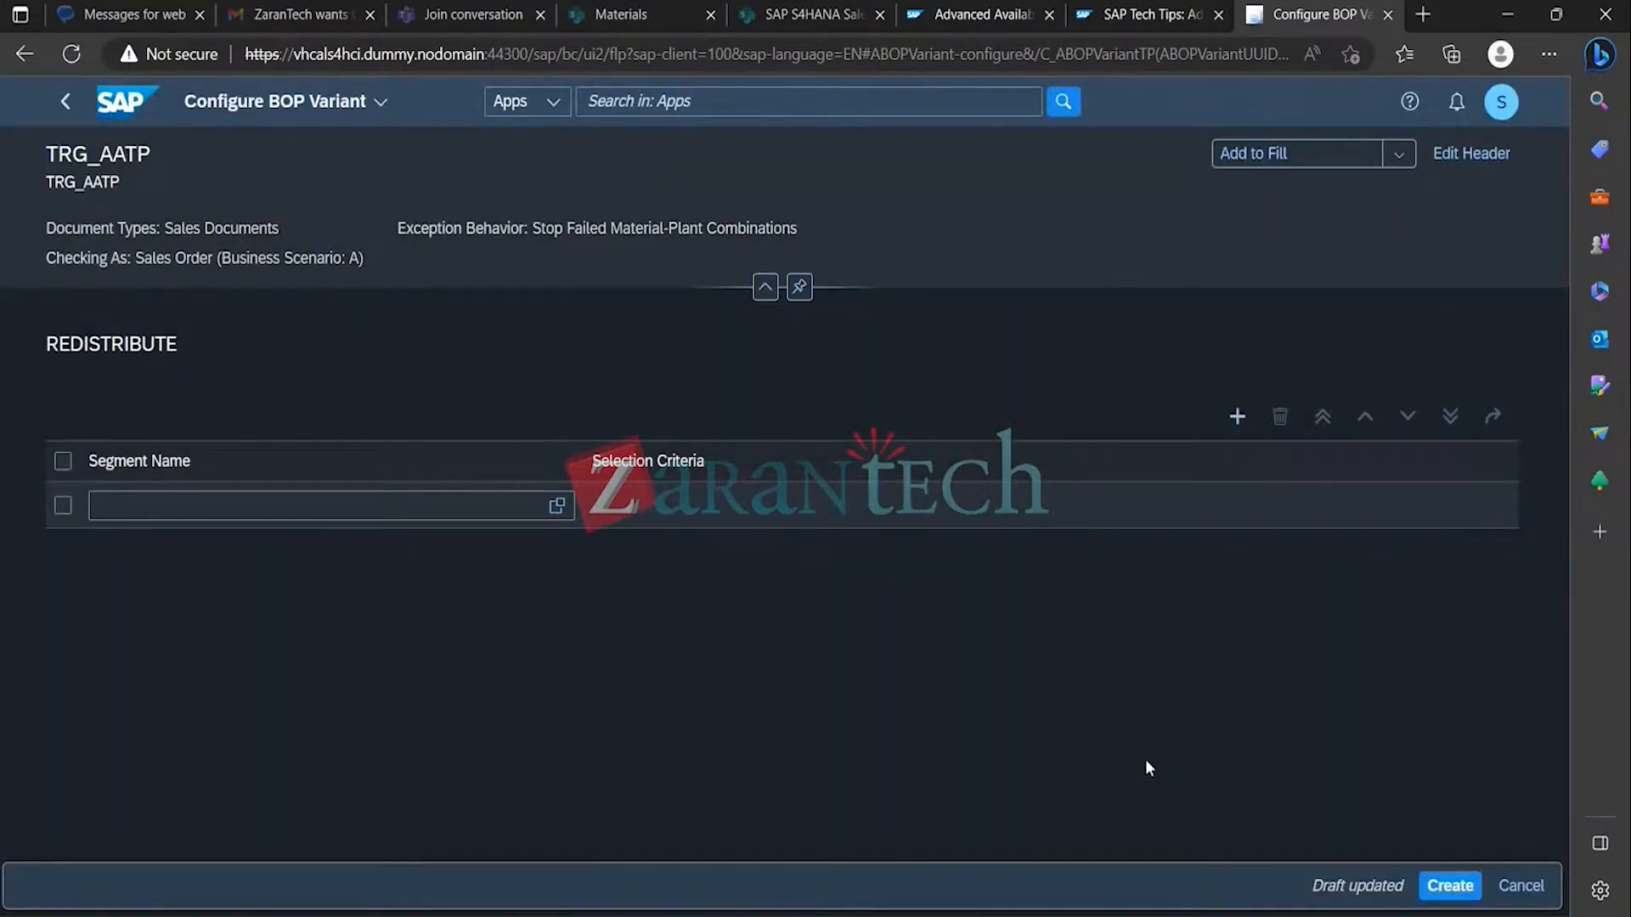
# Step: Assign segment TRG_AATP to the variant's Redistribute strategy and create the variant
pyautogui.click(556, 505)
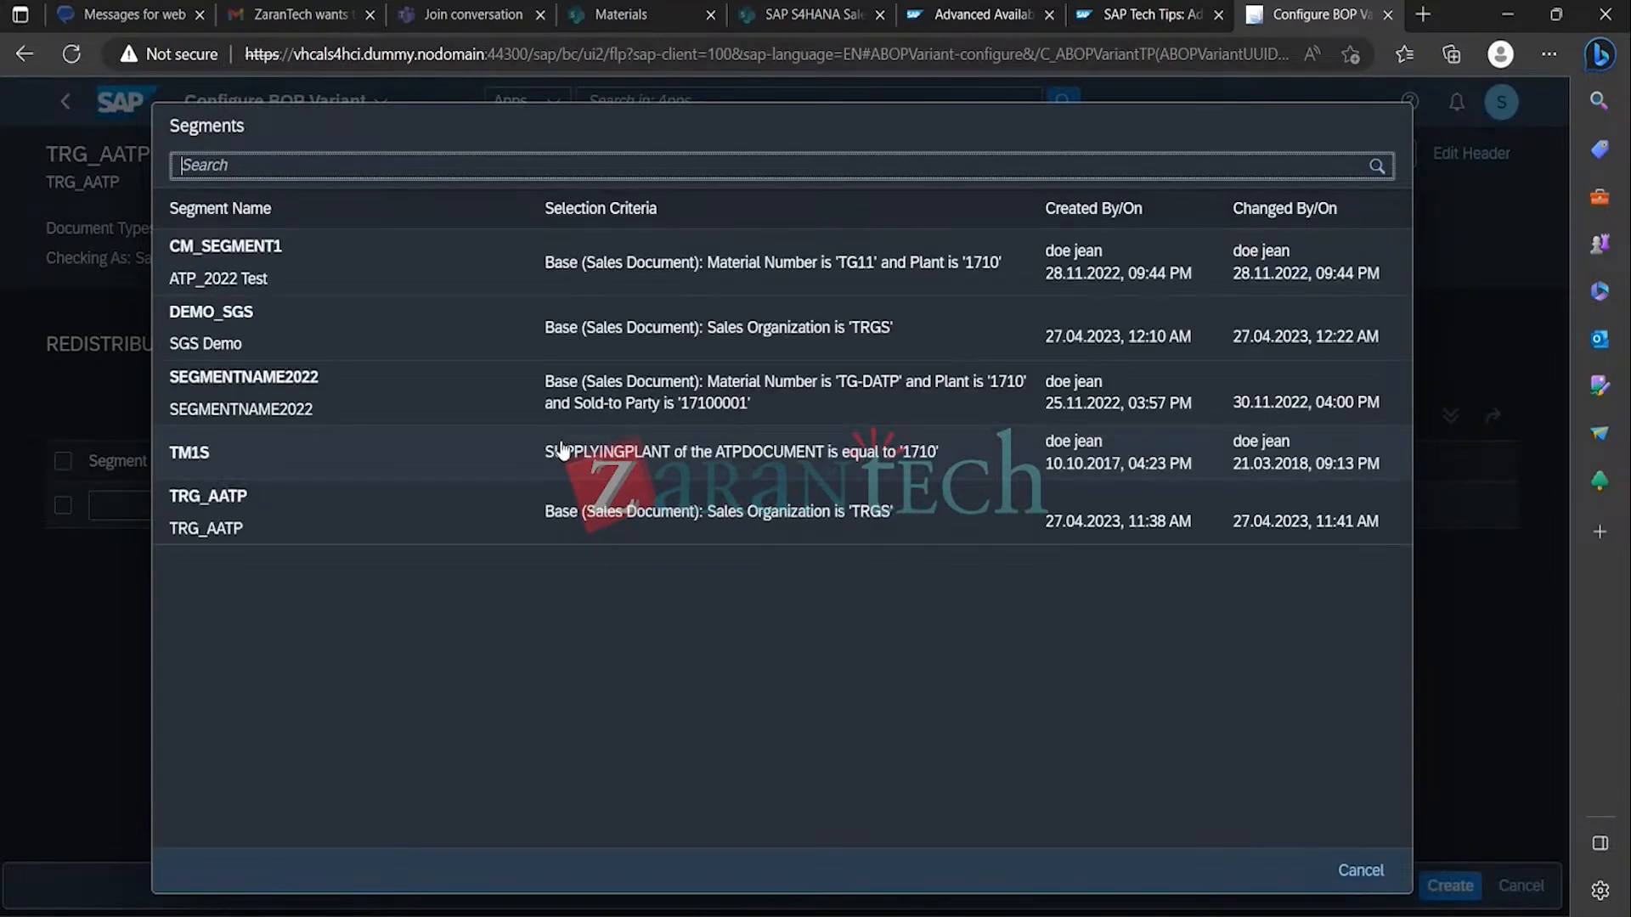
pyautogui.click(298, 515)
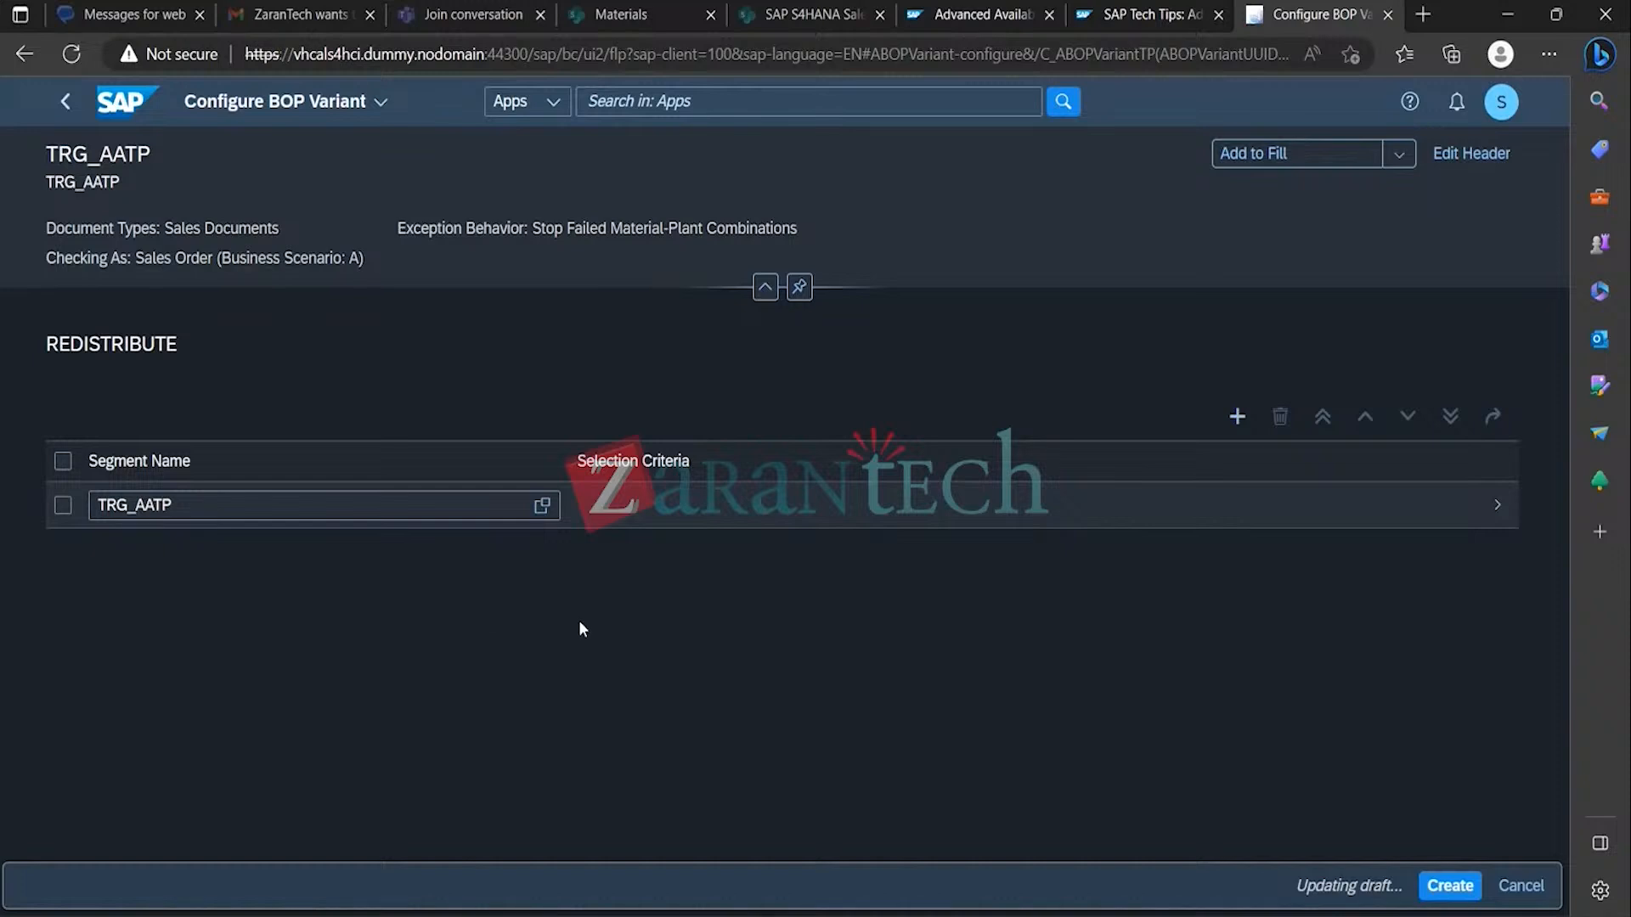
pyautogui.click(63, 504)
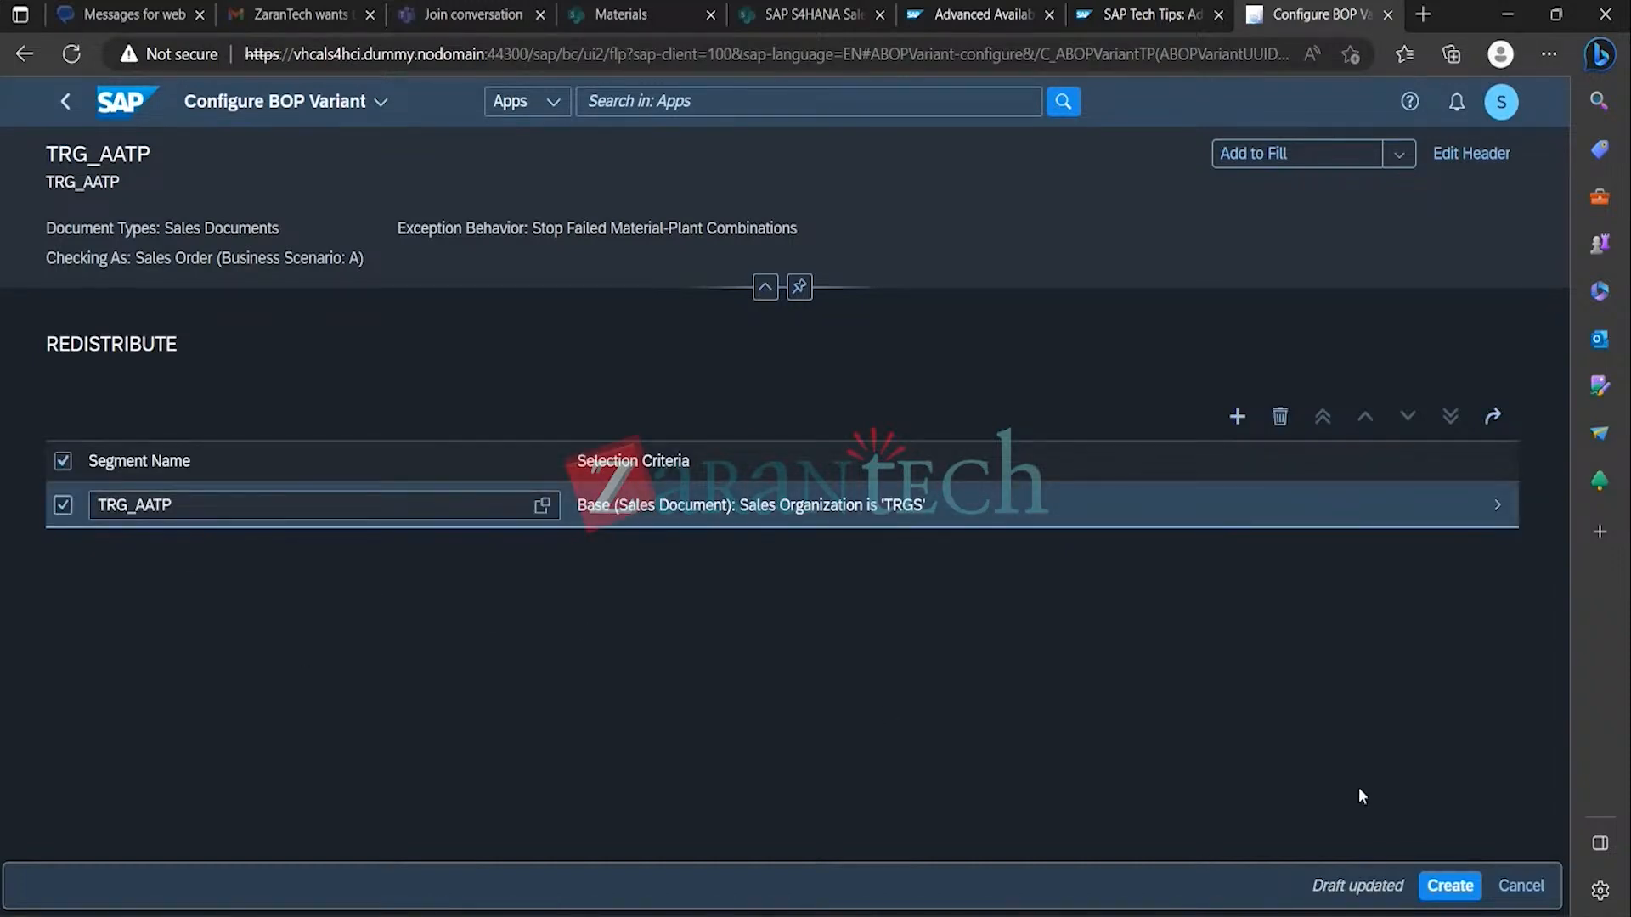
pyautogui.click(1450, 885)
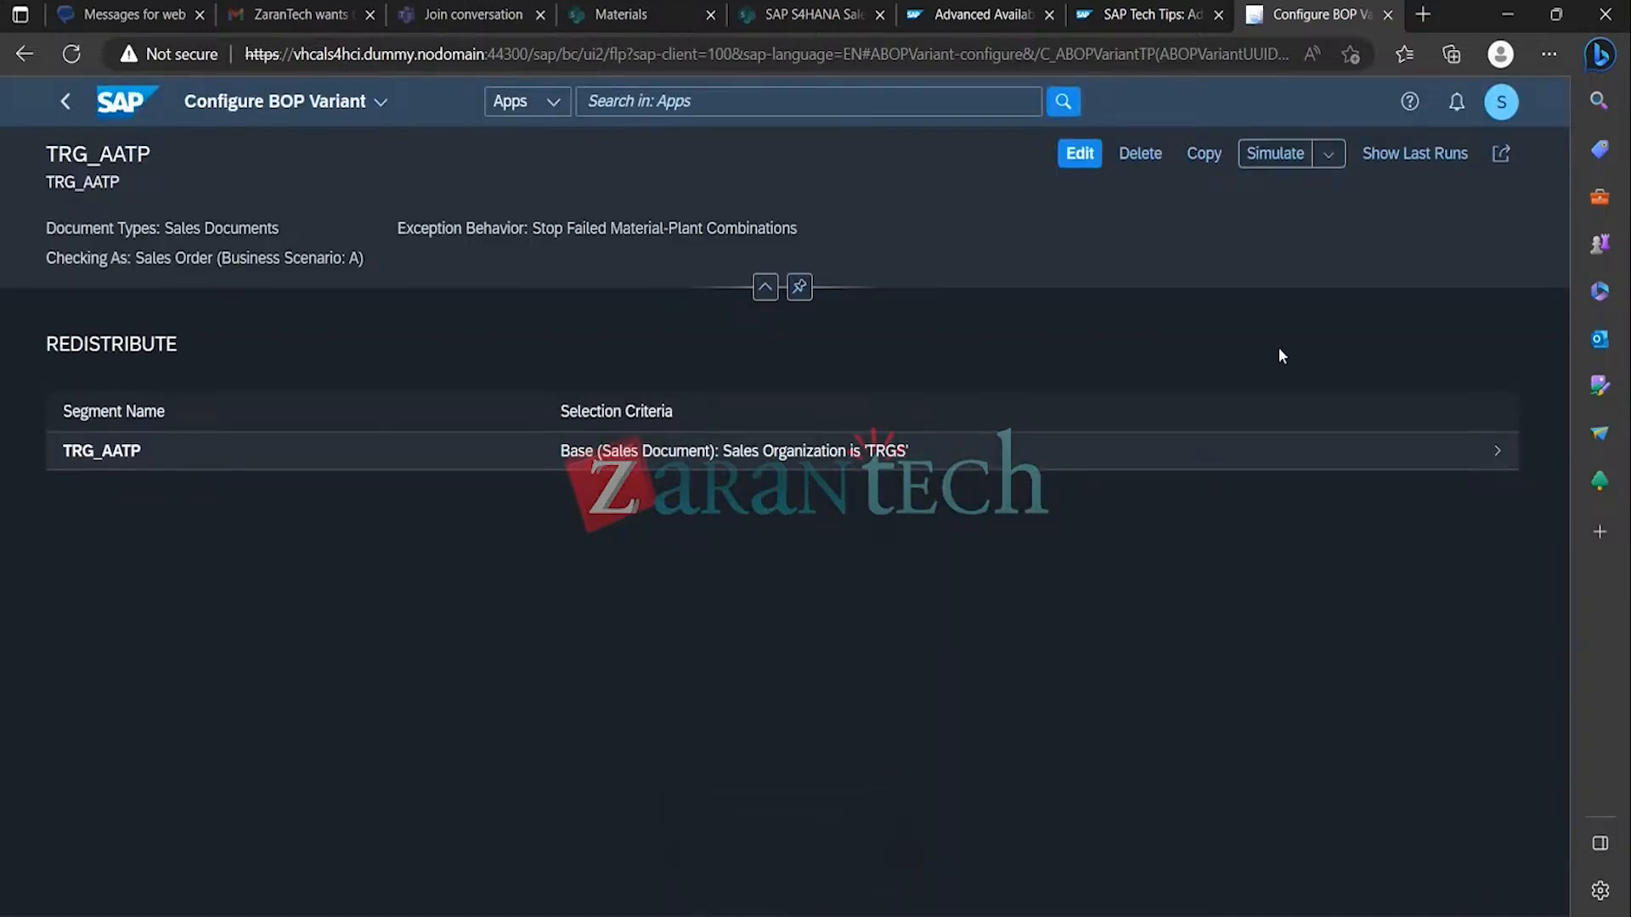
# Step: Simulate the TRG_AATP variant, and reopen it for editing to save it without changes
pyautogui.click(1282, 153)
pyautogui.click(1079, 153)
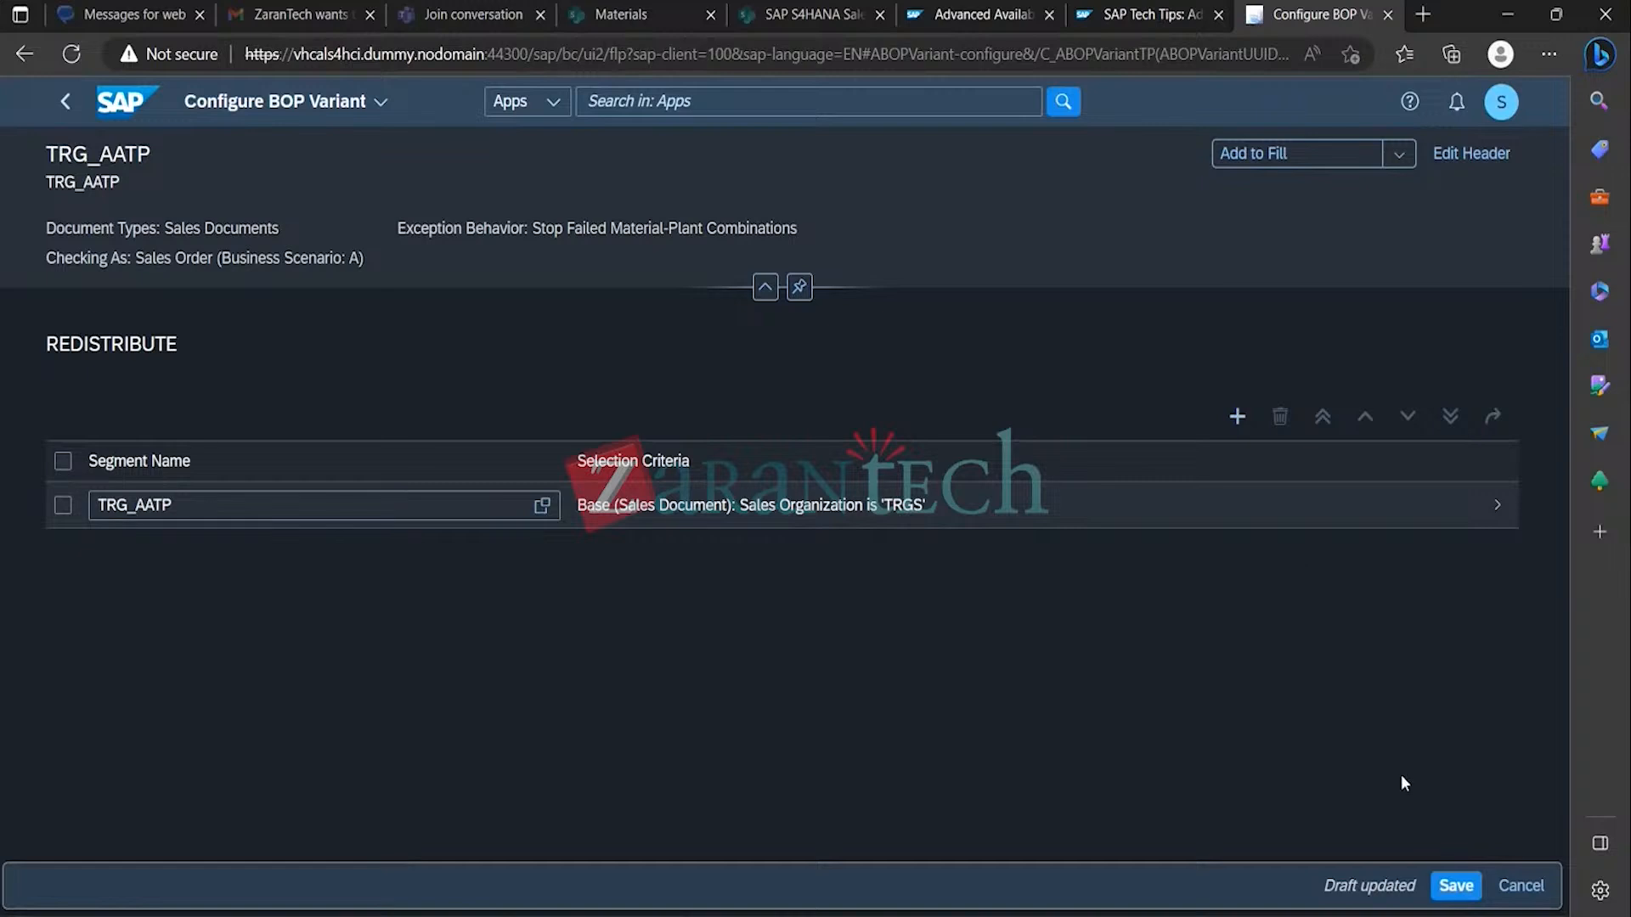
pyautogui.click(1454, 885)
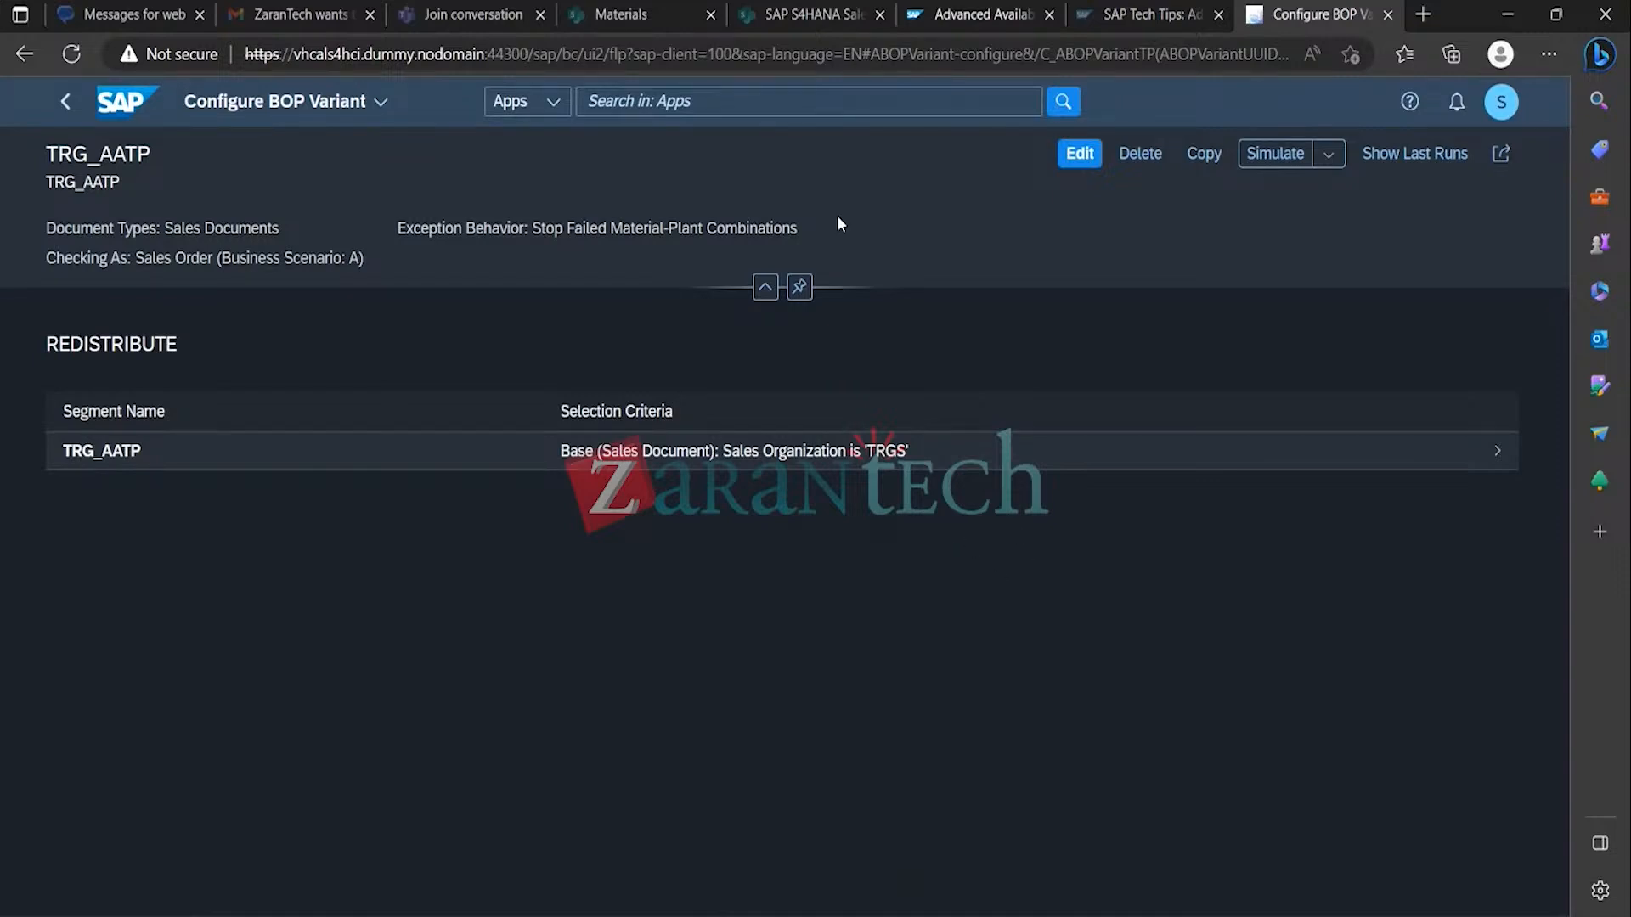
# Step: Open the Schedule BOP Run app and start creating a new application job
pyautogui.click(805, 106)
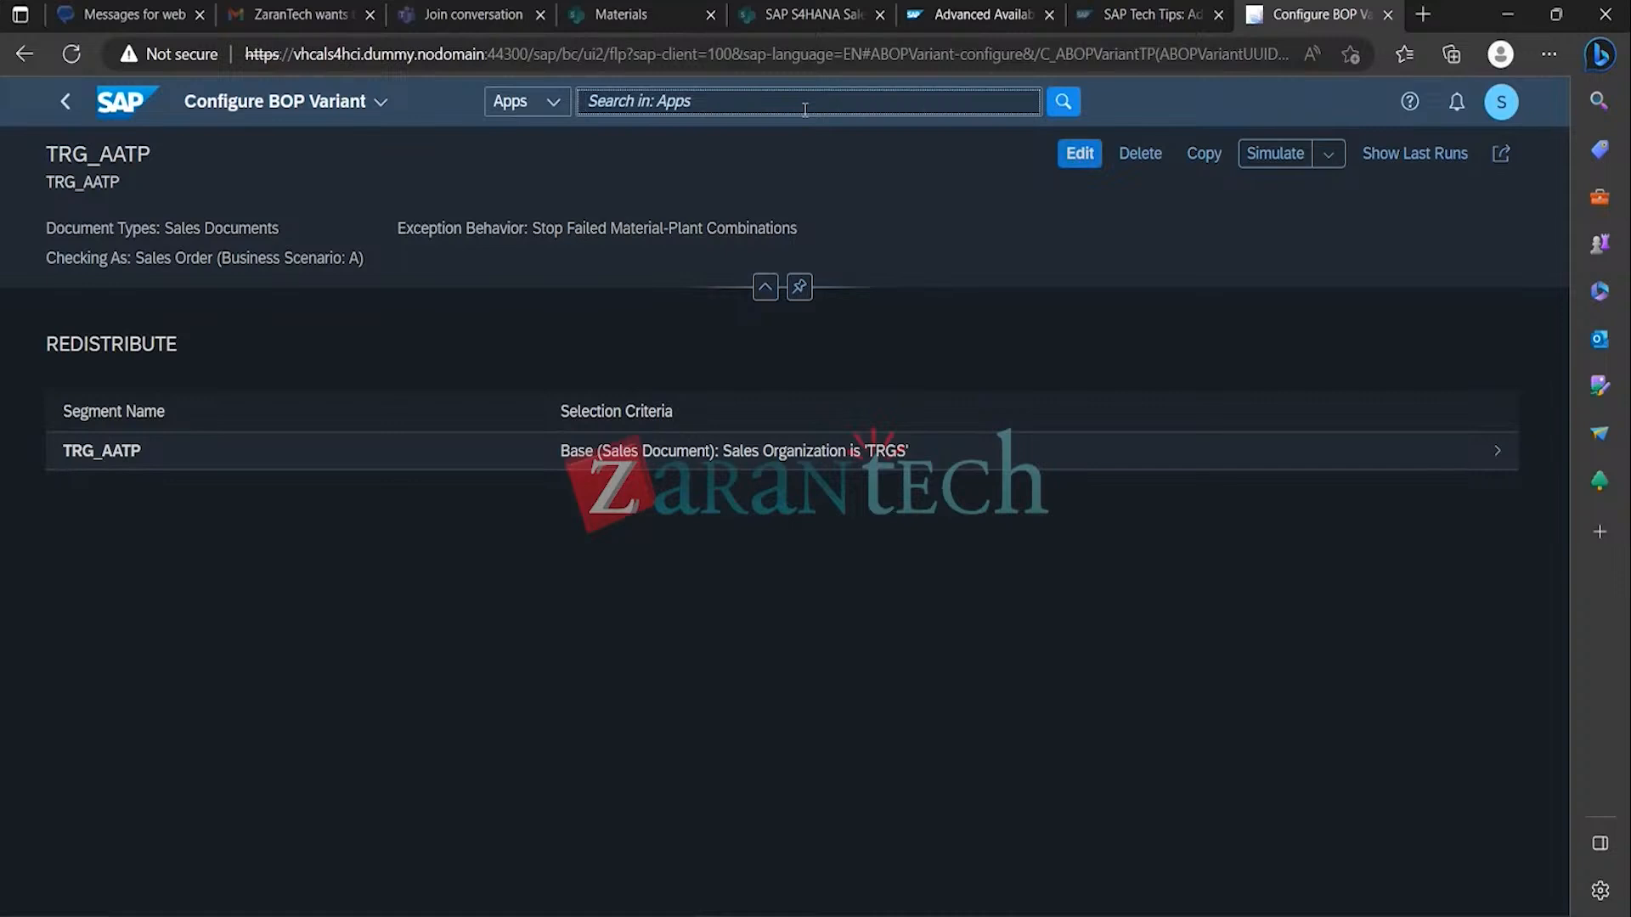
pyautogui.write('SCHEDU')
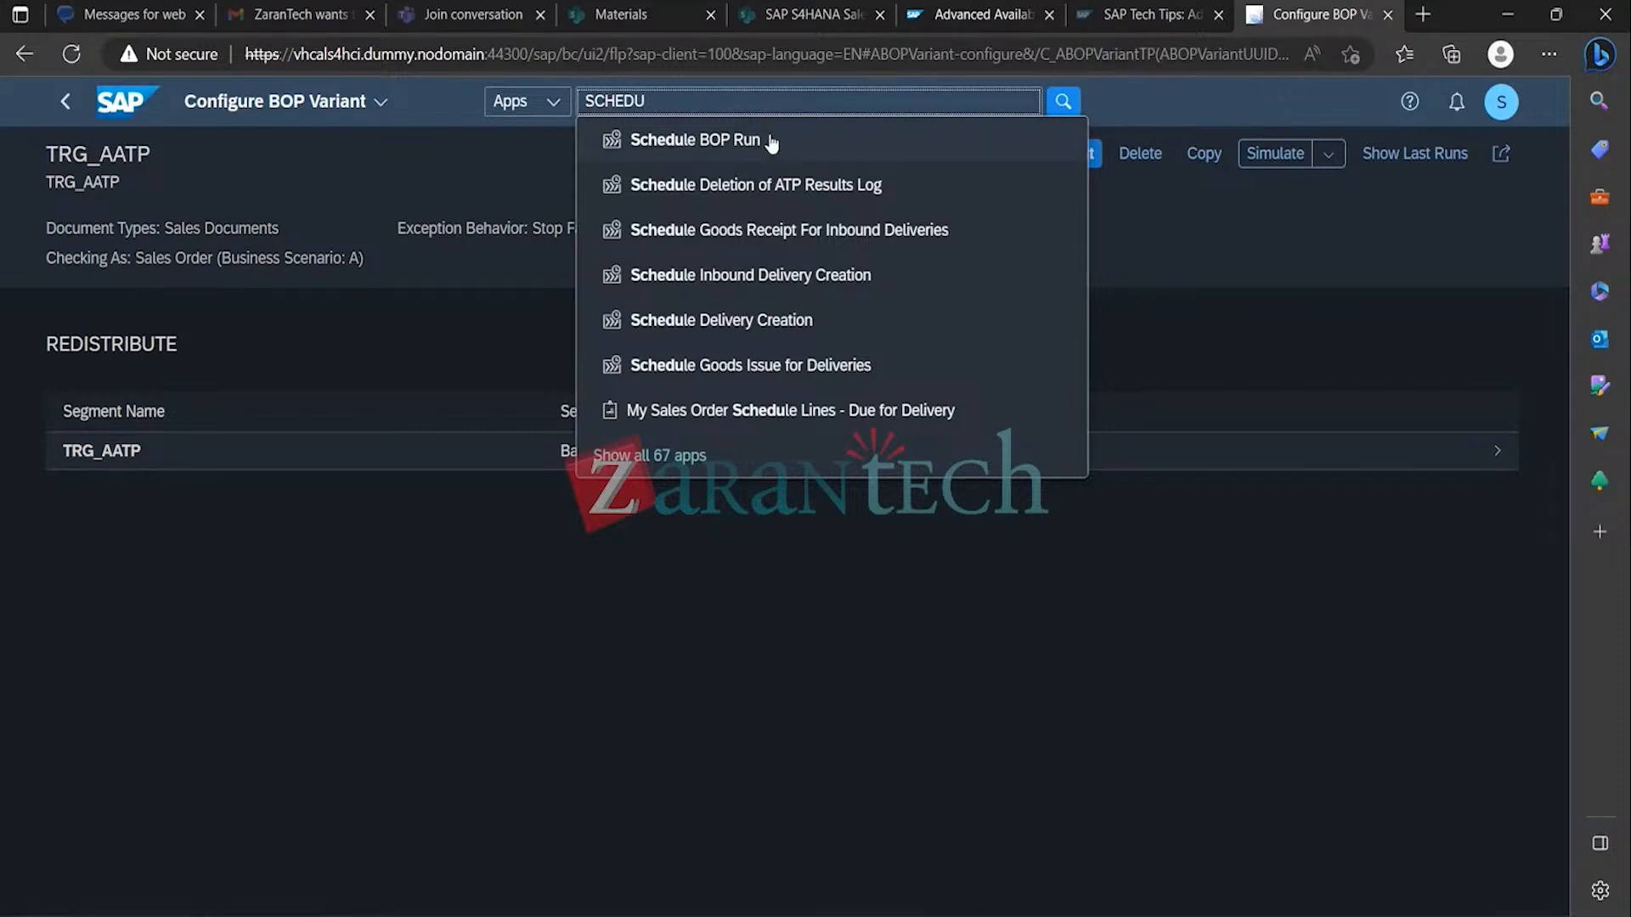
pyautogui.click(772, 143)
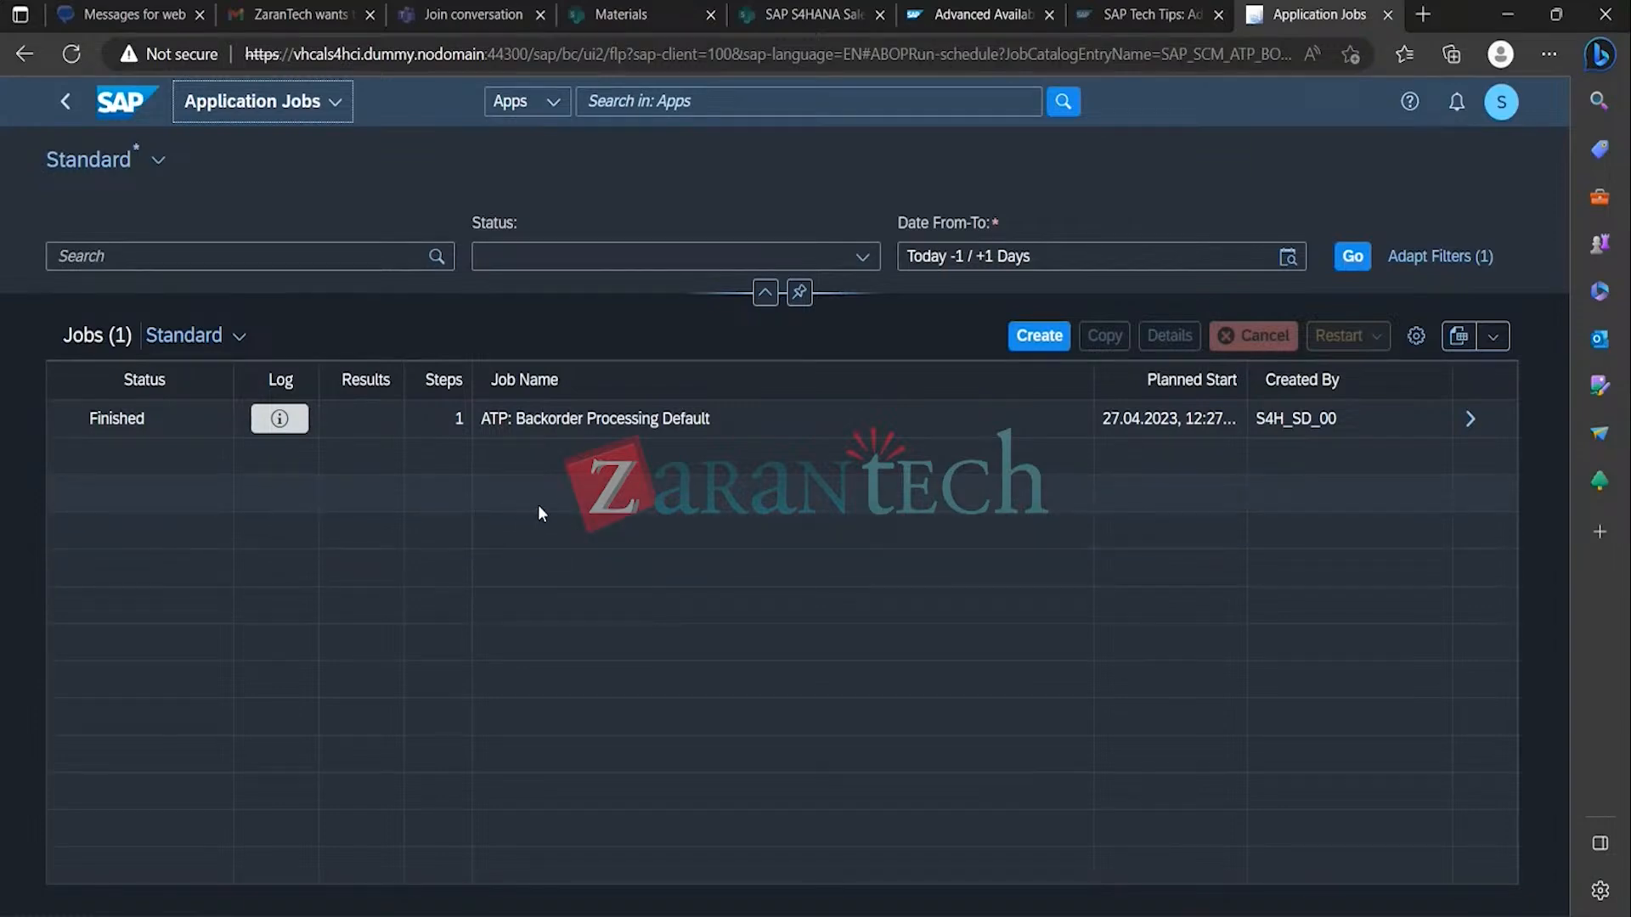
pyautogui.click(1040, 340)
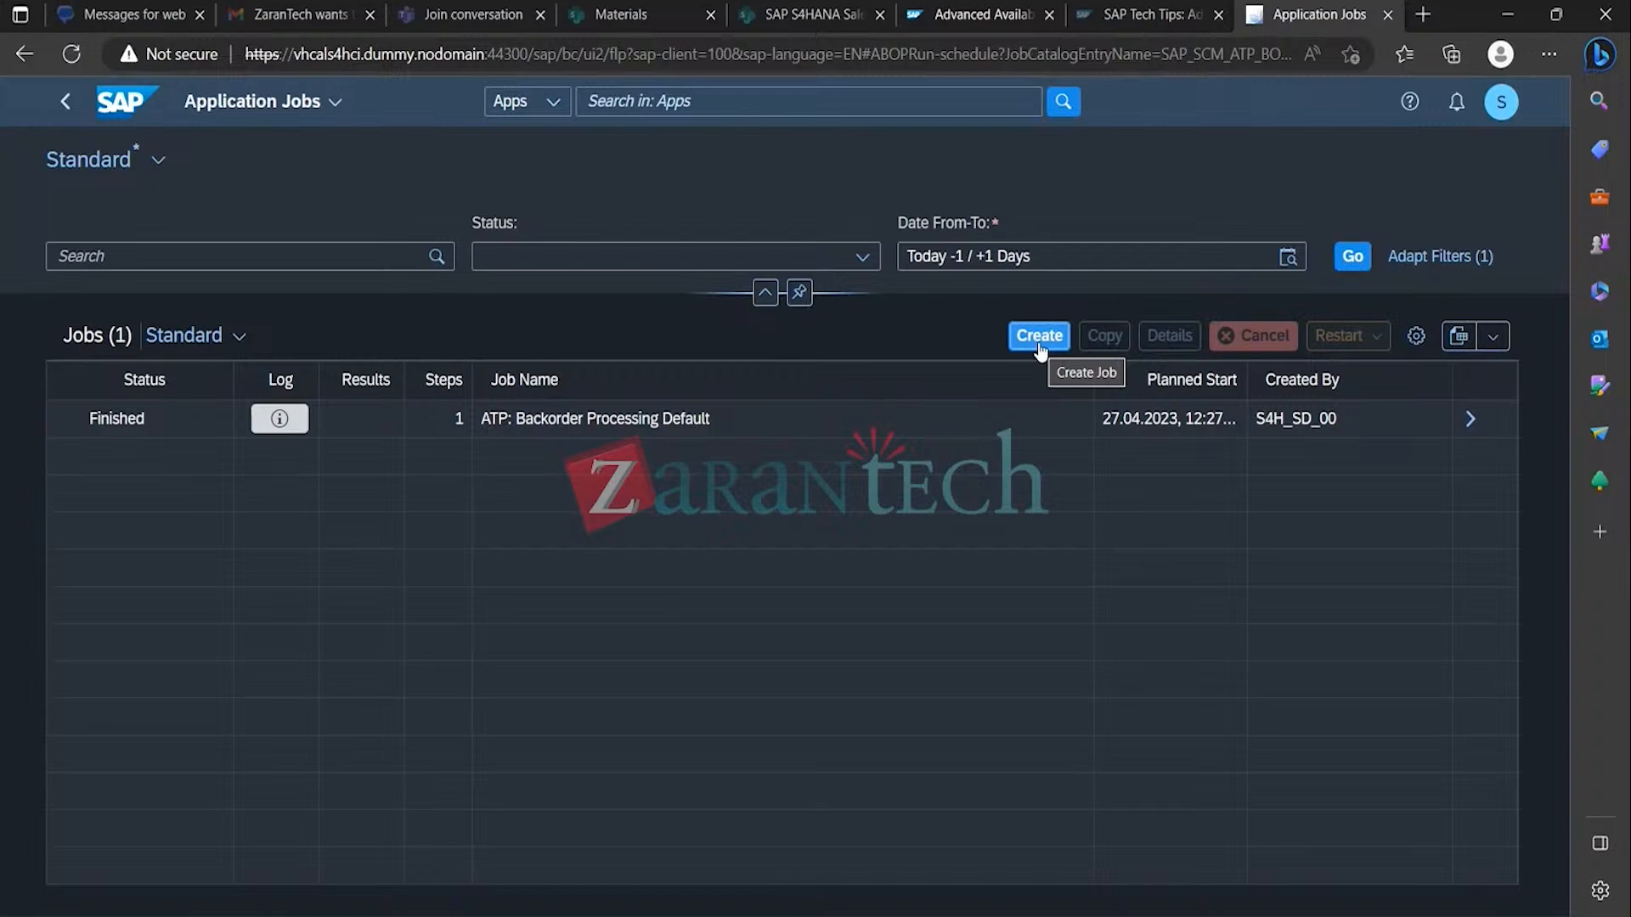
pyautogui.click(1040, 344)
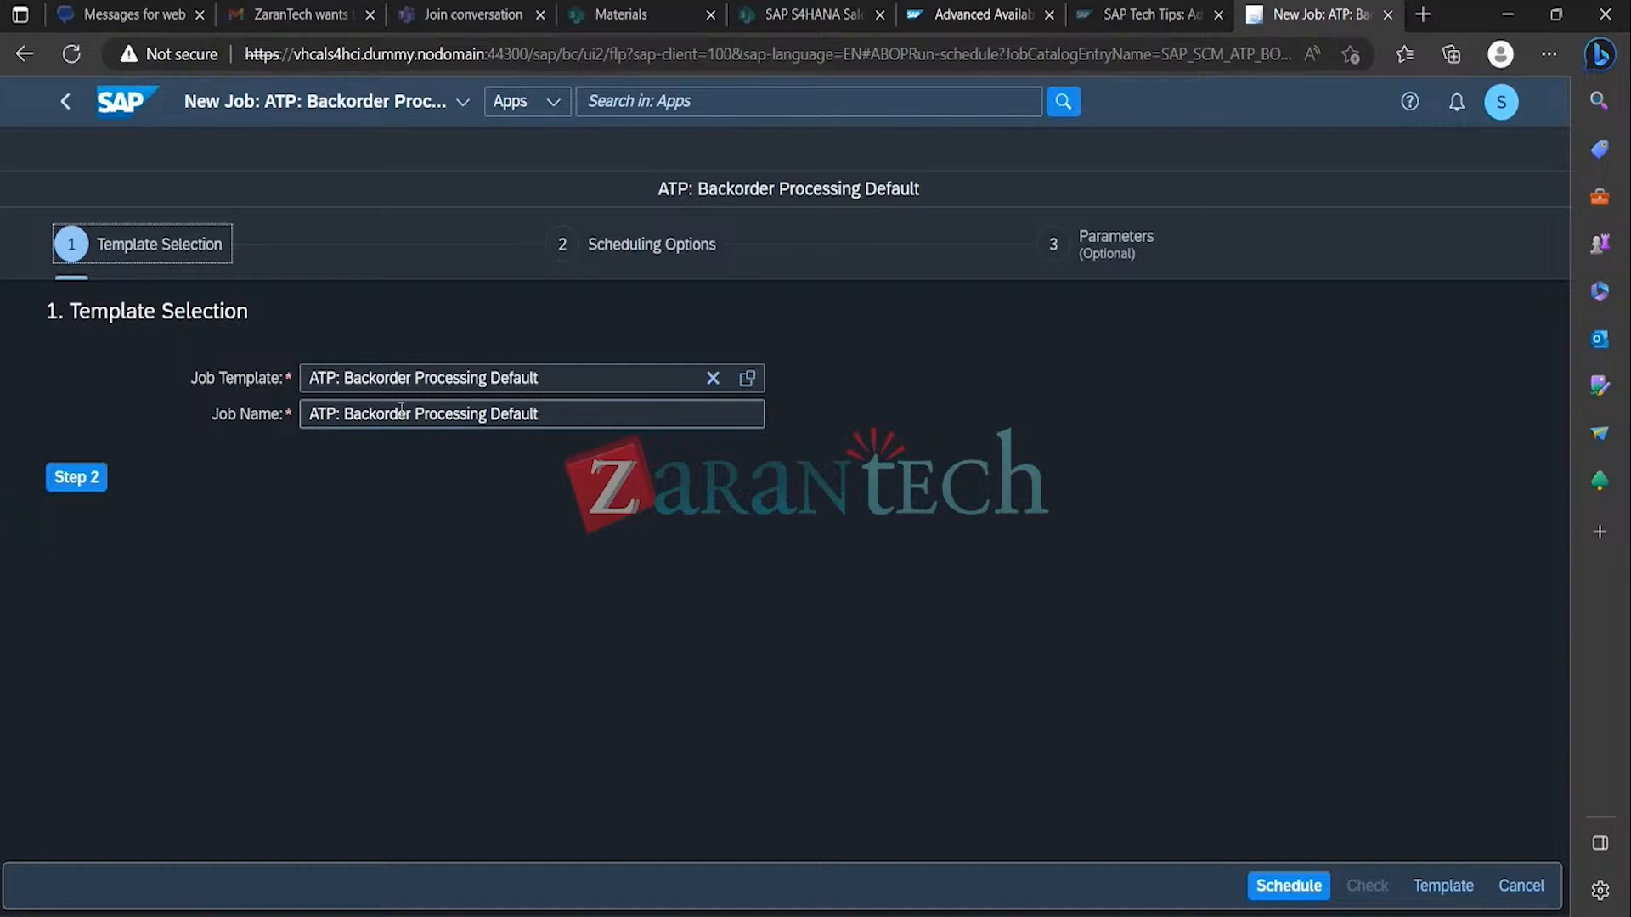
# Step: Keep the job template ATP: Backorder Processing Default and an immediate single run, and proceed to the job parameters
pyautogui.click(576, 386)
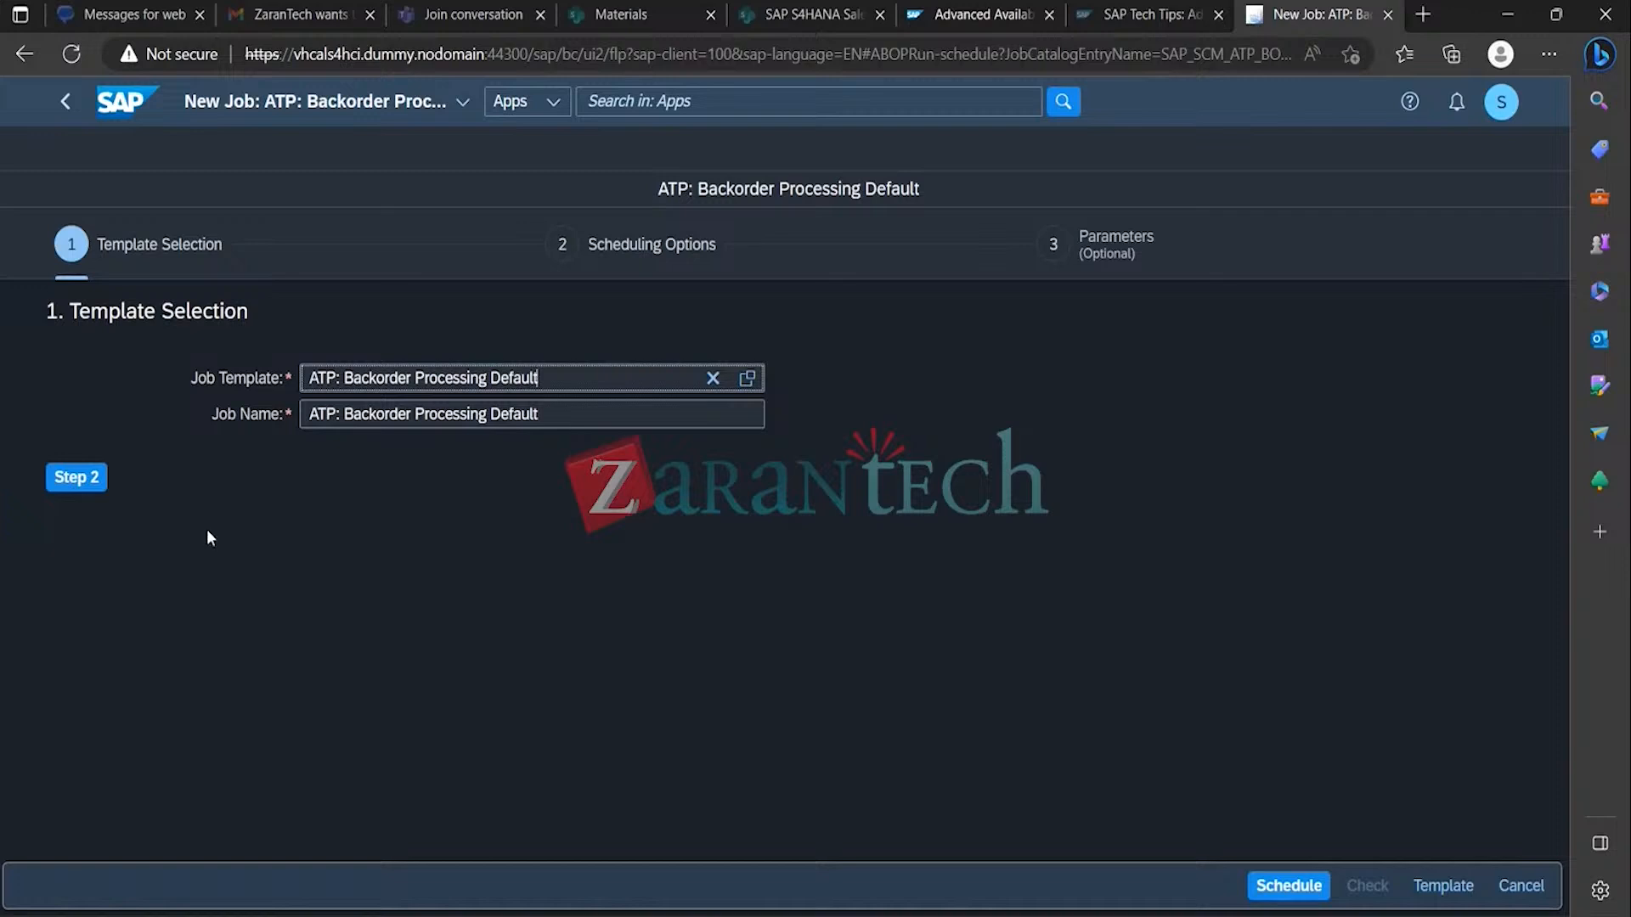
pyautogui.click(83, 478)
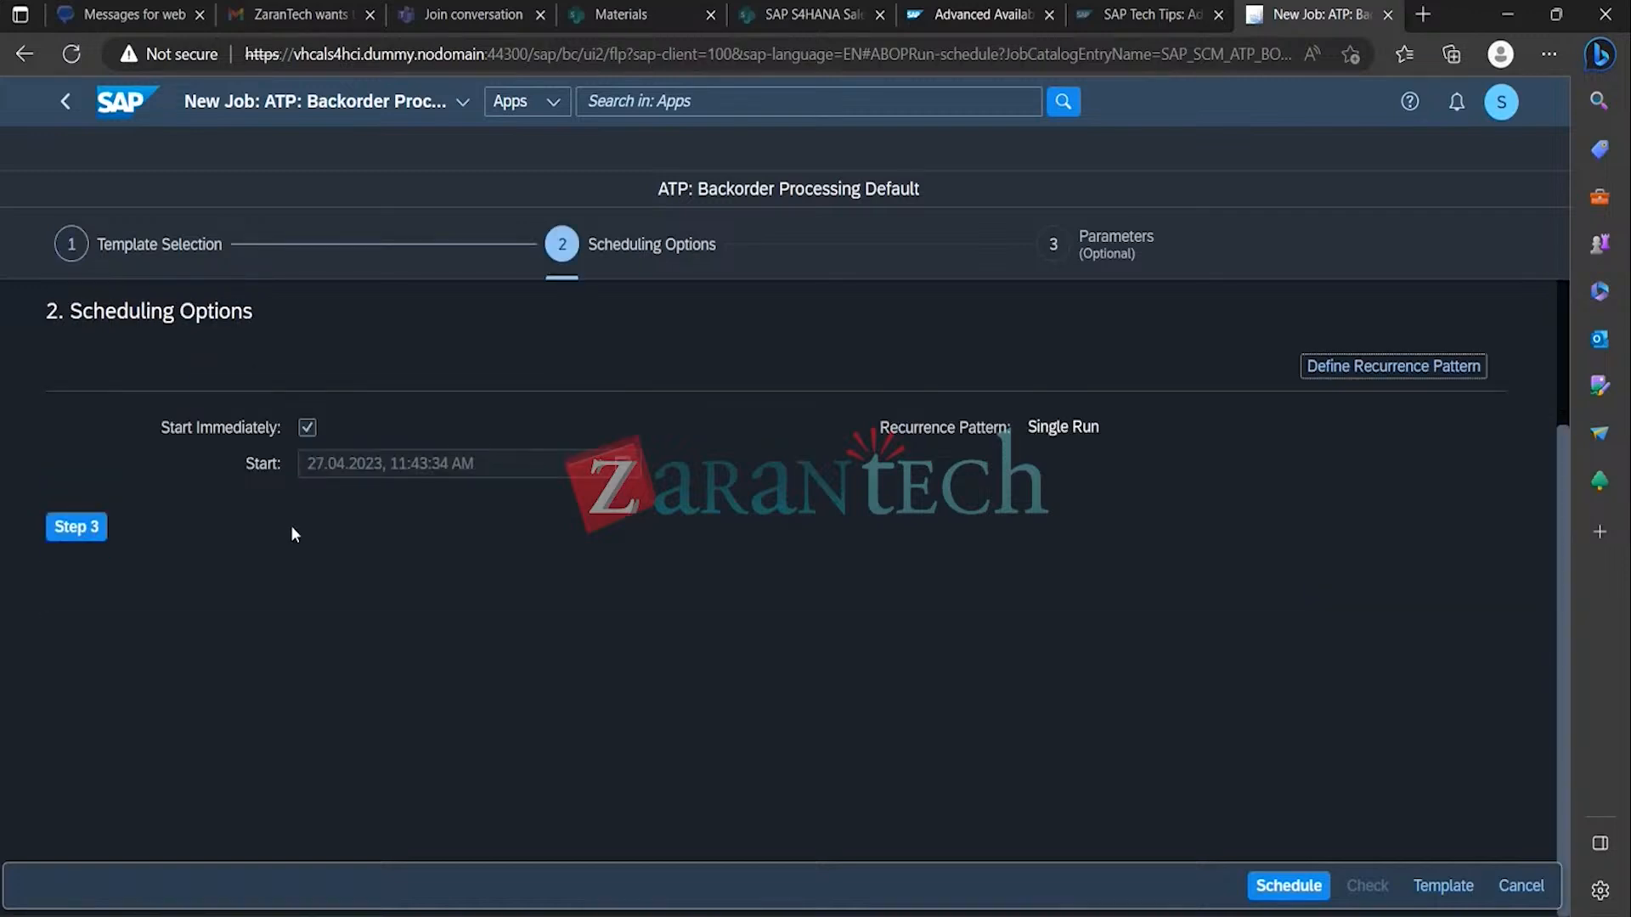
pyautogui.click(629, 470)
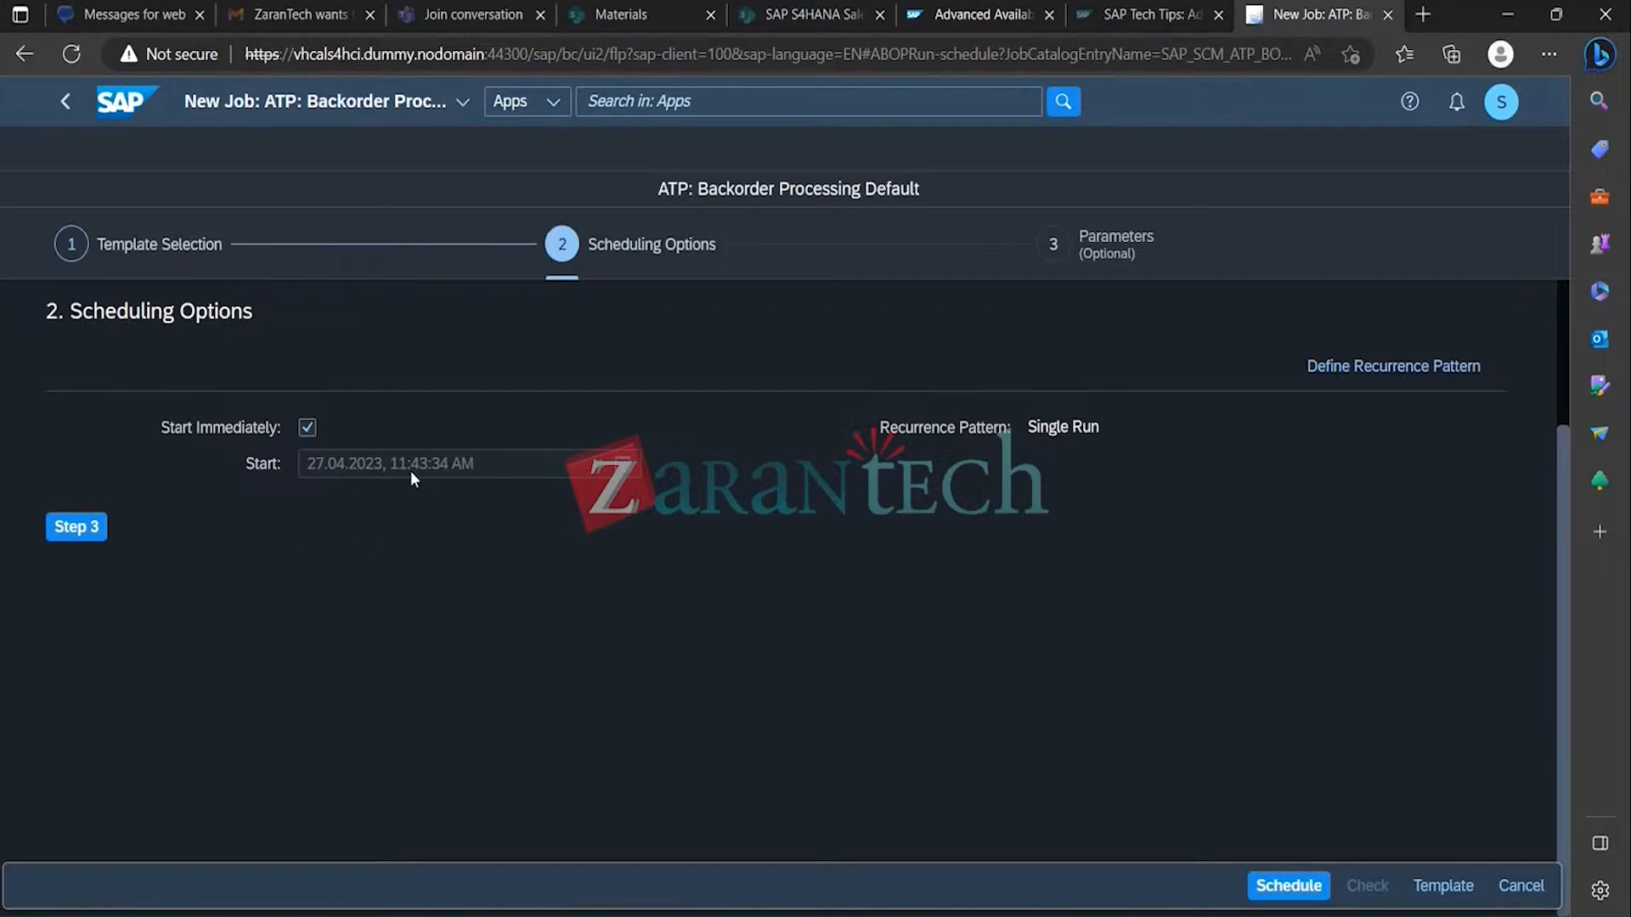
pyautogui.click(93, 526)
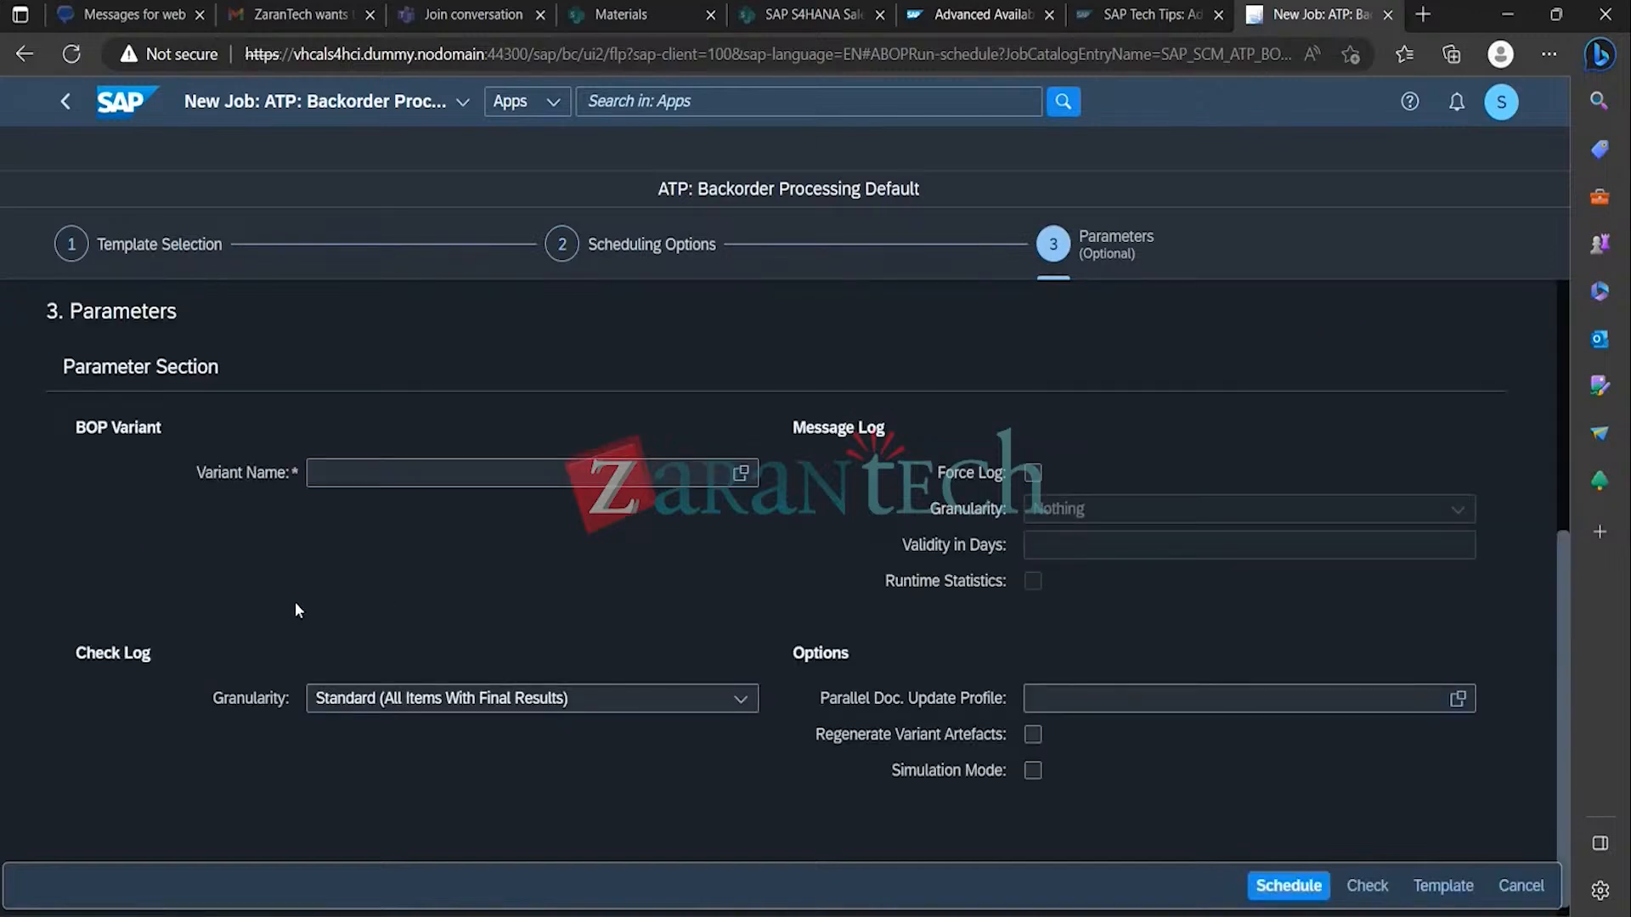
# Step: Choose TRG_AATP as the job's BOP variant and schedule the backorder processing run
pyautogui.click(737, 481)
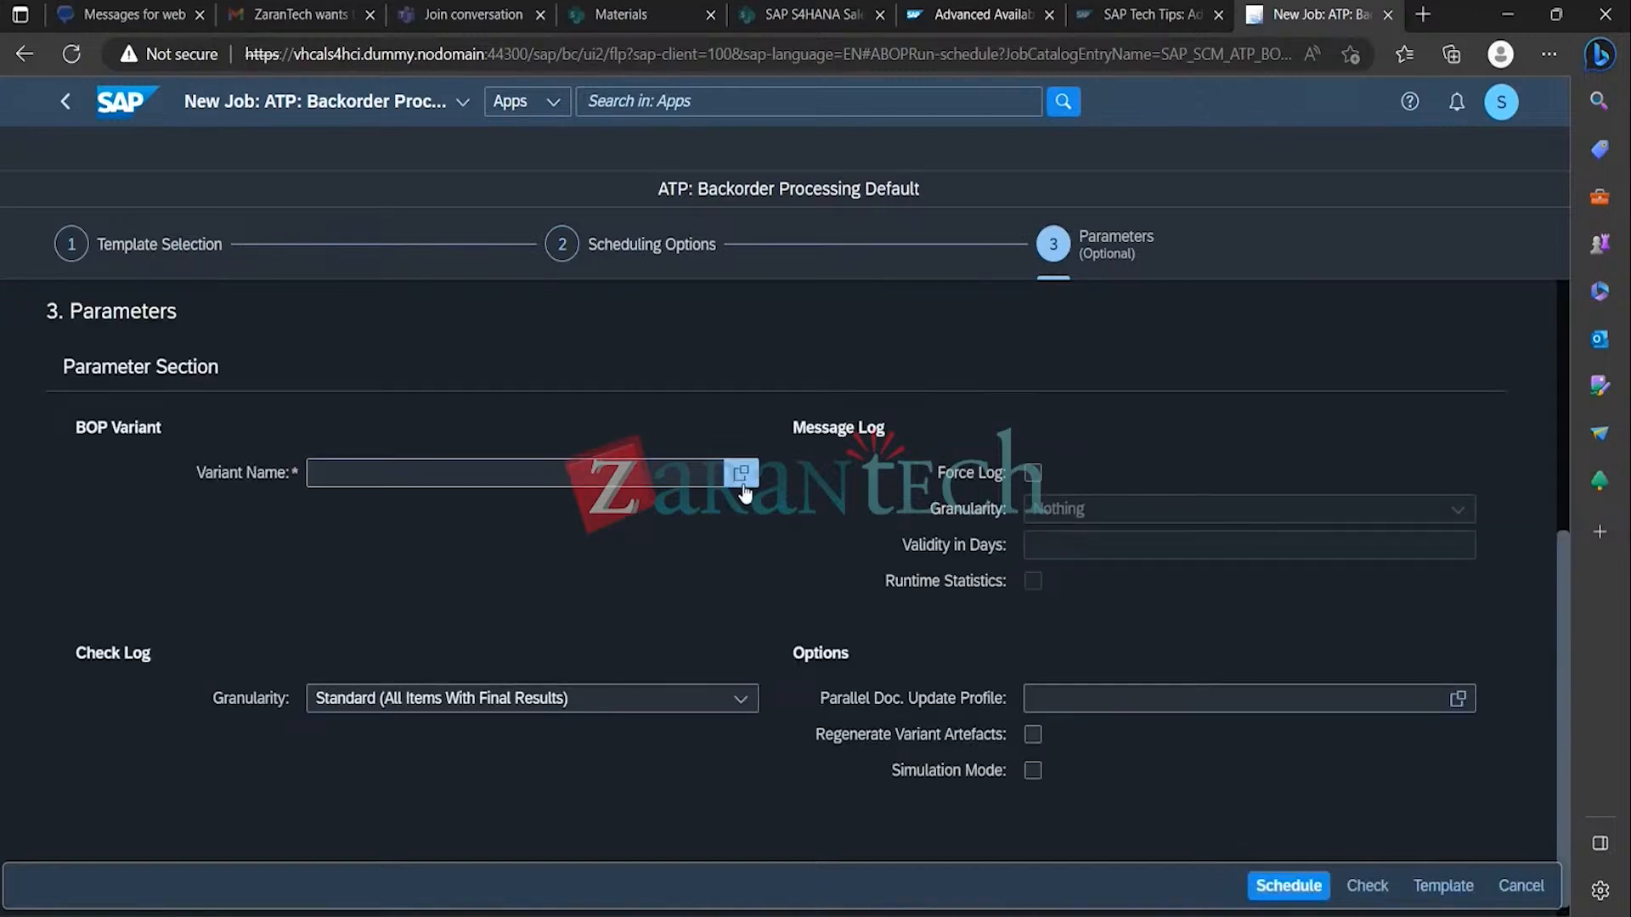
pyautogui.click(742, 476)
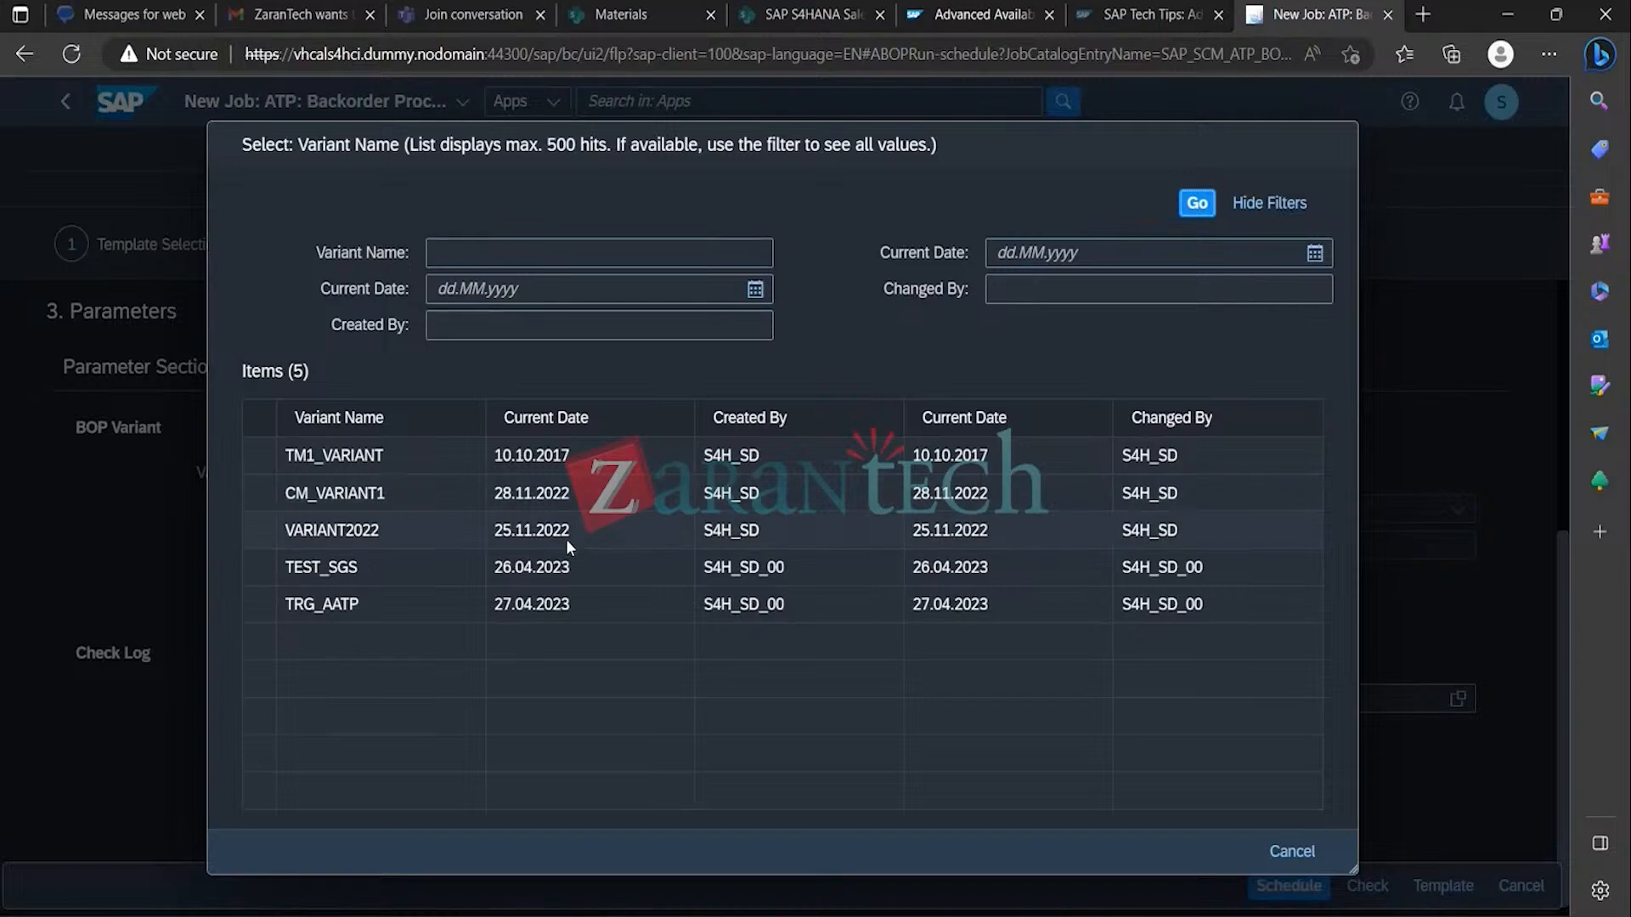
pyautogui.click(409, 603)
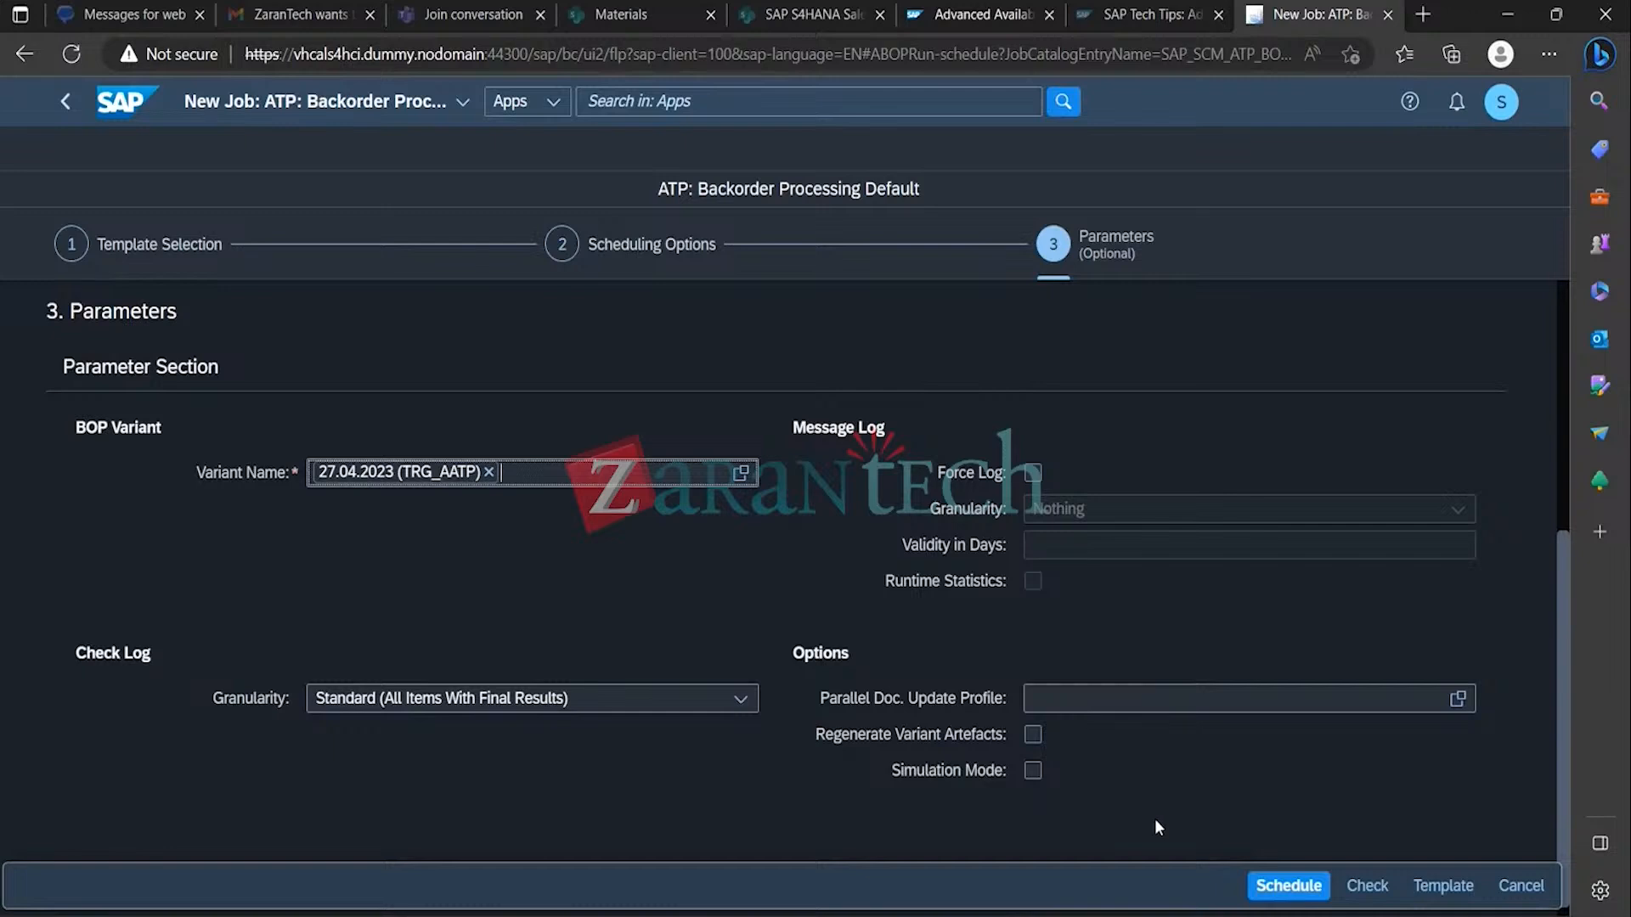
pyautogui.click(1288, 883)
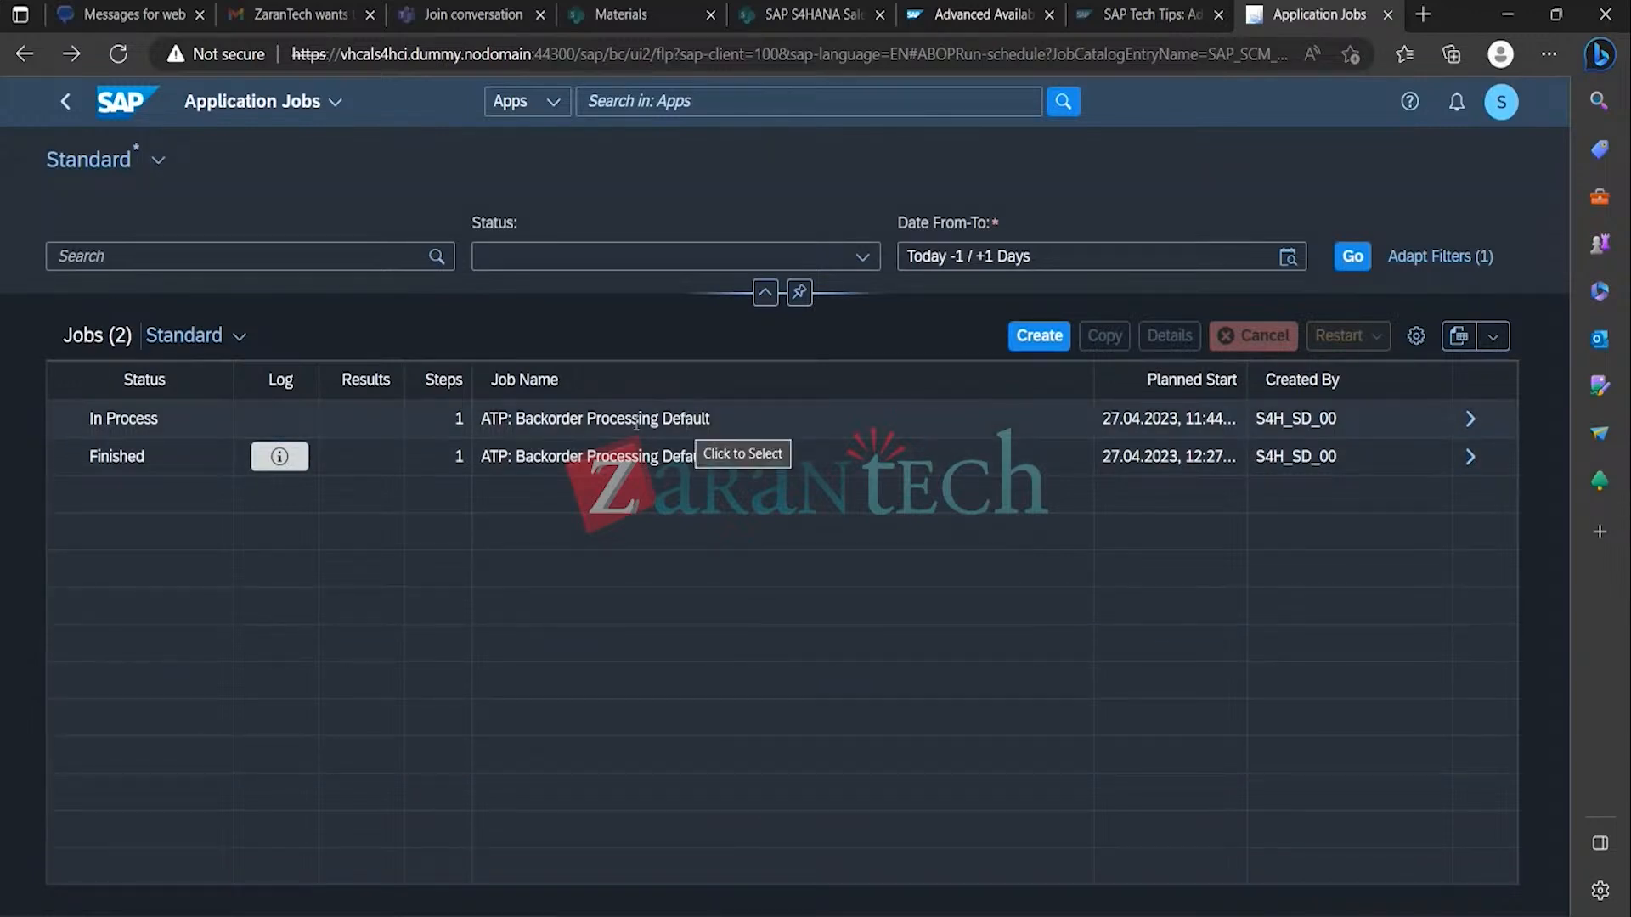
# Step: Select the newly scheduled job in the jobs list and open the Monitor BOP Run app
pyautogui.click(824, 430)
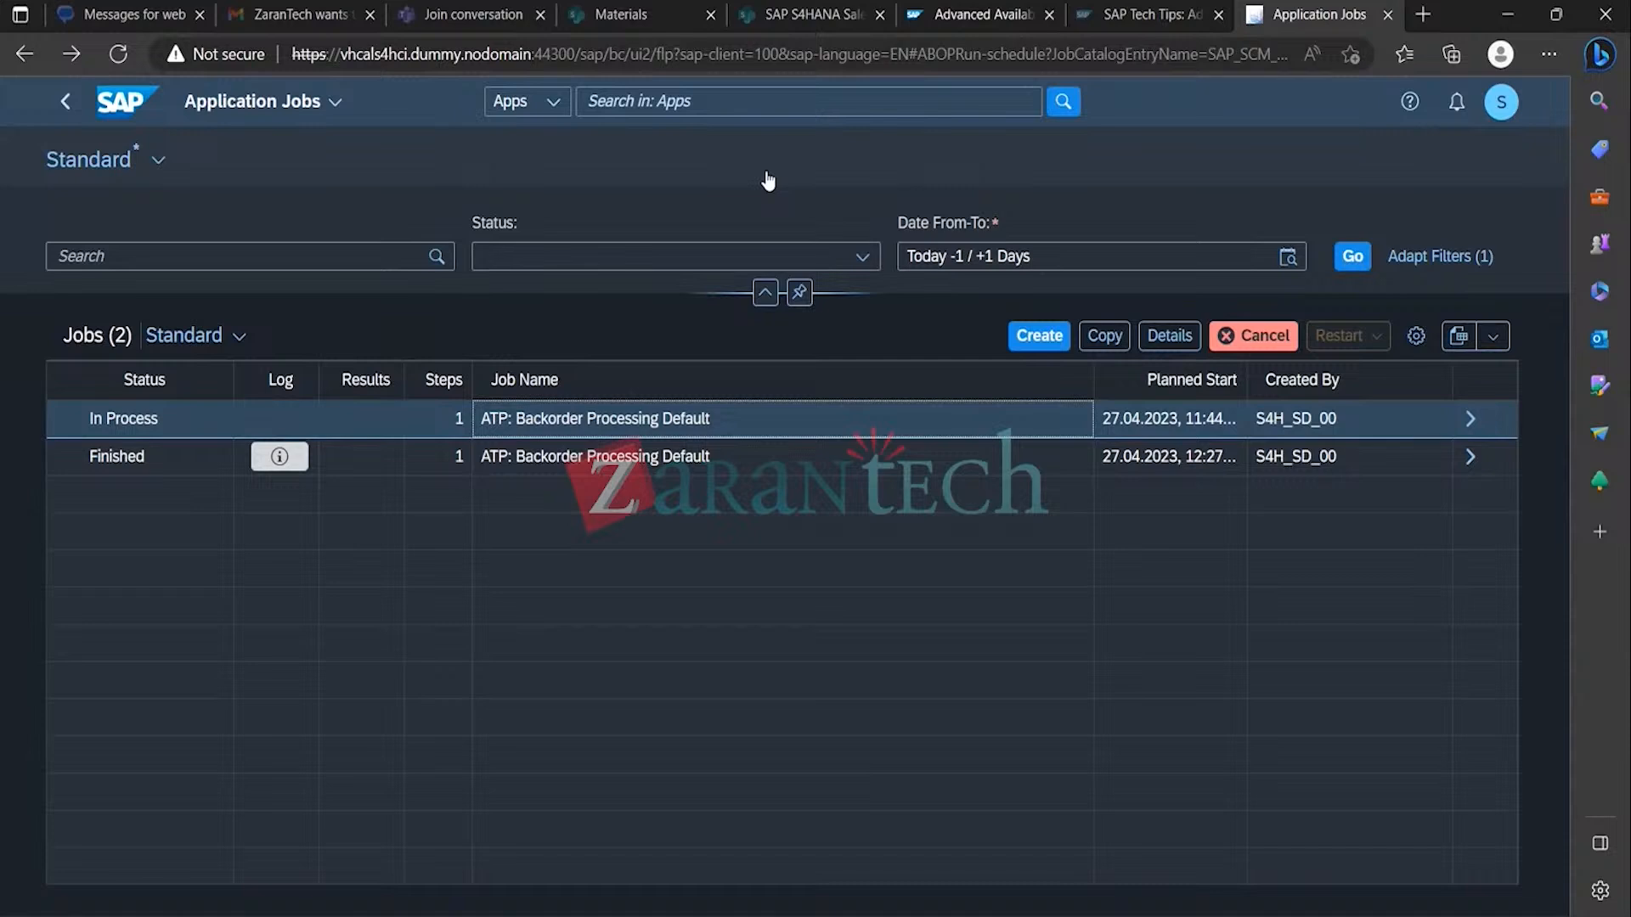
pyautogui.click(775, 100)
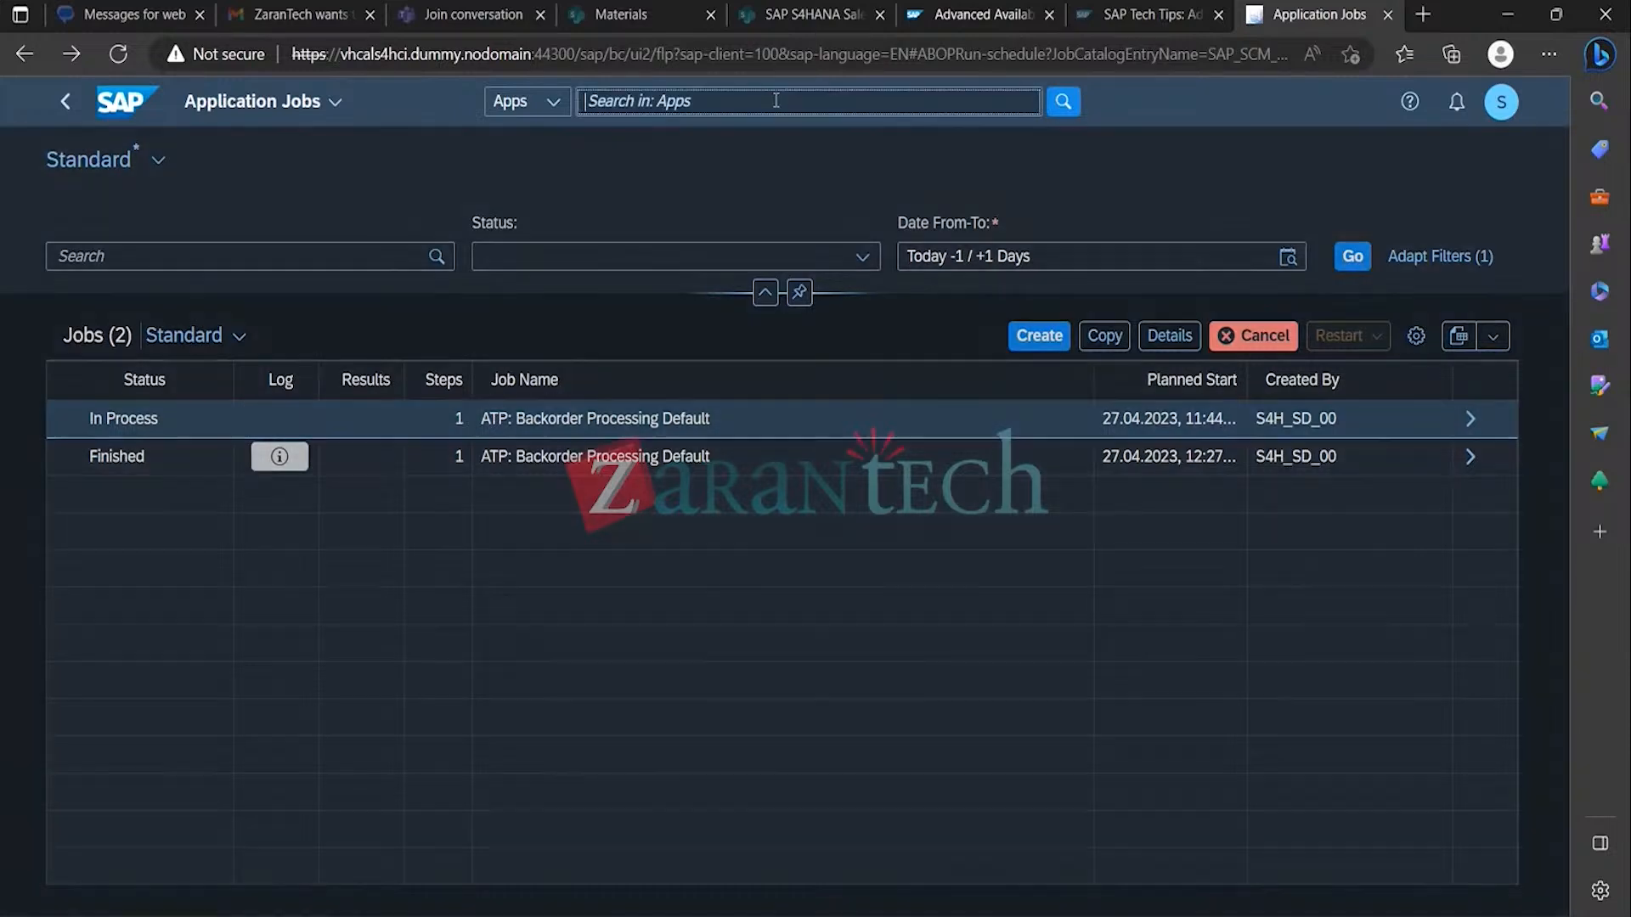
pyautogui.write('BOP')
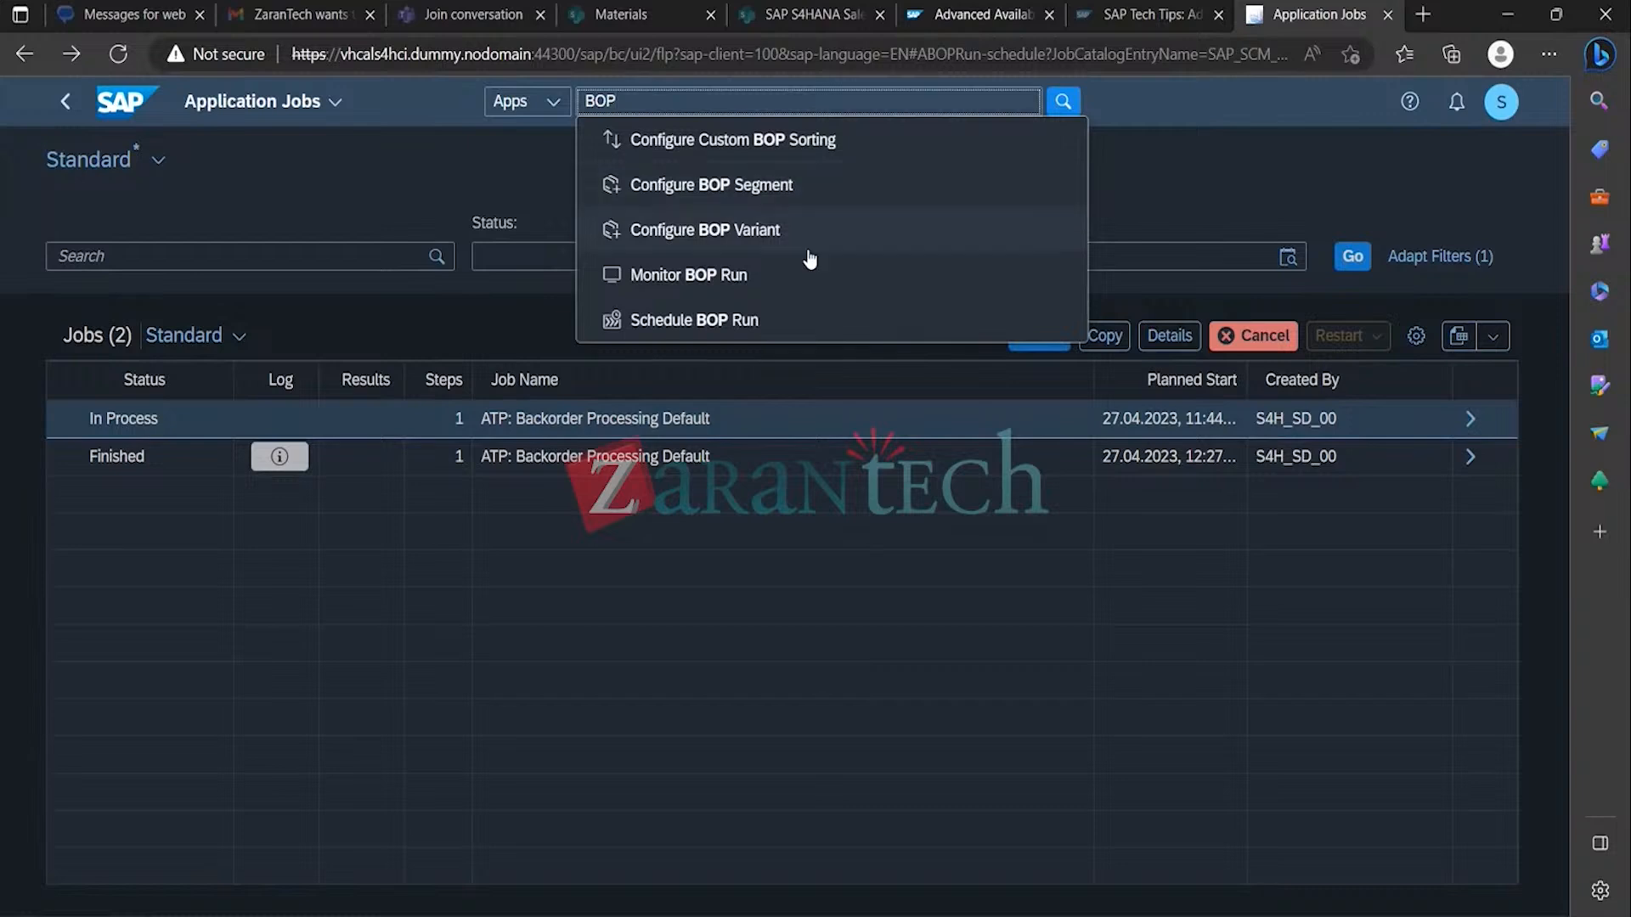
pyautogui.click(747, 280)
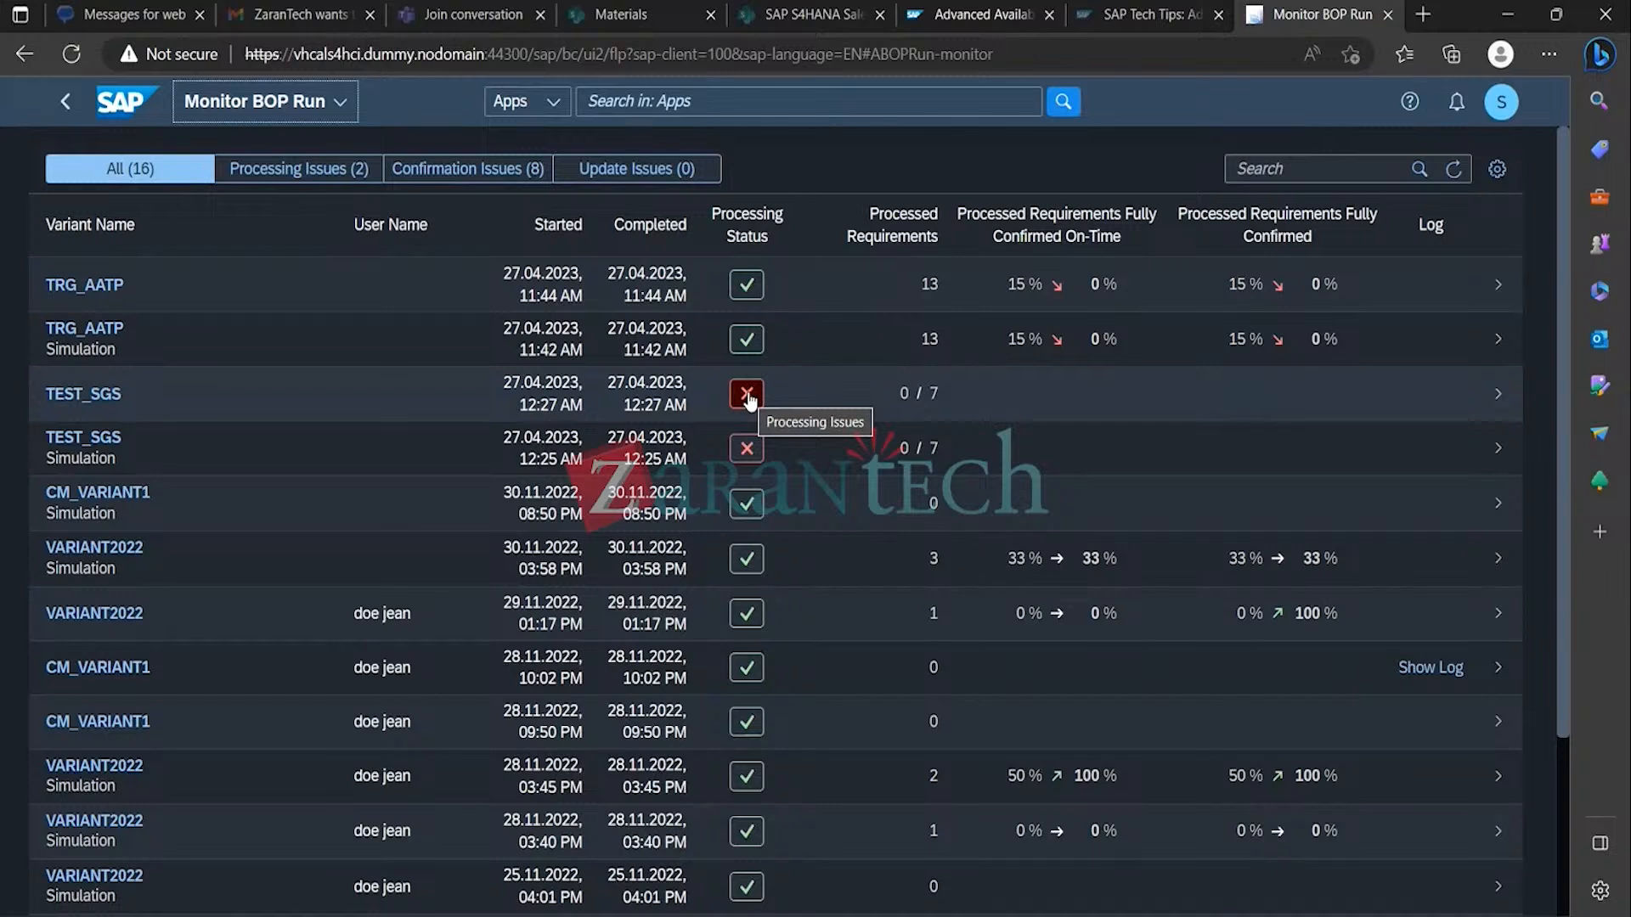
pyautogui.click(747, 291)
pyautogui.click(808, 289)
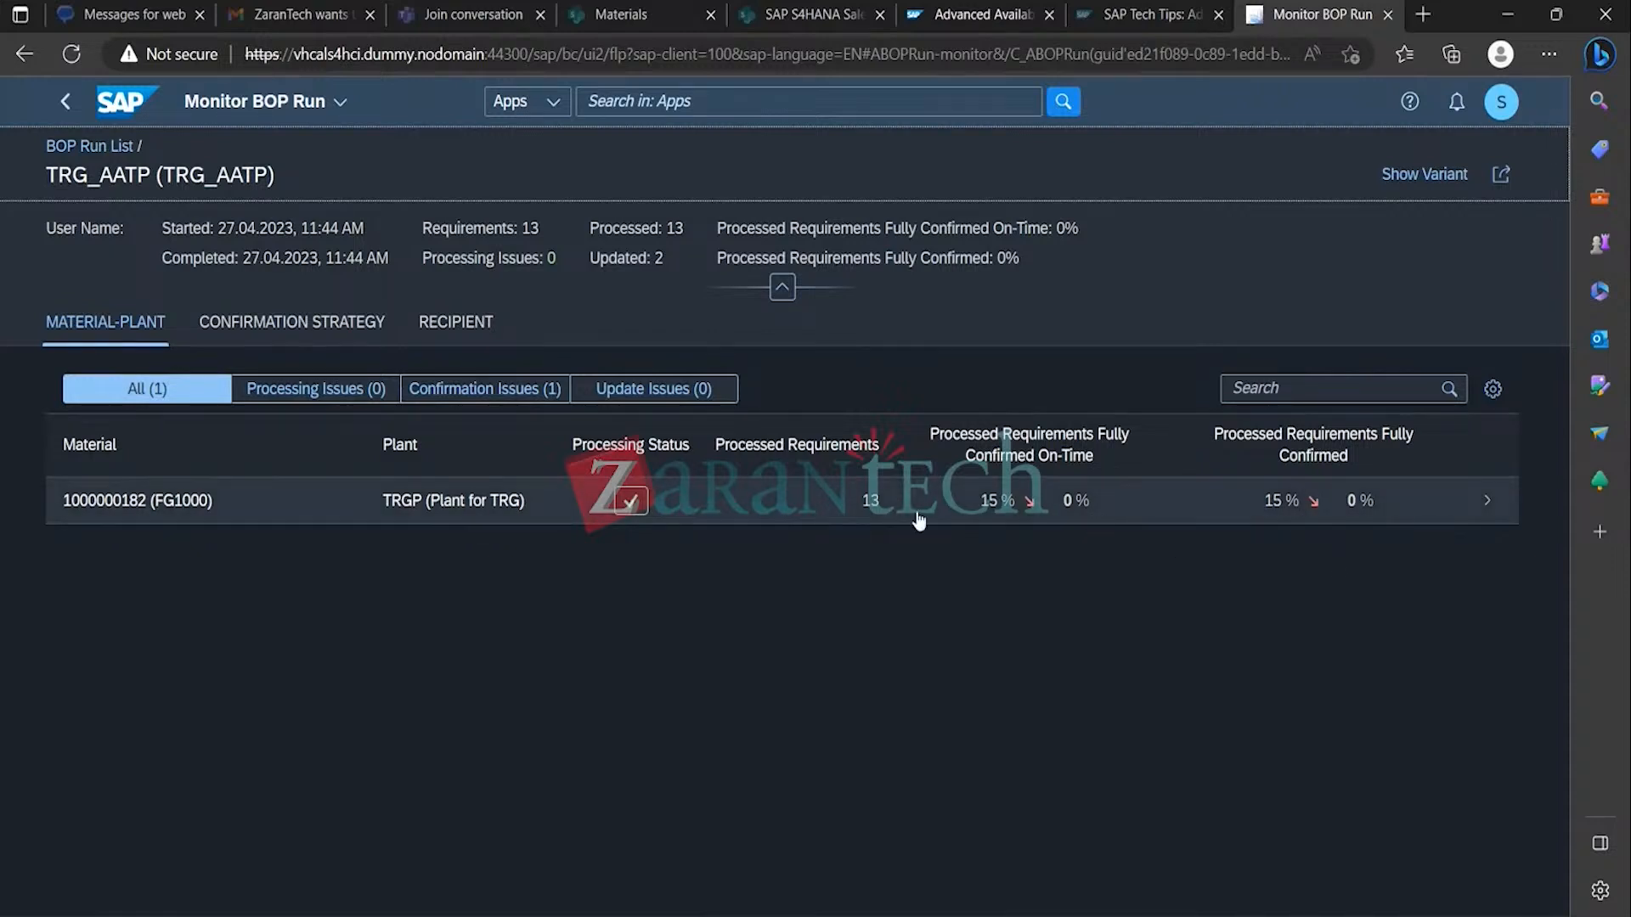
pyautogui.click(1478, 510)
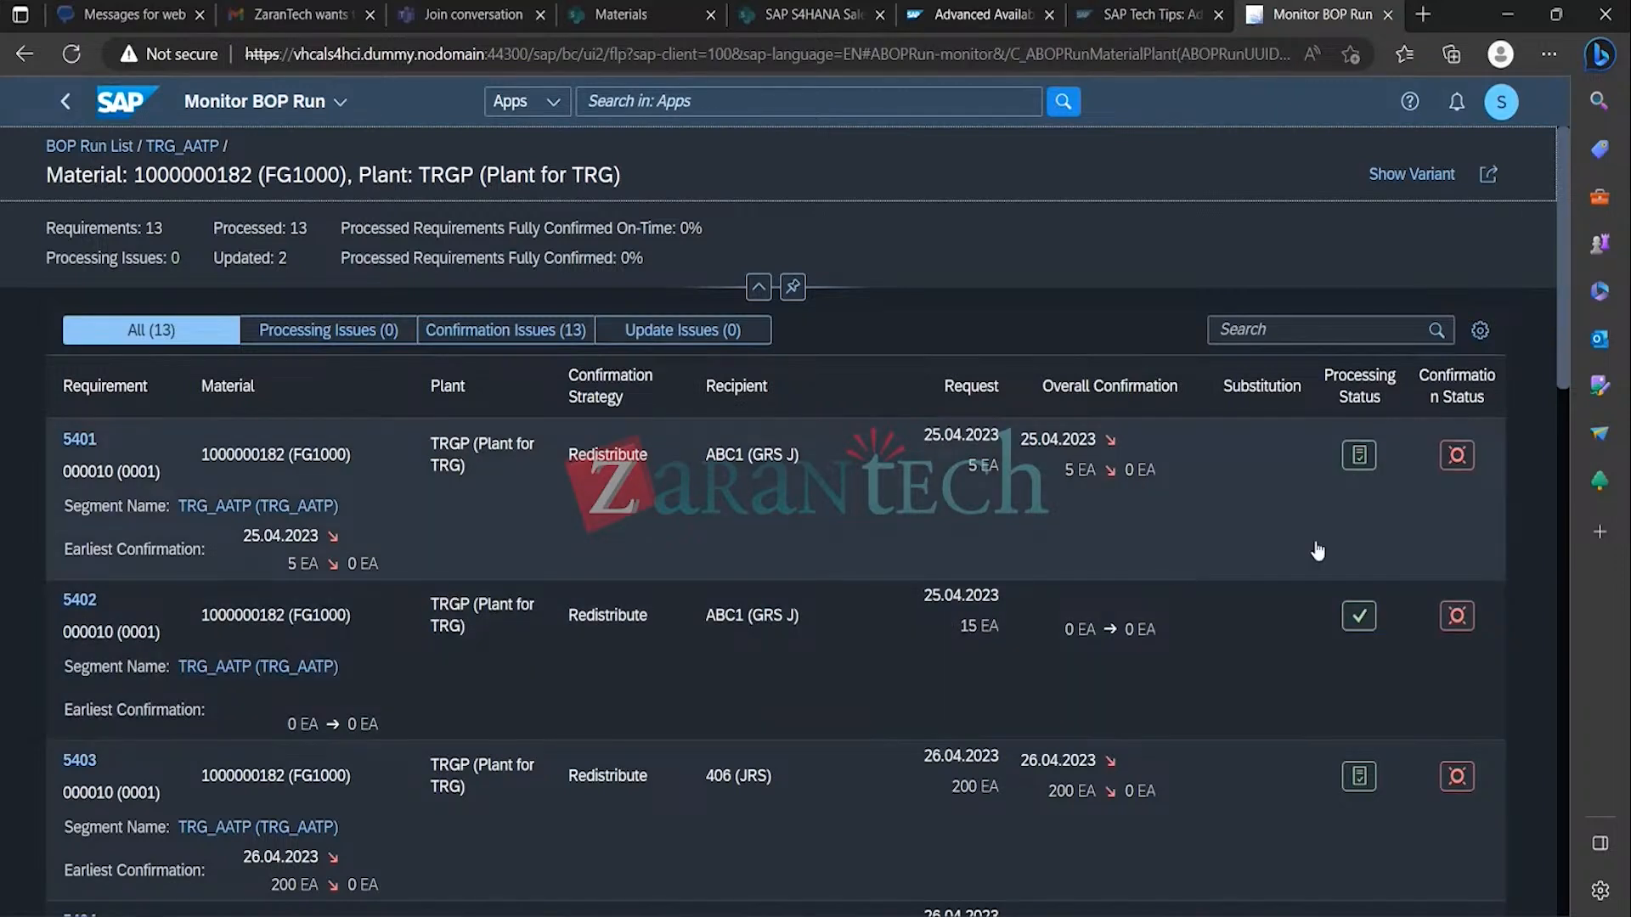
pyautogui.moveTo(1559, 374); pyautogui.dragTo(1559, 311)
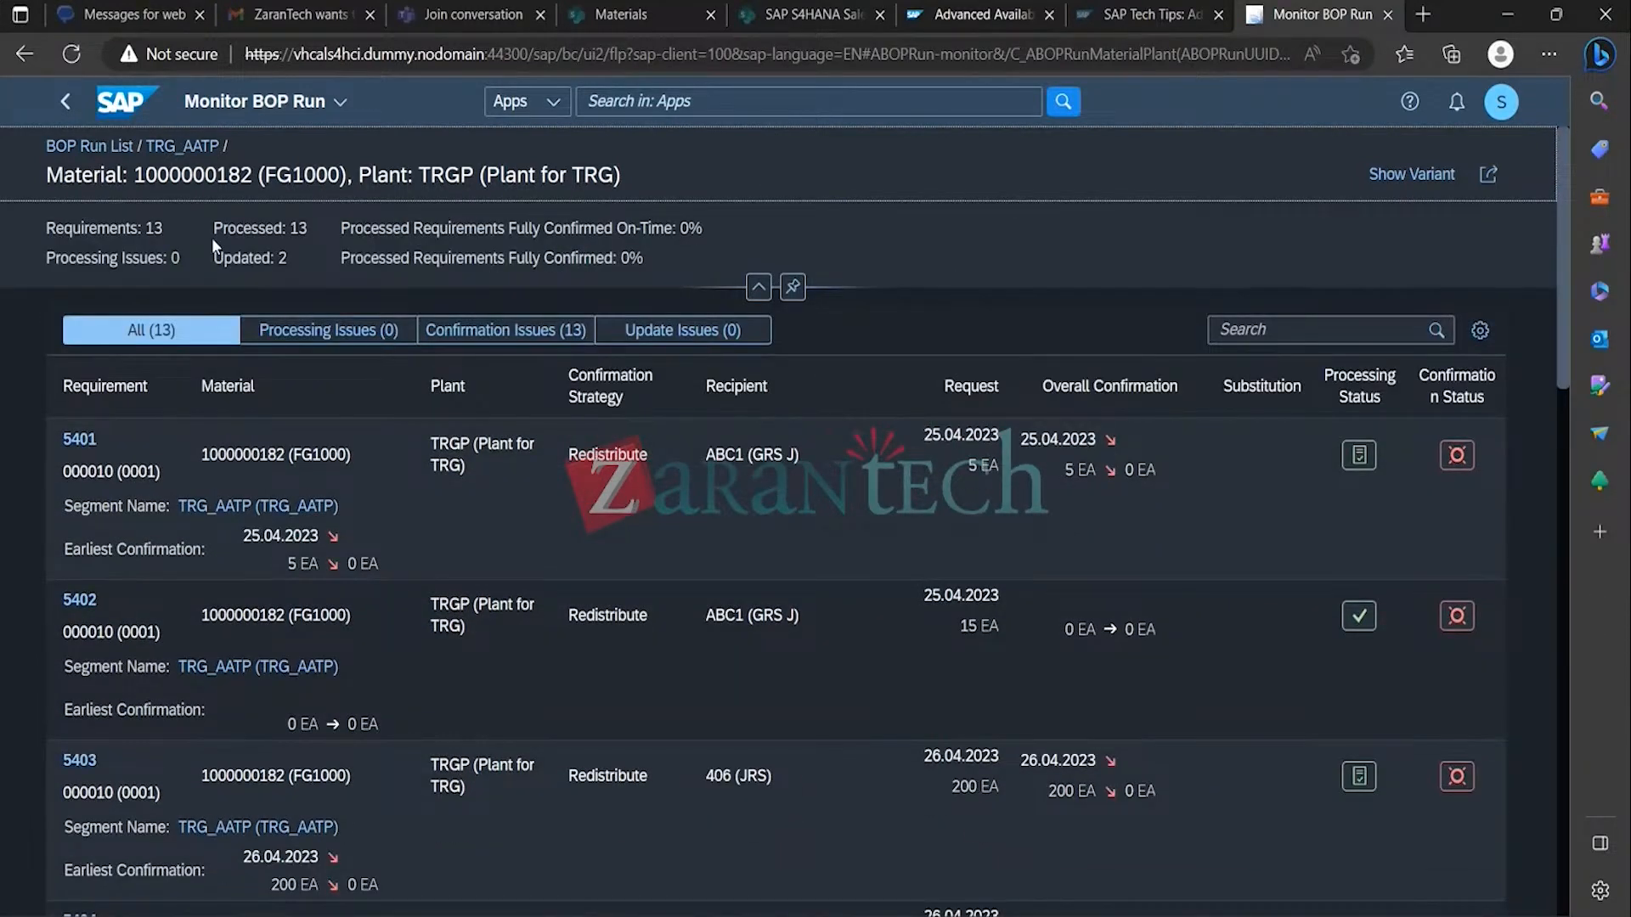
pyautogui.click(66, 107)
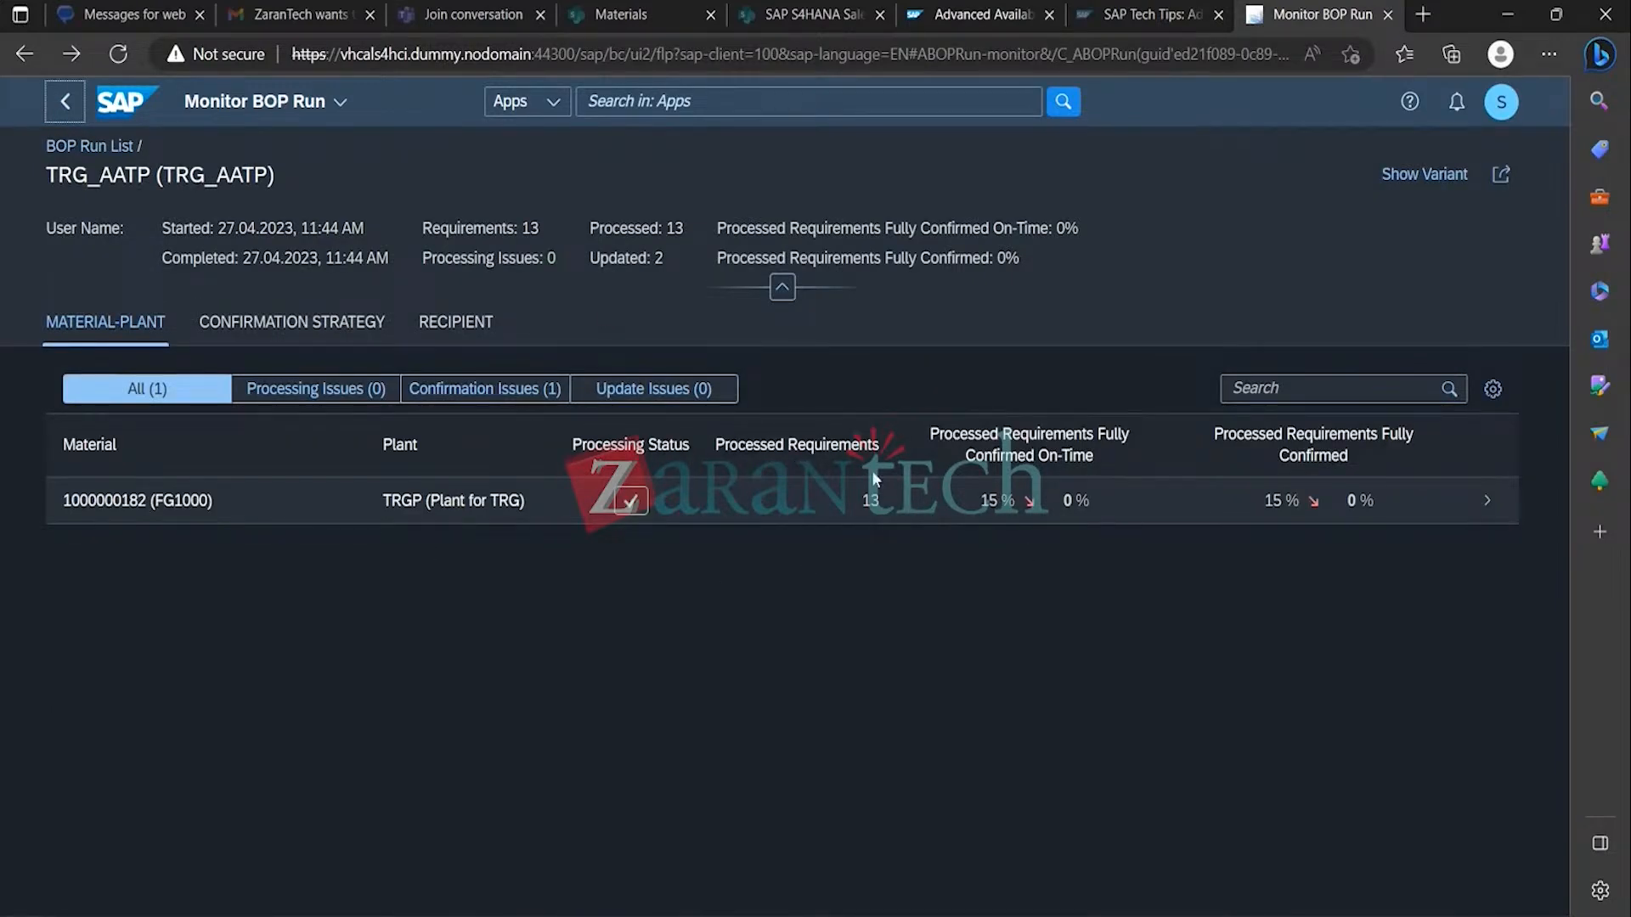
pyautogui.click(65, 107)
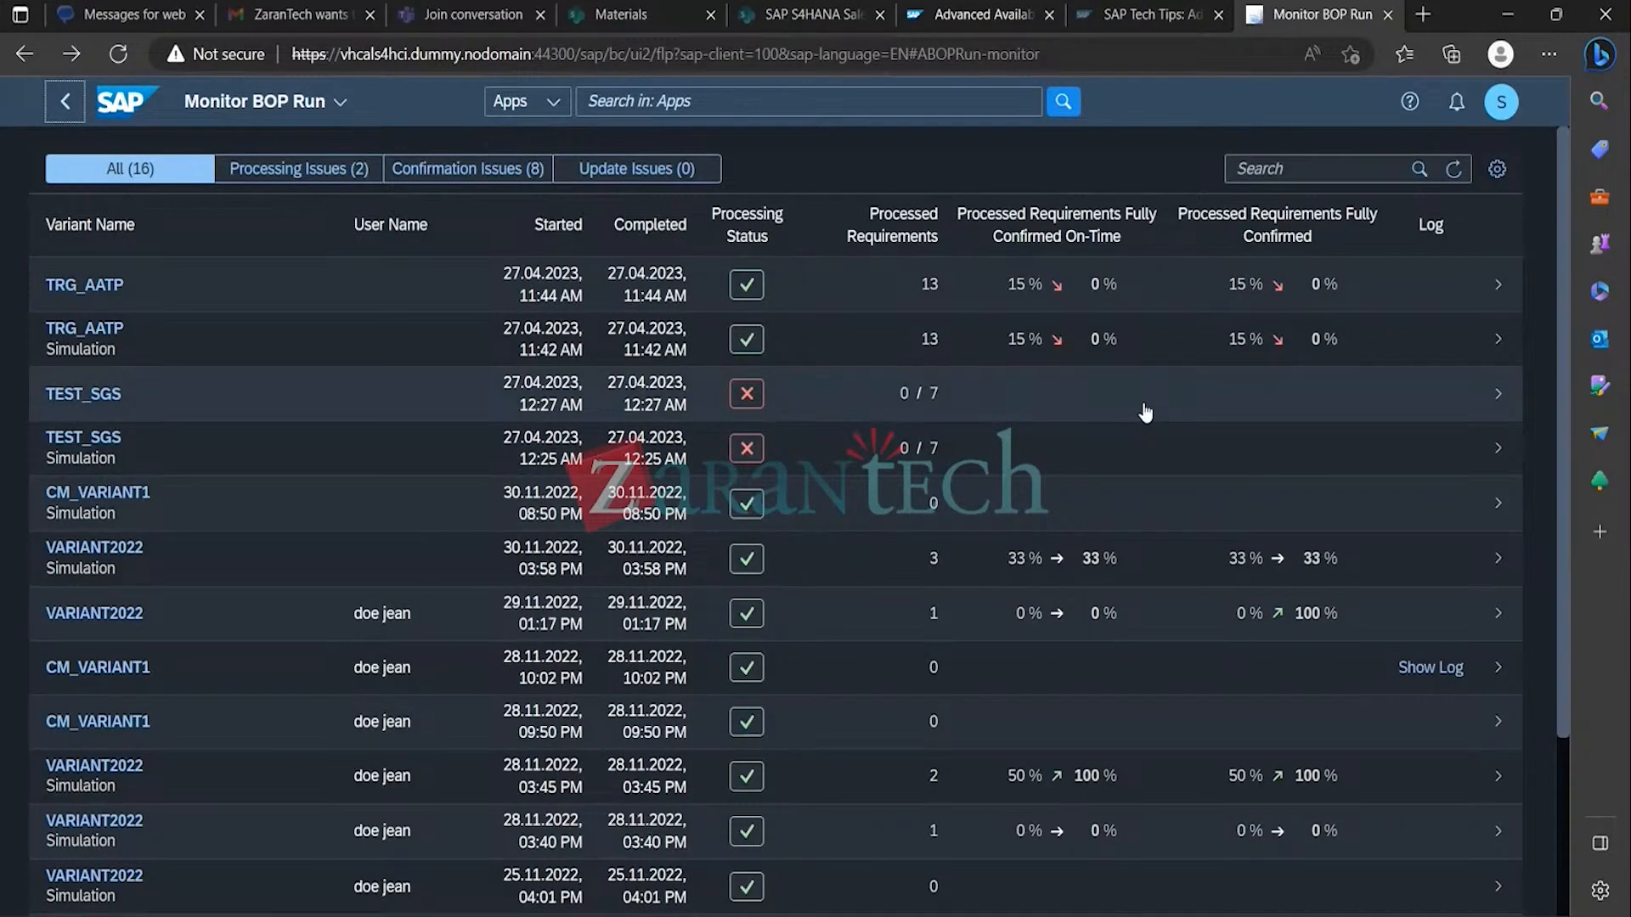
pyautogui.click(1496, 289)
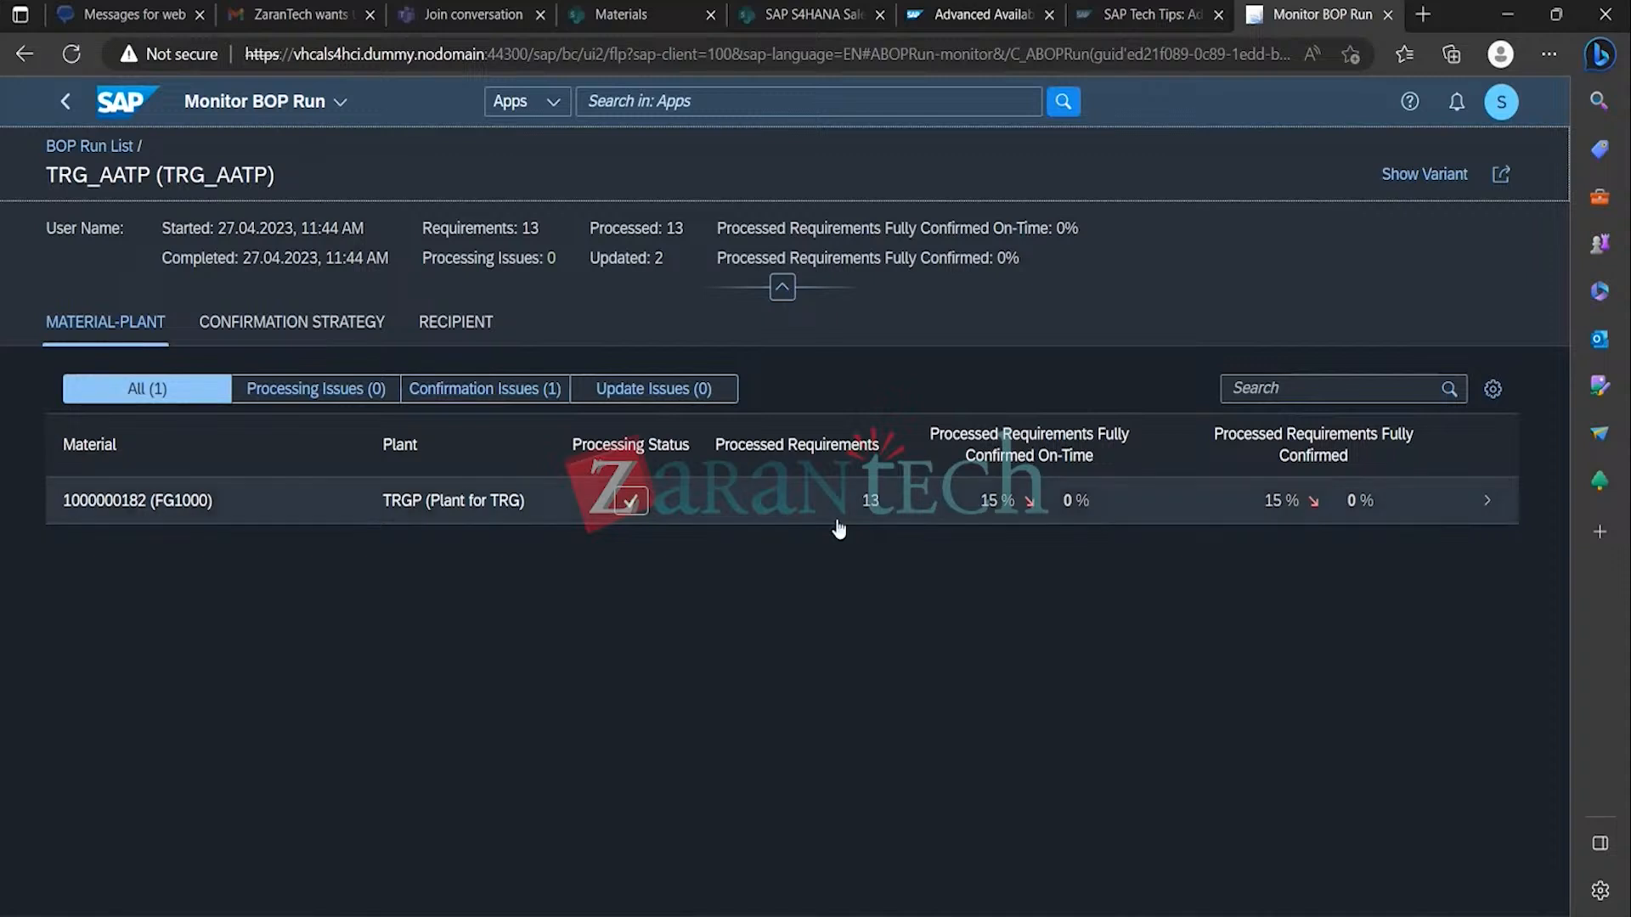
pyautogui.click(516, 401)
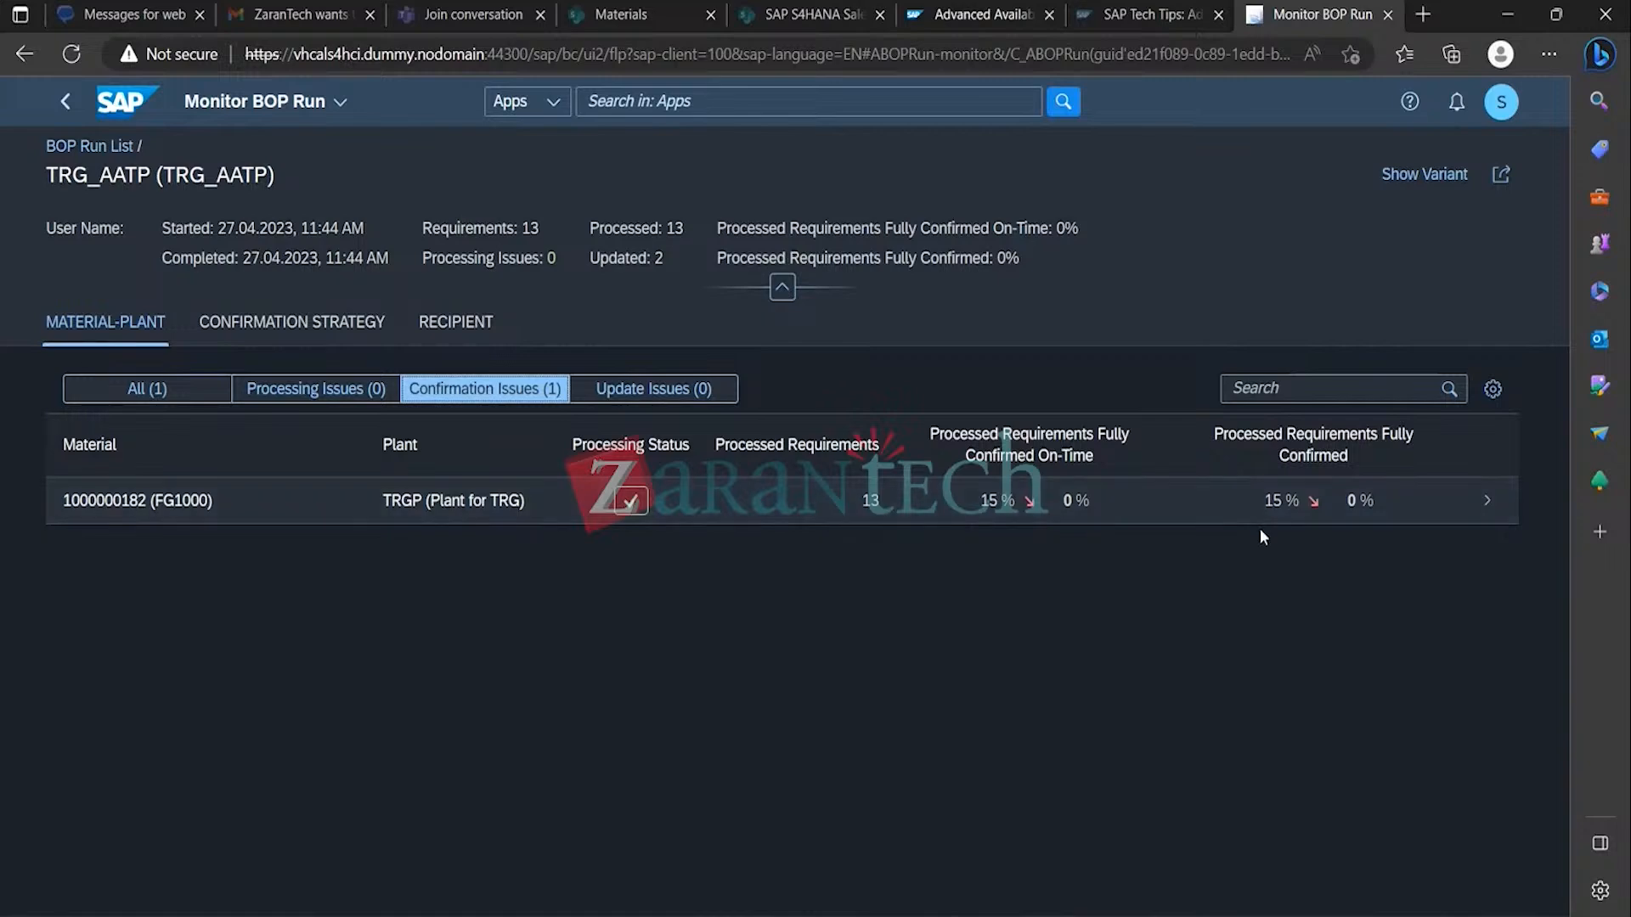
pyautogui.click(1468, 512)
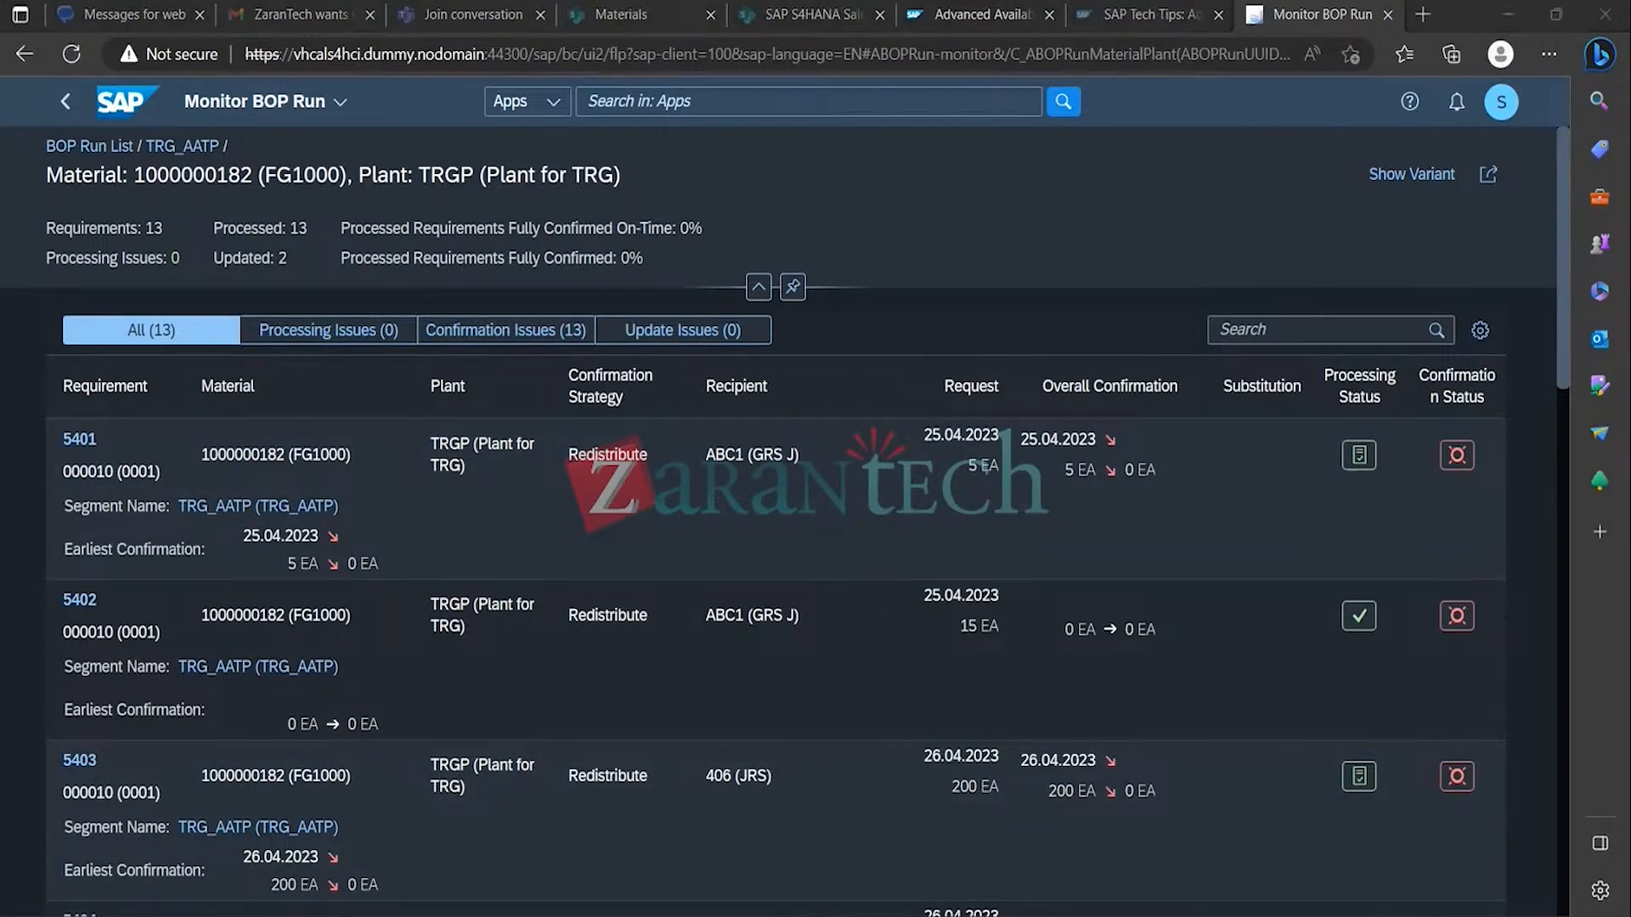
# Step: Switch to the SAP GUI session for creating a standard order, leave order creation and start transaction VA02
pyautogui.moveTo(1165, 875)
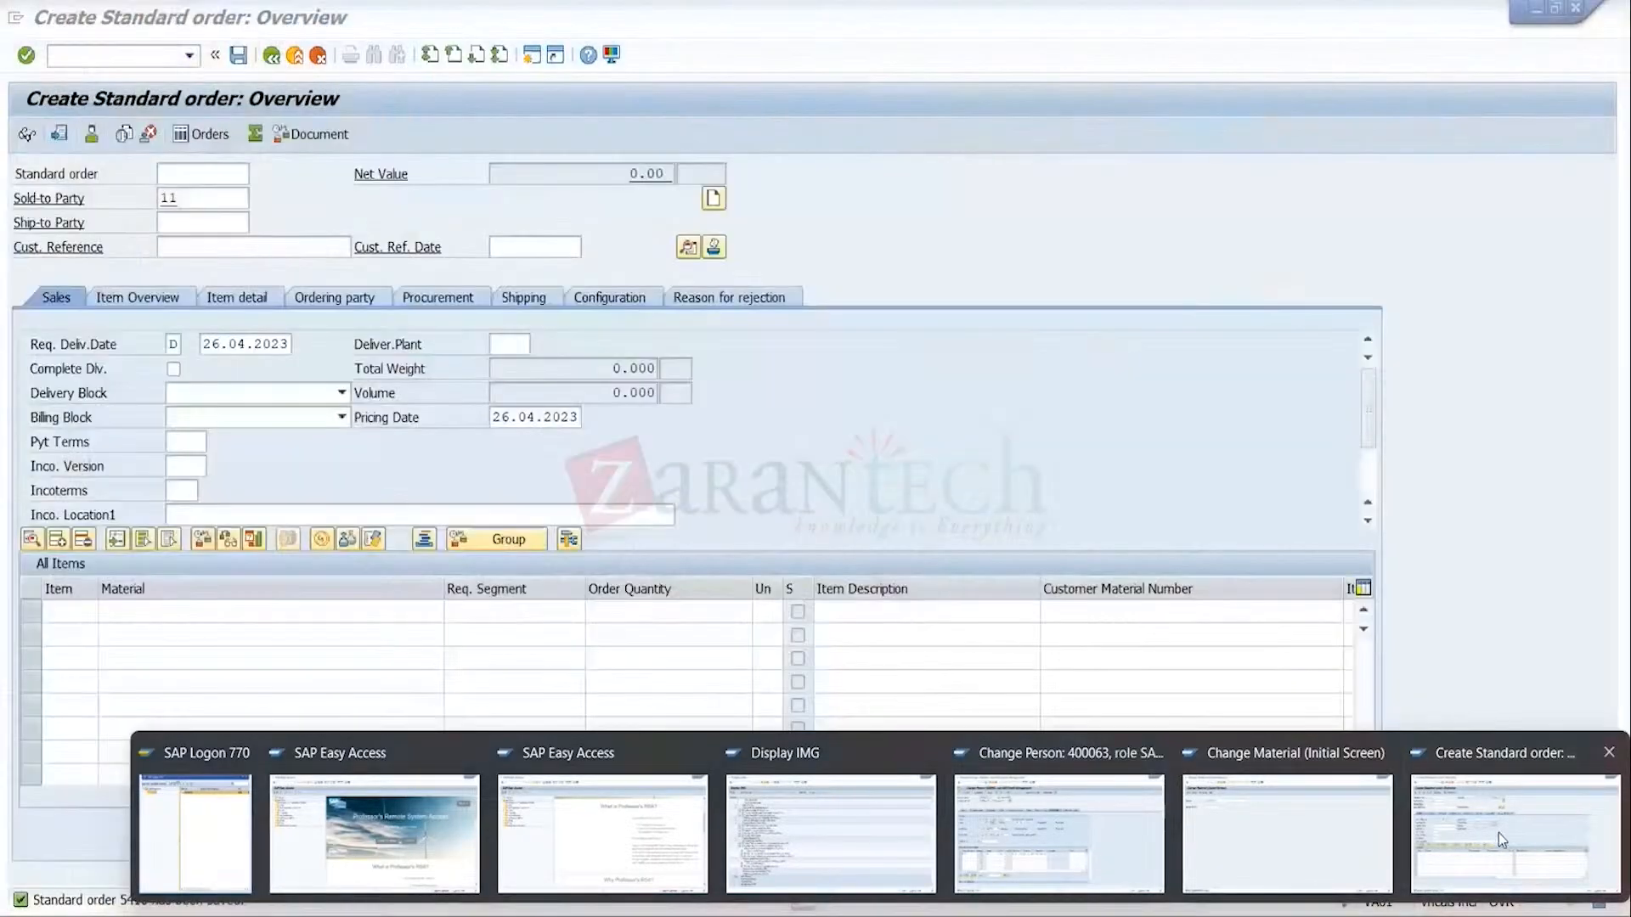
pyautogui.click(1499, 833)
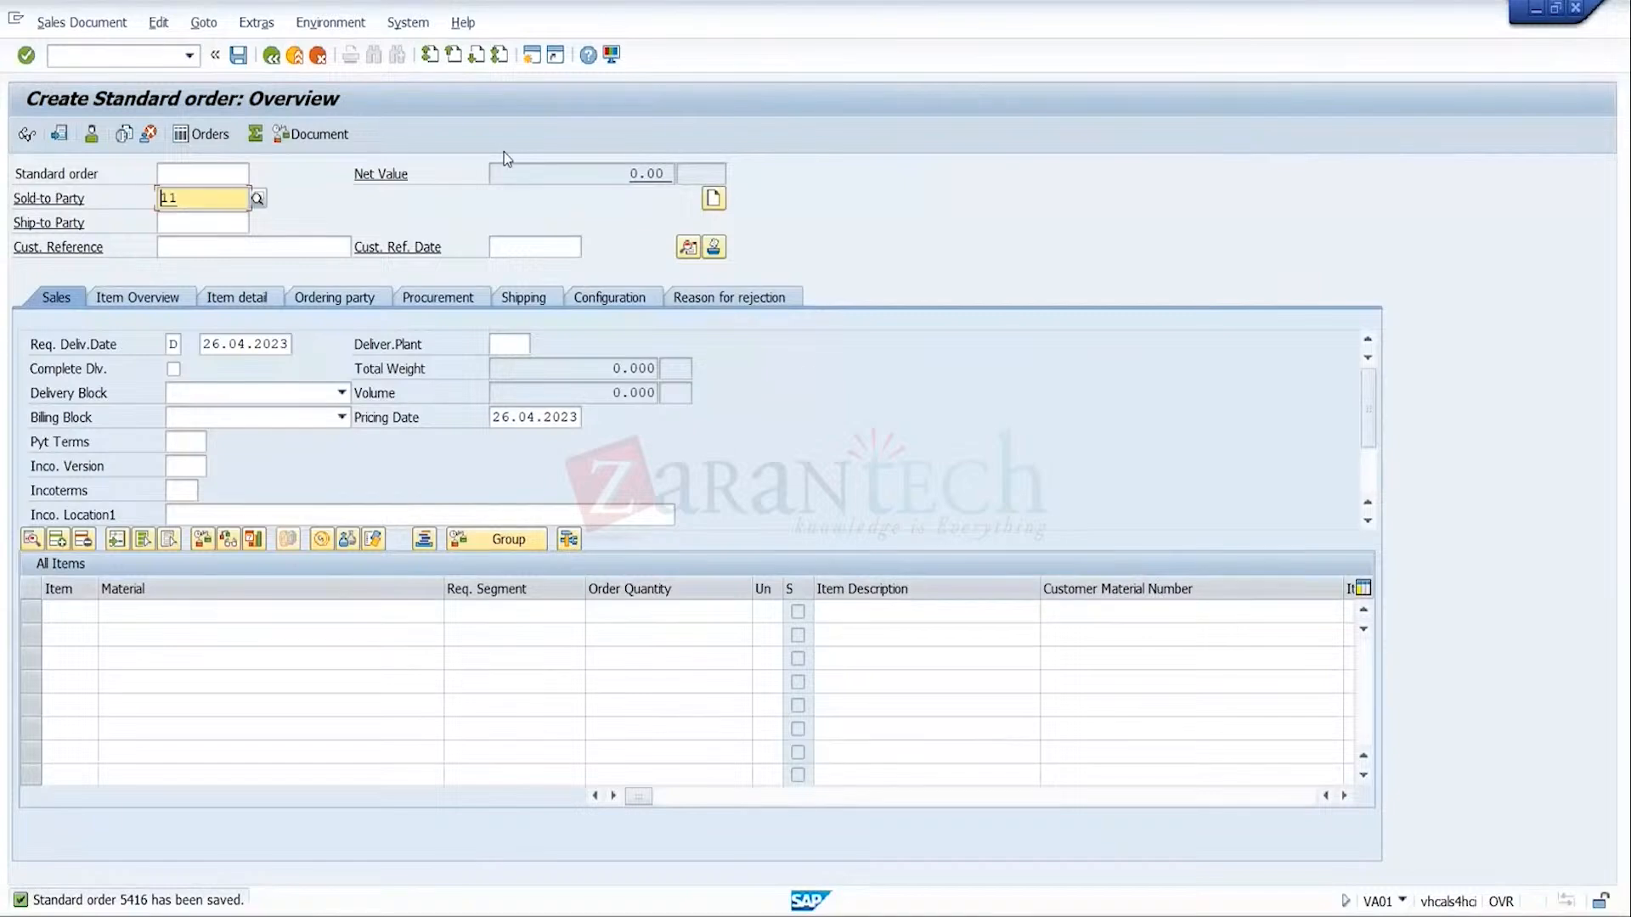
pyautogui.click(82, 22)
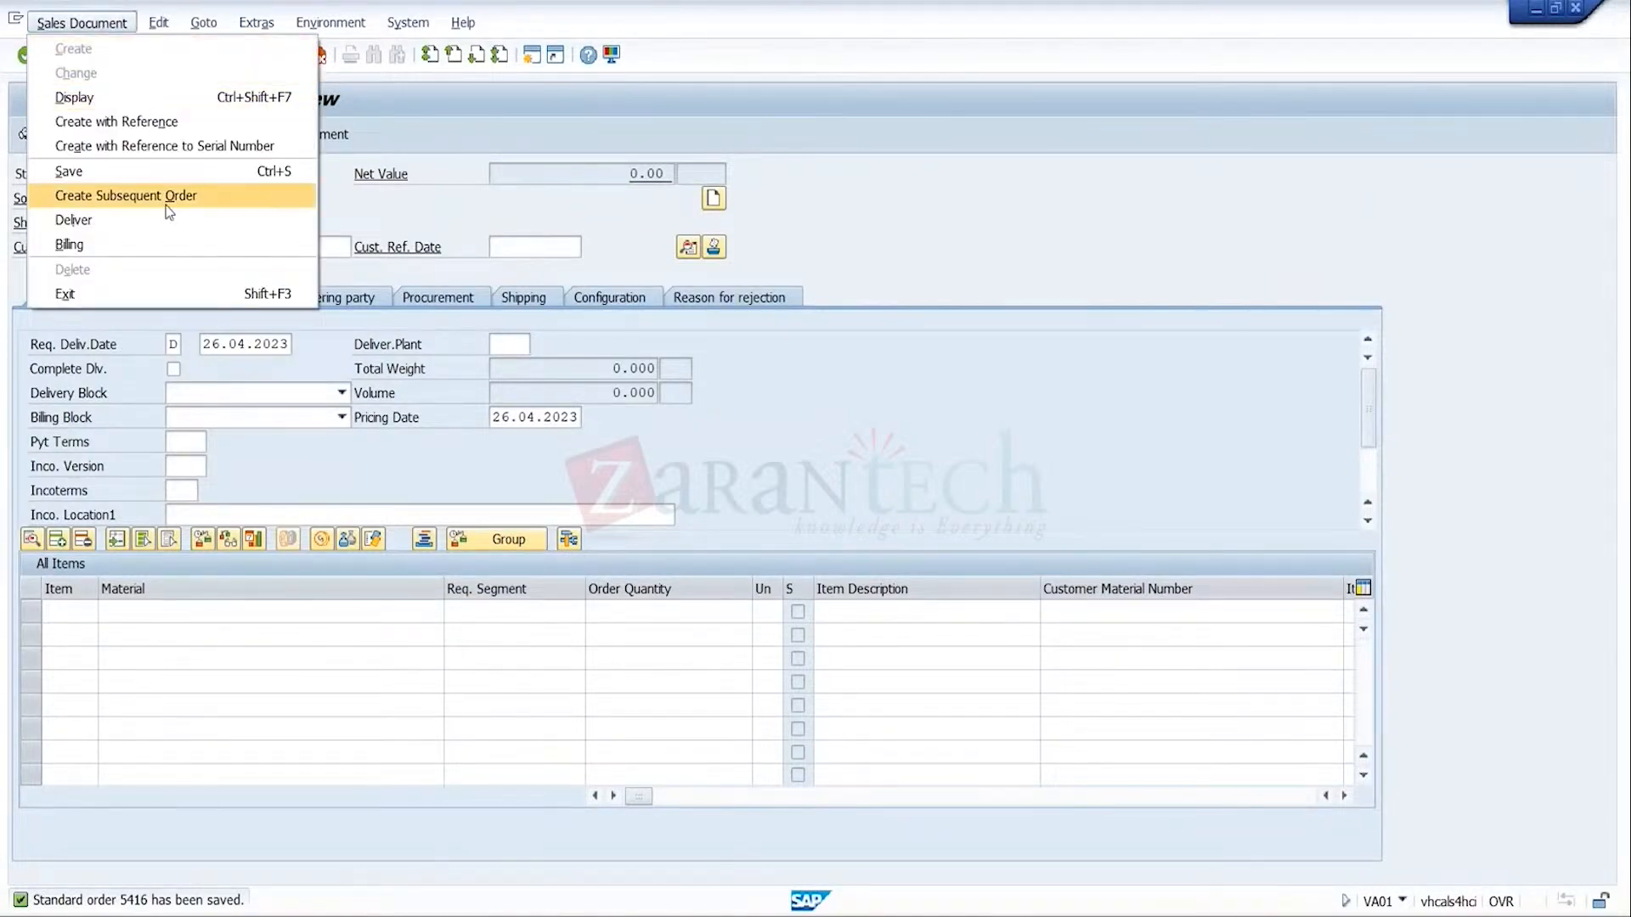
pyautogui.click(395, 230)
pyautogui.click(297, 61)
pyautogui.click(297, 61)
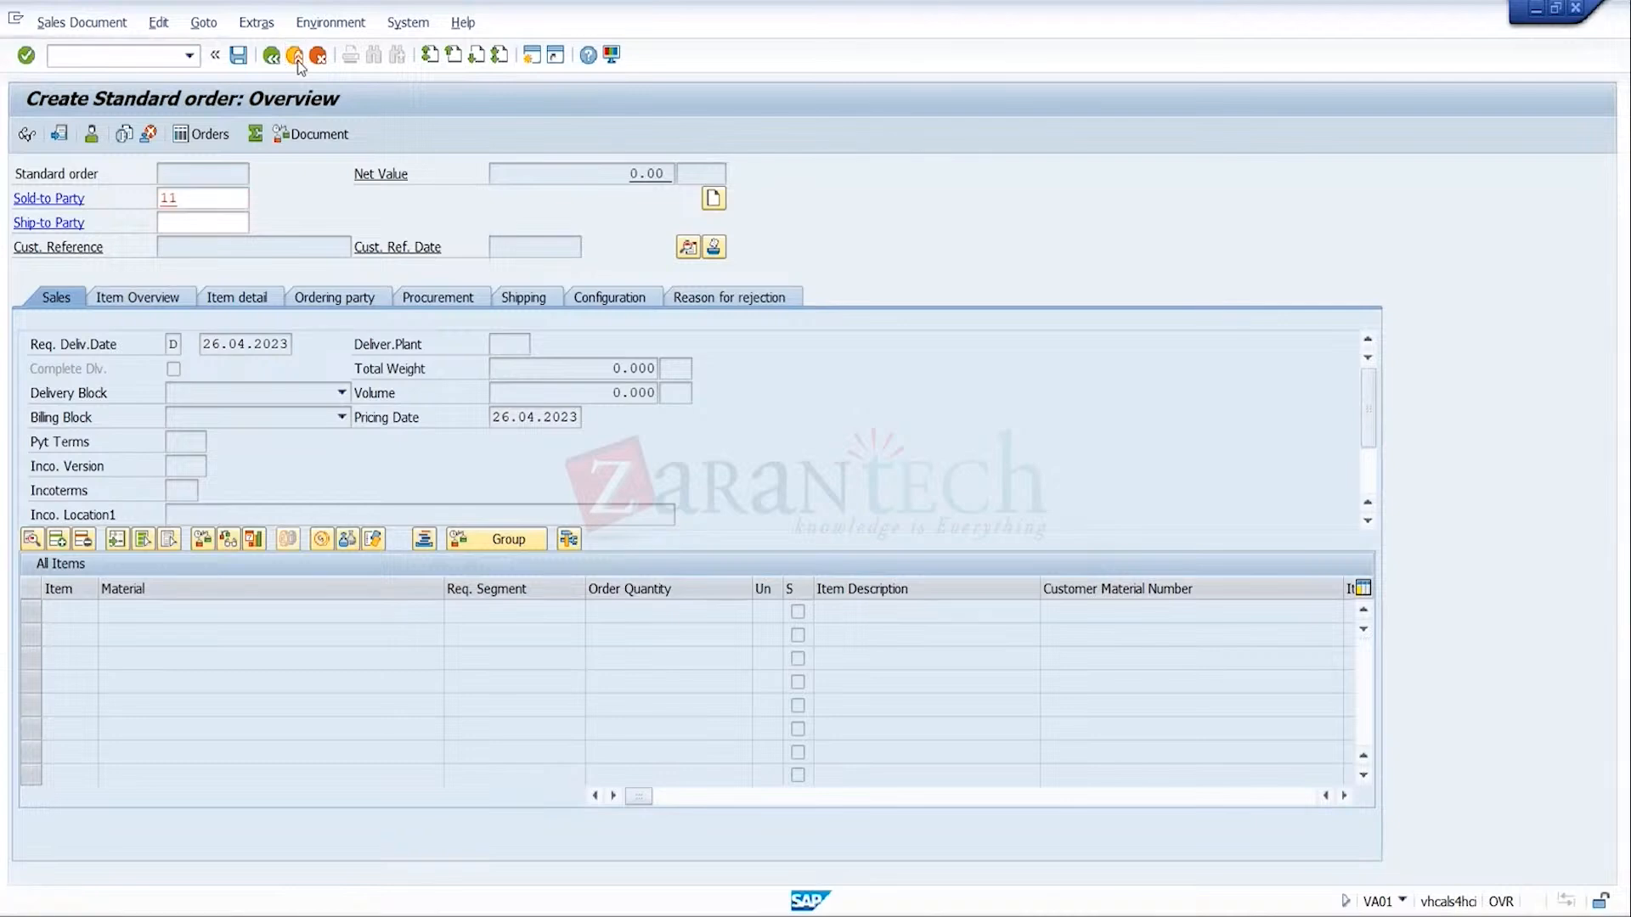
pyautogui.write('VA02')
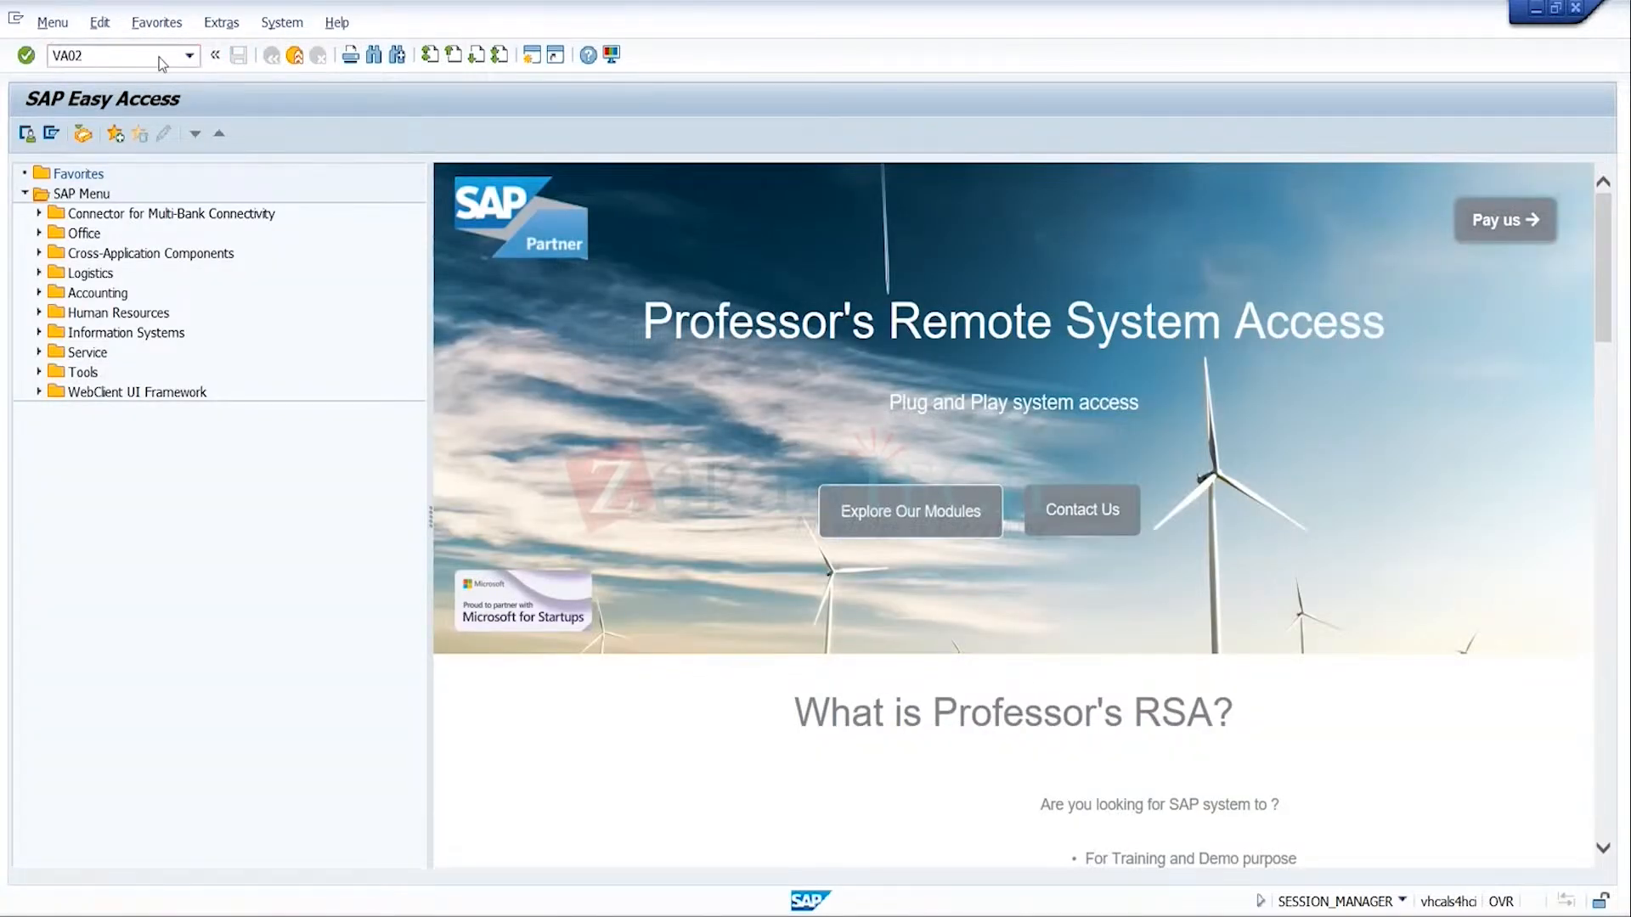
pyautogui.press('Return')
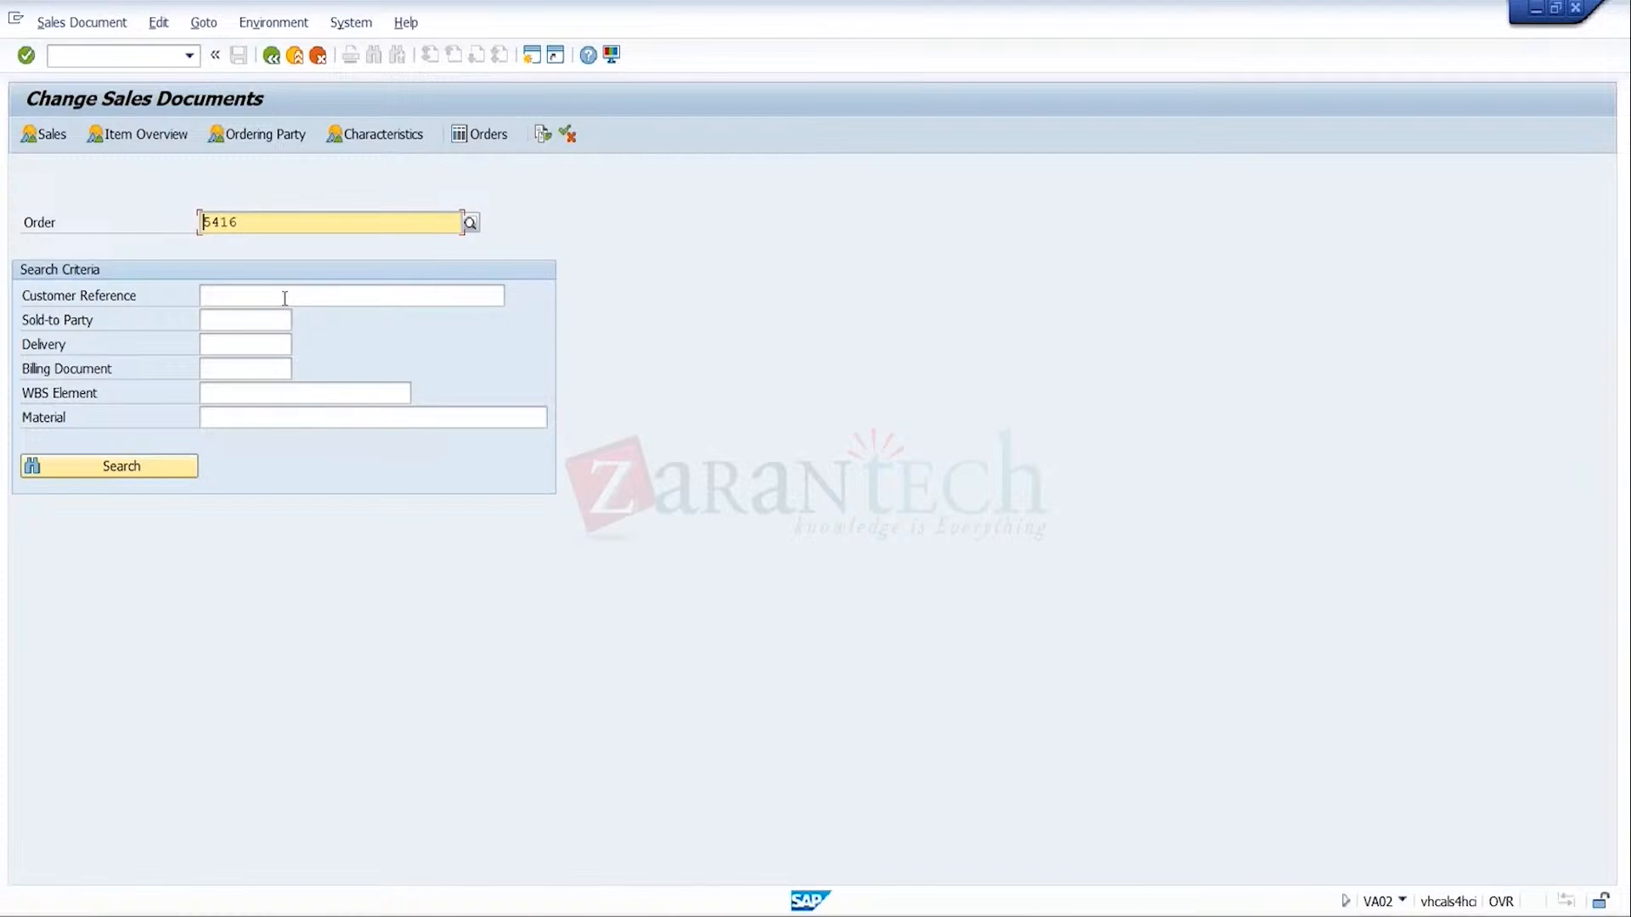
# Step: Open the sales order listed first in the BOP run results in change mode
pyautogui.press('Delete')
pyautogui.press('Delete')
pyautogui.press('Delete')
pyautogui.press('Delete')
pyautogui.write('5401')
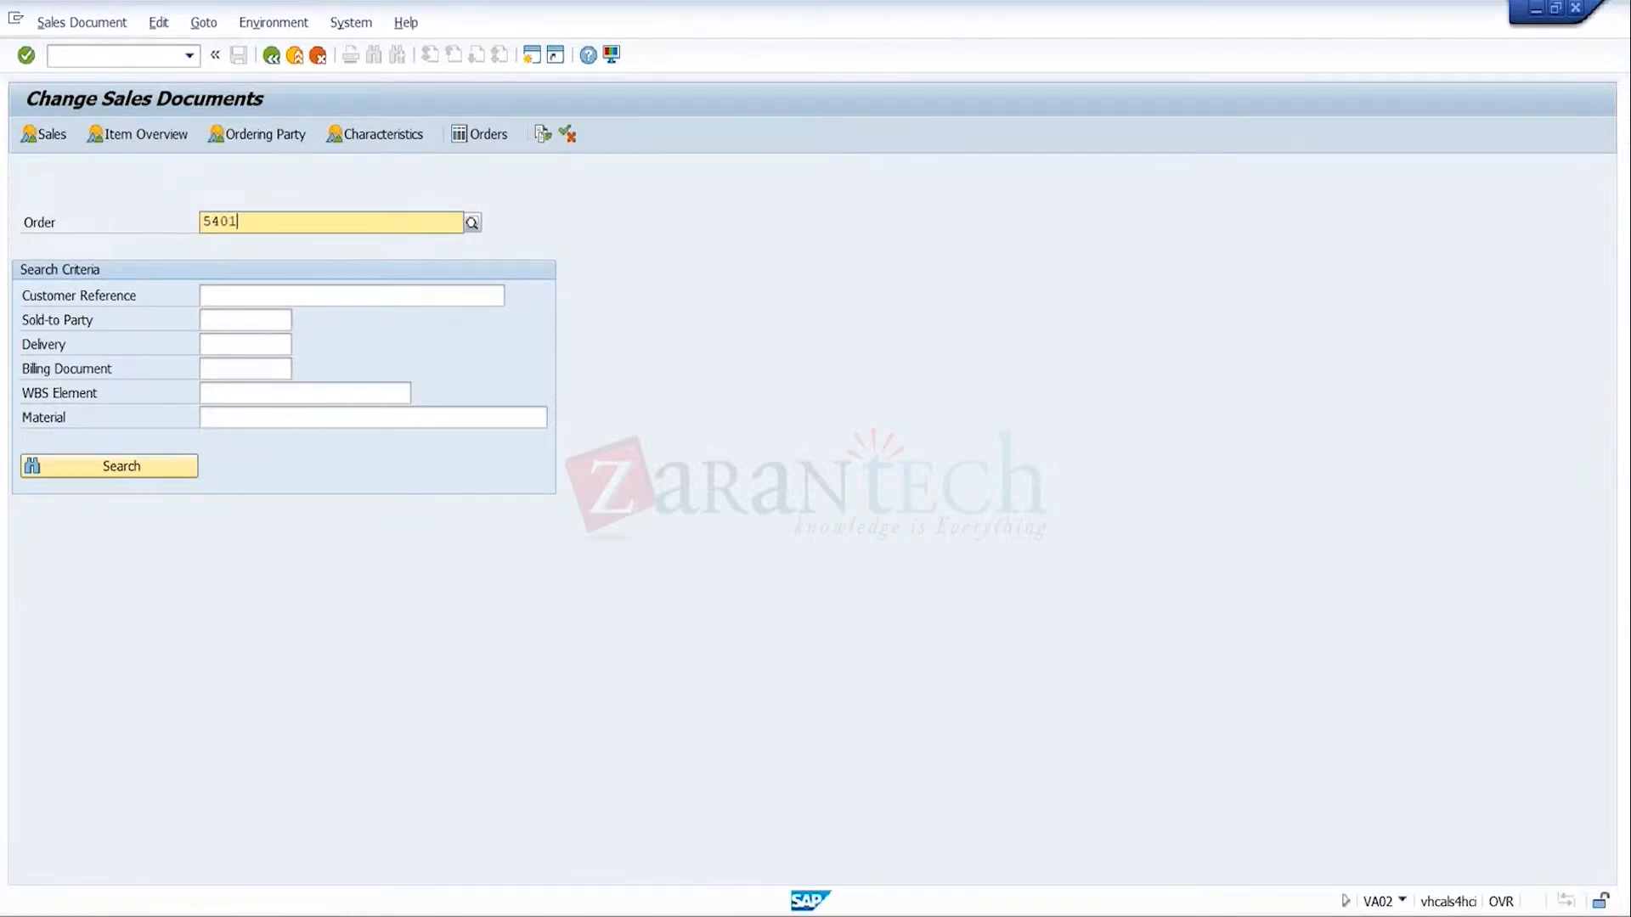
pyautogui.press('Return')
pyautogui.press('Return')
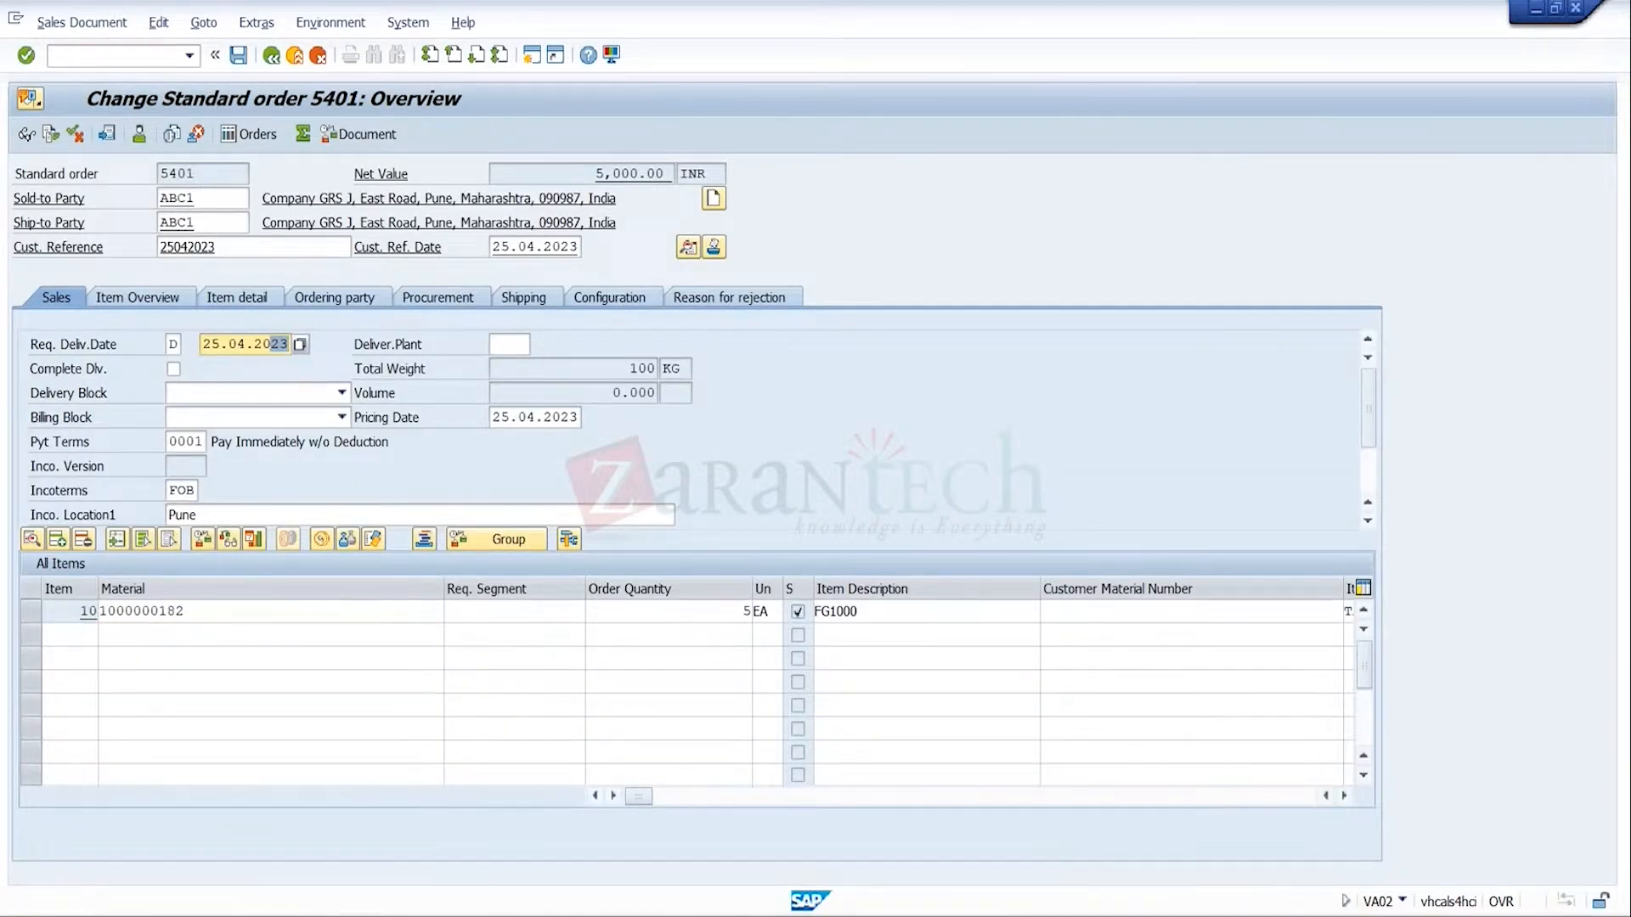
# Step: Switch back to Monitor BOP Run in the browser, return to the run list and open the Configure BOP Variant app
pyautogui.hotkey('alt', 'Tab')
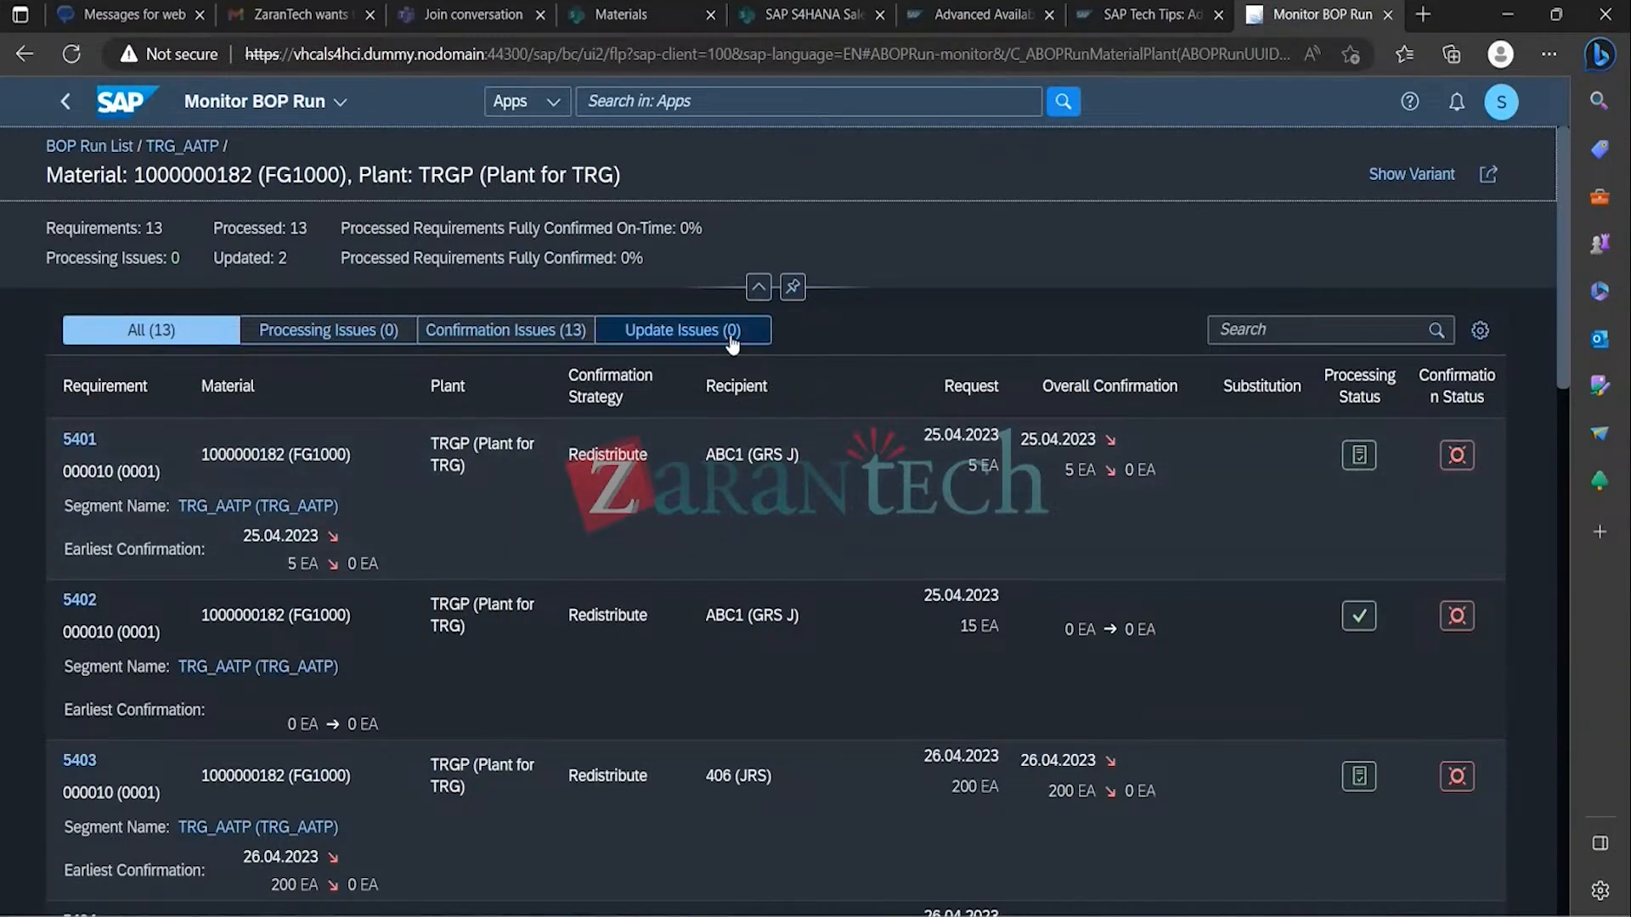
pyautogui.click(67, 106)
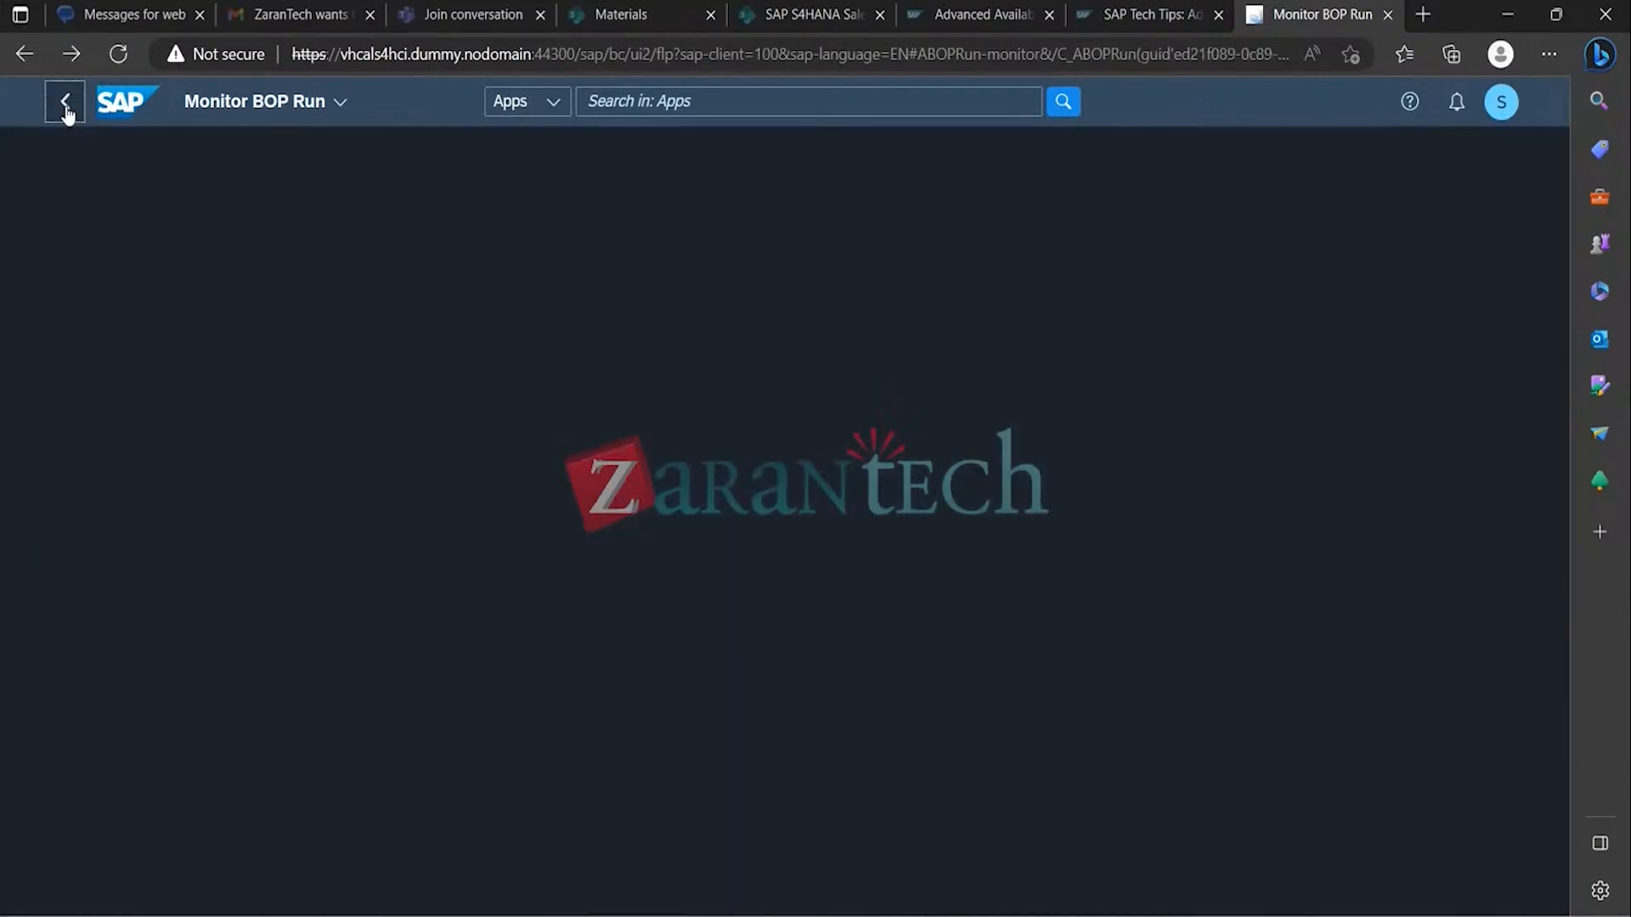
pyautogui.click(66, 107)
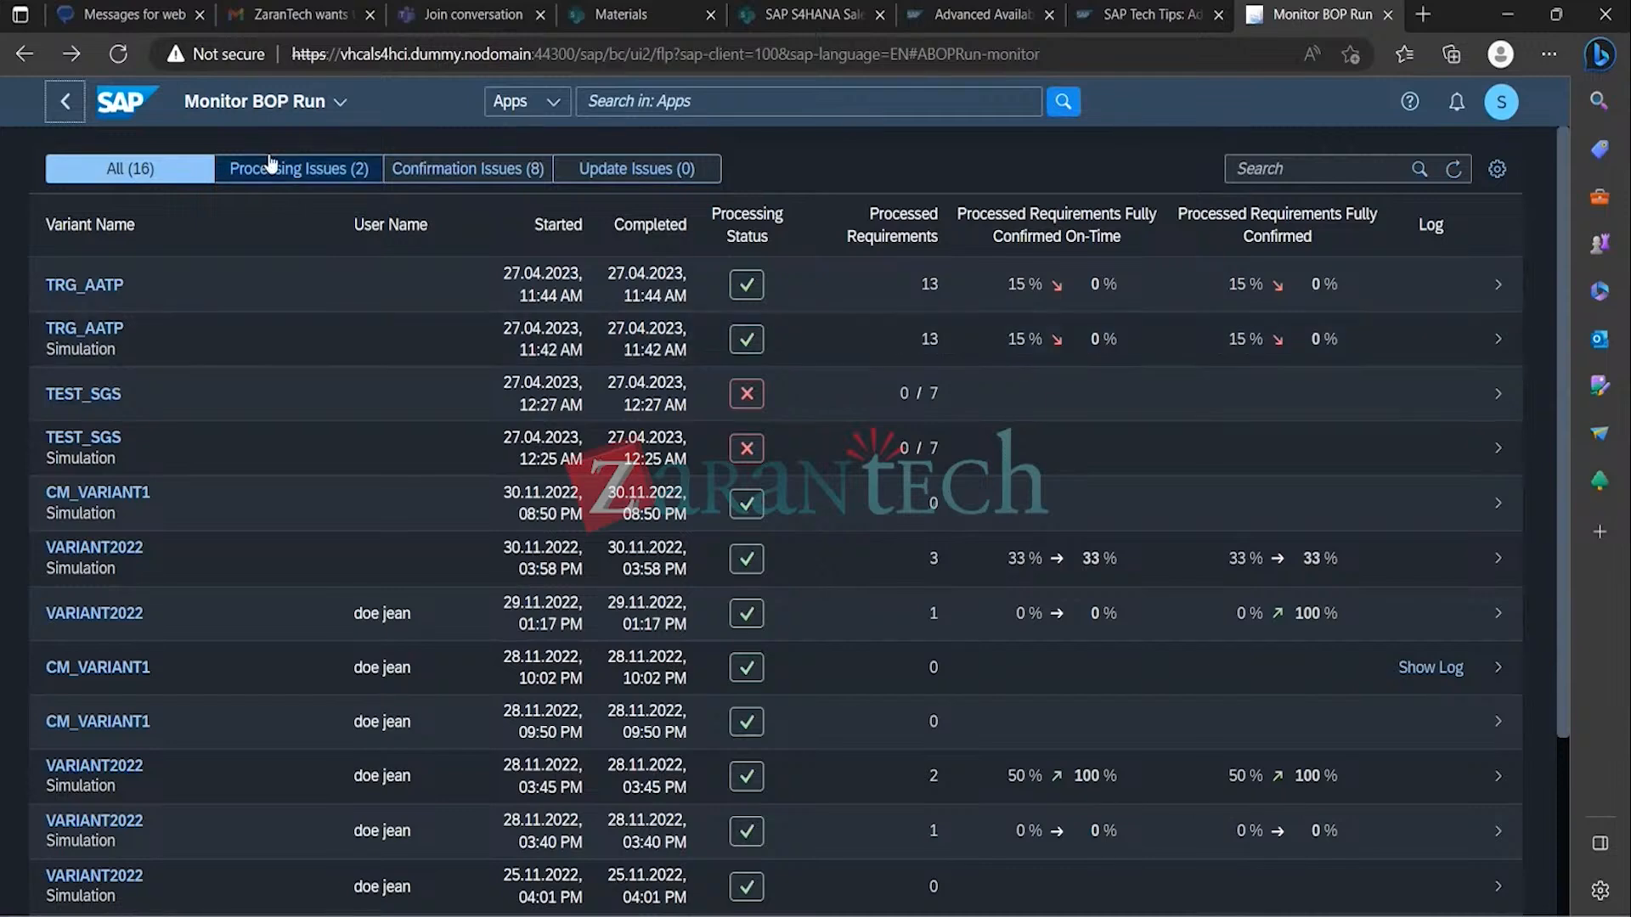
pyautogui.click(661, 107)
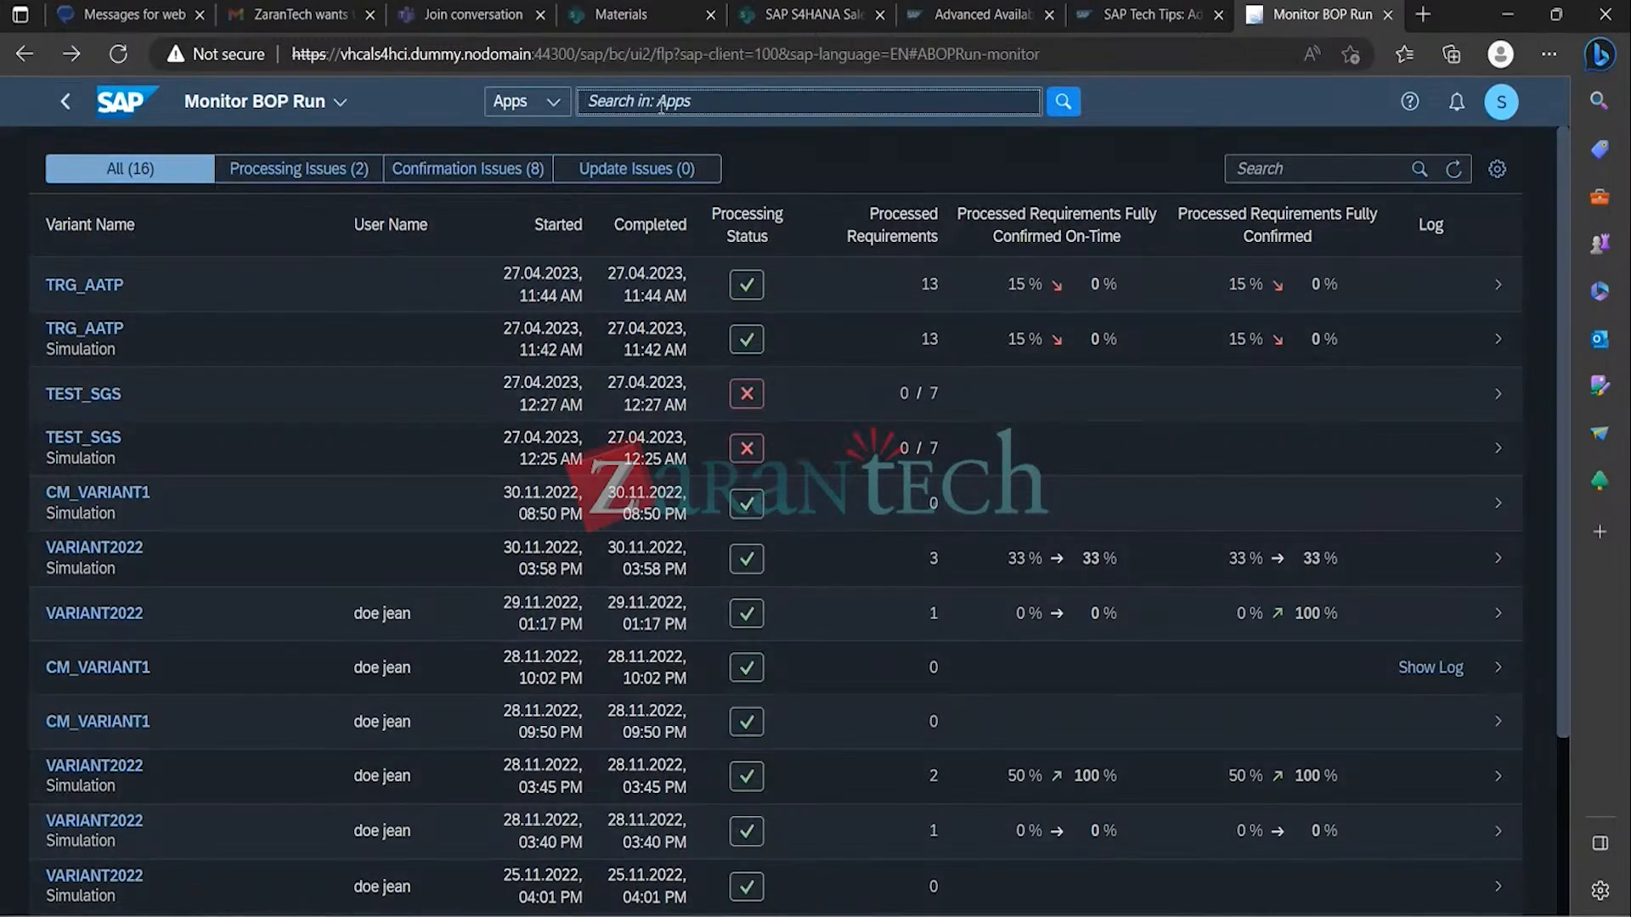
pyautogui.write('BOP')
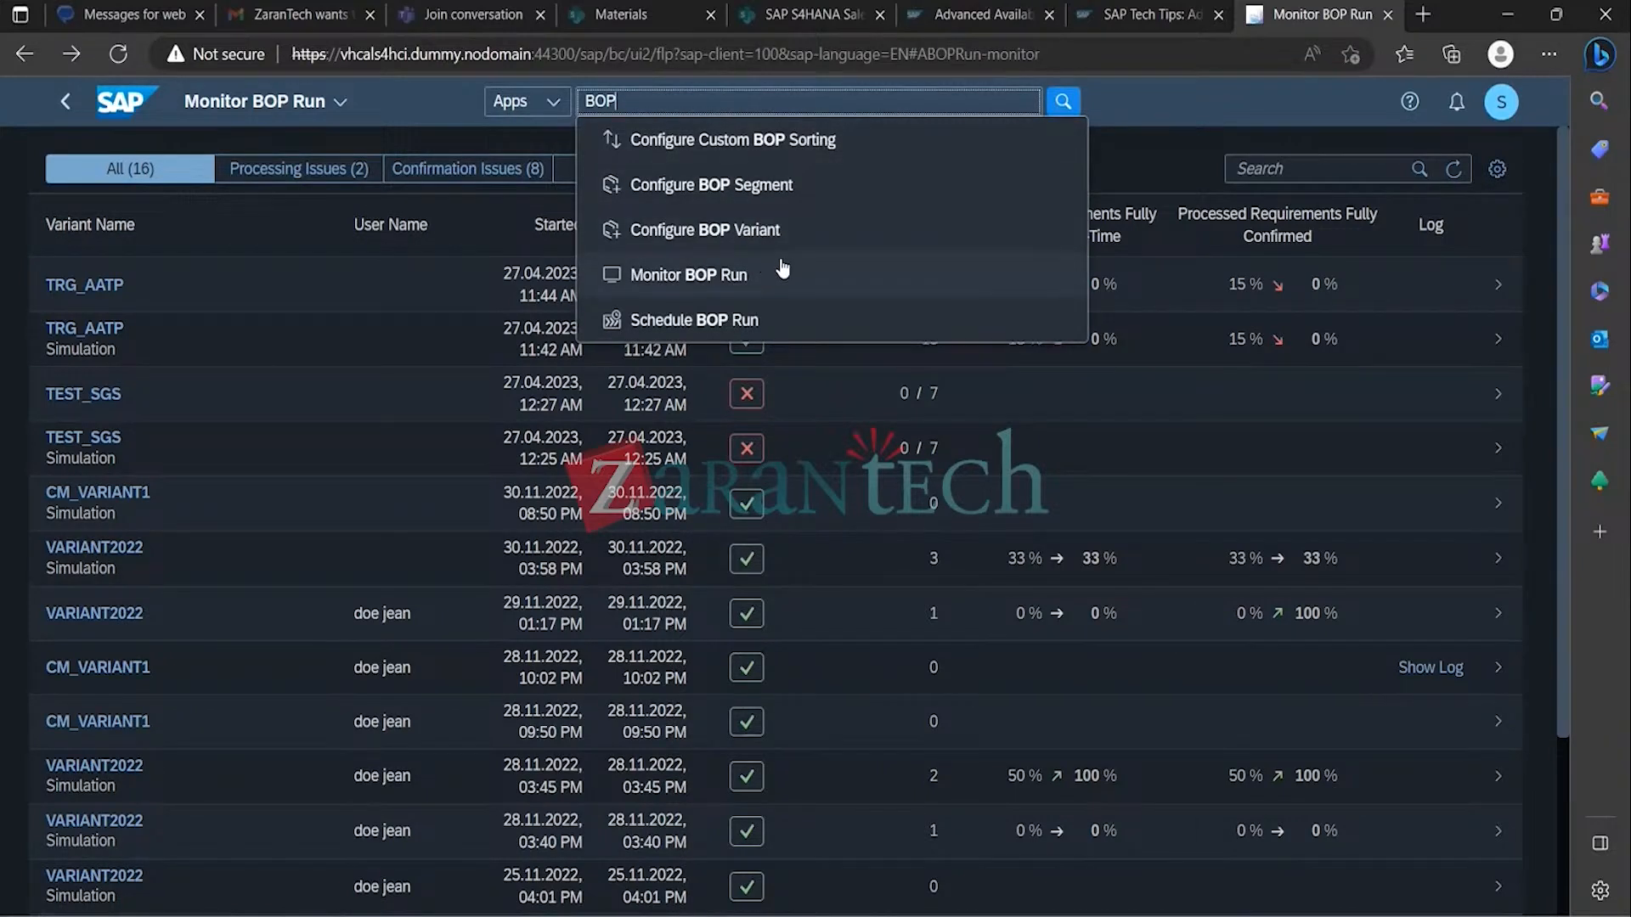
pyautogui.click(801, 237)
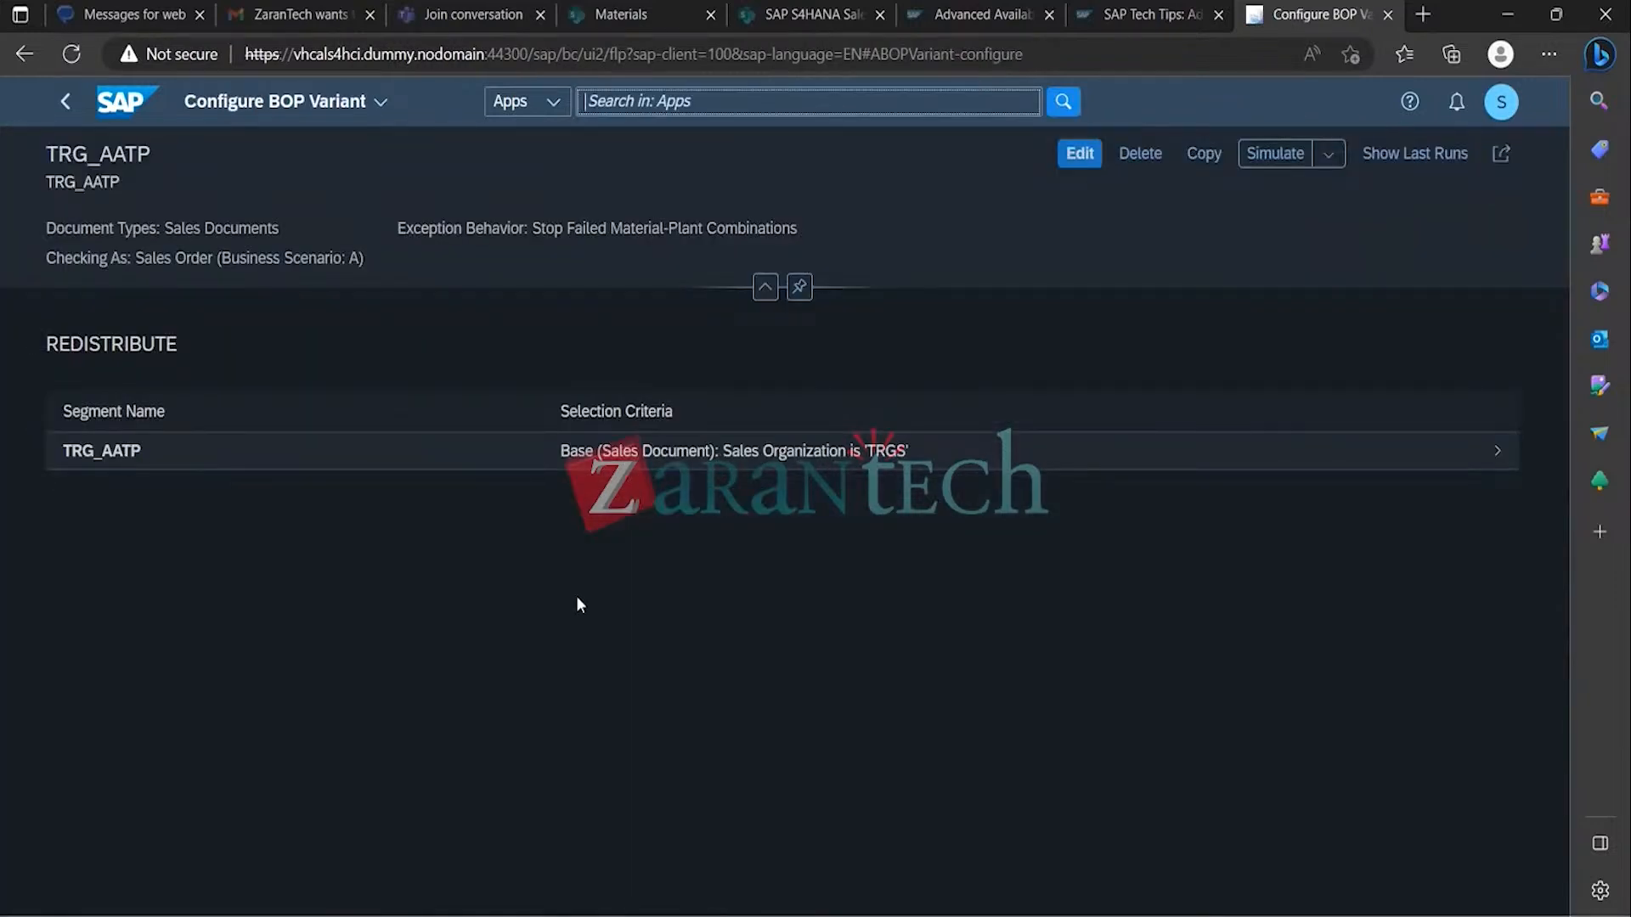
# Step: Open segment TRG_AATP from the variant, simulate it and examine all its requirements before closing the simulation
pyautogui.click(240, 467)
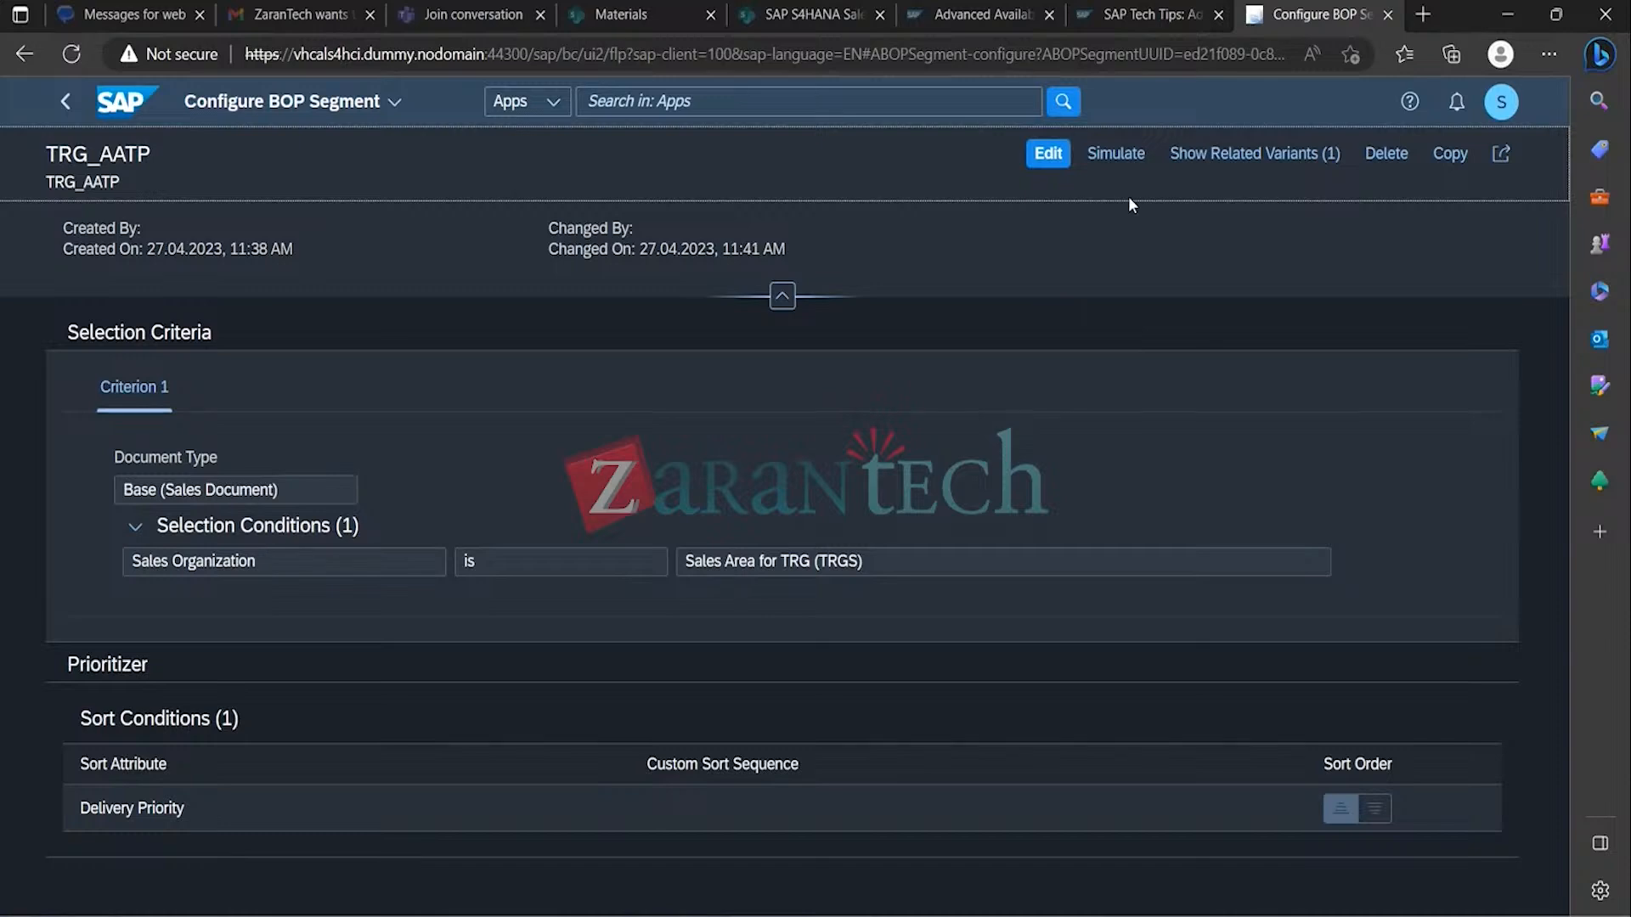
pyautogui.click(1129, 162)
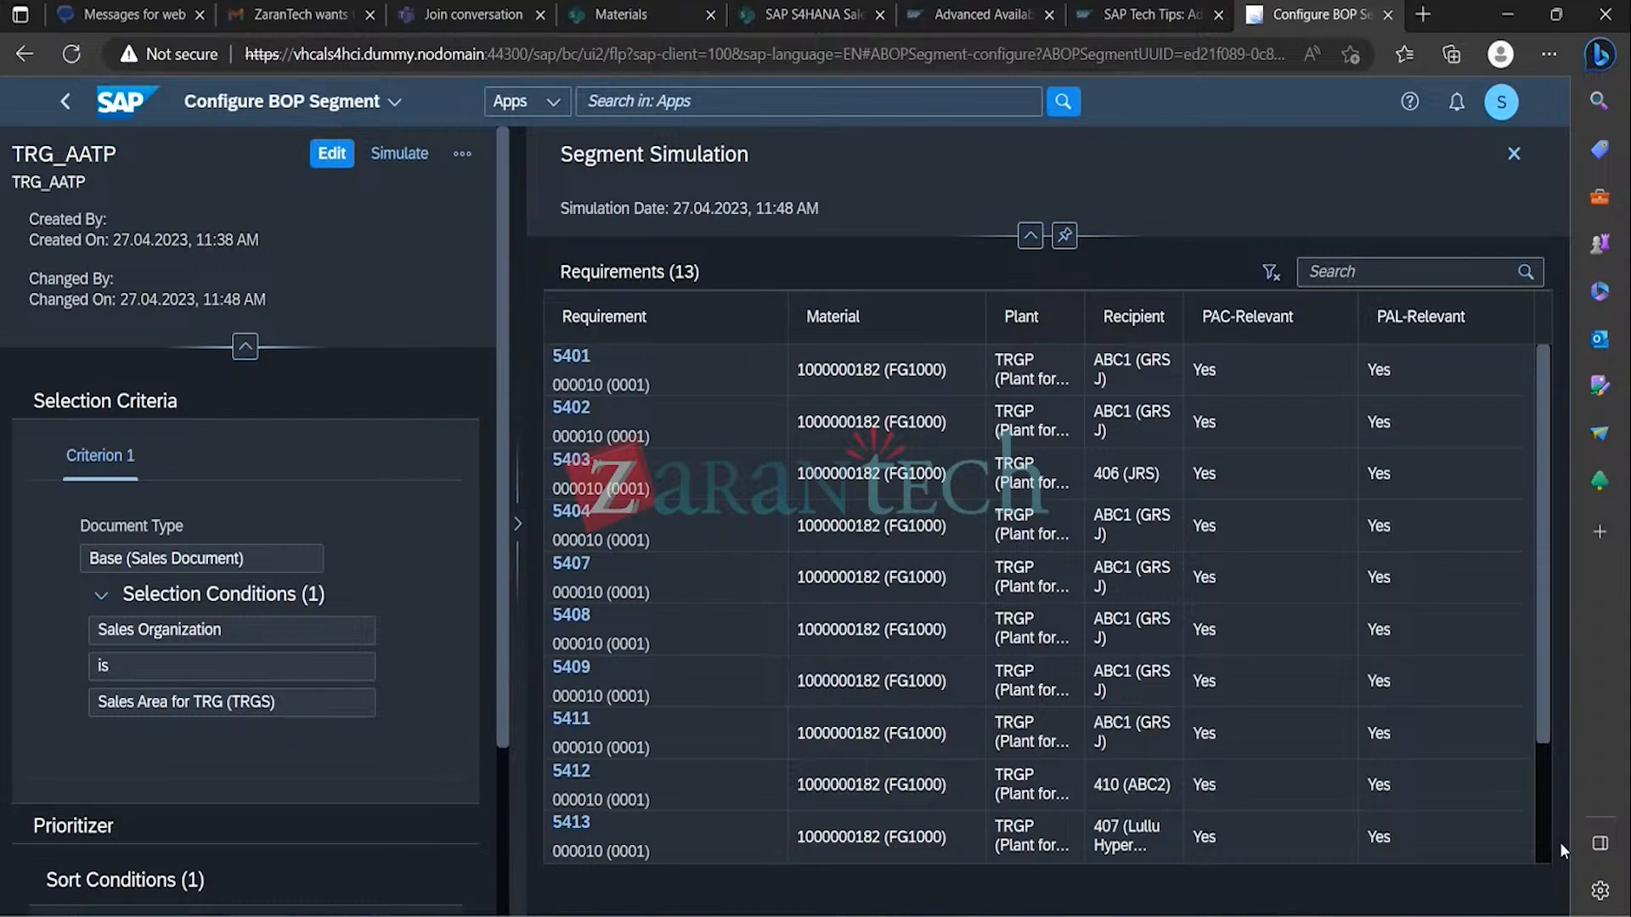
pyautogui.scroll(-3, 1544, 833)
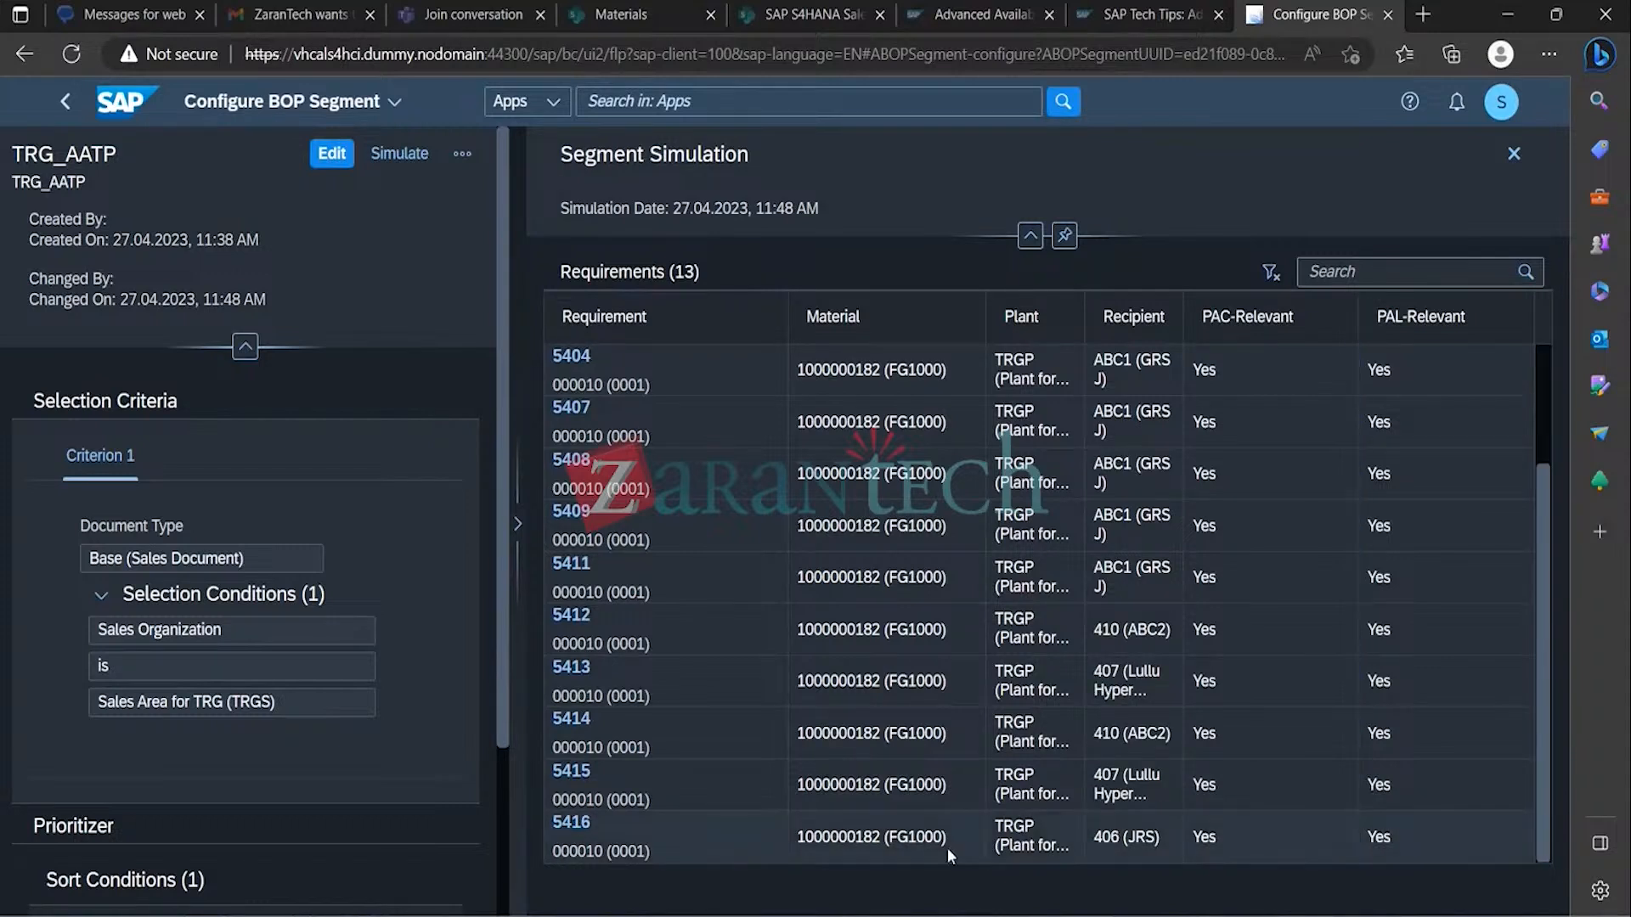
pyautogui.click(603, 766)
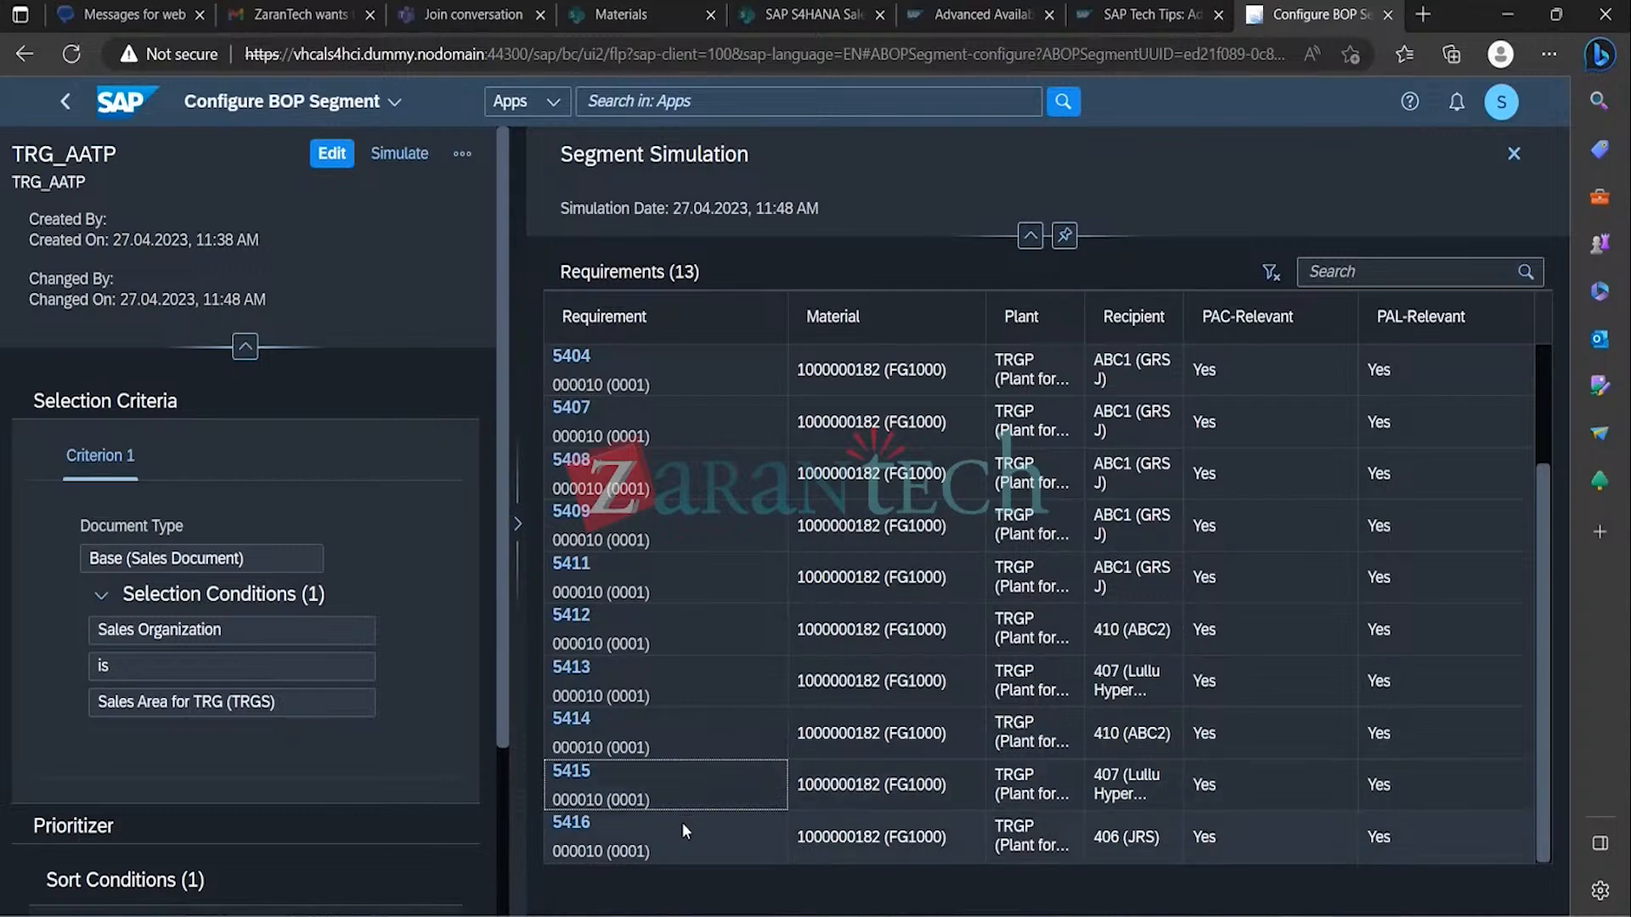
pyautogui.click(1511, 156)
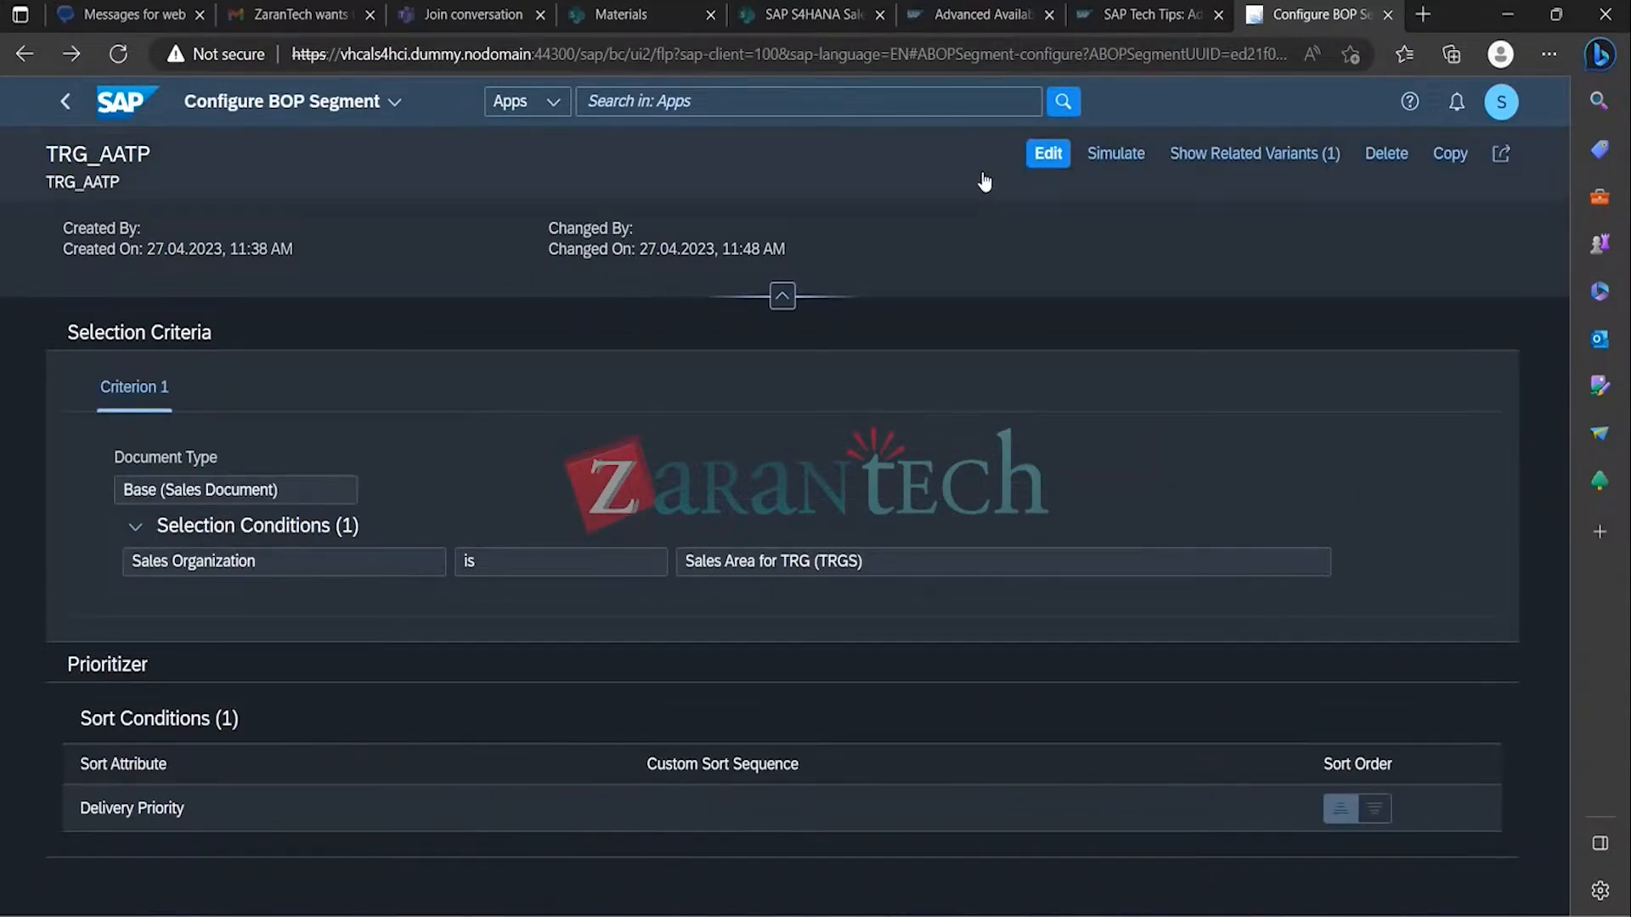
# Step: Search the apps for BOP and open the Monitor BOP Run app
pyautogui.rightClick(853, 110)
pyautogui.click(785, 99)
pyautogui.write('BOP')
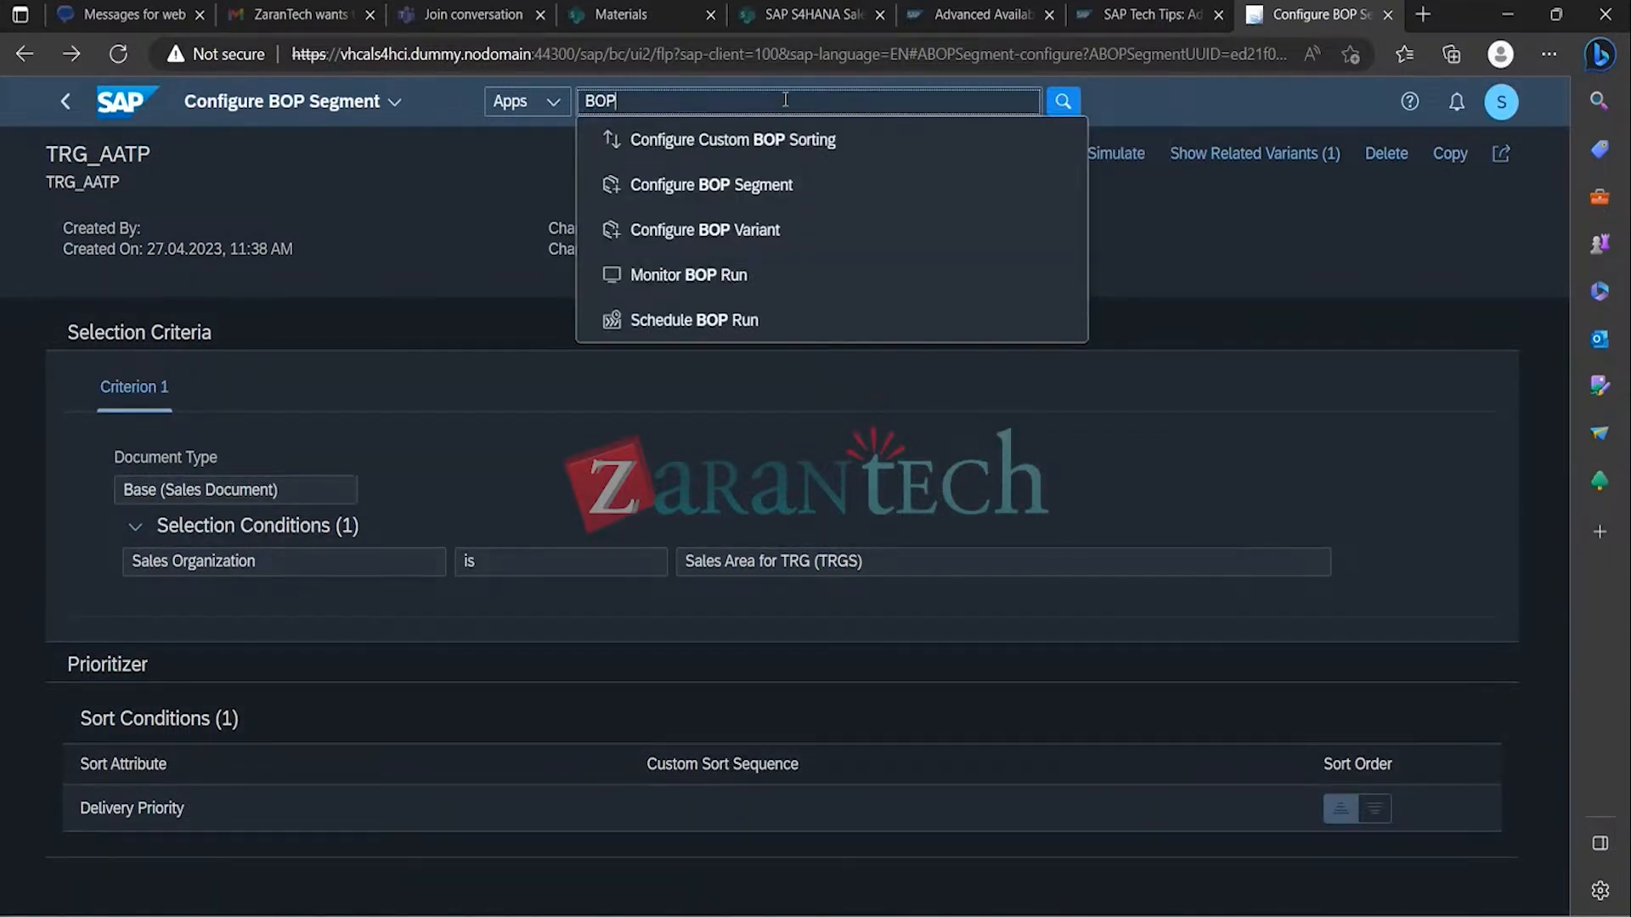
pyautogui.click(741, 276)
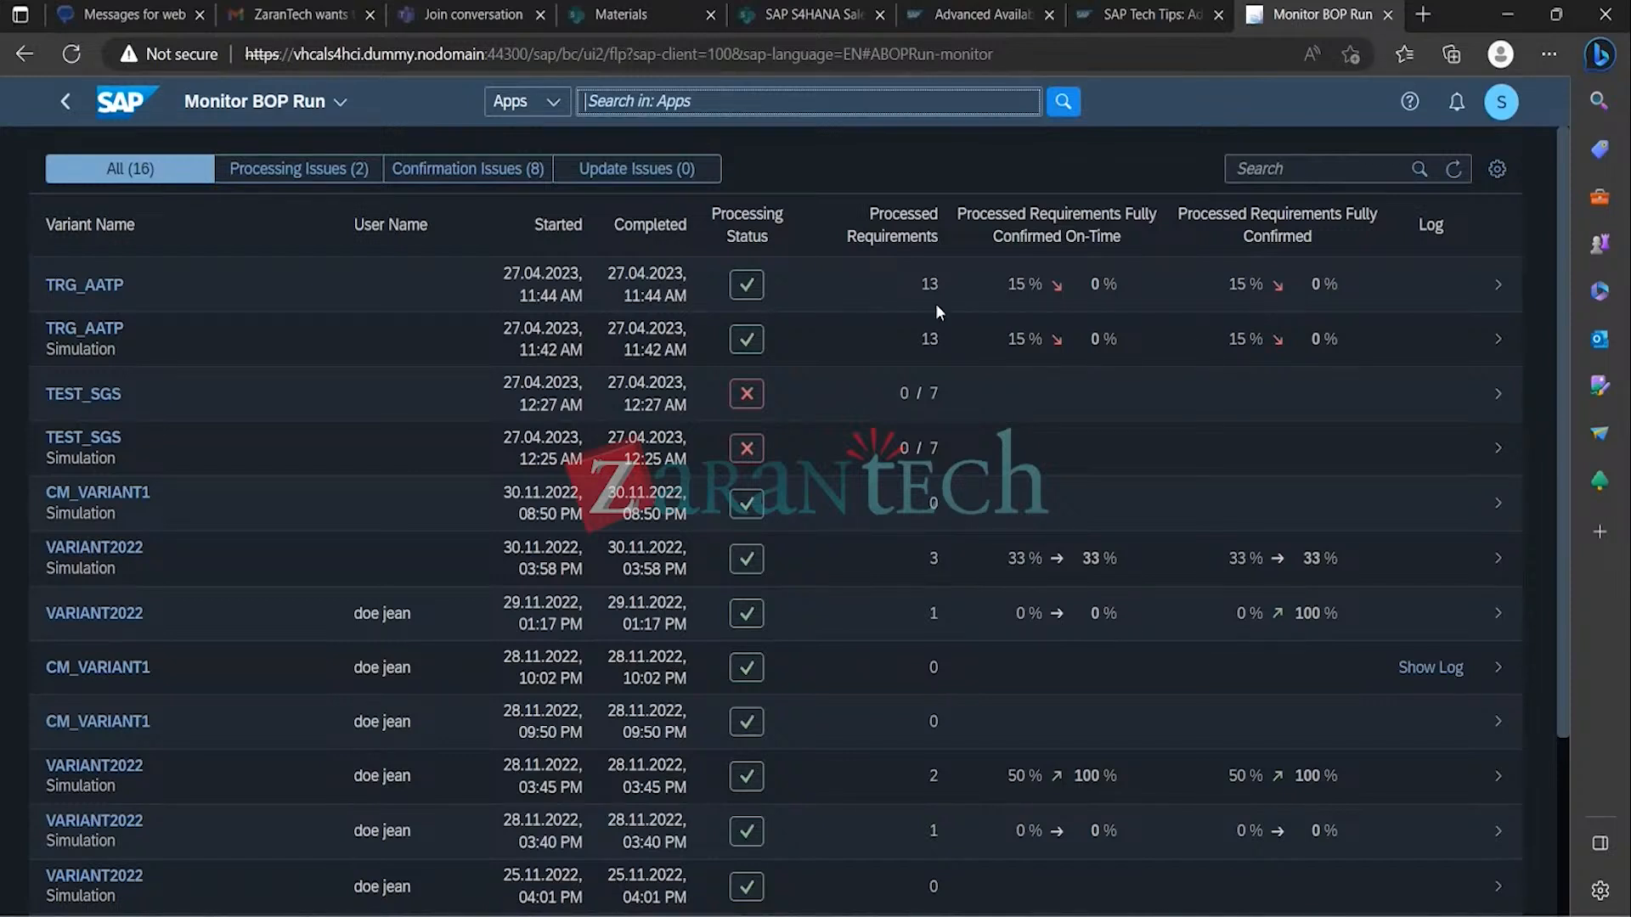
pyautogui.click(1450, 331)
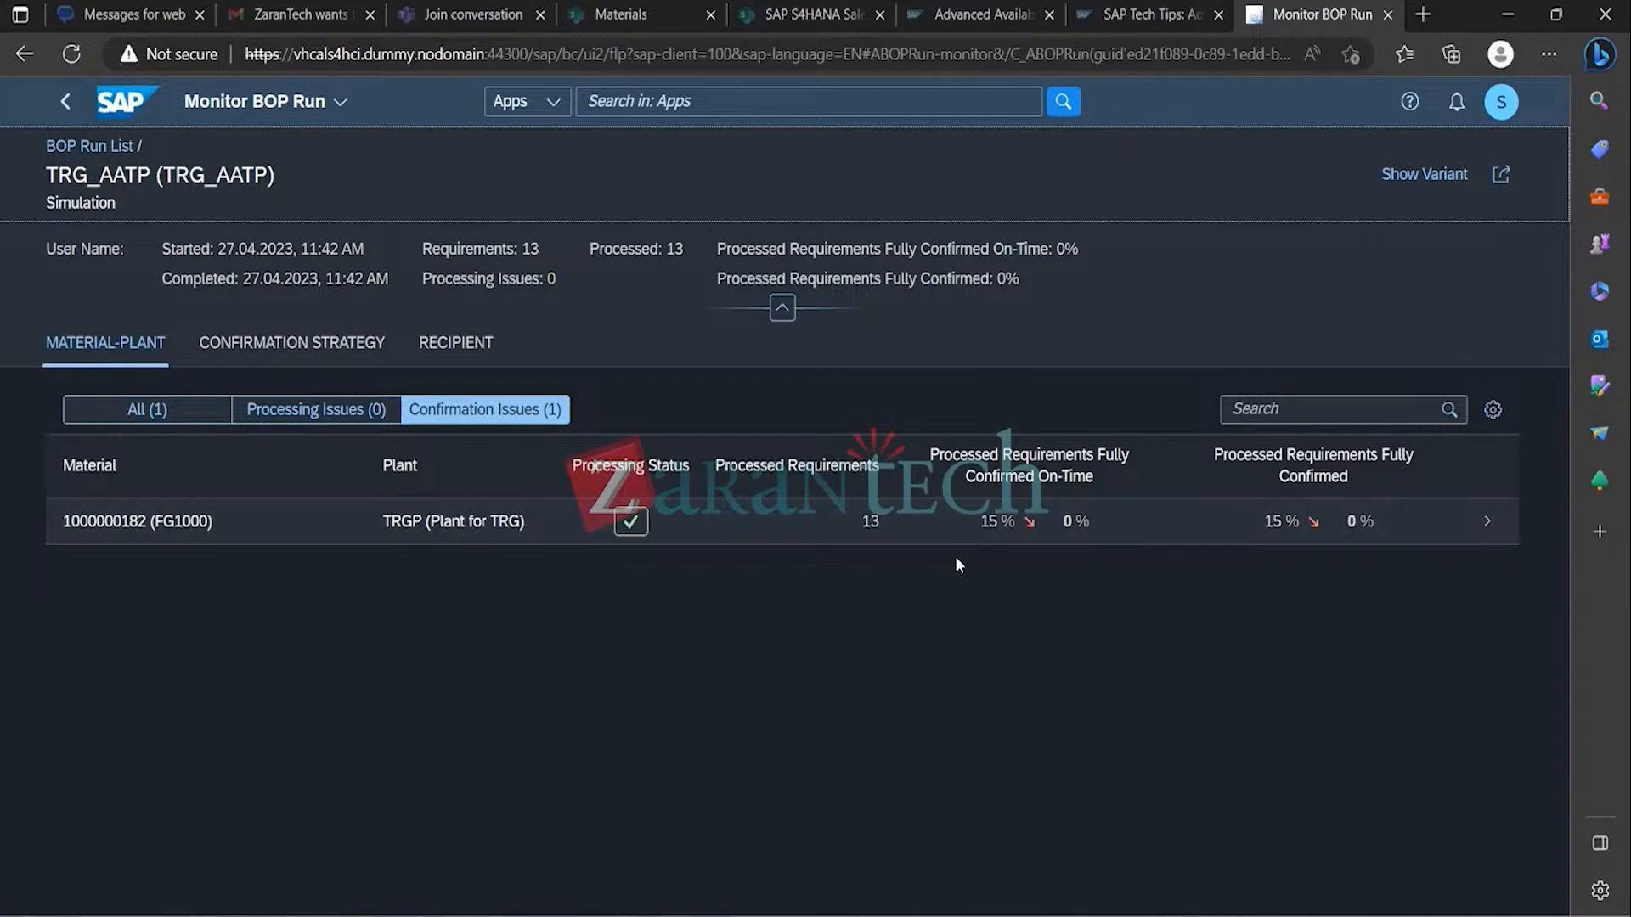
pyautogui.click(872, 526)
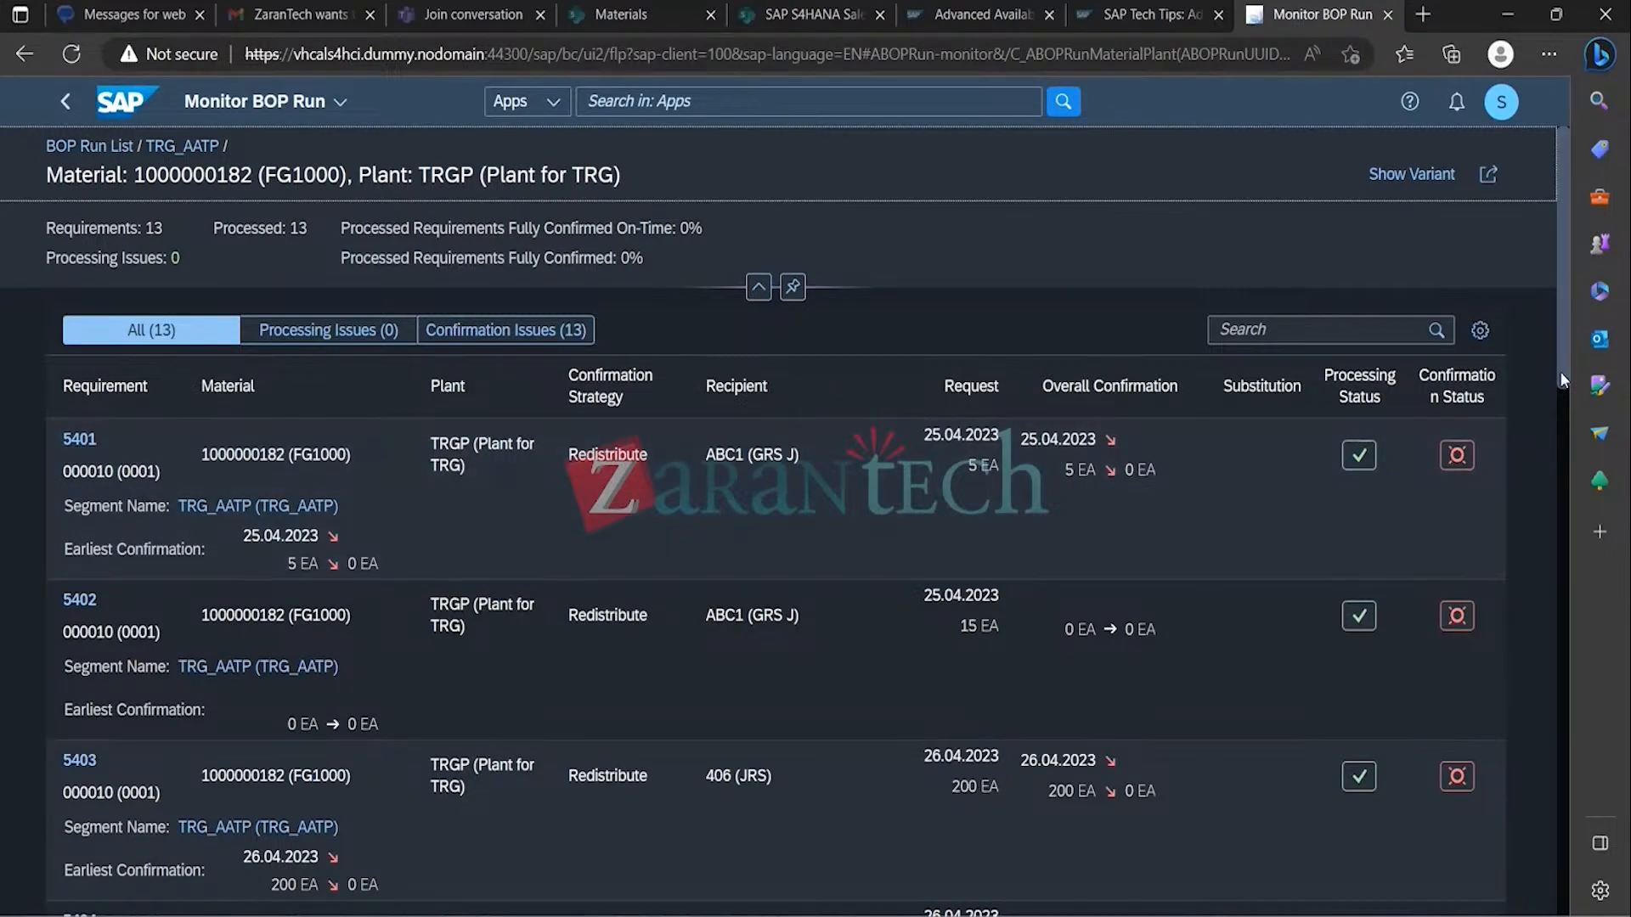
pyautogui.moveTo(1559, 371); pyautogui.dragTo(1542, 813)
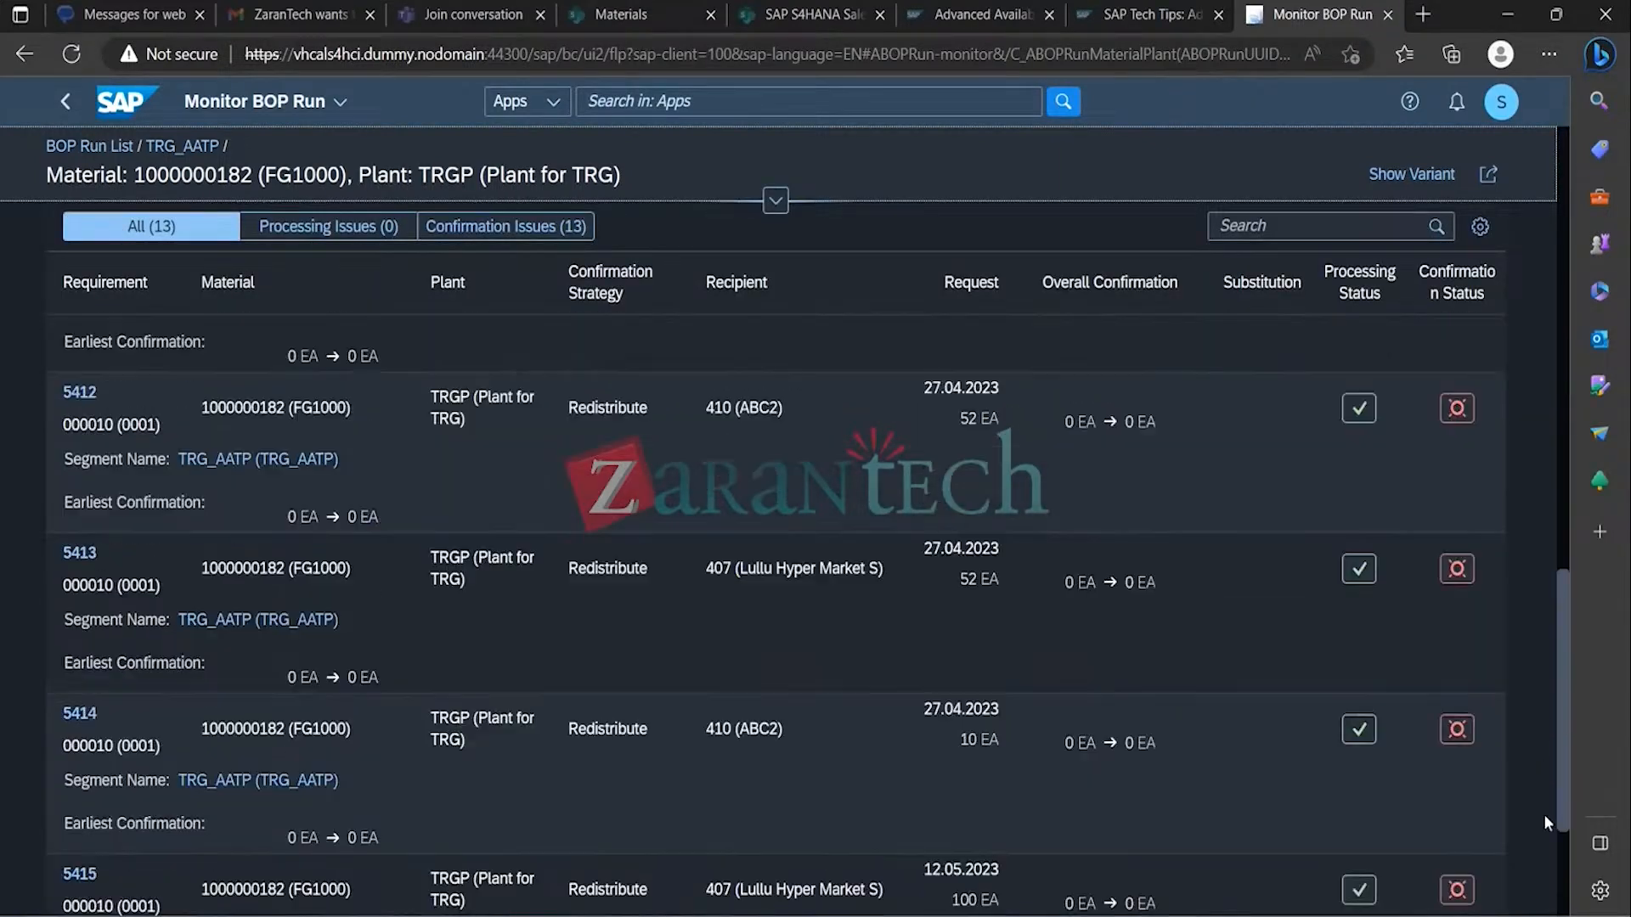
pyautogui.scroll(-2, 1543, 813)
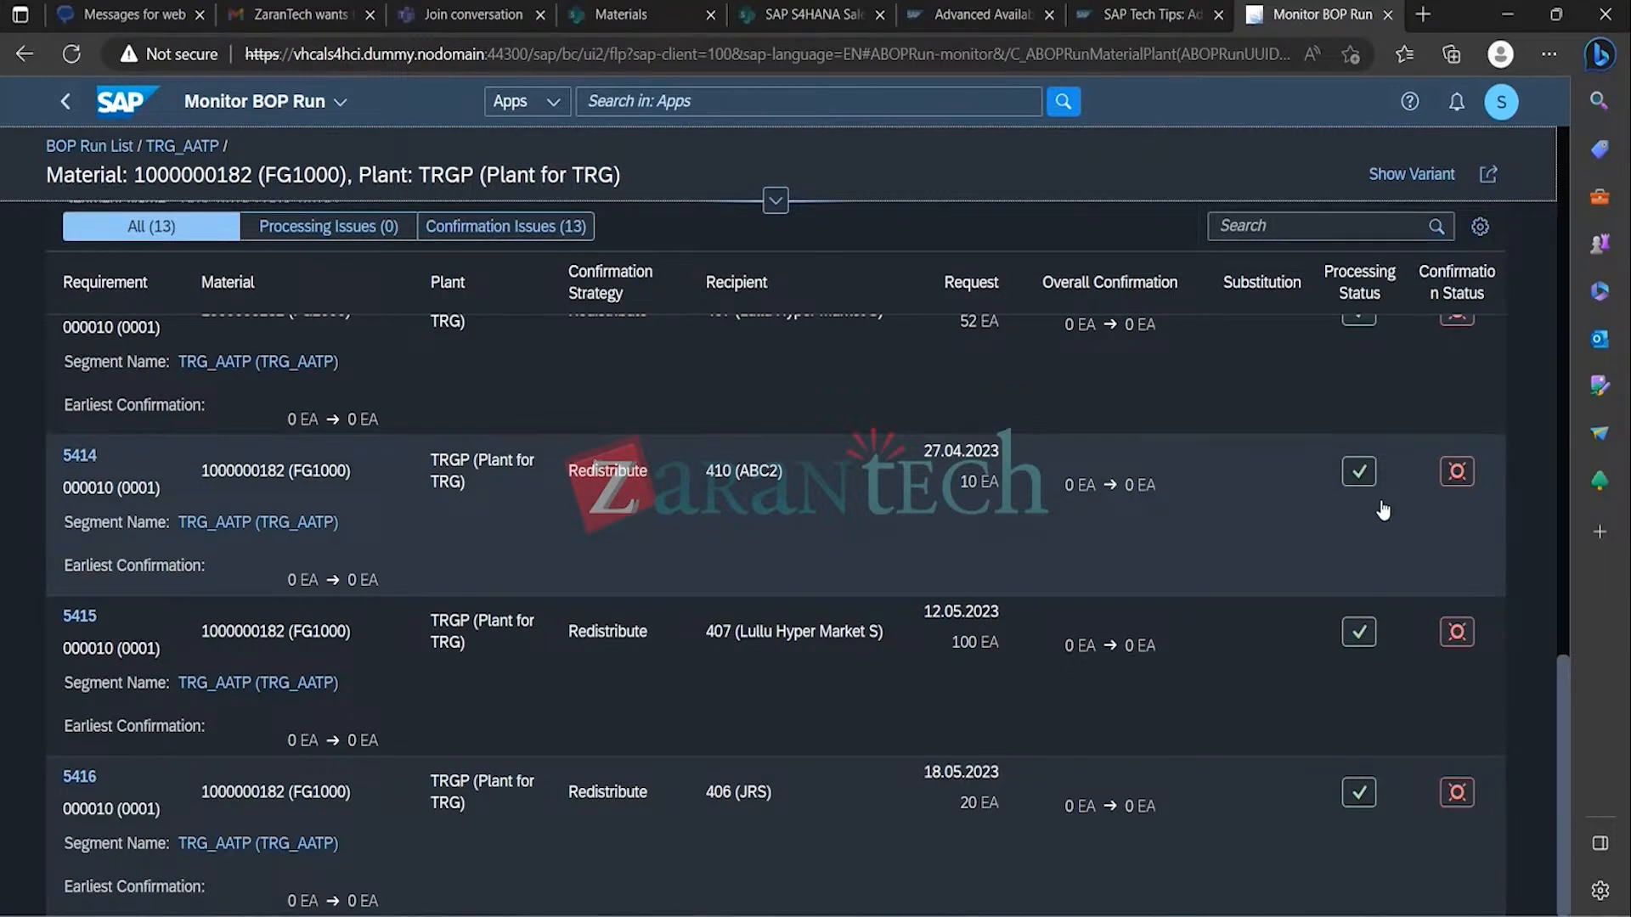
pyautogui.moveTo(1564, 679); pyautogui.dragTo(1534, 206)
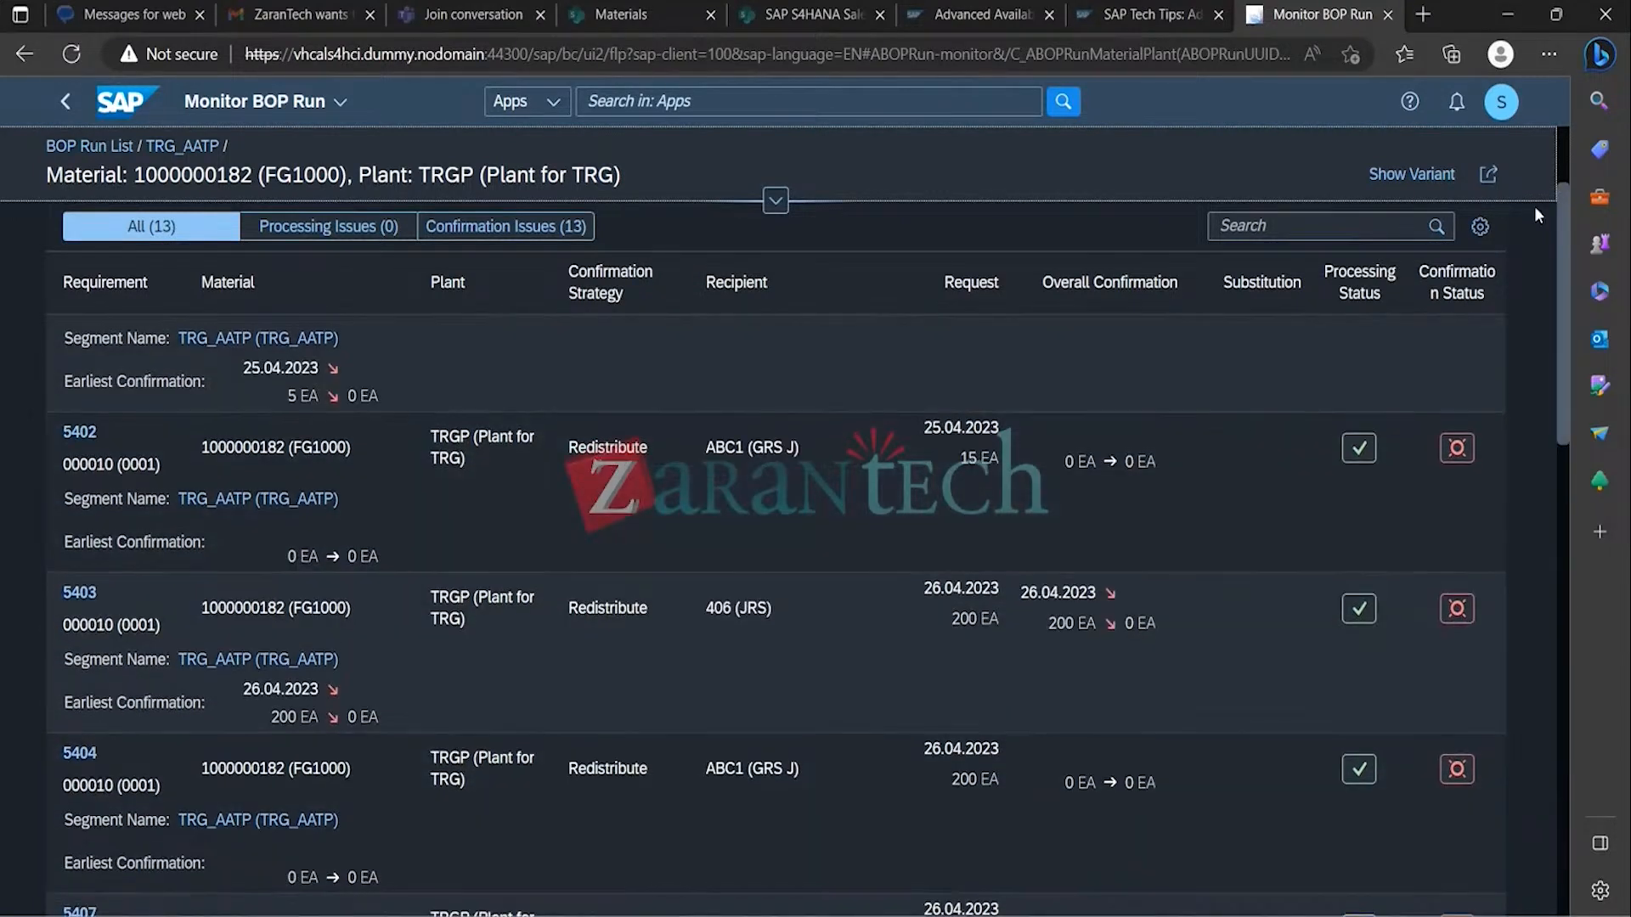
pyautogui.click(865, 106)
pyautogui.write('BOP')
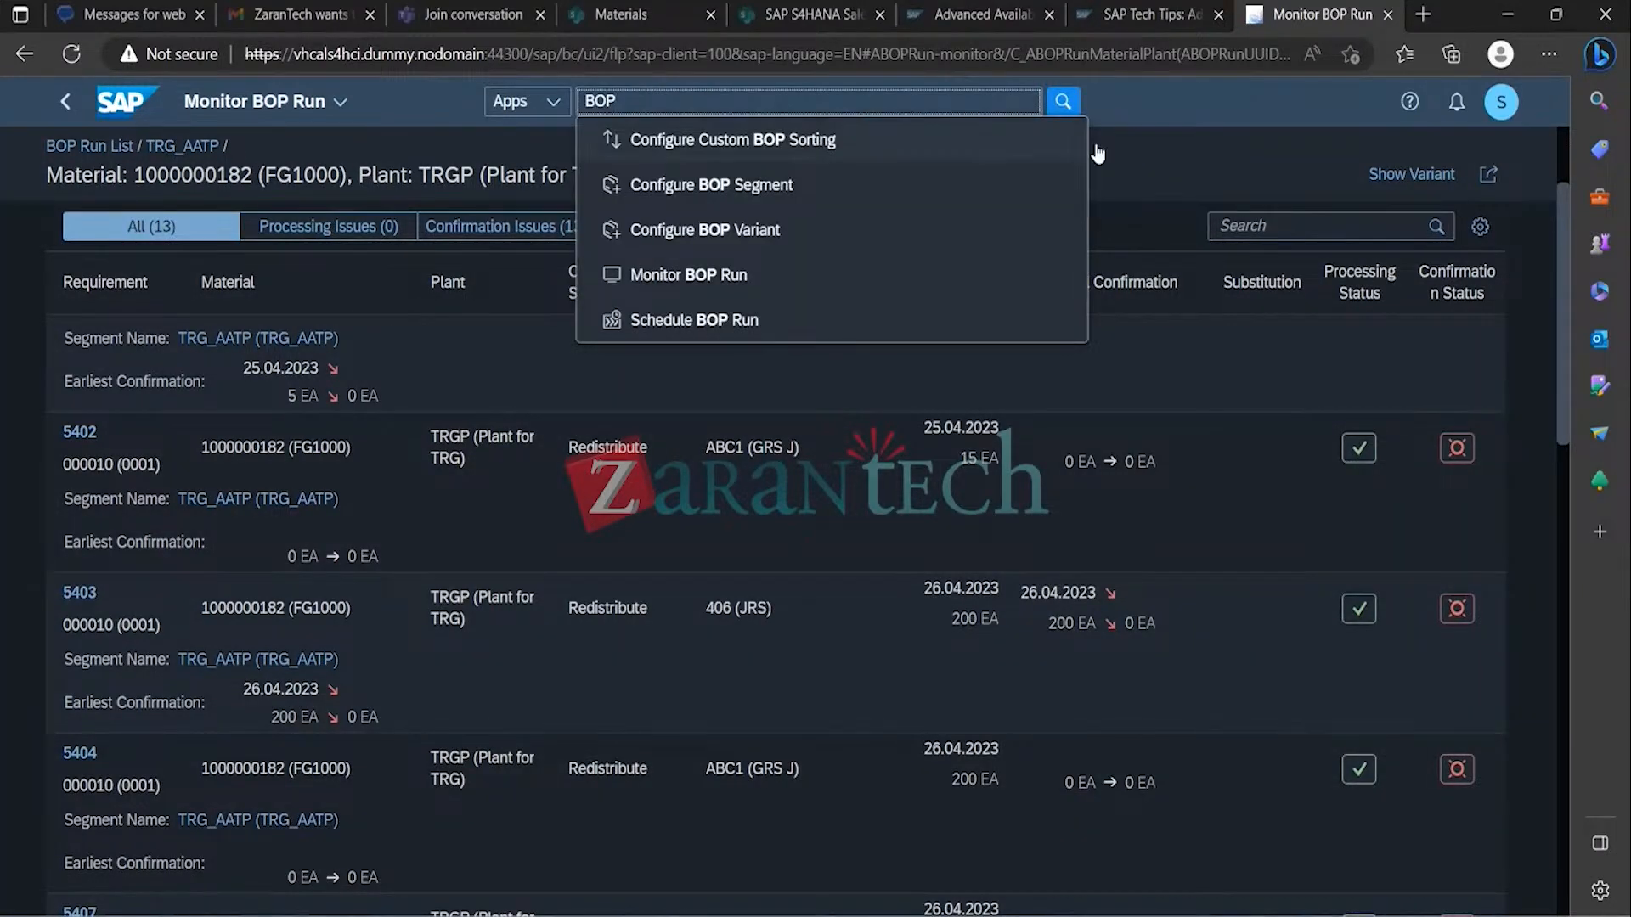
pyautogui.click(1148, 150)
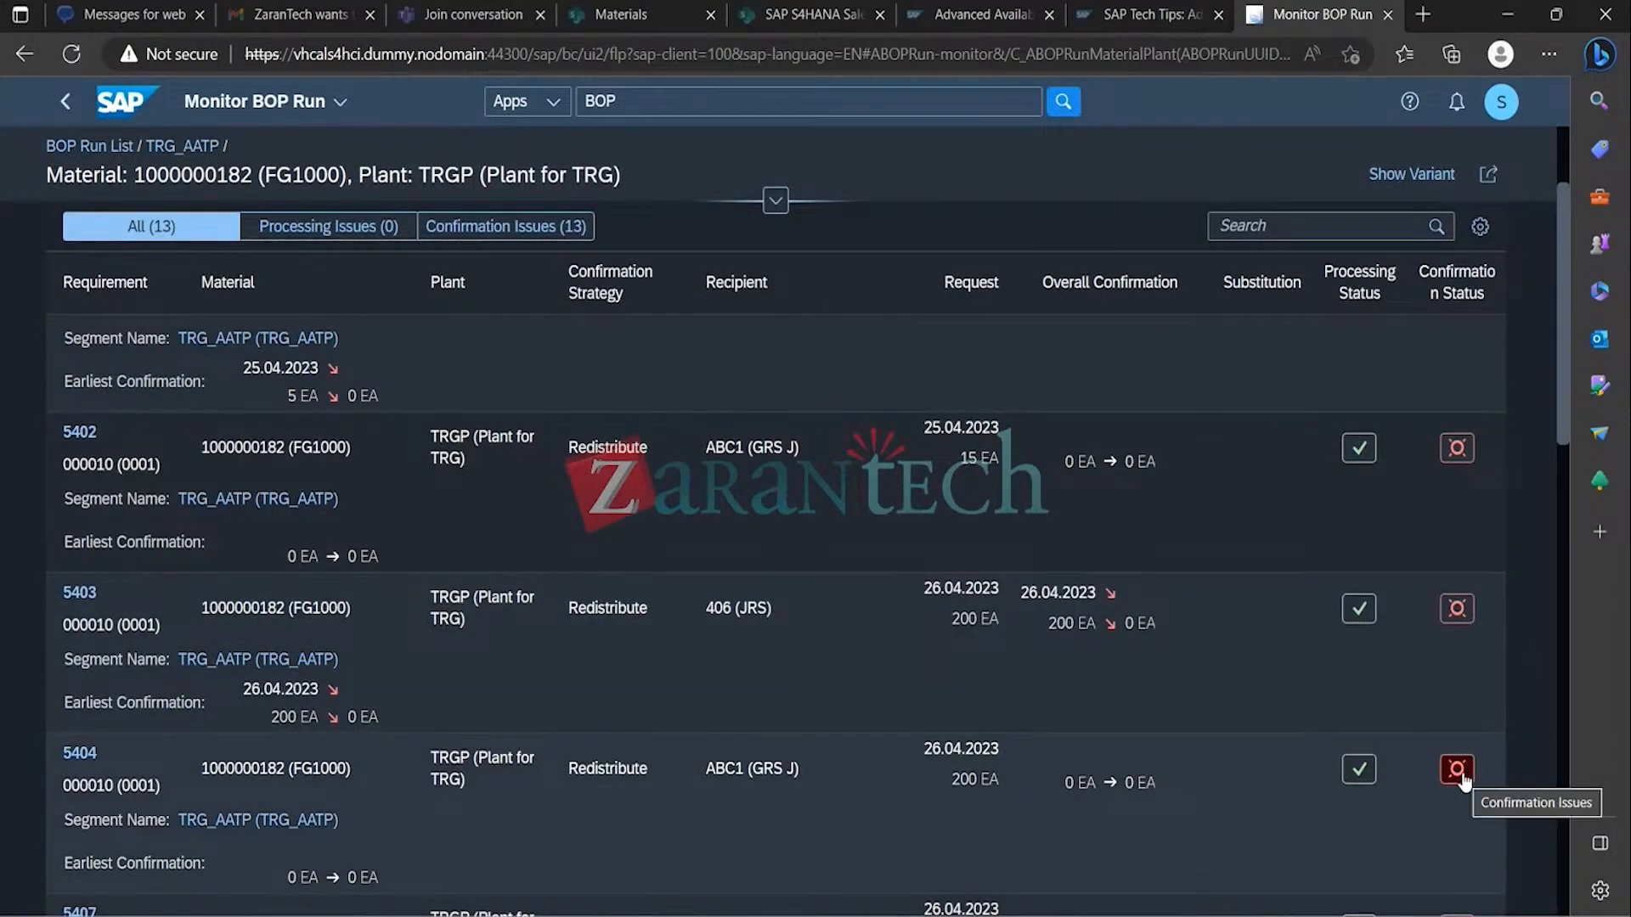
# Step: Show the confirmation status details of the 200 EA requirement dated 26.04.2023 for recipient ABC1
pyautogui.click(1457, 770)
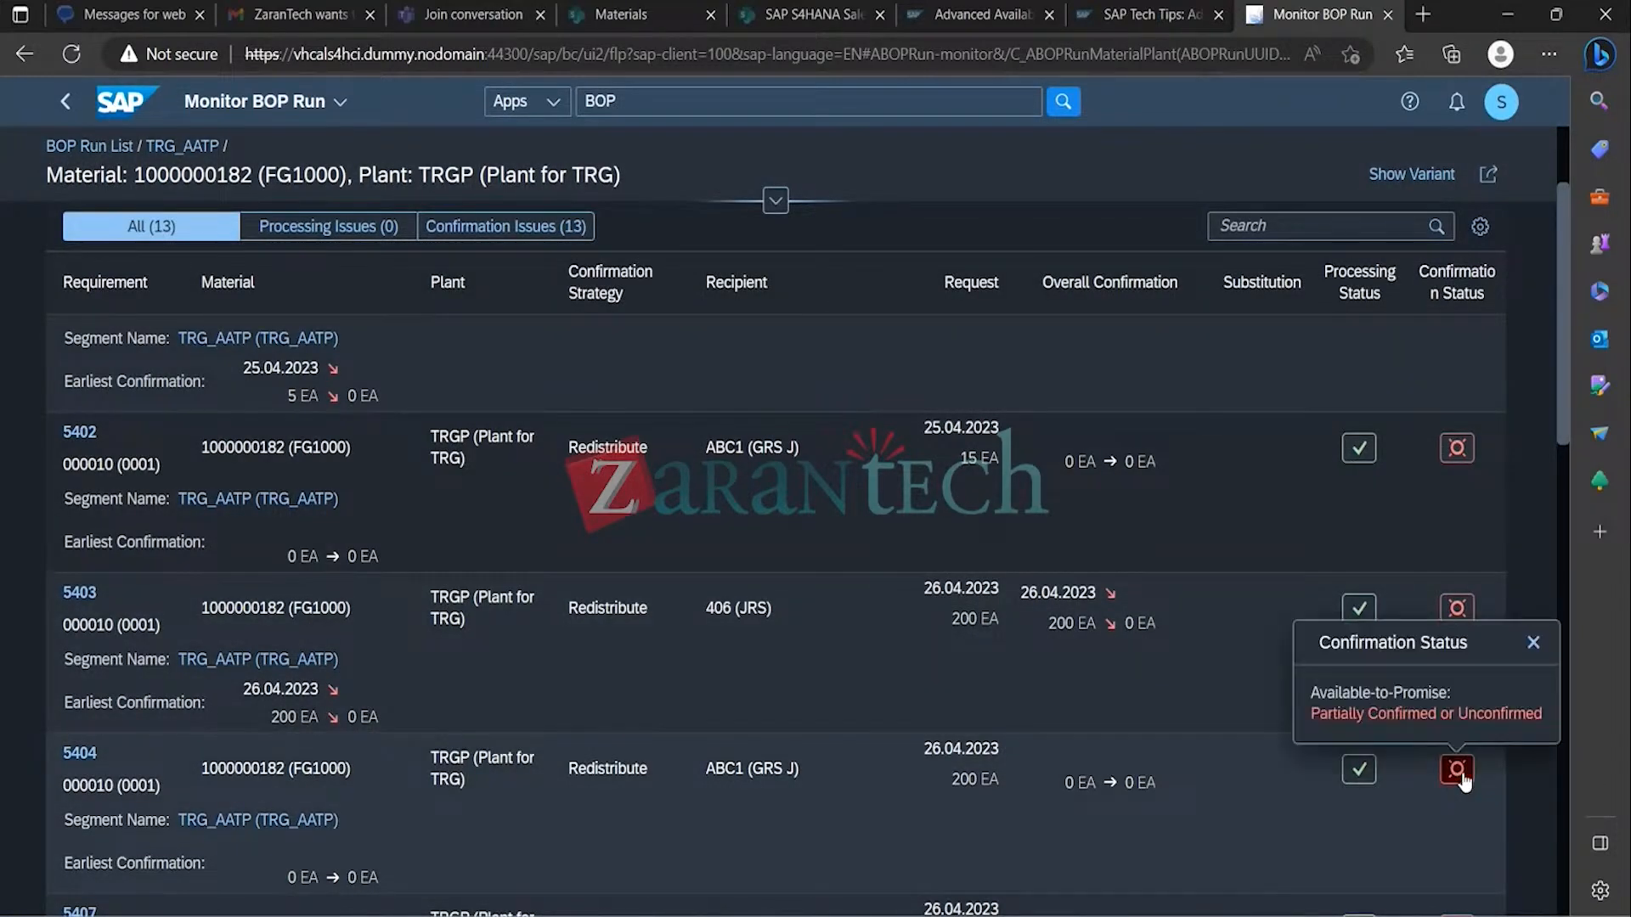
# Step: Close the confirmation status details, and view the processing status and confirmation details of the 5 EA requirement dated 25.04.2023 for recipient ABC1
pyautogui.click(1533, 642)
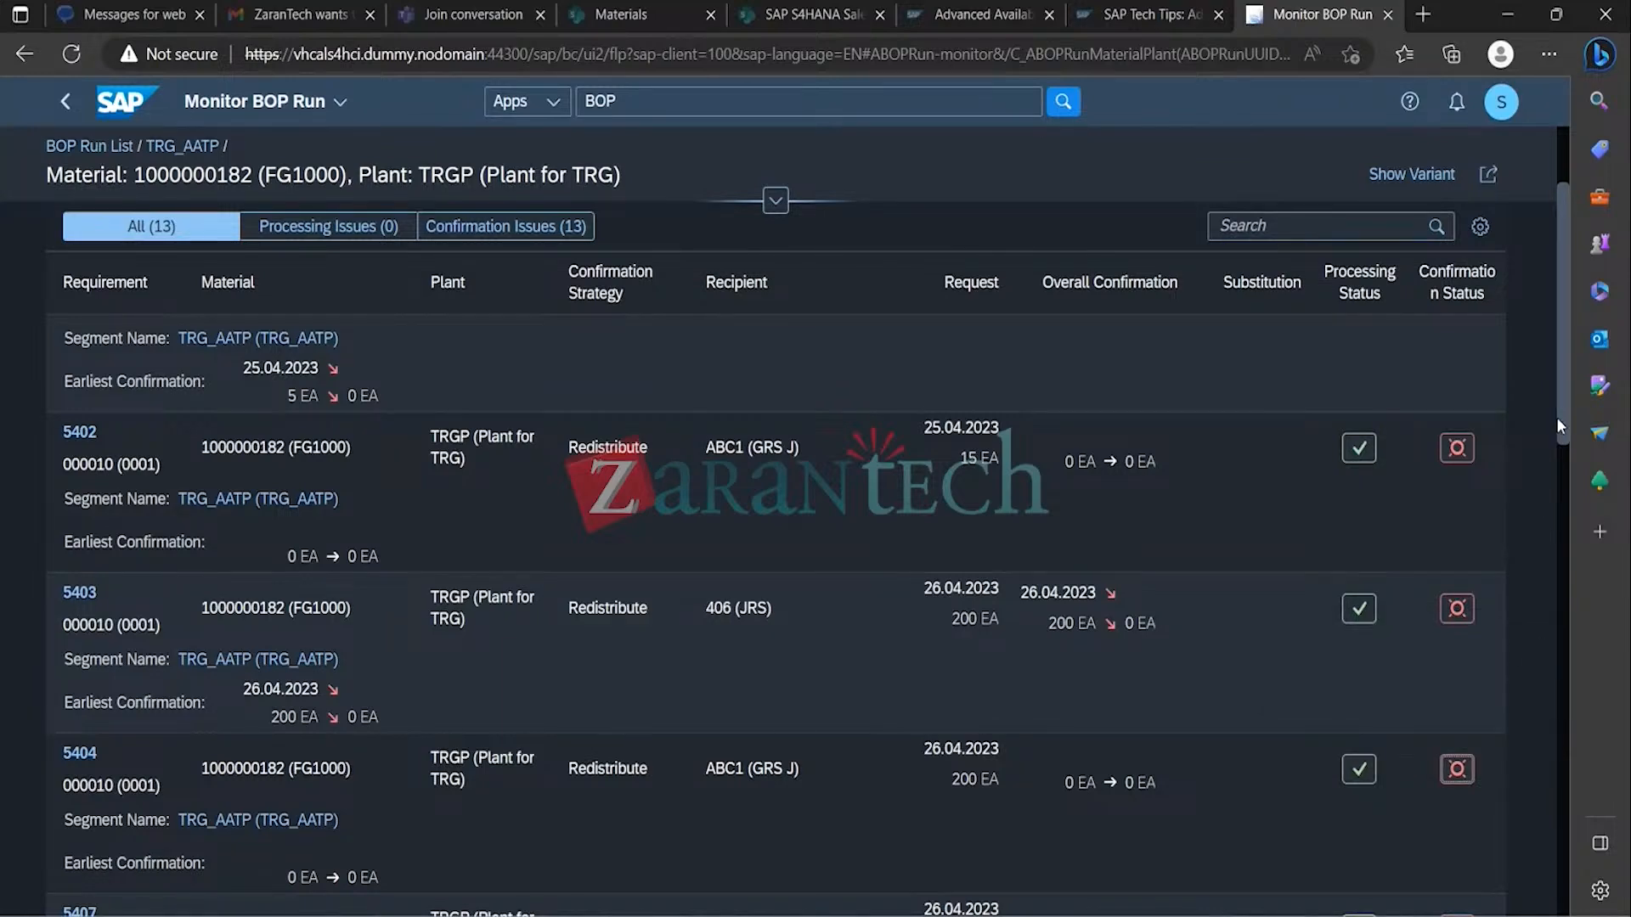
pyautogui.moveTo(1555, 416); pyautogui.dragTo(1556, 358)
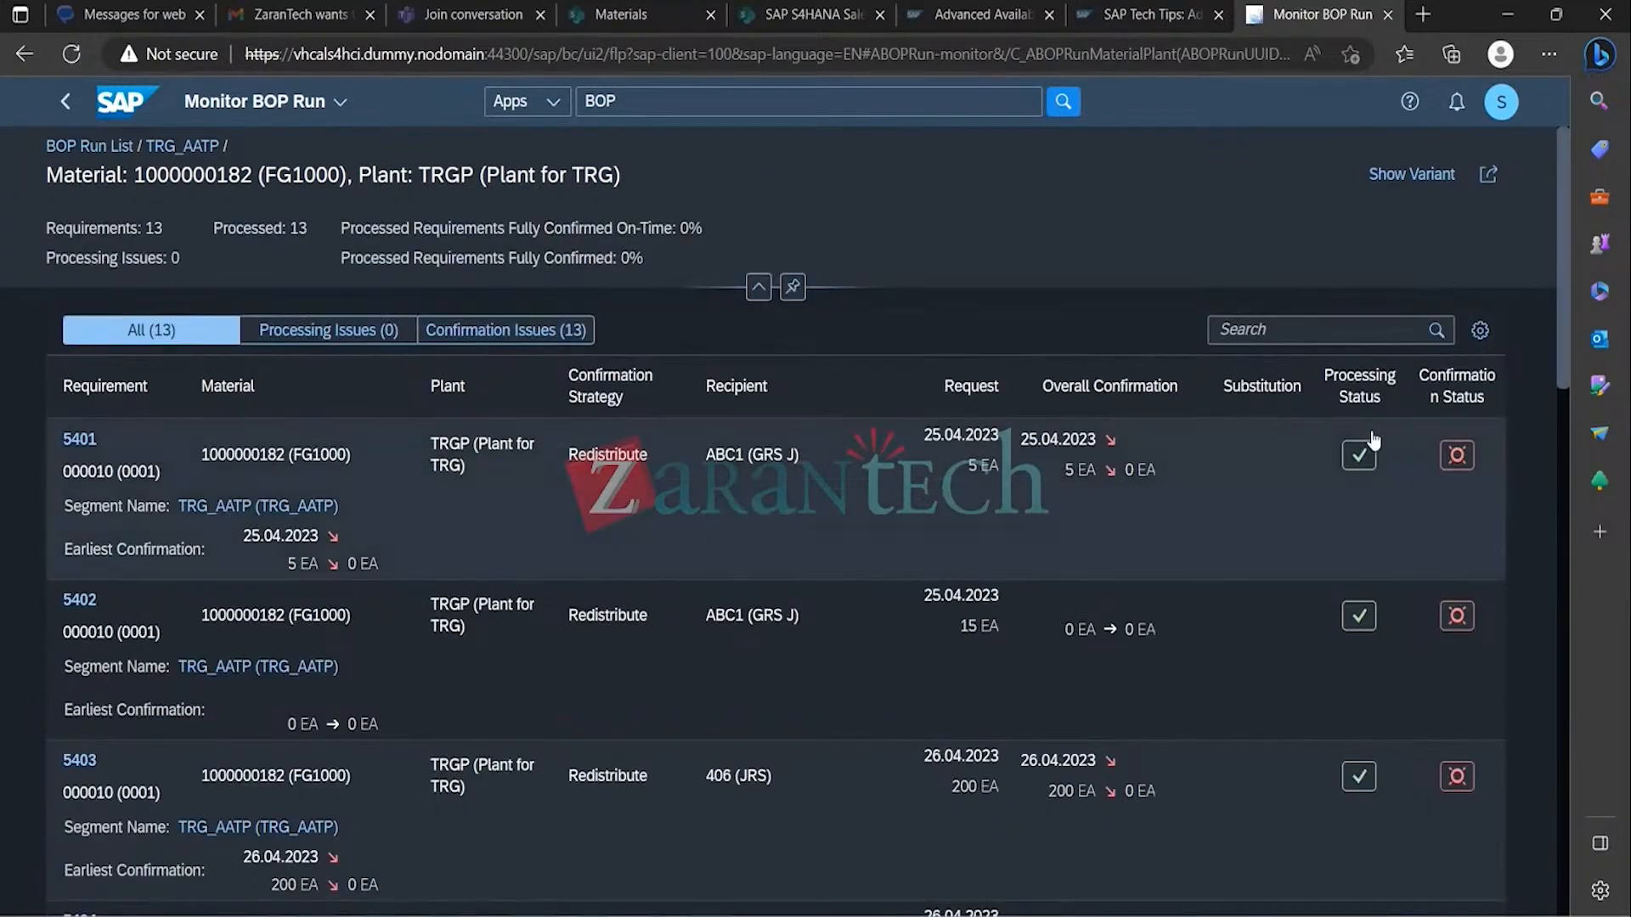
pyautogui.click(1367, 457)
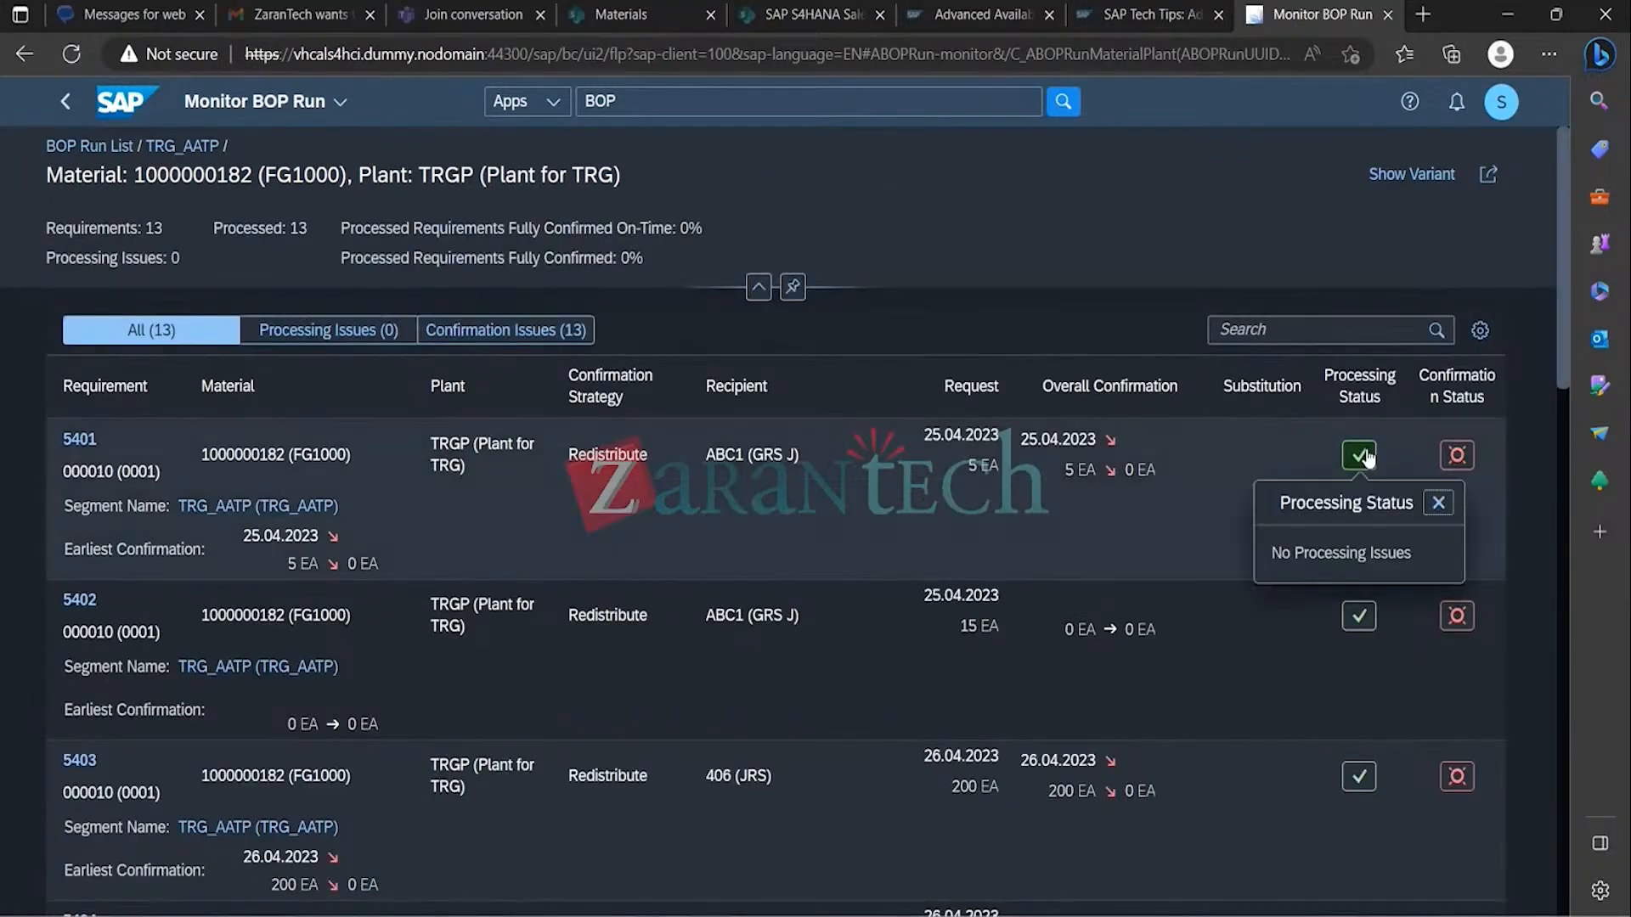
pyautogui.click(1219, 503)
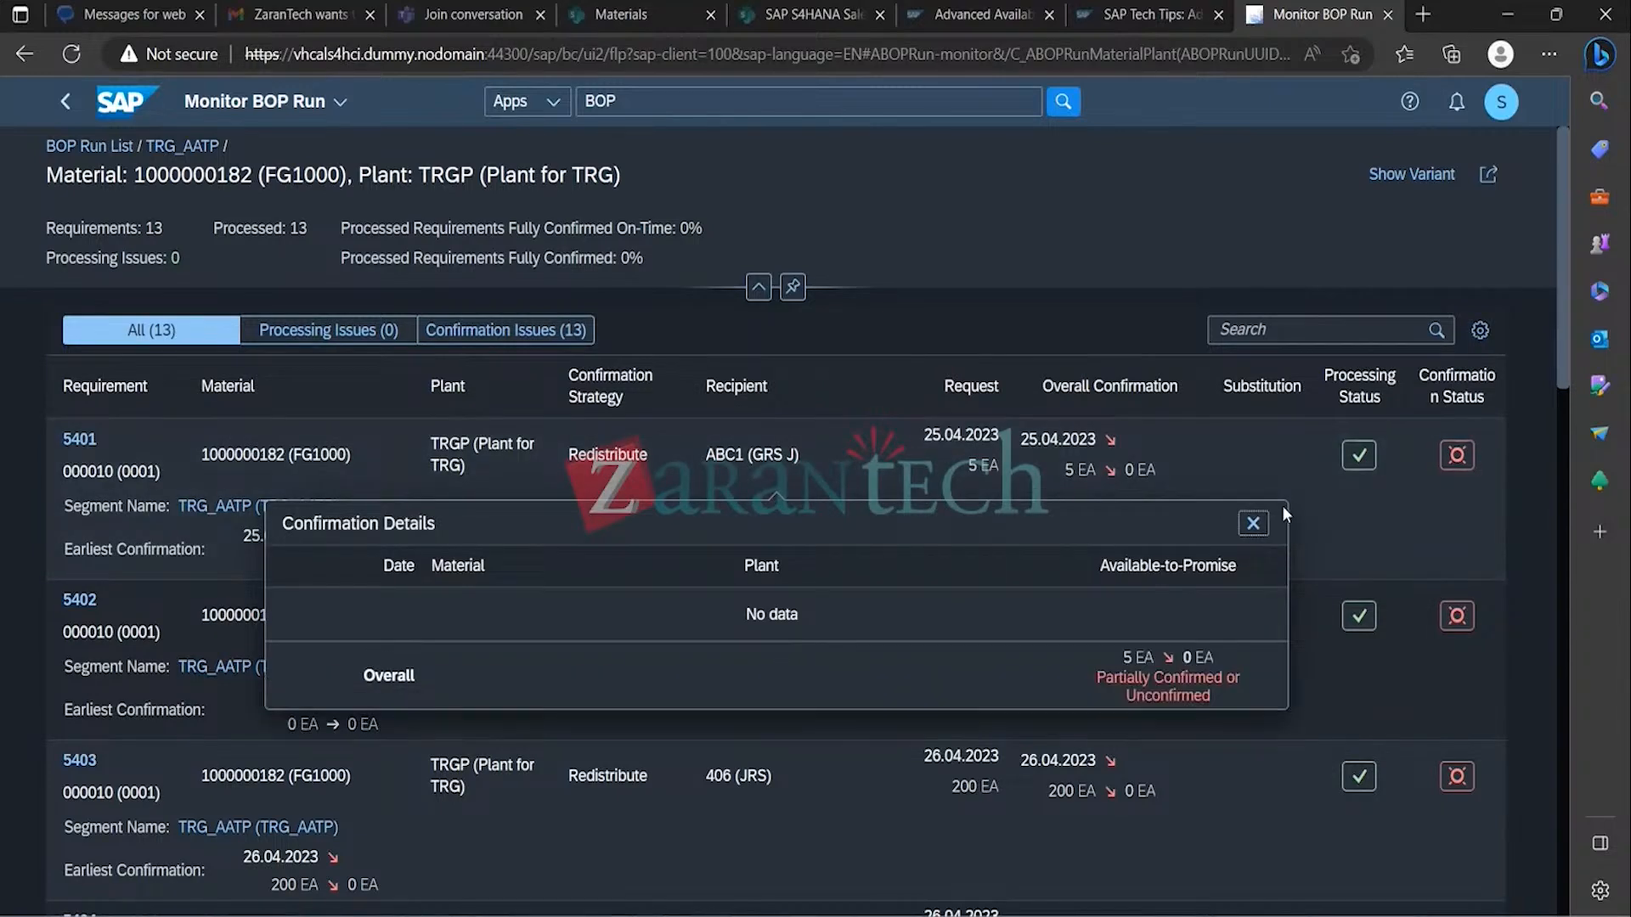
pyautogui.click(1255, 524)
pyautogui.click(1153, 454)
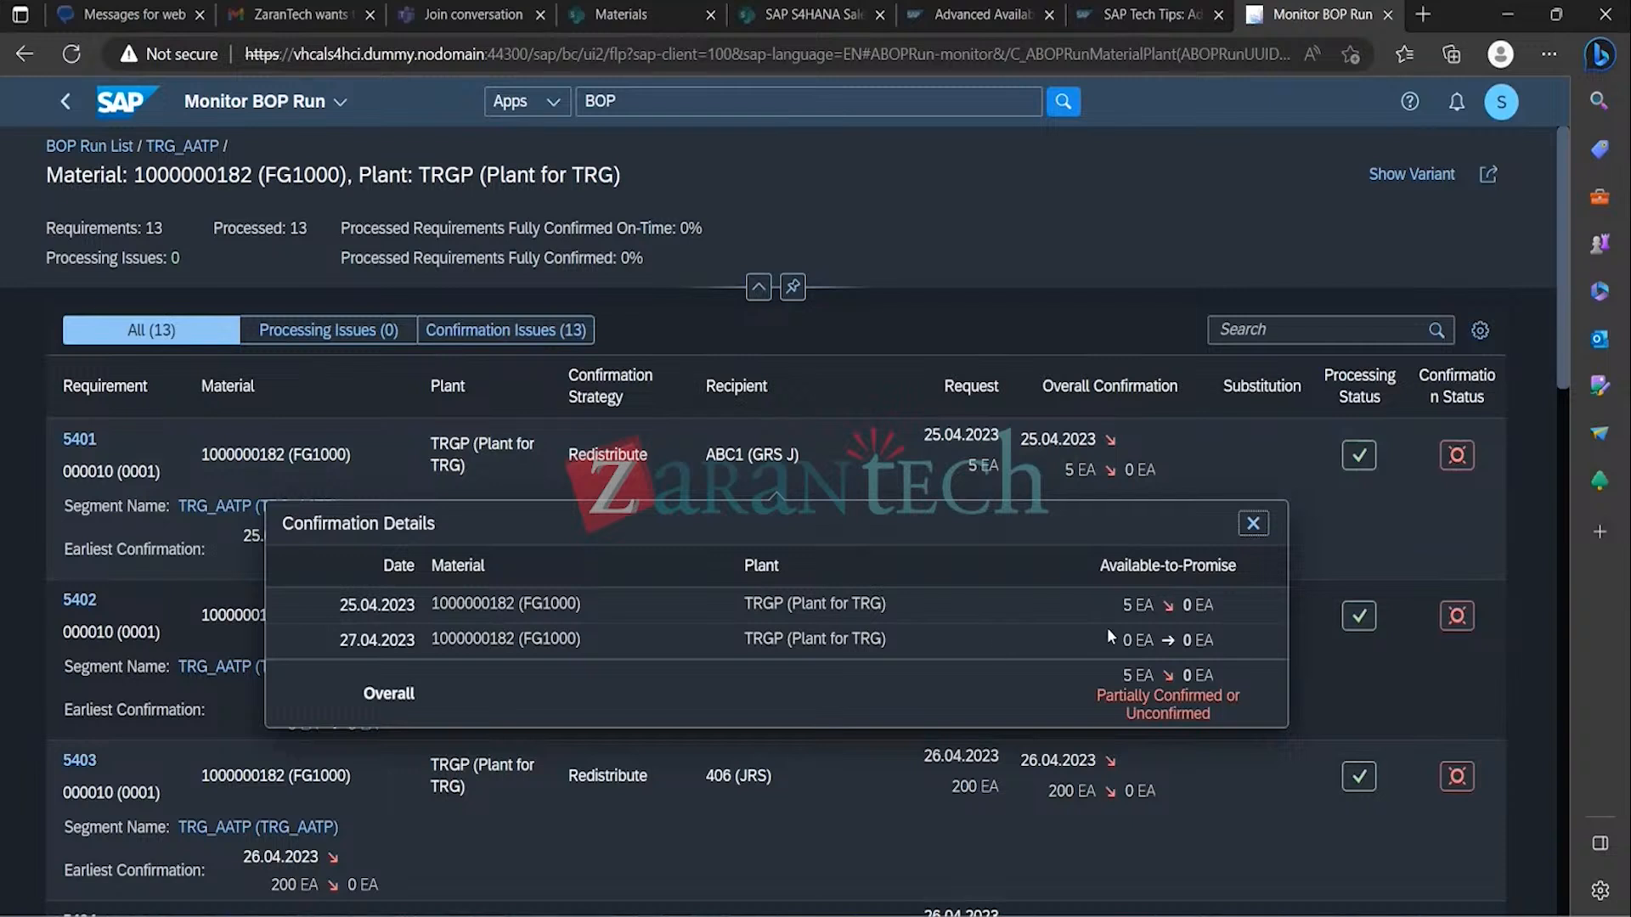
pyautogui.click(1253, 524)
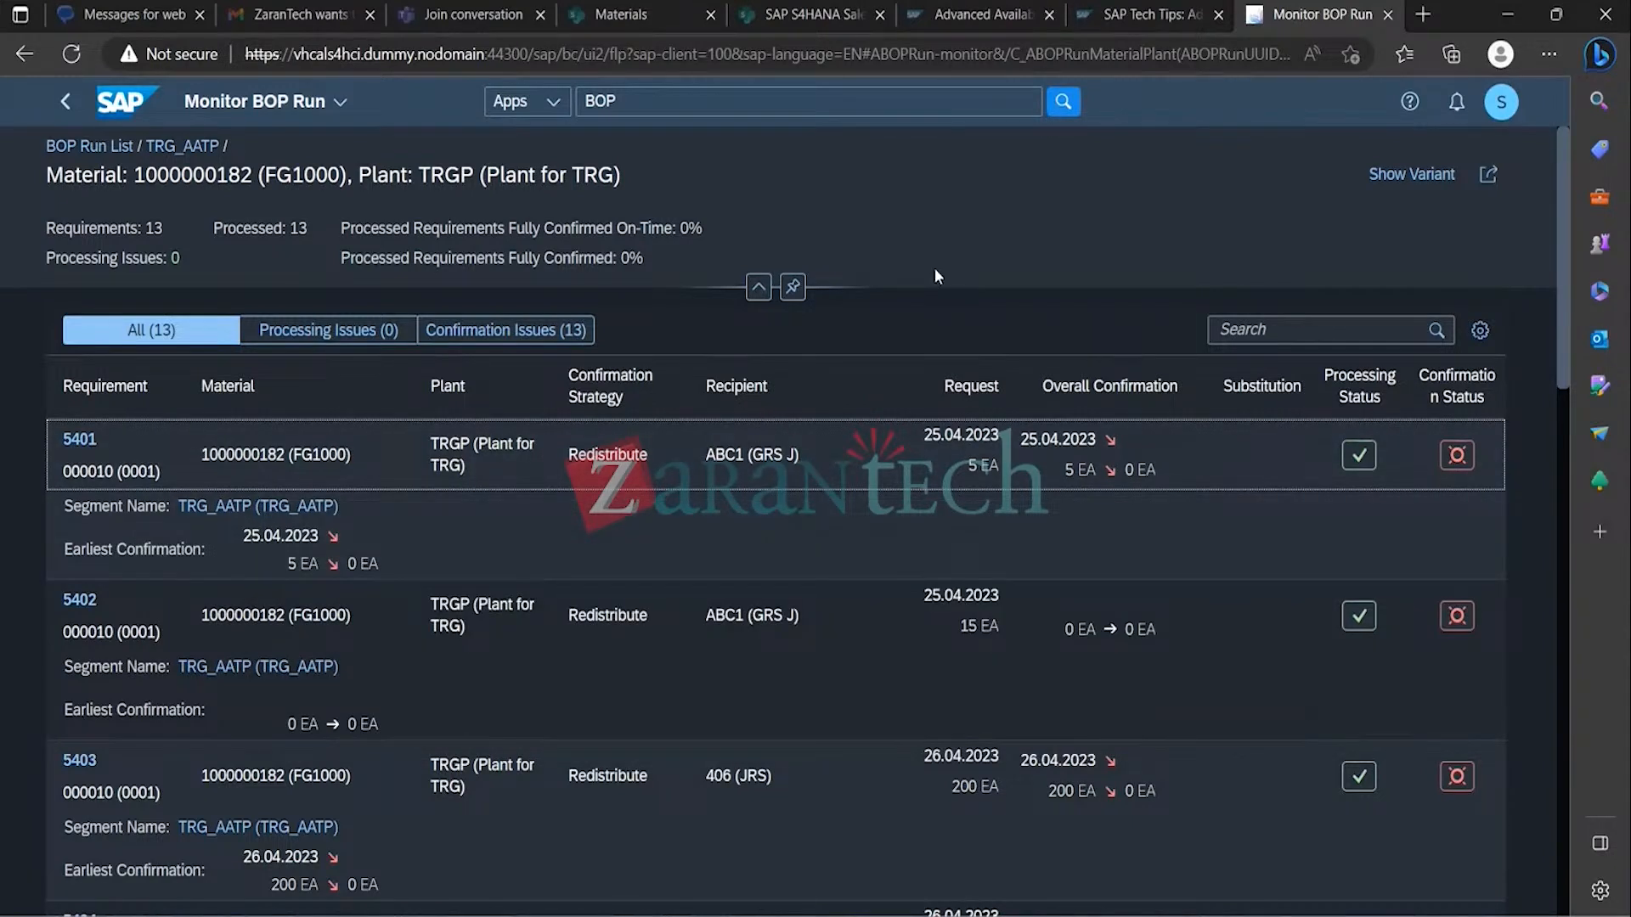
# Step: Search the apps for BOP and open the Configure BOP Segment app
pyautogui.click(864, 103)
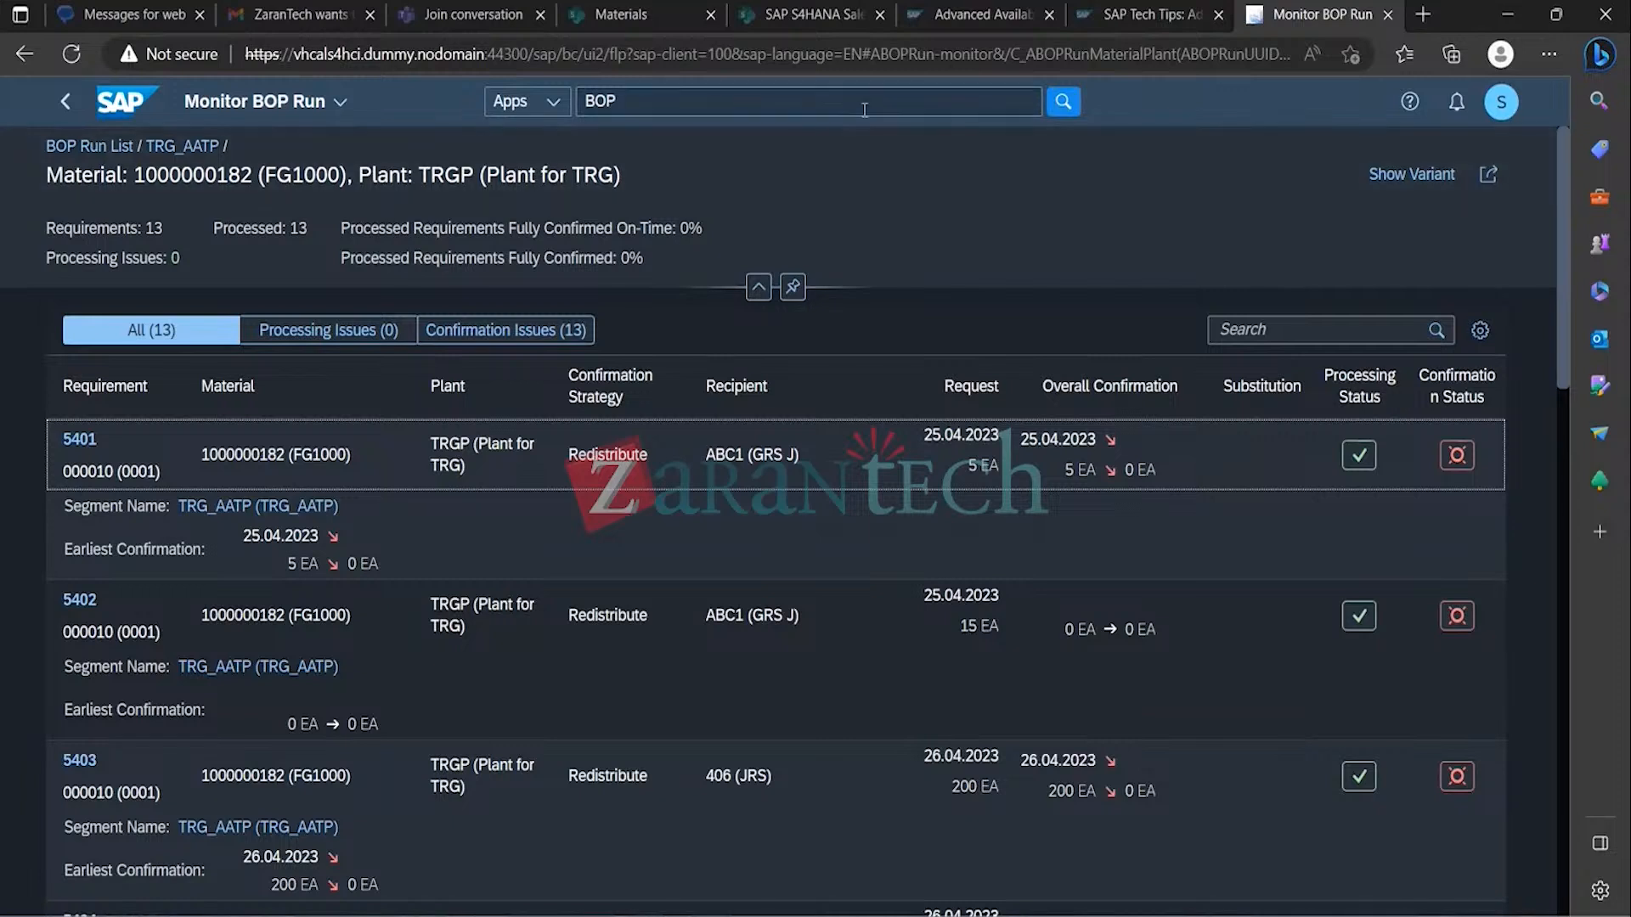
pyautogui.press('BackSpace')
pyautogui.press('BackSpace')
pyautogui.press('BackSpace')
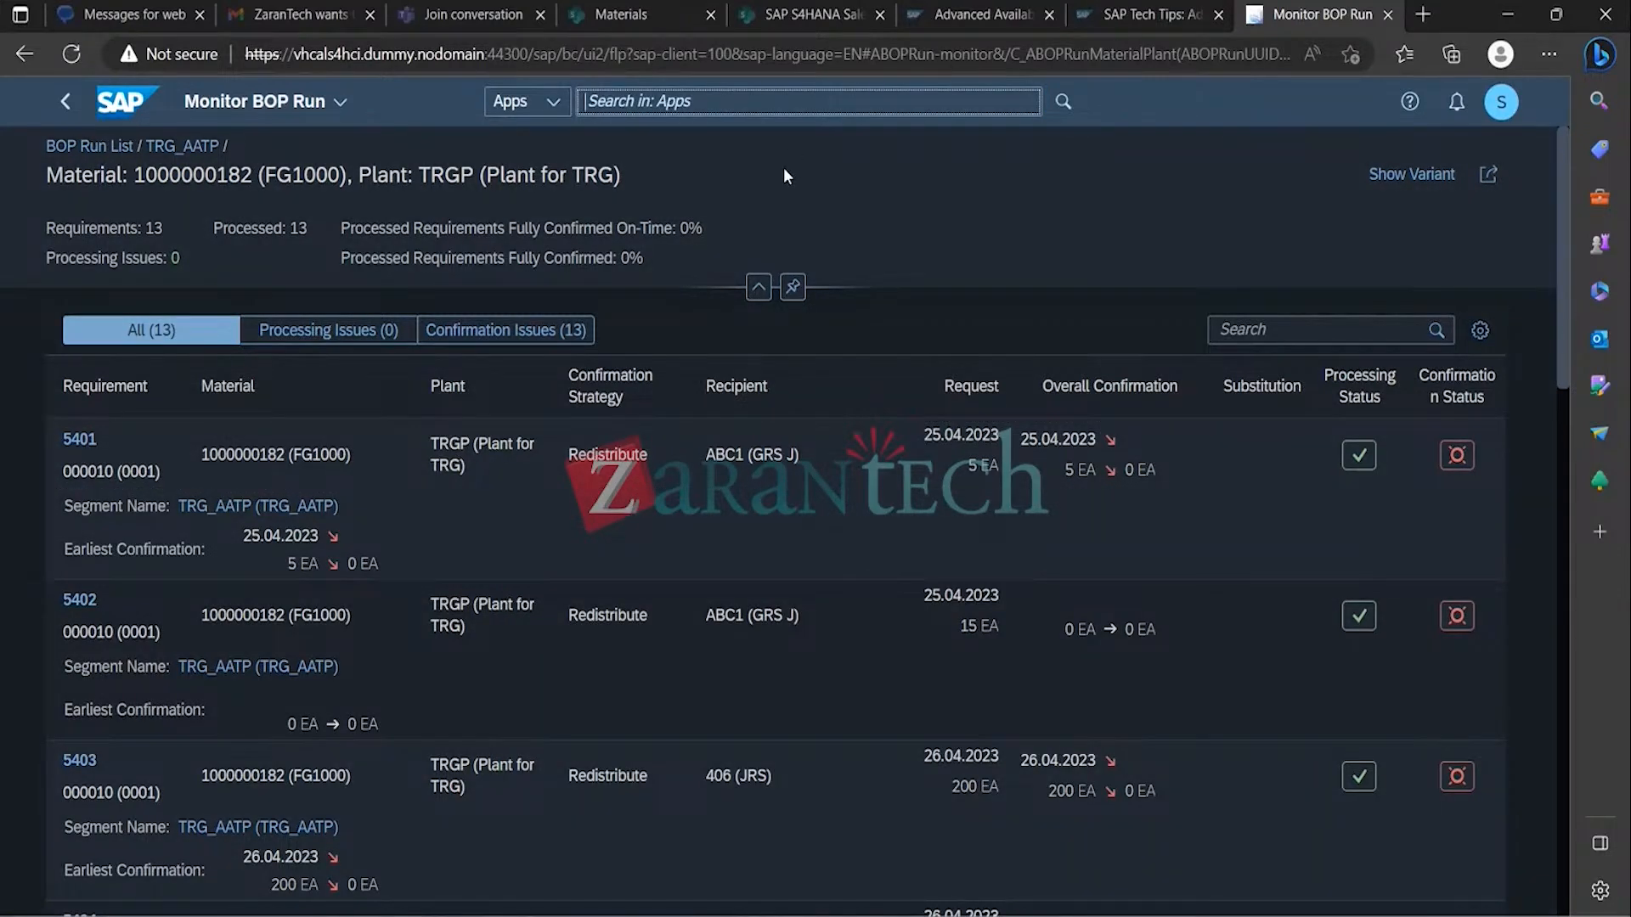
pyautogui.write('BOP')
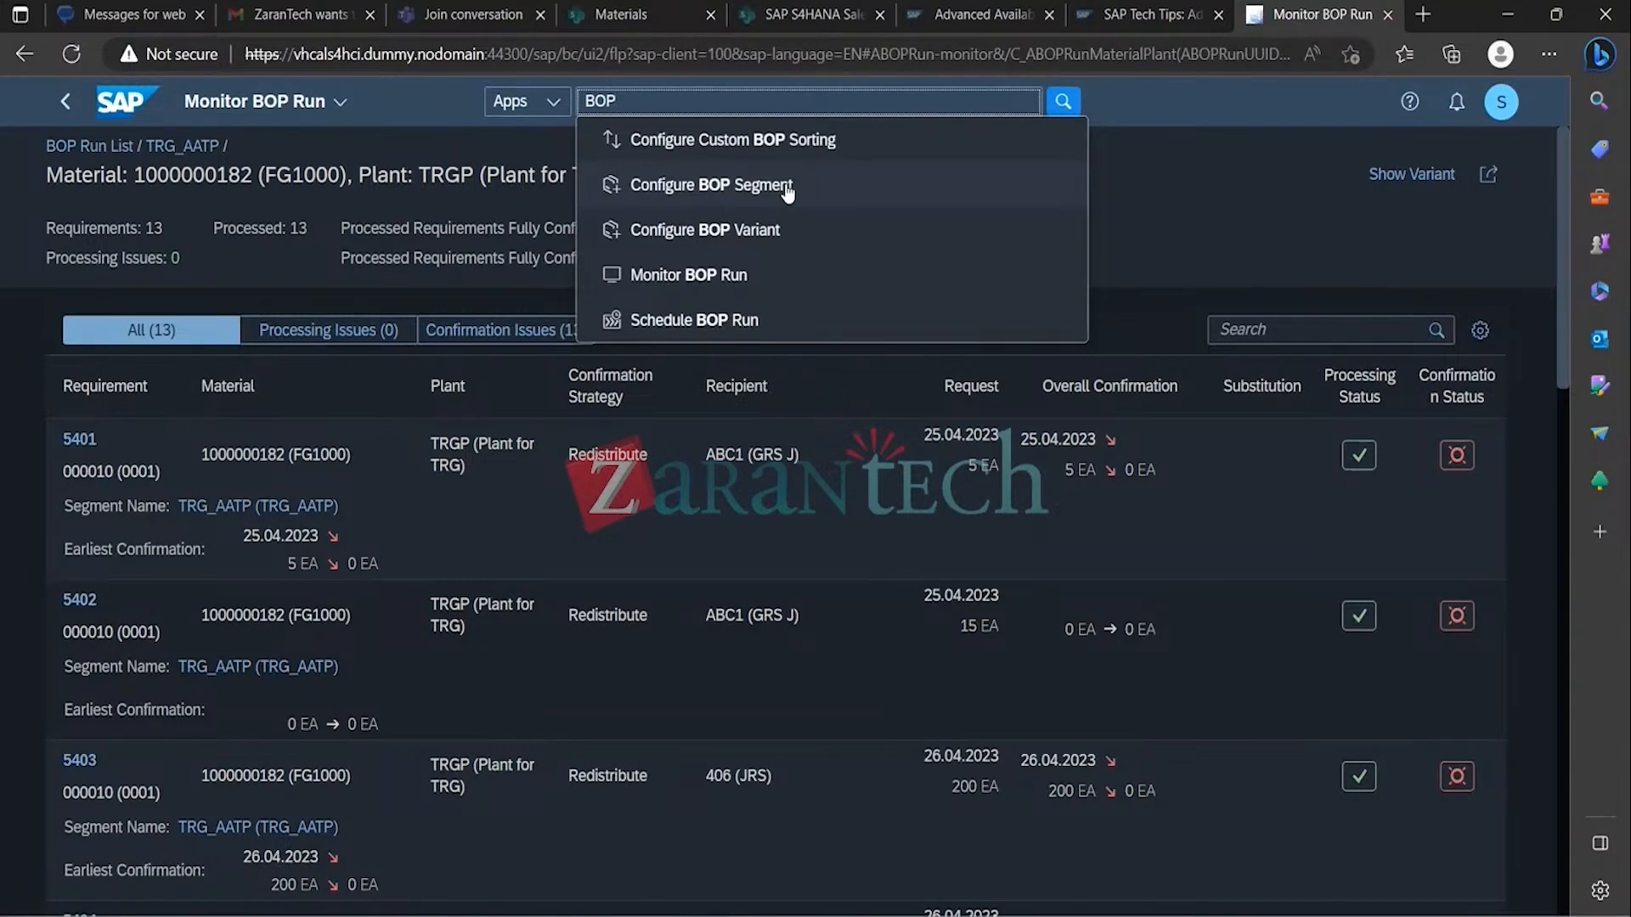
pyautogui.click(755, 189)
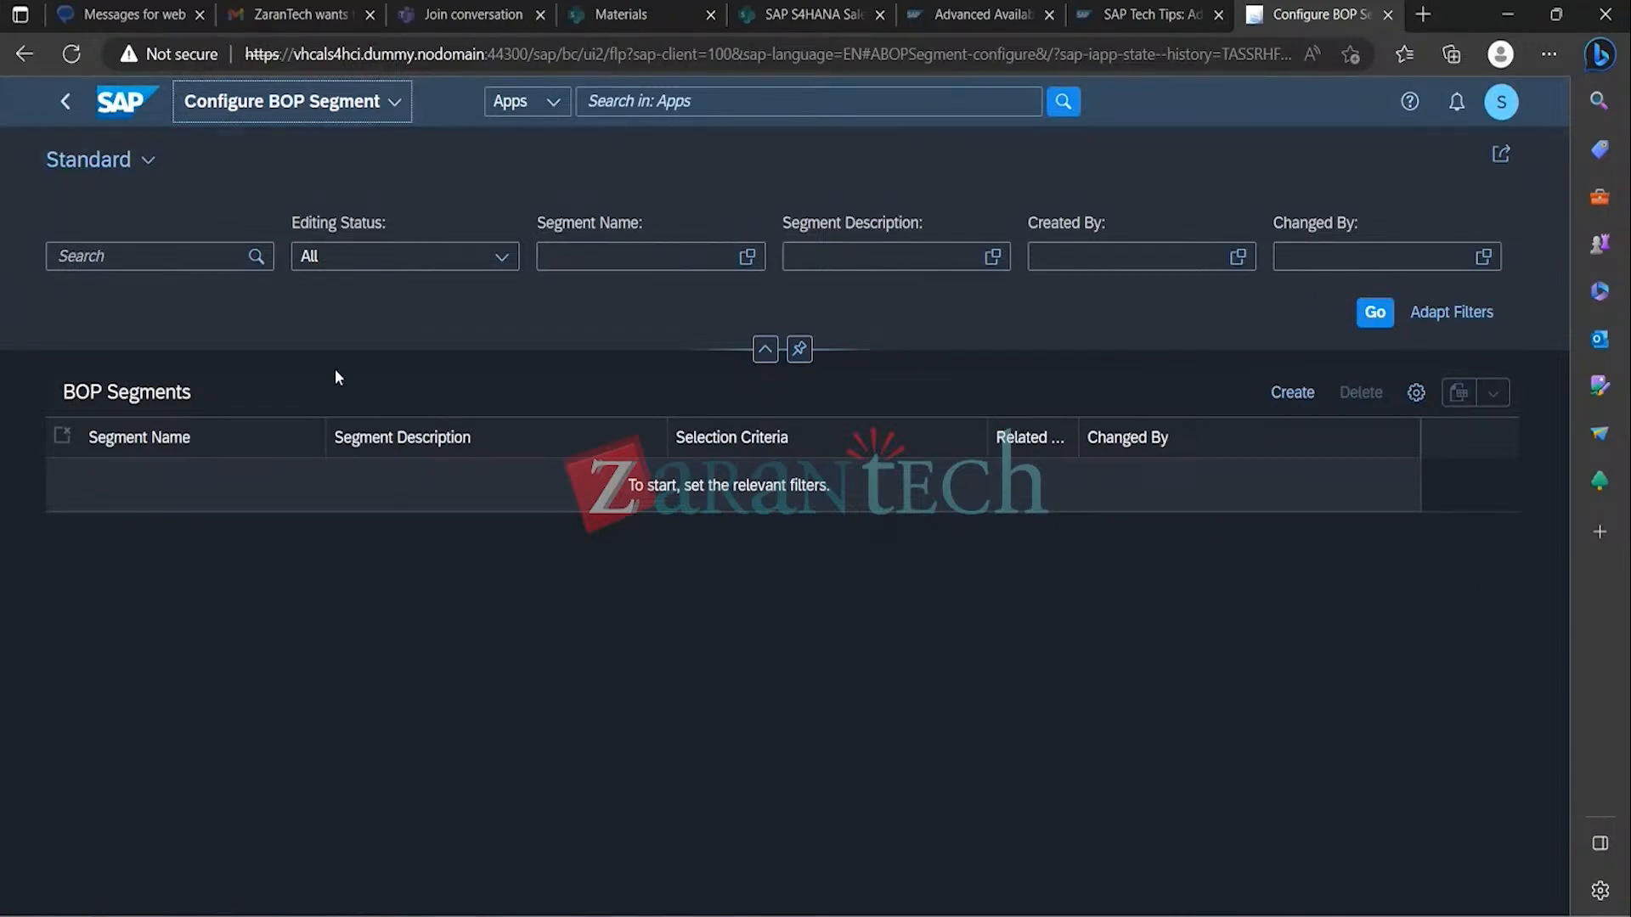
# Step: Try filtering the BOP segments by segment names containing TRG_ATTP
pyautogui.click(248, 436)
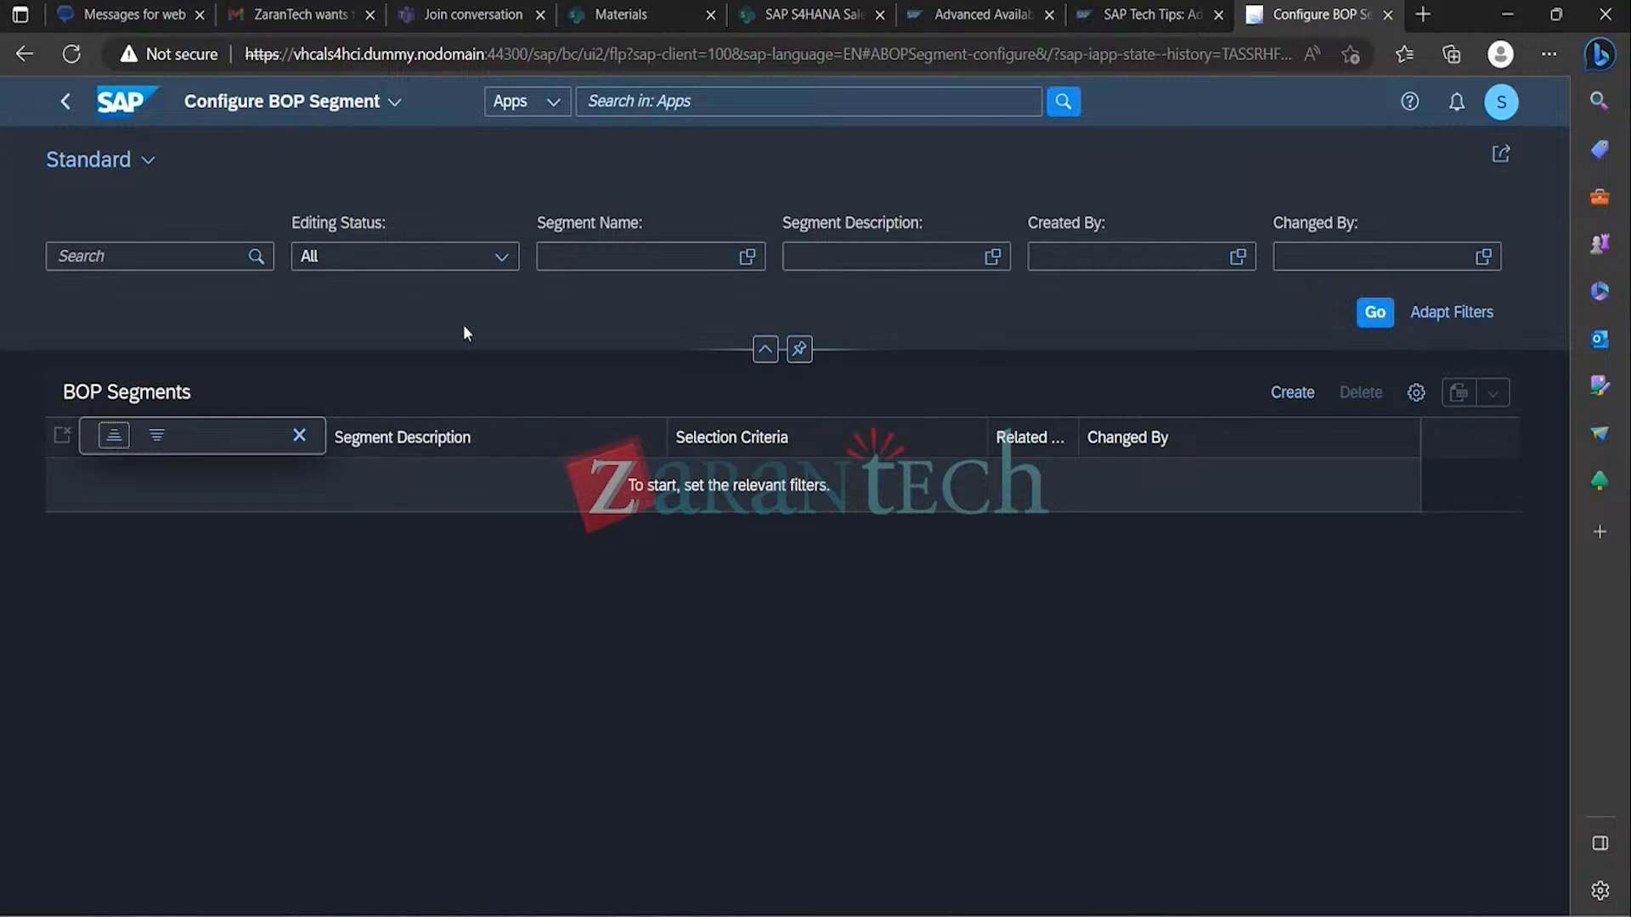
pyautogui.click(636, 258)
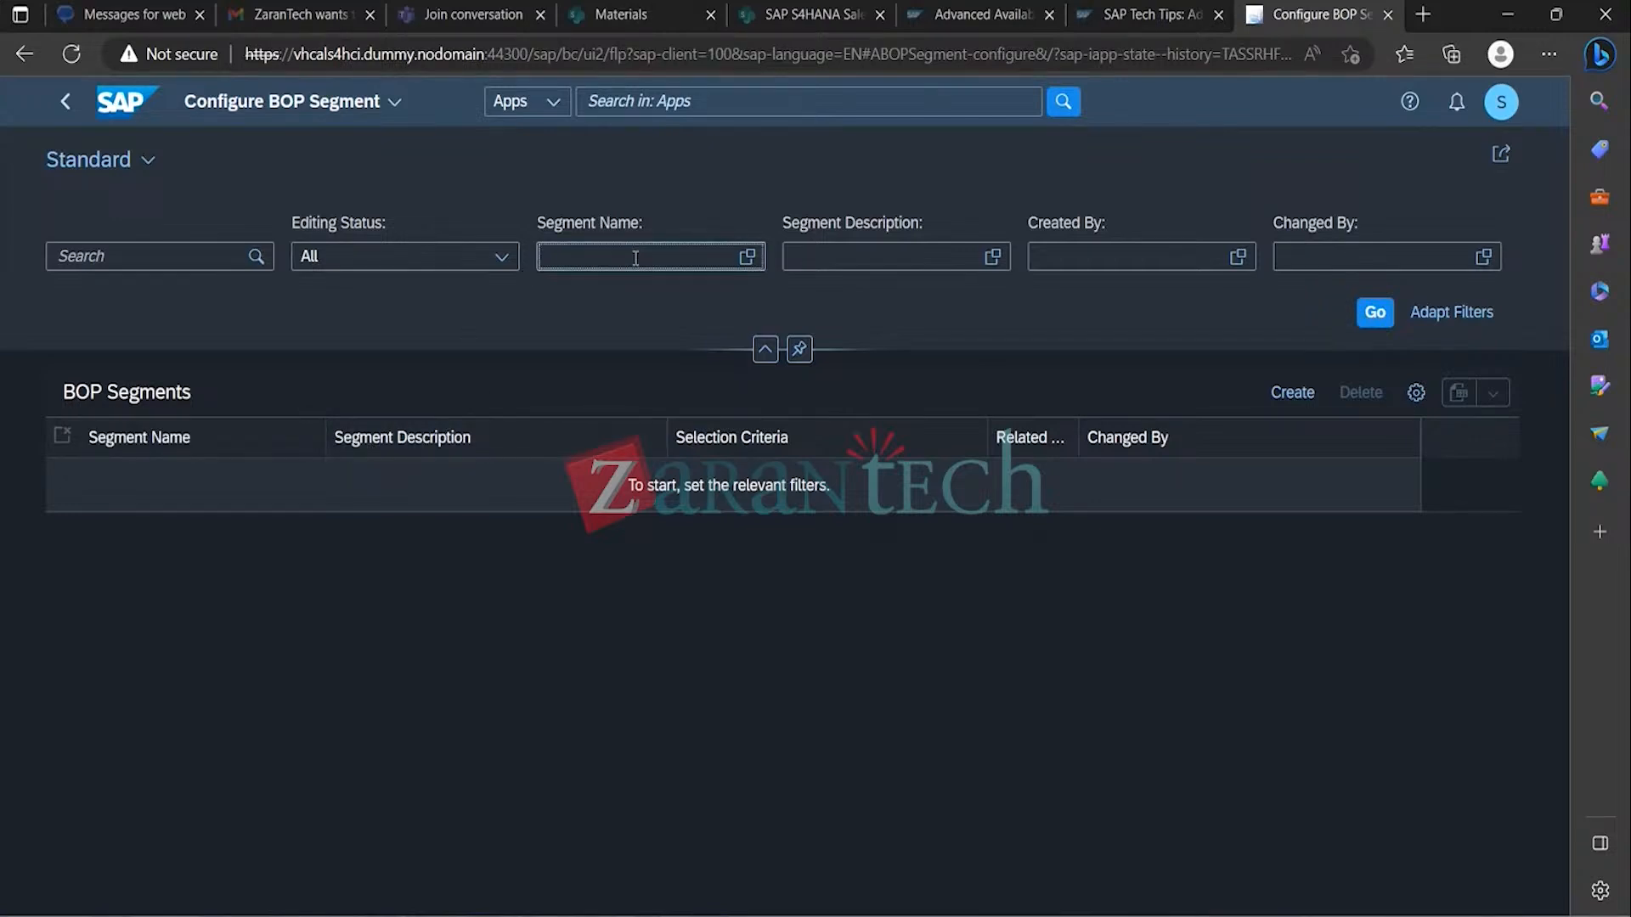
pyautogui.click(746, 257)
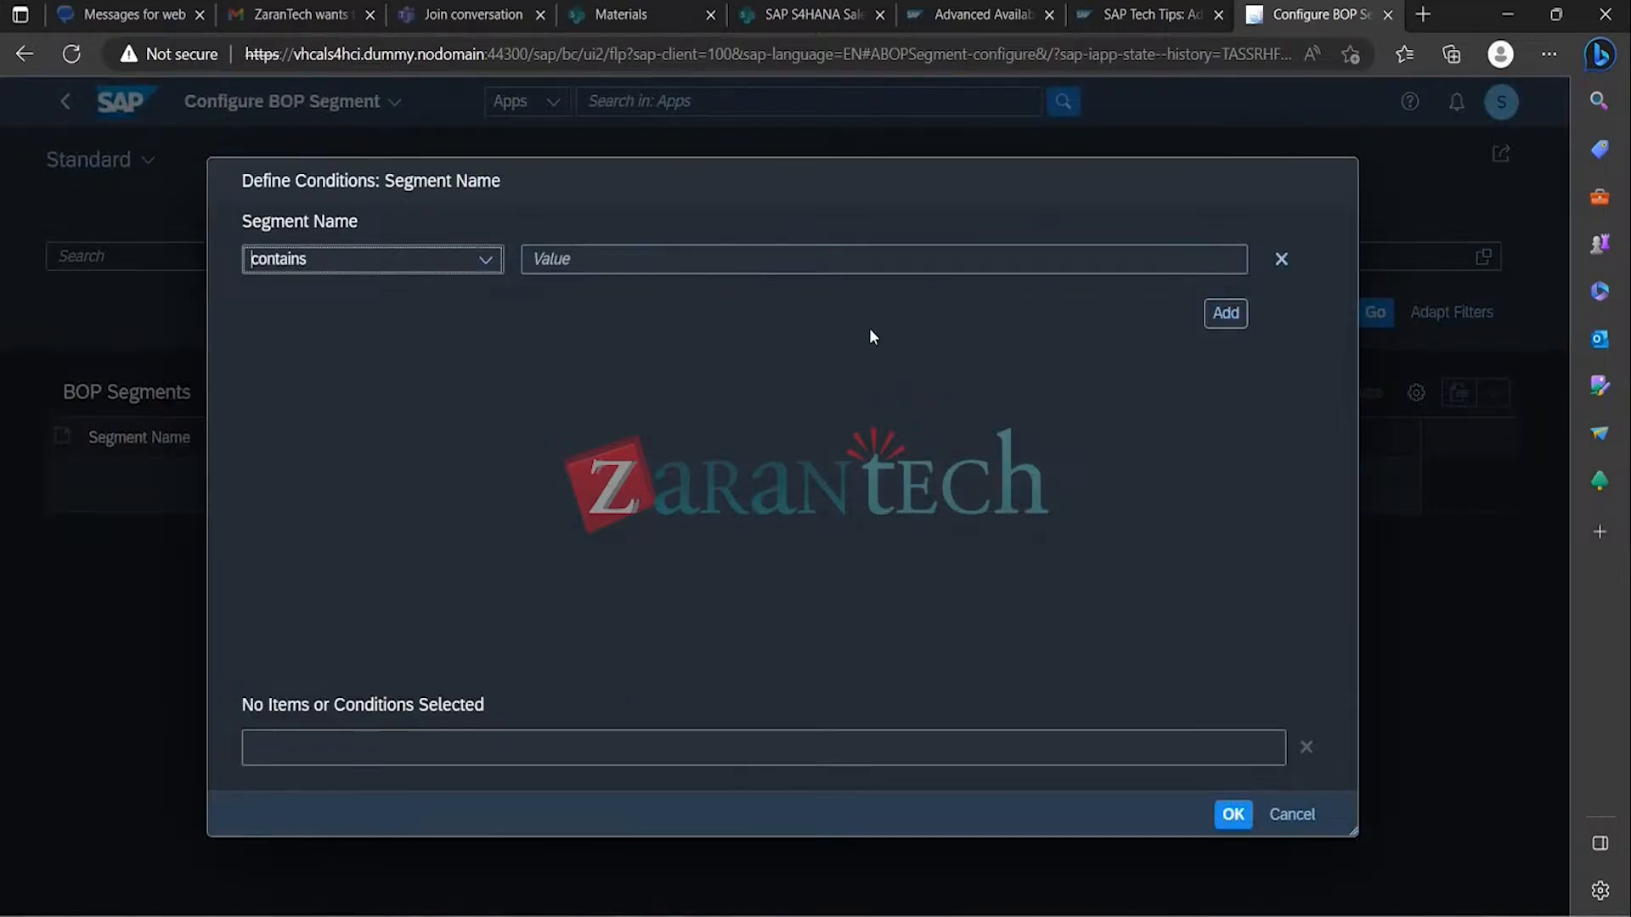
pyautogui.click(670, 272)
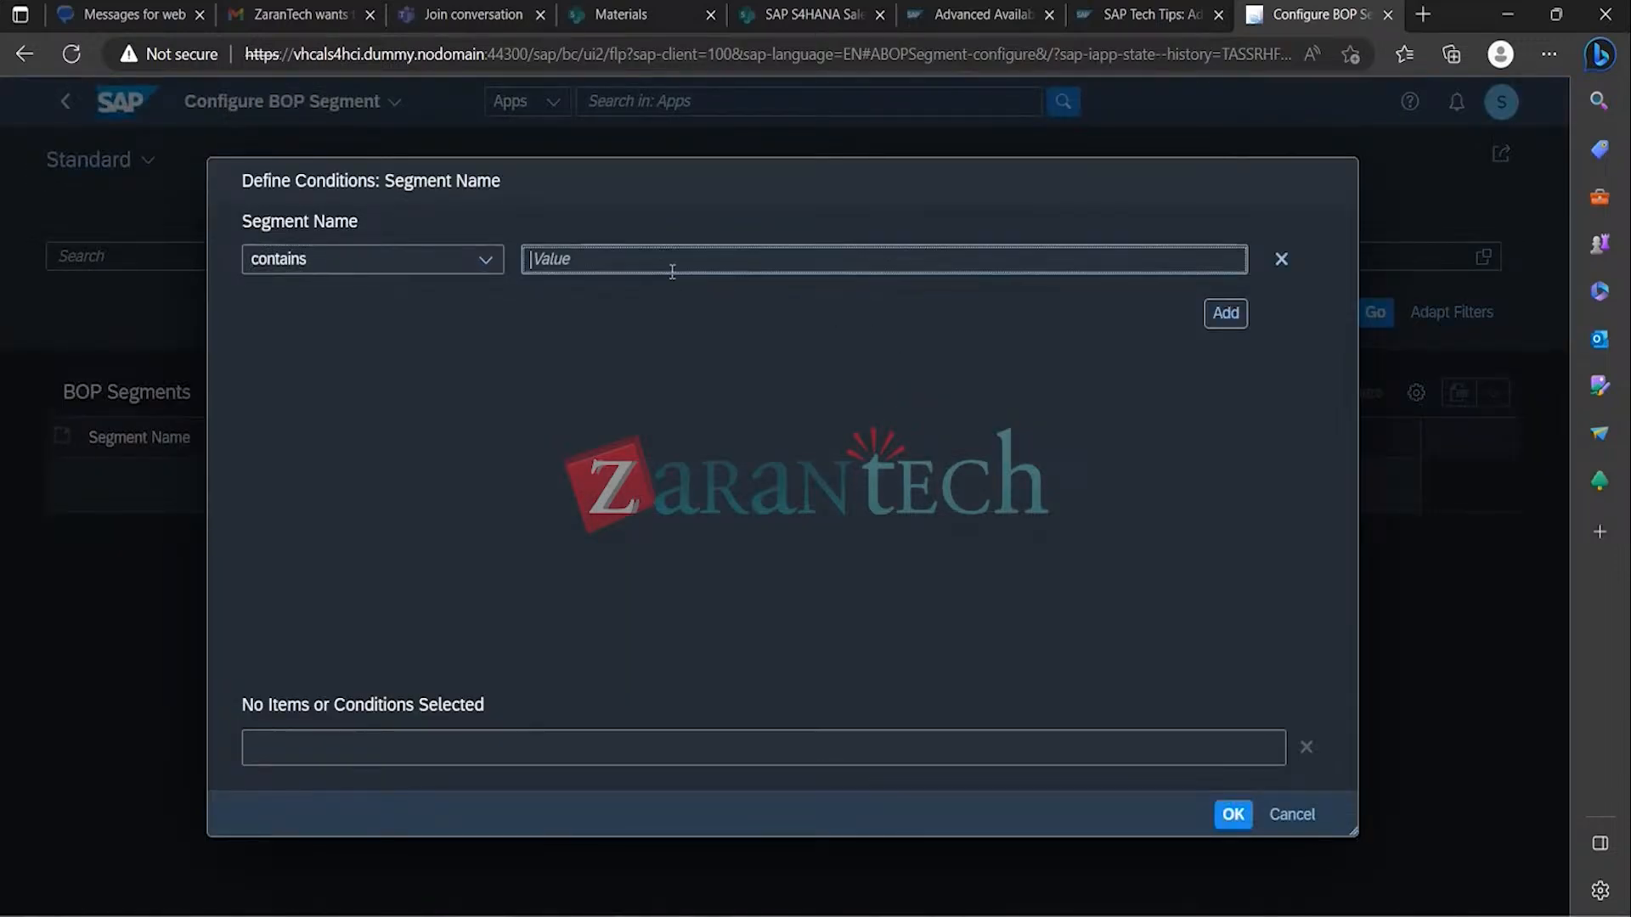
pyautogui.write('TRG_ATTP')
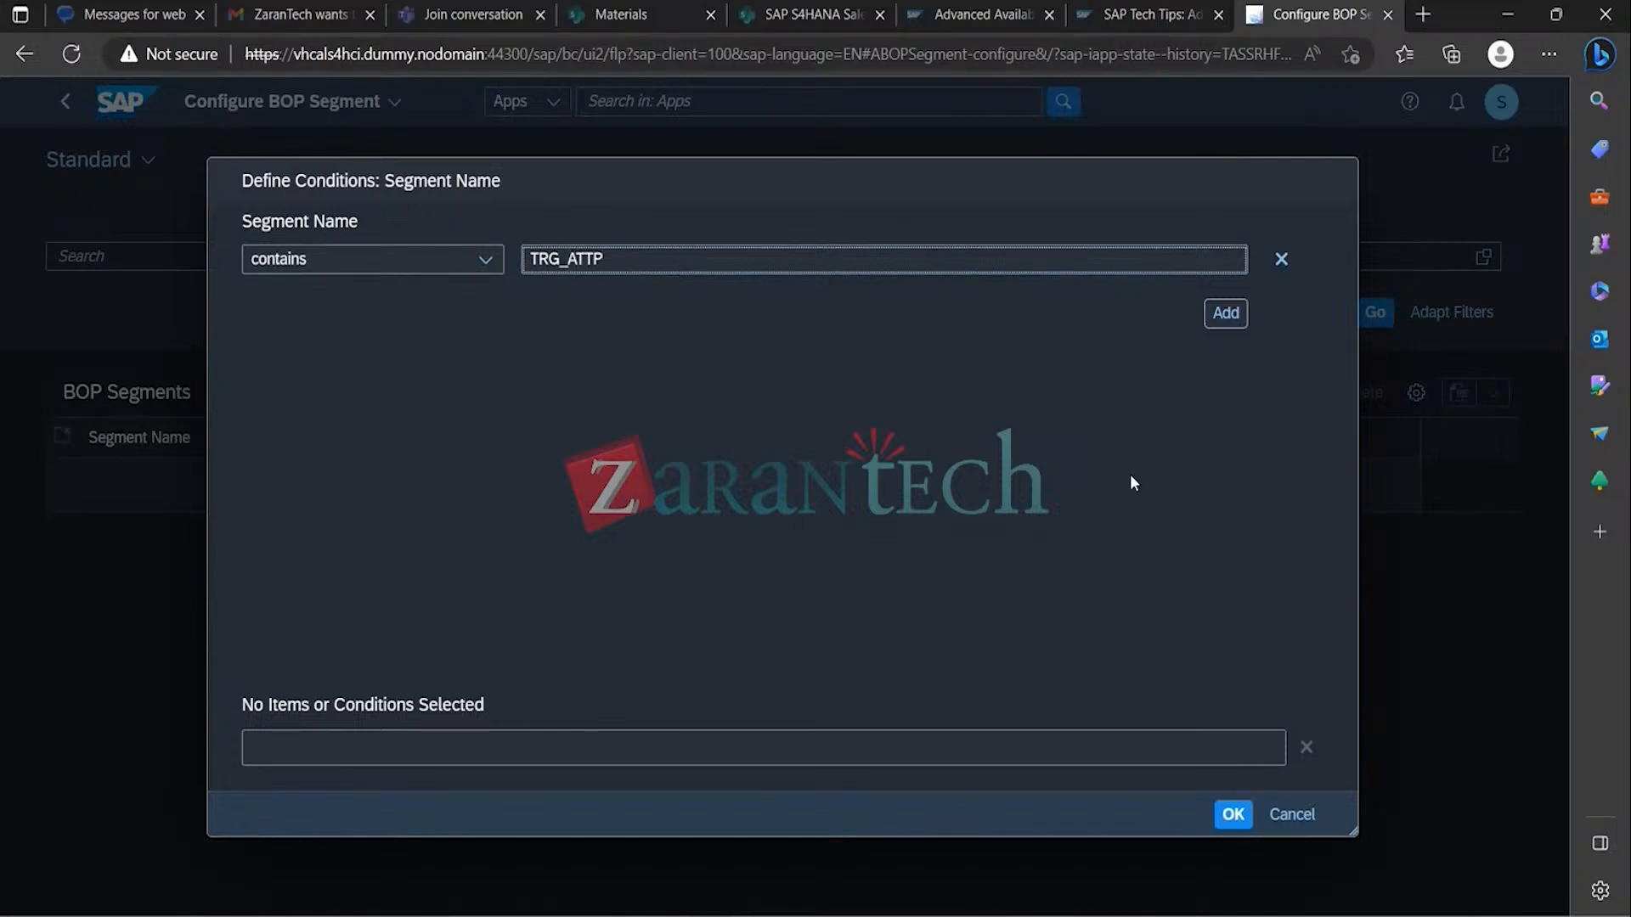
pyautogui.click(1236, 815)
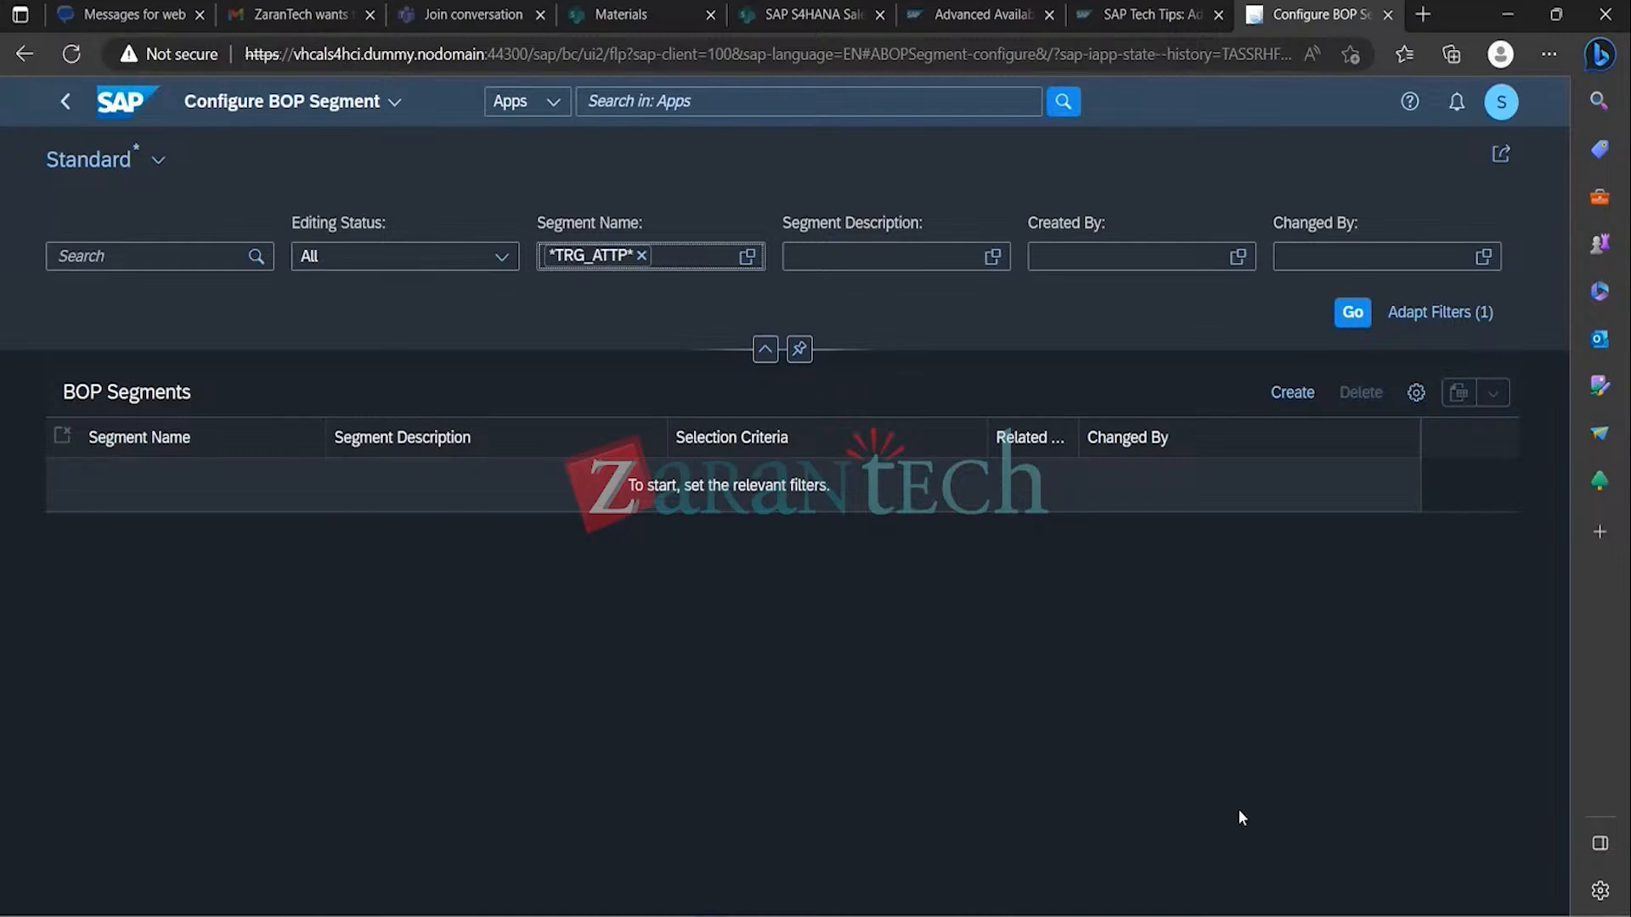
pyautogui.click(1353, 313)
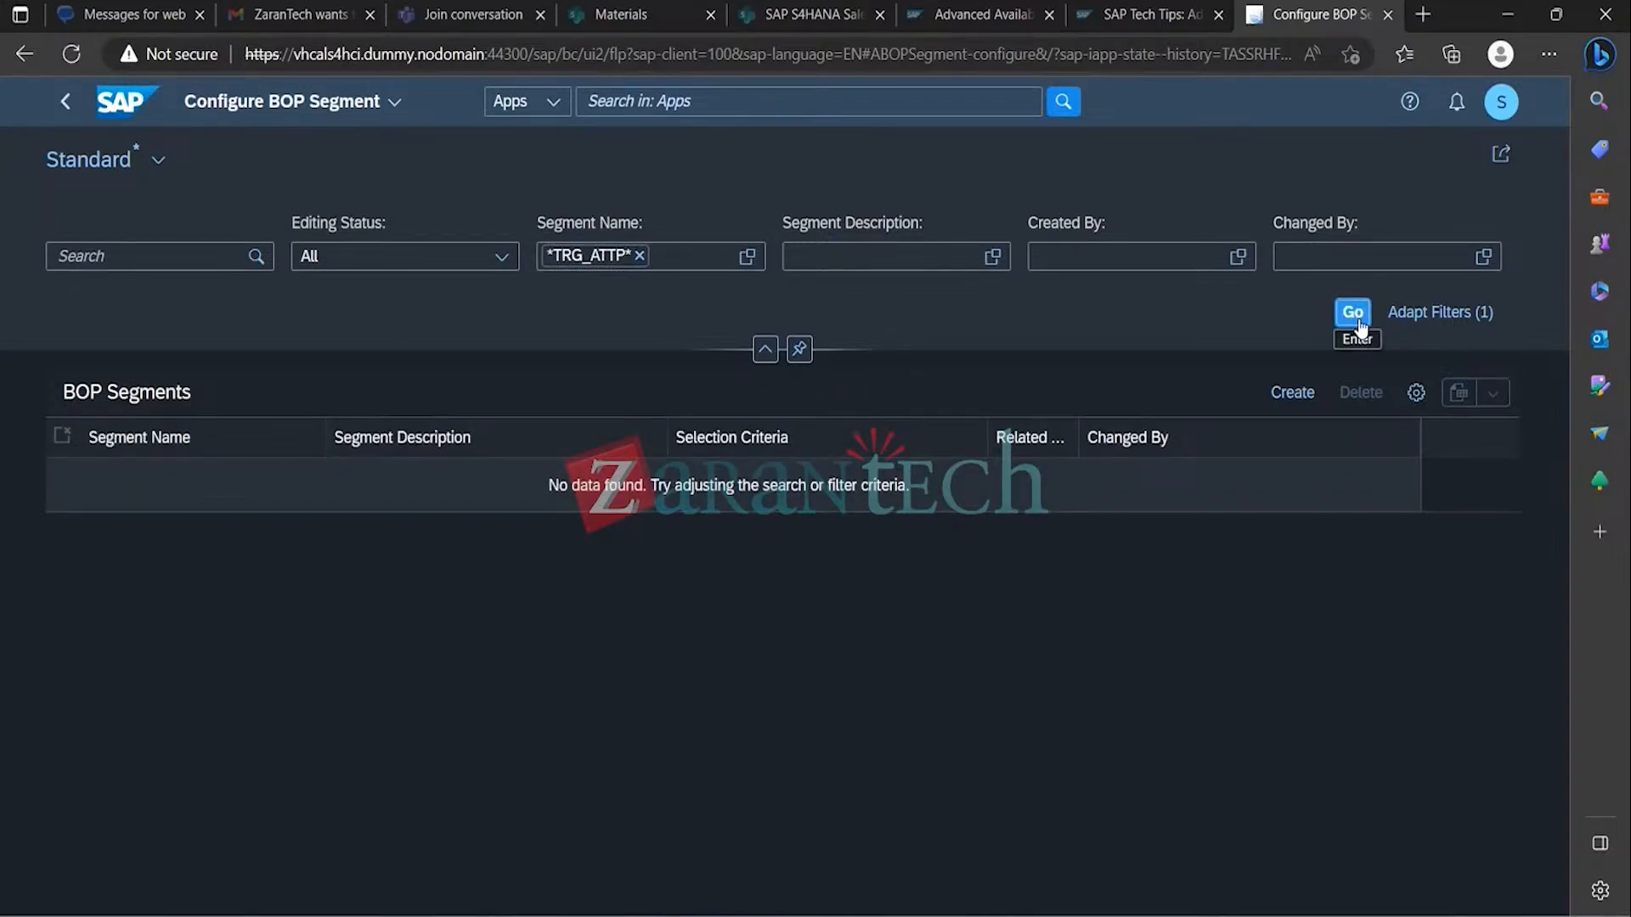
# Step: Try filtering the BOP segments by the exact segment name AATP_TRG instead
pyautogui.click(640, 255)
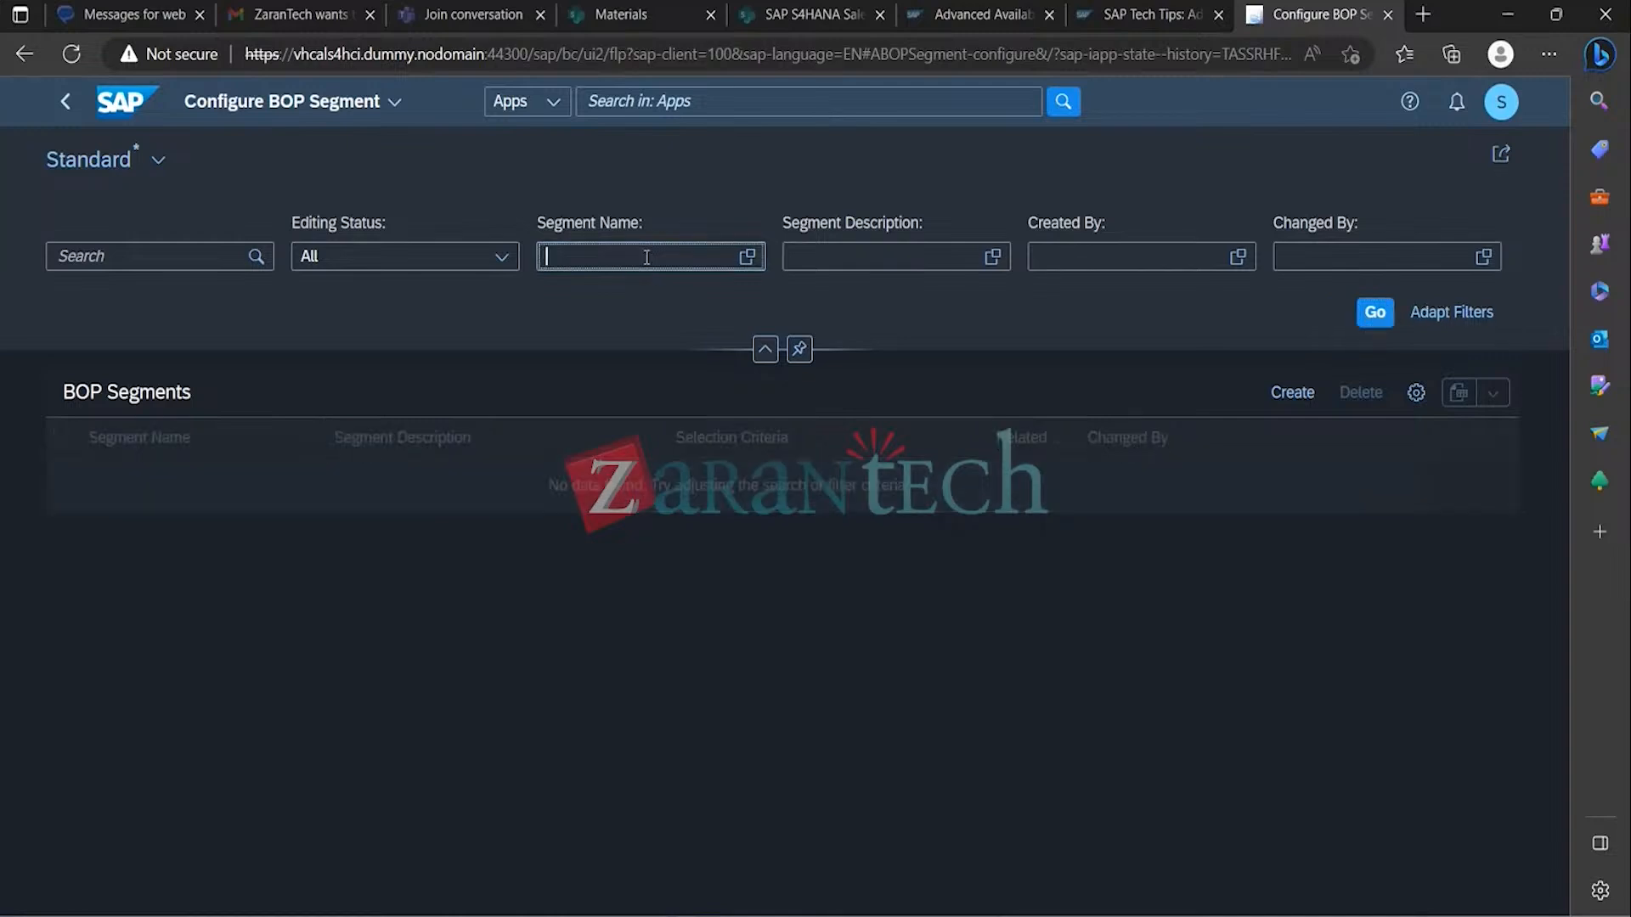
pyautogui.write('AATP_TRG')
pyautogui.click(1387, 321)
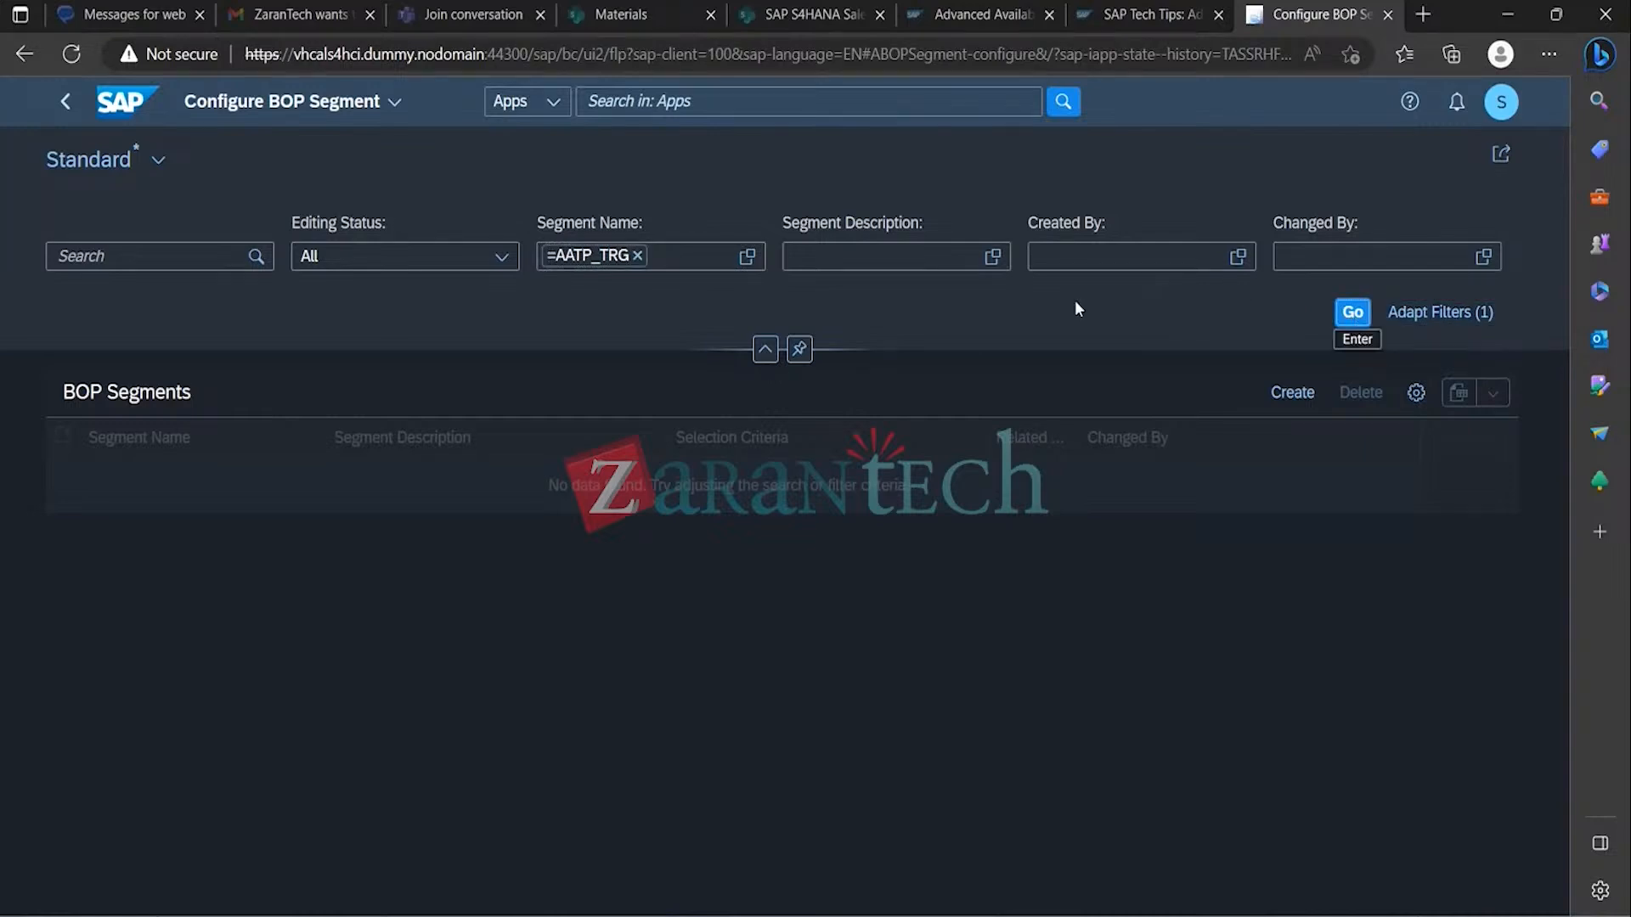
pyautogui.click(1356, 314)
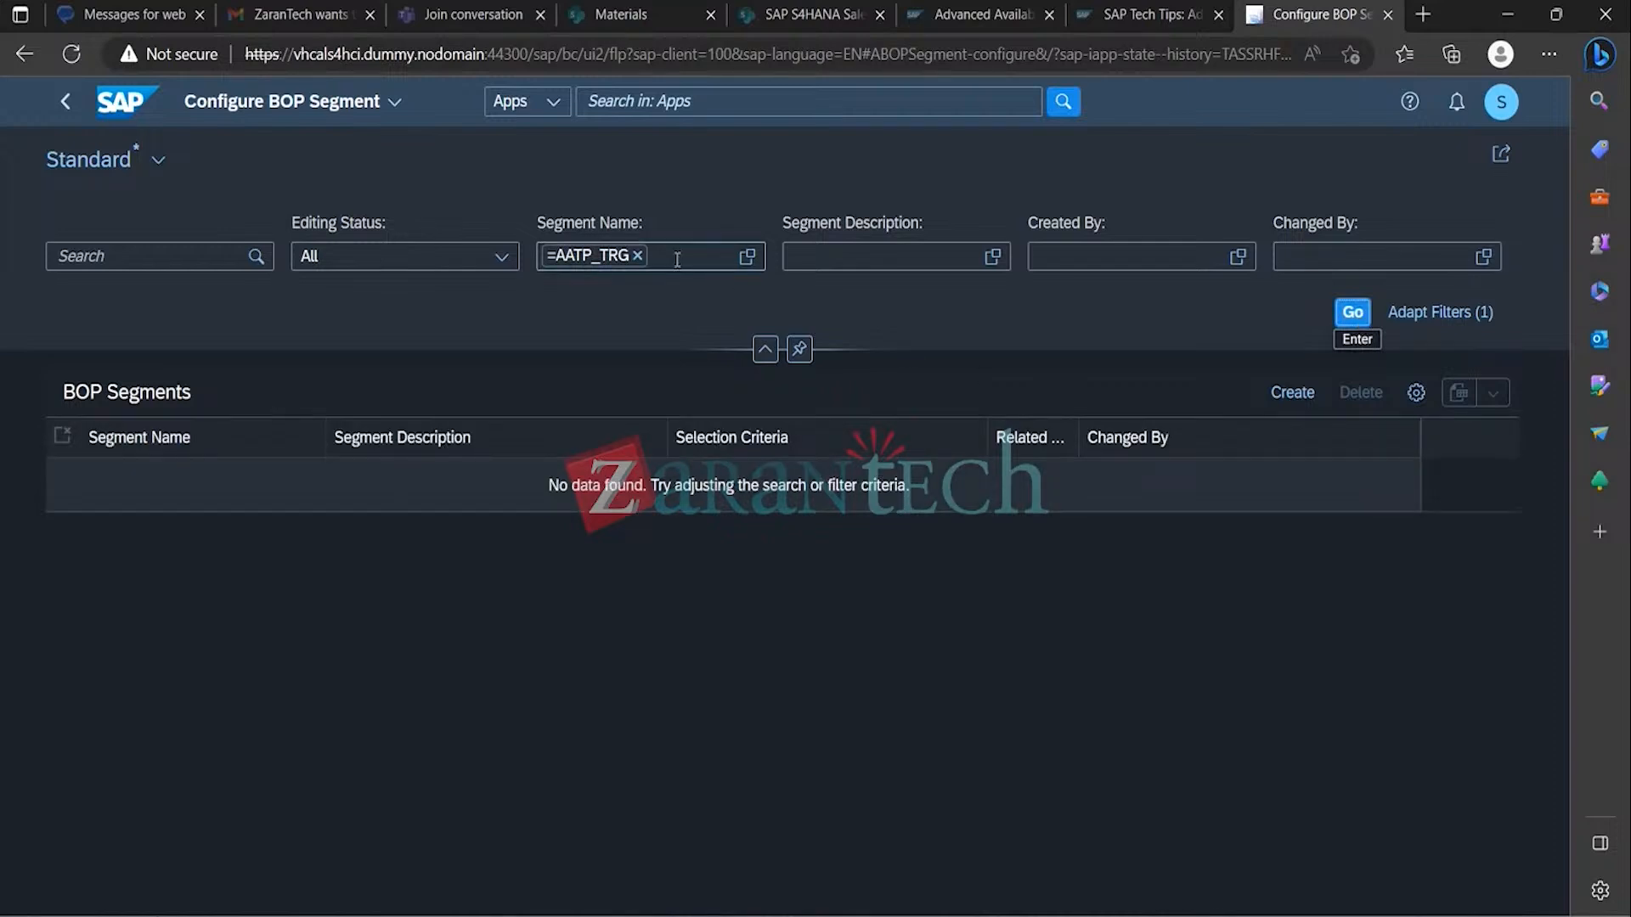
# Step: List all BOP segments without a name filter, and view segment TM1S before returning to the list
pyautogui.click(637, 254)
pyautogui.click(1375, 315)
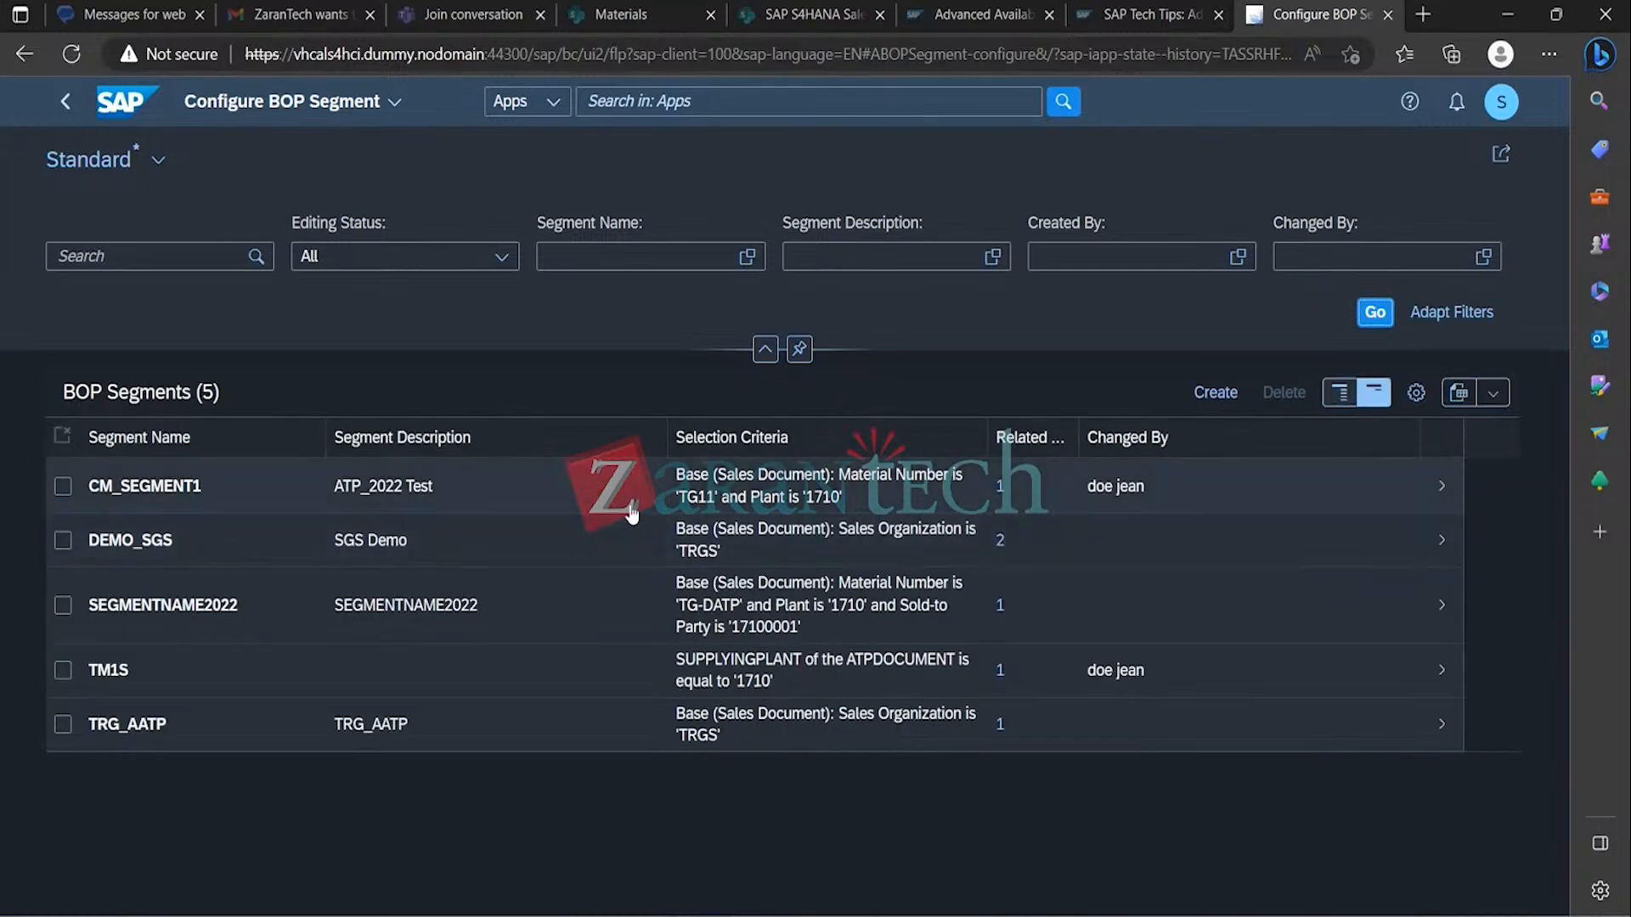
pyautogui.click(215, 675)
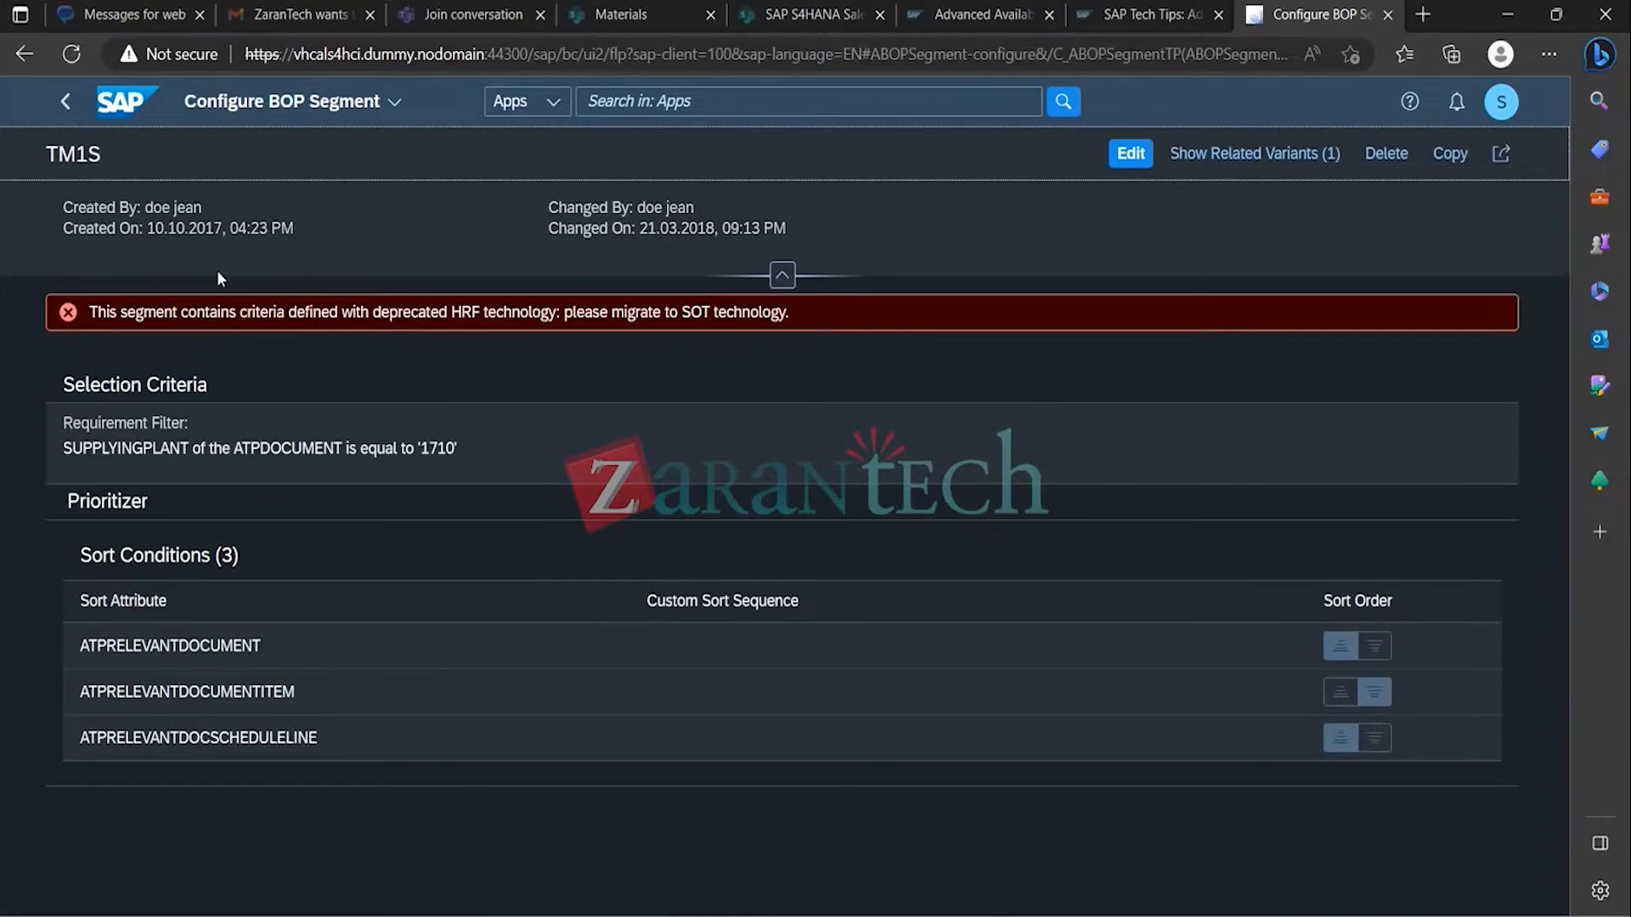
pyautogui.click(65, 101)
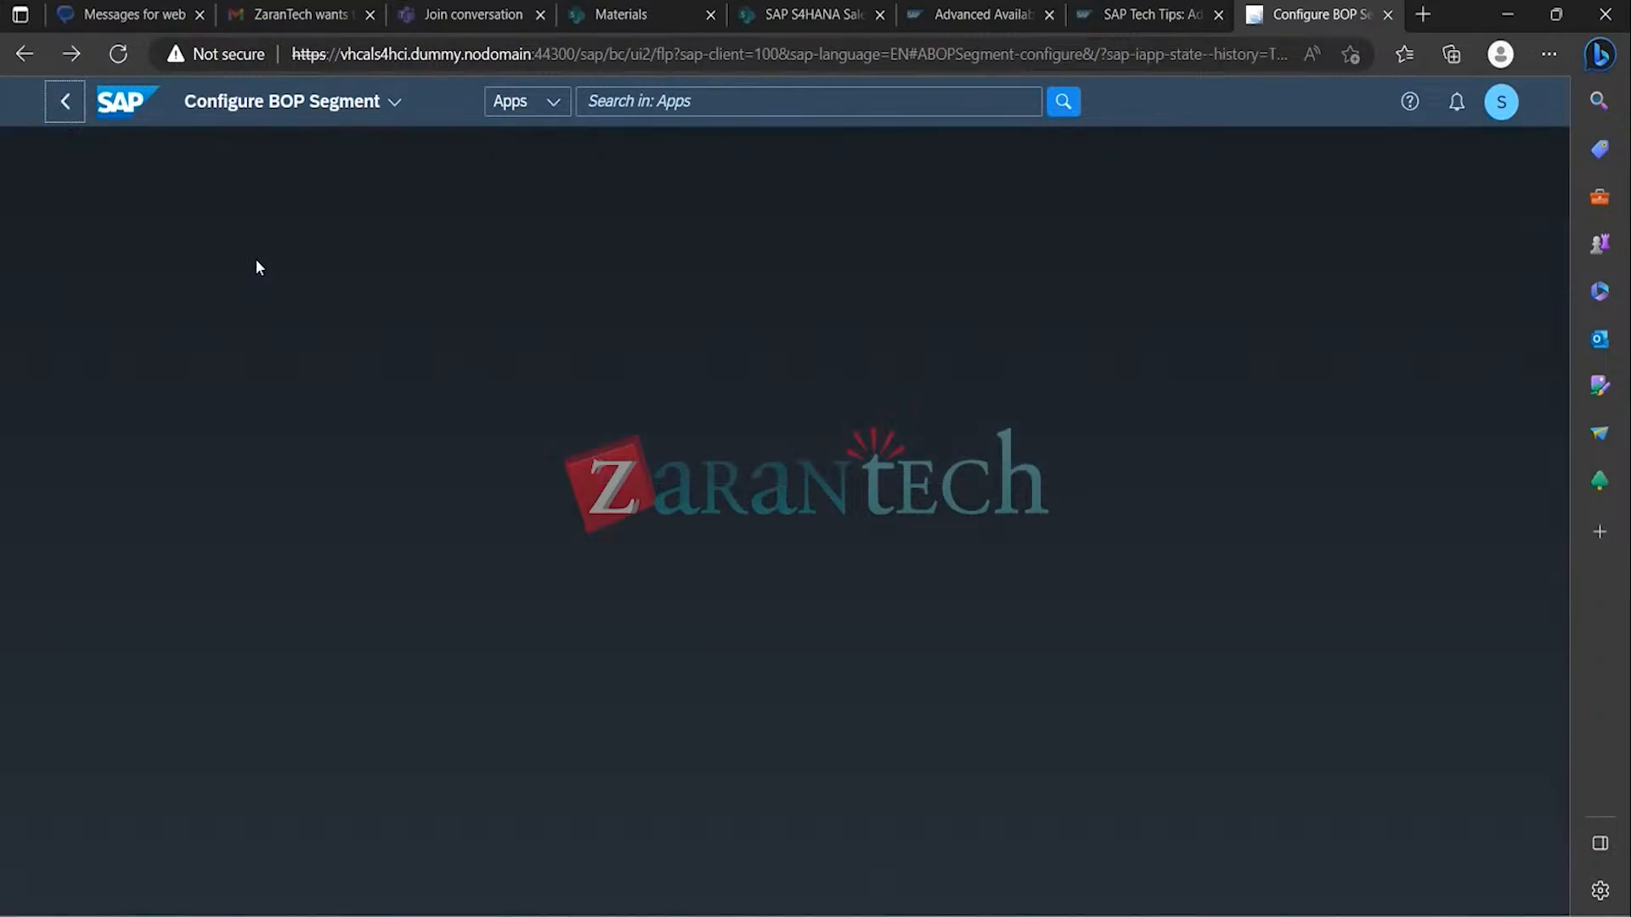
# Step: Look at the blank new-segment form, and open segment TRG_AATP to view its selection criteria and sort conditions
pyautogui.click(63, 723)
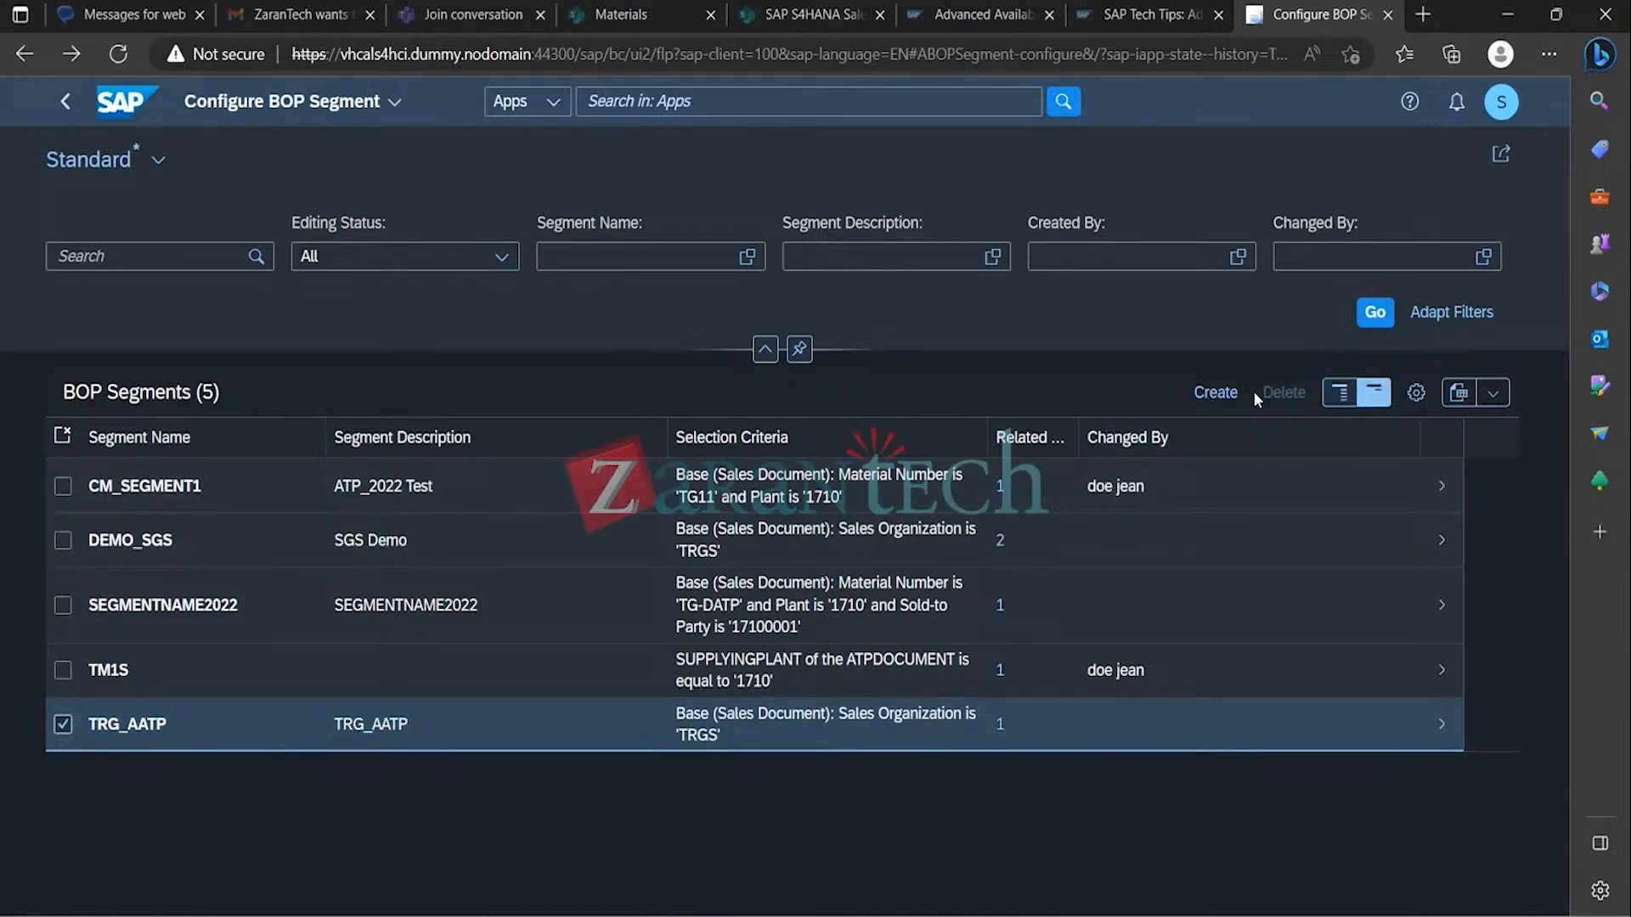
pyautogui.click(1217, 393)
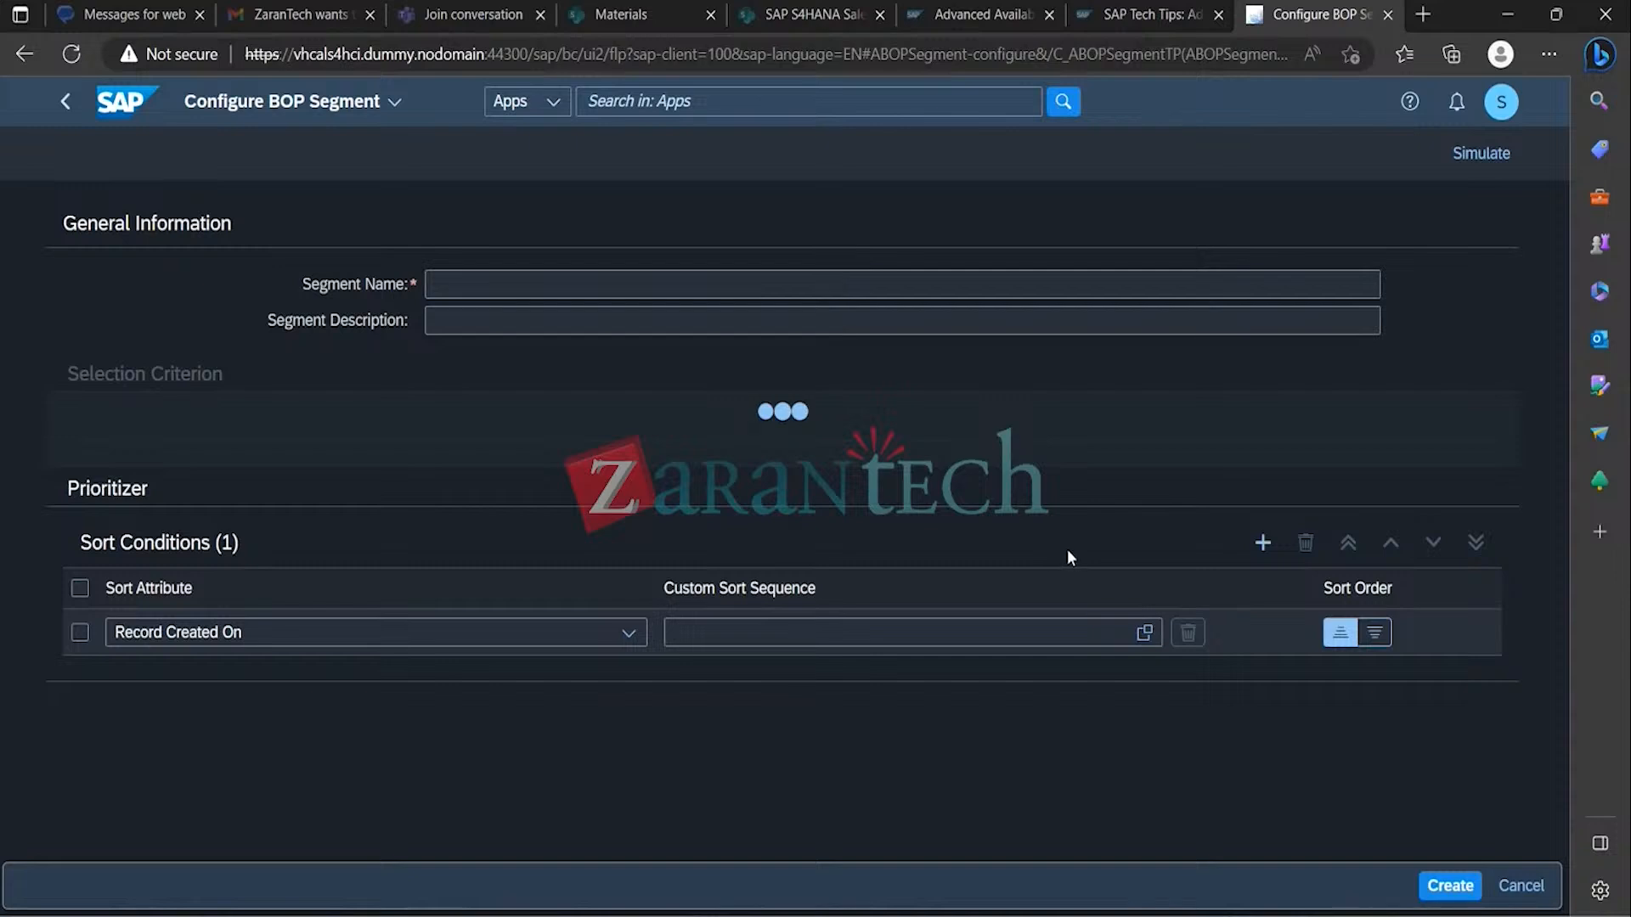
pyautogui.click(65, 101)
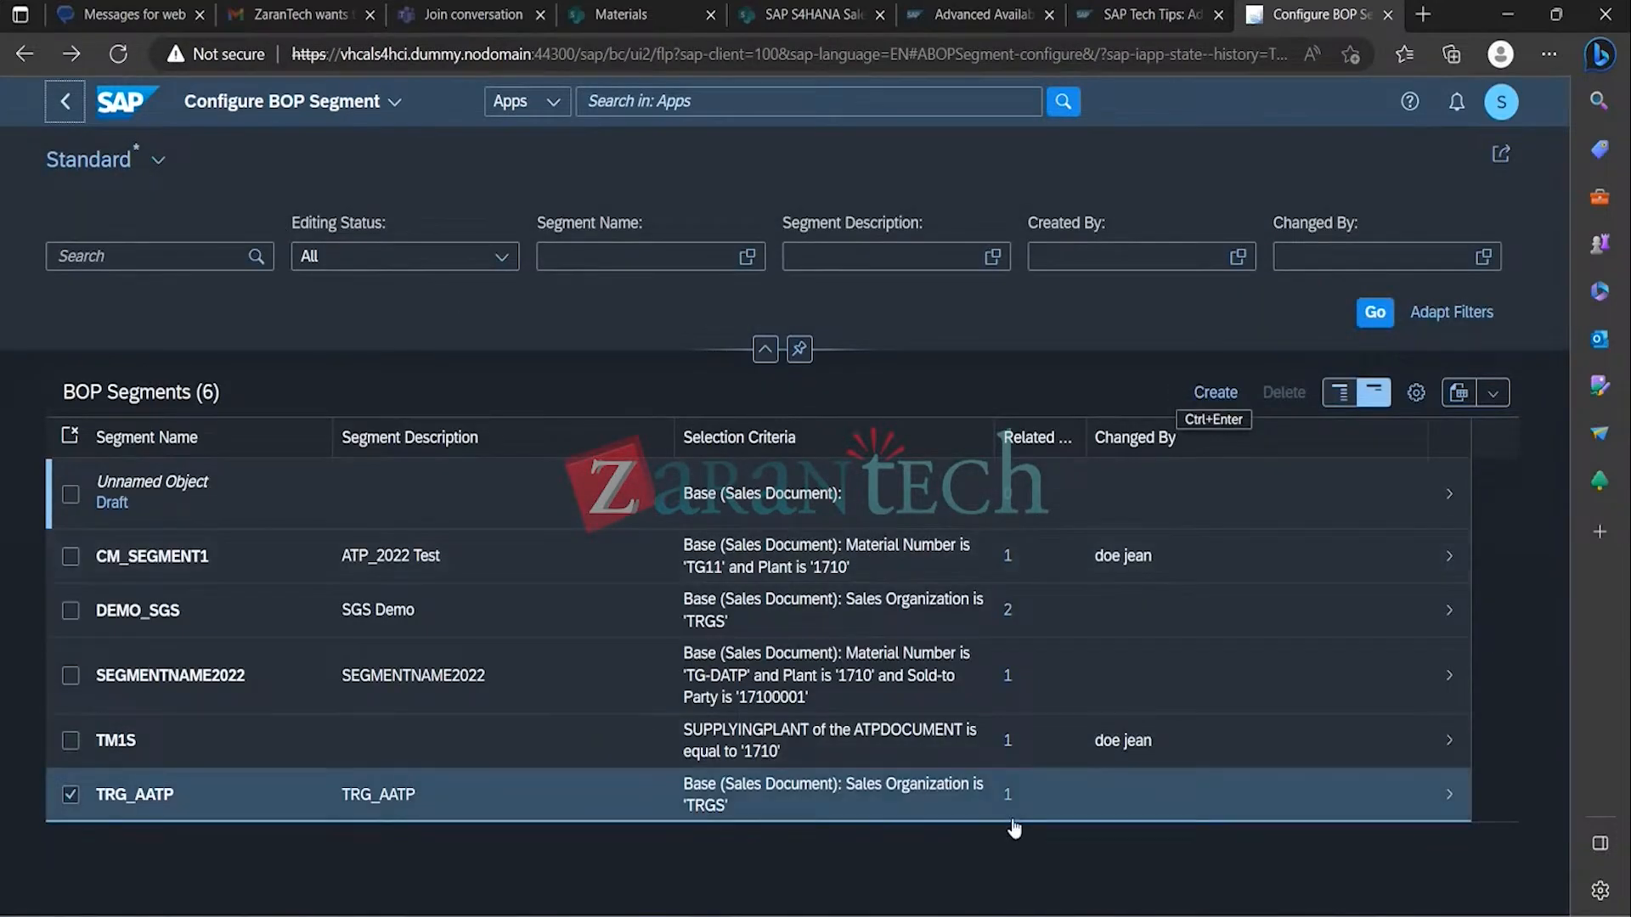
pyautogui.click(355, 797)
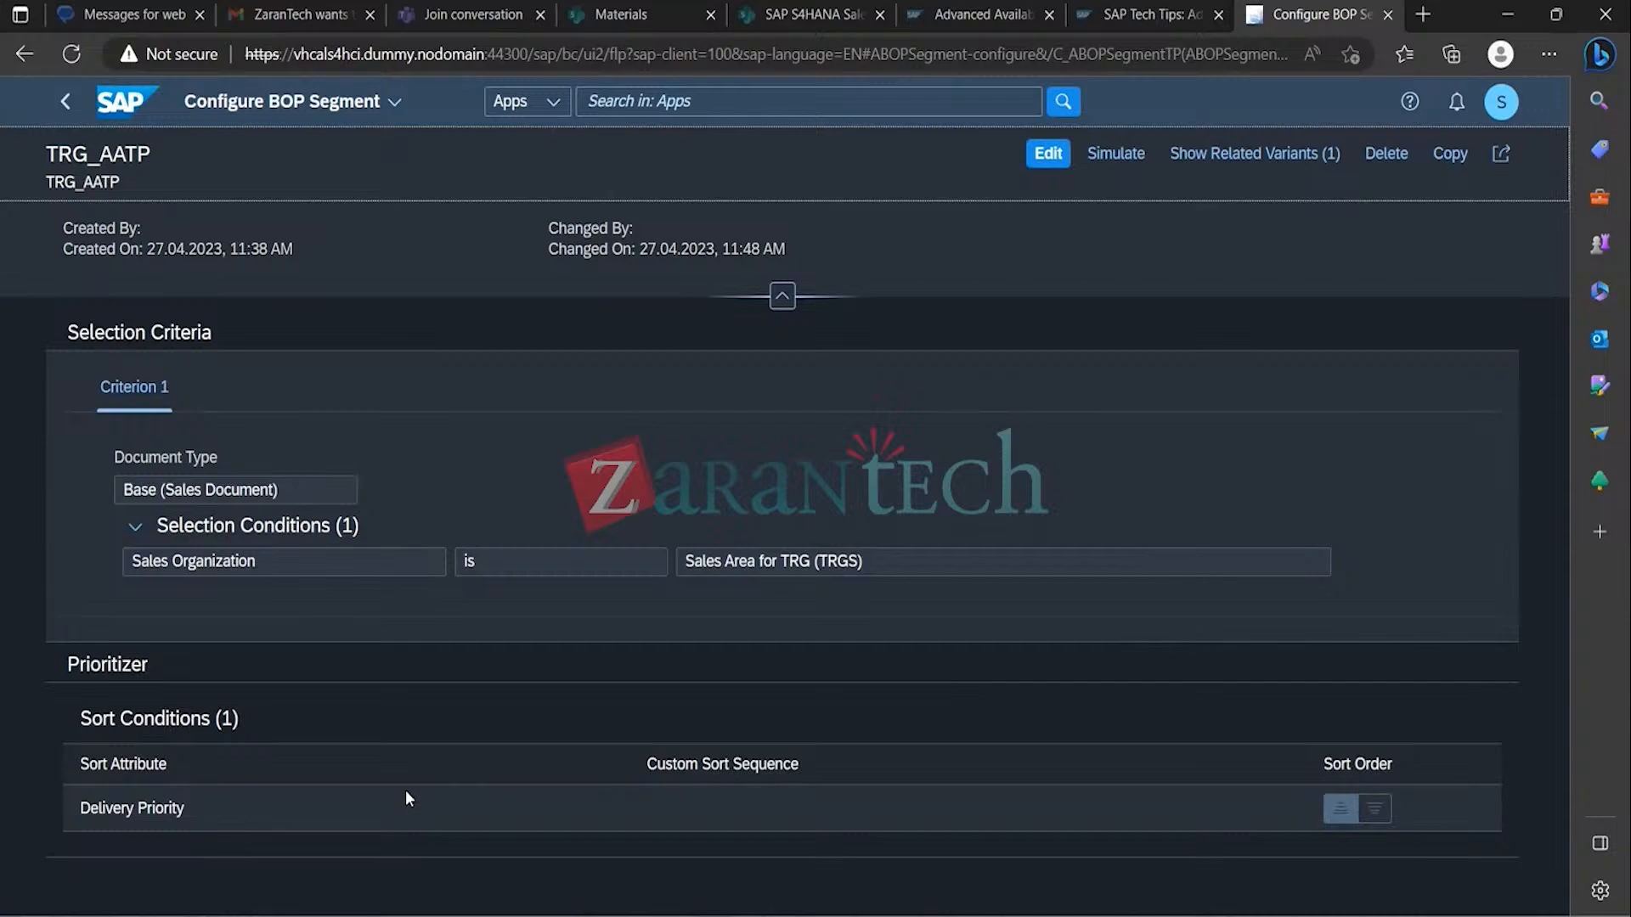
# Step: Search the apps for BOP and open the Configure BOP Variant app for variant TRG_AATP
pyautogui.click(731, 103)
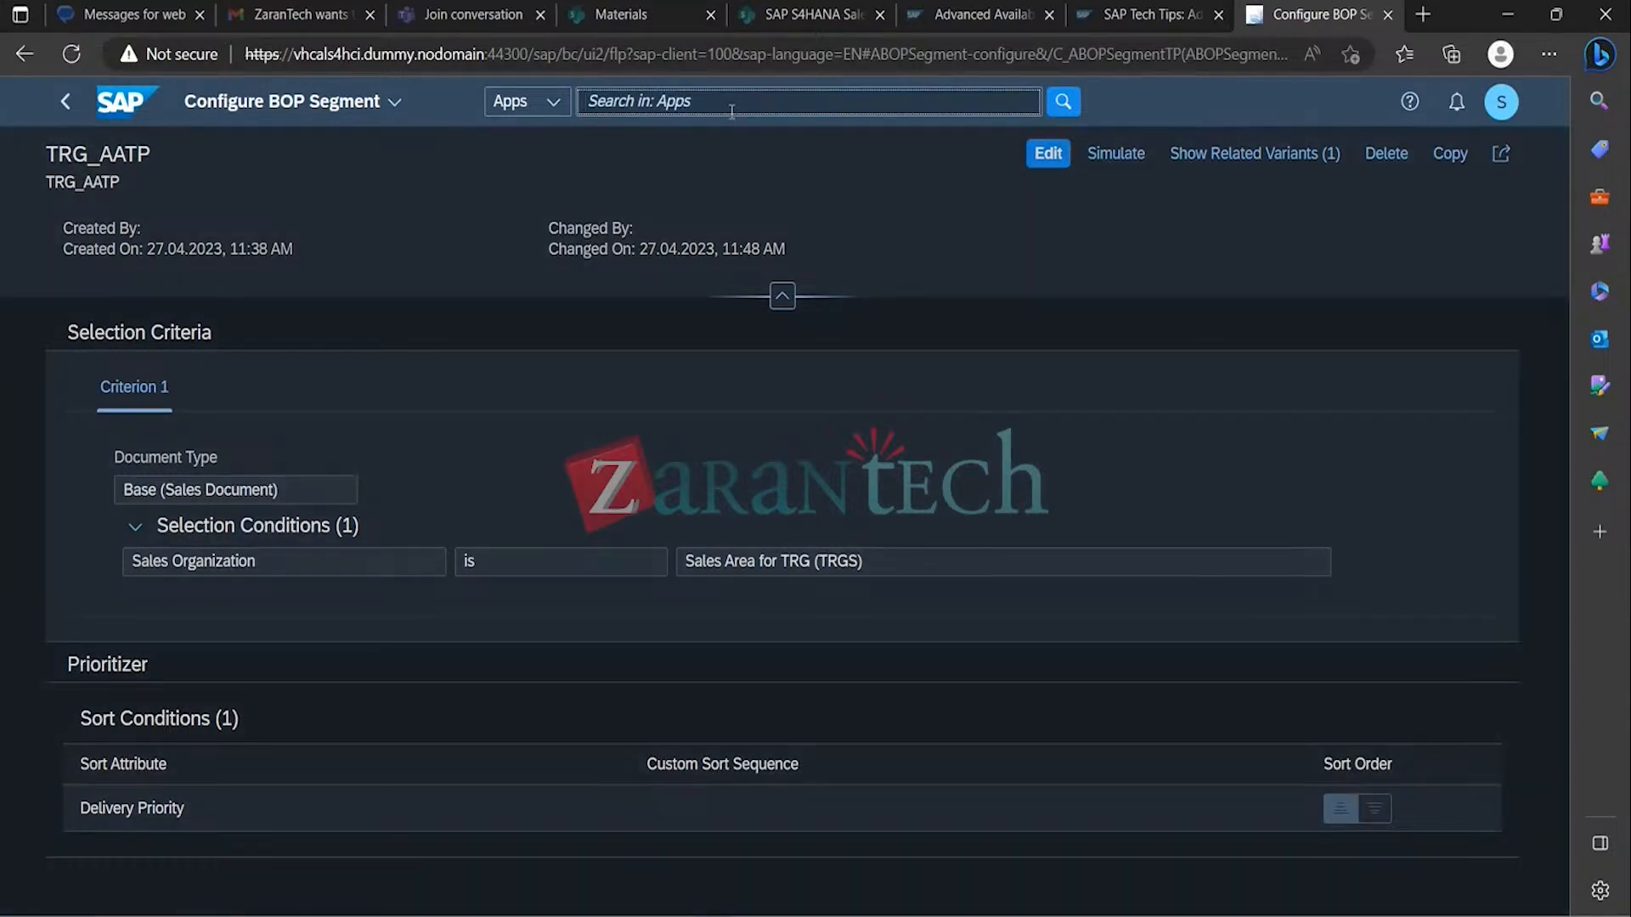
pyautogui.write('BOP')
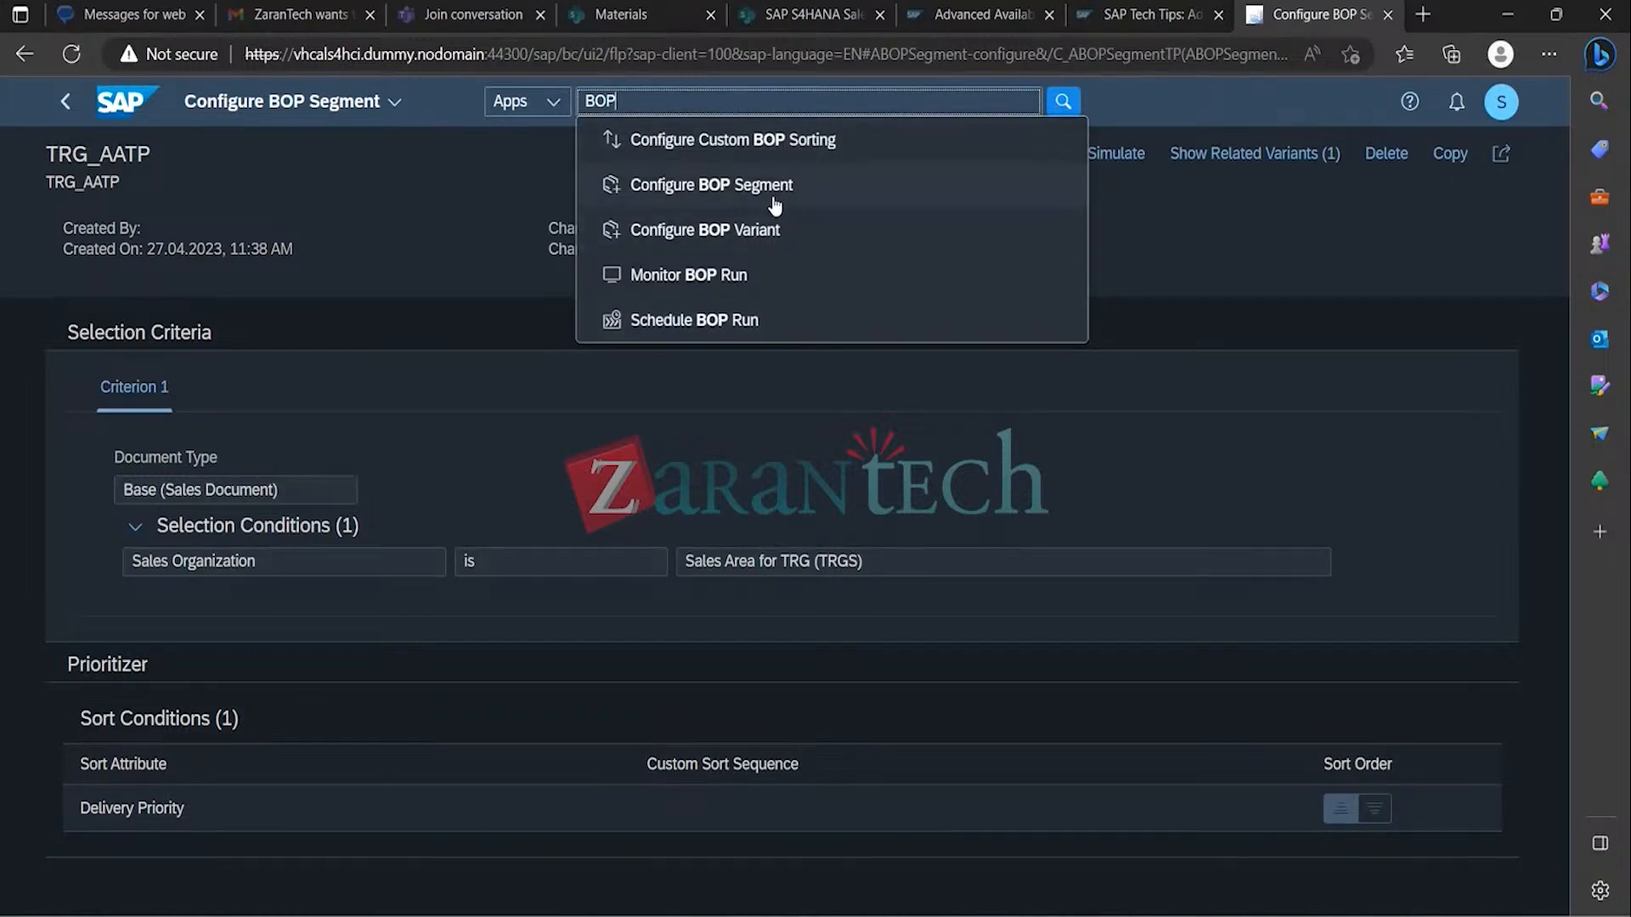
pyautogui.click(786, 228)
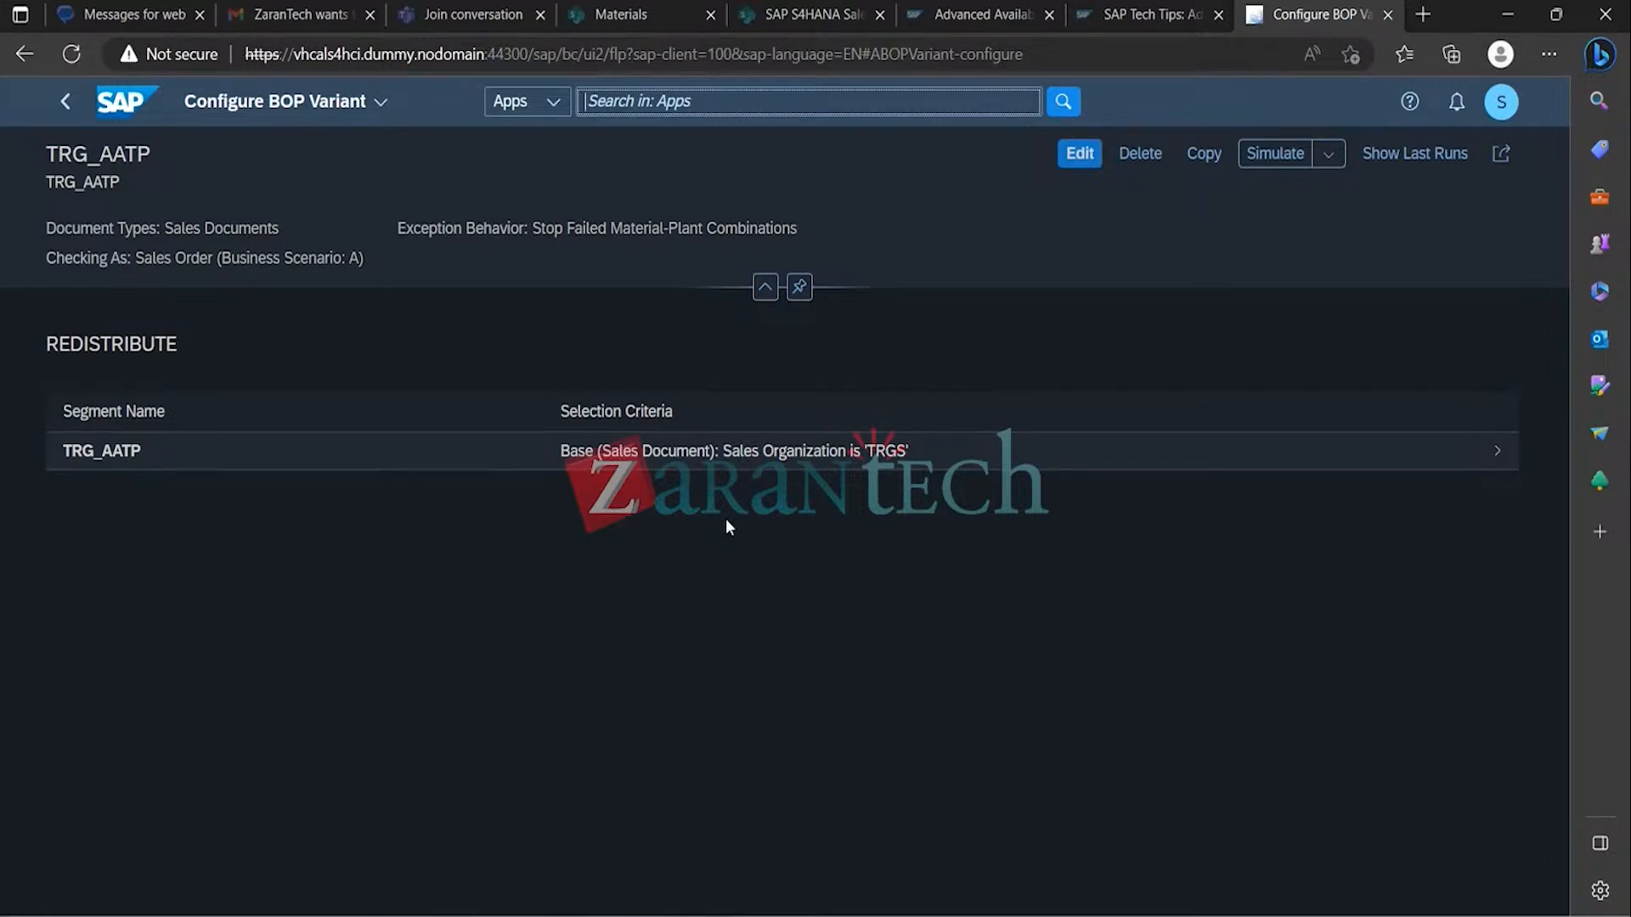
pyautogui.click(823, 97)
pyautogui.write('BOP')
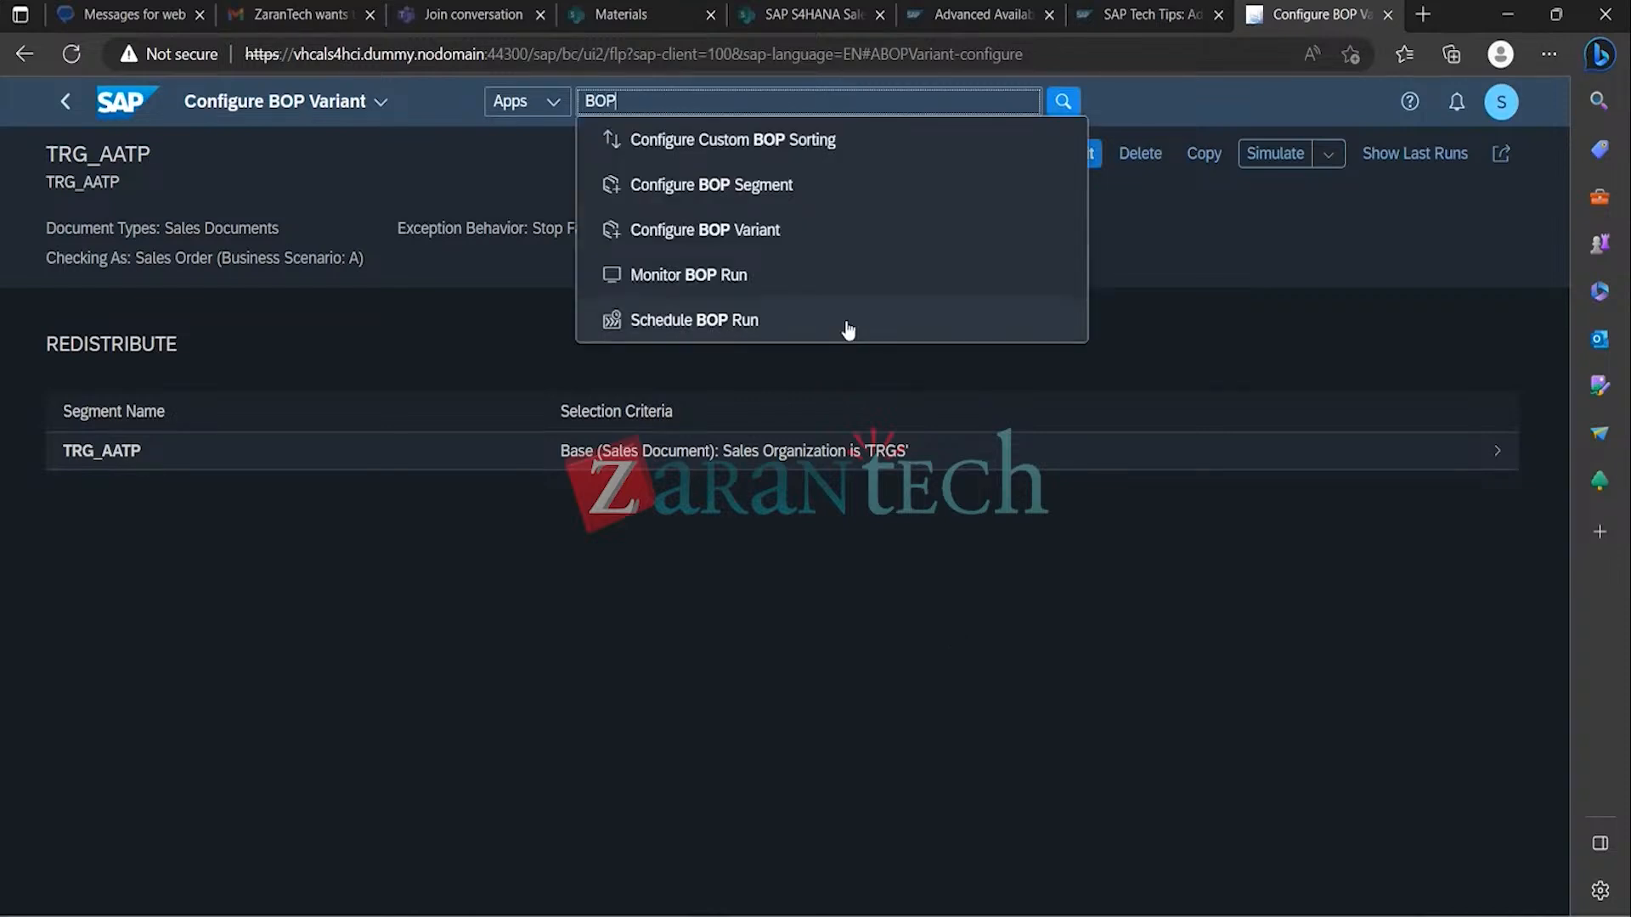
pyautogui.click(775, 242)
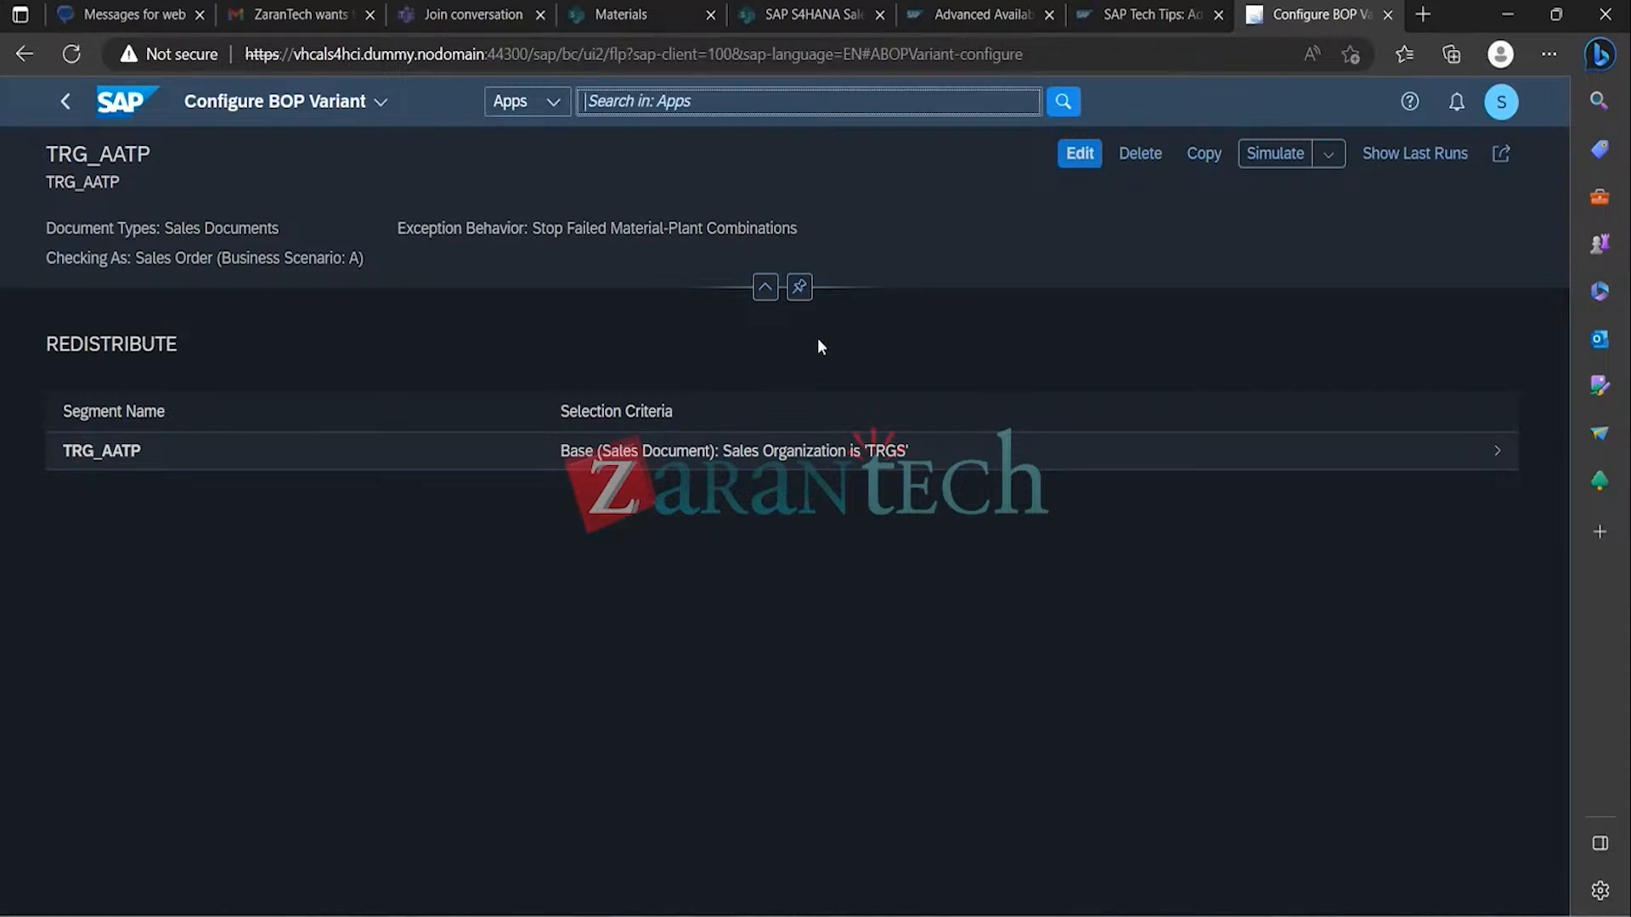
pyautogui.click(328, 464)
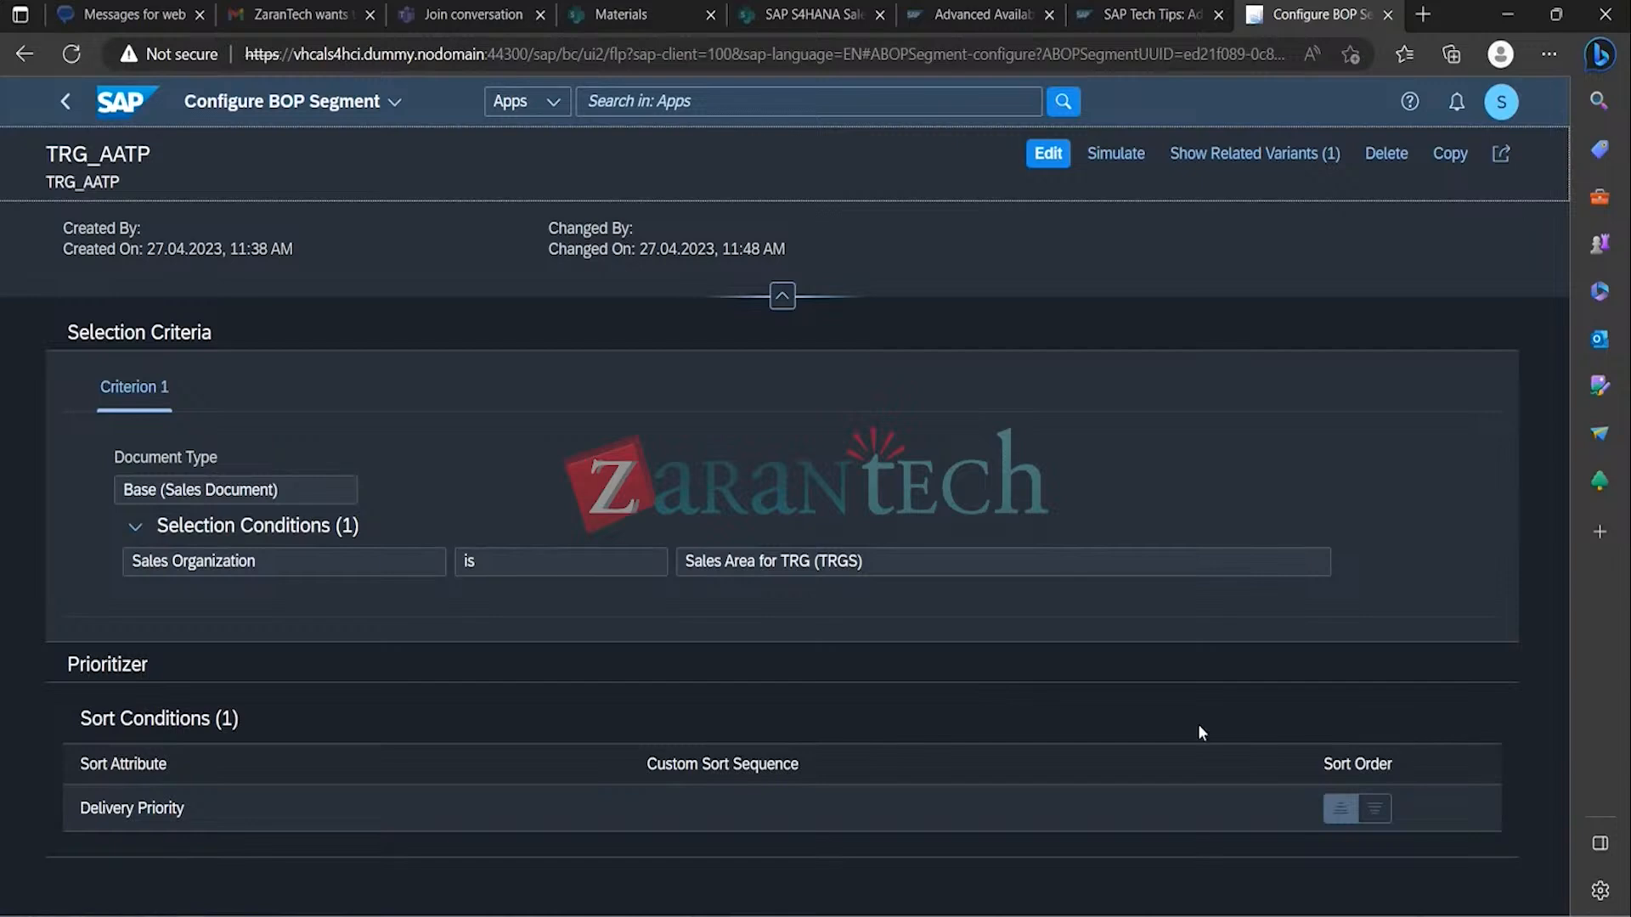
pyautogui.click(1137, 159)
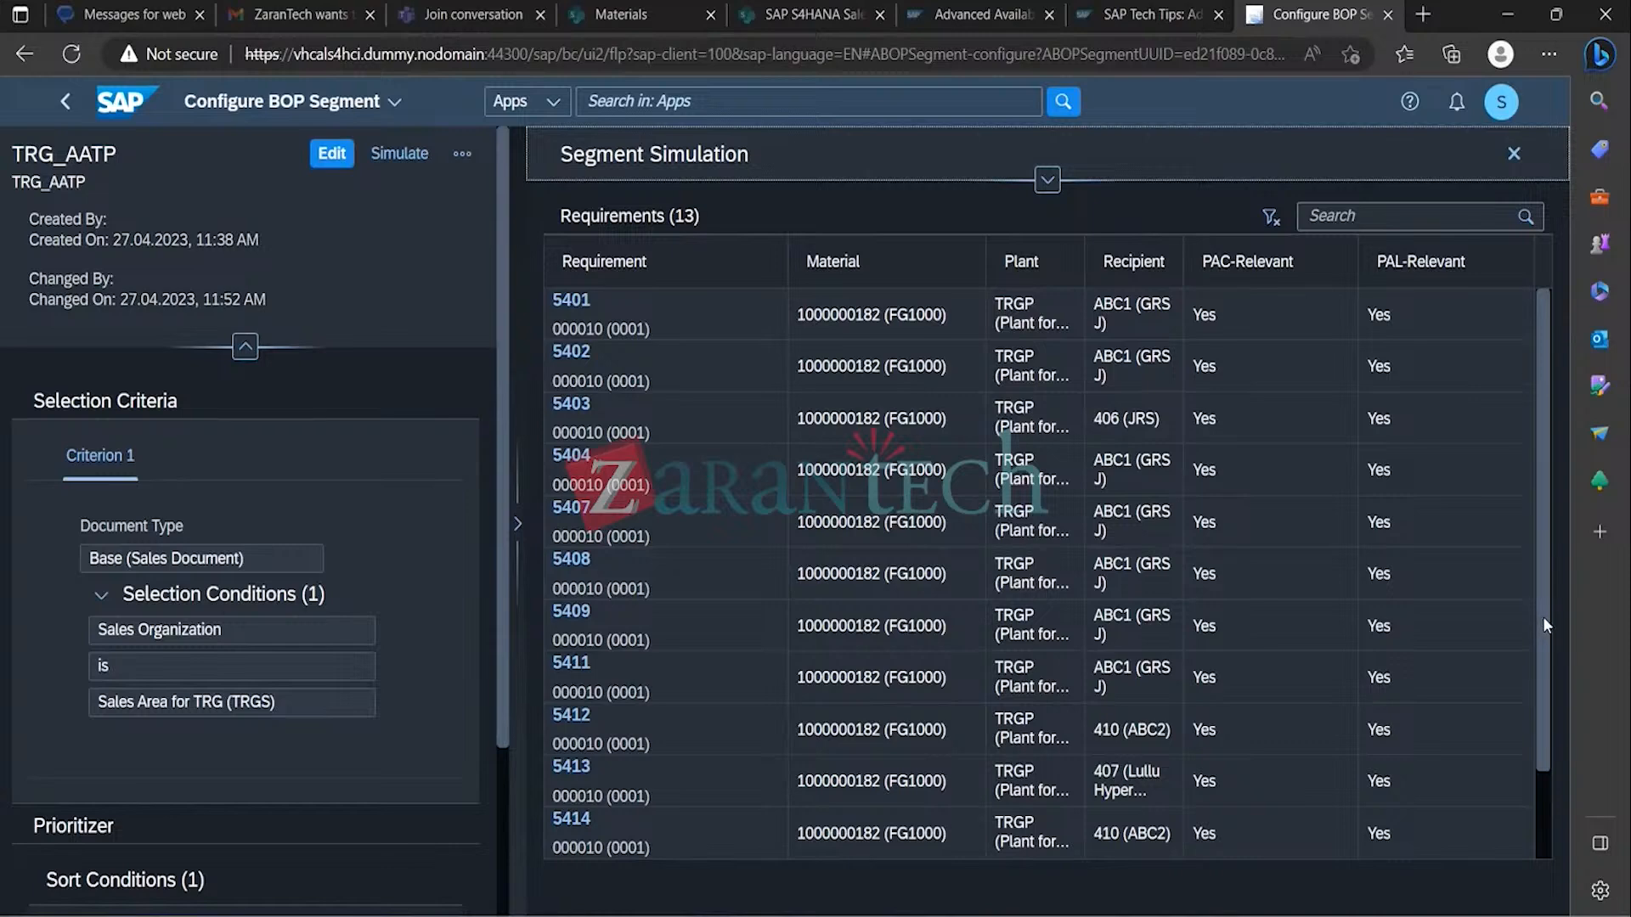
pyautogui.moveTo(1542, 617); pyautogui.dragTo(1546, 741)
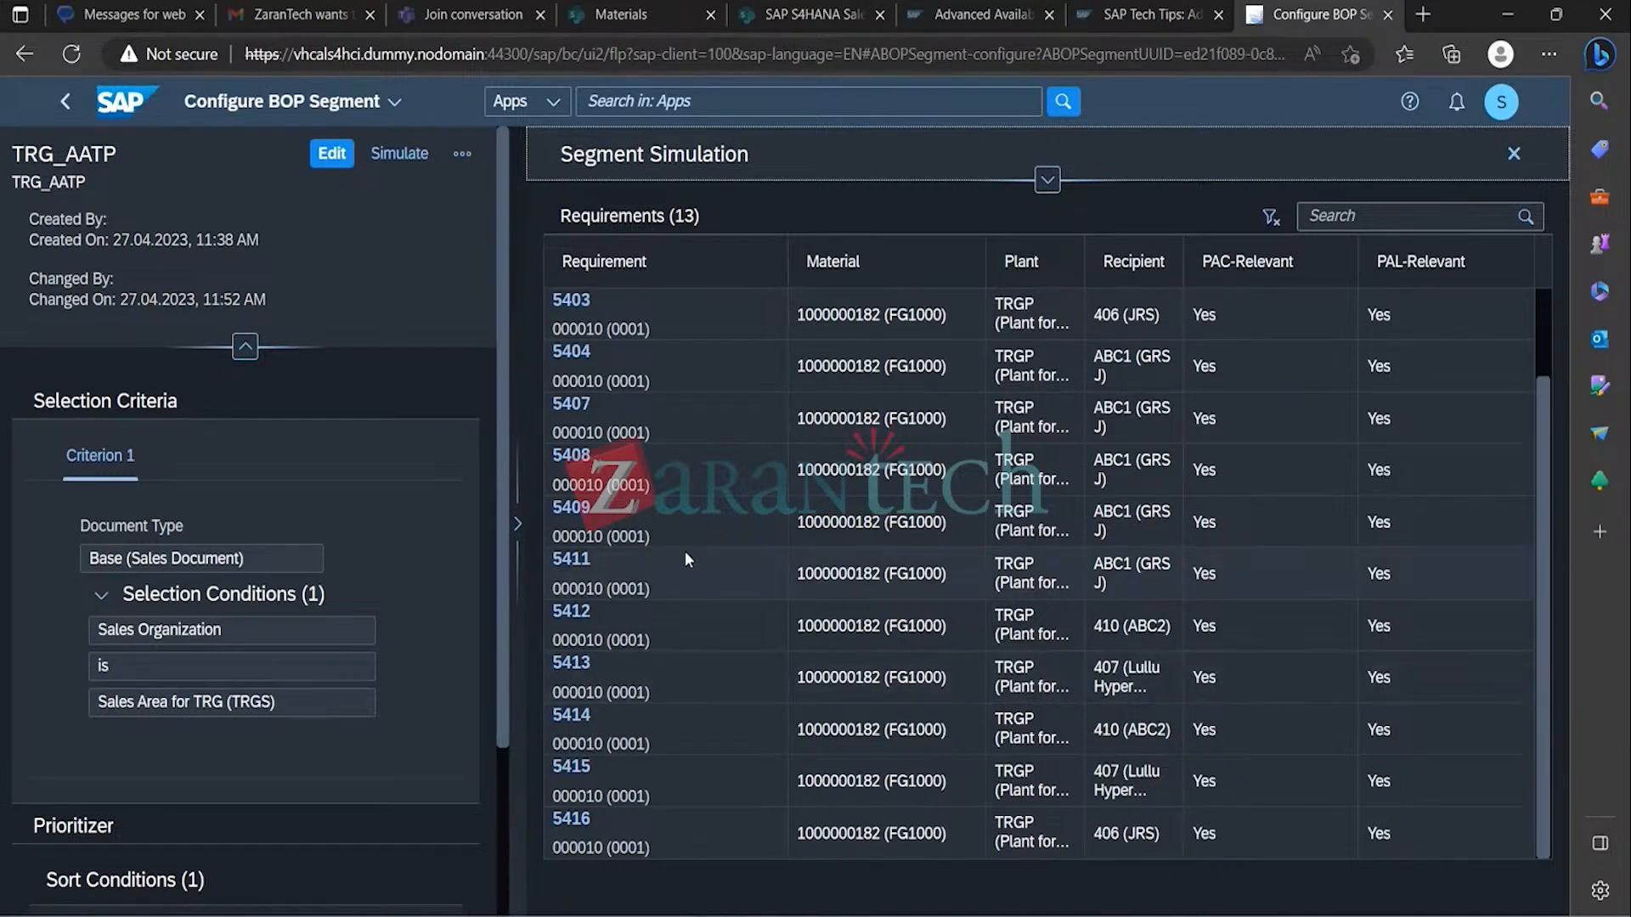
# Step: Close the segment simulation, search the apps for BOP, and reopen segment TRG_AATP from the unfiltered list in Configure BOP Segment
pyautogui.click(405, 158)
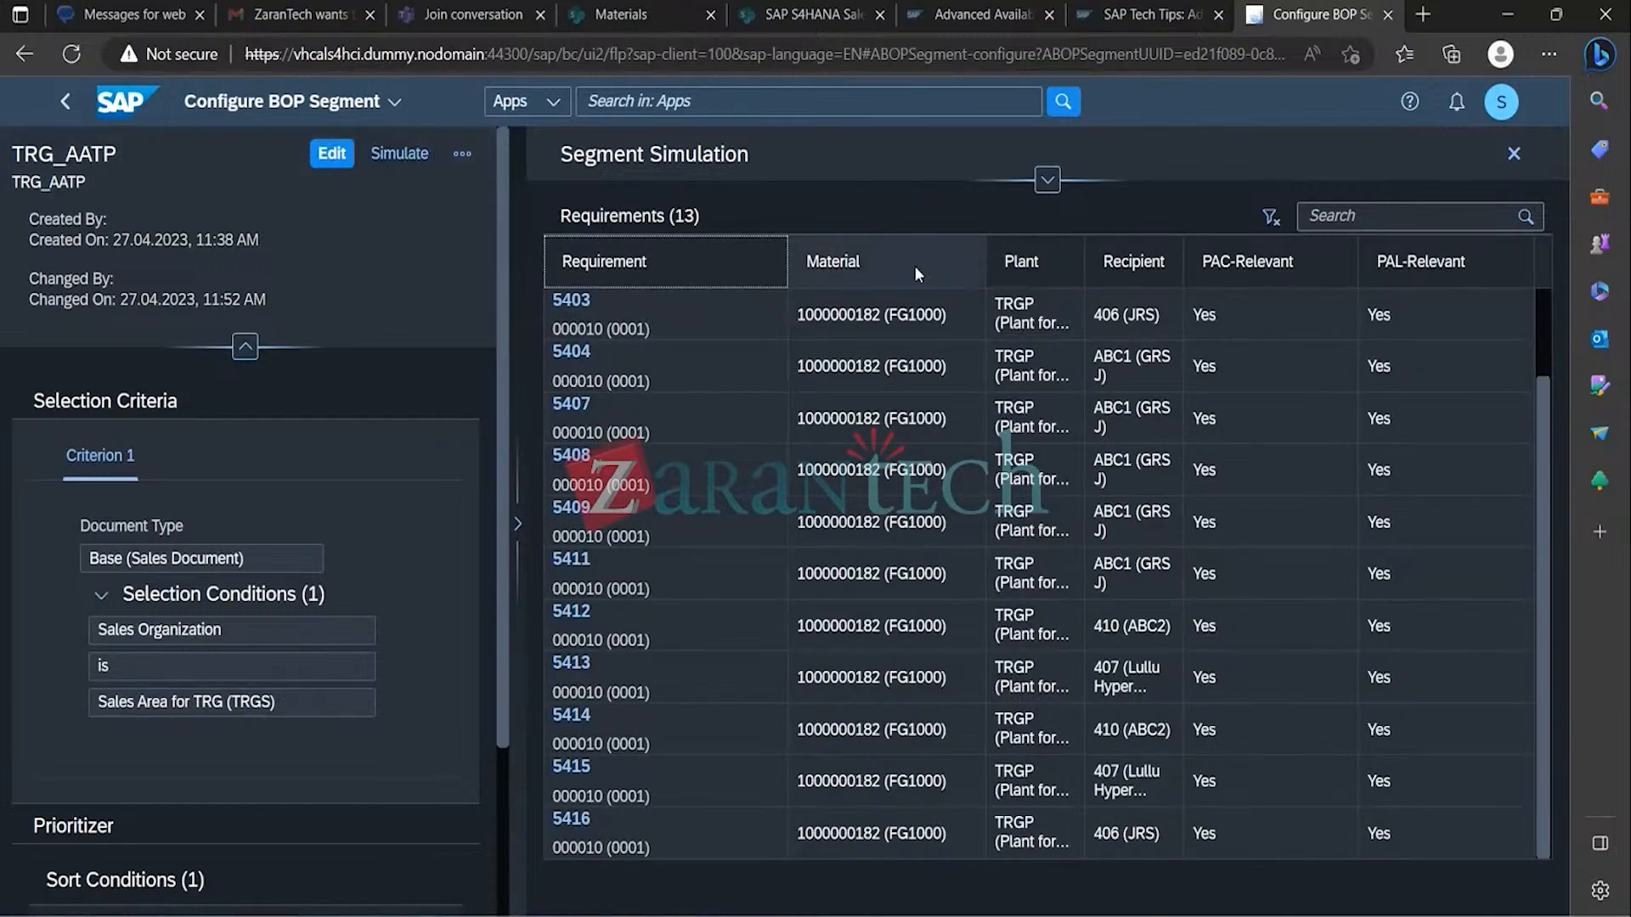
pyautogui.click(1514, 153)
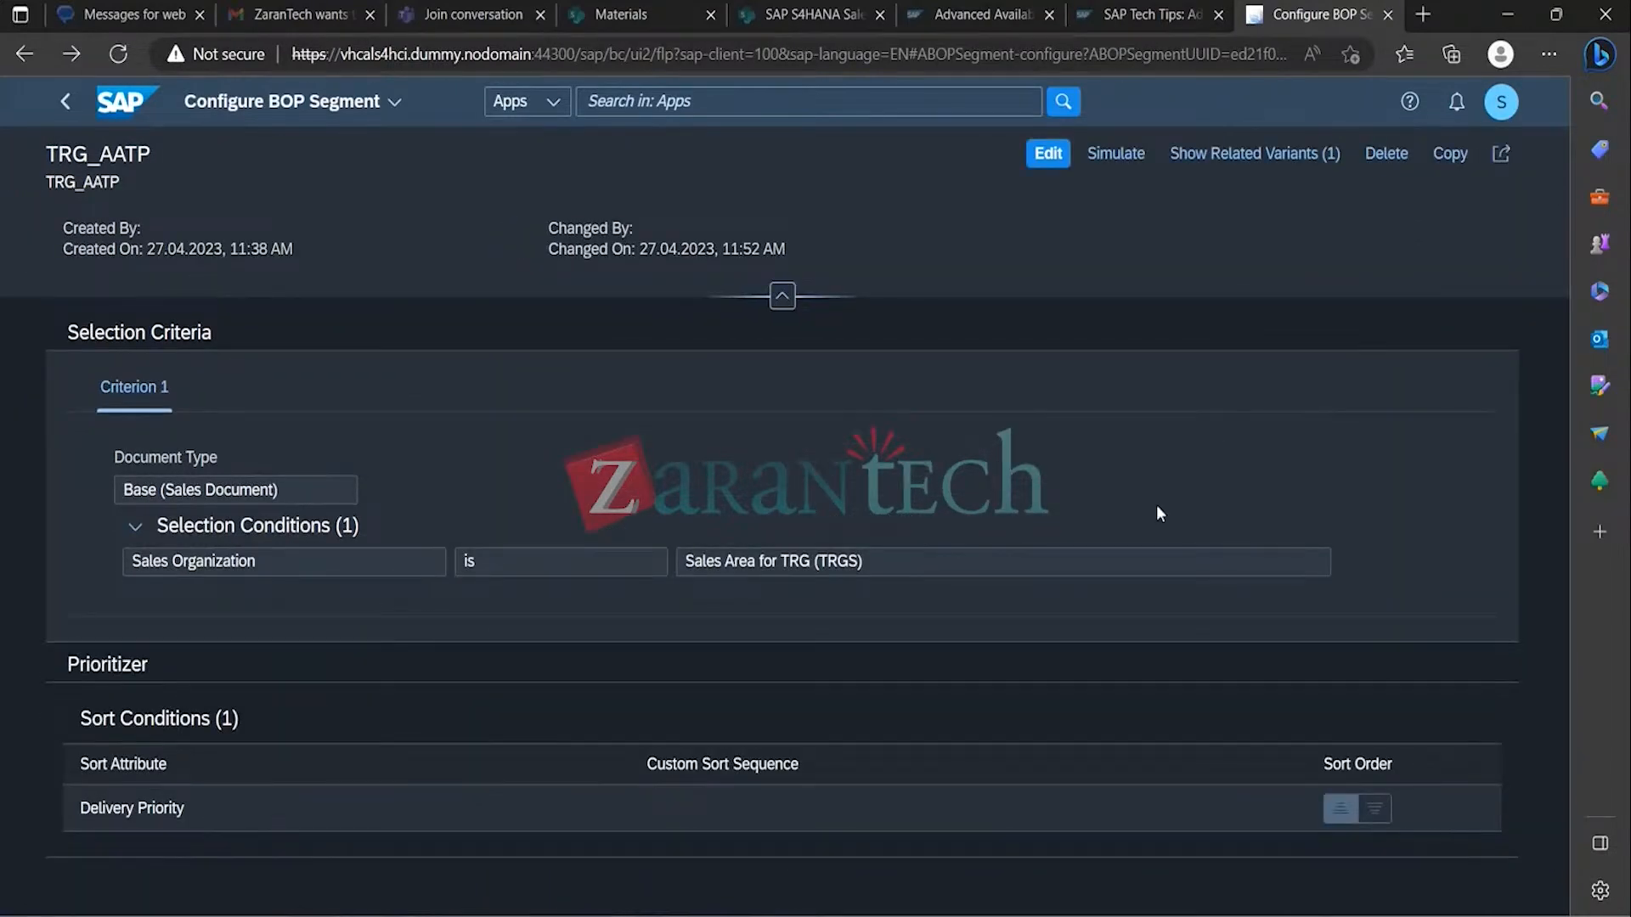
pyautogui.click(950, 102)
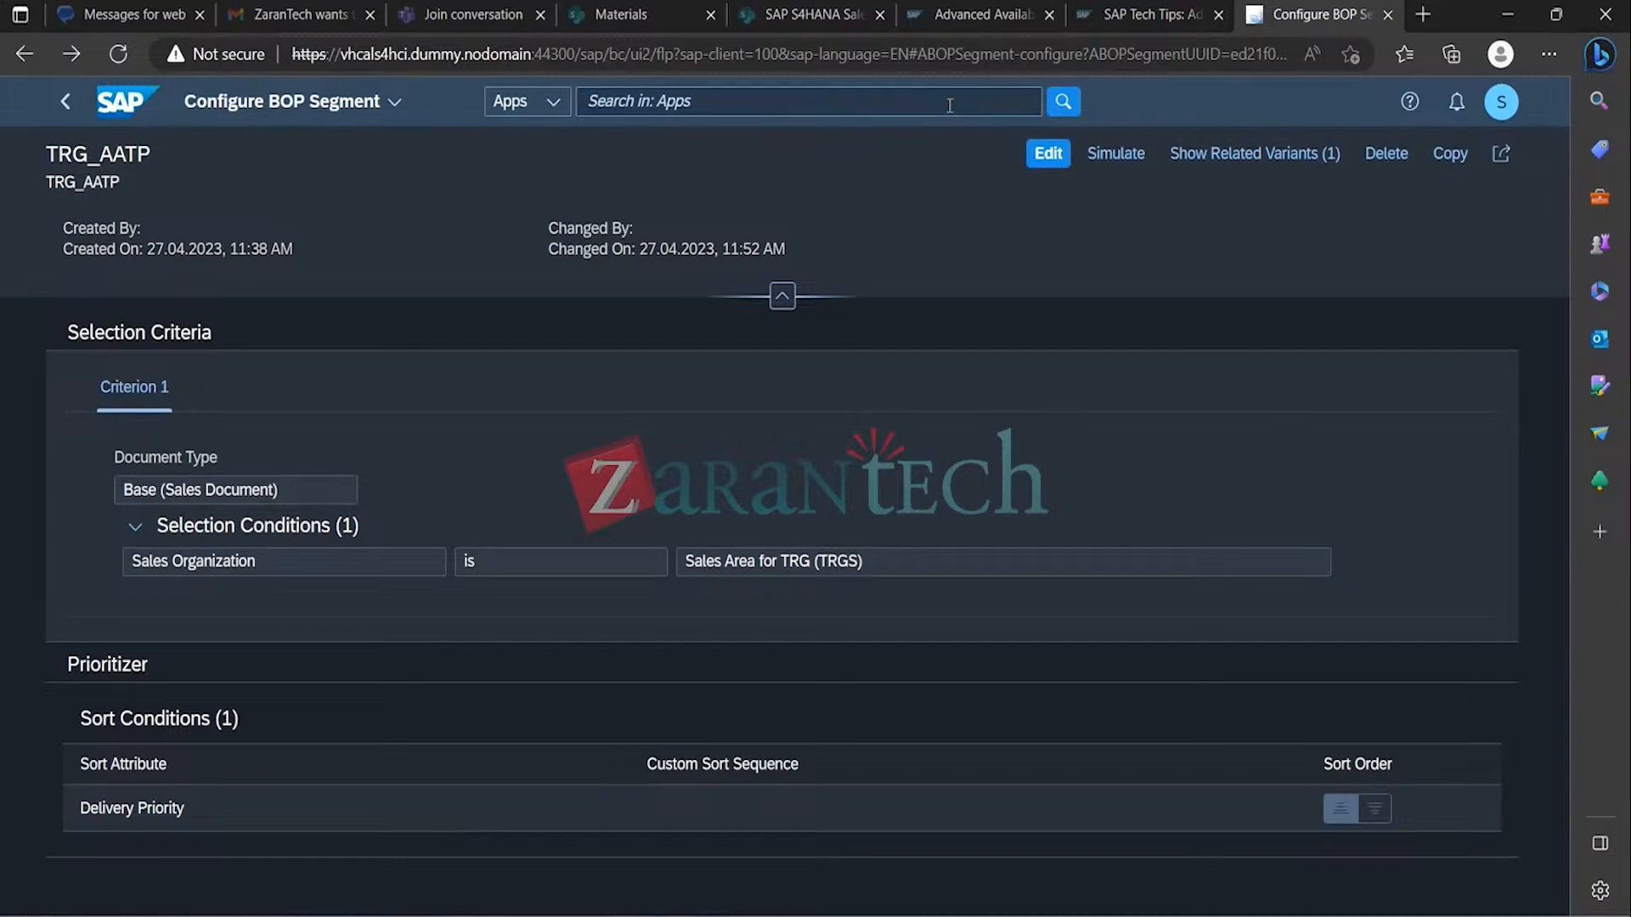
pyautogui.write('BOP')
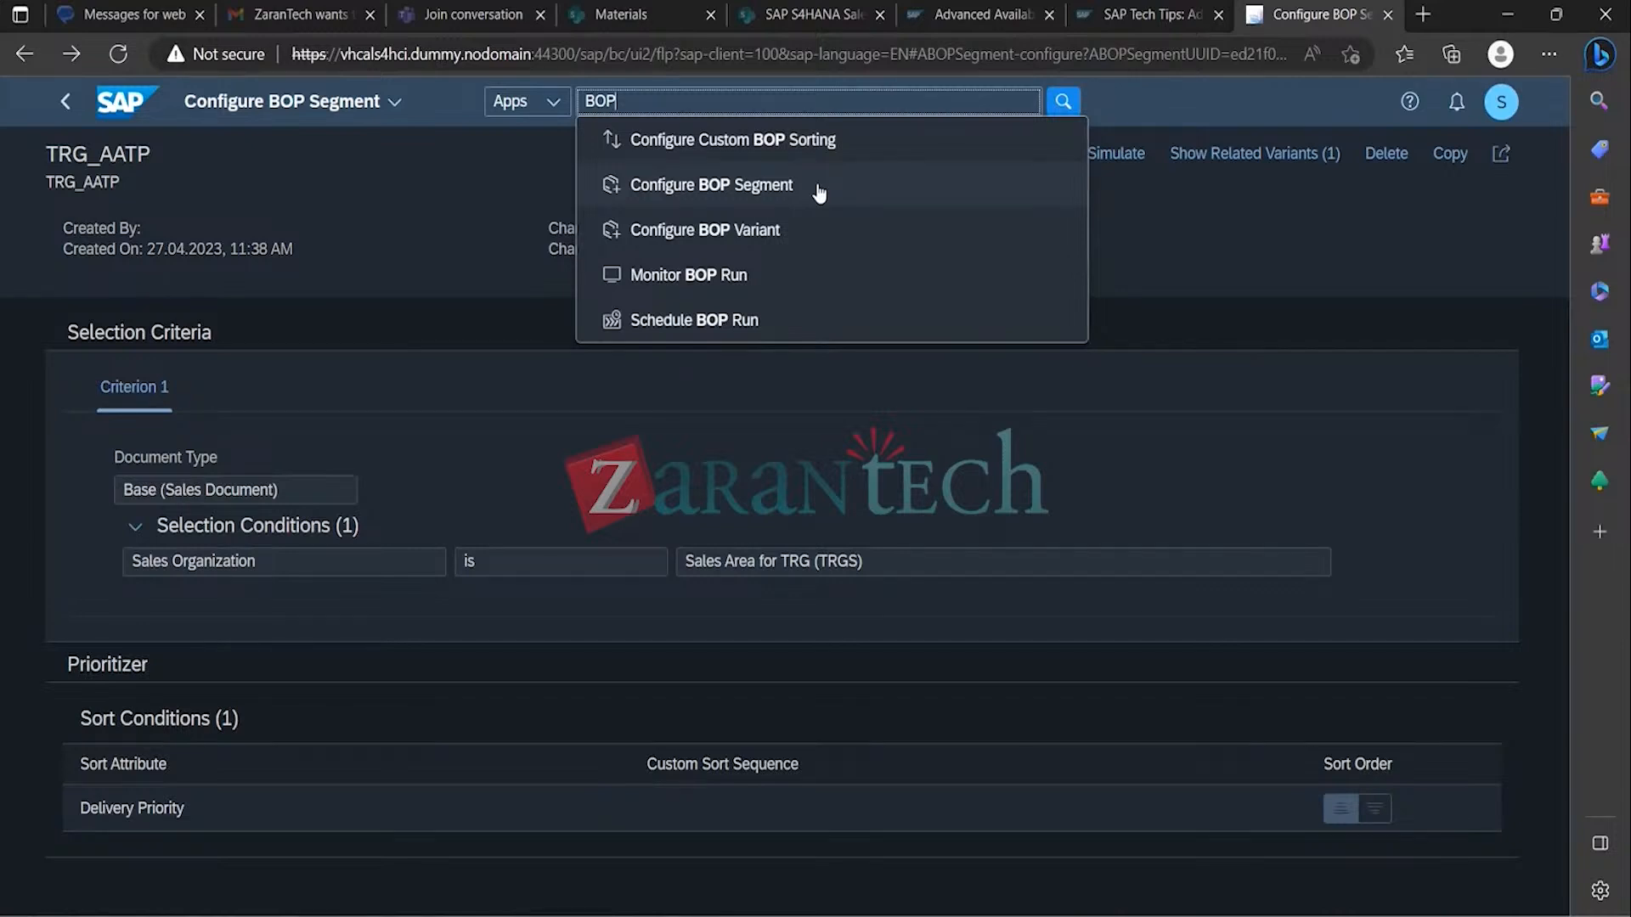
pyautogui.click(768, 183)
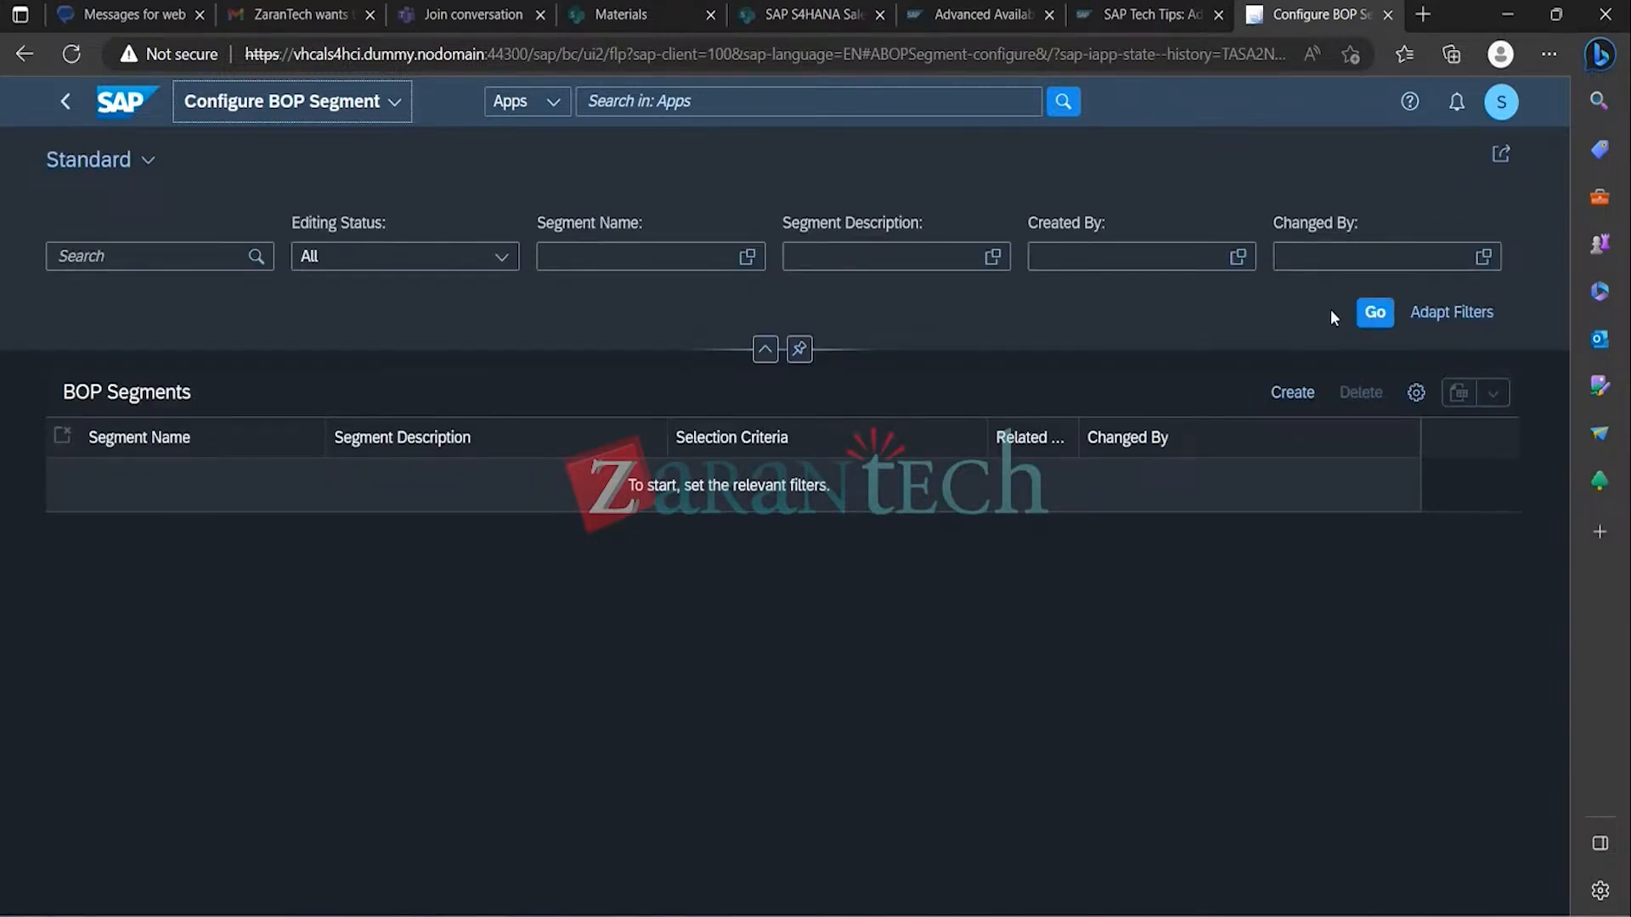
pyautogui.click(1363, 313)
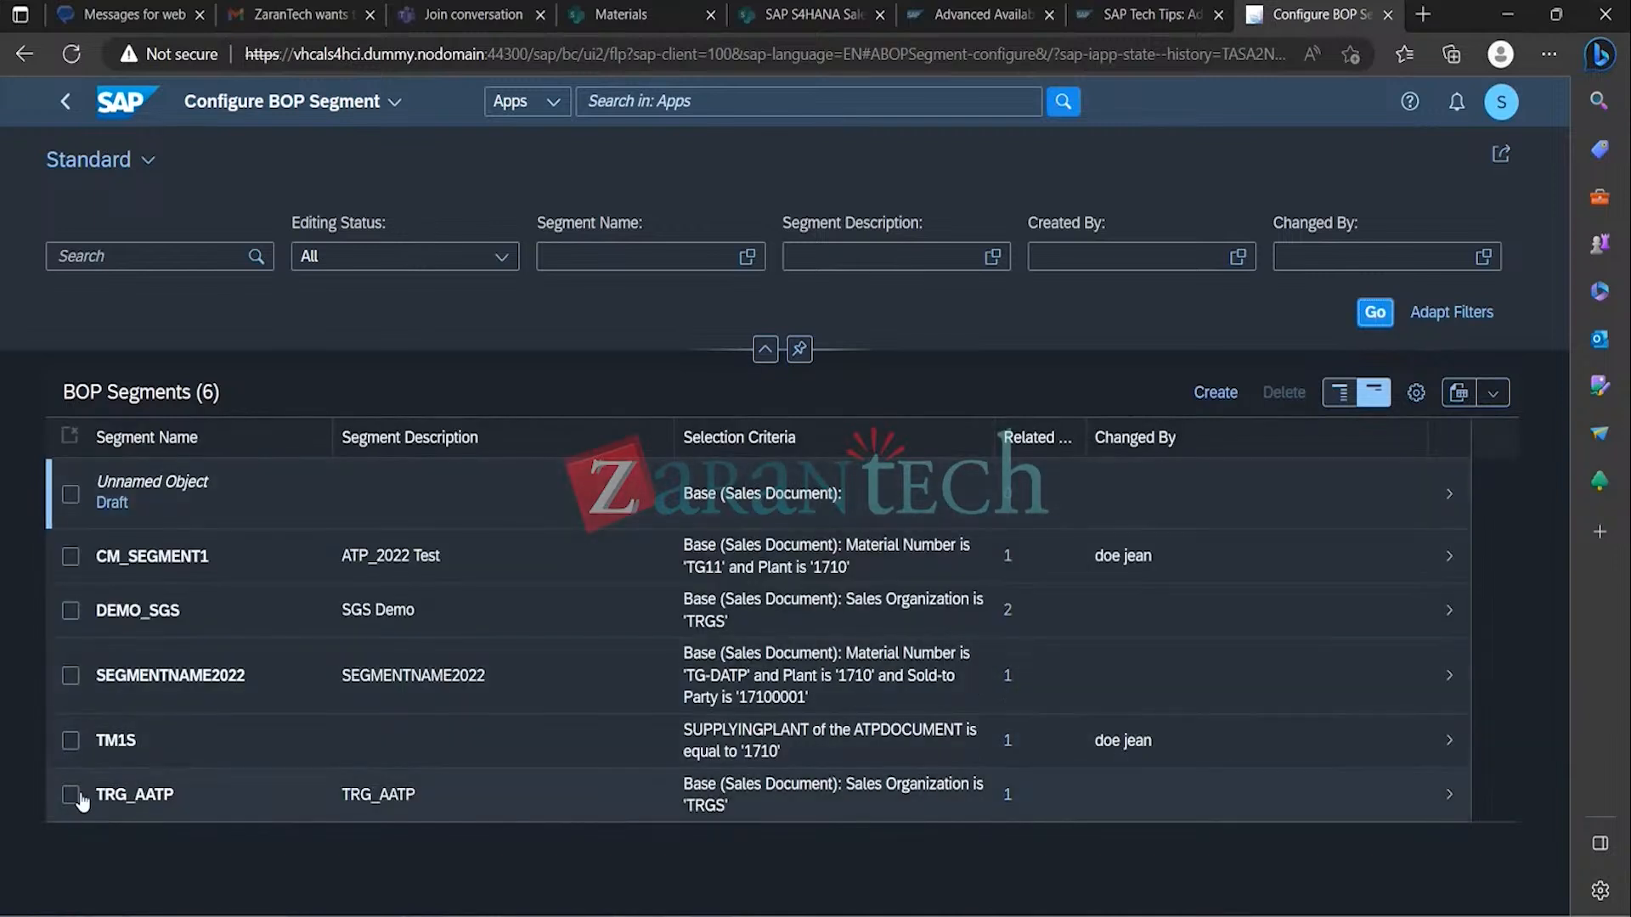
pyautogui.click(75, 796)
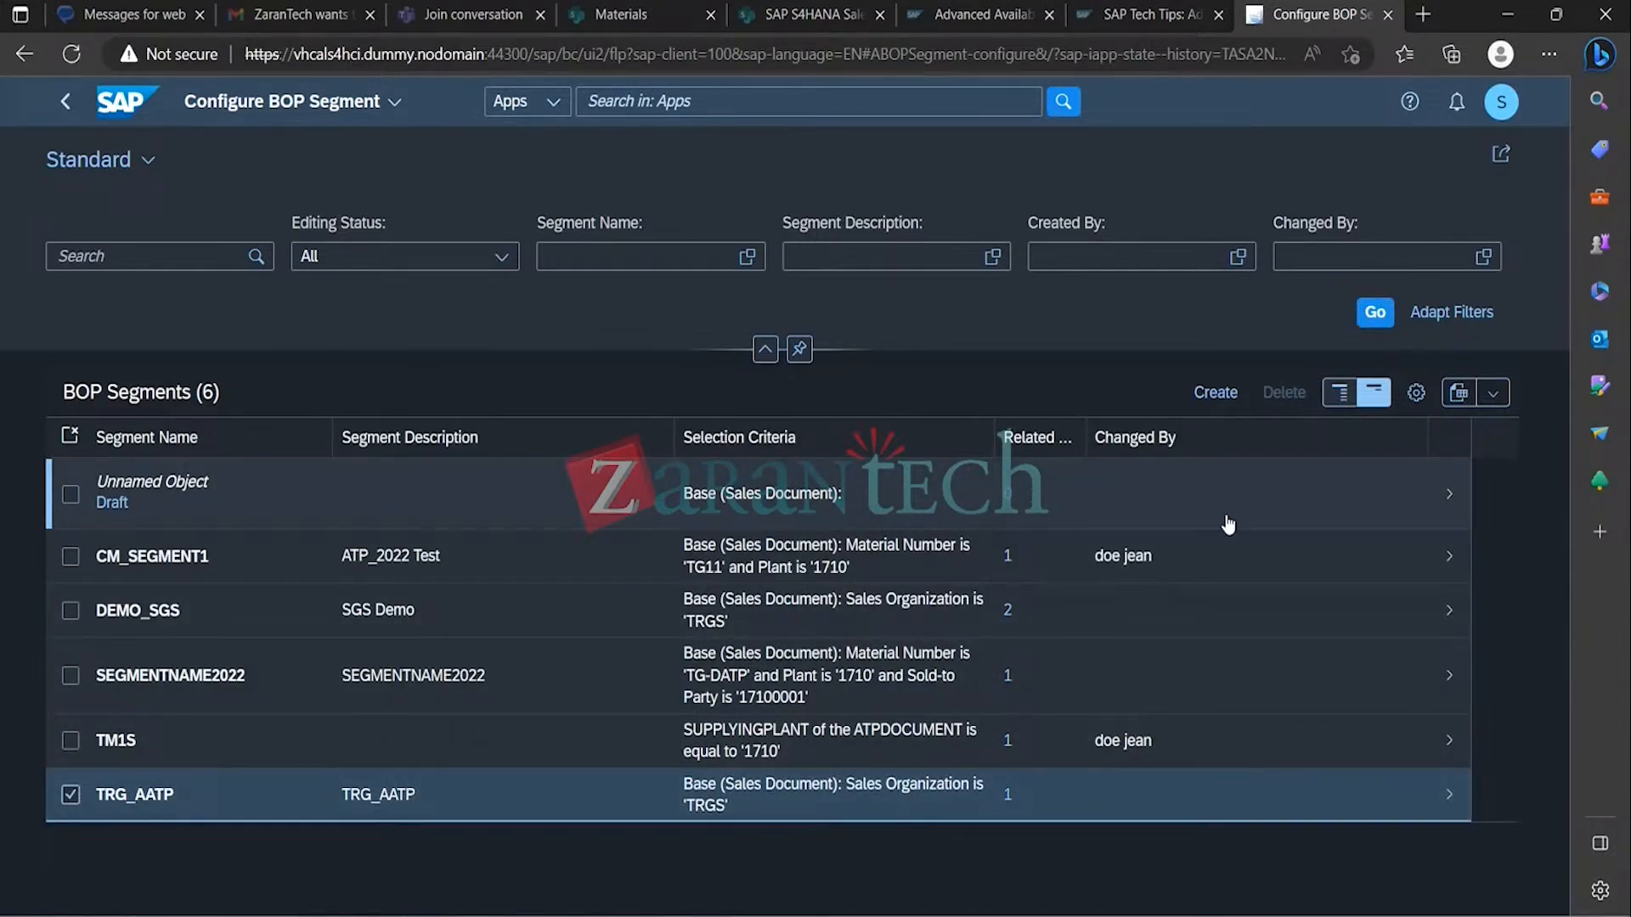
pyautogui.click(588, 783)
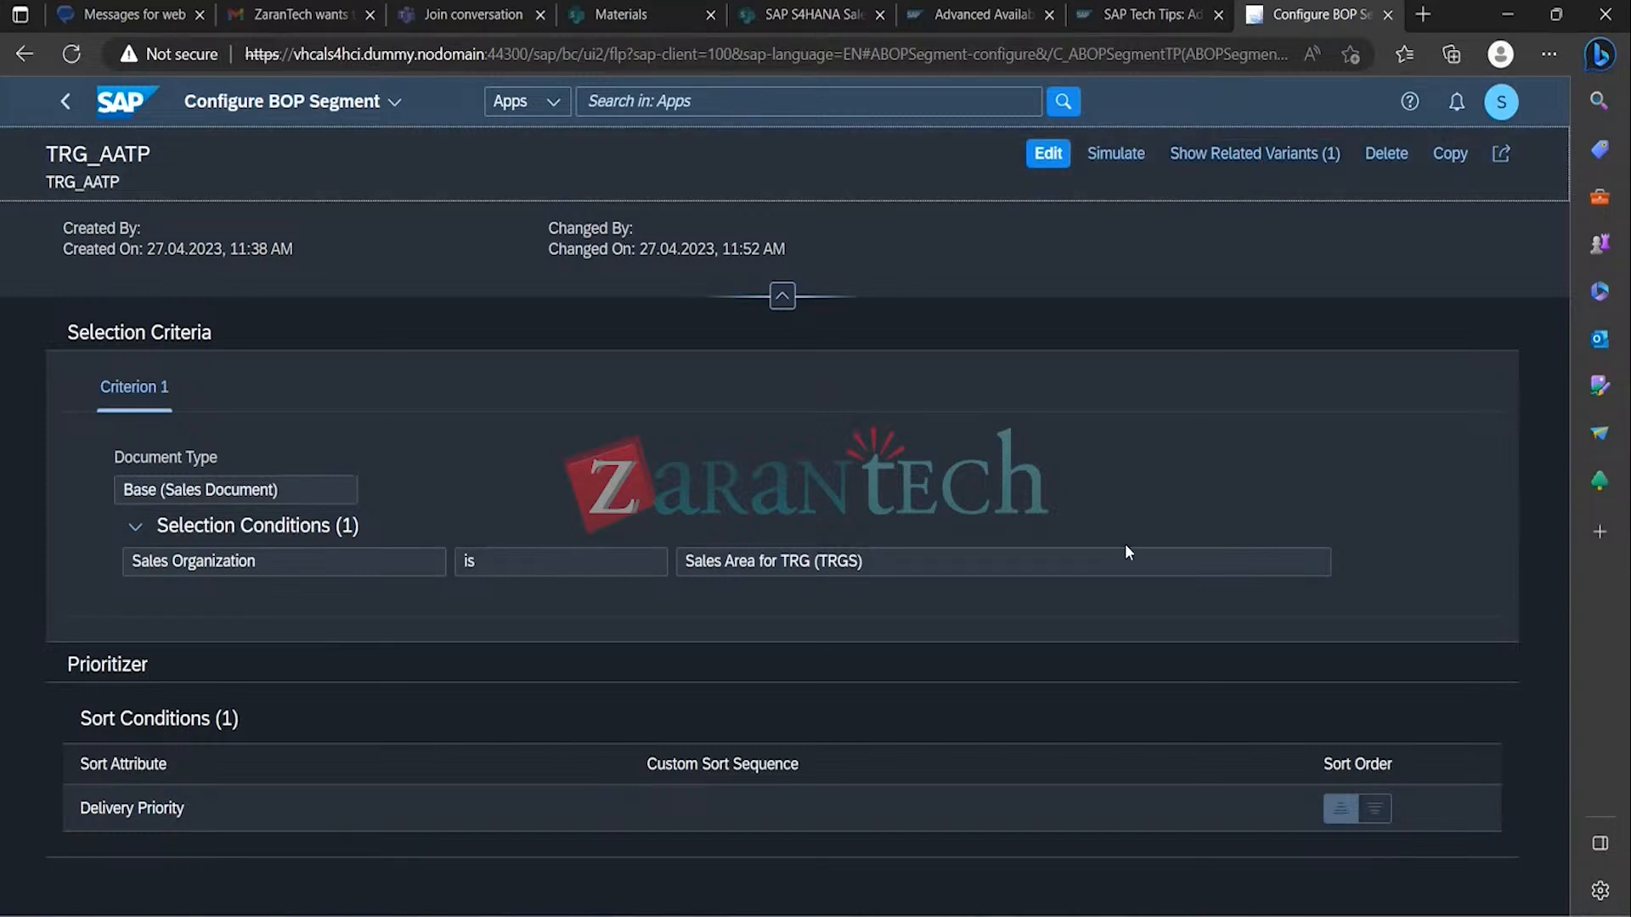
pyautogui.click(836, 107)
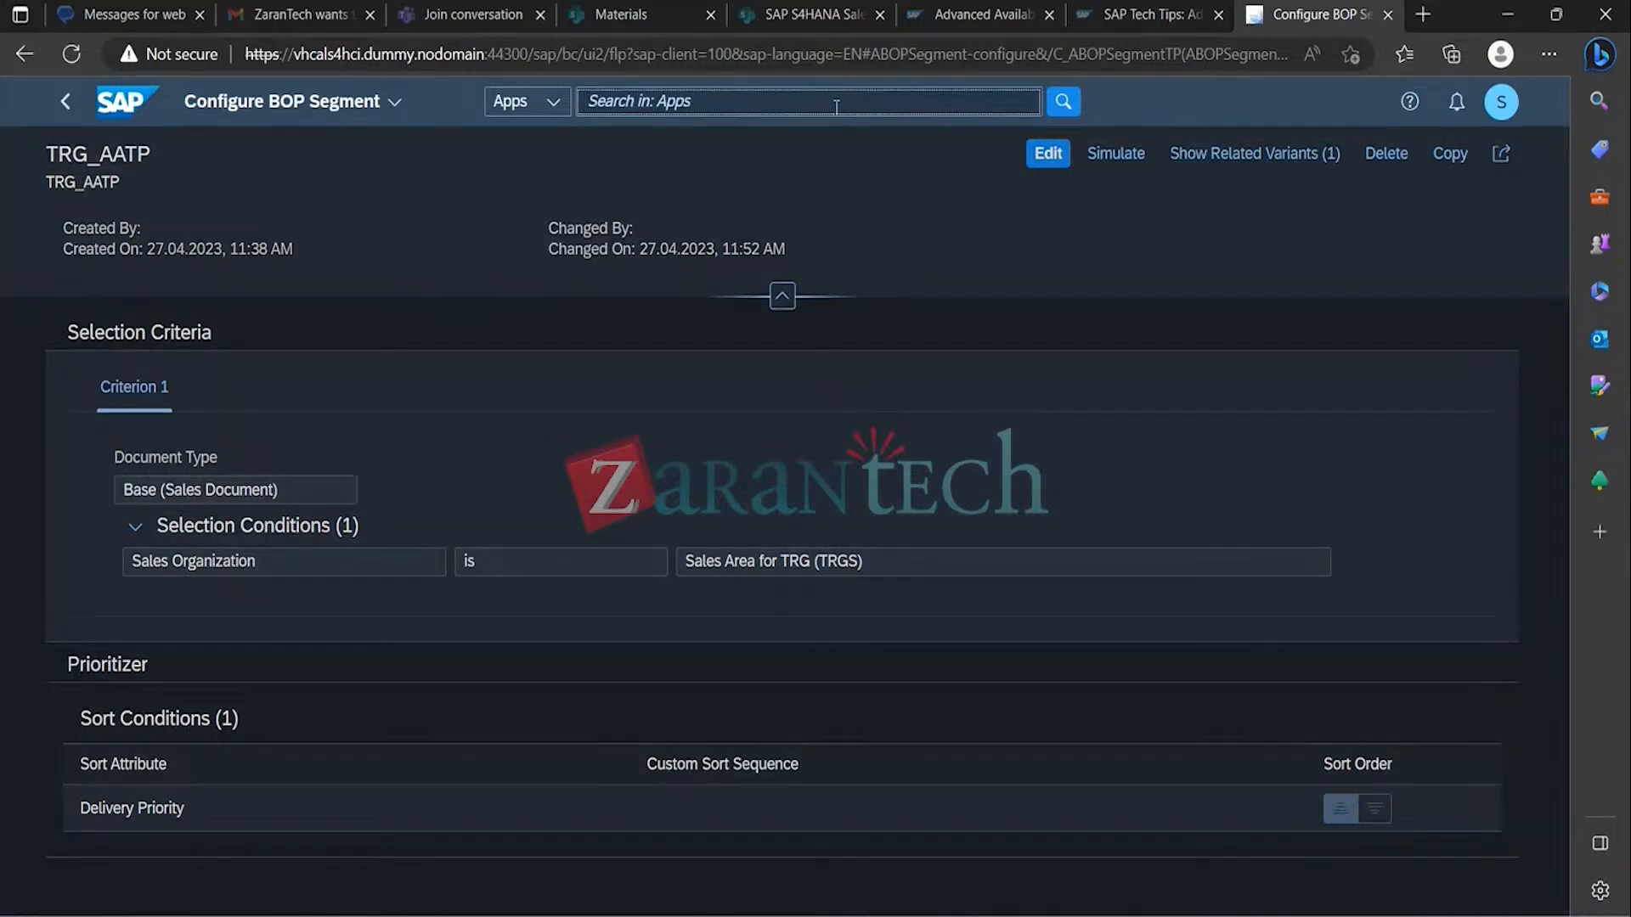
pyautogui.write('BOP')
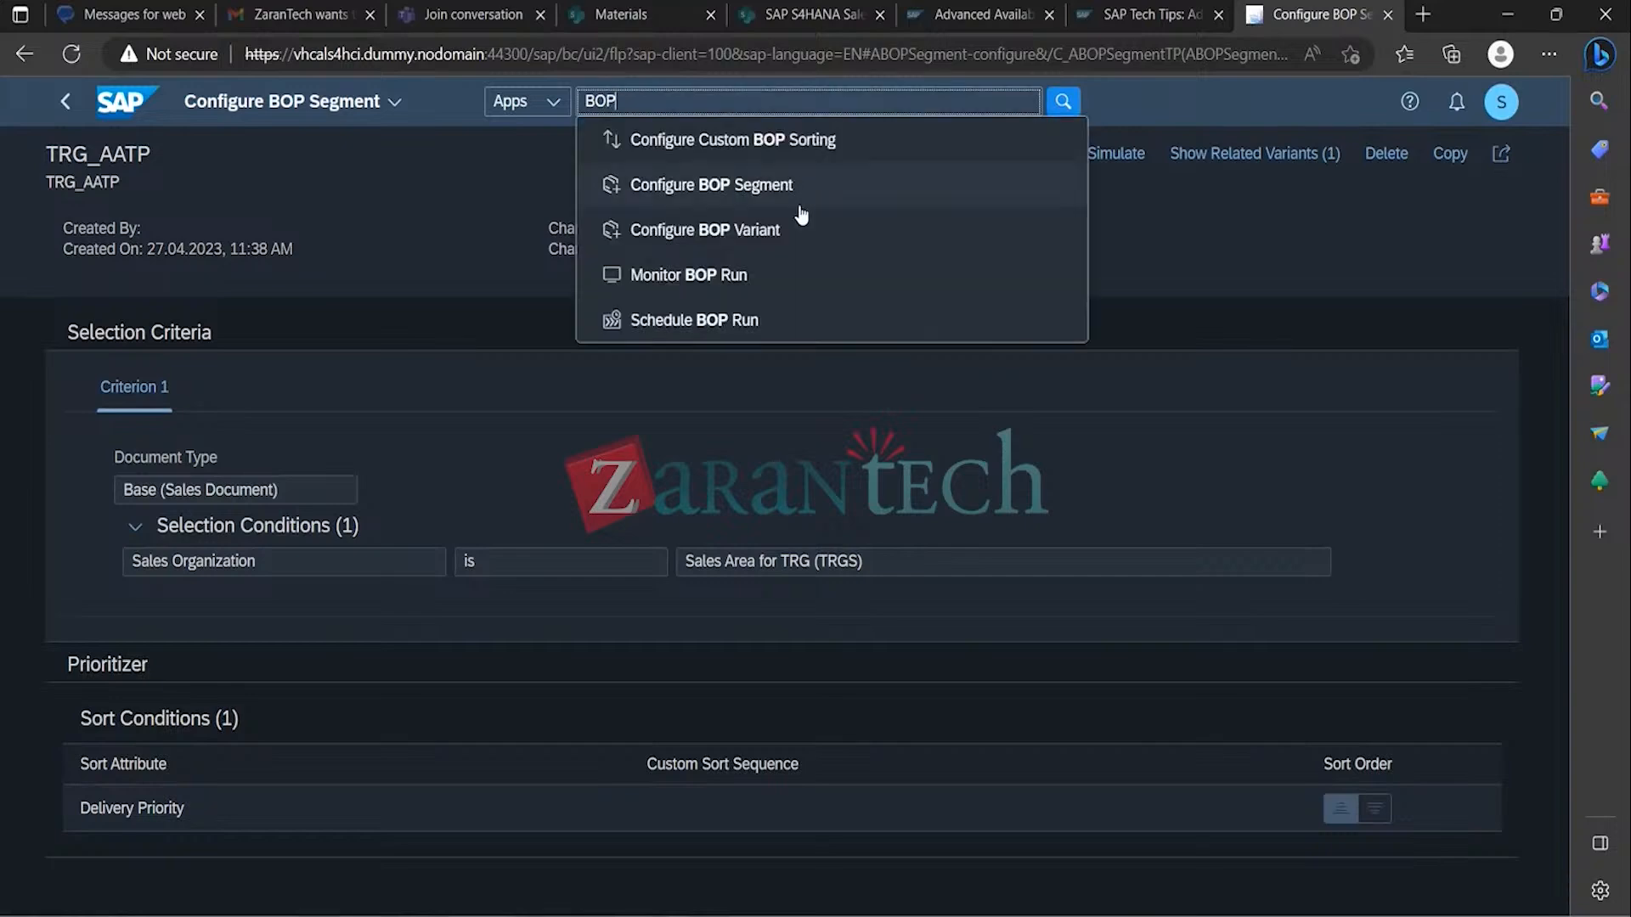
pyautogui.click(748, 276)
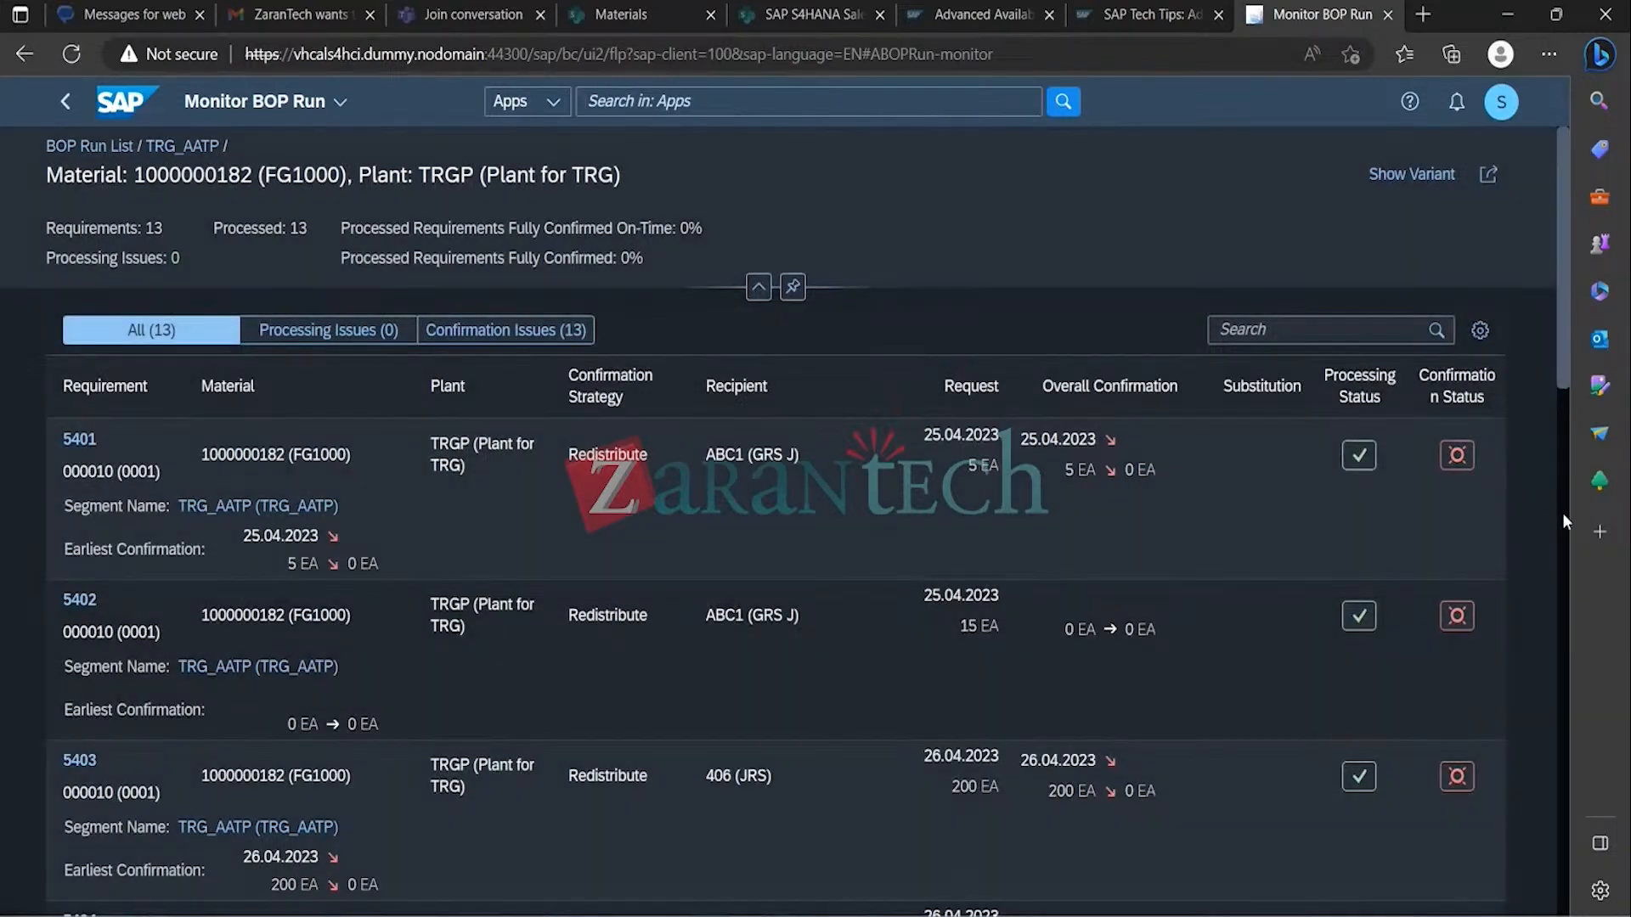
pyautogui.moveTo(1564, 410); pyautogui.dragTo(1560, 856)
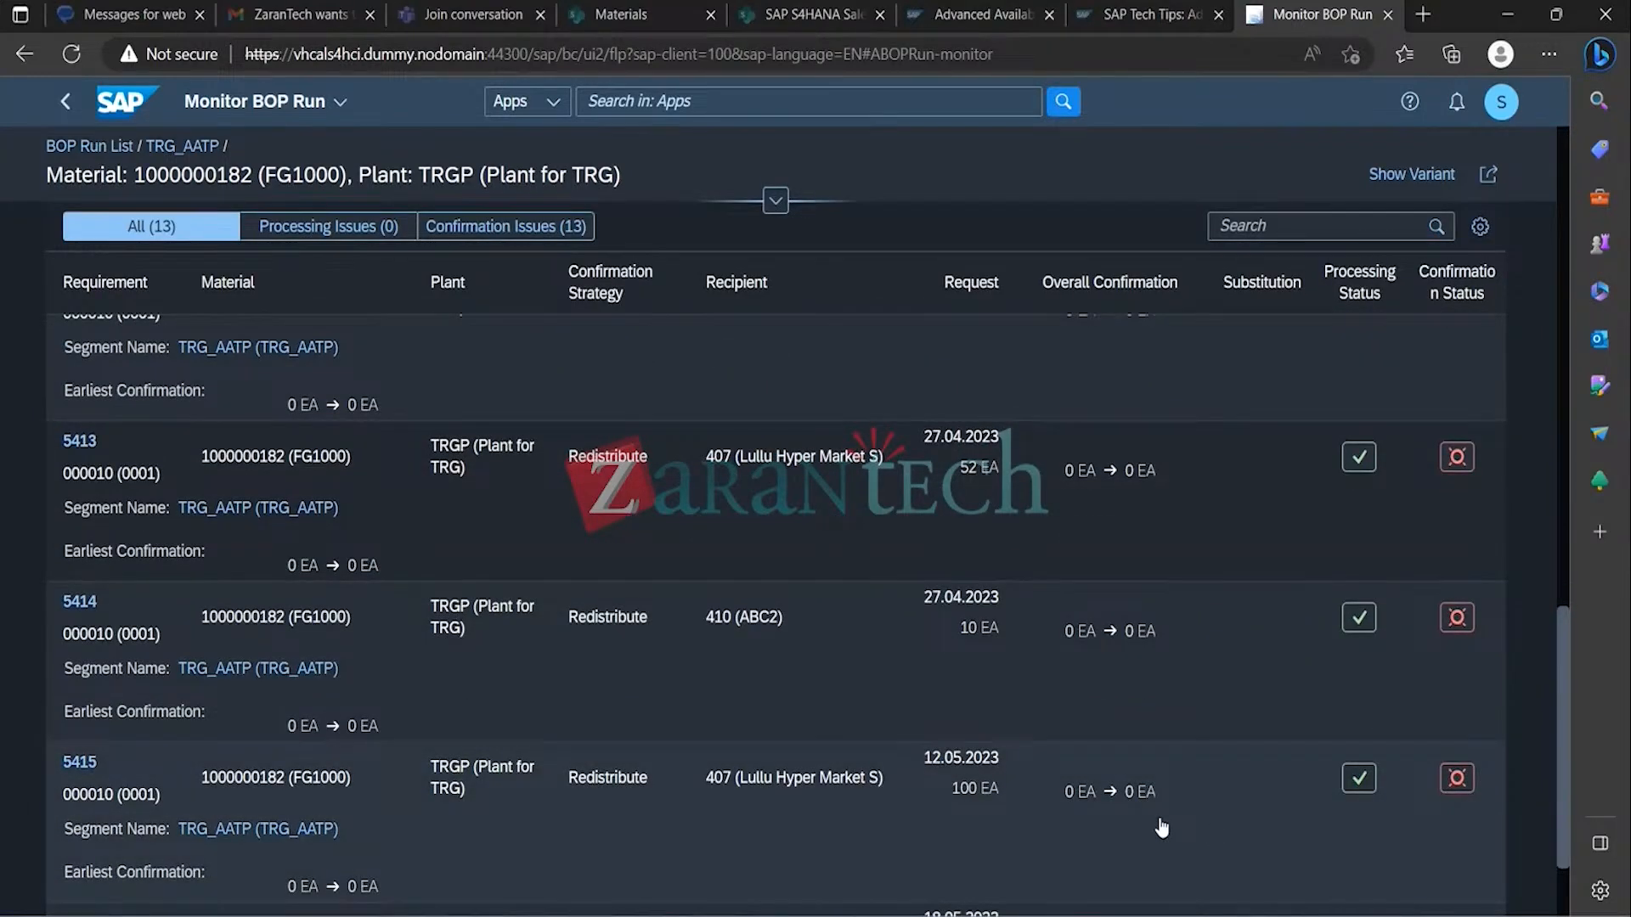
pyautogui.moveTo(1564, 805); pyautogui.dragTo(1571, 858)
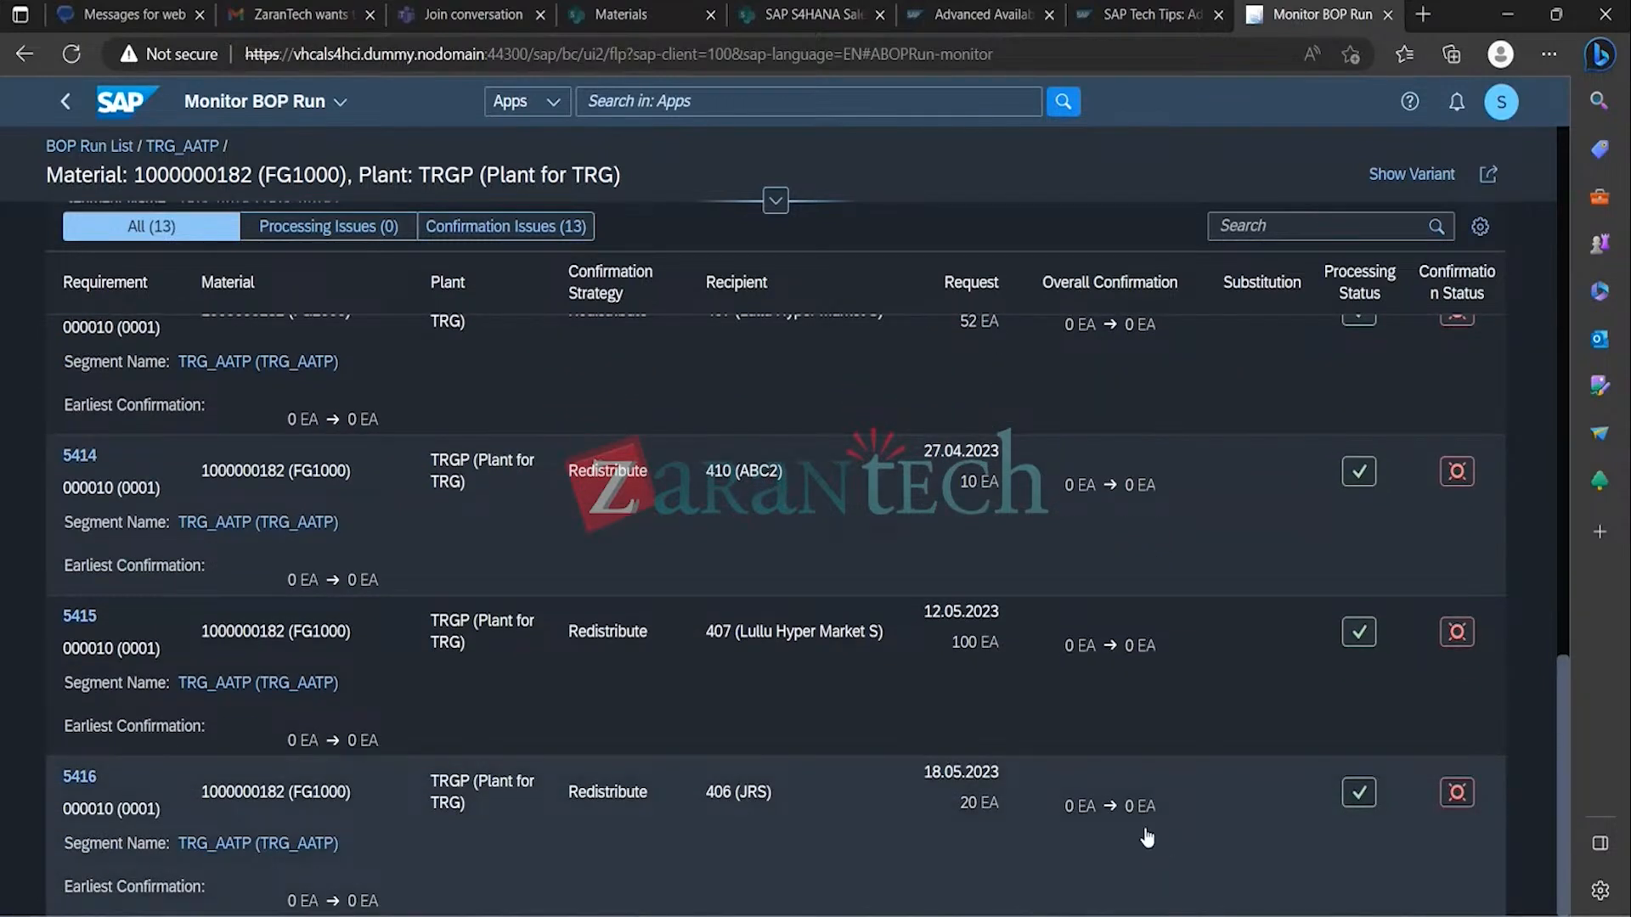
# Step: Switch to SAP GUI and open the last listed requirement's sales order for change to inspect its requested delivery date and item
pyautogui.moveTo(883, 916)
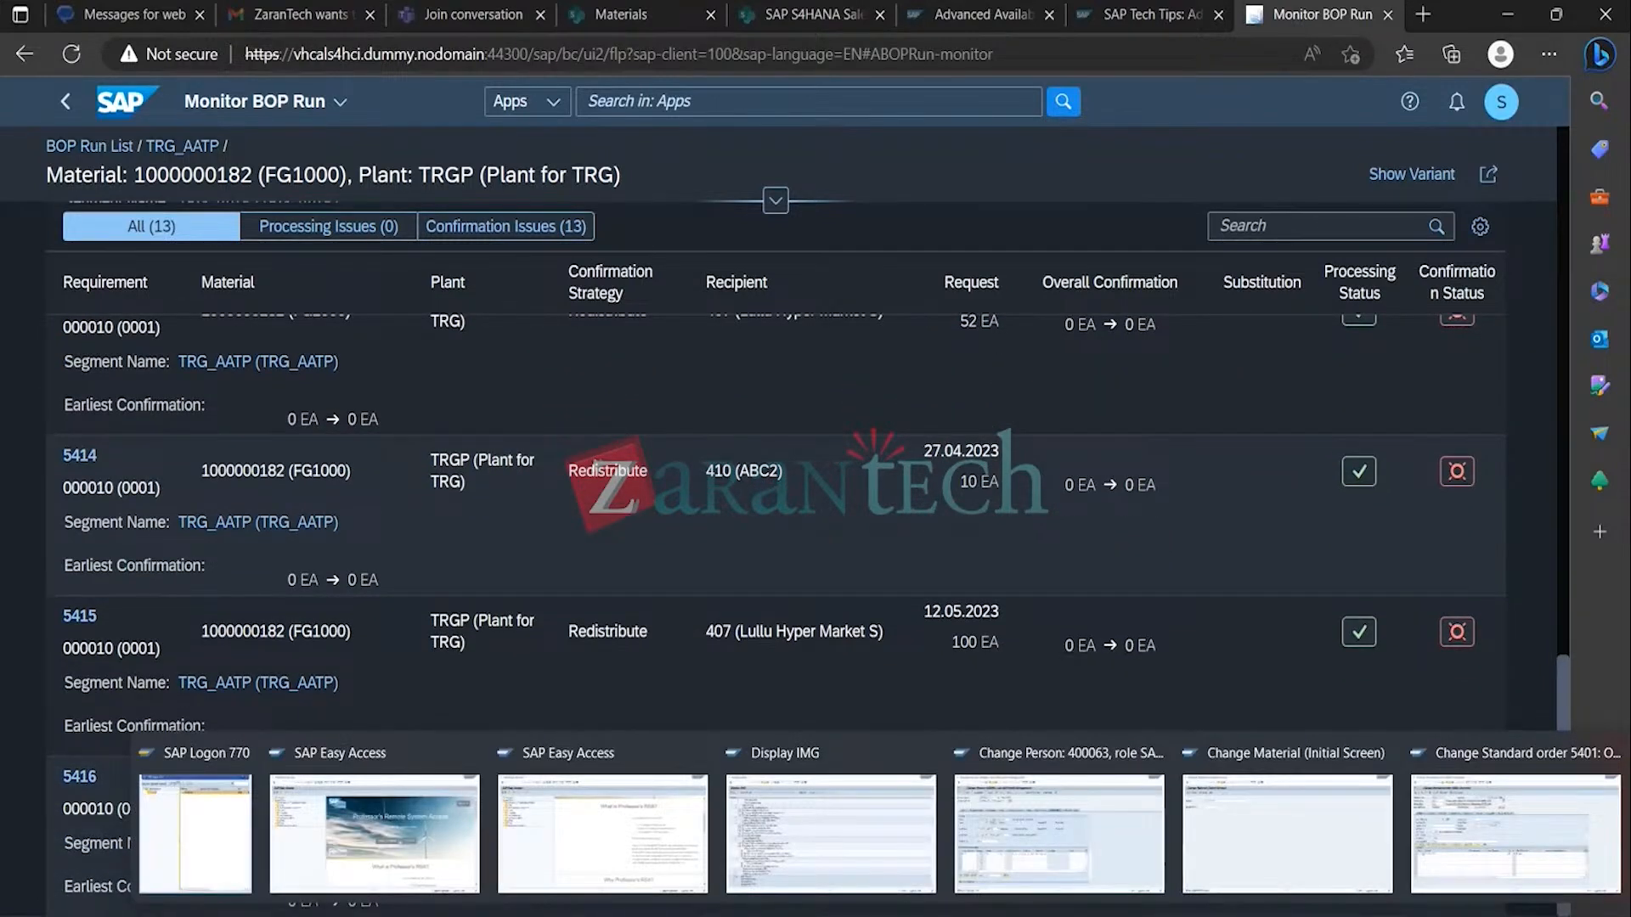
pyautogui.click(1109, 809)
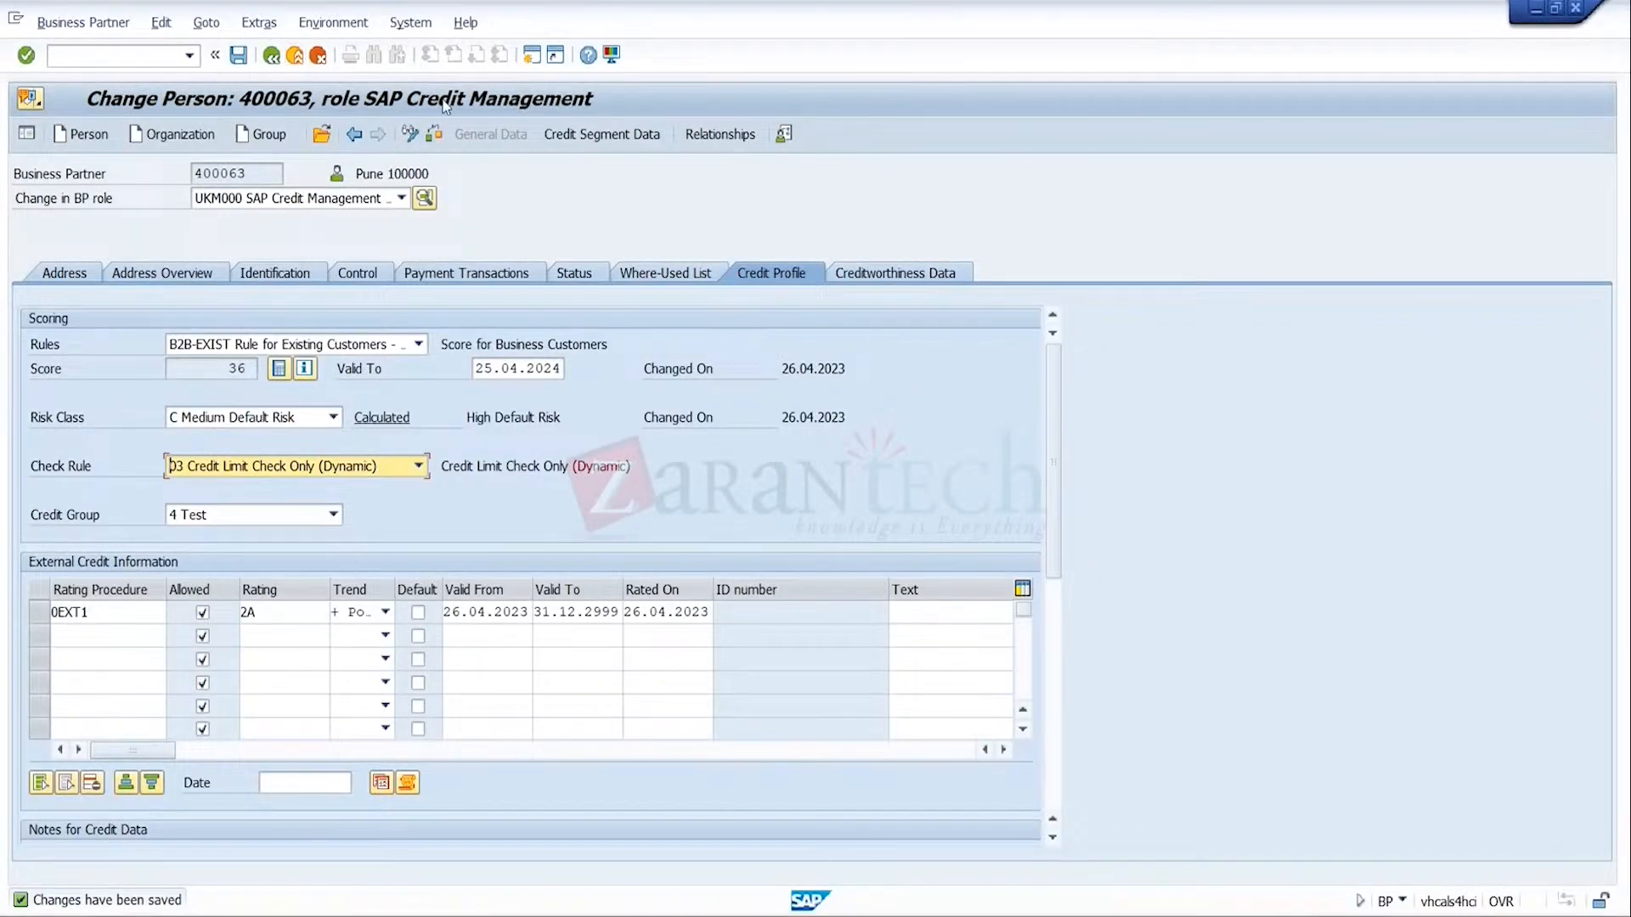
pyautogui.moveTo(883, 916)
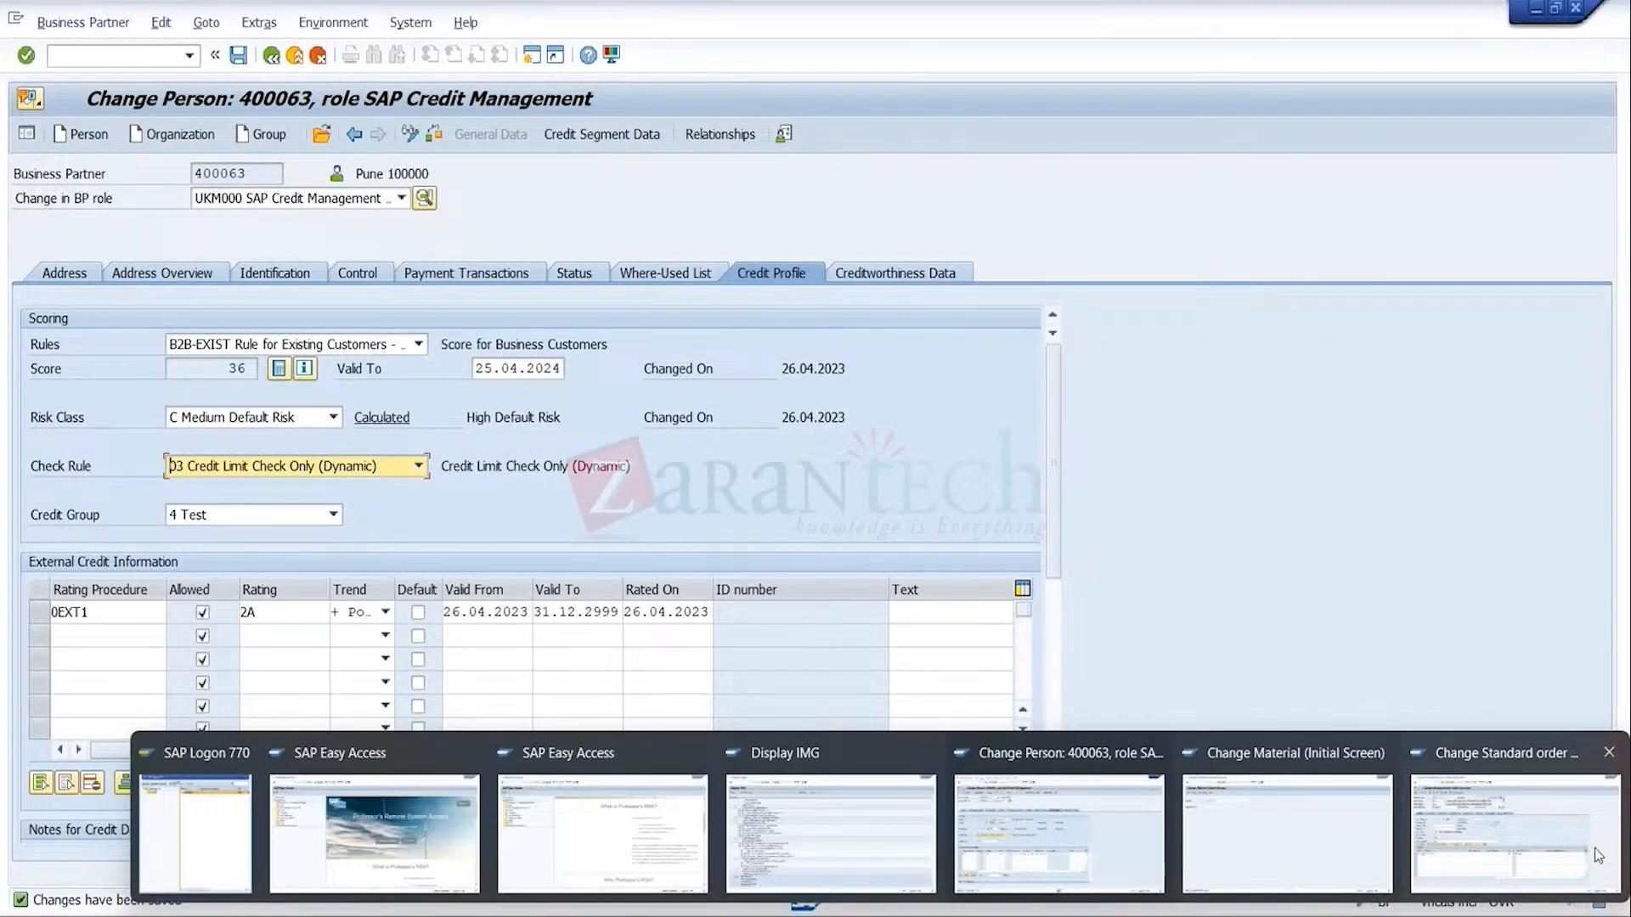
pyautogui.click(1514, 828)
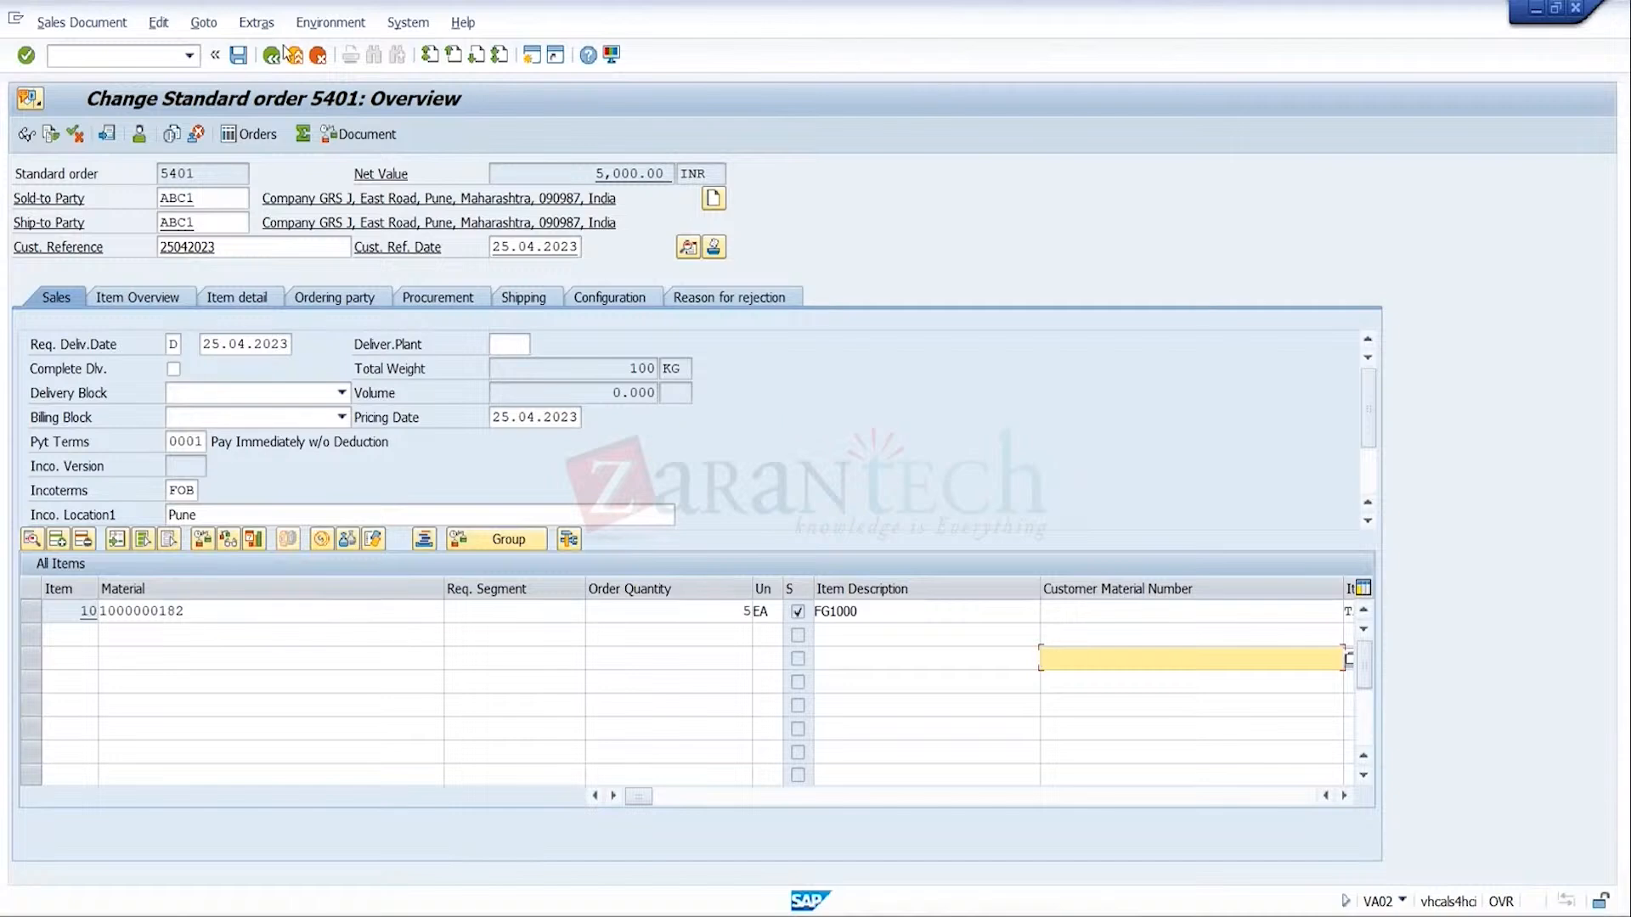
pyautogui.click(309, 61)
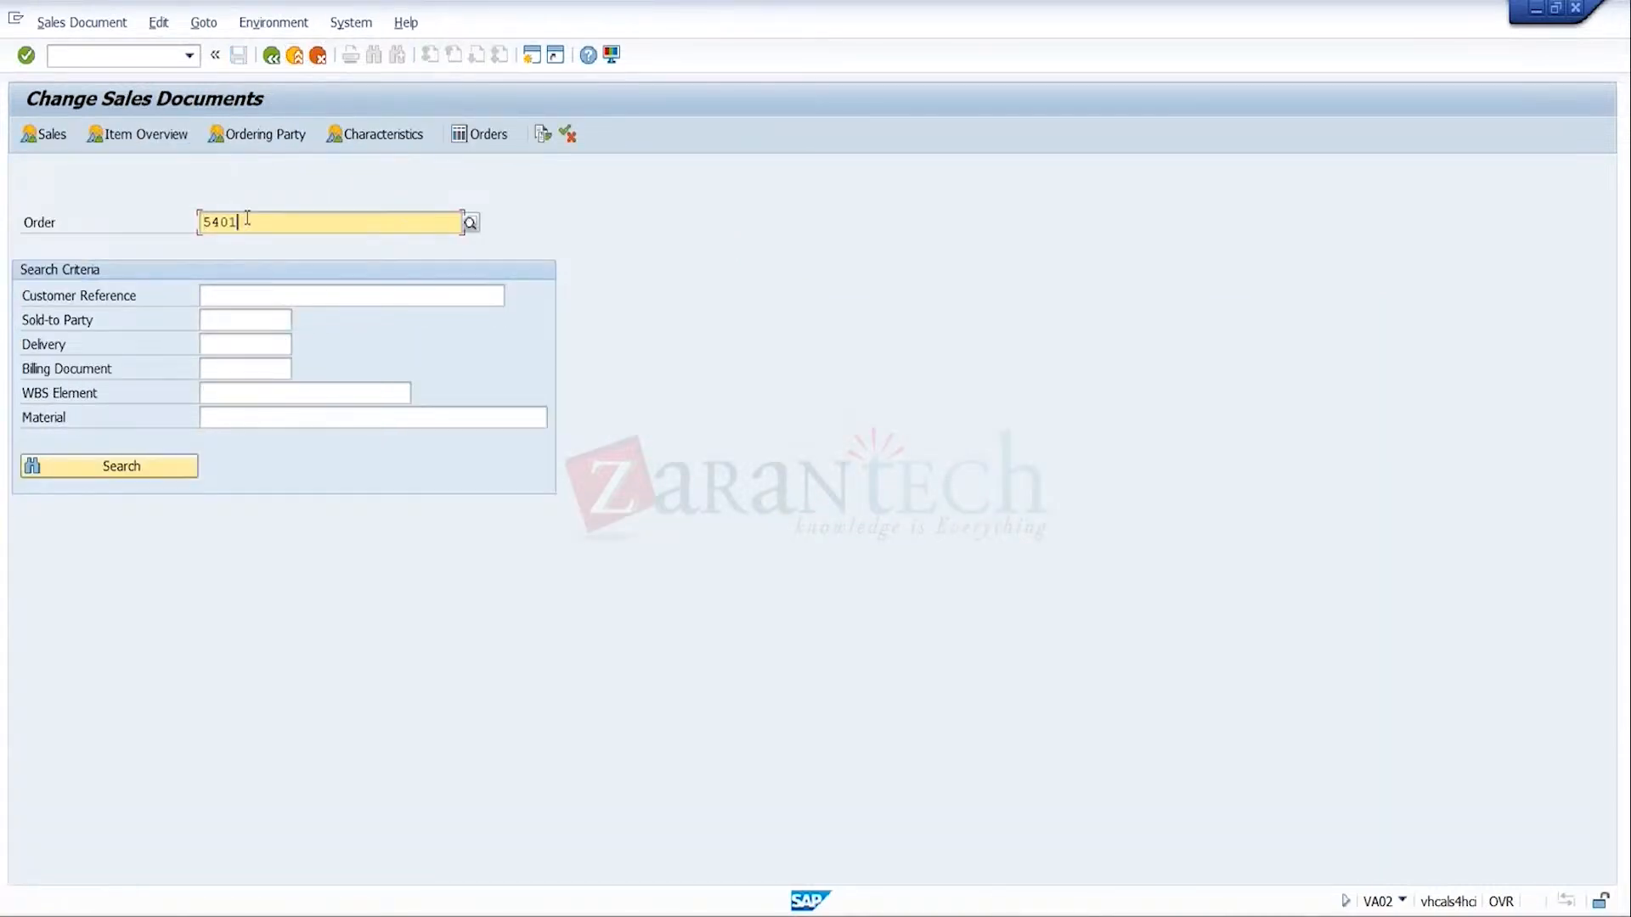
pyautogui.write('5416')
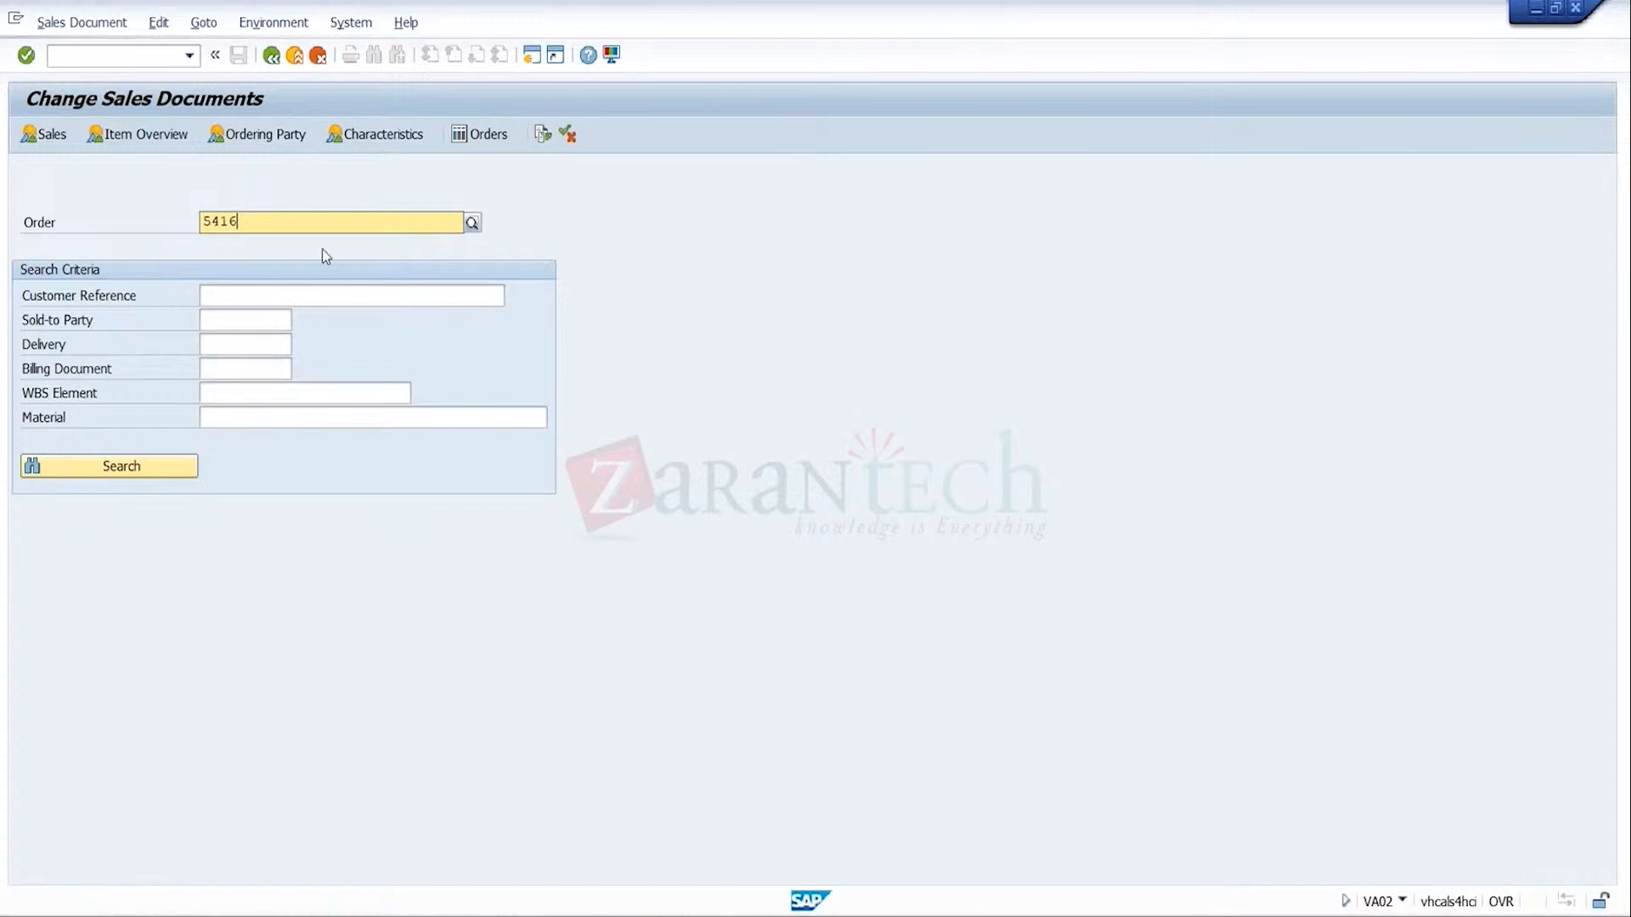
pyautogui.press('Return')
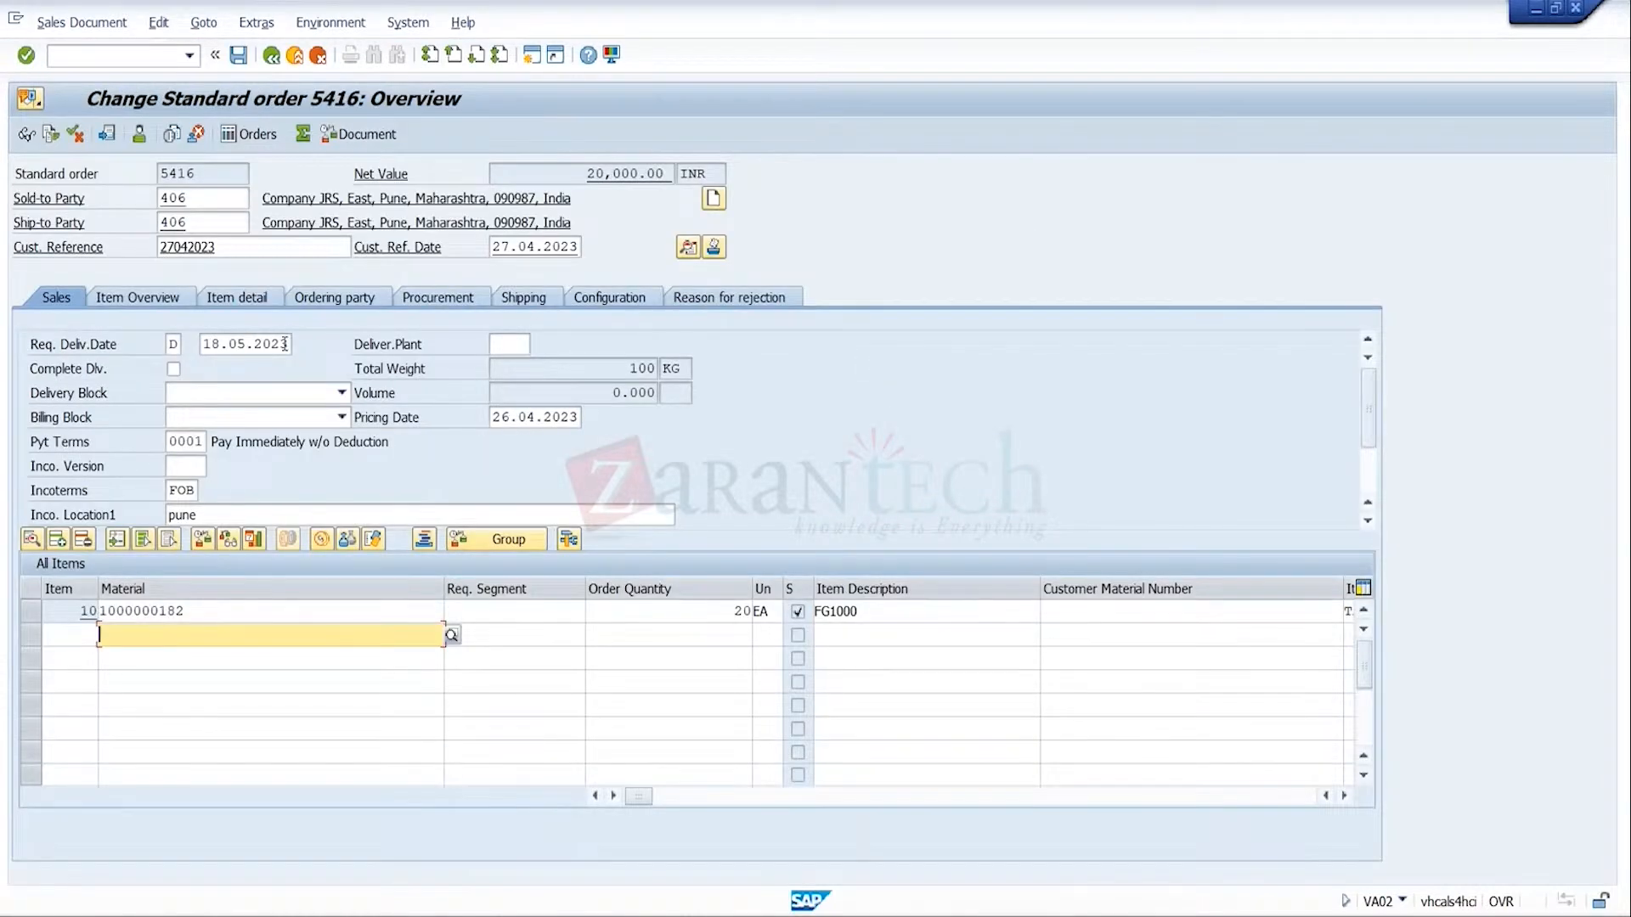
pyautogui.click(288, 345)
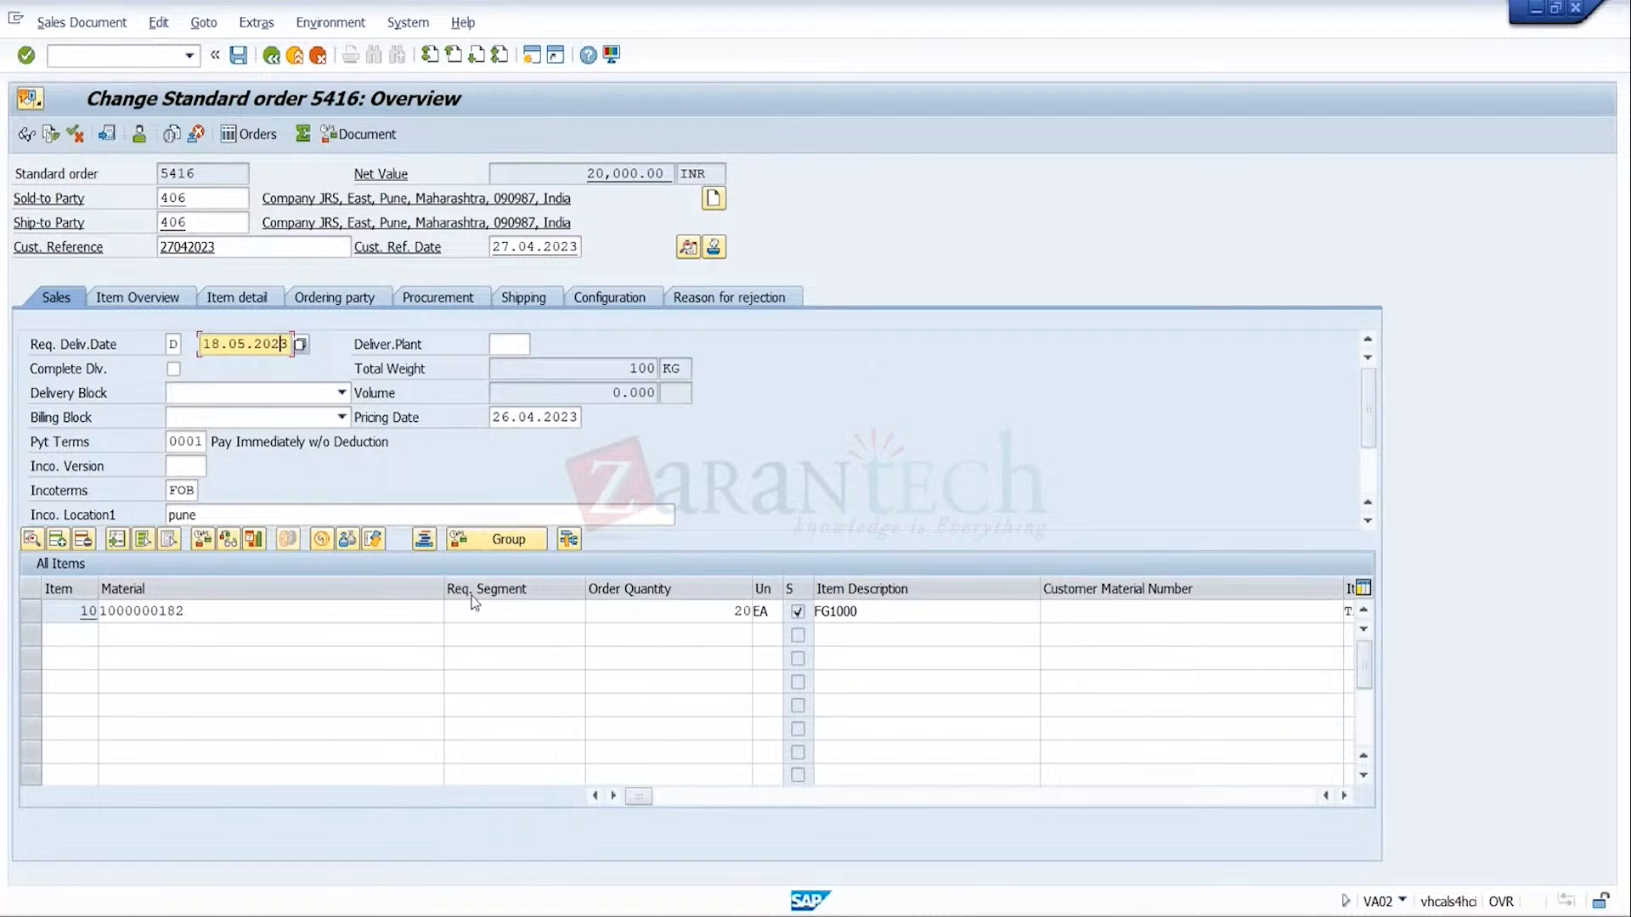
pyautogui.click(493, 613)
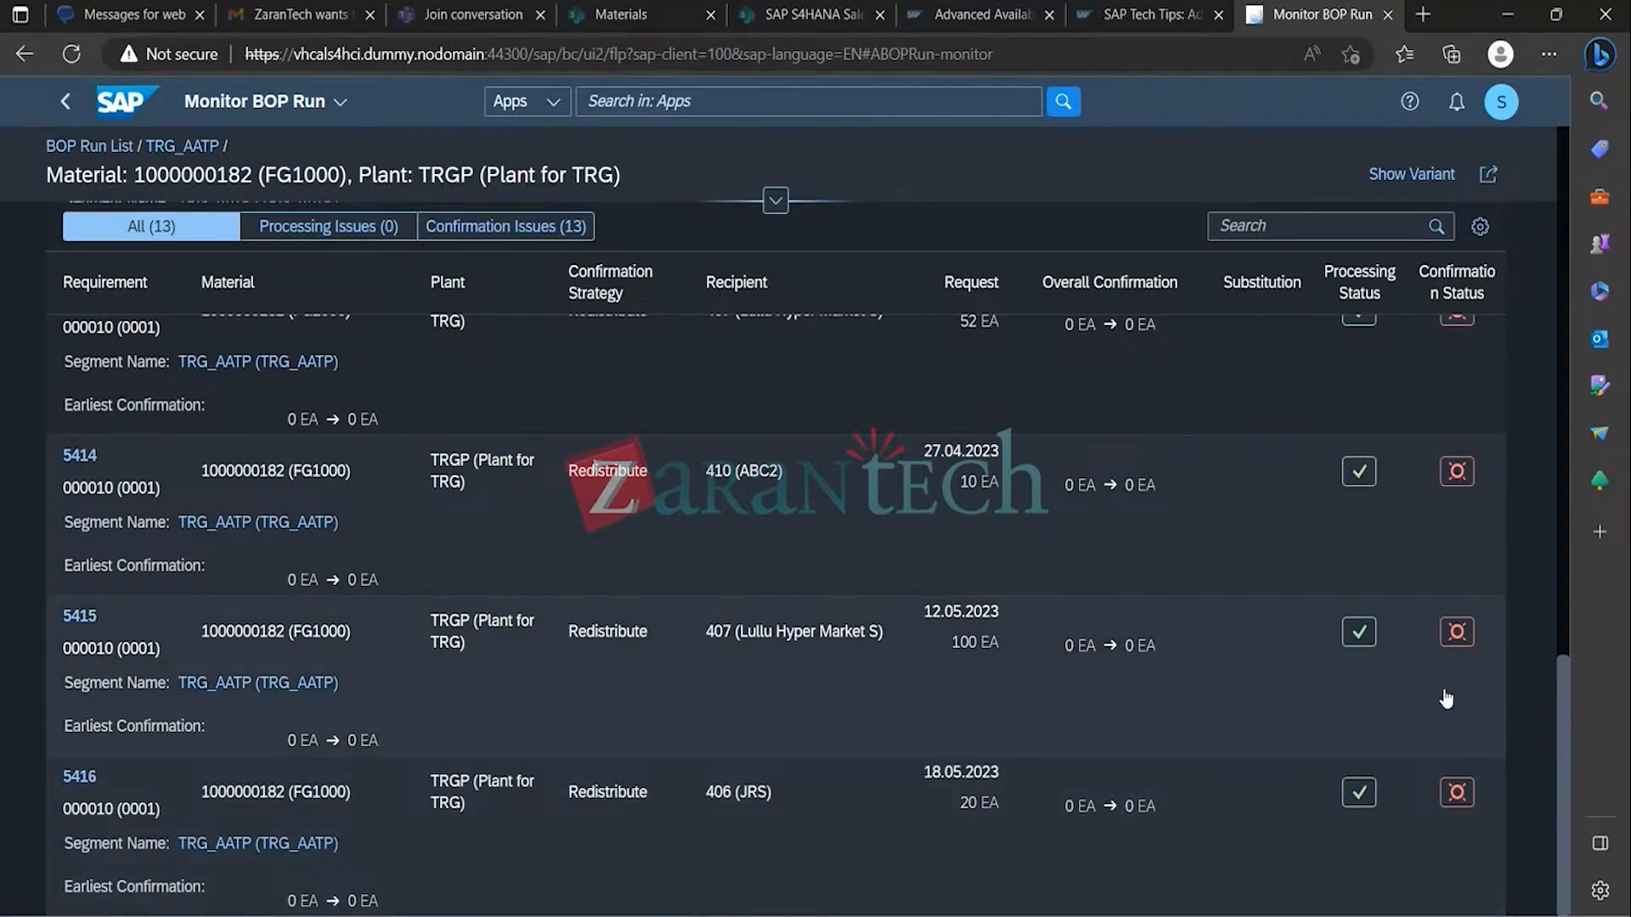
# Step: Return to the browser, leave the TRG_AATP results, and search the apps for BOP to open the full Monitor BOP Run list
pyautogui.moveTo(1564, 746); pyautogui.dragTo(1413, 216)
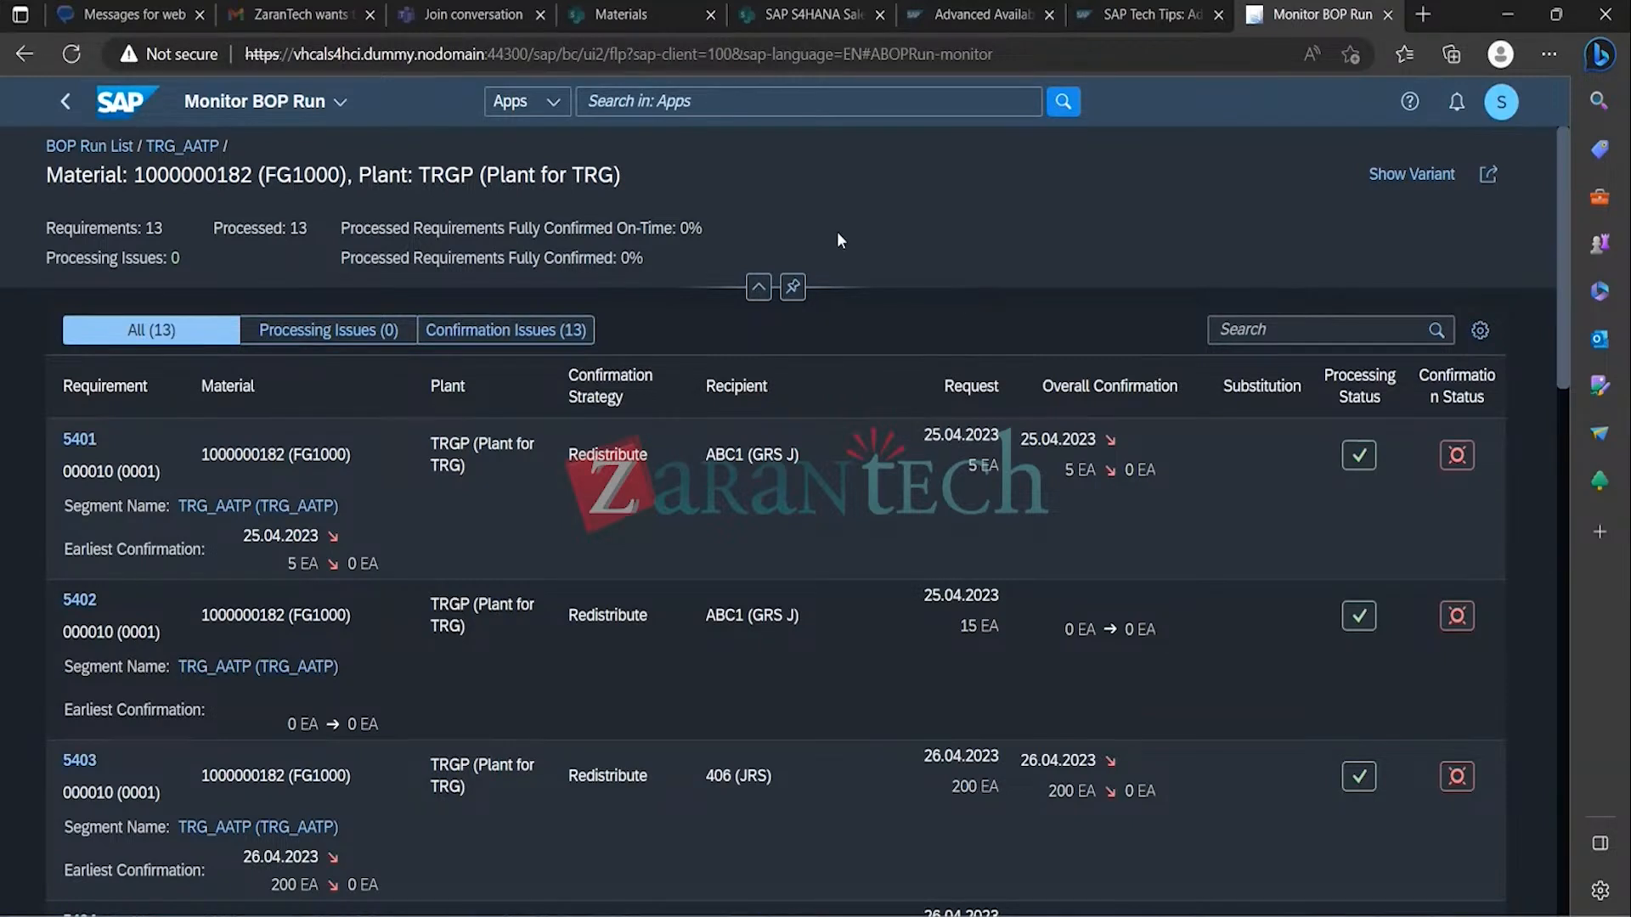
pyautogui.click(717, 101)
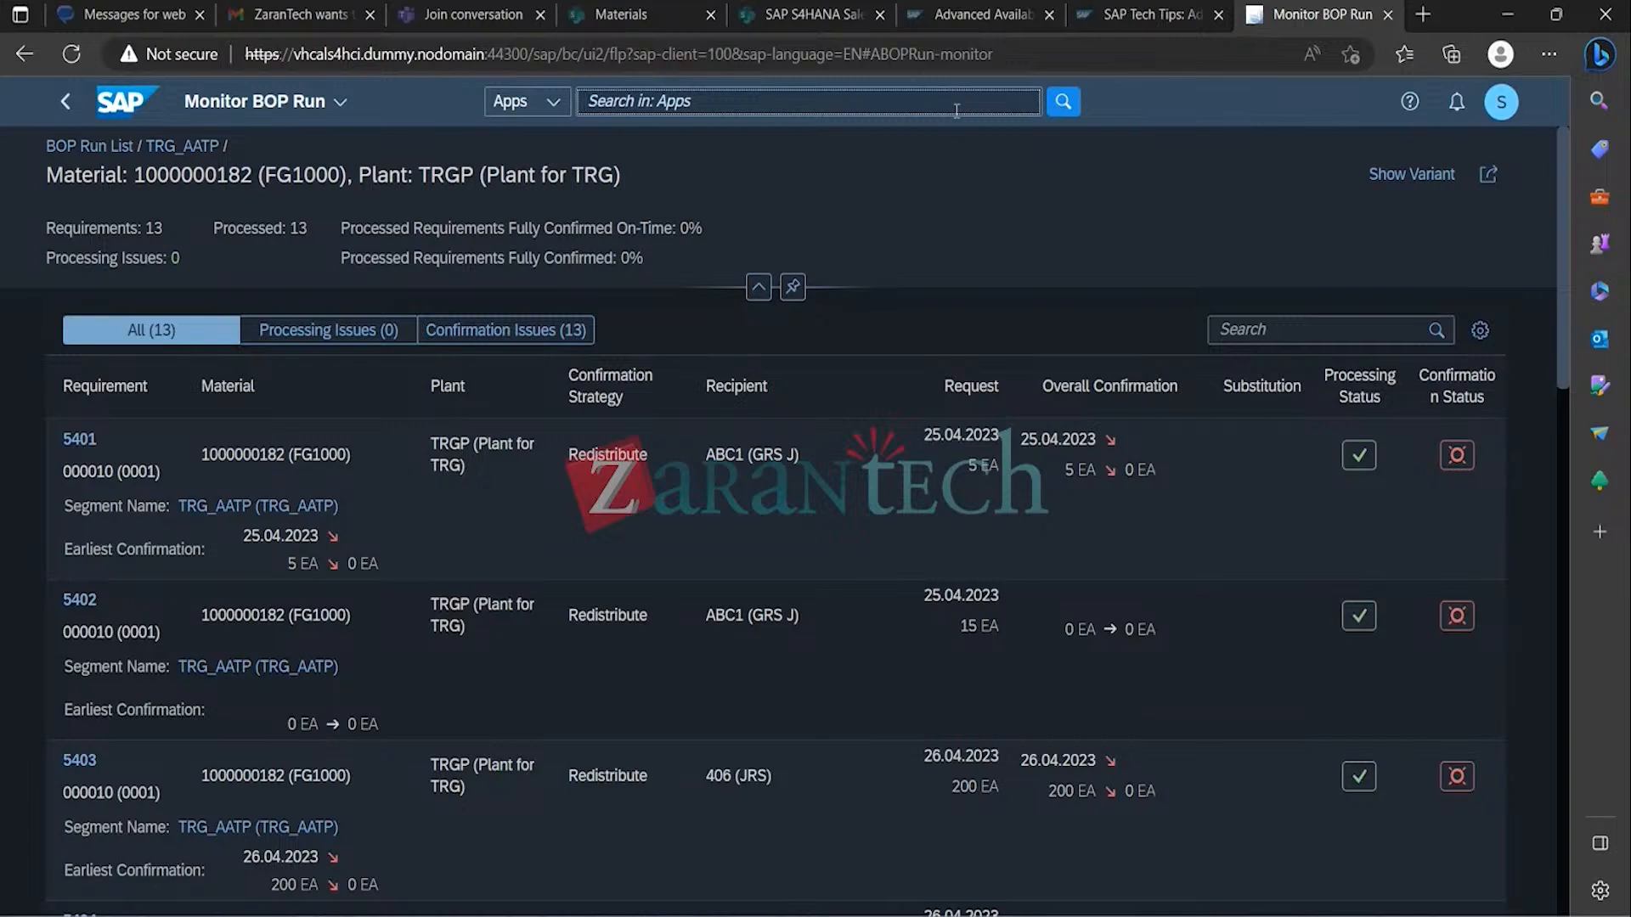
pyautogui.write('BOP')
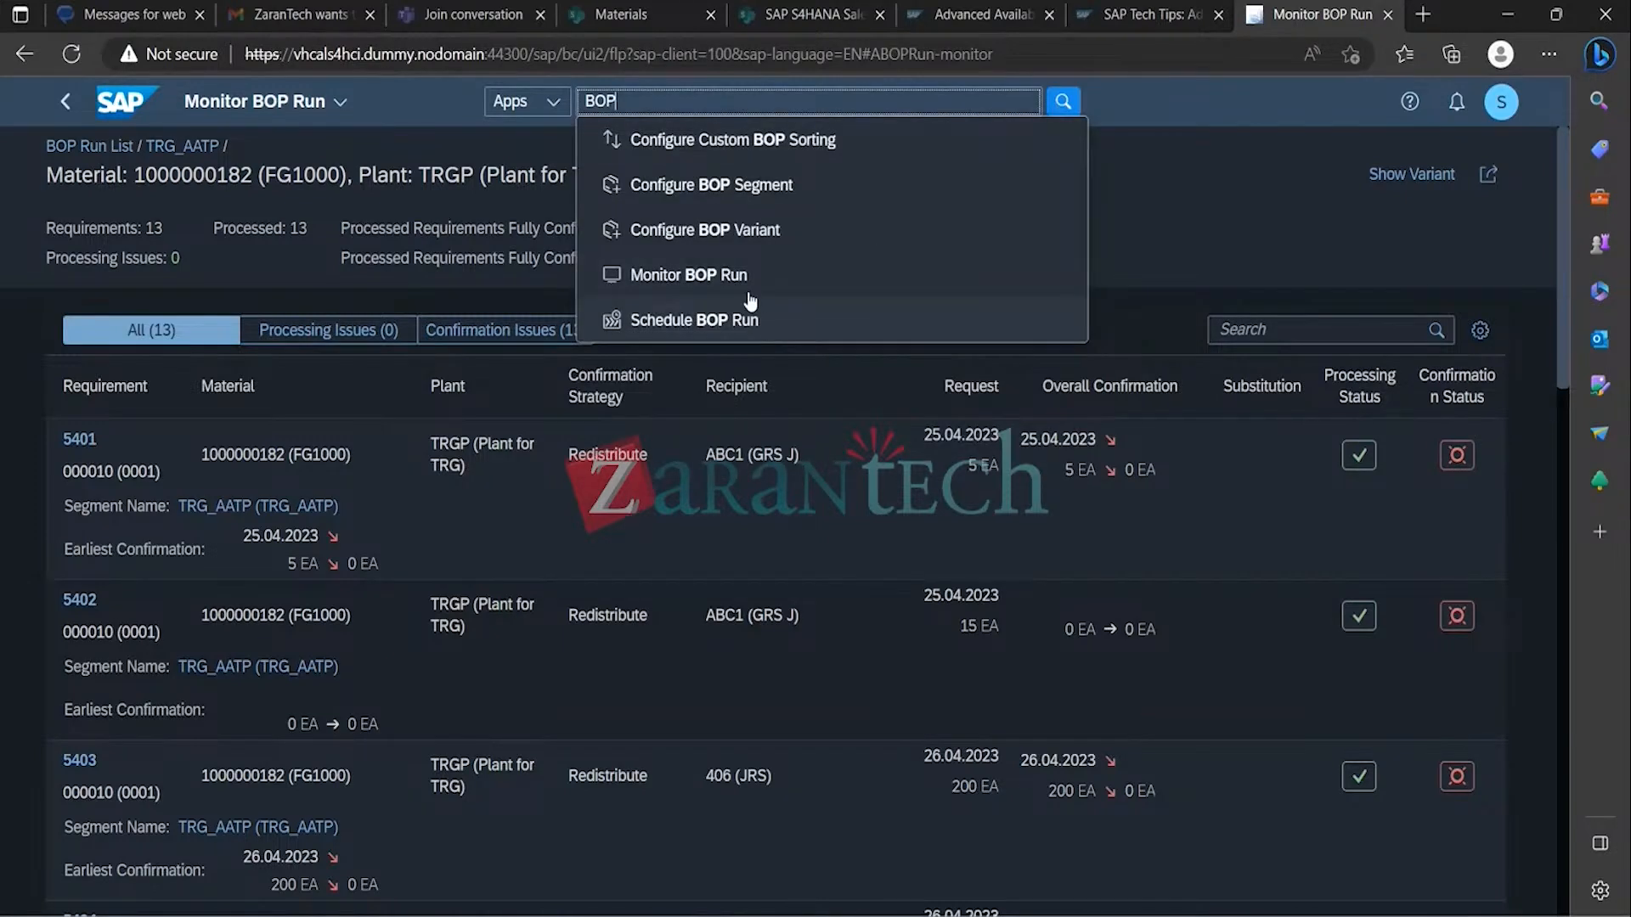
pyautogui.click(740, 280)
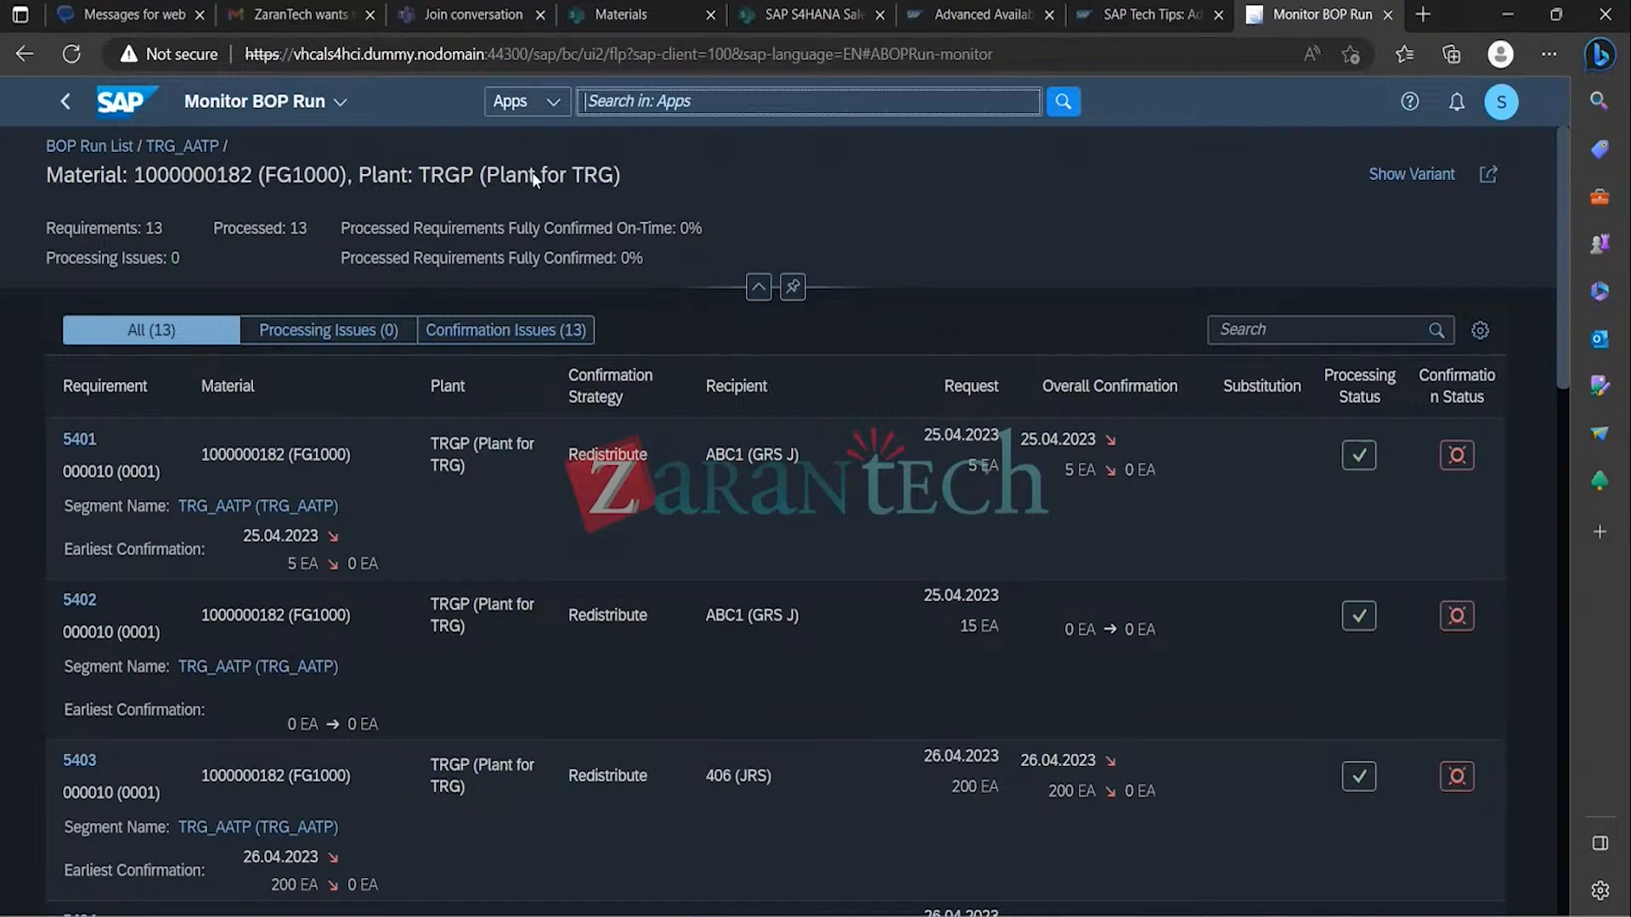
pyautogui.click(65, 102)
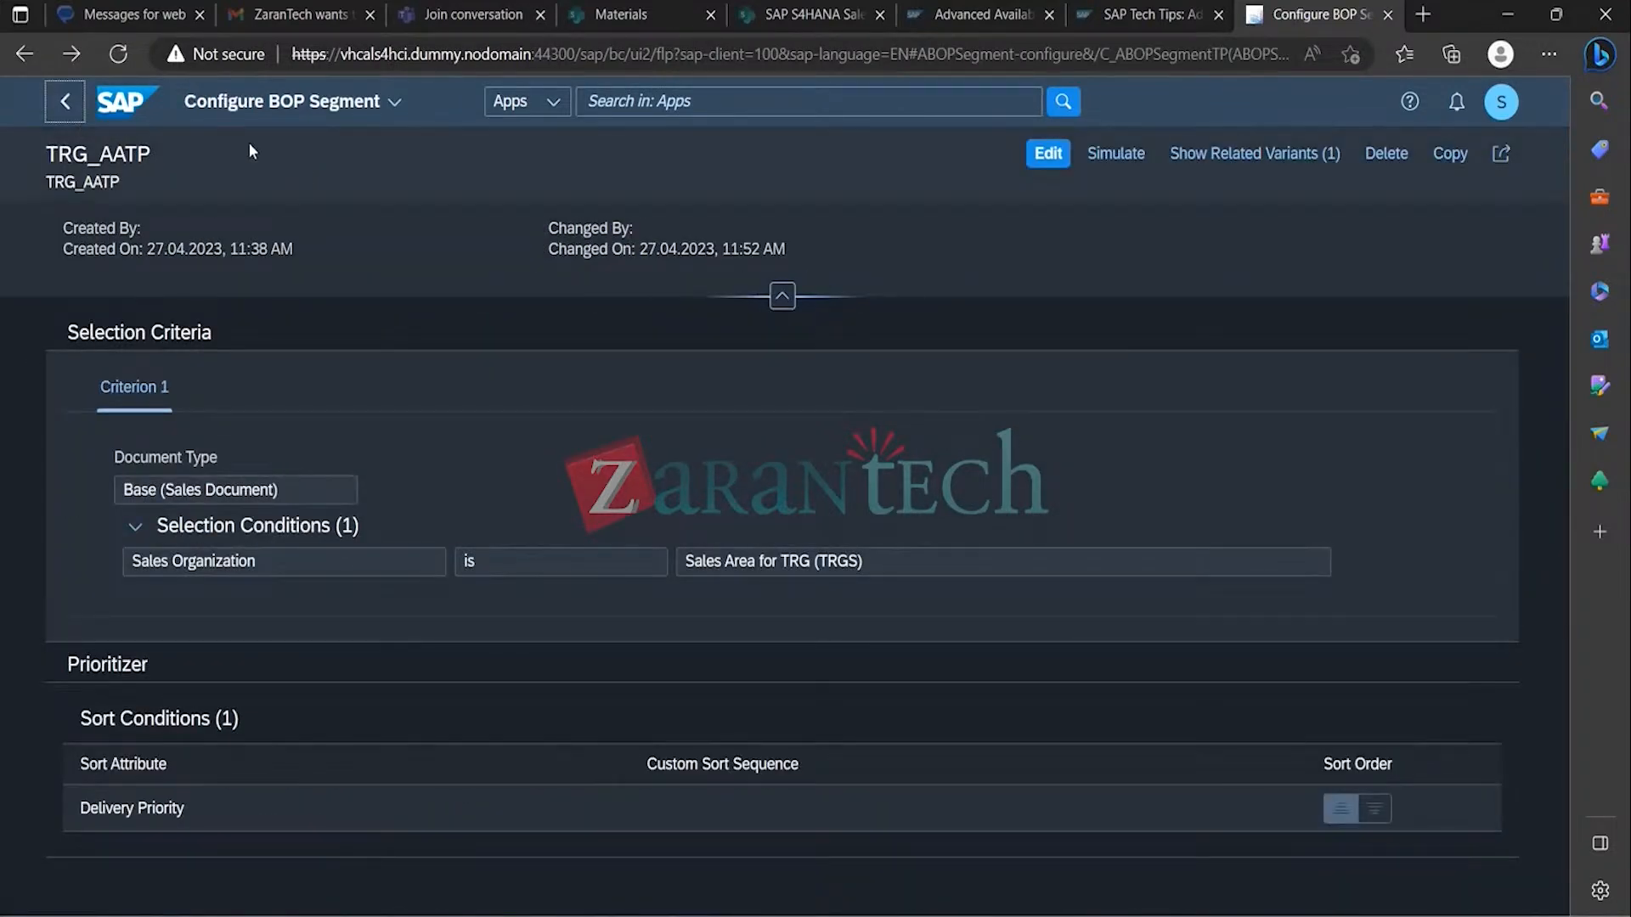
pyautogui.click(694, 96)
pyautogui.write('BOP')
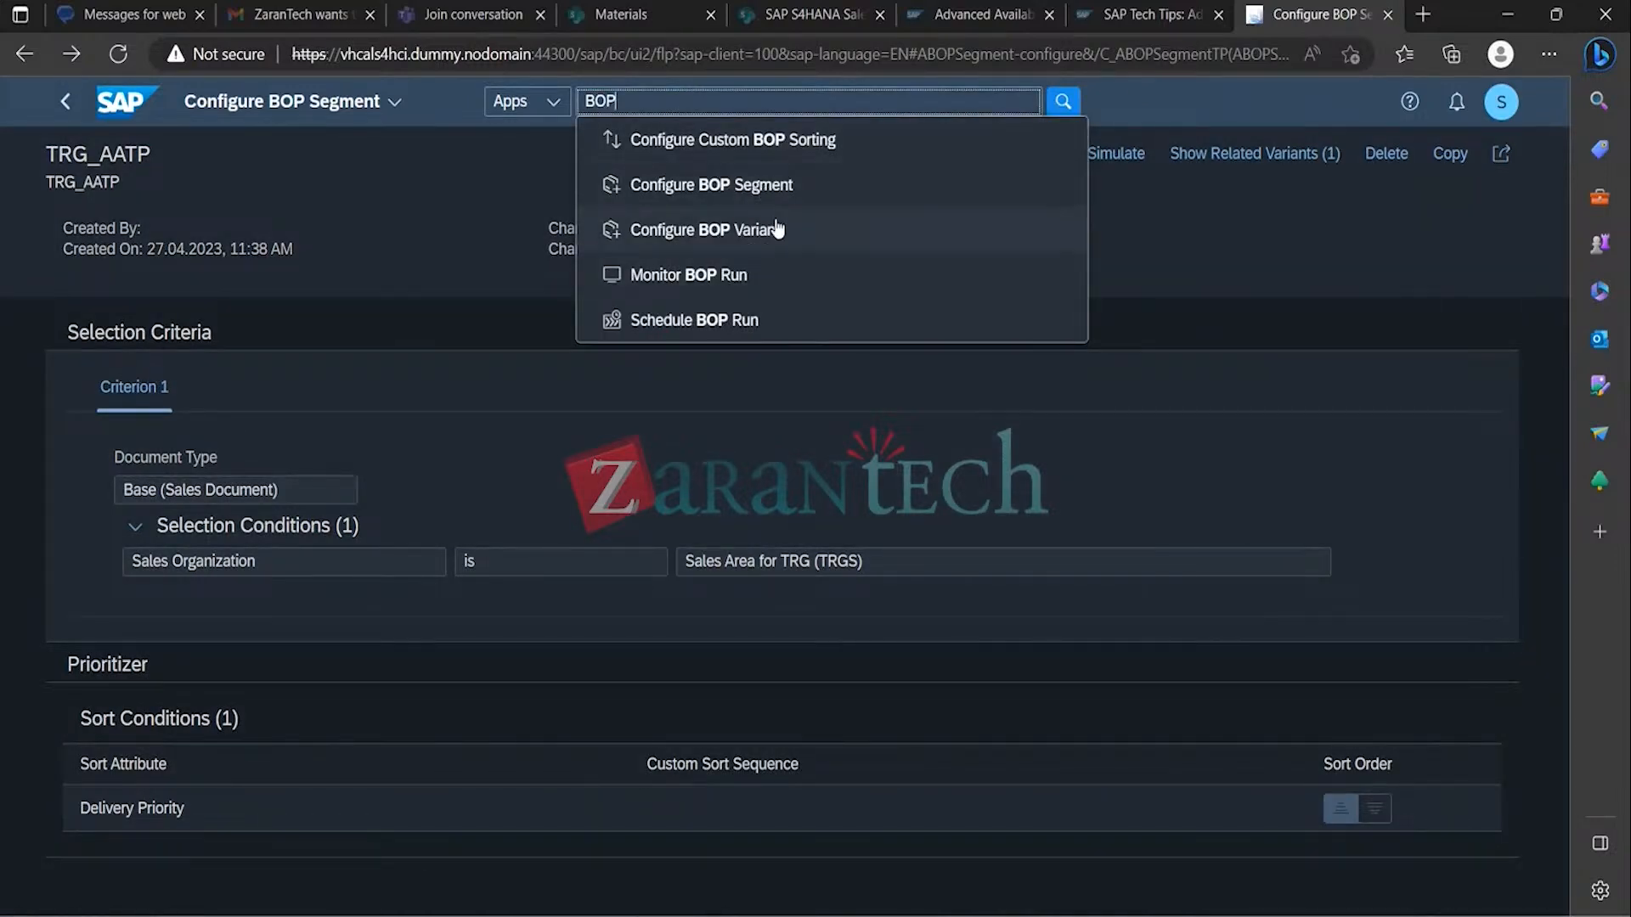
pyautogui.click(728, 276)
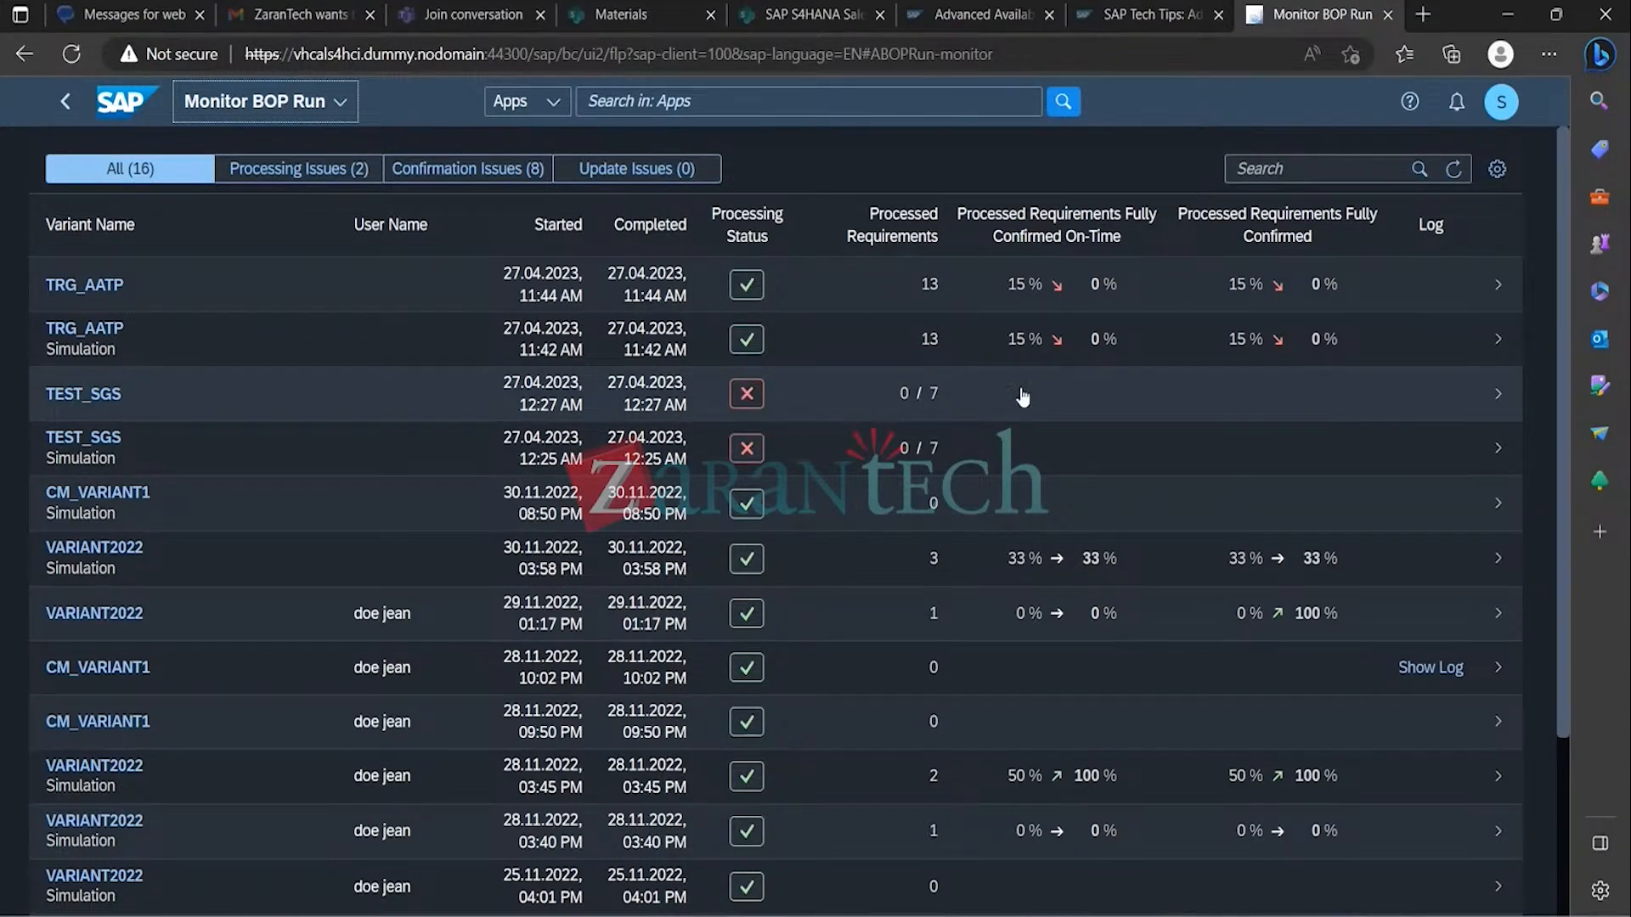
pyautogui.click(1254, 411)
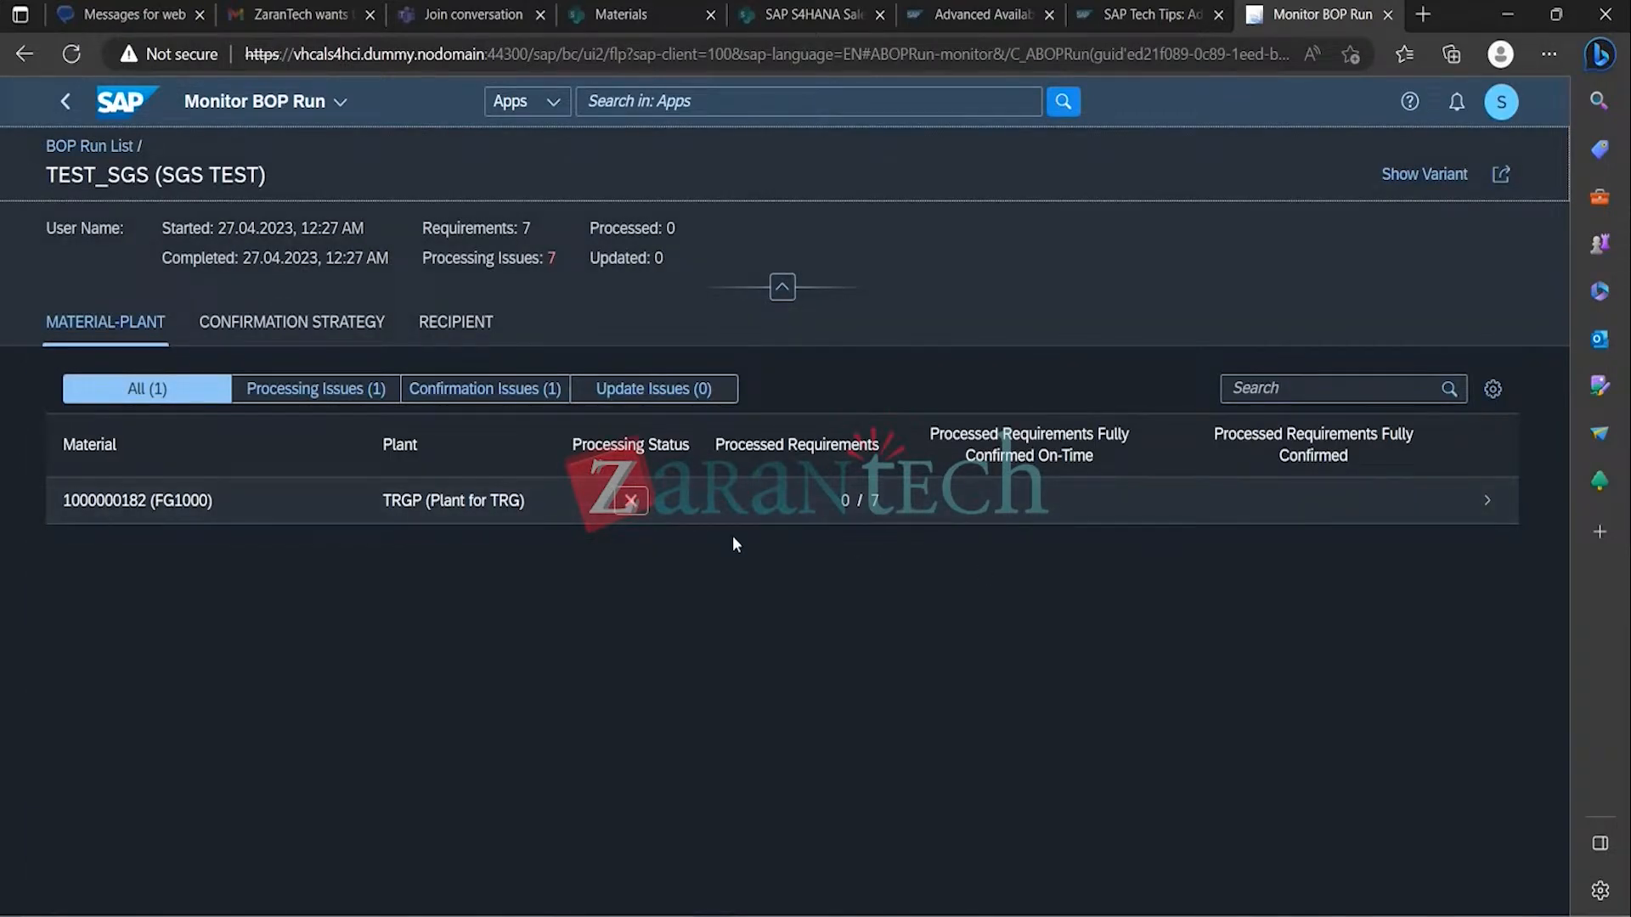
pyautogui.click(631, 502)
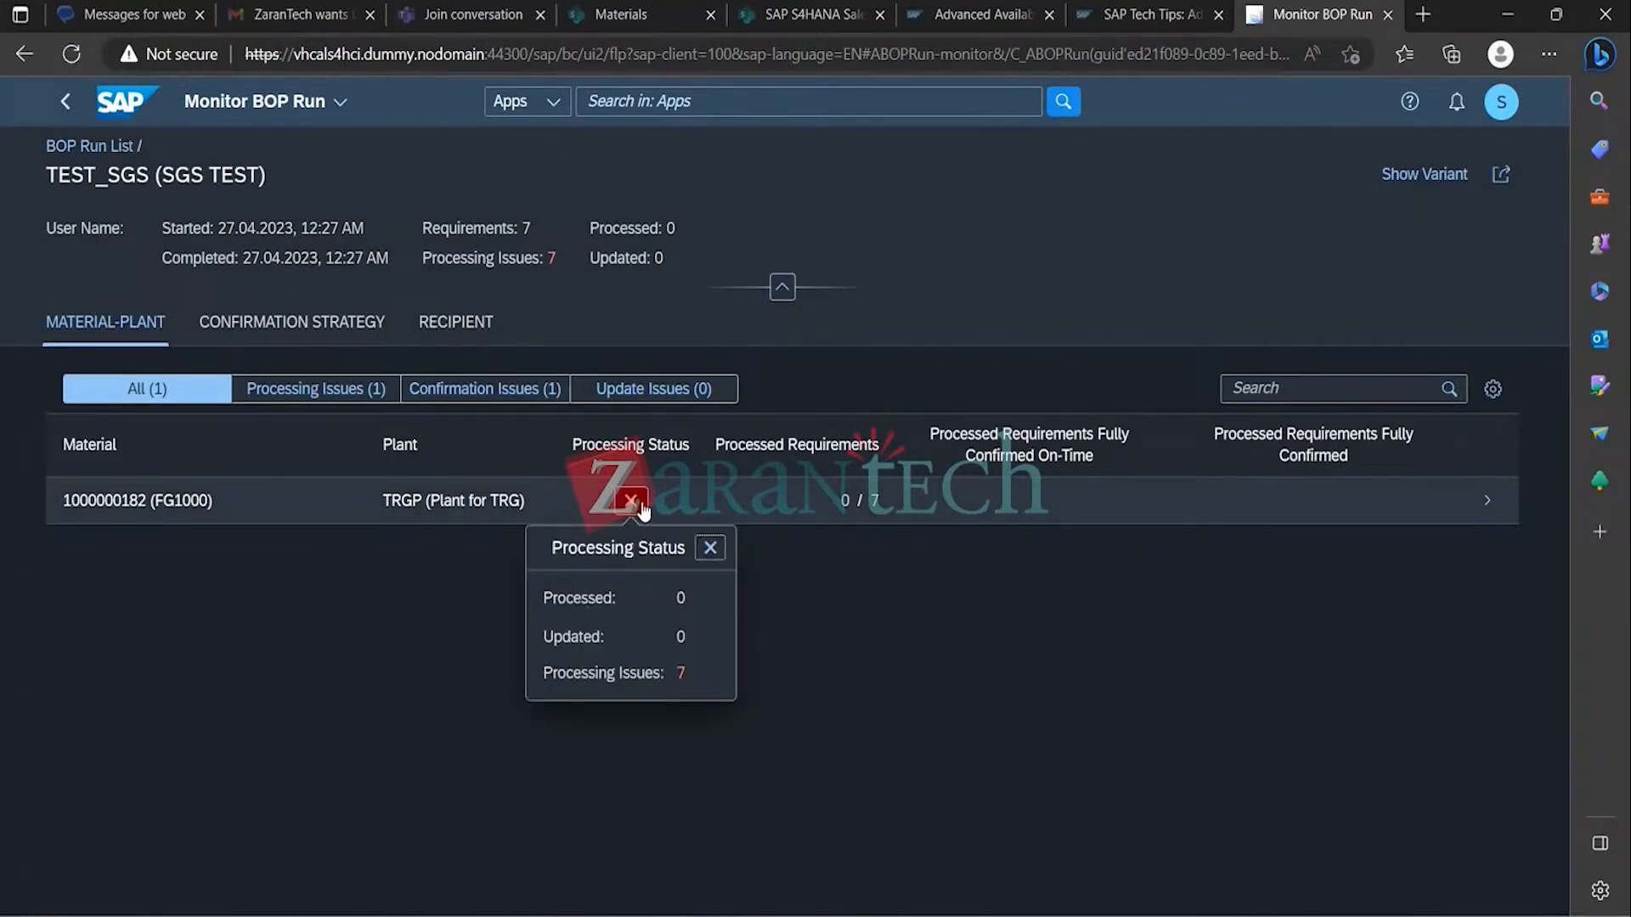
pyautogui.click(895, 640)
pyautogui.click(1436, 500)
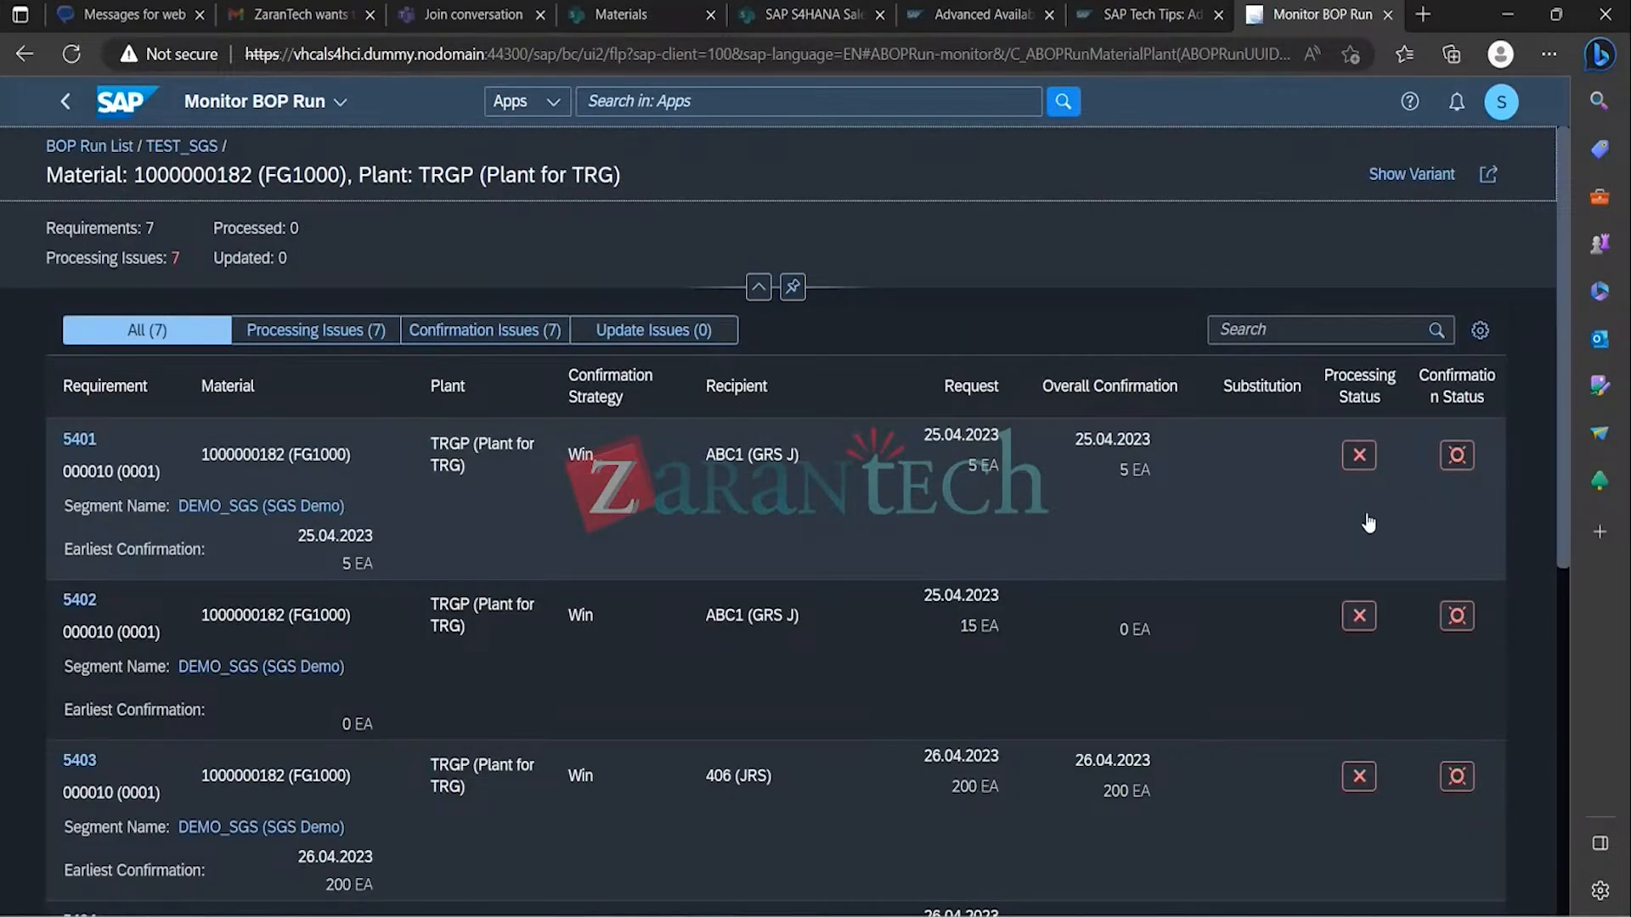
# Step: View the first requirement's confirmation and processing statuses and the second requirement's confirmation details in the TEST_SGS run
pyautogui.click(1454, 460)
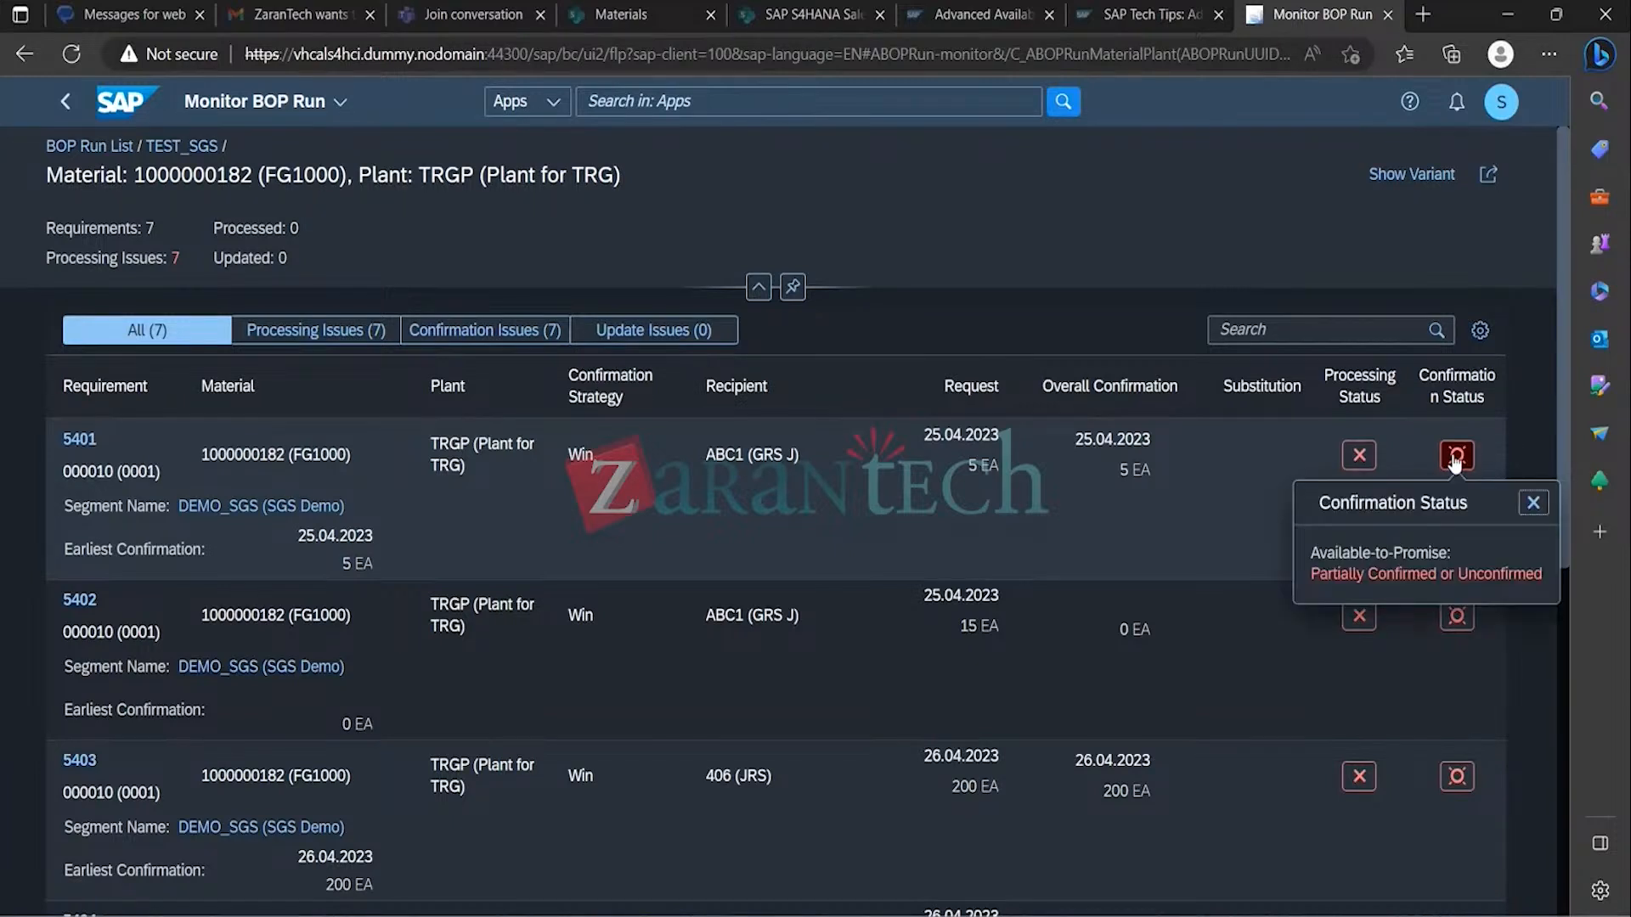
pyautogui.click(1503, 663)
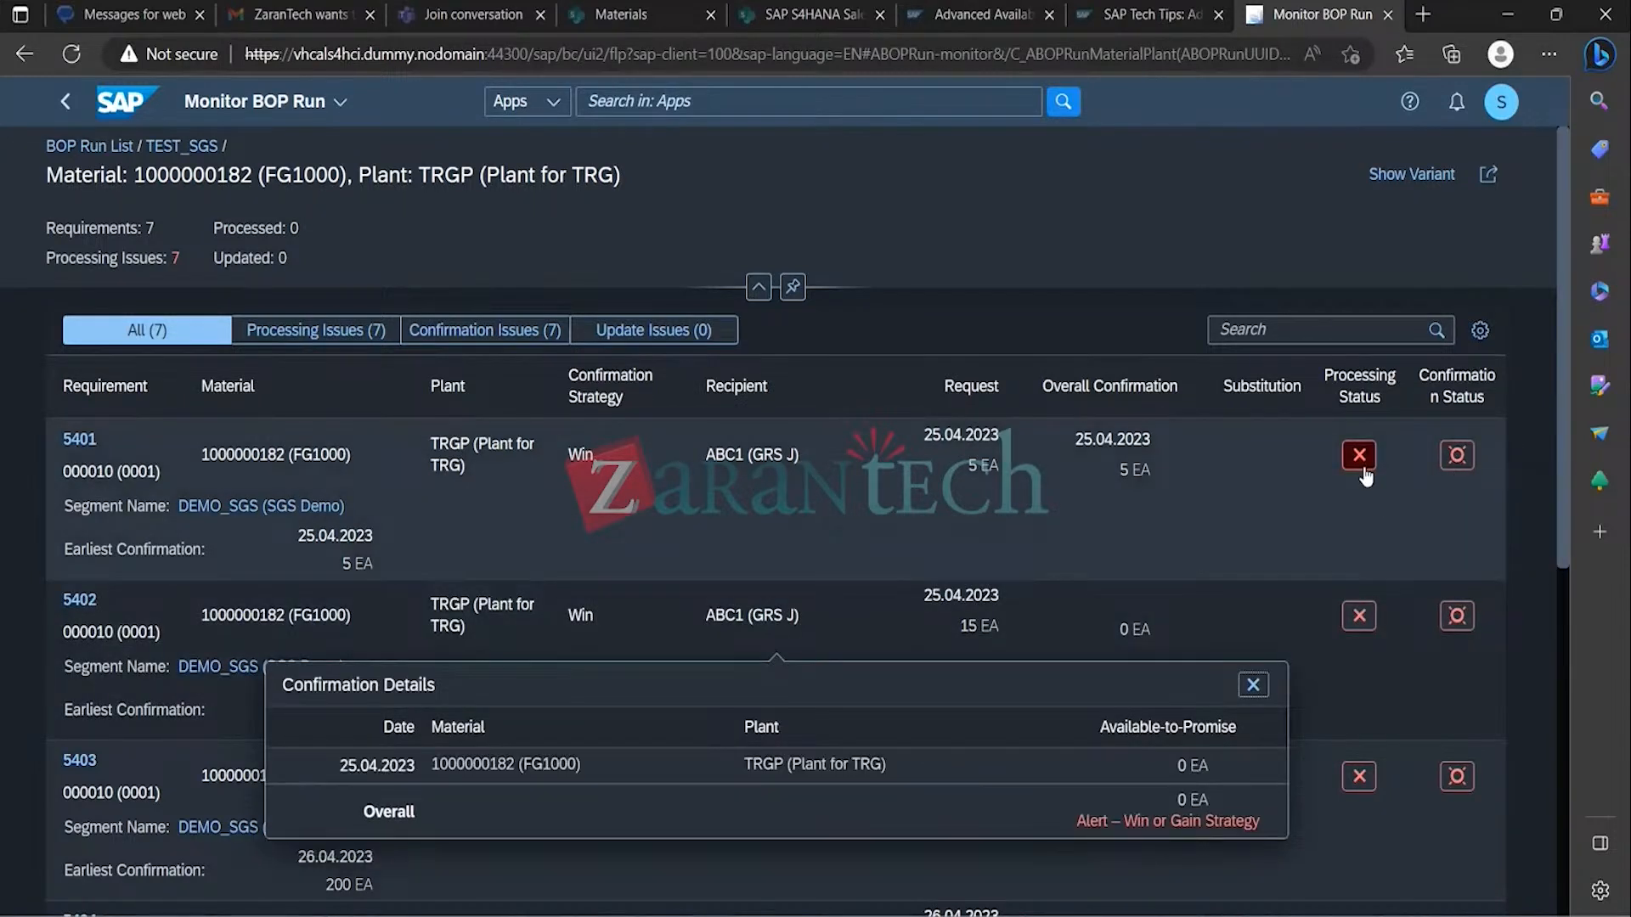
pyautogui.click(1361, 462)
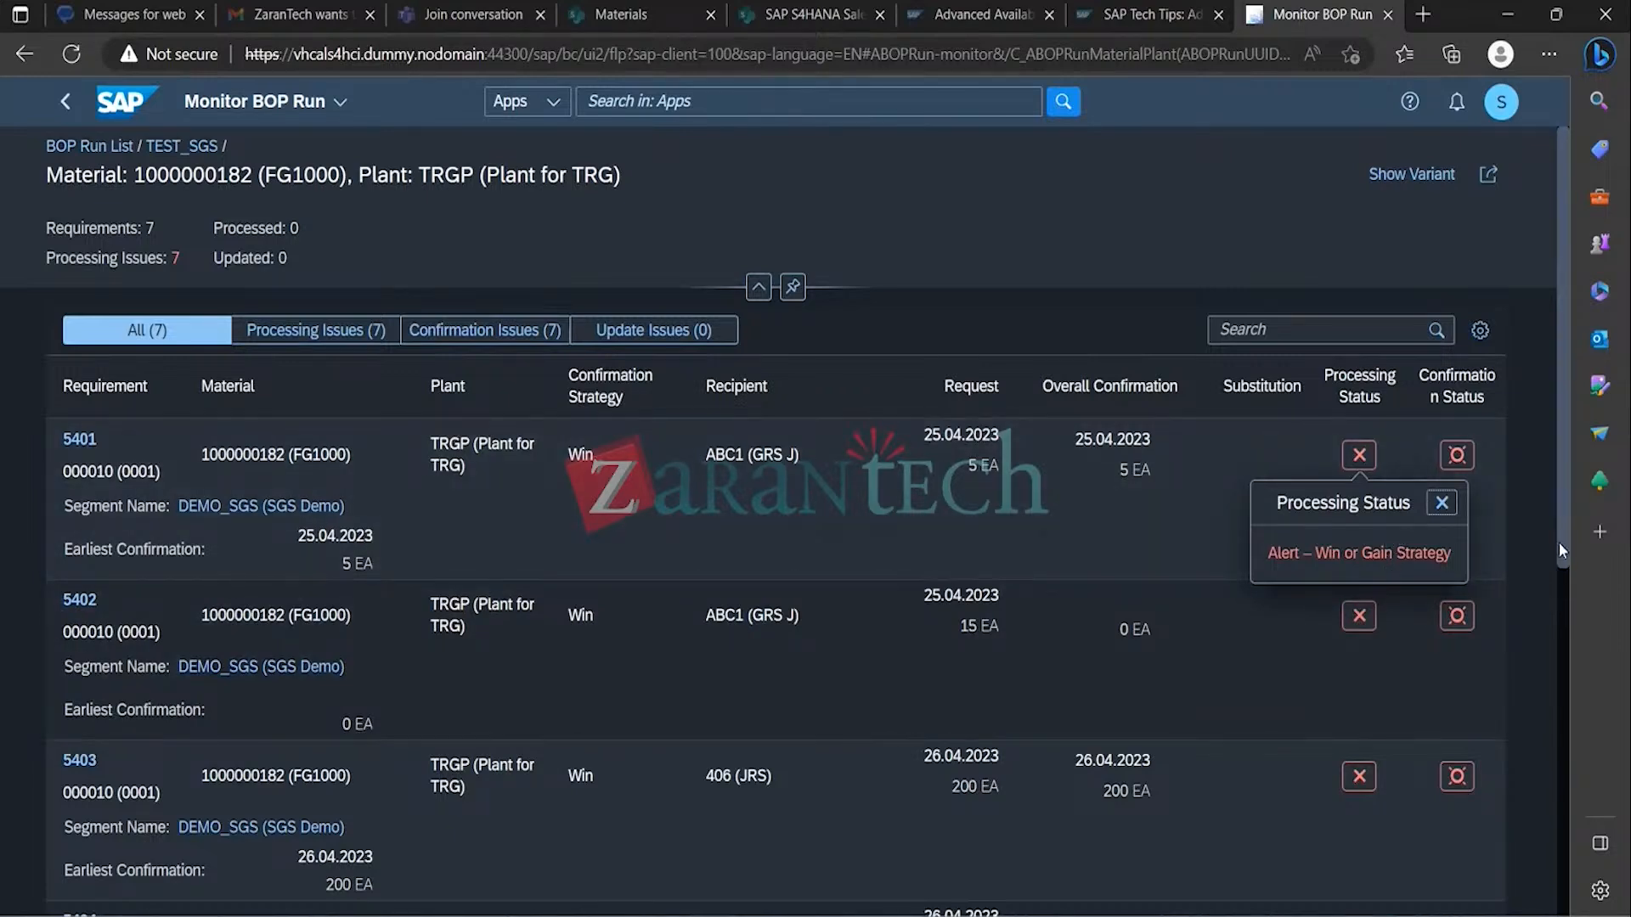
# Step: Leave the TEST_SGS run, reload the Monitor BOP Run list through an app search for BOP, and open the TRG_AATP run started 27.04.2023, 11:44 AM
pyautogui.moveTo(1558, 542); pyautogui.dragTo(1535, 430)
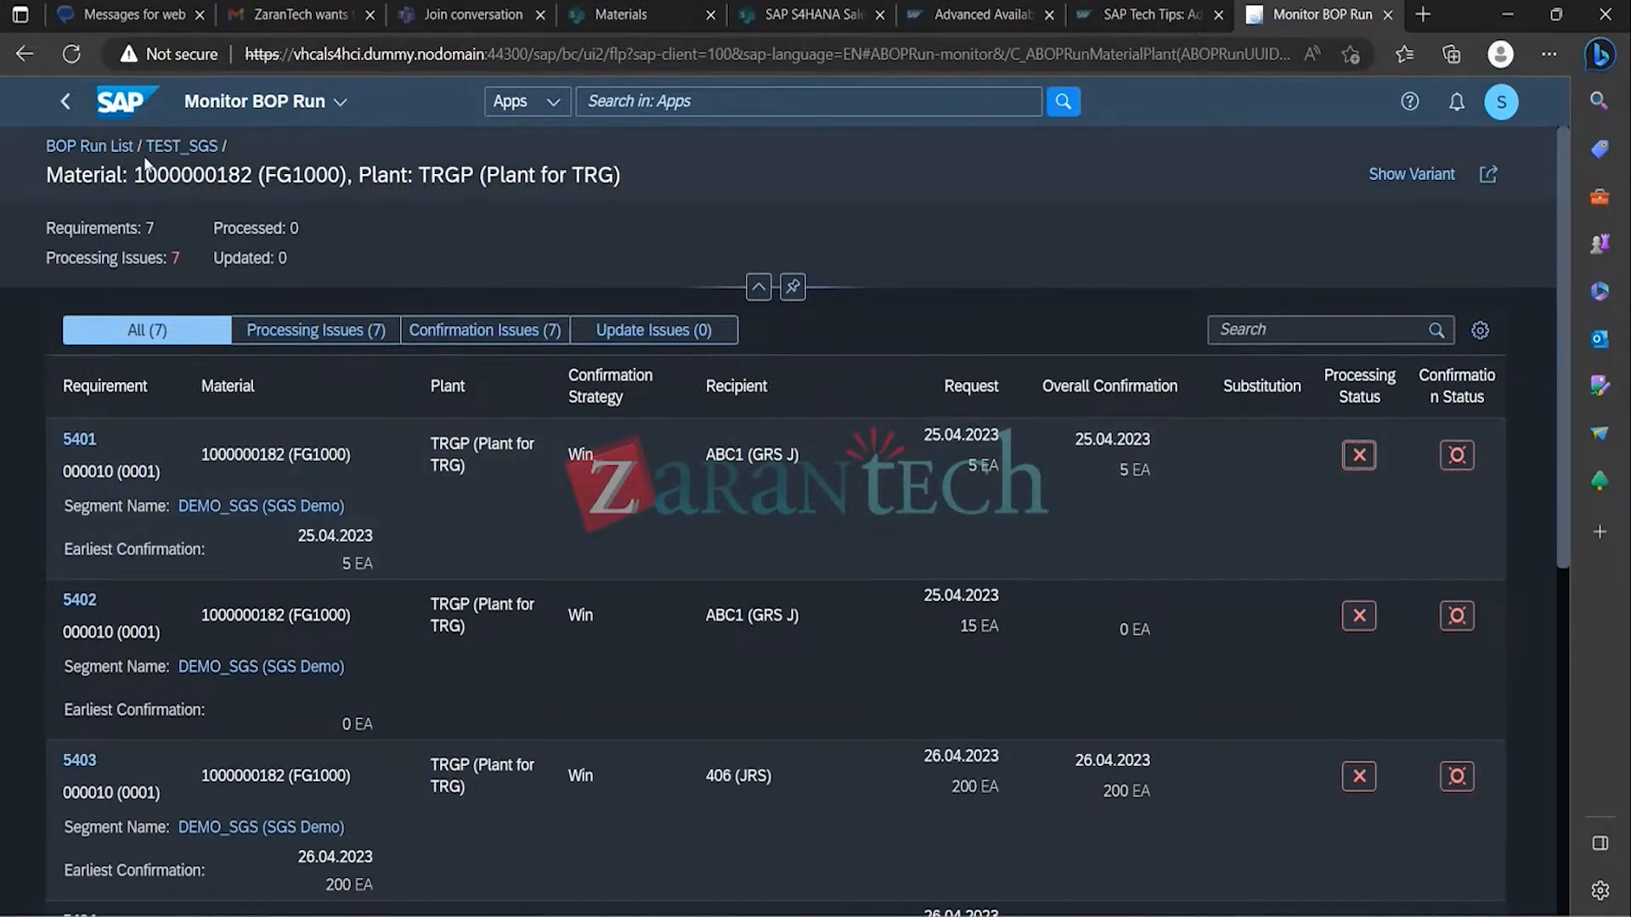
pyautogui.click(64, 101)
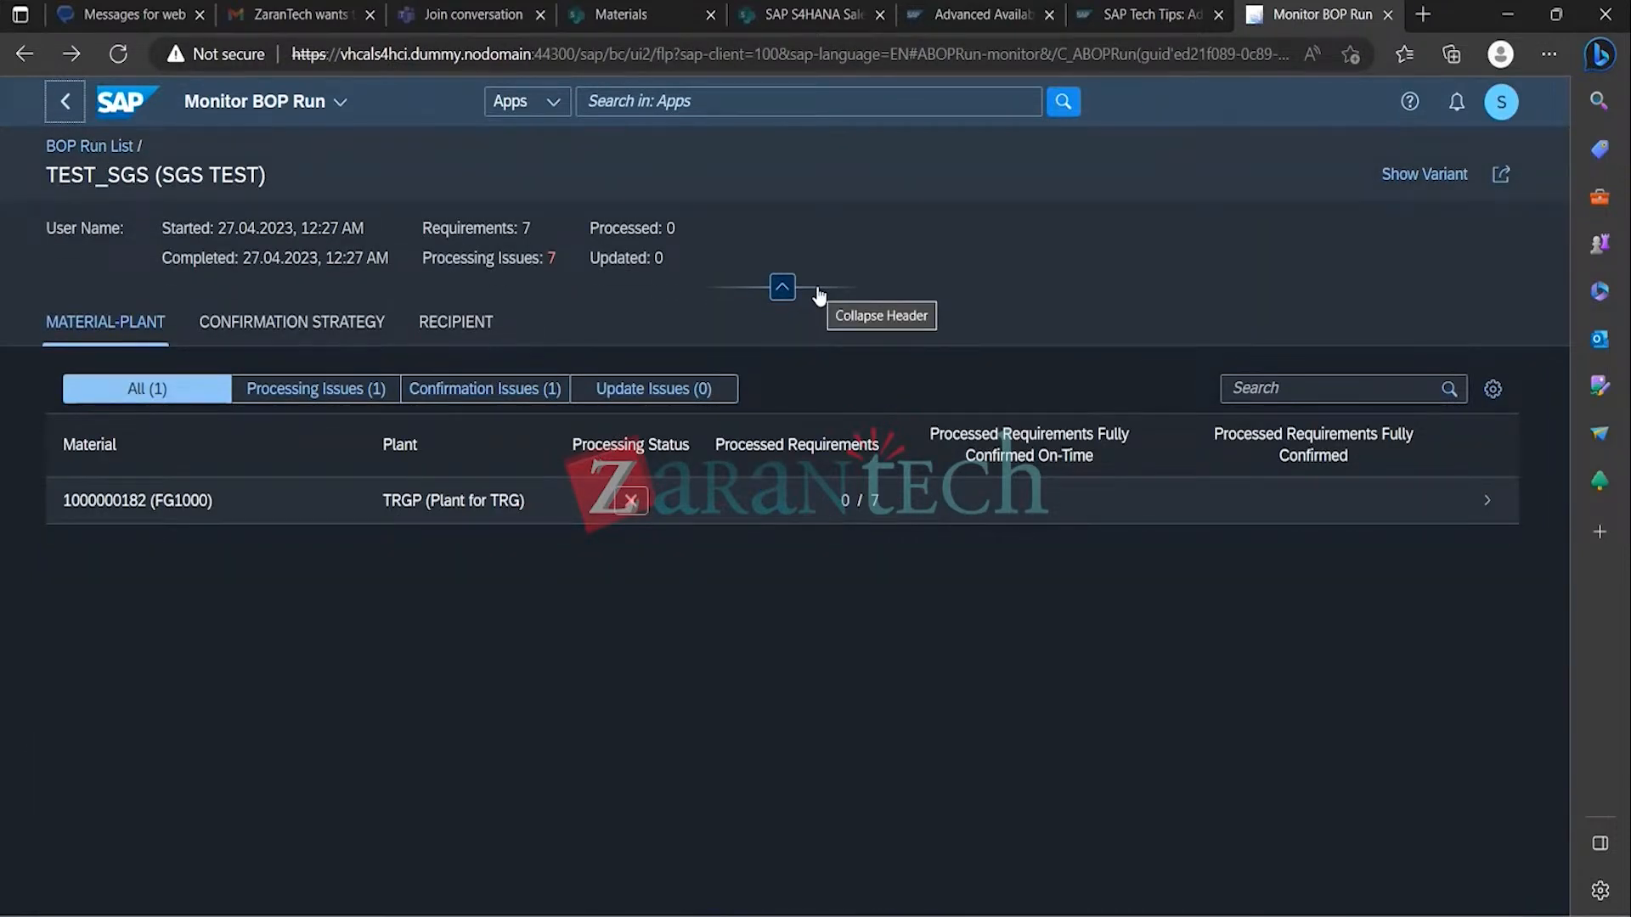
pyautogui.click(64, 101)
pyautogui.click(700, 100)
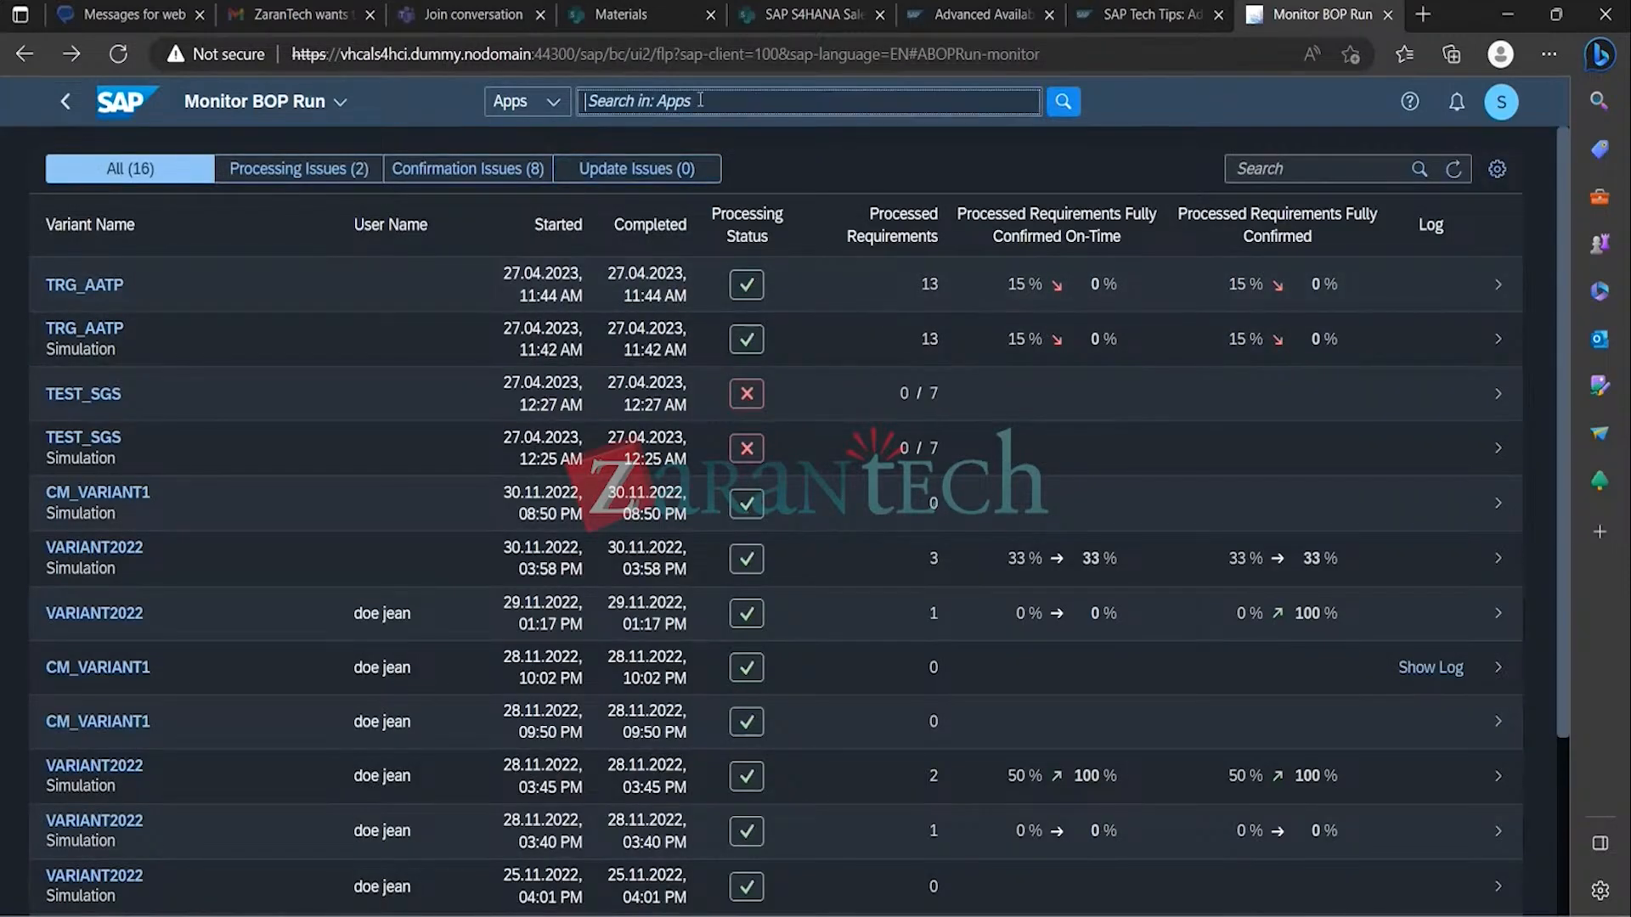
pyautogui.write('BOP')
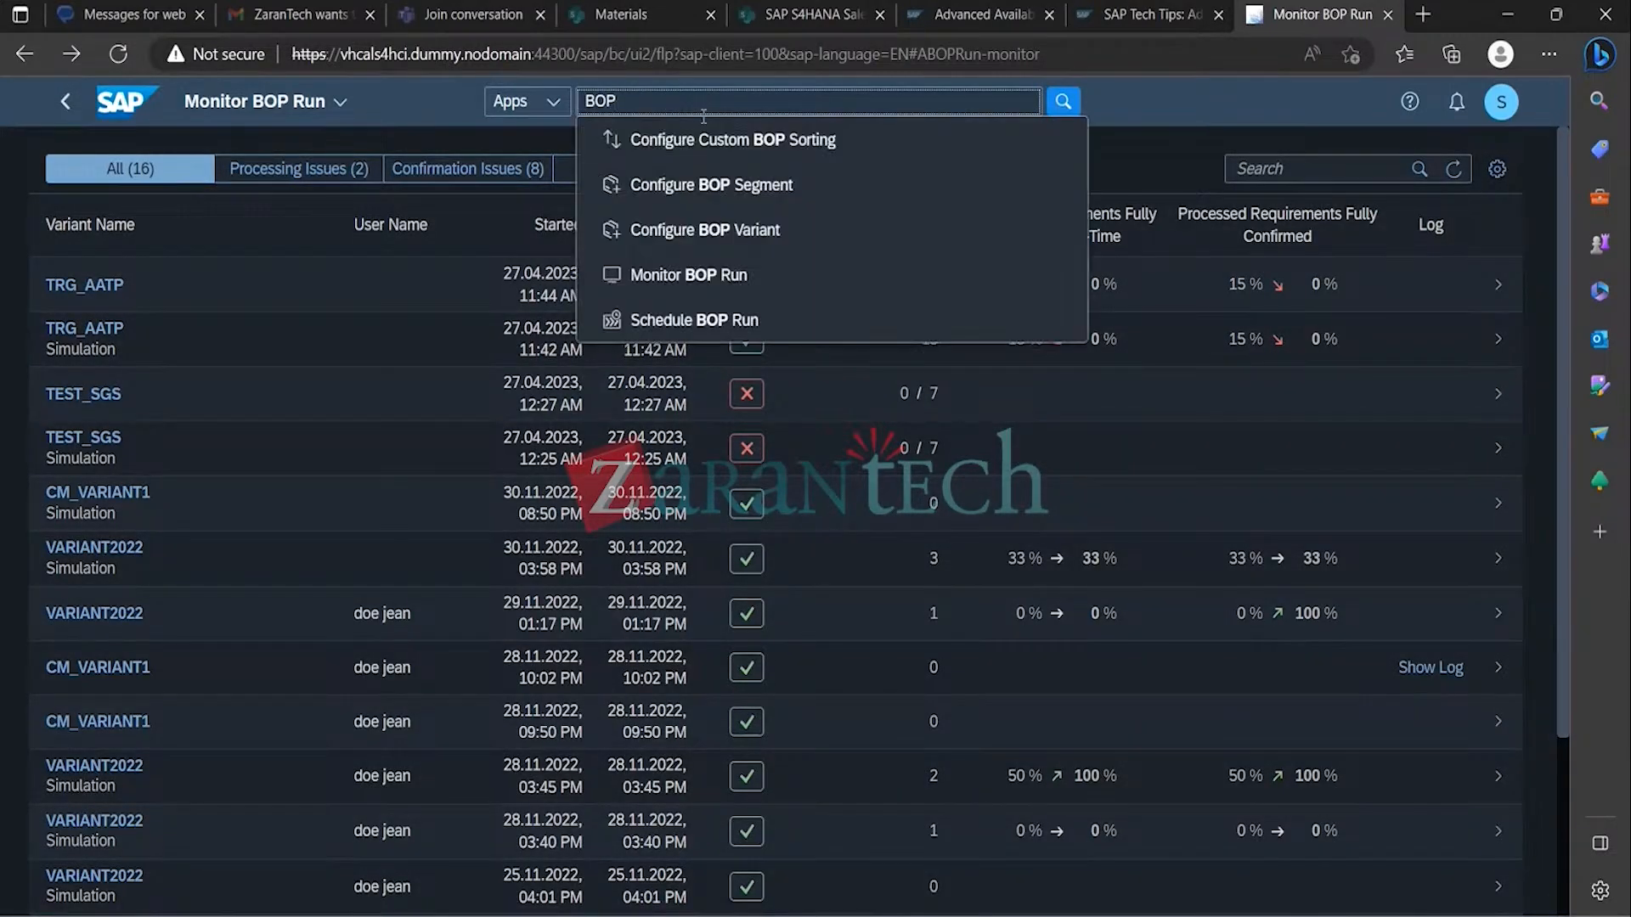
pyautogui.click(750, 274)
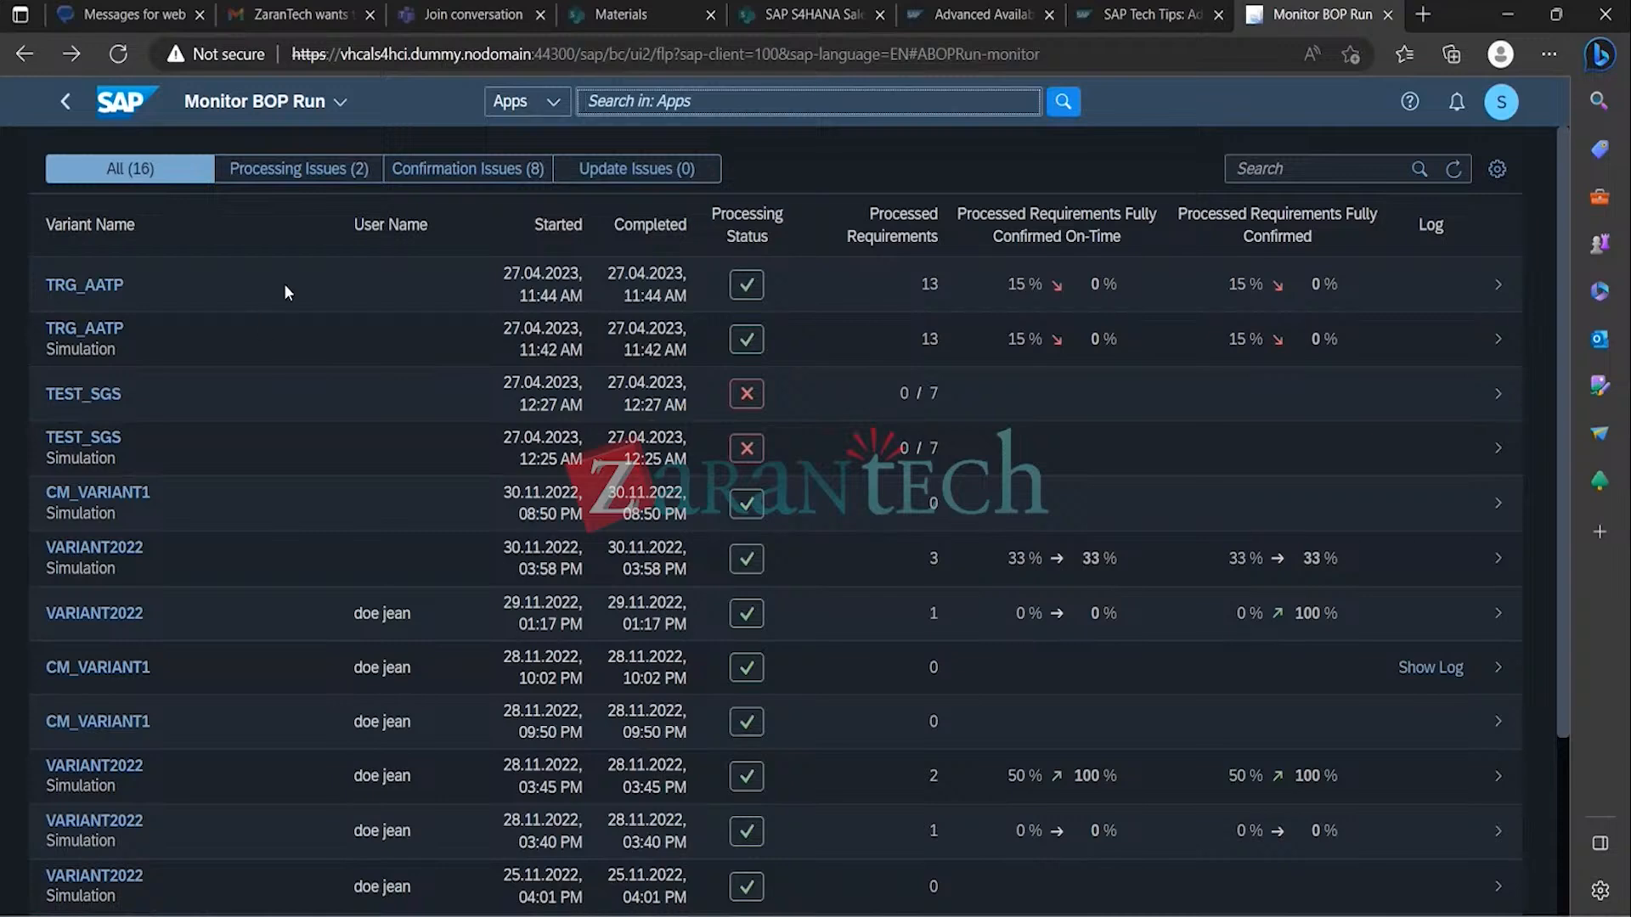
pyautogui.click(418, 302)
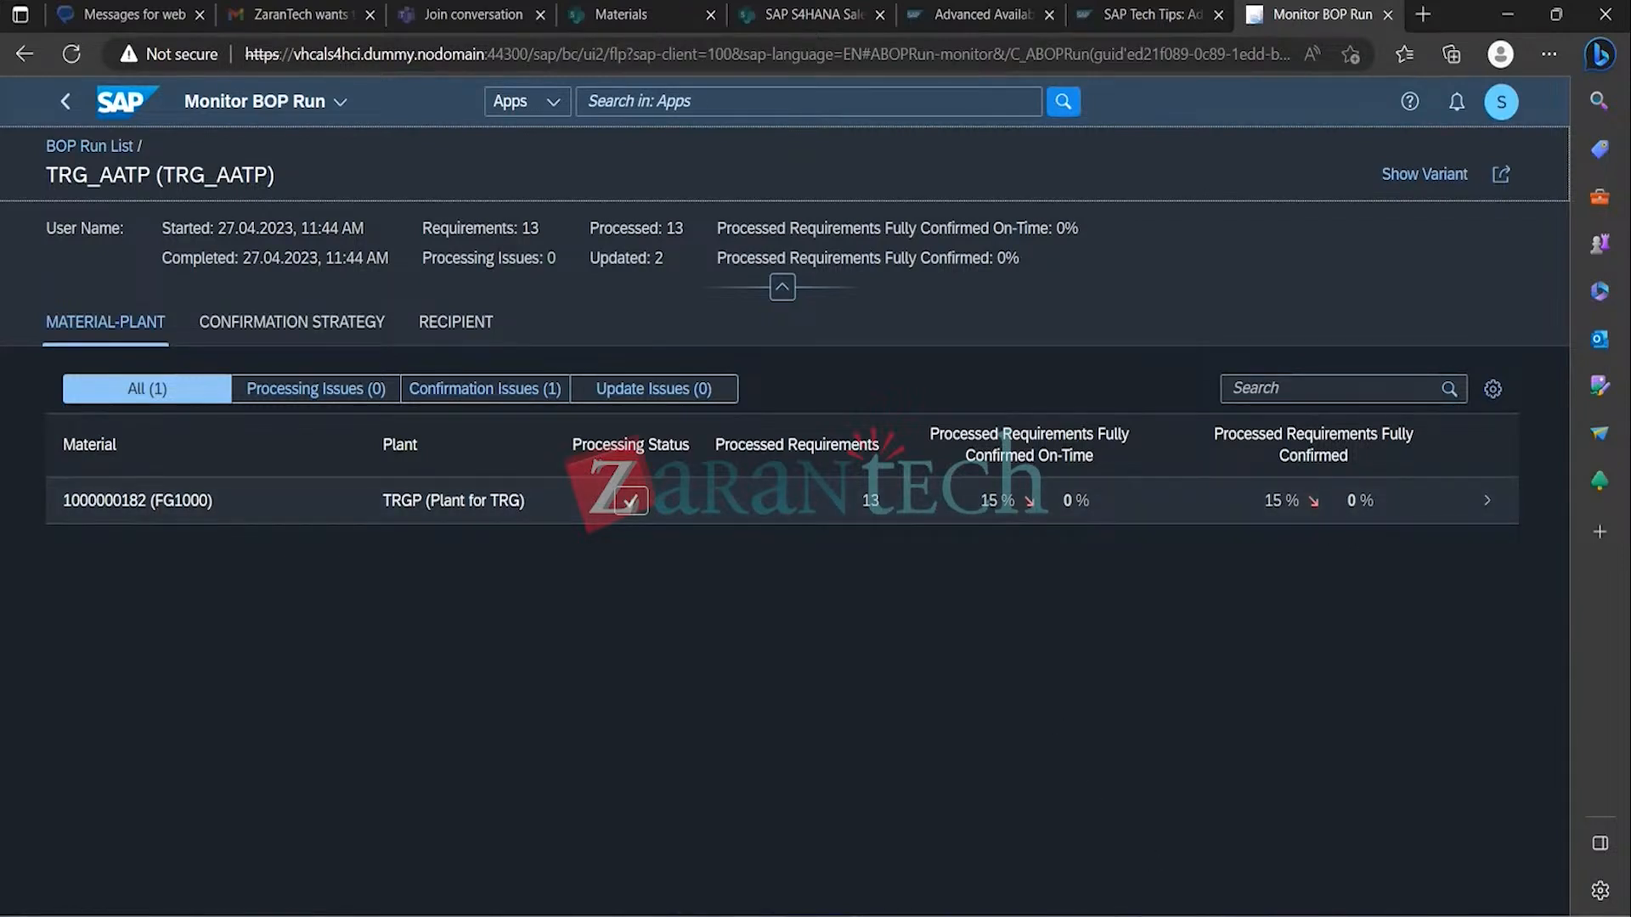
# Step: Switch to the open sales order in SAP GUI and inspect item 10's schedule lines, including the first line's delivery date and quantity details
pyautogui.click(1539, 837)
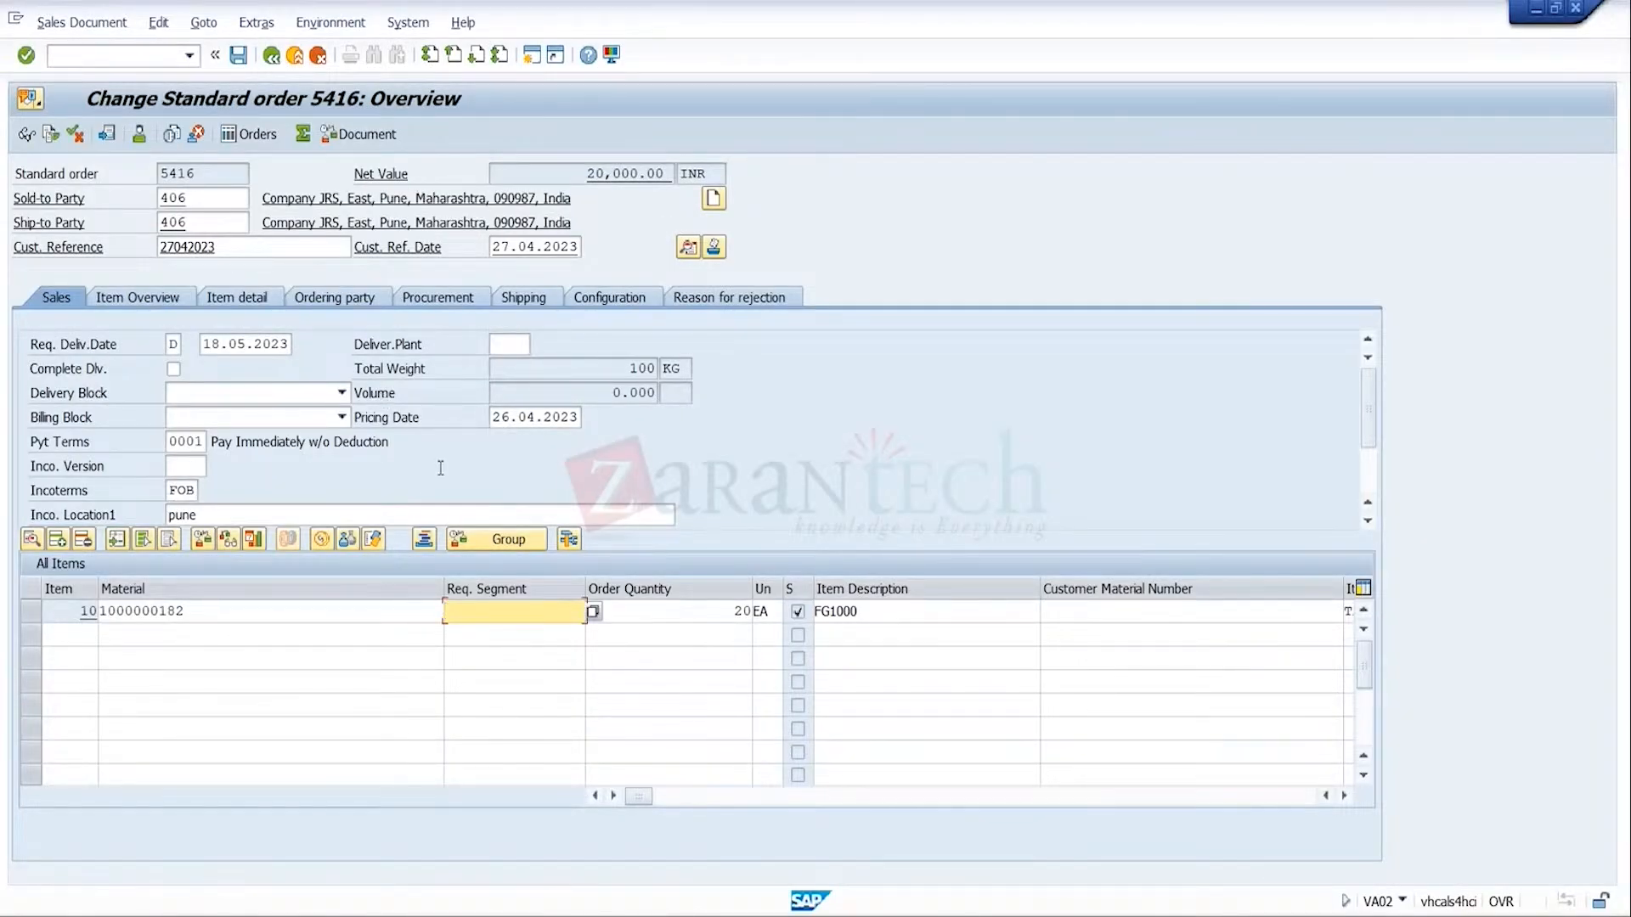
pyautogui.click(213, 23)
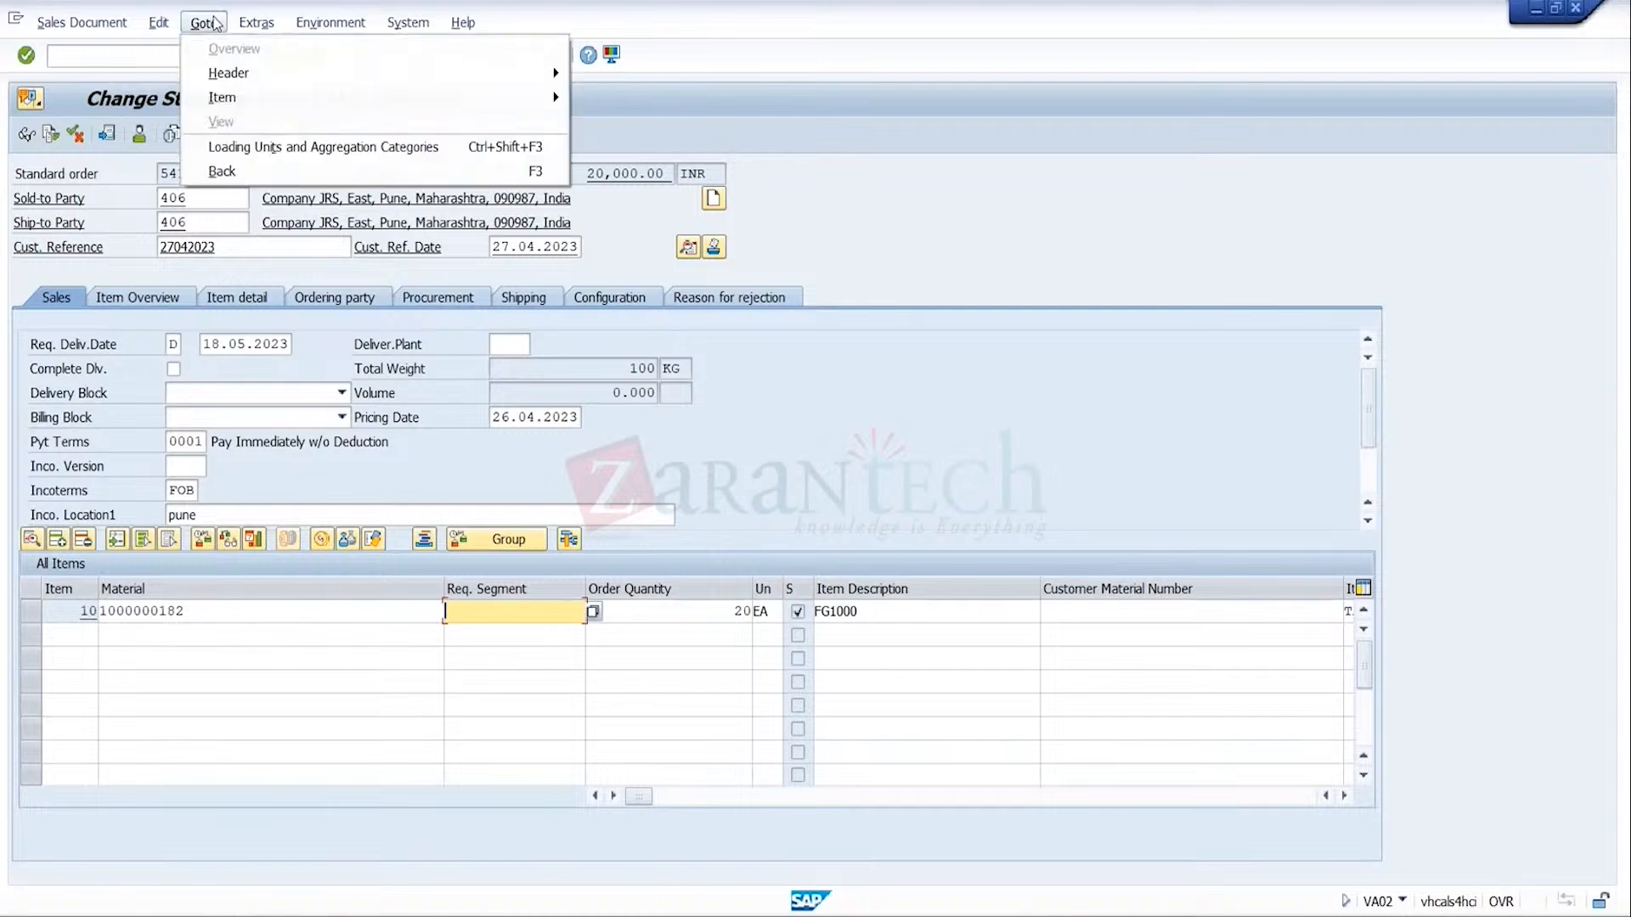
pyautogui.moveTo(248, 97)
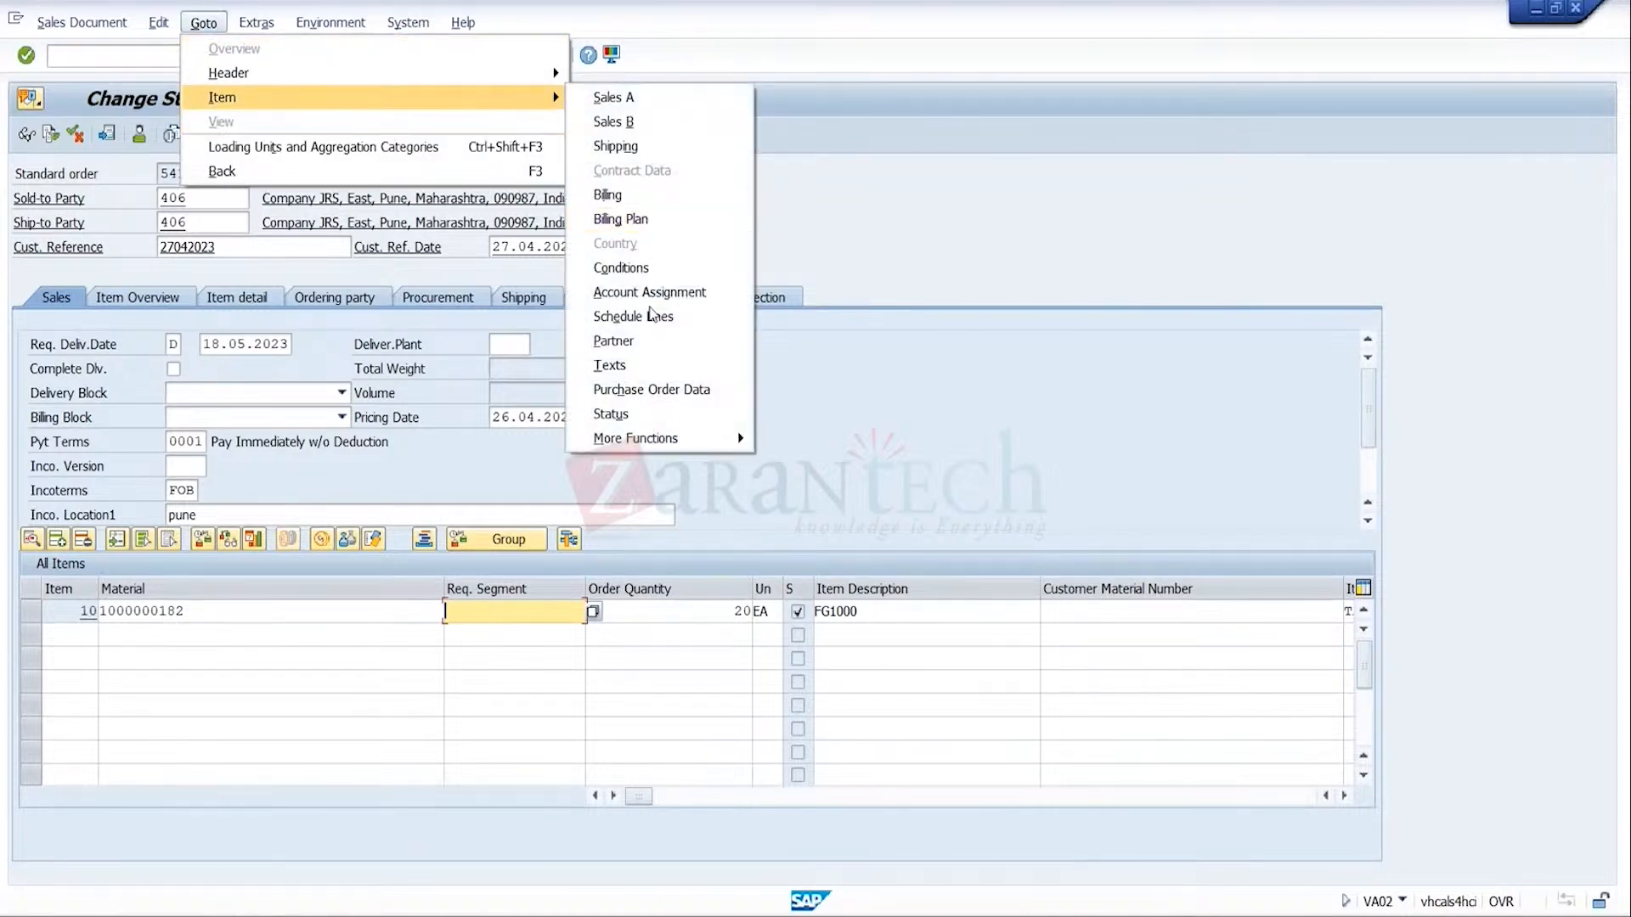
pyautogui.click(654, 316)
pyautogui.click(564, 473)
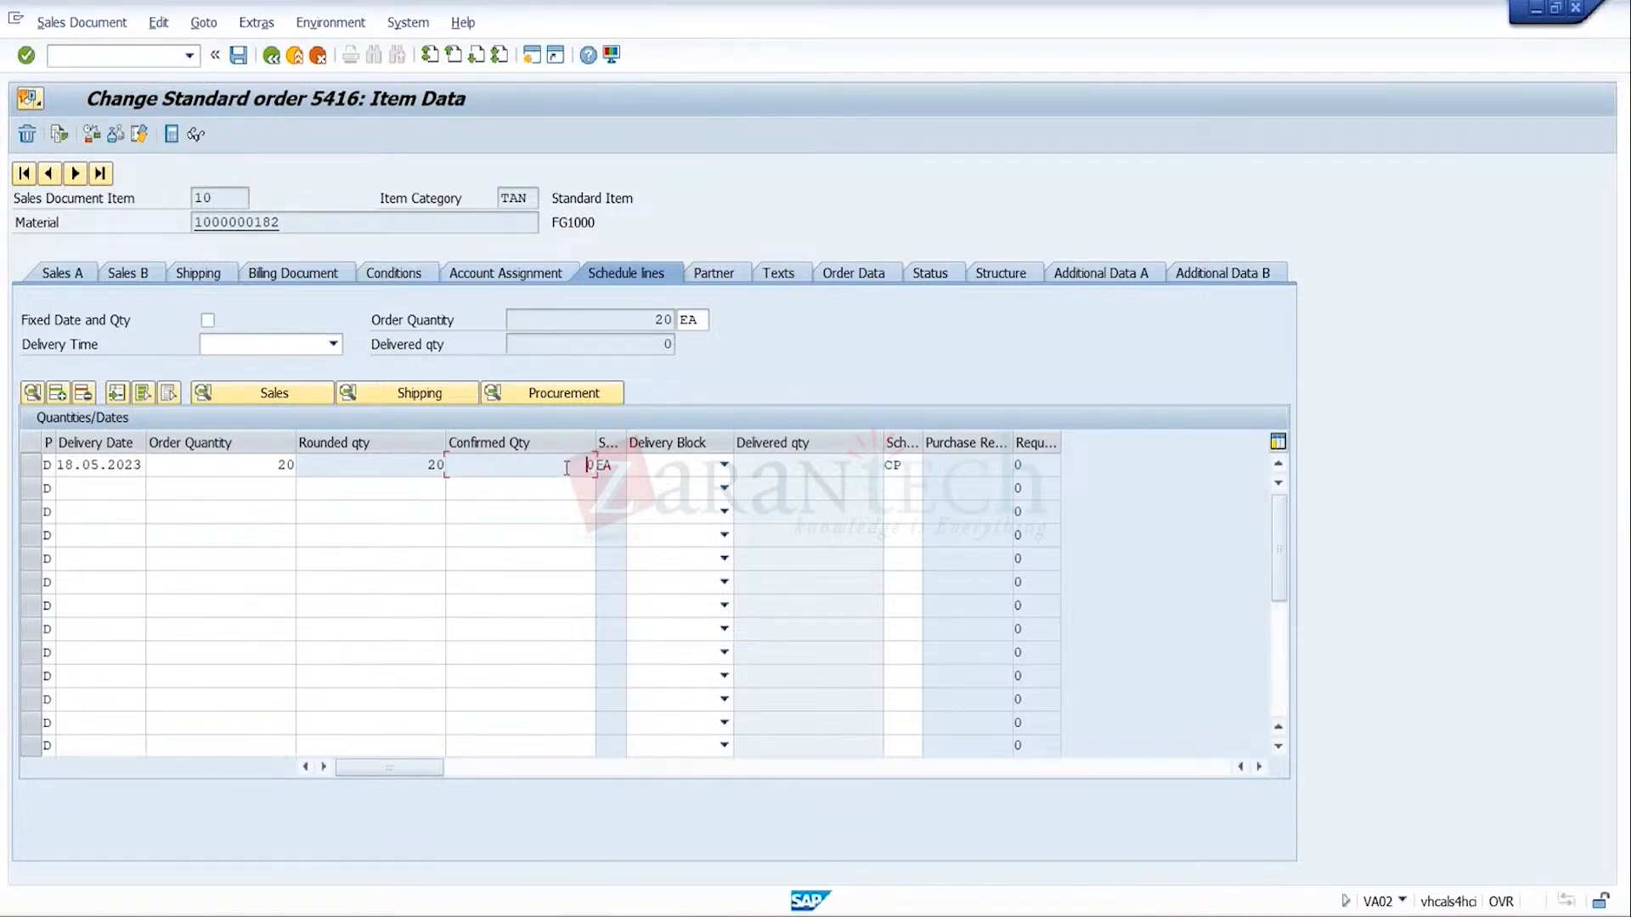
pyautogui.click(139, 466)
pyautogui.doubleClick(508, 462)
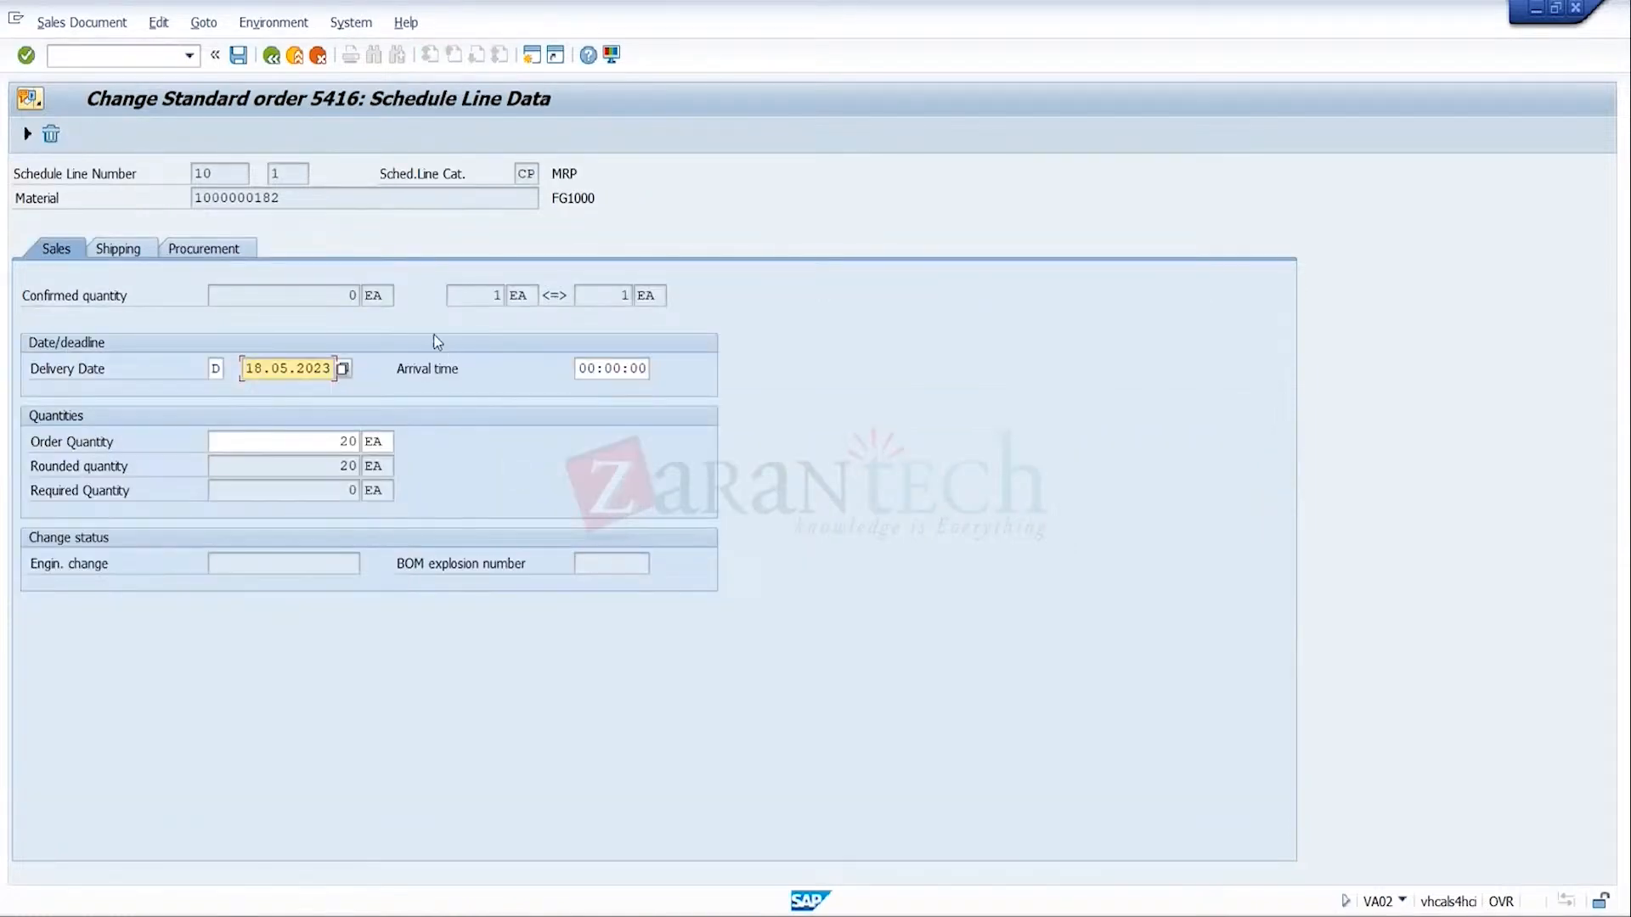
pyautogui.click(271, 55)
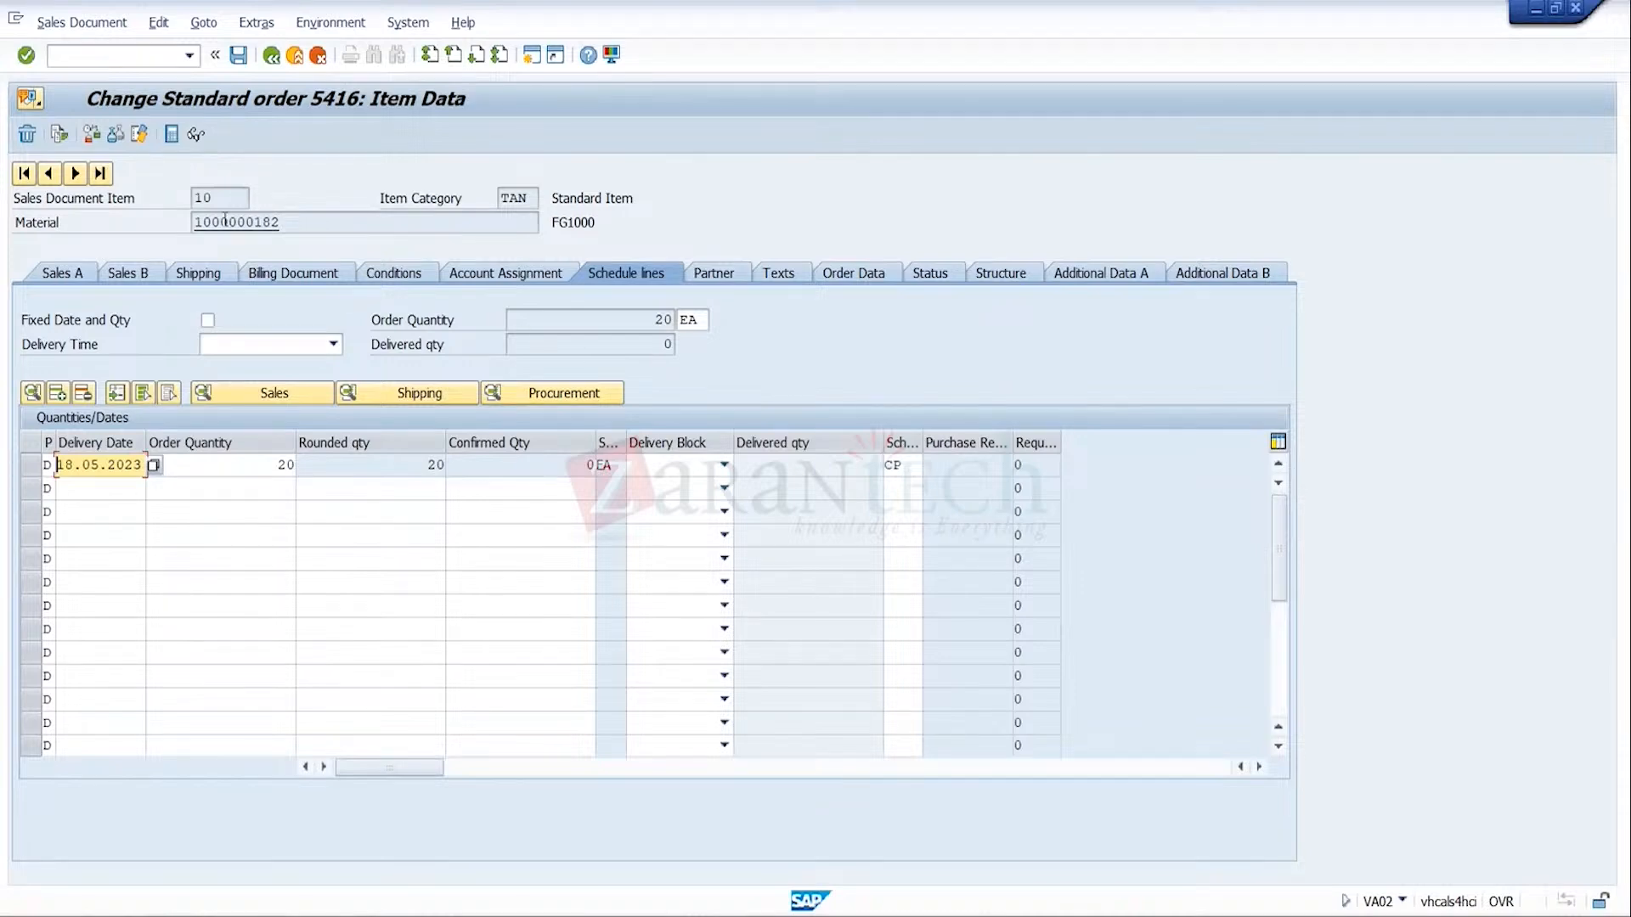
# Step: Try to run the availability check for item 10 twice, dismissing the information dialog each time
pyautogui.click(91, 136)
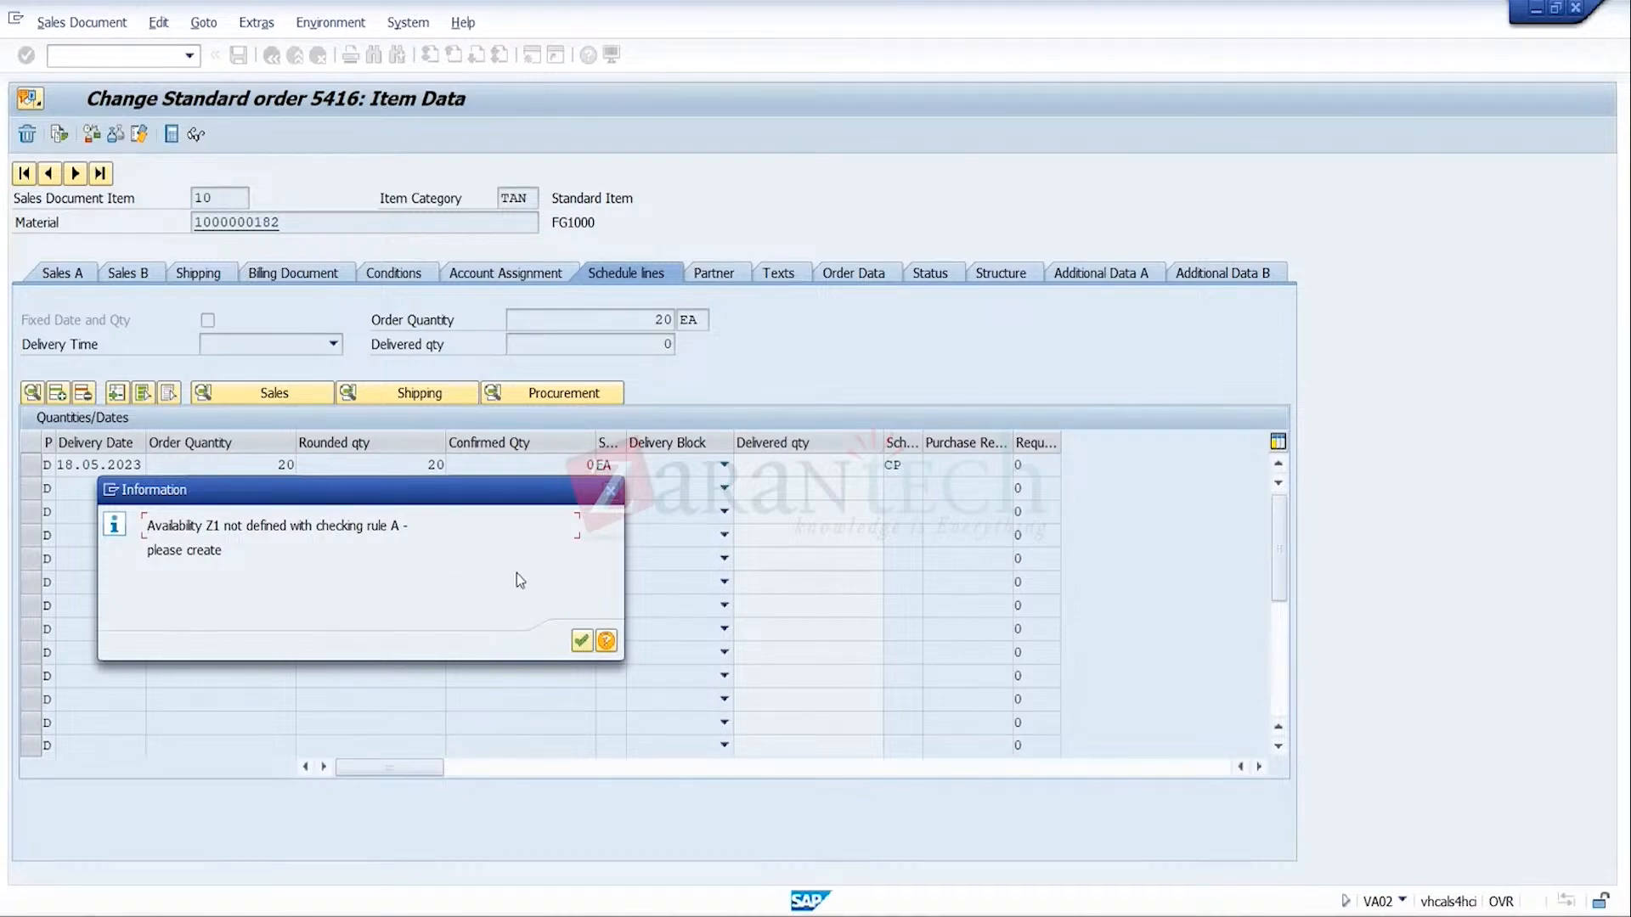
pyautogui.click(582, 640)
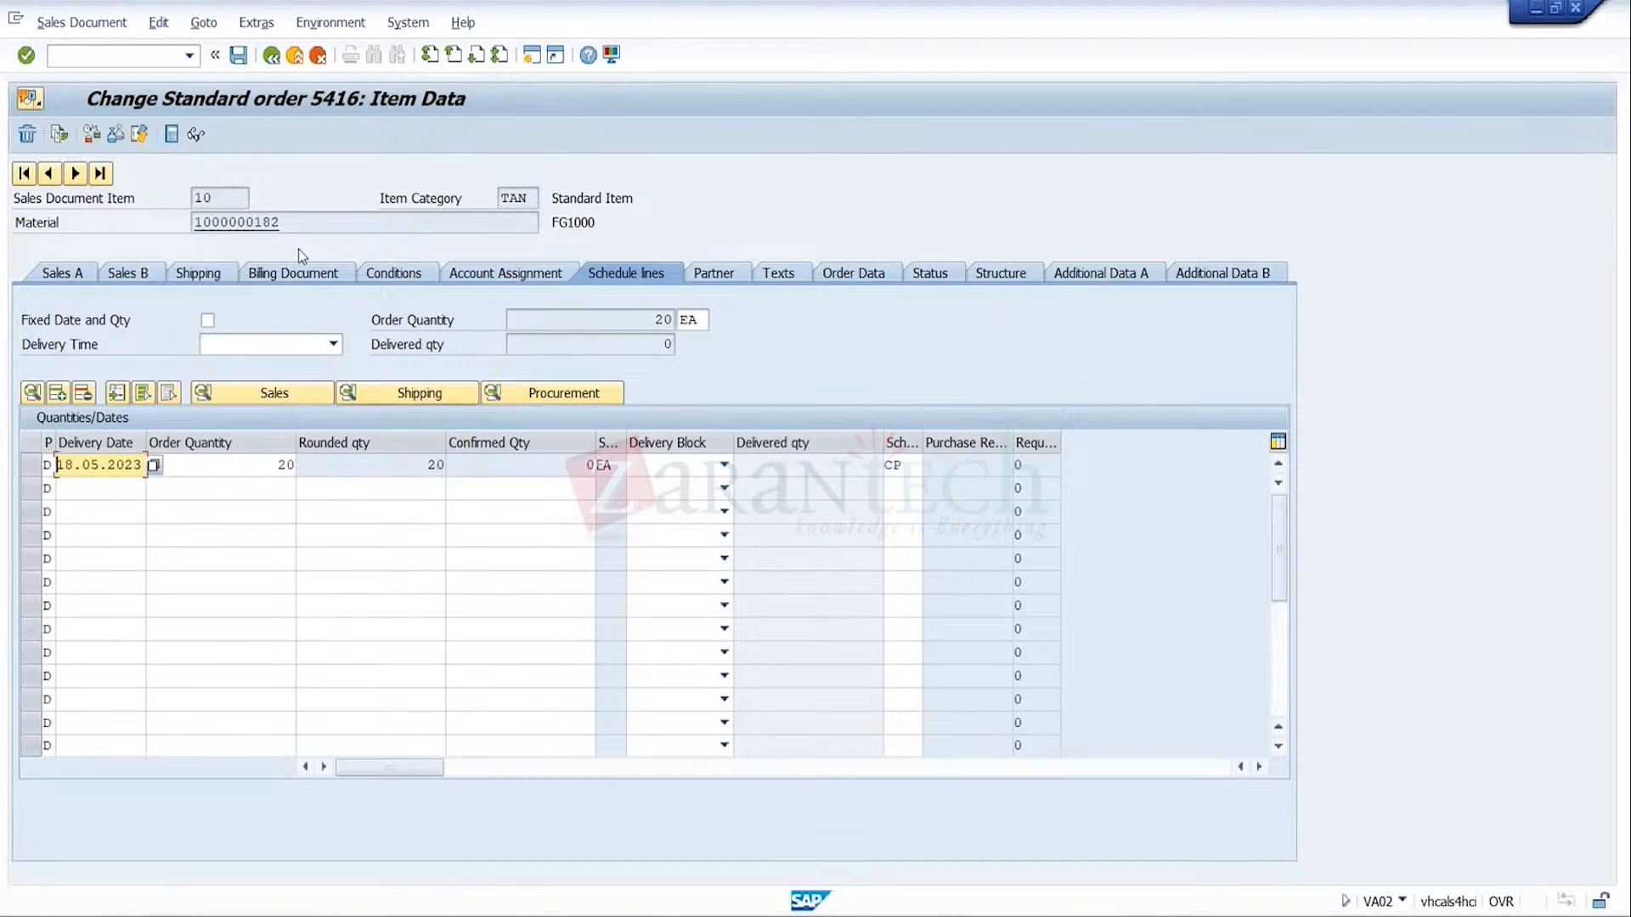
pyautogui.click(92, 136)
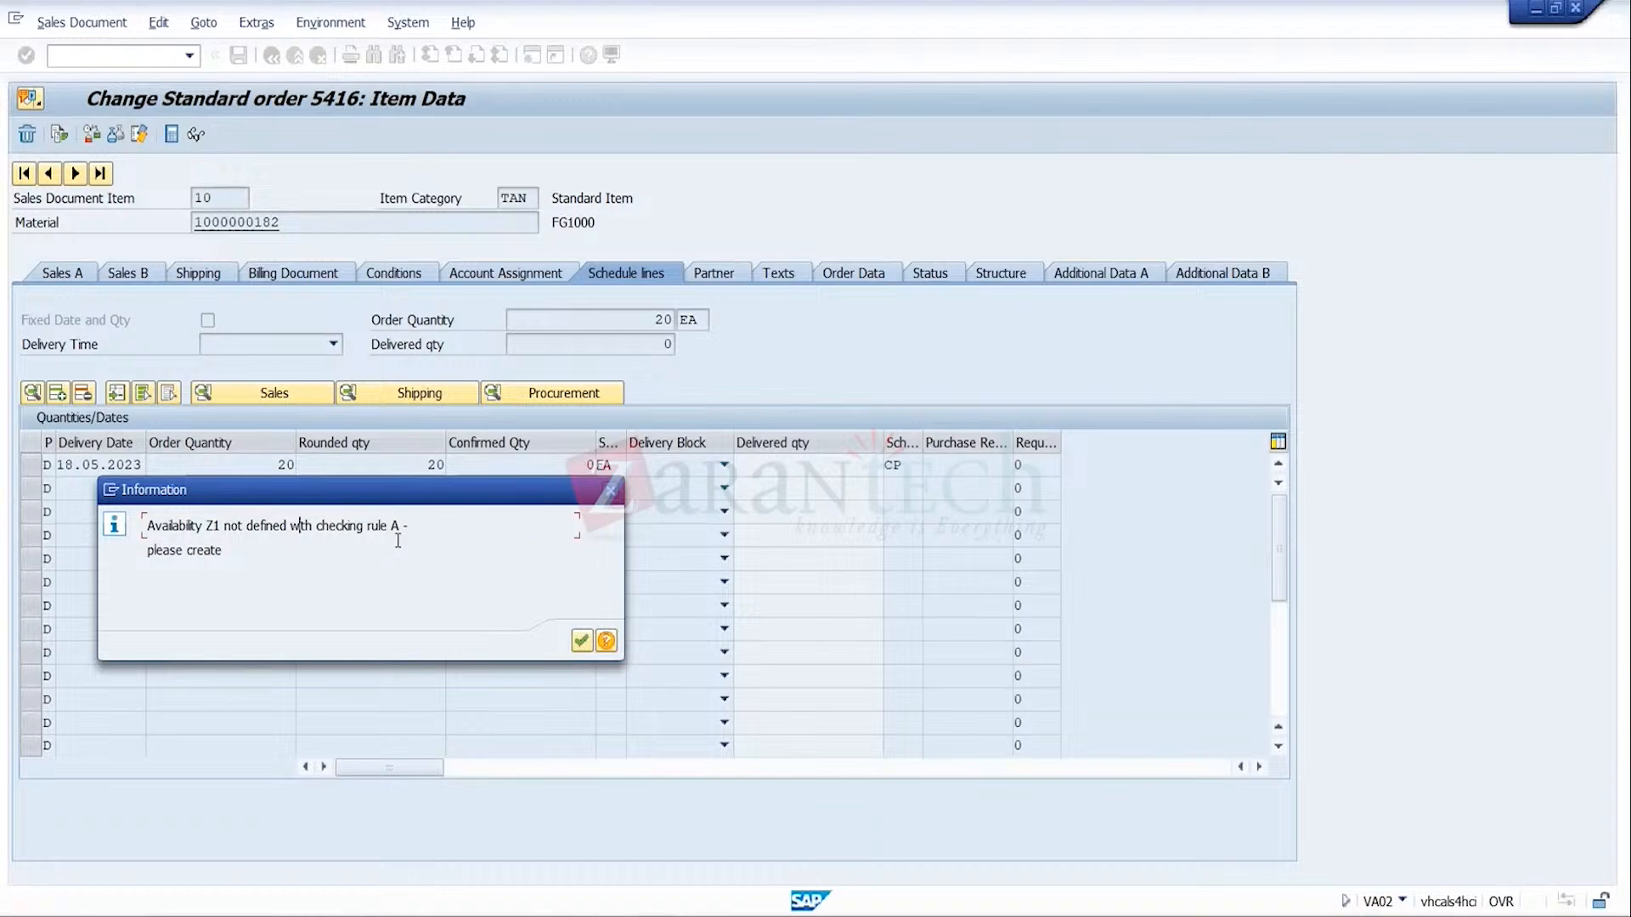
pyautogui.click(577, 641)
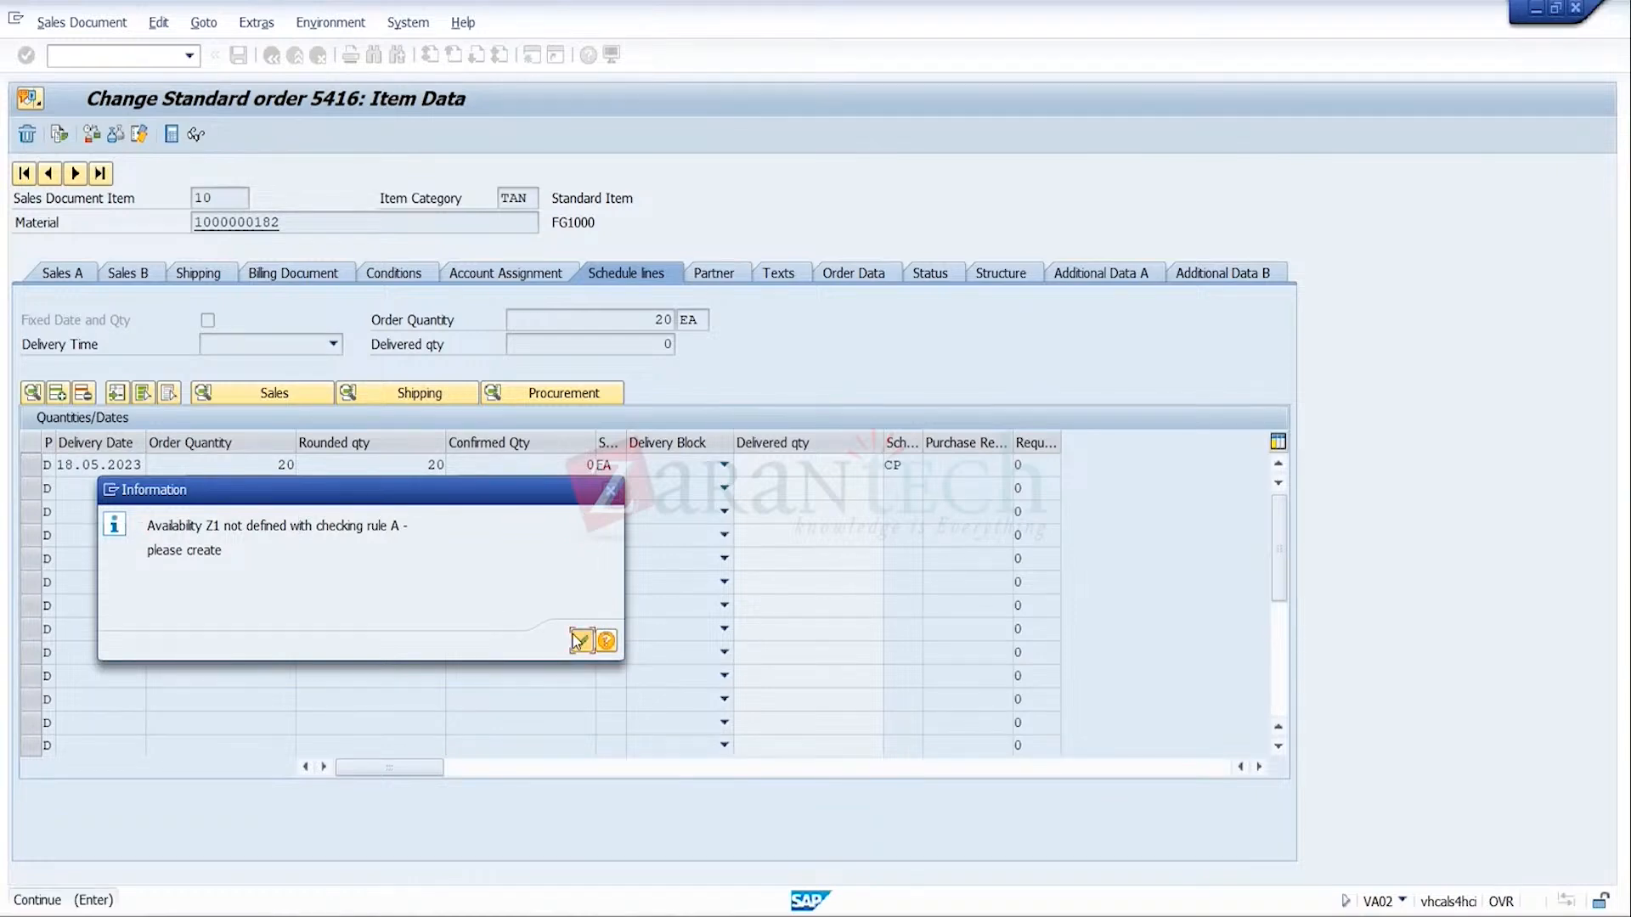
pyautogui.click(580, 641)
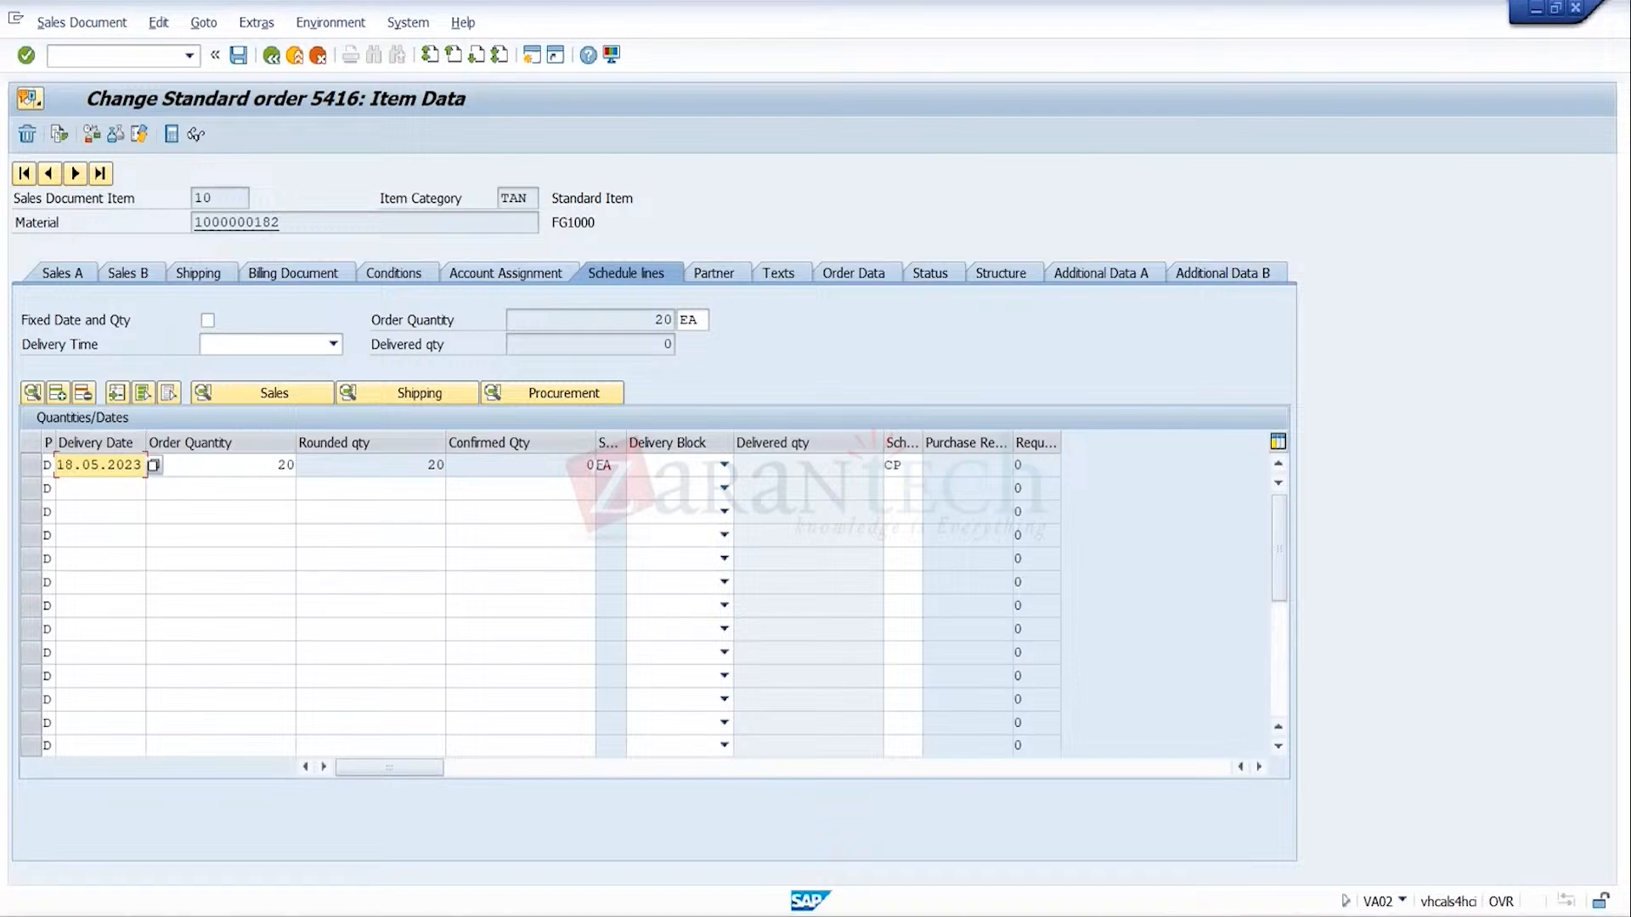
pyautogui.click(1231, 856)
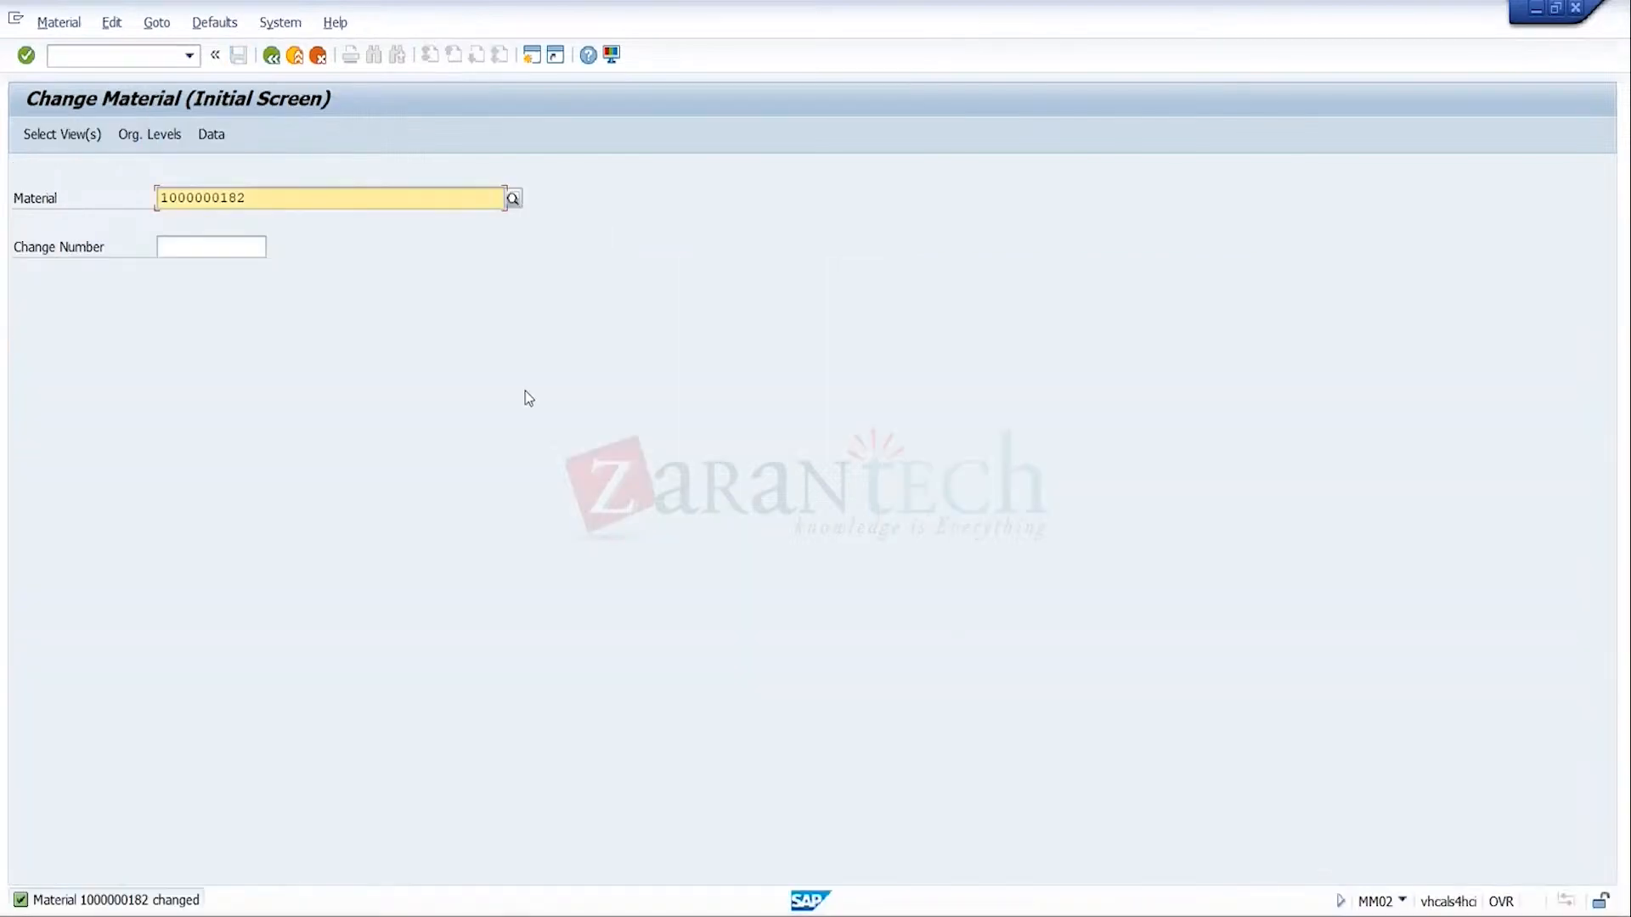
pyautogui.click(81, 137)
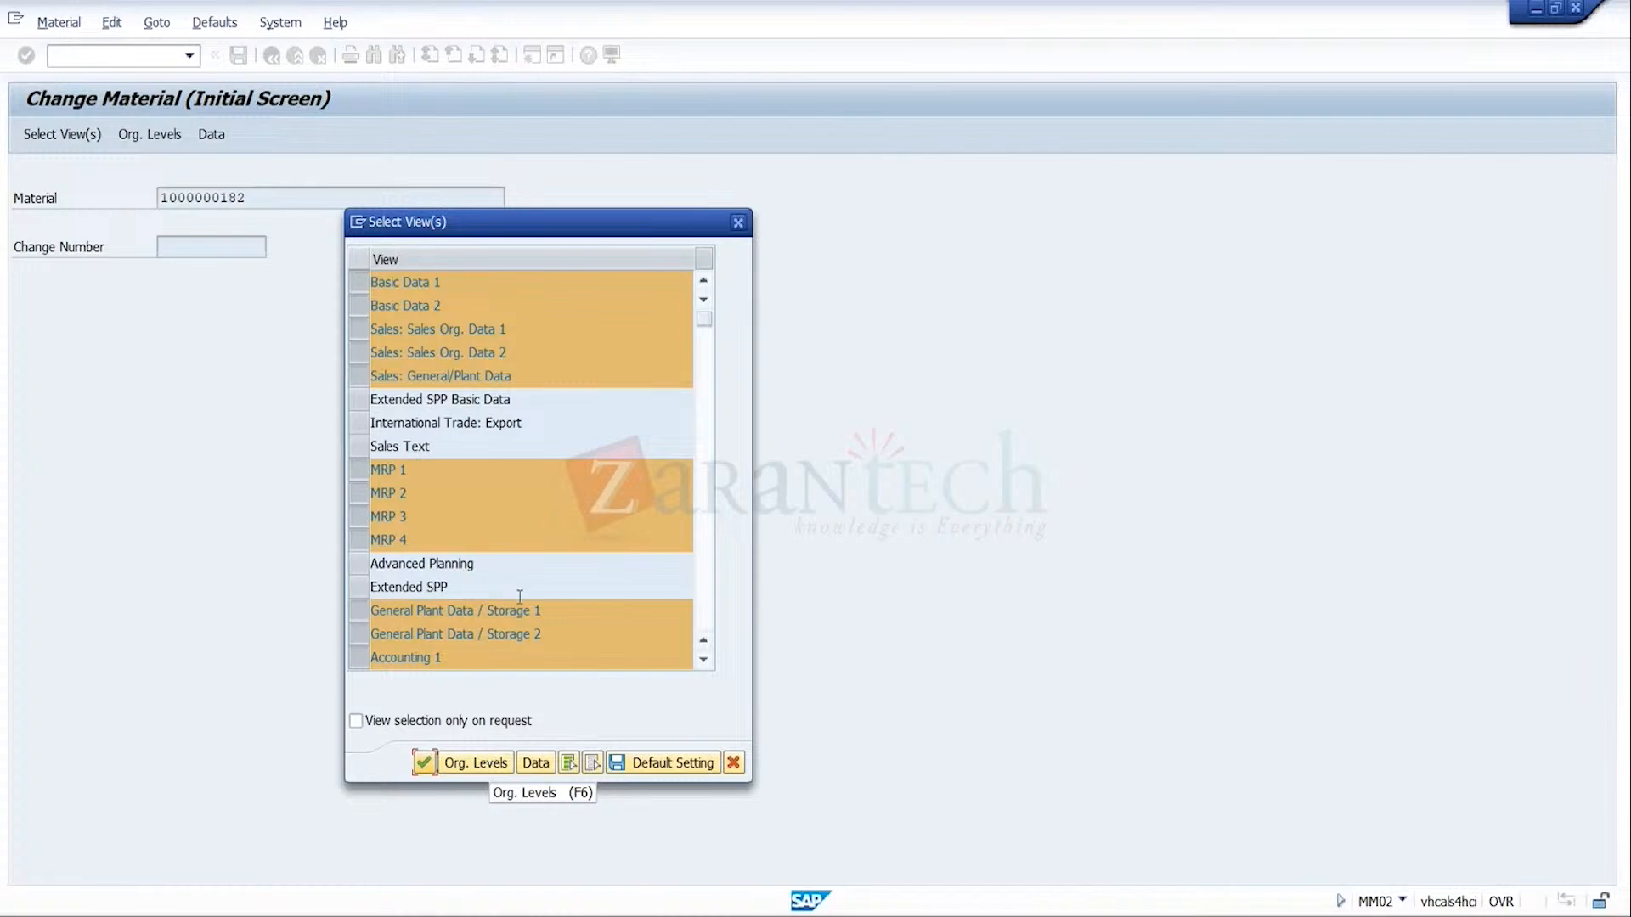
pyautogui.click(478, 759)
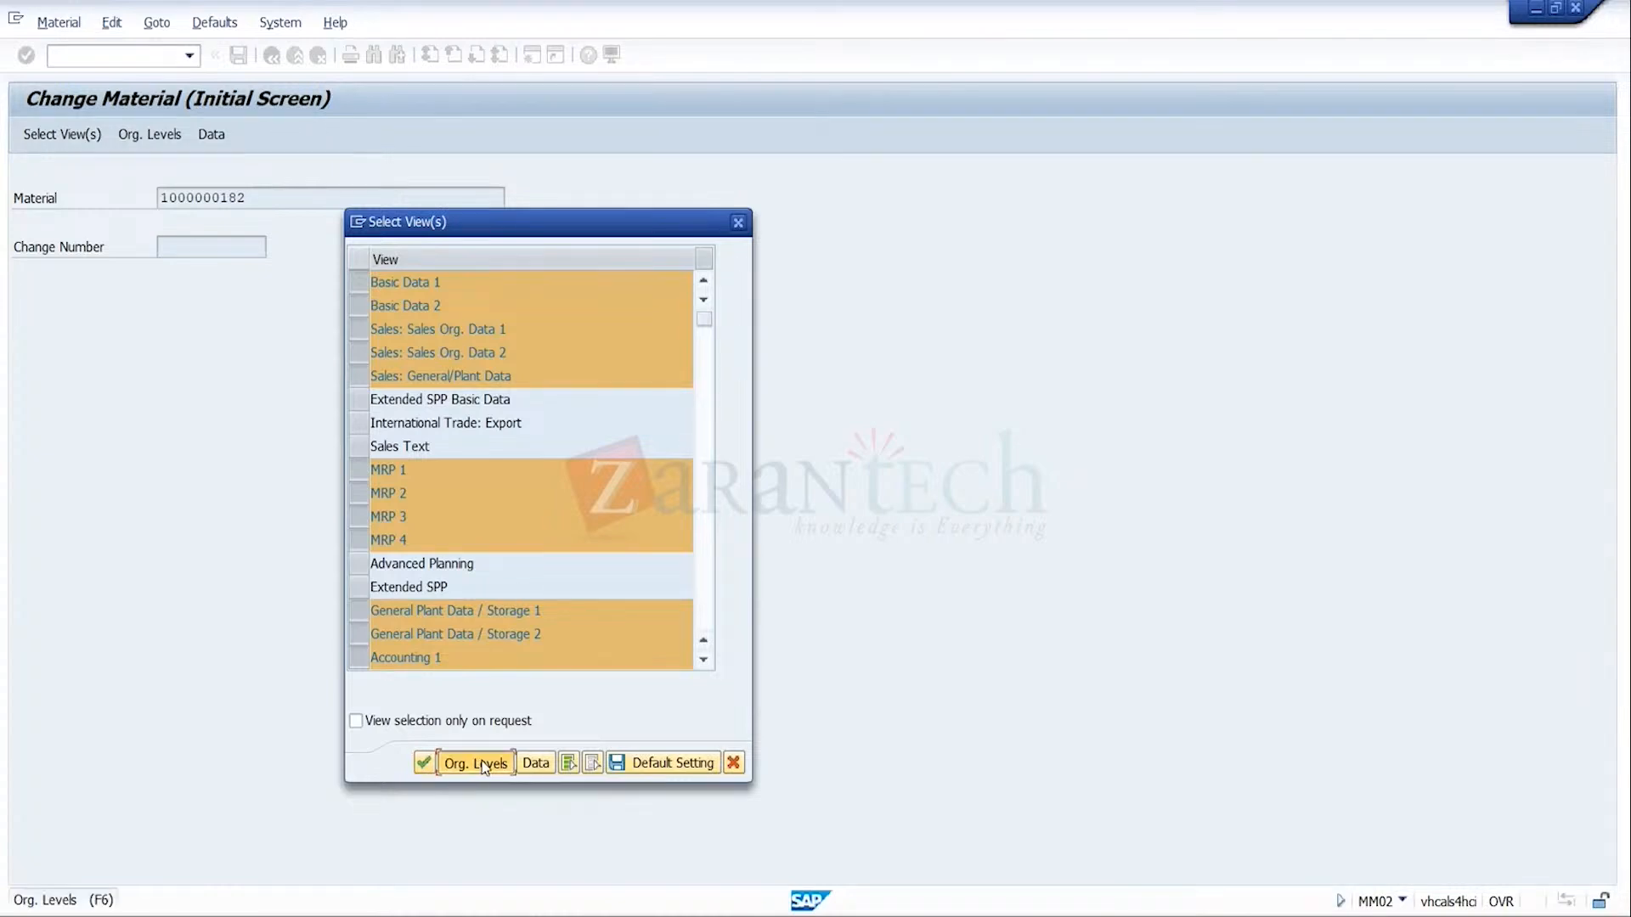
pyautogui.press('Return')
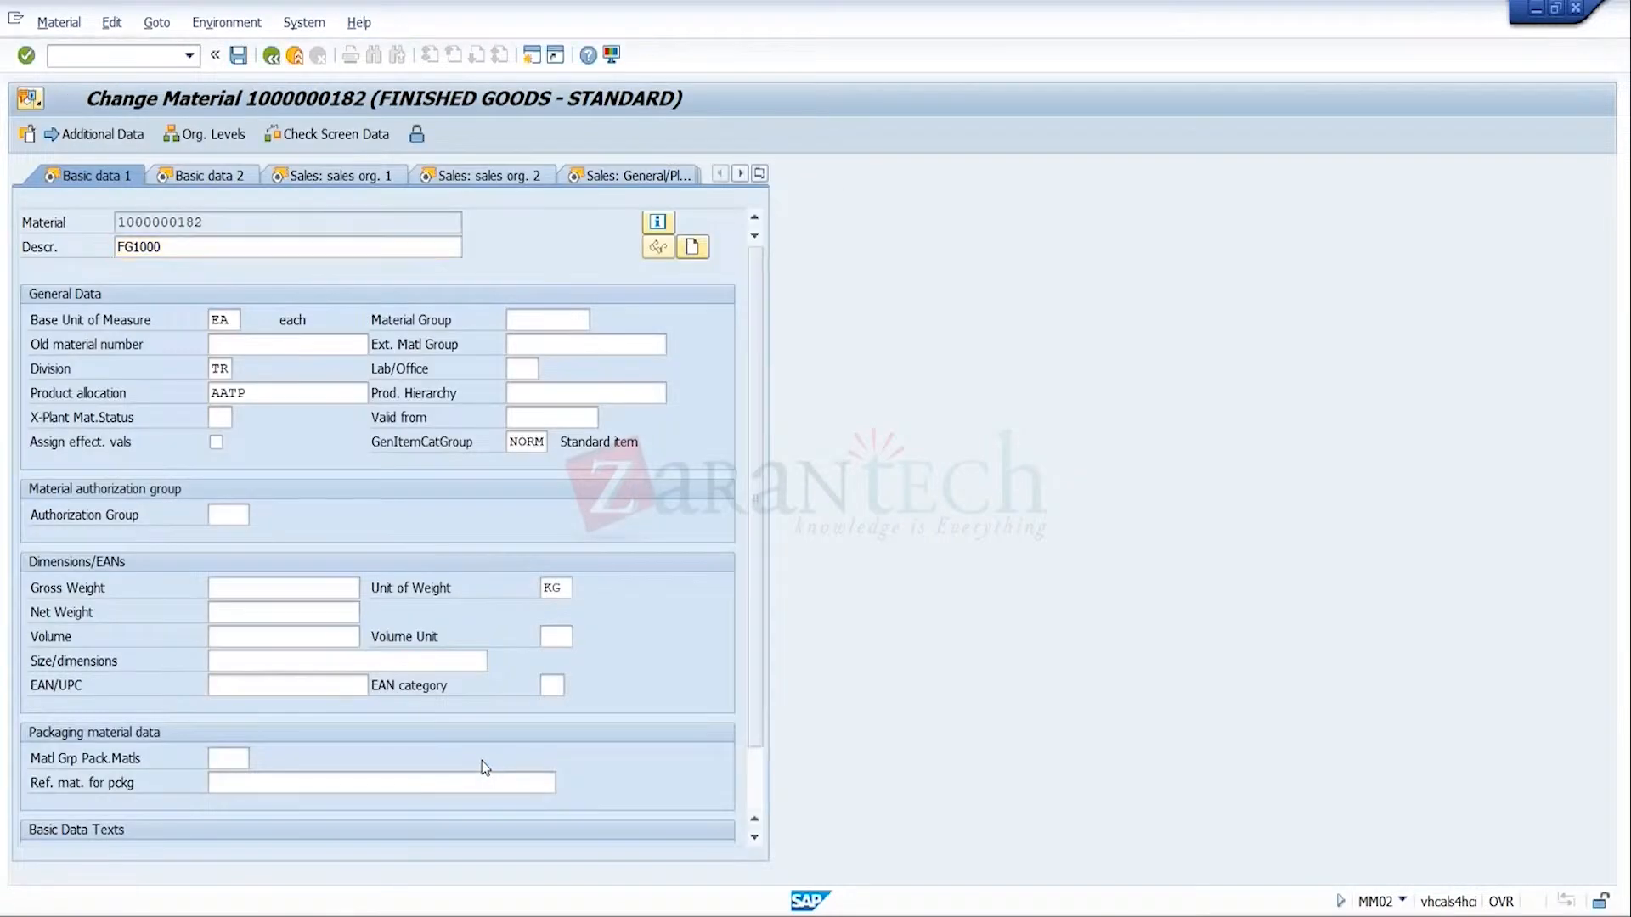
pyautogui.press('Return')
pyautogui.press('Return')
pyautogui.press('Return')
pyautogui.press('Return')
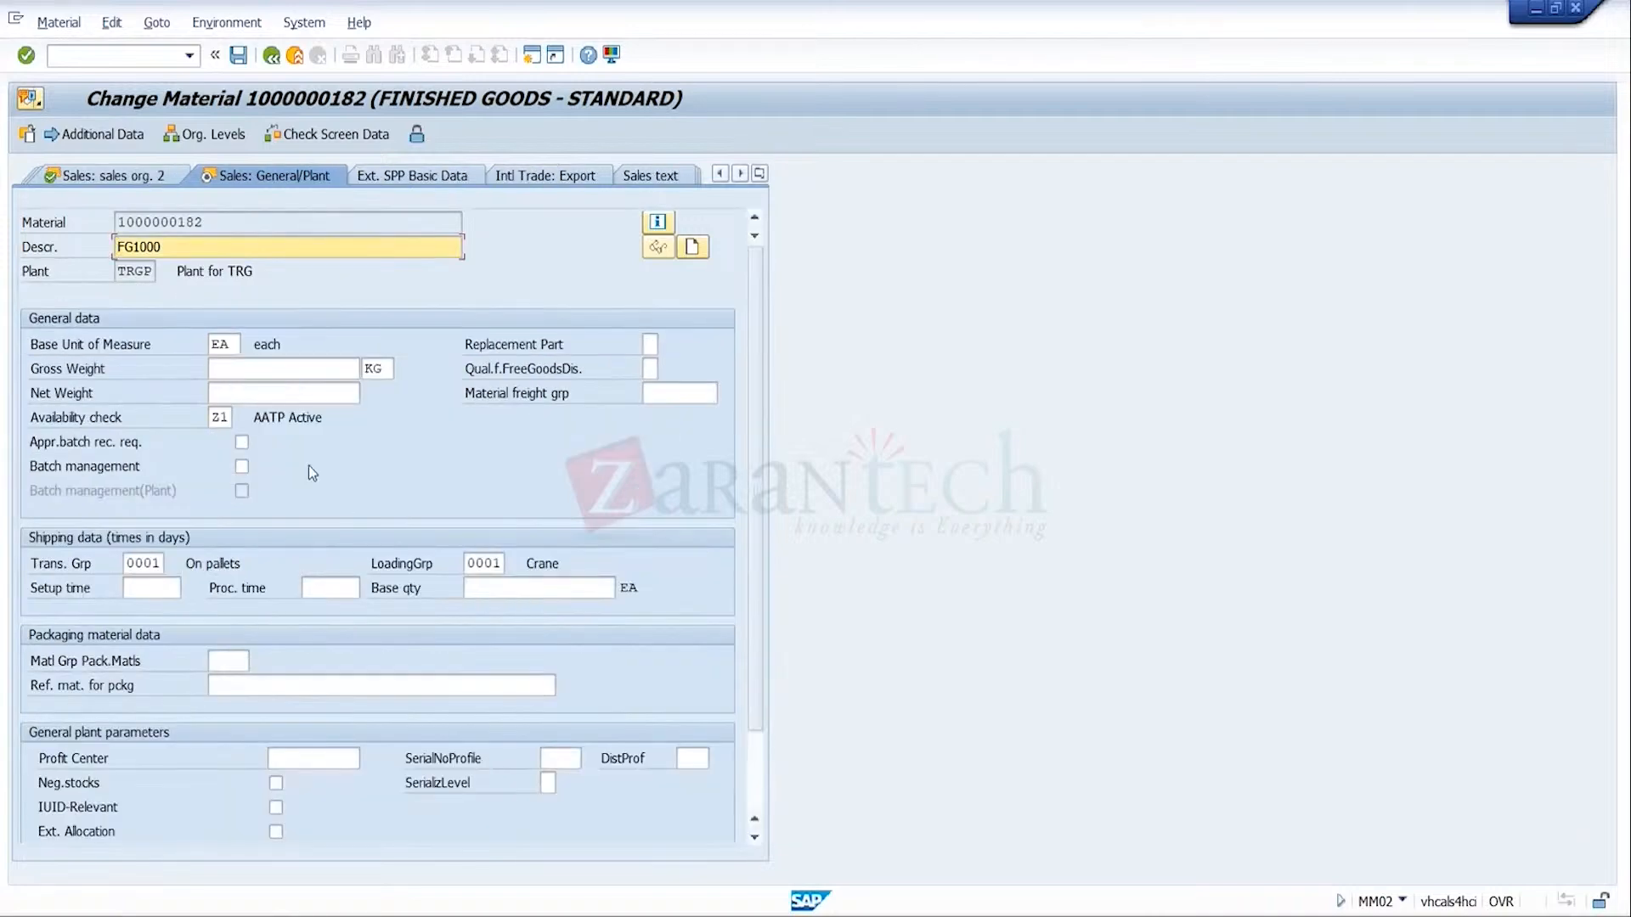
# Step: Set the material's availability check to 02 and save the material
pyautogui.click(226, 416)
pyautogui.press('BackSpace')
pyautogui.press('BackSpace')
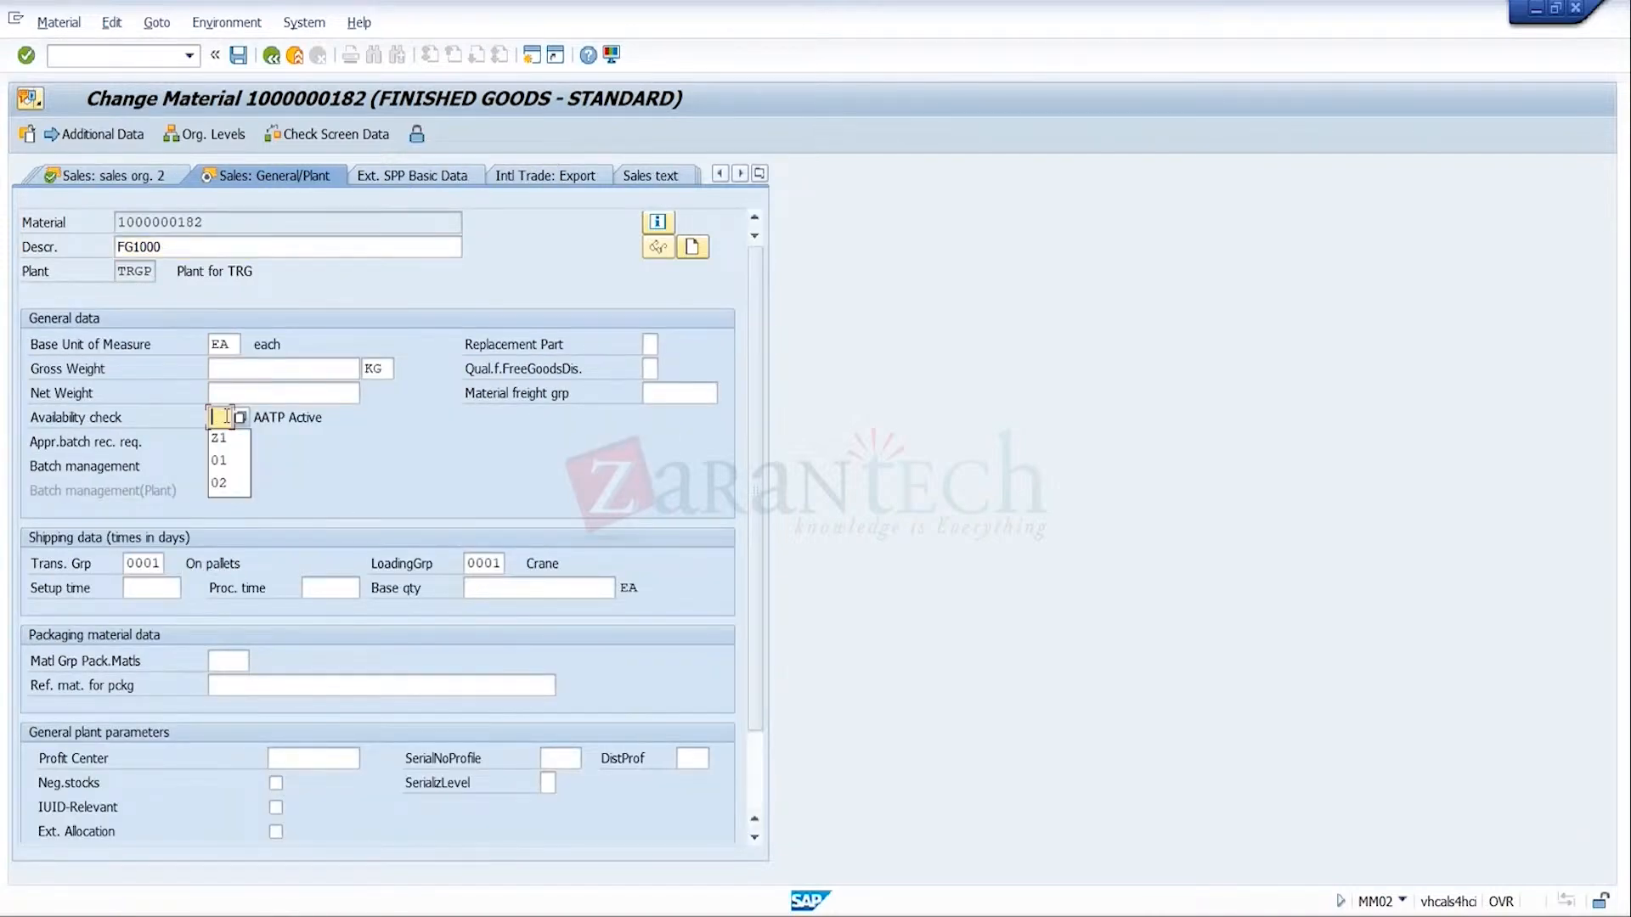
pyautogui.write('02')
pyautogui.press('Return')
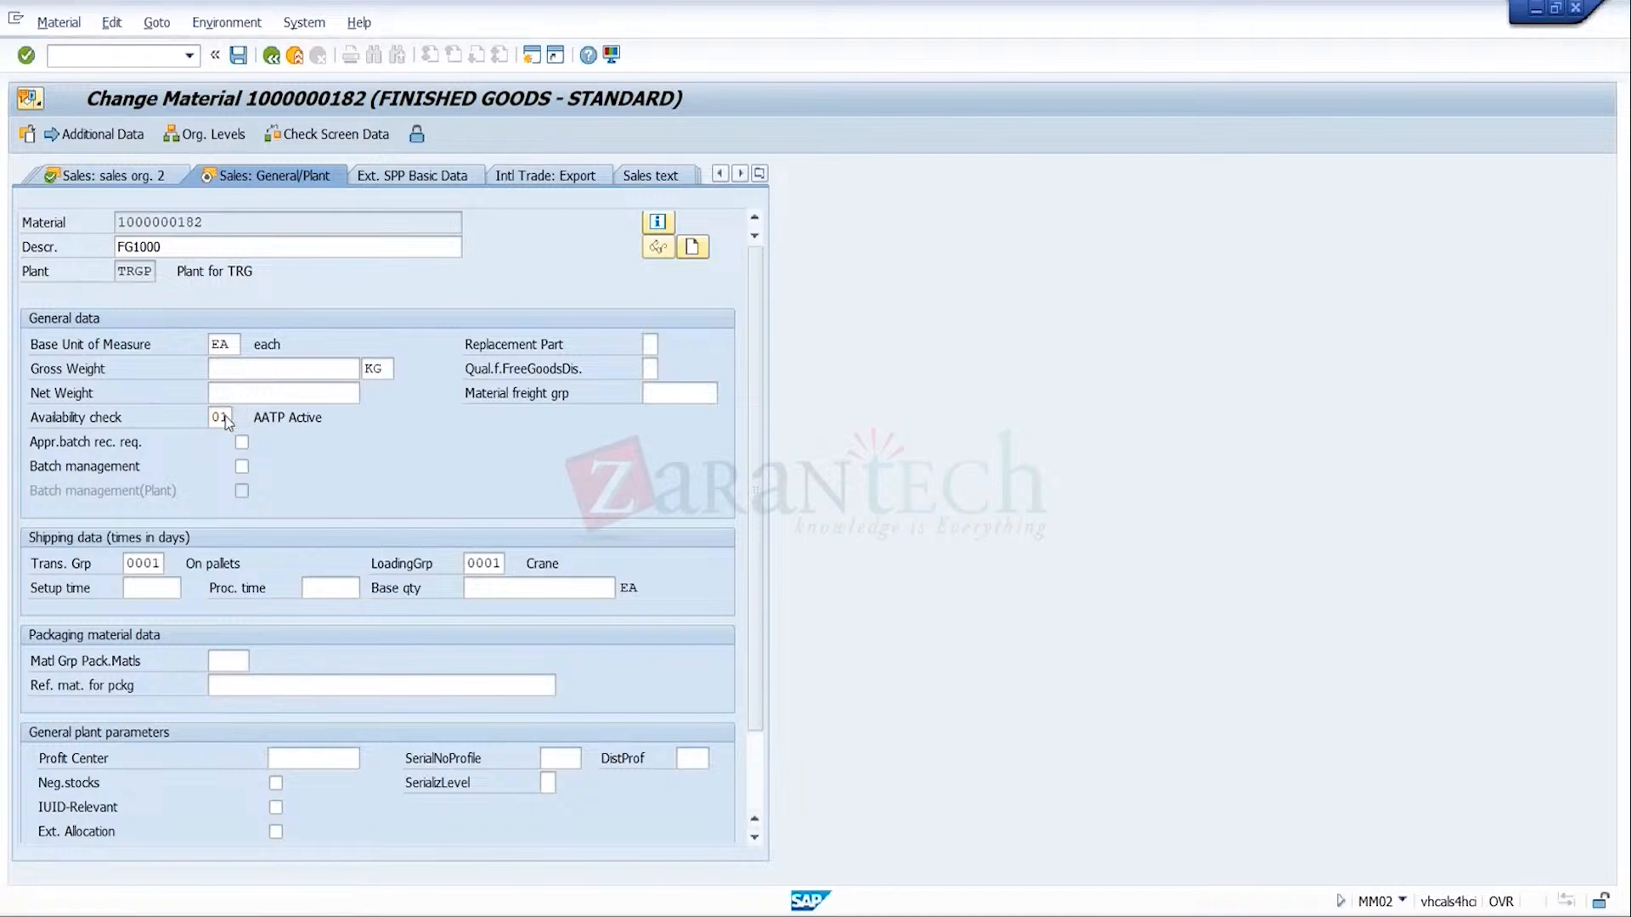
pyautogui.click(237, 59)
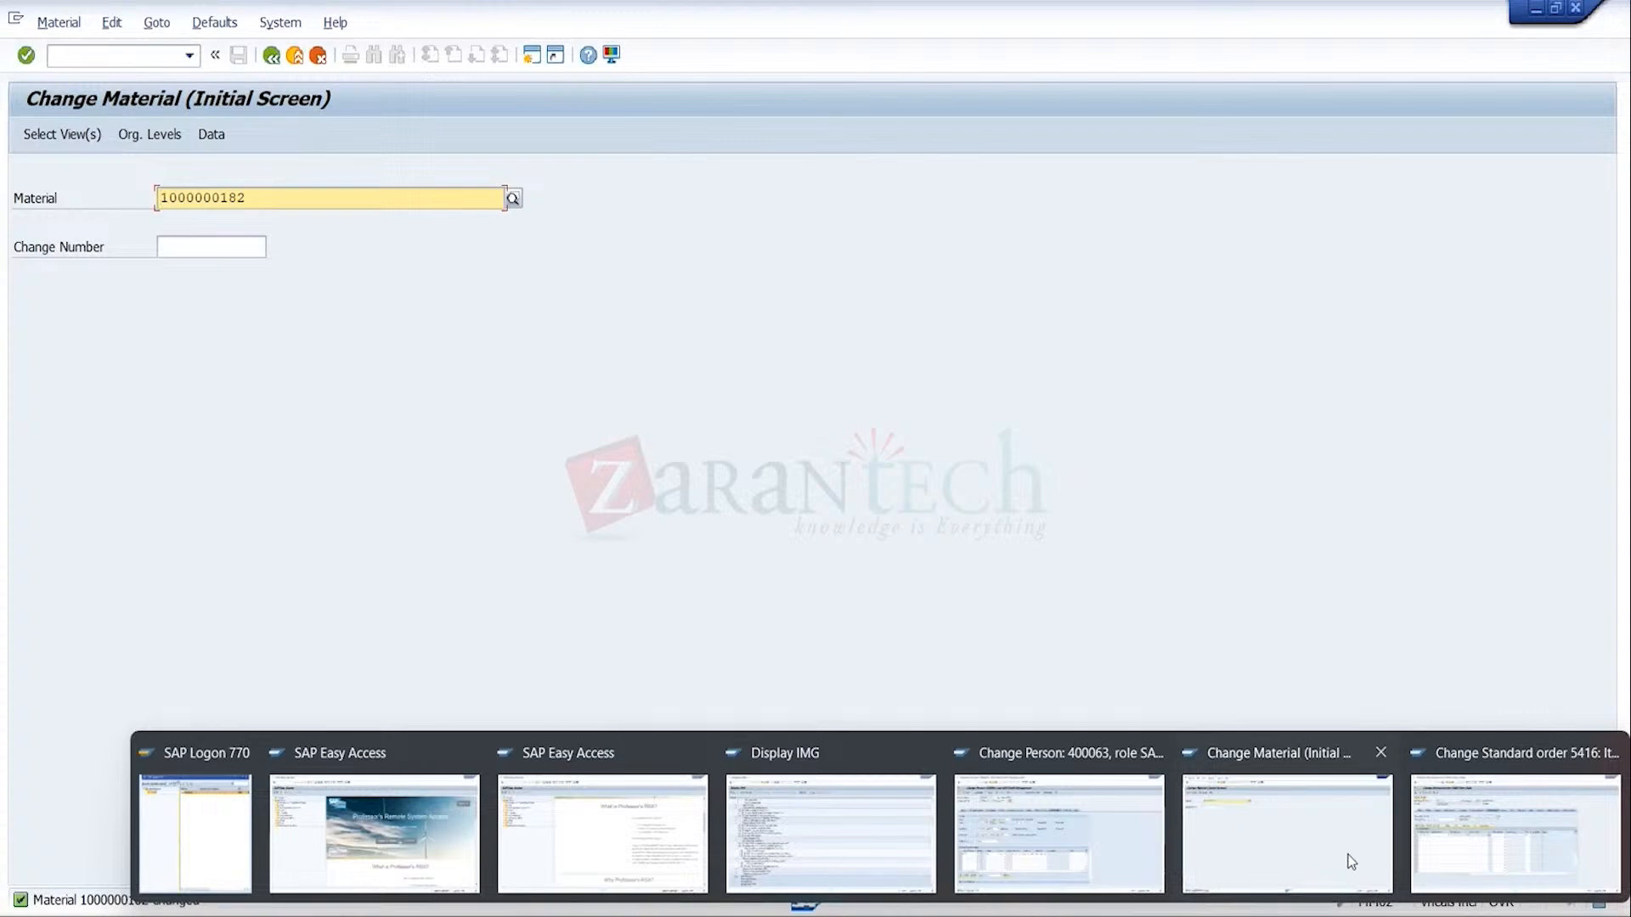
# Step: Return to the sales order's schedule lines and exit the order without saving
pyautogui.click(1443, 854)
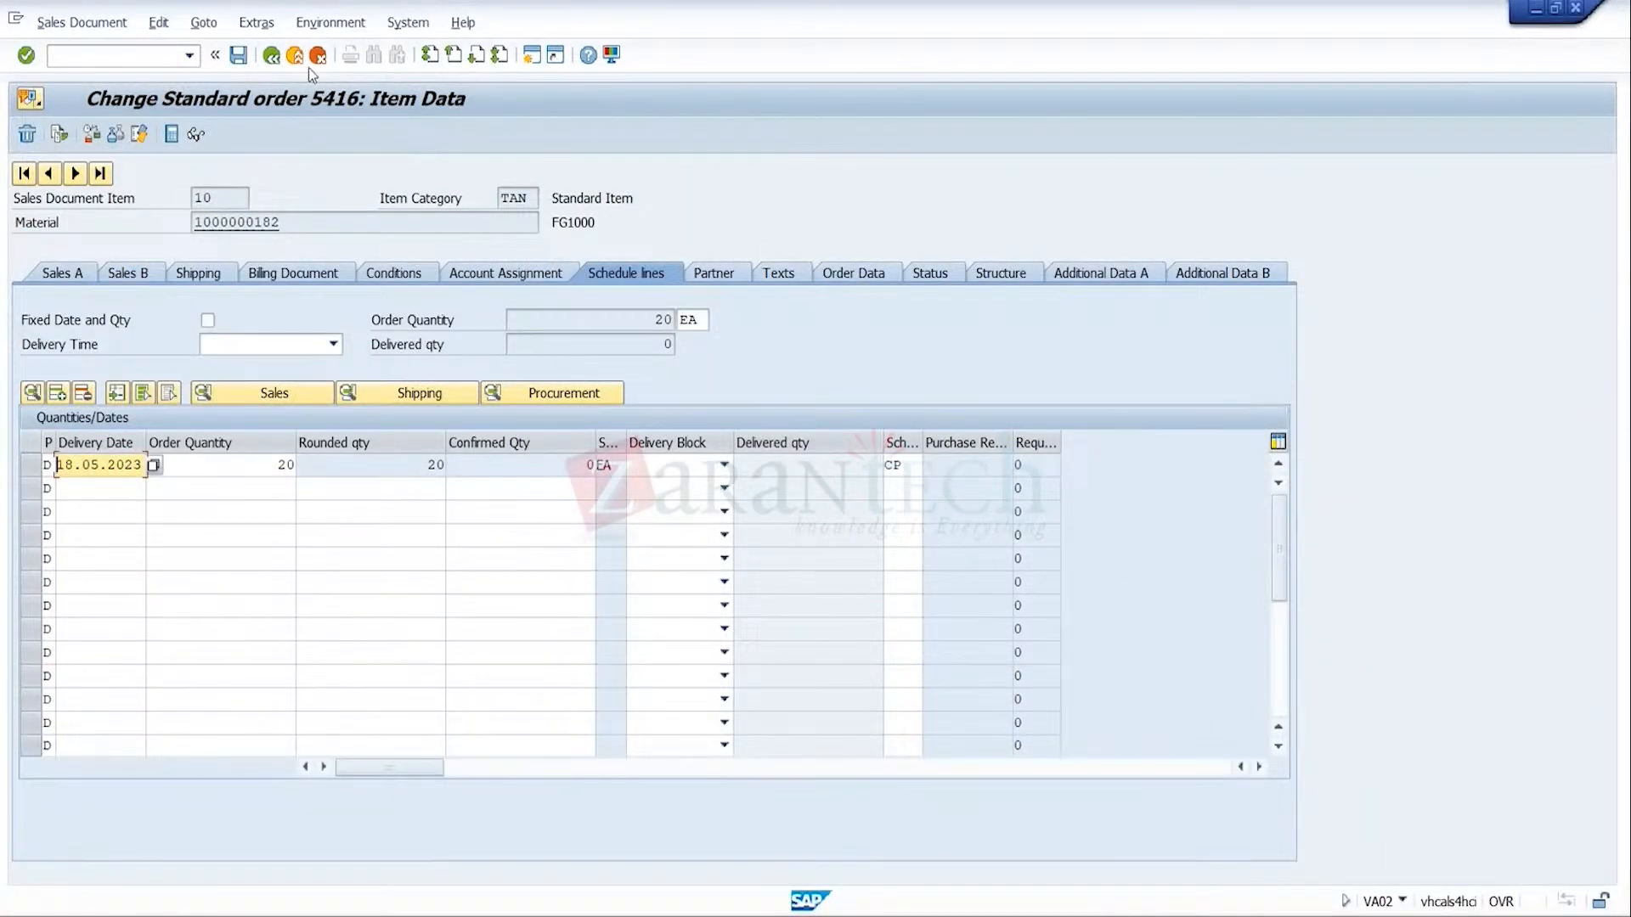
pyautogui.click(304, 64)
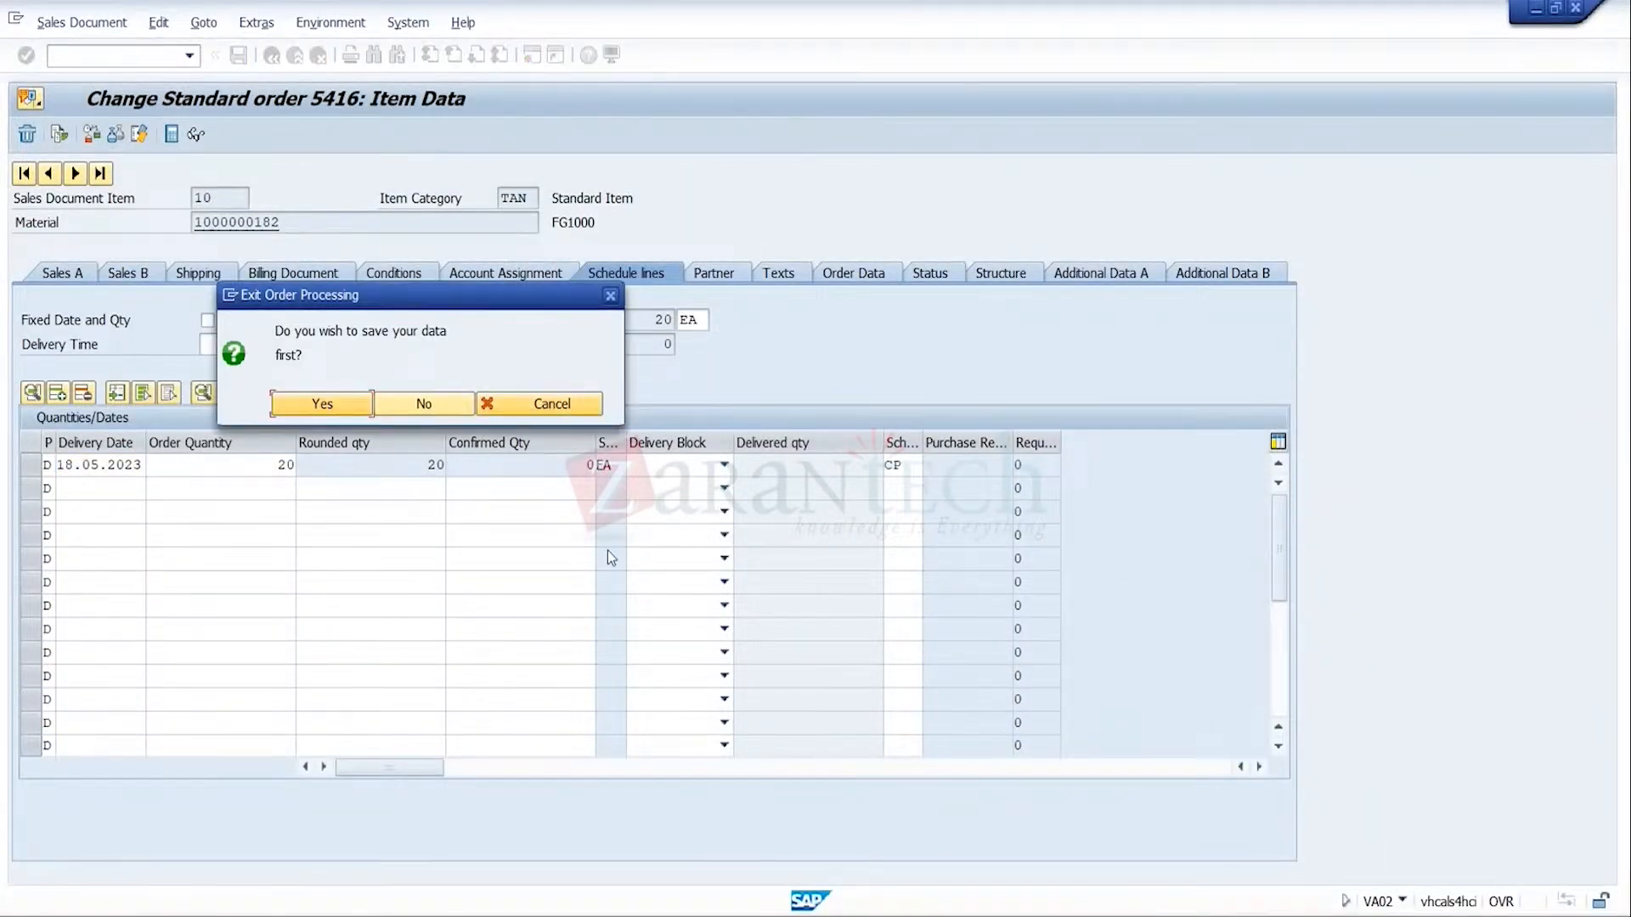
pyautogui.click(423, 403)
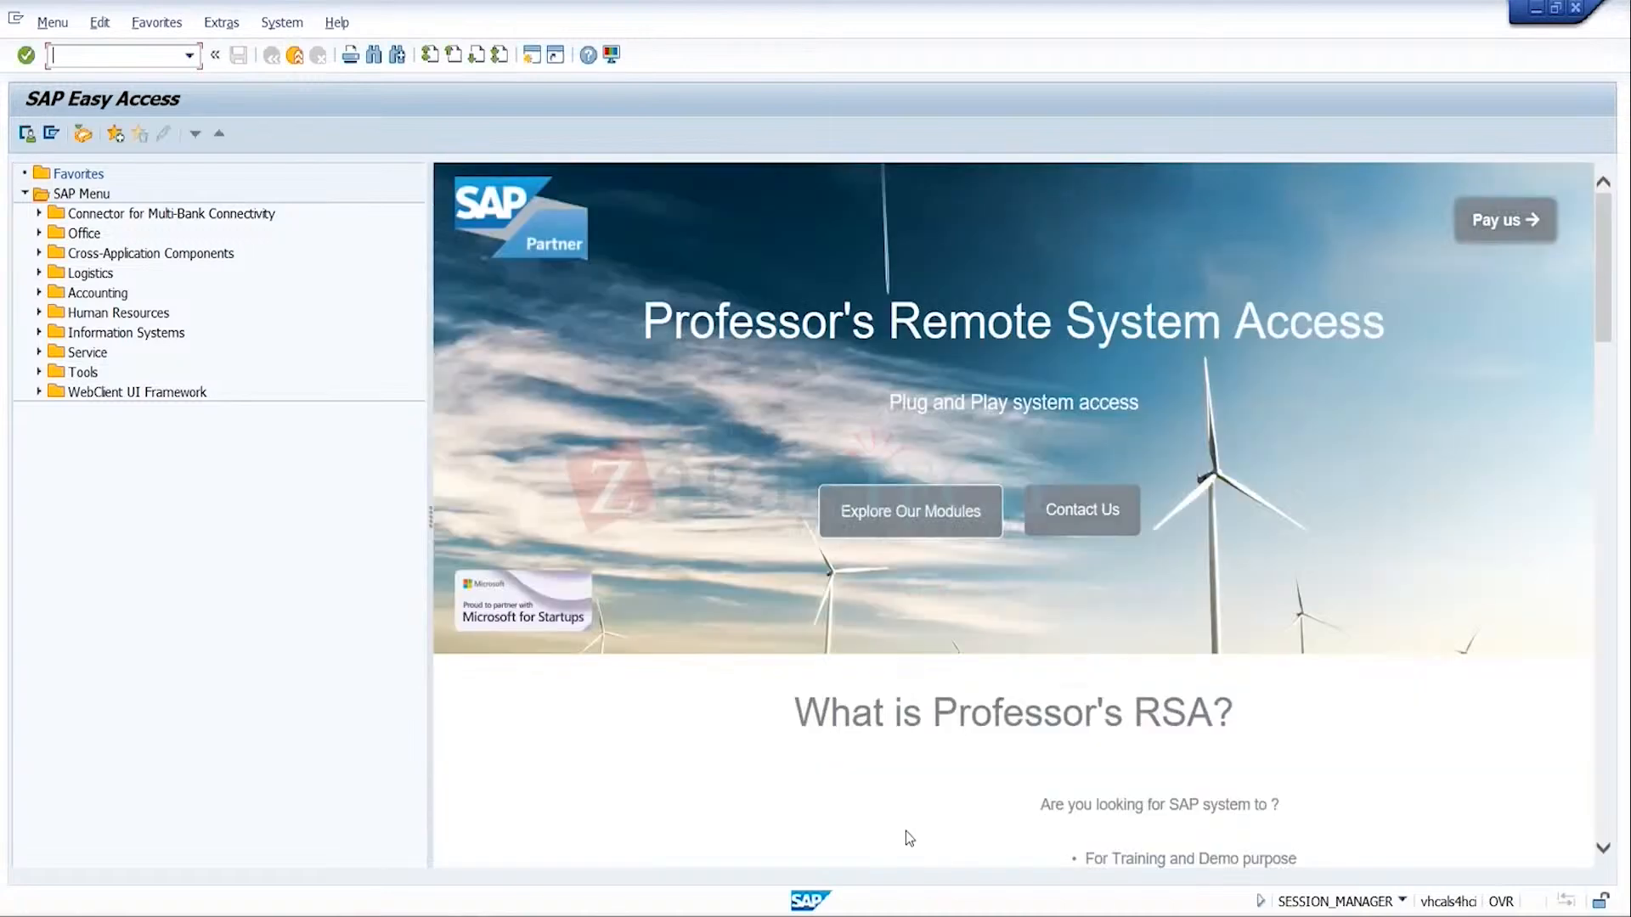
# Step: Switch to the browser, leave the TRG_AATP run results, and search the apps for BOP to reopen the Monitor BOP Run list
pyautogui.moveTo(955, 909)
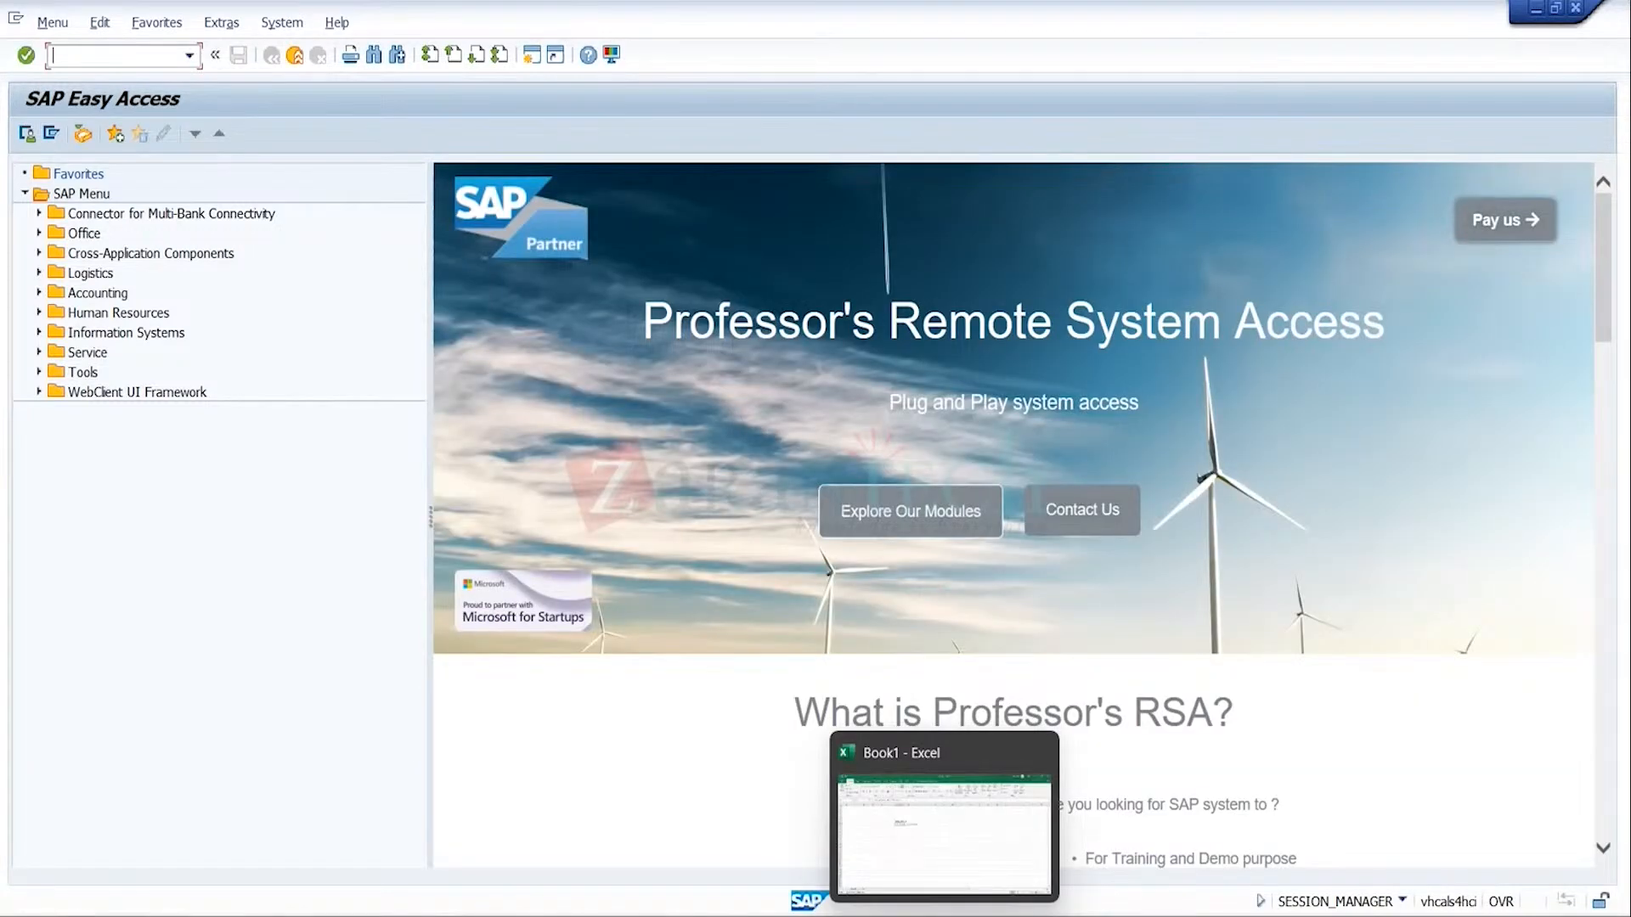
pyautogui.click(815, 914)
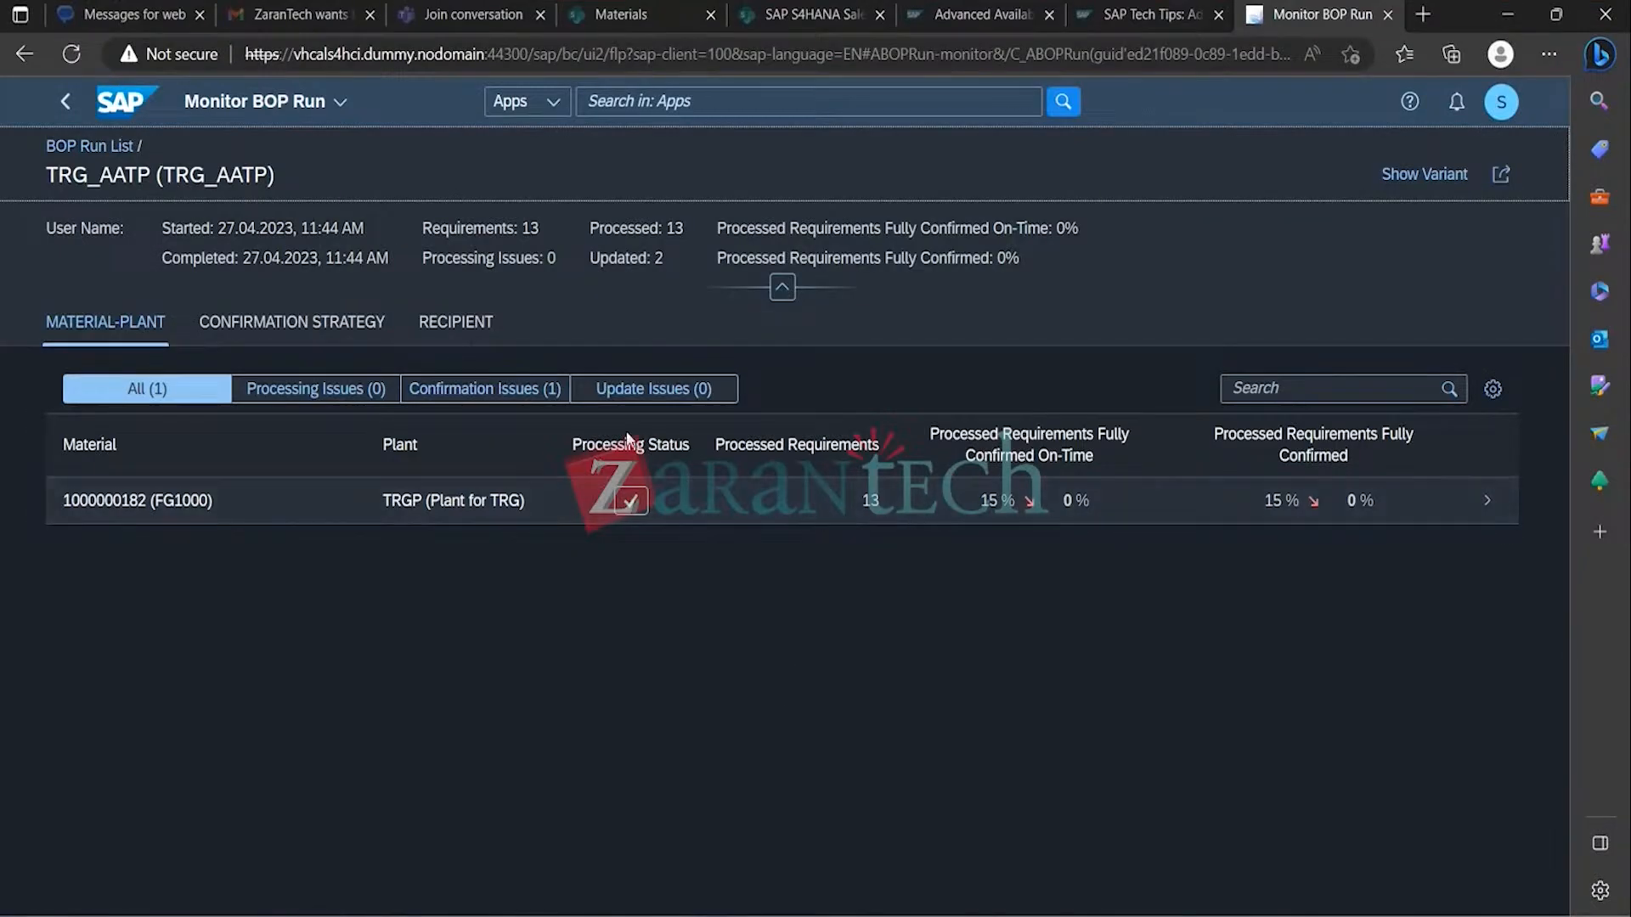
pyautogui.click(66, 103)
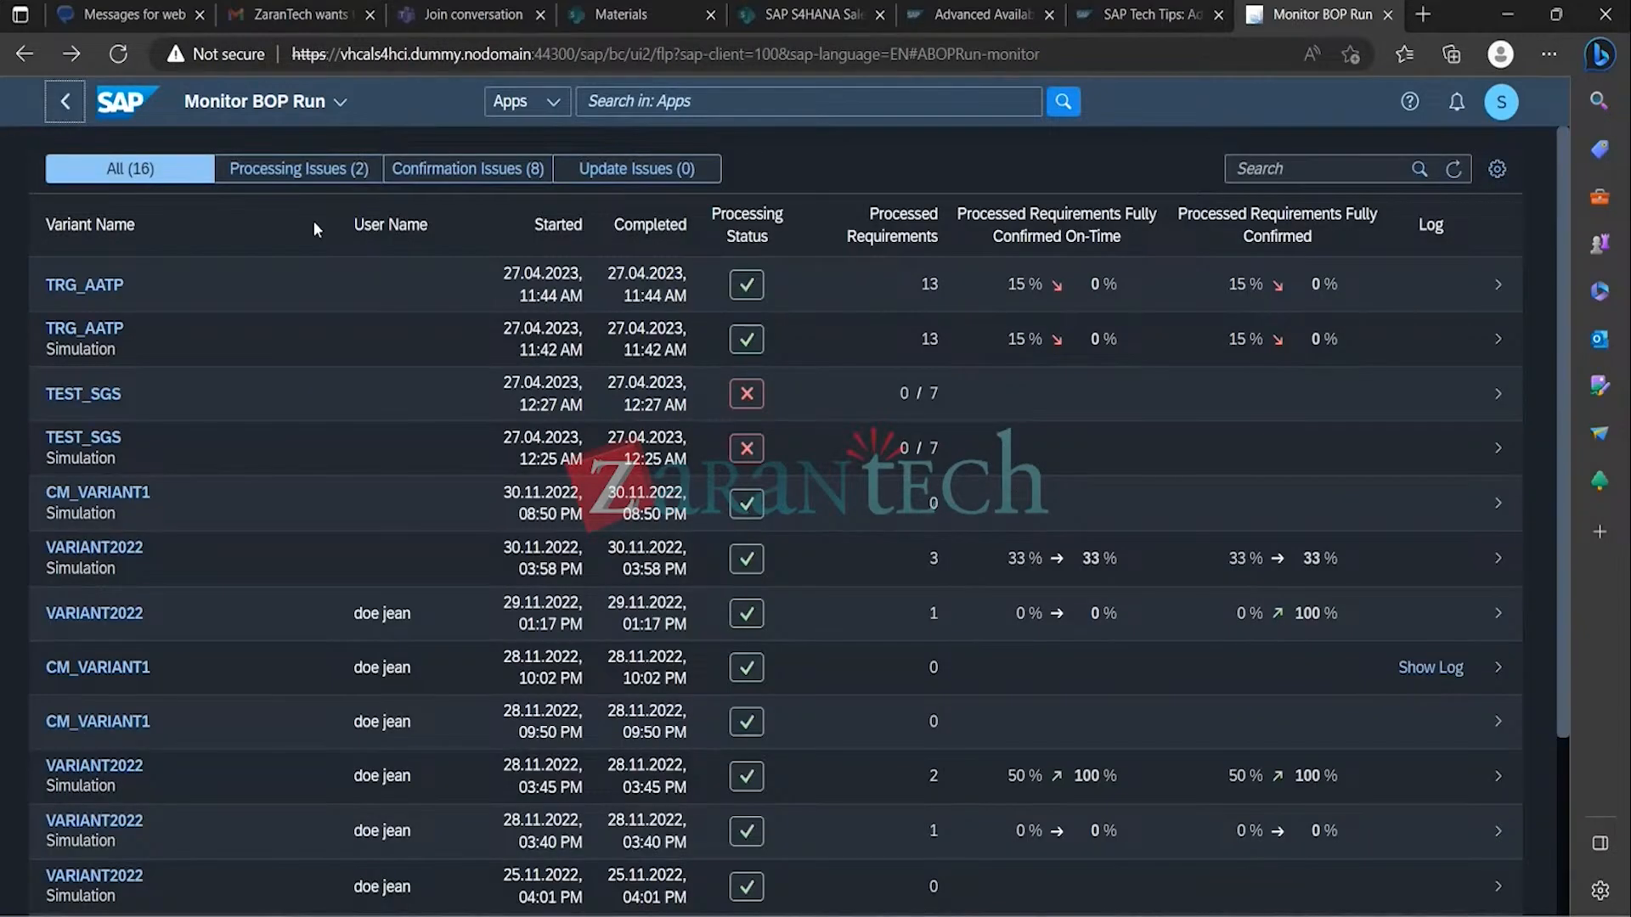
pyautogui.click(989, 101)
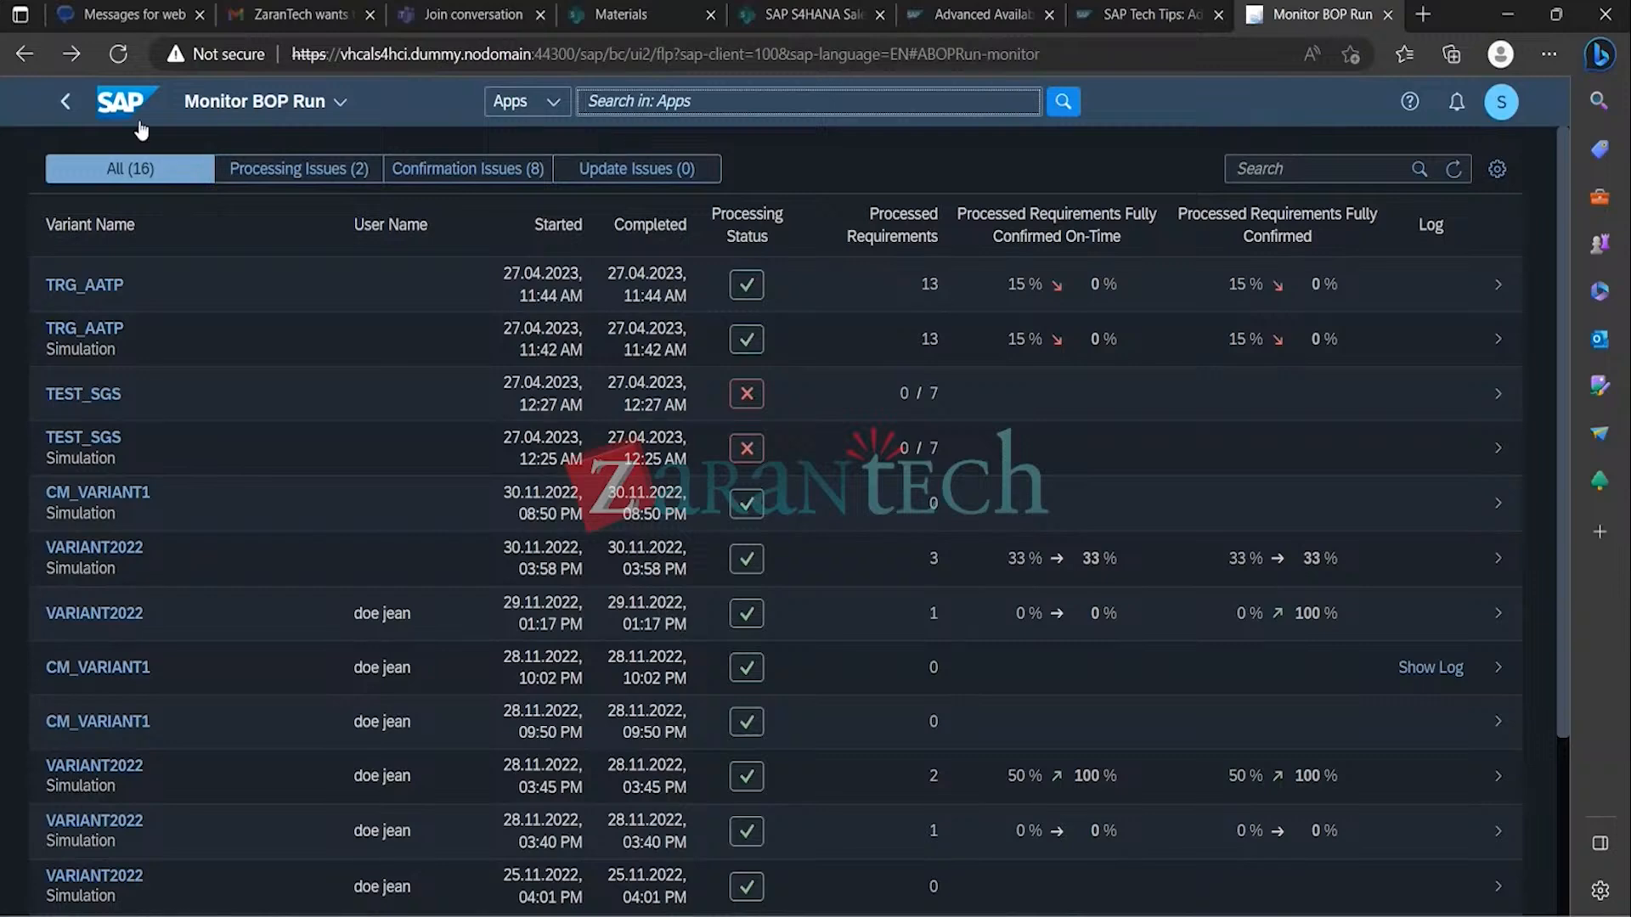
pyautogui.click(68, 109)
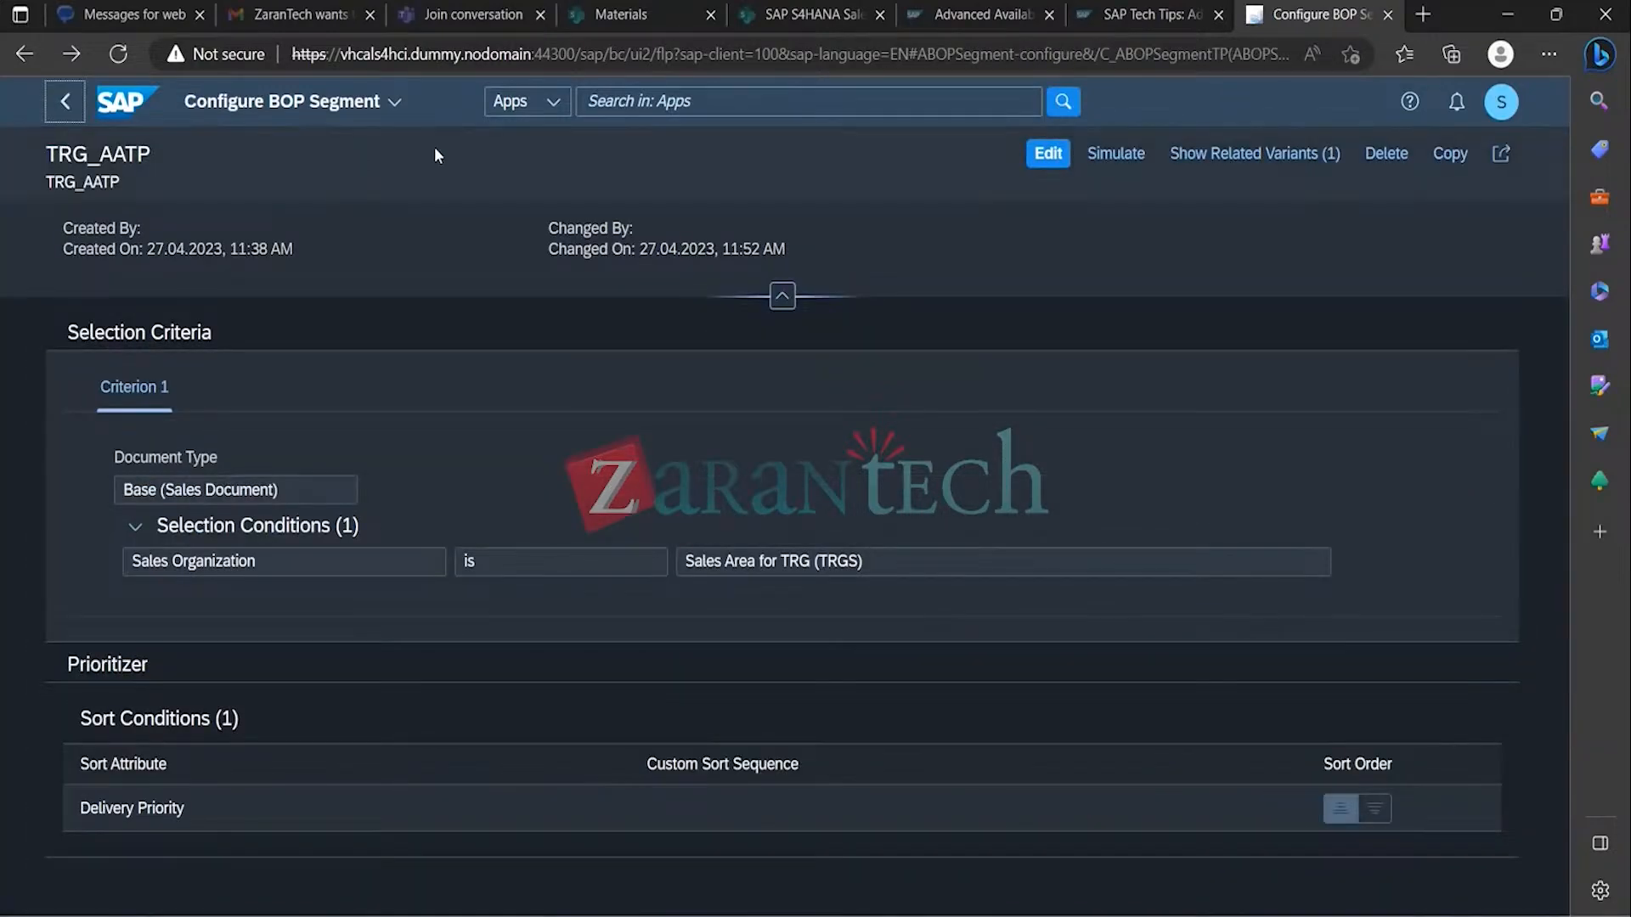
pyautogui.click(691, 101)
pyautogui.write('BOP')
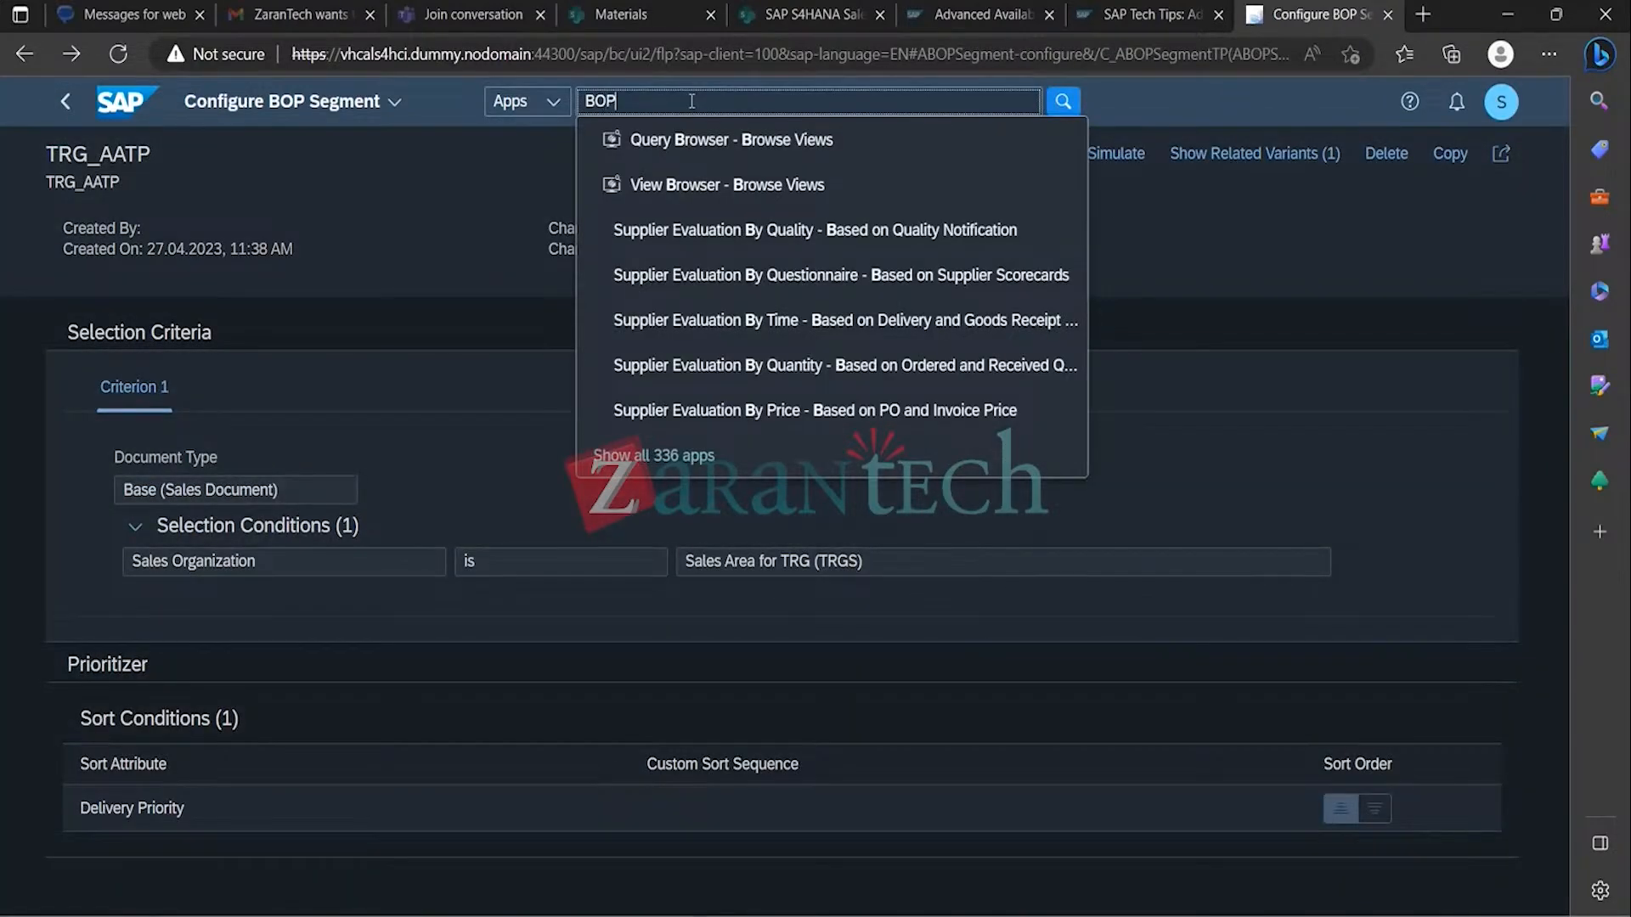
pyautogui.click(684, 274)
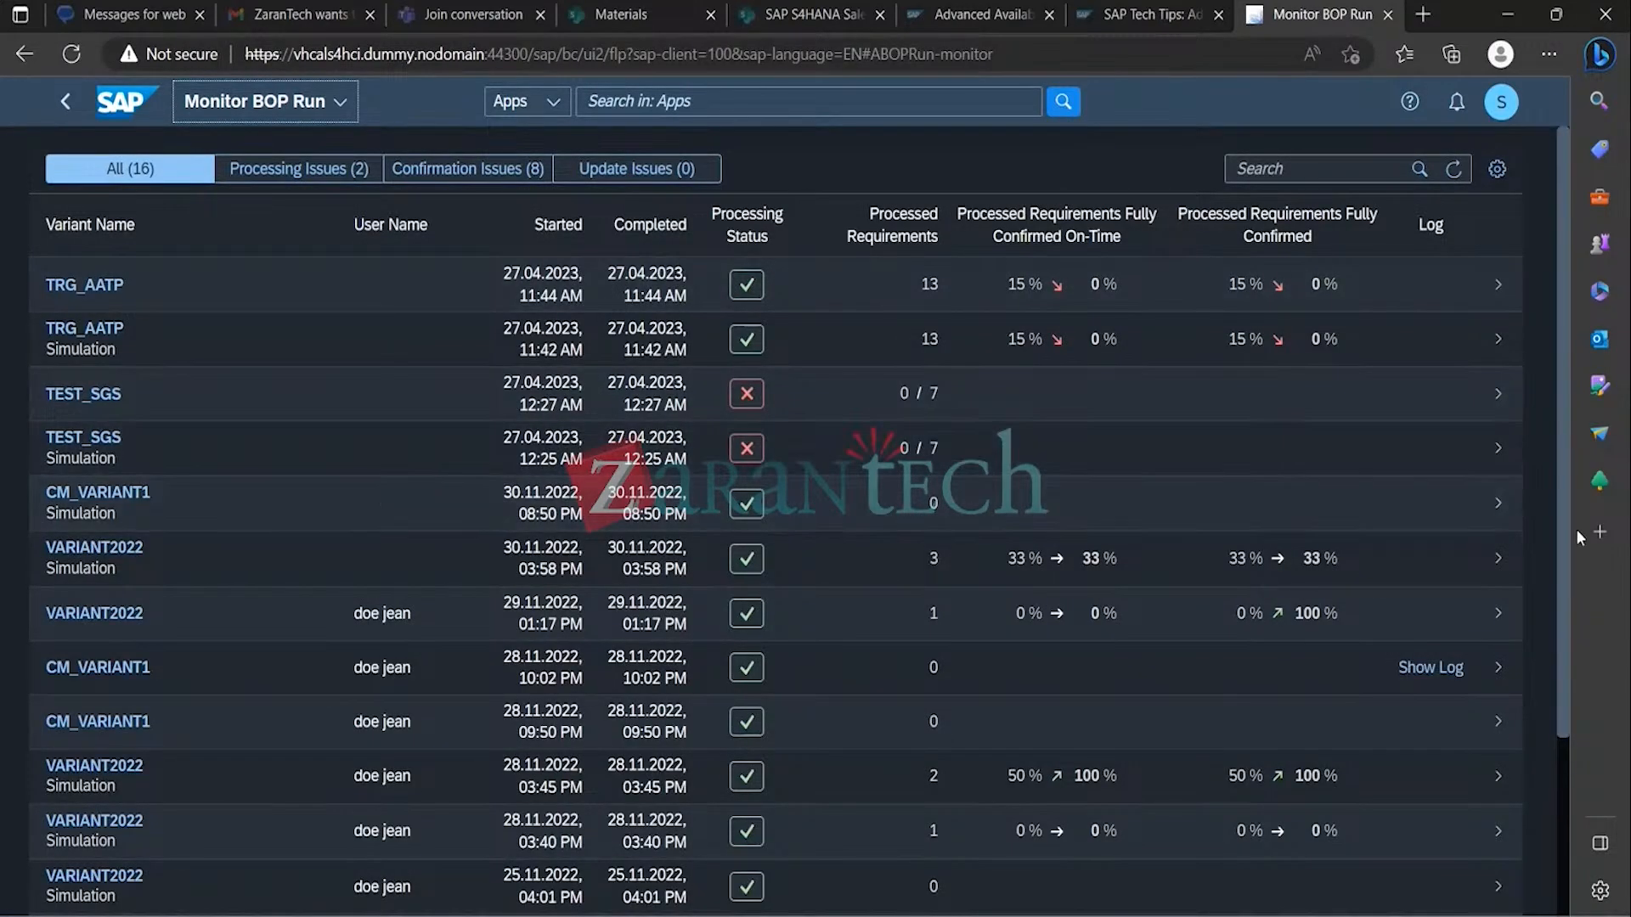
# Step: Look through the BOP run list and open the non-simulated TRG_AATP run started on 27.04.2023 at 11:44 AM
pyautogui.moveTo(1562, 528); pyautogui.dragTo(1553, 718)
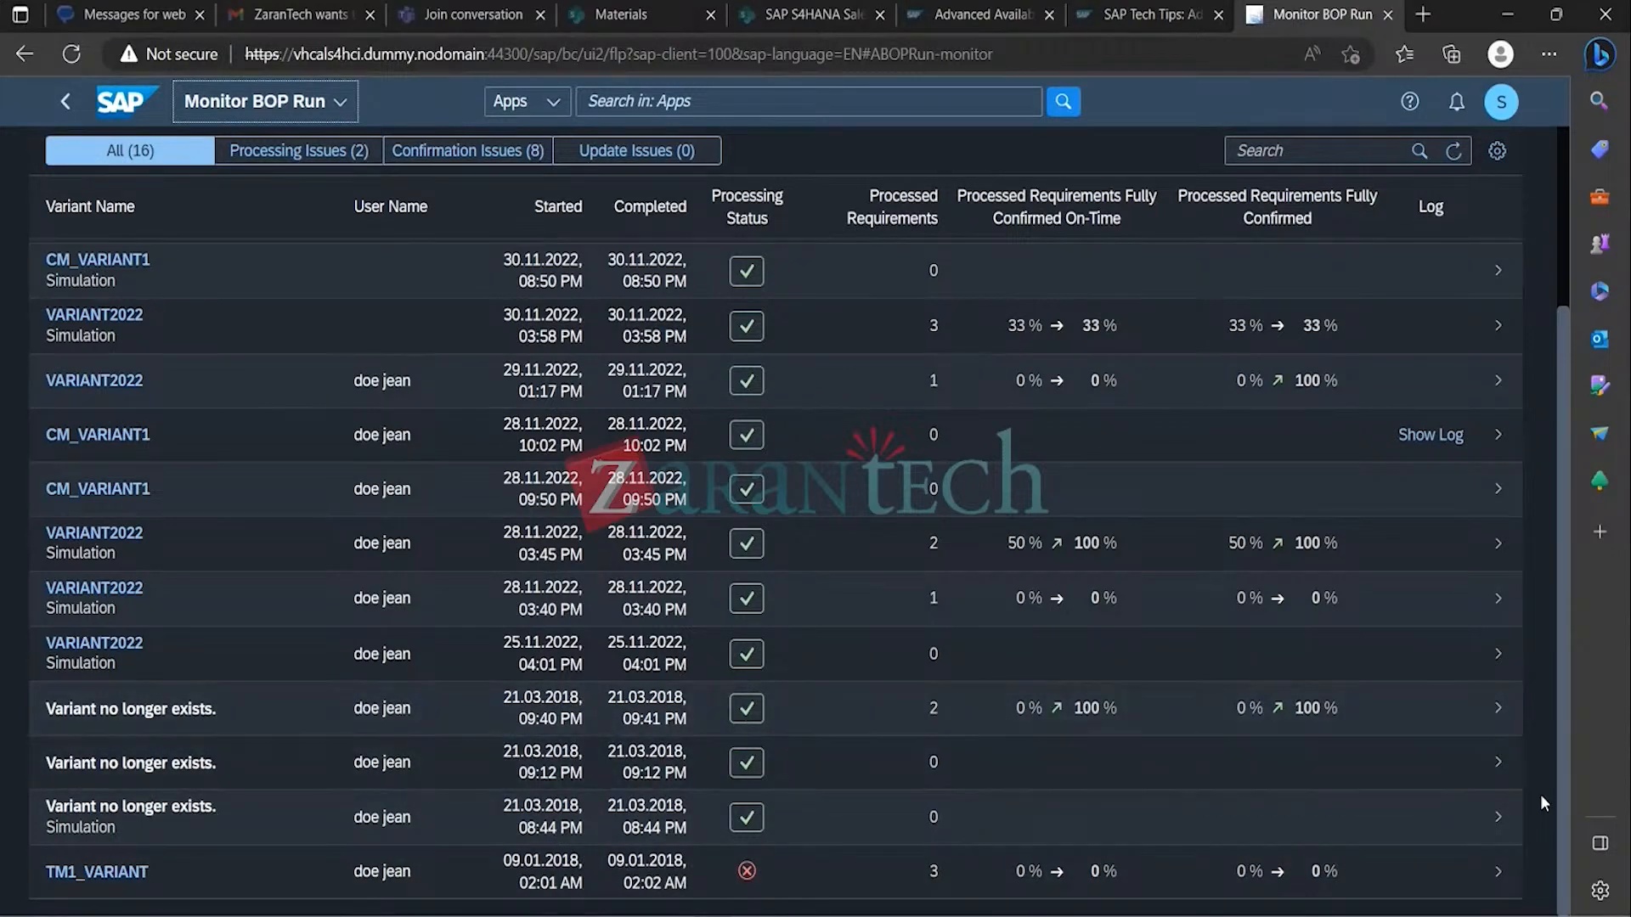
pyautogui.moveTo(1561, 813); pyautogui.dragTo(1561, 455)
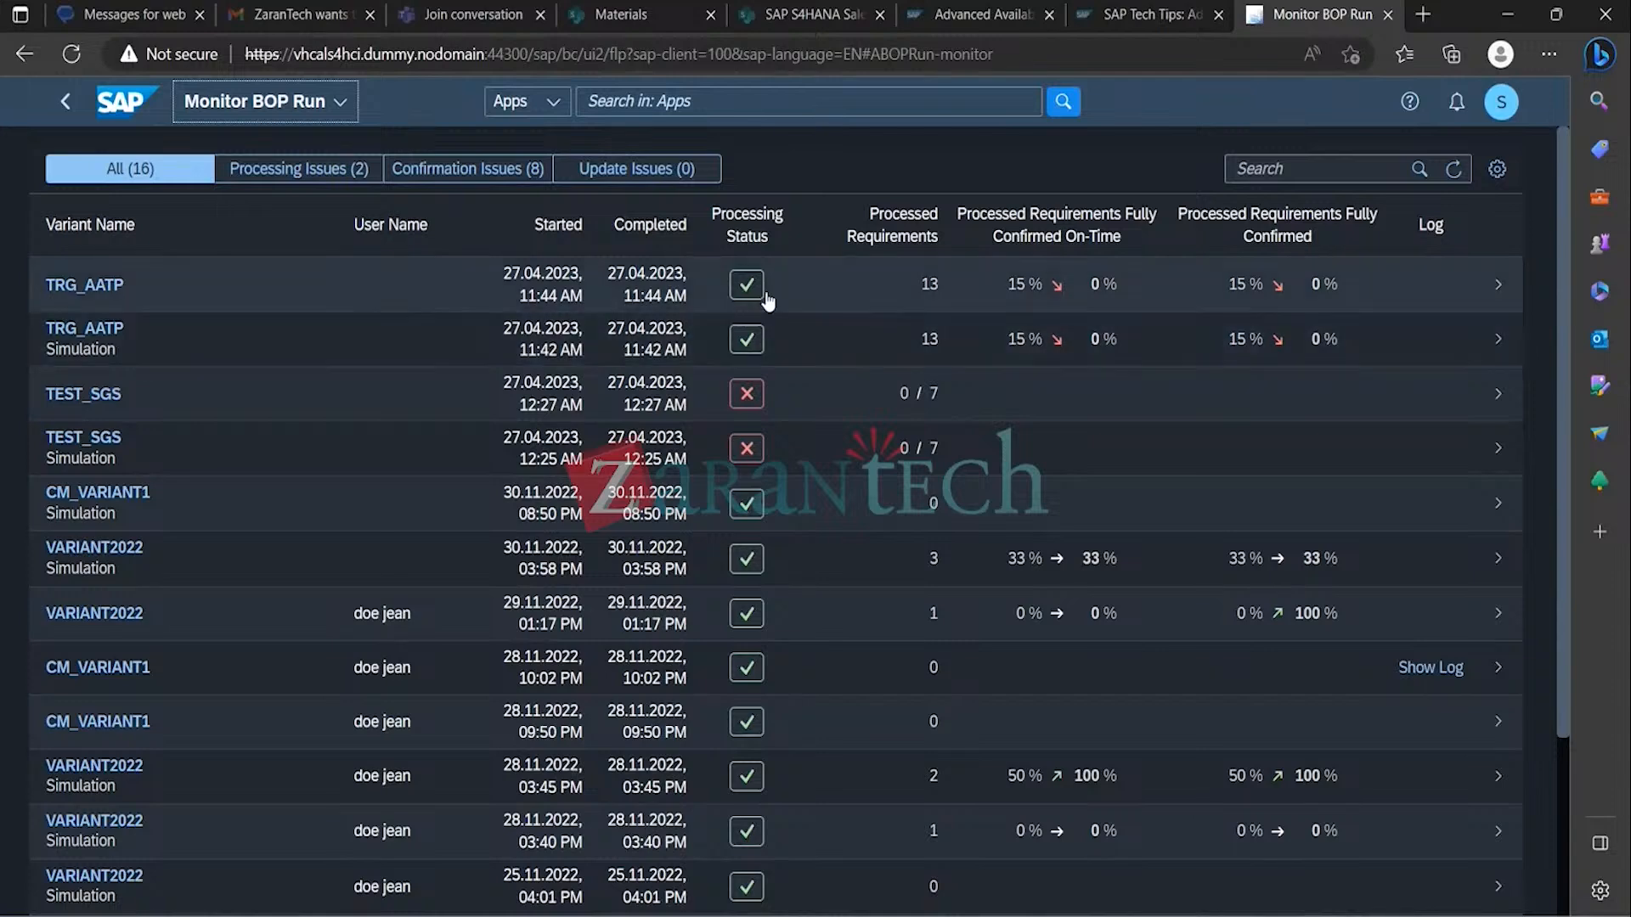
pyautogui.moveTo(760, 299)
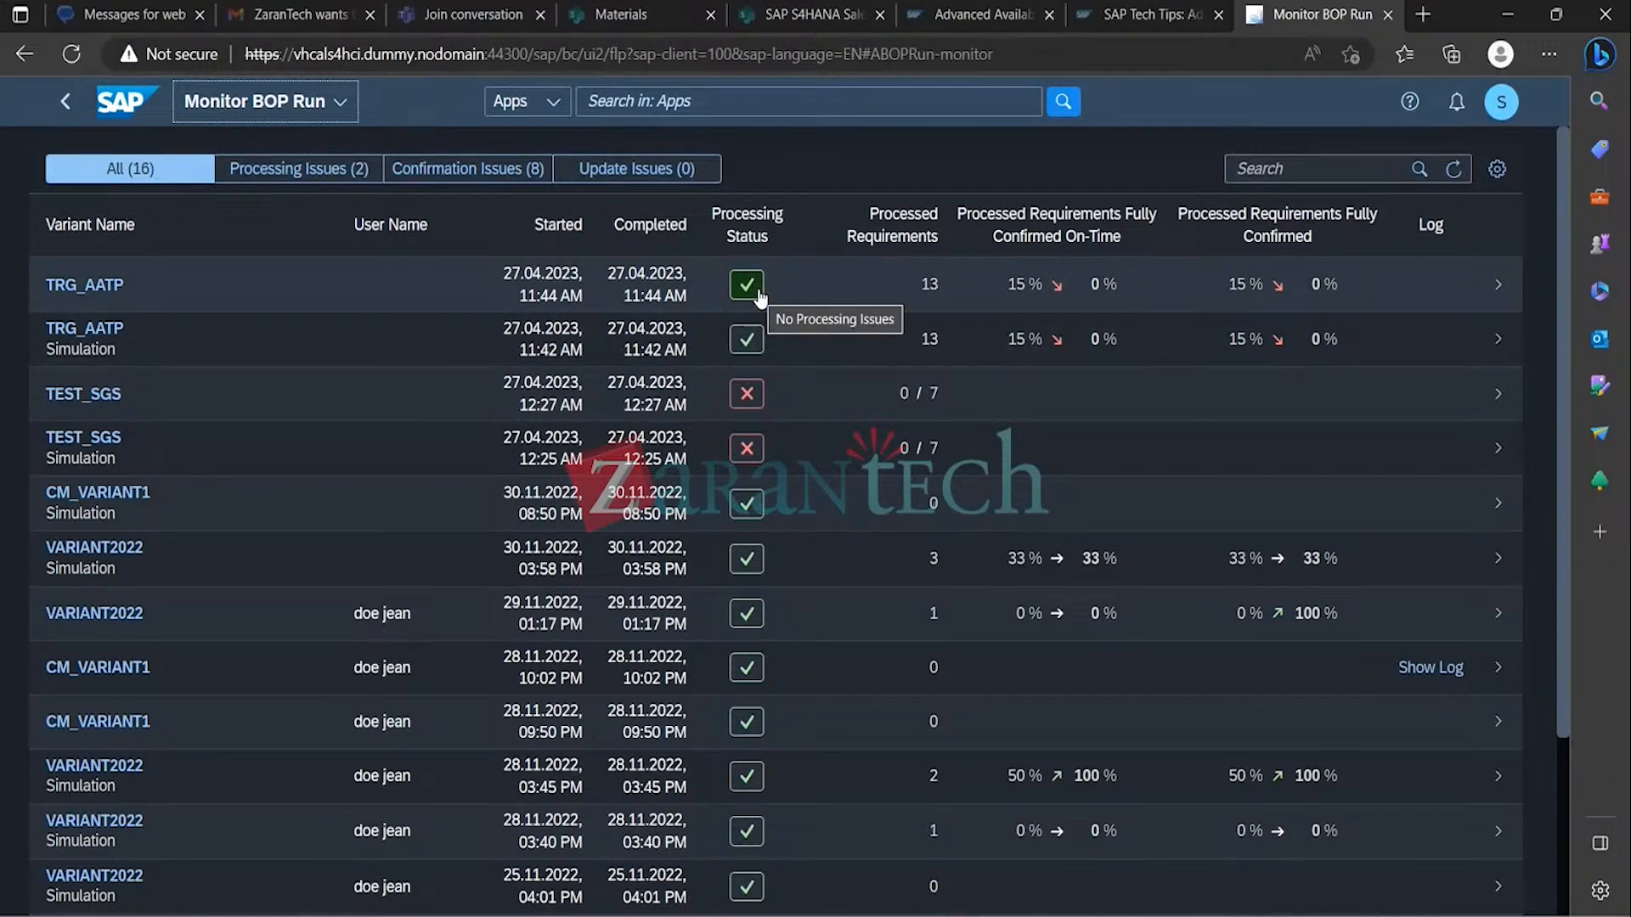
pyautogui.click(1295, 297)
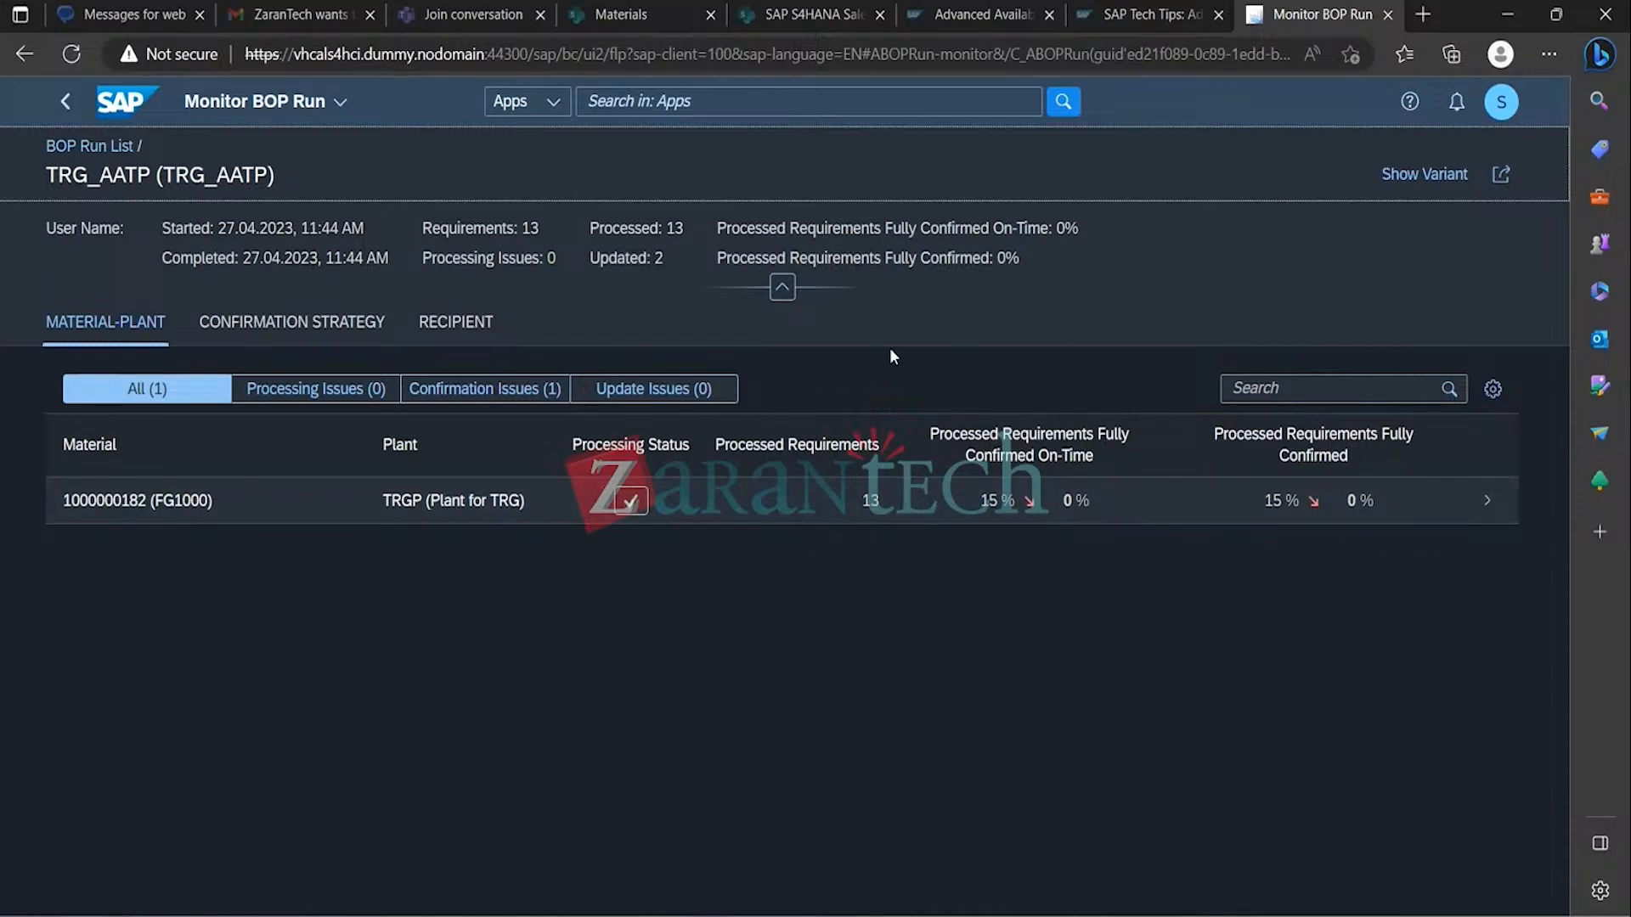
pyautogui.click(538, 390)
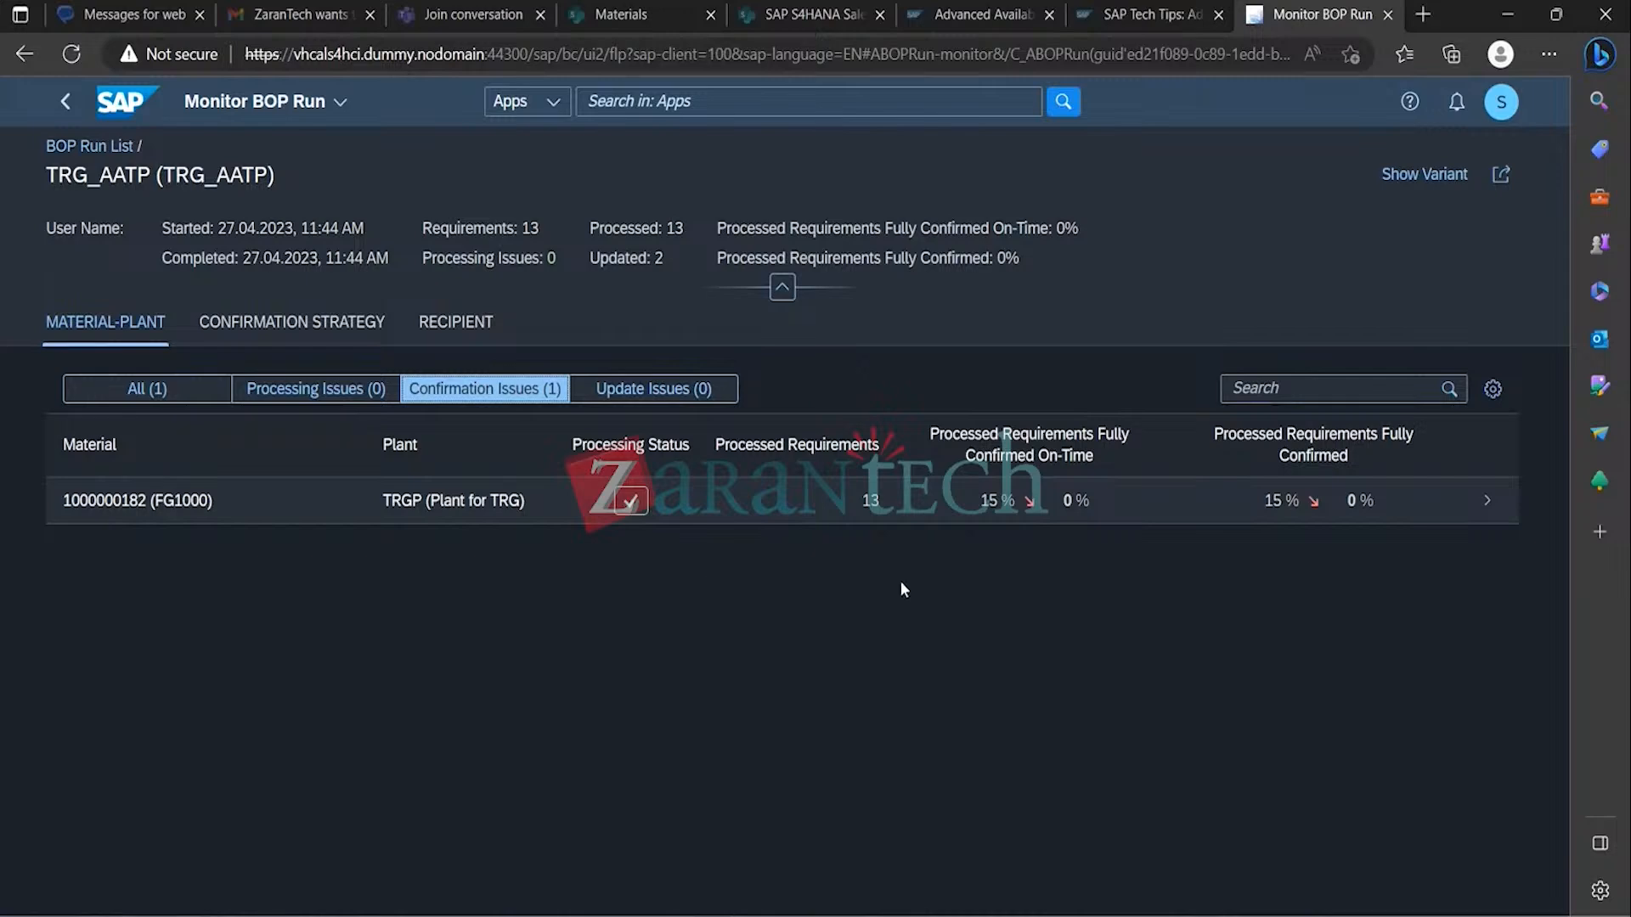
pyautogui.click(1434, 501)
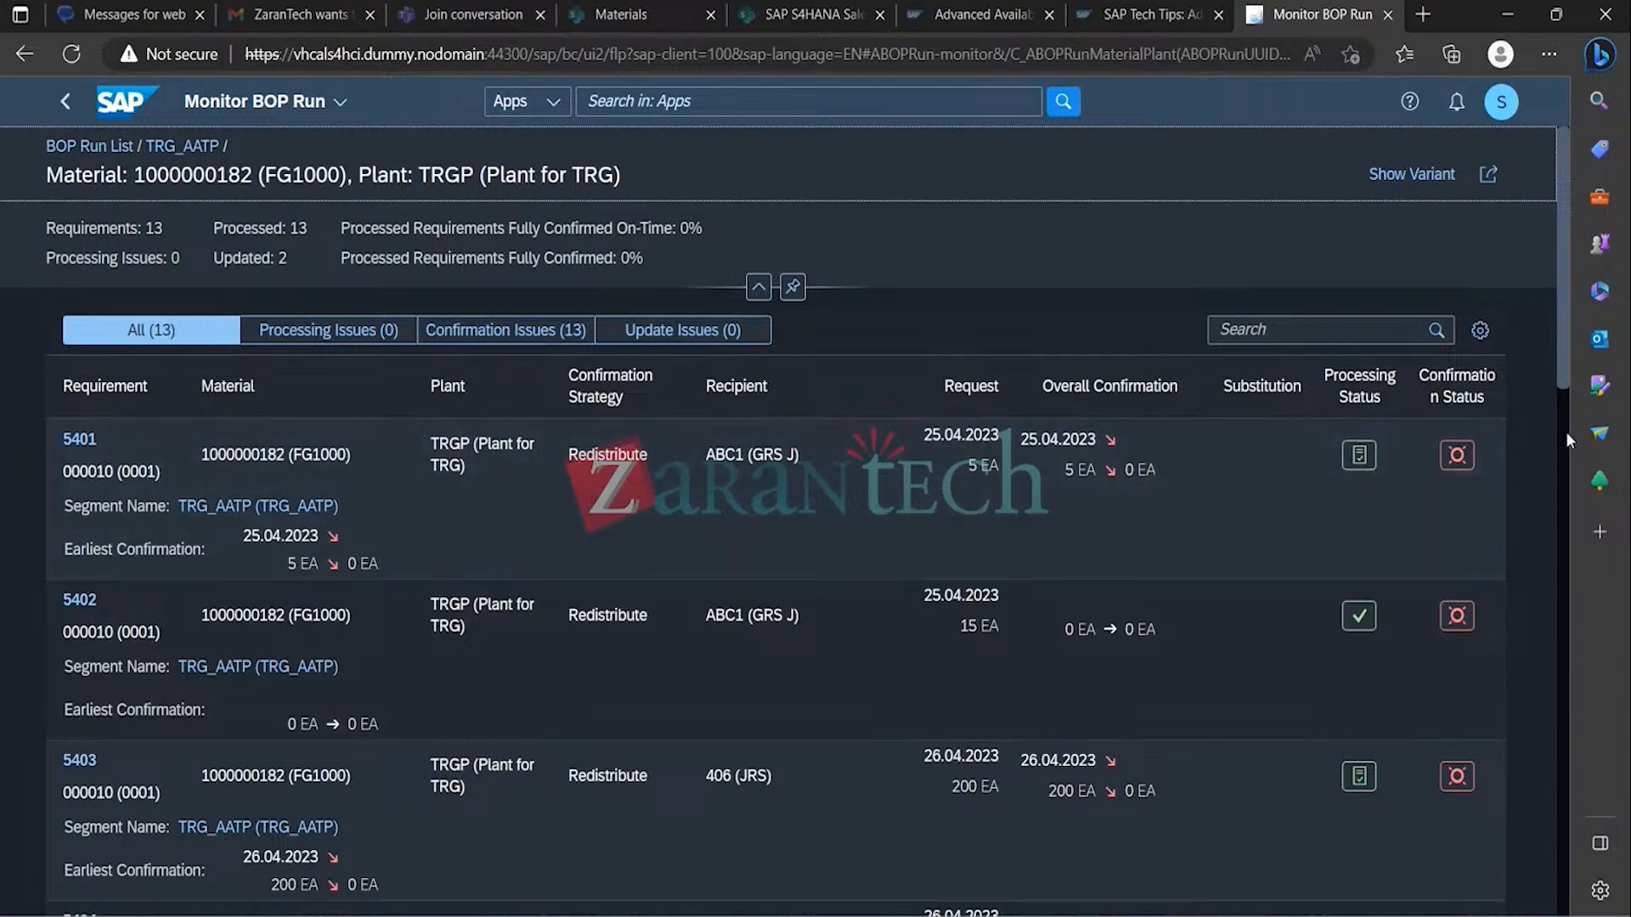
pyautogui.moveTo(1559, 362); pyautogui.dragTo(1547, 907)
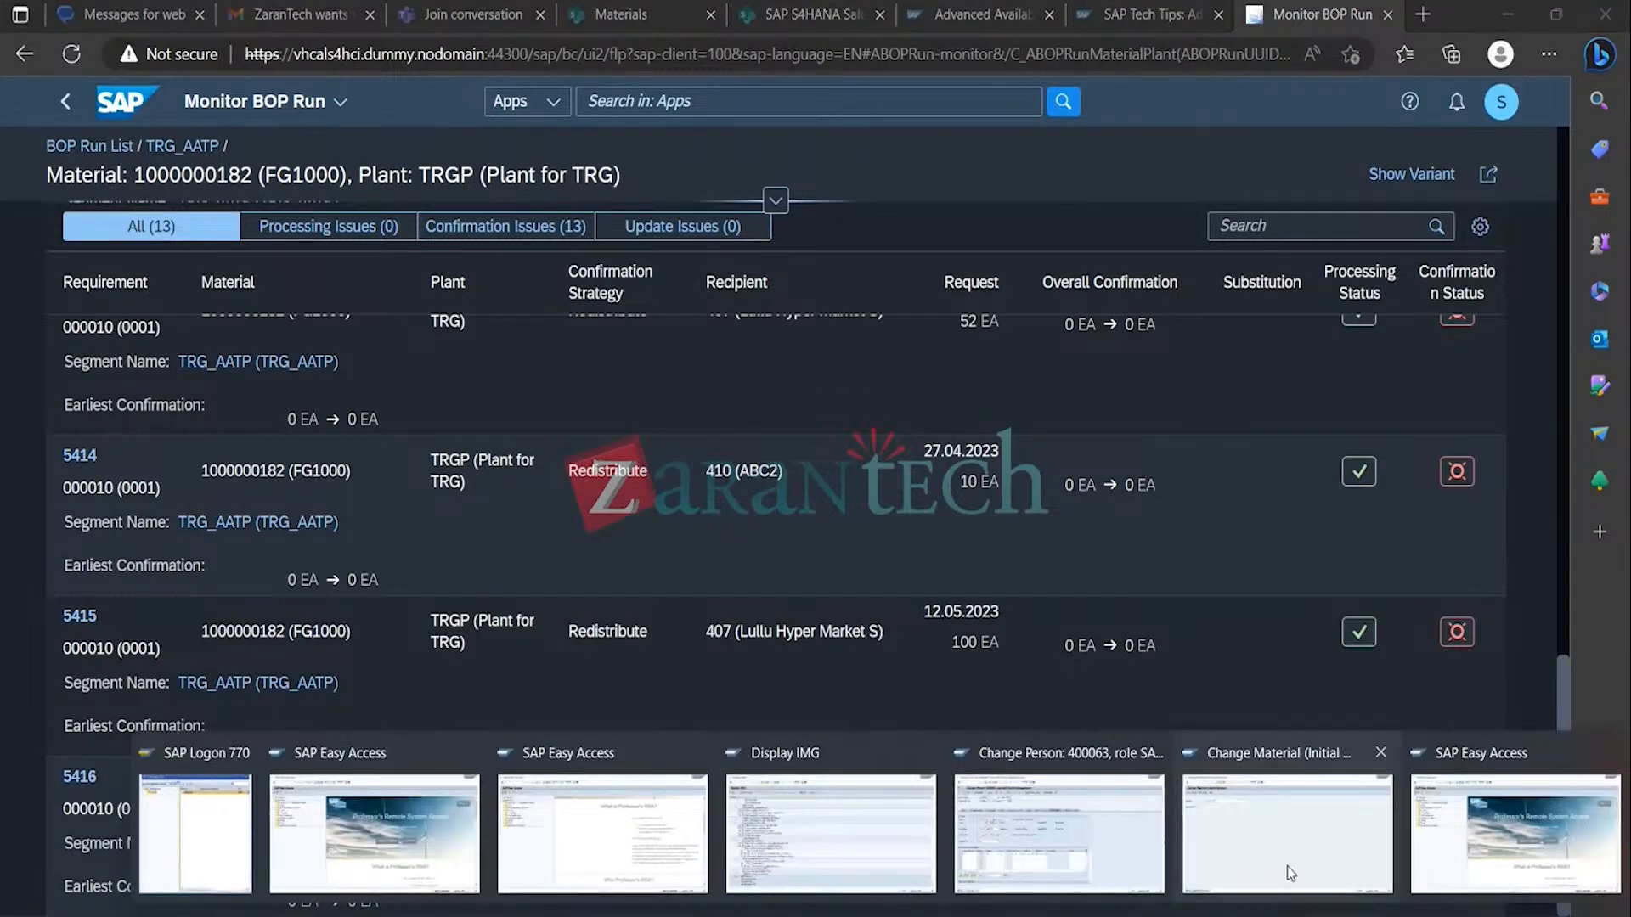
# Step: Switch to the Change Material session in SAP GUI, exit it, and open the latest sales order for change with VA02
pyautogui.click(1287, 865)
pyautogui.click(295, 54)
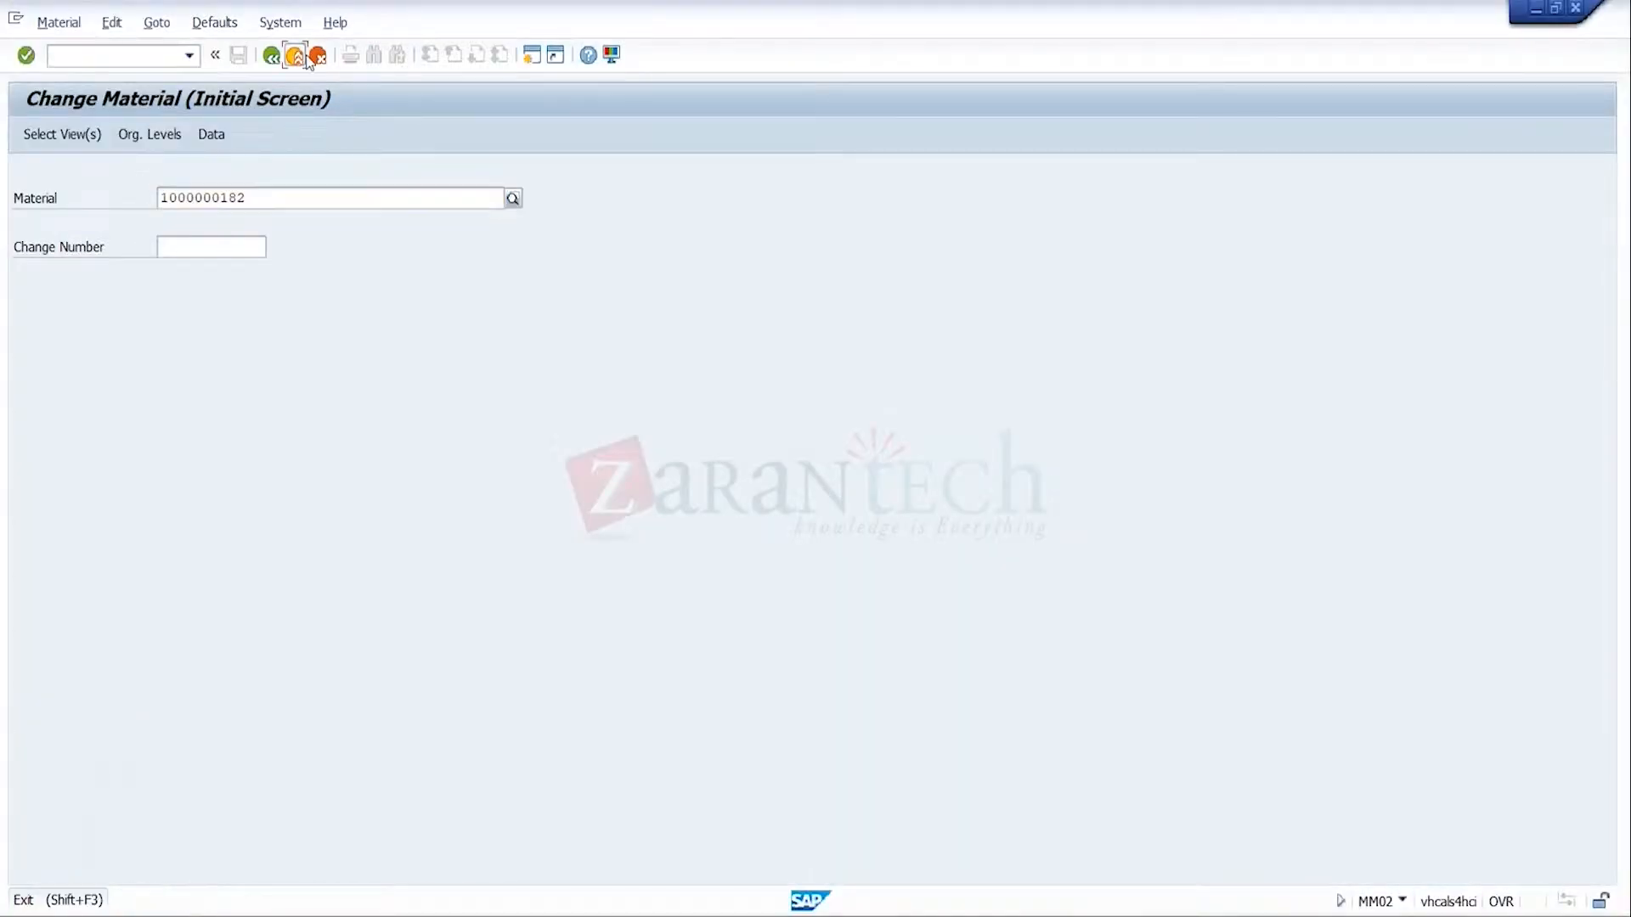
pyautogui.write('V')
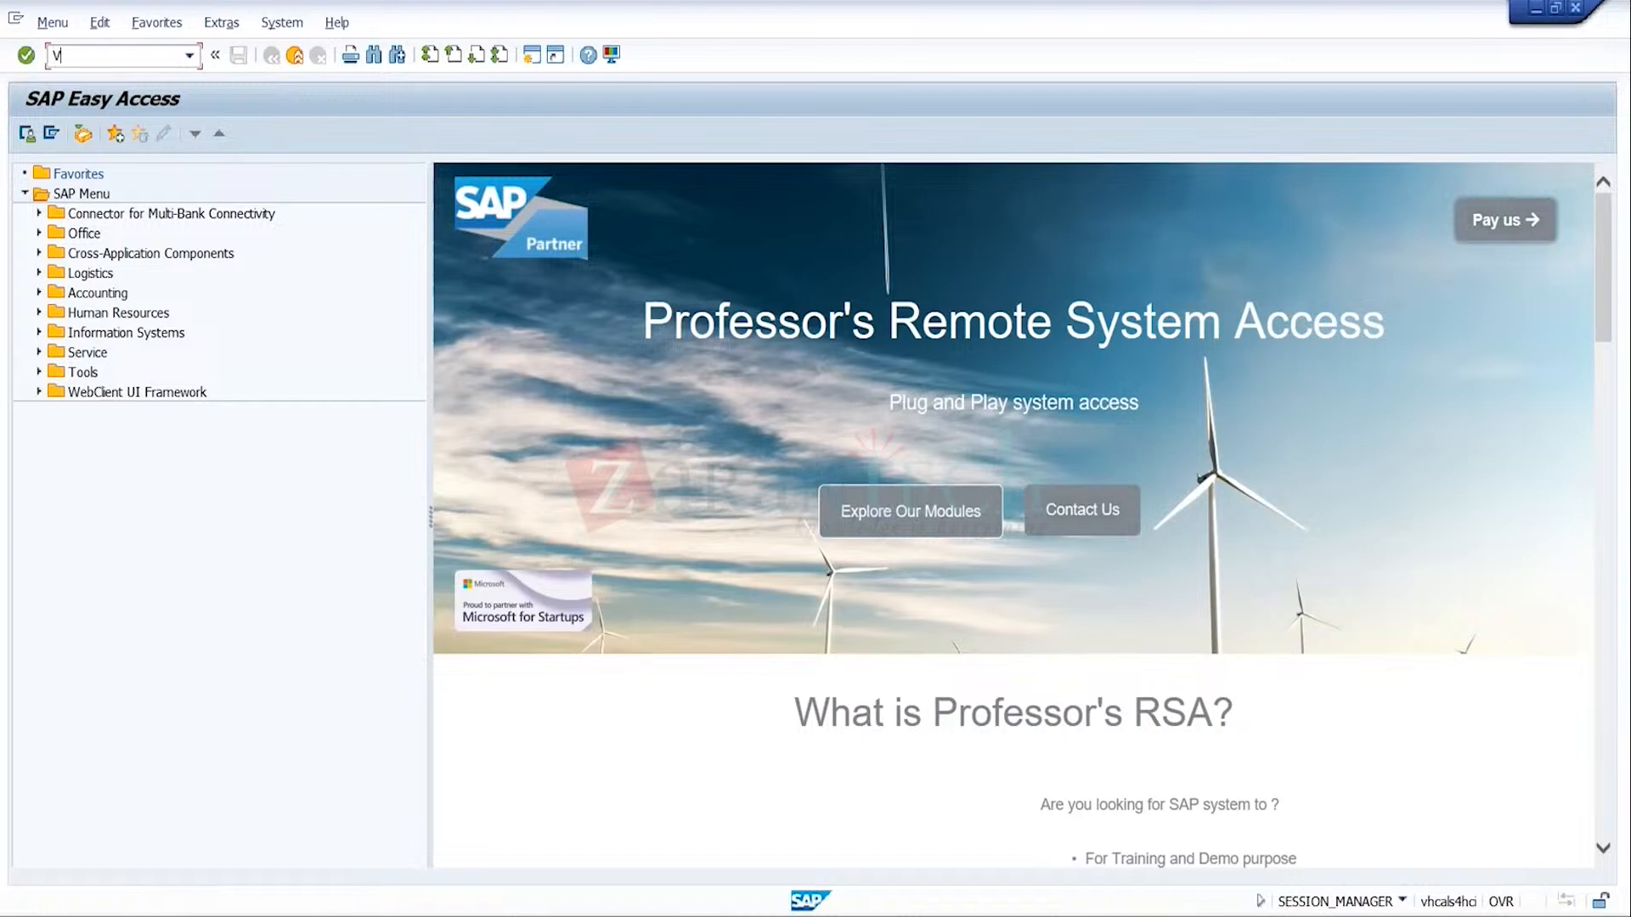
pyautogui.write('A02')
pyautogui.press('Return')
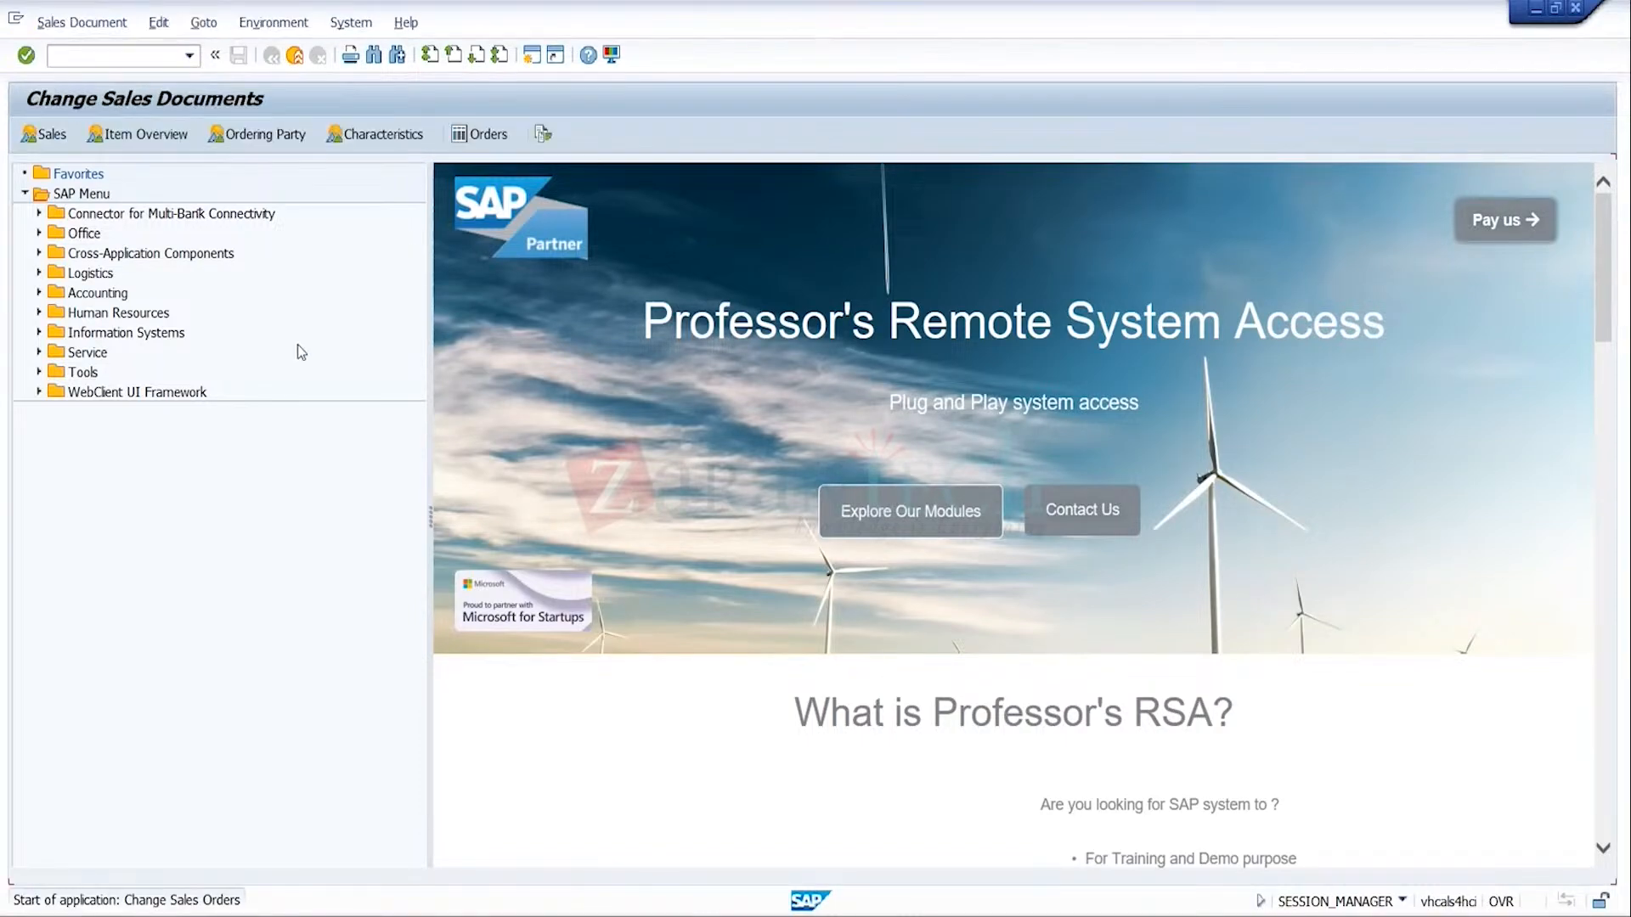
pyautogui.press('Return')
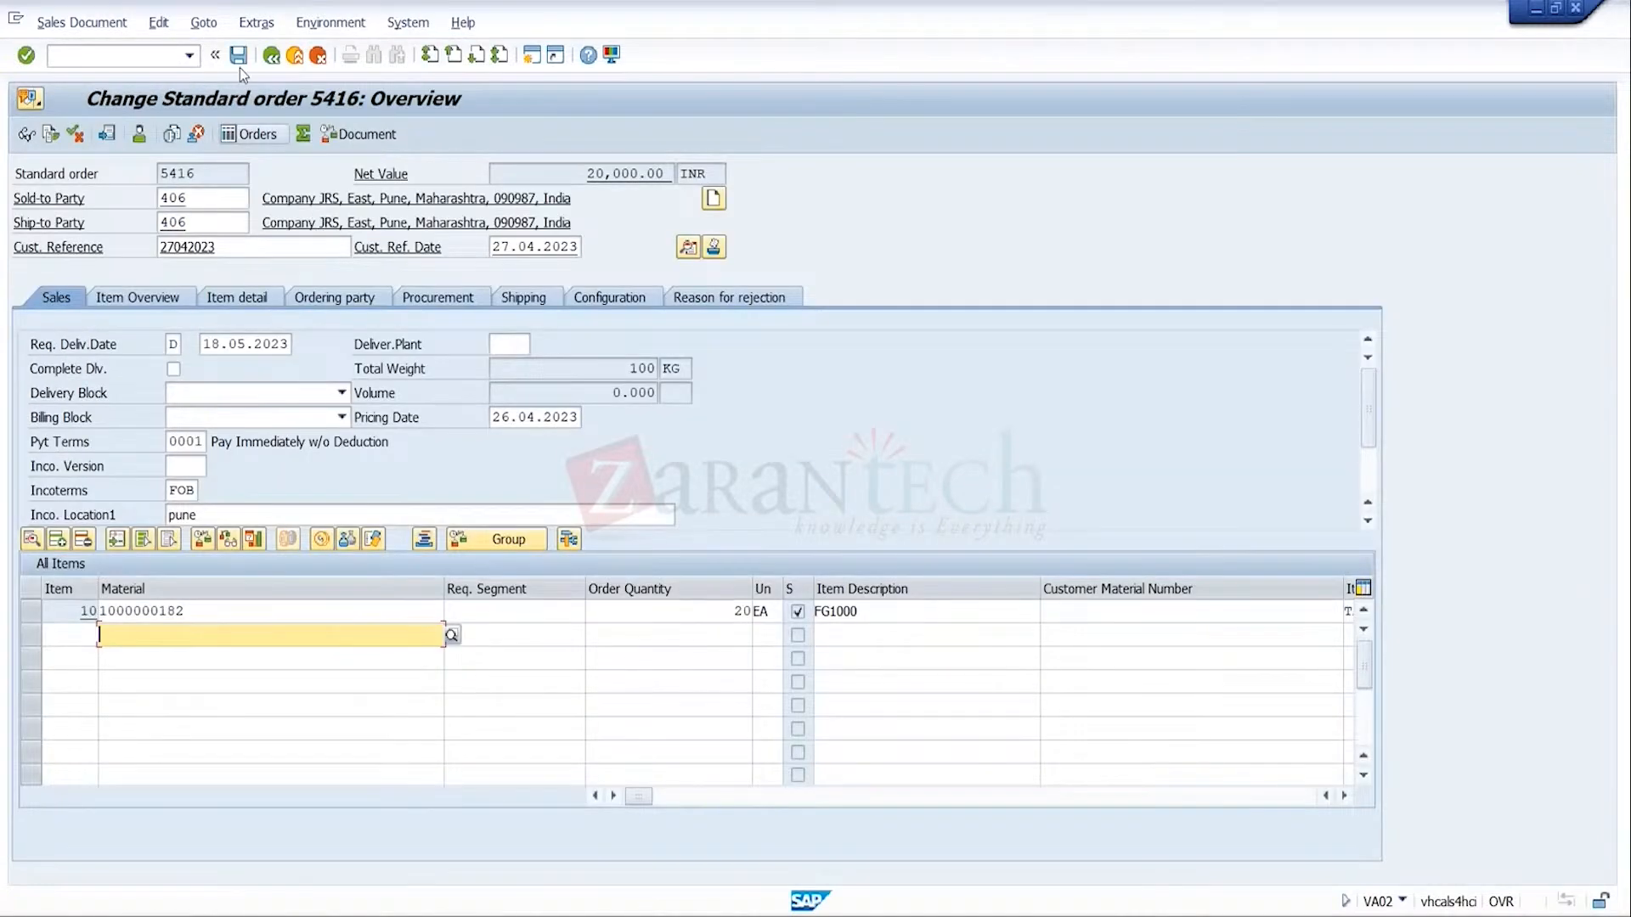
# Step: Display the schedule lines of the order's item 10 and check the confirmed quantity for 18.05.2023
pyautogui.click(204, 23)
pyautogui.moveTo(231, 102)
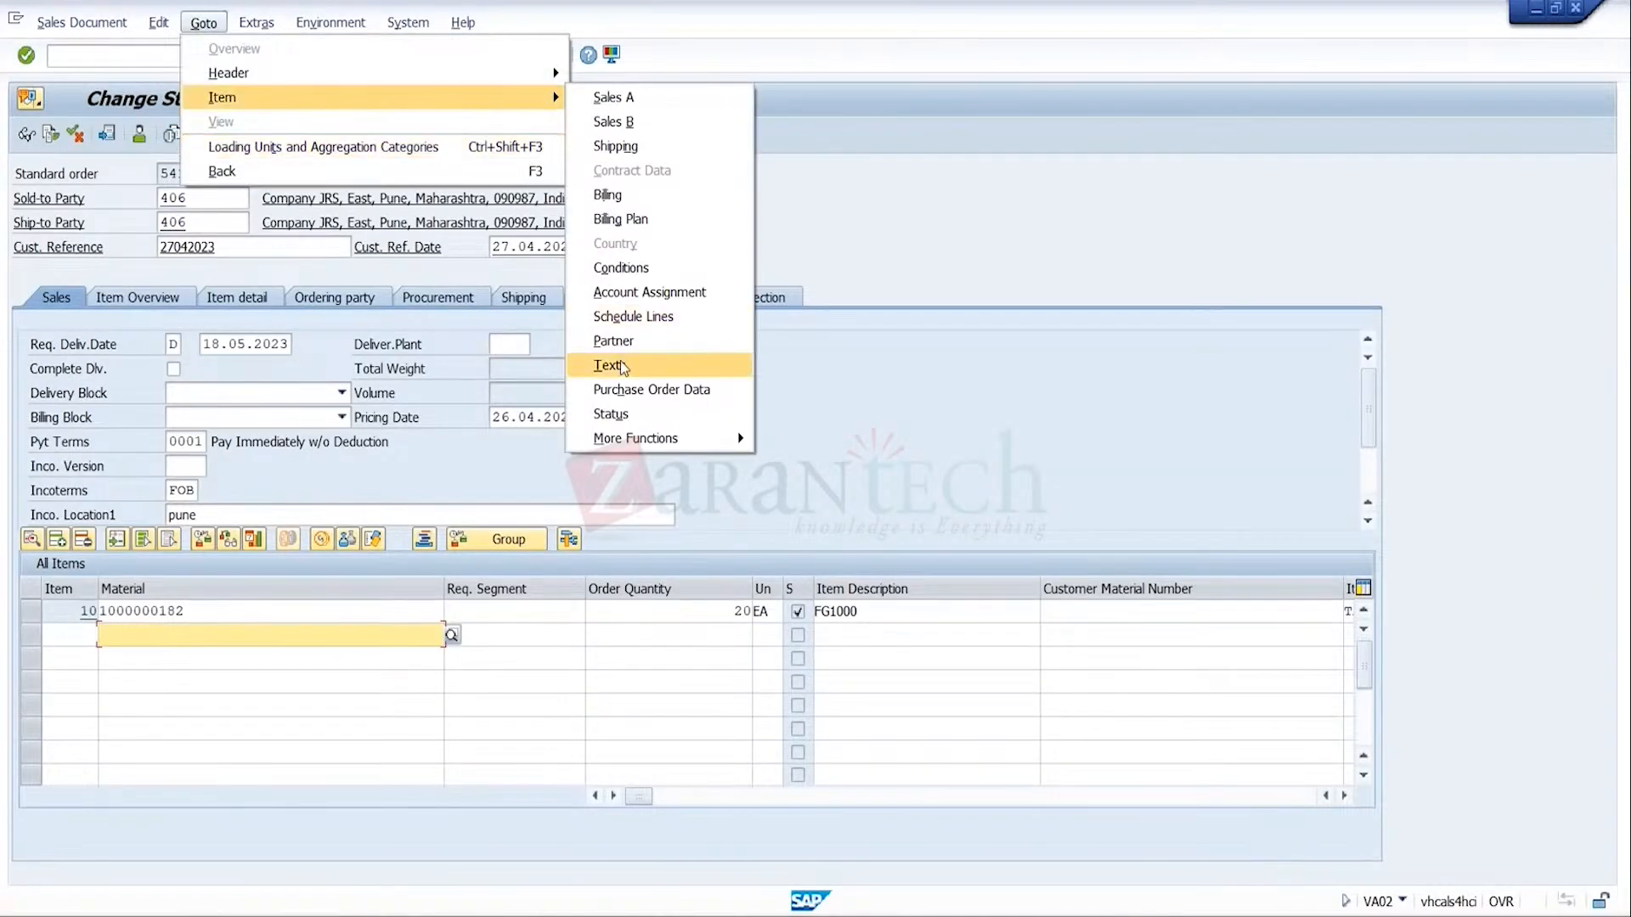
pyautogui.click(679, 317)
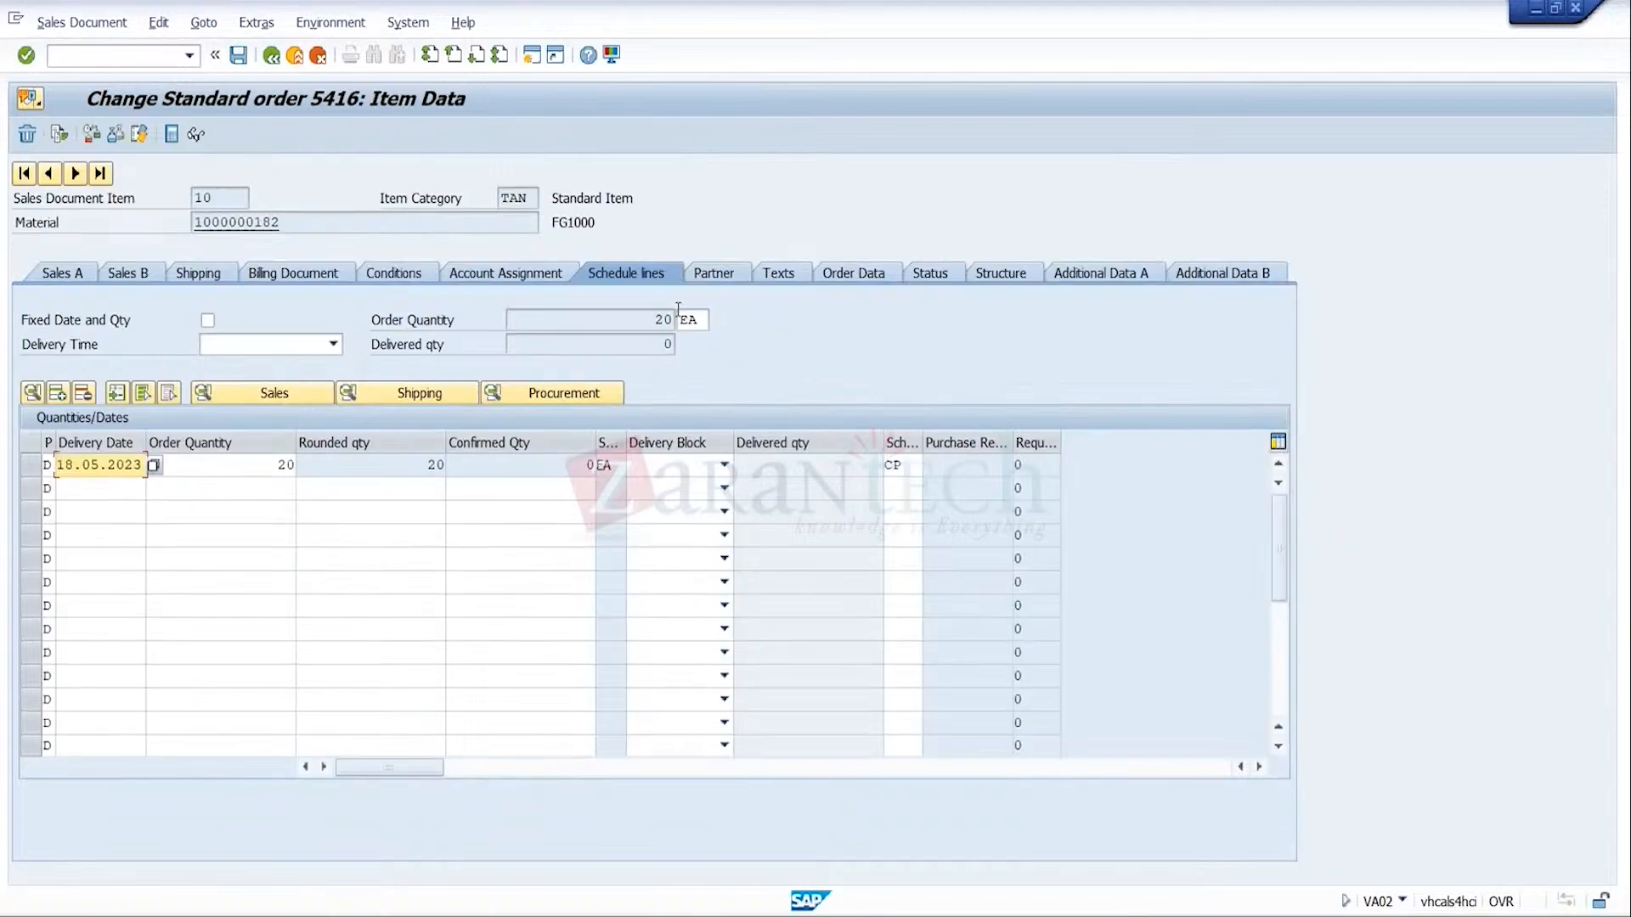
pyautogui.click(558, 478)
pyautogui.click(557, 459)
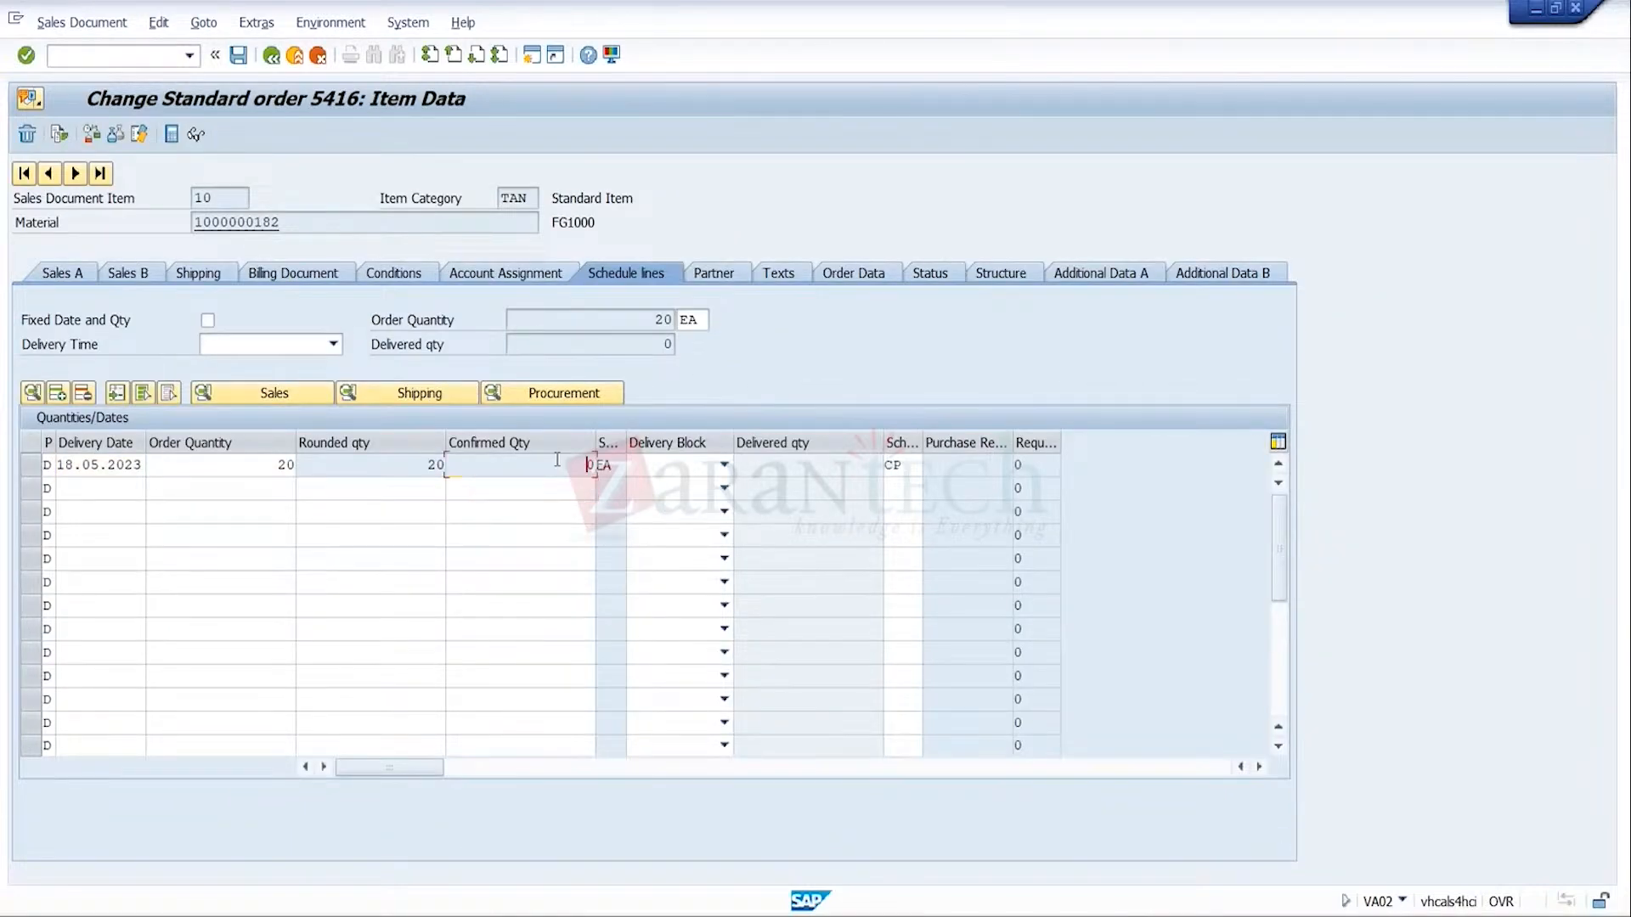
pyautogui.click(531, 54)
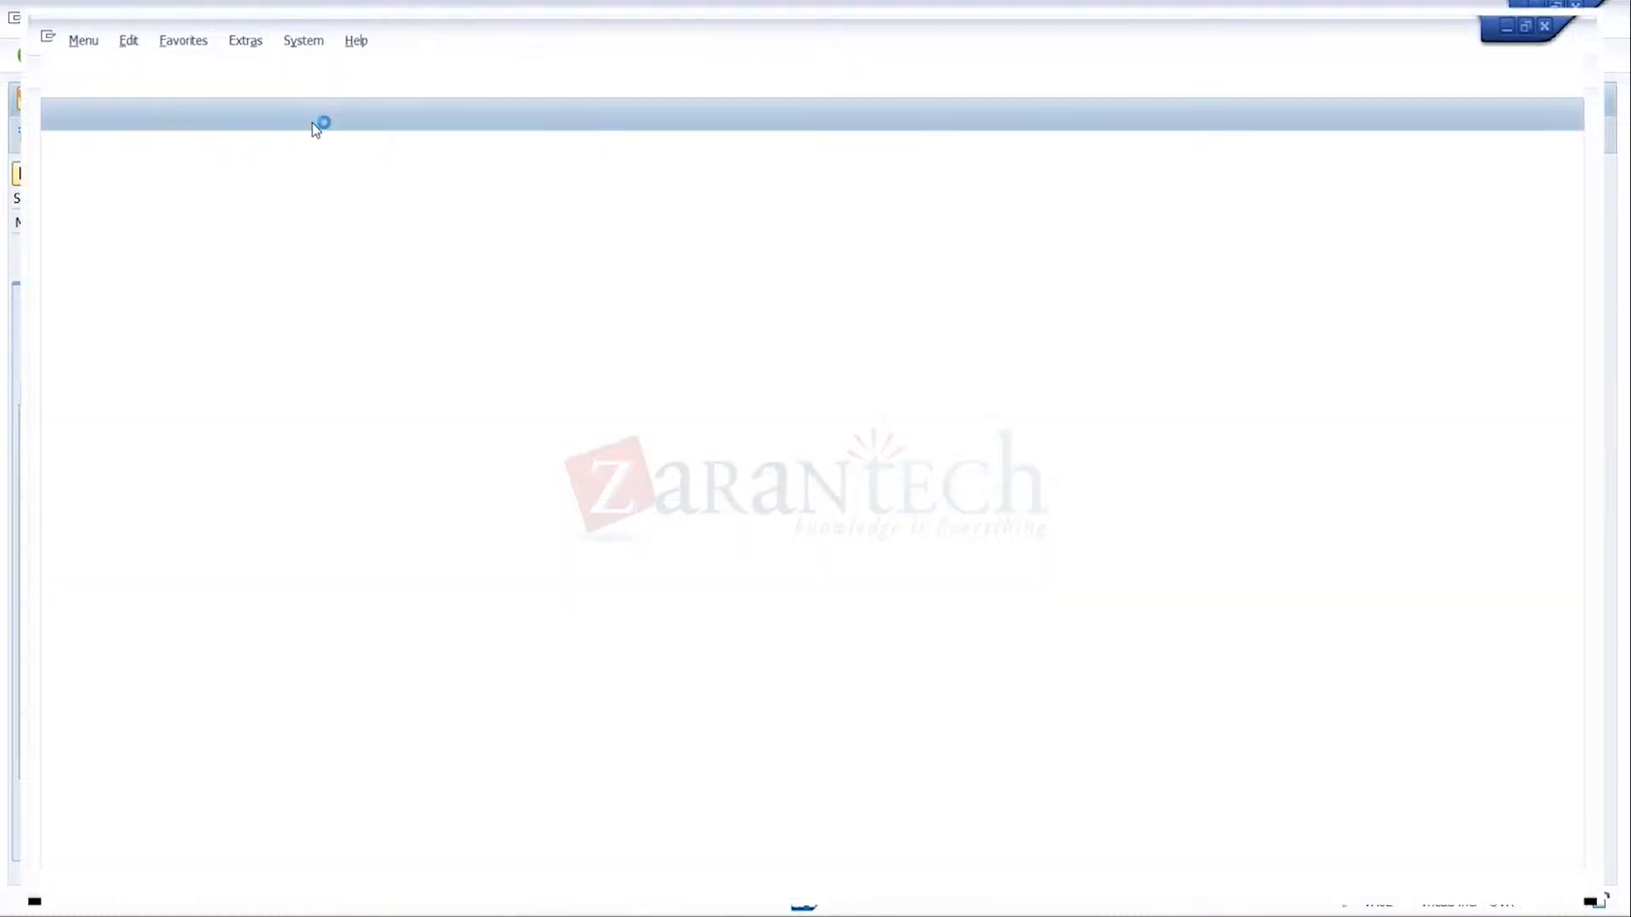
pyautogui.write('MMB')
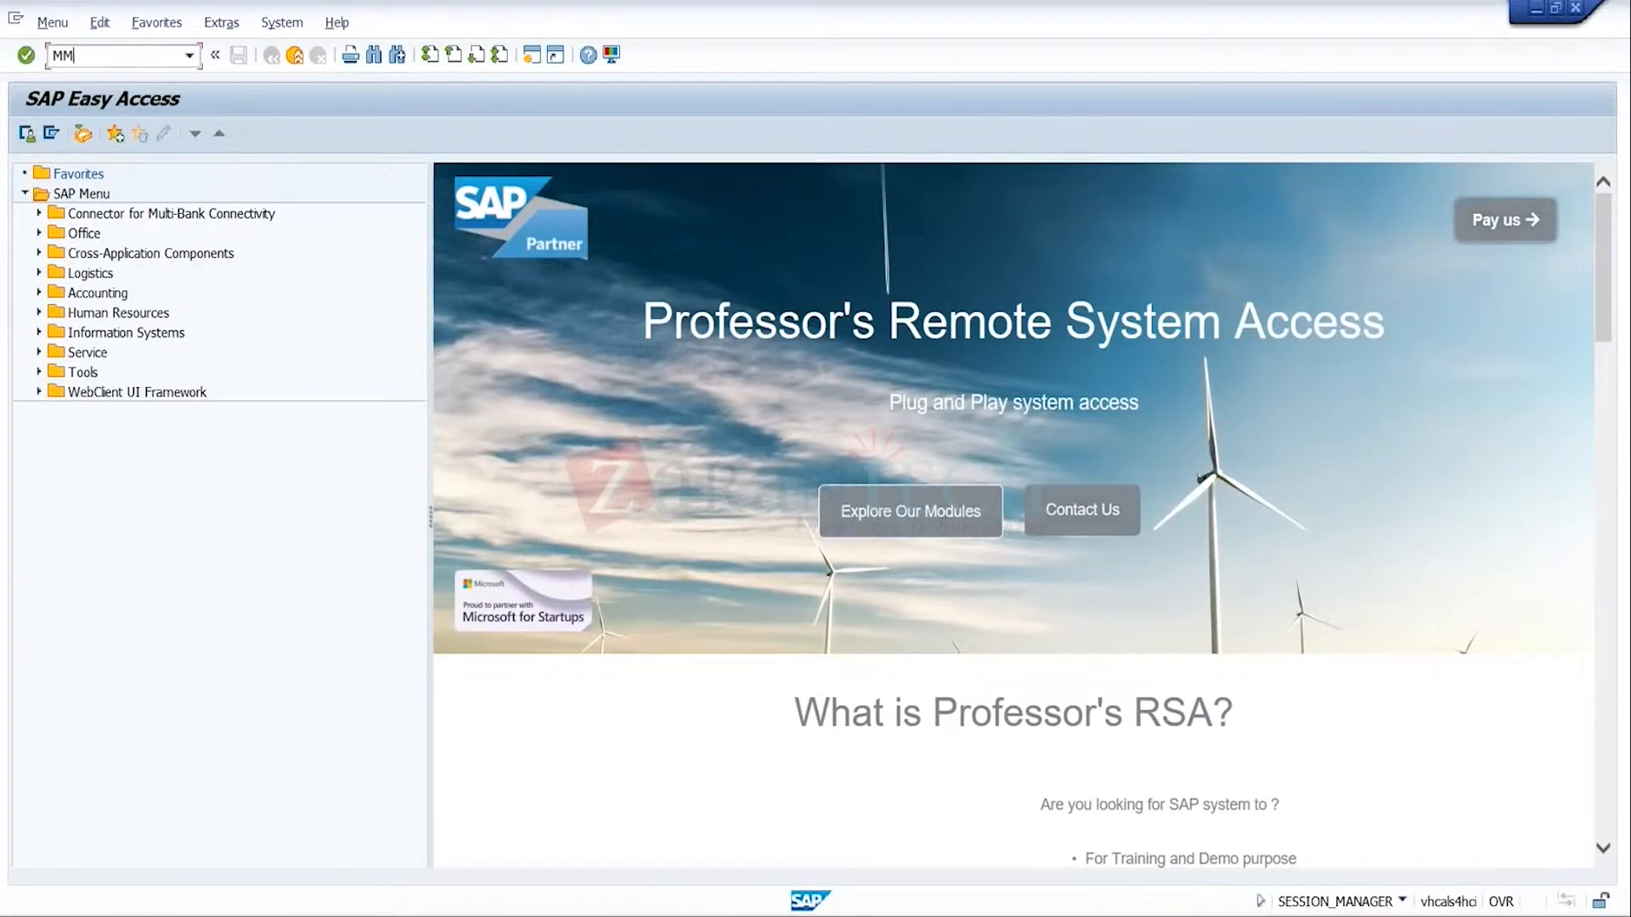
pyautogui.write('E')
pyautogui.press('Return')
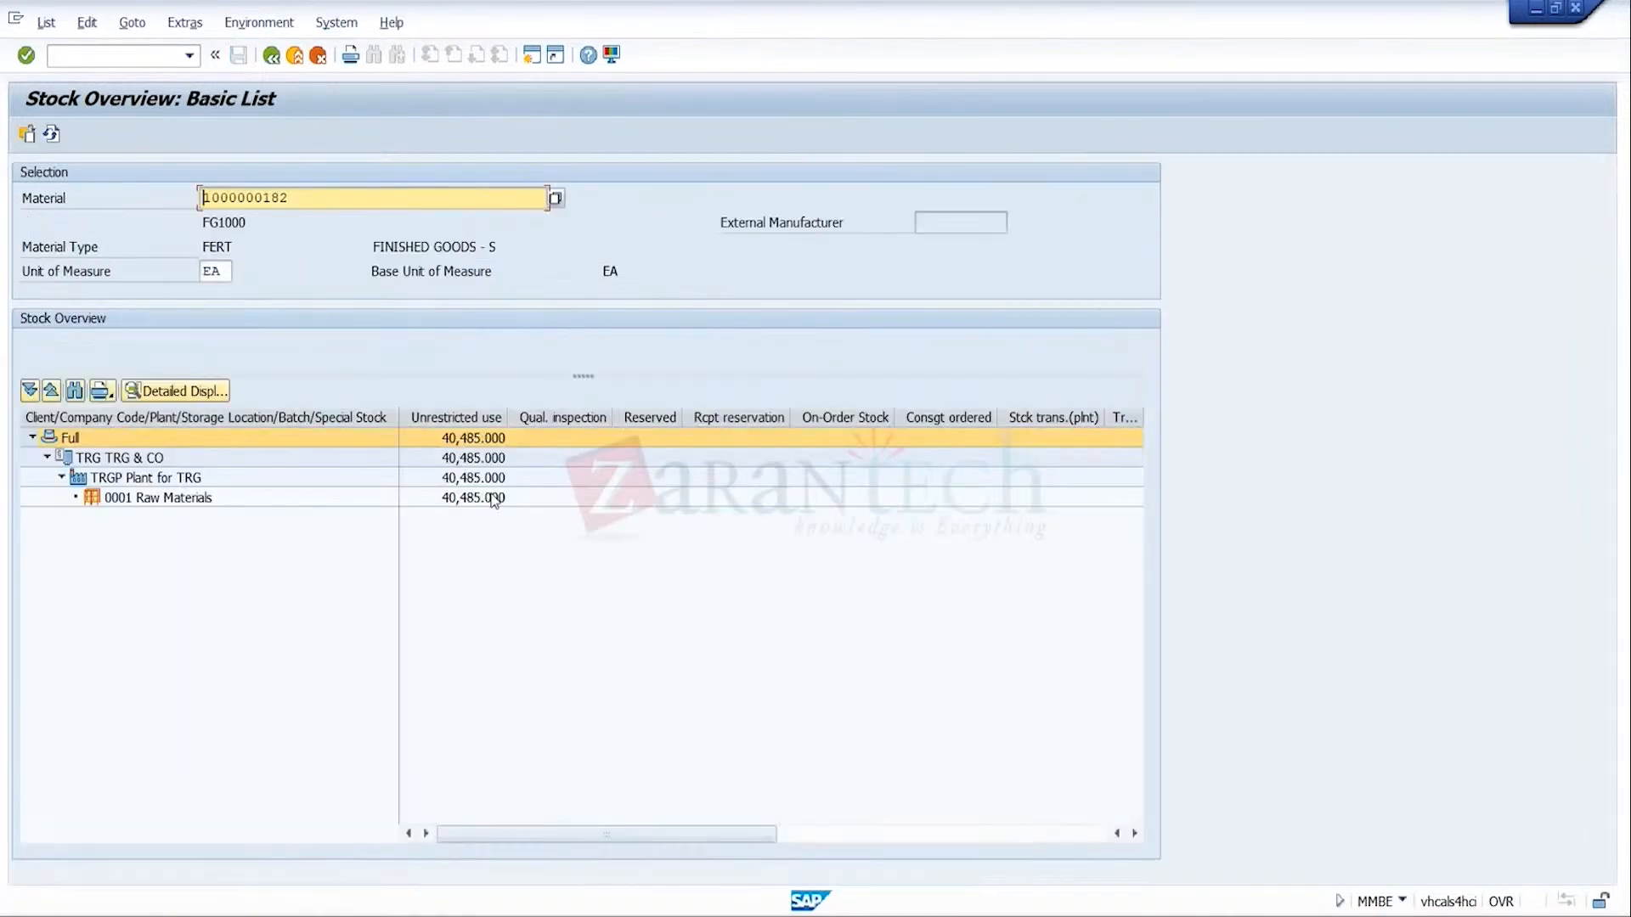
pyautogui.click(494, 500)
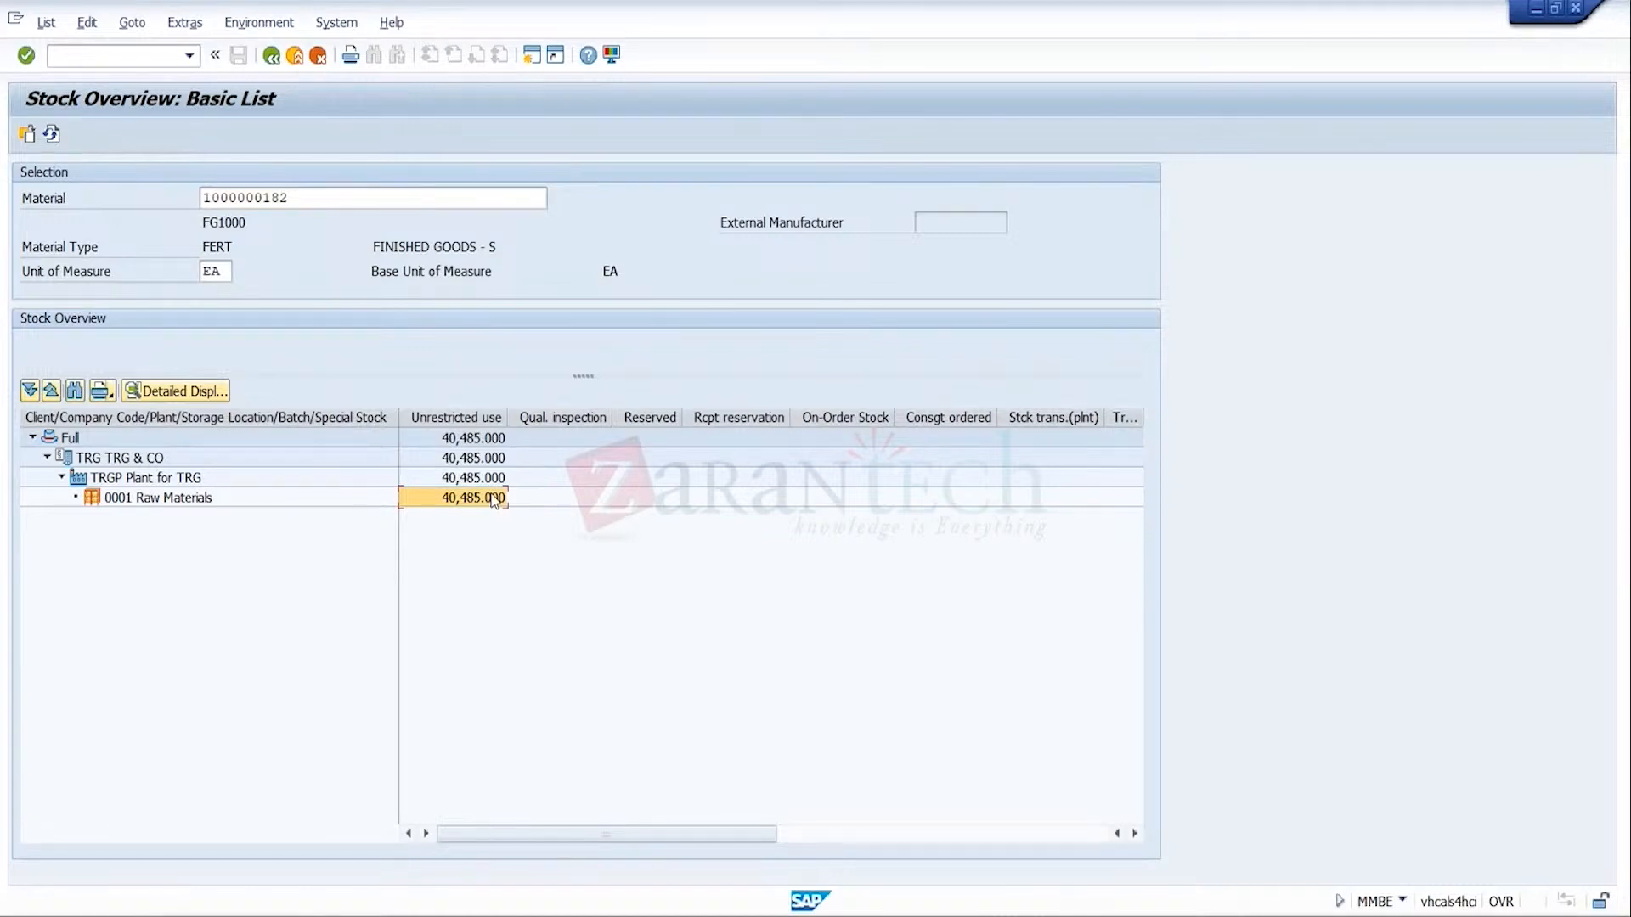
pyautogui.click(294, 55)
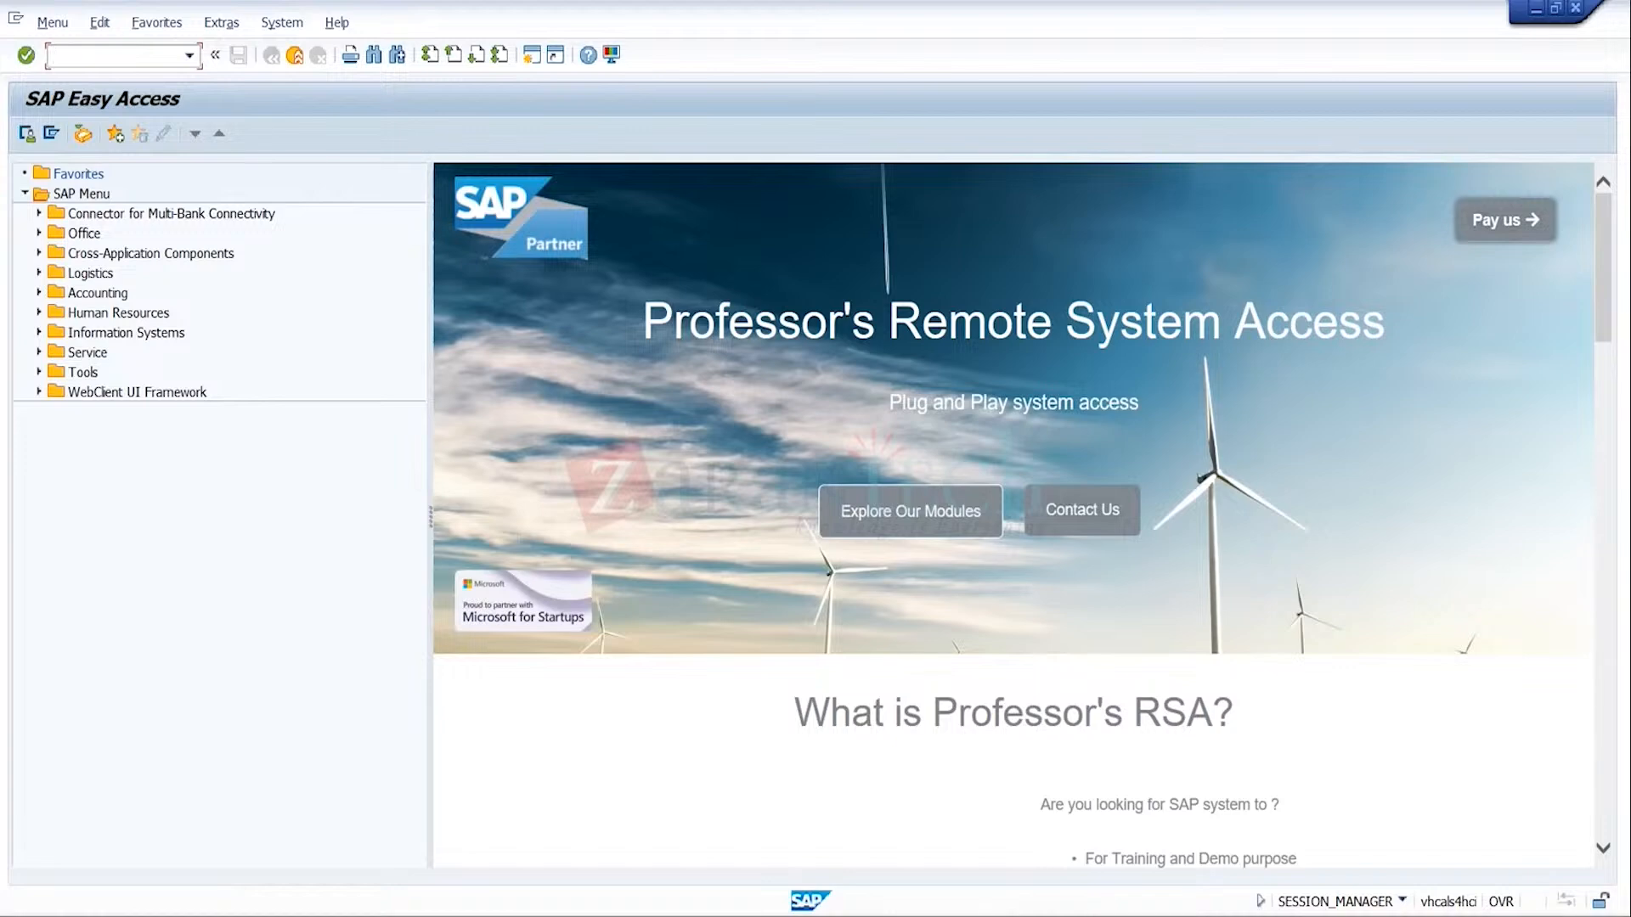
# Step: Switch back to the sales order session and return from the item's schedule lines to the order overview
pyautogui.moveTo(1245, 915)
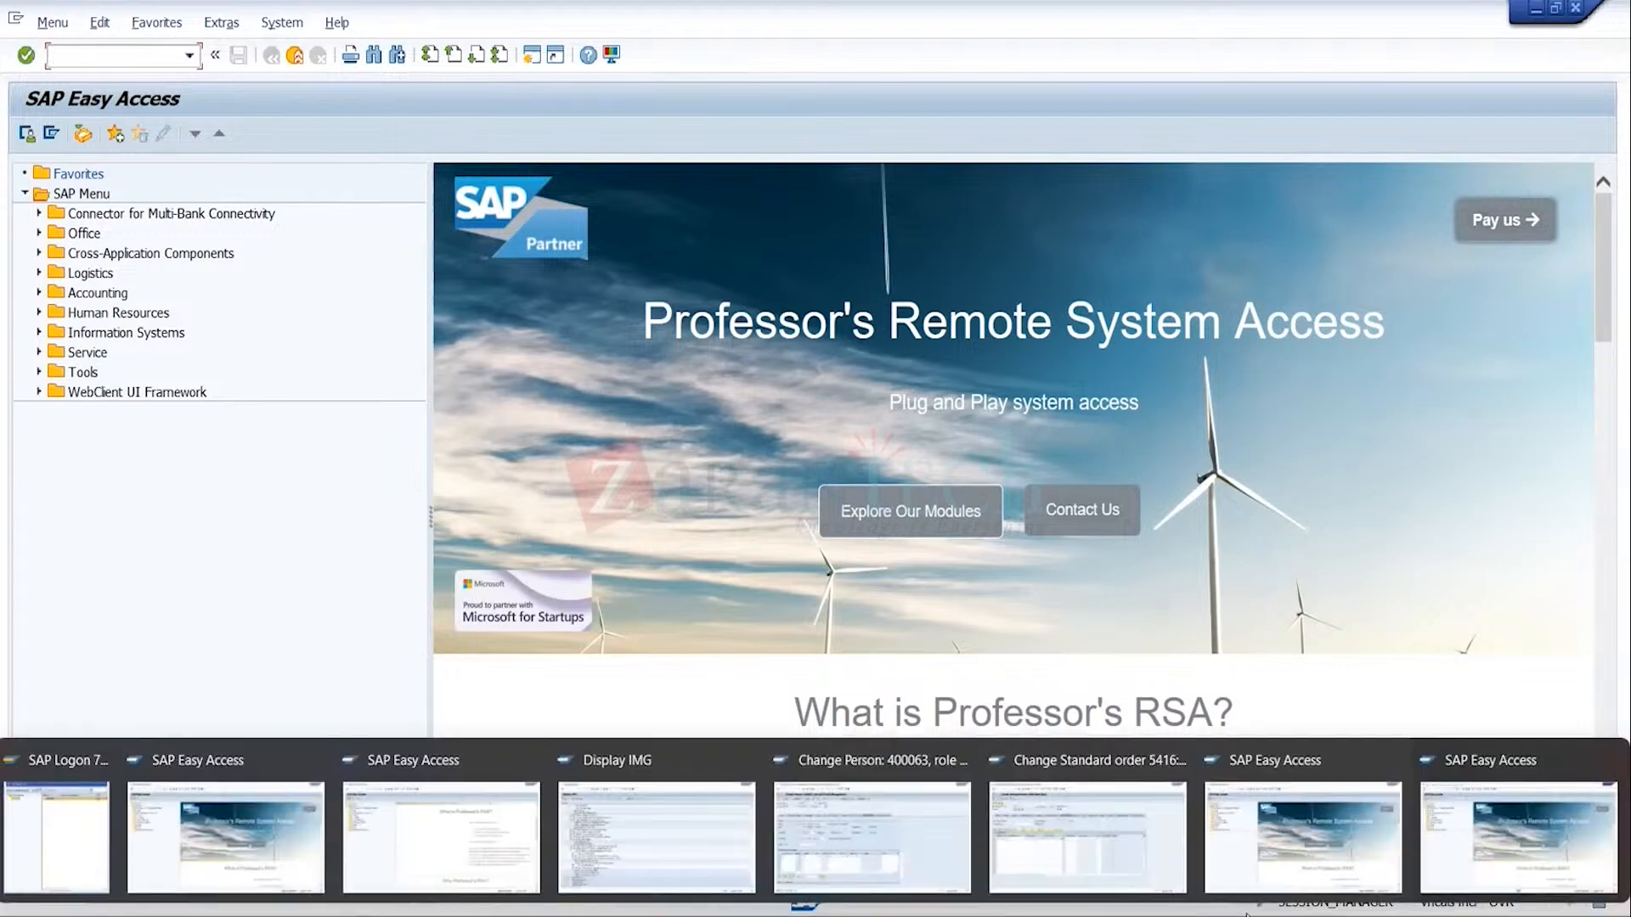
pyautogui.click(1087, 836)
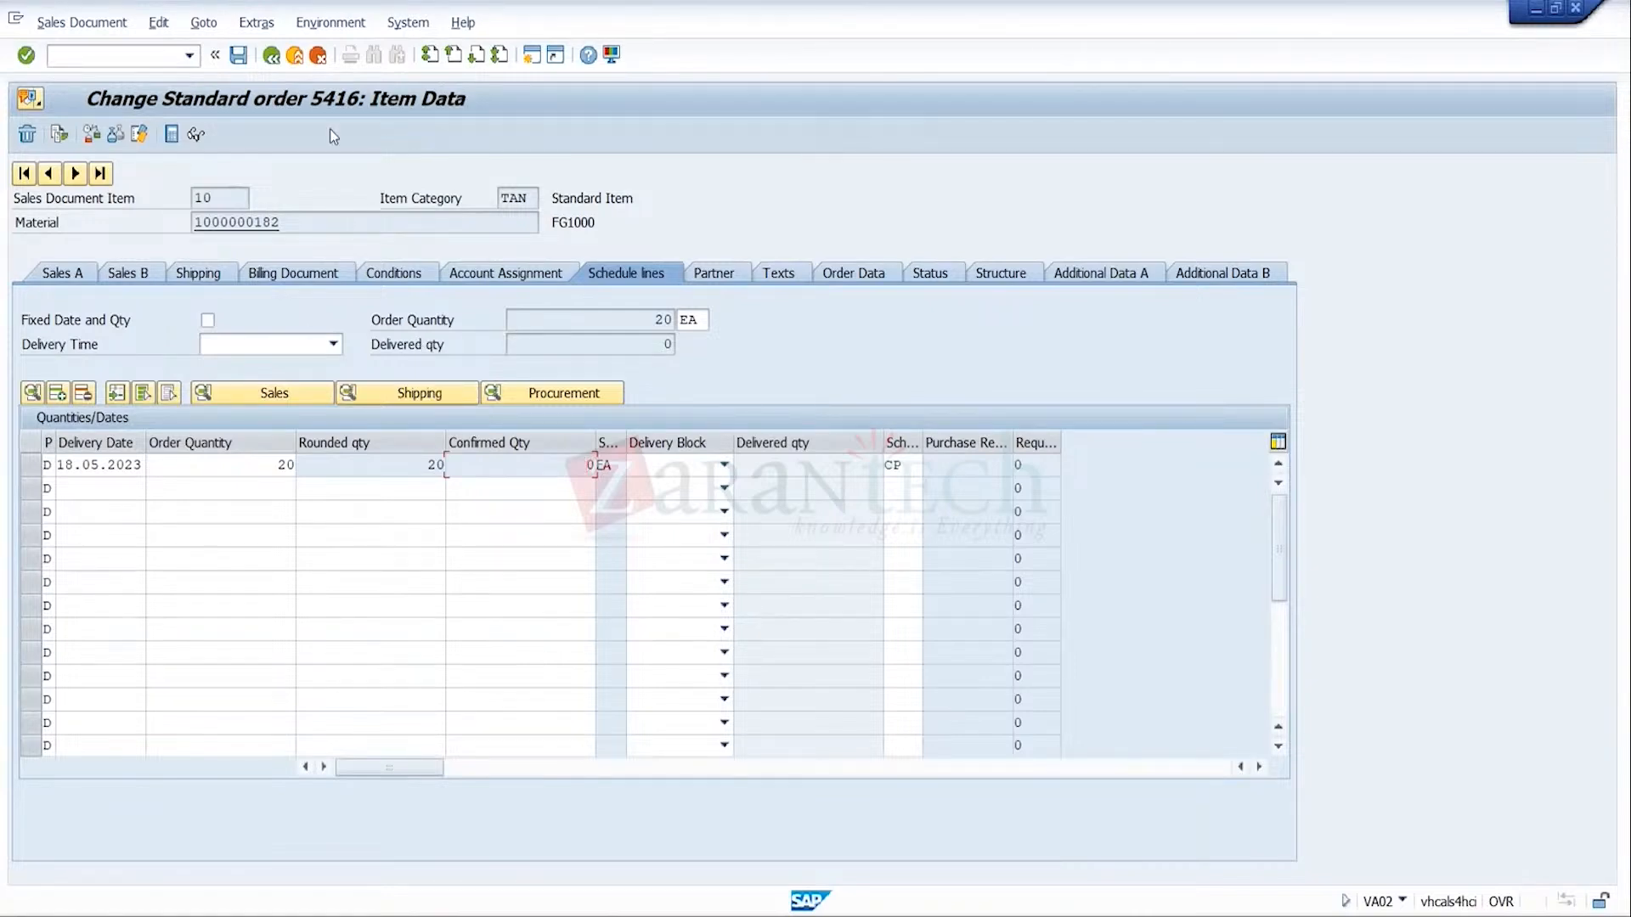
pyautogui.click(271, 56)
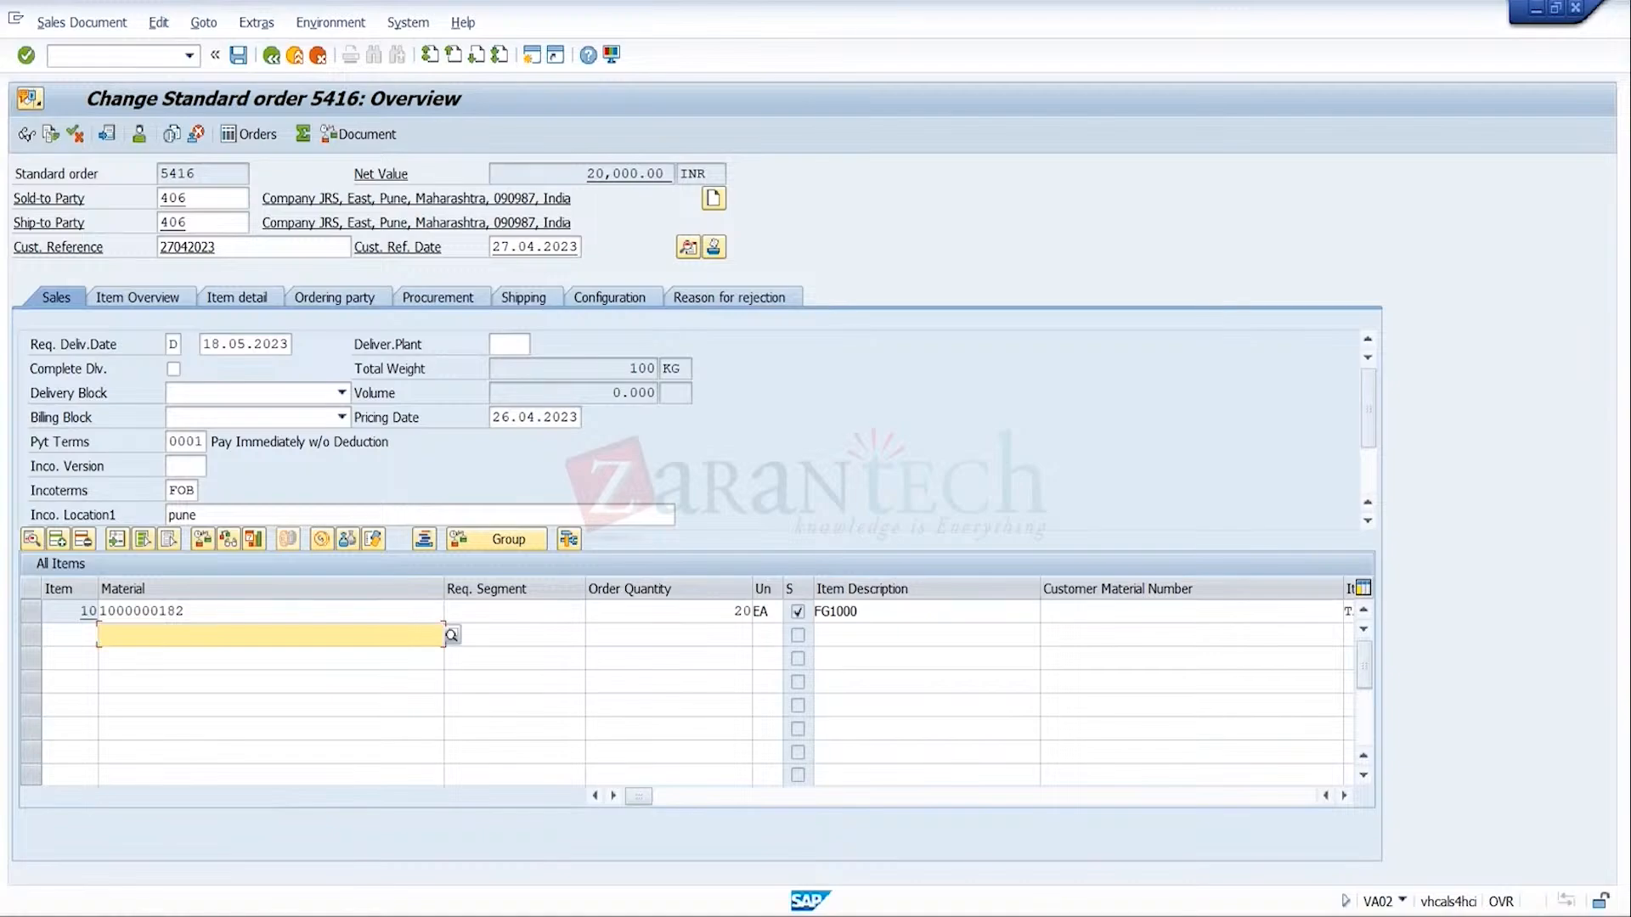
# Step: Revisit the BOP run requirements in the browser, then return to the sales order session and minimize its window
pyautogui.click(900, 916)
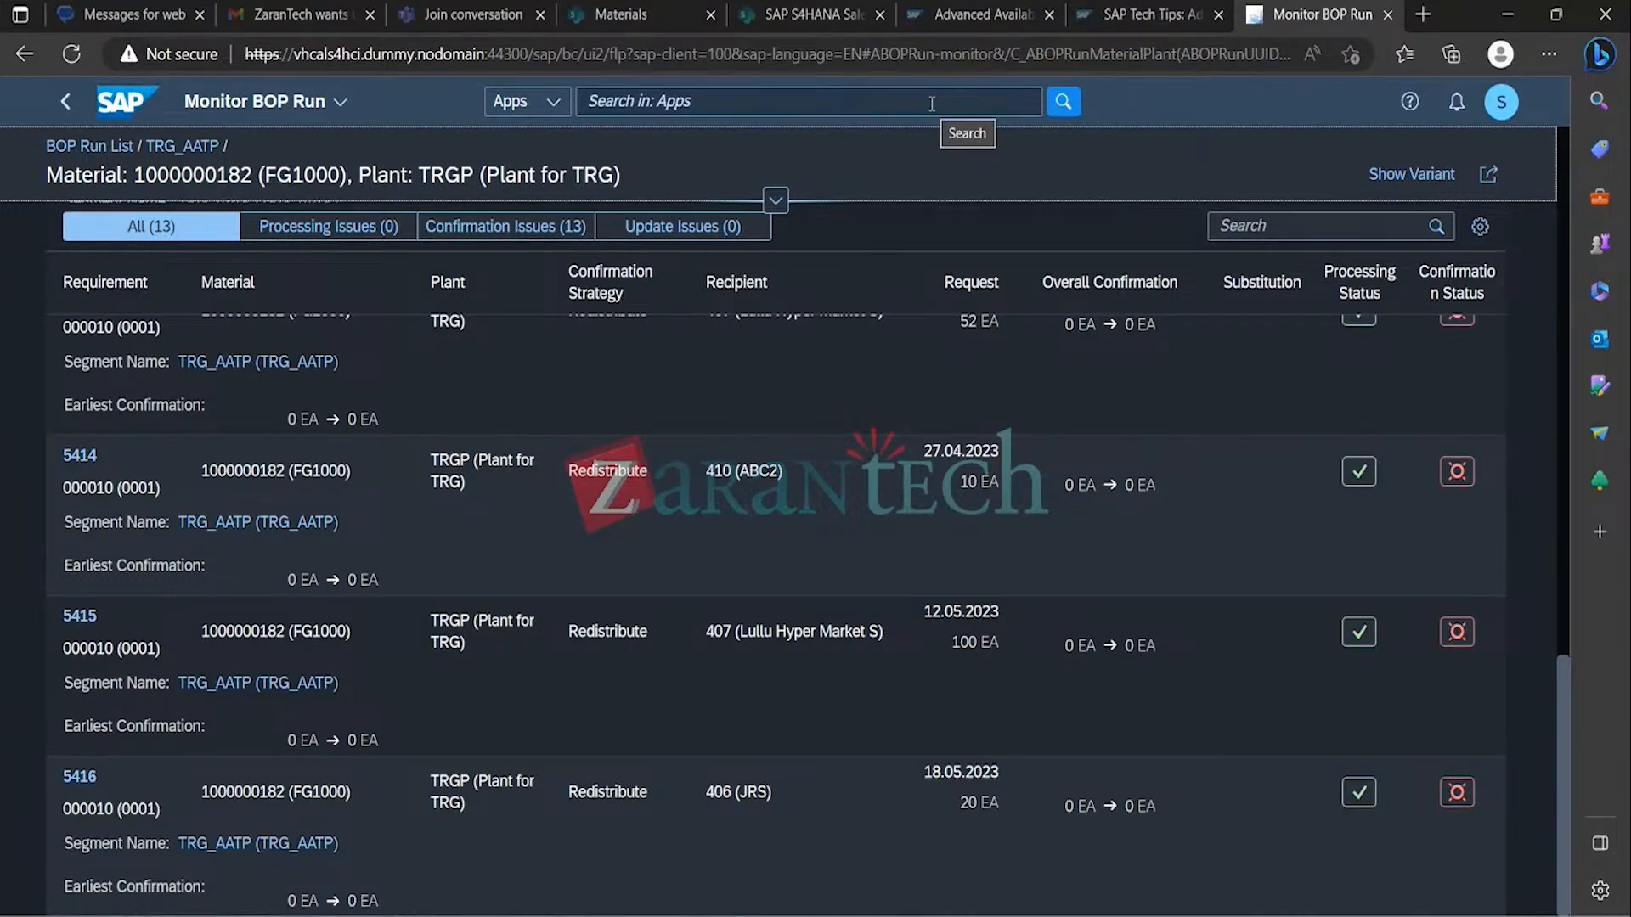
pyautogui.click(965, 177)
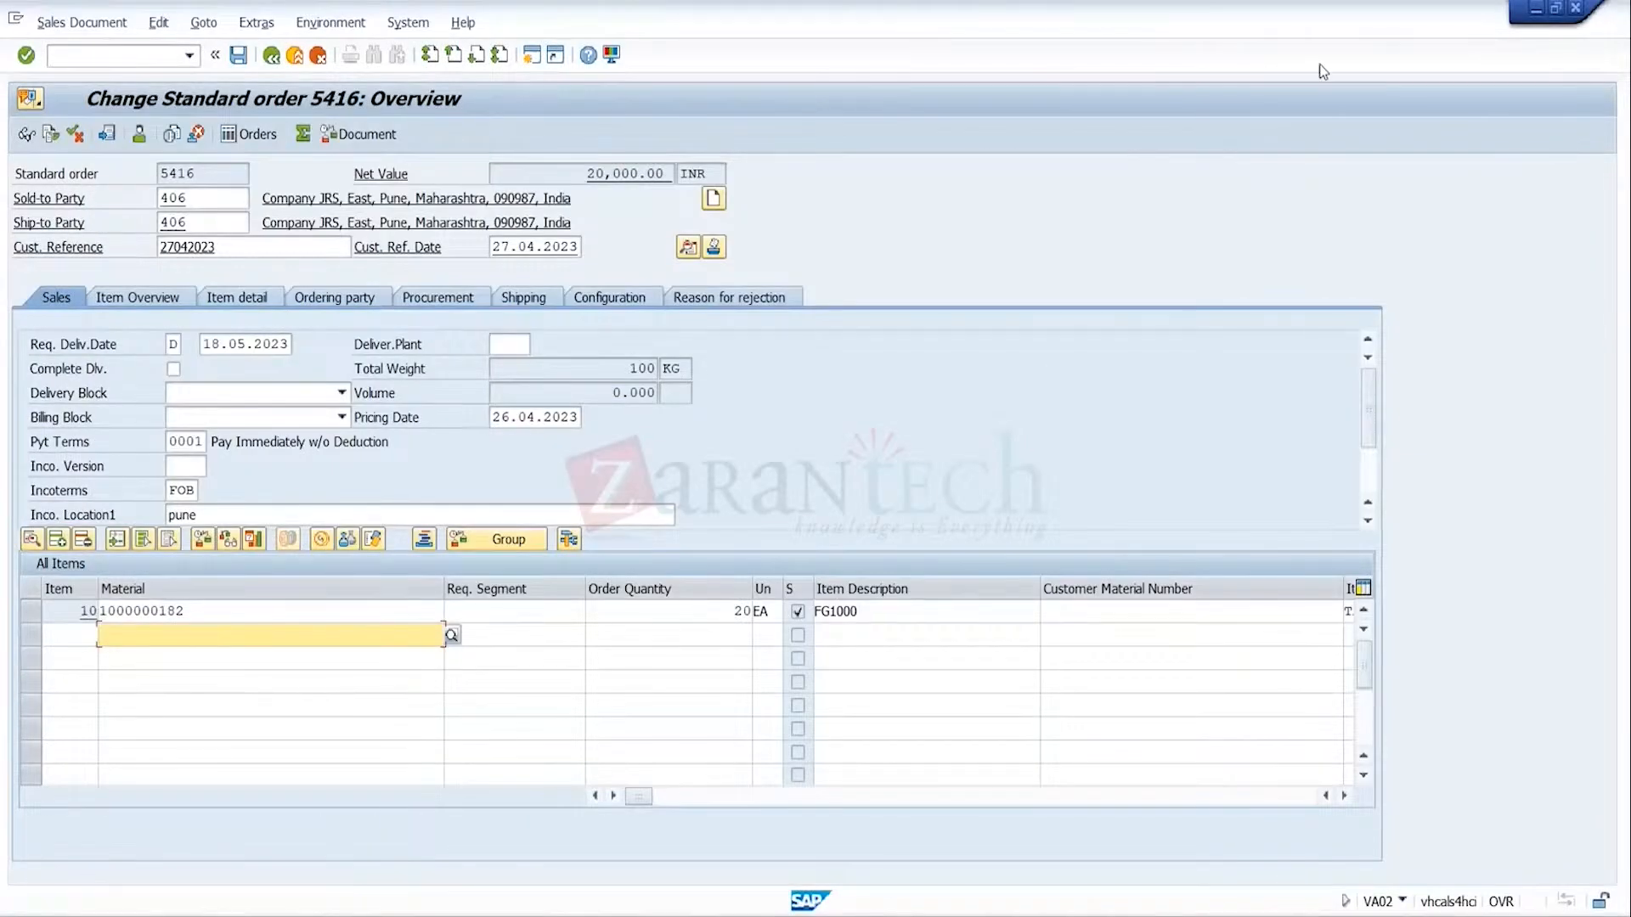
pyautogui.click(1537, 12)
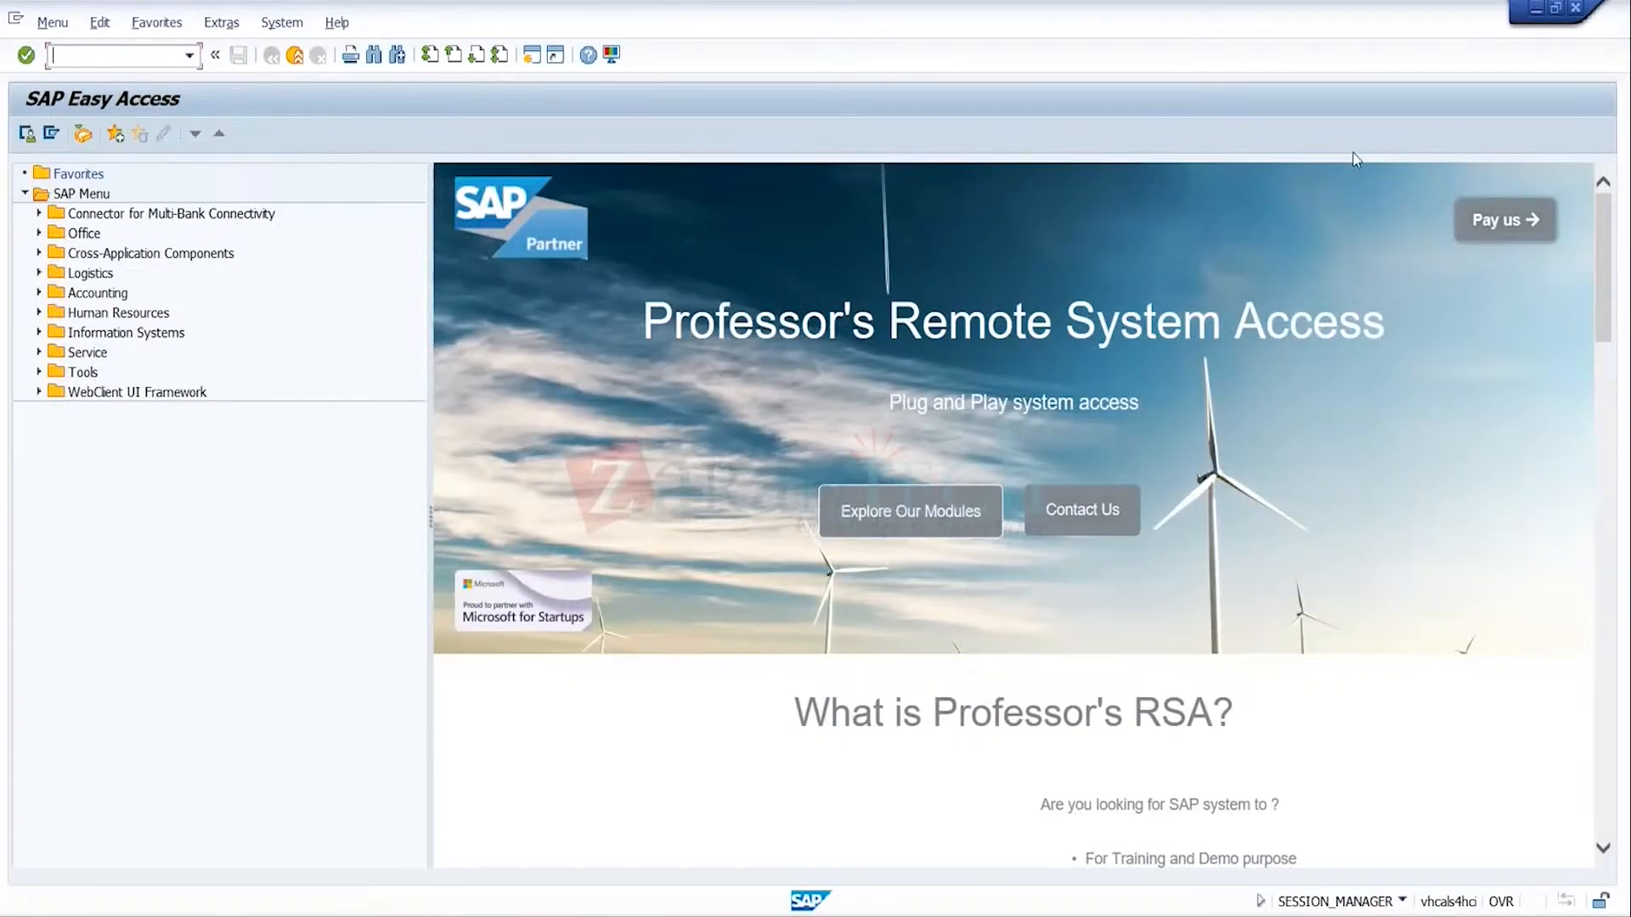